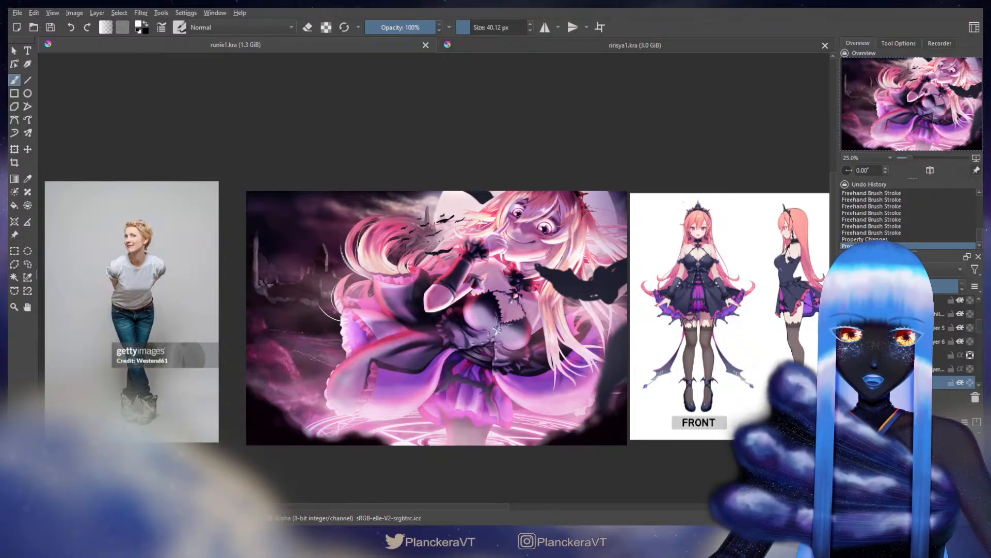
Compare the illustration with and without the fog, glow and bats overlay, leaving the overlay hidden
scroll(950, 341, down, 4)
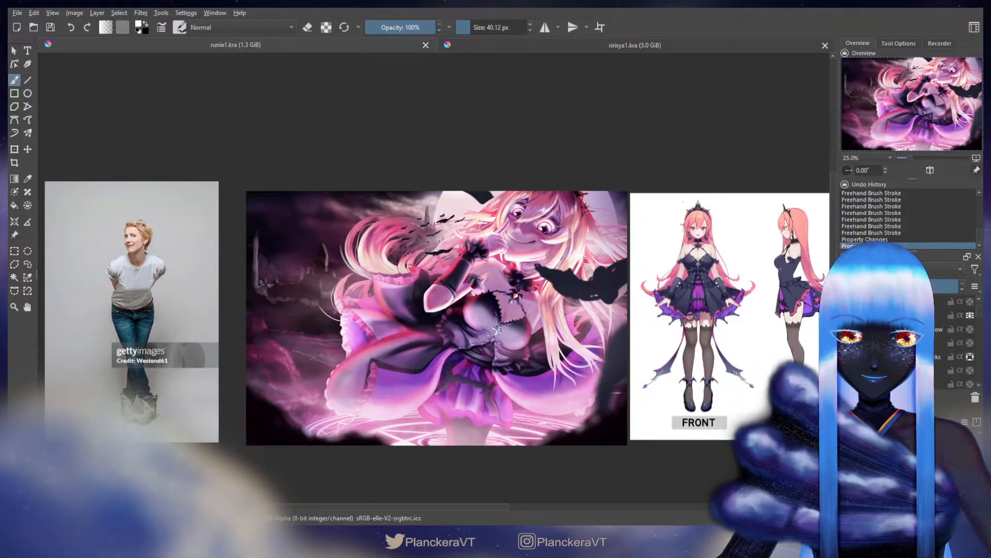
click(849, 343)
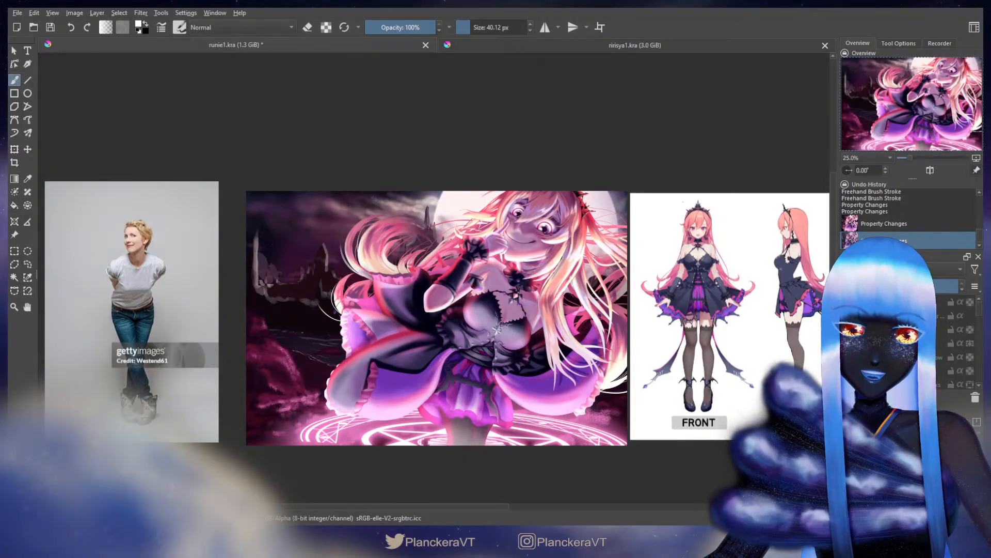
click(848, 344)
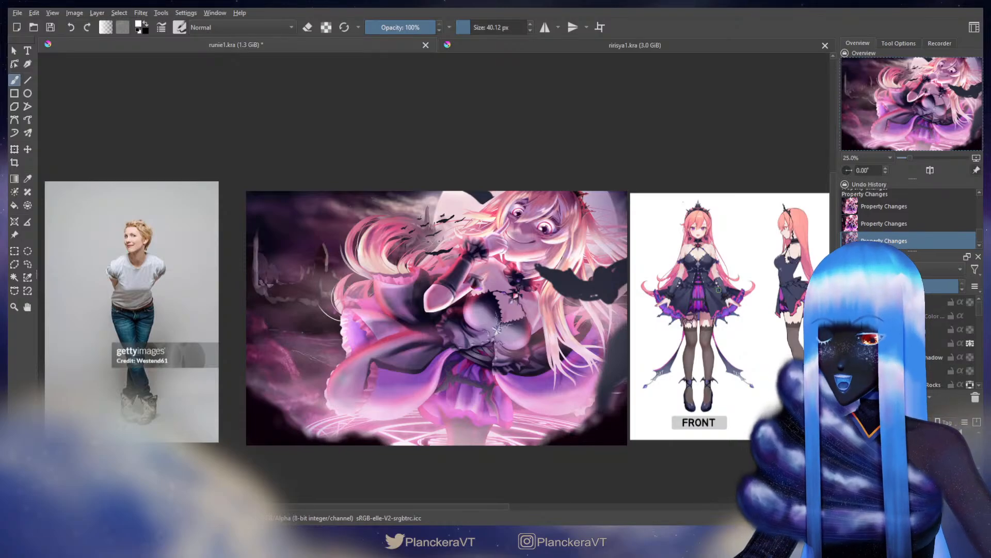
click(847, 343)
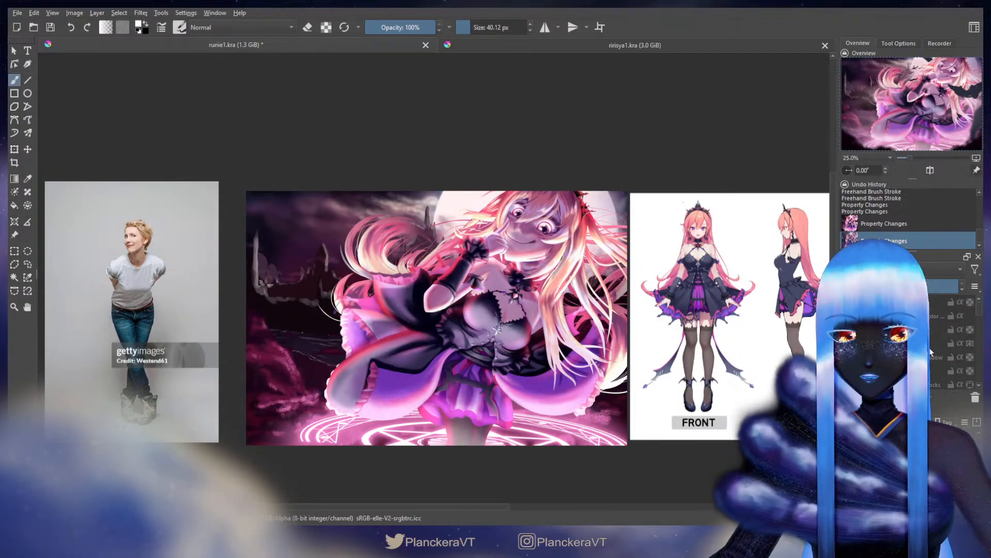
Show the colour swatch layer, sample the dark navy swatch as the brush colour, and hide the swatches again
click(847, 301)
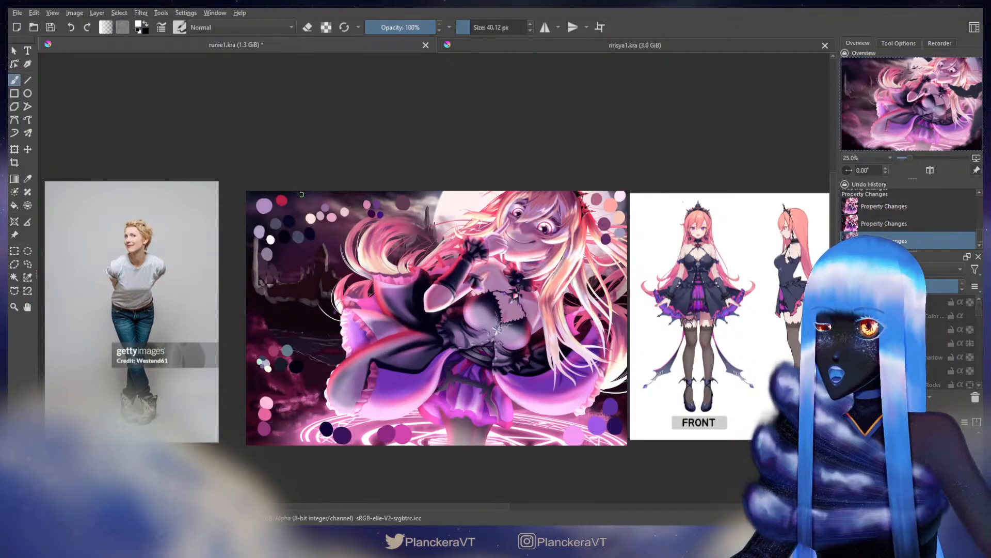
ctrl+click(287, 198)
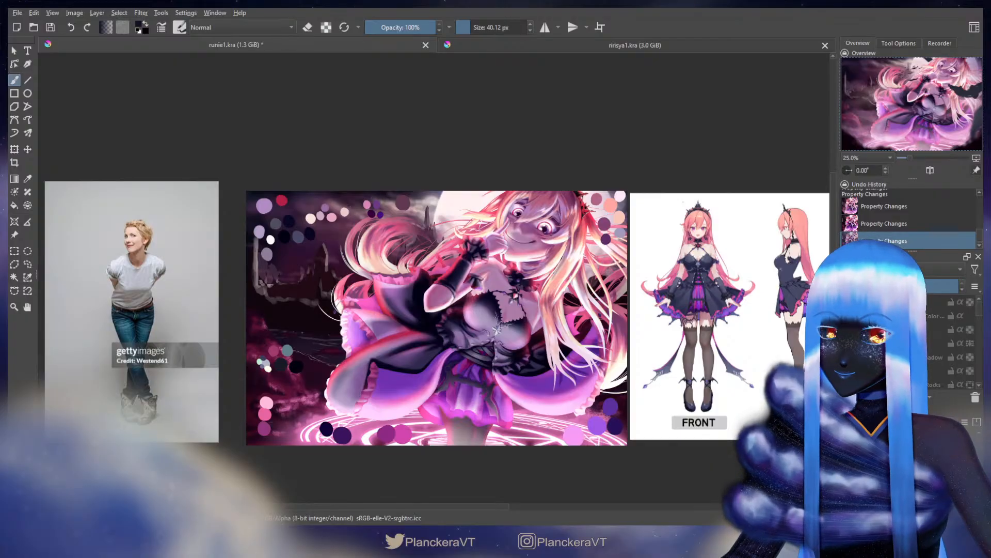
click(847, 301)
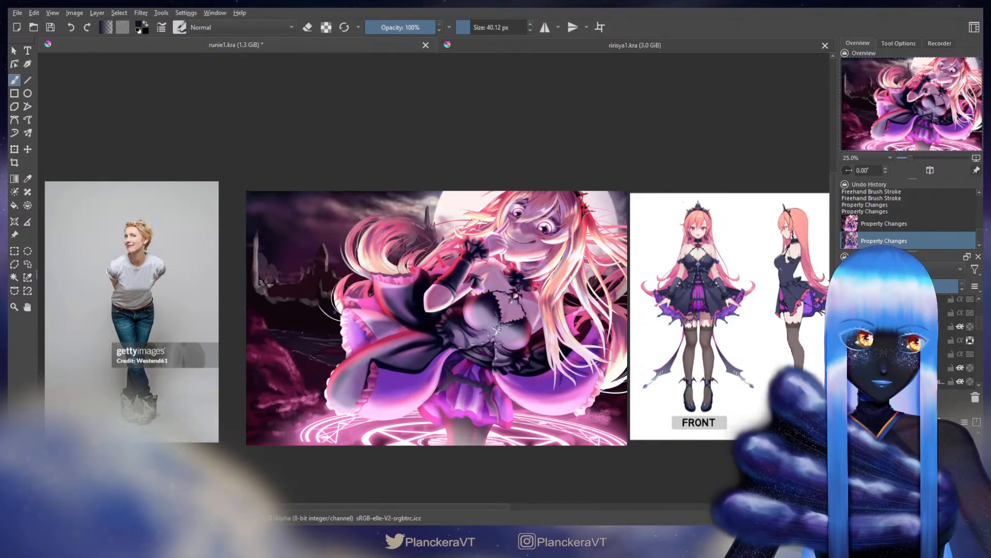
Shade the character's bent elbow with dark strokes using a 60 px brush
scroll(941, 355, down, 1)
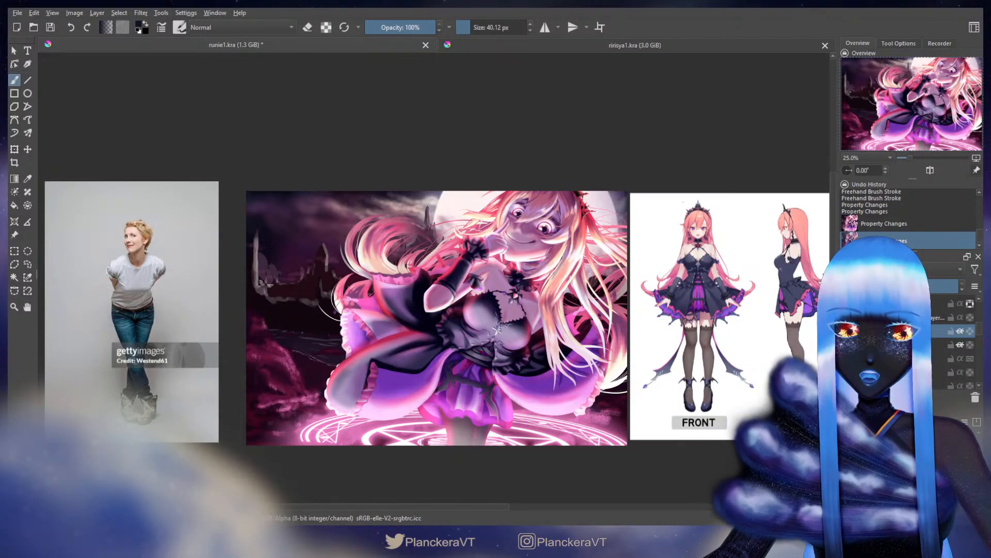
scroll(940, 357, down, 3)
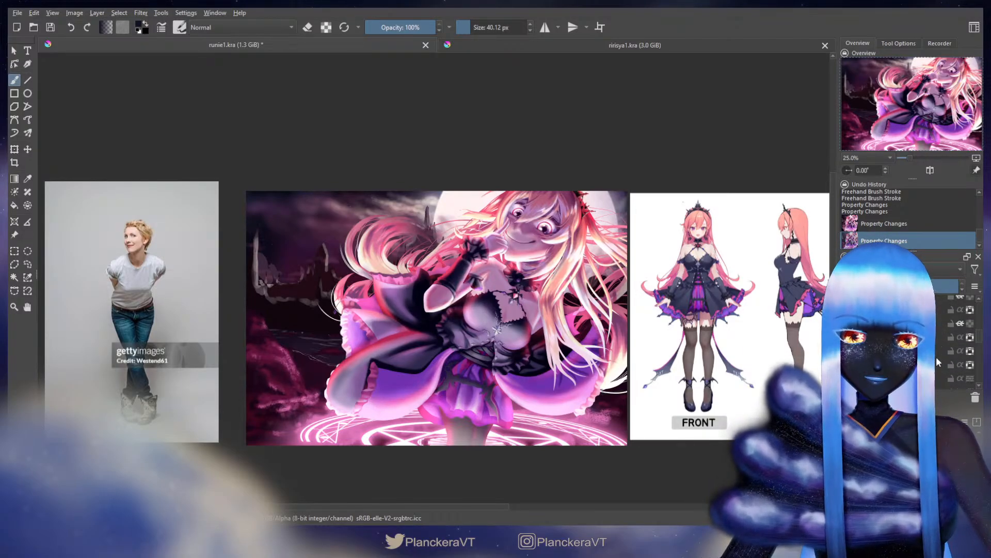
scroll(360, 267, up, 1)
scroll(387, 285, up, 1)
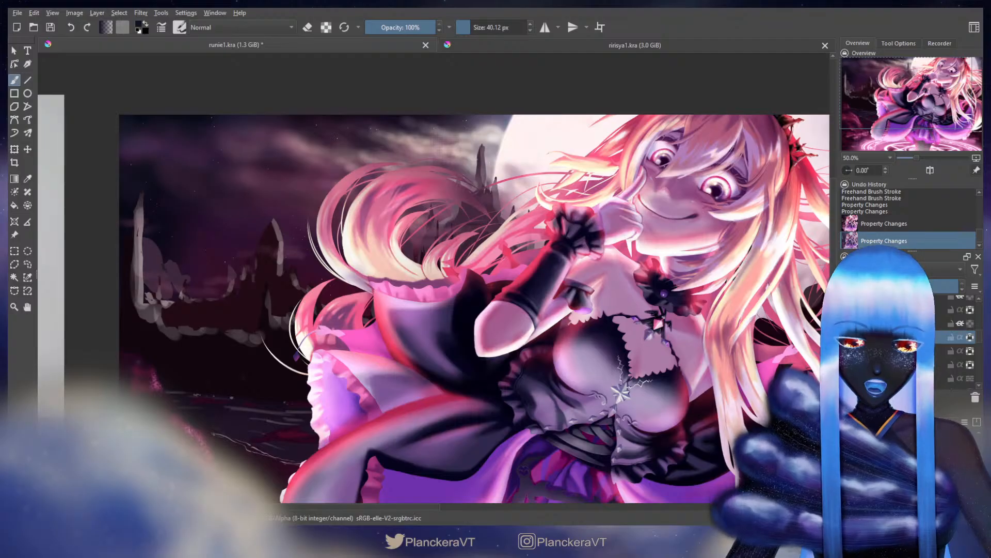
key(slash)
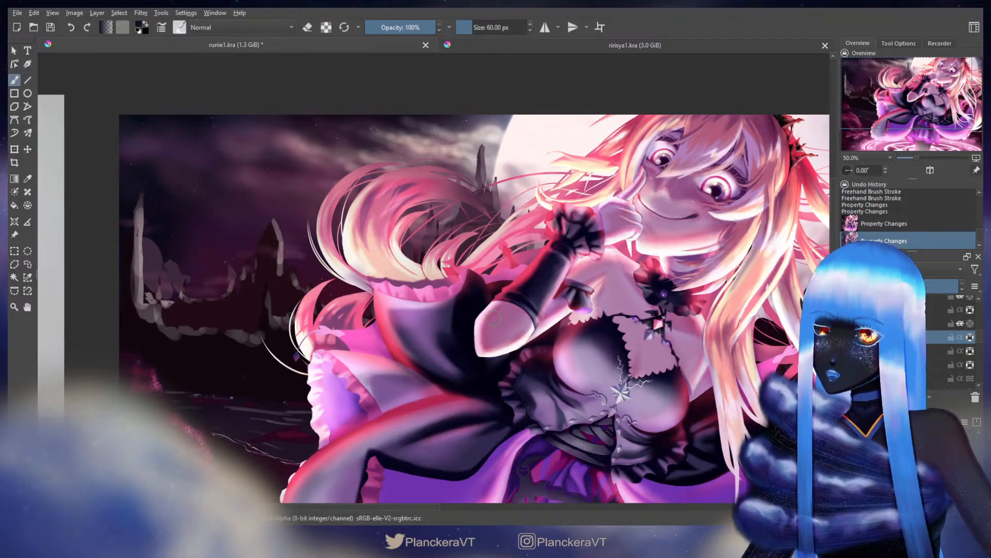
drag(494, 318, 485, 341)
drag(490, 319, 481, 336)
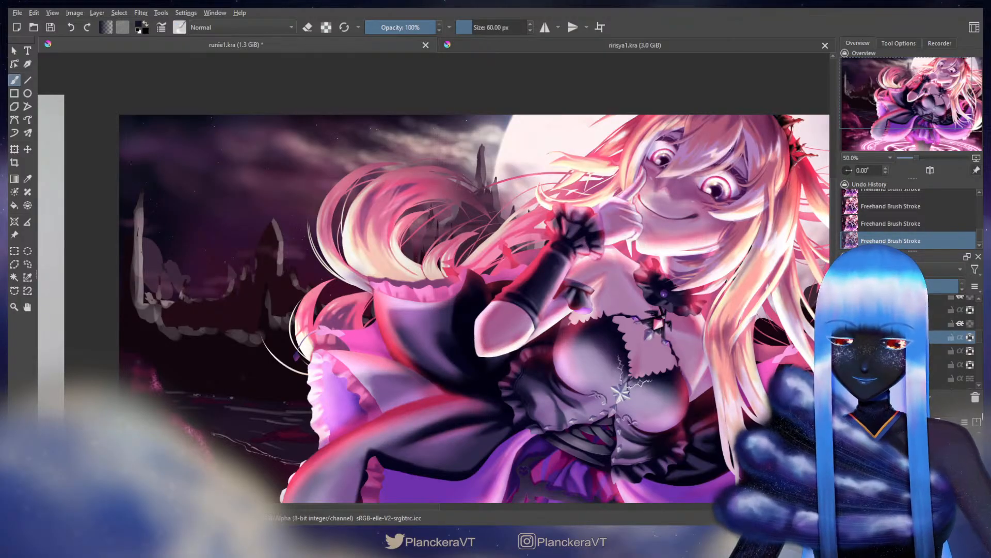
Set the eraser to 75.27 px and undo and redo the last elbow stroke to compare the shading
key(e)
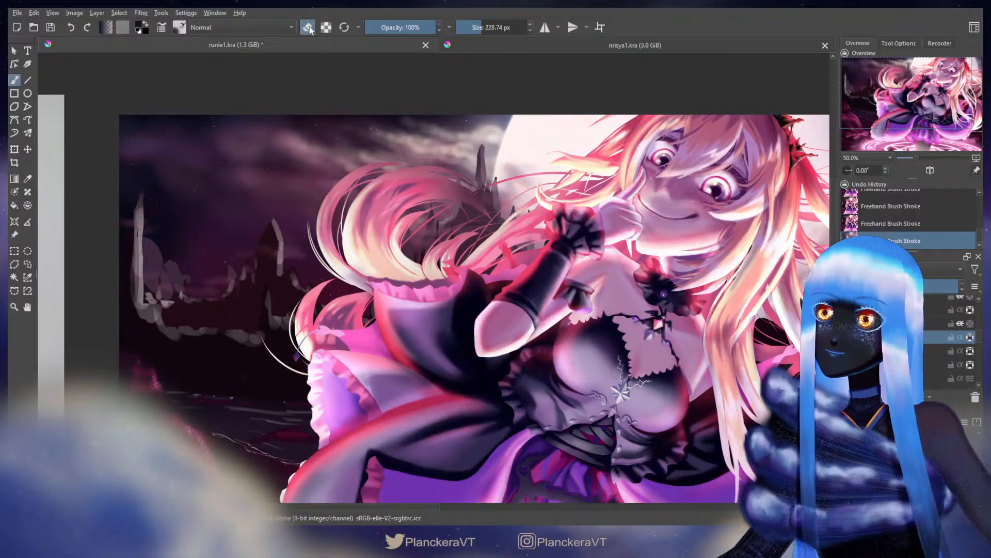
shift+drag(516, 301, 466, 301)
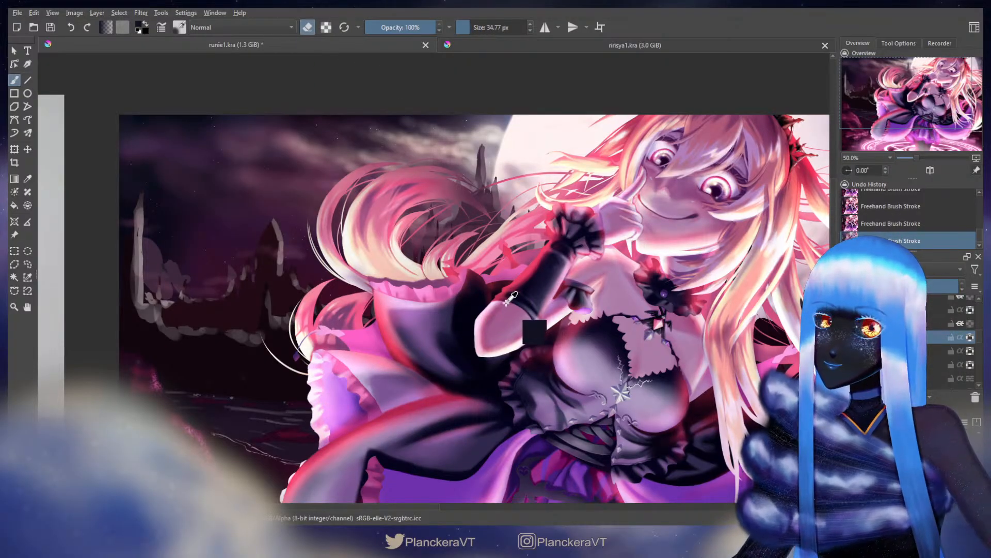
key(ctrl+z)
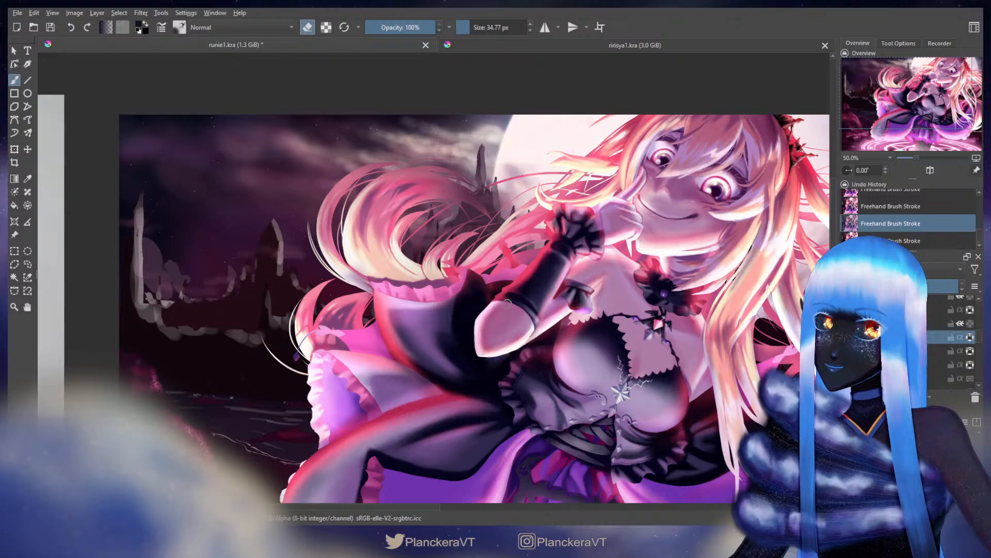
mouse_move(515, 310)
shift+mouse_down()
mouse_move(525, 310)
mouse_move(492, 317)
shift+mouse_up()
key(ctrl+z)
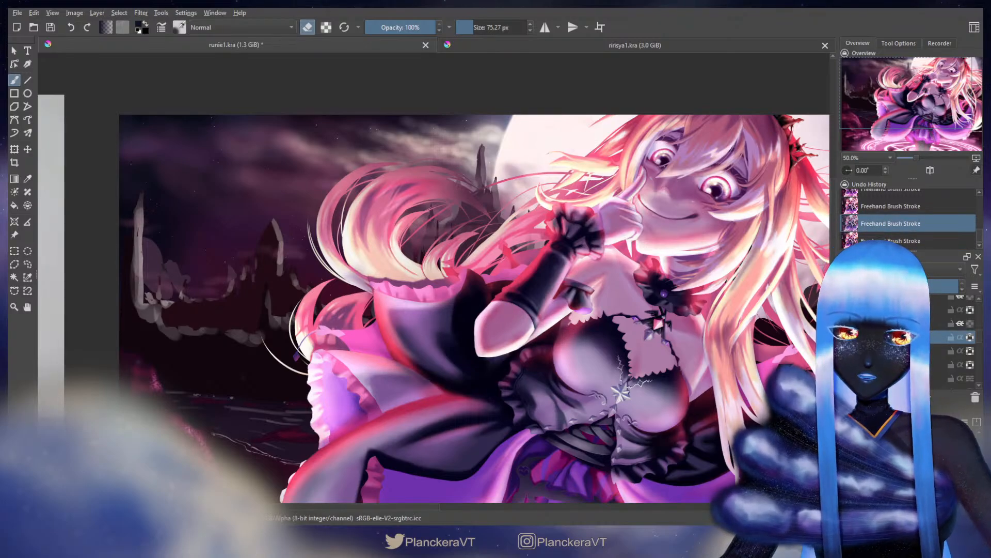
key(ctrl+shift+z)
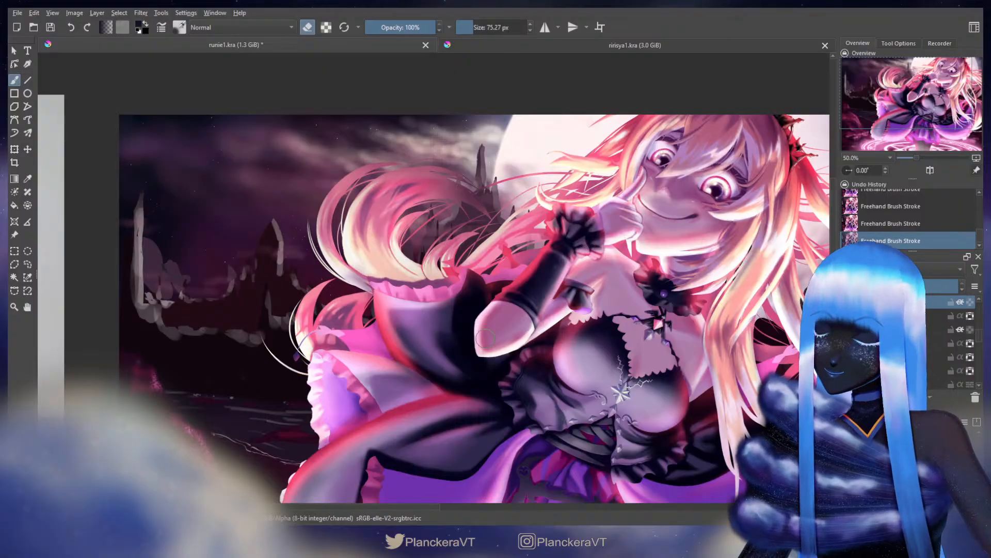
Revert all the elbow strokes to the last property change in the history and sample a dark dress colour
key(ctrl+z)
key(ctrl+z)
key(ctrl+z)
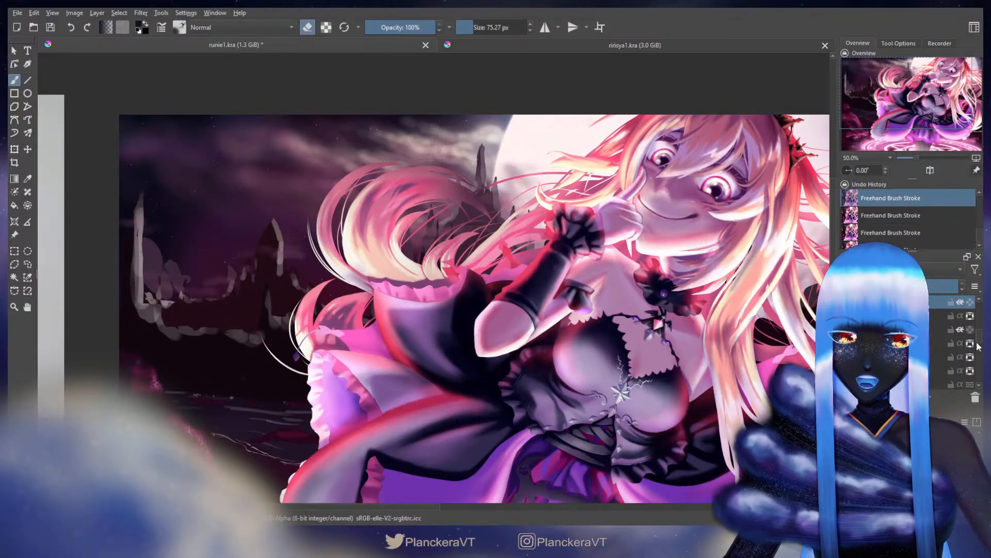
drag(979, 338, 981, 337)
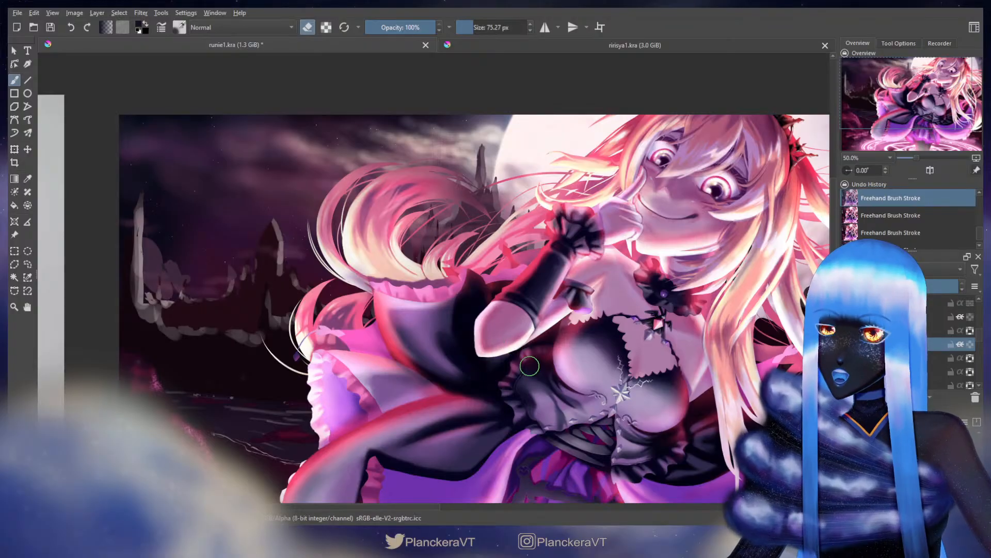
ctrl+click(562, 347)
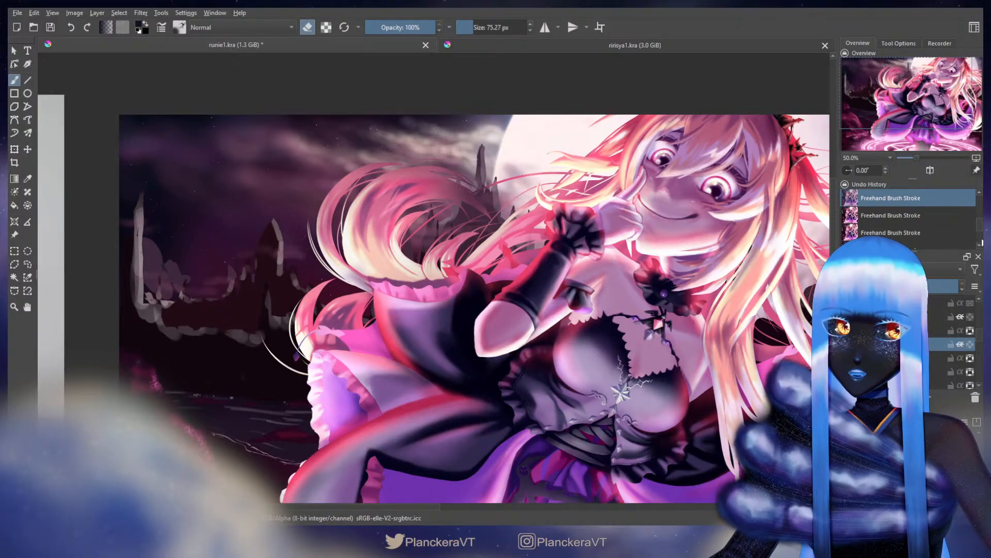
drag(981, 232, 982, 216)
scroll(968, 227, up, 2)
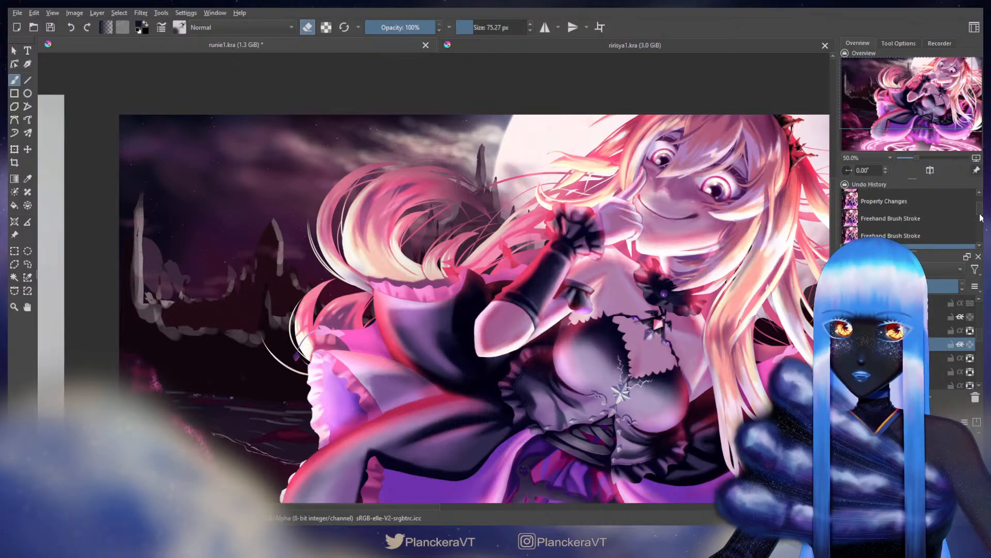
click(896, 220)
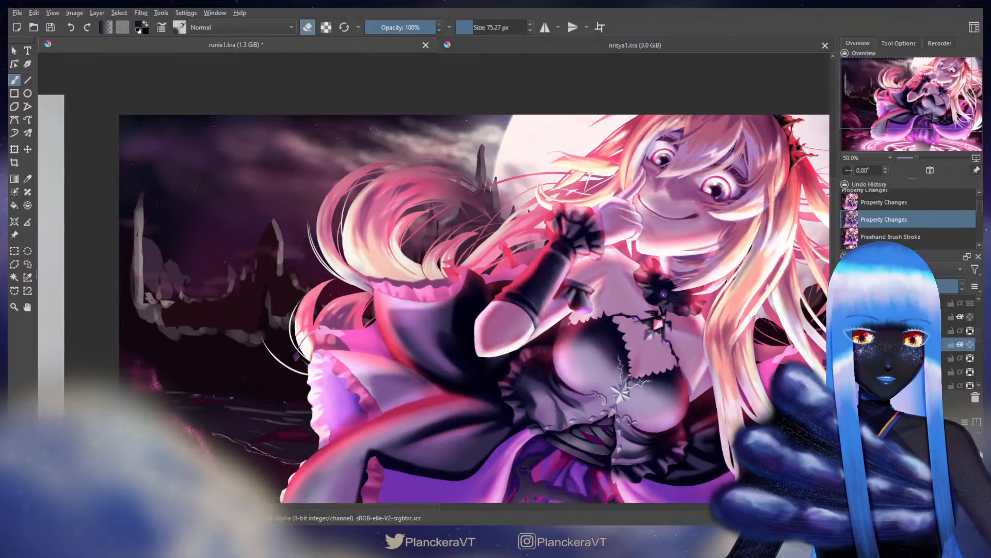
Repaint the dark shading on the elbow of the bent arm with a 79.26 px brush
key(e)
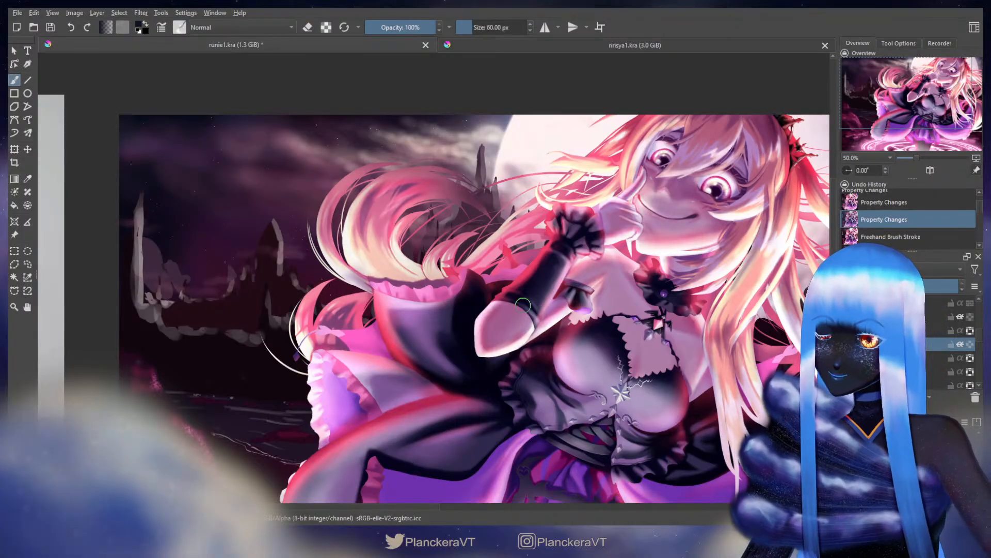
key(bracketleft)
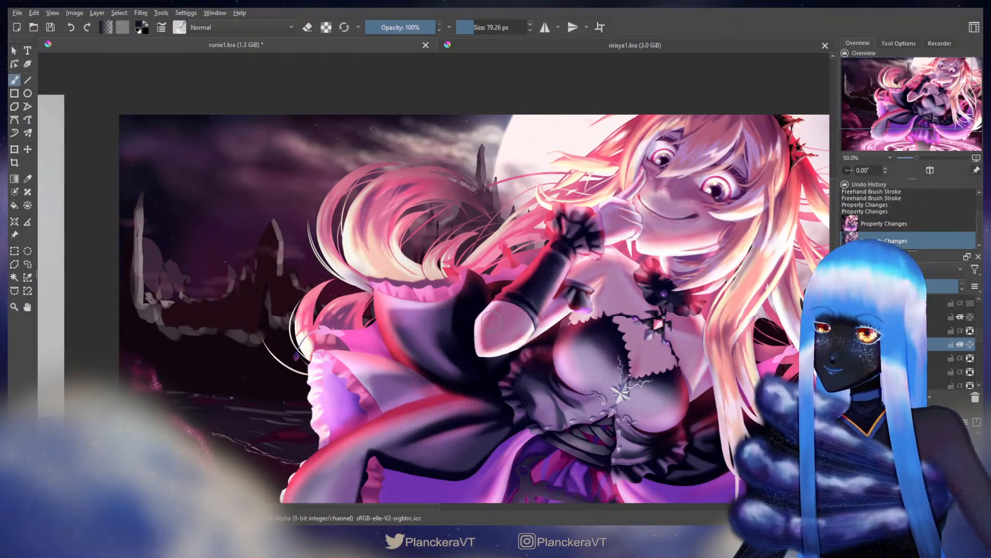
mouse_move(501, 311)
mouse_down()
mouse_move(489, 334)
mouse_move(514, 341)
mouse_move(527, 330)
mouse_up()
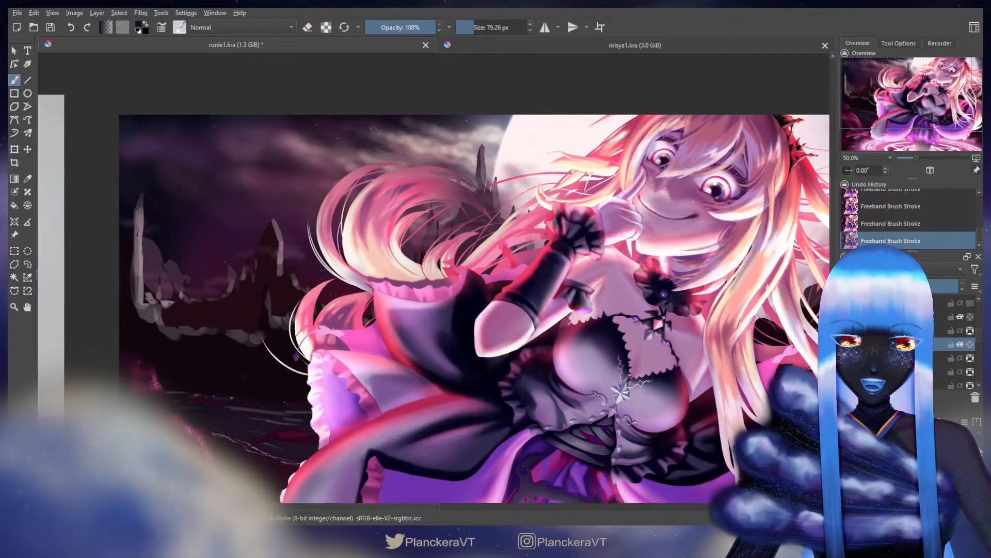
key(e)
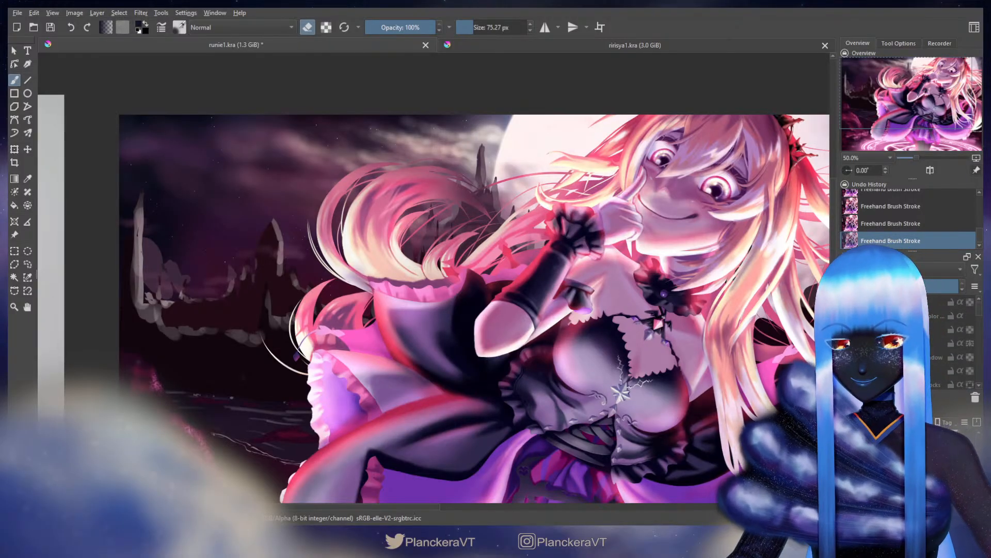
Show the swatch layer, sample the crimson swatch as the brush colour, and undo the visibility change
click(847, 302)
ctrl+click(191, 133)
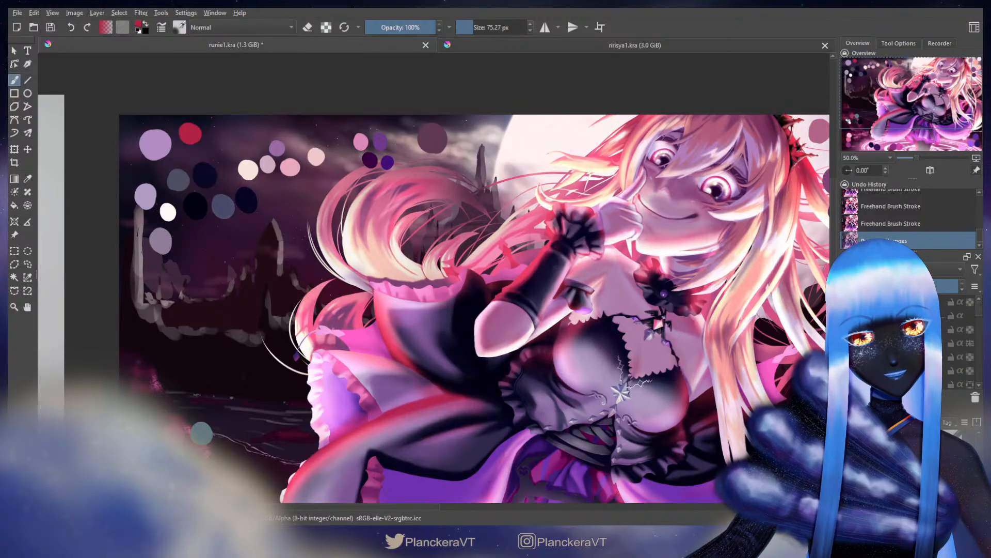
key(ctrl+z)
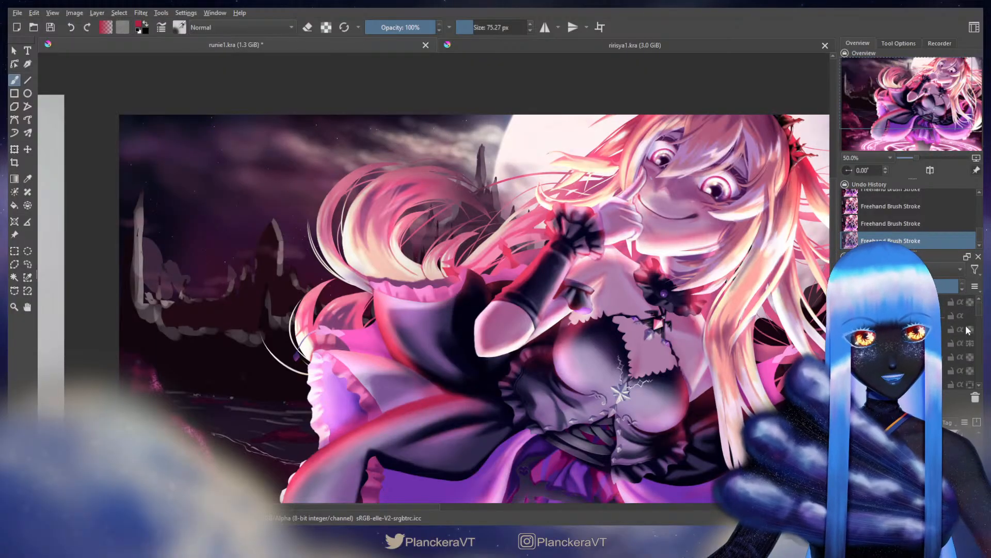
Add crimson accents to the elbow shading, reducing the brush to 34.40 px, and switch to an 82.92 px eraser
drag(980, 313, 981, 339)
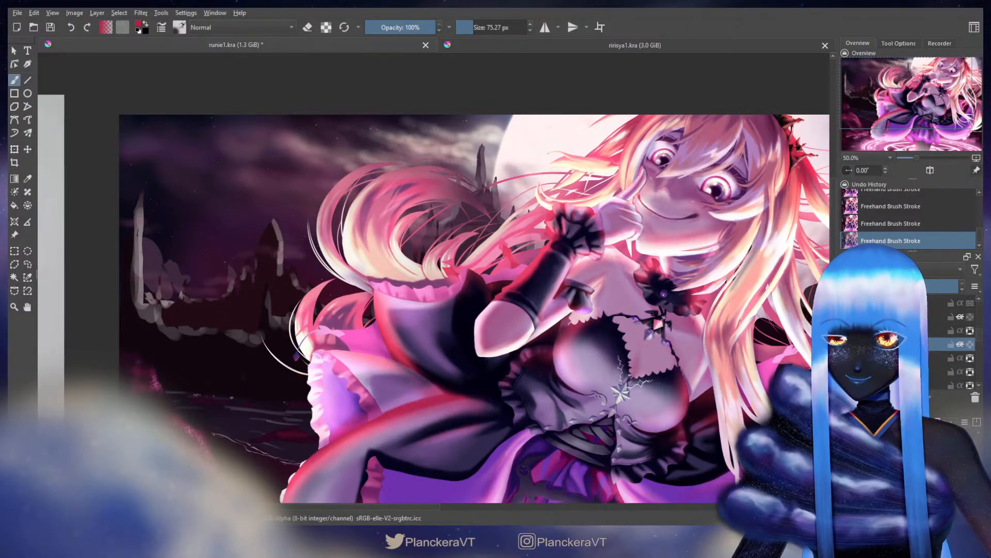
drag(512, 298, 503, 298)
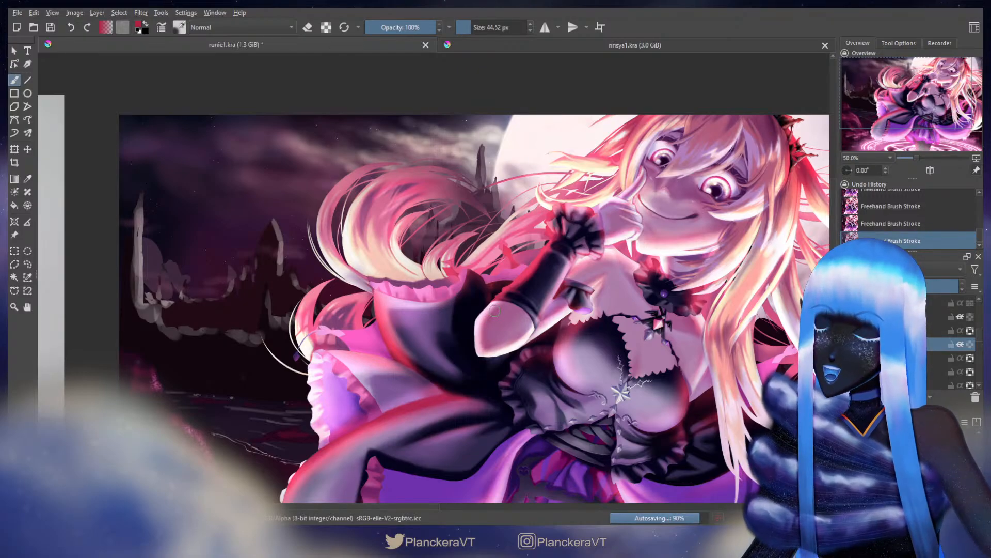
drag(495, 310, 492, 310)
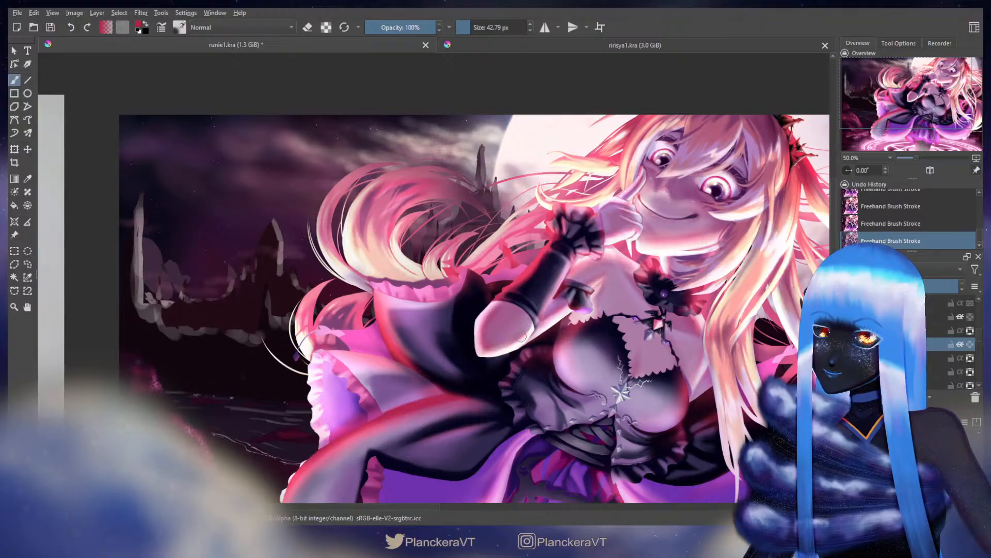
drag(537, 331, 528, 331)
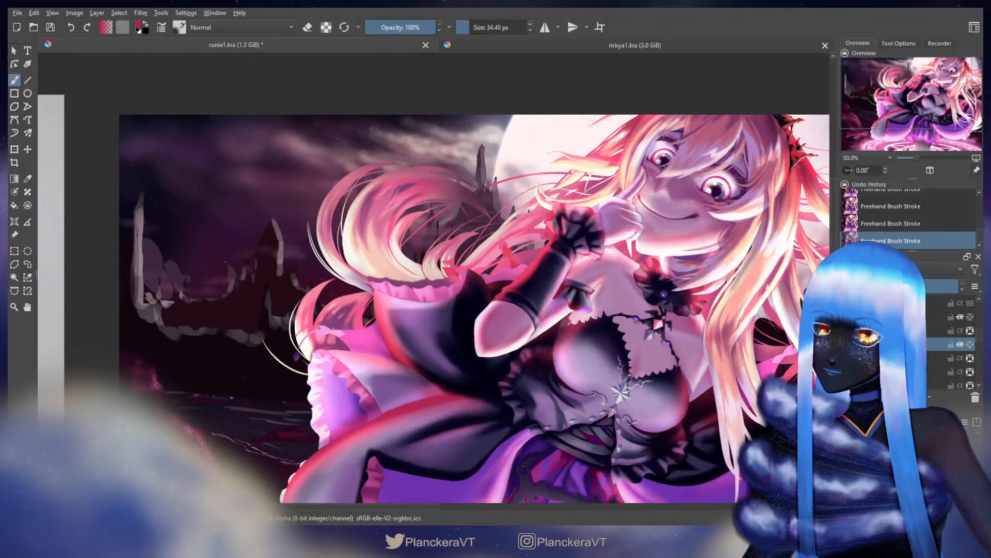
key(e)
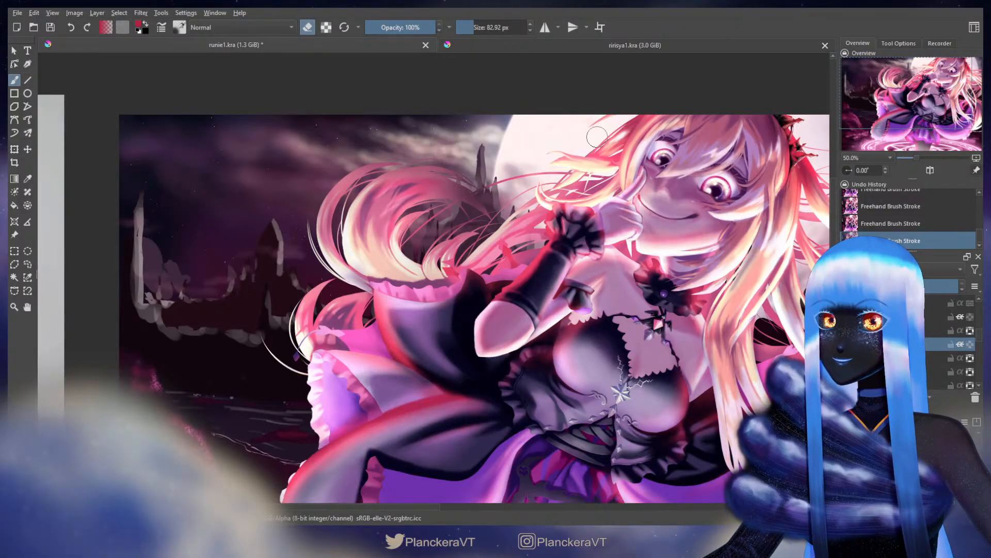
Add and rename a new layer above the hair base, and hide the hair shading and highlight layers above it
scroll(955, 341, down, 1)
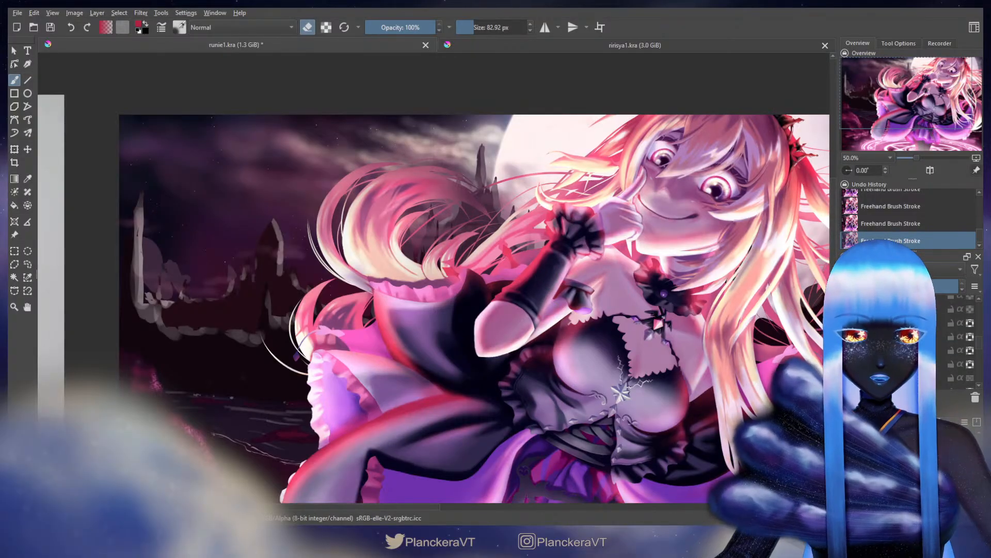
scroll(960, 341, down, 3)
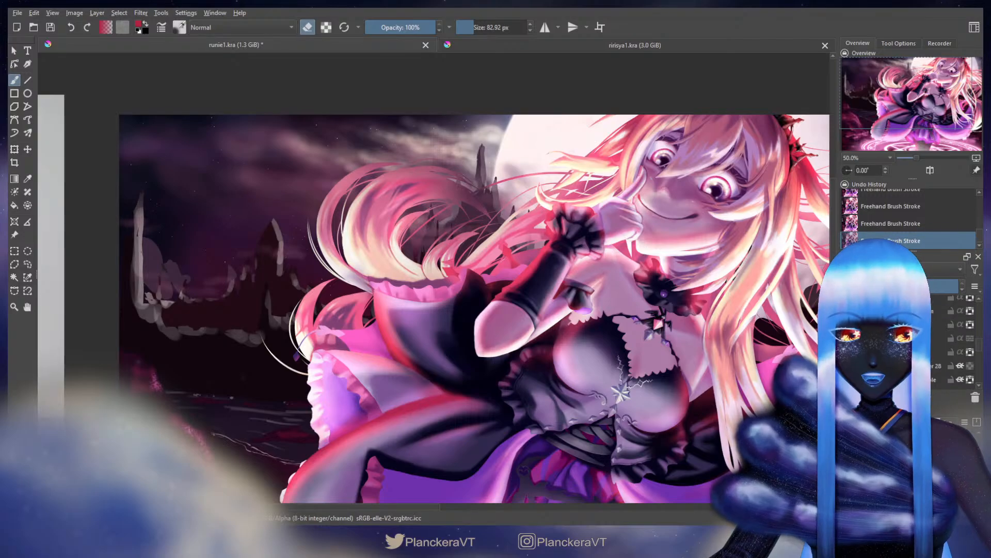
scroll(961, 340, down, 3)
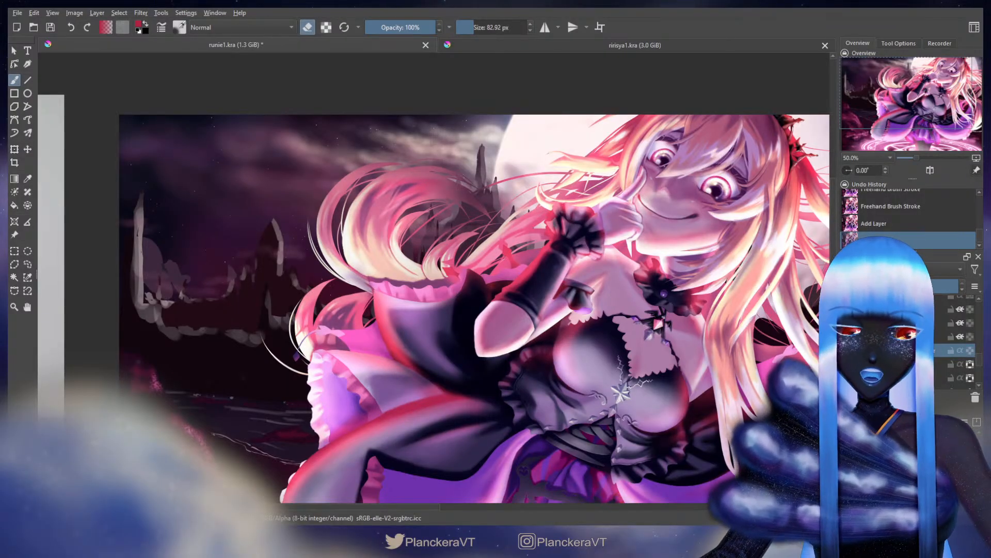
click(847, 298)
click(848, 309)
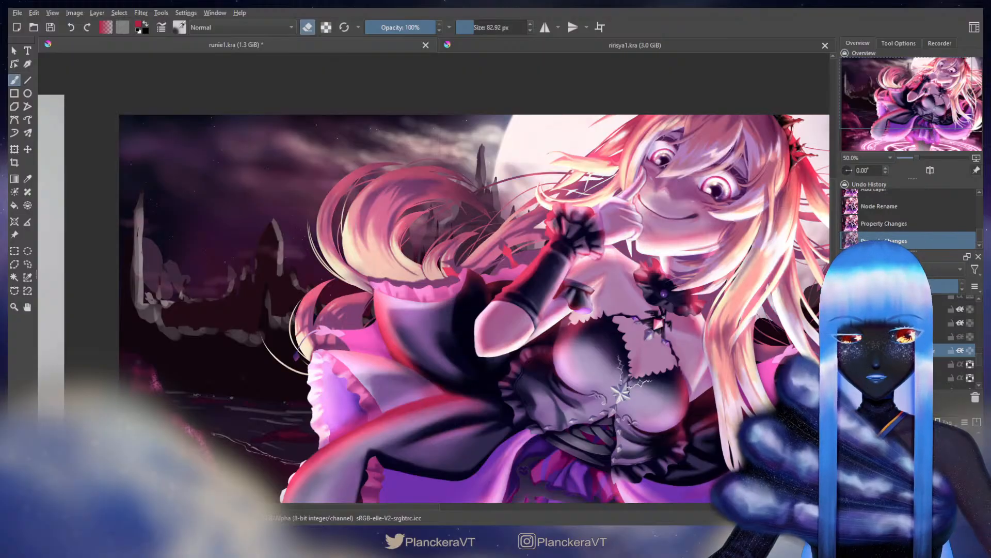
click(847, 322)
click(848, 337)
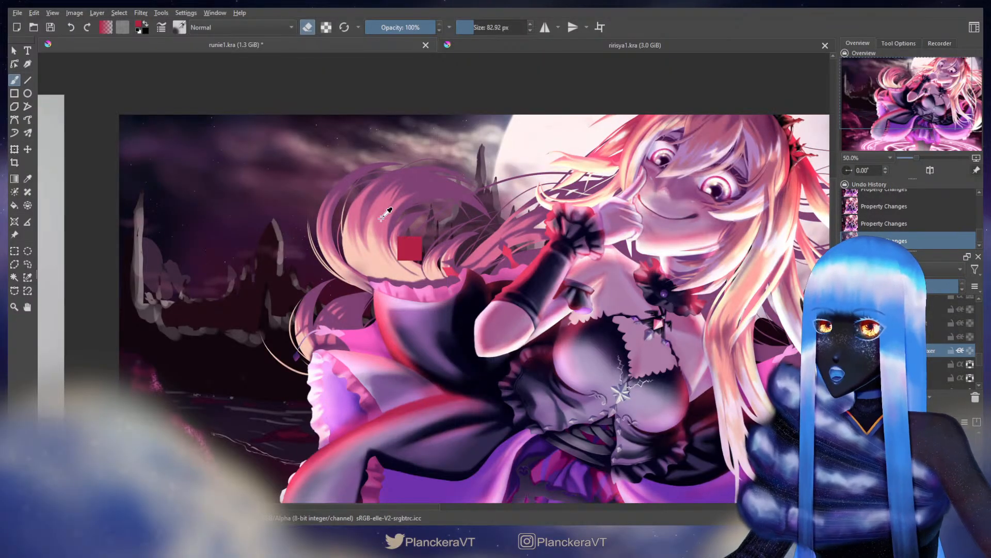
Turn off erasing, sample the base pink from the large hair curl, and show the hidden hair layers again
ctrl+click(427, 250)
key(e)
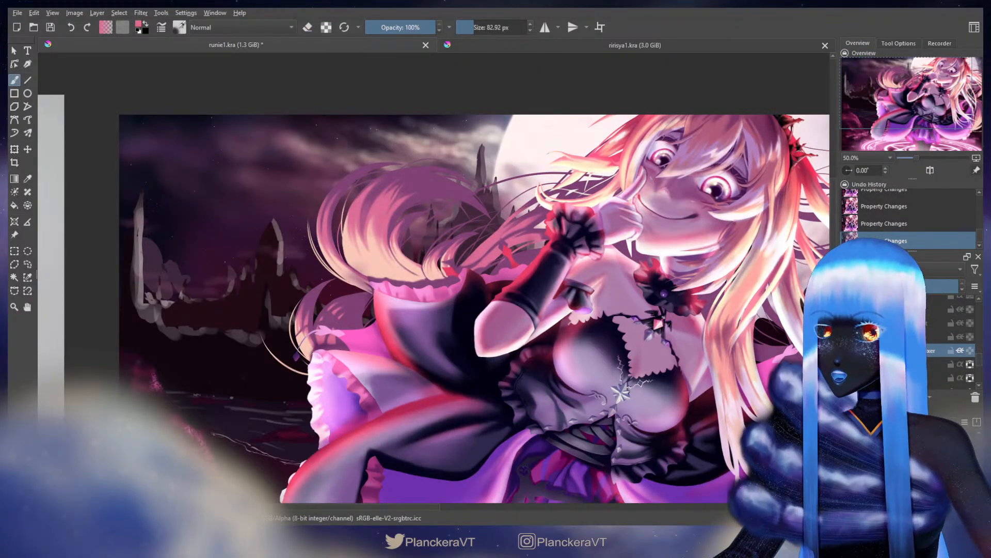
click(848, 309)
click(847, 323)
click(847, 337)
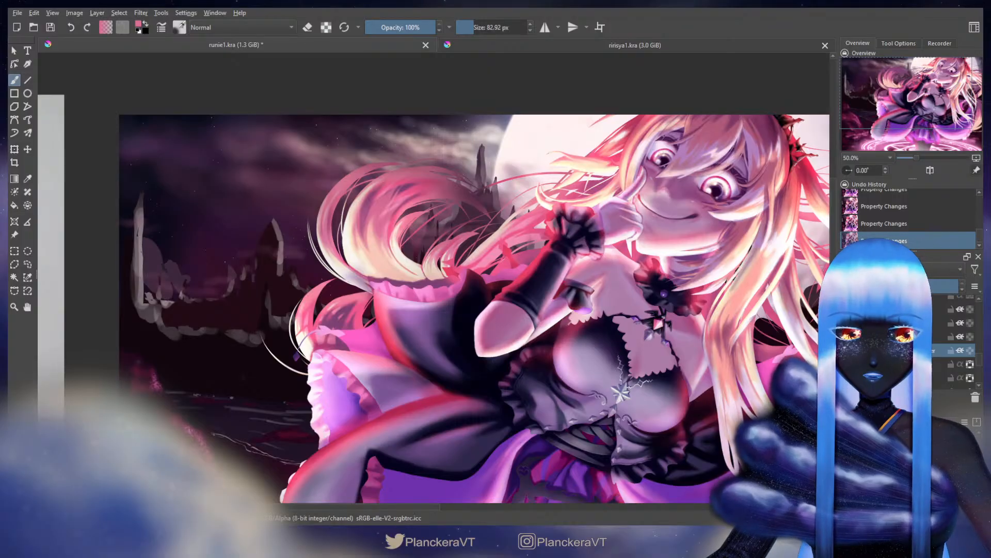
drag(377, 262, 394, 224)
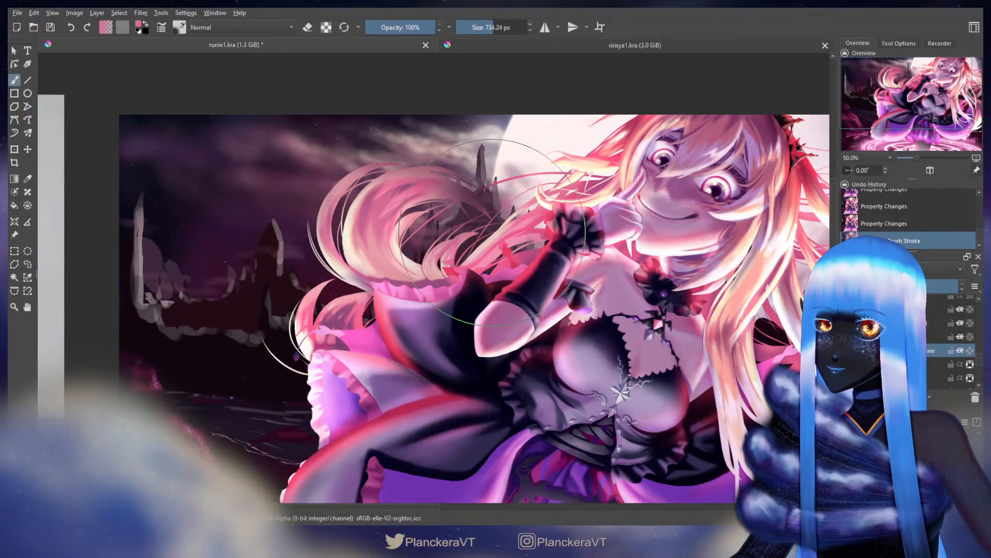
drag(512, 182, 455, 183)
key(ctrl+z)
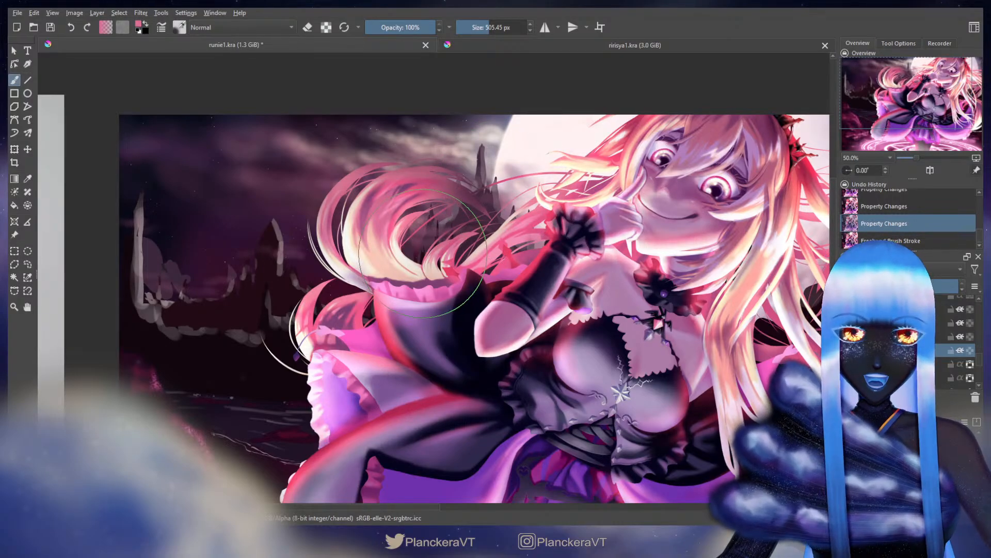
Paint soft pink over the large hair curl and the smaller lock beside the skirt, starting with a 467.42 px brush
mouse_move(409, 238)
mouse_down()
mouse_move(336, 236)
mouse_move(342, 231)
mouse_up()
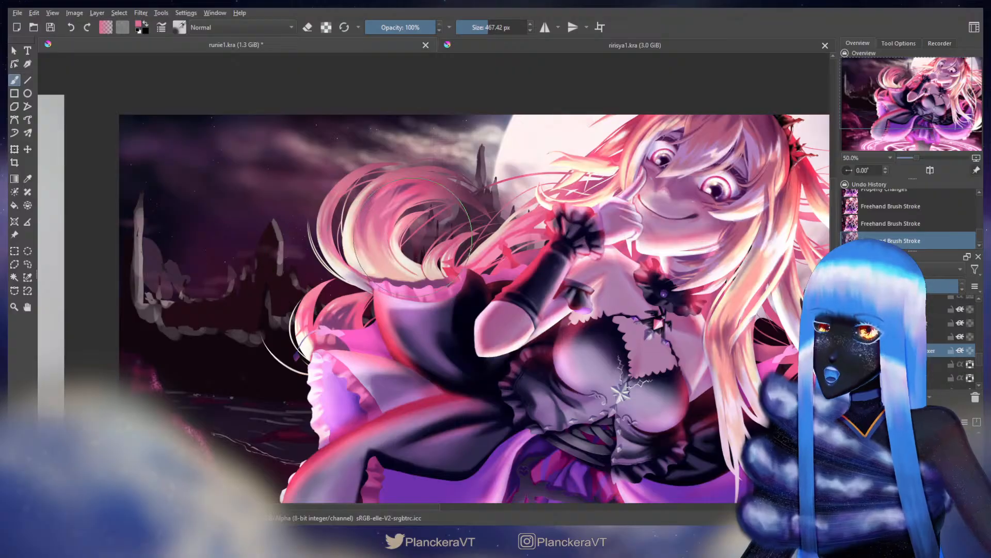
drag(424, 229, 438, 224)
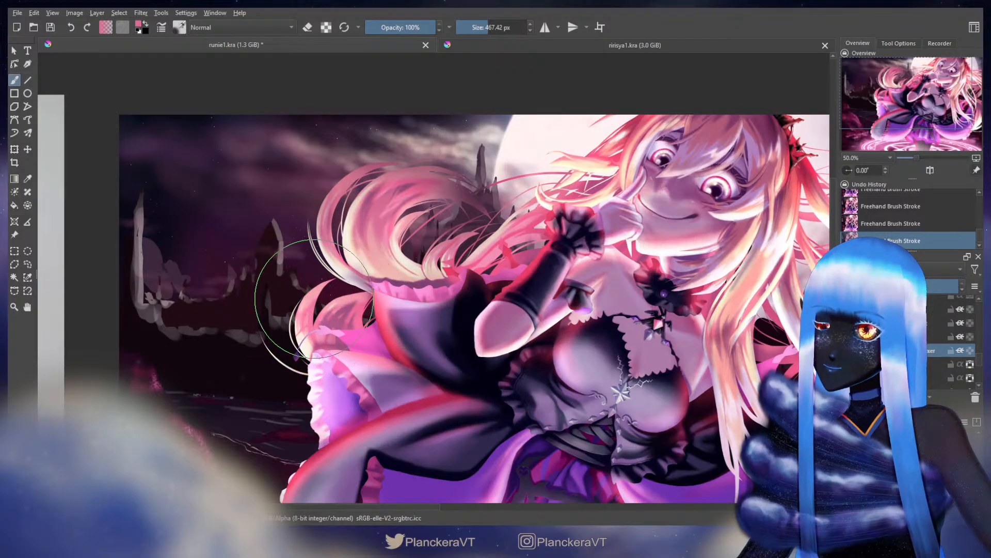
drag(297, 354, 289, 347)
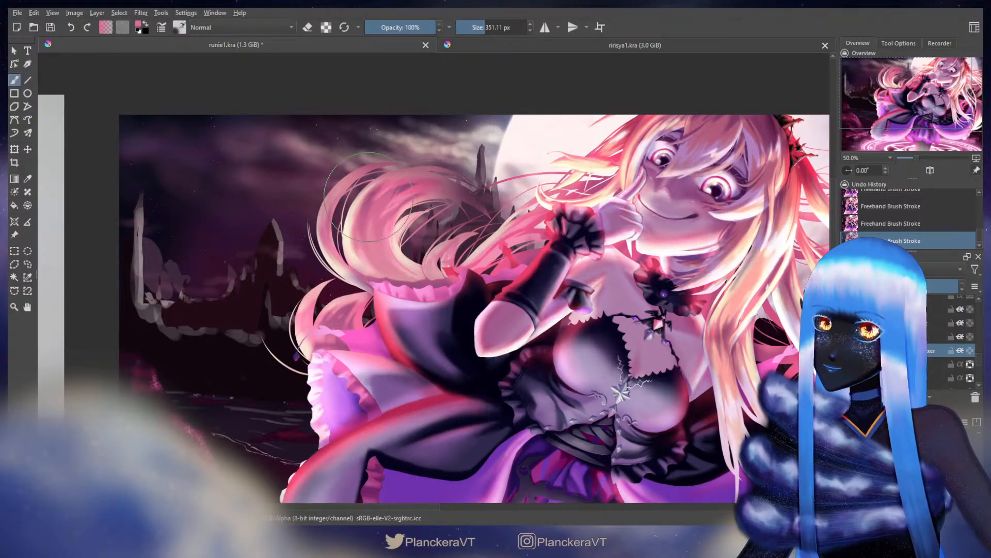
Tint the outer hair locks on the moonlit side of the character pink with a 414.08 px brush, reducing it to 325.92 px for the upper strands
drag(706, 365, 500, 248)
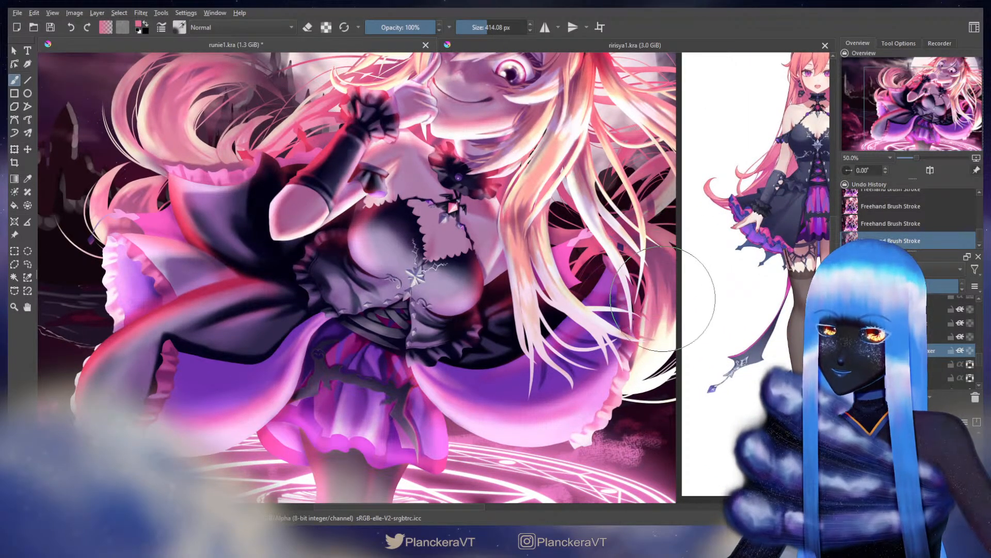
shift+drag(654, 330, 687, 331)
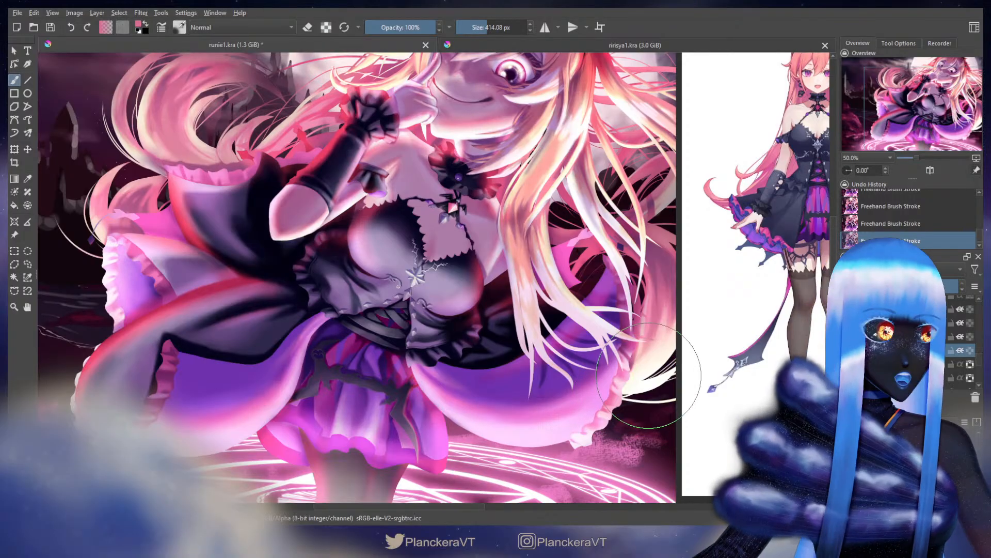
scroll(655, 379, down, 3)
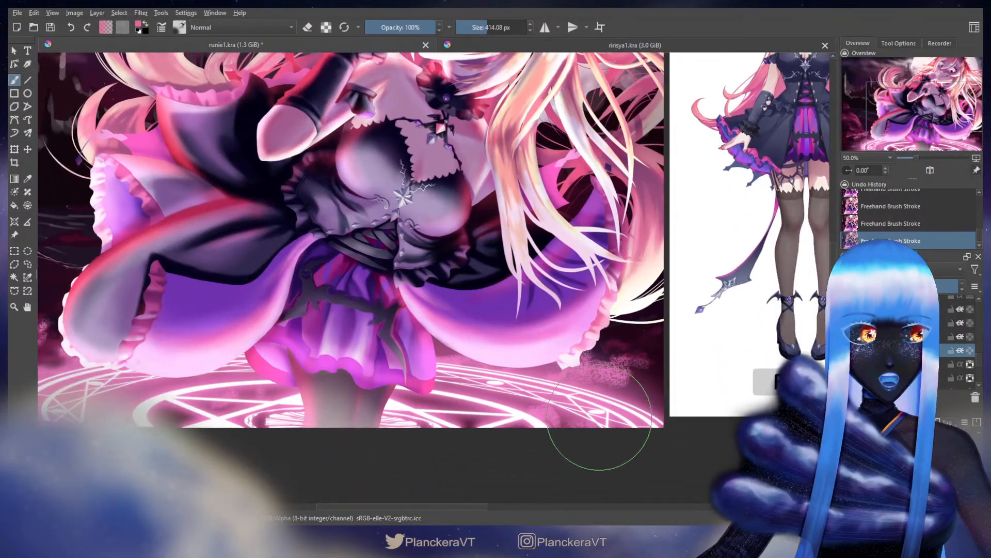
scroll(619, 336, up, 3)
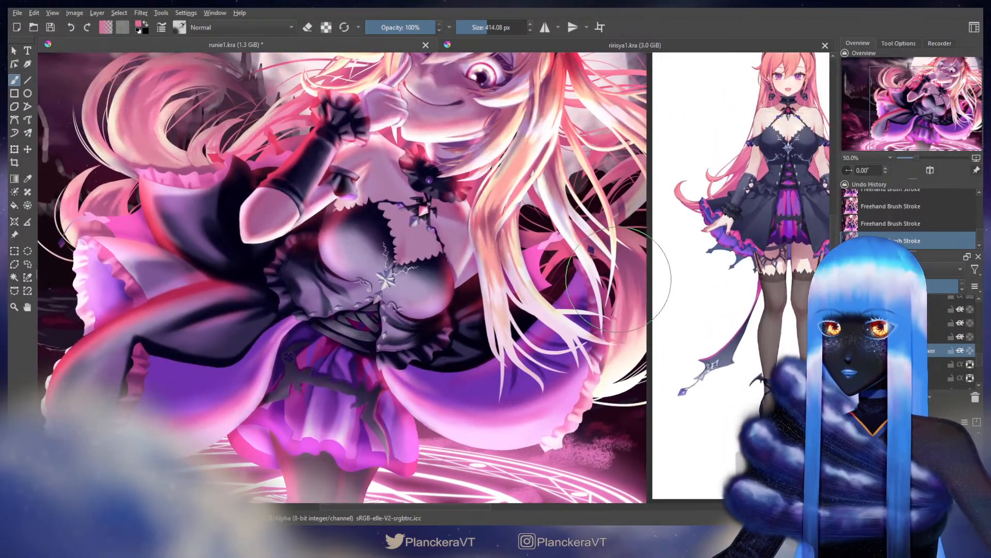
scroll(611, 257, up, 2)
key(bracketleft)
key(bracketleft)
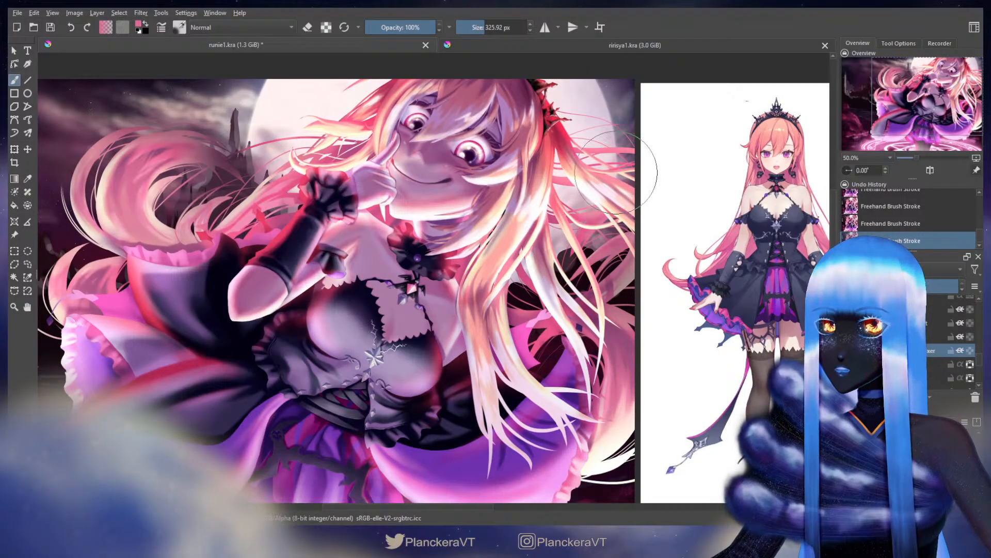
Select the two hair layers above the tint layer in turn and erase over the large curl, enlarging the eraser to 408.03 px
drag(560, 209, 730, 278)
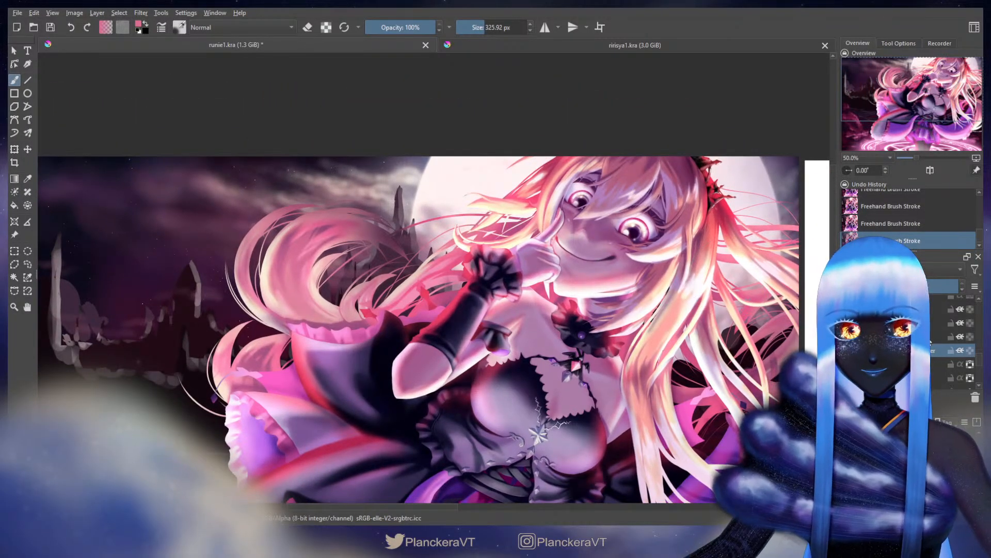
click(929, 336)
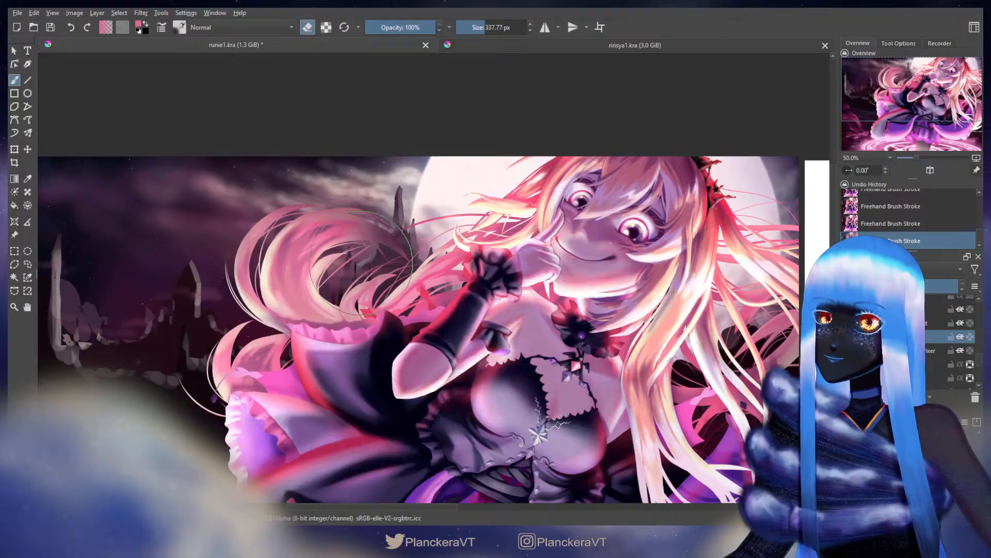
key(bracketright)
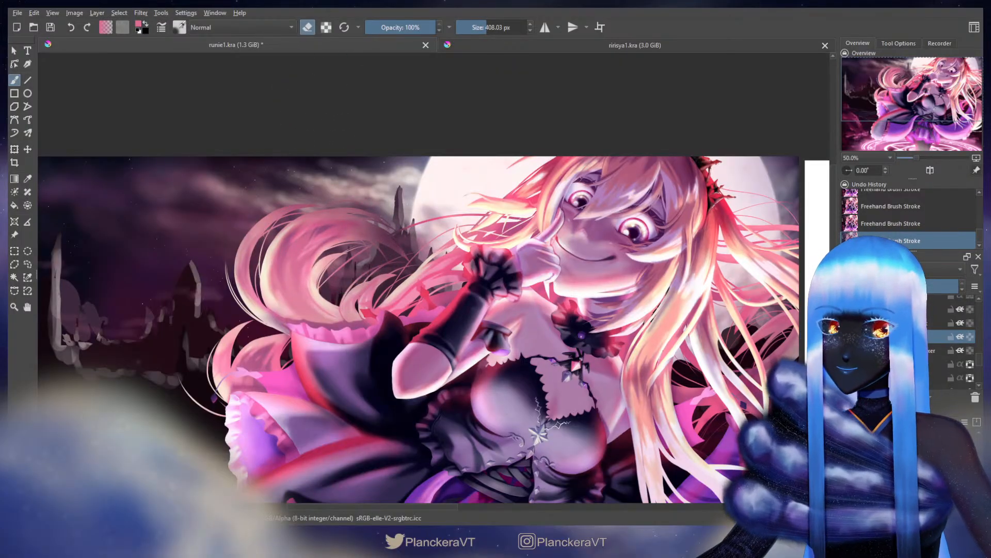
click(929, 323)
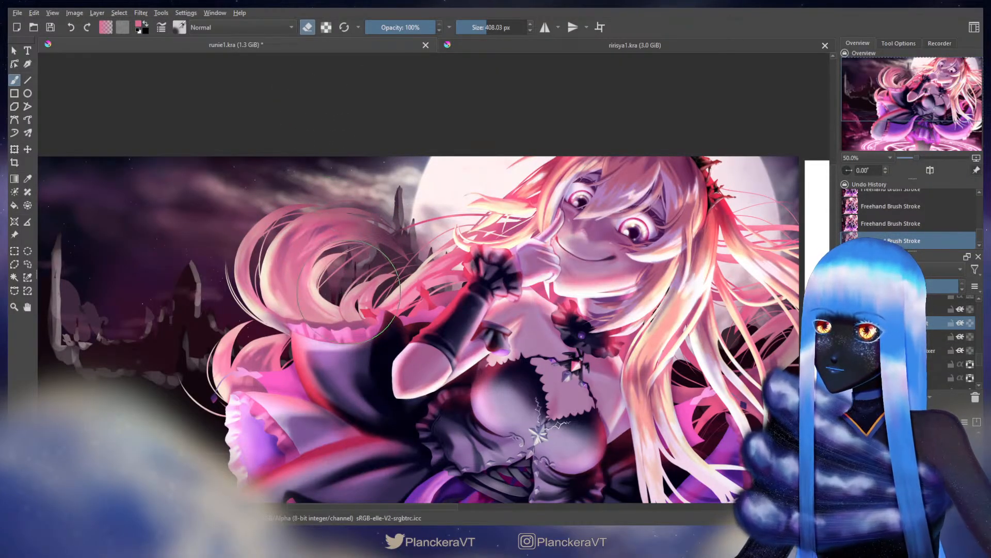
Compare the whole illustration with and without the pink hair tint layer by toggling its visibility repeatedly
scroll(350, 292, down, 3)
scroll(518, 436, left, 3)
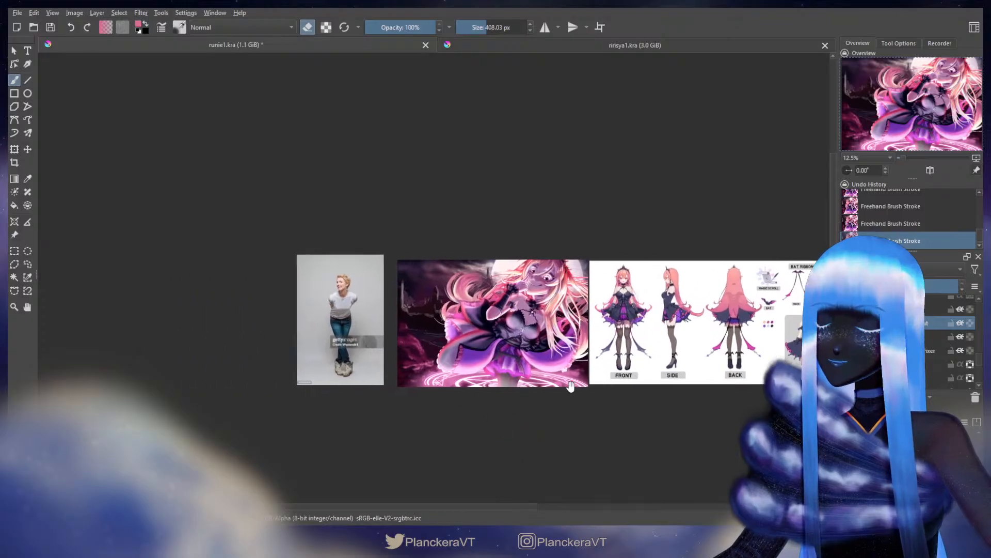
scroll(557, 335, up, 1)
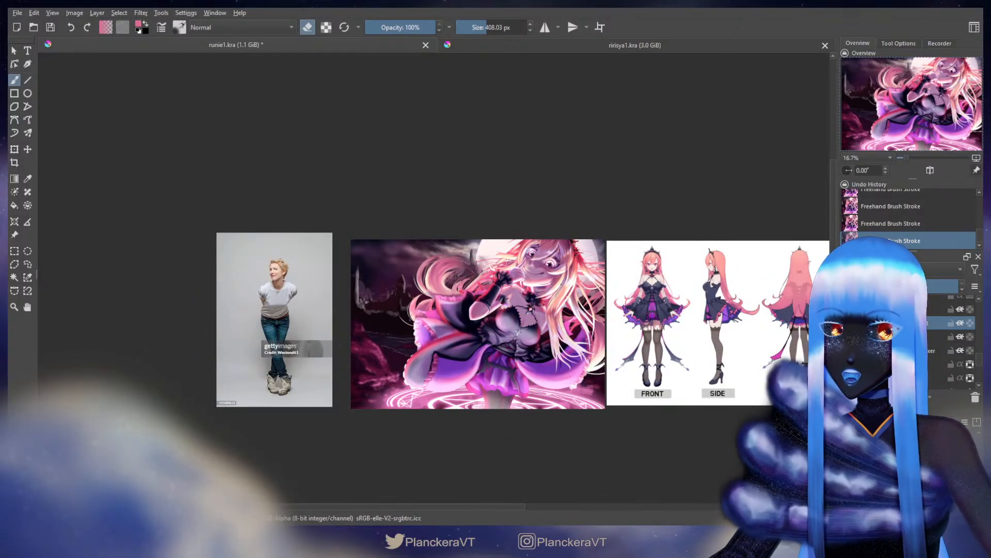
click(847, 351)
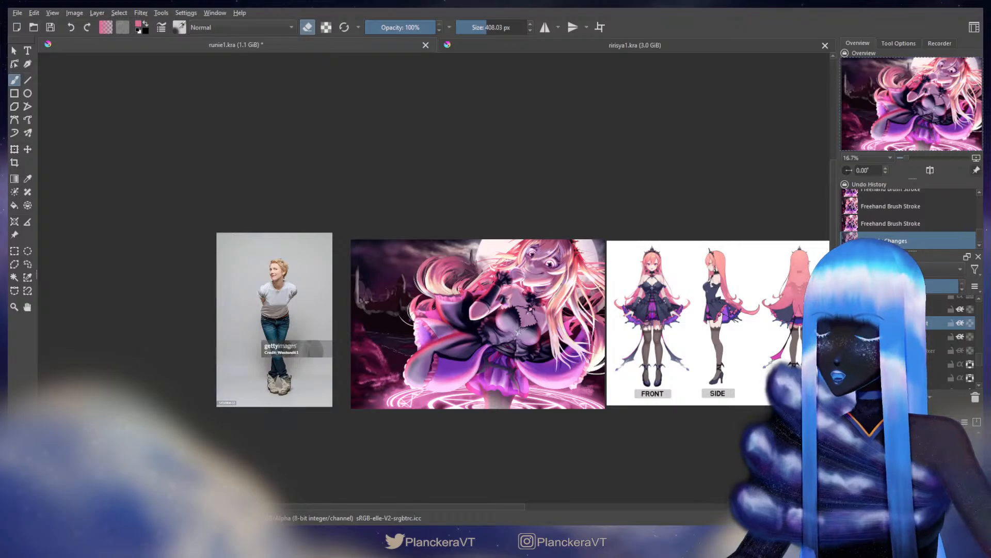
click(847, 351)
click(847, 350)
click(848, 350)
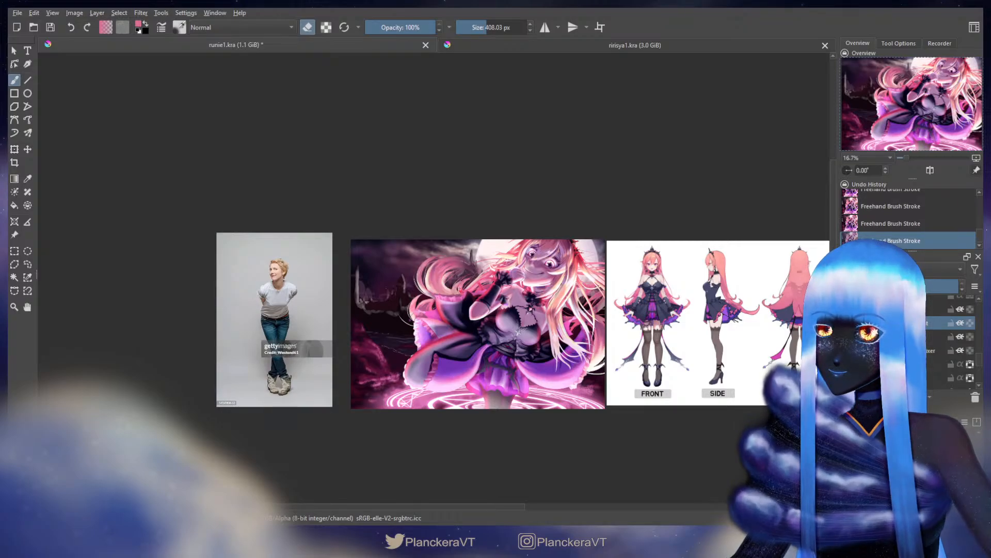
click(847, 351)
click(847, 351)
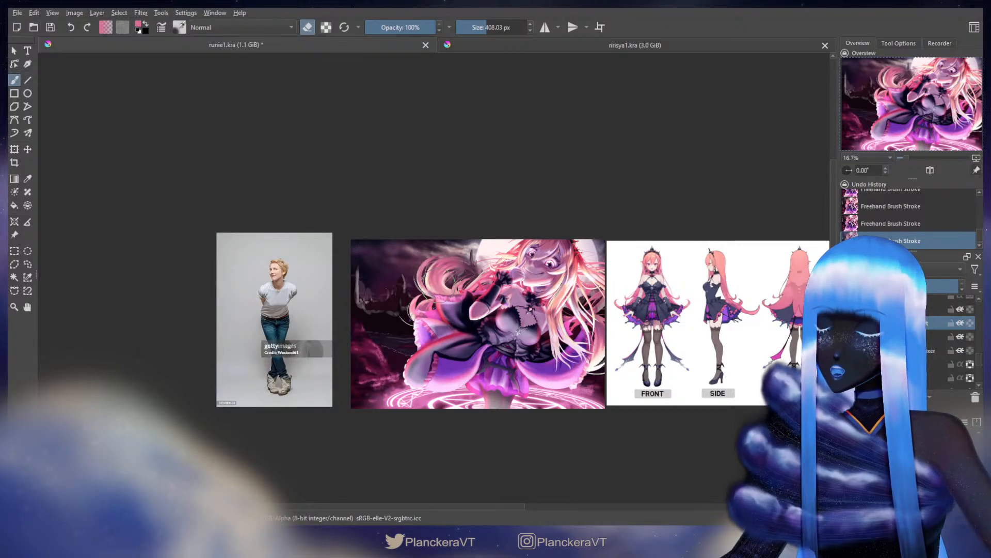
click(847, 350)
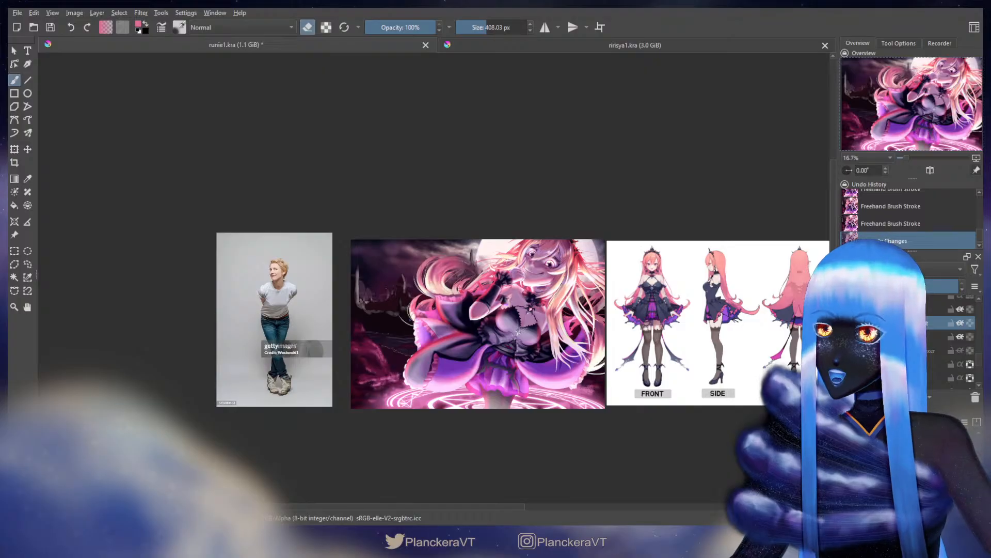
click(847, 350)
click(847, 351)
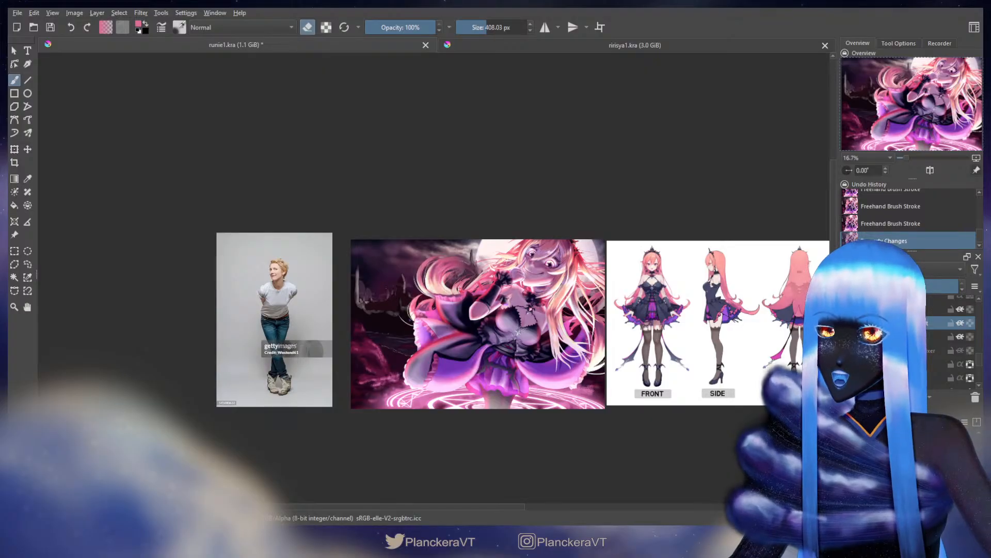
click(847, 350)
click(847, 350)
click(847, 351)
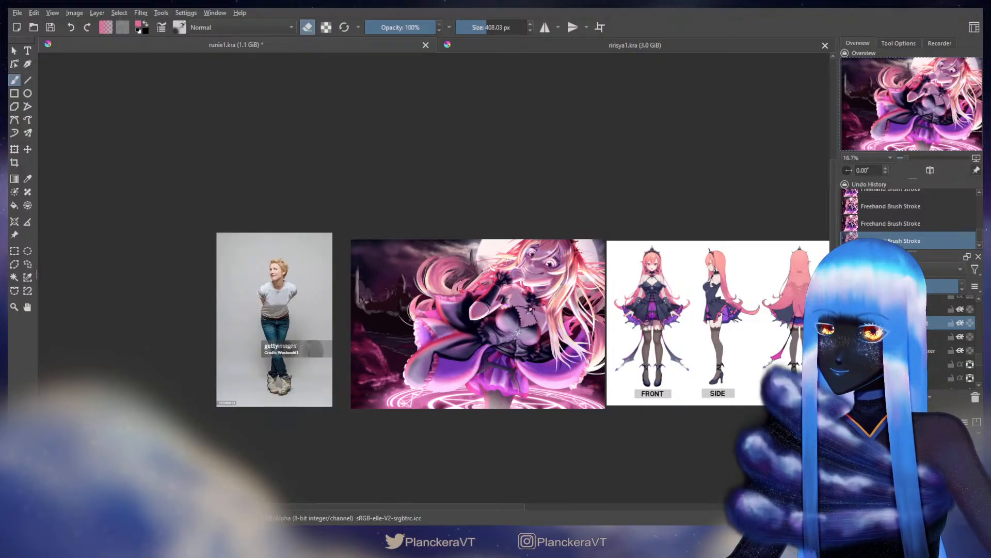
click(847, 351)
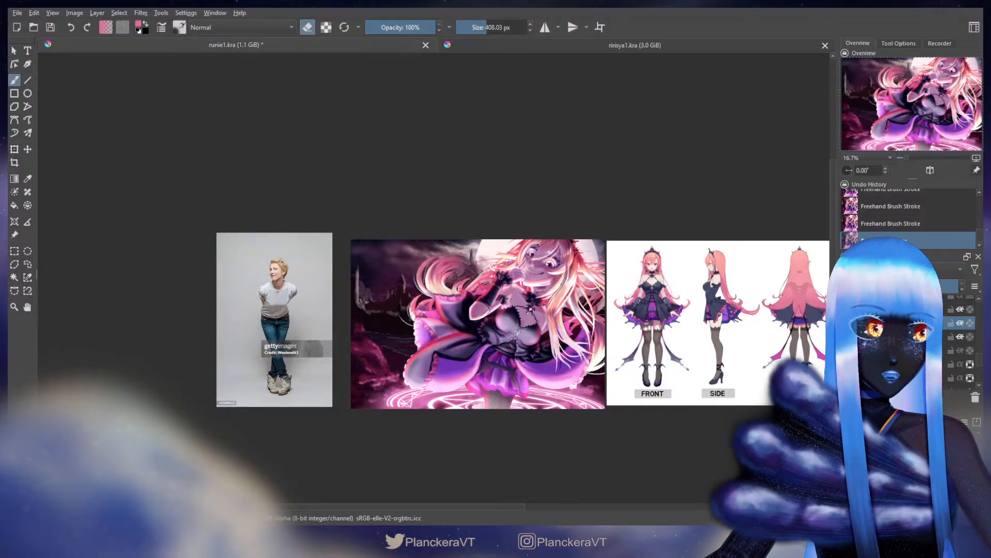
click(847, 350)
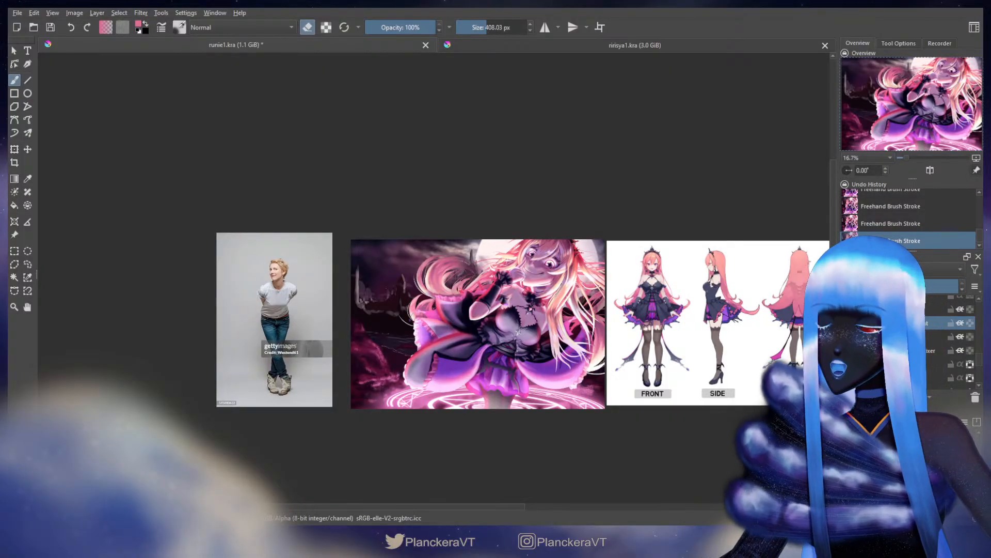
Adjust the eraser to 400.47 px over the outer hair locks, select the pink tint layer, and reduce the eraser to 328.45 px
shift+drag(598, 328, 595, 328)
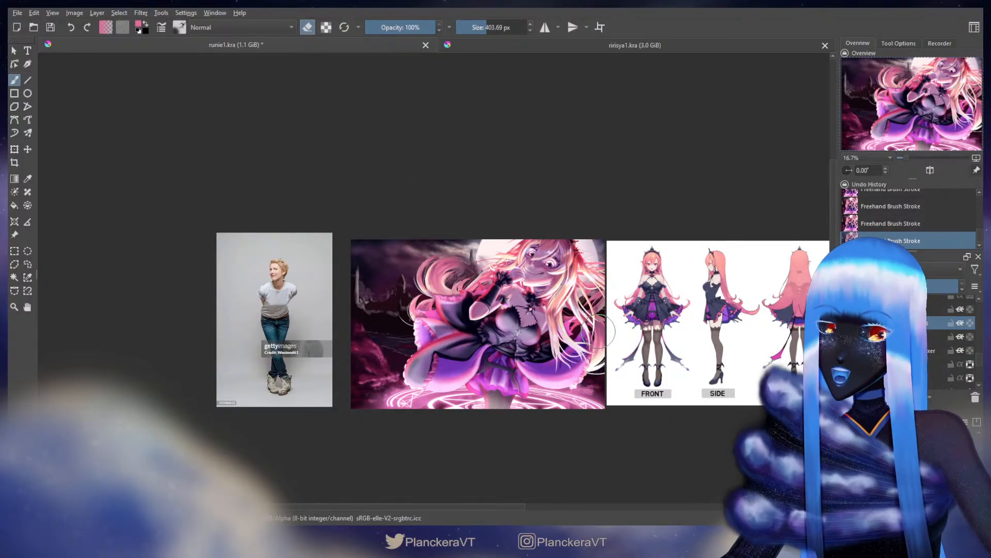
click(898, 351)
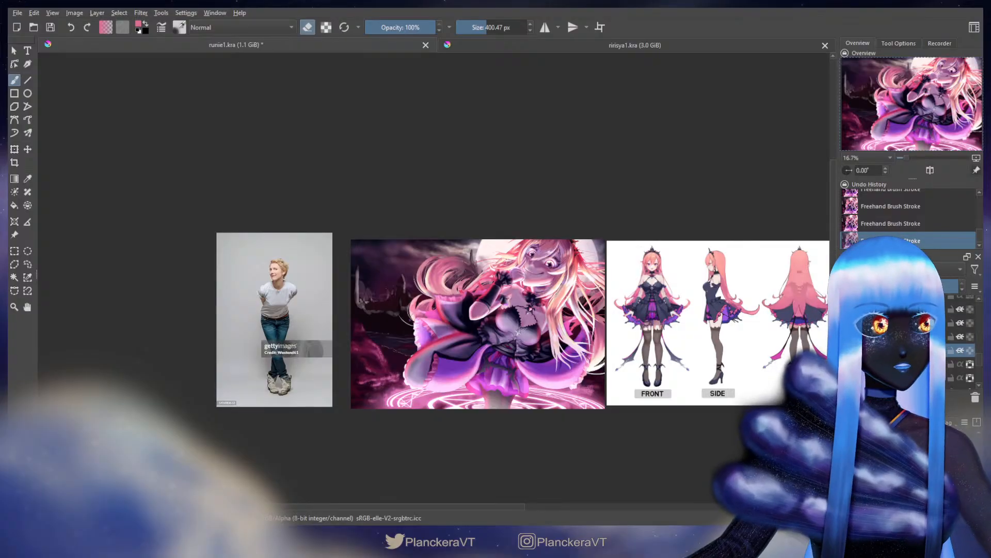
shift+drag(610, 335, 594, 333)
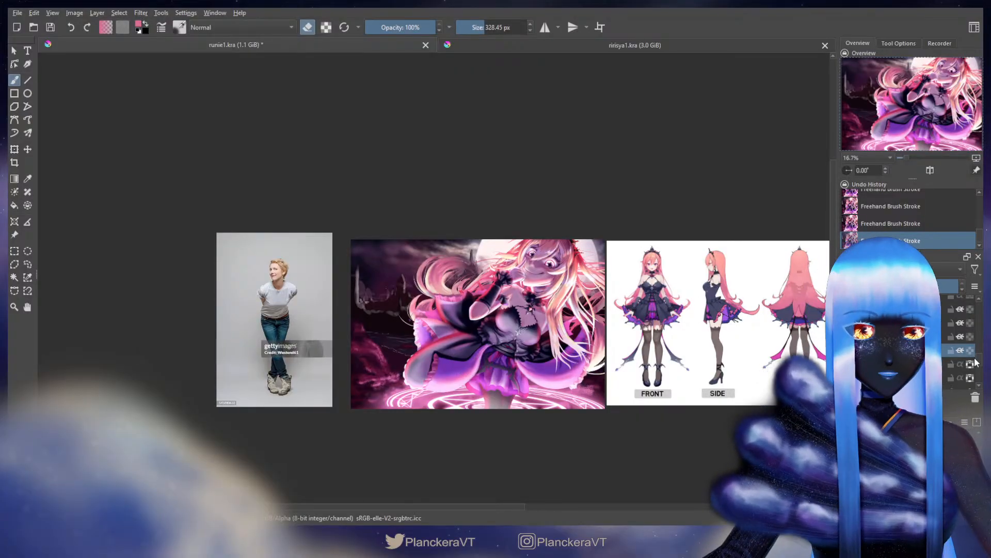
drag(979, 360, 977, 317)
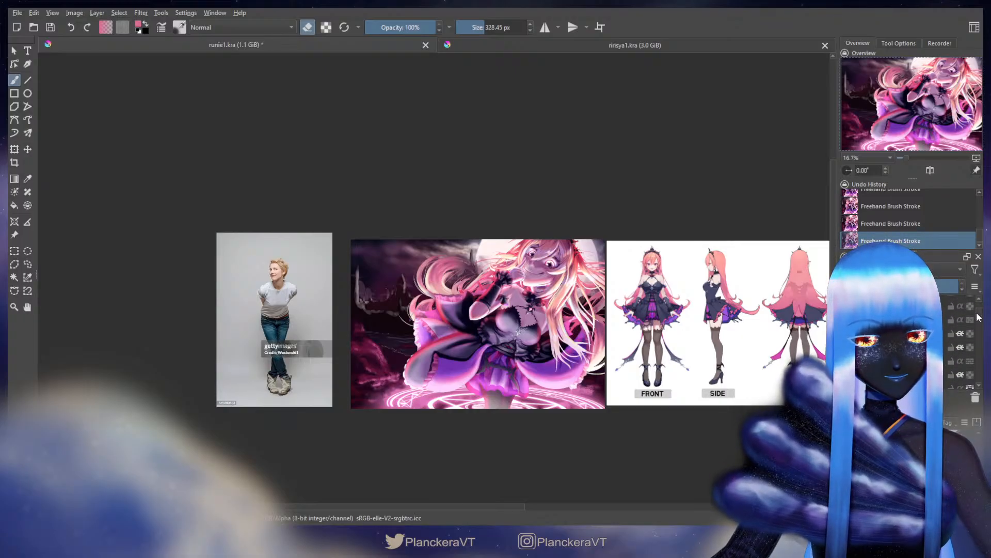
click(909, 347)
drag(502, 282, 529, 268)
key(ctrl+z)
drag(528, 268, 534, 273)
key(ctrl+z)
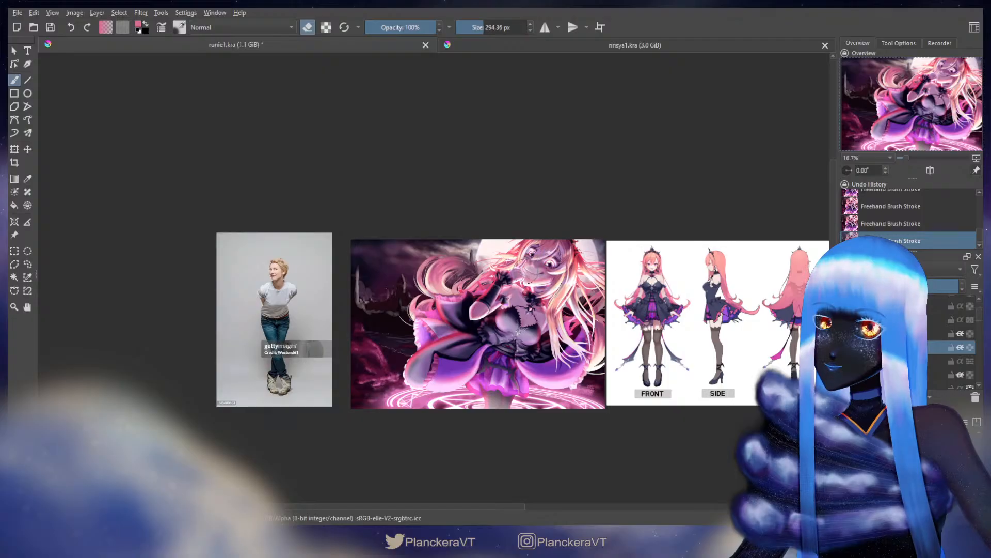
key(ctrl+z)
key(ctrl+z)
key(ctrl+z)
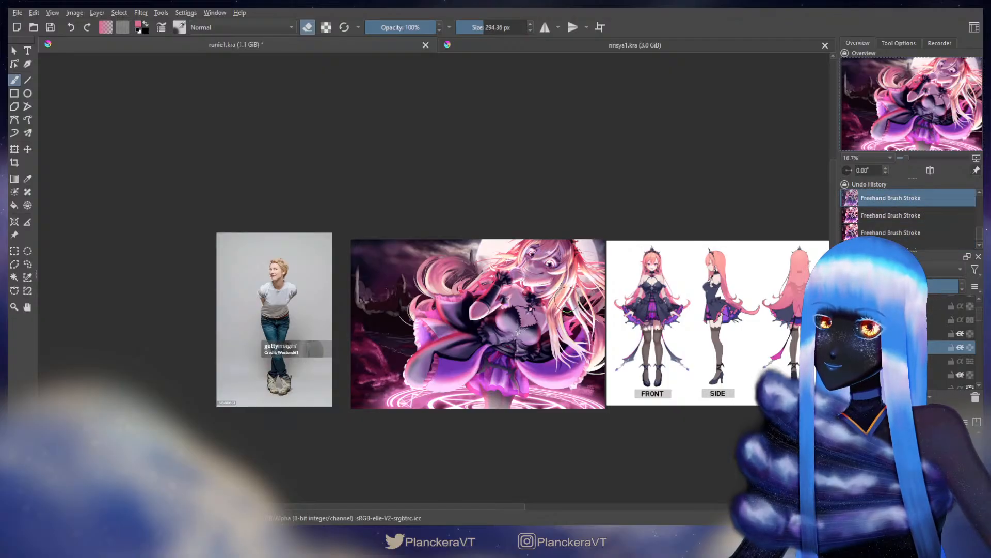
Compare the illustration's background with and without the Color layer by toggling the layer's visibility repeatedly
drag(979, 314, 979, 307)
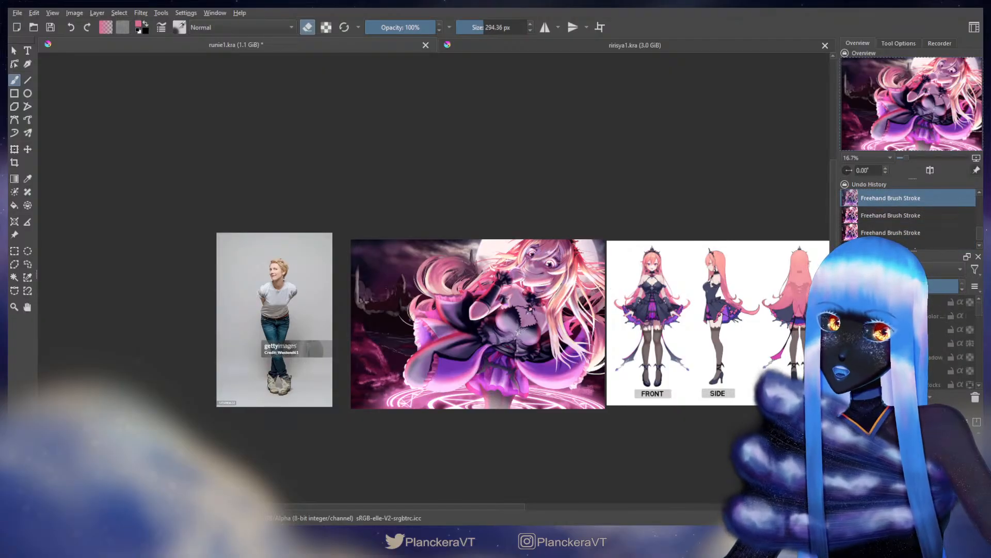
click(846, 316)
click(846, 316)
click(846, 316)
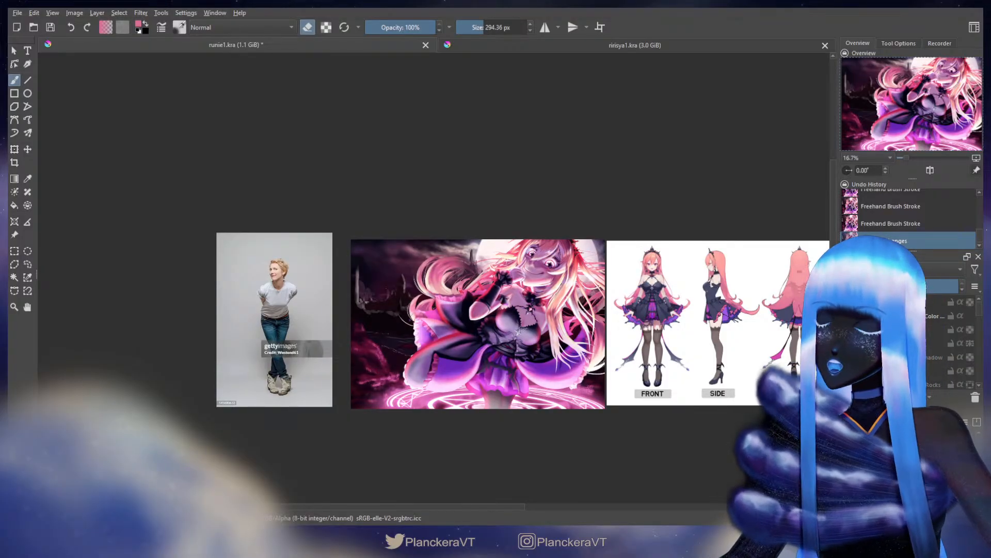
click(848, 315)
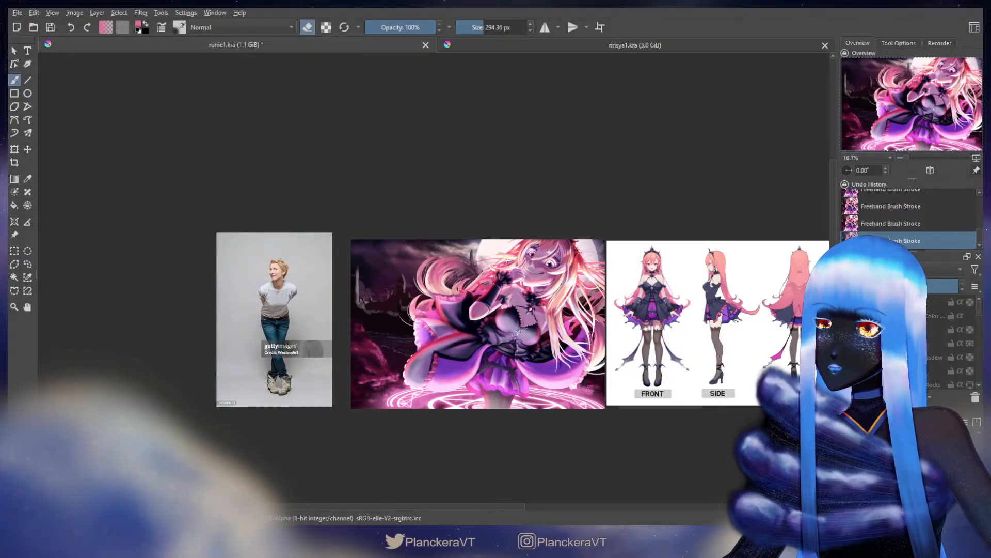
click(848, 316)
click(848, 315)
click(849, 316)
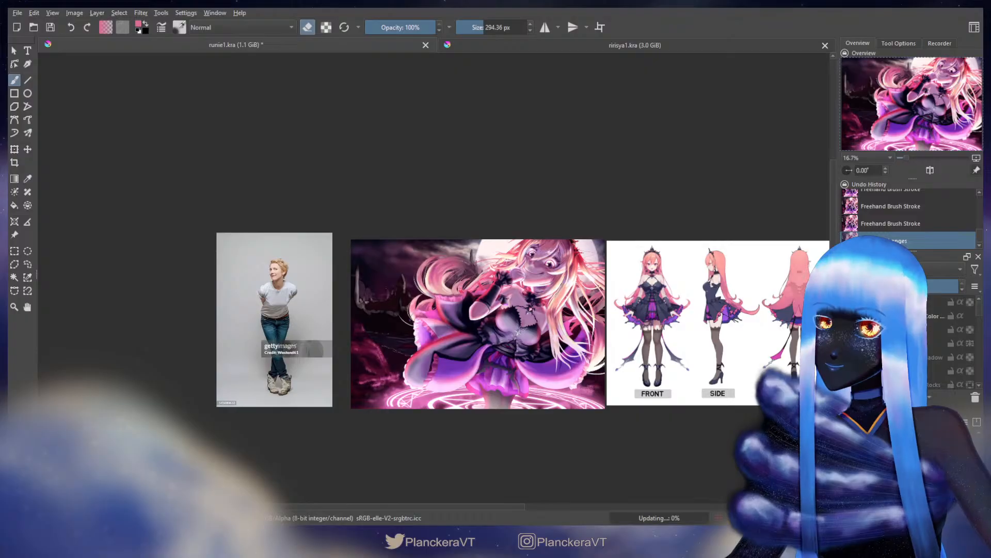
click(848, 316)
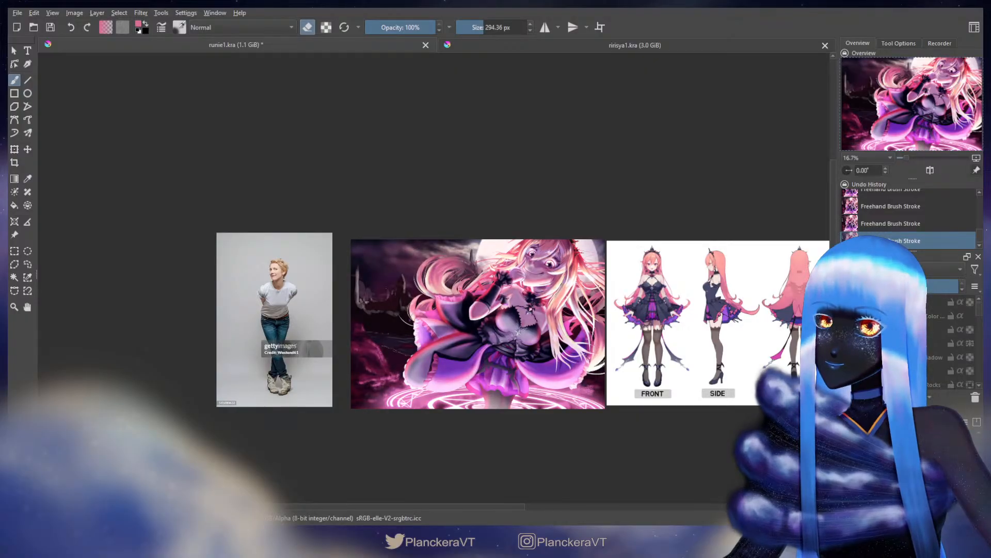
click(849, 316)
click(848, 316)
click(849, 315)
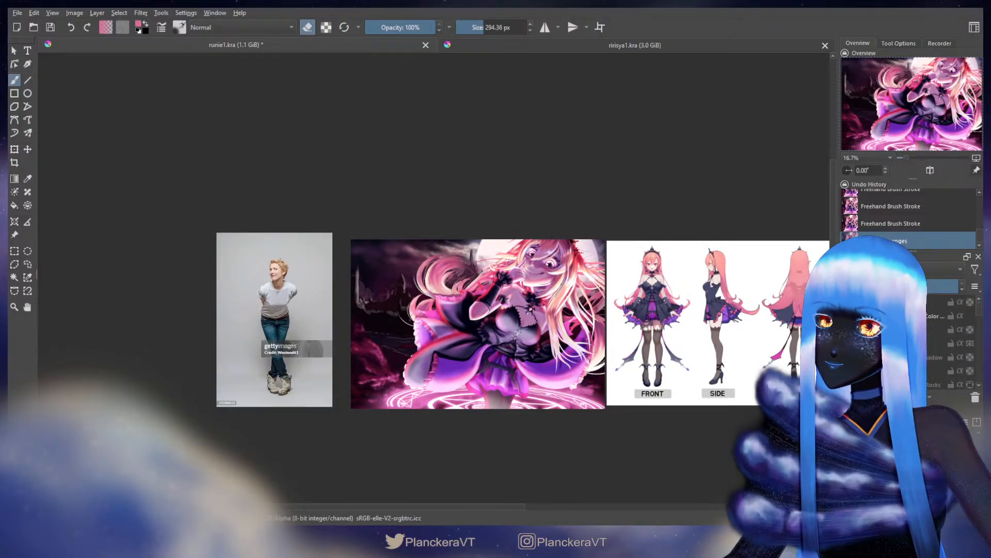
click(848, 315)
click(848, 315)
click(848, 315)
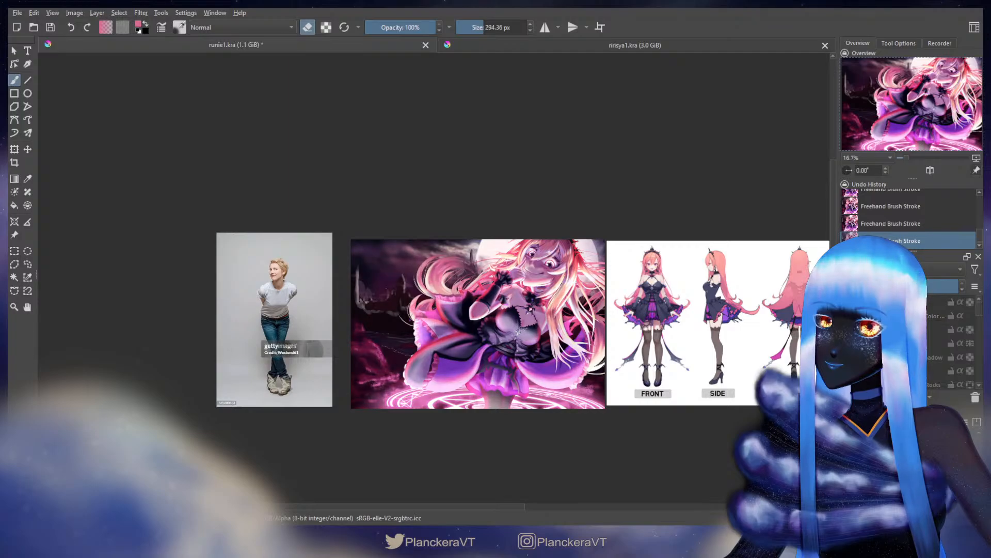
click(848, 315)
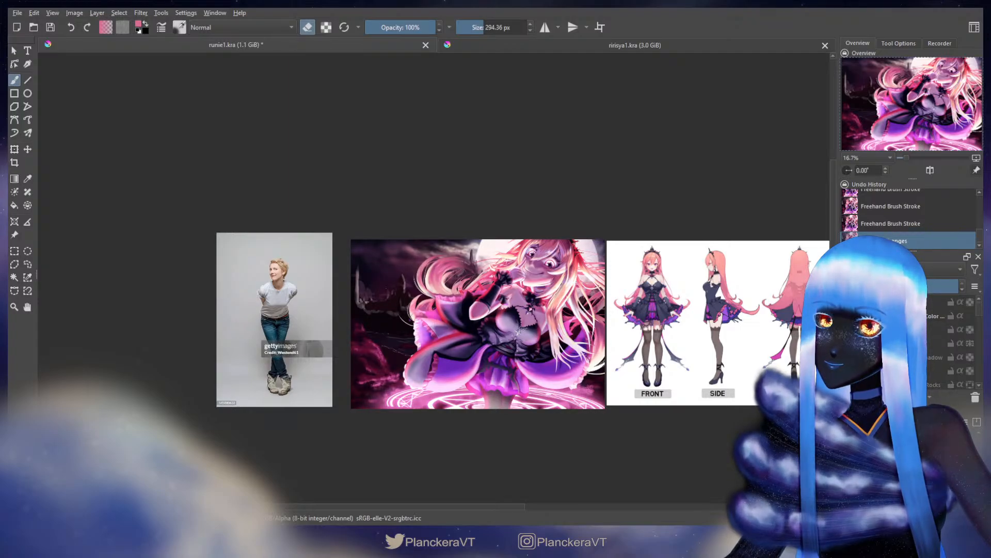
click(848, 316)
click(848, 316)
click(848, 315)
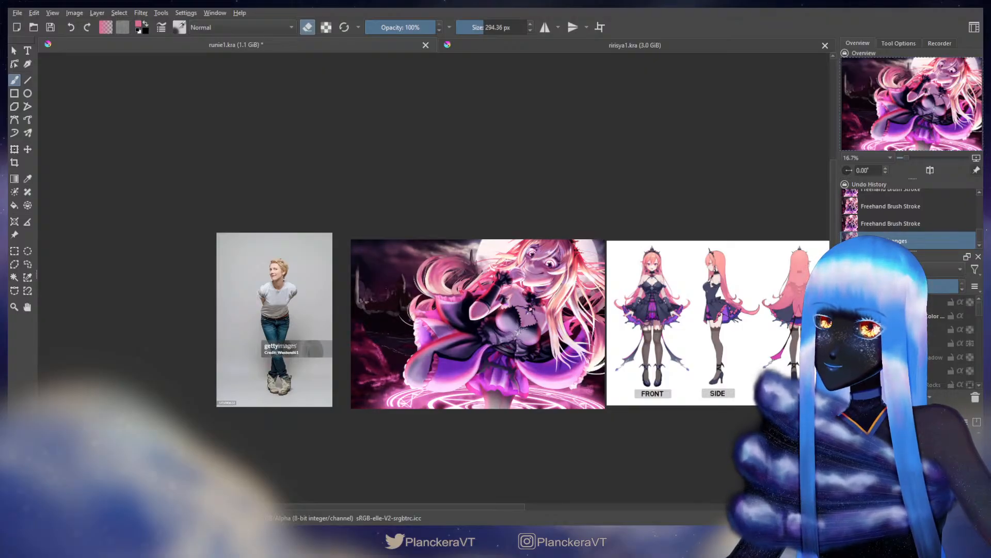
click(848, 316)
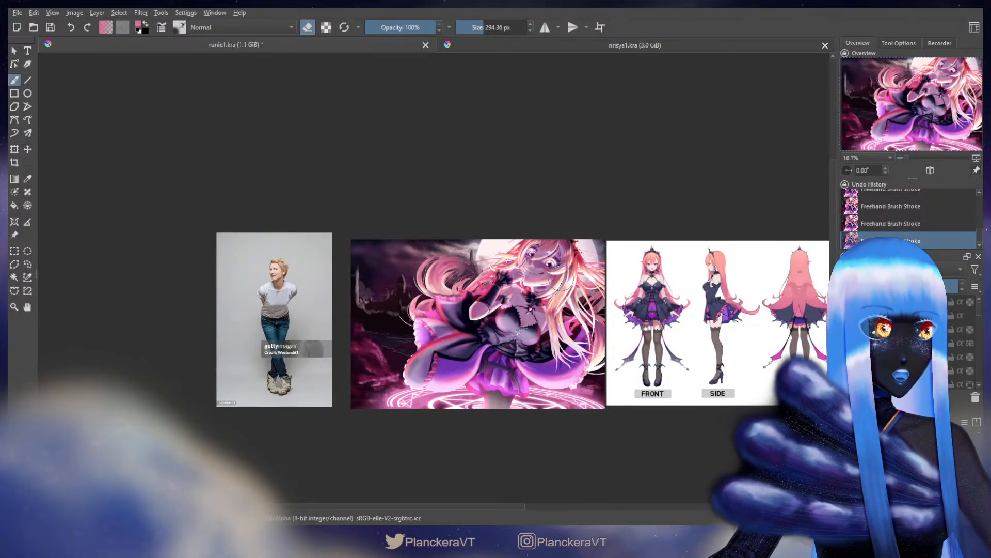
Adjust the visibility of the effect layers so the bats, dark rocks and mist show over the illustration
drag(569, 312, 603, 311)
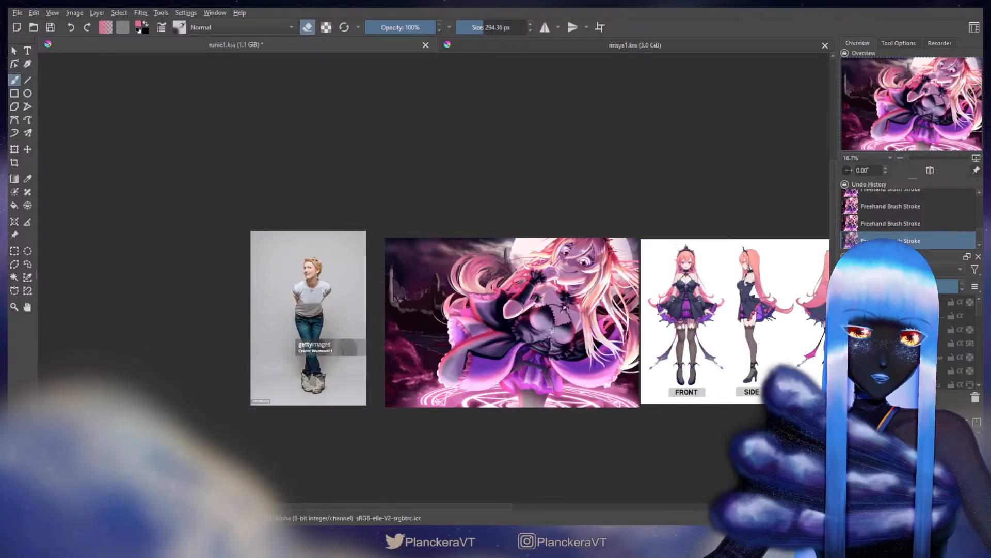
click(847, 343)
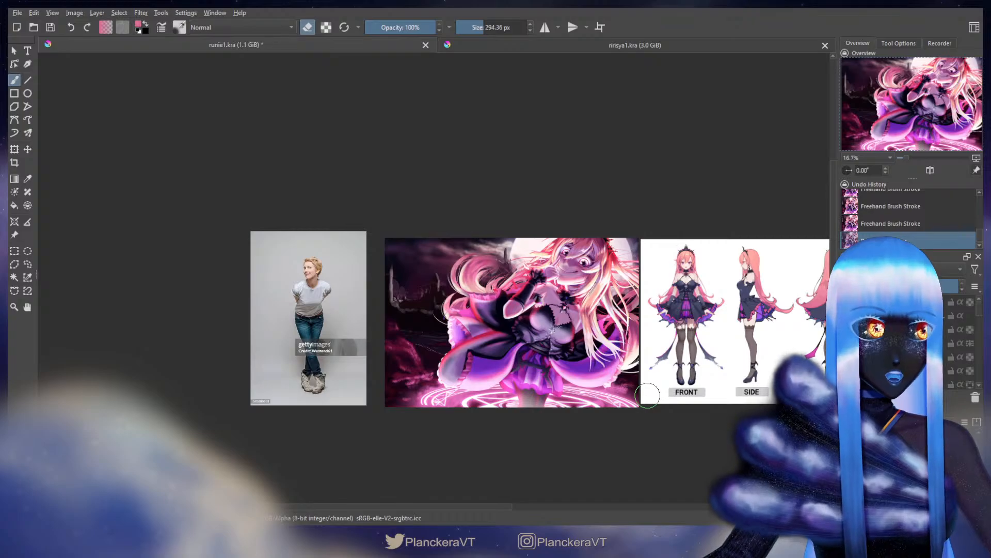
click(847, 316)
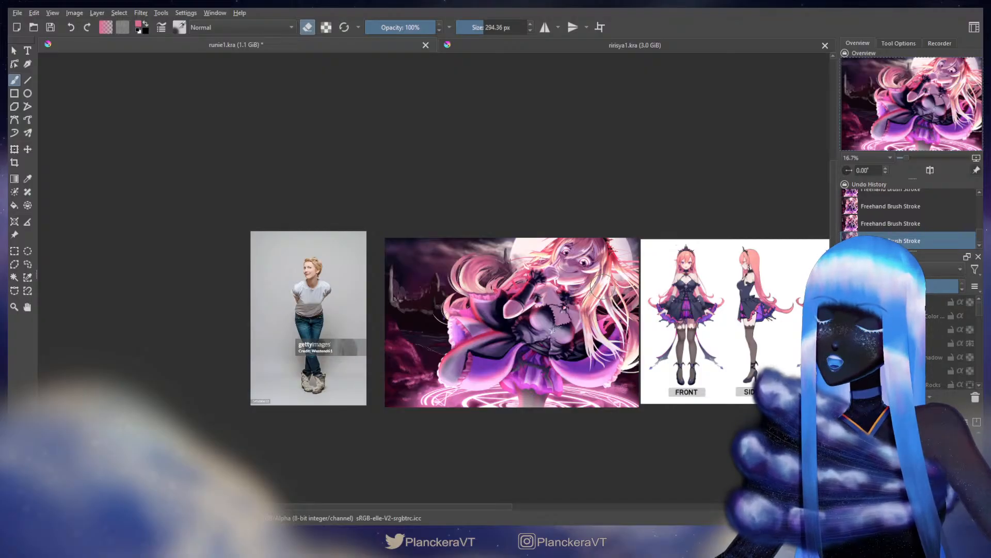
click(847, 343)
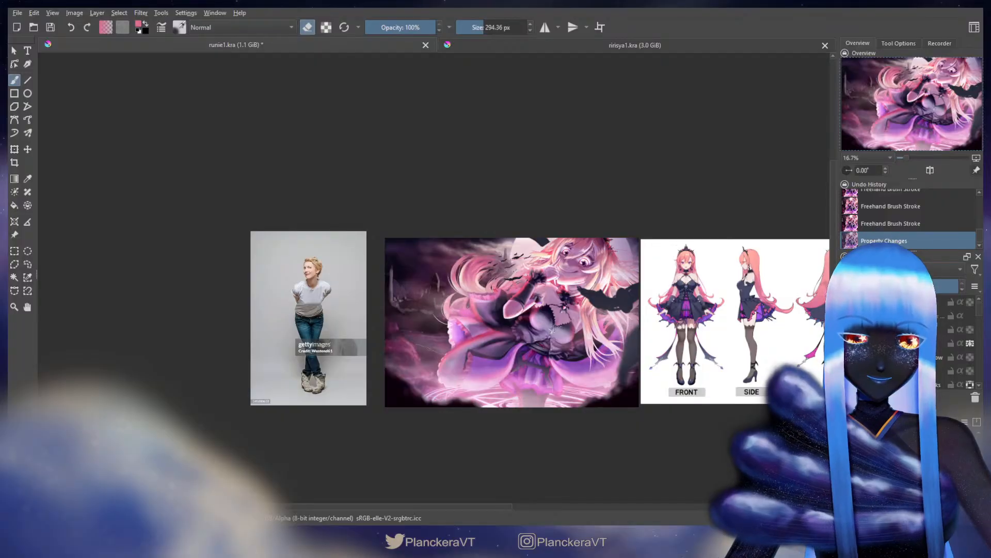
Outline the bats around the large hair curl with the Freehand Selection tool, cut them to a new layer, and reposition it in the layer stack
click(27, 264)
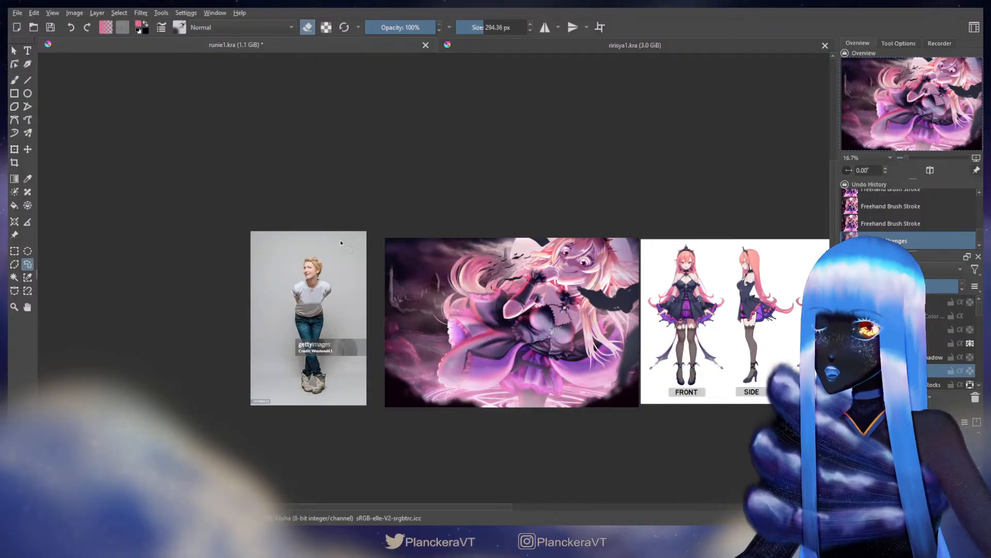
mouse_move(480, 240)
mouse_down()
mouse_move(454, 268)
mouse_move(465, 307)
mouse_move(524, 307)
mouse_move(541, 258)
mouse_move(471, 242)
mouse_up()
mouse_move(531, 265)
mouse_down()
mouse_move(538, 221)
mouse_move(514, 221)
mouse_move(547, 244)
mouse_move(506, 315)
mouse_move(449, 274)
mouse_move(528, 243)
mouse_up()
key(ctrl+shift+a)
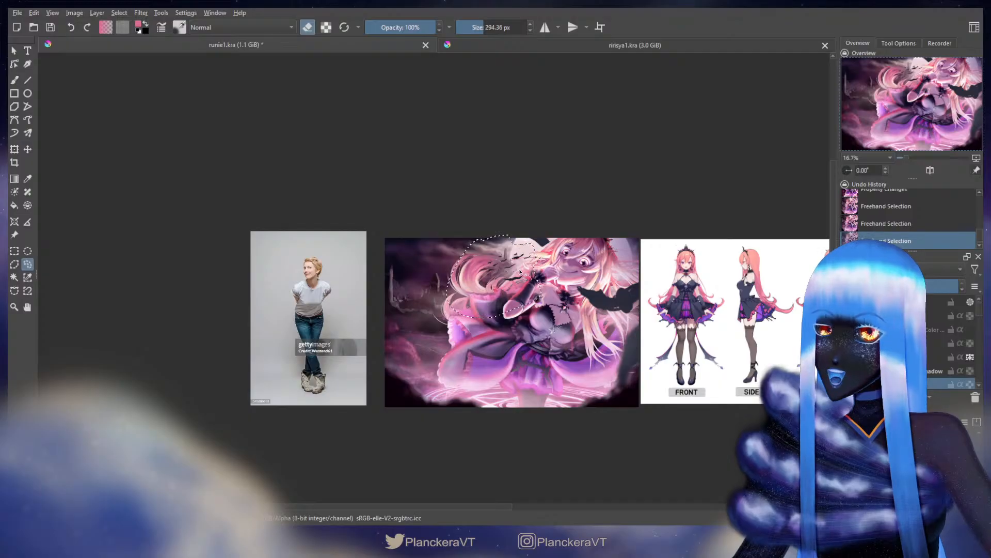
key(ctrl+shift+j)
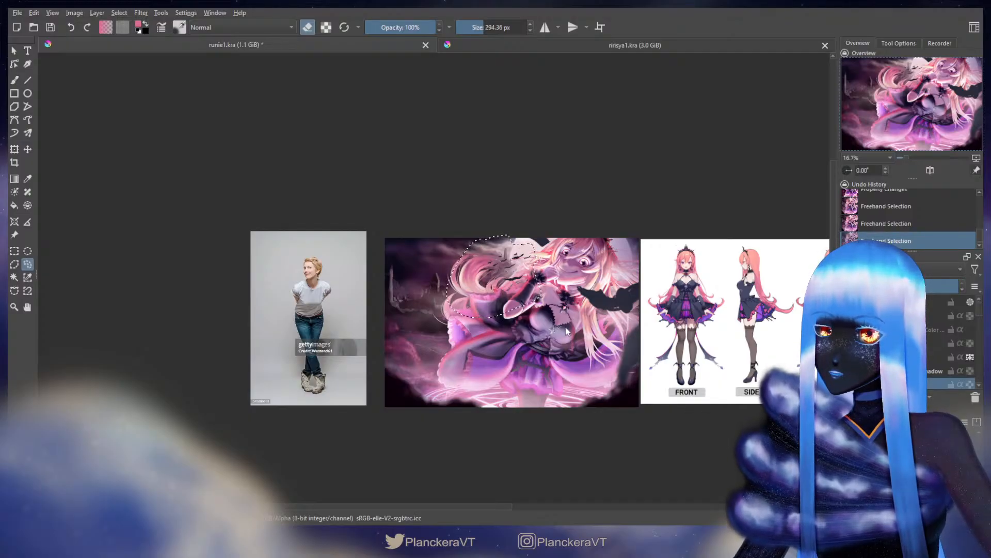
drag(896, 371, 979, 305)
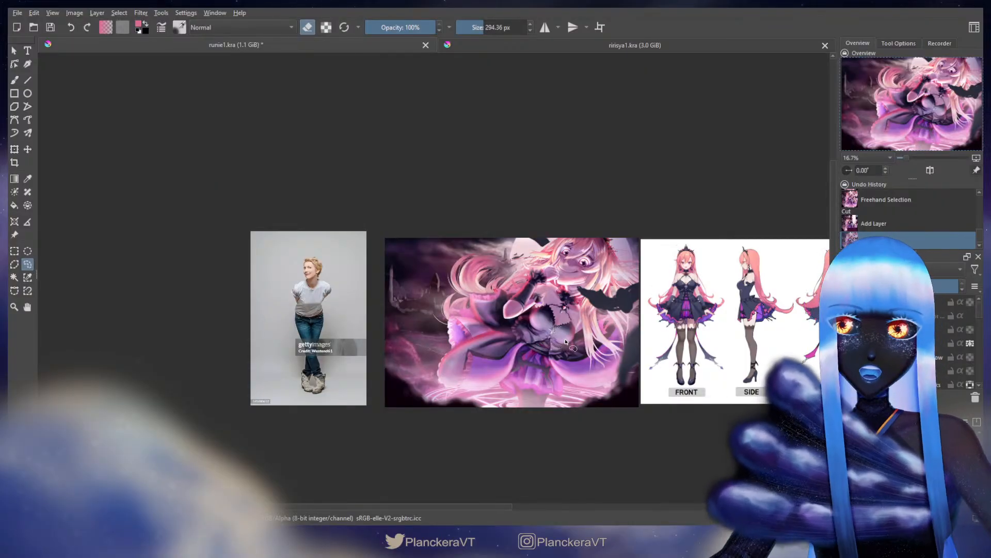
Tilt the Rocks layer slightly clockwise along the illustration's lower edge with the Transform tool
drag(610, 326, 613, 324)
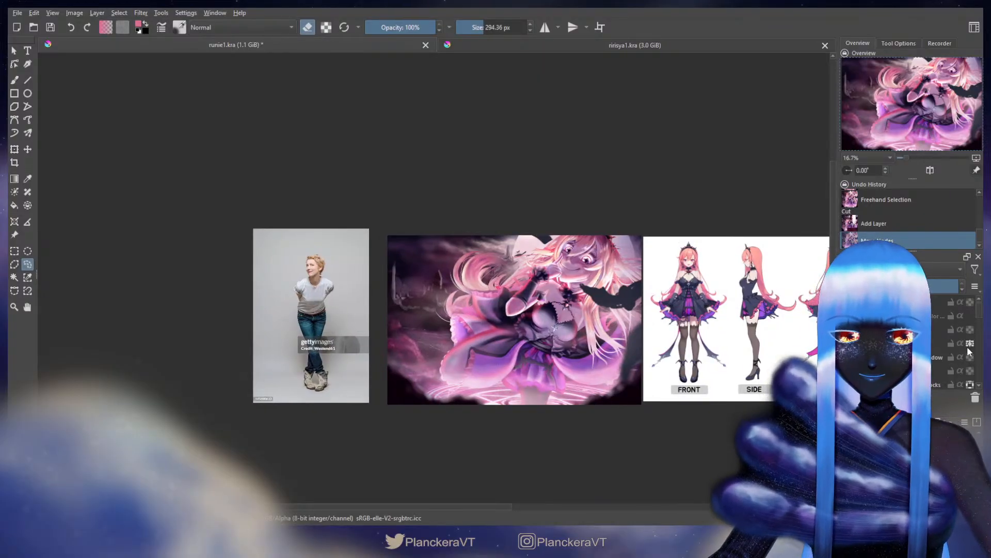
drag(980, 314, 980, 318)
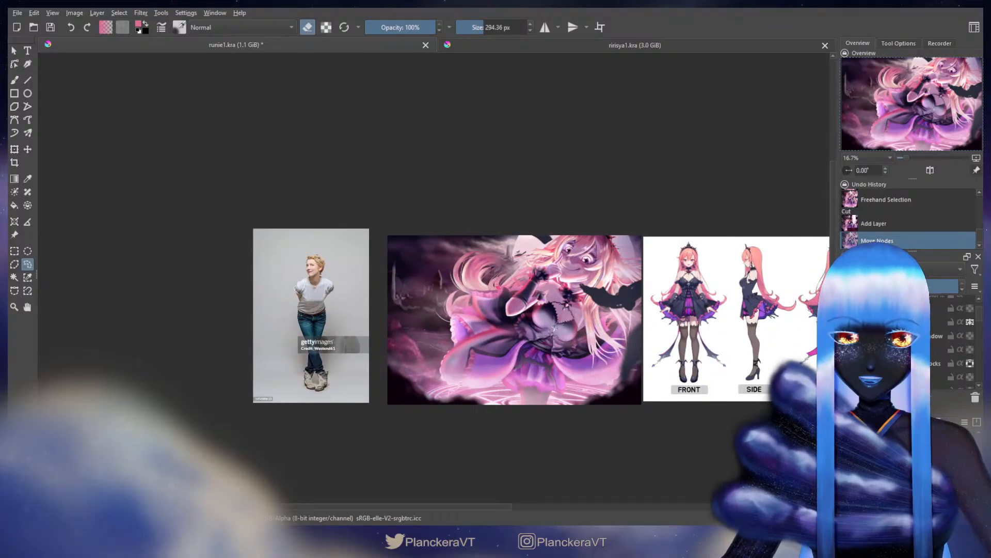
click(939, 363)
key(ctrl+t)
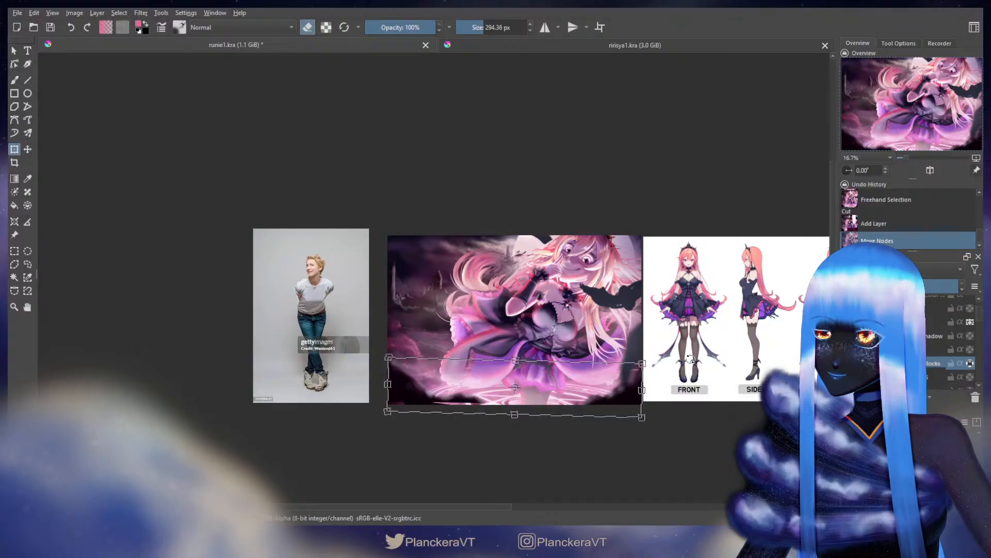
key(b)
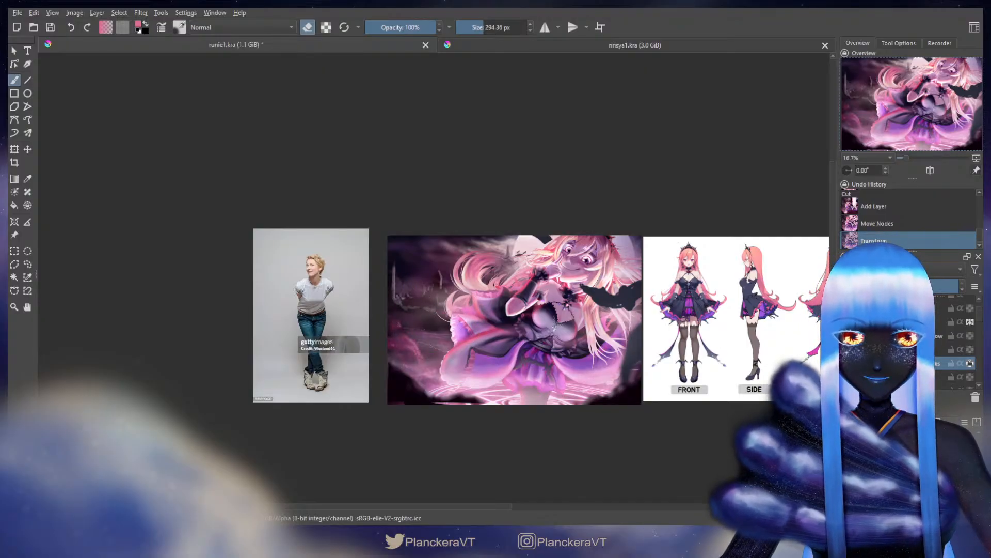
Switch off eraser mode, sample the near-black rock colour, and extend the rocks in the illustration's lower-left corner with a 209.25 px brush
click(847, 363)
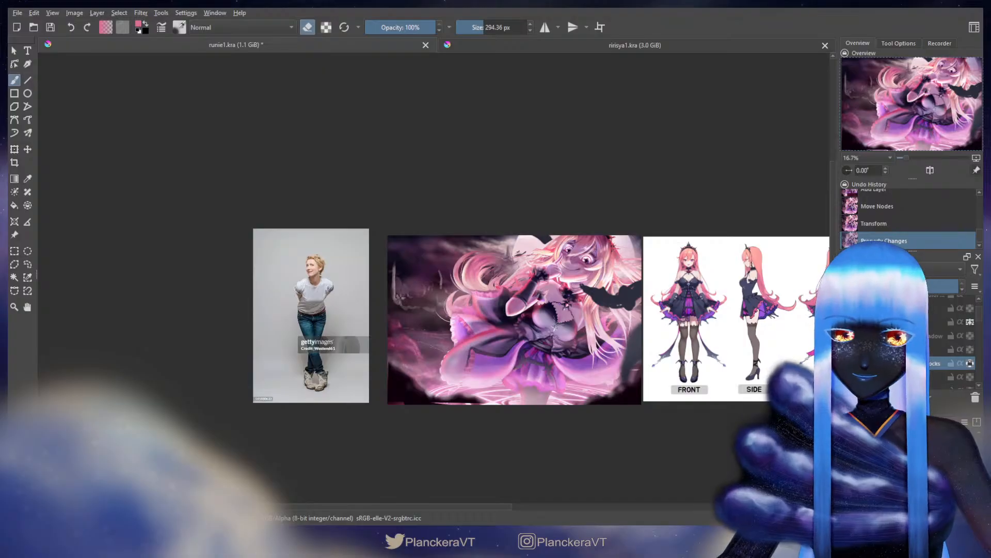
key(e)
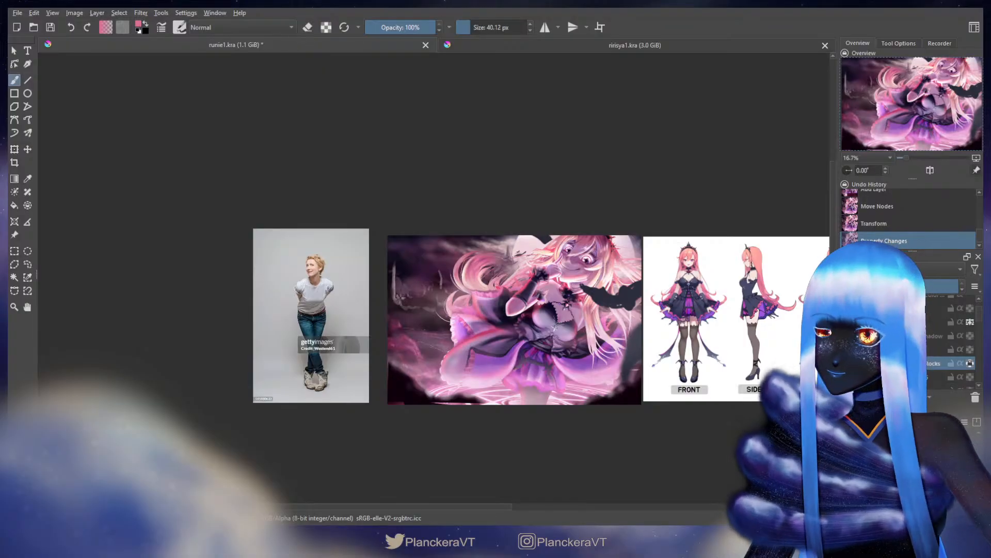
ctrl+click(391, 398)
mouse_move(391, 398)
mouse_down()
mouse_move(408, 406)
mouse_move(395, 401)
mouse_up()
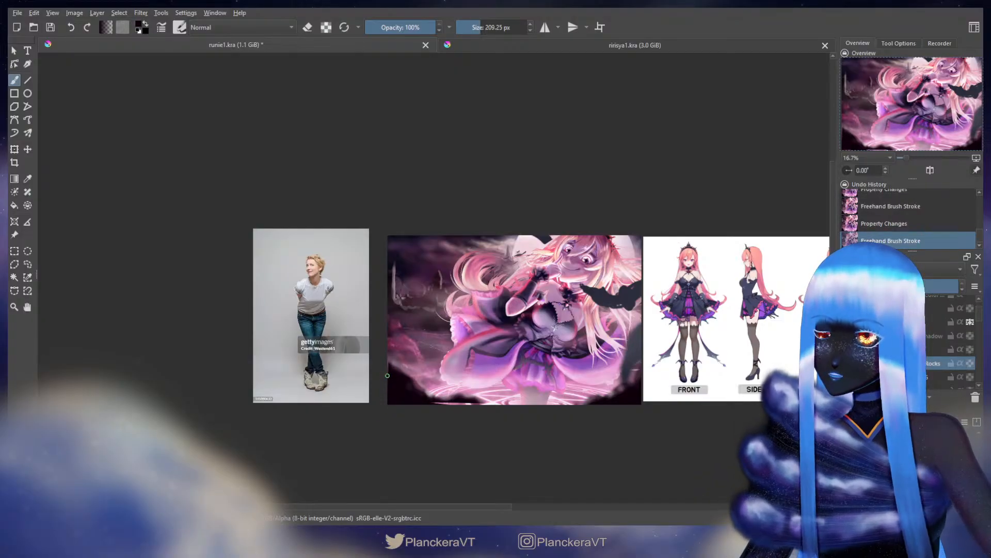
mouse_move(387, 366)
mouse_down()
mouse_move(406, 401)
mouse_move(461, 403)
mouse_up()
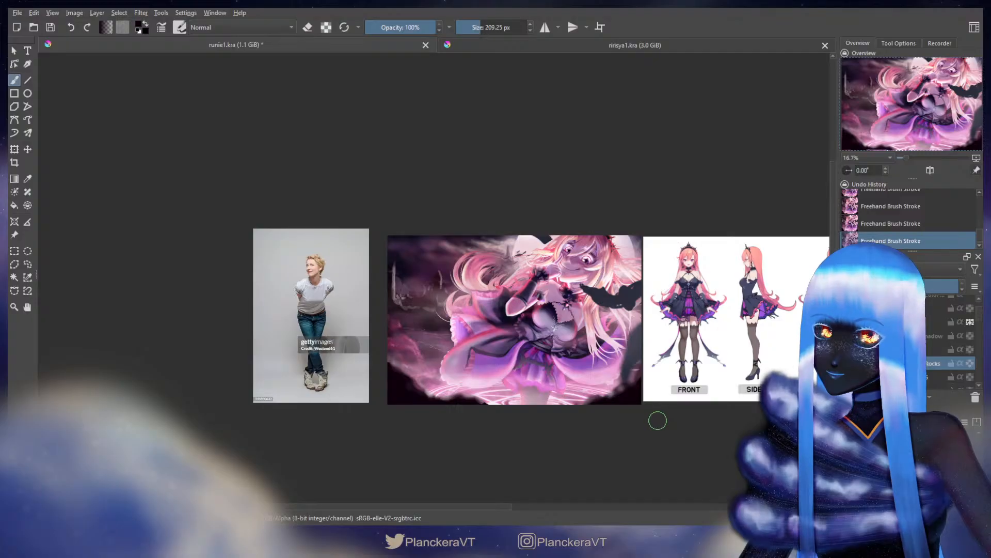
mouse_move(644, 304)
mouse_down()
mouse_move(657, 299)
mouse_move(604, 394)
mouse_move(655, 316)
mouse_up()
key(ctrl+z)
mouse_move(643, 316)
mouse_down()
mouse_move(612, 345)
mouse_move(603, 405)
mouse_up()
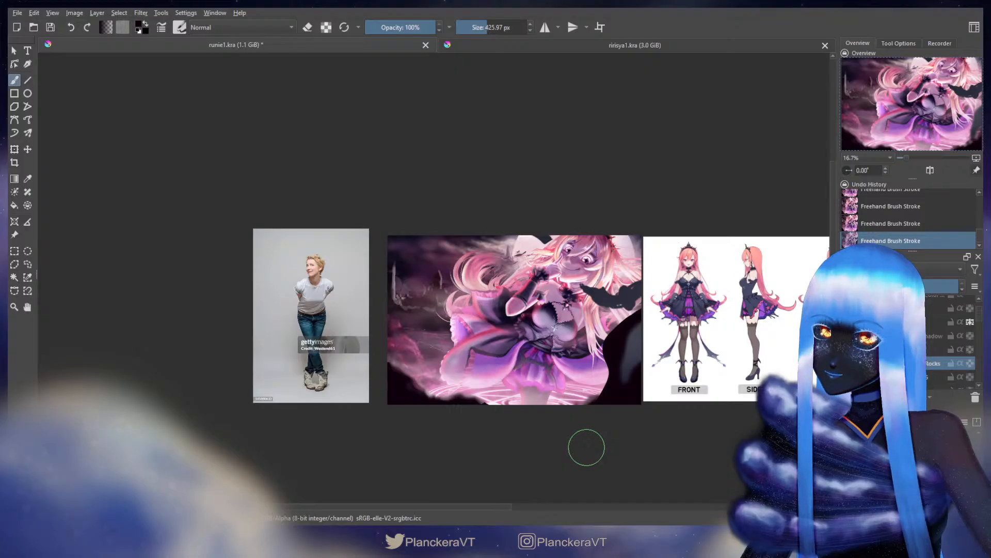
key(ctrl+z)
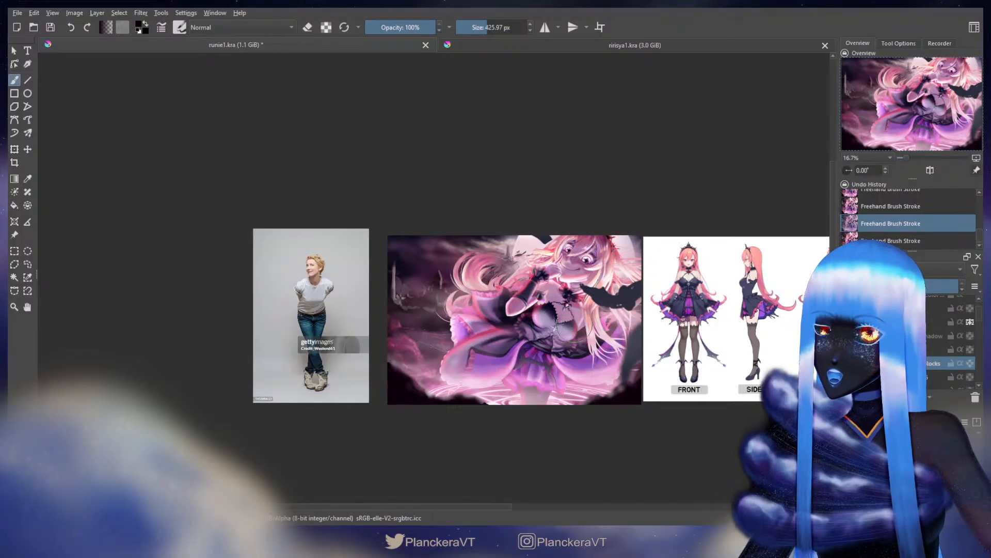
Select the background castle layers and try mirroring them horizontally
drag(980, 314, 982, 356)
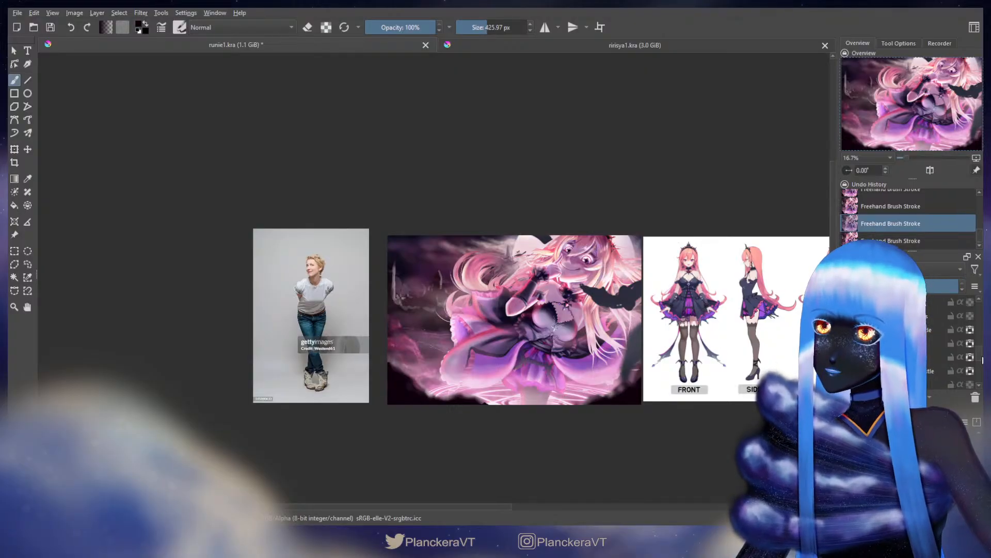
drag(982, 360, 982, 366)
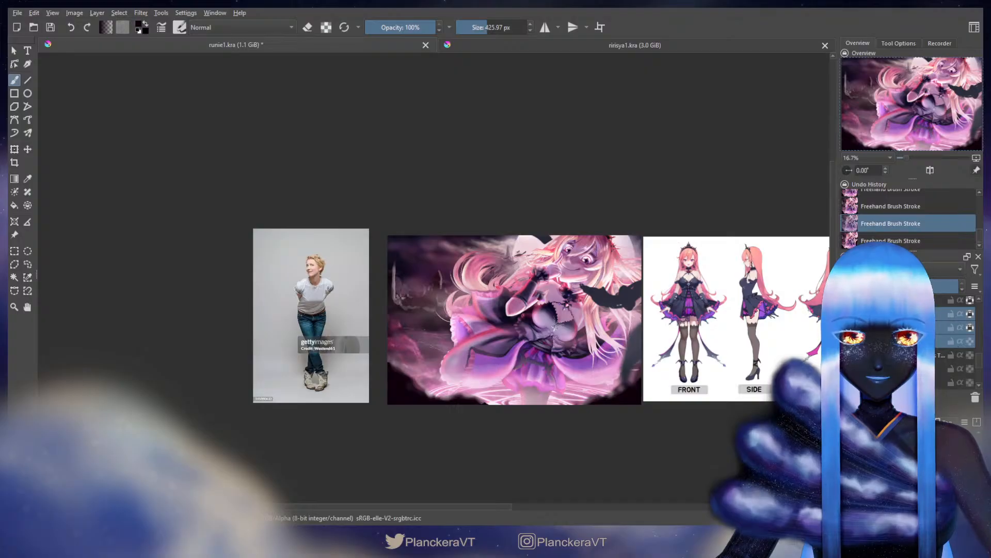
click(939, 315)
key(ctrl+shift+z)
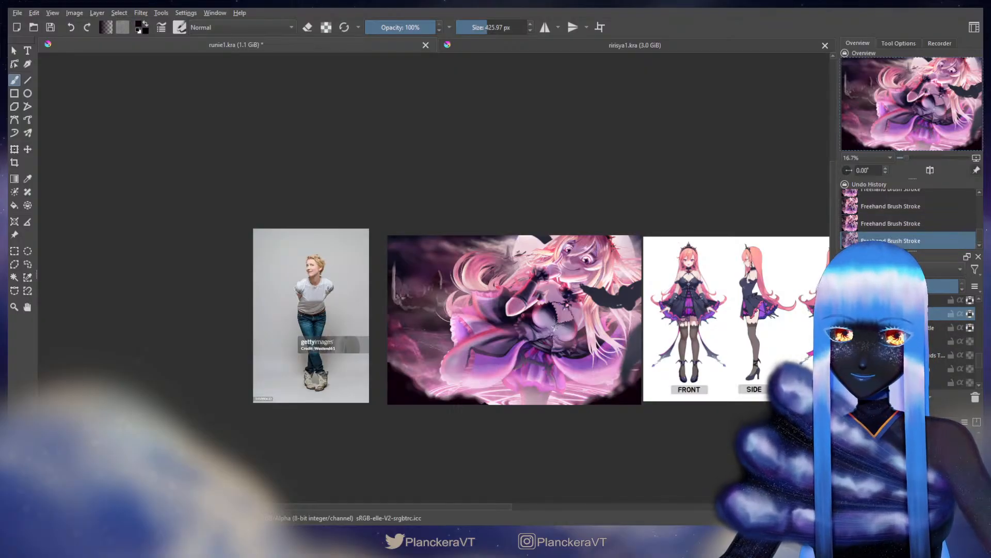
scroll(980, 363, up, 3)
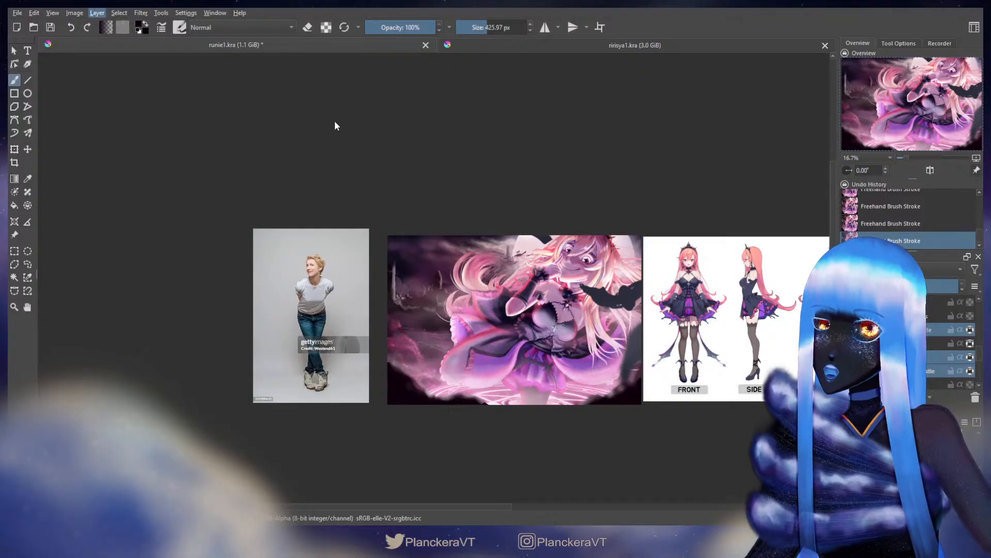
key(ctrl+z)
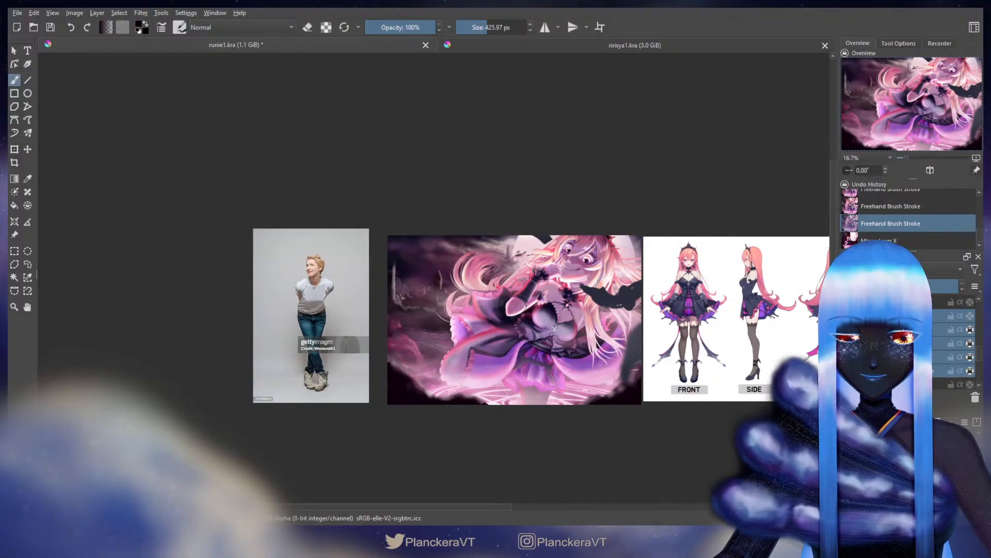
Group the selected background castle layers and mirror the group horizontally
key(ctrl+g)
key(F2)
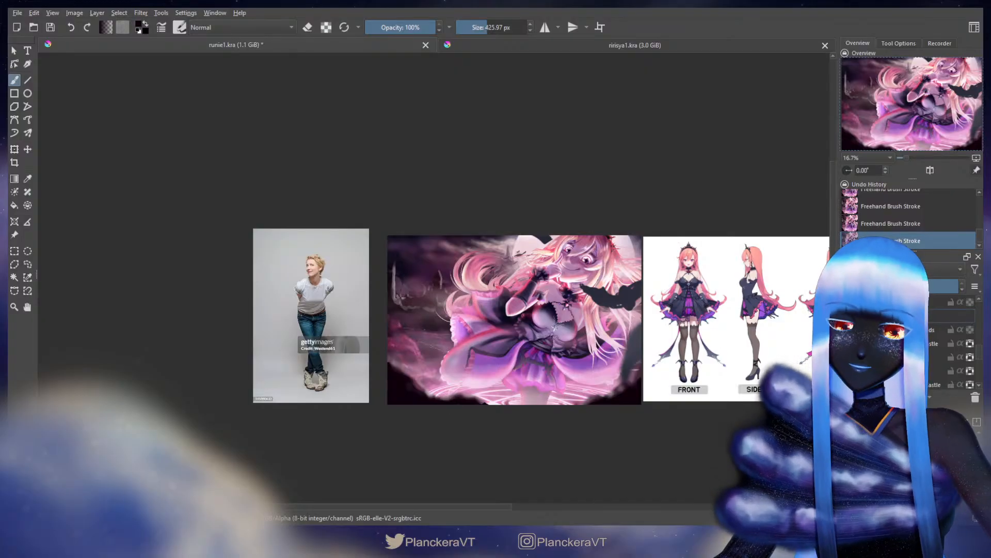
key(Return)
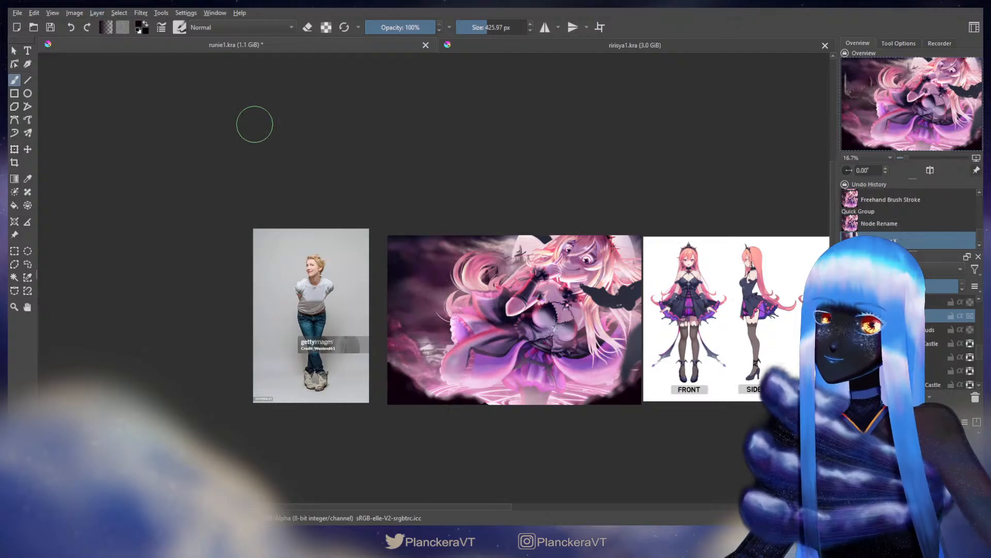
Move the castle group to the left so its towers stand beside the large hair curl
key(t)
mouse_move(577, 309)
mouse_down()
mouse_move(454, 308)
mouse_move(498, 307)
mouse_move(477, 307)
mouse_up()
key(b)
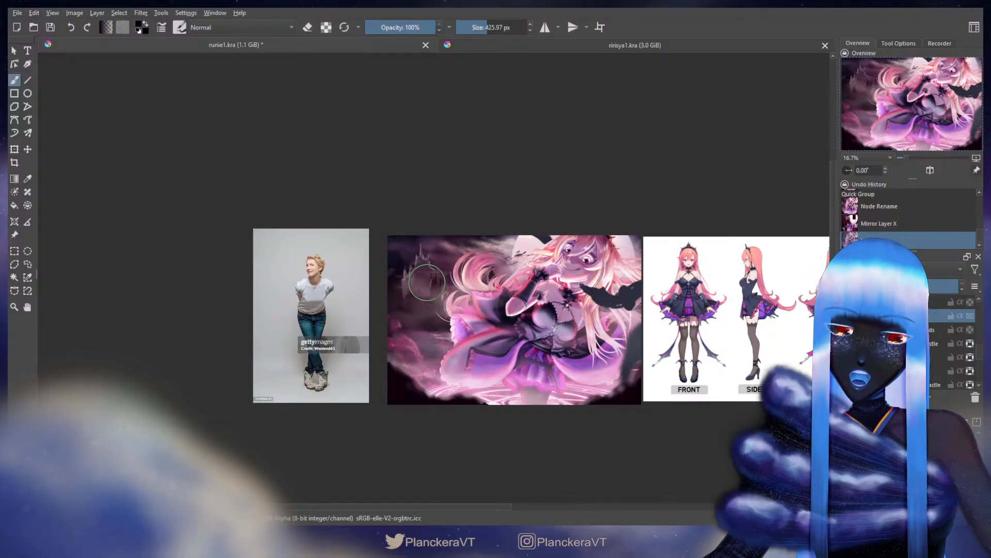
Mirror the water reflection layer horizontally and reposition it beside the left edge of the character's skirt
click(901, 357)
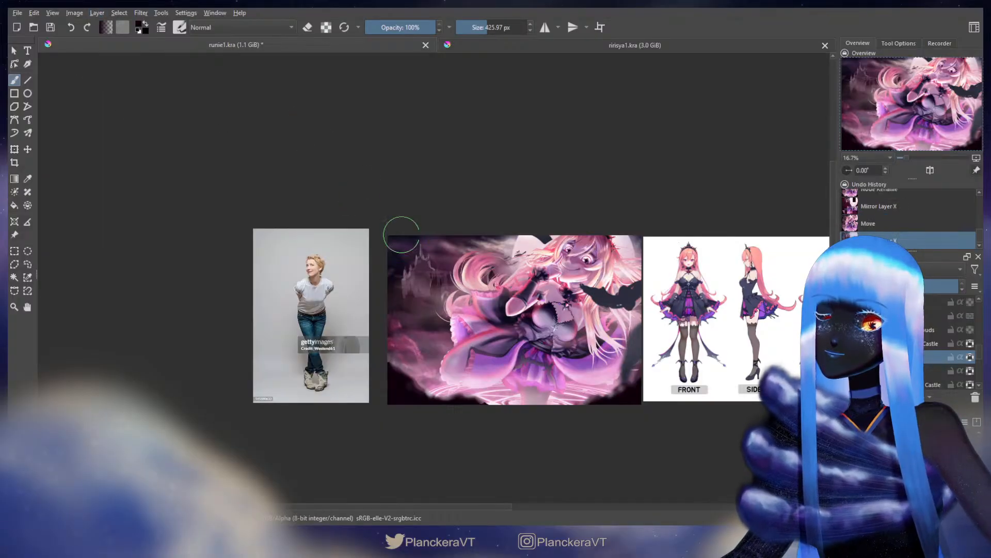
key(t)
mouse_move(501, 331)
mouse_down()
mouse_move(482, 343)
mouse_move(512, 328)
mouse_up()
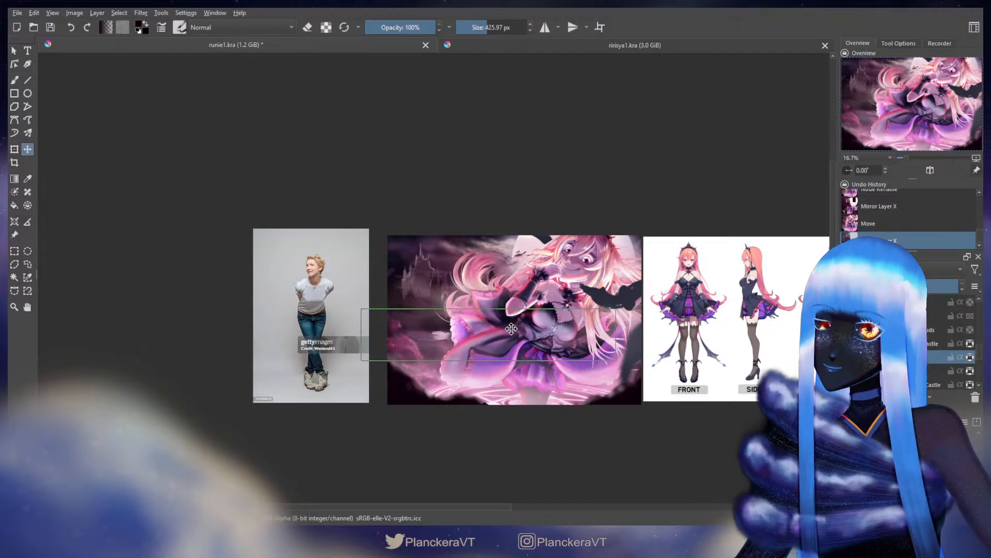
scroll(510, 329, up, 5)
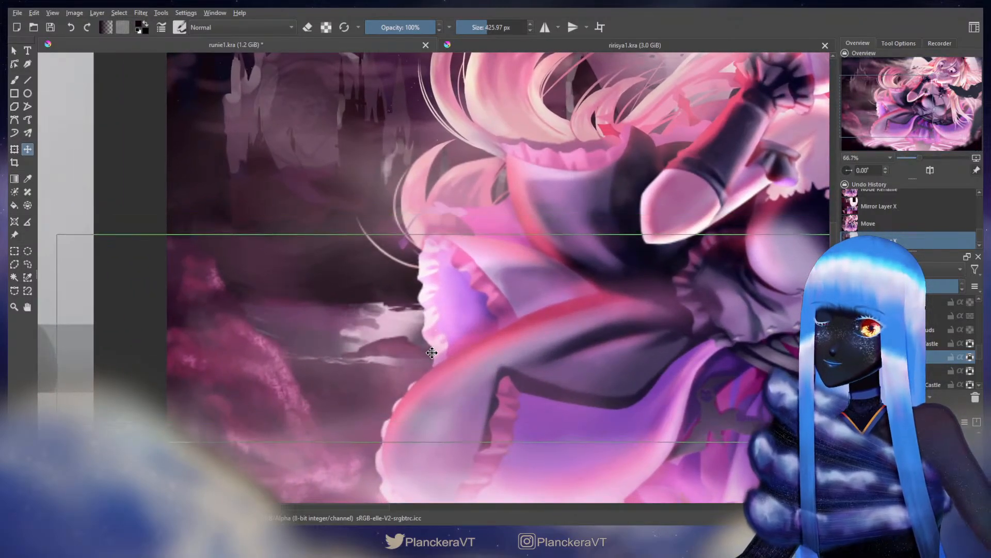
drag(431, 352, 461, 358)
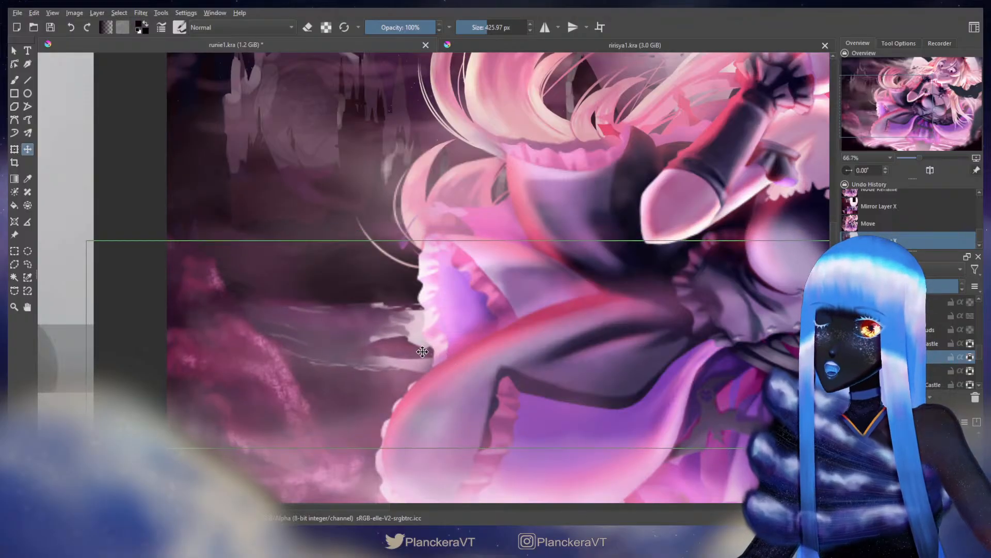
key(minus)
mouse_move(599, 356)
mouse_down()
mouse_move(556, 360)
mouse_move(585, 346)
mouse_up()
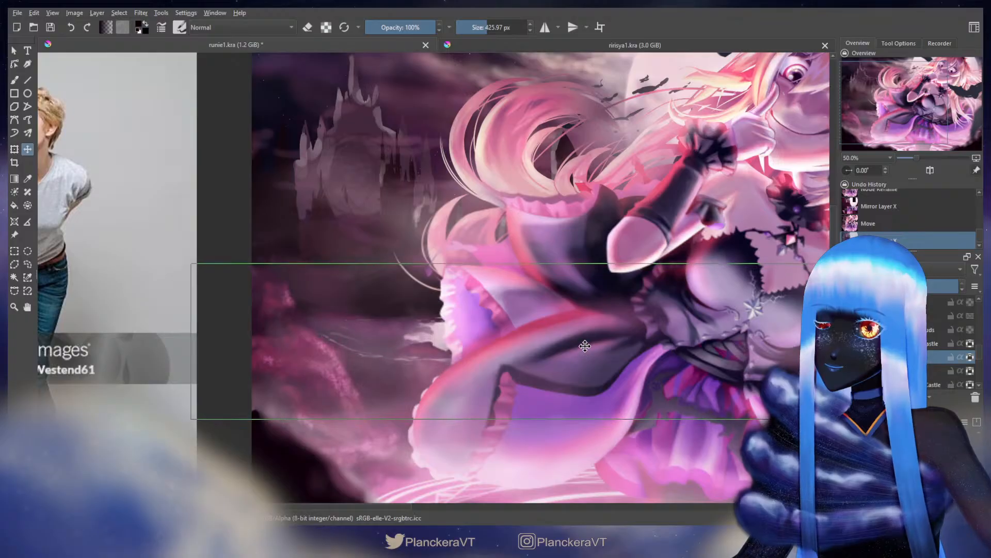
scroll(585, 346, down, 1)
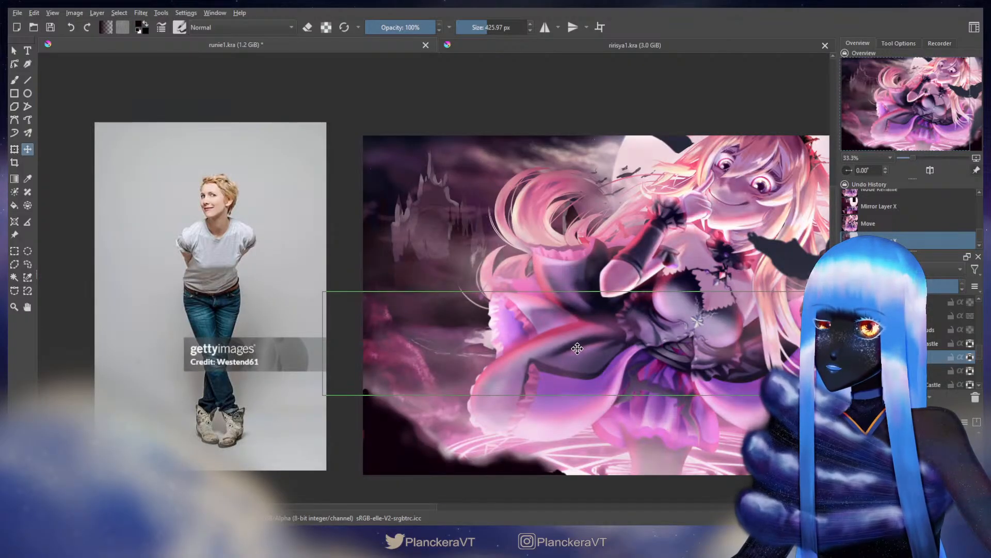
drag(693, 351, 568, 361)
key(b)
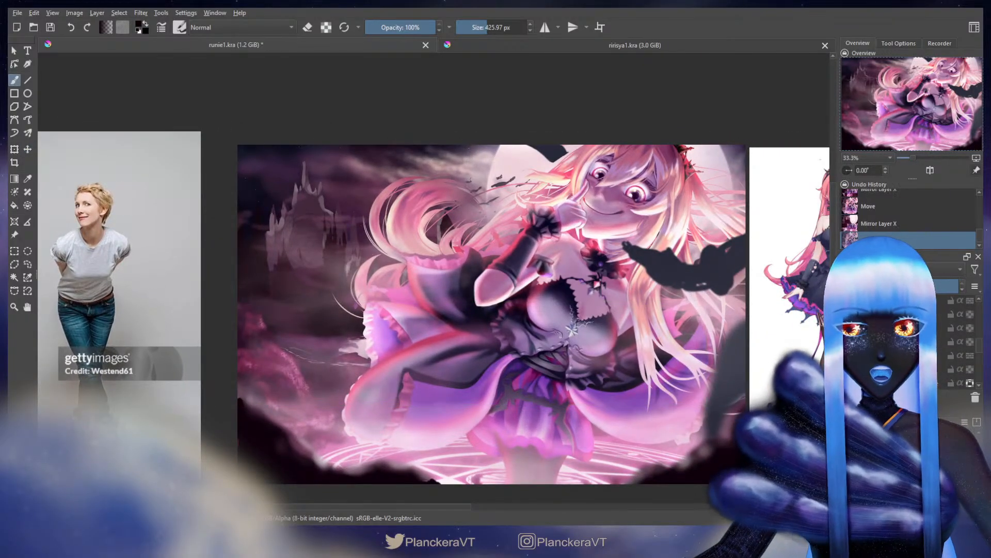
Hide the foreground rocks and mist effects, and shift the water reflection layer slightly right and up behind the skirt
click(847, 320)
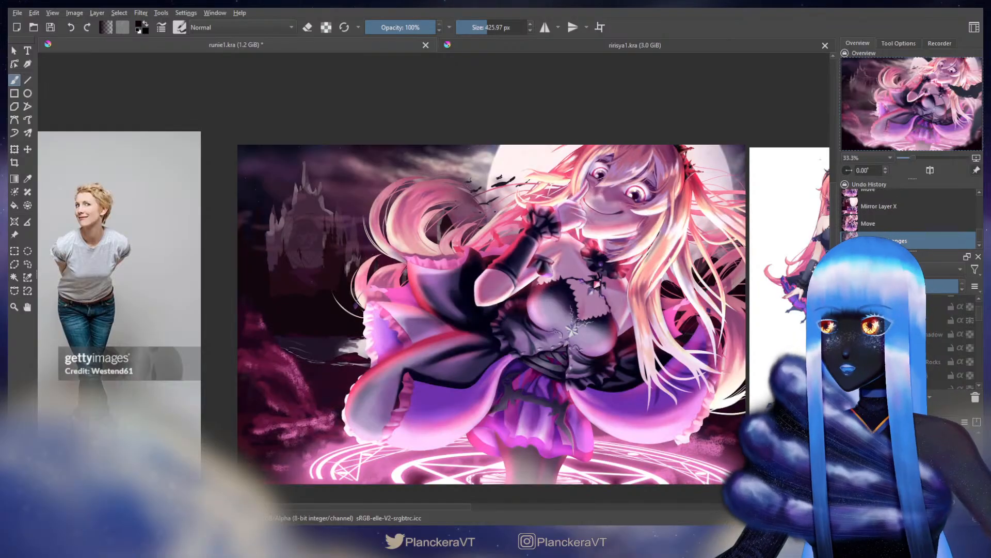
scroll(847, 341, down, 1)
scroll(898, 341, down, 4)
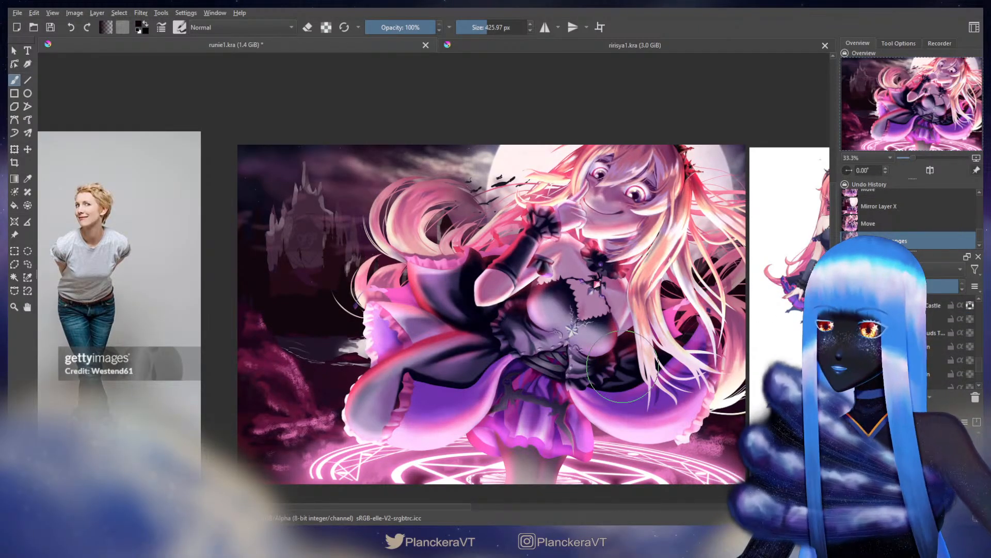
key(t)
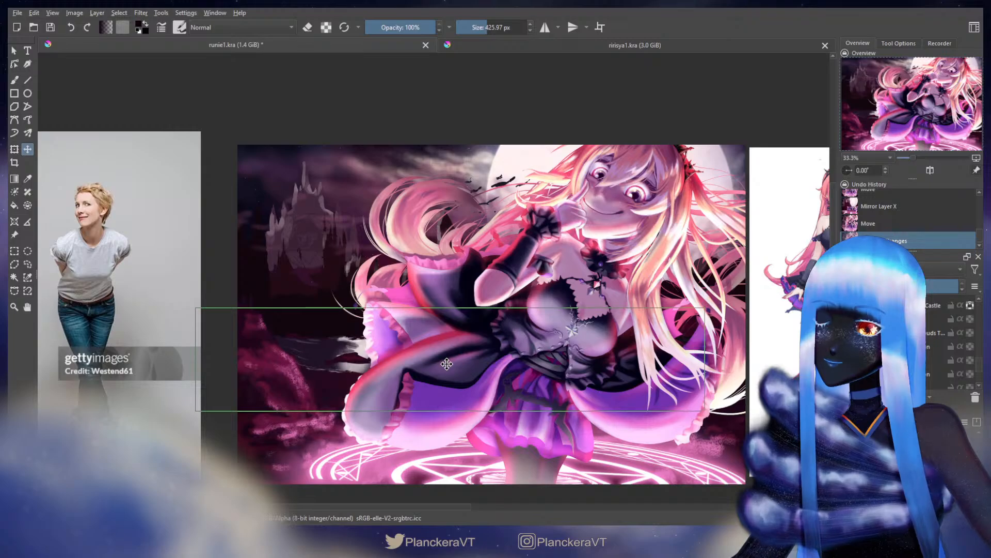
mouse_move(447, 363)
mouse_down()
mouse_move(563, 370)
mouse_move(466, 357)
mouse_up()
key(b)
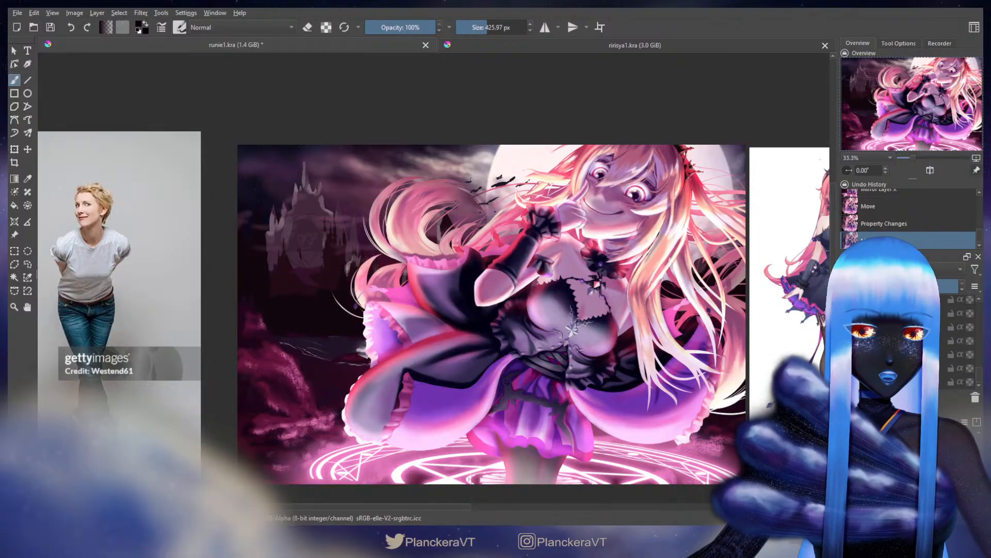
Select the castle layer under the clouds and nudge it horizontally with the Move tool beside the hair curl
scroll(912, 341, up, 5)
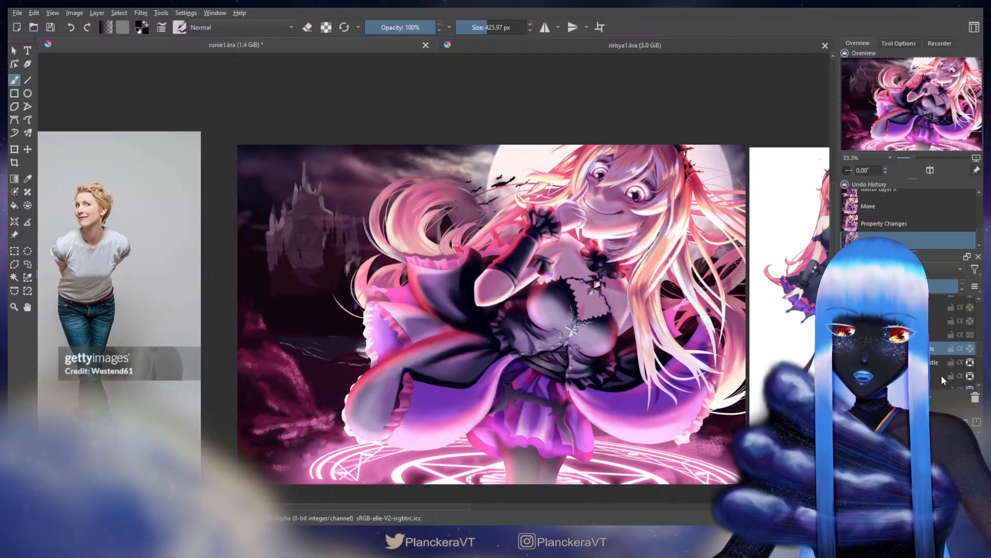
click(936, 362)
key(t)
drag(497, 281, 454, 278)
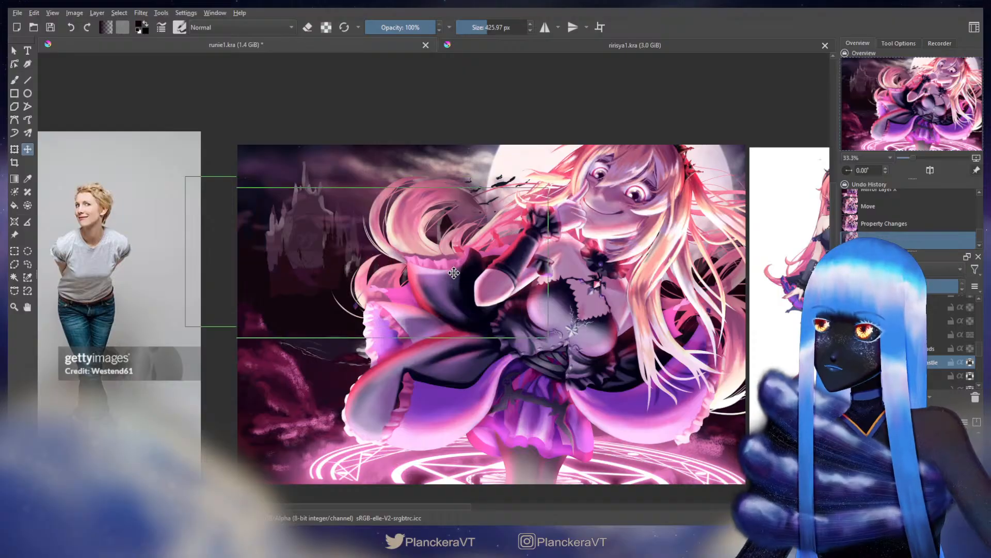
mouse_move(382, 280)
mouse_down()
mouse_move(440, 280)
mouse_move(417, 280)
mouse_up()
key(b)
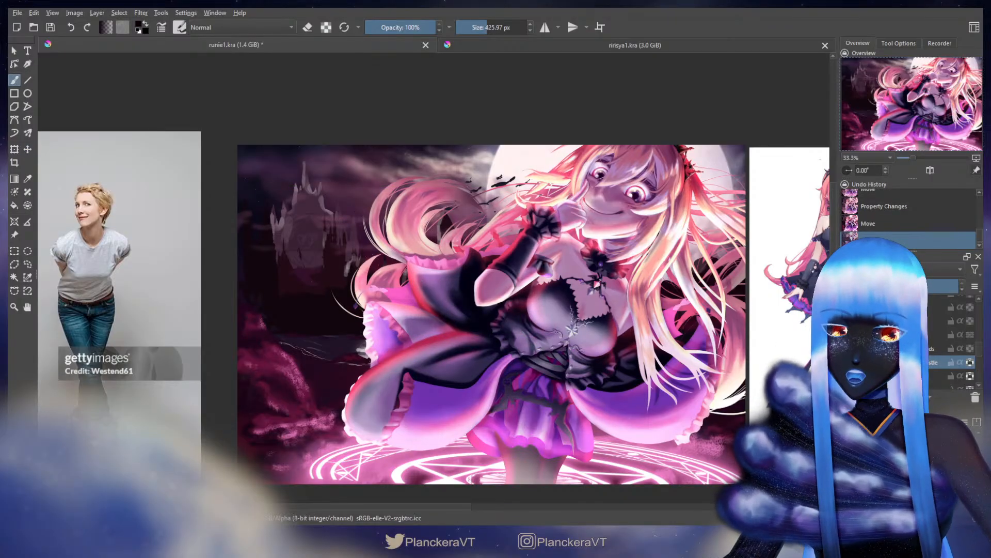
Hide the layer just above the castle, and shift the lower castle detail layer slightly right and up
click(847, 349)
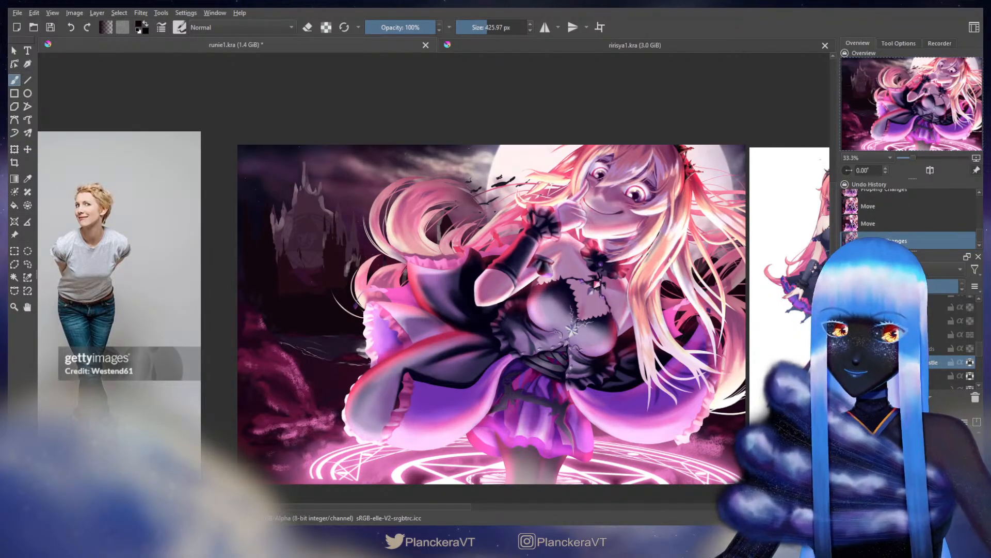
click(901, 375)
scroll(901, 361, down, 1)
click(901, 350)
key(t)
mouse_move(519, 307)
mouse_down()
mouse_move(548, 307)
mouse_move(408, 304)
mouse_move(555, 302)
mouse_move(536, 303)
mouse_up()
key(b)
Outline the castle area behind the character's arm with Freehand Selection, raise and slightly tilt it with the Transform tool, and deselect
click(28, 264)
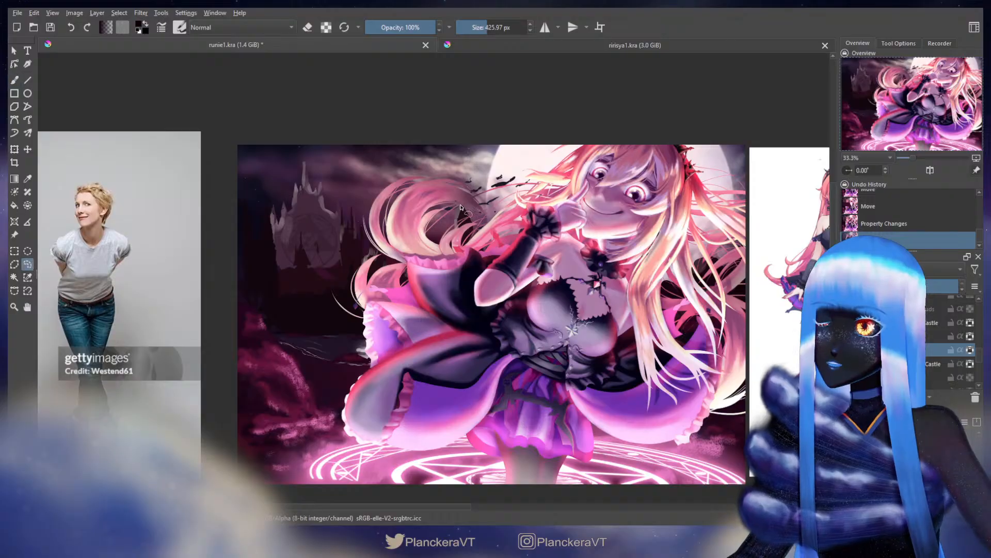
mouse_move(500, 175)
mouse_down()
mouse_move(423, 260)
mouse_move(501, 357)
mouse_up()
key(t)
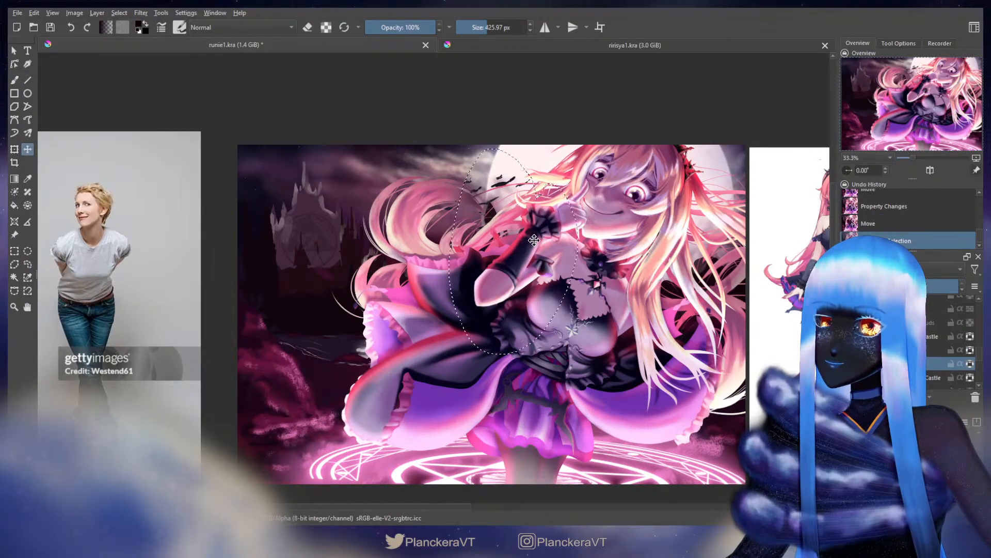
key(ctrl+t)
drag(579, 148, 631, 116)
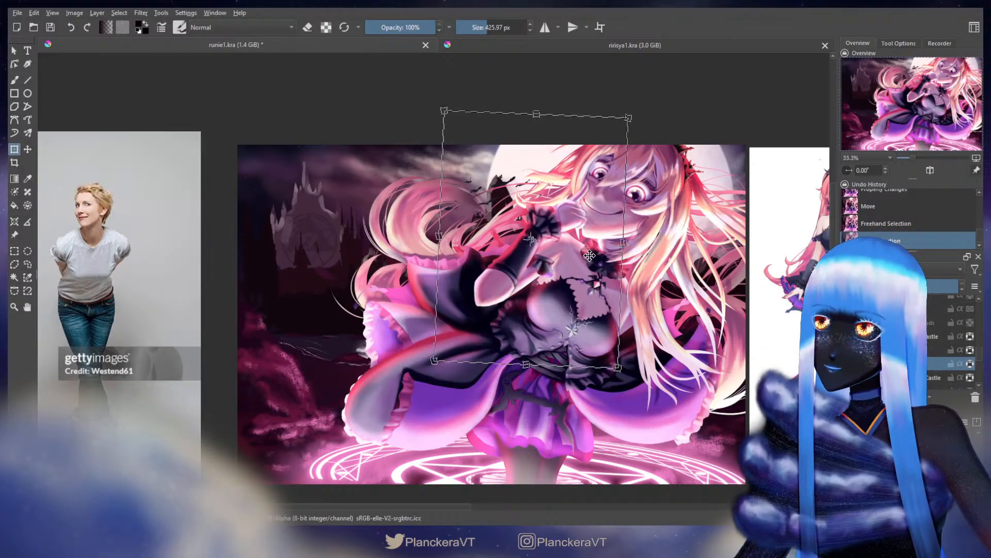
key(b)
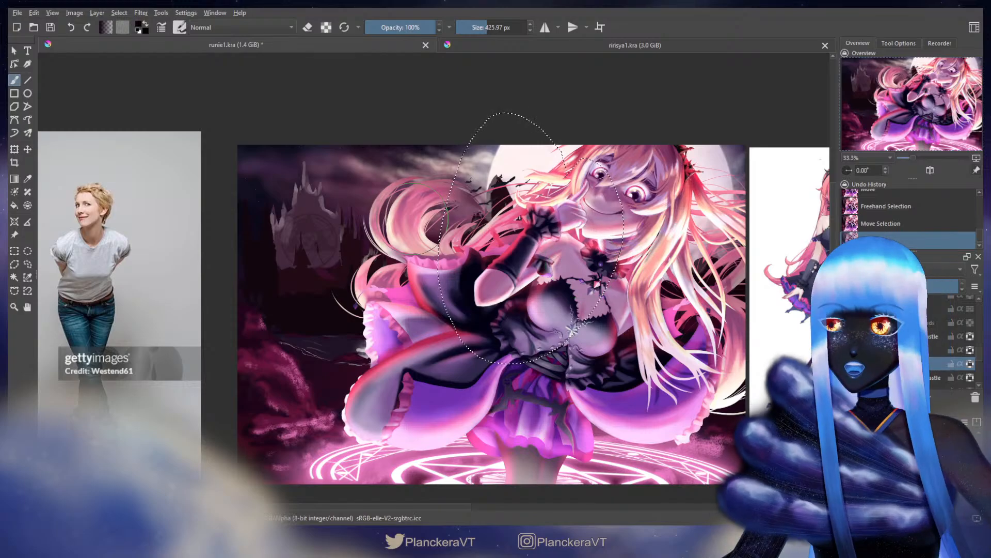
key(ctrl+shift+a)
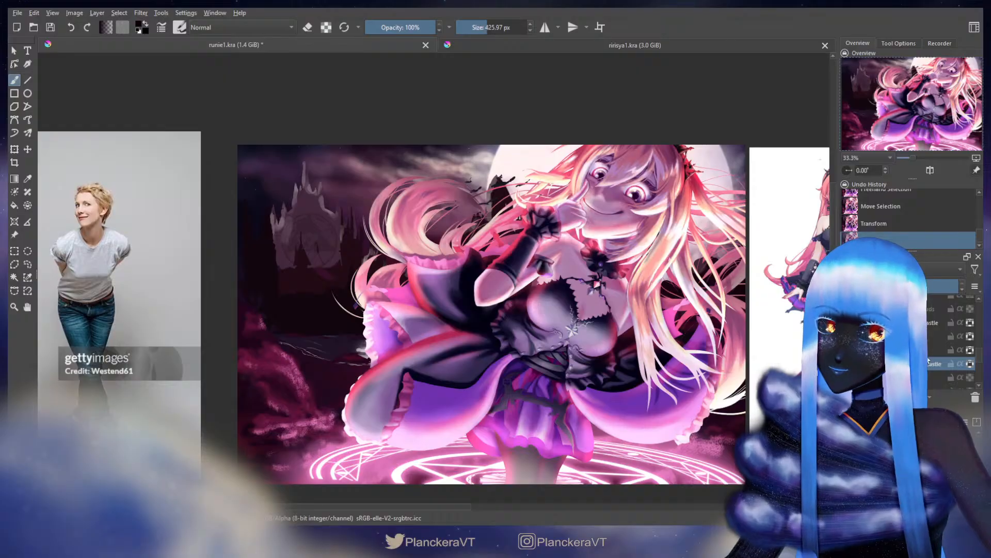
Nudge the selected castle layer slightly left and up
drag(406, 267, 395, 261)
key(b)
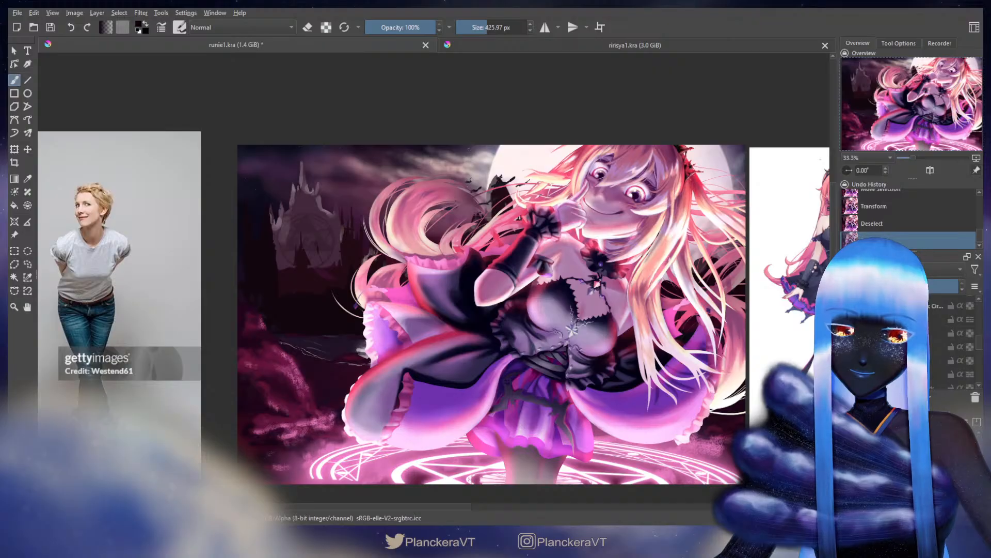
Hide the character group to inspect the full castle background, and restore it
scroll(903, 335, up, 1)
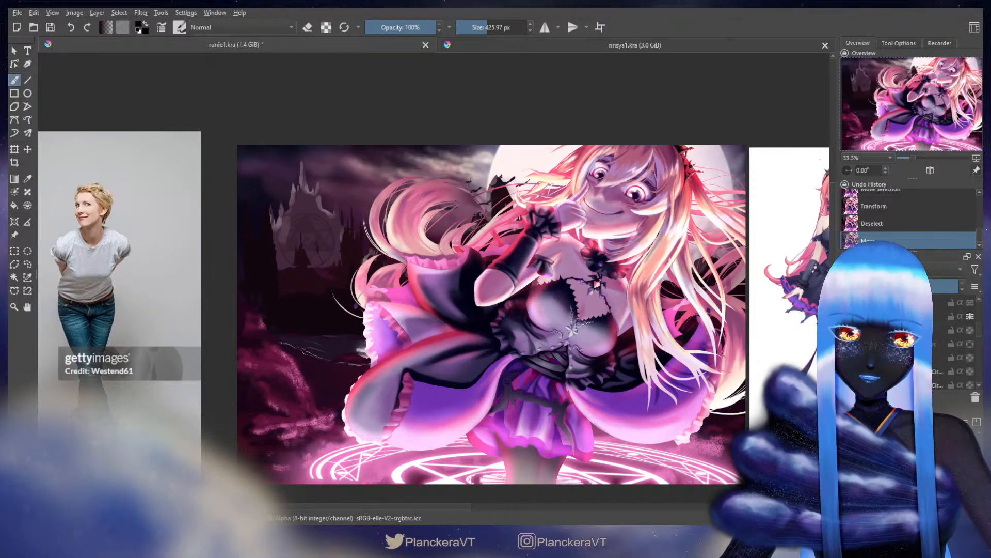
click(848, 316)
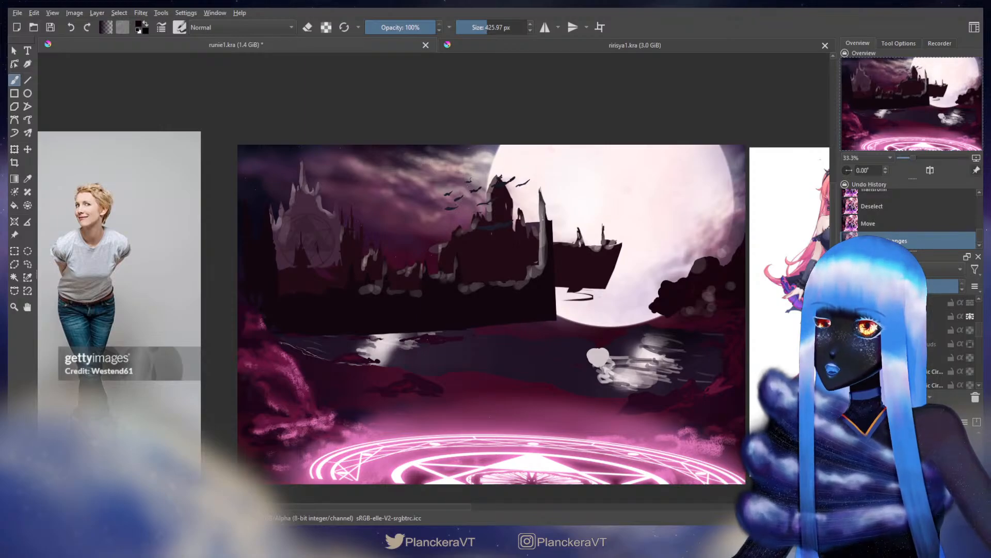
key(ctrl+z)
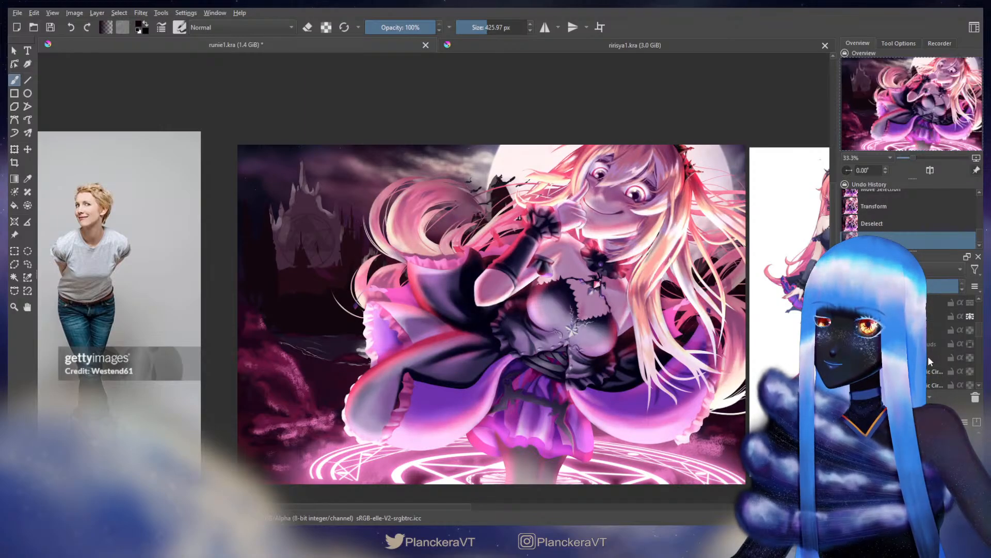
Select the castle detail layer between the other castle layers and turn off its alpha inheritance
scroll(899, 346, down, 3)
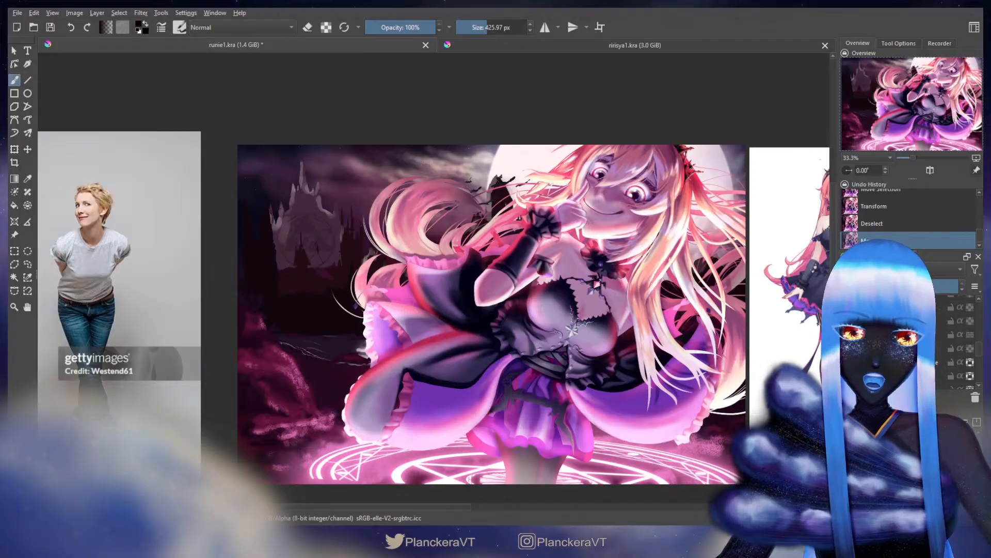
click(898, 364)
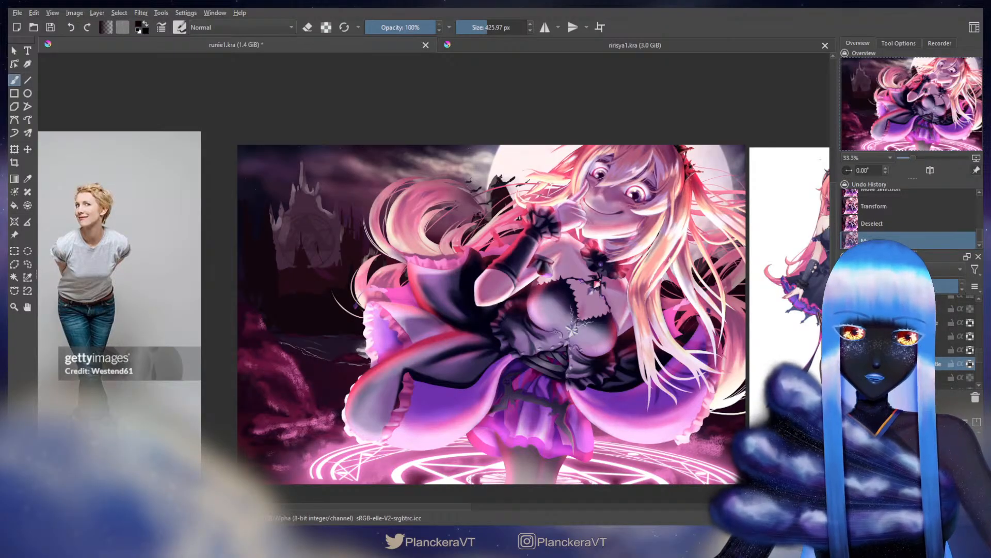
click(898, 350)
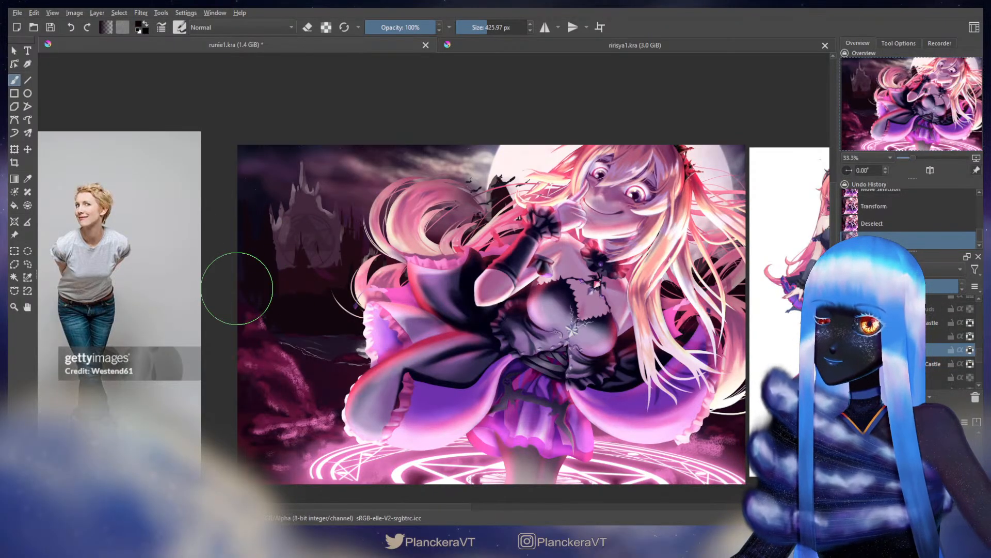
click(970, 350)
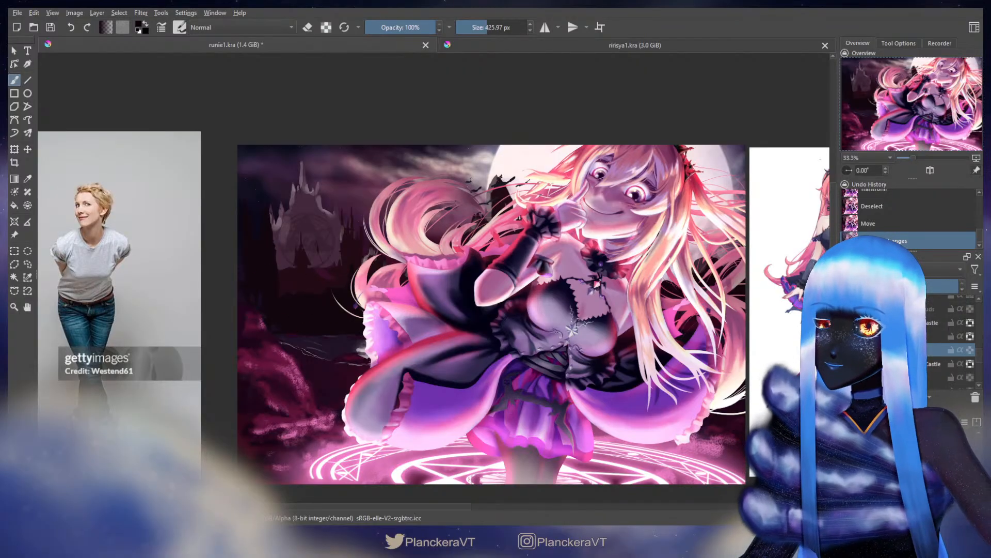
Repaint the castle wall and towers next to the character's hair on the detail layer, undoing misplaced strokes and using a smaller brush
mouse_move(333, 277)
mouse_down()
mouse_move(227, 278)
mouse_move(327, 280)
mouse_move(302, 263)
mouse_up()
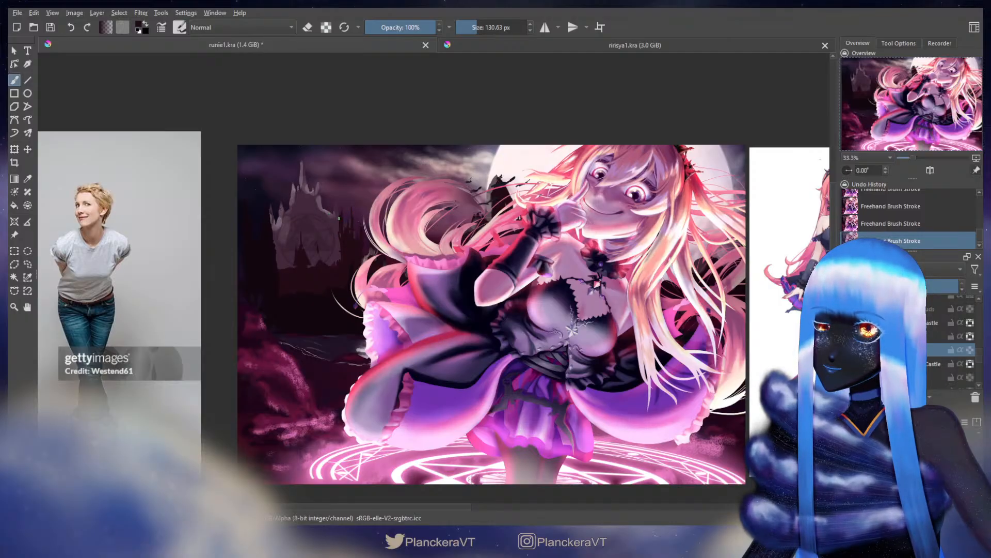
key(ctrl+z)
key(ctrl+z)
key([)
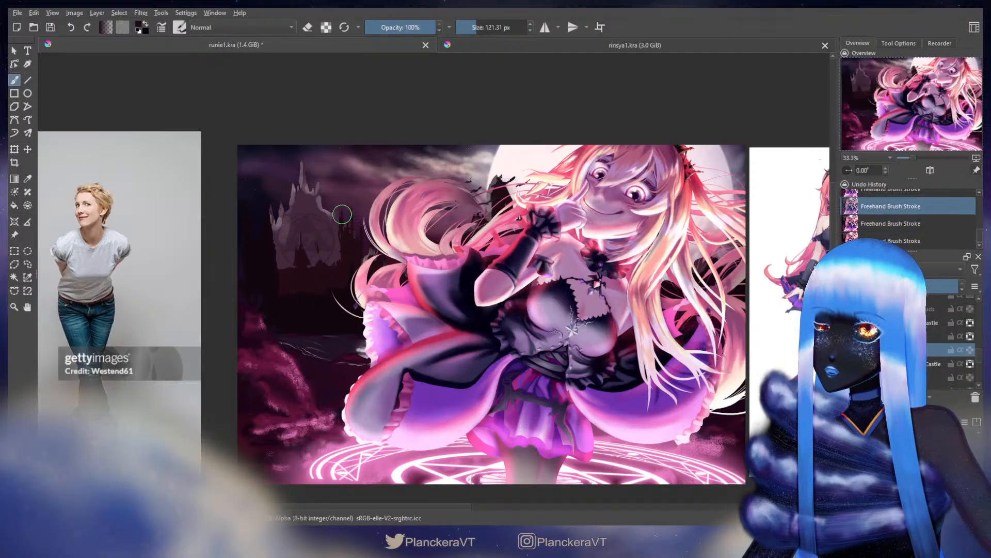
key([)
click(341, 212)
key(ctrl+z)
click(342, 218)
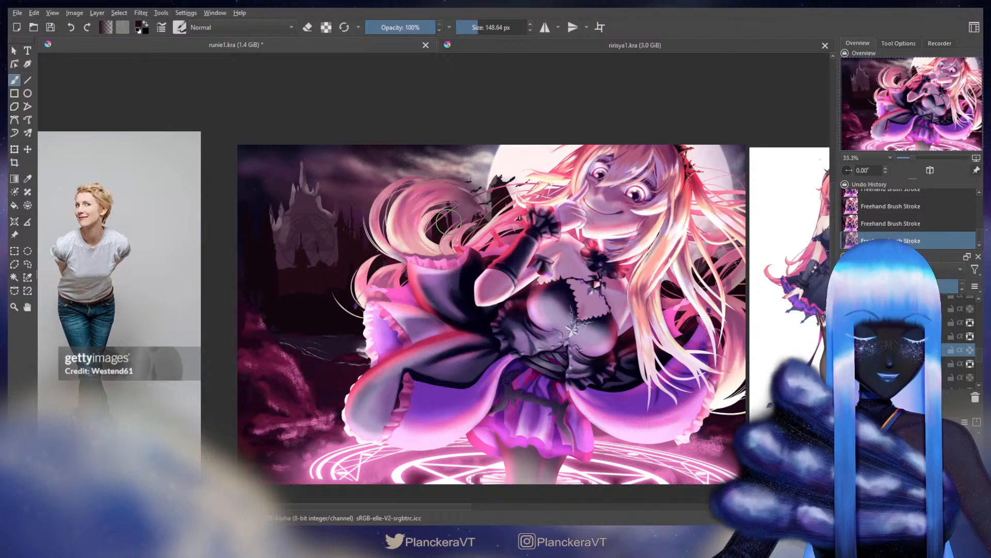
Alternate between painting and erasing to refine the castle silhouette seen through the loop of the character's hair
key(bracketleft)
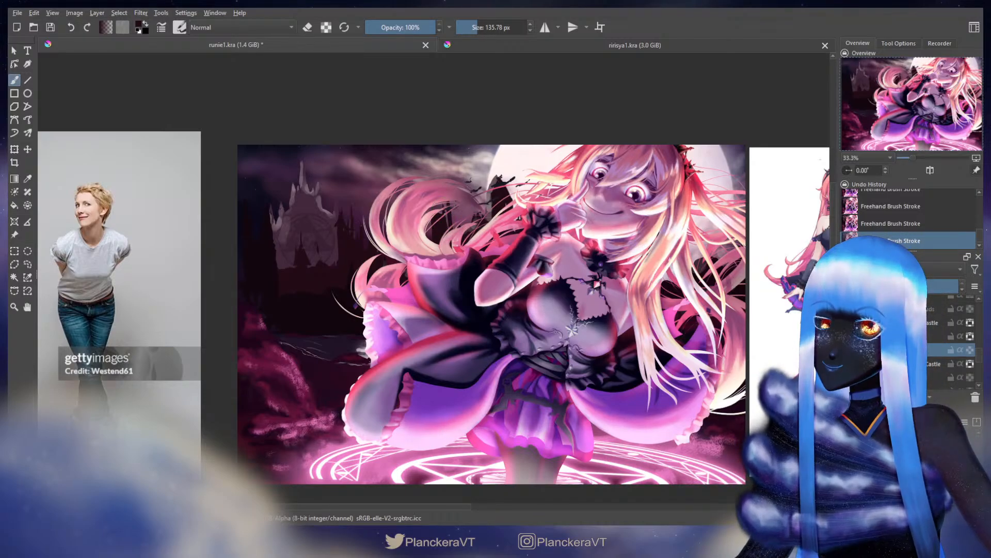
key(e)
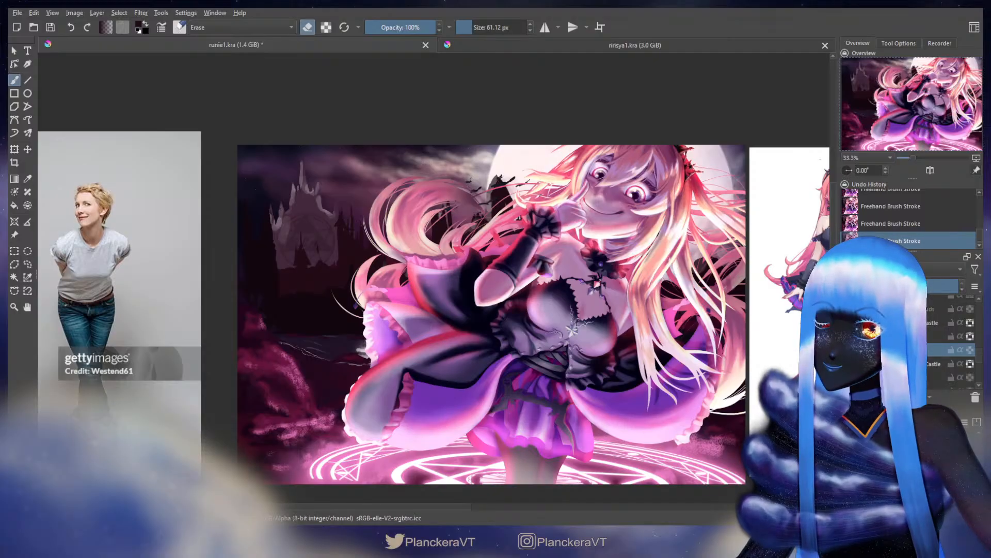
key(e)
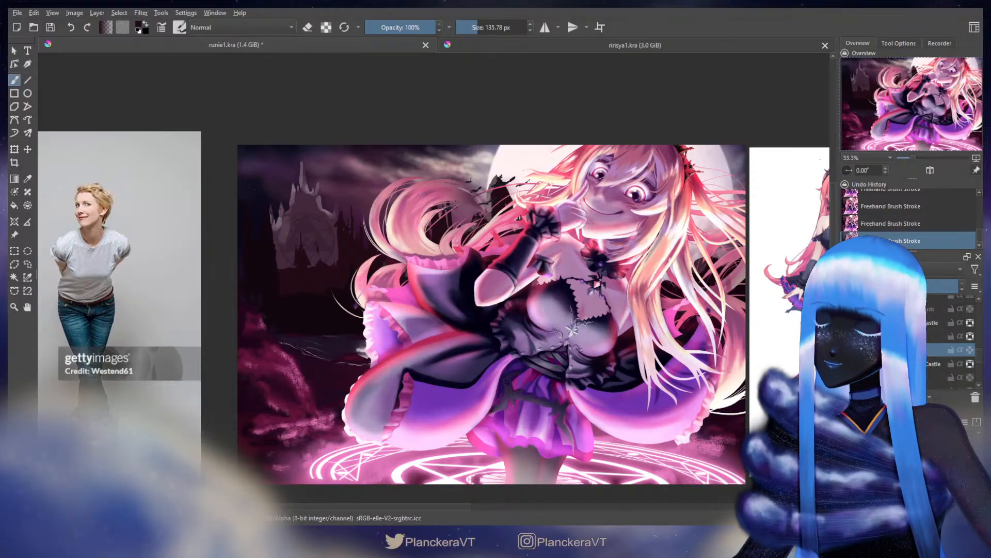
click(460, 266)
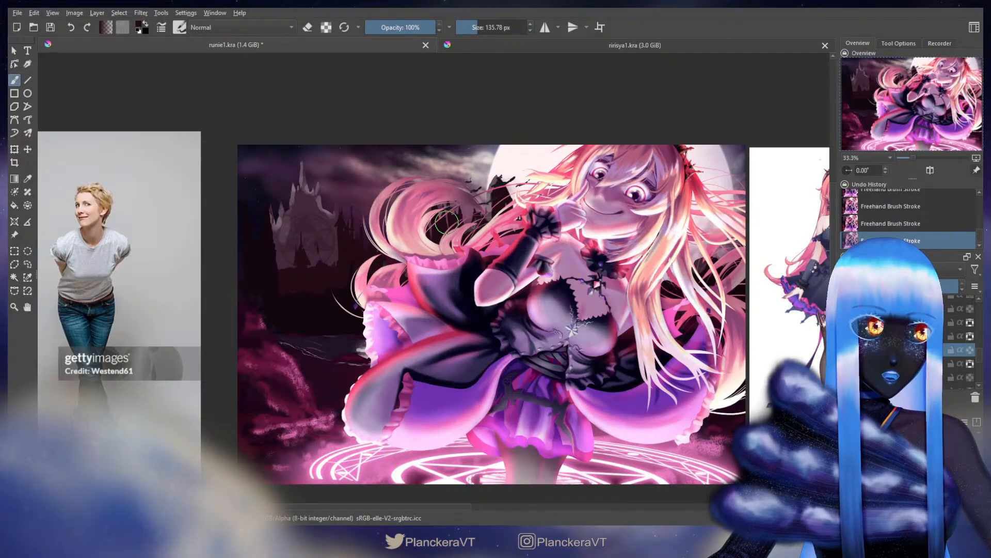
key(e)
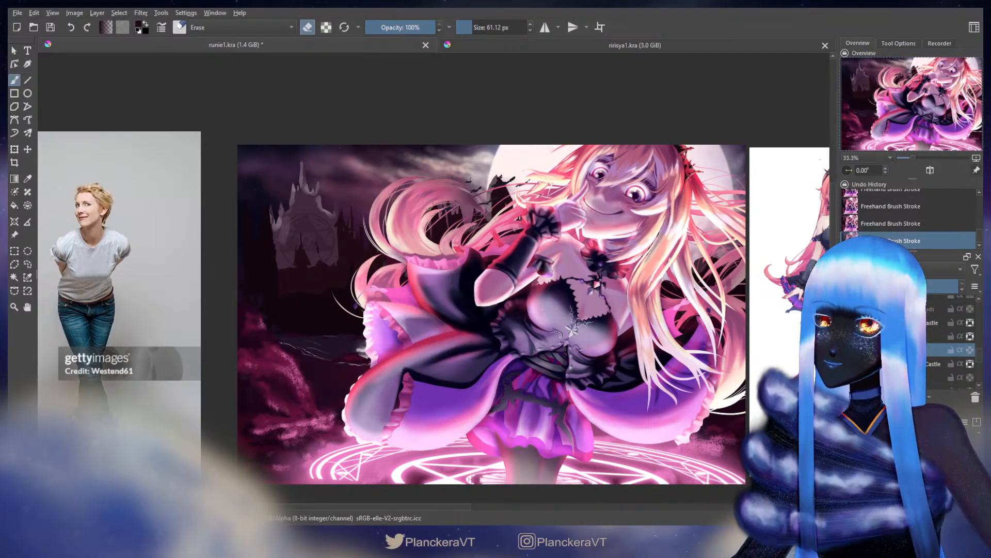
shift+drag(428, 206, 432, 207)
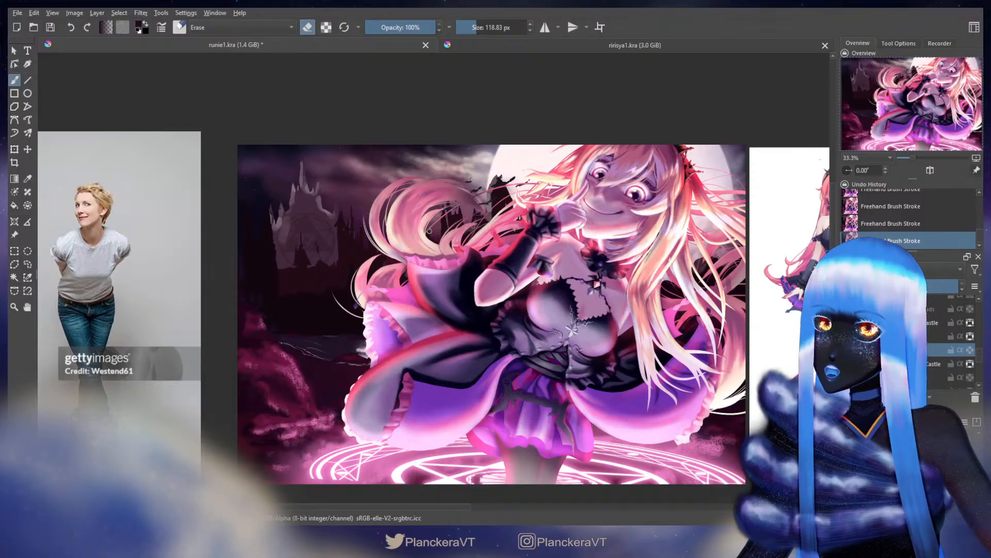
key(e)
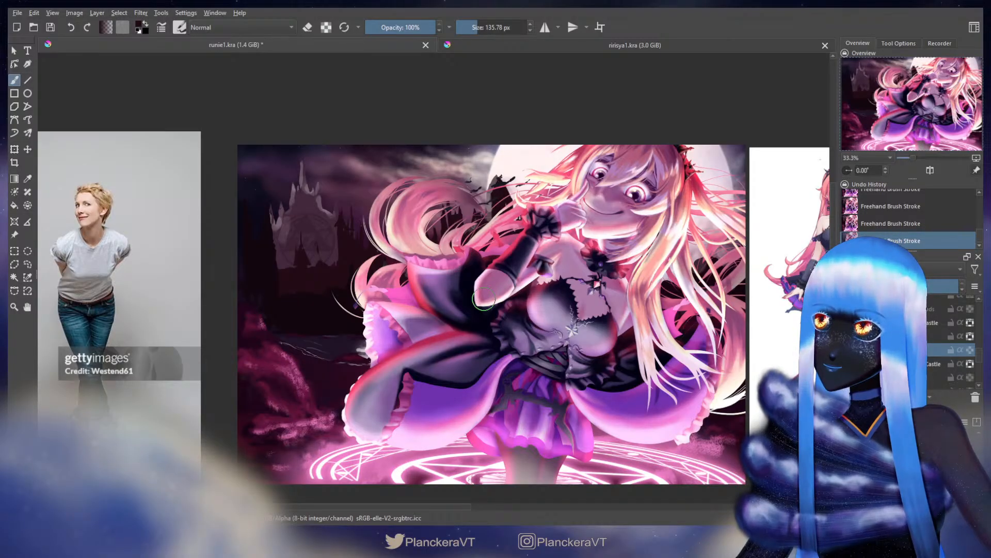
Select the lower Castle layer, sample the castle's colour and repaint its tall central spire, undoing the misplaced stroke
click(904, 364)
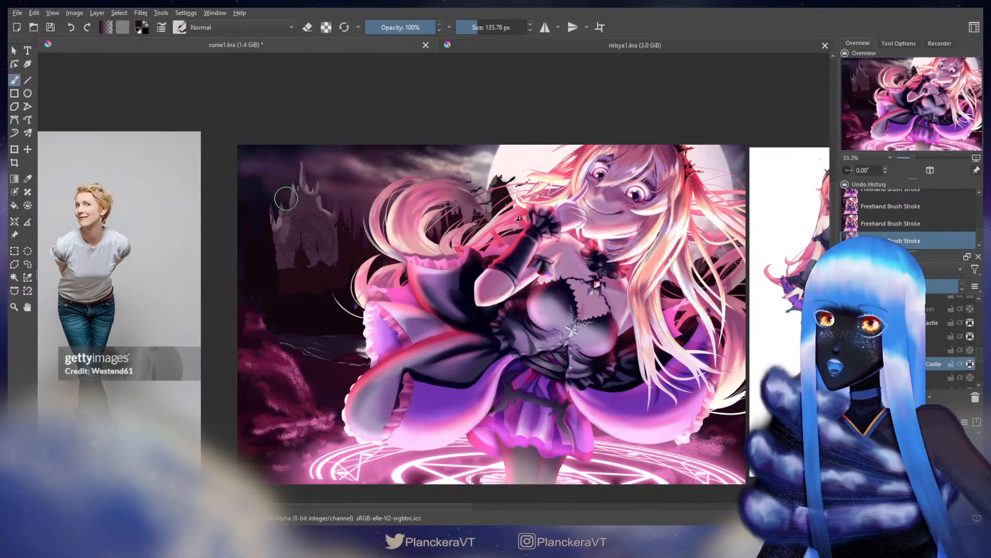
ctrl+click(303, 199)
drag(303, 168, 304, 190)
key(ctrl+z)
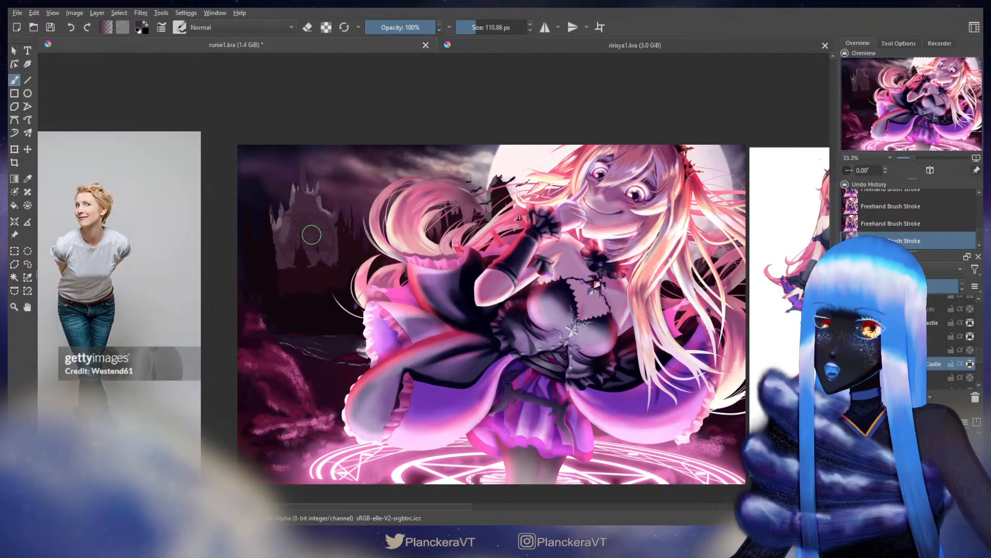
Reshape the castle's upper spires with alternating brush and eraser strokes, and undo the last stroke
drag(709, 224, 237, 296)
drag(531, 304, 522, 258)
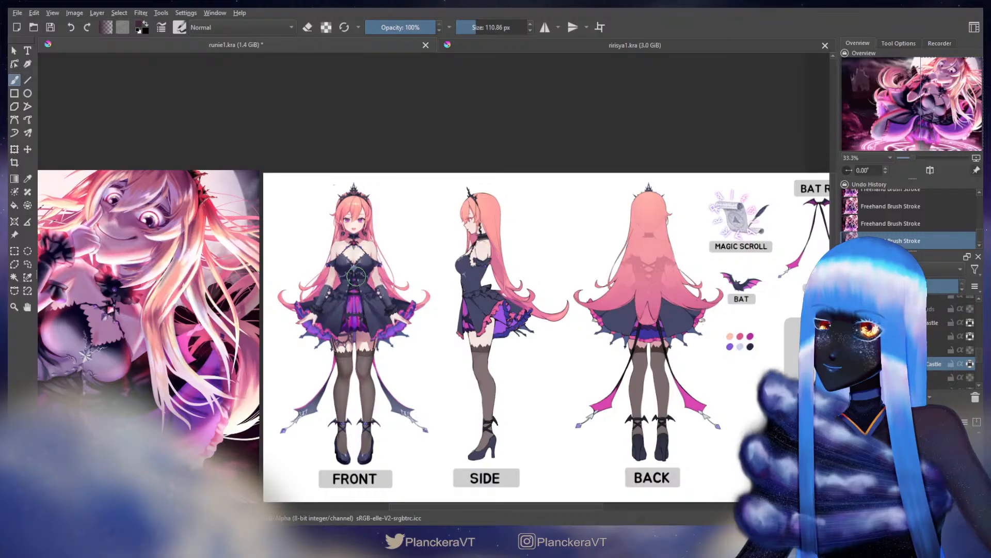
drag(346, 287, 604, 300)
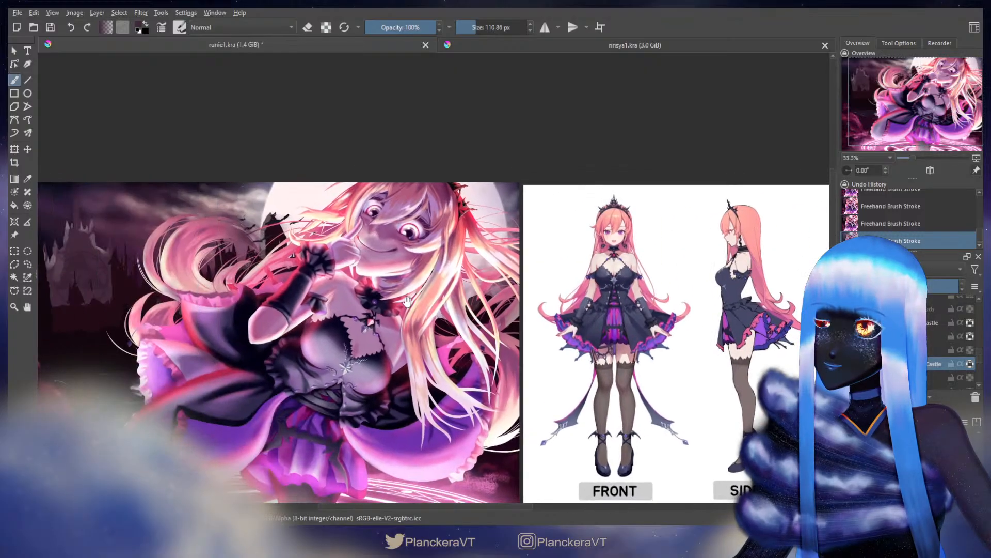
drag(365, 319, 470, 327)
key(e)
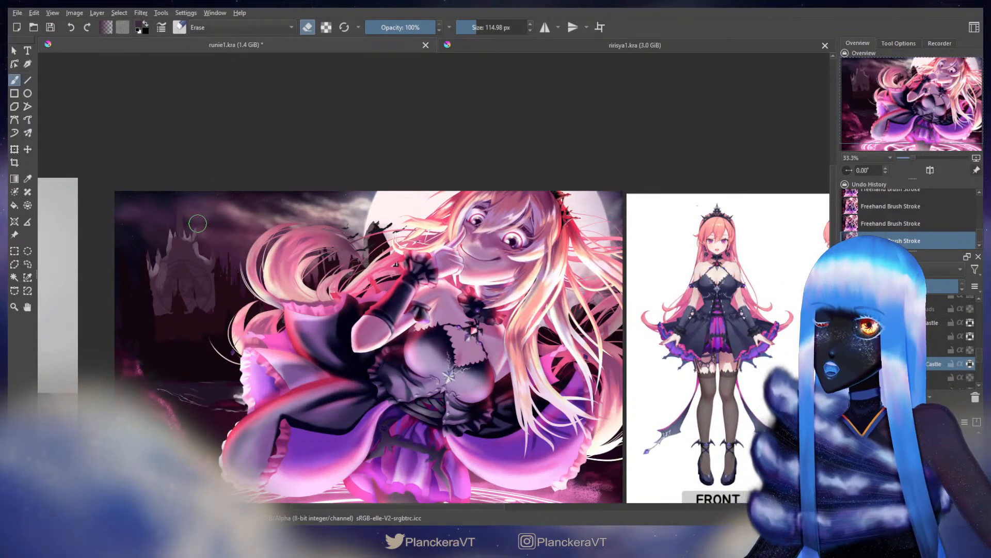
key(bracketleft)
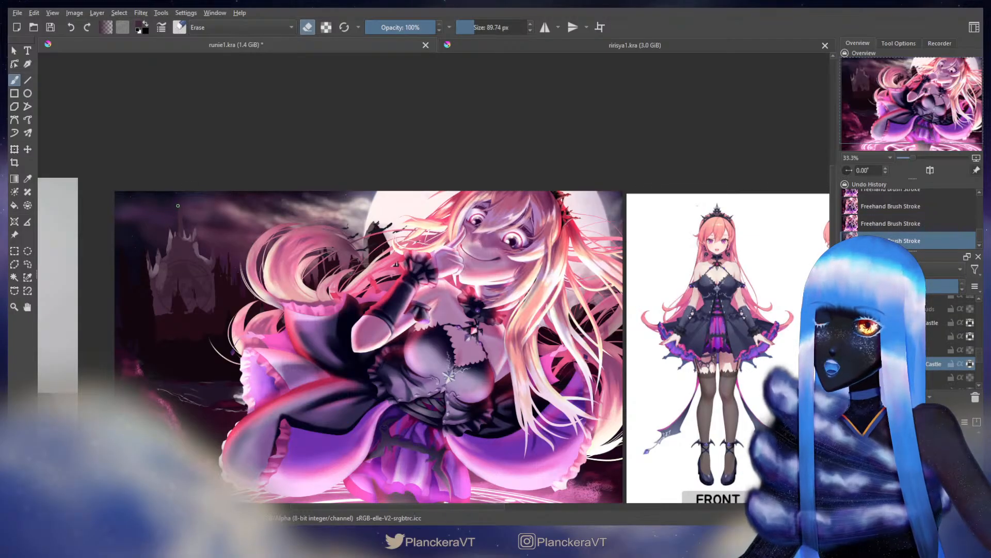
key(e)
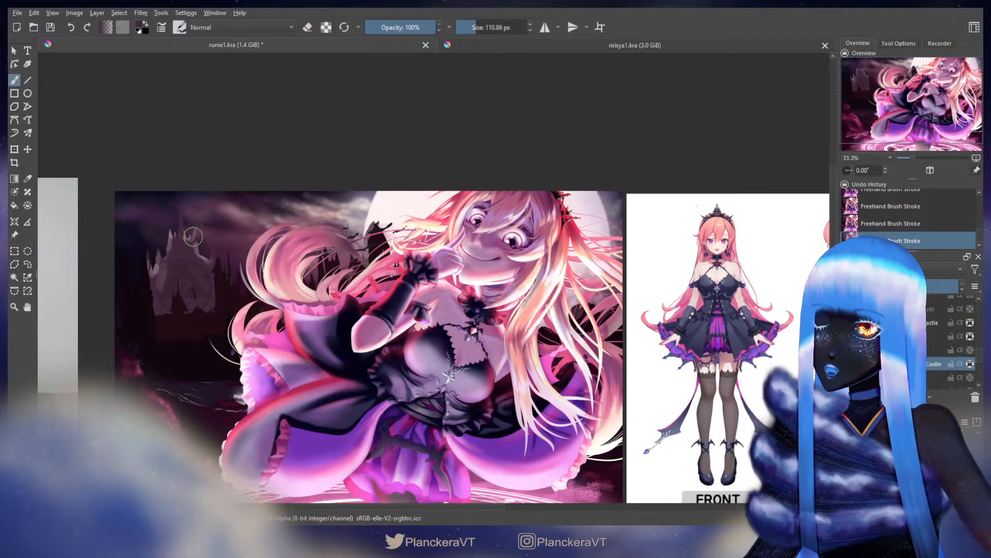
key(ctrl+z)
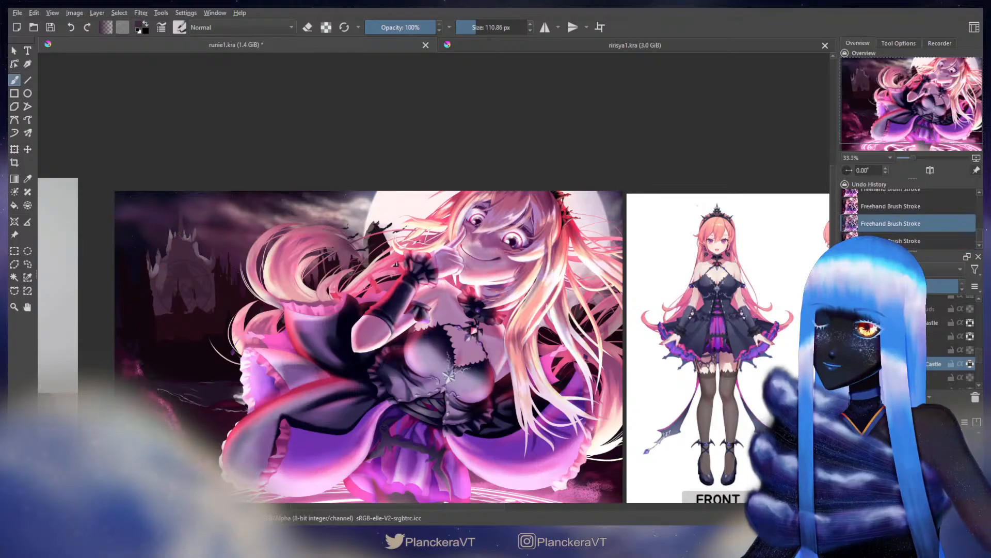
Turn off the lower Castle layer's alpha inheritance and paint the tip of the castle's central spire
click(970, 364)
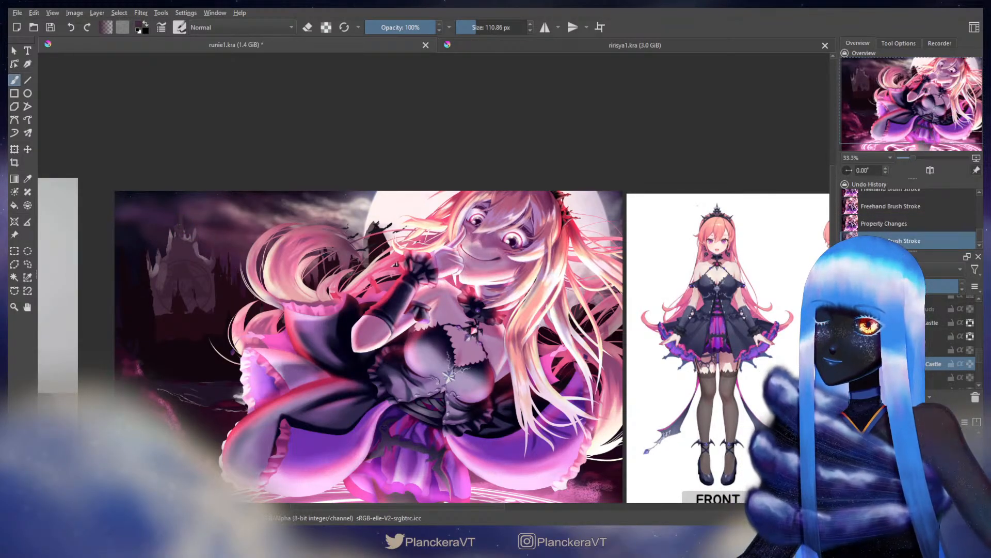
drag(177, 225, 185, 222)
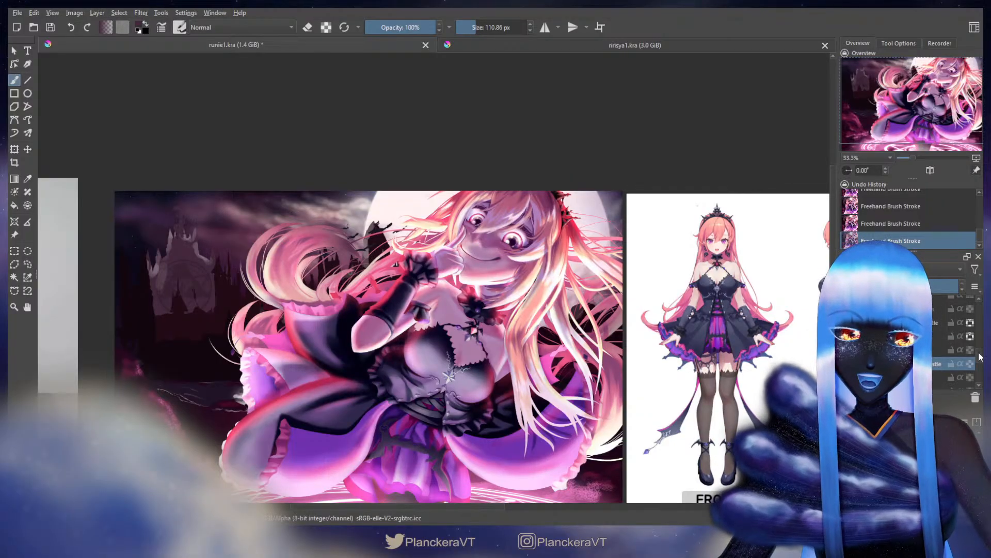
Select the group above the Castle layers, rotate it slightly clockwise with the Transform tool, and return to the brush
drag(980, 356, 980, 354)
click(893, 311)
key(Return)
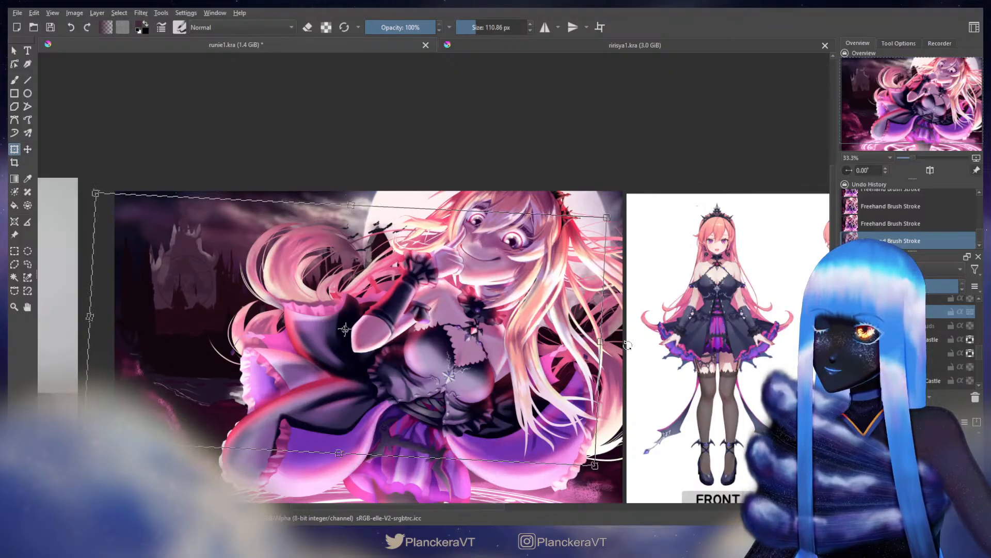
drag(663, 341, 658, 331)
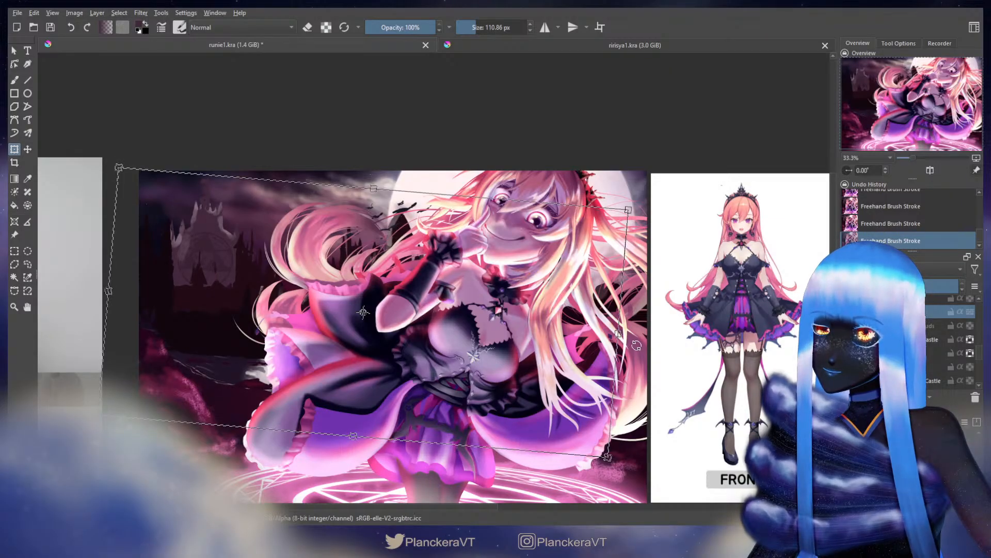
key(b)
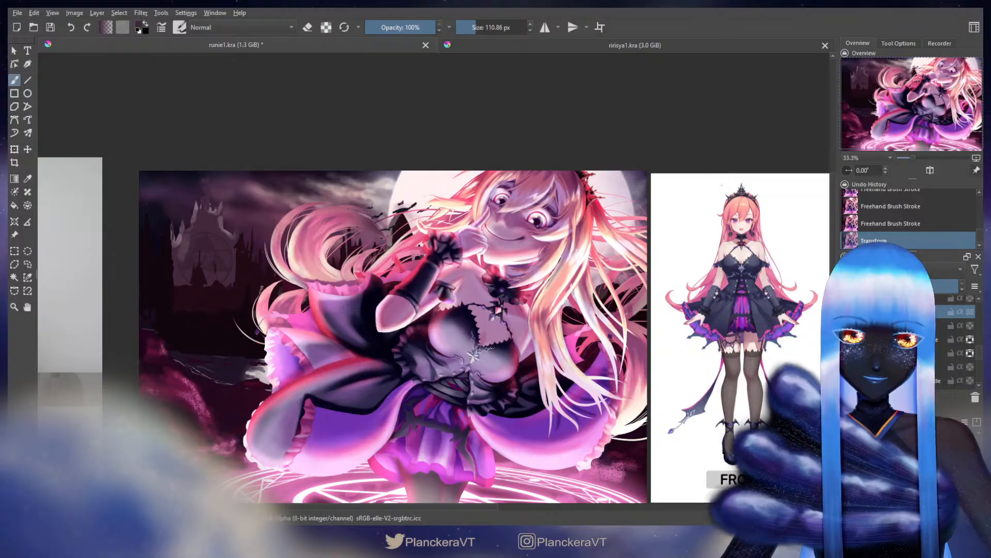
Turn off alpha inheritance on the upper Castle layer
click(969, 340)
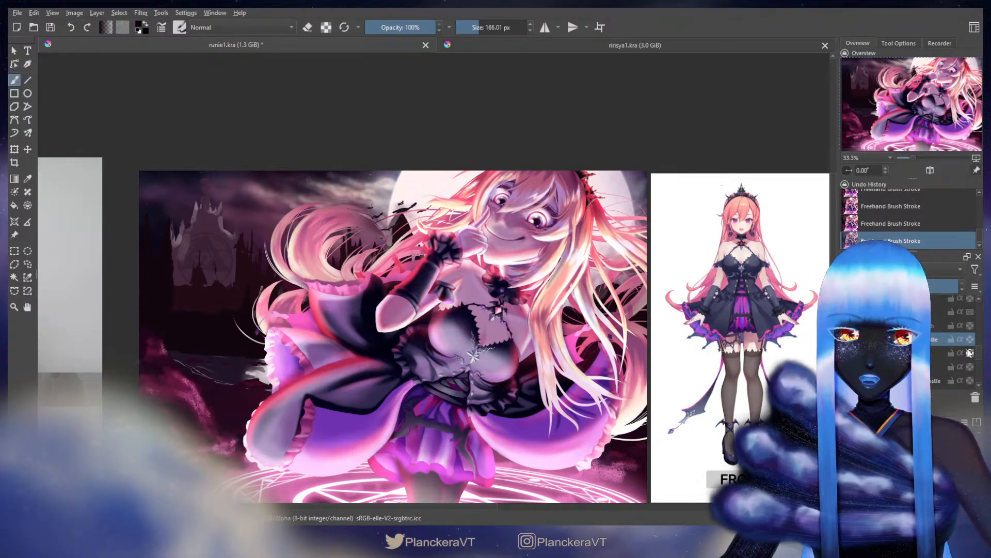
Hide the character group to inspect the castle and water behind it, and restore the character
scroll(978, 346, up, 2)
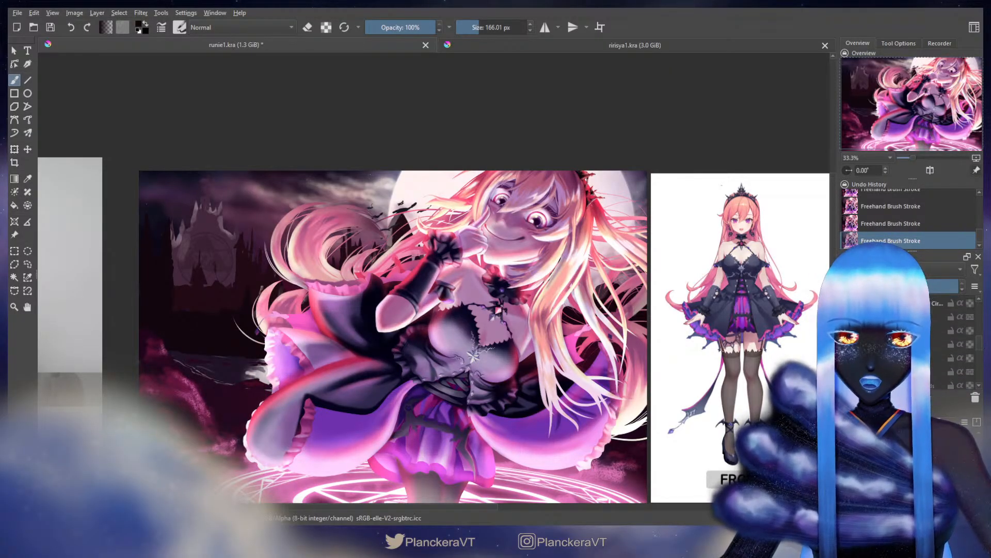
scroll(977, 342, down, 2)
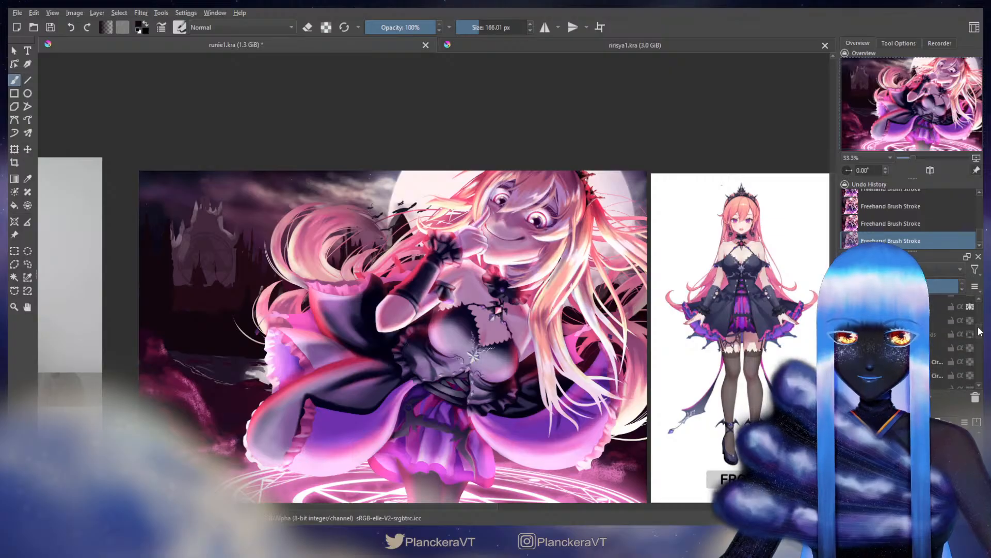
click(971, 318)
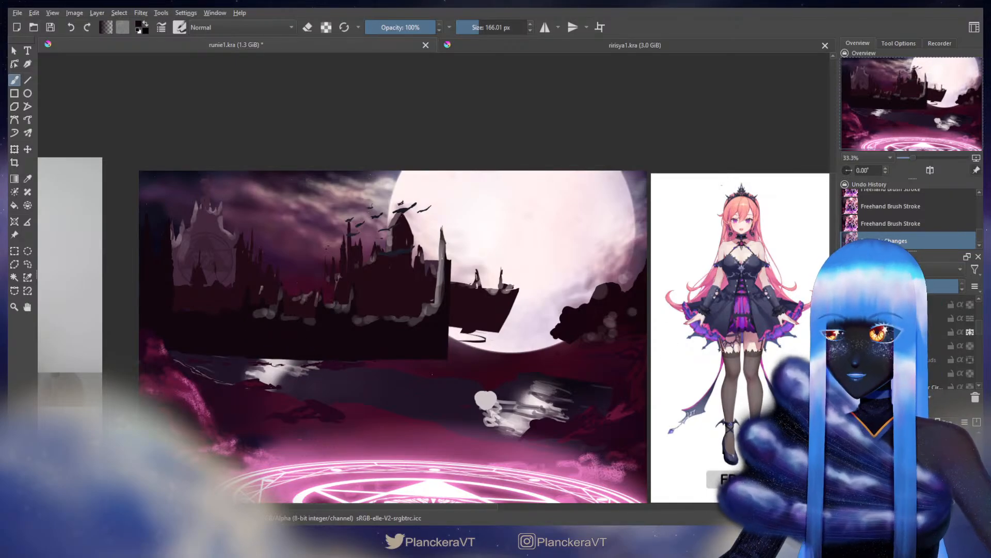
key(ctrl+z)
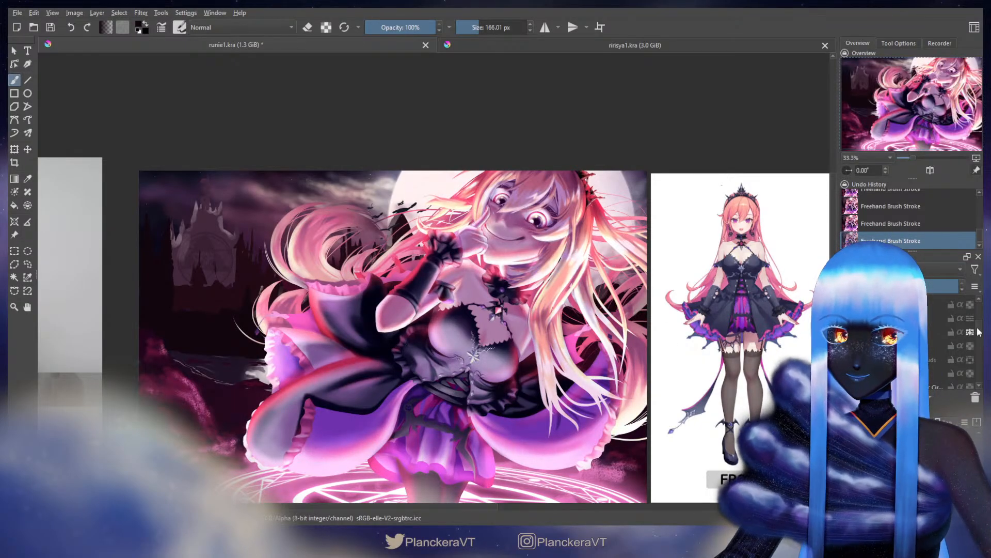
scroll(979, 341, down, 2)
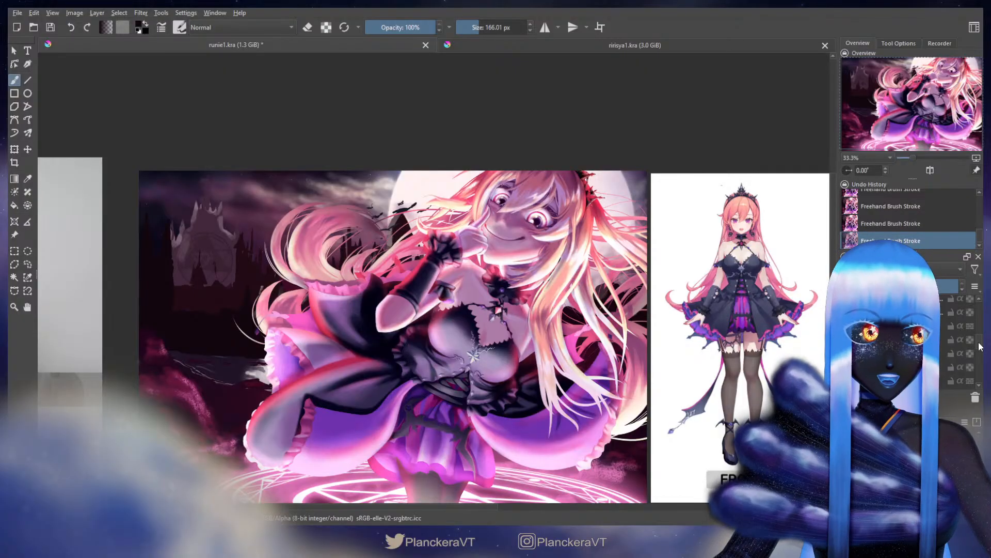
drag(980, 346, 975, 353)
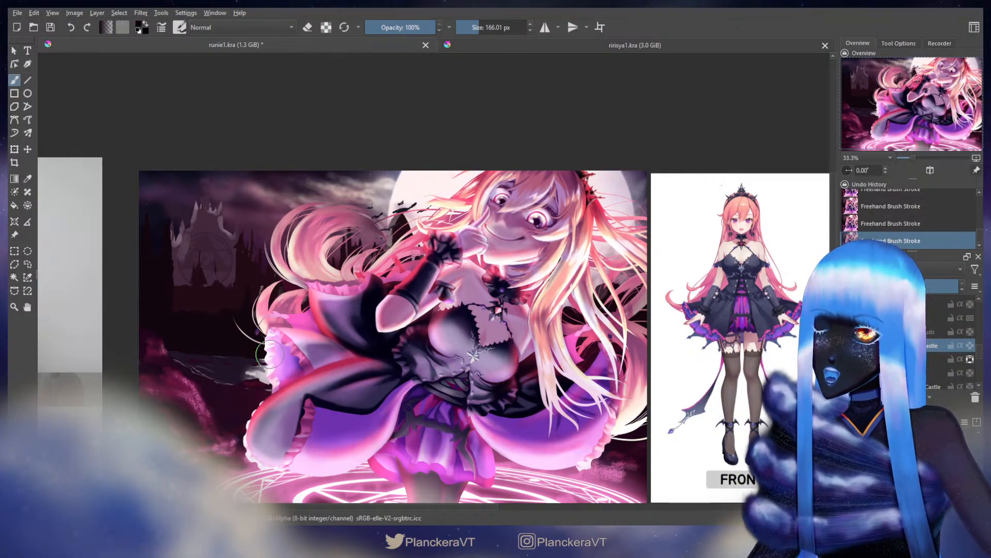
Clean up the castle base and waterline beside the dress ruffles, alternating between the eraser and the brush on the upper Castle layer
key(e)
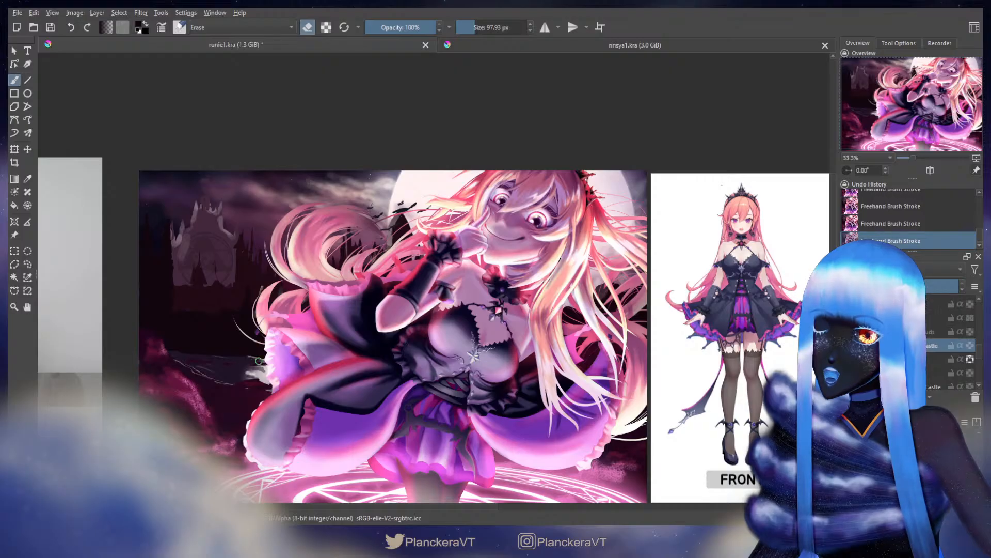
drag(259, 360, 266, 360)
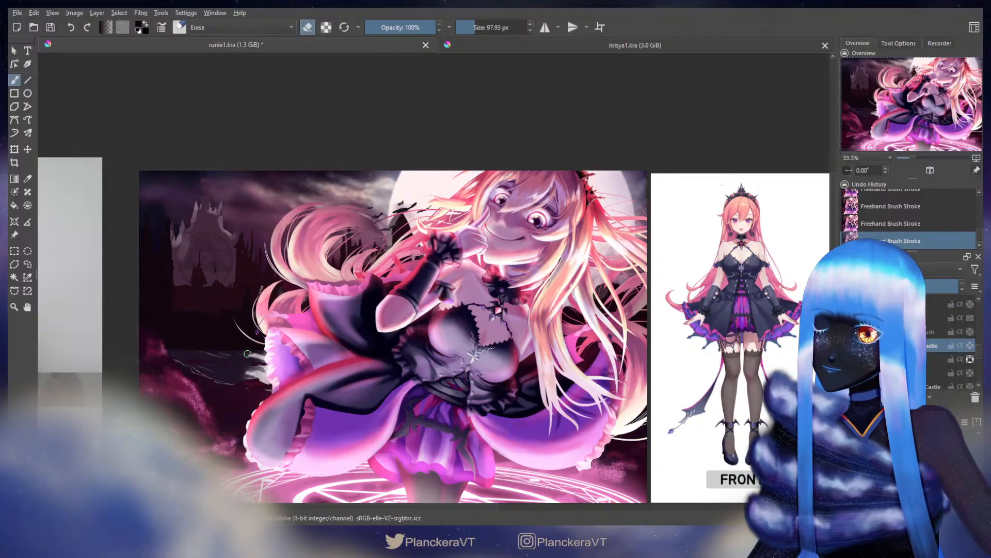
key(e)
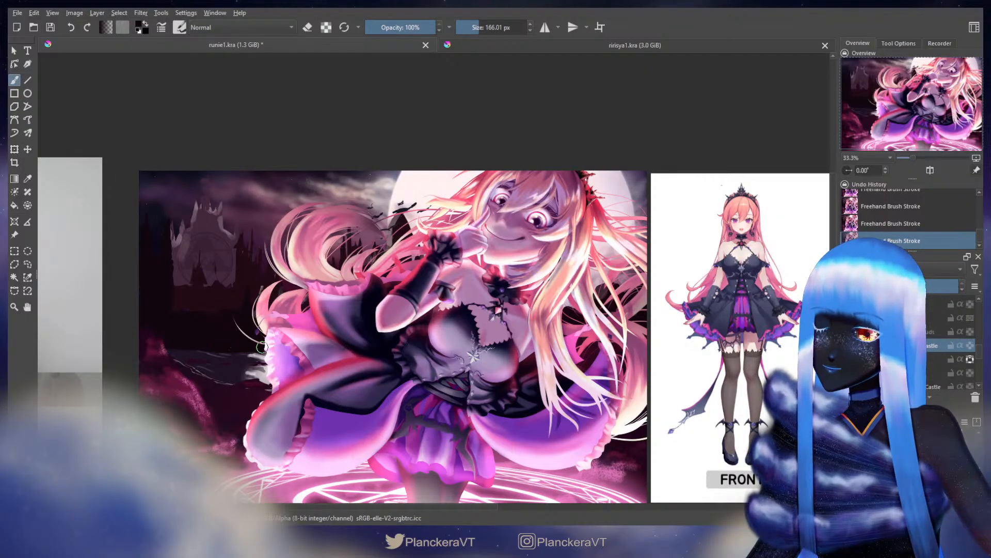
key(e)
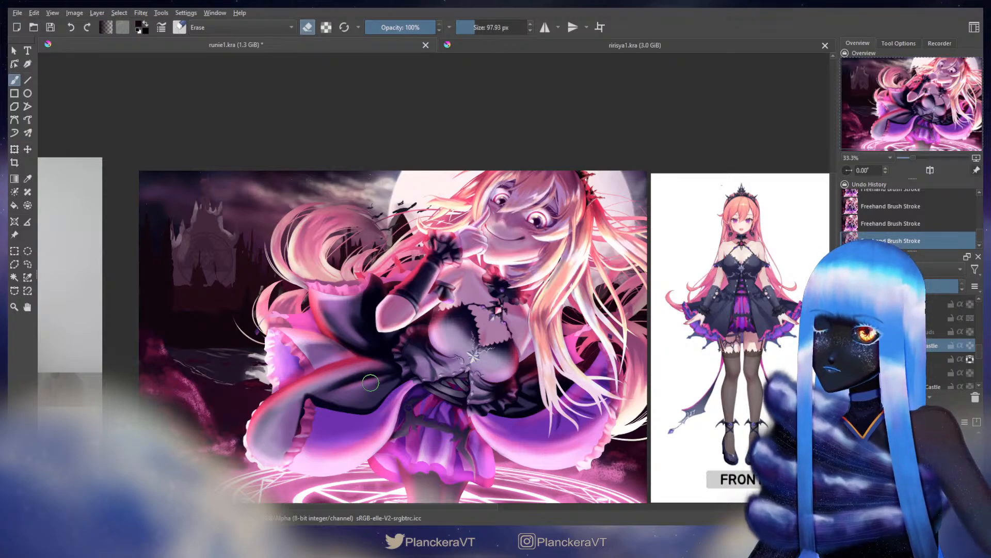
drag(393, 364, 387, 332)
key(e)
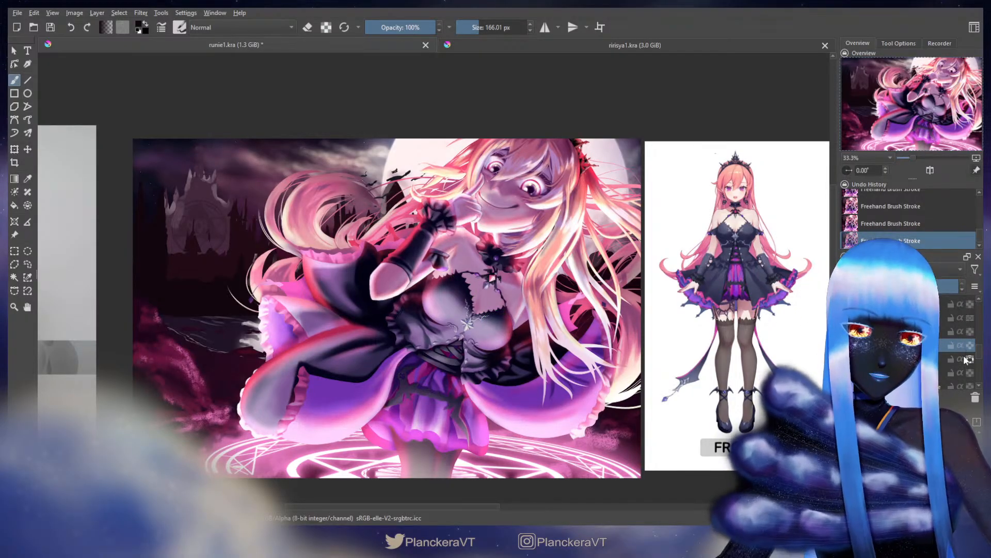
Turn on alpha inheritance for the layer just above the lower Castle layer and paint the castle base with its sampled dark colour and a larger brush
click(935, 371)
click(969, 372)
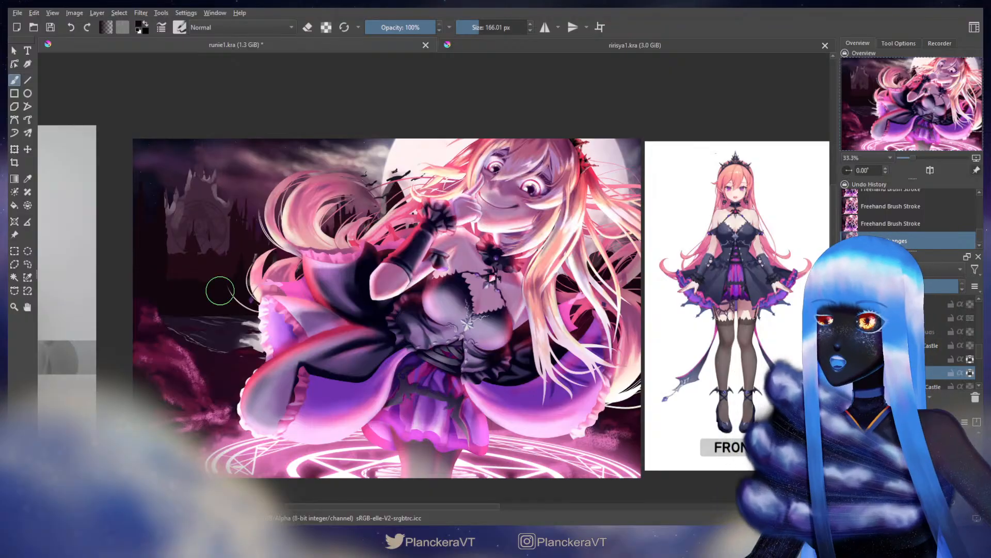
drag(221, 290, 237, 300)
key(ctrl+z)
ctrl+click(204, 269)
shift+drag(253, 238, 394, 199)
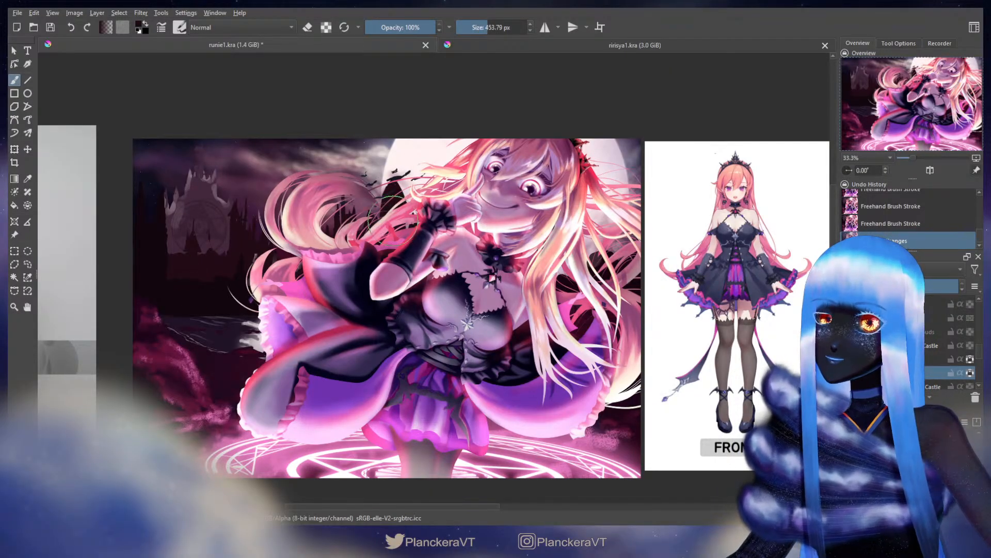
drag(192, 270, 179, 295)
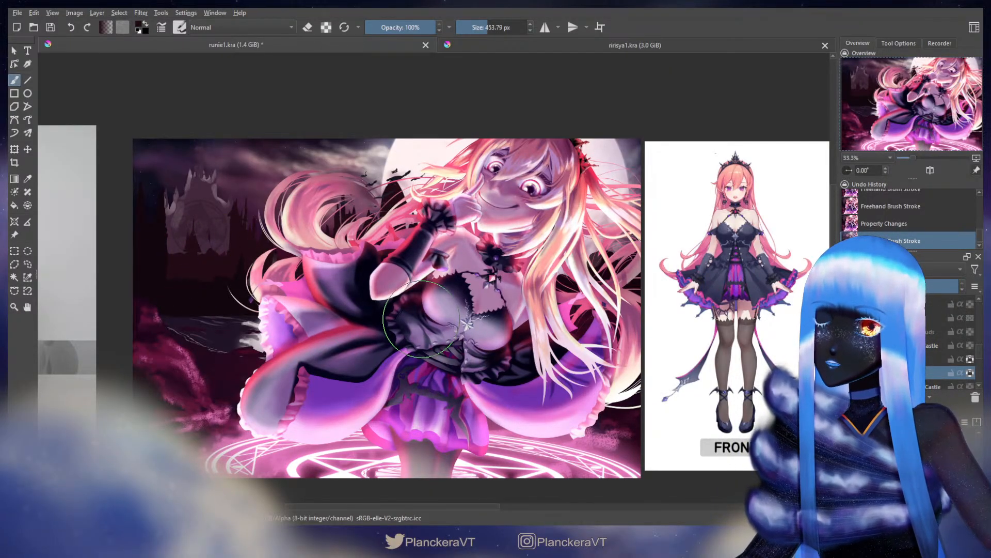
Turn off the layer's alpha inheritance, erase at the castle's side, and return to normal painting
click(969, 372)
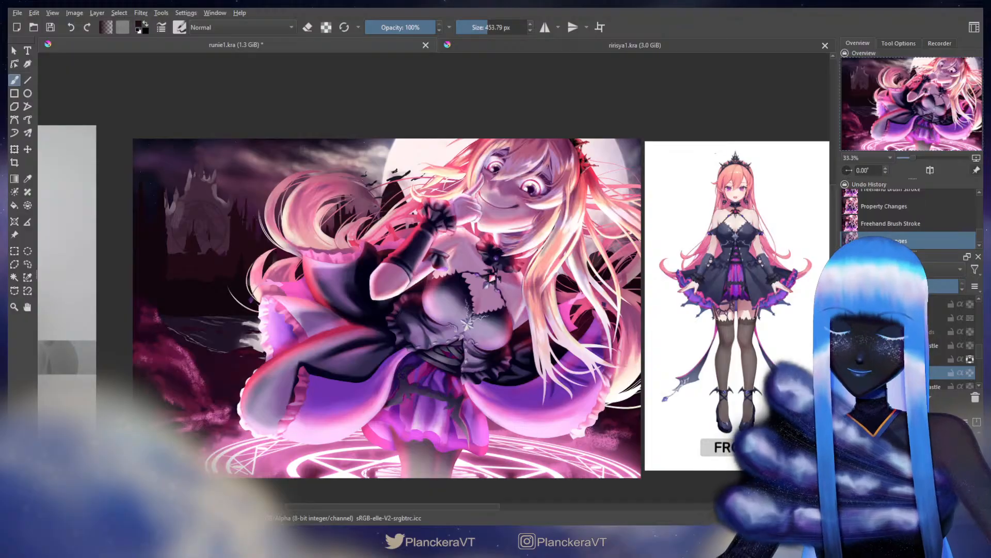
key(e)
mouse_move(219, 243)
mouse_down()
mouse_move(211, 234)
mouse_move(221, 241)
mouse_up()
key(e)
Repaint the ground below the castle on the upper Castle layer with a smaller brush, and clean up the strokes with the eraser
key(bracketleft)
key(bracketleft)
key(bracketleft)
key(bracketleft)
key(bracketleft)
key(bracketleft)
key(bracketleft)
key(bracketleft)
key(bracketleft)
key(bracketleft)
key(bracketleft)
key(bracketleft)
key(bracketleft)
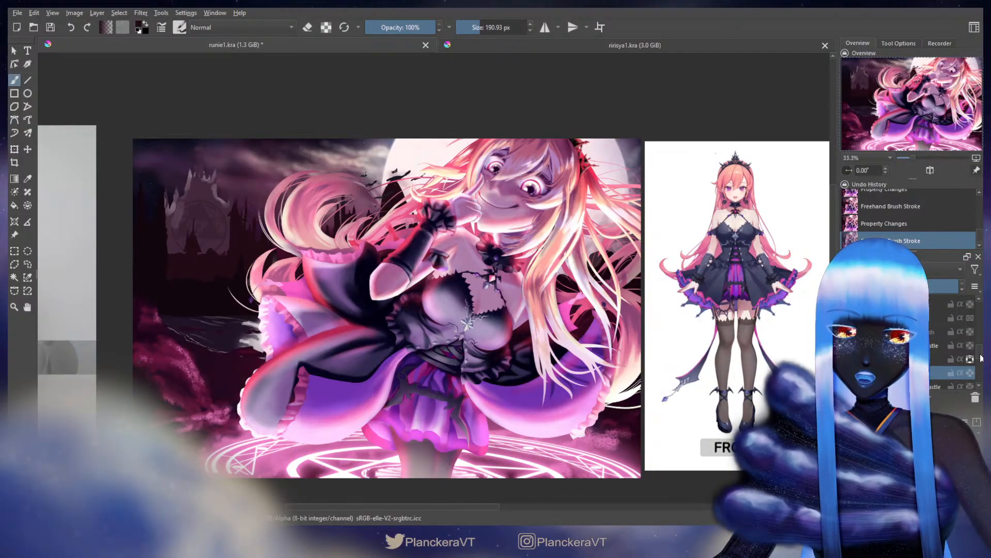
double_click(934, 348)
click(226, 300)
drag(197, 292, 214, 278)
drag(209, 276, 202, 287)
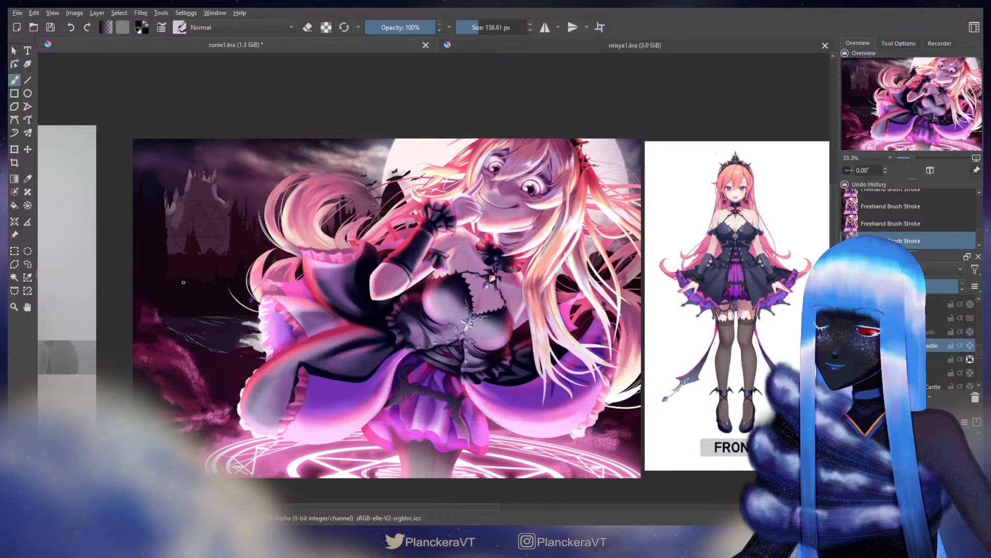
key(e)
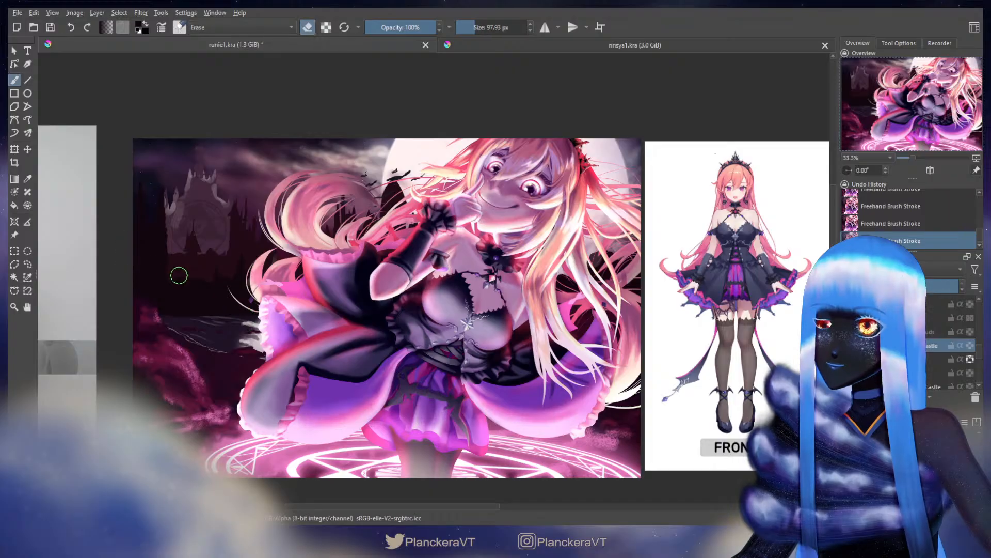
drag(197, 278, 188, 280)
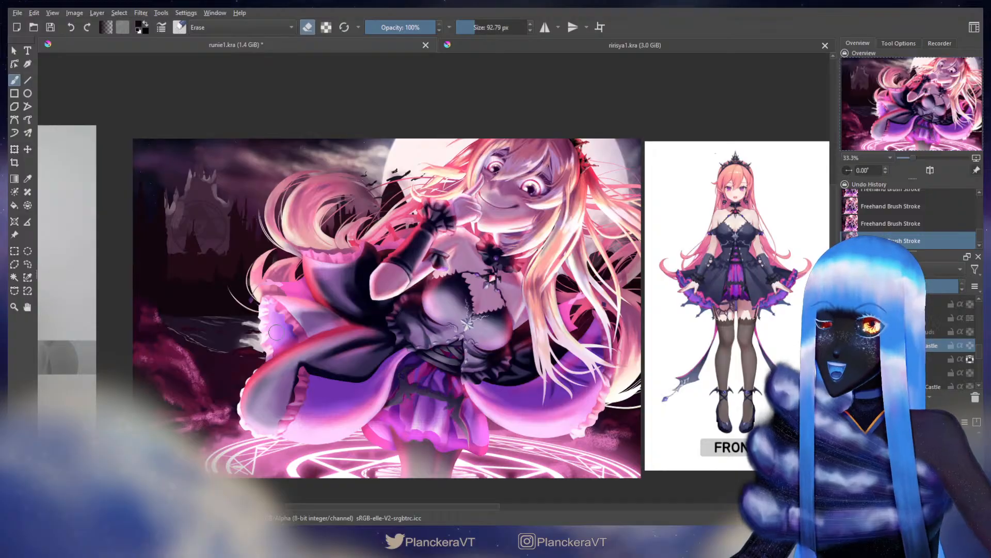
key(e)
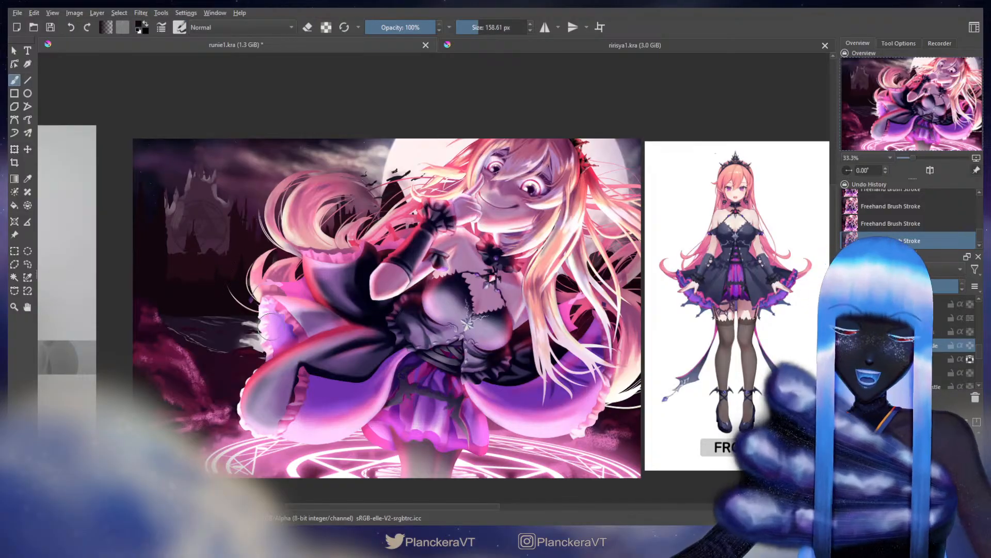
Darken the castle's towers and walls on the lower Castle layer, painting with alpha inheritance switched on and switching it off again
scroll(972, 357, down, 3)
click(953, 357)
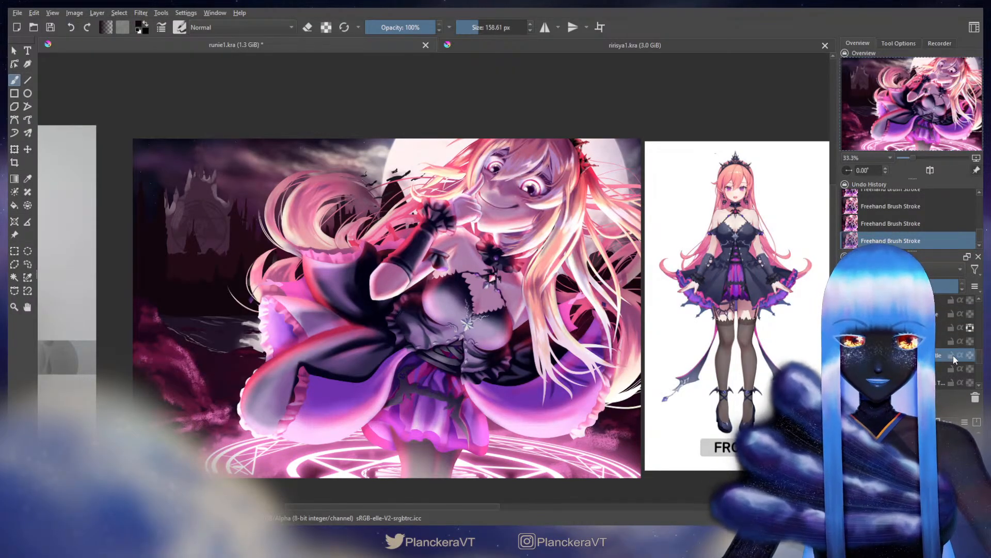
click(969, 355)
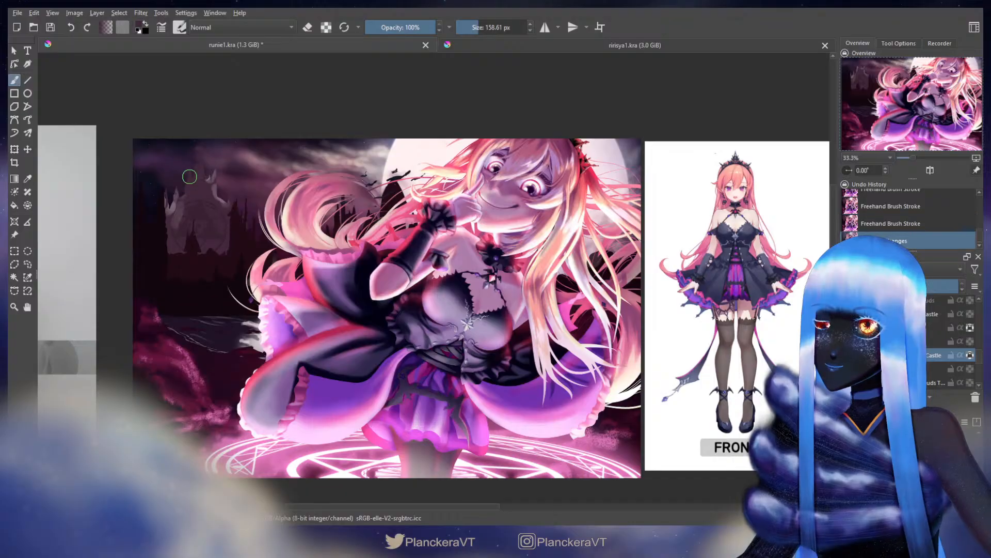
mouse_move(189, 176)
mouse_down()
mouse_move(214, 181)
mouse_move(222, 196)
mouse_move(169, 202)
mouse_move(187, 195)
mouse_move(200, 206)
mouse_move(185, 207)
mouse_move(173, 231)
mouse_up()
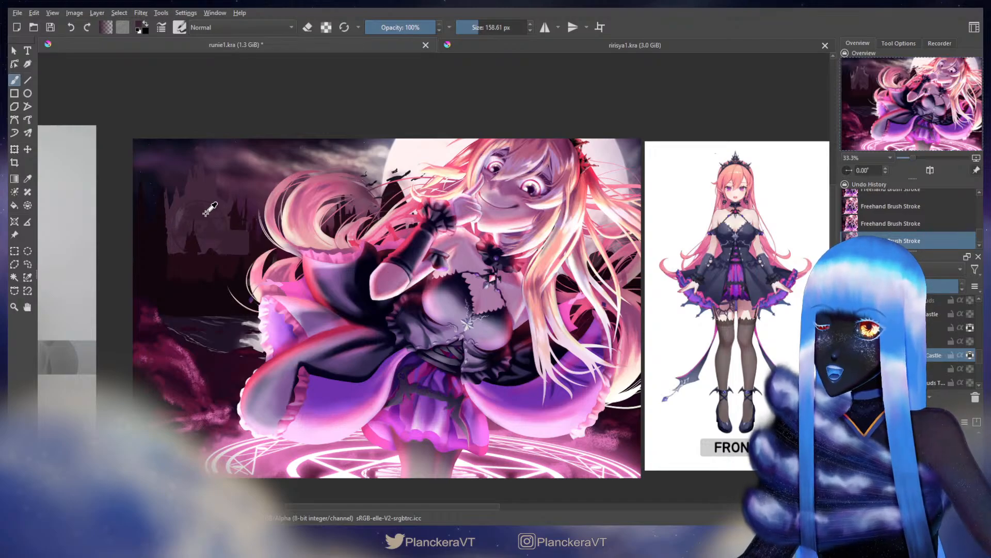
key(bracketleft)
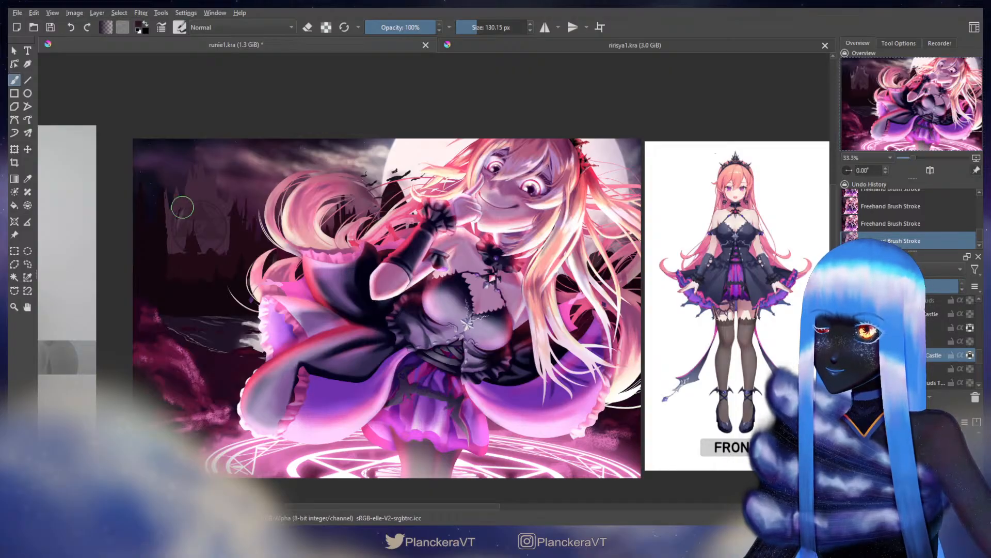
key(ctrl+z)
key(ctrl+z)
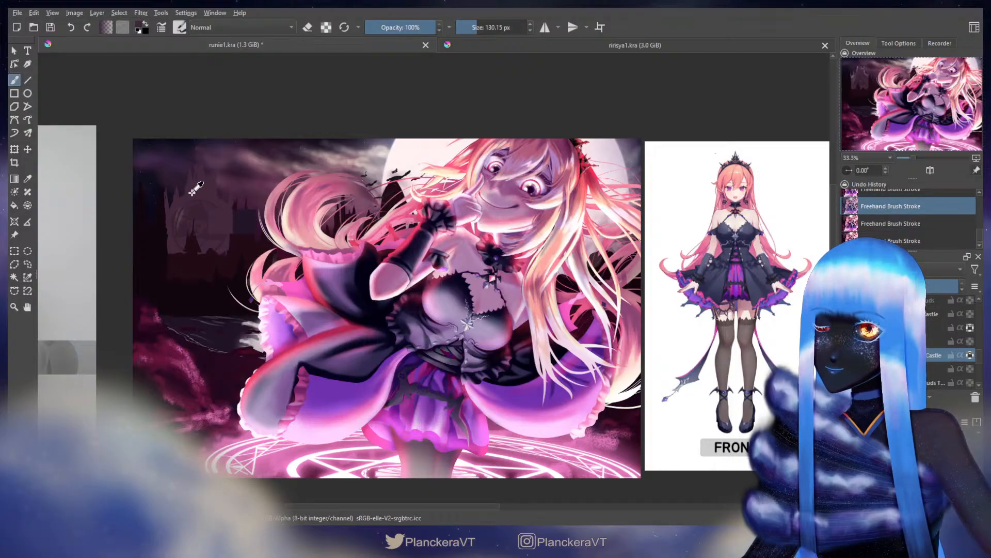
key(ctrl+shift+z)
key(ctrl+shift+z)
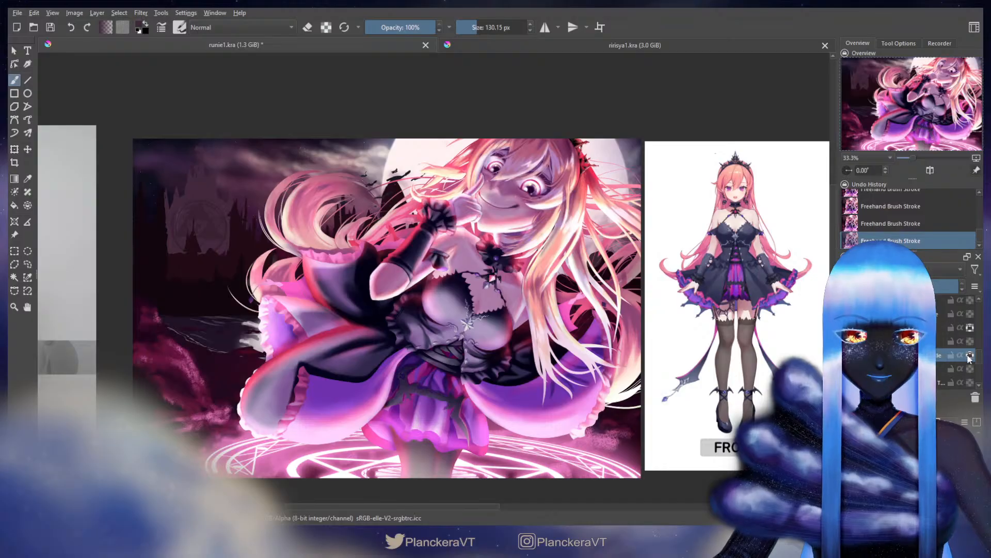
click(970, 355)
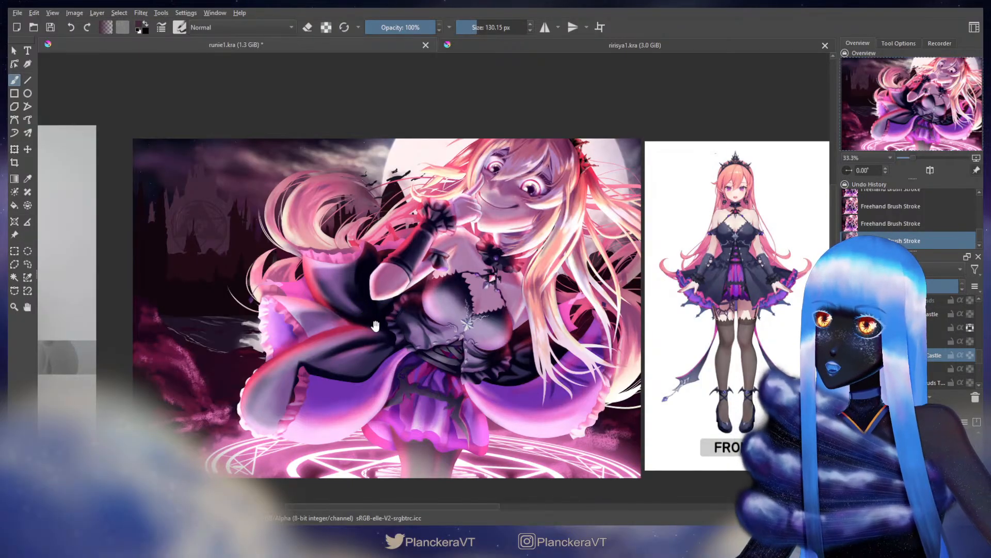
Select the layer two rows below the magic circle layer and erase around the shoreline beside the dress ruffles
drag(376, 325, 370, 326)
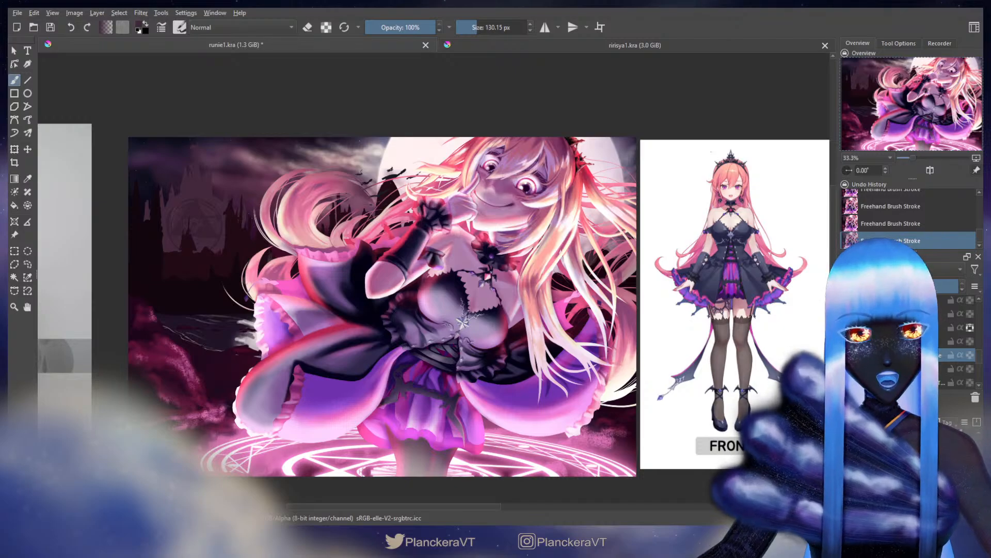
click(929, 329)
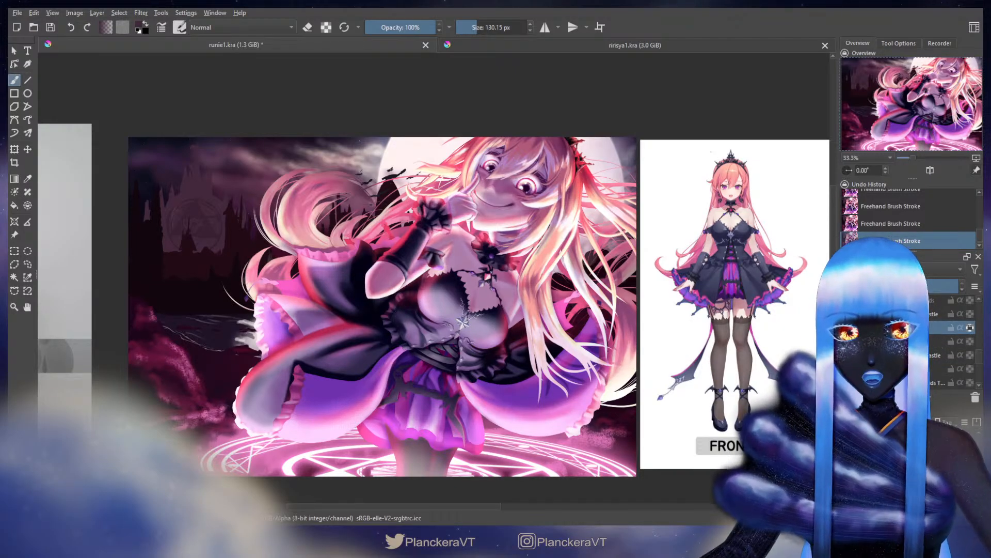
click(937, 314)
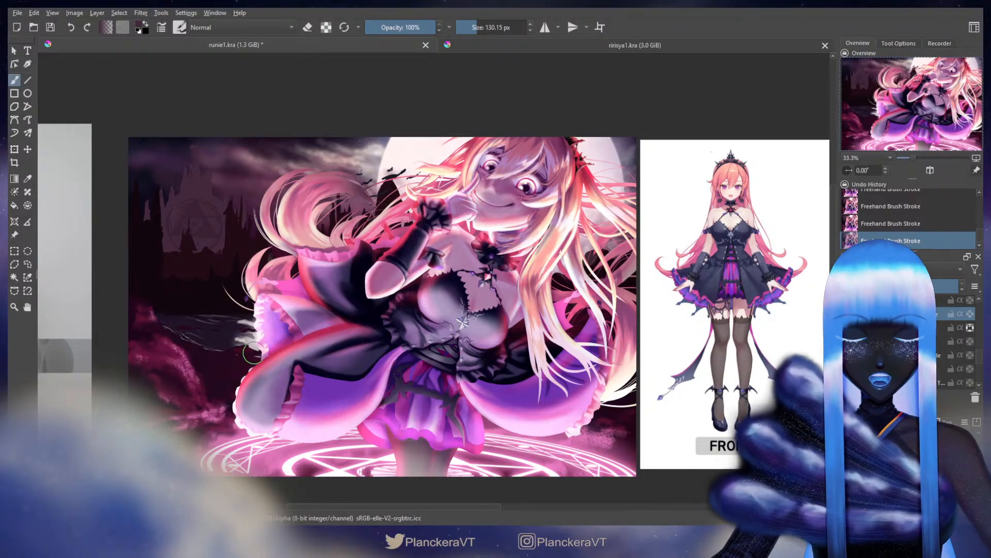
scroll(976, 356, up, 1)
drag(982, 356, 983, 349)
click(942, 346)
click(847, 344)
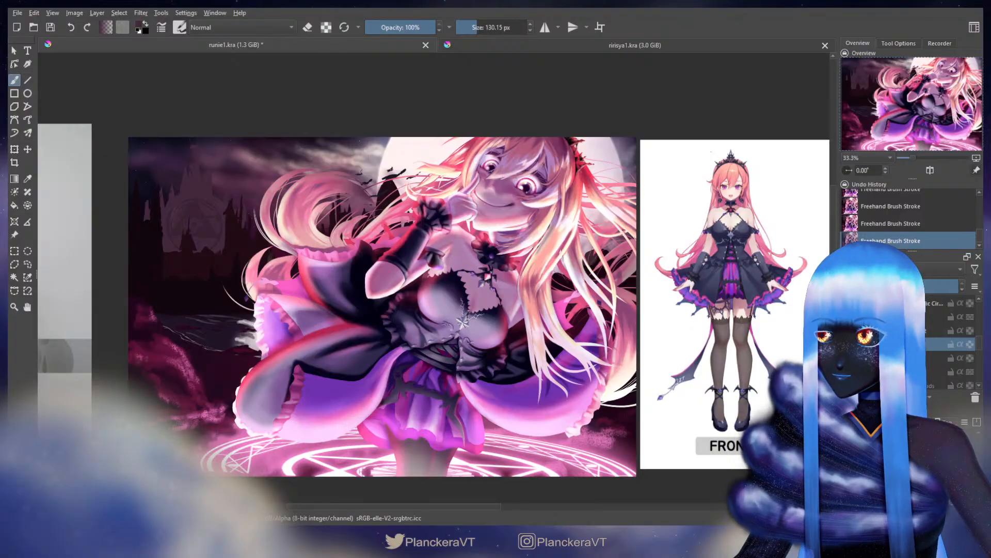
key(e)
drag(199, 354, 227, 350)
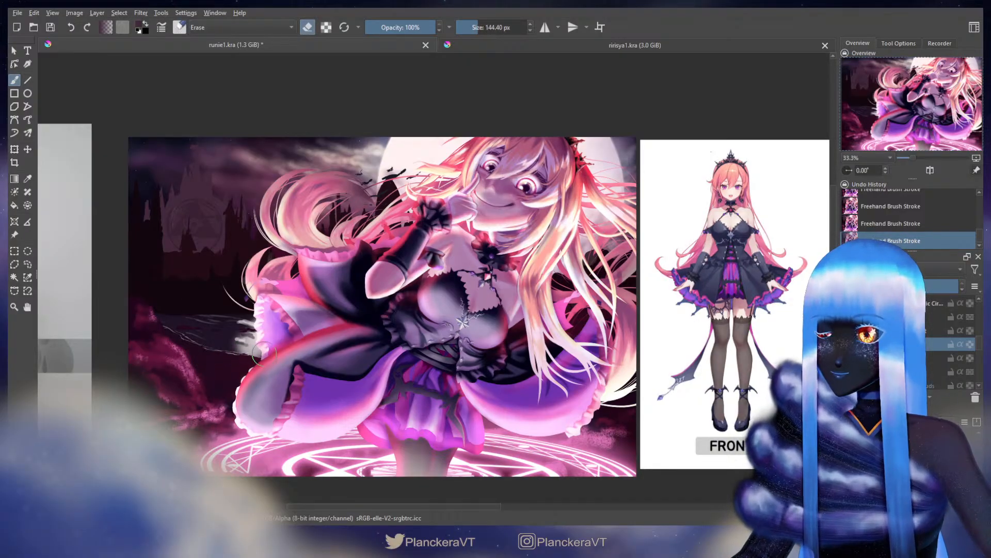
key(e)
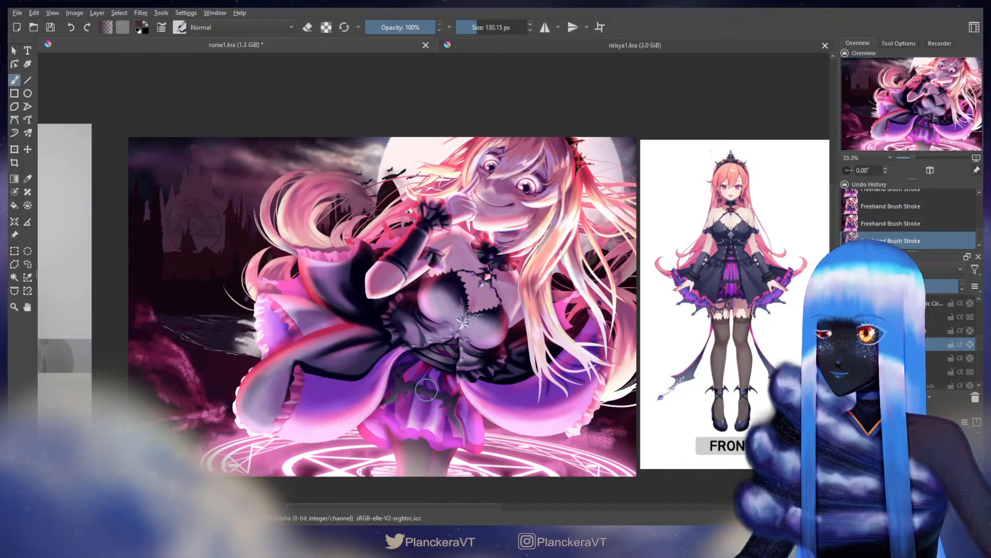
Squash the water layer beneath the upper Castle layer vertically with the Transform tool, nudge it into place, and return to the brush
scroll(983, 350, down, 1)
scroll(970, 350, down, 1)
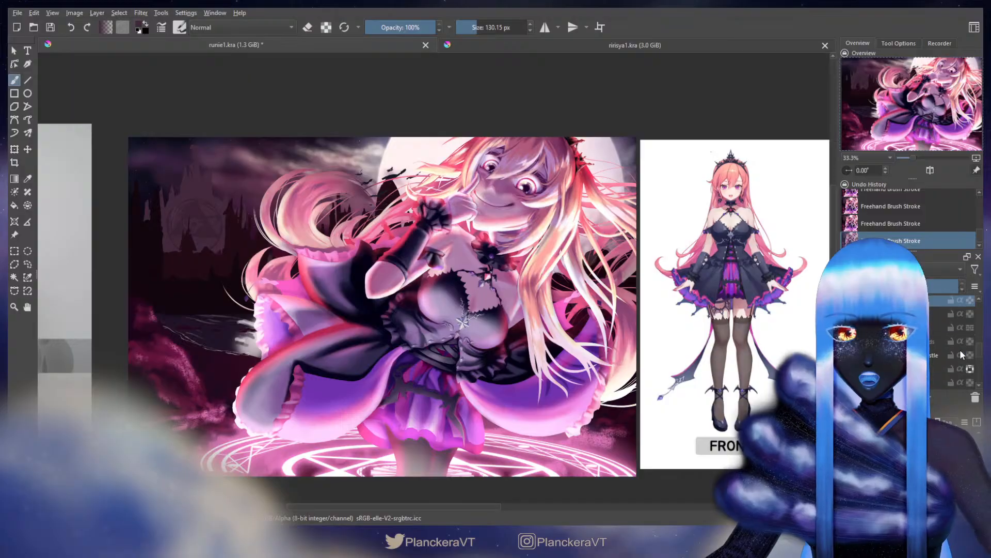
click(930, 369)
key(ctrl+t)
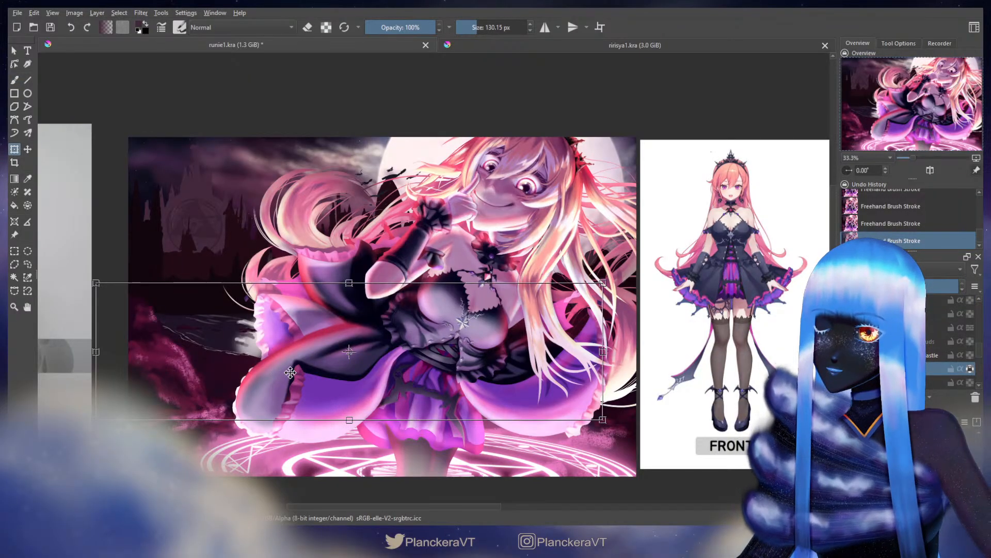
drag(350, 416, 349, 400)
key(Return)
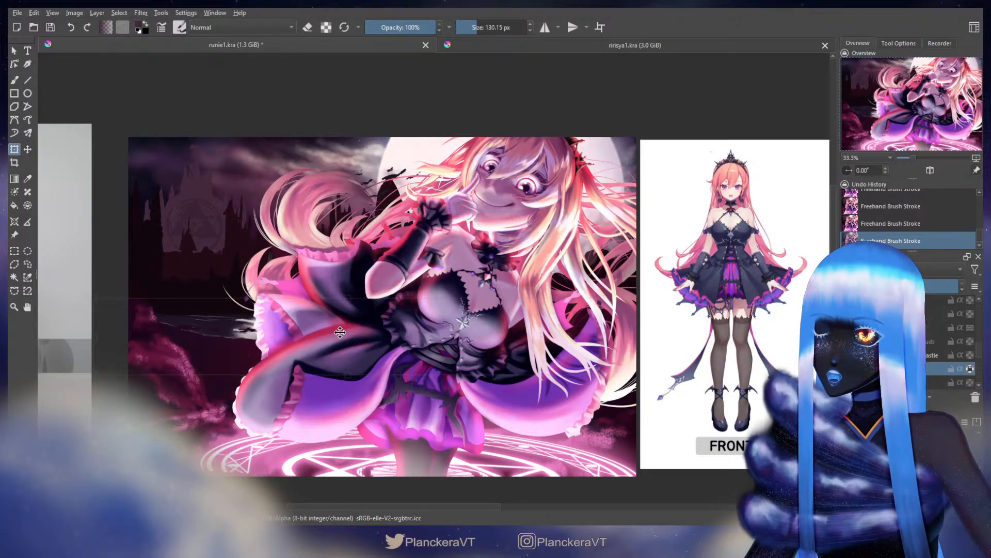
drag(340, 334, 339, 335)
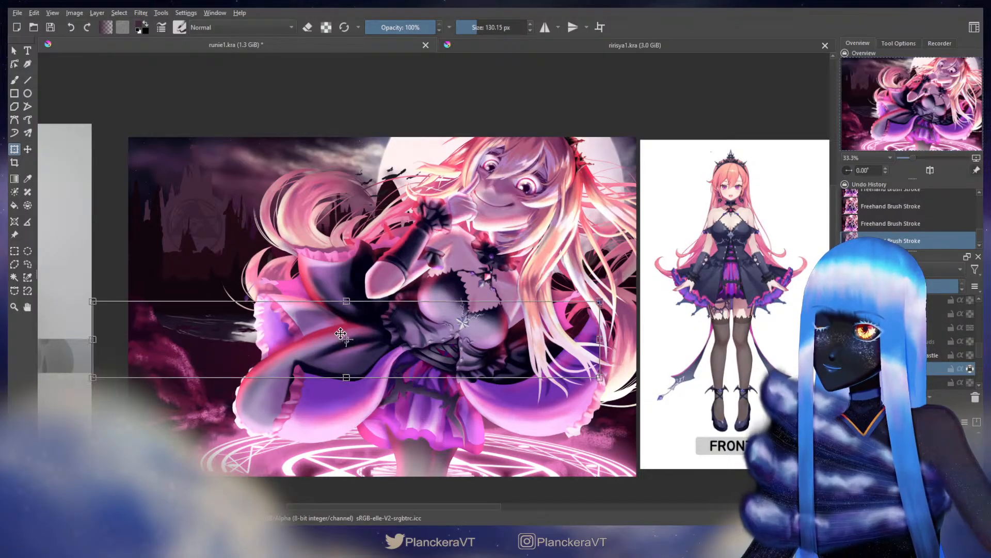
key(b)
Show the hidden foreground layer above the shadow layer to check the composition, and hide it again
drag(447, 300, 444, 306)
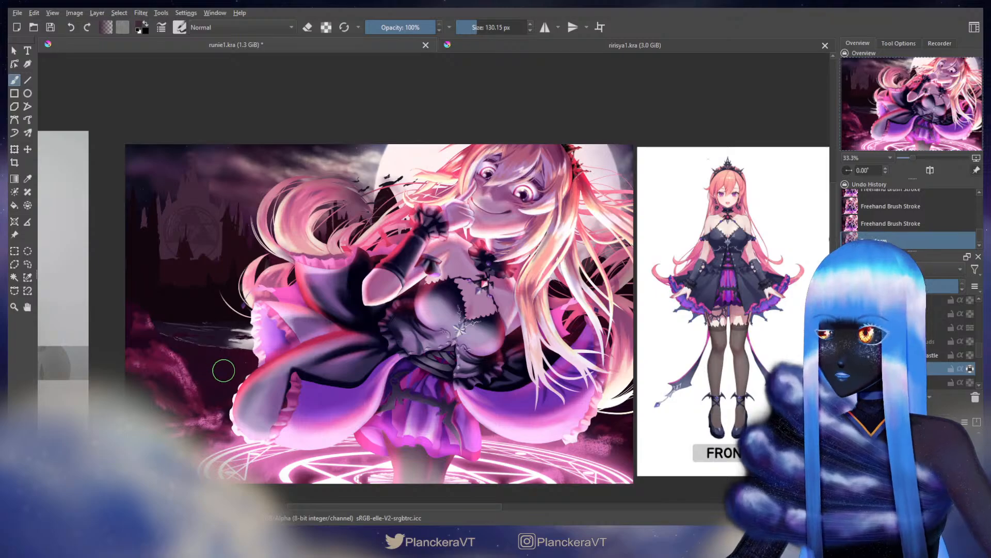
drag(981, 344, 982, 298)
click(847, 343)
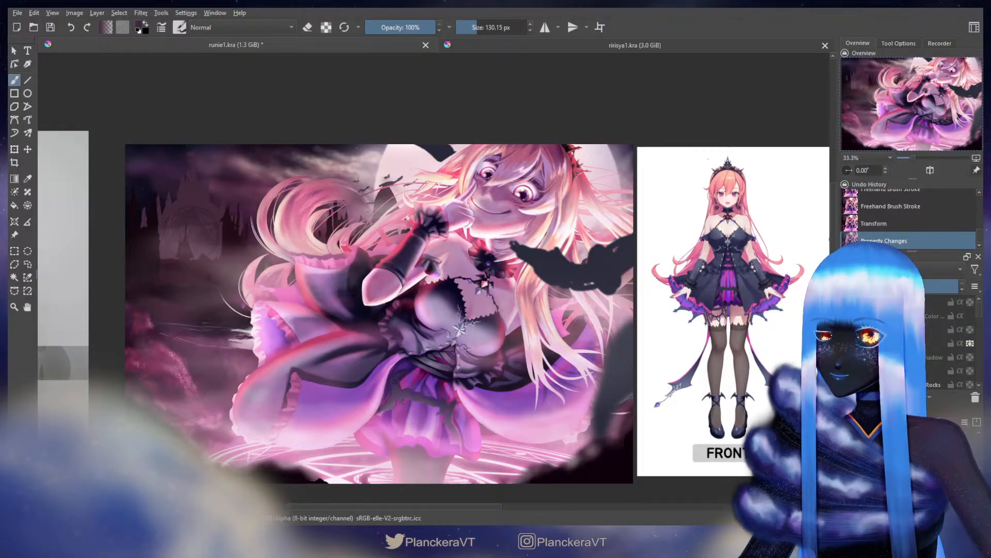
click(847, 342)
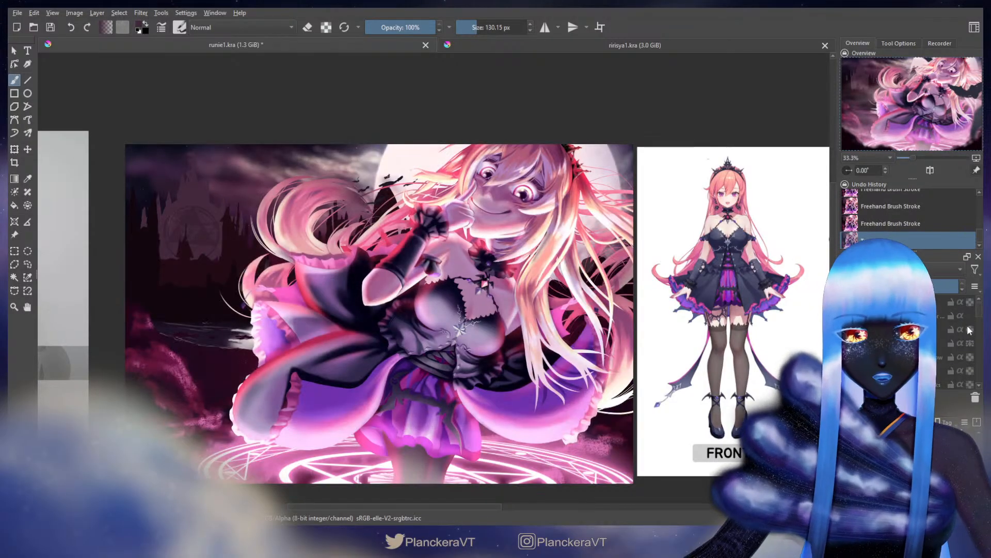
Toggle the visibility of the layer directly above the upper Castle layer and select that layer
drag(982, 315, 982, 361)
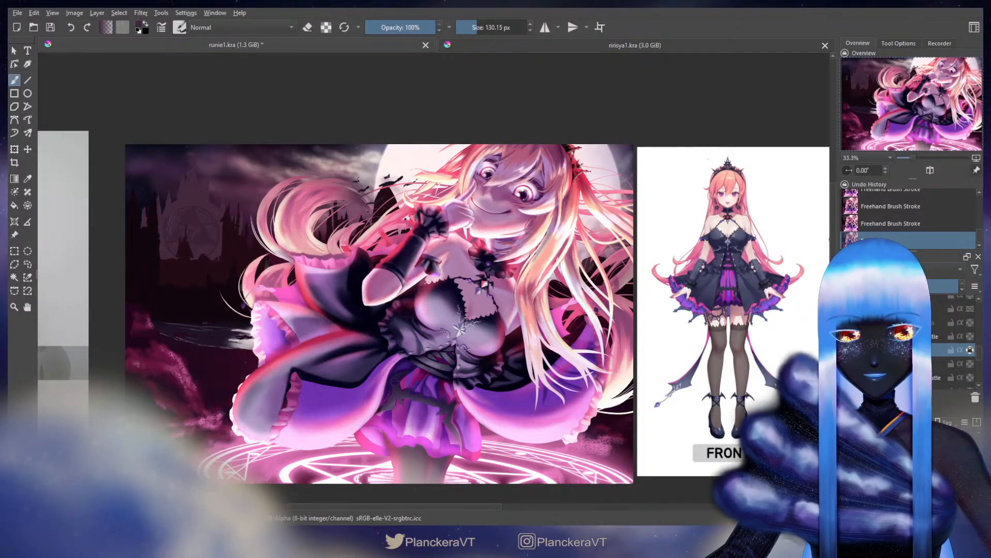
click(847, 322)
click(930, 322)
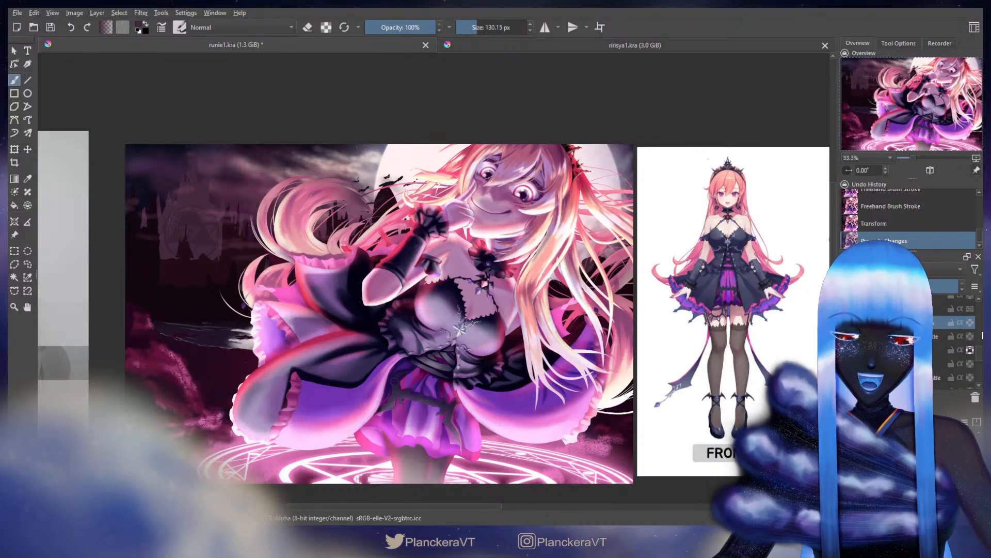
Move the flock of bats slightly up and closer to the character's face, and erase the bats overlapping her hair
drag(981, 357, 982, 335)
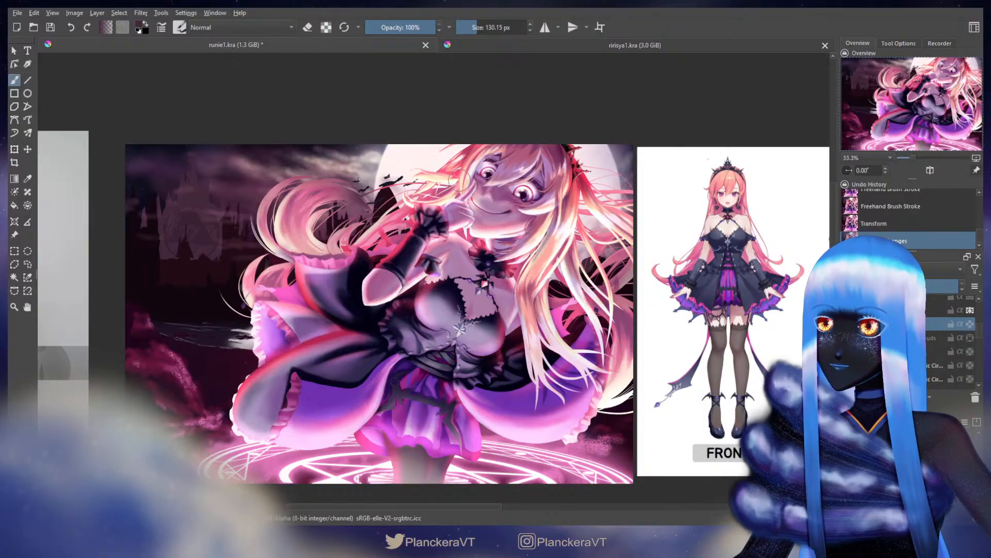
key(t)
mouse_move(434, 204)
mouse_down()
mouse_move(433, 190)
mouse_move(443, 195)
mouse_move(227, 190)
mouse_move(249, 193)
mouse_up()
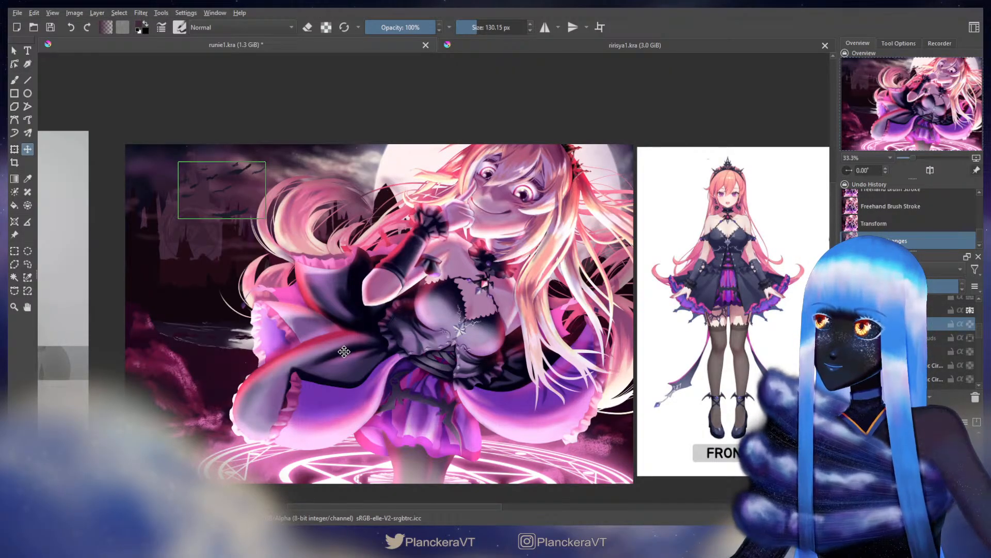
key(ctrl+z)
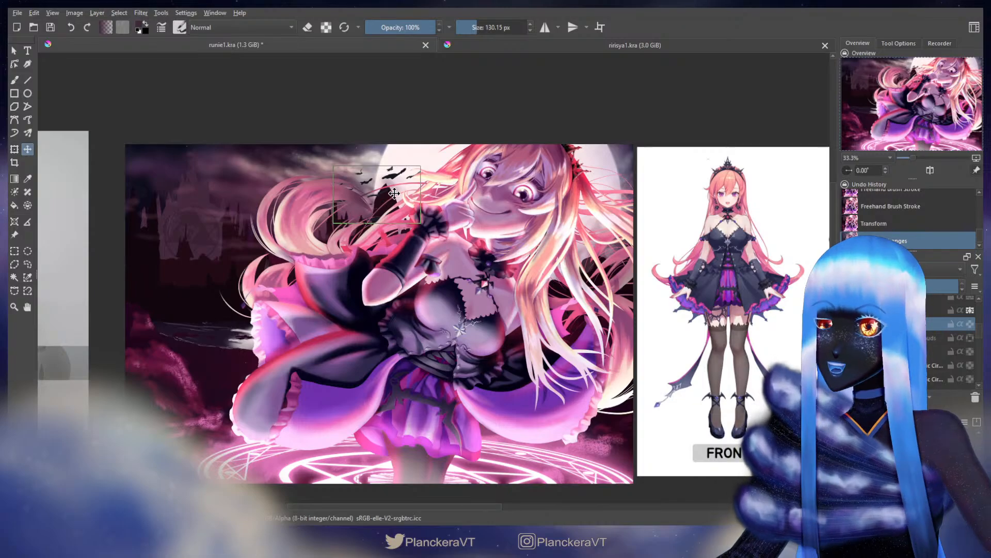
drag(400, 190, 436, 179)
key(b)
key(e)
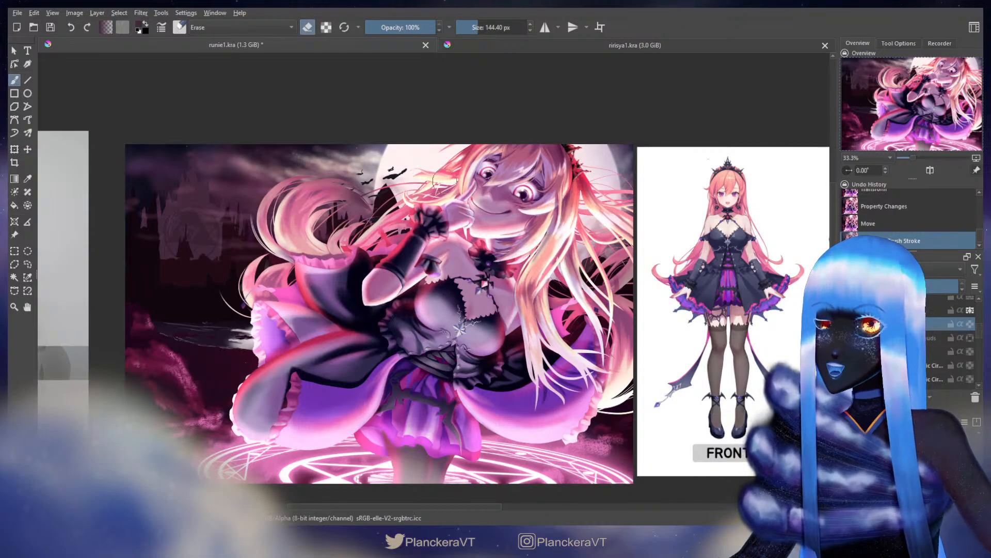
Switch off the eraser, shift the flock of bats slightly closer to the character's face, and return to the brush
key(e)
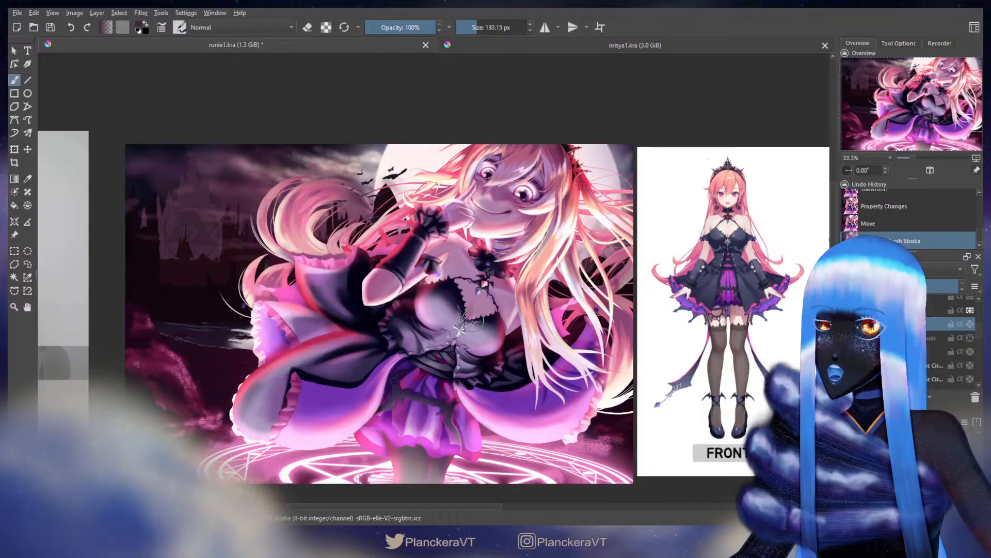
key(t)
drag(413, 187, 425, 187)
key(b)
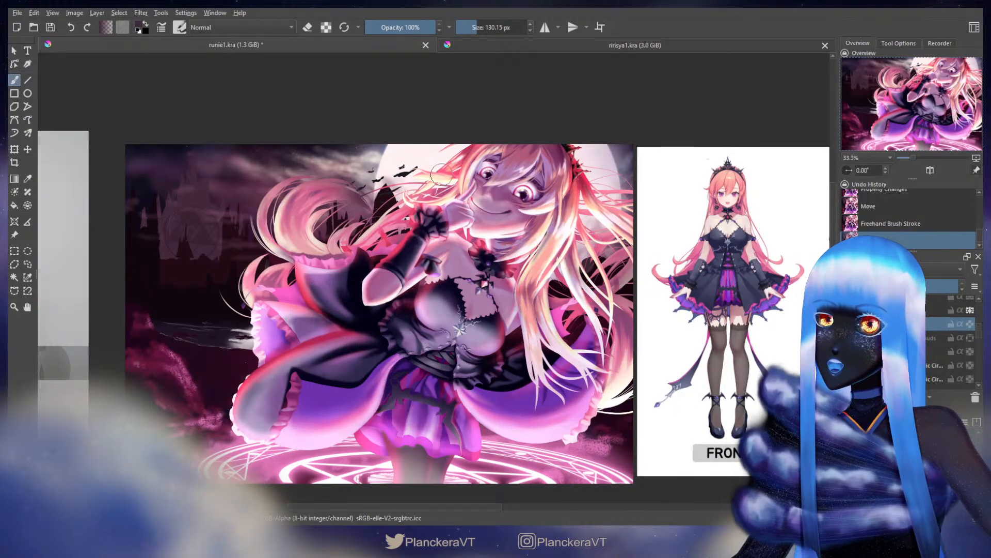
Try to paint a larger black bat silhouette against the moon beside the character's hair, and undo the attempts
drag(434, 168, 447, 162)
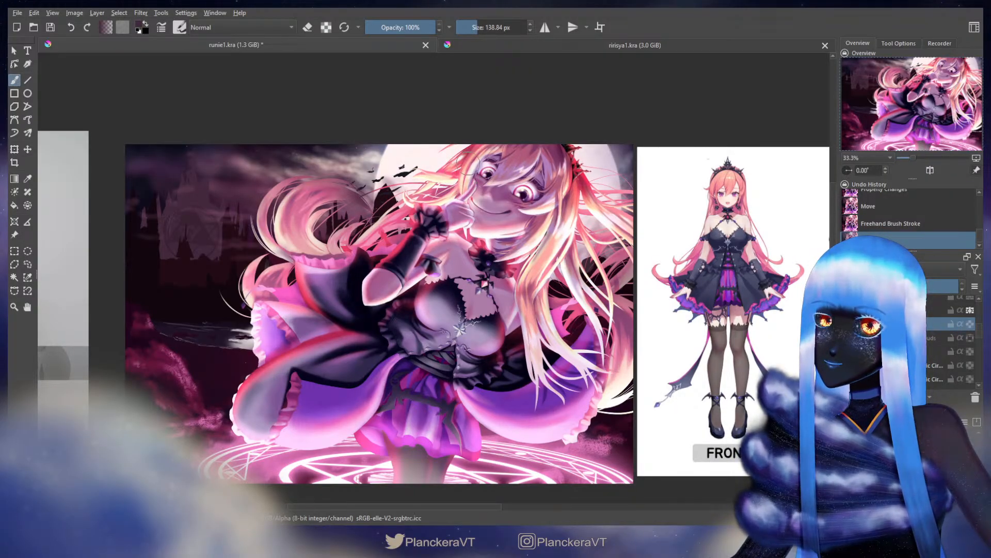
drag(458, 157, 426, 165)
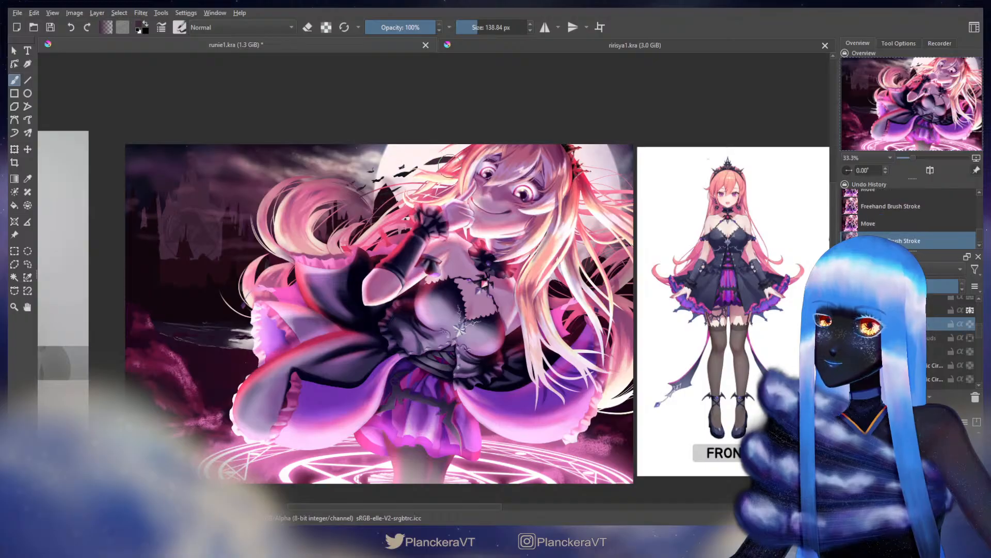
key(ctrl+z)
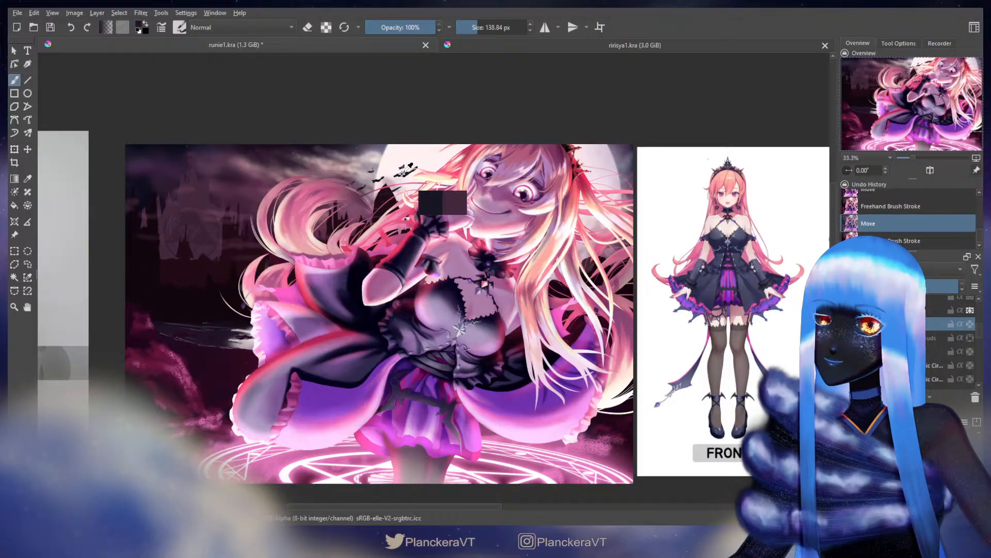
drag(448, 161, 483, 168)
mouse_move(469, 162)
mouse_down()
mouse_move(429, 160)
mouse_move(407, 175)
mouse_move(418, 180)
mouse_move(423, 161)
mouse_move(391, 177)
mouse_up()
key(ctrl+z)
key(ctrl+z)
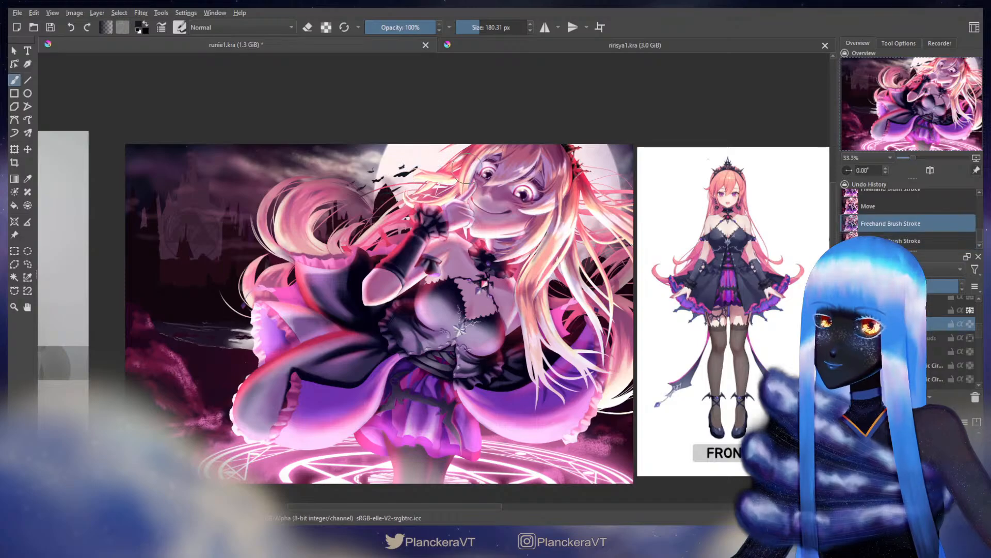
mouse_move(470, 165)
mouse_down()
mouse_move(448, 163)
mouse_move(414, 182)
mouse_up()
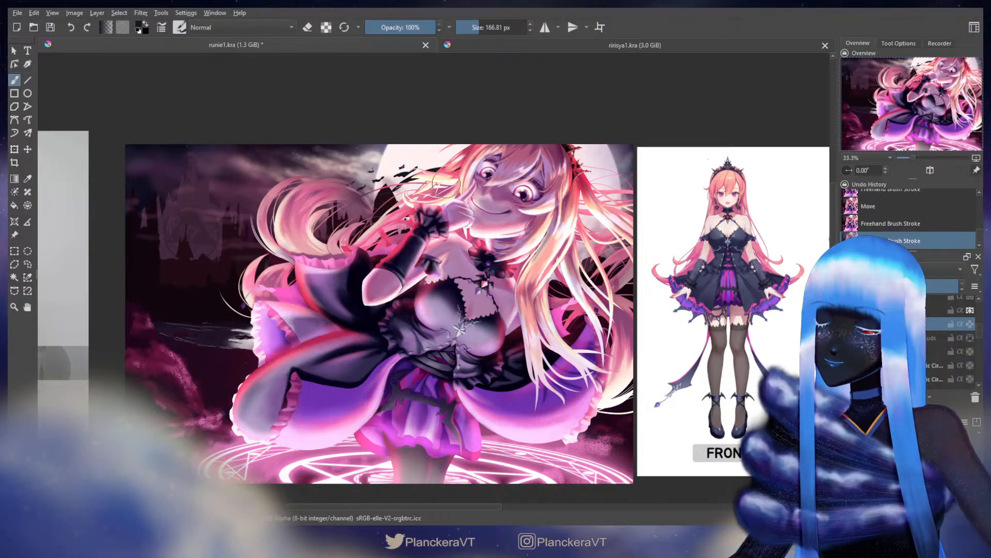
key(ctrl+z)
mouse_move(457, 158)
mouse_down()
mouse_move(380, 212)
mouse_move(409, 173)
mouse_move(461, 188)
mouse_move(413, 177)
mouse_up()
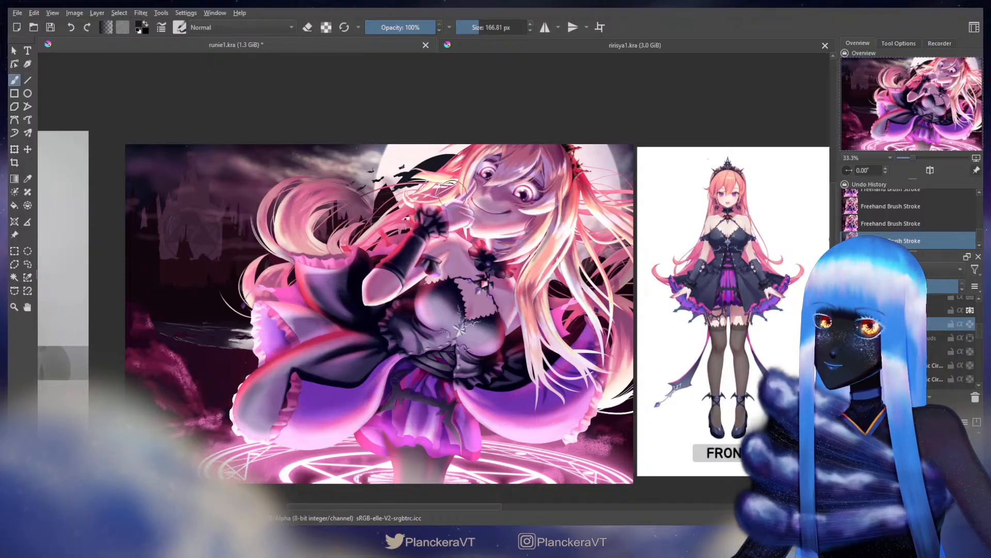
key(ctrl+z)
key(ctrl+z)
key(ctrl+z)
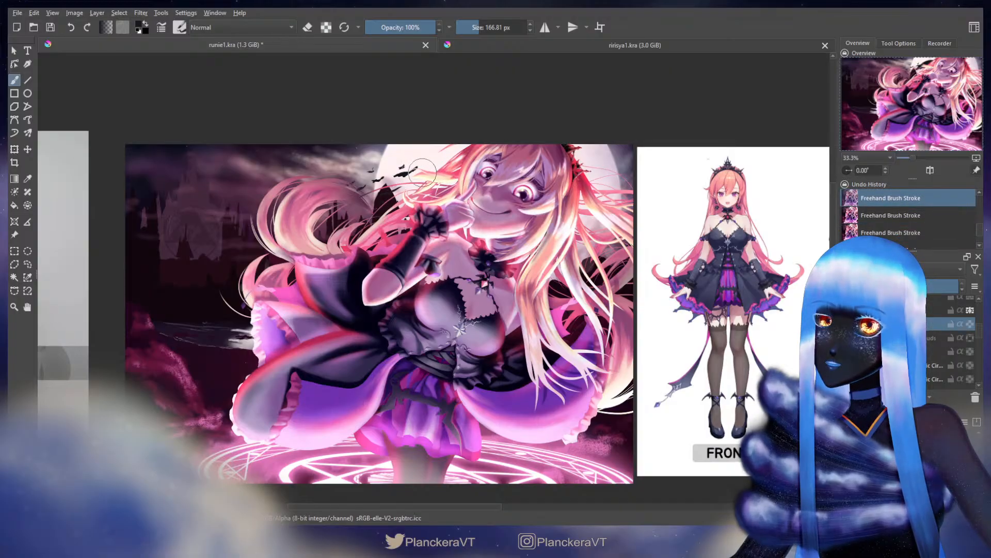
drag(426, 167, 427, 177)
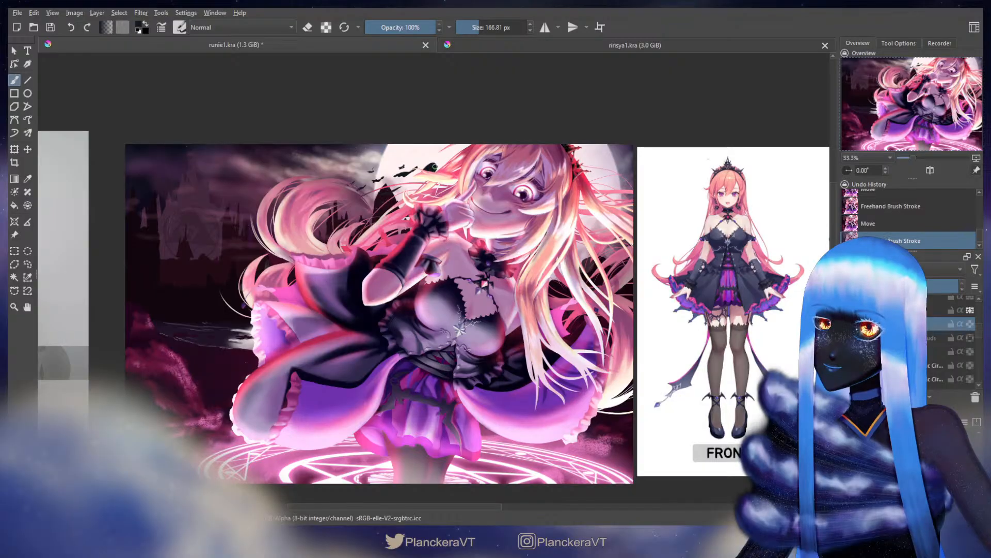
mouse_move(438, 167)
mouse_down()
mouse_move(428, 175)
mouse_move(390, 166)
mouse_move(412, 171)
mouse_up()
key(ctrl+z)
key(ctrl+z)
Paint a large black bat against the moon, check the bat design on the reference sheet, and undo the last stroke
drag(398, 167, 412, 173)
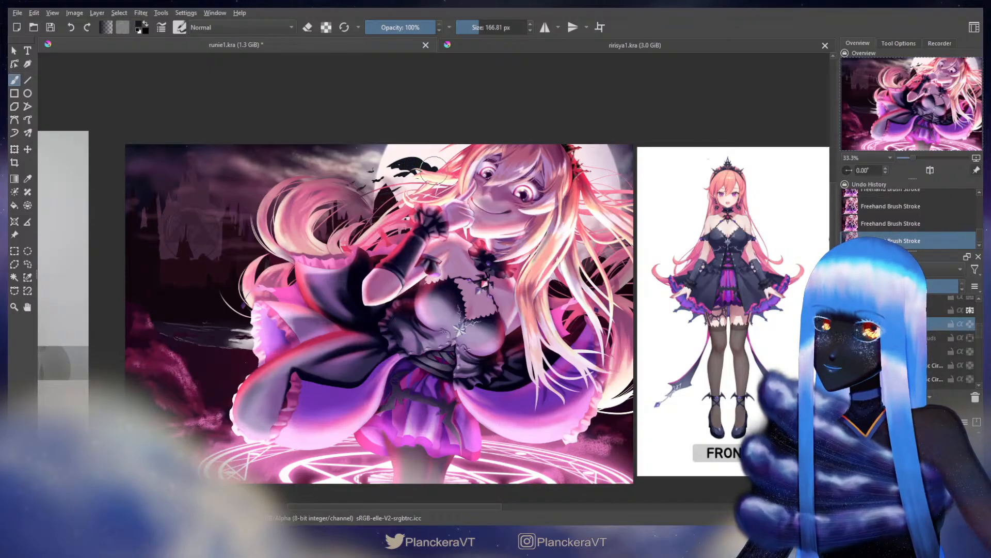
drag(755, 215, 347, 275)
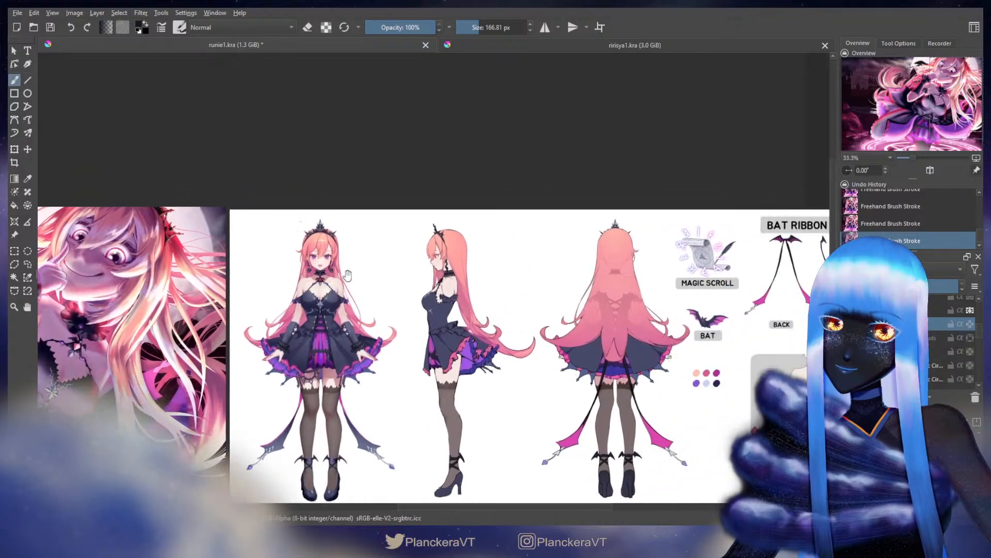
mouse_move(283, 263)
mouse_down()
mouse_move(473, 268)
mouse_move(636, 253)
mouse_up()
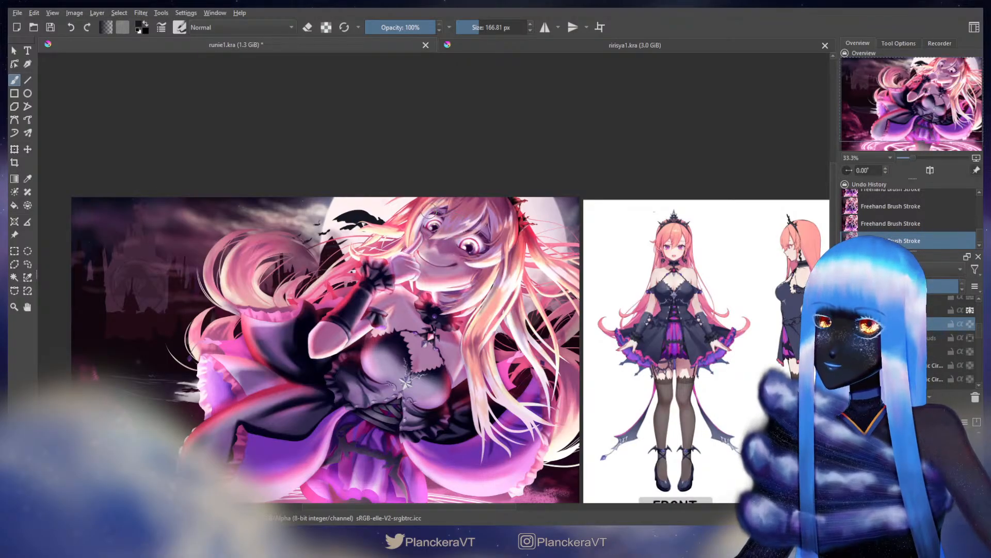
key(ctrl+z)
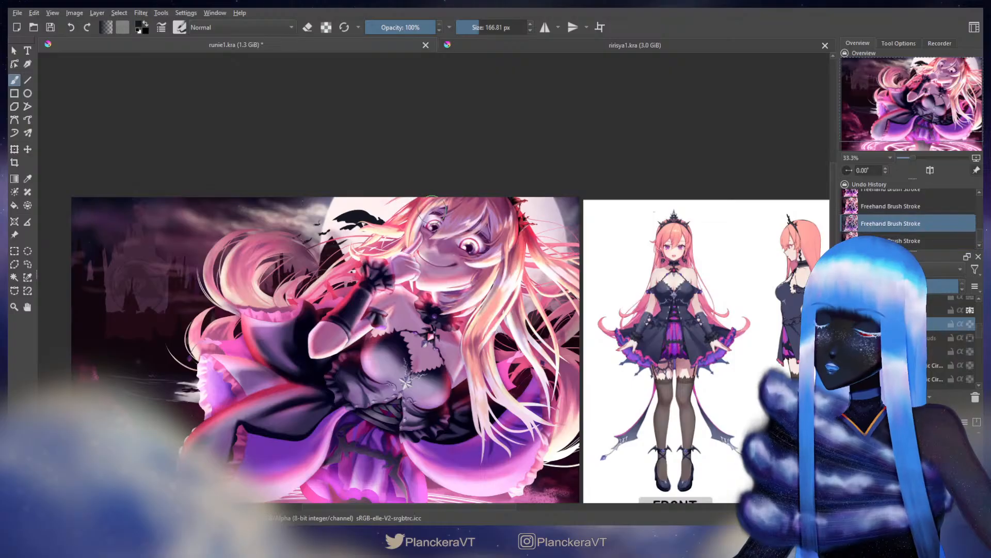
Try additional brush strokes around the new large bat beside the character's hair, and undo them
drag(430, 238, 520, 184)
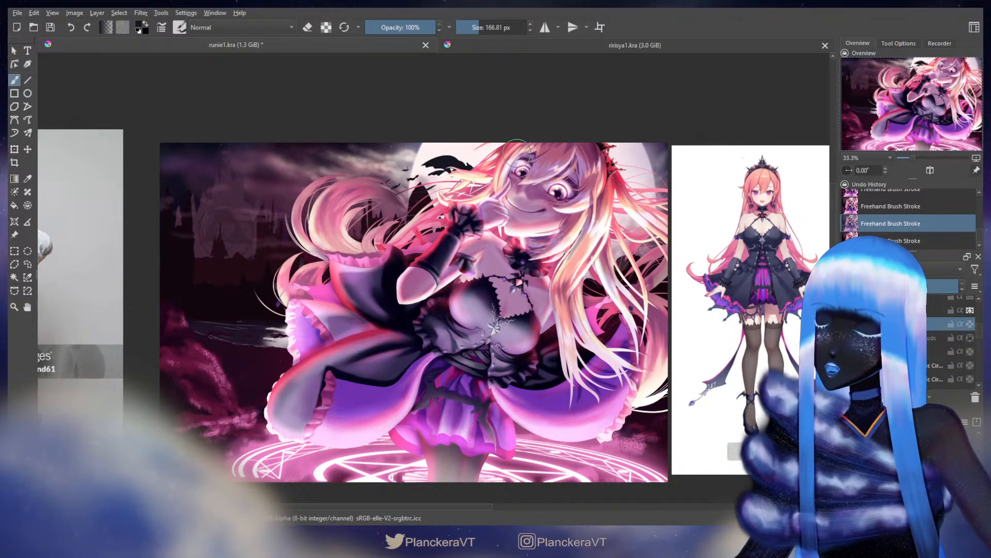
drag(468, 202, 466, 206)
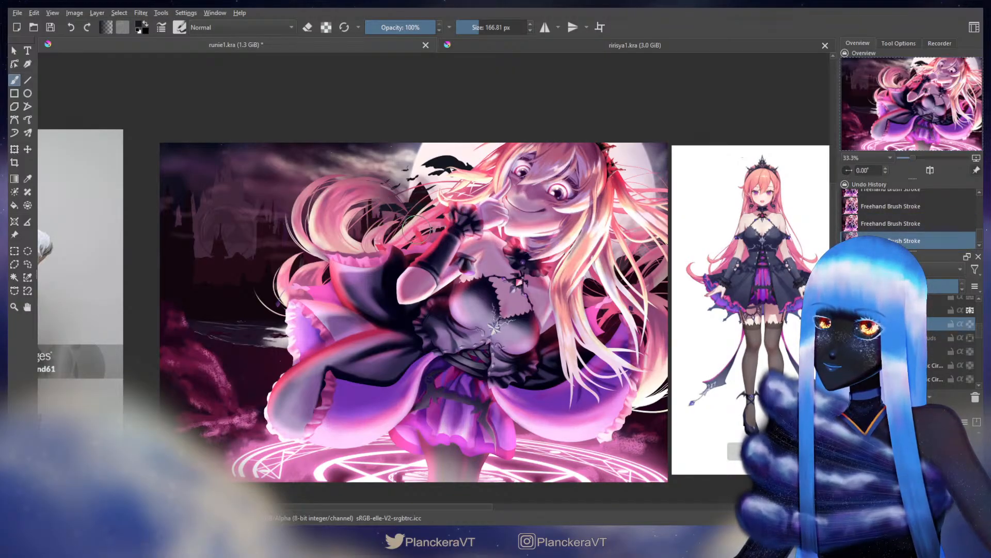
key(ctrl+z)
key(ctrl+z)
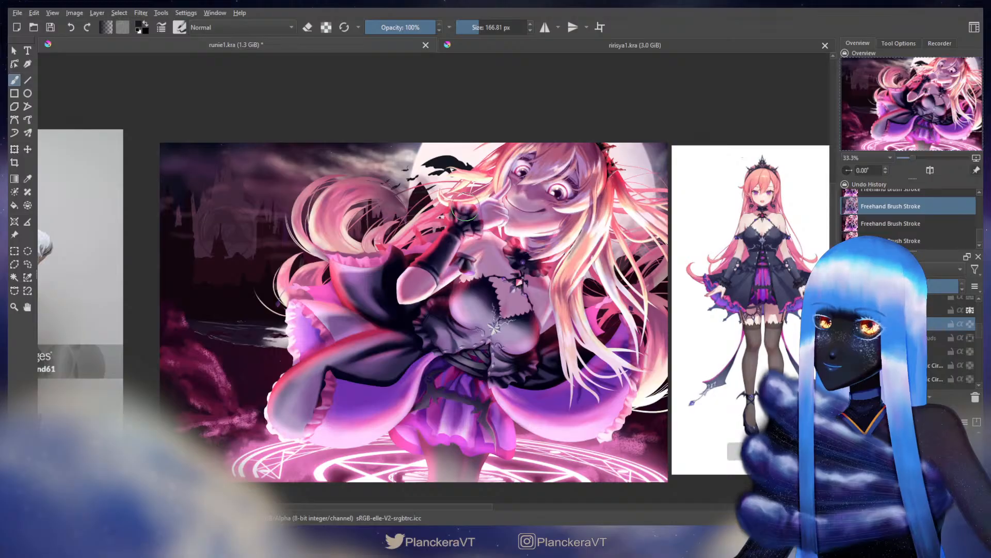
drag(460, 214, 429, 205)
key(ctrl+z)
Show the hidden foreground bats layer and erase its dark shape overlapping the moon above the new bat
drag(511, 227, 488, 287)
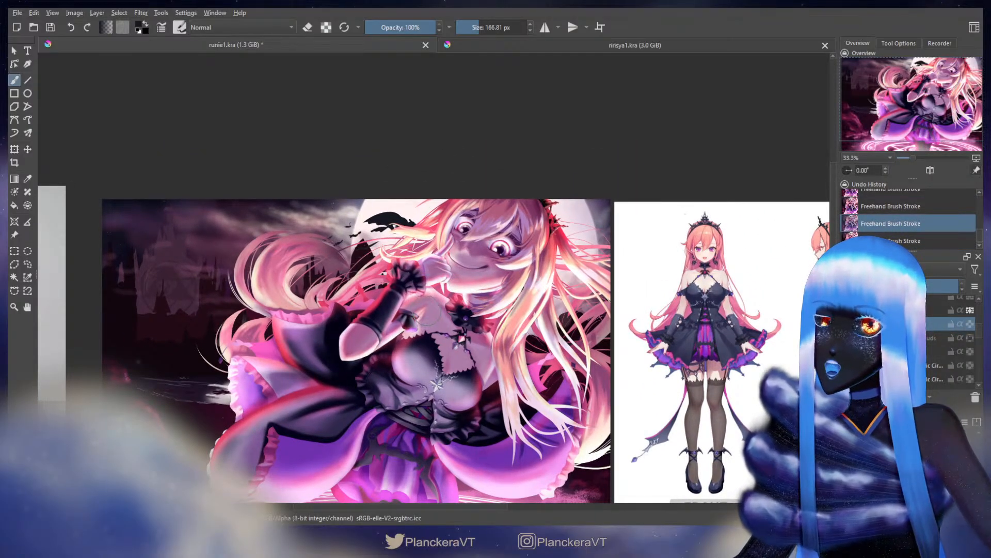
scroll(974, 342, up, 1)
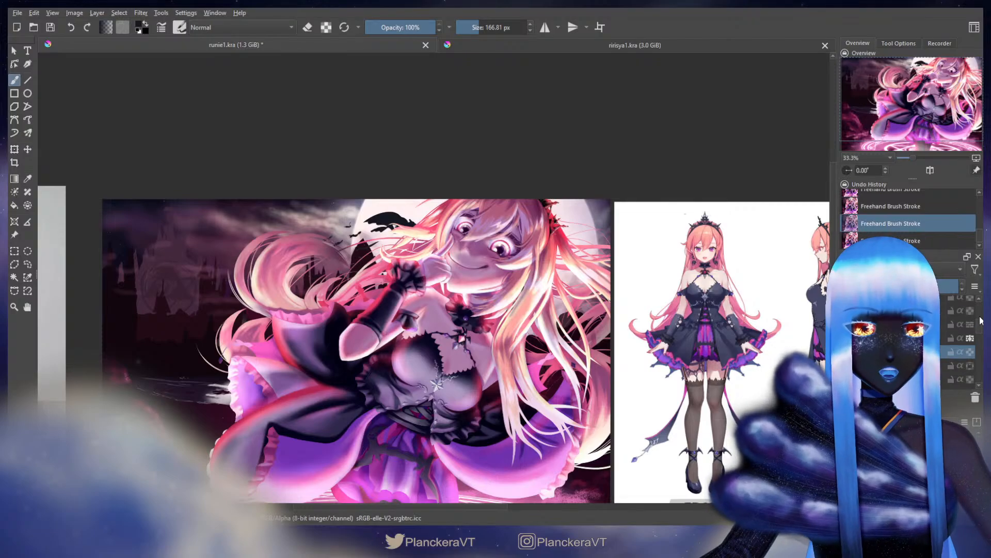
click(847, 343)
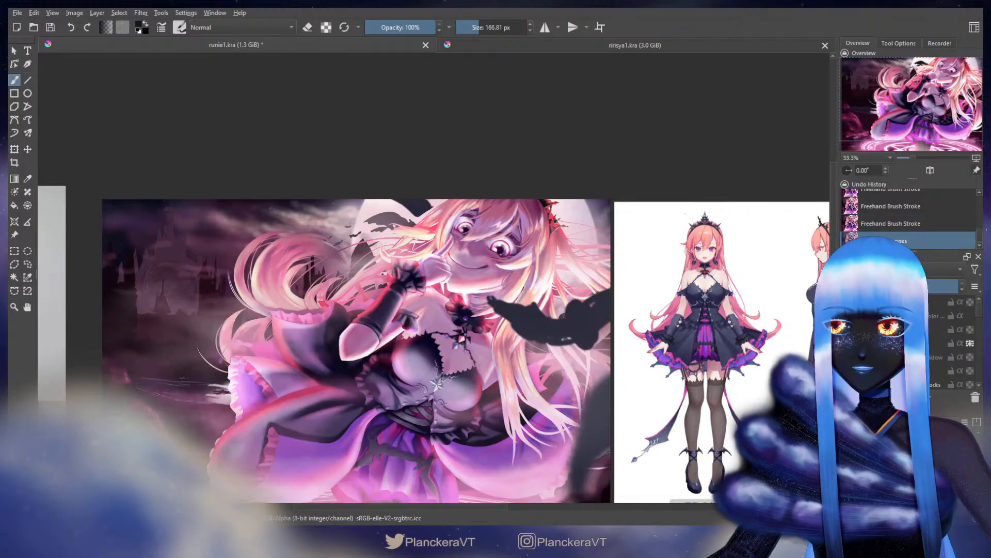
drag(603, 366, 675, 339)
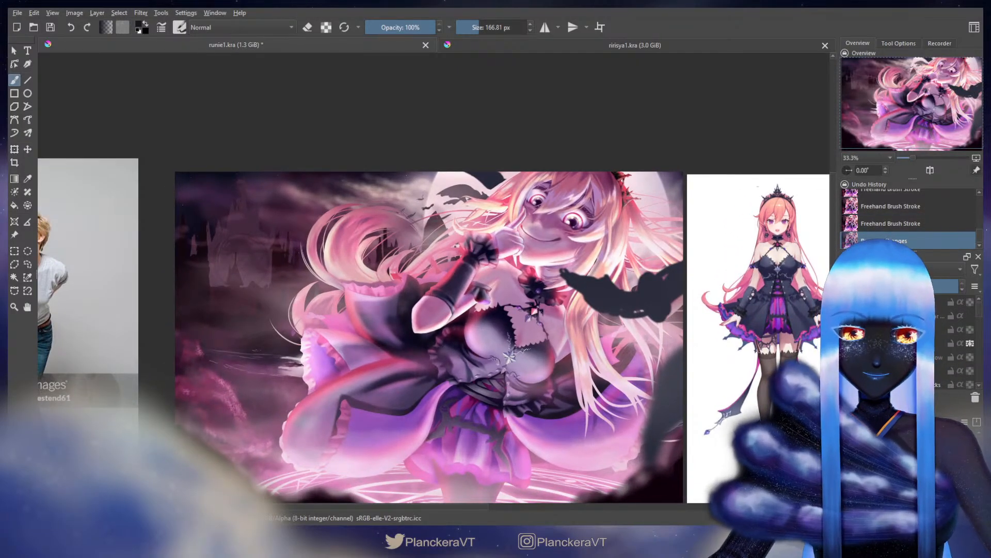
key(e)
drag(456, 170, 508, 166)
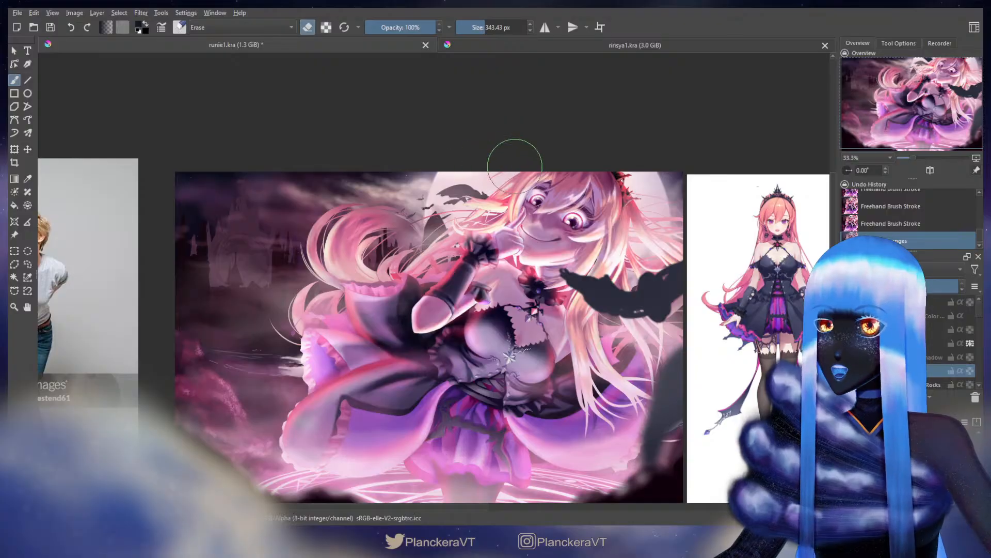
key(e)
Select the large foreground bat over the character's hair with a freehand selection, then rotate it clockwise and reposition it
mouse_move(638, 275)
mouse_down()
mouse_move(576, 269)
mouse_move(539, 288)
mouse_up()
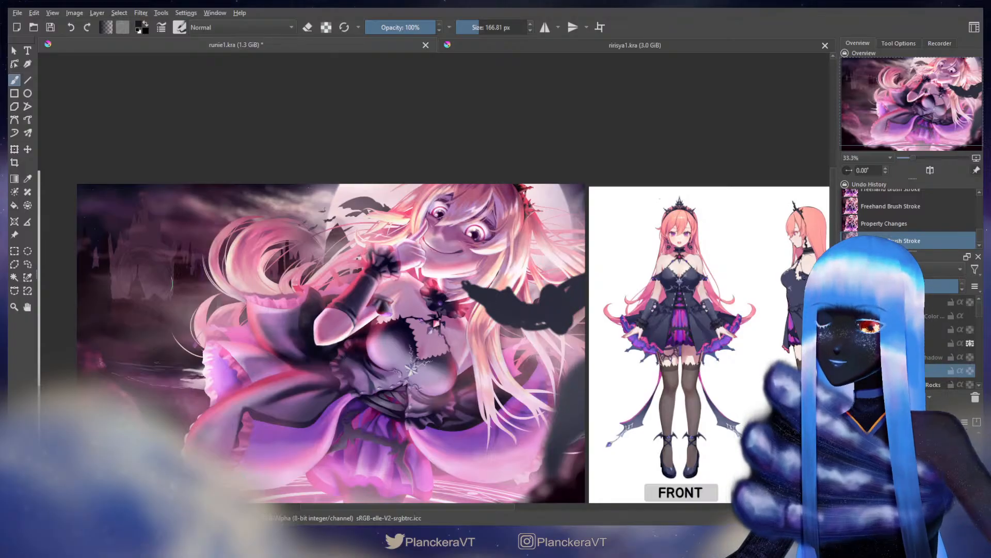
key(ctrl+shift+l)
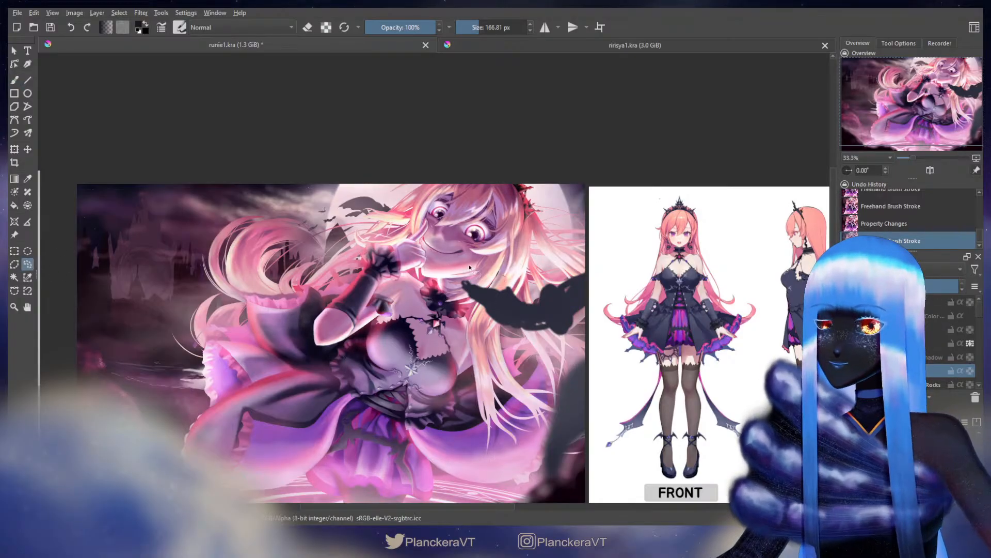
mouse_move(542, 341)
mouse_down()
mouse_move(643, 261)
mouse_move(574, 240)
mouse_move(531, 258)
mouse_move(485, 259)
mouse_move(433, 304)
mouse_up()
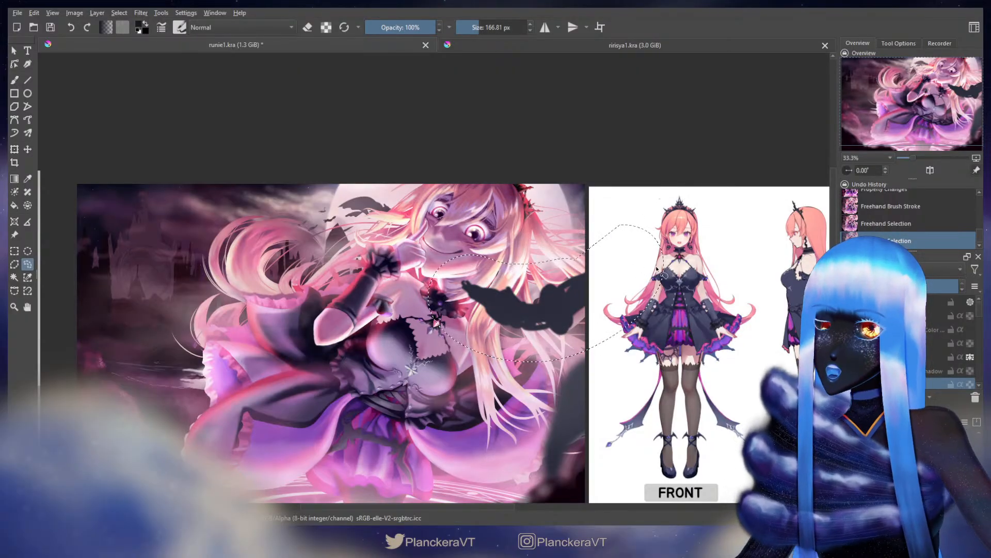
key(ctrl+t)
drag(428, 361, 547, 302)
drag(704, 261, 737, 296)
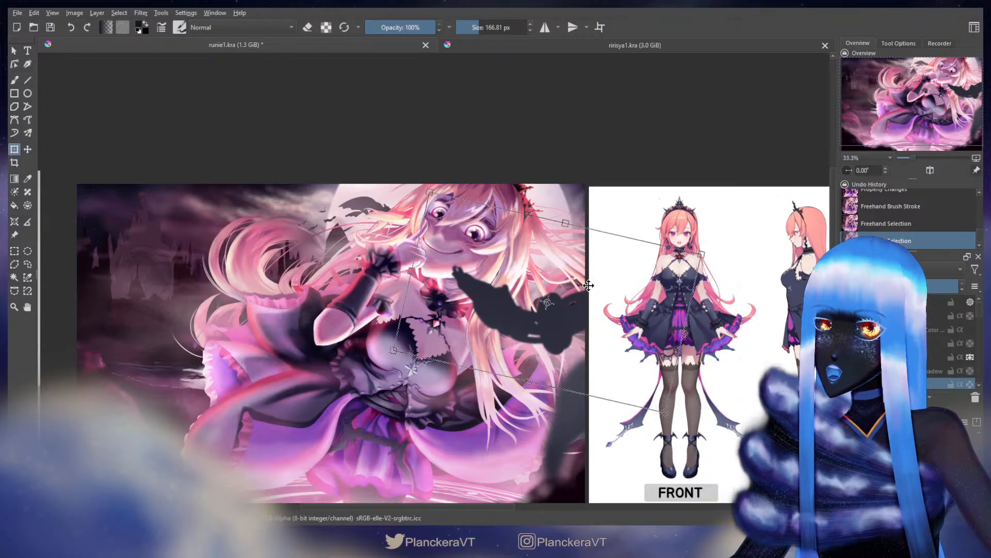
drag(584, 283, 576, 283)
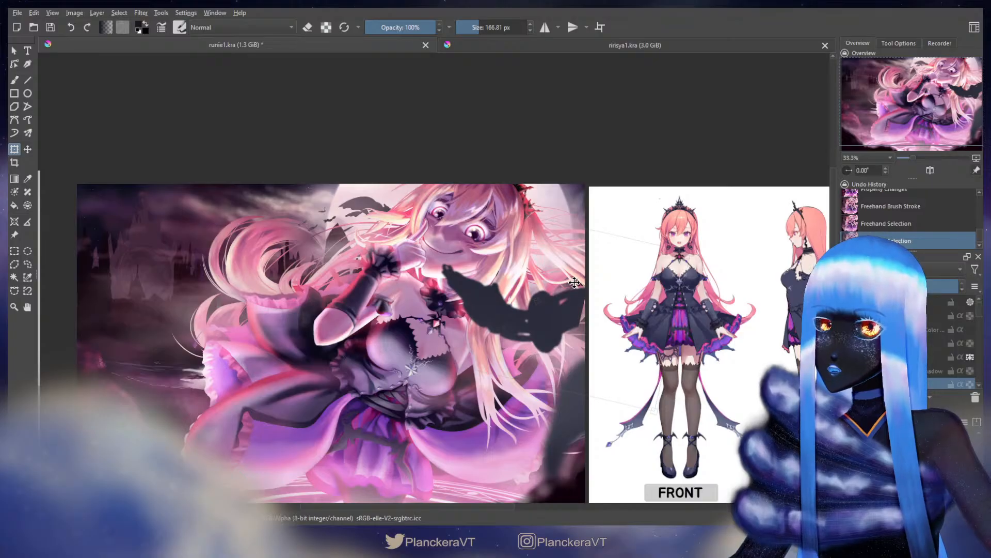
Fine-tune the foreground bat's rotation and position, apply the transform, clear the selection and return to the brush
click(728, 283)
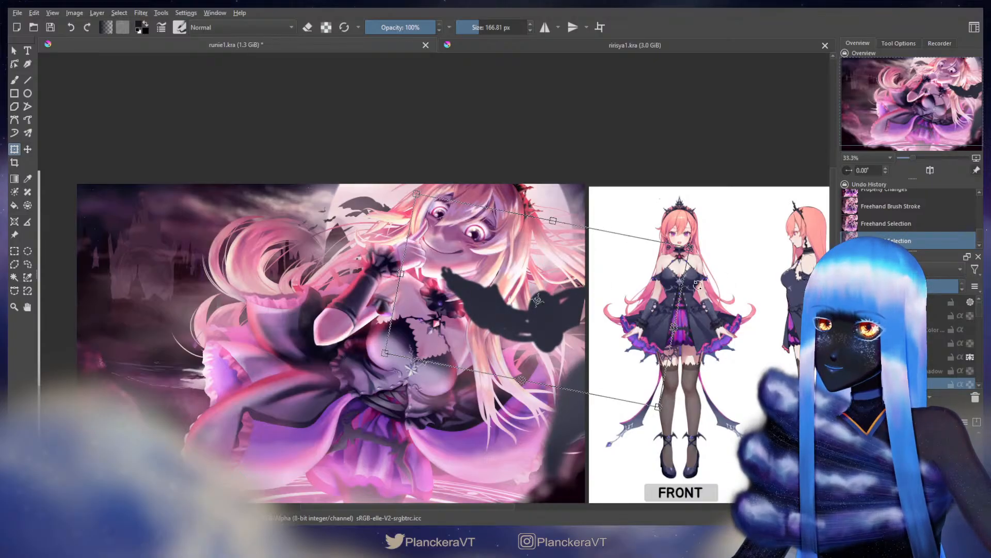
drag(697, 283, 720, 317)
drag(585, 319, 588, 320)
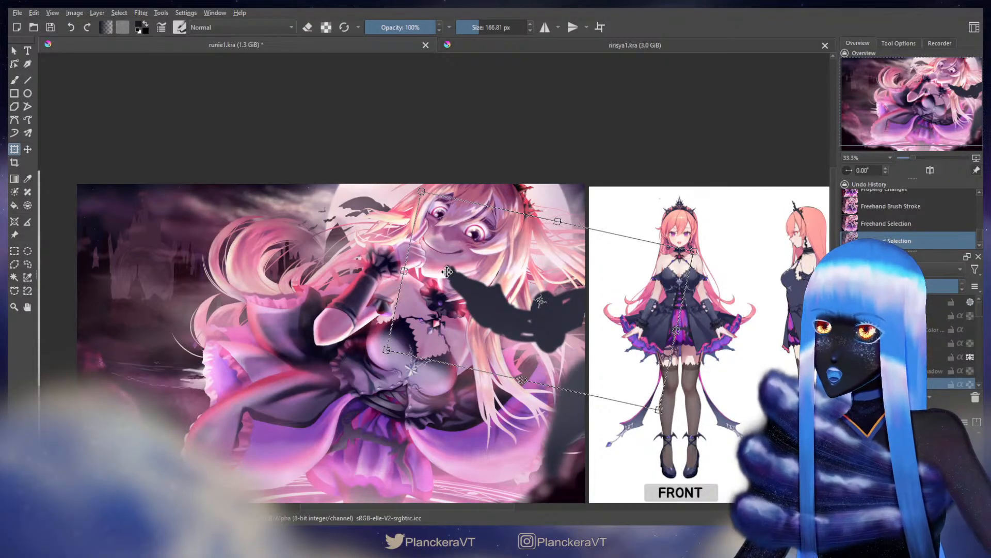
key(Return)
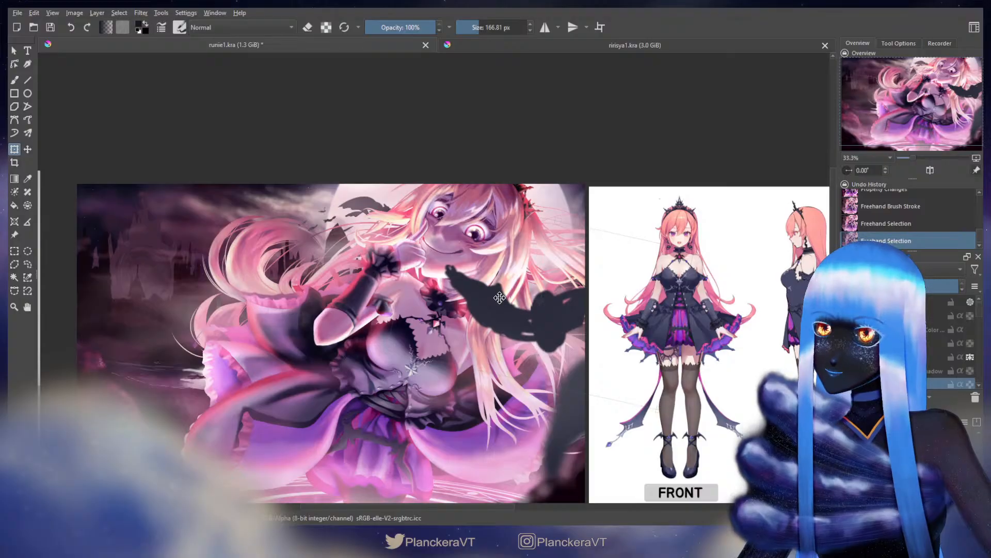
click(500, 297)
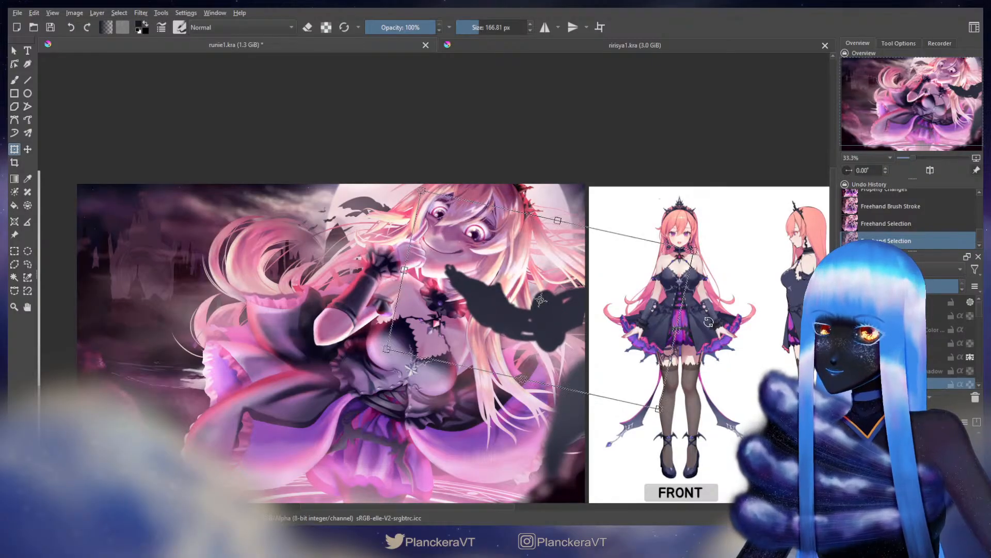
key(Return)
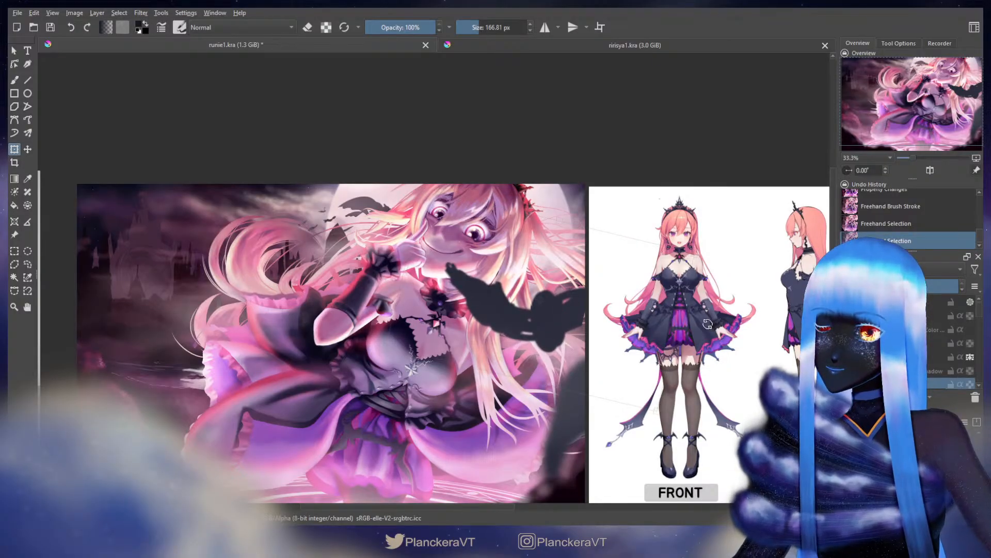
key(b)
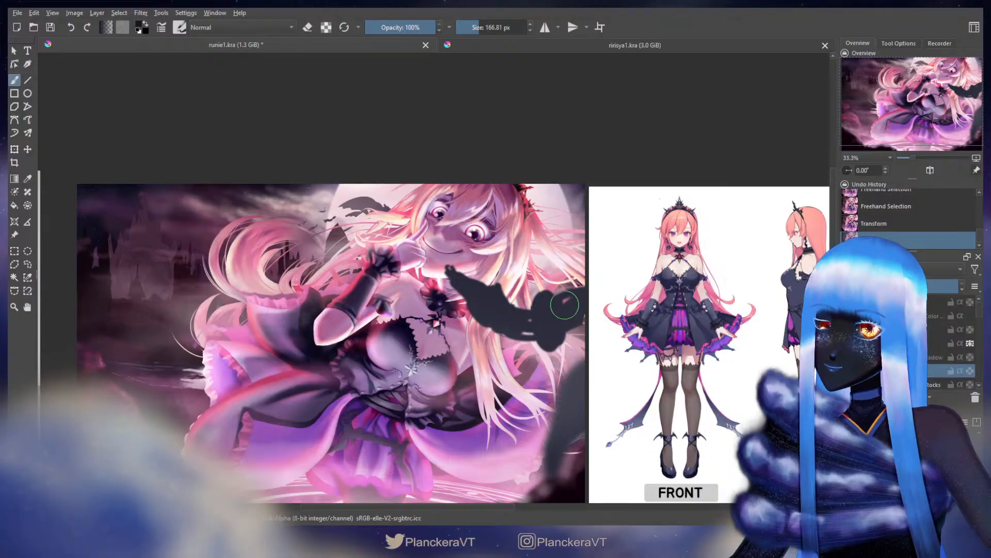
Try a brush stroke on the foreground bat's body, switch to the eraser, and undo the stroke
drag(565, 305, 556, 315)
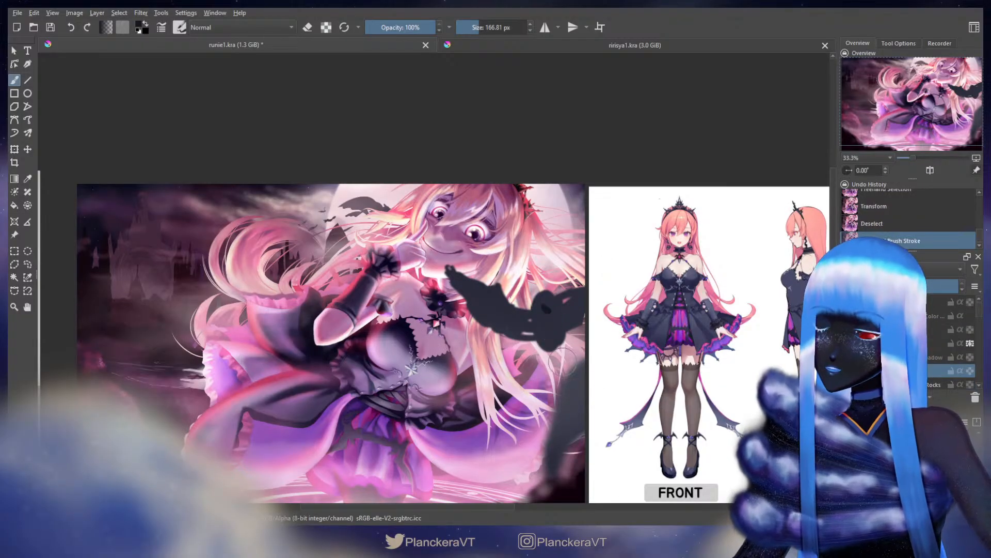
key(e)
key(ctrl+z)
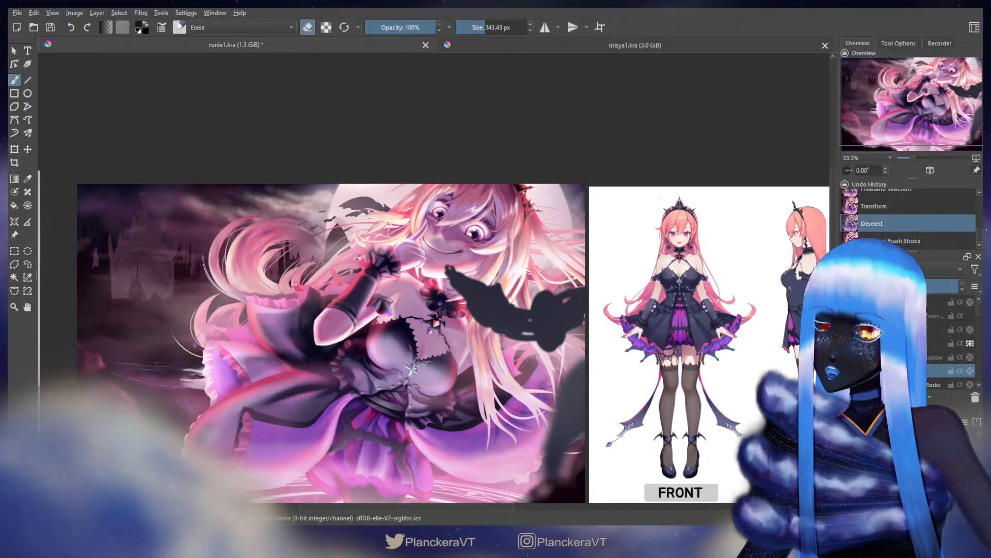
Darken both foreground bat shapes with one very large near-black brush stroke at a size of about 1022 px
key(e)
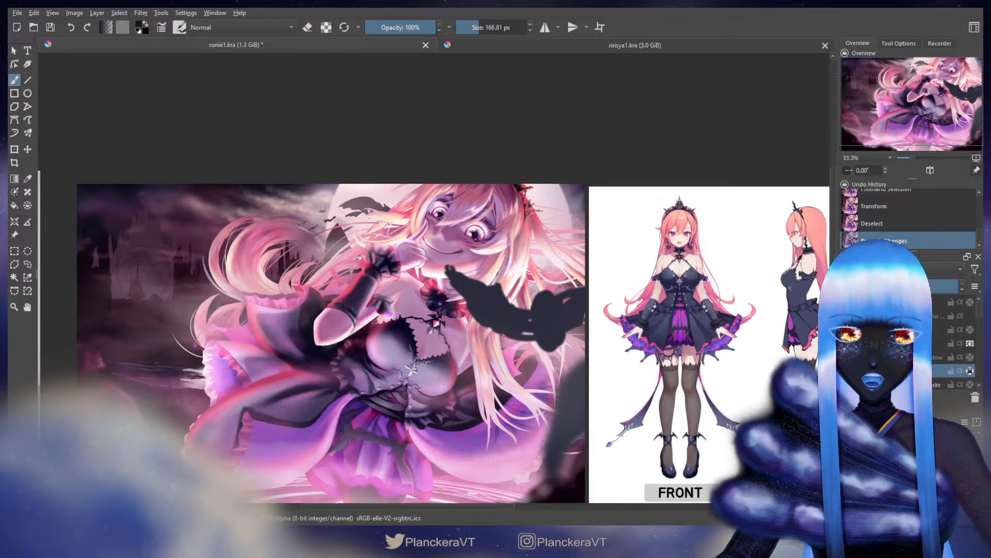
click(498, 27)
mouse_move(480, 292)
mouse_down()
mouse_move(566, 329)
mouse_move(607, 386)
mouse_up()
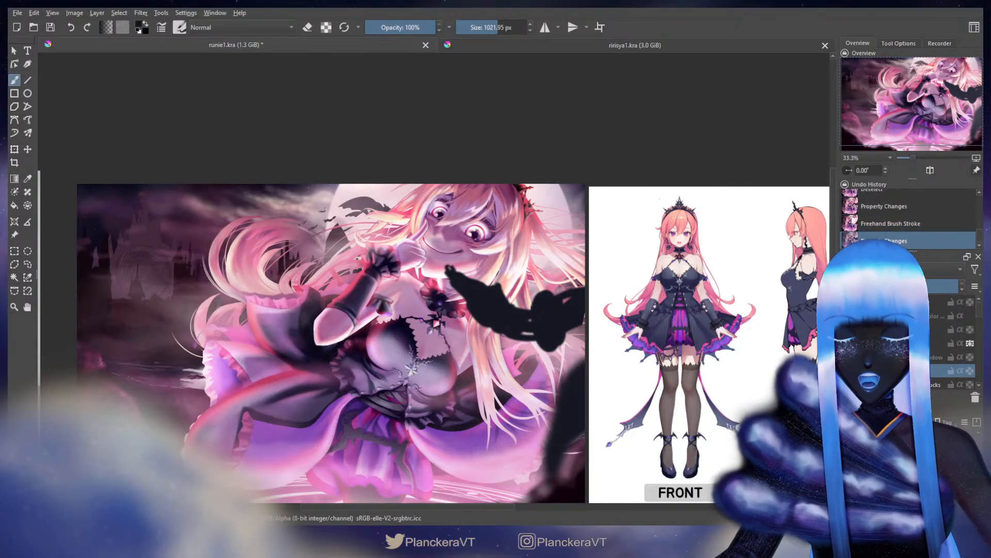
key(e)
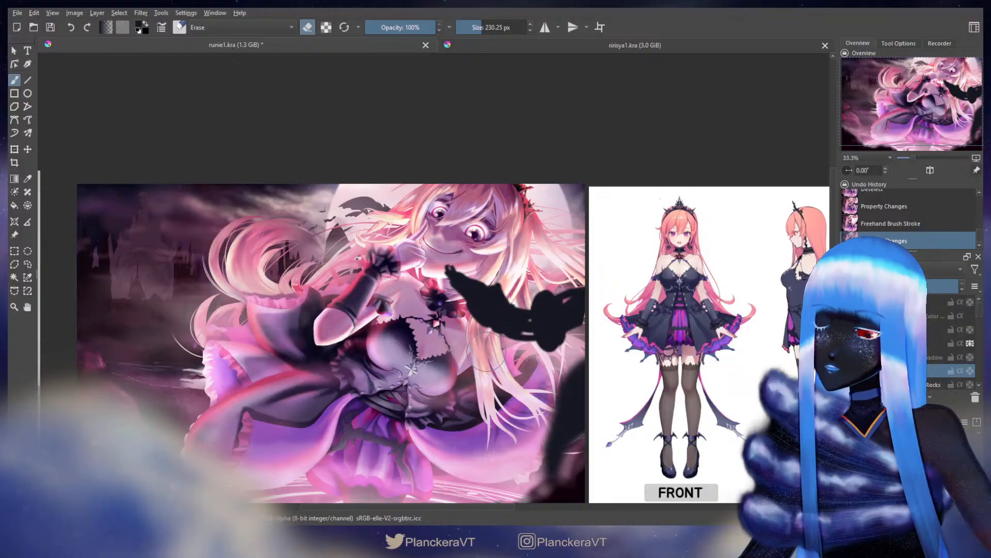
key(e)
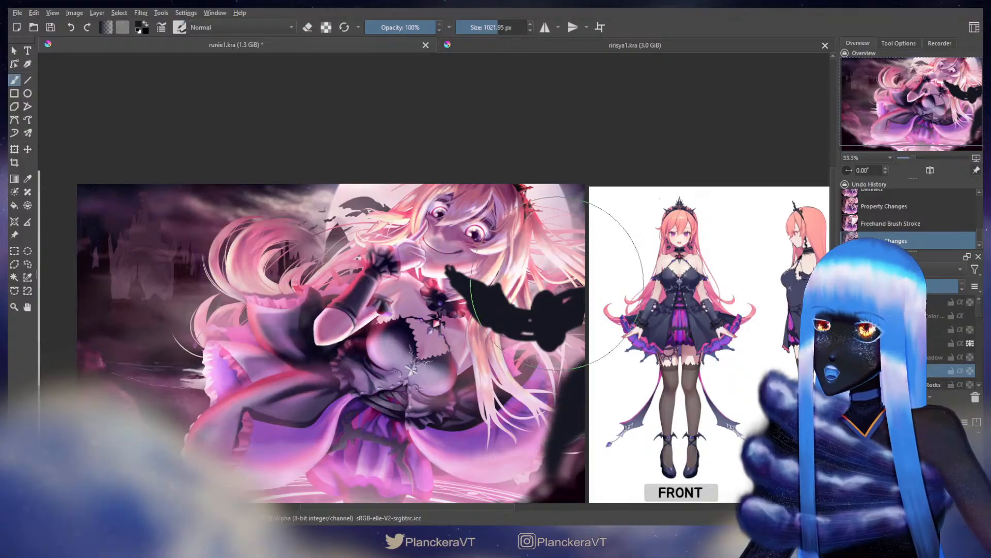
Try trimming the large foreground bat's rounded body with the eraser at a size of about 182 px
mouse_move(557, 281)
shift+mouse_down()
mouse_move(540, 307)
mouse_move(547, 325)
shift+mouse_up()
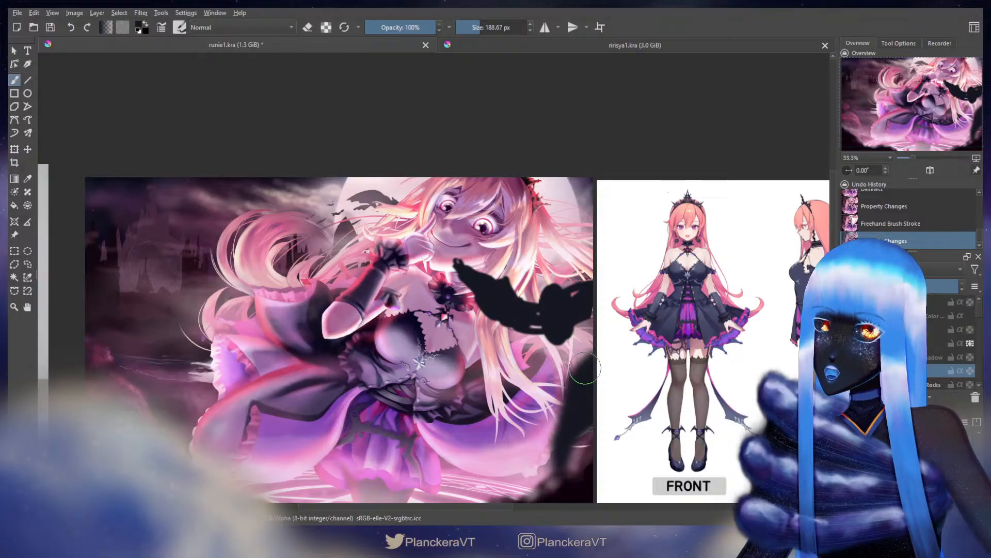
key(e)
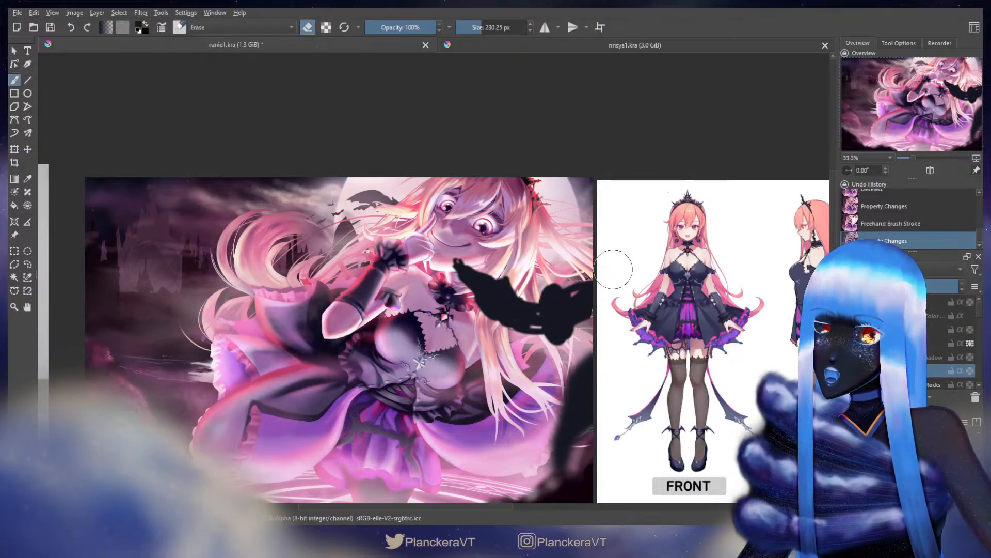
mouse_move(613, 269)
mouse_down()
mouse_move(415, 293)
mouse_move(308, 348)
mouse_move(658, 238)
mouse_move(664, 260)
mouse_up()
mouse_move(527, 268)
shift+mouse_down()
mouse_move(502, 268)
mouse_move(562, 300)
shift+mouse_up()
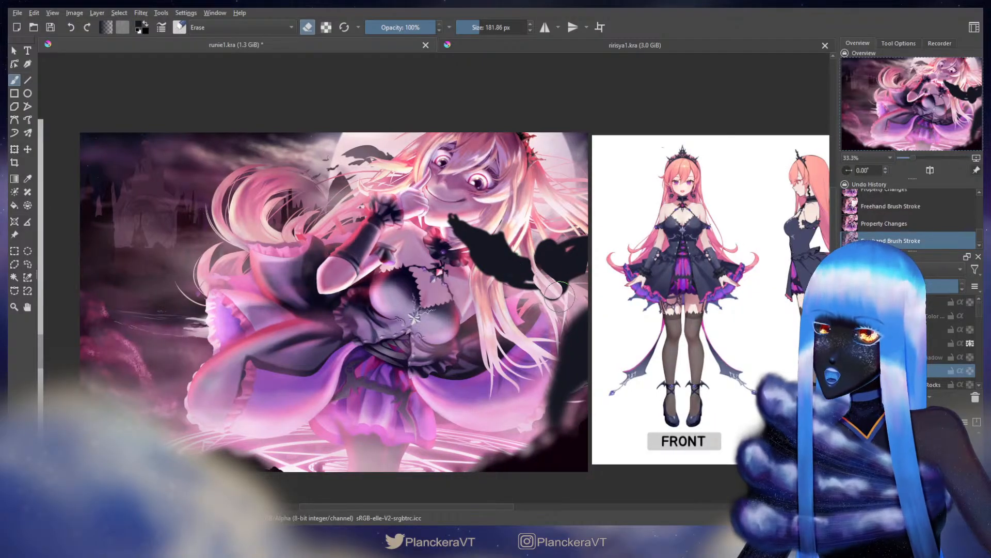
key(ctrl+z)
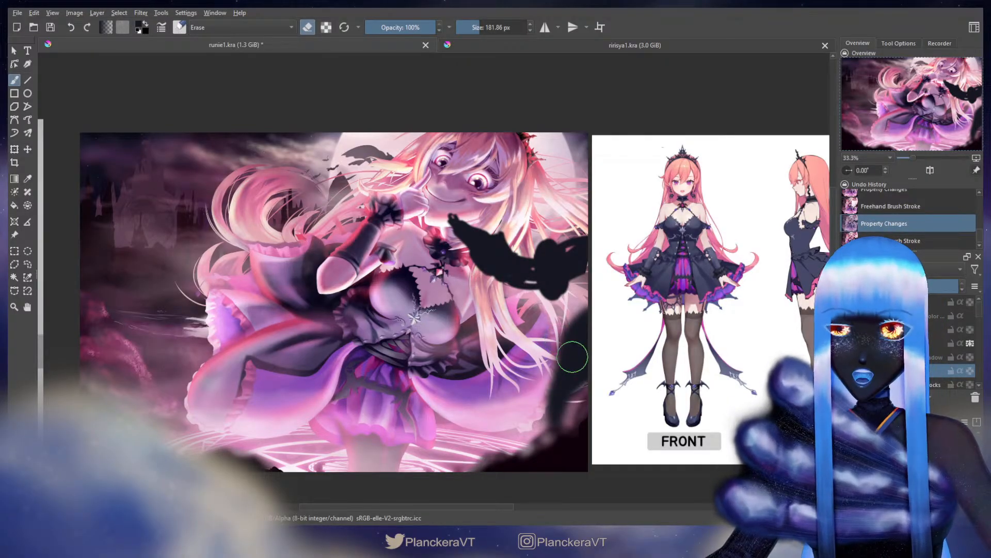
Try painting a long curved stroke beneath the foreground bat's body
key(e)
mouse_move(460, 302)
mouse_down()
mouse_move(516, 309)
mouse_move(574, 285)
mouse_up()
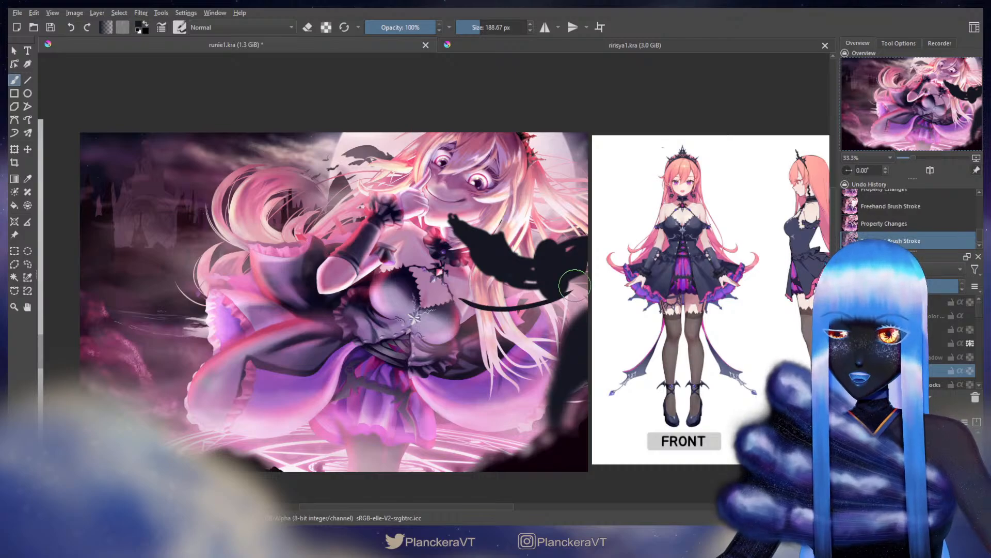
key(ctrl+z)
key(ctrl+z)
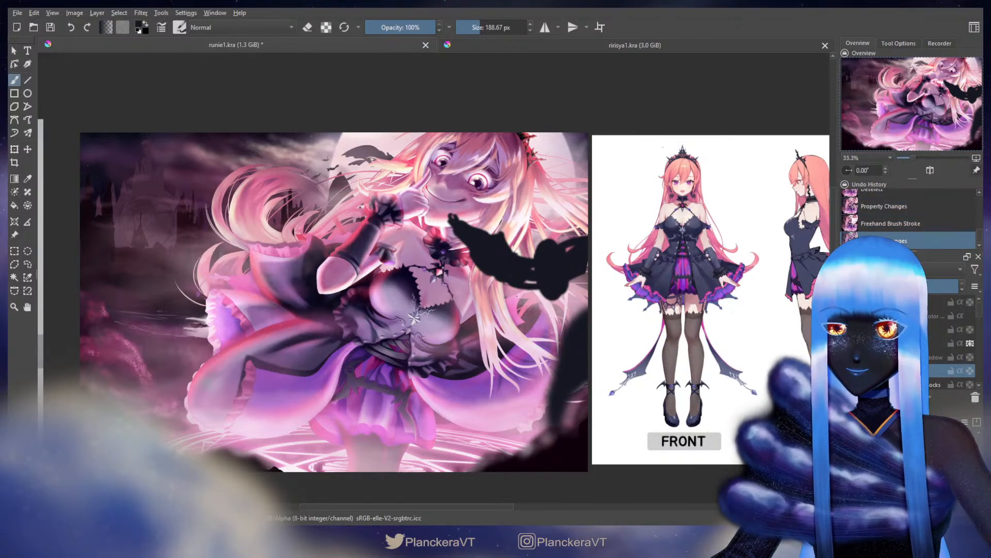
key(ctrl+shift+z)
key(ctrl+z)
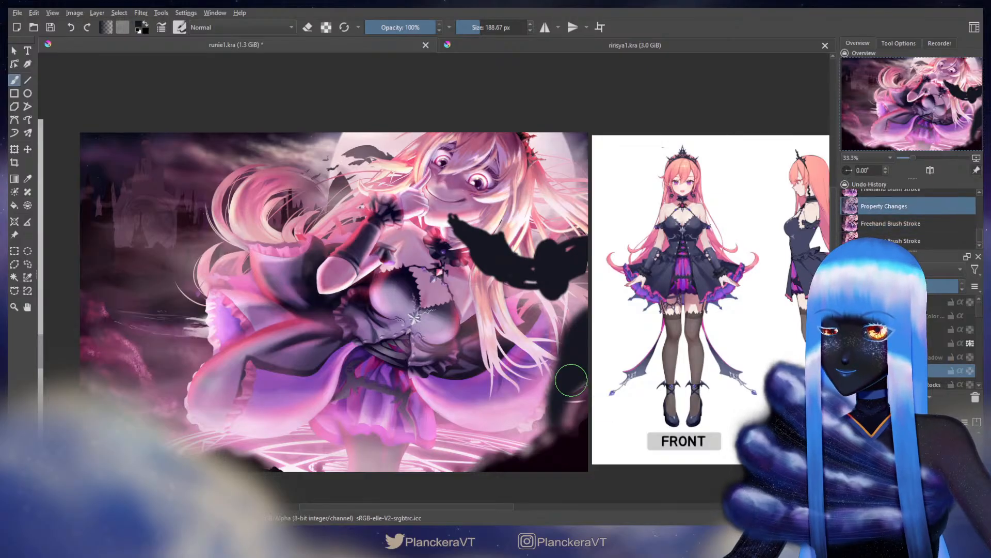
Erase the bulge under the foreground bat's body and reshape the body's upper contour
key(e)
drag(548, 299, 582, 305)
key(slash)
key(slash)
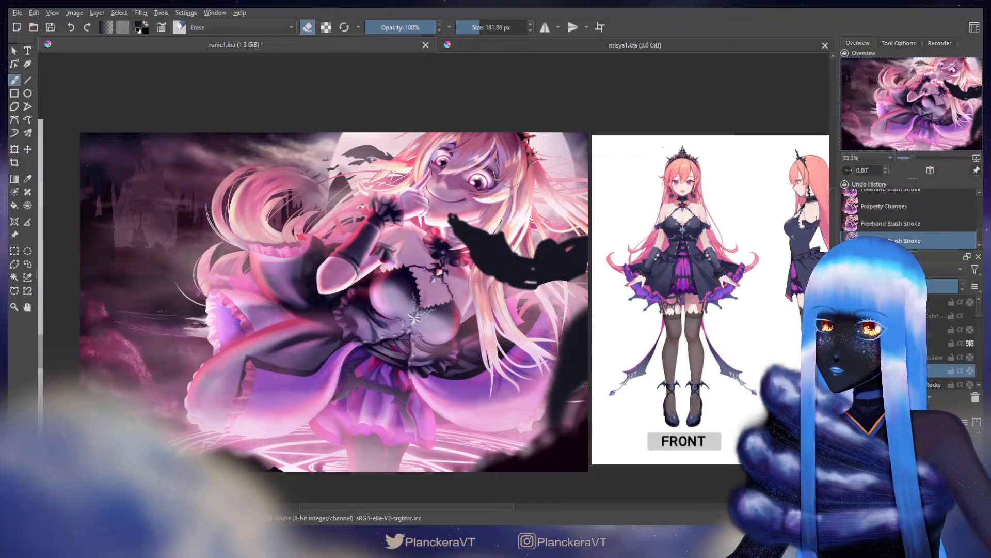
drag(550, 239, 533, 252)
key(slash)
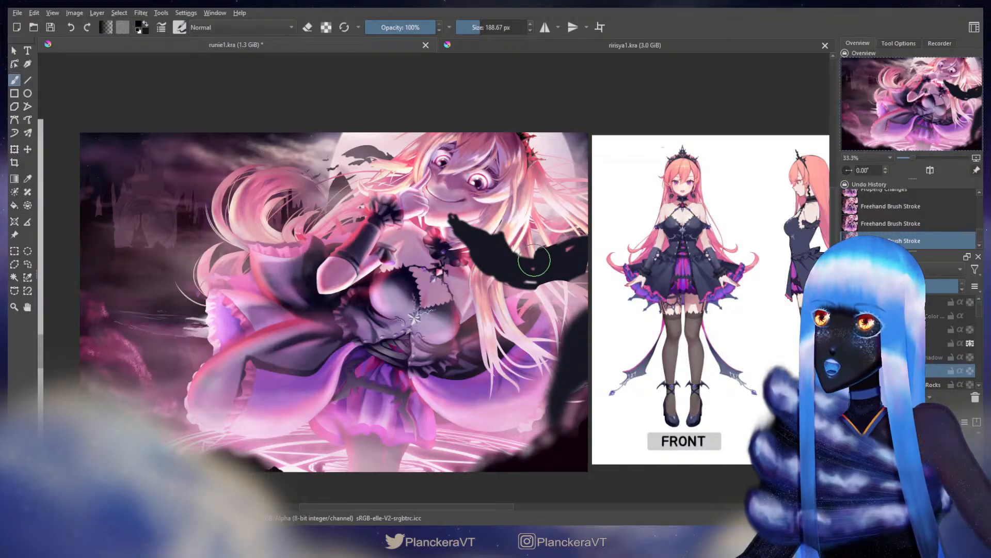
Sketch the outline and inner details of the foreground bat's body in pure black at the canvas edge
drag(534, 267, 541, 268)
key(ctrl+z)
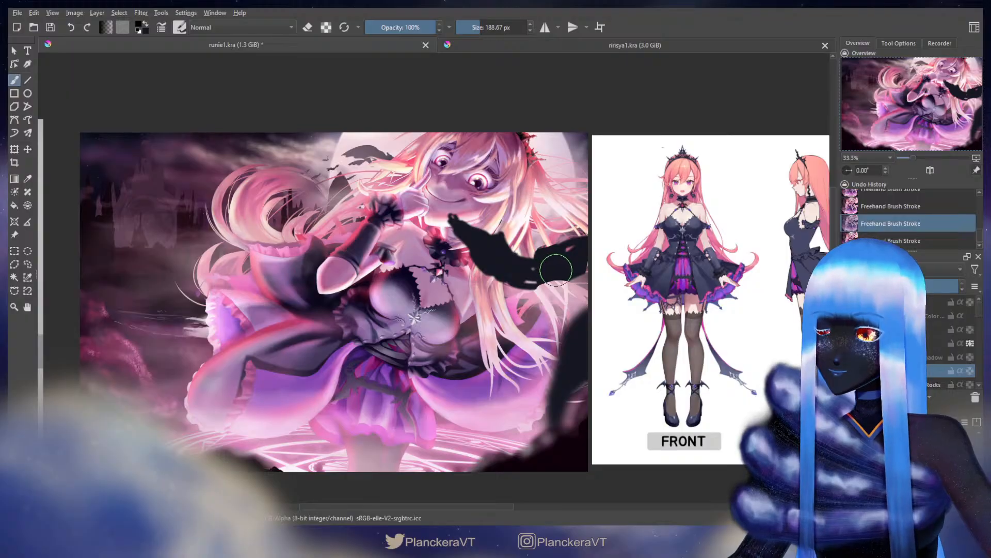
drag(543, 258, 540, 254)
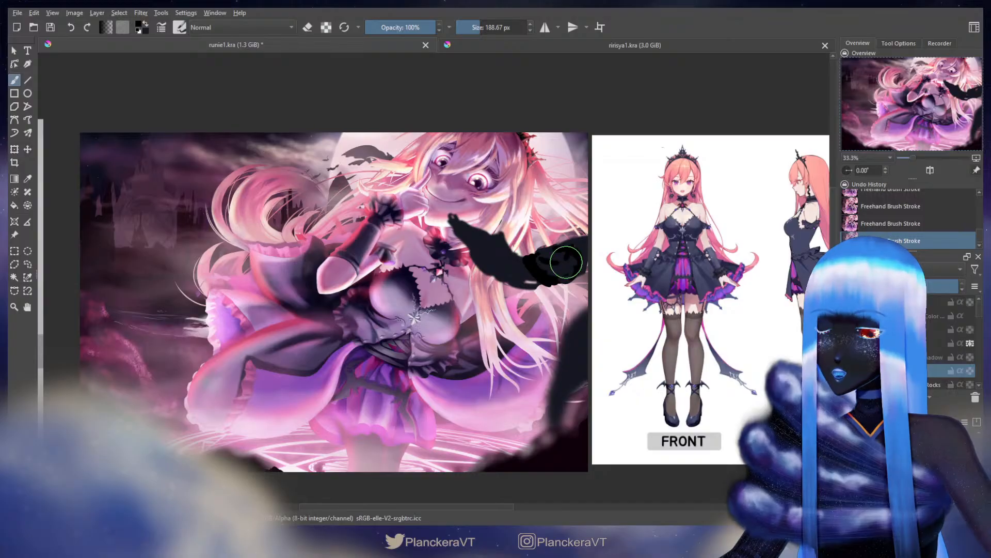
drag(600, 263, 370, 318)
mouse_move(617, 308)
mouse_down()
mouse_move(432, 343)
mouse_move(635, 223)
mouse_up()
mouse_move(358, 247)
mouse_down()
mouse_move(530, 261)
mouse_move(562, 289)
mouse_up()
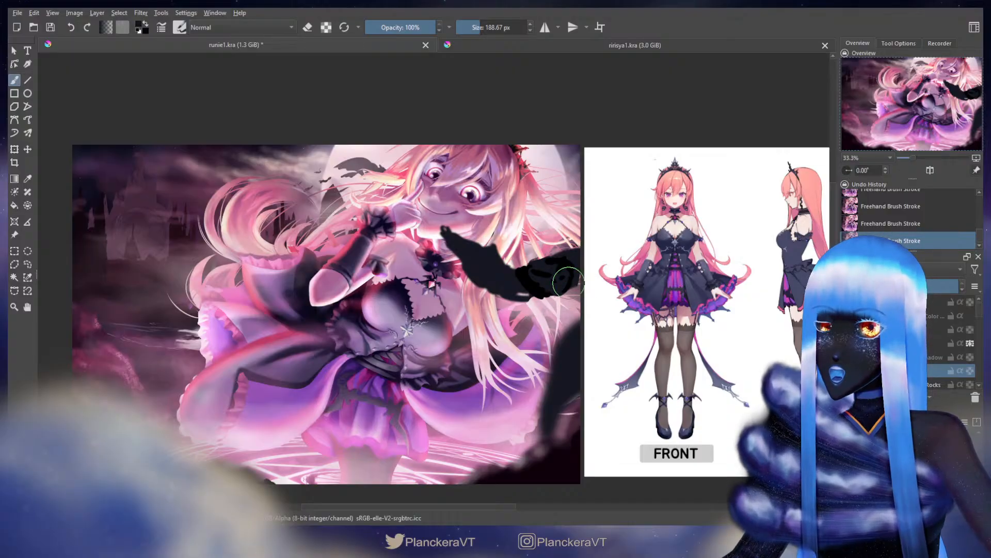
drag(530, 265, 546, 266)
Examine the bat design on the character reference sheet for its body and wing shapes
mouse_move(752, 253)
mouse_down()
mouse_move(375, 301)
mouse_move(321, 269)
mouse_up()
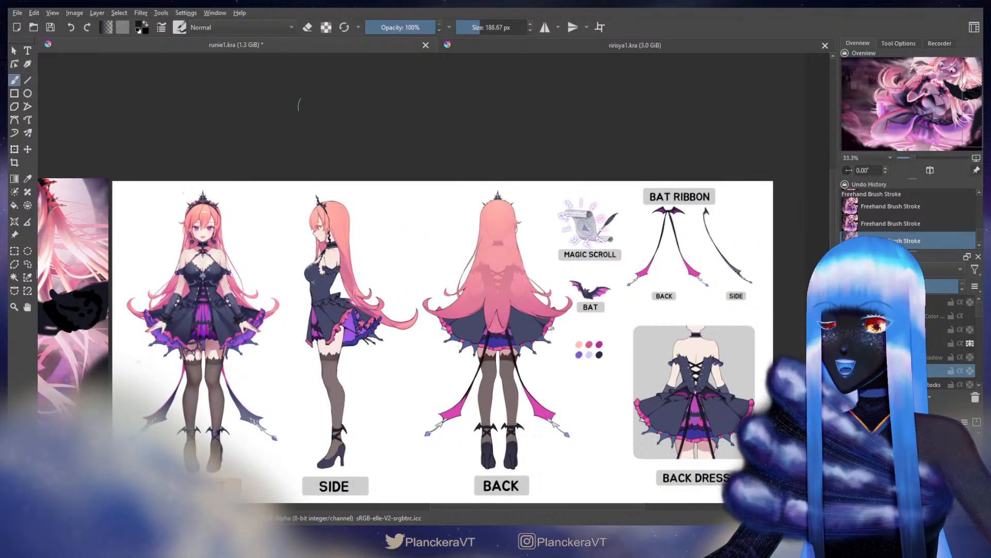
scroll(626, 354, up, 4)
scroll(560, 303, up, 2)
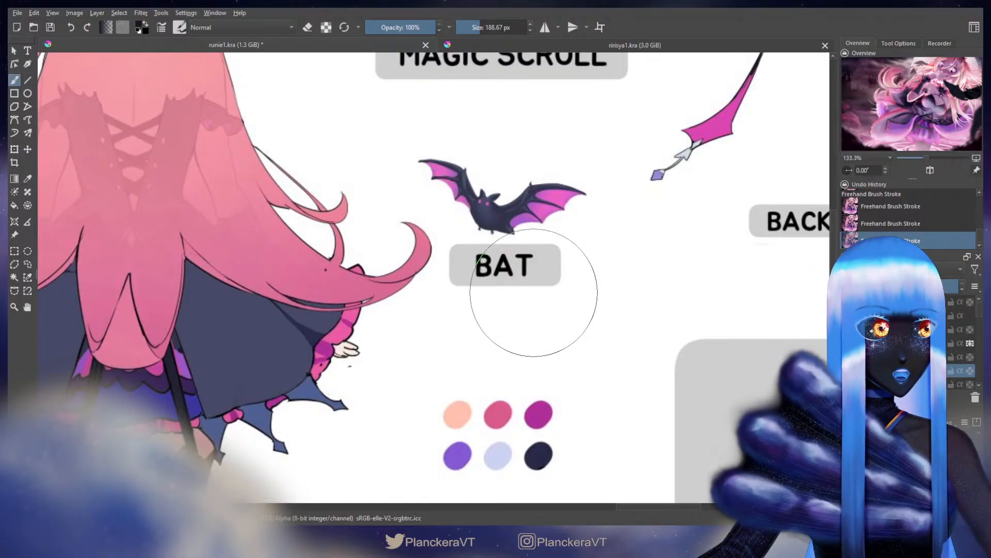
scroll(533, 293, down, 4)
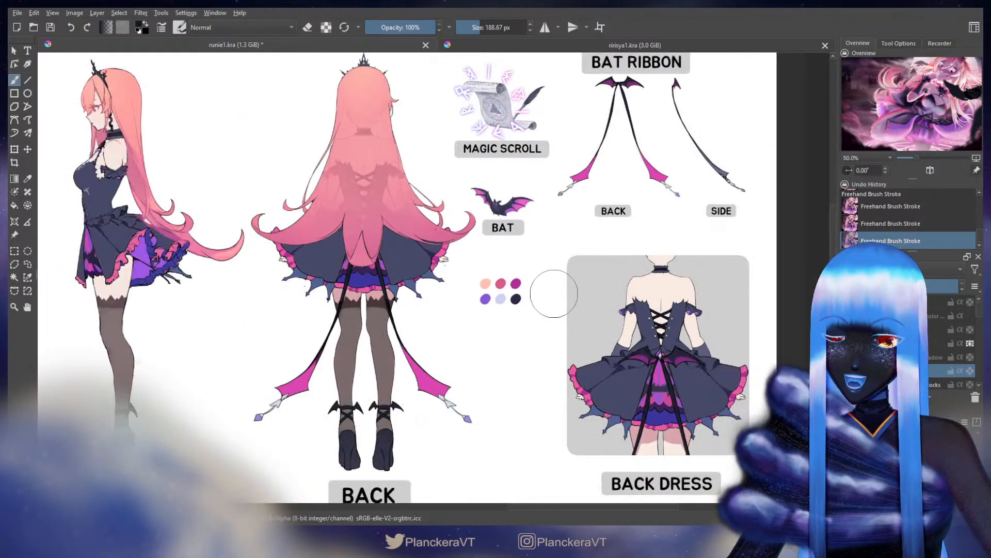
drag(462, 307, 656, 392)
drag(201, 227, 495, 279)
drag(277, 278, 605, 307)
drag(622, 342, 585, 251)
scroll(597, 284, up, 1)
scroll(608, 299, down, 1)
drag(624, 310, 574, 276)
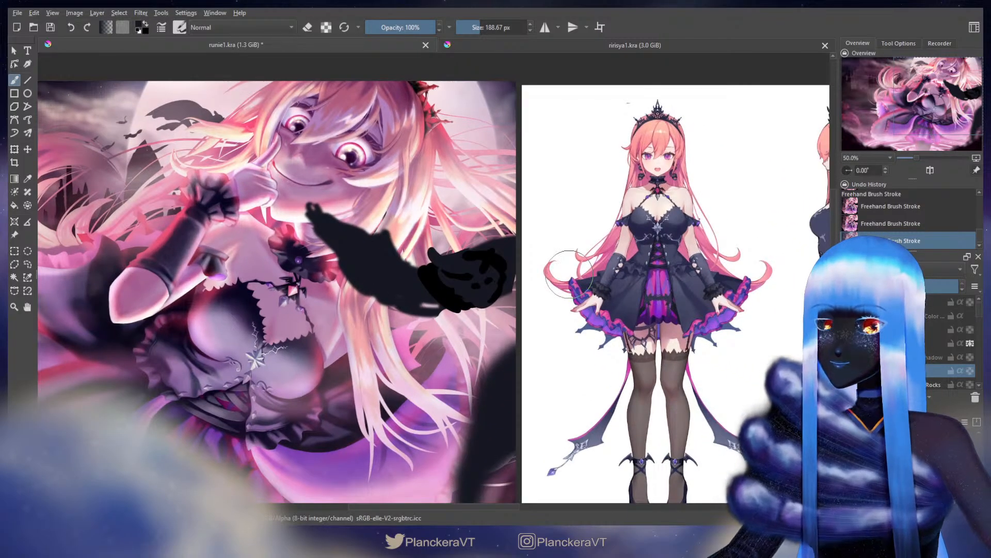
Sample the pink of the wing membrane from the bat on the reference sheet
scroll(569, 274, down, 1)
drag(821, 276, 545, 281)
scroll(680, 278, up, 3)
drag(795, 258, 455, 318)
scroll(479, 311, up, 2)
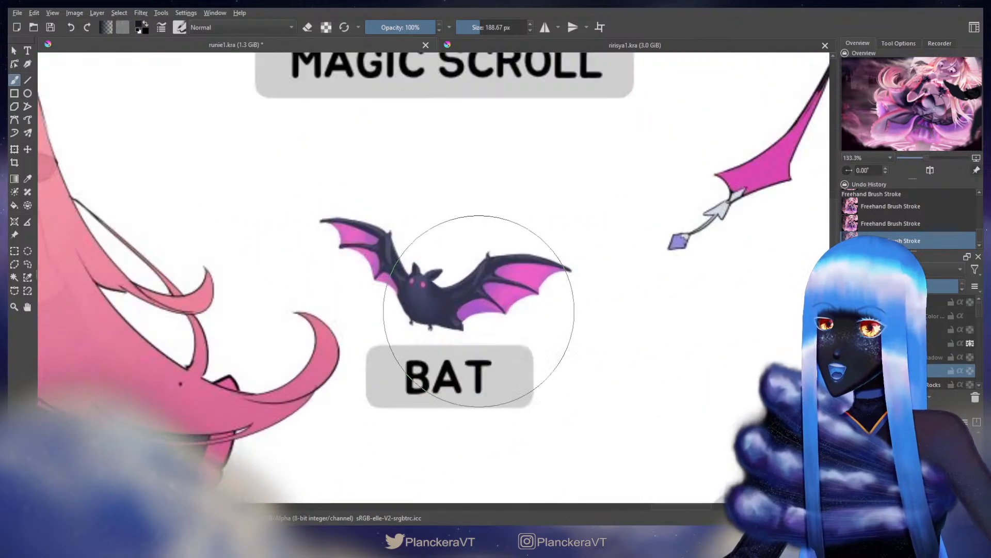
ctrl+click(521, 261)
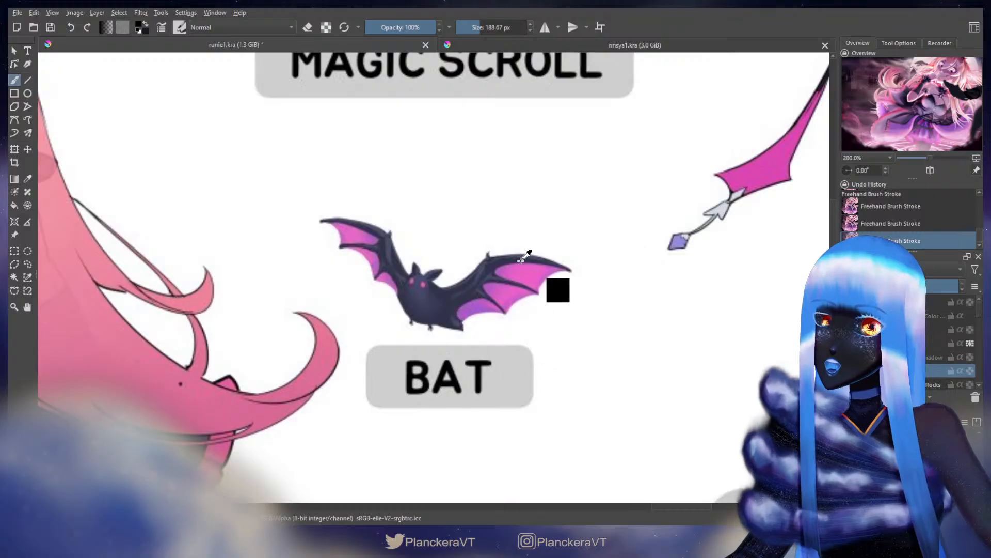
ctrl+click(518, 276)
scroll(283, 378, down, 4)
drag(178, 381, 567, 326)
drag(283, 355, 563, 343)
drag(293, 319, 587, 305)
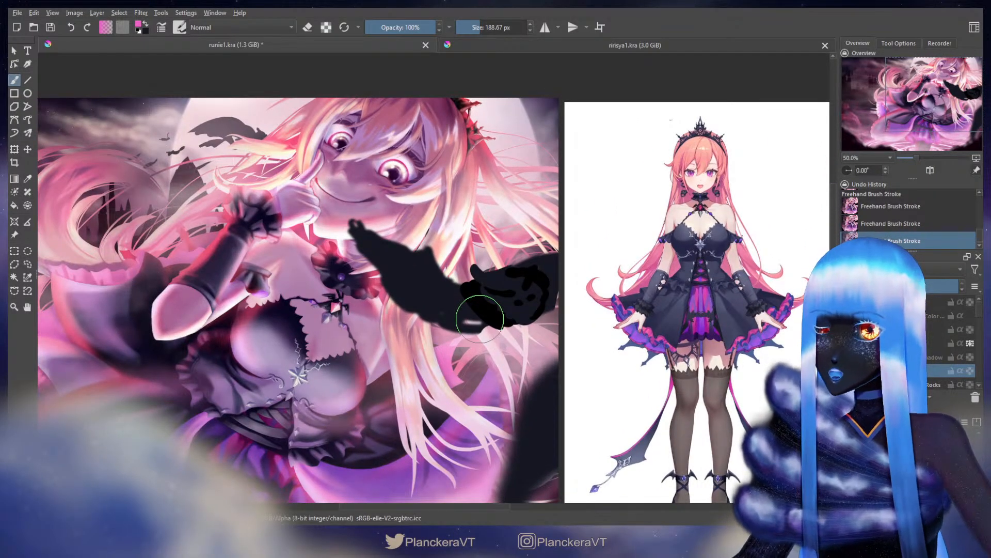
Erase the upper and lower edges of the foreground bat's extended wing, thinning it to a narrow arm
key(e)
drag(448, 269, 397, 231)
mouse_move(490, 335)
mouse_down()
mouse_move(382, 305)
mouse_move(407, 366)
mouse_move(453, 290)
mouse_up()
key(e)
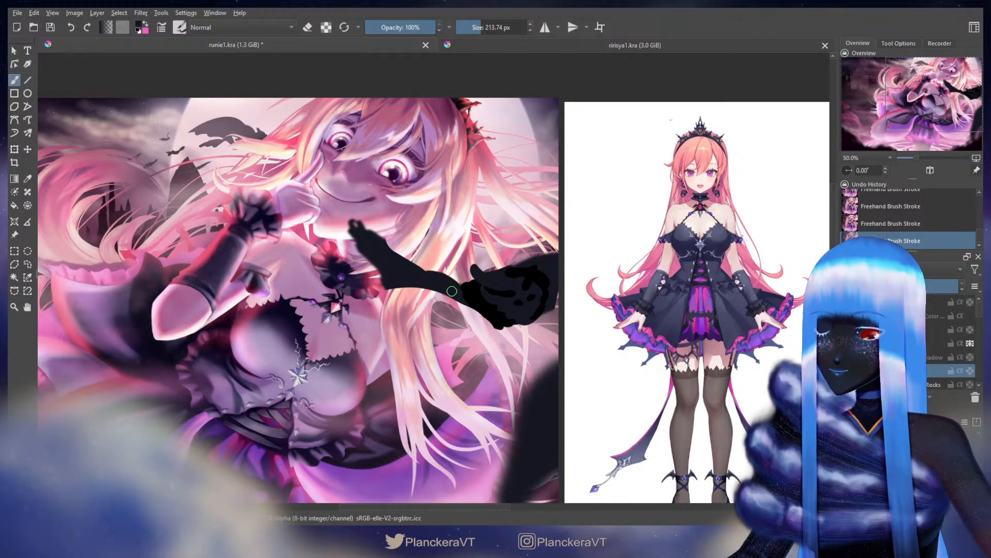
Repaint the foreground bat's wing as a broad dark arch, erasing the old wing tip and hollowing its underside
drag(452, 290, 380, 272)
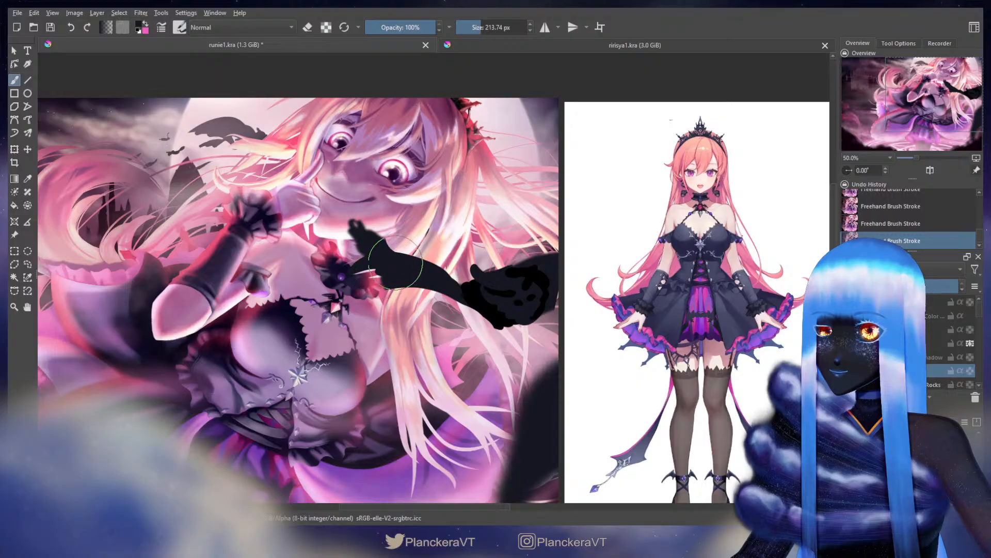
key(e)
mouse_move(374, 226)
mouse_down()
mouse_move(357, 230)
mouse_move(457, 269)
mouse_up()
key(e)
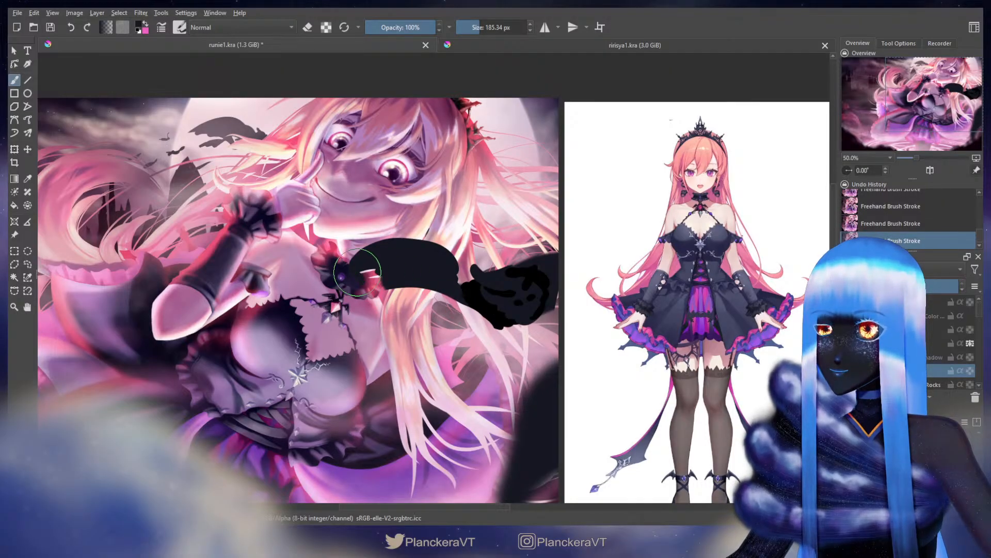
key(e)
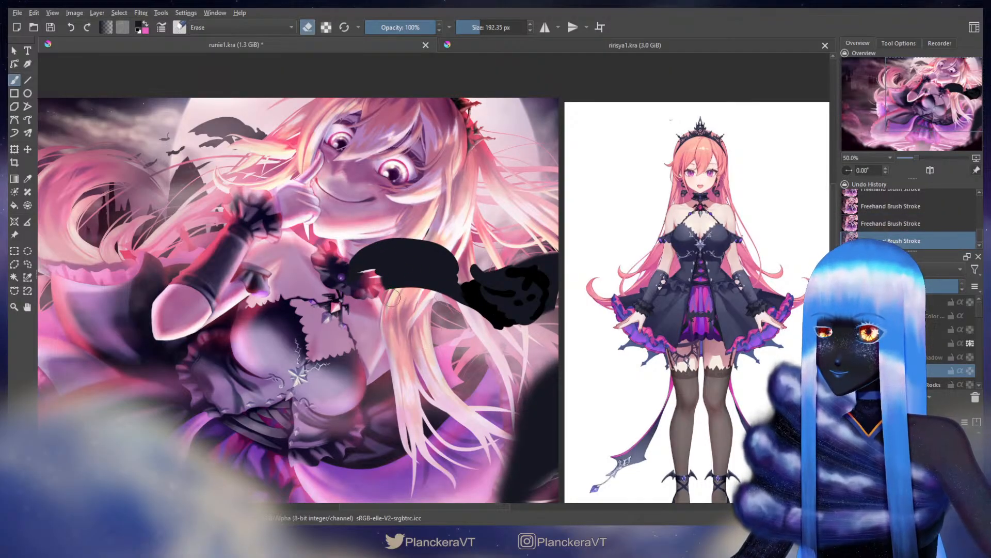
drag(392, 297, 420, 296)
key(e)
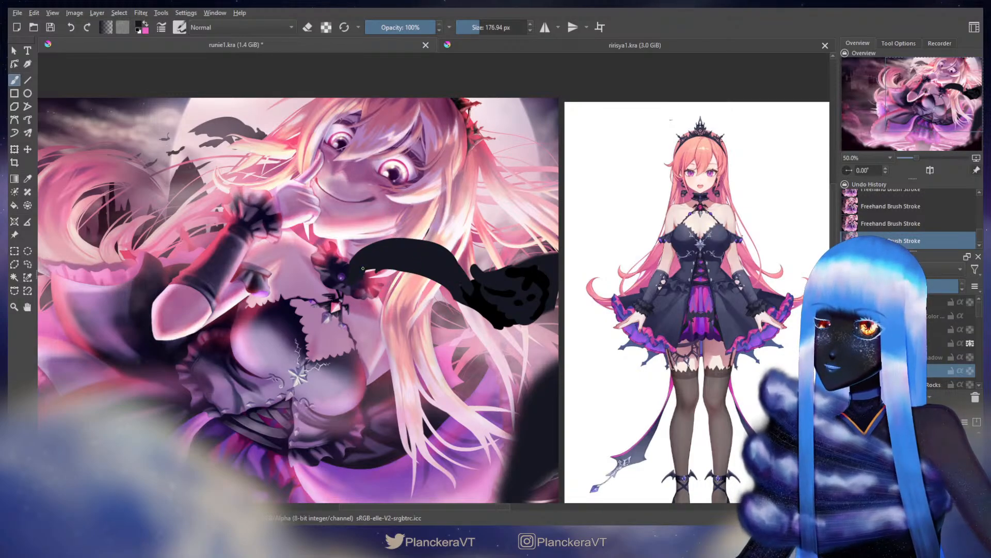
Try refining the arched wing's underside with a short dark stroke below its tip
key(ctrl+z)
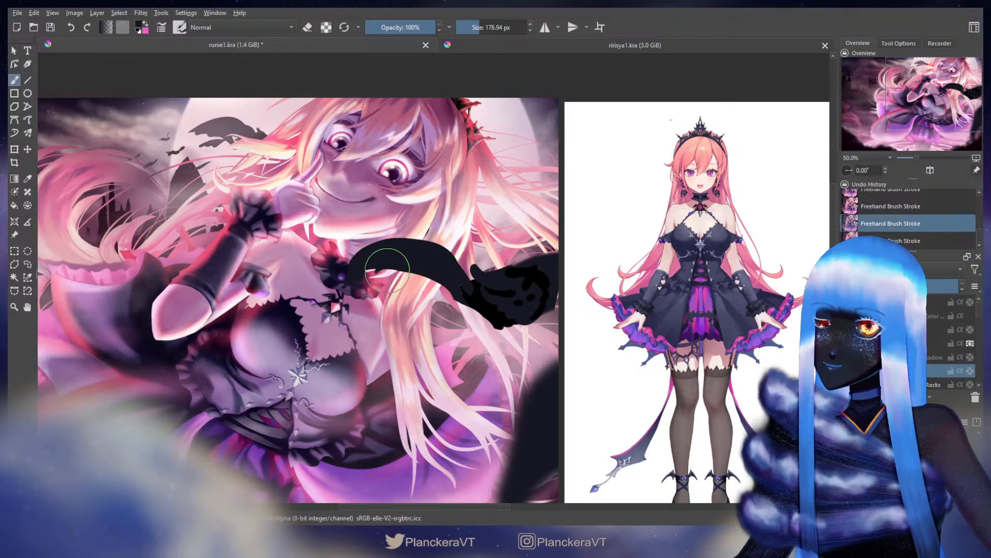
key(ctrl+shift+z)
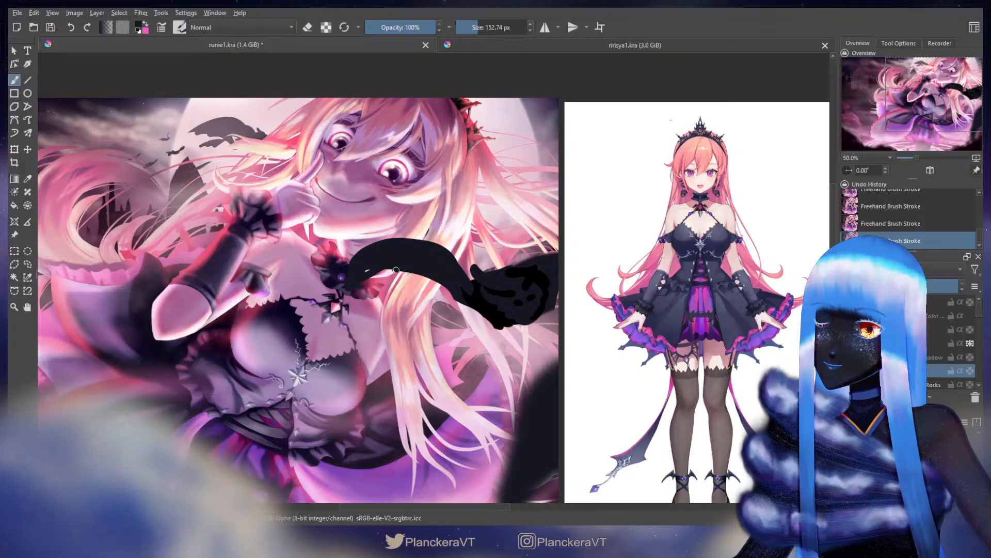
drag(383, 301, 419, 274)
key(ctrl+z)
key(ctrl+z)
key(ctrl+z)
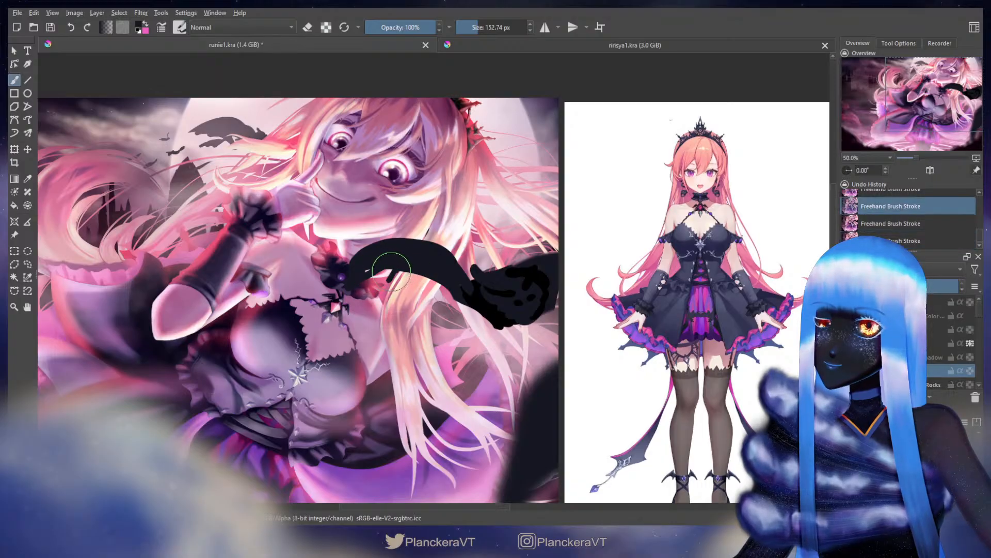
Paint a pointed claw on top of the foreground bat's arched wing at about 100 px, guided by the reference sheet
mouse_move(586, 265)
mouse_down()
mouse_move(382, 287)
mouse_move(323, 304)
mouse_up()
mouse_move(460, 287)
mouse_down()
mouse_move(483, 284)
mouse_move(383, 294)
mouse_move(401, 300)
mouse_up()
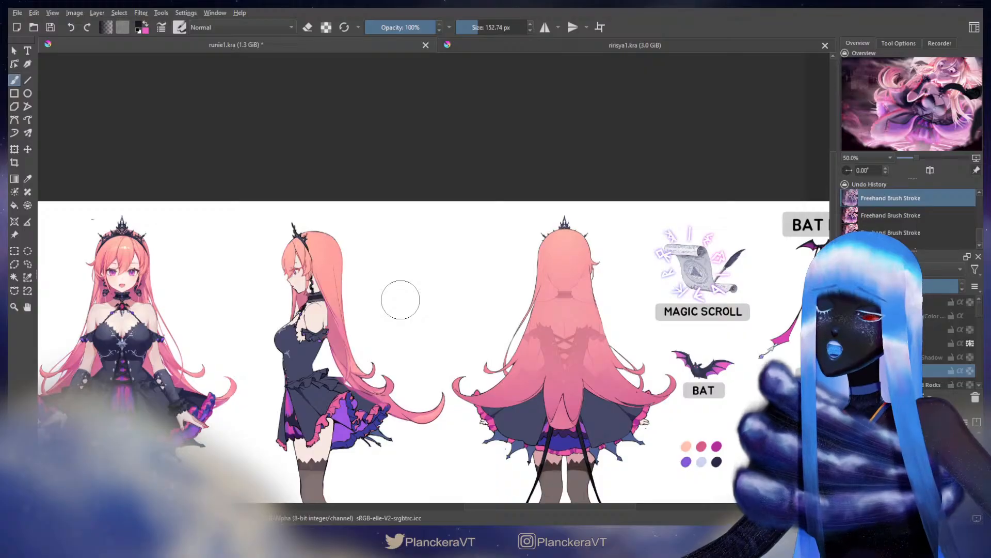
drag(224, 332, 612, 230)
drag(234, 258, 471, 279)
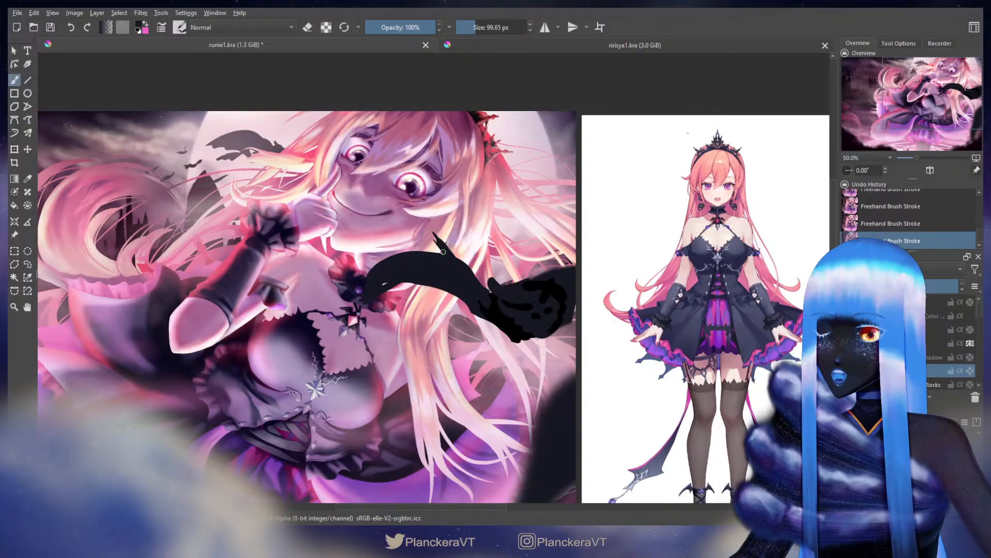
drag(438, 251, 407, 252)
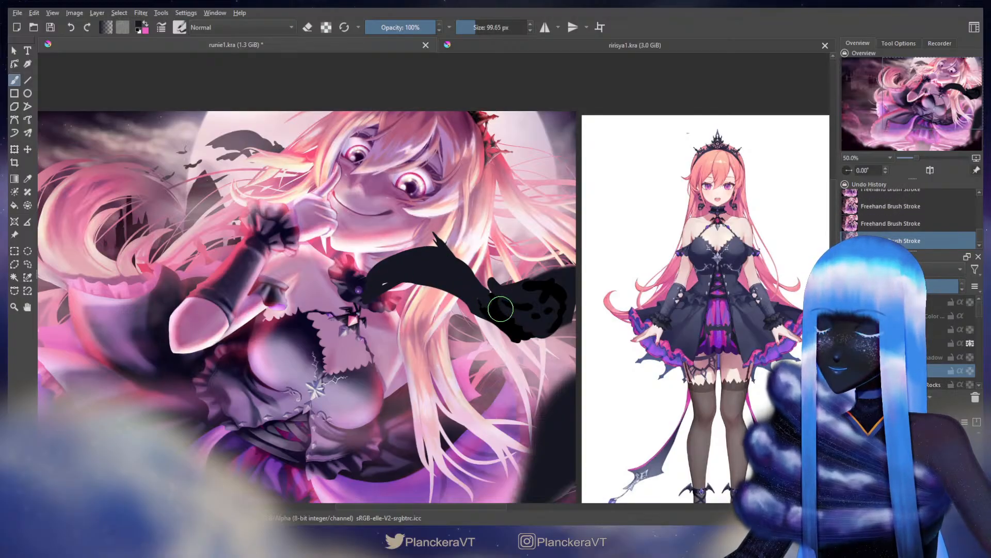
mouse_move(660, 250)
mouse_down()
mouse_move(244, 317)
mouse_move(582, 272)
mouse_move(749, 232)
mouse_up()
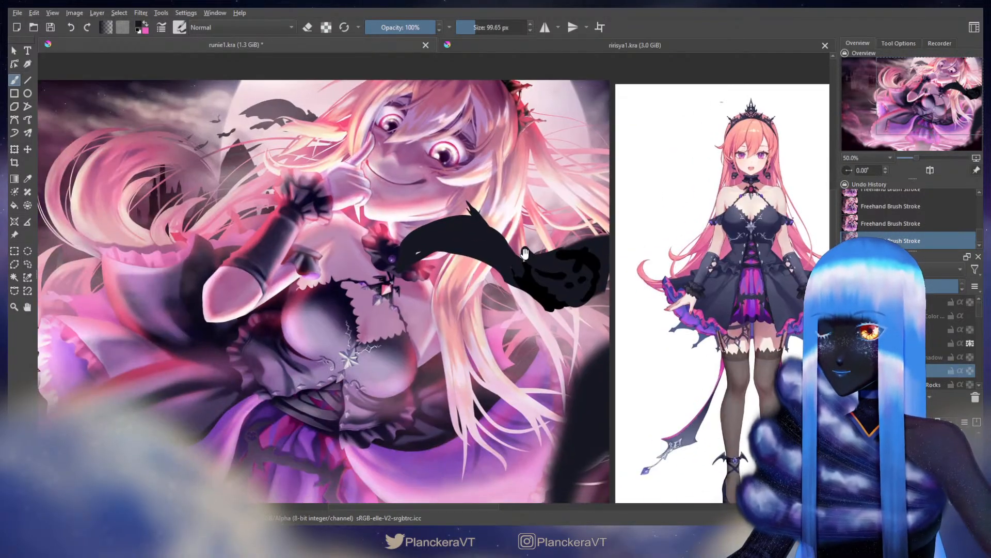
Block in the membrane under the foreground bat's arched wing and its other side at the canvas edge in pink at about 100 px
mouse_move(532, 292)
mouse_down()
mouse_move(492, 272)
mouse_move(516, 283)
mouse_move(472, 287)
mouse_move(481, 262)
mouse_move(469, 281)
mouse_move(466, 264)
mouse_move(445, 265)
mouse_move(453, 252)
mouse_move(414, 263)
mouse_move(461, 246)
mouse_move(407, 262)
mouse_move(436, 245)
mouse_move(470, 246)
mouse_move(476, 267)
mouse_move(463, 245)
mouse_move(492, 257)
mouse_move(479, 270)
mouse_move(500, 275)
mouse_up()
key(x)
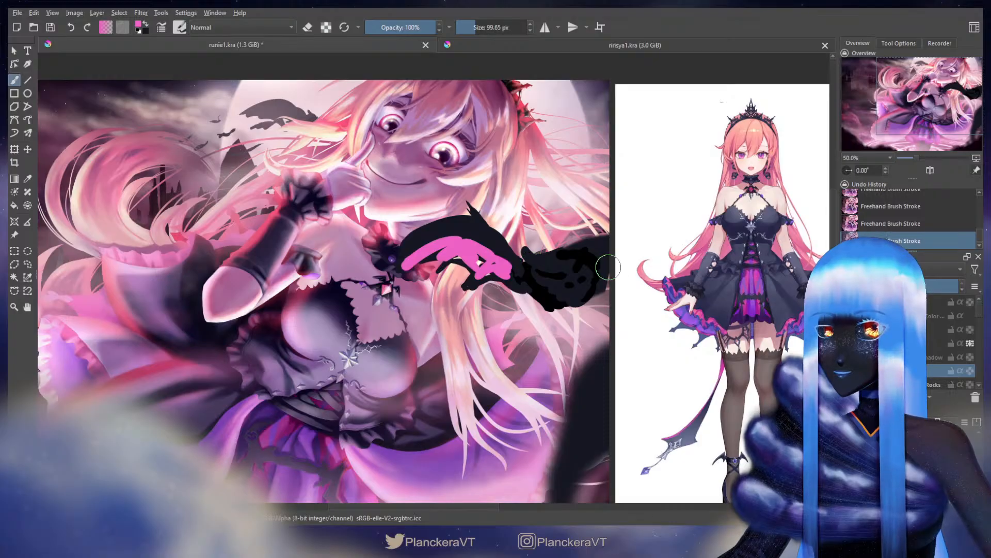
mouse_move(608, 265)
mouse_down()
mouse_move(600, 274)
mouse_move(617, 251)
mouse_up()
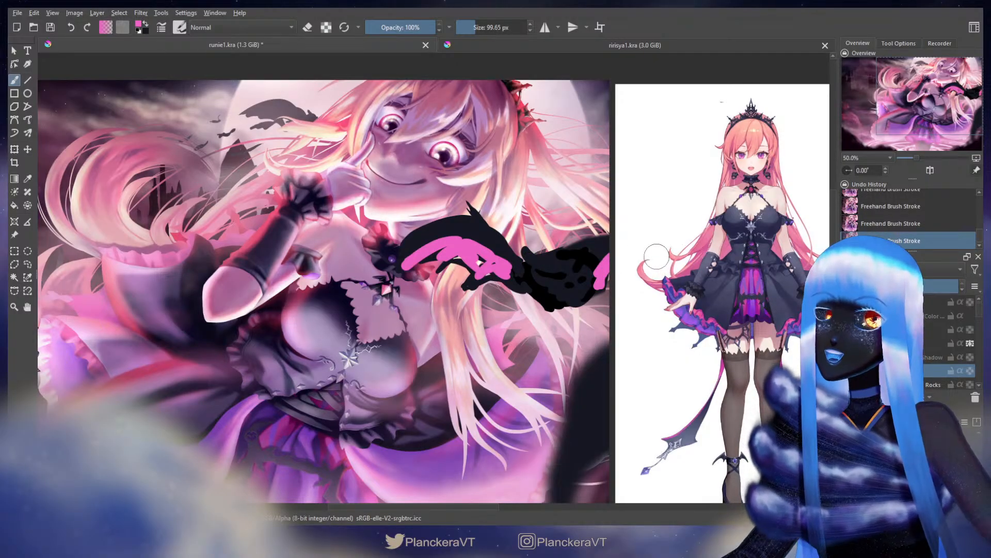
scroll(657, 255, down, 4)
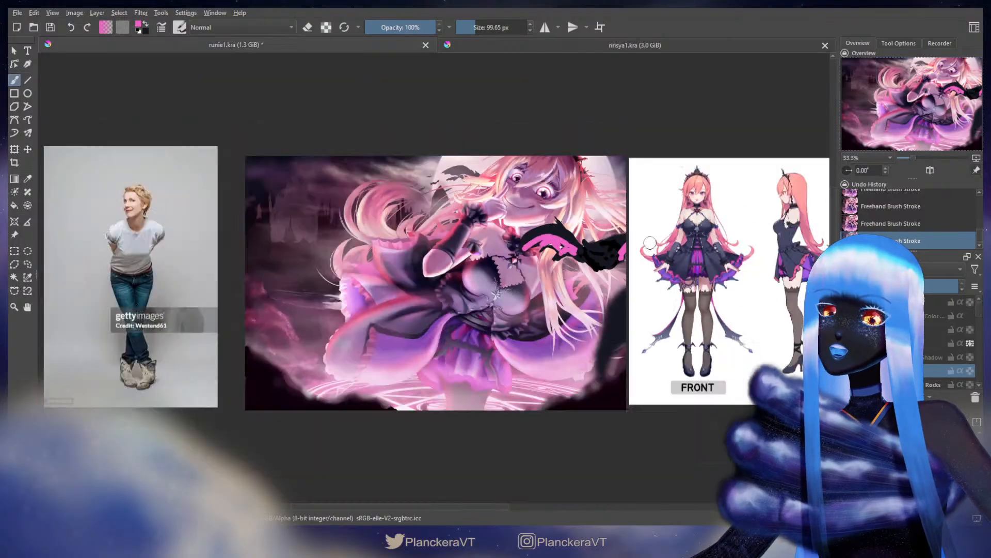
drag(629, 300, 623, 329)
scroll(594, 305, up, 1)
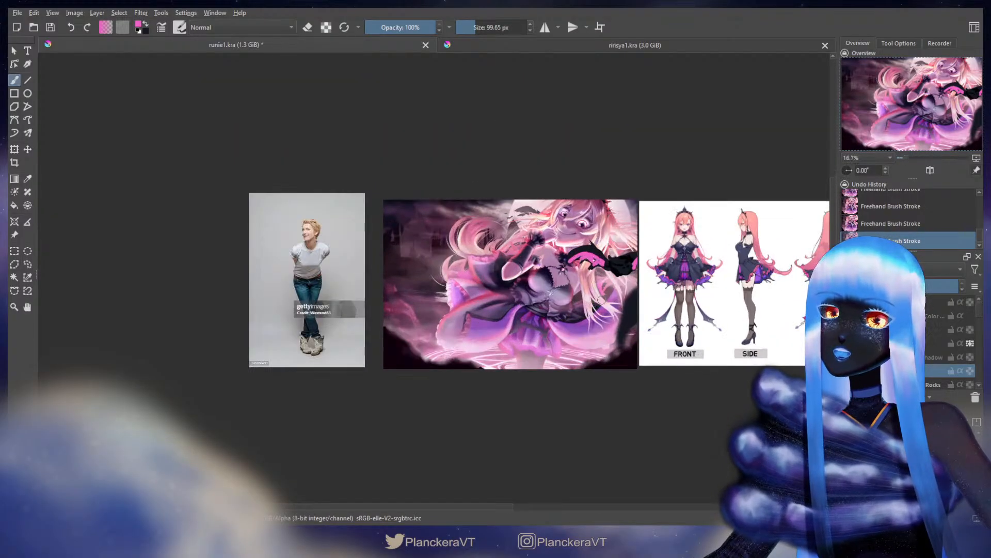
drag(607, 292, 603, 350)
scroll(602, 340, up, 1)
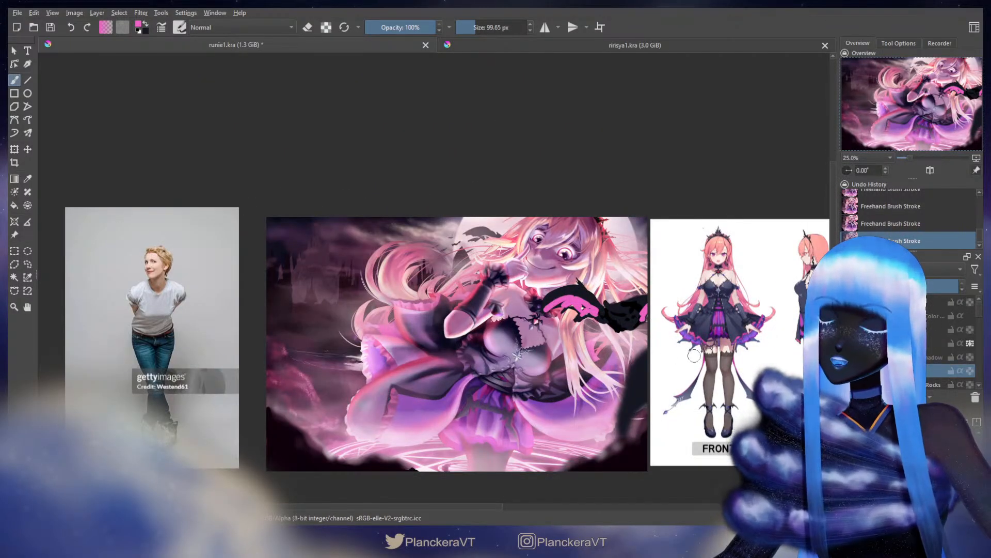
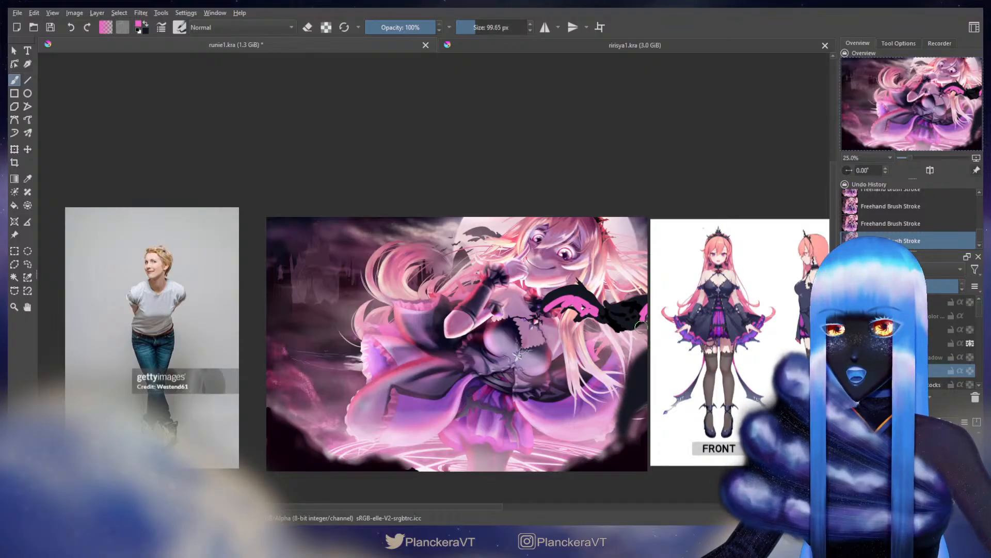
Select the foreground bat with a freehand selection and apply a slight rotation and shift to it
click(27, 264)
mouse_move(555, 268)
mouse_down()
mouse_move(645, 370)
mouse_move(683, 322)
mouse_move(680, 300)
mouse_move(628, 280)
mouse_up()
key(ctrl+z)
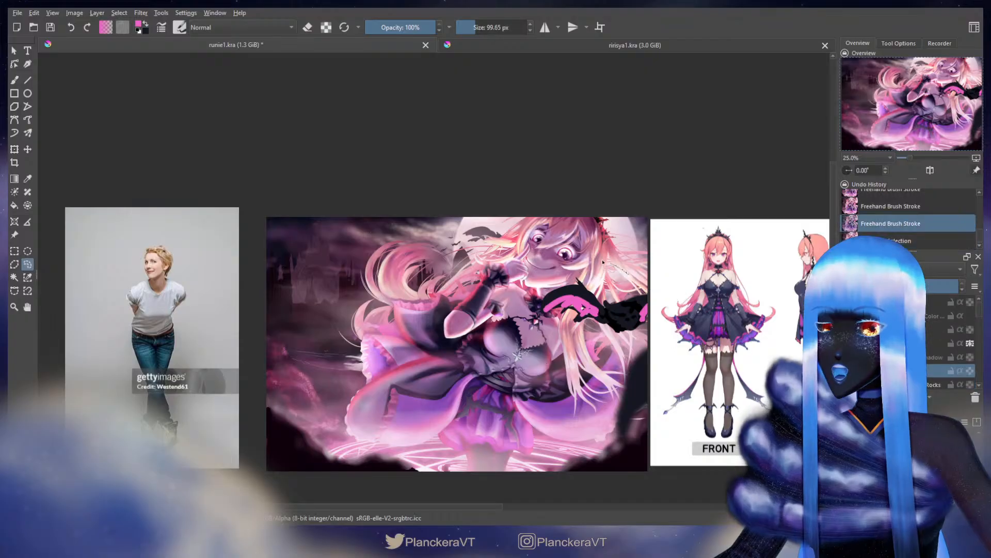
key(ctrl+shift+z)
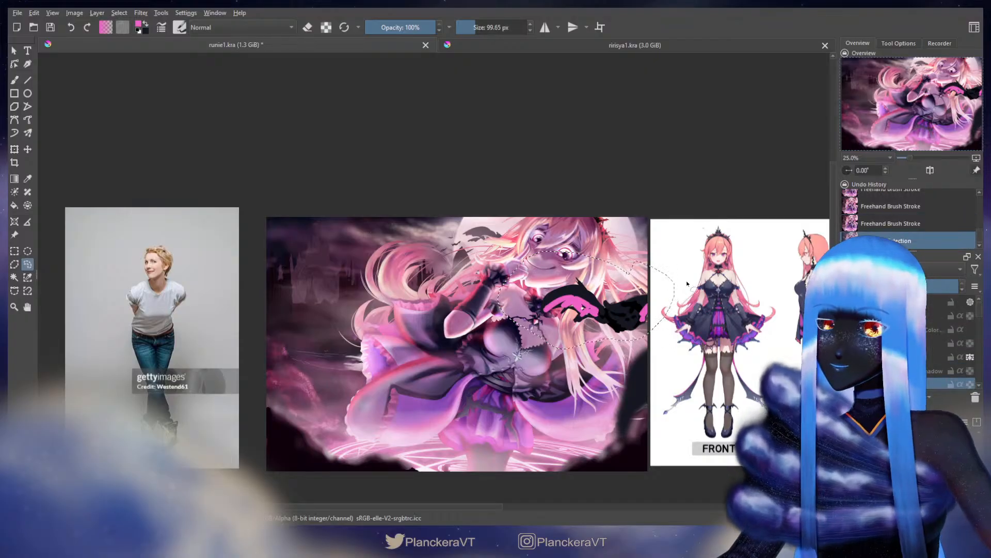
key(ctrl+t)
drag(655, 271, 633, 279)
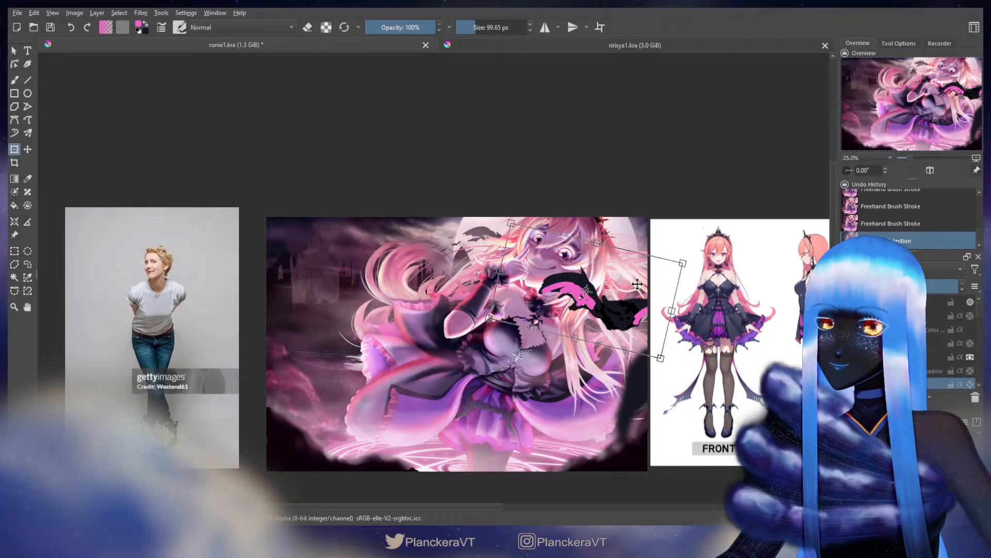
drag(637, 284, 620, 300)
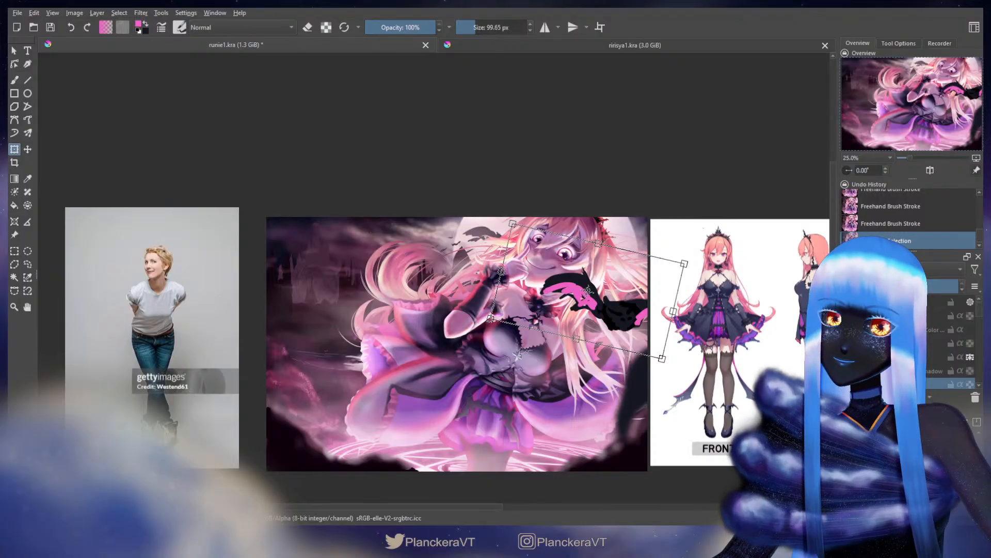
key(Return)
key(b)
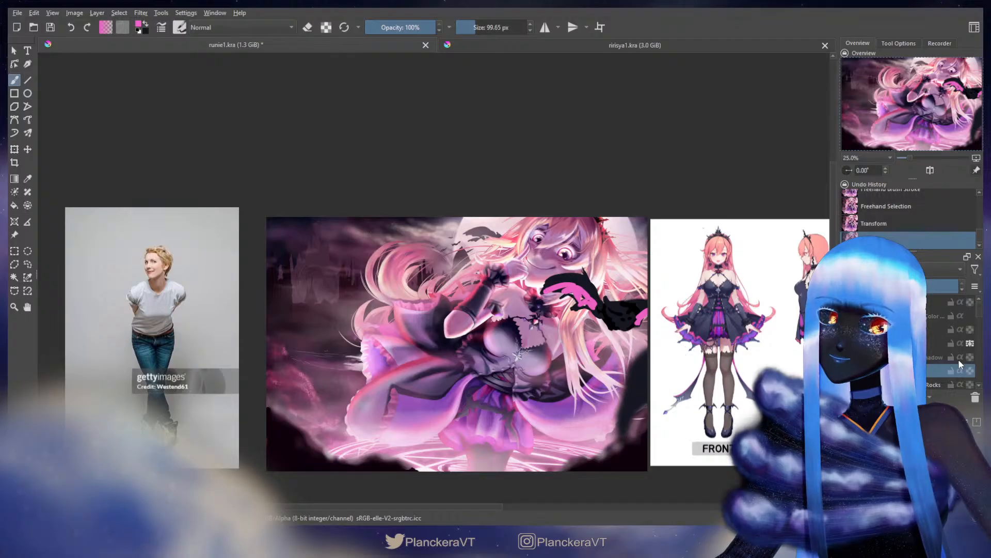
Lock the bat layer's alpha and recolor the pink wing areas near-black with a brush of about 274 px
click(970, 371)
key(x)
shift+drag(504, 279, 591, 278)
mouse_move(551, 291)
mouse_down()
mouse_move(642, 310)
mouse_move(639, 323)
mouse_up()
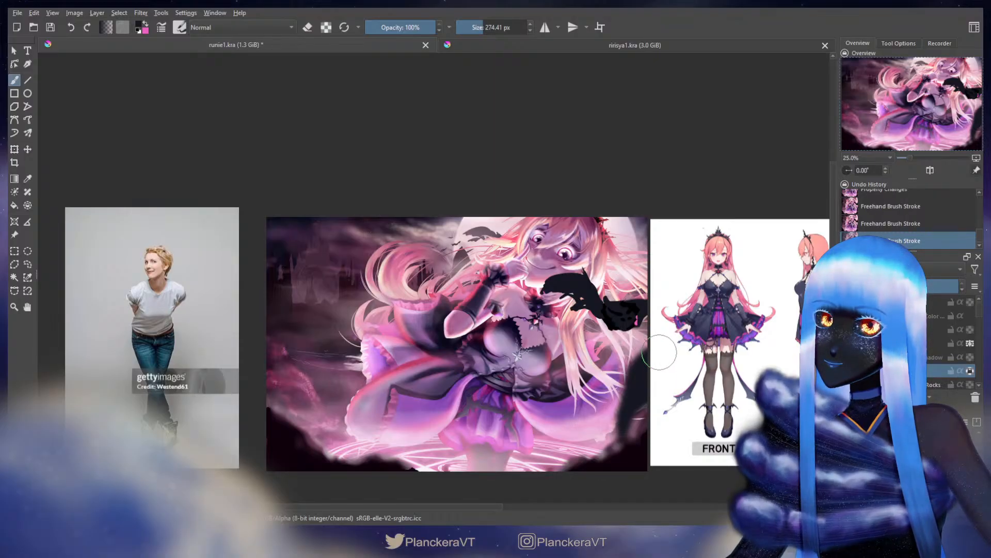
key(ctrl+z)
key(ctrl+z)
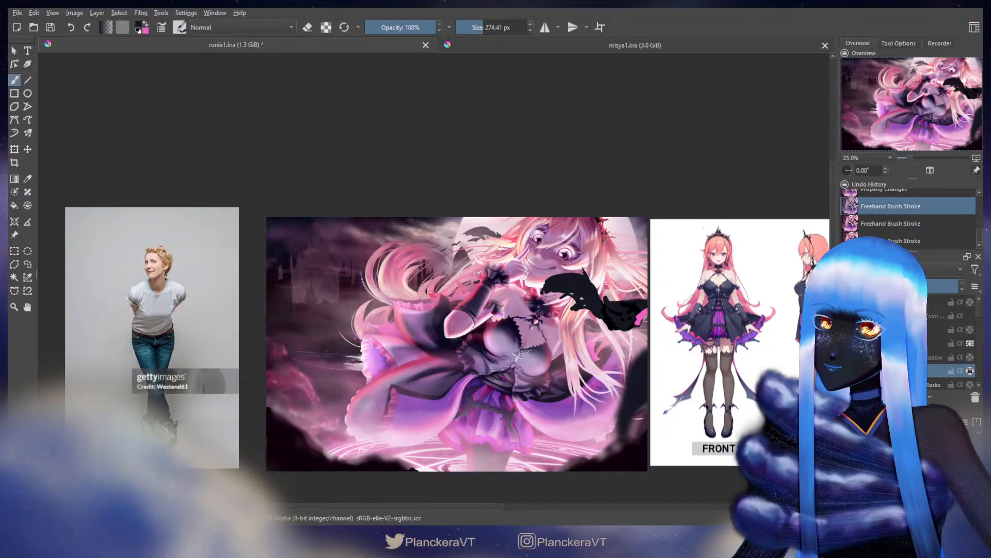
click(882, 192)
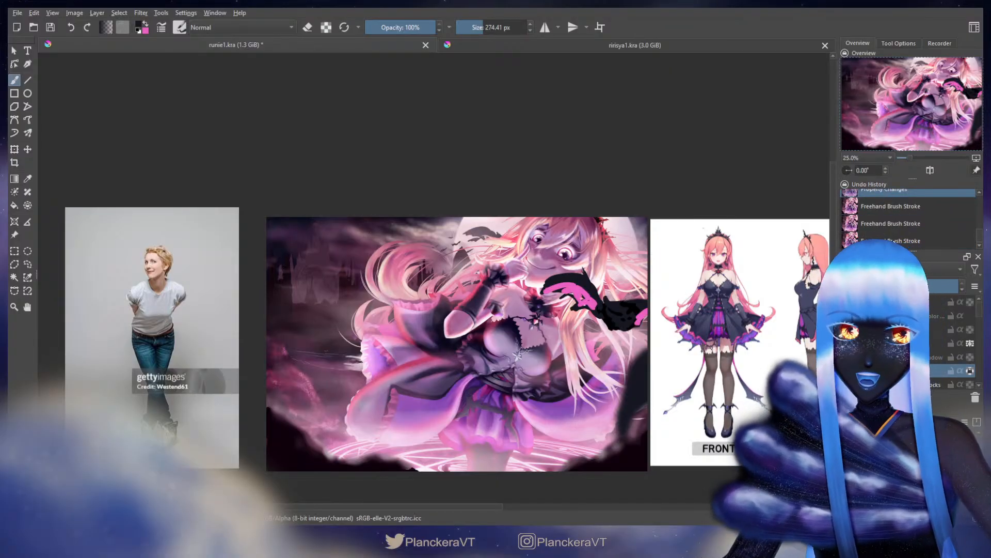
click(909, 244)
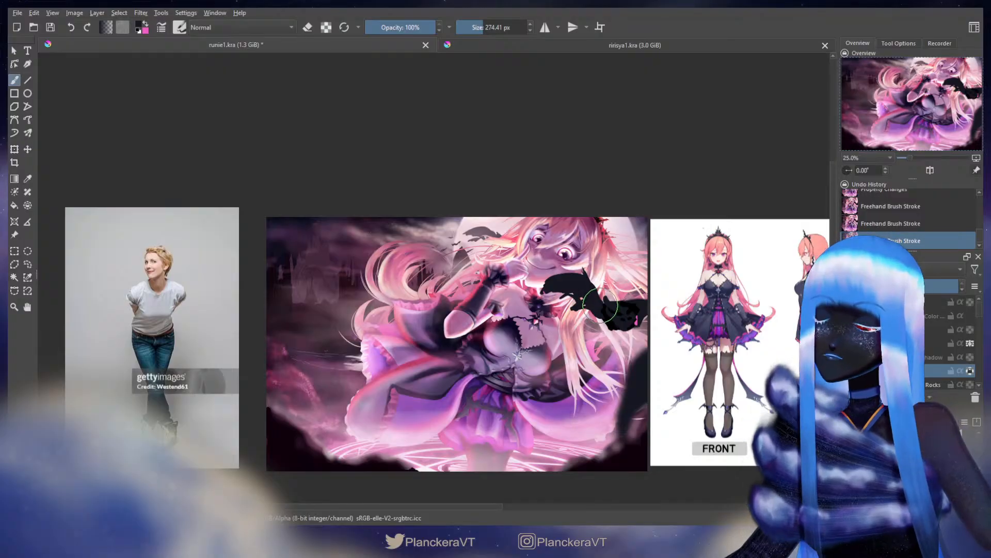
Try erasing the claw and upper edge of the bat's wing at about 155 px
key(e)
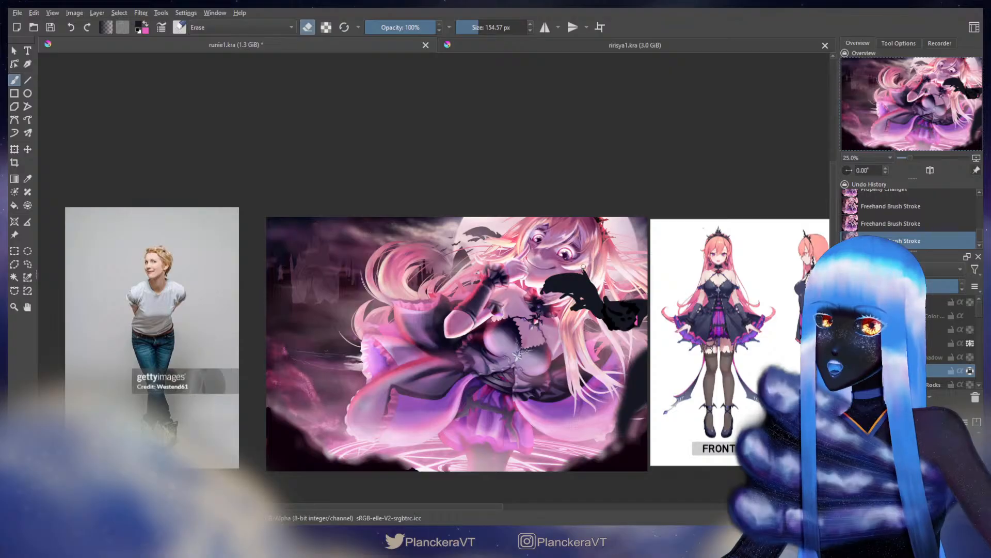
mouse_move(585, 268)
mouse_down()
mouse_move(545, 302)
mouse_move(572, 304)
mouse_up()
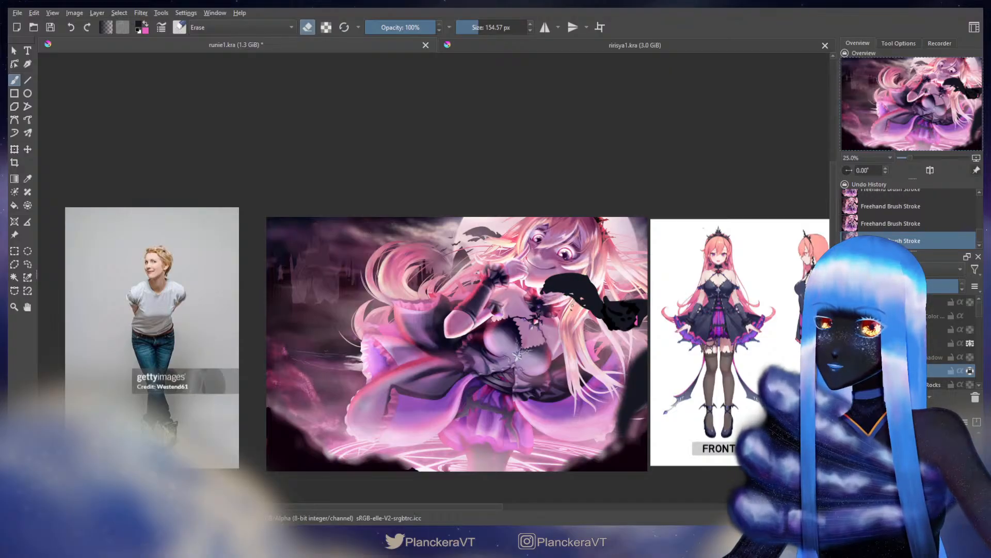
key(e)
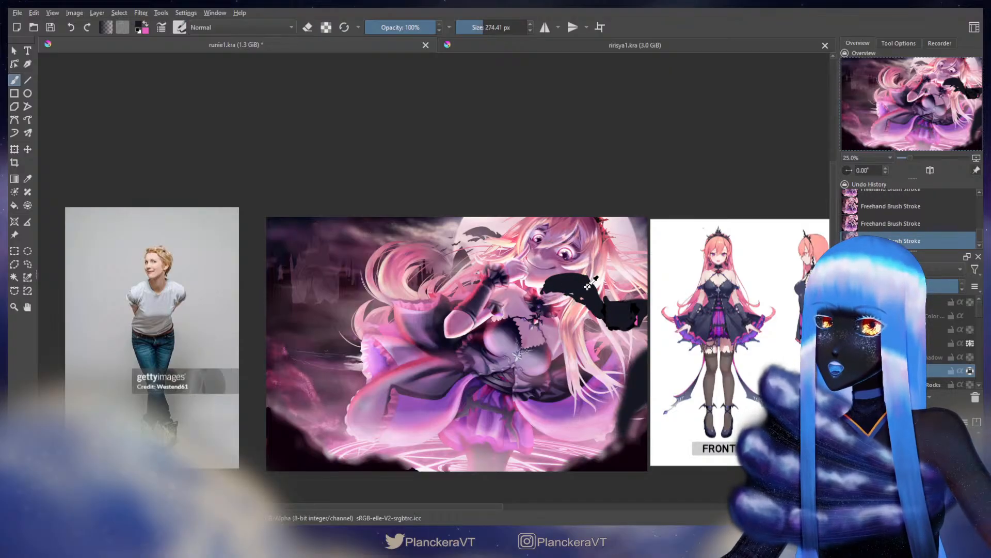
drag(576, 271, 572, 271)
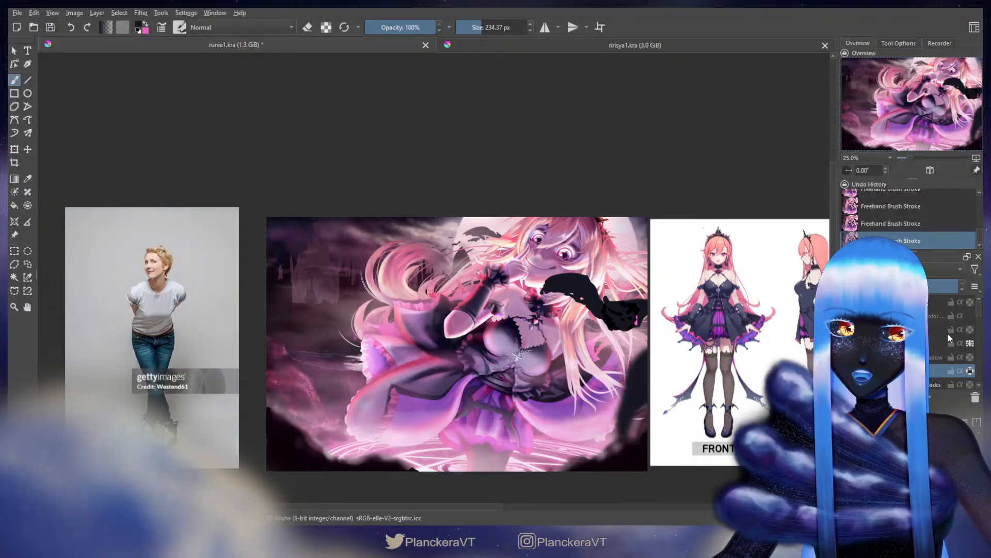
Unlock the bat layer's alpha and fill out the wing's underside in near-black at about 234 px
click(971, 371)
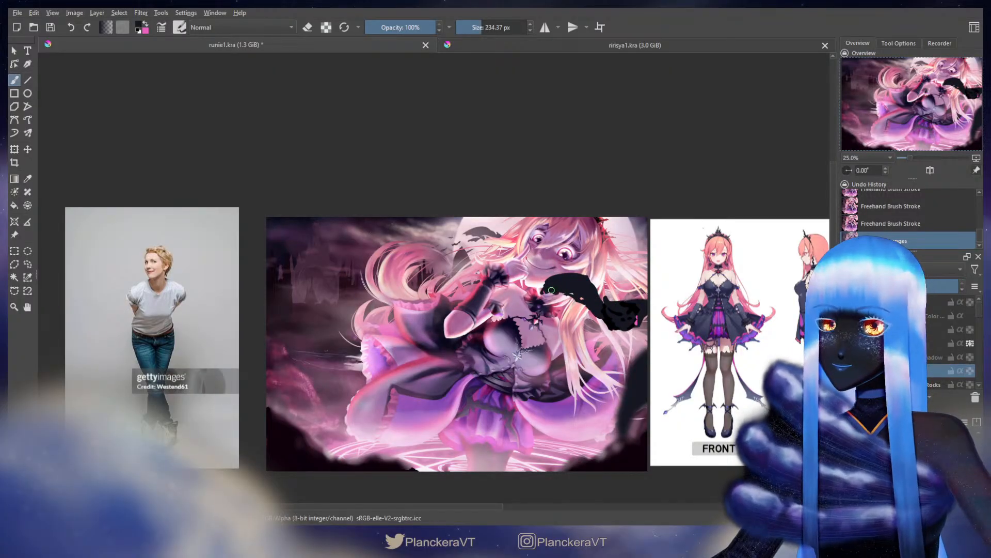
drag(582, 304, 579, 299)
mouse_move(578, 299)
mouse_down()
mouse_move(547, 290)
mouse_move(587, 311)
mouse_up()
drag(589, 311, 597, 315)
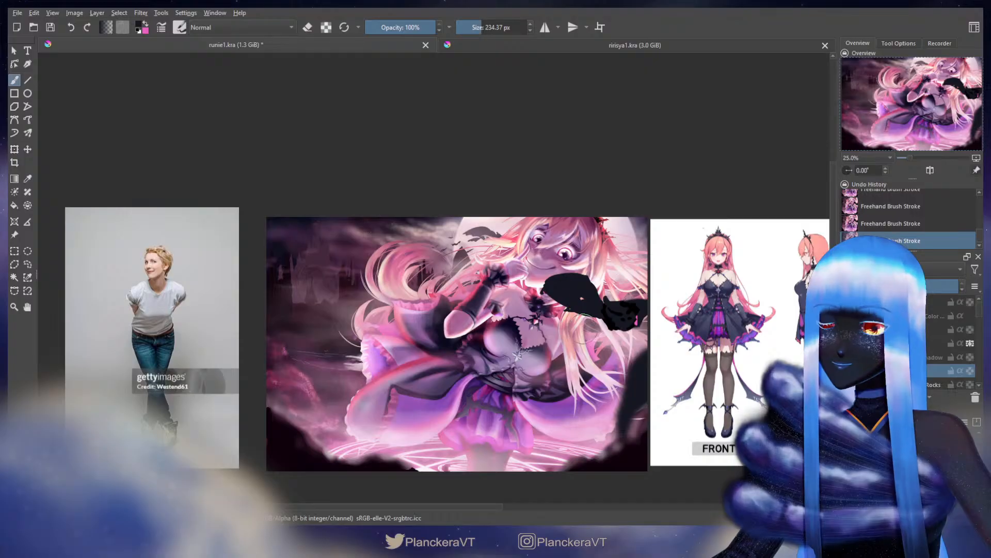
Trim the bat wing's rounded outer tip and upper edge with the eraser at about 151 px
key(e)
mouse_move(541, 284)
mouse_down()
mouse_move(560, 302)
mouse_move(539, 288)
mouse_up()
key(ctrl+z)
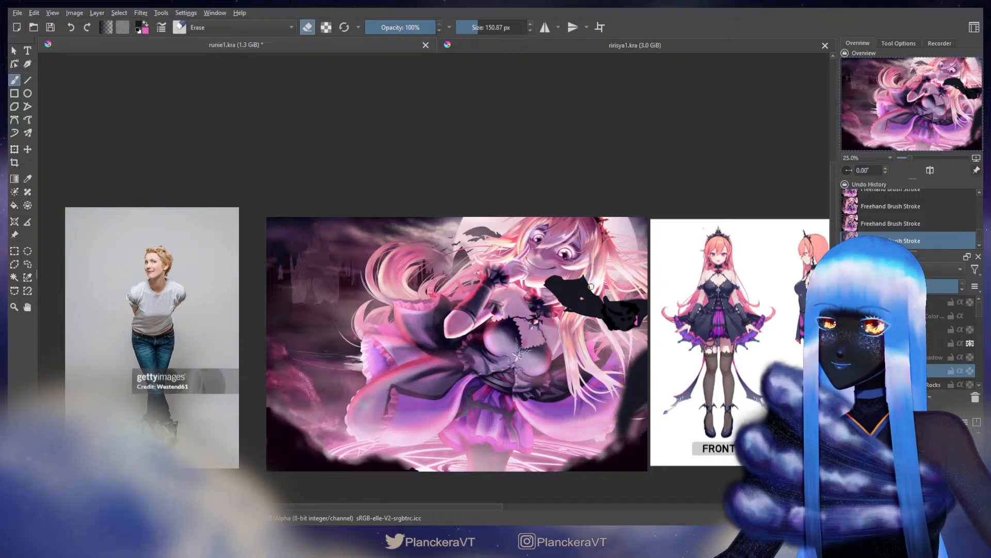
Repaint the bat wing's underside at about 210 px and erase its outer edge at about 165 px into a sharp point
key(e)
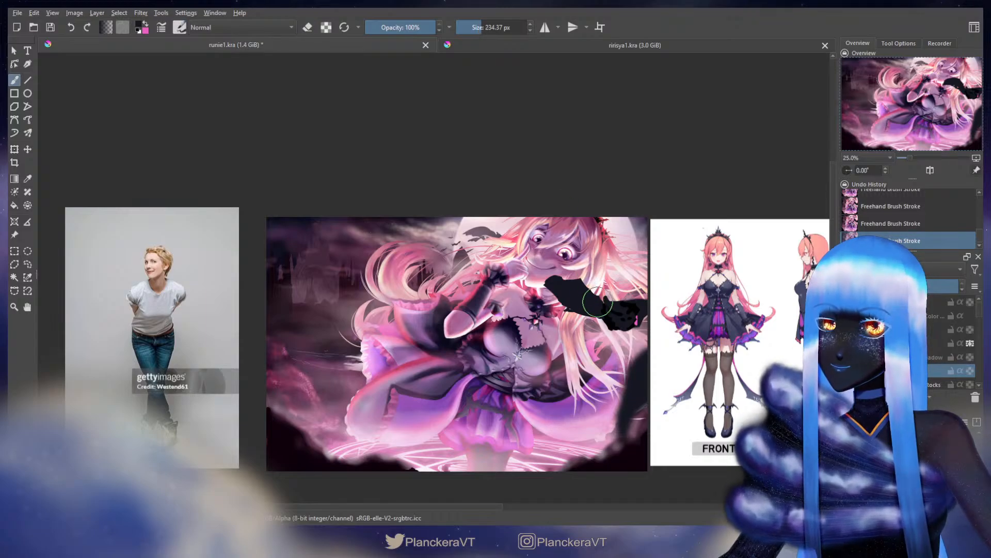
key(bracketleft)
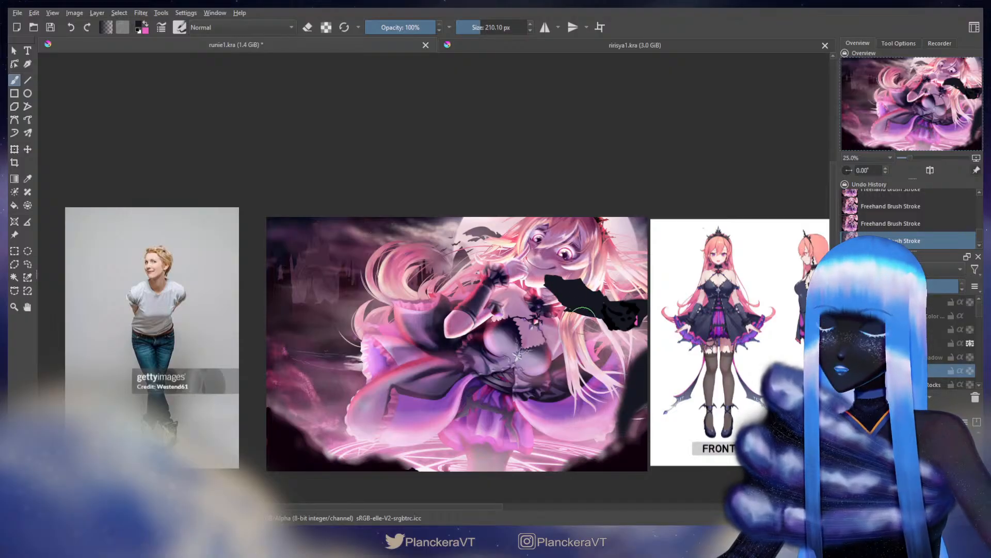
key(e)
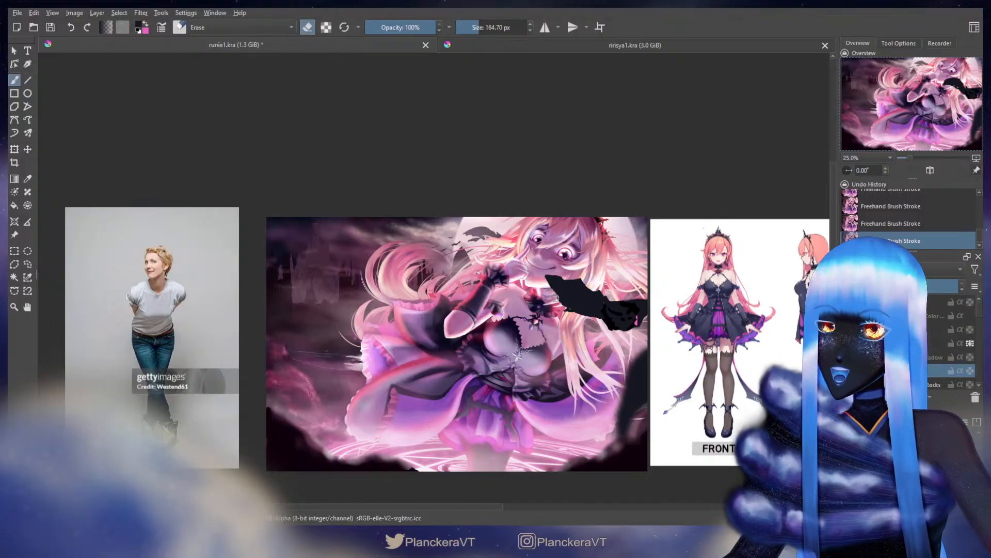
drag(547, 296, 541, 284)
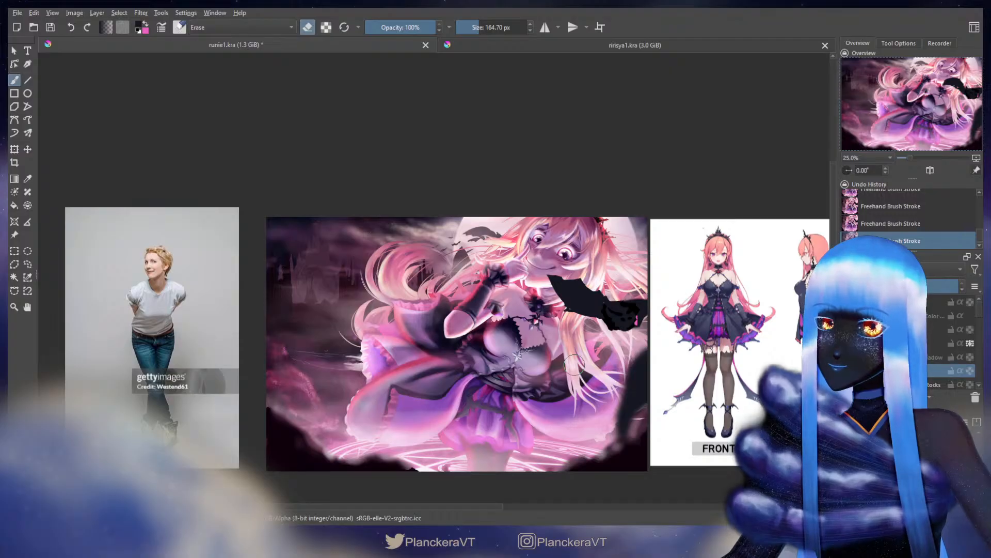
key(e)
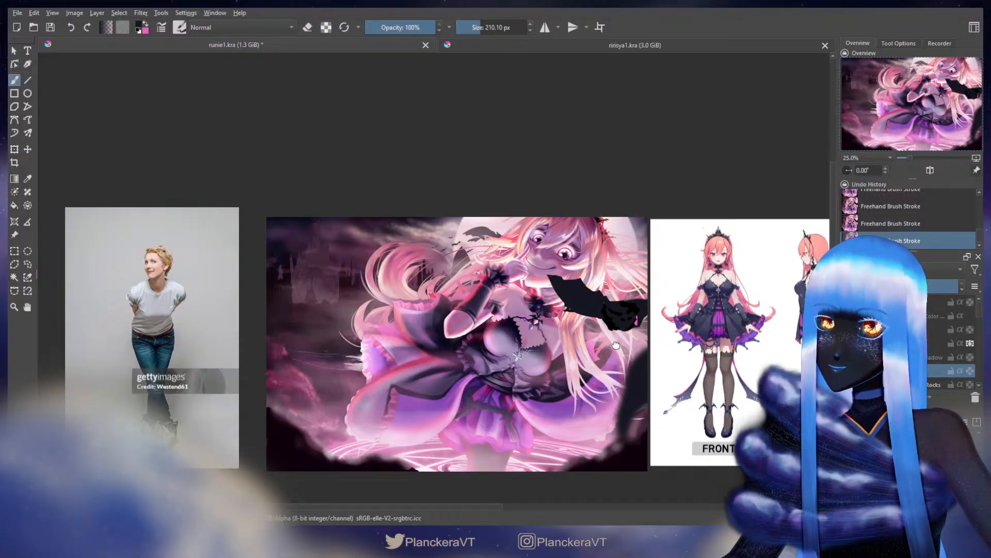
Paint the bat's second wing in near-black above its body at the canvas edge at about 278 px
mouse_move(616, 345)
mouse_down()
mouse_move(571, 325)
mouse_move(604, 345)
mouse_up()
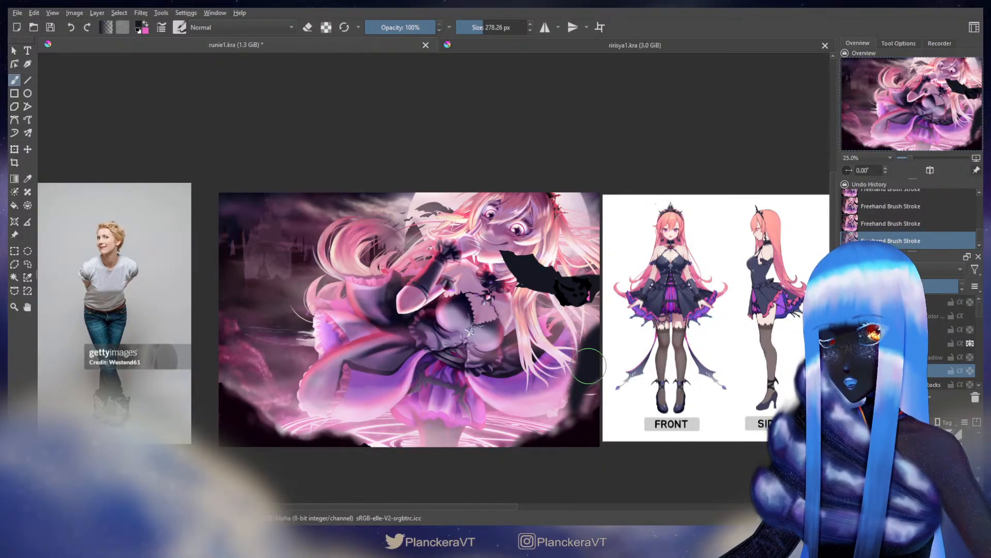
ctrl+click(588, 325)
key(ctrl+z)
mouse_move(613, 225)
mouse_down()
mouse_move(567, 244)
mouse_move(613, 257)
mouse_move(589, 234)
mouse_move(603, 242)
mouse_up()
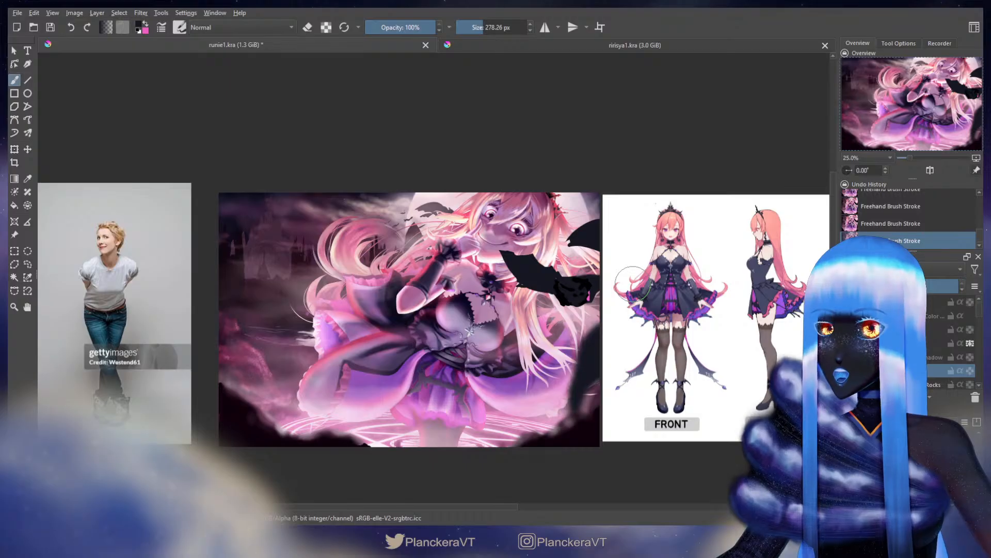
Try large curved near-black shapes across the skirt and over the background beside the dress at about 278 px
mouse_move(395, 375)
mouse_down()
mouse_move(482, 373)
mouse_move(515, 347)
mouse_move(552, 345)
mouse_move(501, 391)
mouse_move(453, 375)
mouse_move(385, 381)
mouse_up()
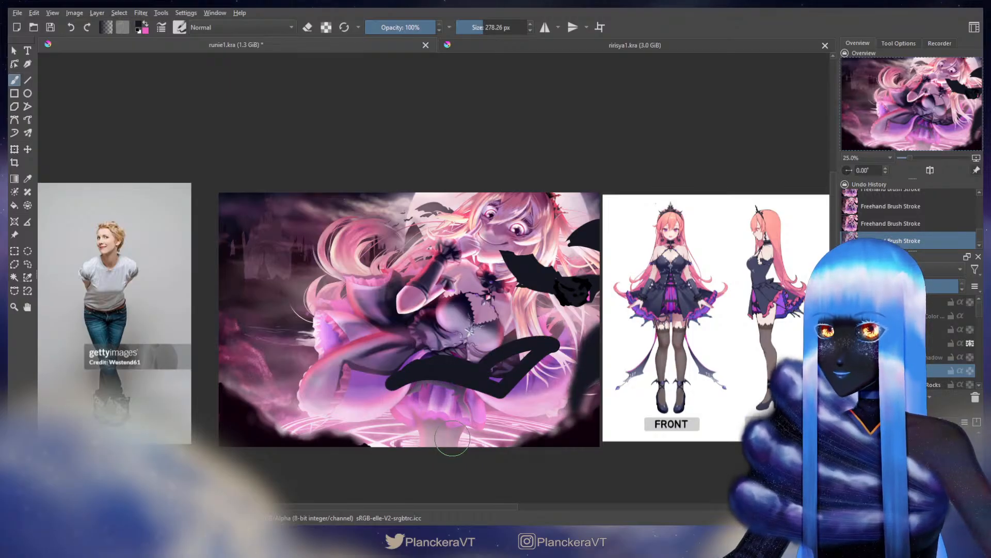
key(ctrl+z)
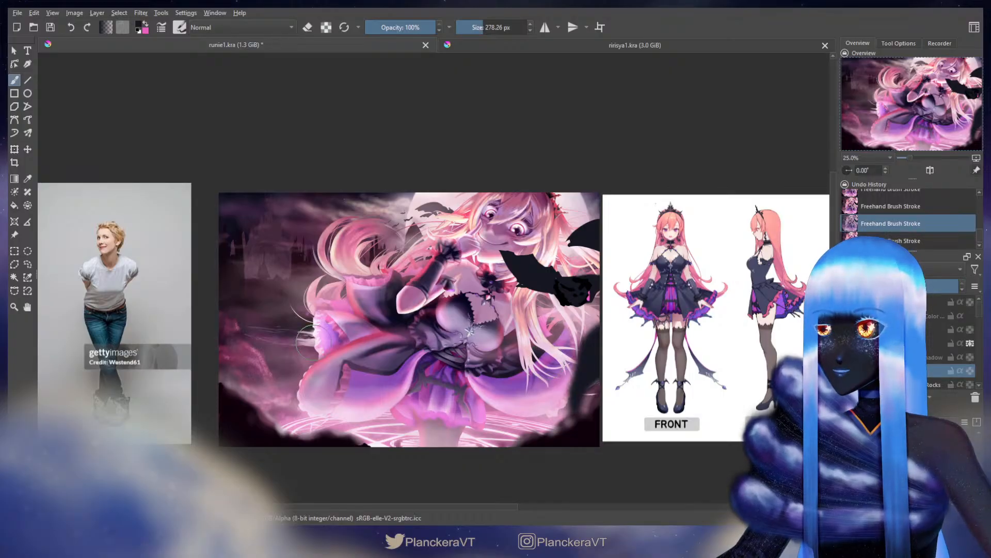
drag(222, 342, 341, 368)
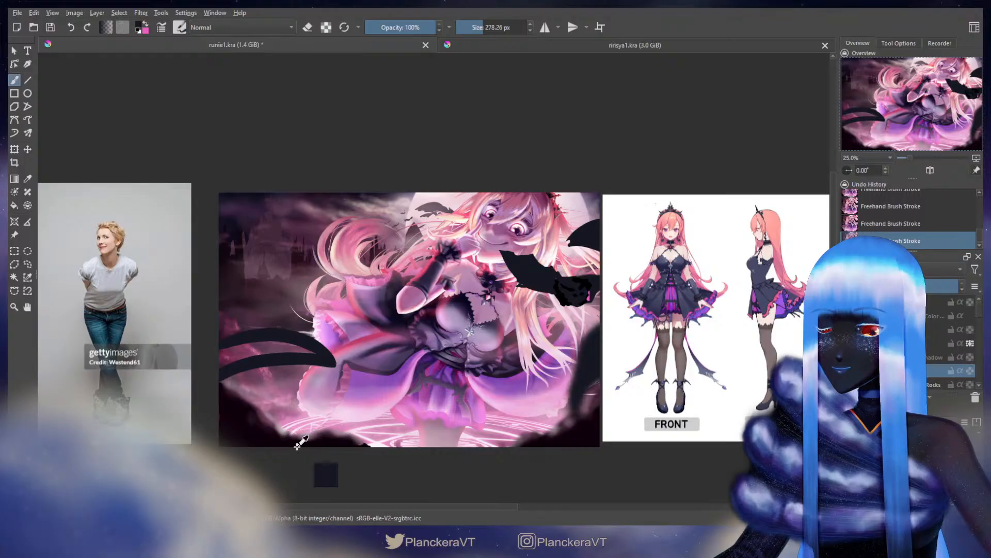
key(ctrl+z)
key(ctrl+z)
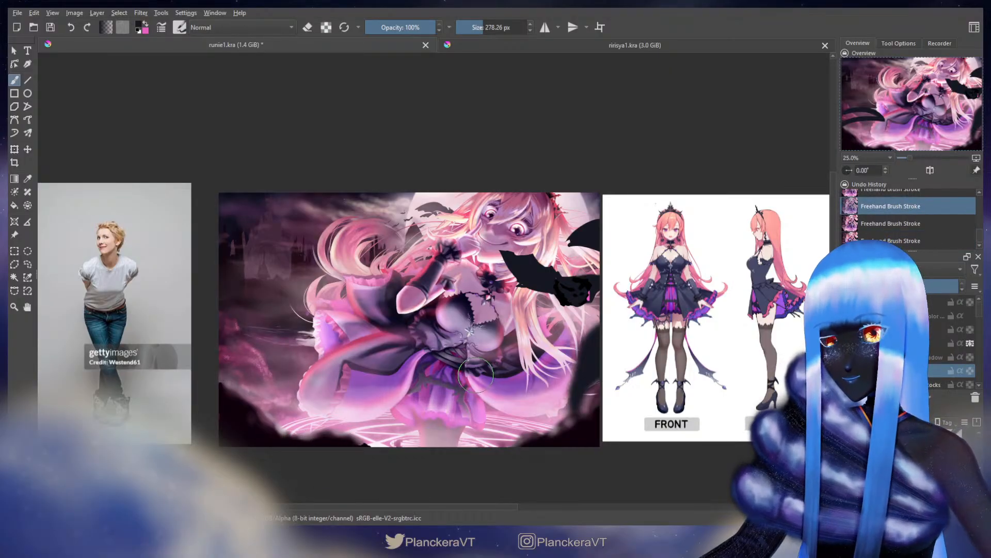
key(ctrl+shift+z)
key(ctrl+shift+z)
mouse_move(447, 384)
mouse_down()
mouse_move(596, 310)
mouse_move(554, 370)
mouse_move(511, 376)
mouse_move(433, 411)
mouse_move(456, 379)
mouse_move(499, 366)
mouse_move(575, 317)
mouse_move(466, 405)
mouse_up()
key(ctrl+z)
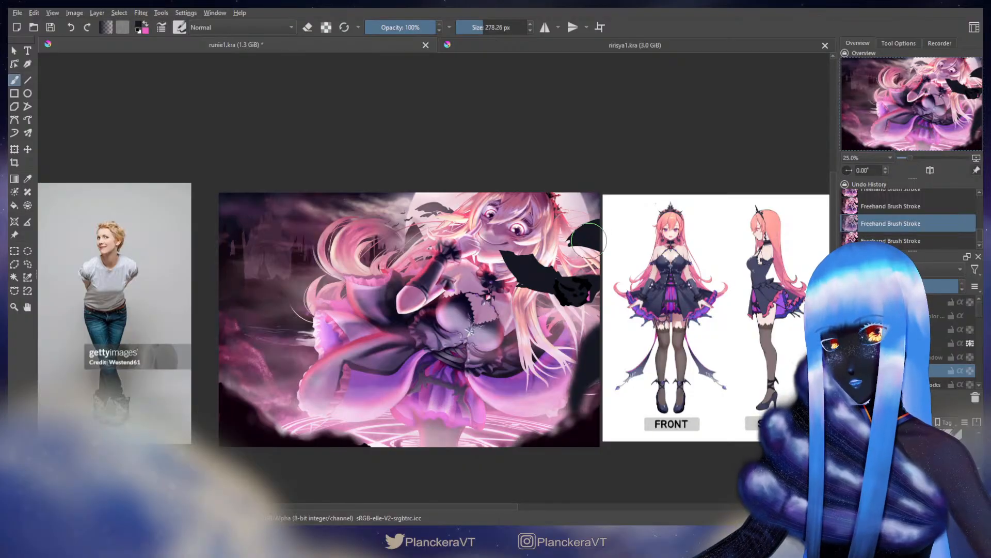
Freehand-select the bat's second wing above its body and transform it upward toward the canvas corner
click(28, 264)
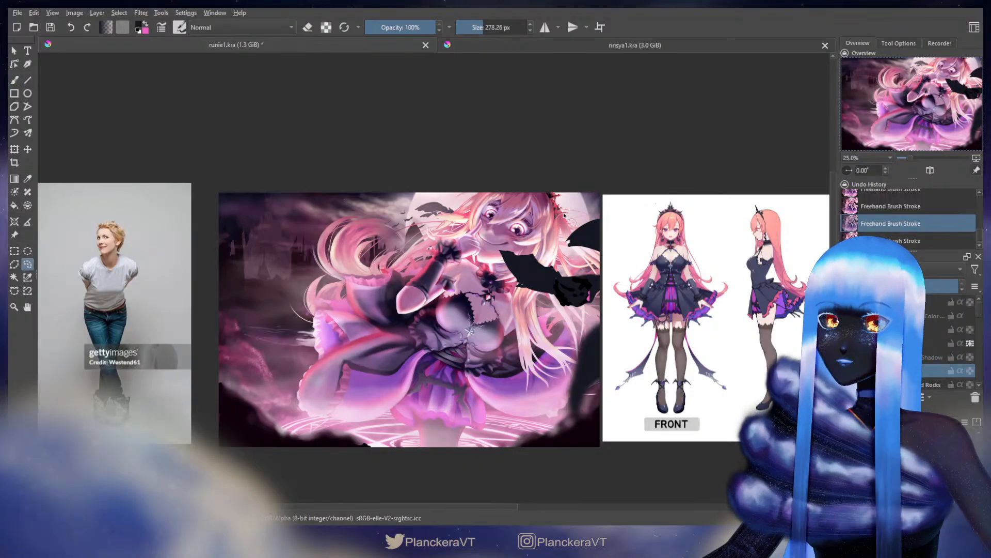
mouse_move(568, 250)
mouse_down()
mouse_move(600, 211)
mouse_move(594, 195)
mouse_move(592, 210)
mouse_move(628, 212)
mouse_move(613, 219)
mouse_up()
key(t)
key(ctrl+t)
key(Return)
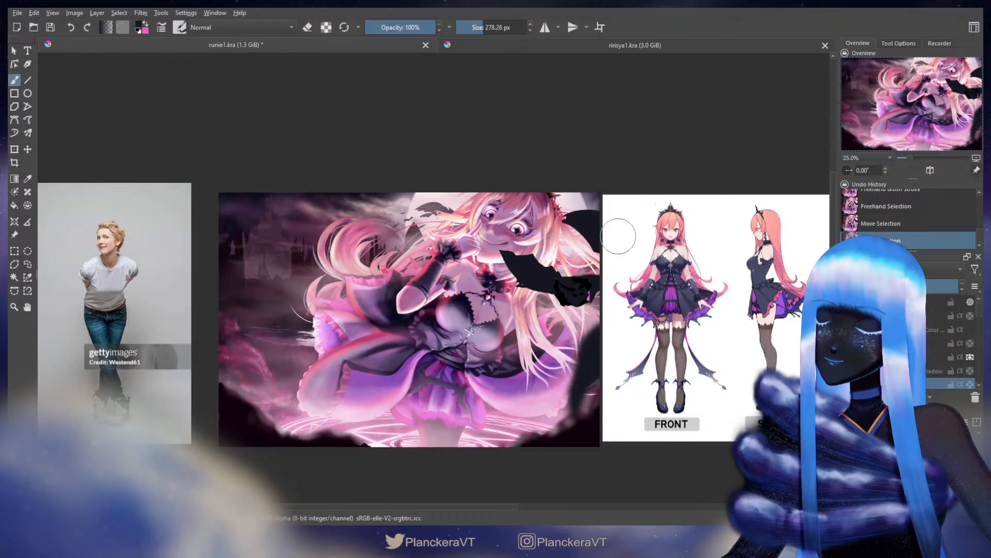
Extend the moved bat wing in near-black at 231 px and trim its edges with the eraser at about 165 px
key(b)
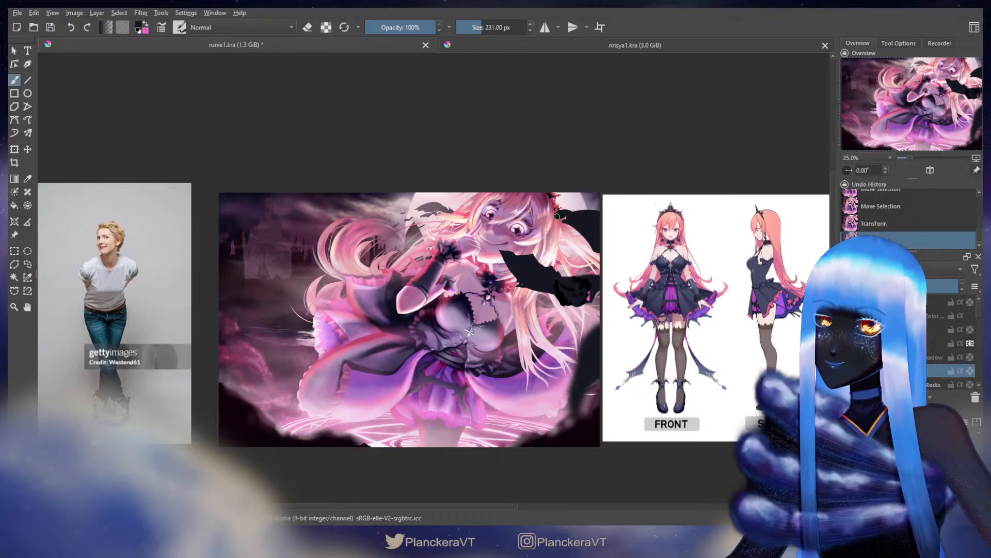
drag(607, 254, 607, 258)
key(e)
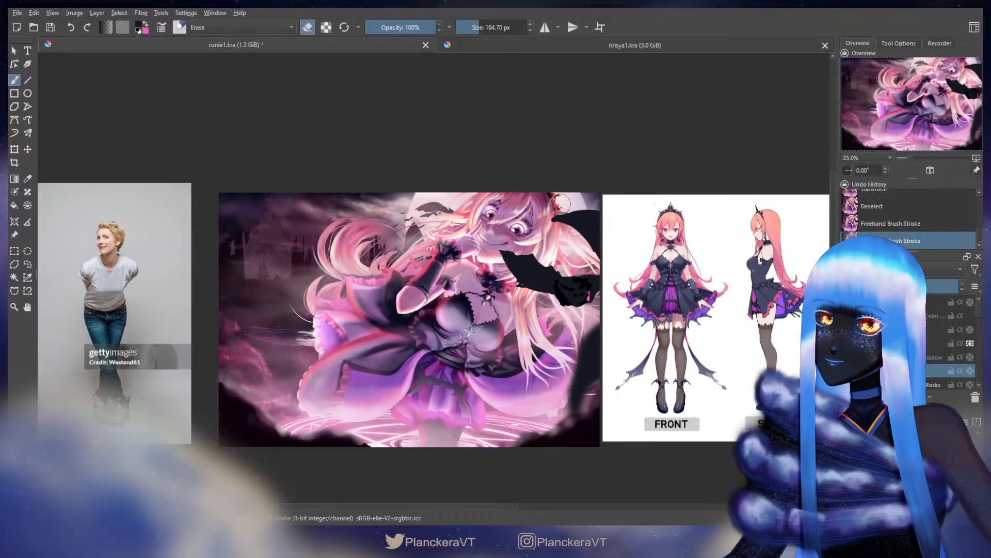
mouse_move(557, 219)
mouse_down()
mouse_move(606, 250)
mouse_move(576, 243)
mouse_move(577, 219)
mouse_move(594, 211)
mouse_up()
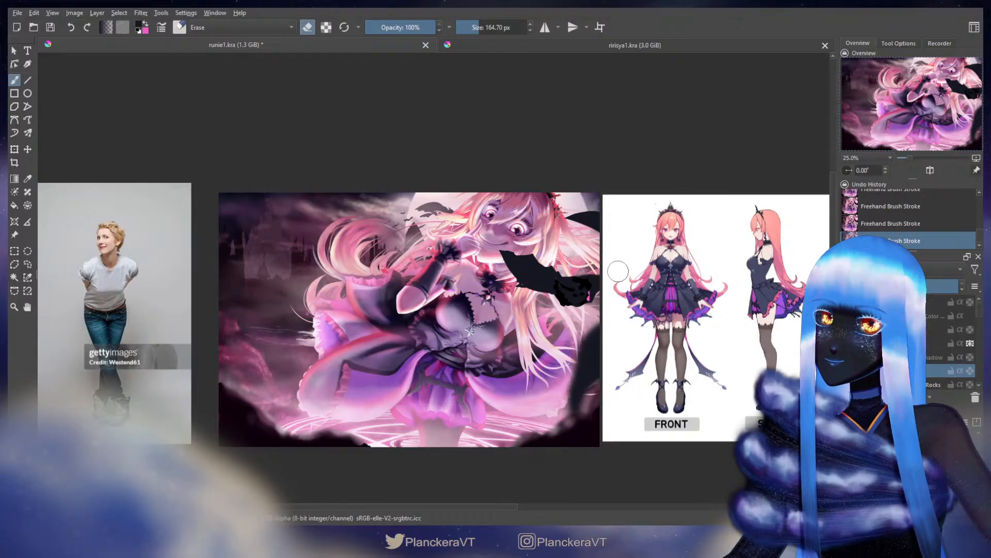
key(e)
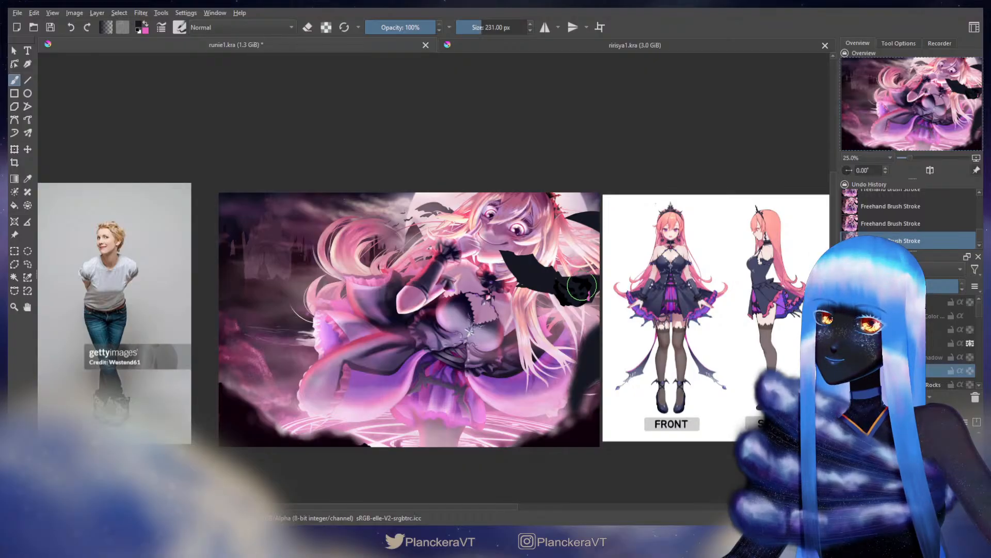
key(e)
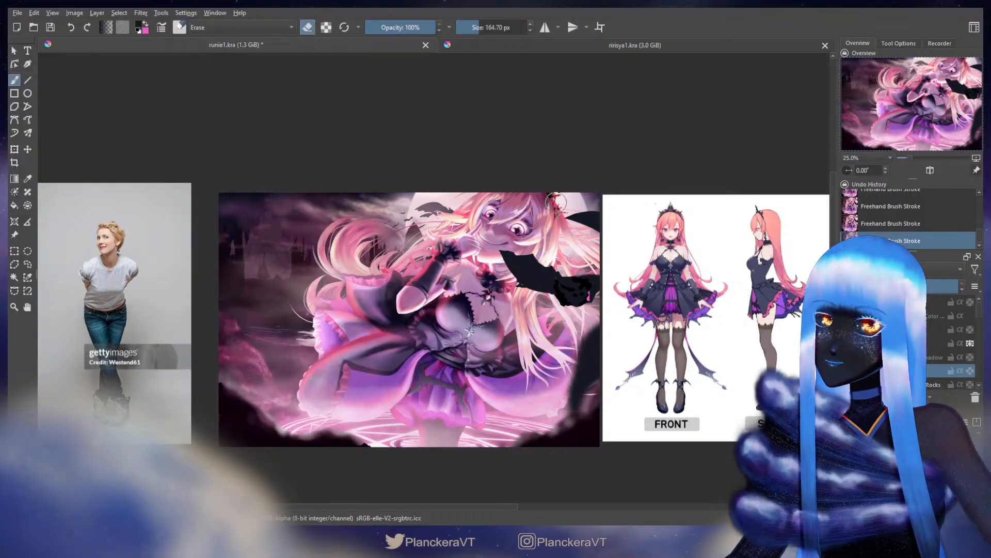
Paint over the canvas's upper edge at 231 px, and erase the whole upper wing at about 312 px
key(e)
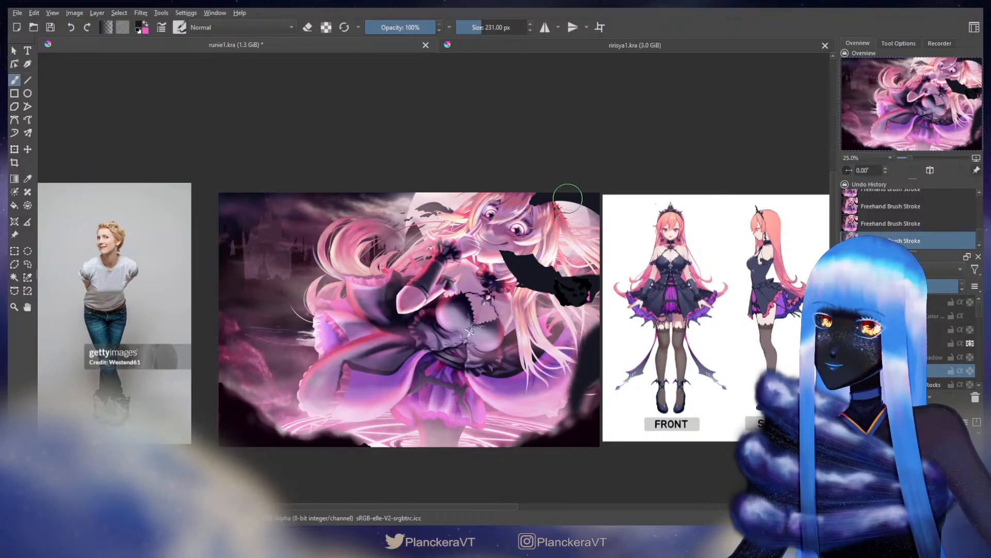
drag(568, 198, 592, 207)
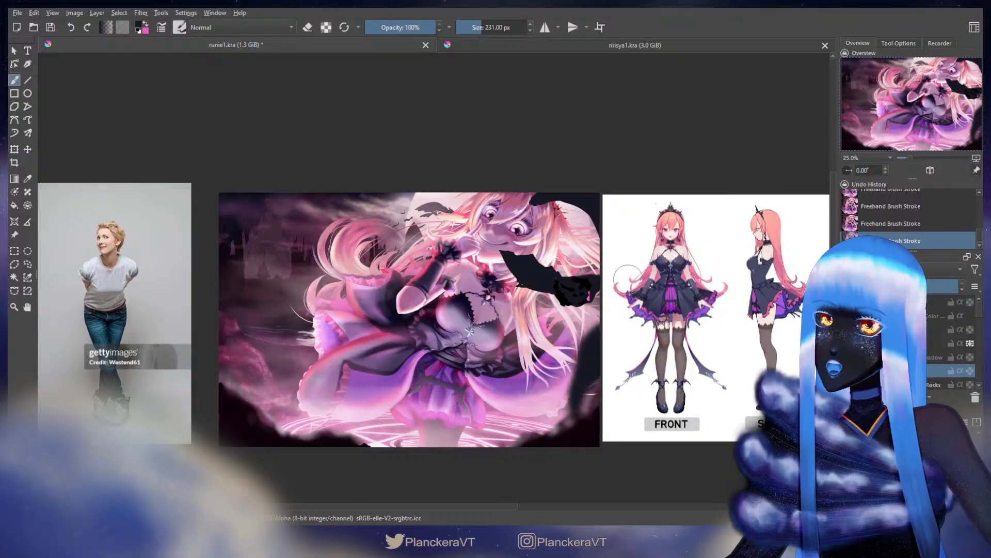
key(e)
drag(532, 182, 598, 220)
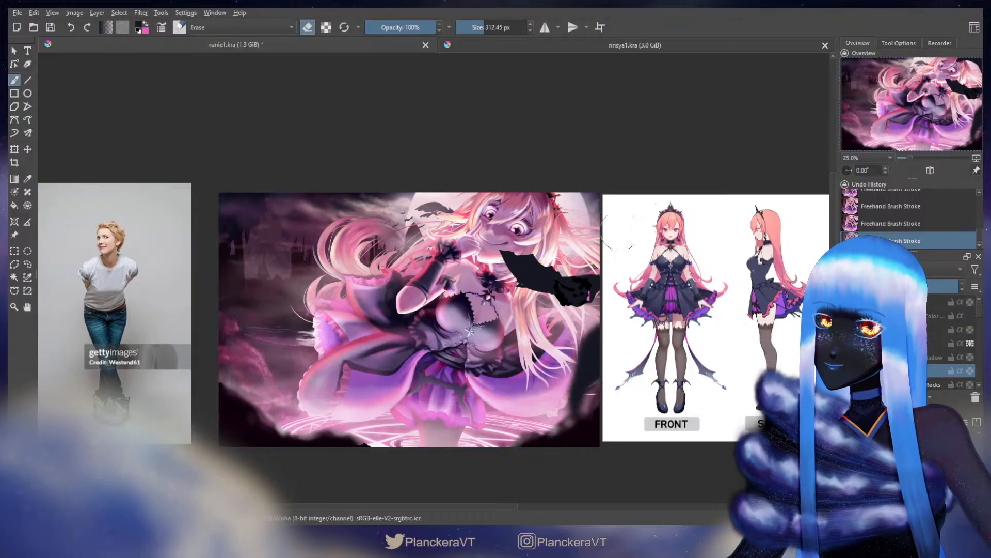
Try new near-black wing shapes along the canvas's upper edge beside the hair at 231 px, and undo them
key(e)
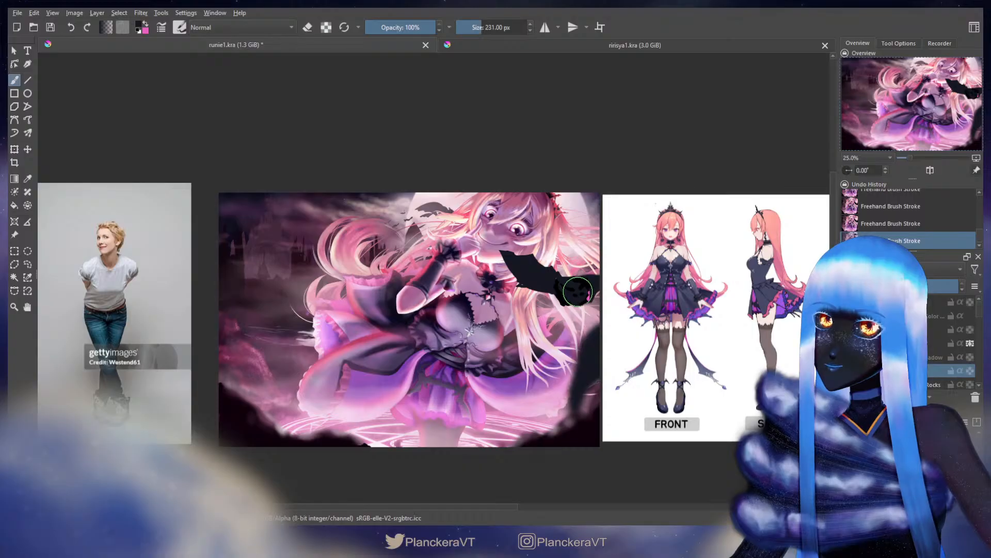
click(577, 291)
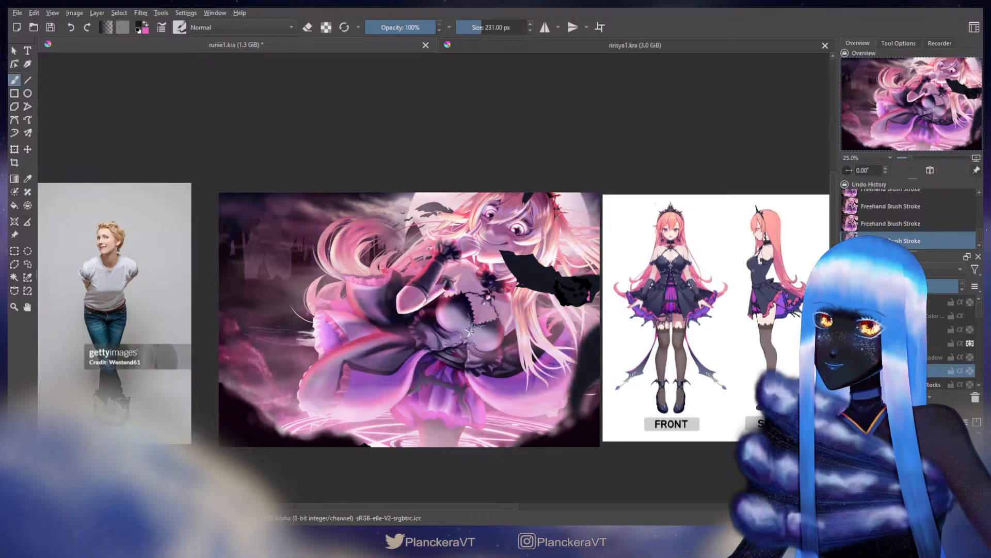
click(527, 198)
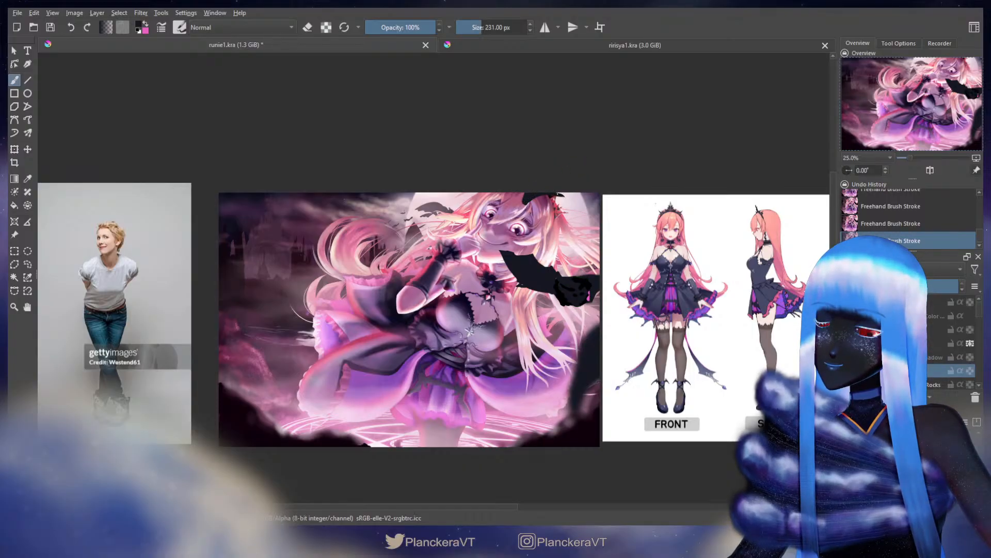
click(565, 196)
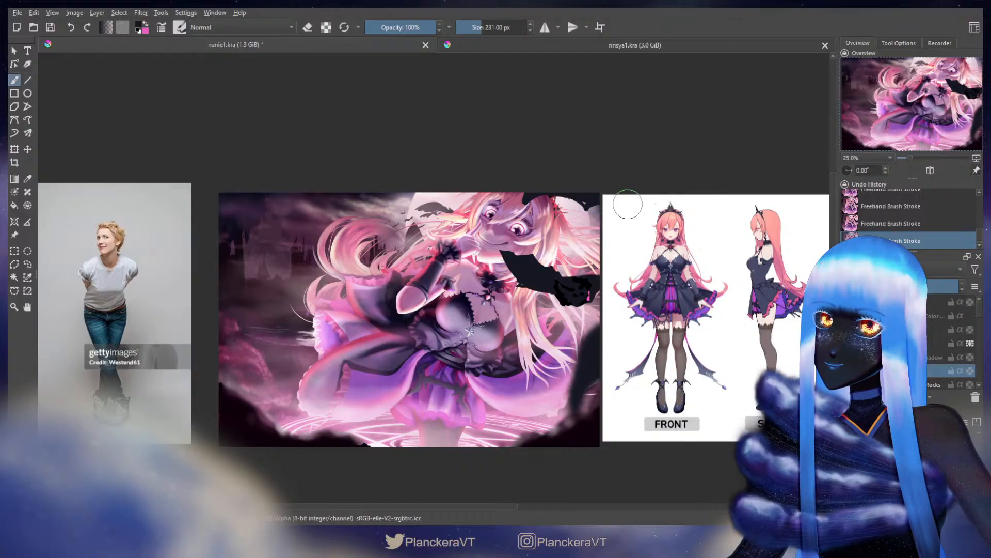
key(ctrl+z)
key(ctrl+z)
key(ctrl+z)
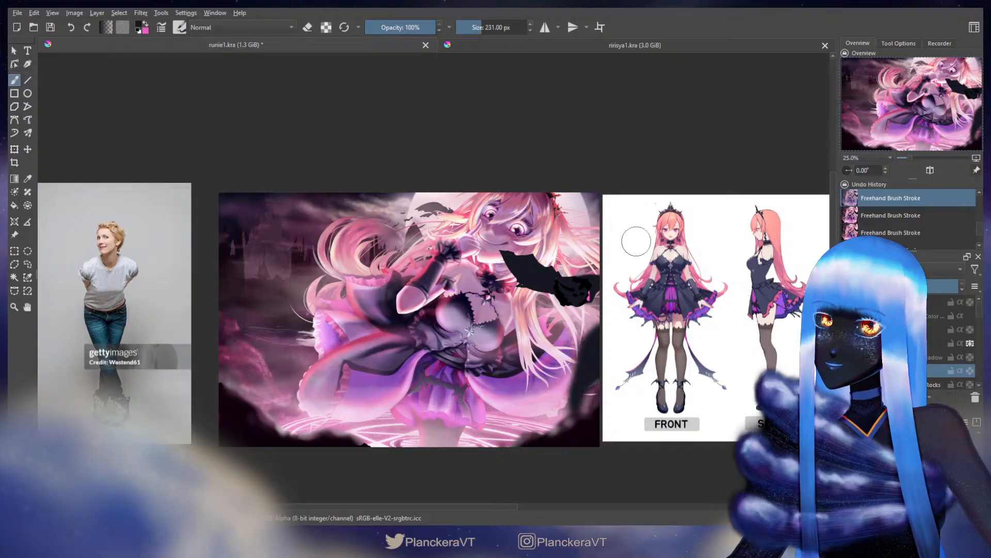
Paint the bat's second wing as a curved near-black hook above its body at 231 px, undoing the extra strokes above it
key(ctrl+shift+z)
key(ctrl+shift+z)
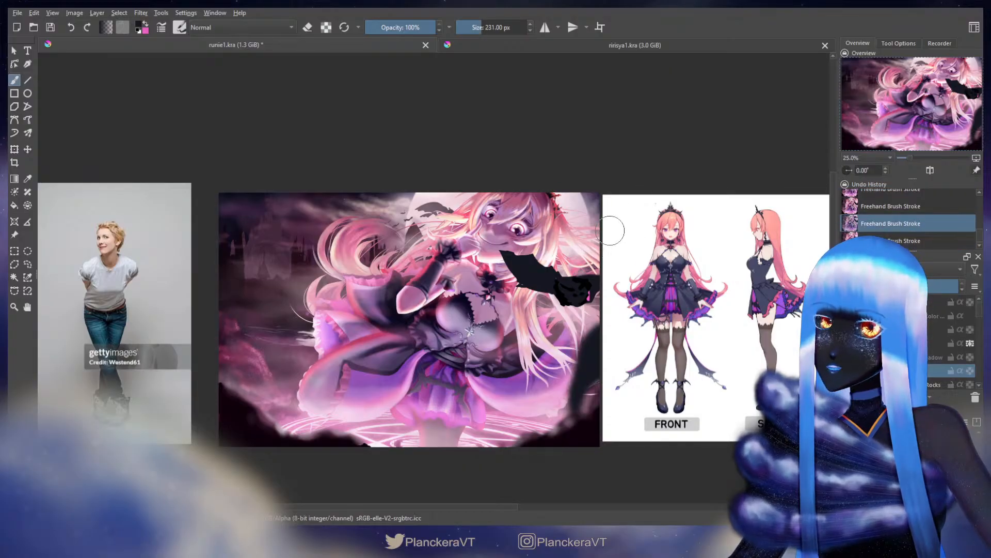
key(ctrl+shift+z)
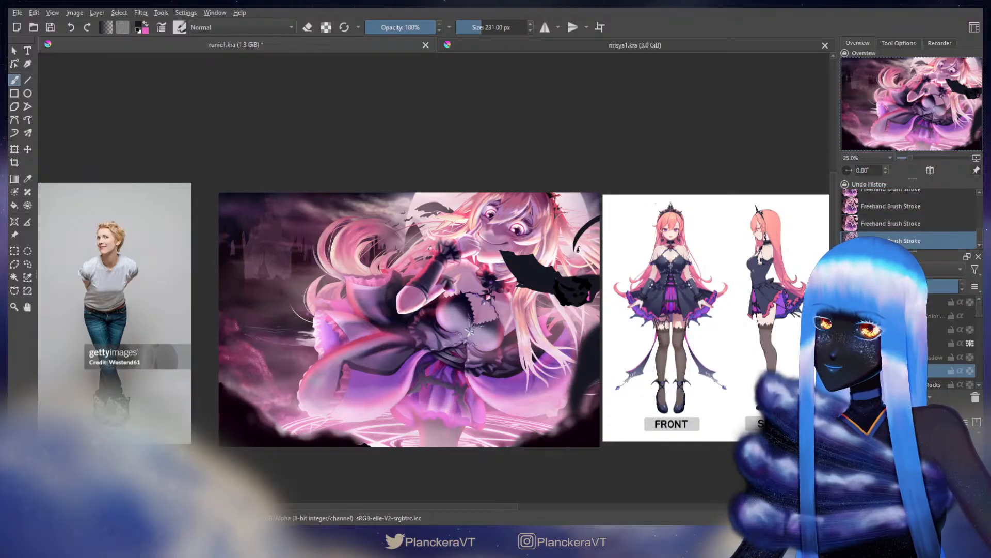
key(ctrl+z)
key(ctrl+shift+z)
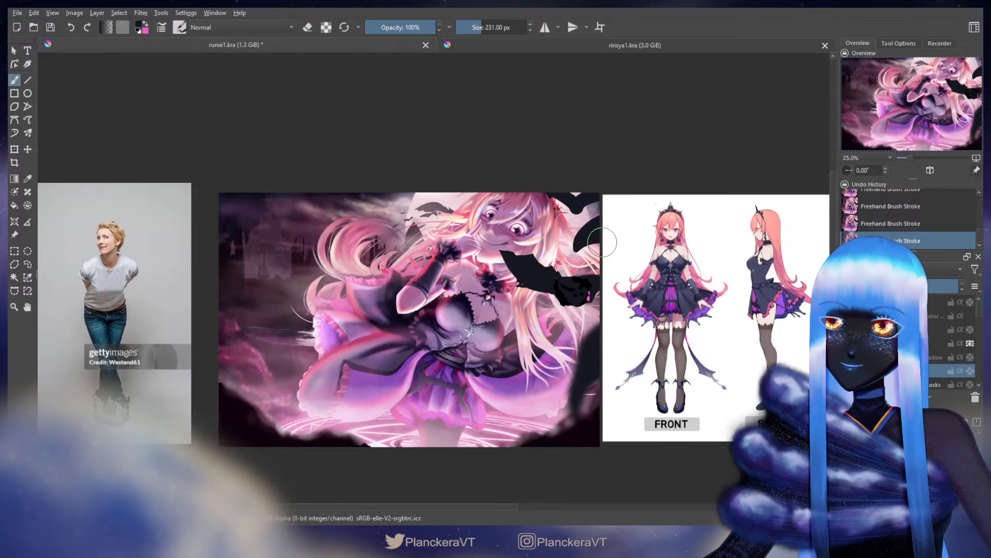
key(ctrl+z)
key(ctrl+z)
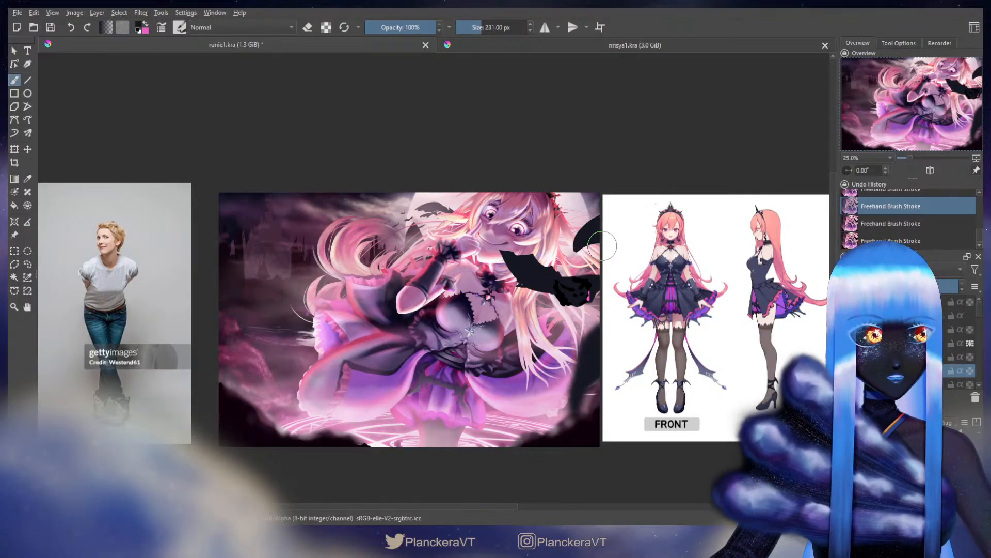
drag(590, 258, 614, 227)
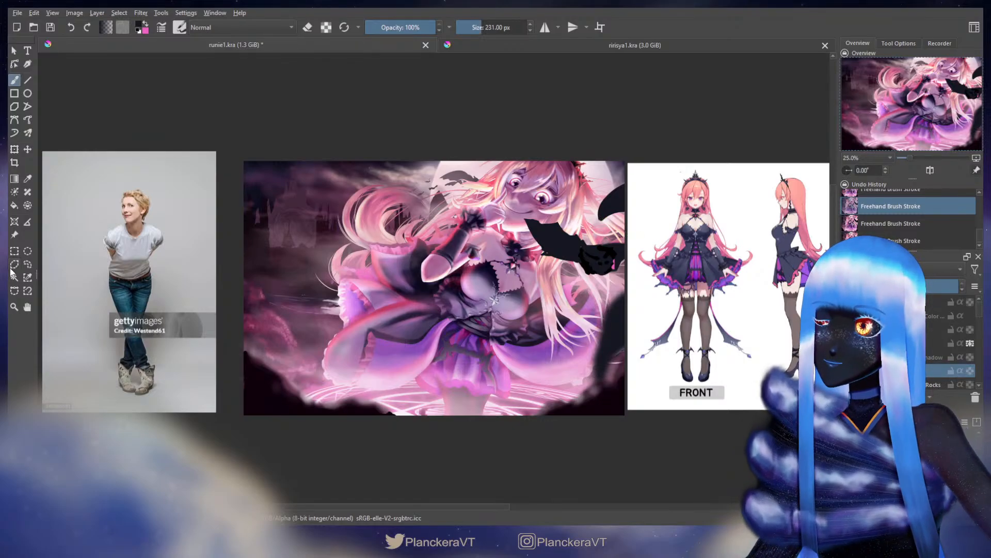
Enlarge and rotate the dark foreground shape beside the skirt, and repaint it as a large solid curved silhouette at about 336 px
click(28, 264)
mouse_move(616, 283)
mouse_down()
mouse_move(551, 434)
mouse_move(635, 274)
mouse_up()
key(ctrl+t)
drag(535, 432, 408, 483)
drag(536, 362, 594, 322)
drag(805, 290, 821, 348)
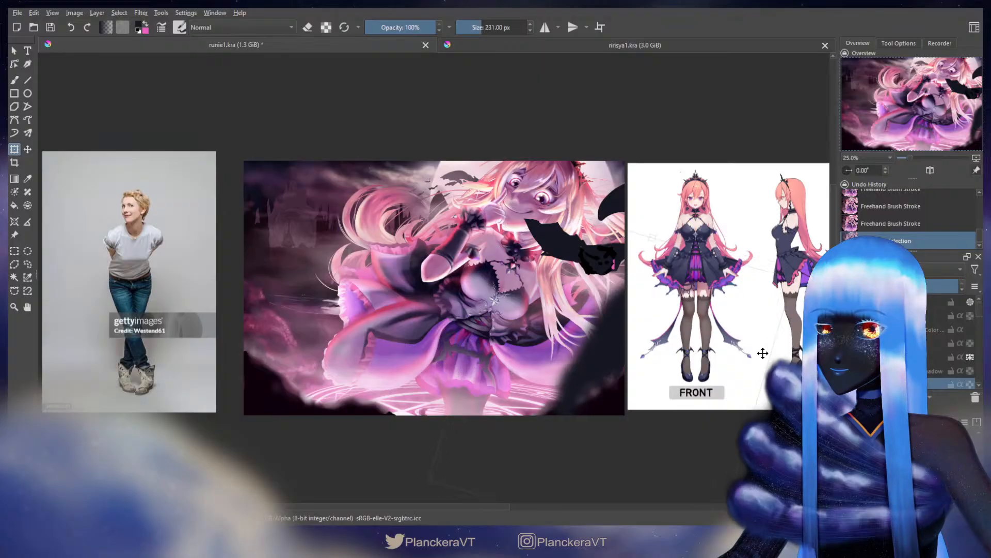
mouse_move(659, 319)
mouse_down()
mouse_move(640, 319)
mouse_move(656, 325)
mouse_move(649, 322)
mouse_up()
drag(821, 320, 826, 366)
mouse_move(677, 352)
mouse_down()
mouse_move(639, 328)
mouse_move(684, 338)
mouse_up()
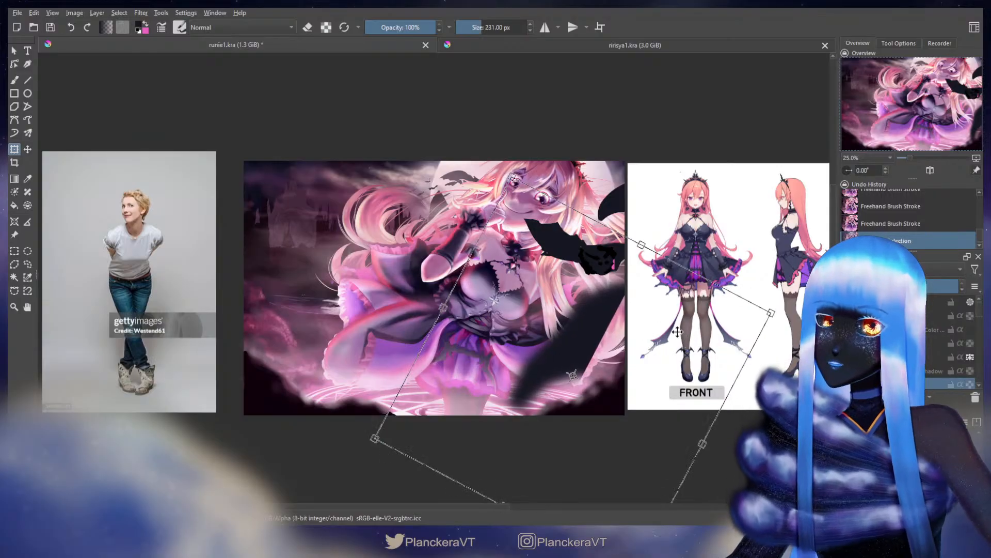
key(Return)
key(b)
mouse_move(619, 295)
mouse_down()
mouse_move(602, 292)
mouse_move(511, 408)
mouse_move(615, 356)
mouse_move(604, 339)
mouse_move(622, 347)
mouse_move(646, 331)
mouse_up()
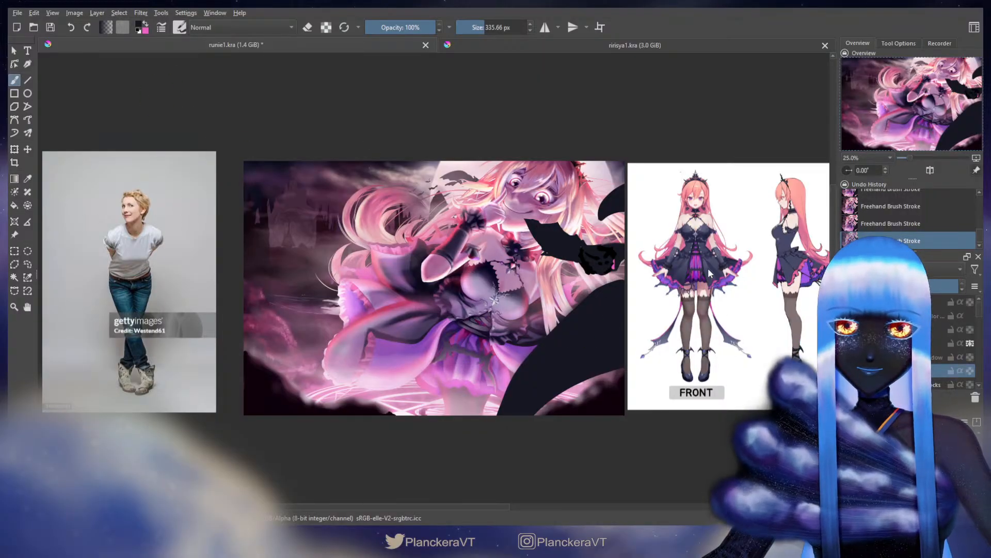
Group the bat layer with a blur filter mask and remove the surplus layer from the layer stack
key(ctrl+g)
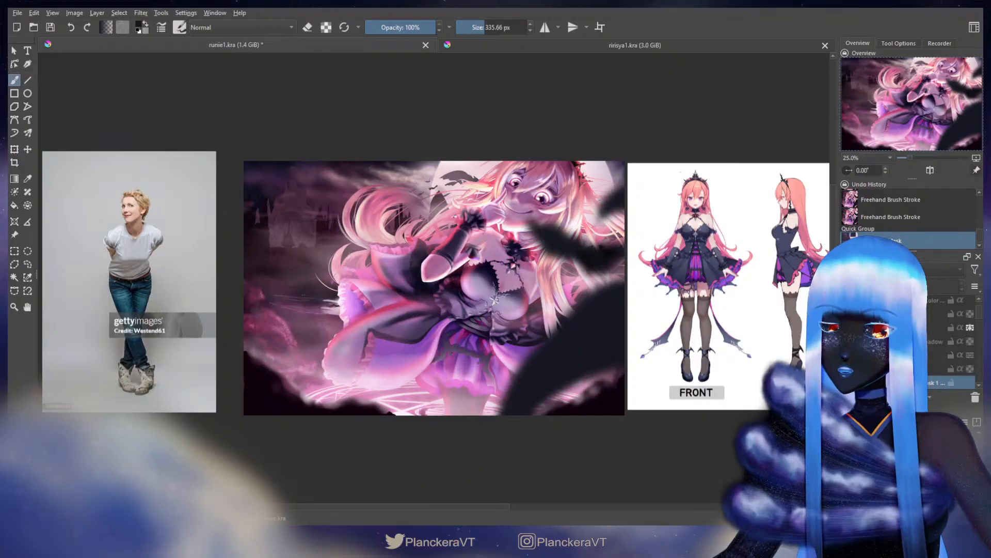
drag(899, 369, 907, 348)
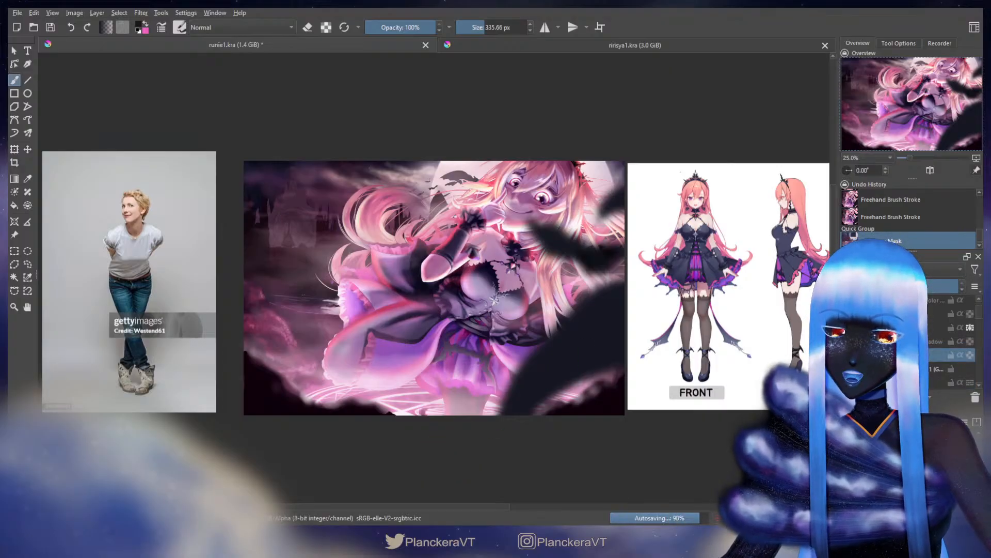
click(903, 383)
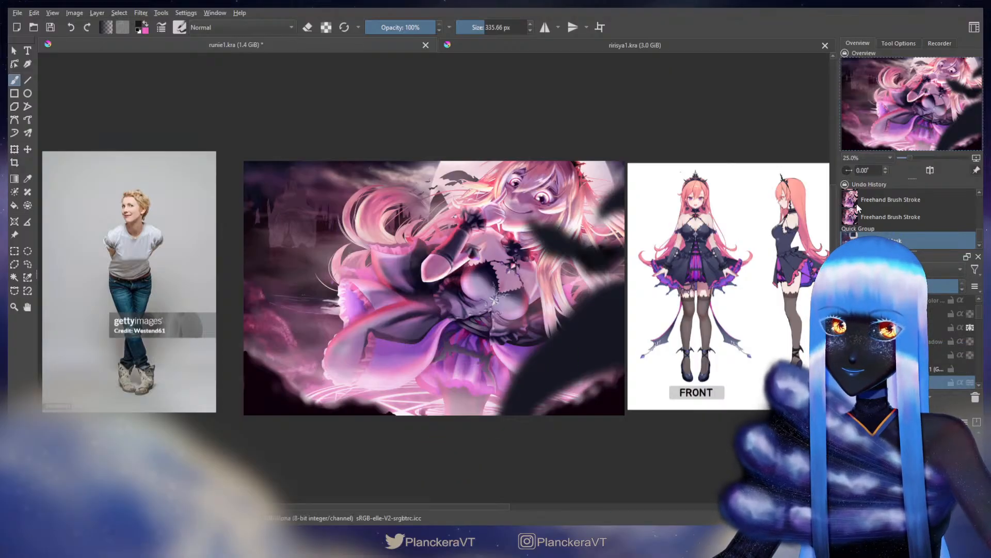
key(ctrl+e)
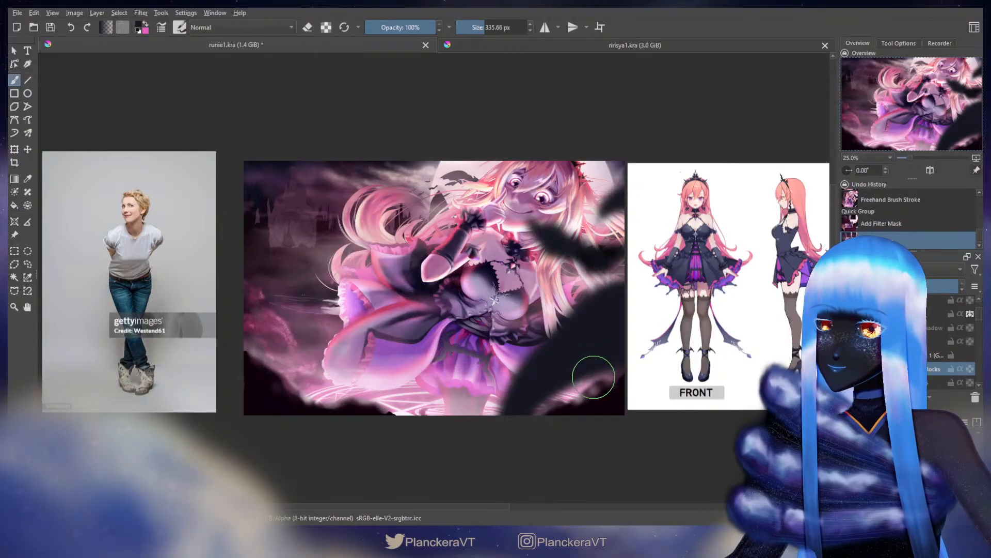
key(ctrl+Page_Up)
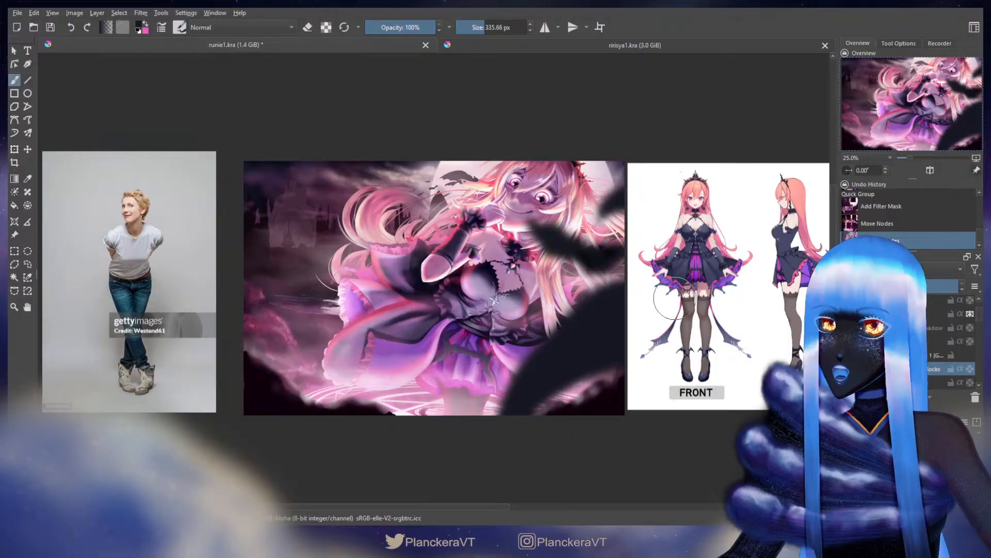
Try blurred near-black wing strokes from the background clouds across the skirt's outer hem at about 267 px, and undo them
drag(550, 298, 608, 318)
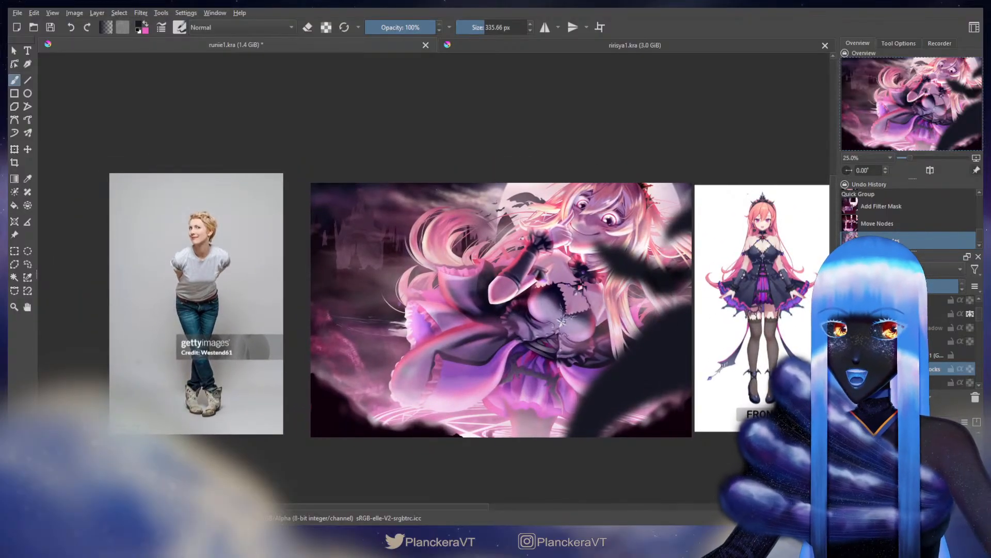
key(Page_Up)
key(Page_Up)
key(bracketleft)
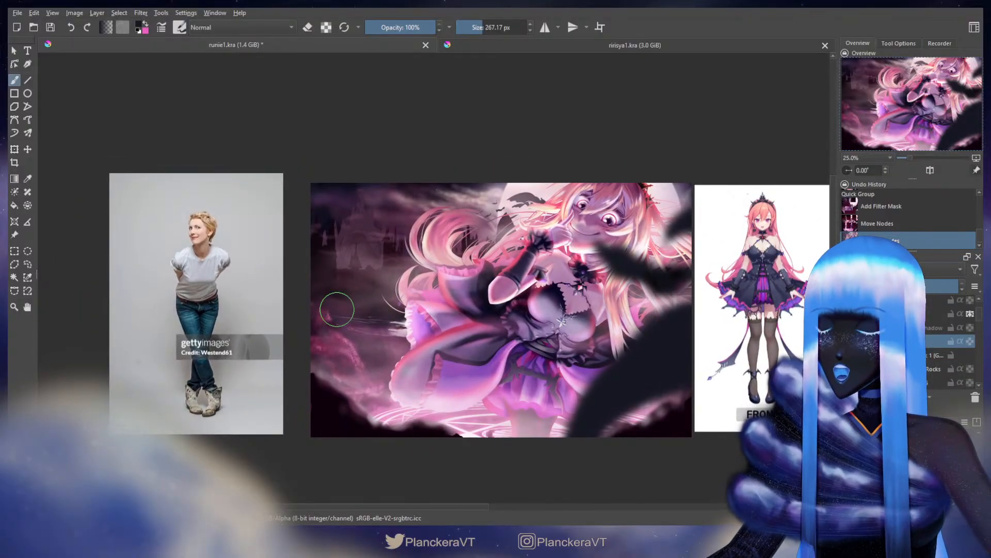
drag(335, 362, 449, 336)
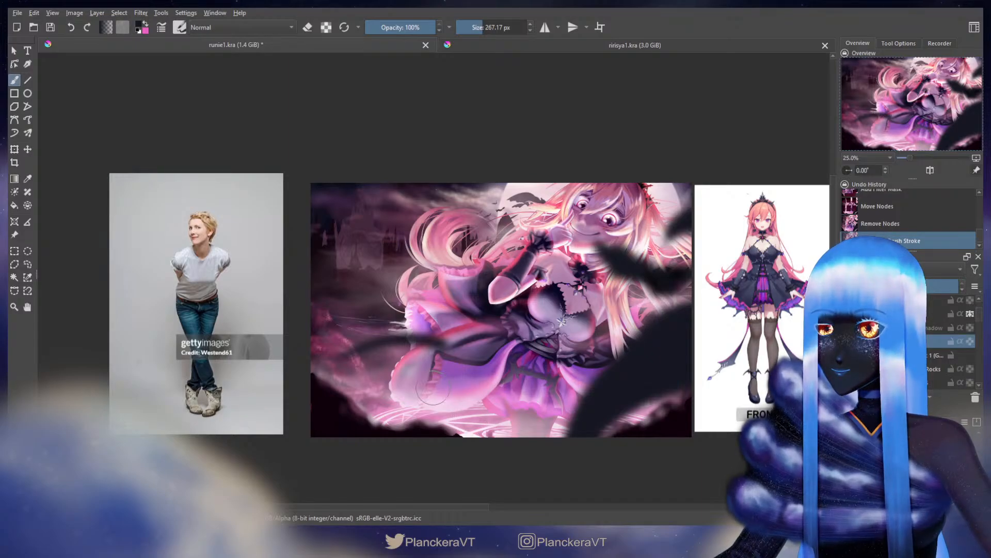
mouse_move(333, 364)
mouse_down()
mouse_move(384, 350)
mouse_move(452, 363)
mouse_up()
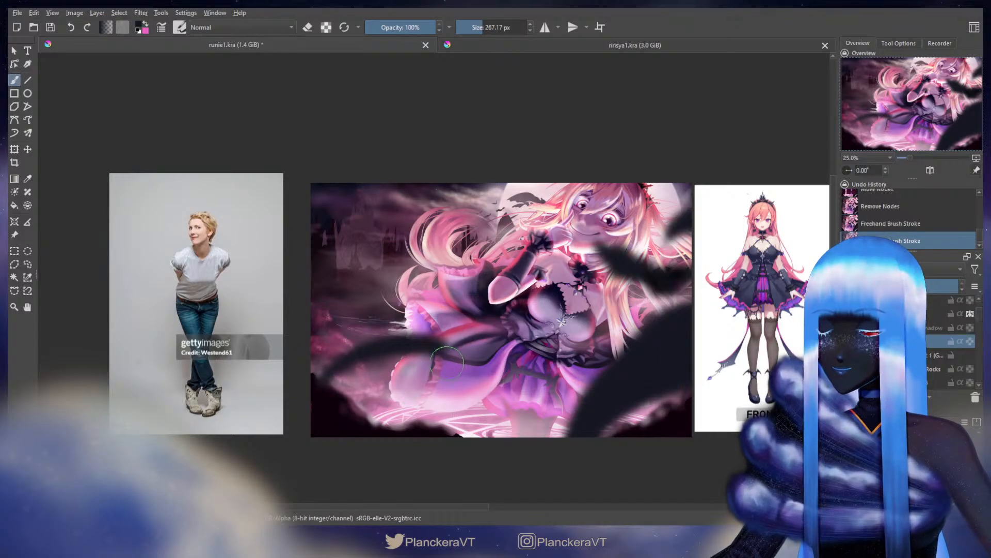
key(ctrl+z)
key(ctrl+z)
key(ctrl+z)
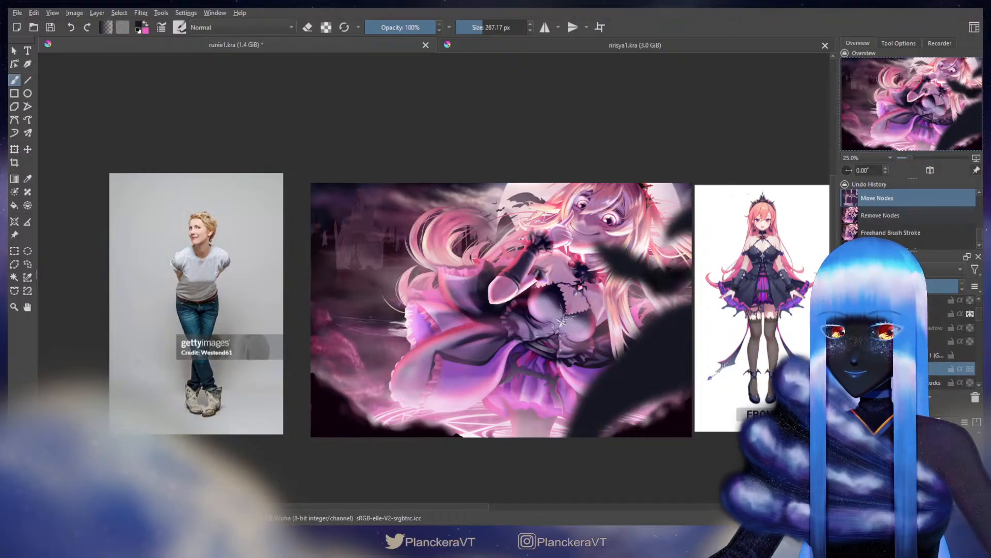
click(881, 216)
Hide the blur mask and try a large near-black wing beside the outer skirt hem at about 310 px
click(847, 355)
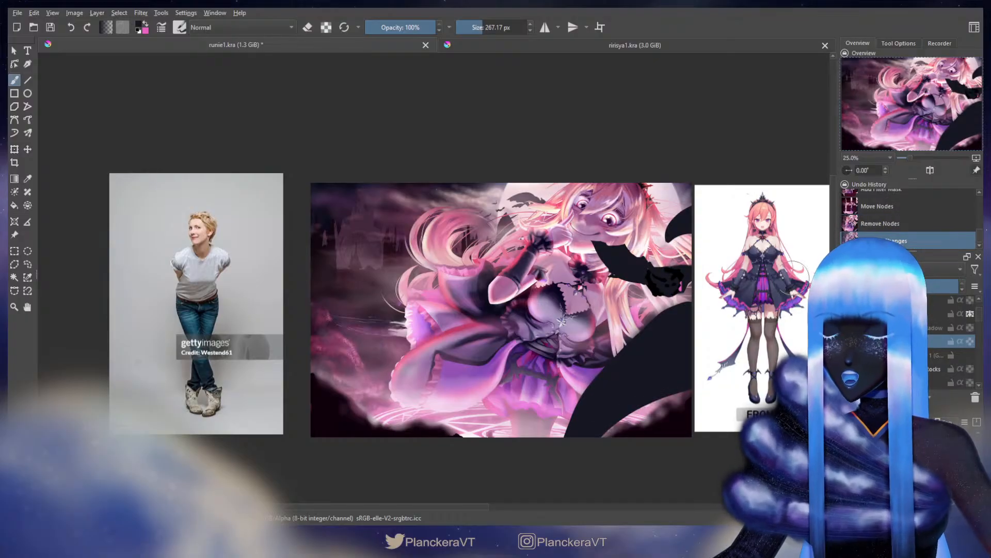
mouse_move(370, 370)
mouse_down()
mouse_move(419, 410)
mouse_move(421, 397)
mouse_move(385, 360)
mouse_move(266, 364)
mouse_up()
key(ctrl+z)
key(ctrl+z)
key(ctrl+z)
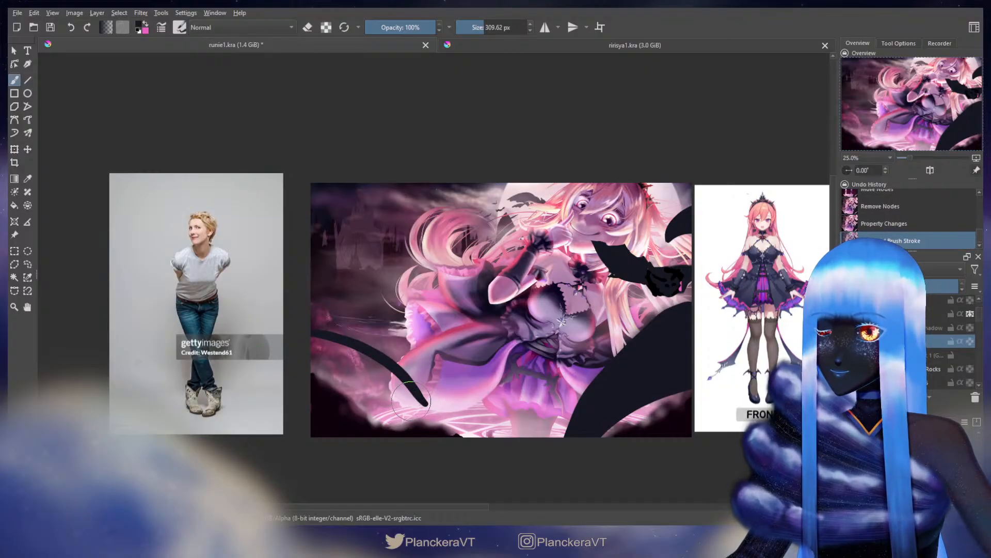
mouse_move(424, 405)
mouse_down()
mouse_move(298, 405)
mouse_move(330, 403)
mouse_move(304, 407)
mouse_move(316, 356)
mouse_move(413, 398)
mouse_up()
mouse_move(320, 360)
mouse_down()
mouse_move(362, 375)
mouse_move(347, 356)
mouse_move(393, 377)
mouse_move(348, 359)
mouse_move(328, 372)
mouse_move(335, 386)
mouse_move(391, 397)
mouse_up()
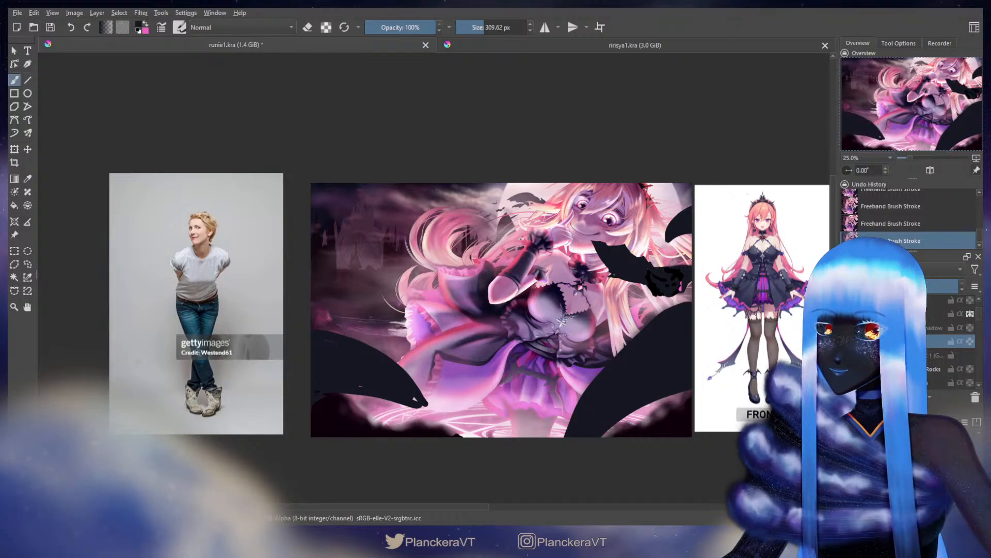
Preview the new wing beside the skirt hem with the blur, and erase it completely at about 661 px
key(ctrl+f)
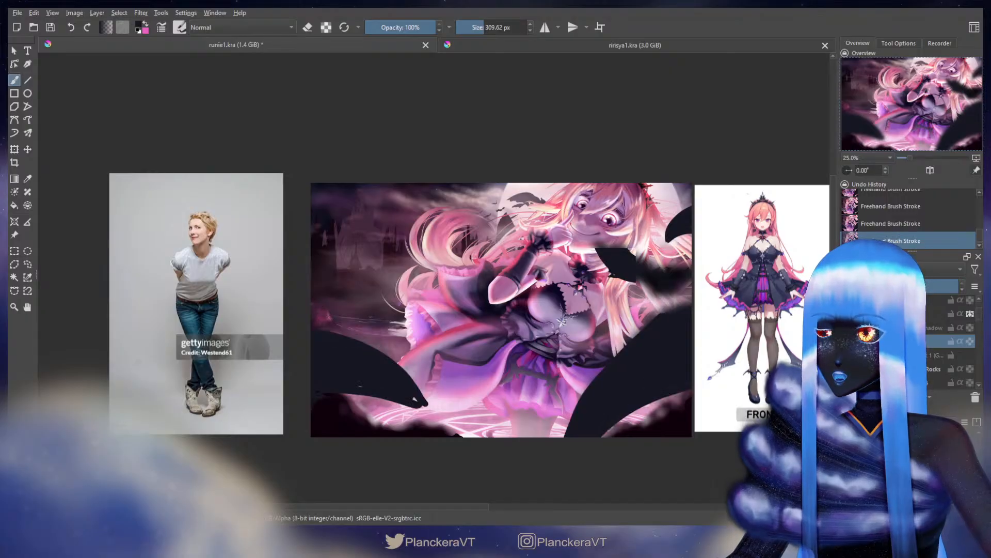
key(e)
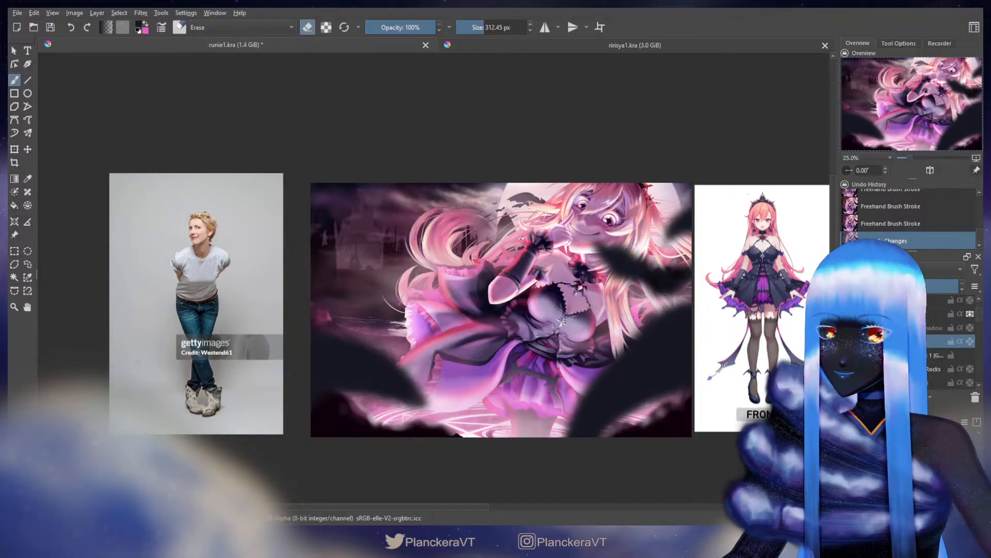
key(ctrl+z)
mouse_move(302, 364)
shift+mouse_down()
mouse_move(350, 350)
mouse_move(320, 359)
mouse_move(357, 386)
mouse_move(419, 402)
shift+mouse_up()
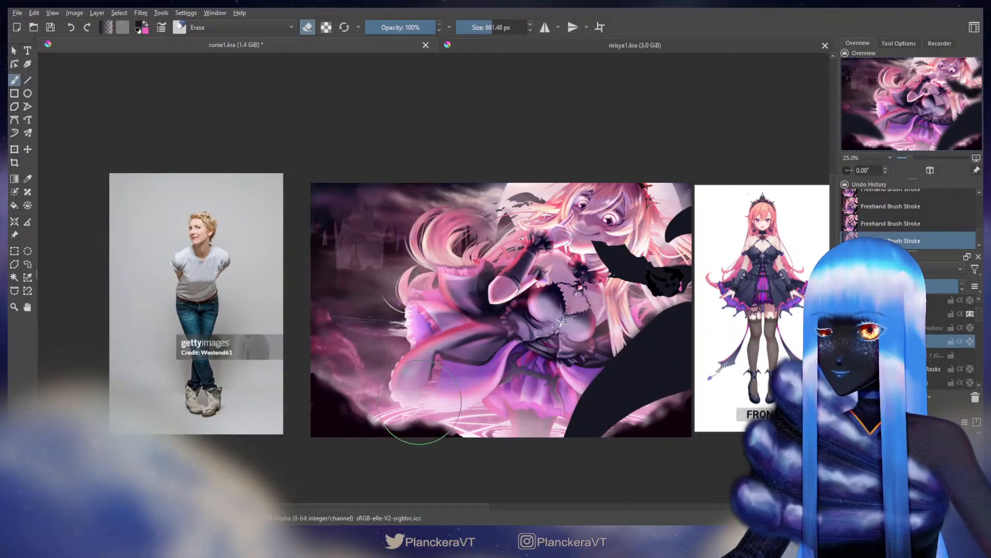
key(e)
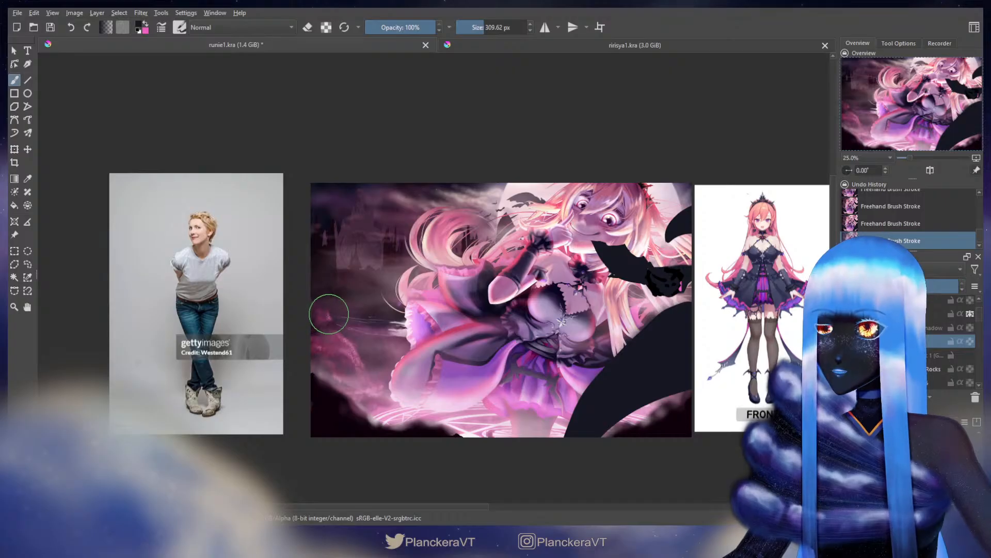
Paint a small near-black bat head at the outer edge of the background at about 310 px, undoing the stray strokes
drag(329, 313, 321, 305)
key(ctrl+z)
key(ctrl+z)
key(ctrl+z)
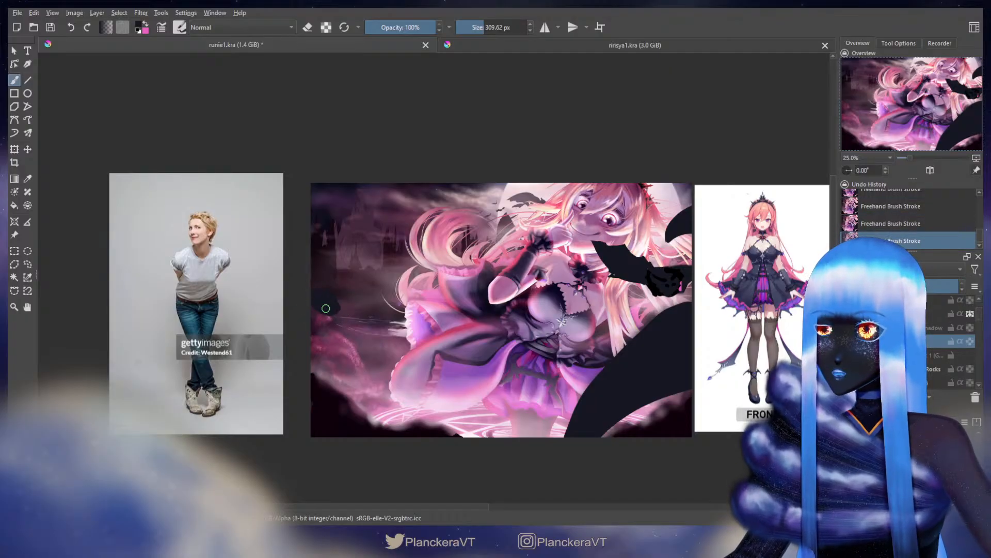
drag(337, 310, 332, 294)
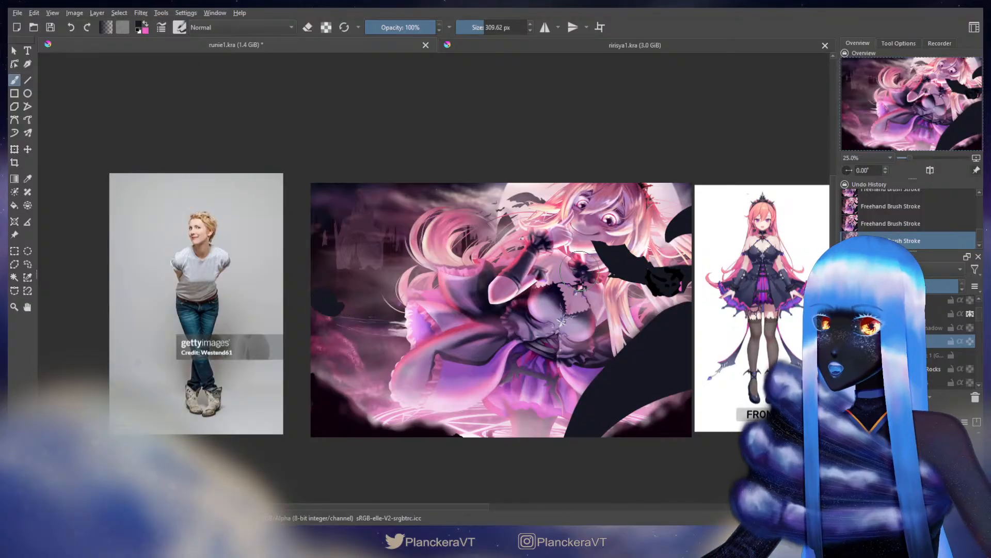
Paint small pink eyes on the new bat head at about 236 px, and switch back to the near-black colour
key(x)
key(bracketleft)
key(bracketleft)
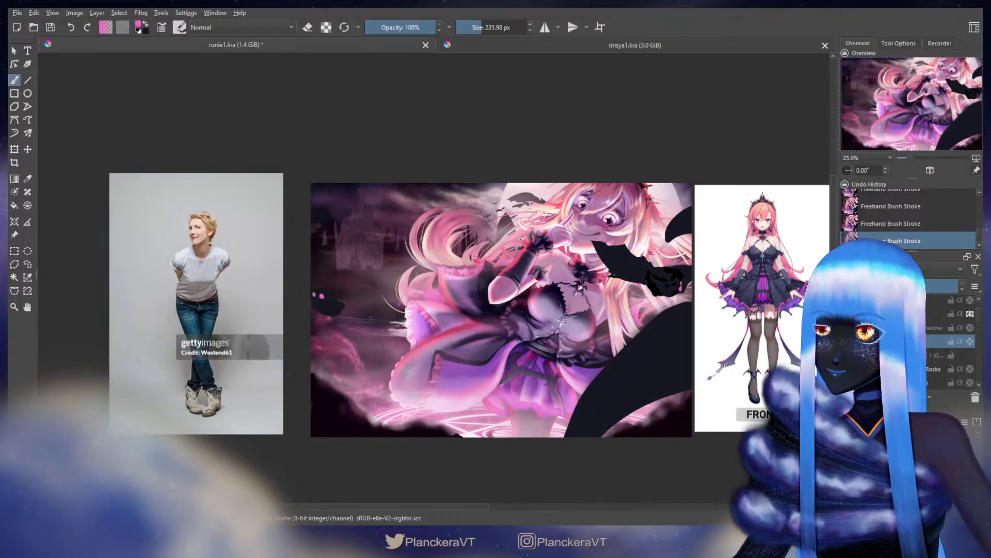
key(x)
Try a high arched wing stroke from the small bat's head over the skirt hem at about 226 px, and undo it
mouse_move(331, 298)
mouse_down()
mouse_move(383, 296)
mouse_move(395, 316)
mouse_move(394, 295)
mouse_move(440, 361)
mouse_up()
key(ctrl+z)
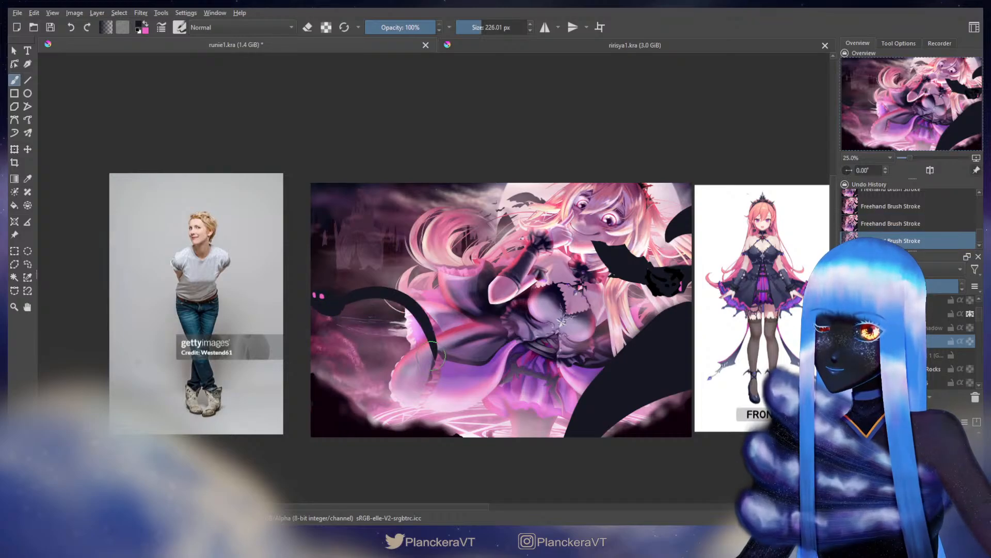
key(ctrl+z)
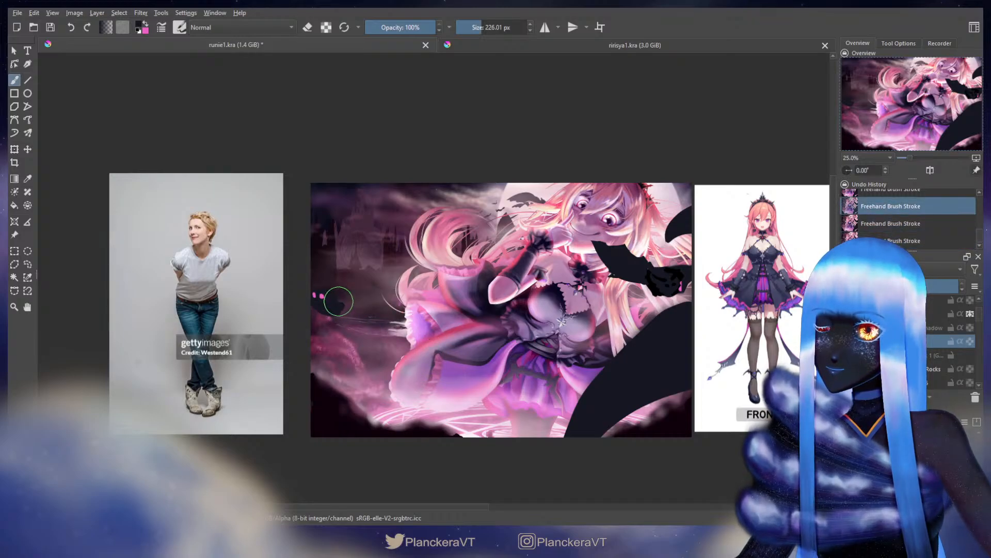
key(ctrl+shift+z)
key(ctrl+z)
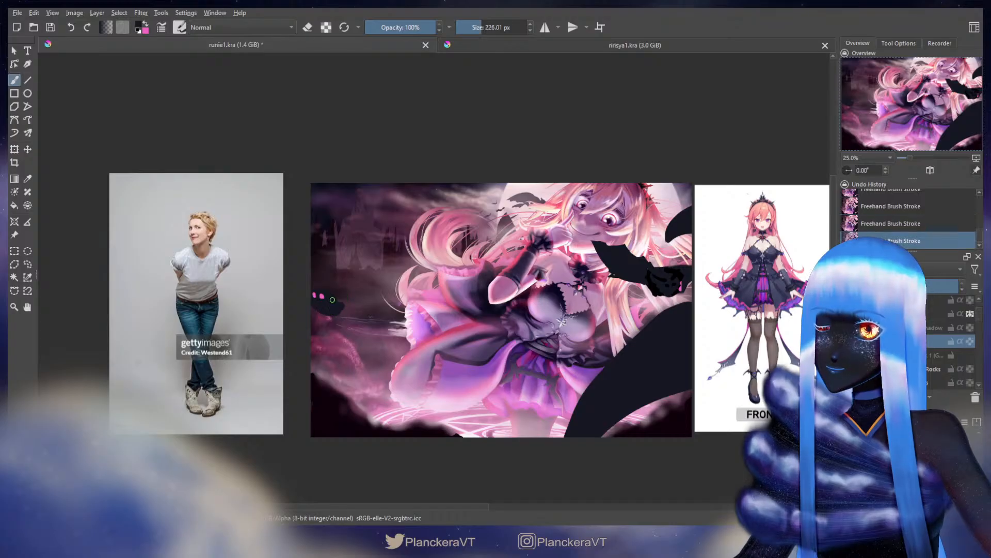
Paint a low, curved wing outline from the small bat's head to the skirt hem at 226 px, undoing the extra stroke above it
drag(333, 299, 441, 338)
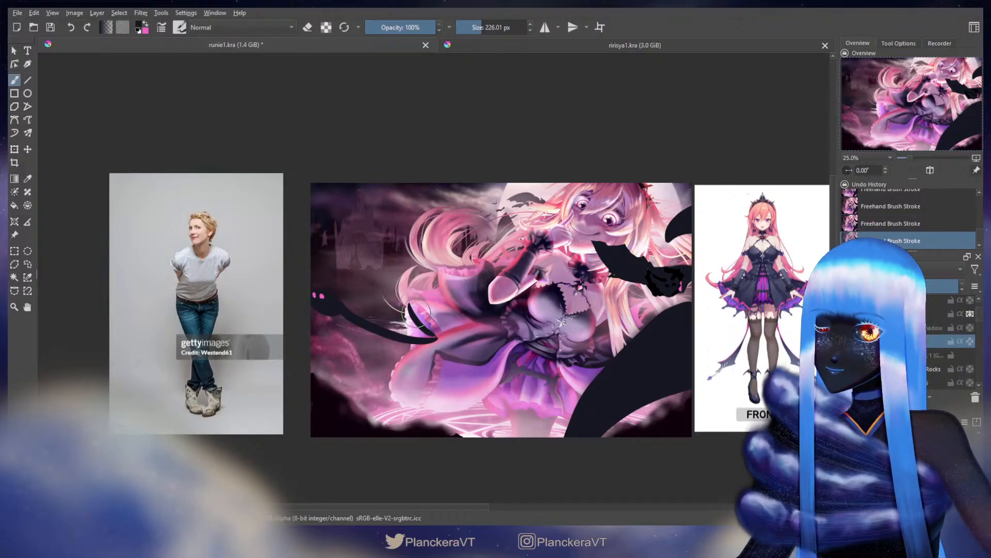
key(ctrl+z)
key(ctrl+shift+z)
key(ctrl+z)
drag(422, 328, 266, 335)
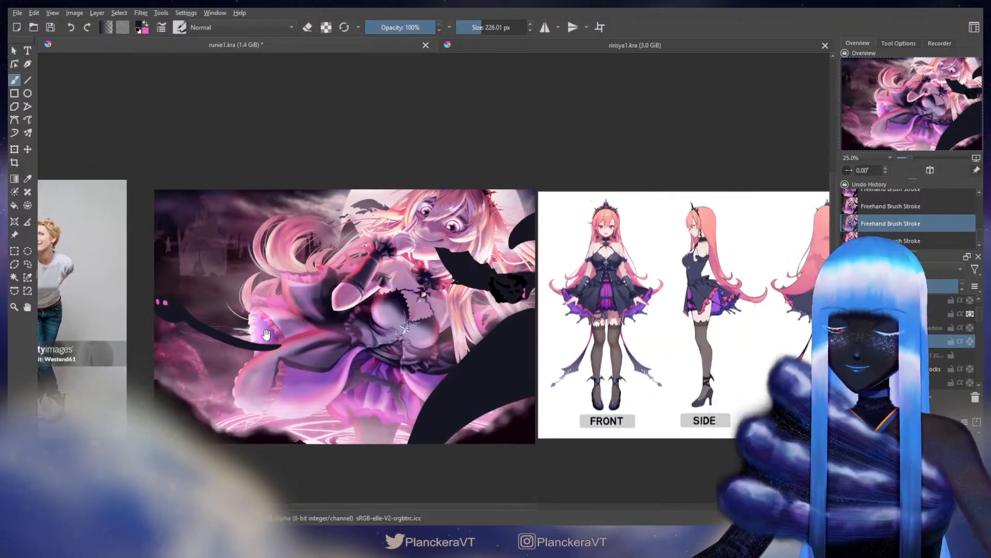
drag(471, 305, 545, 339)
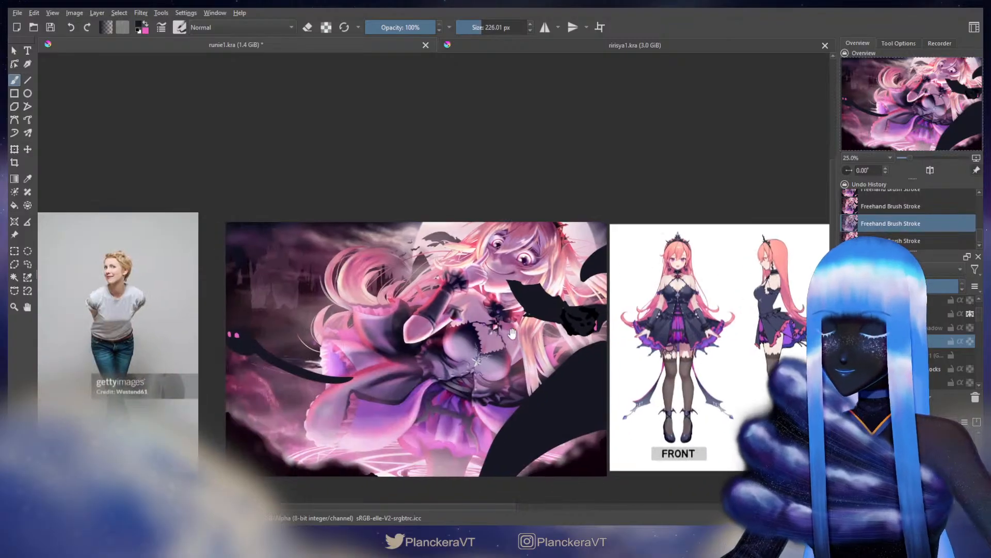
key(ctrl+shift+z)
key(ctrl+z)
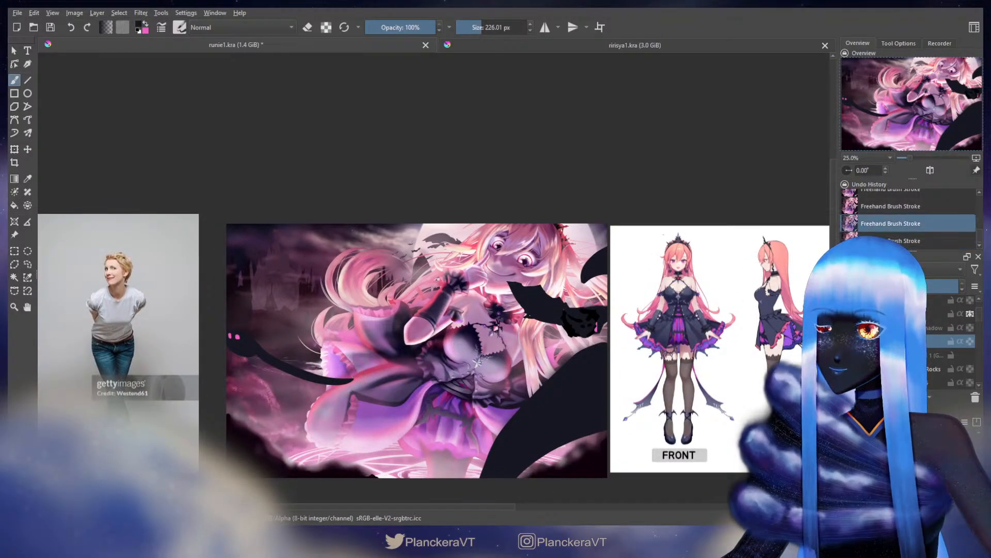
key(ctrl+shift+z)
key(ctrl+z)
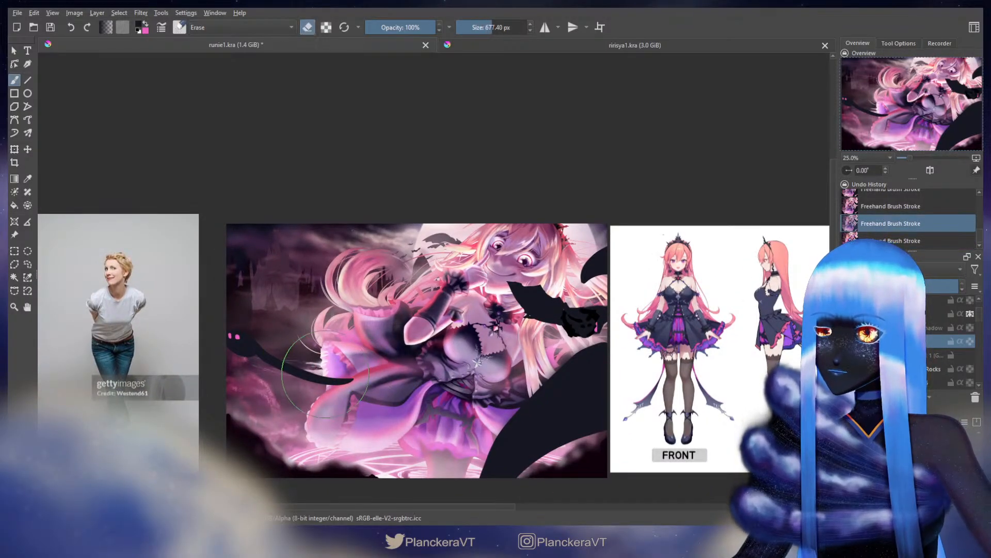
Fill the small bat's wing outline into a solid, jagged near-black silhouette reaching the skirt, undoing stray strokes
key(ctrl+shift+z)
mouse_move(304, 357)
mouse_down()
mouse_move(318, 380)
mouse_move(372, 358)
mouse_move(362, 370)
mouse_move(369, 357)
mouse_move(330, 357)
mouse_move(345, 359)
mouse_move(334, 355)
mouse_move(332, 343)
mouse_move(341, 362)
mouse_move(335, 335)
mouse_move(254, 343)
mouse_move(289, 341)
mouse_move(292, 359)
mouse_move(320, 368)
mouse_up()
key(ctrl+z)
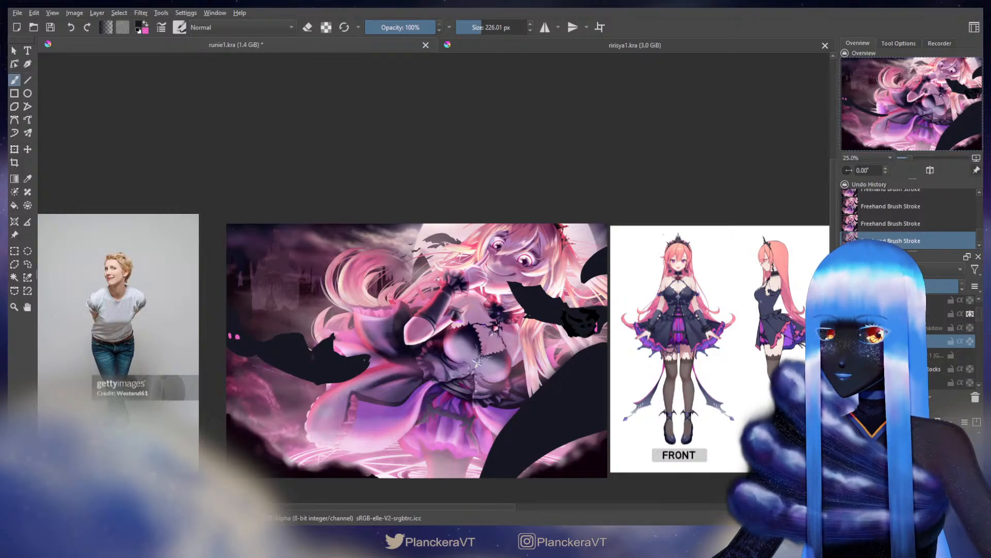
Preview the bat and wing silhouettes with the blur mask on, and switch it off again
click(846, 327)
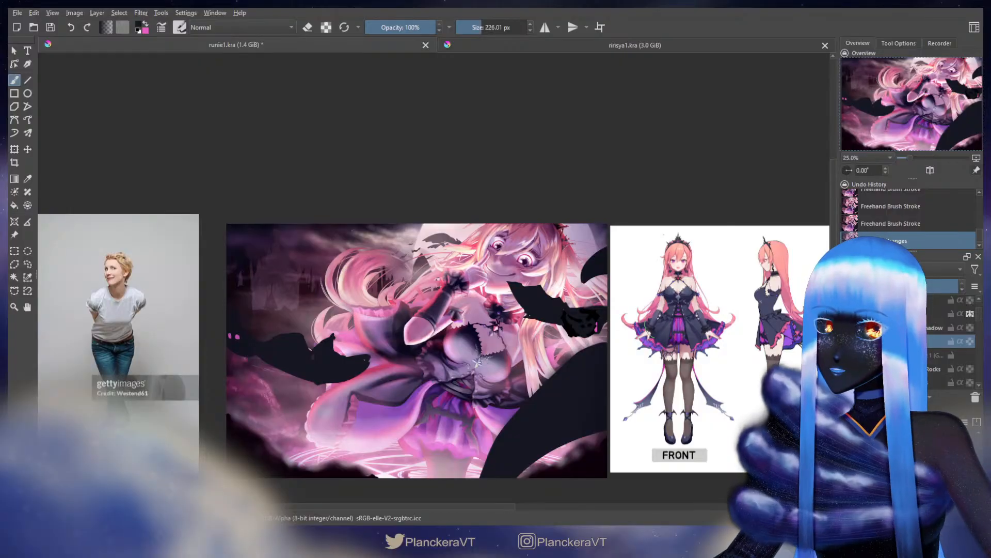
click(846, 355)
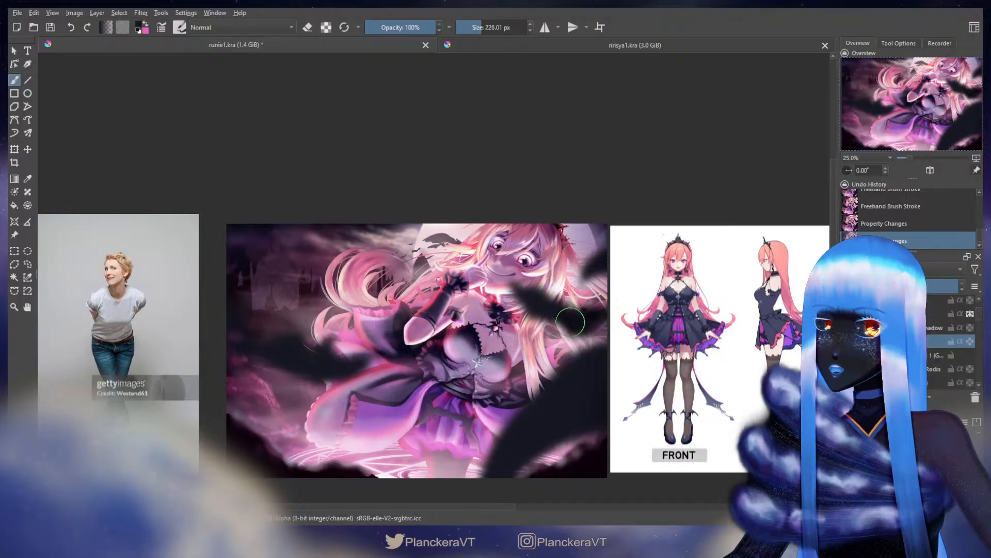
key(ctrl+z)
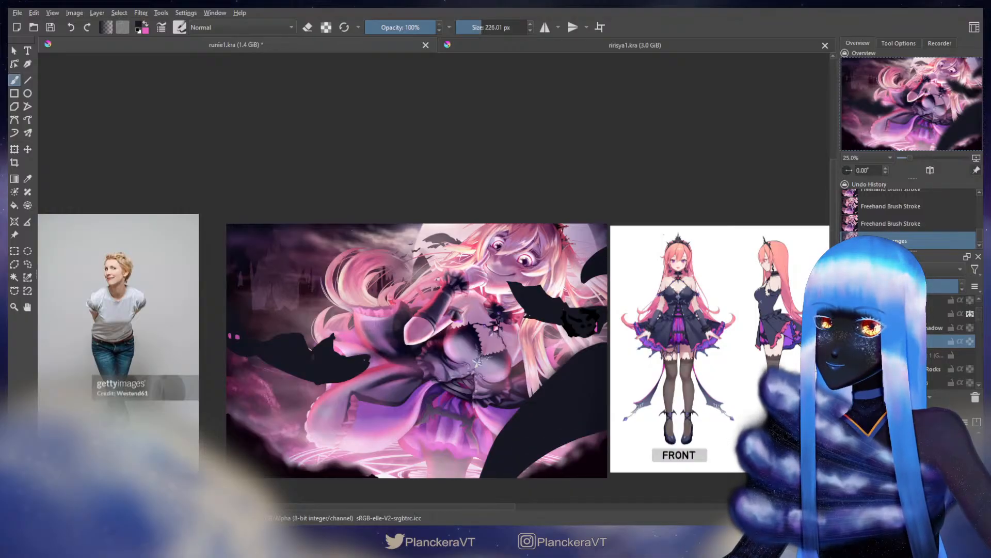
Lasso the large curved silhouette beside the skirt, shrink it slightly, tilt it and nudge its position
click(27, 263)
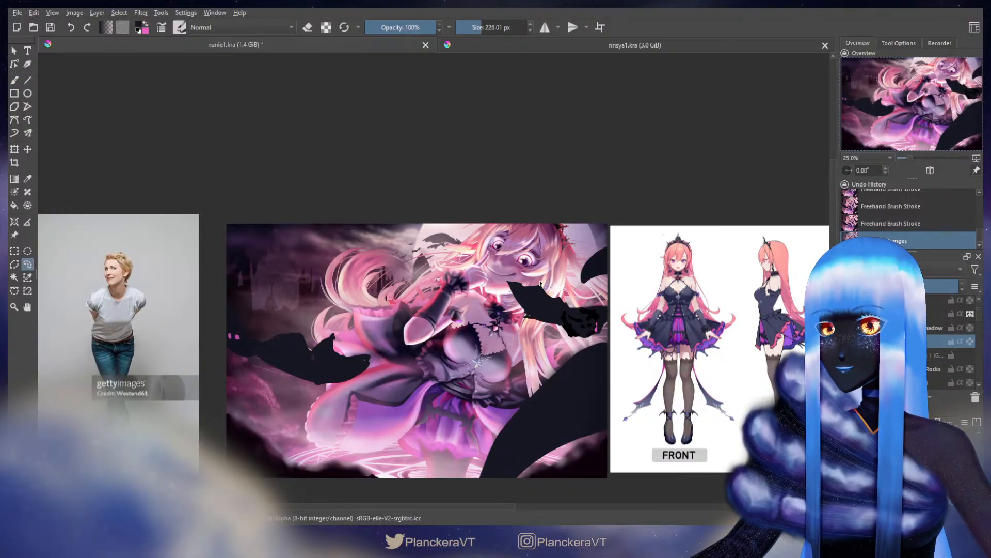
drag(537, 264, 496, 312)
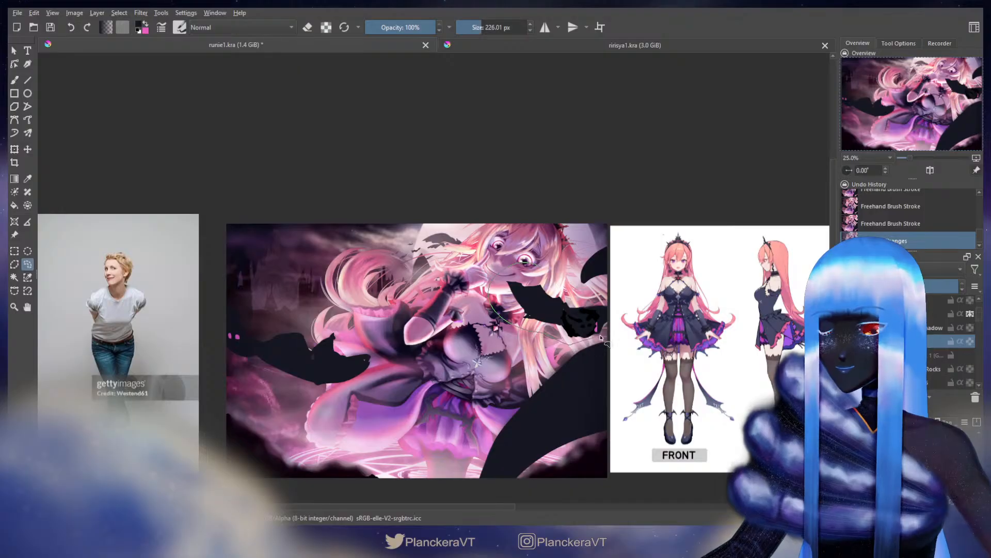
mouse_move(609, 335)
mouse_down()
mouse_move(626, 345)
mouse_move(612, 347)
mouse_up()
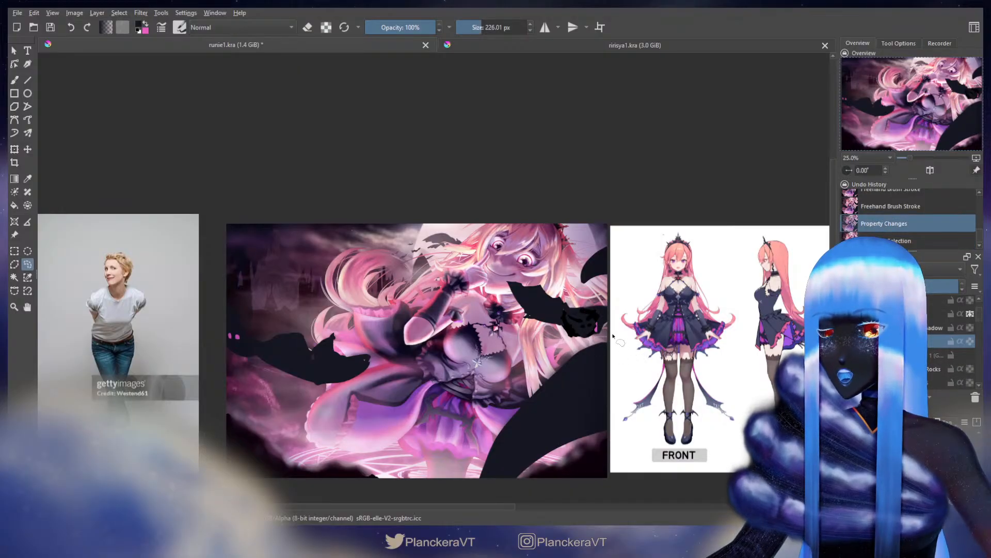
mouse_move(478, 519)
mouse_down()
mouse_move(628, 440)
mouse_move(657, 357)
mouse_move(601, 336)
mouse_up()
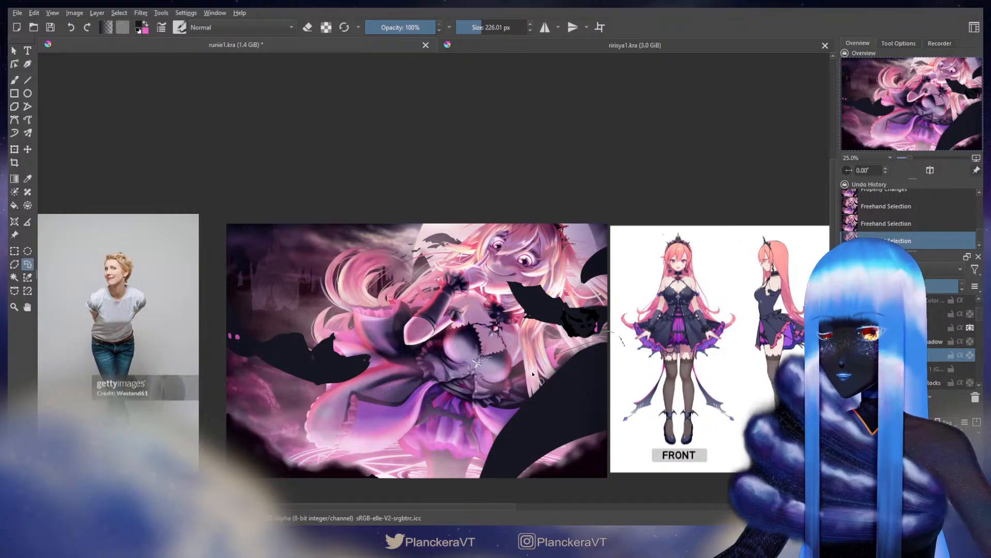
mouse_move(543, 512)
mouse_down()
mouse_move(677, 393)
mouse_move(612, 333)
mouse_up()
key(ctrl+t)
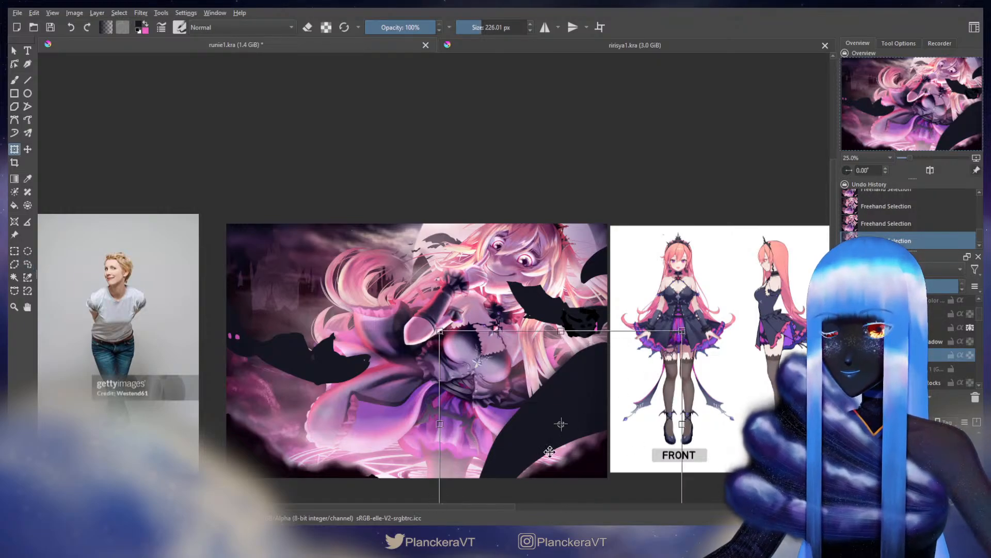
drag(440, 331, 464, 350)
drag(578, 395, 567, 391)
drag(711, 381, 710, 379)
key(Return)
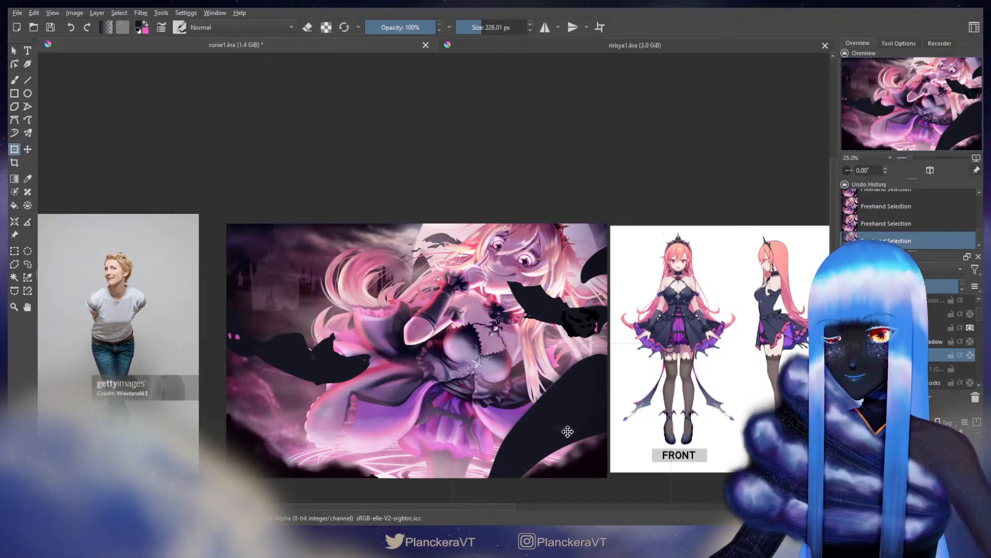
click(565, 429)
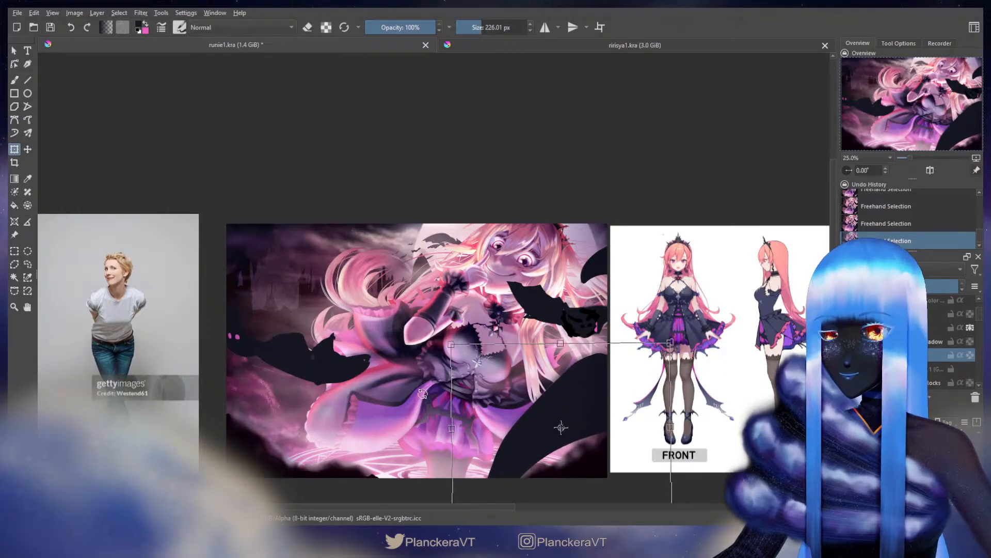
Lasso the small bat and its wing silhouette beside the chest, enlarge it and shift it toward the canvas edge
click(29, 265)
mouse_move(509, 262)
mouse_down()
mouse_move(545, 341)
mouse_move(633, 337)
mouse_move(607, 300)
mouse_move(511, 281)
mouse_move(509, 263)
mouse_up()
key(ctrl+t)
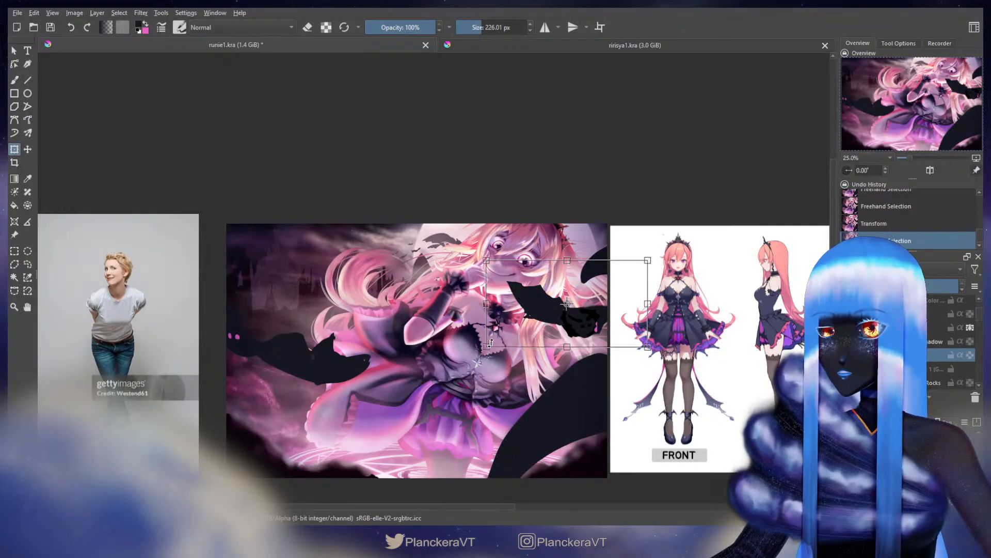
drag(488, 345, 424, 380)
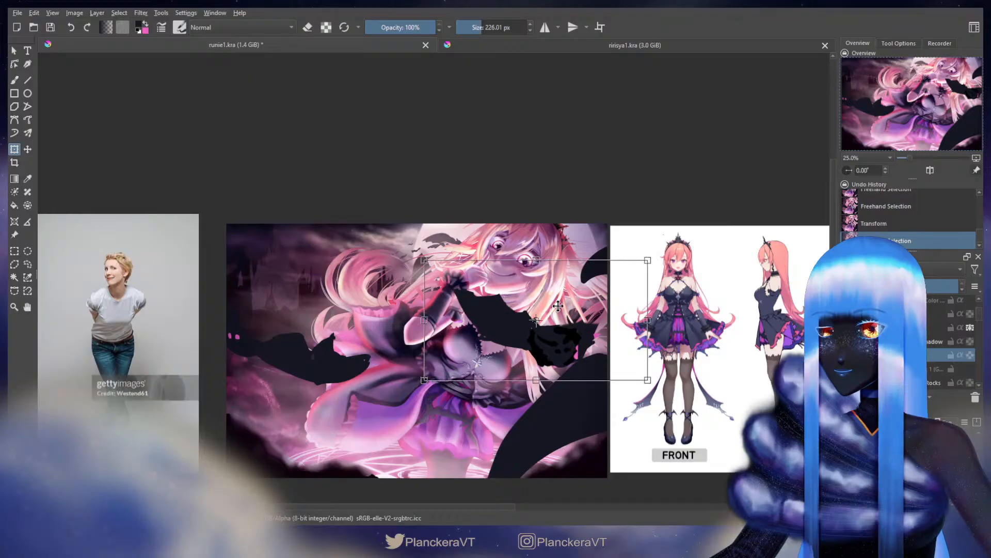
mouse_move(558, 306)
mouse_down()
mouse_move(586, 304)
mouse_move(572, 308)
mouse_up()
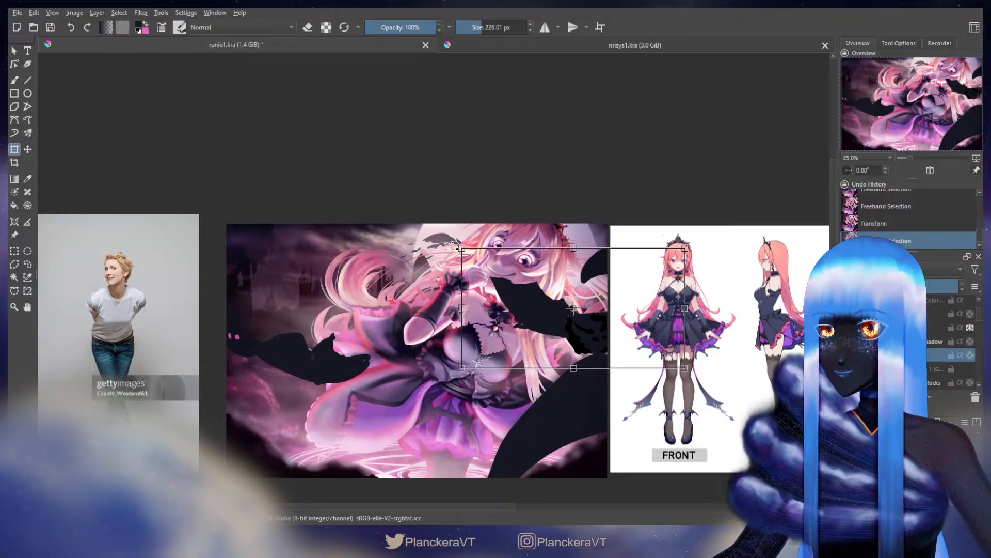
drag(461, 248, 476, 254)
drag(544, 292, 560, 309)
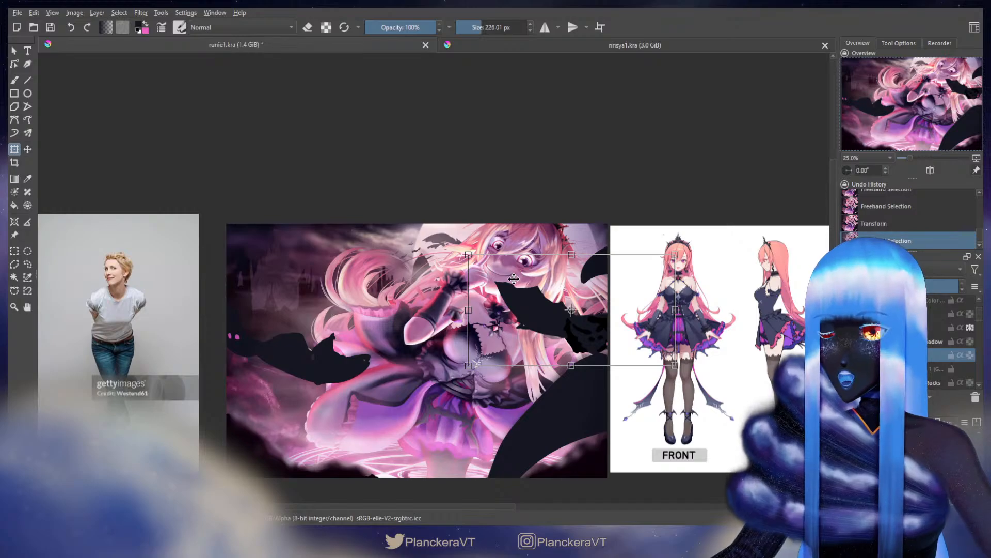
Fine-tune the selected bat silhouette's position, tilt it slightly clockwise, apply the transform and deselect
drag(519, 300, 520, 300)
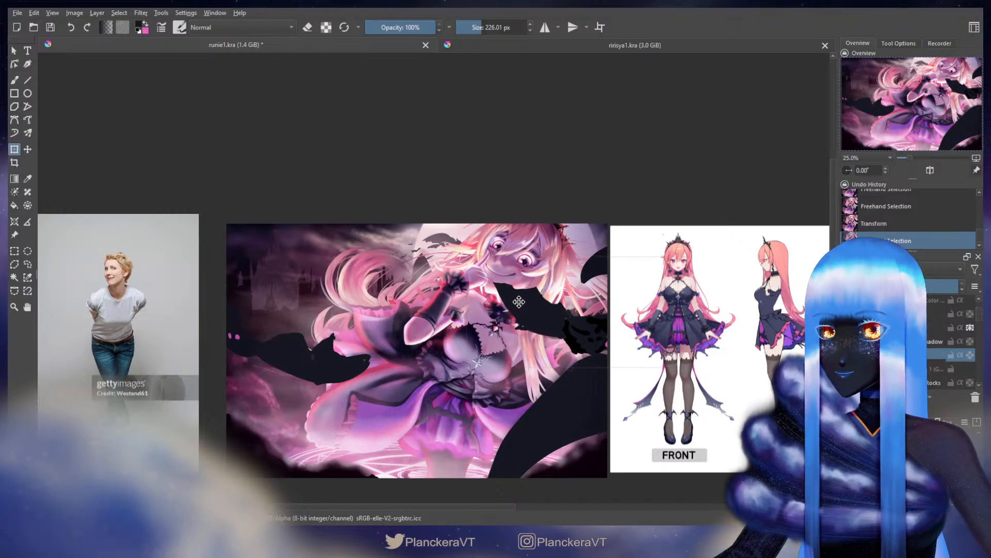
drag(518, 302, 520, 303)
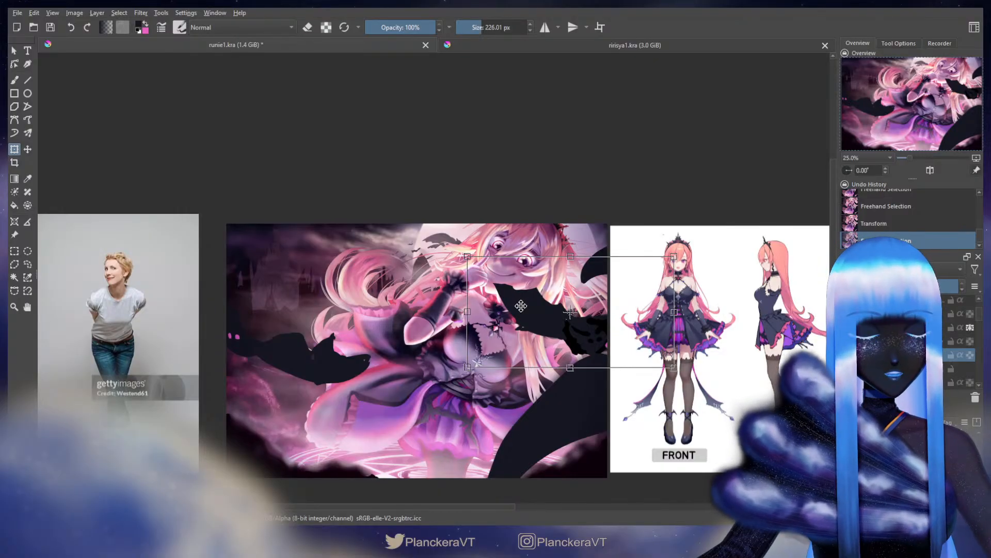
drag(538, 307, 548, 310)
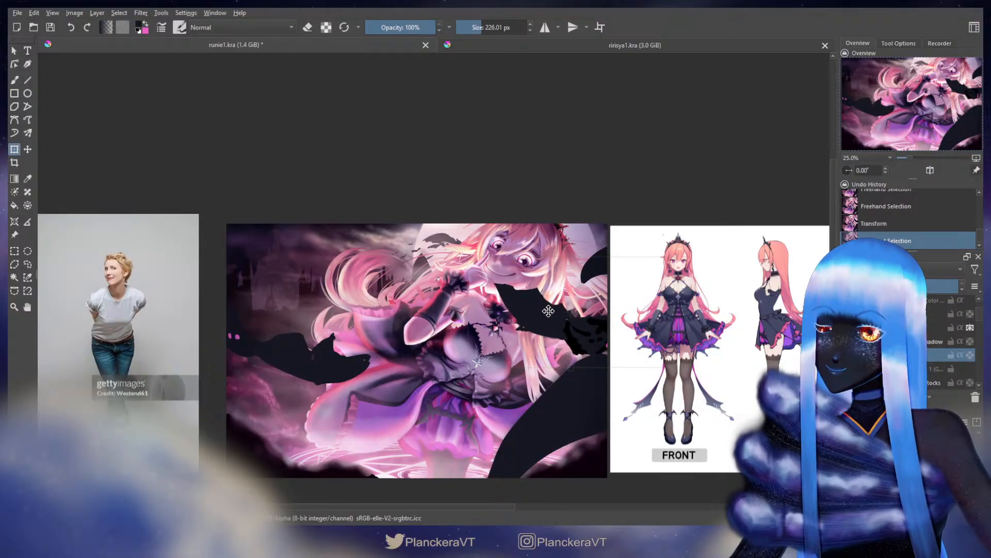
drag(551, 311, 552, 309)
drag(733, 285, 733, 293)
drag(621, 306, 615, 308)
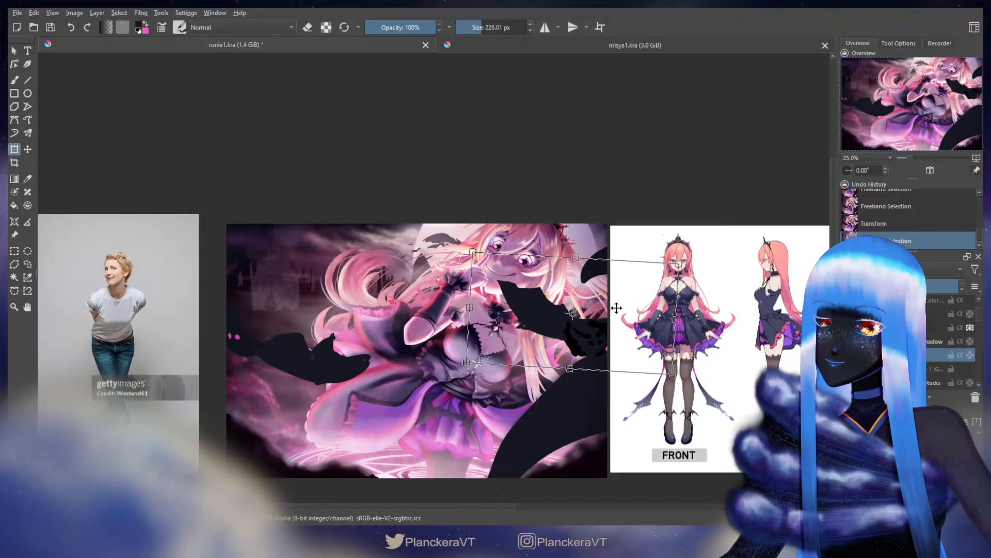
key(b)
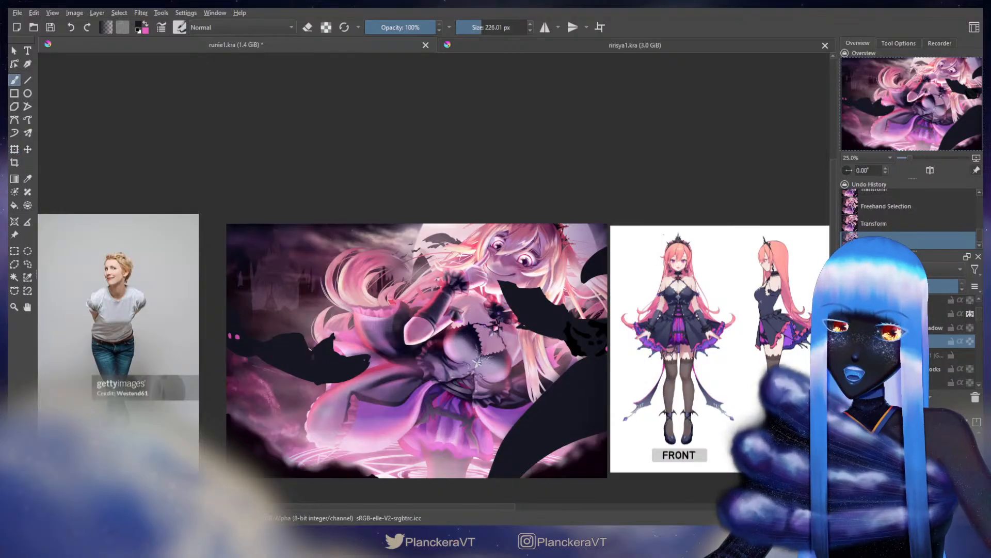
Preview the rearranged silhouettes with the blur mask on, and switch it off again
click(847, 355)
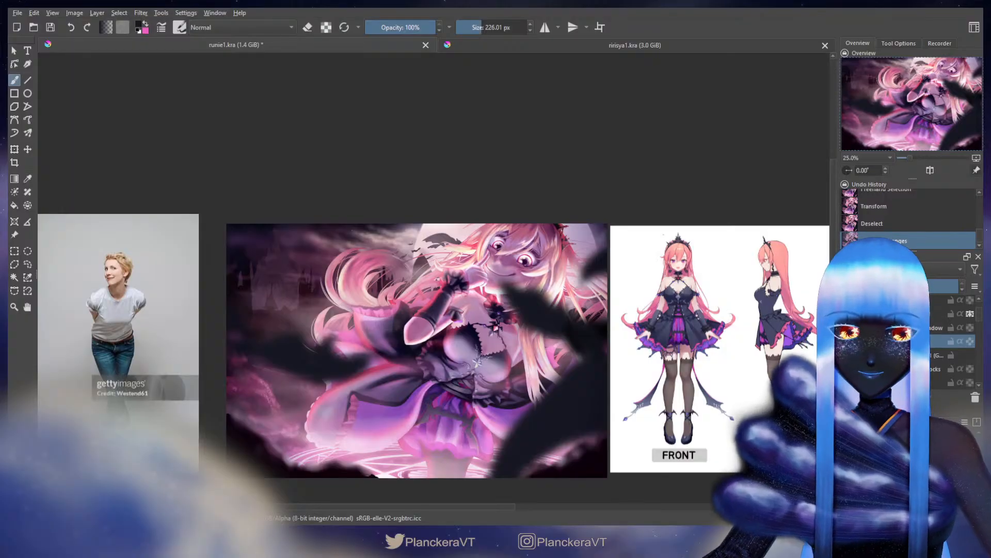
key(ctrl+z)
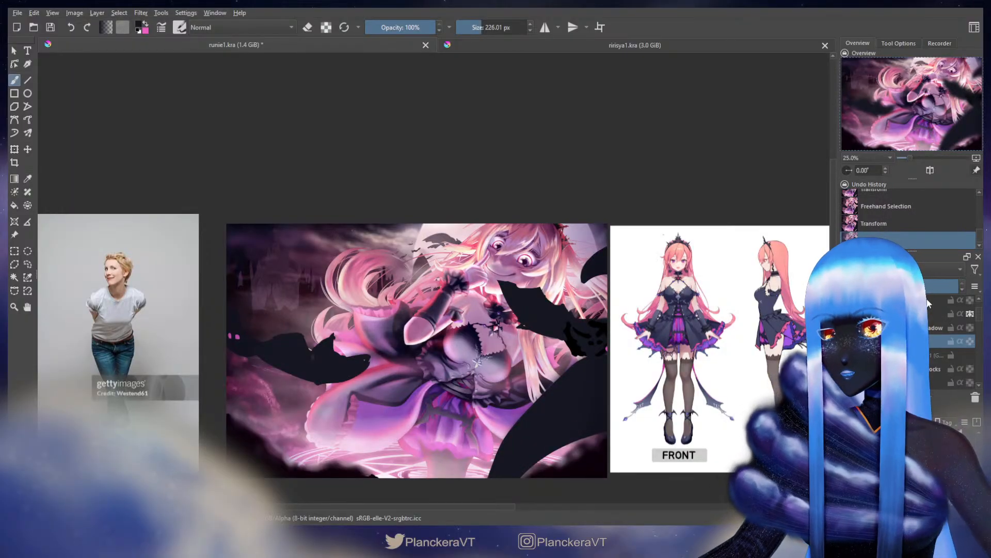
Erase the upper wing silhouette beside the character's hair with a 702 px eraser
scroll(980, 384, down, 3)
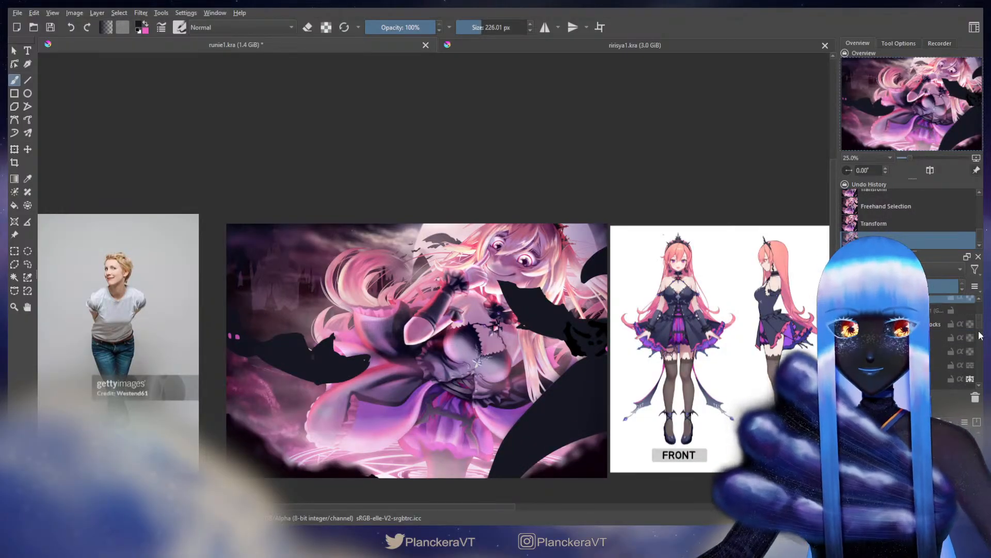
drag(980, 385, 976, 343)
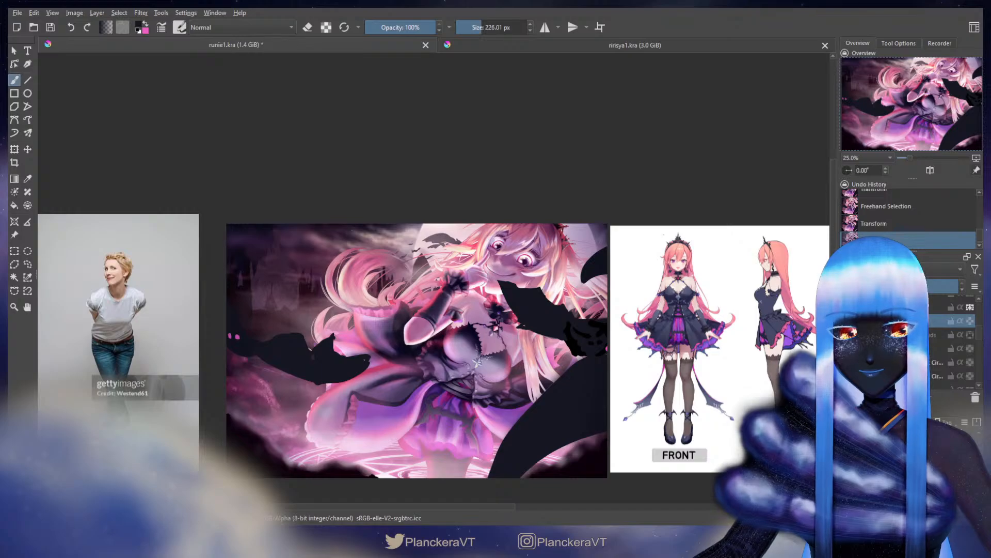
scroll(960, 338, up, 2)
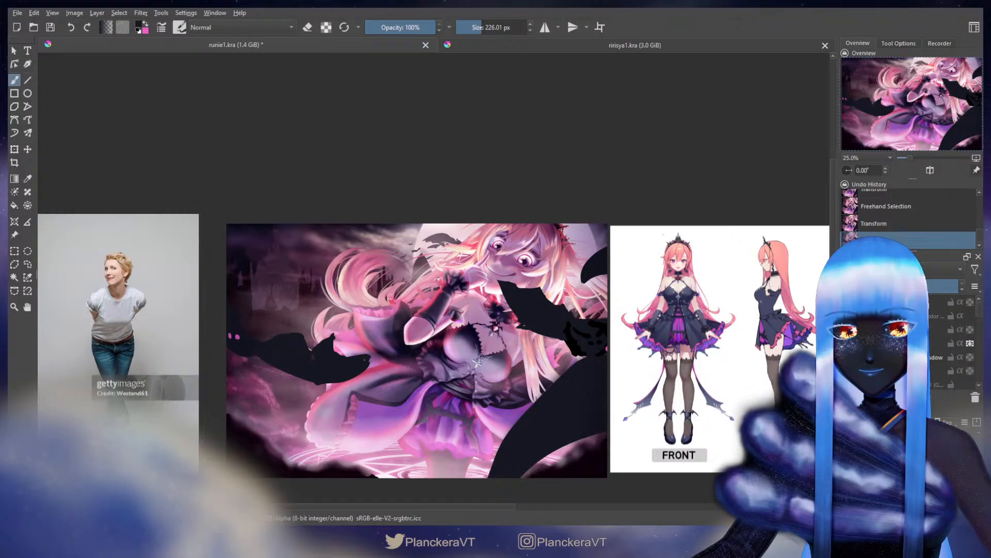
key(e)
mouse_move(636, 266)
mouse_down()
mouse_move(617, 268)
mouse_move(632, 267)
mouse_up()
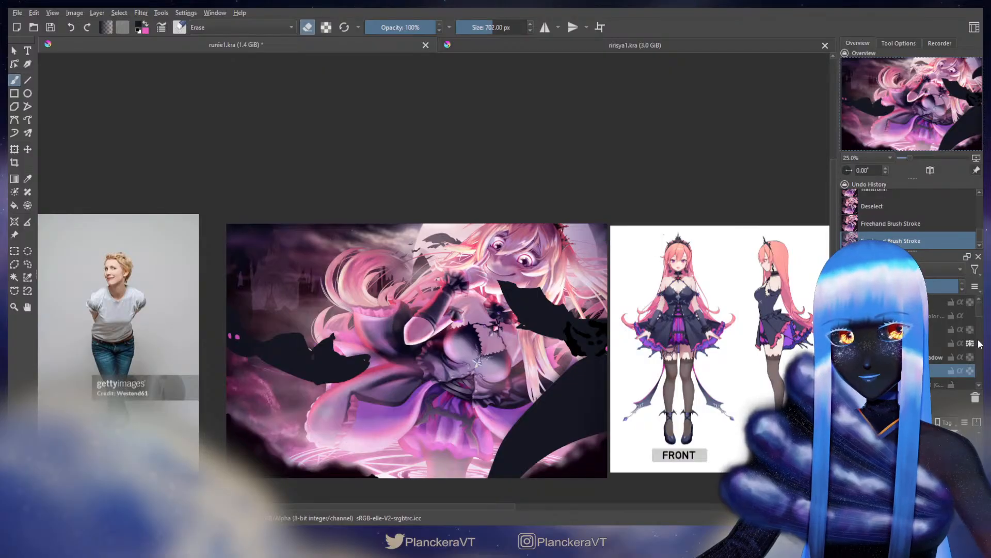
Add brush strokes at 189 px on the layer farther down the stack, and return to the silhouette layer
drag(980, 313, 982, 334)
click(945, 330)
key(e)
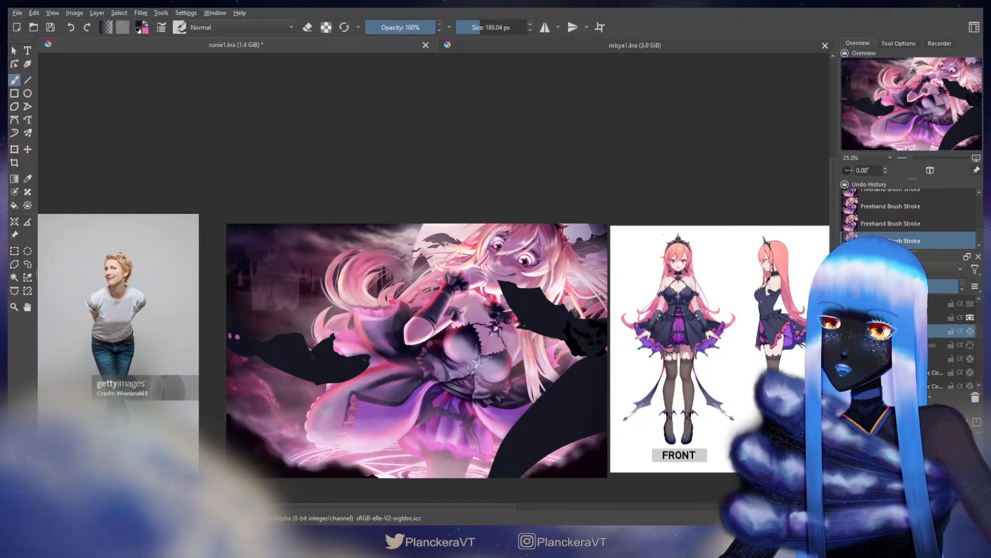
mouse_move(980, 338)
mouse_down()
mouse_move(981, 306)
mouse_move(981, 326)
mouse_up()
scroll(982, 325, up, 1)
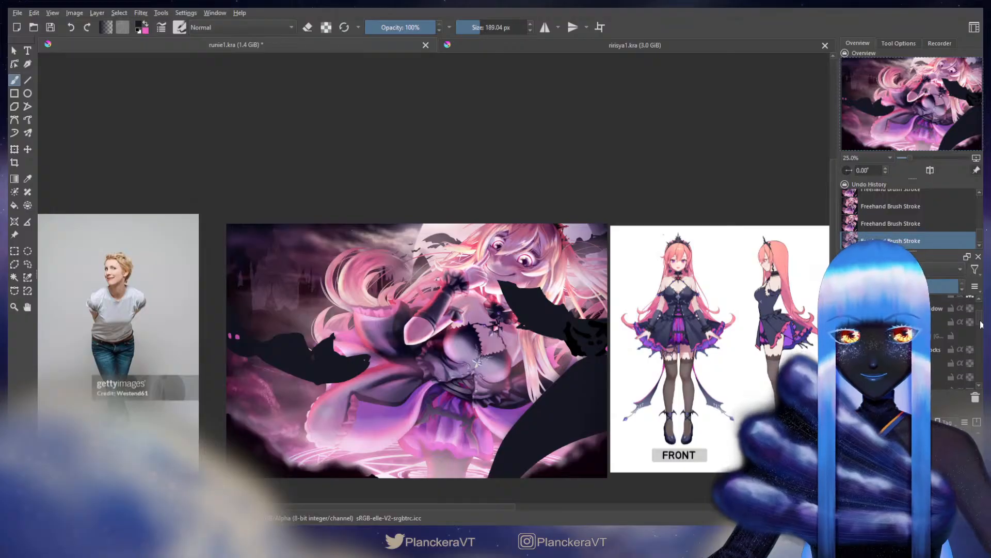
Lasso the bat silhouette beside the chest again, reposition it, tilt it slightly counterclockwise and apply the transform
click(28, 263)
mouse_move(499, 266)
mouse_down()
mouse_move(494, 360)
mouse_move(615, 351)
mouse_move(635, 301)
mouse_up()
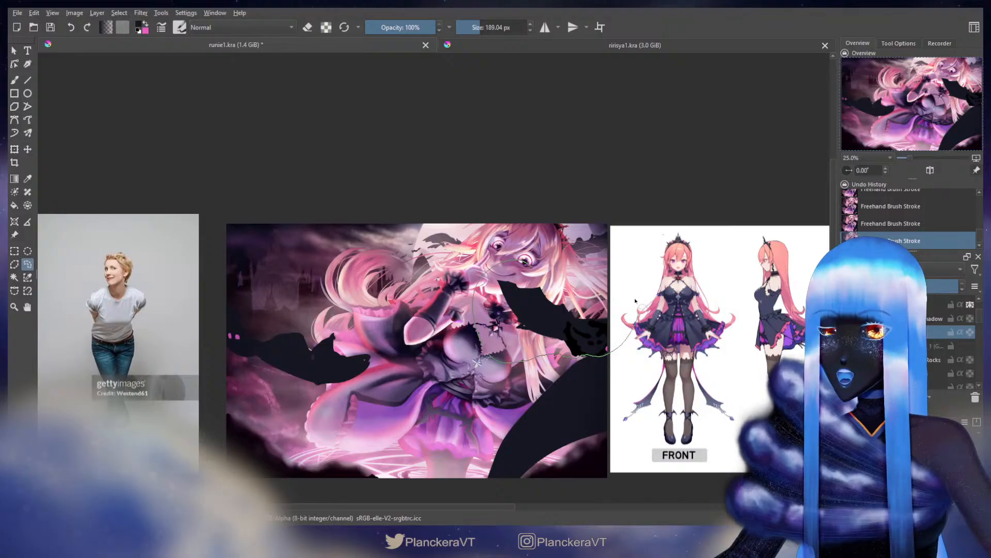
drag(545, 277, 538, 274)
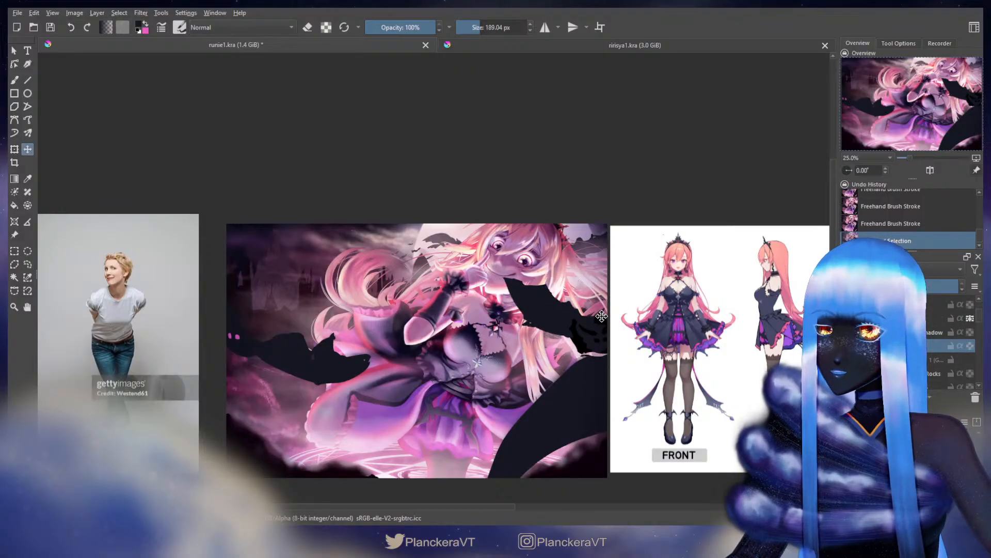
key(ctrl+t)
drag(712, 306, 702, 288)
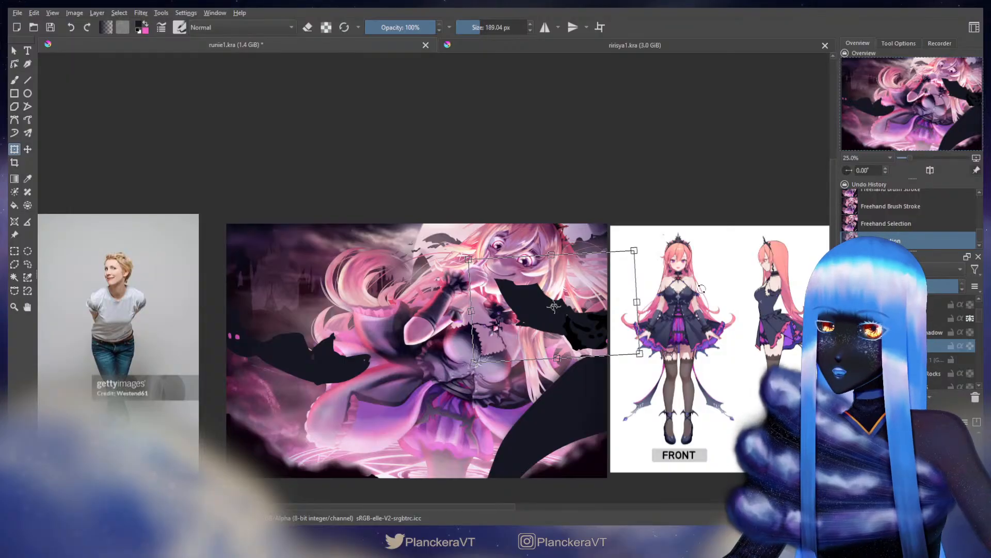
key(b)
Reduce the eraser to about 183 px, erase along the canvas edge below the bat, and switch back to painting
key(e)
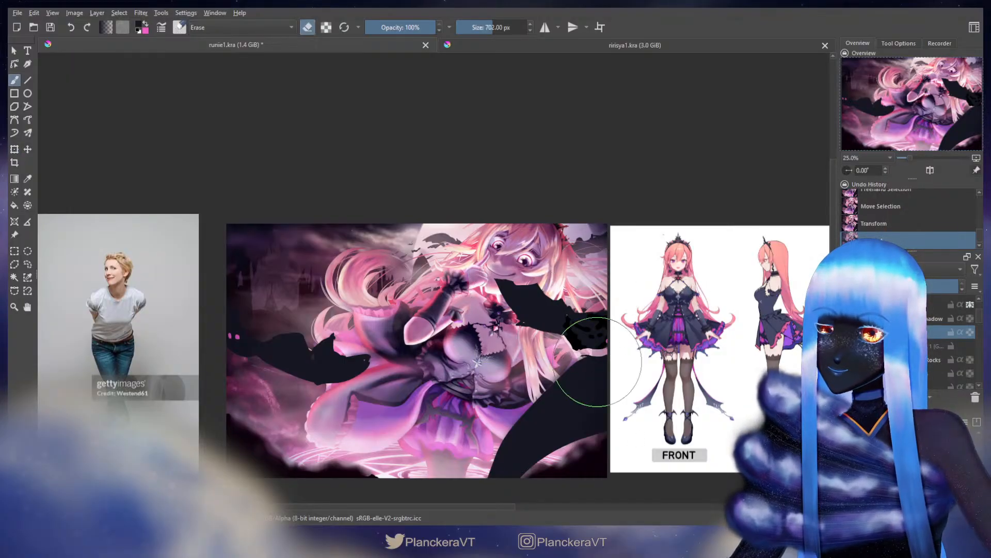
mouse_move(591, 356)
shift+mouse_down()
mouse_move(333, 356)
mouse_move(606, 360)
shift+mouse_up()
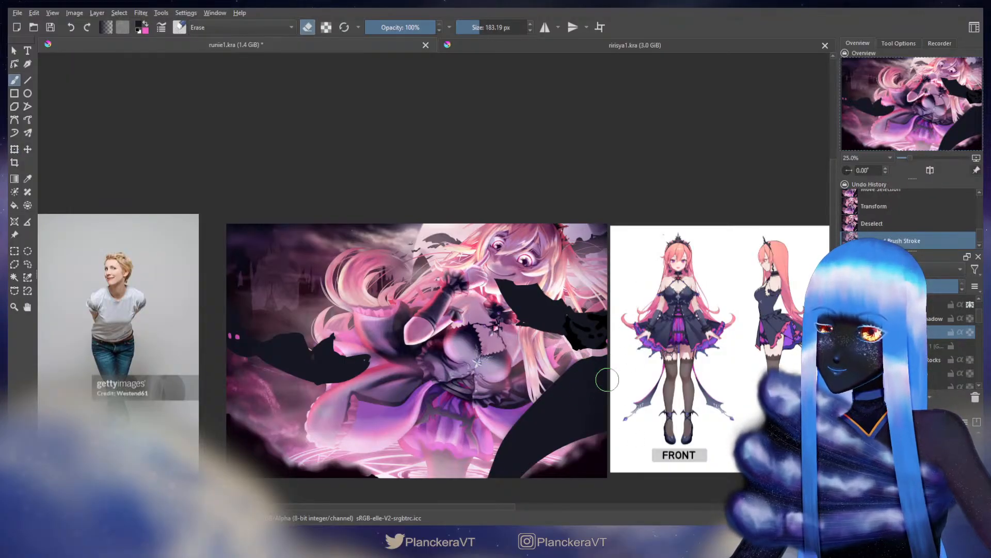
key(e)
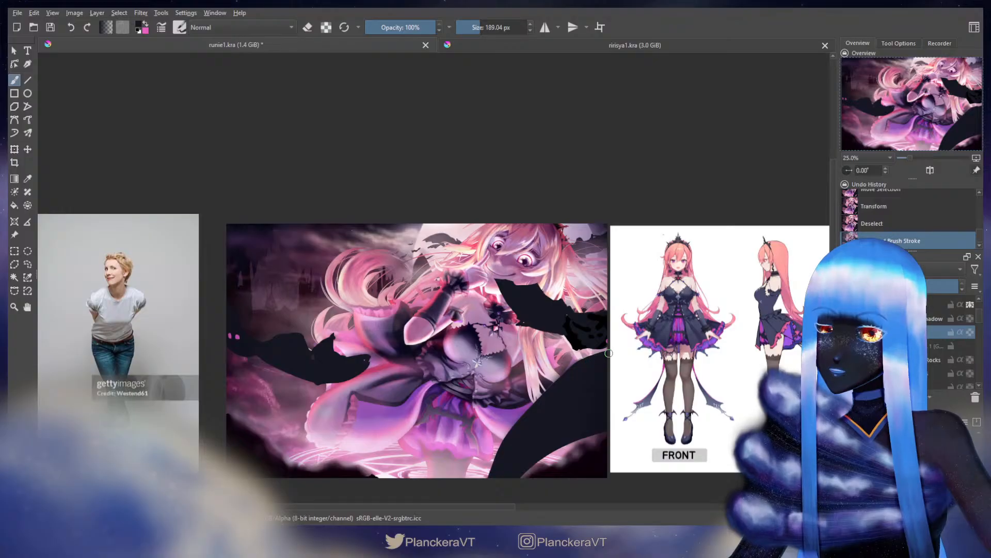
Touch up the dark bat silhouette at the illustration's right edge and turn its layer blur back on
drag(609, 350, 581, 345)
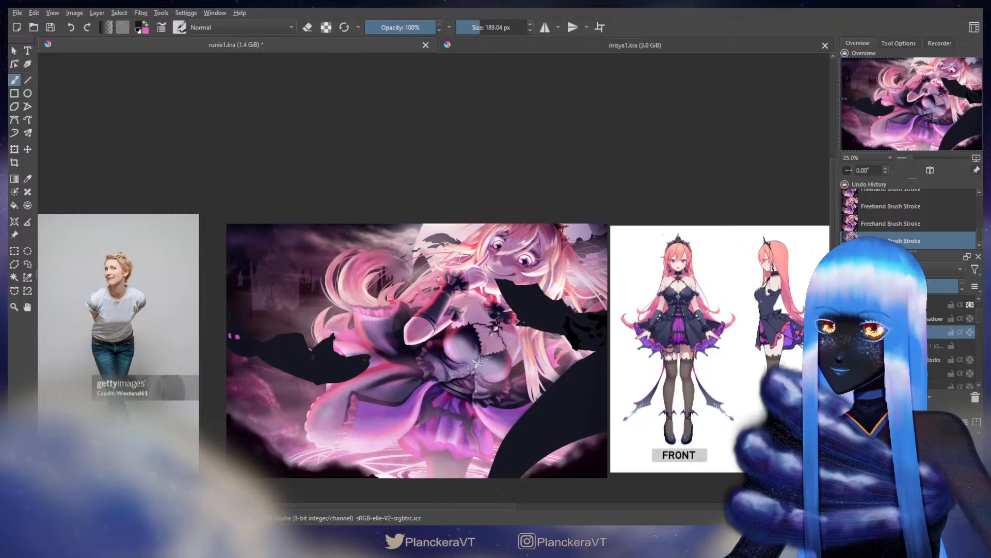
click(847, 346)
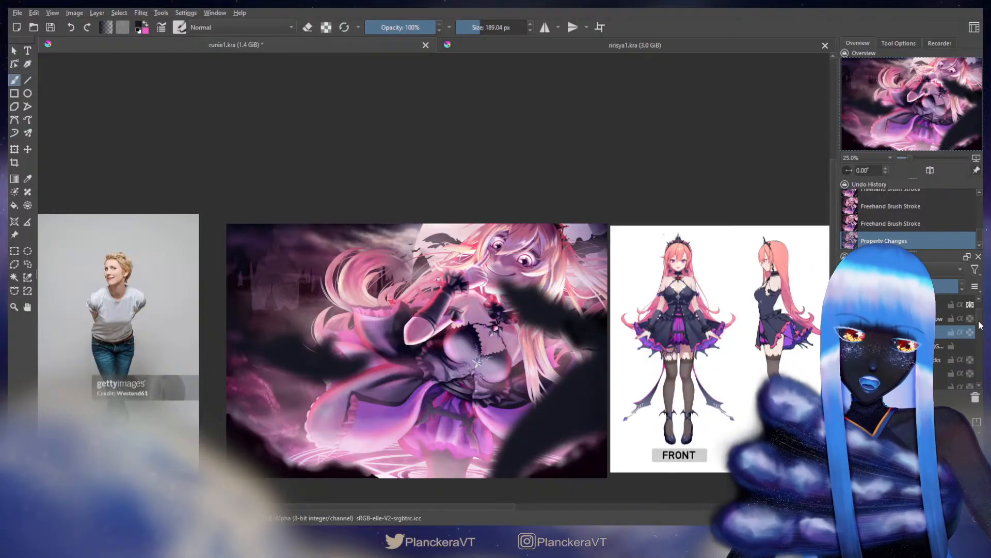
Lasso the area in the illustration's upper-right corner, rotate it with Transform, and paint touch-ups along the right edge
mouse_move(979, 323)
mouse_down()
mouse_move(975, 372)
mouse_move(975, 326)
mouse_up()
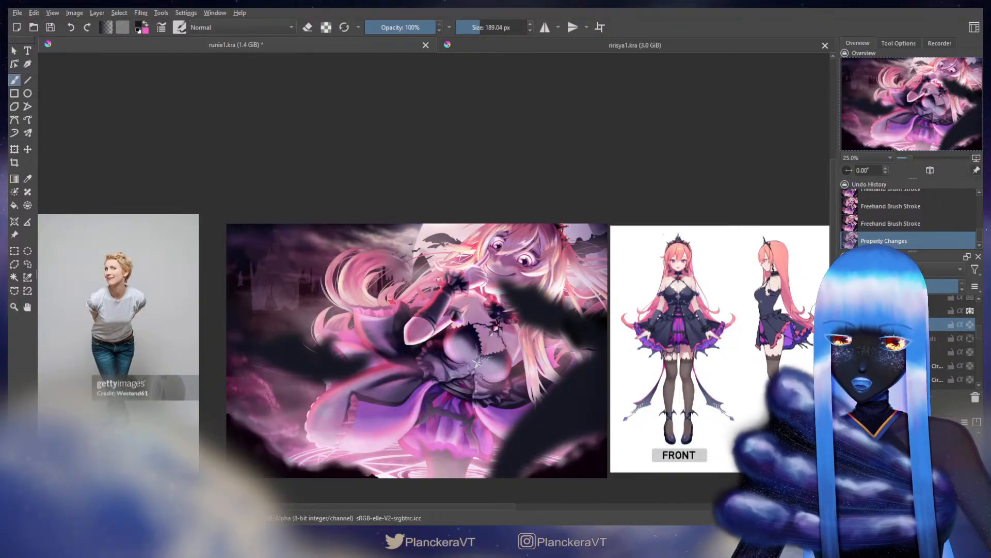
click(27, 264)
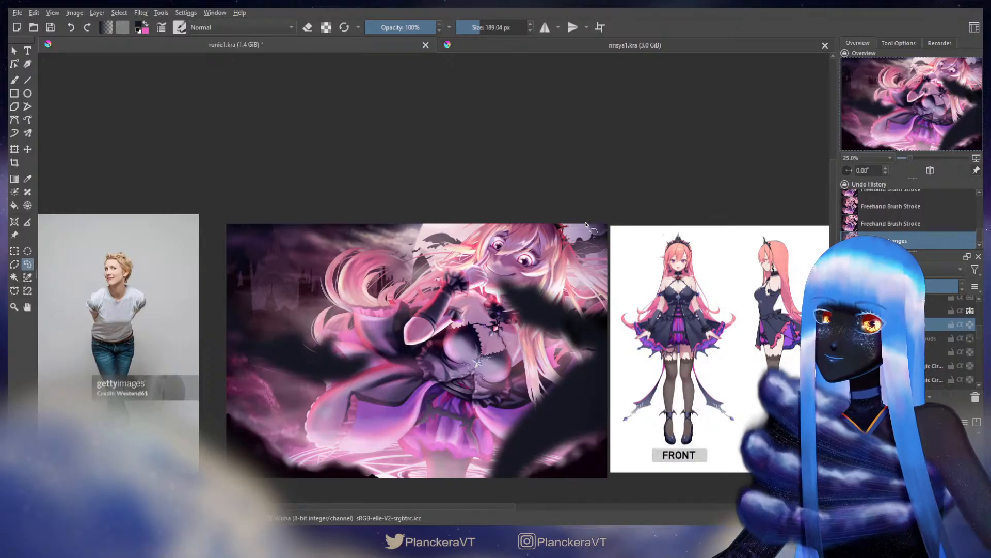
mouse_move(586, 212)
mouse_down()
mouse_move(548, 280)
mouse_move(643, 237)
mouse_move(564, 221)
mouse_up()
key(ctrl+t)
mouse_move(681, 206)
mouse_down()
mouse_move(653, 258)
mouse_move(604, 173)
mouse_move(580, 172)
mouse_move(572, 190)
mouse_move(572, 175)
mouse_move(584, 232)
mouse_up()
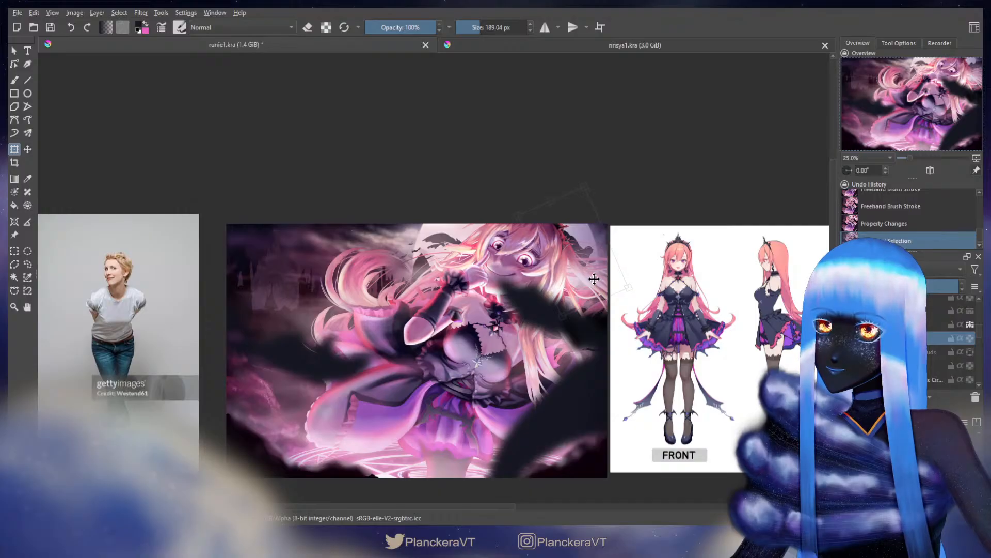
key(b)
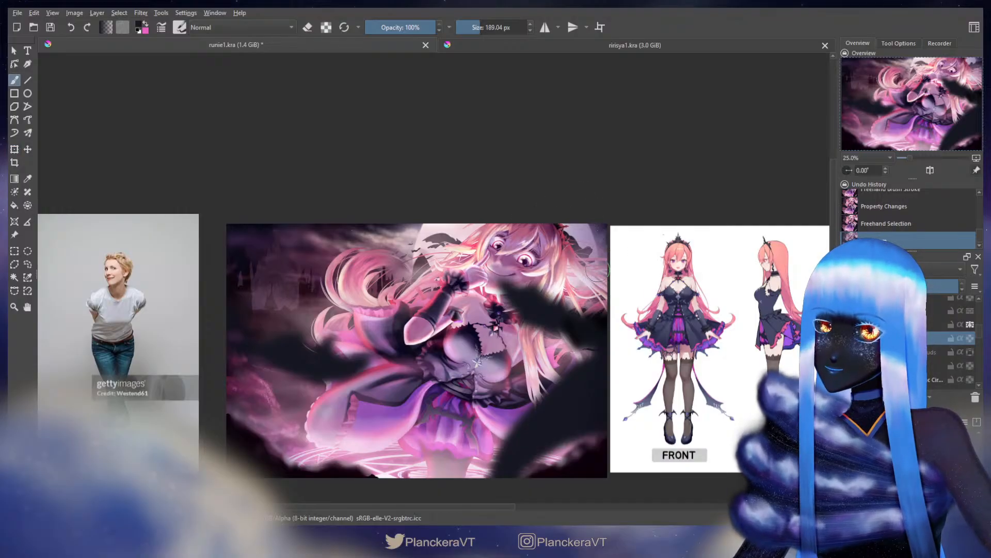
mouse_move(599, 270)
mouse_down()
mouse_move(611, 267)
mouse_move(590, 272)
mouse_move(605, 270)
mouse_up()
drag(598, 271, 614, 274)
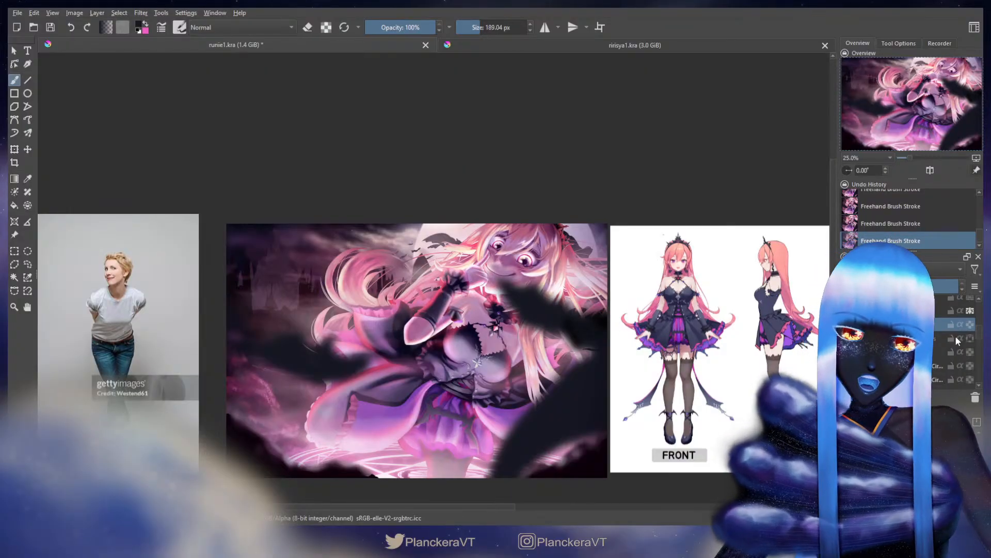
Turn off the bat layer's blur, lasso and slightly transform the upper-right bat, deselect, and re-enable the blur
mouse_move(978, 338)
mouse_down()
mouse_move(980, 308)
mouse_move(981, 321)
mouse_up()
click(848, 346)
click(899, 332)
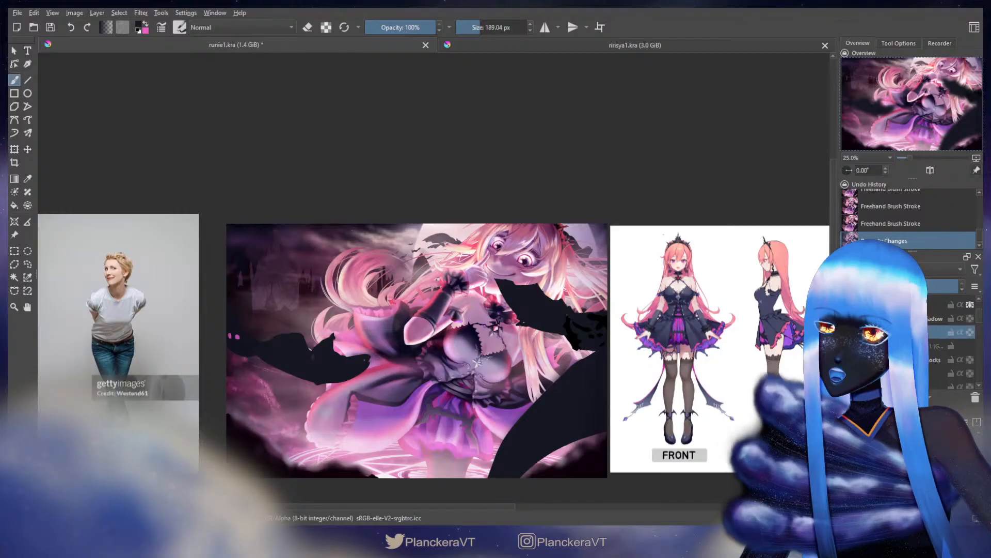
click(28, 263)
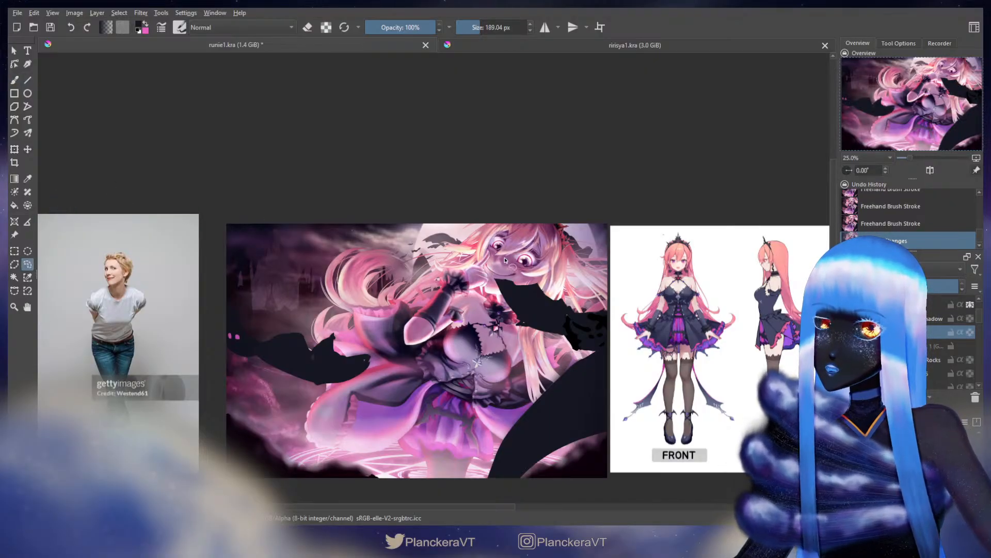
mouse_move(573, 344)
mouse_down()
mouse_move(586, 303)
mouse_move(546, 254)
mouse_move(478, 290)
mouse_up()
key(ctrl+t)
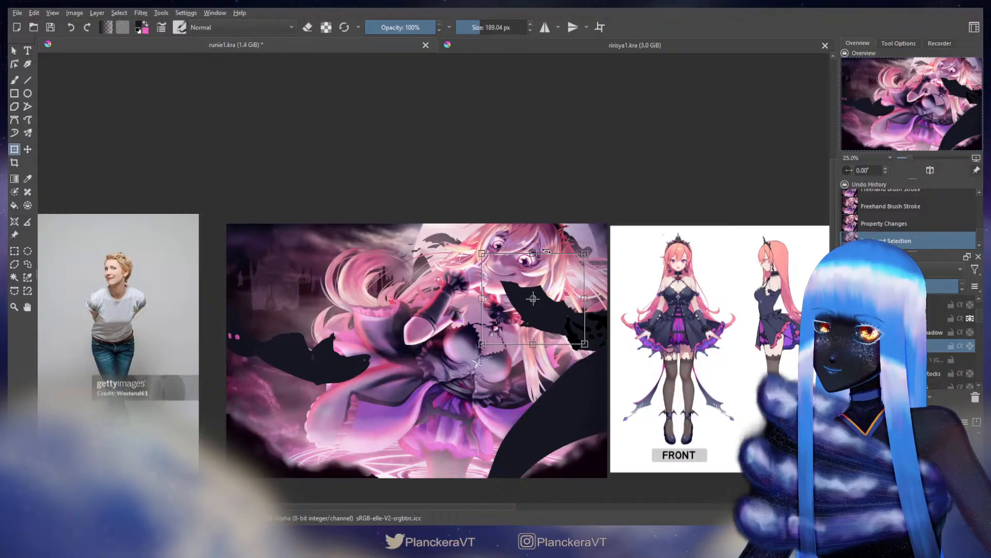
drag(534, 253, 535, 256)
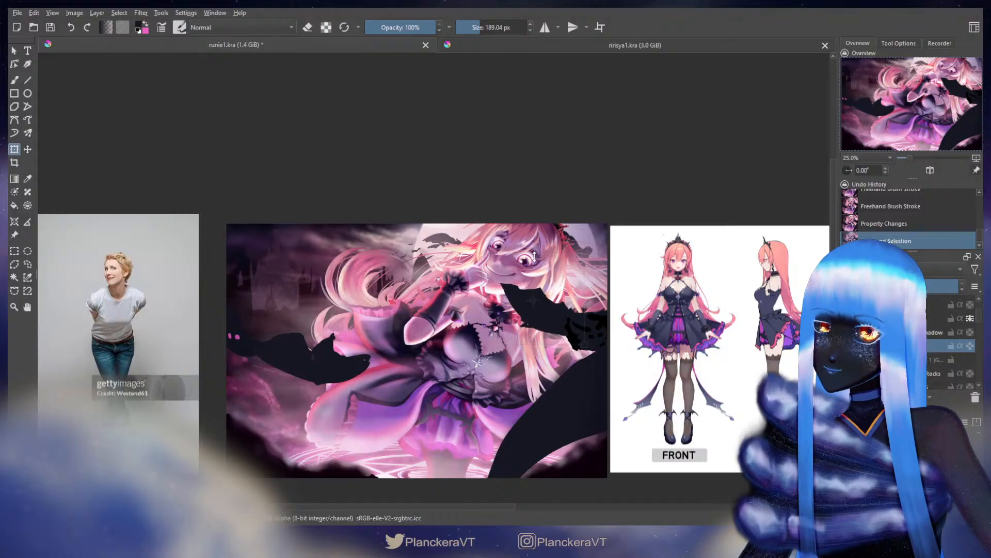
key(b)
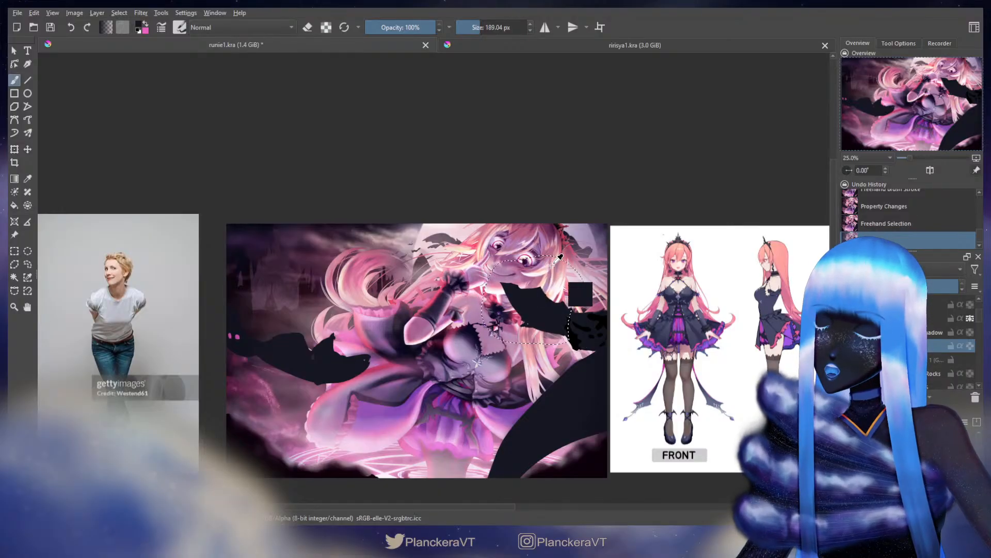
key(ctrl+shift+a)
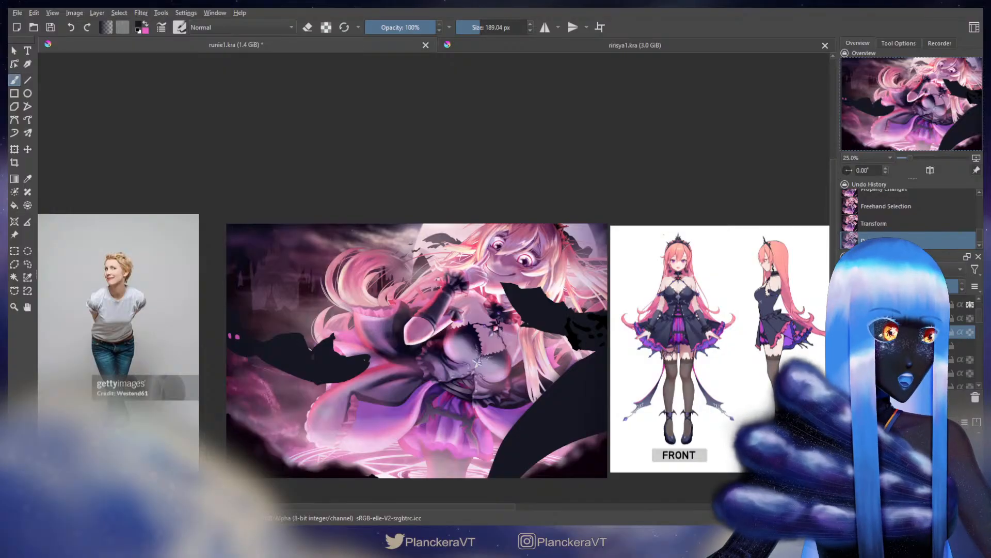
click(846, 345)
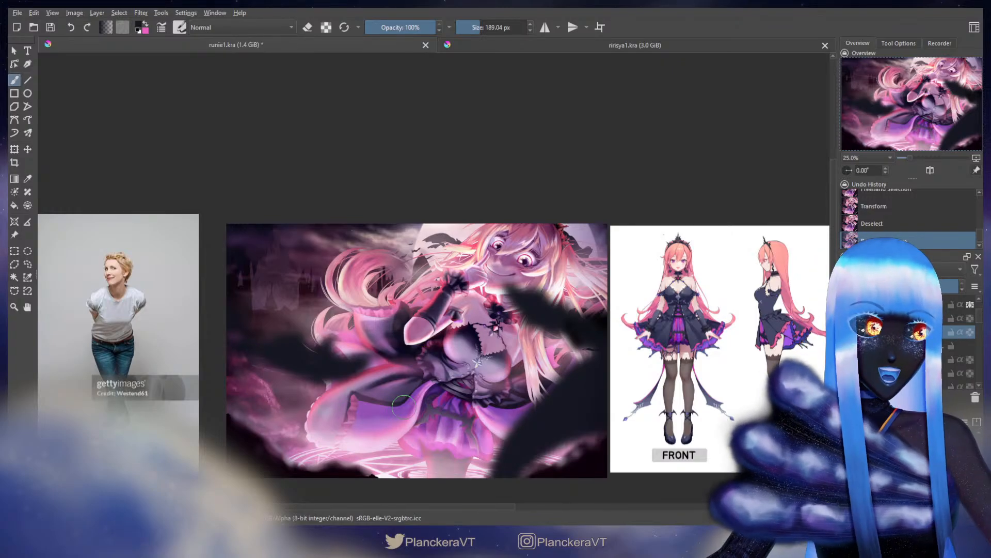
Activate the Rocks layer, sample the near-black rock colour from the illustration's bottom edge, and enlarge the brush to about 396 px
drag(481, 335, 551, 279)
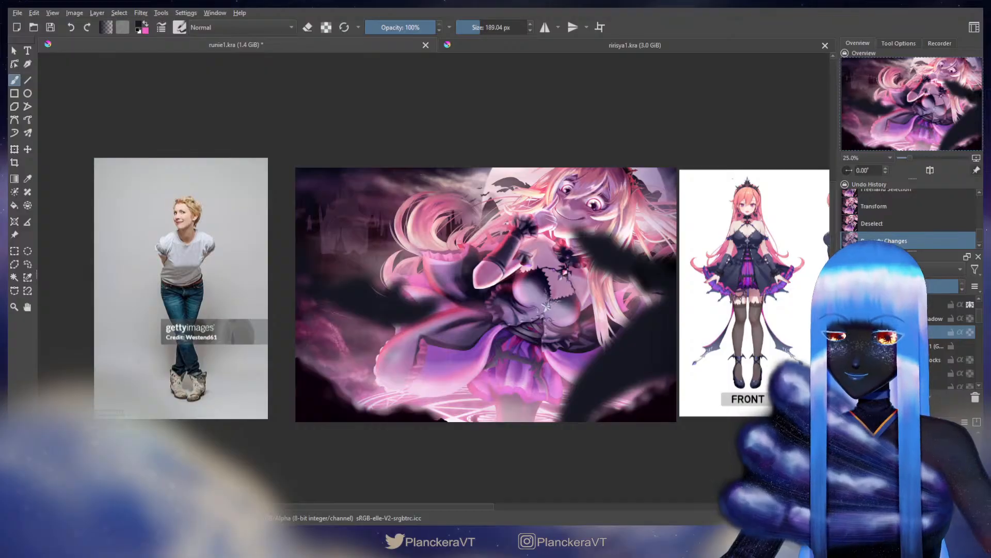
click(909, 360)
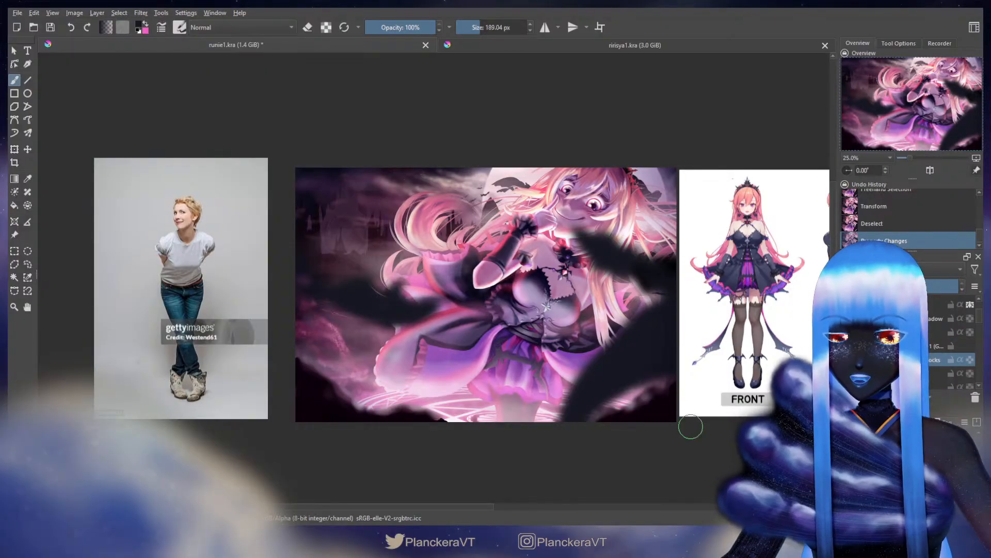
ctrl+click(662, 417)
drag(660, 279, 688, 273)
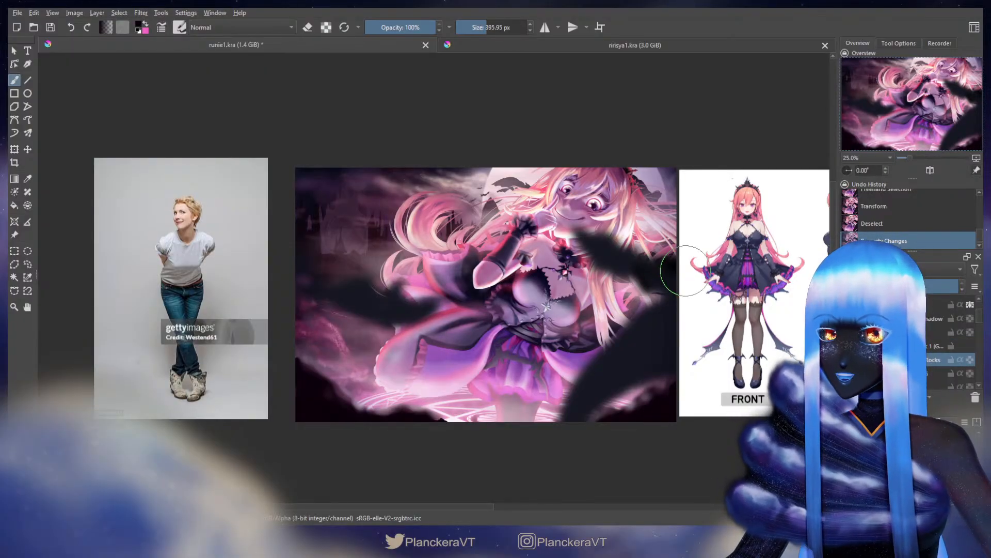
Try to paint tall dark rocks along the illustration's right edge
mouse_move(692, 227)
mouse_down()
mouse_move(666, 241)
mouse_move(645, 279)
mouse_move(677, 251)
mouse_move(643, 315)
mouse_move(631, 392)
mouse_move(643, 344)
mouse_move(649, 376)
mouse_move(674, 371)
mouse_move(642, 425)
mouse_up()
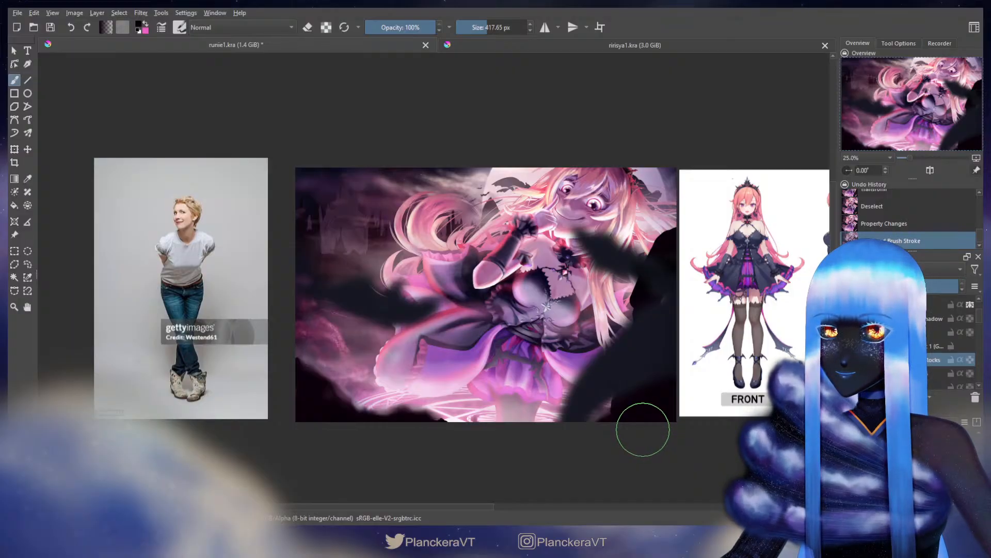
key(ctrl+z)
mouse_move(665, 266)
mouse_down()
mouse_move(615, 411)
mouse_move(656, 362)
mouse_move(669, 366)
mouse_move(682, 290)
mouse_move(664, 307)
mouse_move(668, 294)
mouse_move(629, 389)
mouse_move(586, 435)
mouse_move(617, 393)
mouse_move(568, 406)
mouse_move(527, 432)
mouse_move(567, 416)
mouse_move(671, 415)
mouse_up()
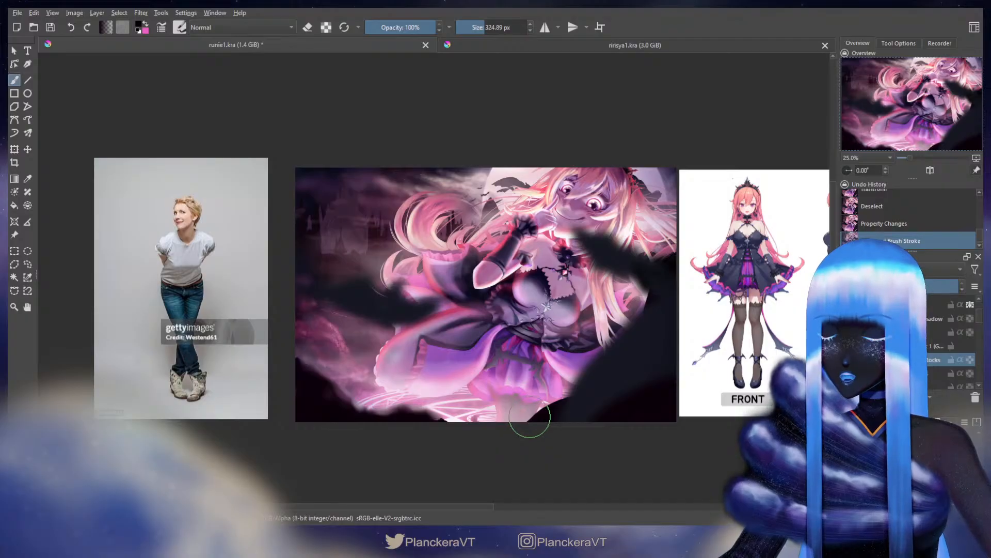
key(ctrl+z)
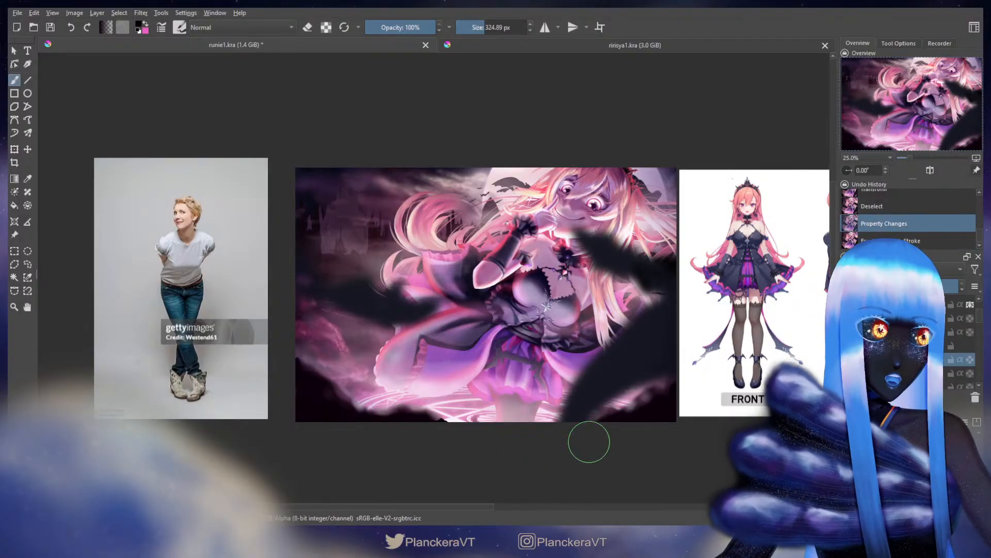
With a smaller brush, paint a low dark rock below the skirt, trim it with the eraser, and fill in the lower-right rocks
key(bracketleft)
key(bracketleft)
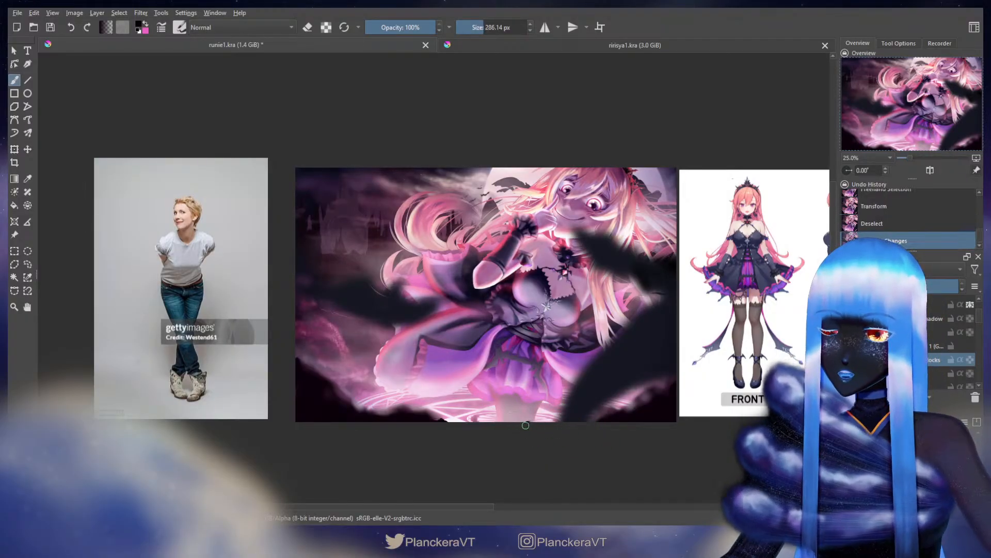
mouse_move(526, 418)
mouse_down()
mouse_move(551, 428)
mouse_move(531, 423)
mouse_move(563, 429)
mouse_move(552, 426)
mouse_move(595, 457)
mouse_up()
key(e)
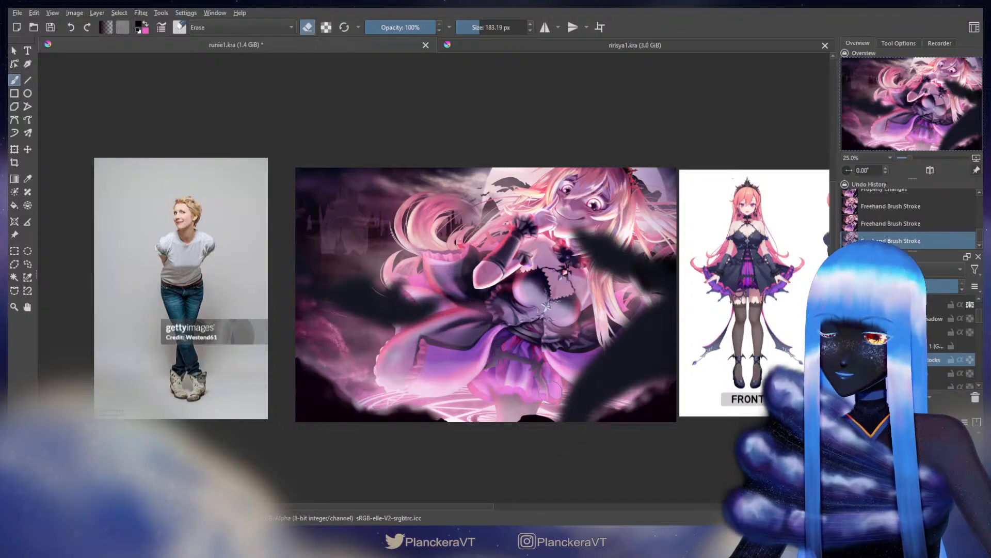
drag(540, 411, 525, 427)
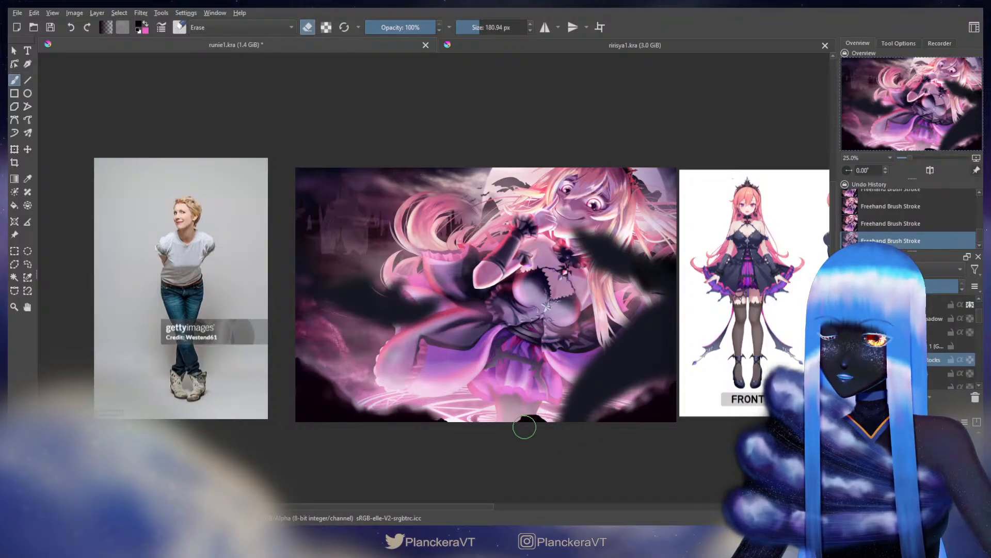
key(e)
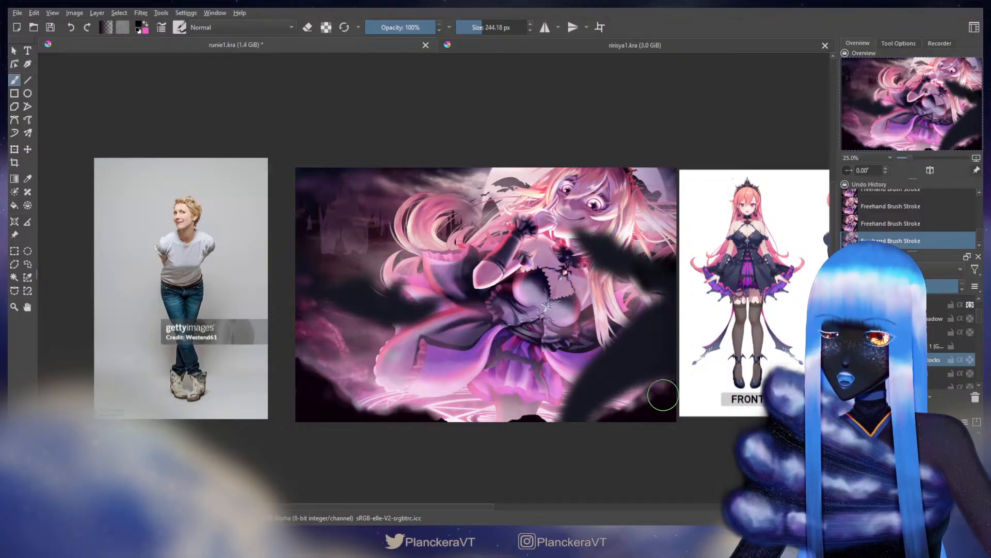
key(ctrl+z)
key(bracketright)
key(ctrl+shift+z)
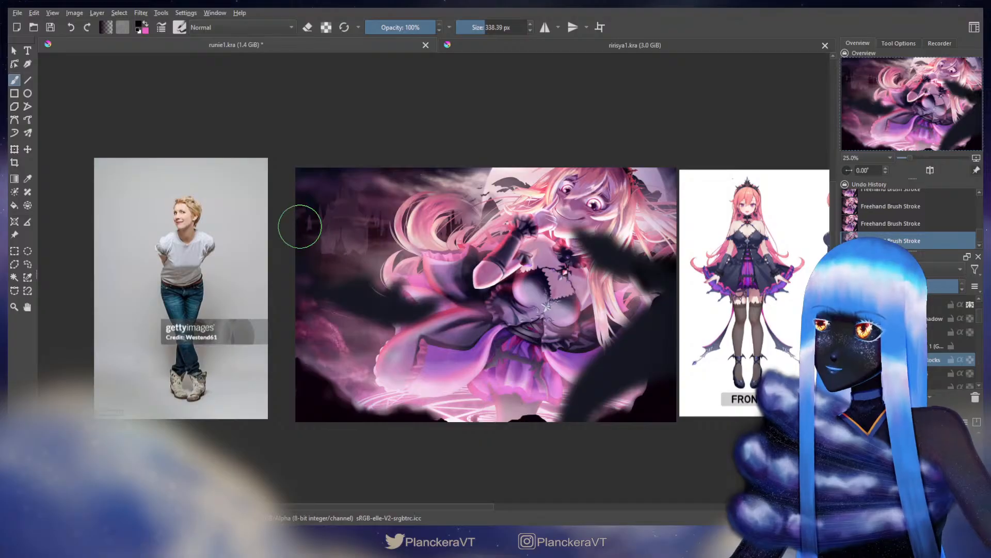
Try to paint a tall dark rock column up the illustration's left edge
mouse_move(309, 248)
mouse_down()
mouse_move(359, 427)
mouse_move(325, 284)
mouse_move(296, 293)
mouse_move(335, 408)
mouse_up()
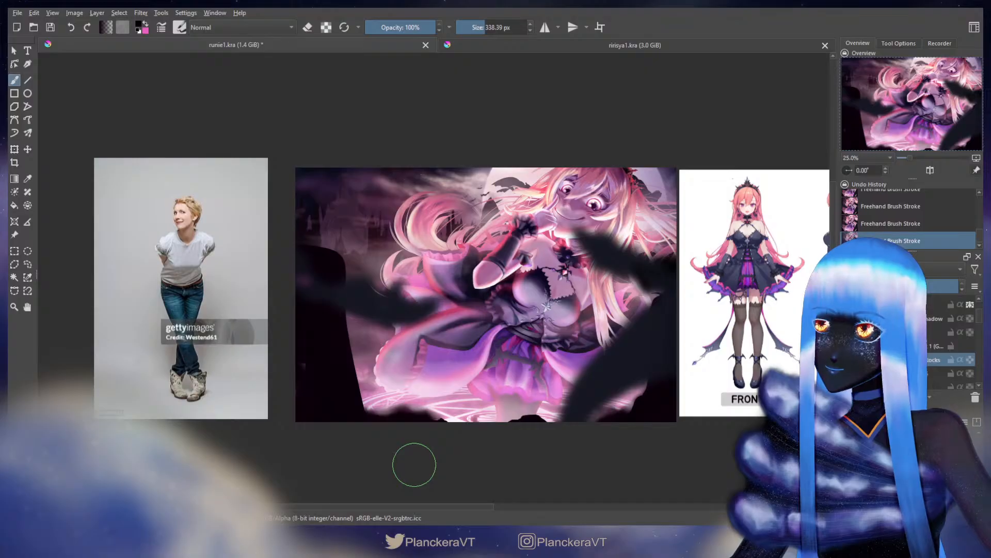
key(ctrl+z)
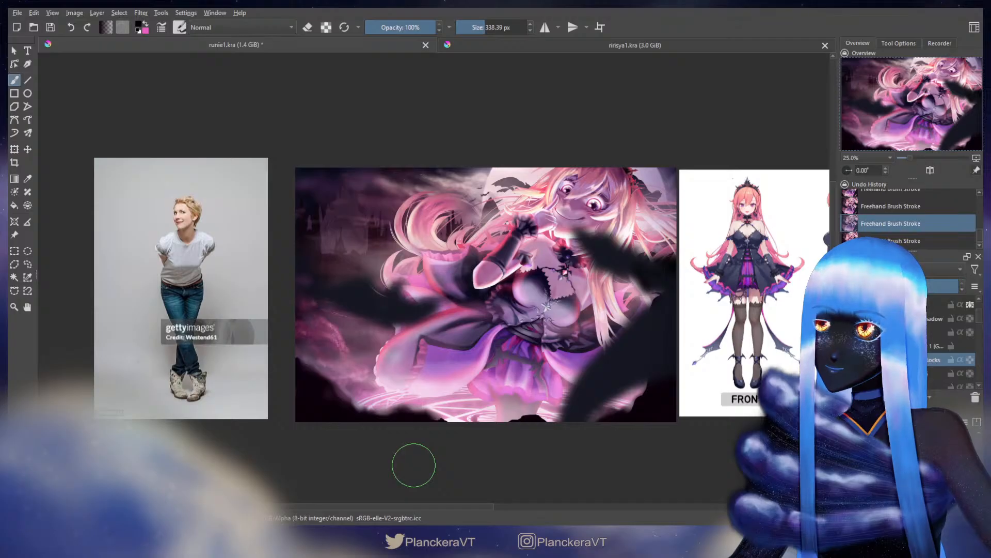
key(bracketright)
mouse_move(303, 299)
mouse_down()
mouse_move(338, 332)
mouse_move(313, 323)
mouse_up()
key(ctrl+z)
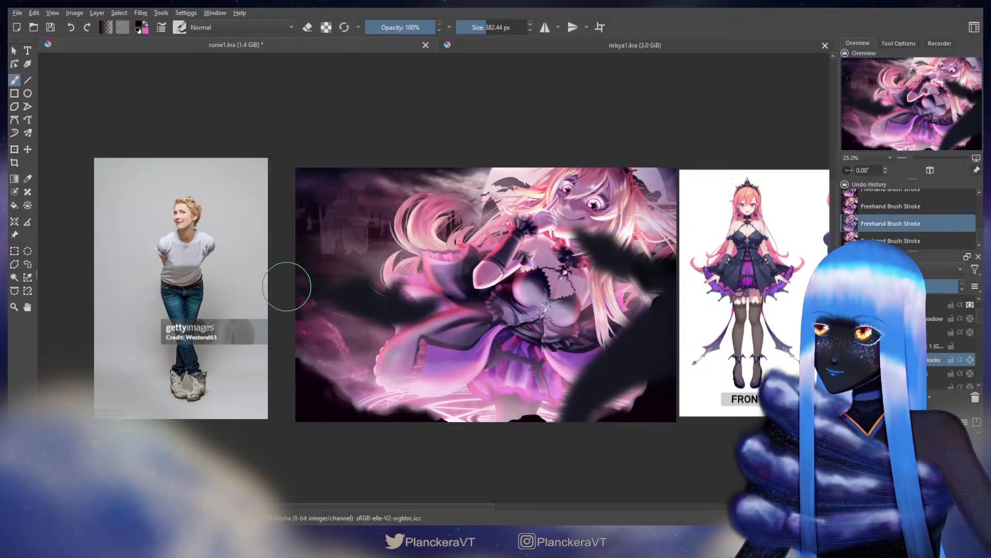
Try covering the illustration's left side with a broader dark rock mass using a brush of about 613 px
key(bracketright)
key(bracketright)
key(bracketright)
key(bracketright)
mouse_move(292, 243)
mouse_down()
mouse_move(375, 303)
mouse_move(439, 445)
mouse_move(371, 317)
mouse_move(293, 261)
mouse_move(382, 384)
mouse_up()
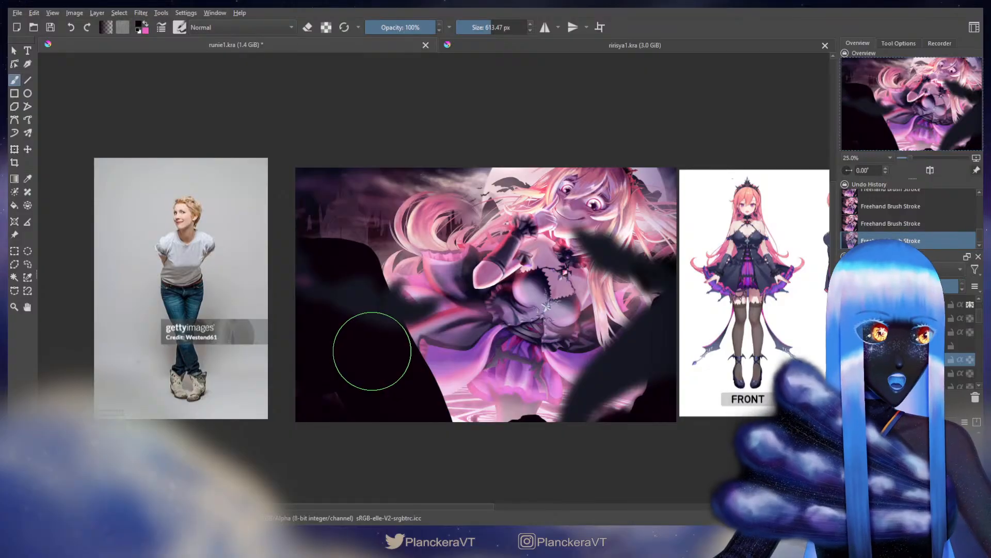
key(ctrl+z)
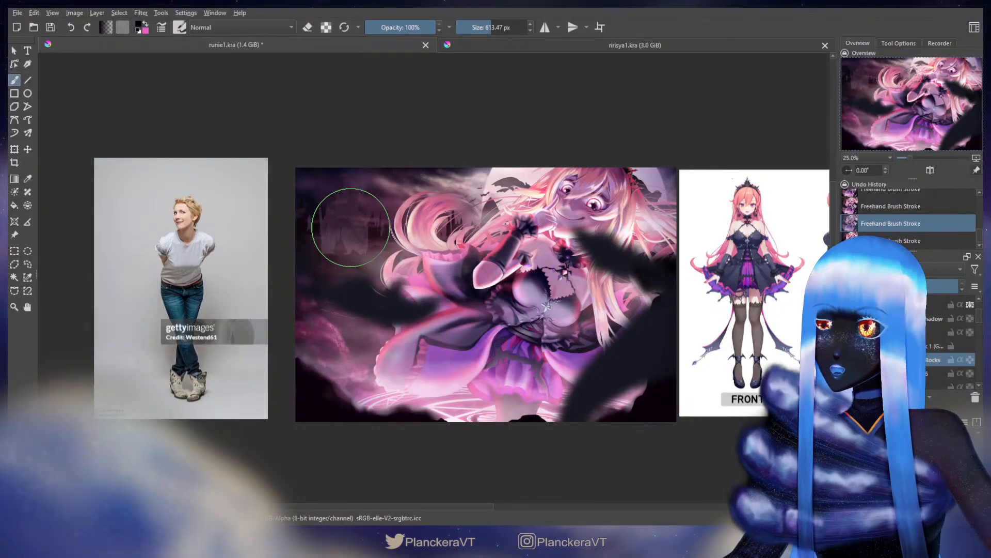
mouse_move(301, 266)
mouse_down()
mouse_move(377, 315)
mouse_move(383, 403)
mouse_move(302, 339)
mouse_move(301, 313)
mouse_move(311, 334)
mouse_up()
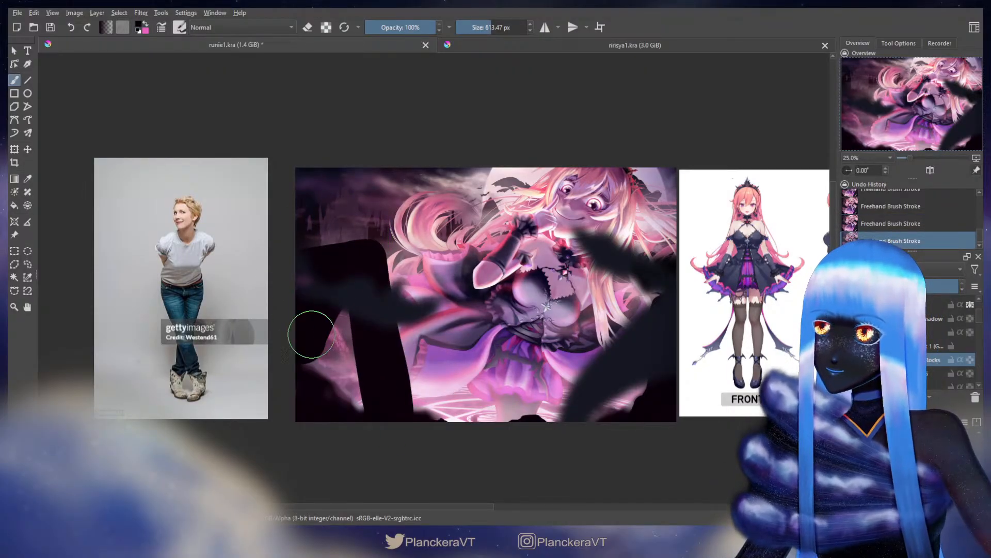
key(ctrl+z)
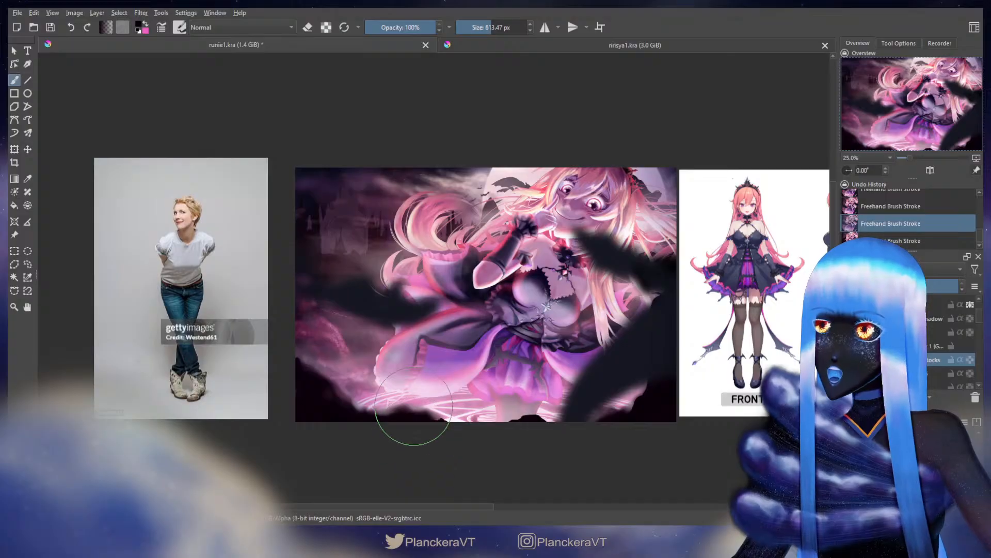
Reduce the brush to about 355 px and paint jagged dark rocks over the lower-left corner and along the bottom edge
key(bracketleft)
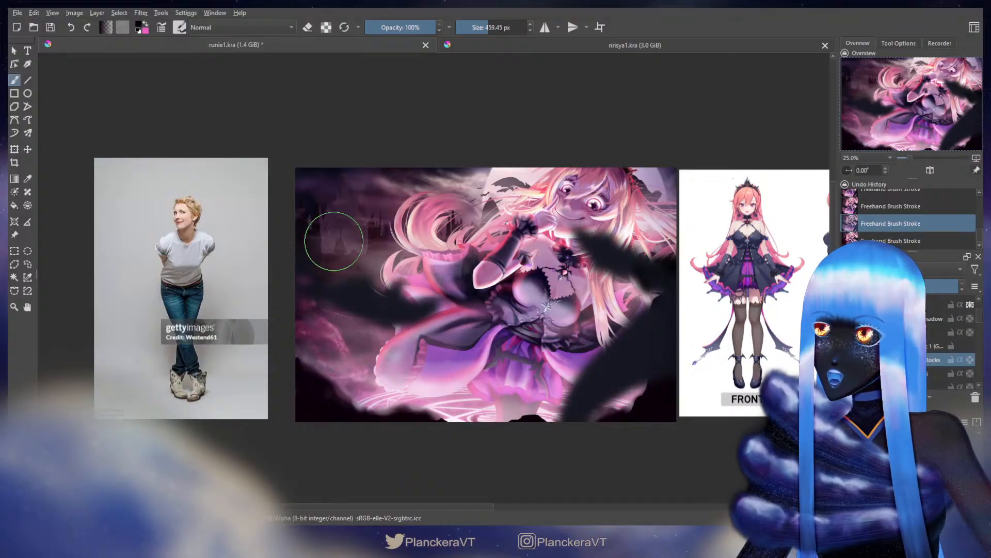
key(bracketleft)
key(bracketleft)
key(bracketleft)
key(bracketleft)
mouse_move(290, 320)
mouse_down()
mouse_move(313, 340)
mouse_move(325, 380)
mouse_move(287, 329)
mouse_move(315, 367)
mouse_move(295, 343)
mouse_up()
key(ctrl+z)
mouse_move(323, 385)
mouse_down()
mouse_move(357, 389)
mouse_move(370, 408)
mouse_move(335, 397)
mouse_move(385, 415)
mouse_up()
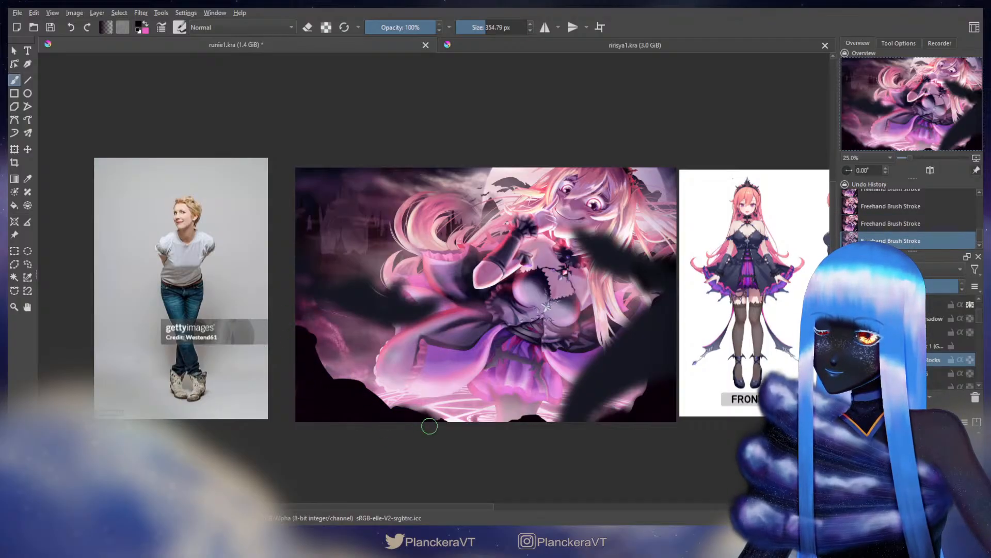
mouse_move(452, 433)
mouse_down()
mouse_move(292, 325)
mouse_move(301, 317)
mouse_move(295, 323)
mouse_move(319, 343)
mouse_move(323, 372)
mouse_up()
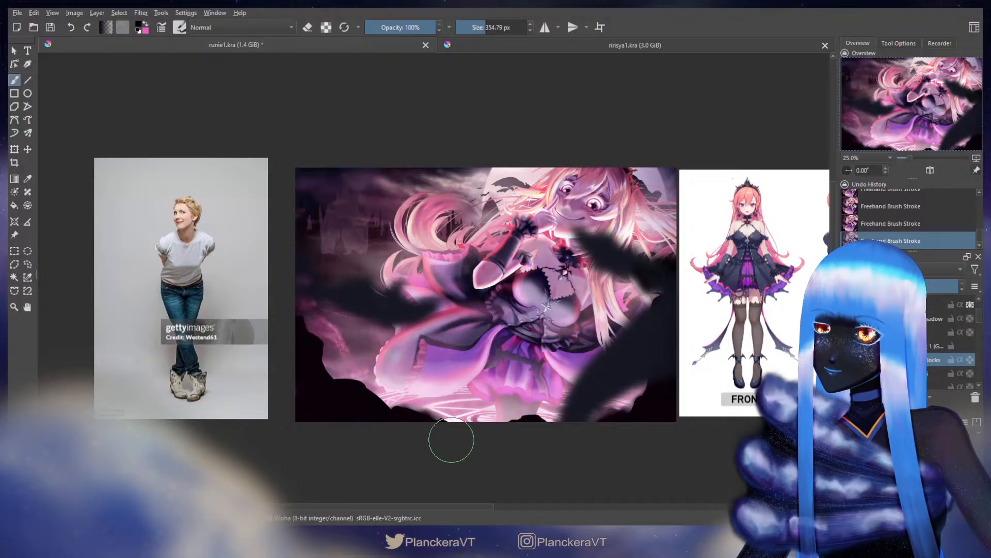
Touch up the dark rocks along the illustration's bottom edge, alternating a brush of about 309 px with a smaller eraser
drag(451, 439, 439, 406)
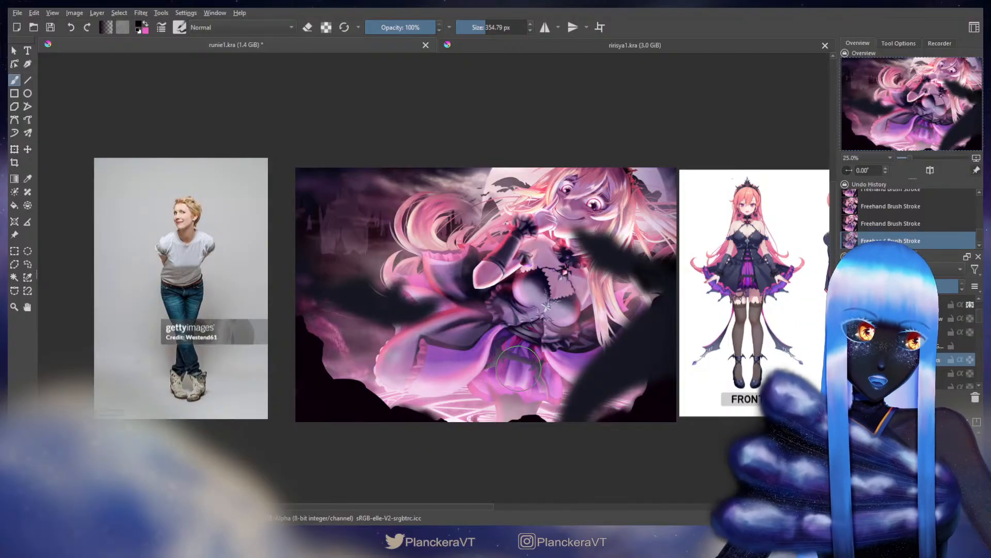
key(e)
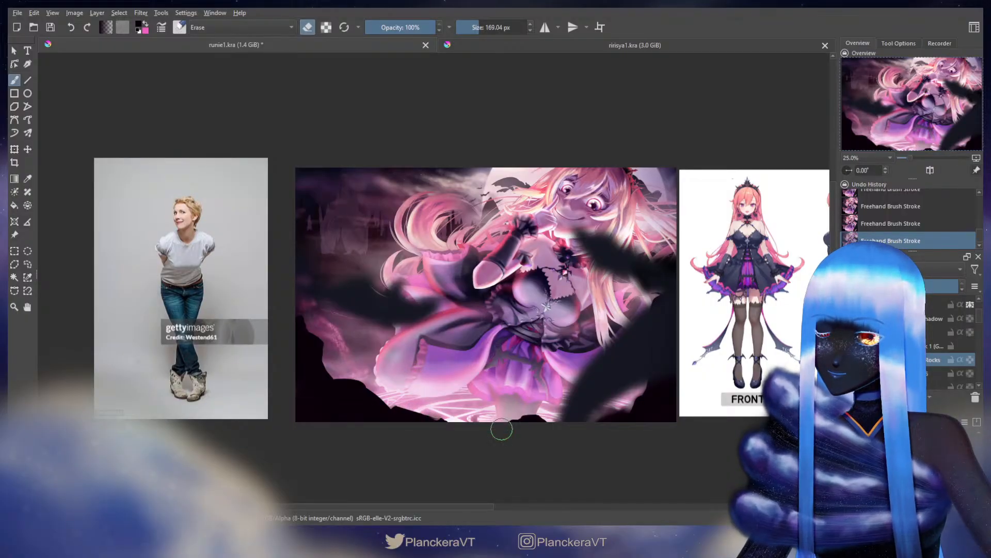
key(e)
drag(387, 413, 434, 426)
drag(659, 383, 634, 421)
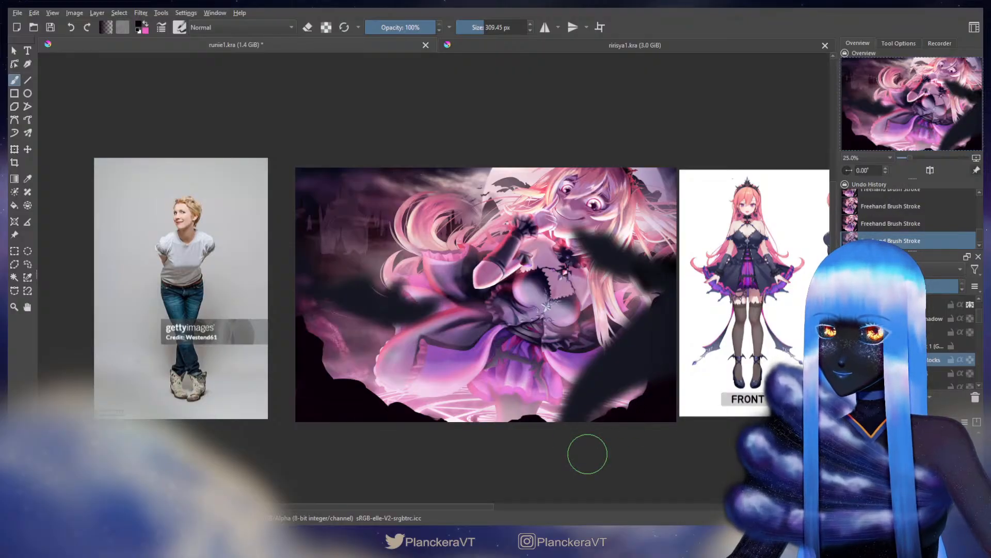
key(e)
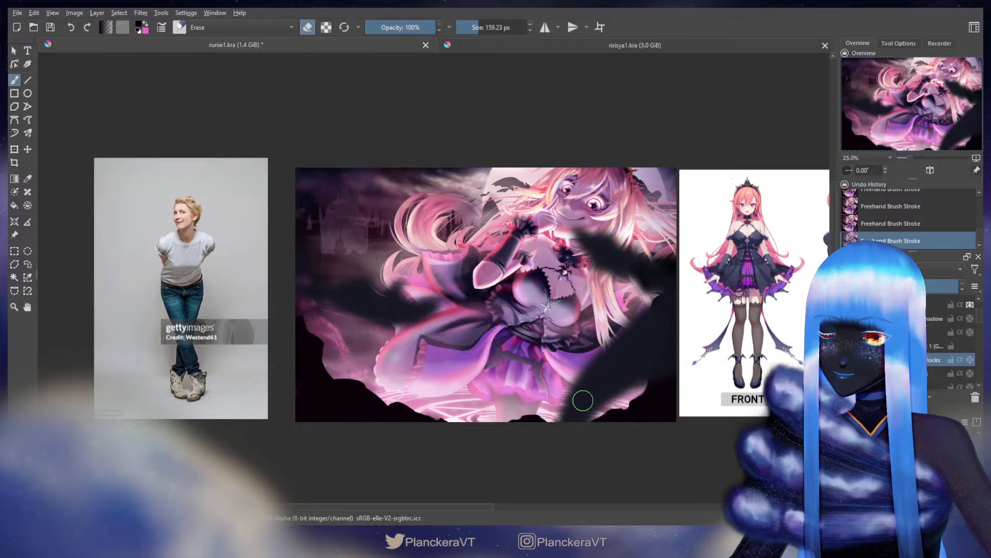
key(e)
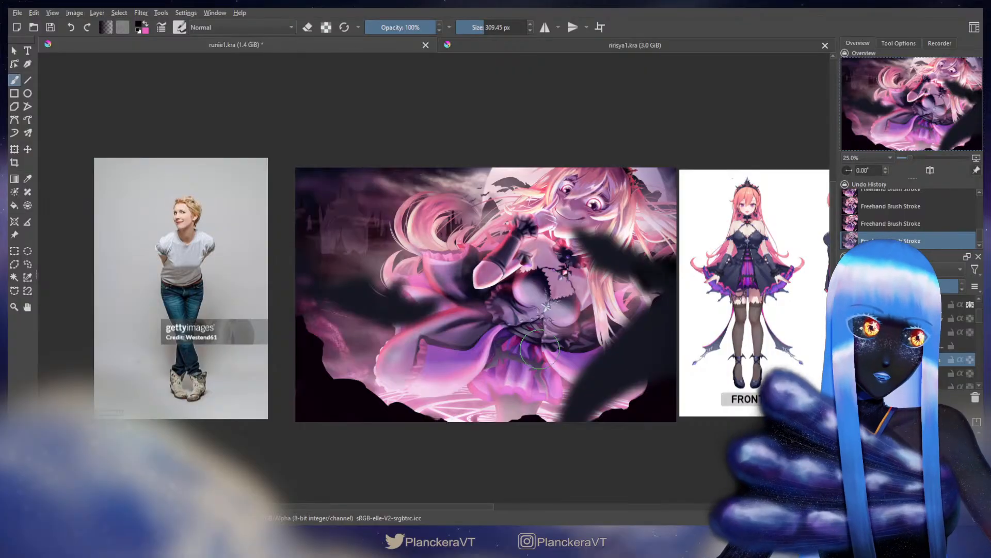
mouse_move(656, 375)
shift+mouse_down()
mouse_move(654, 365)
mouse_move(663, 376)
mouse_move(649, 385)
shift+mouse_up()
key(ctrl+z)
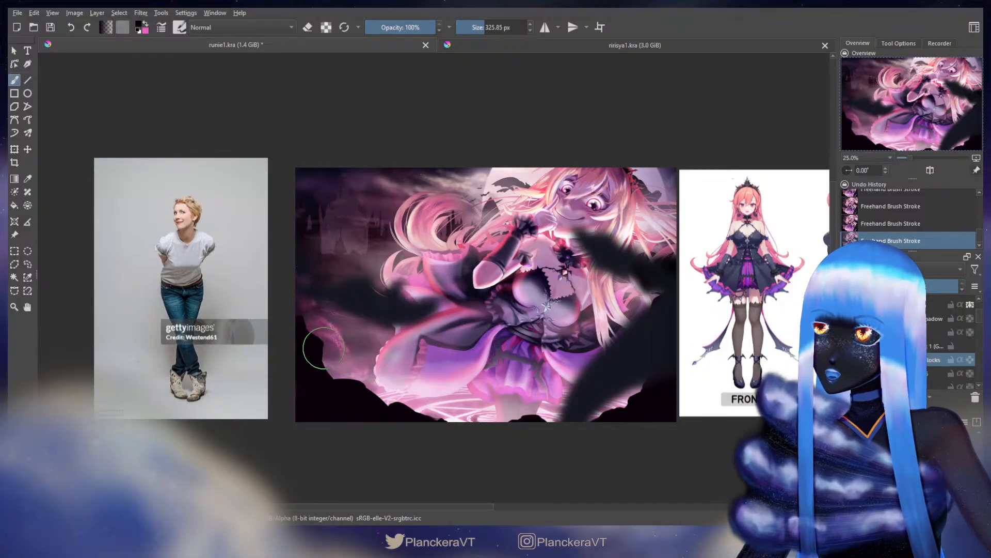
Turn off the bats' blur, freehand-select the left bat and reposition it slightly, and restore the blur
click(847, 345)
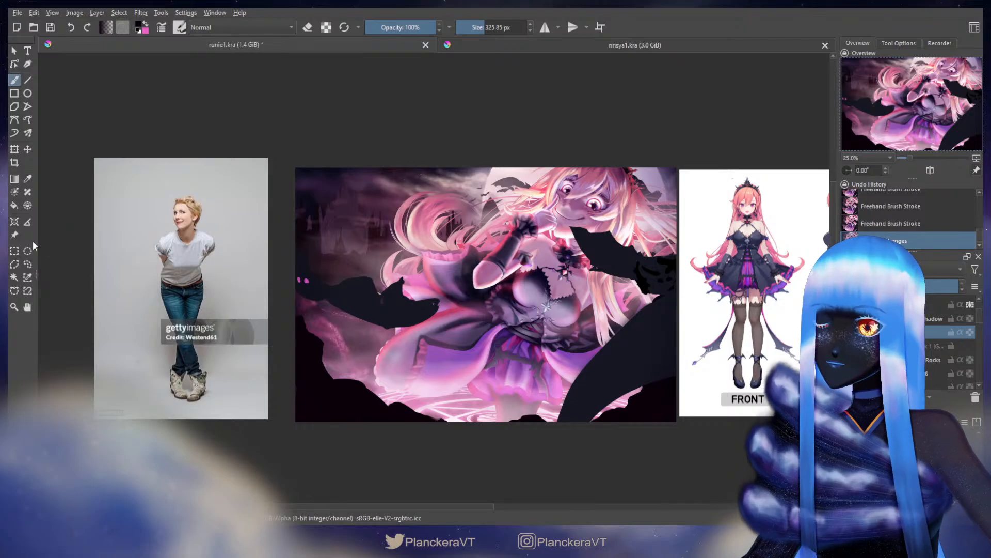
mouse_move(313, 224)
mouse_down()
mouse_move(324, 338)
mouse_move(458, 339)
mouse_move(455, 259)
mouse_move(335, 227)
mouse_up()
key(ctrl+t)
drag(541, 265, 538, 296)
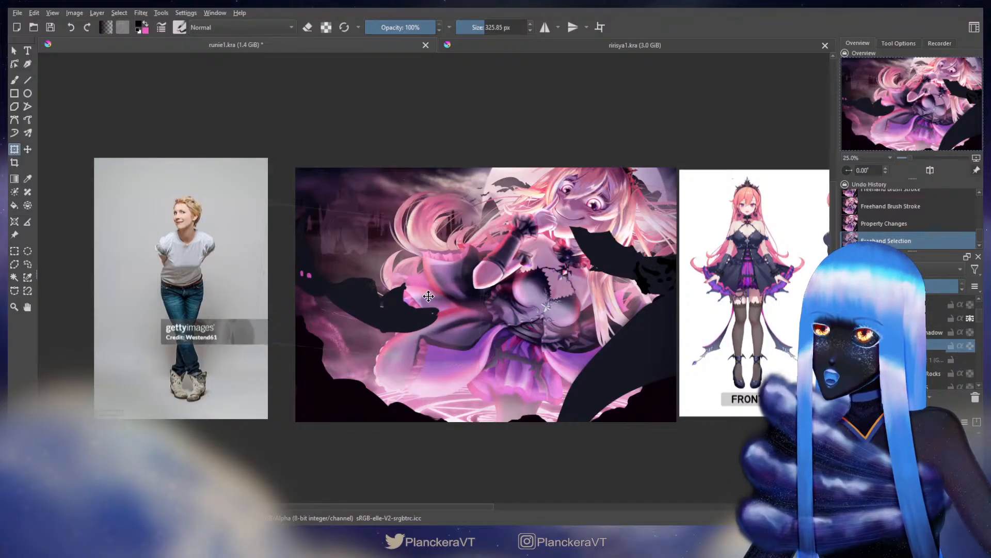
key(b)
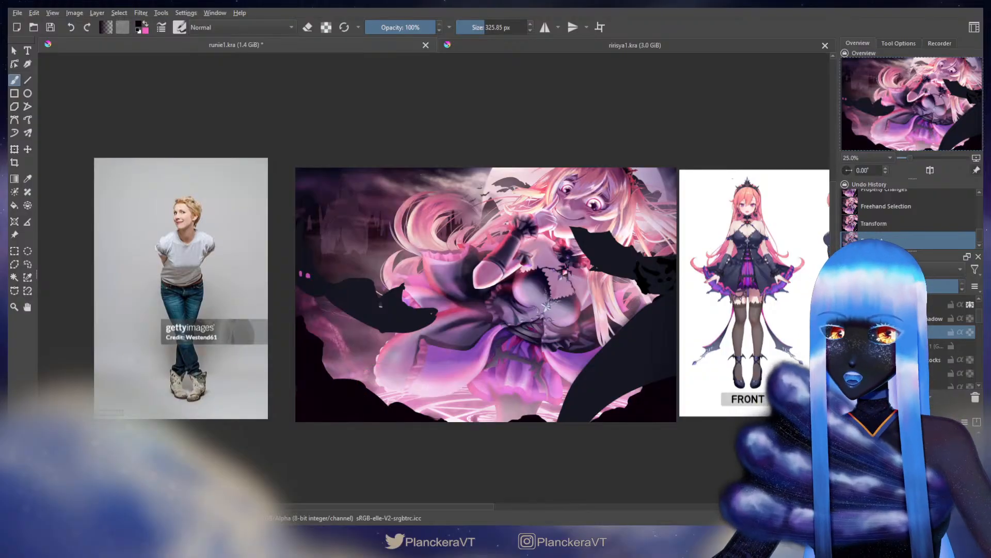
click(846, 346)
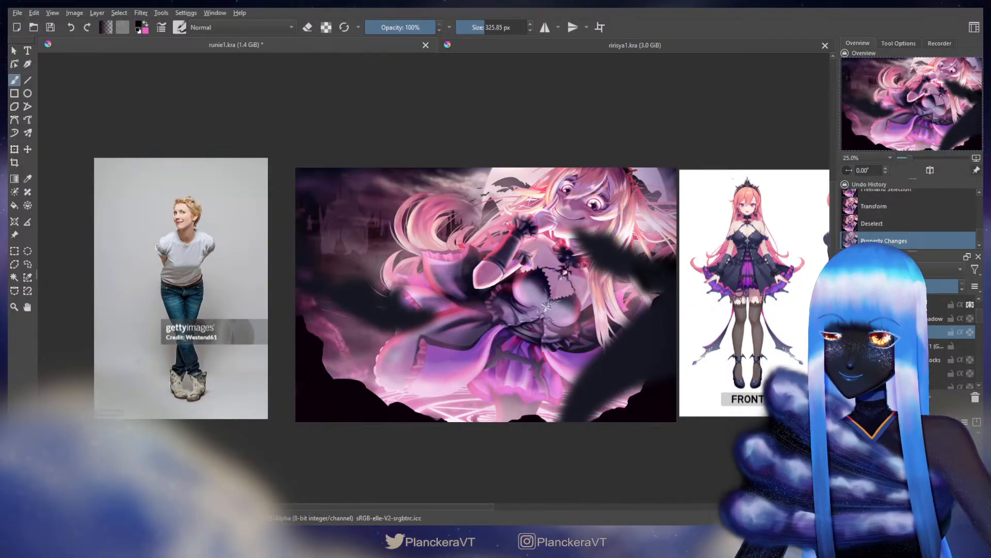
Compare the illustration with the bat layer hidden and shown
click(847, 332)
click(847, 332)
click(846, 332)
click(846, 332)
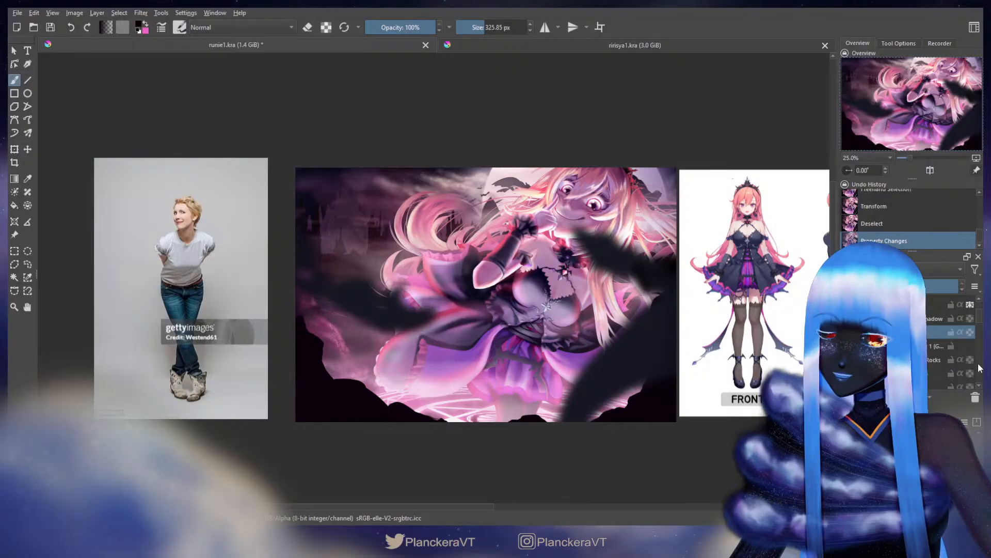
Rename the haze layer directly below the Rocks layer
click(909, 360)
double_click(904, 373)
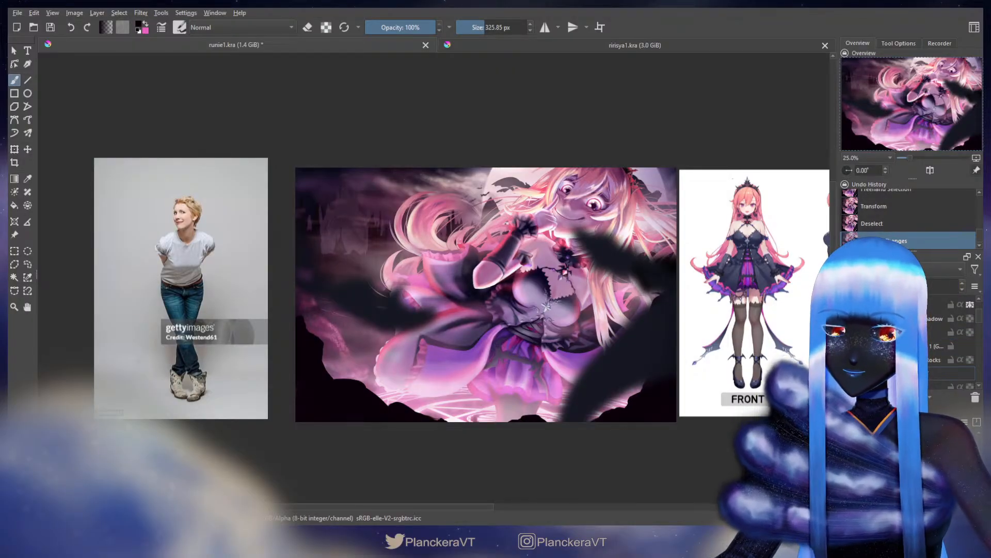
key(Return)
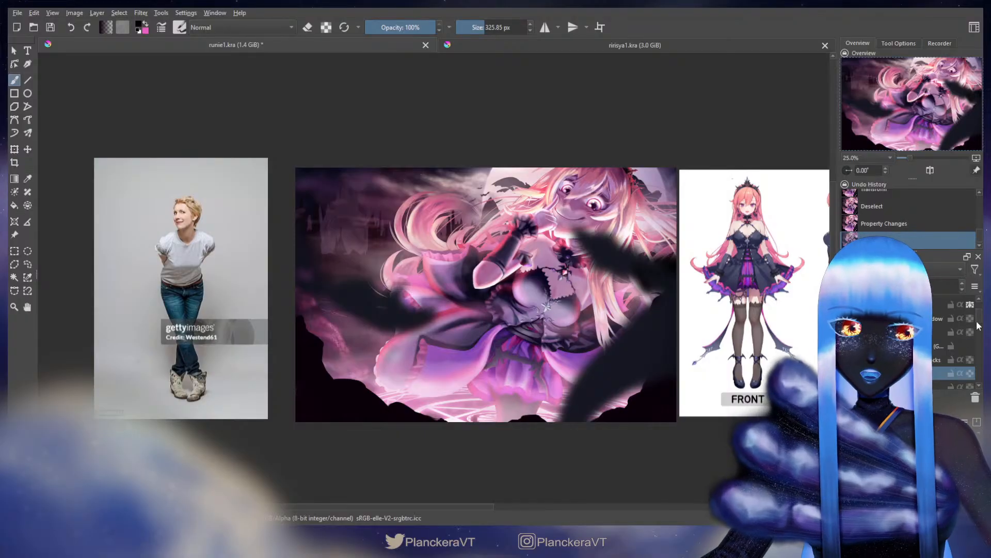
Compare the illustration with and without the pinkish haze by switching the haze layer's visibility off and on
drag(978, 318, 978, 323)
click(847, 344)
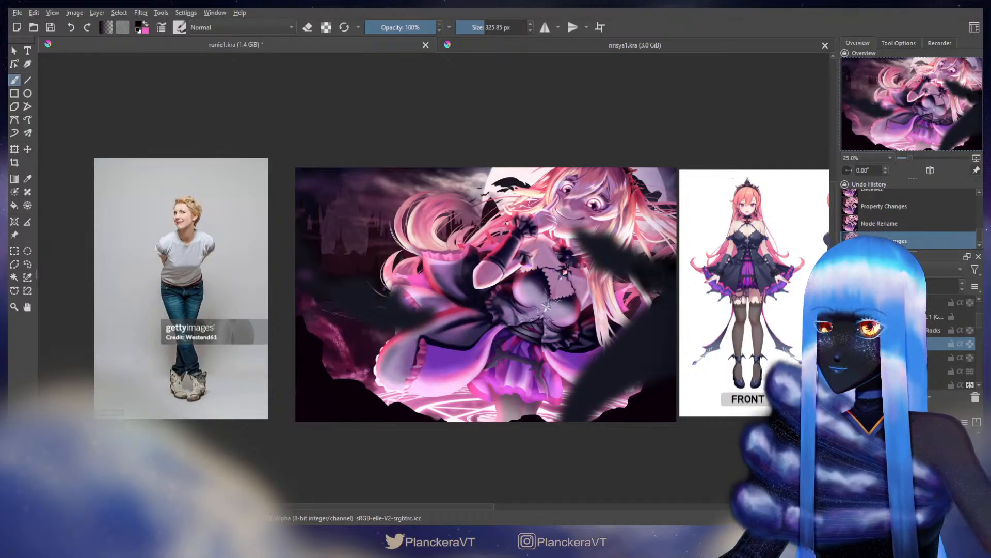
key(ctrl+z)
key(ctrl+shift+z)
key(ctrl+z)
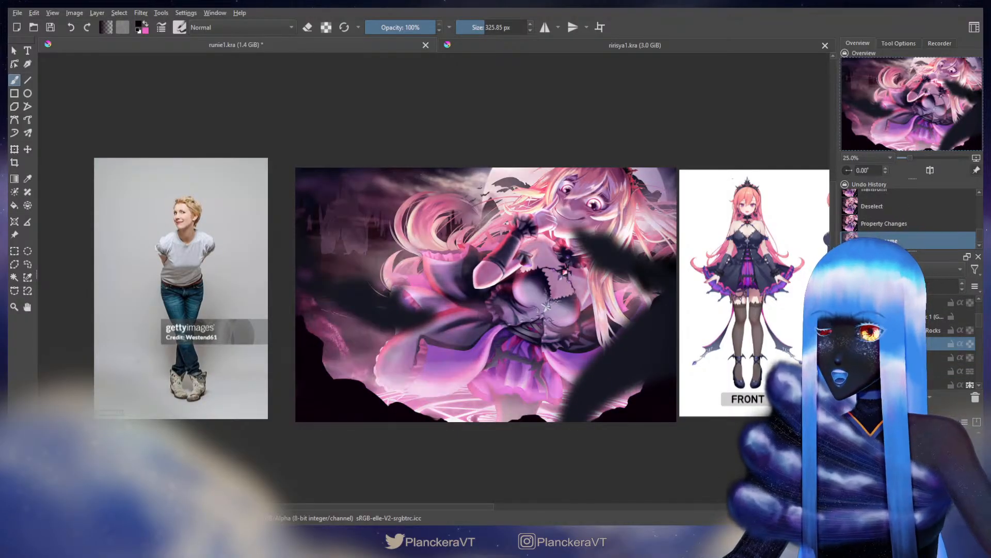
key(ctrl+shift+z)
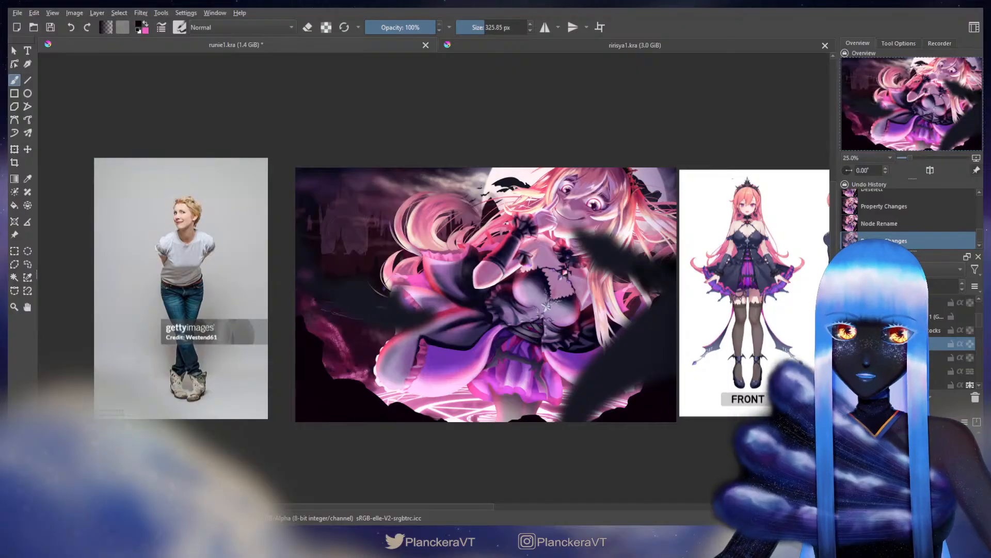
click(847, 344)
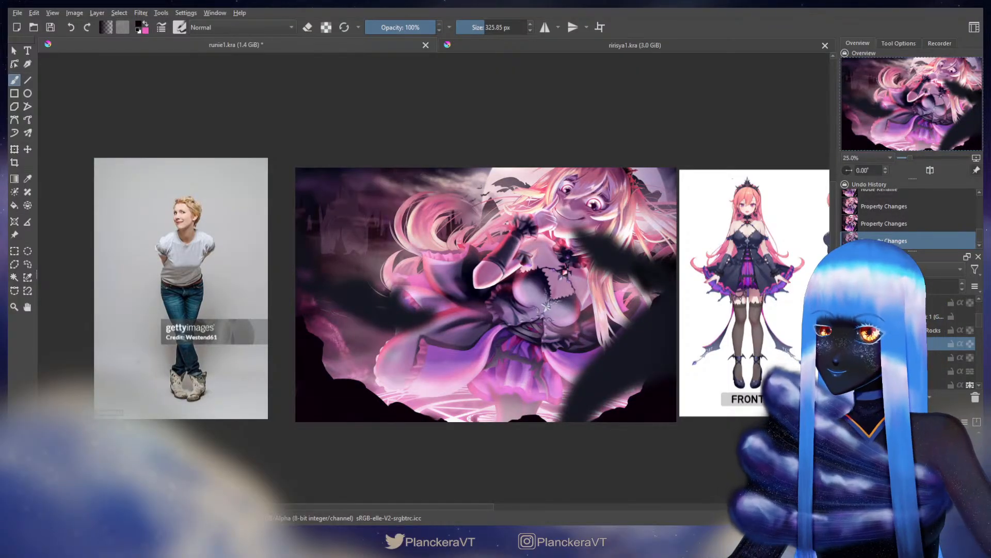
key(ctrl+z)
key(ctrl+shift+z)
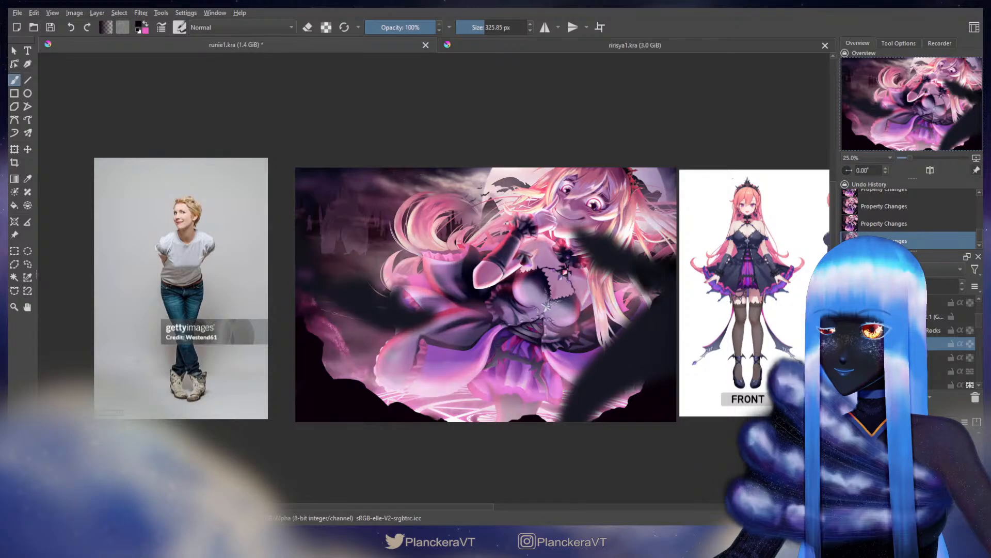
Try erasing part of the haze below the left bat with an eraser of about 216 px
click(937, 357)
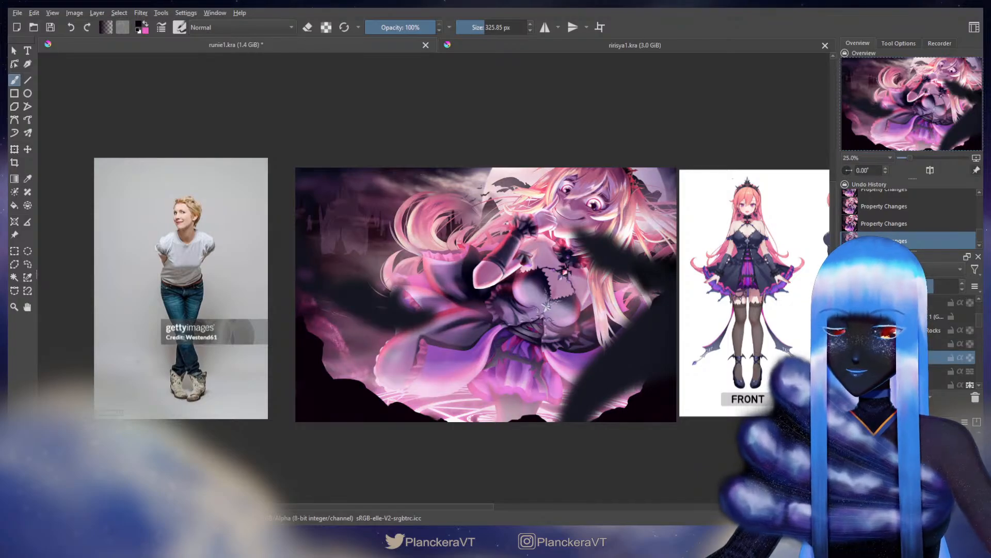
key(e)
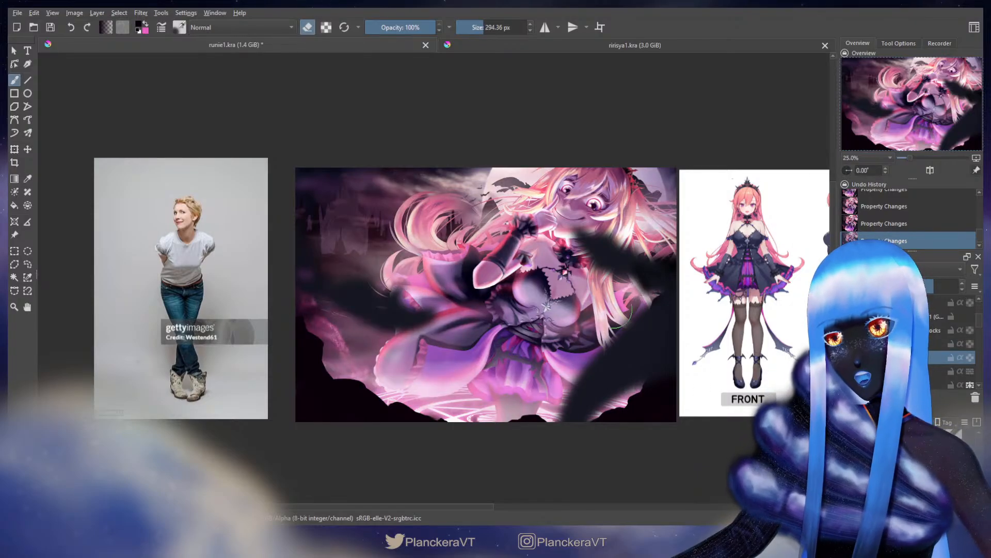
key(bracketleft)
key(bracketleft)
key(bracketleft)
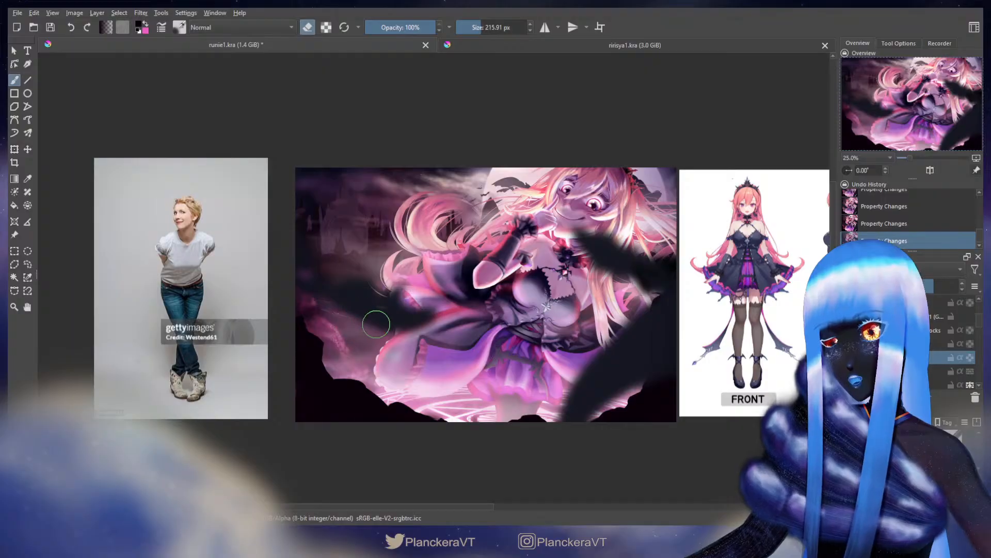
mouse_move(313, 315)
mouse_down()
mouse_move(370, 318)
mouse_move(341, 307)
mouse_move(366, 323)
mouse_move(350, 327)
mouse_move(374, 336)
mouse_move(365, 355)
mouse_move(408, 357)
mouse_up()
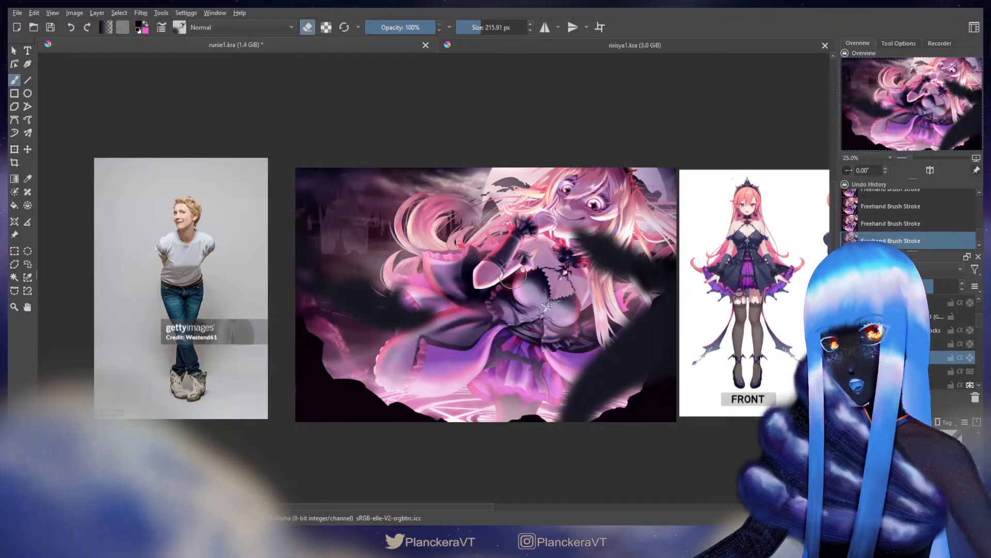
Try thinning the haze around the moon and the hair on the right with an eraser enlarged to about 392 px
key(bracketright)
key(bracketright)
key(bracketright)
key(bracketright)
key(bracketright)
drag(490, 202, 493, 210)
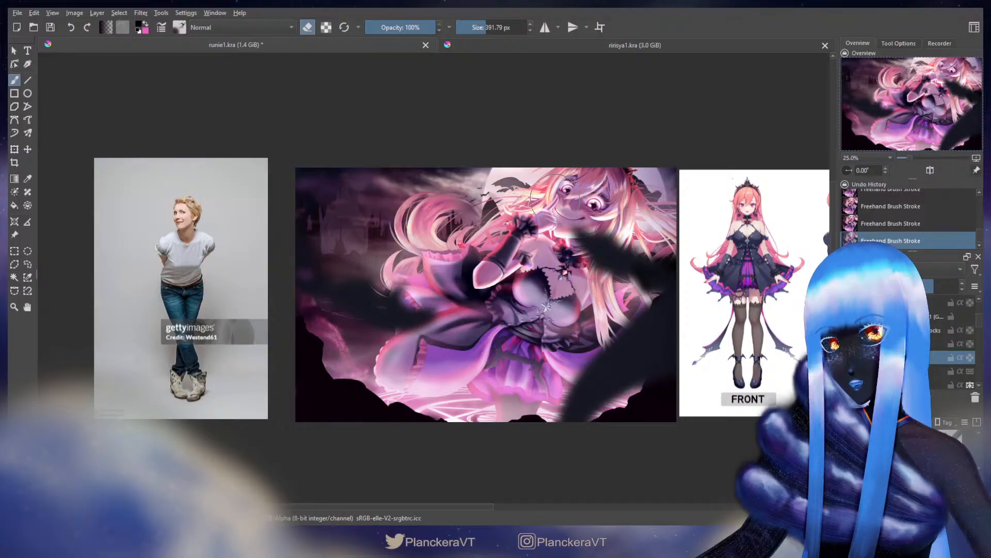
drag(672, 229, 620, 229)
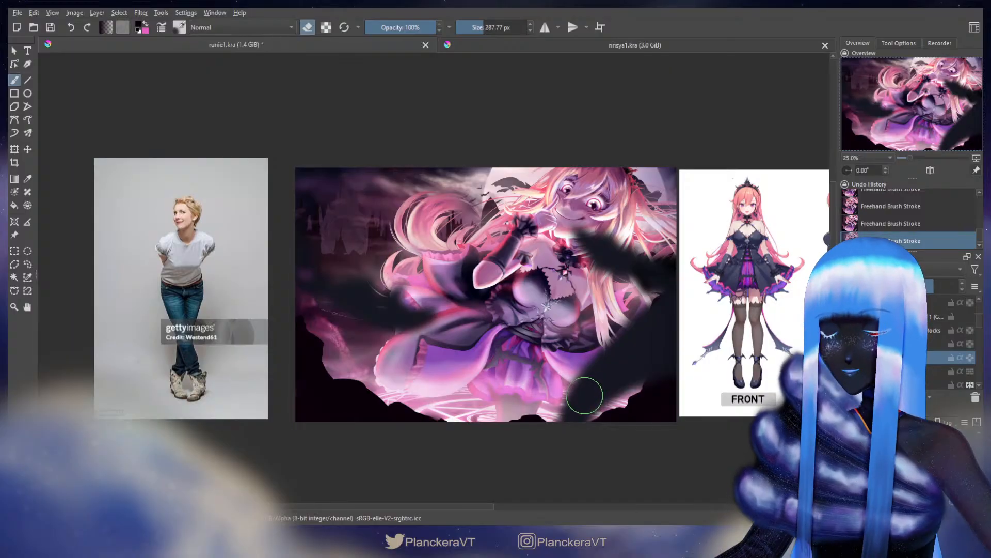
Clear the haze layer and prepare a textured brush of about 223 px with a near-white sampled from the glowing ground
key(ctrl+z)
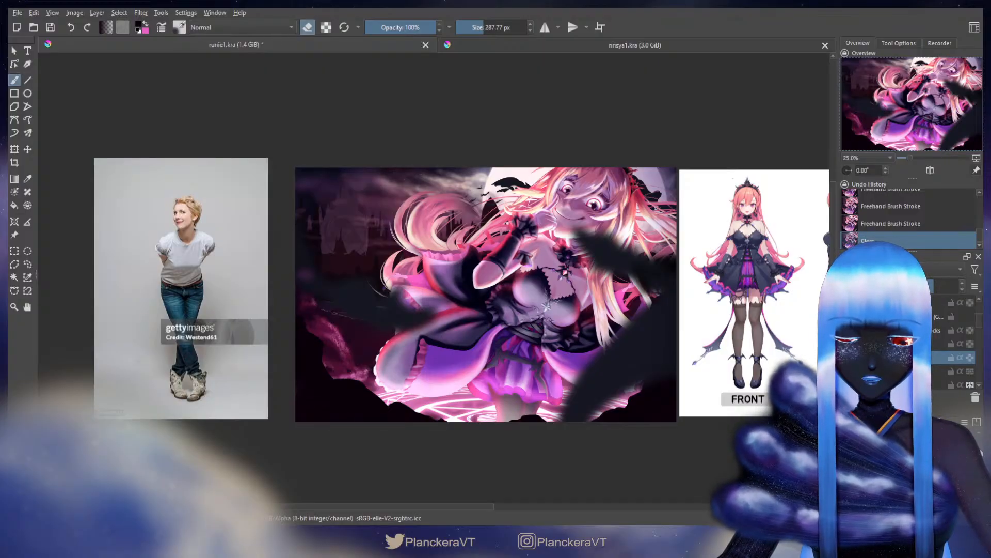
key(e)
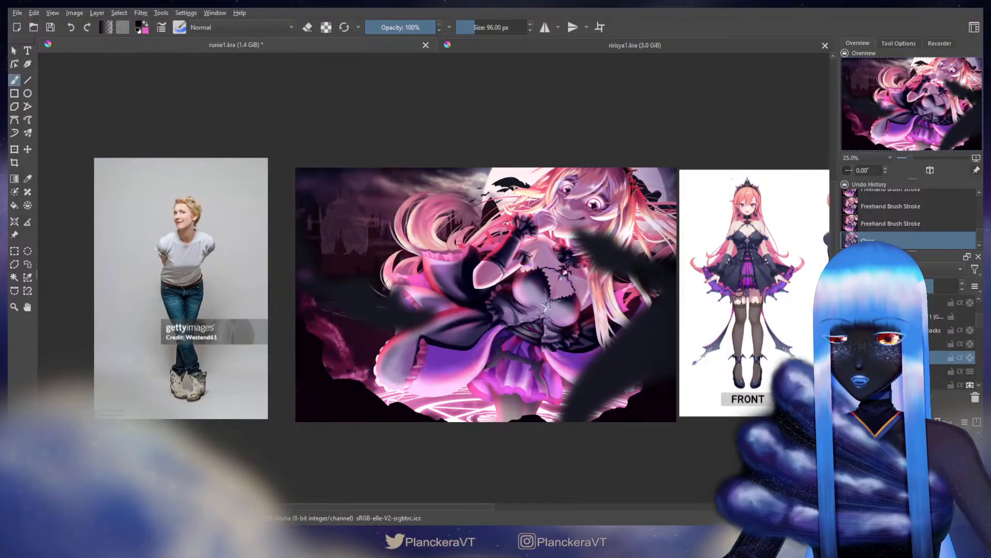
shift+drag(381, 365, 438, 403)
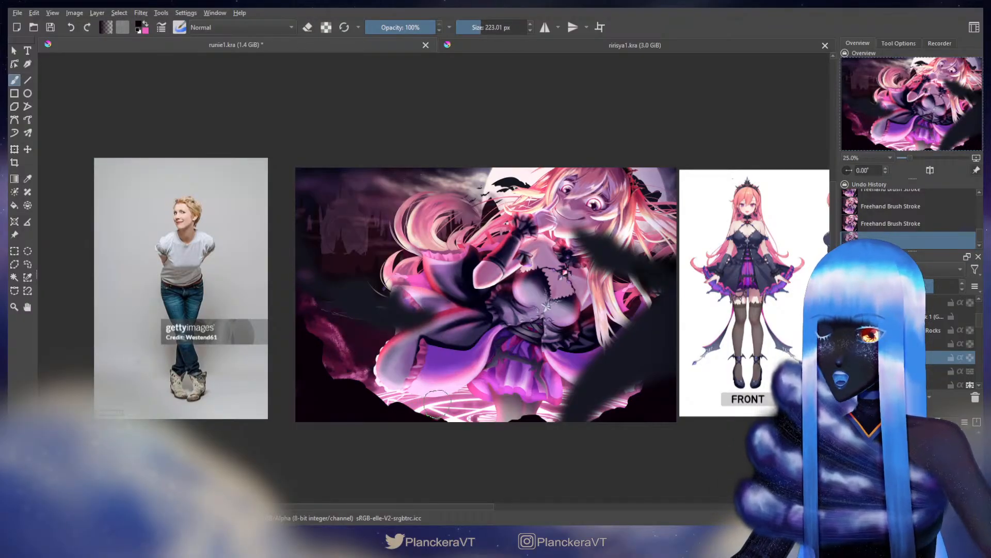
ctrl+click(437, 403)
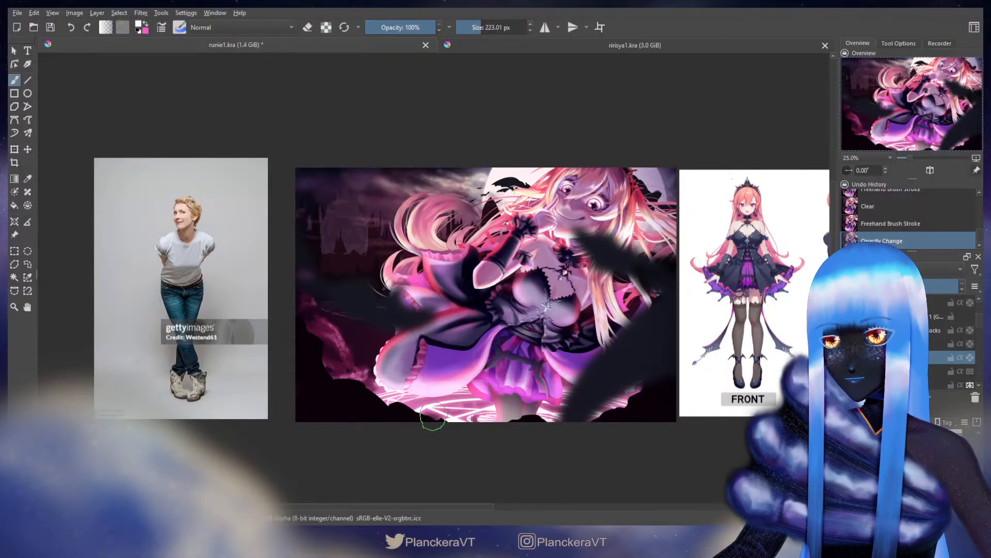
Try painting pale mist above the lower-left rocks with a brush of about 252 px, and clear the layer
mouse_move(432, 417)
shift+mouse_down()
mouse_move(421, 398)
mouse_move(394, 405)
mouse_move(336, 377)
mouse_move(373, 363)
shift+mouse_up()
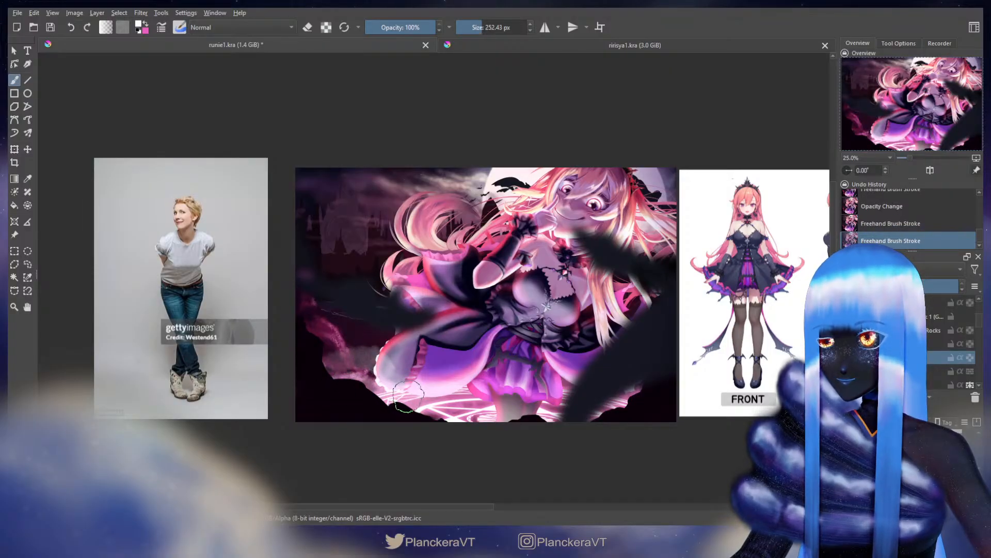
key(ctrl+z)
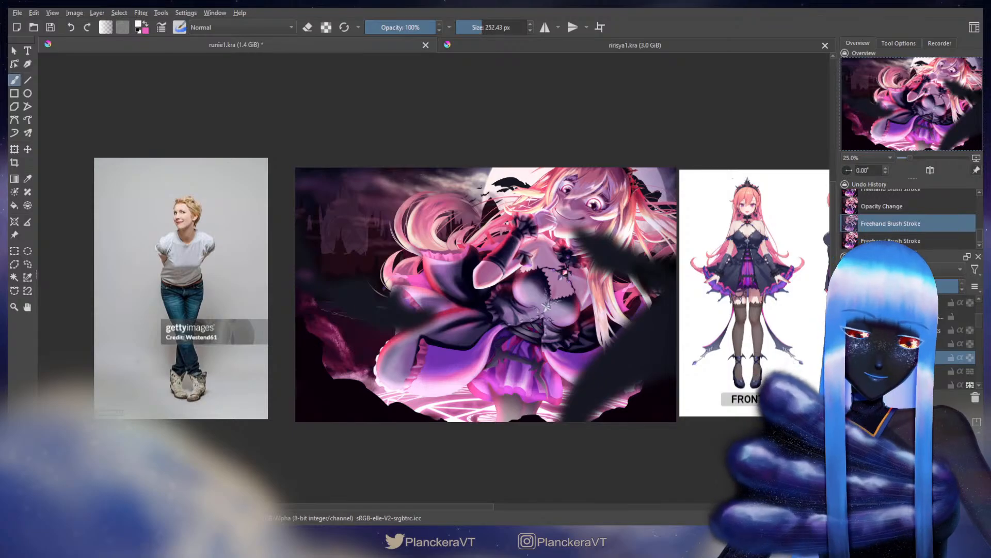
key(Delete)
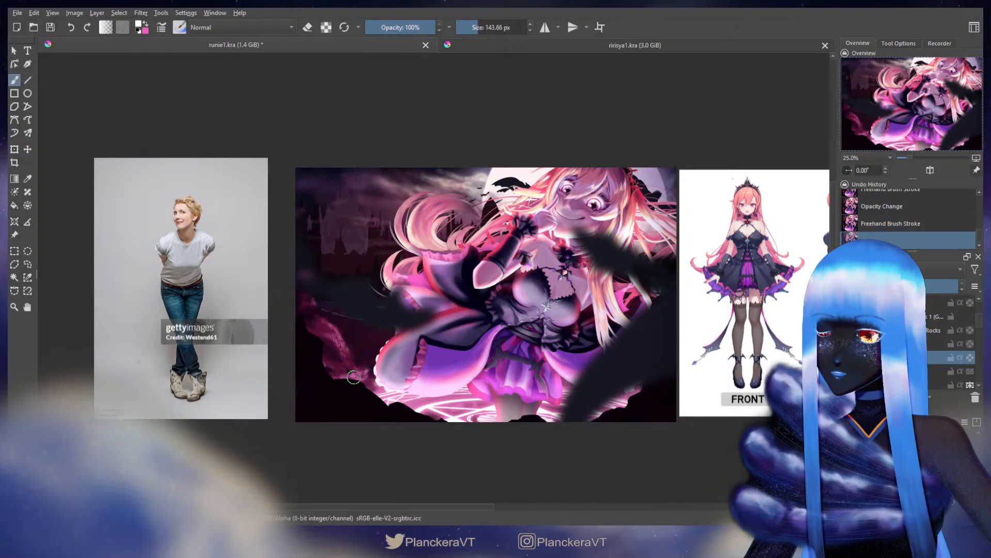
Try mist strokes across the skirt's lower-left hem with brush sizes from about 144 px to 319 px, undoing each stroke
drag(366, 370, 416, 383)
key(ctrl+z)
shift+drag(350, 385, 438, 384)
drag(383, 379, 485, 406)
key(ctrl+z)
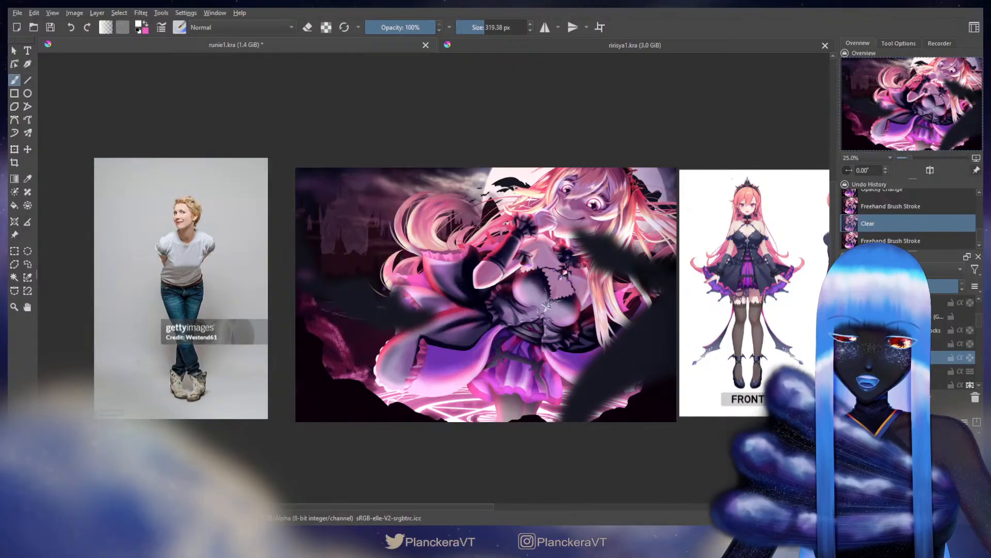
Try pale mist strokes from the lower-left rocks across the skirt hem with brush sizes of about 150 px to 433 px, undoing them
mouse_move(364, 373)
mouse_down()
mouse_move(450, 384)
mouse_move(415, 375)
mouse_move(428, 376)
mouse_move(449, 405)
mouse_up()
key(ctrl+z)
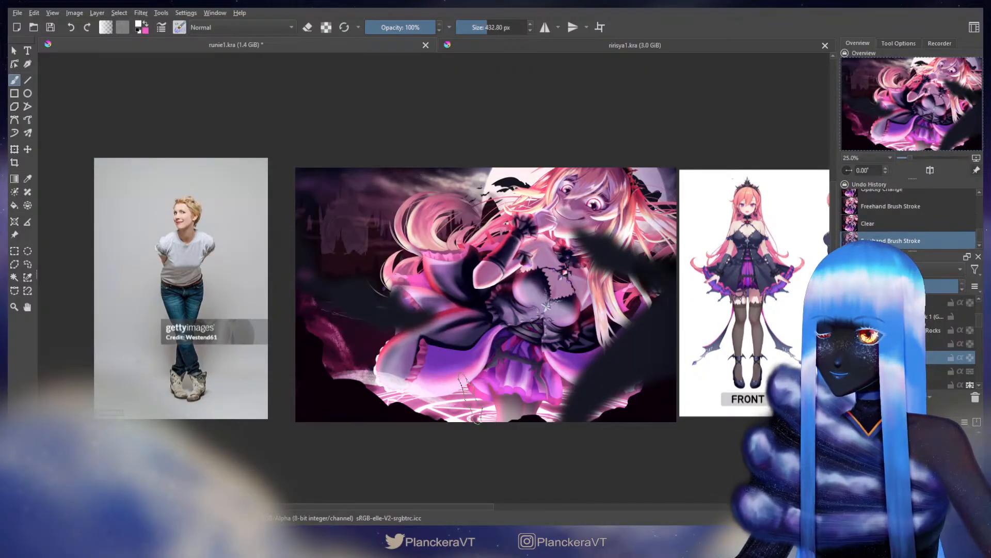
key(ctrl+z)
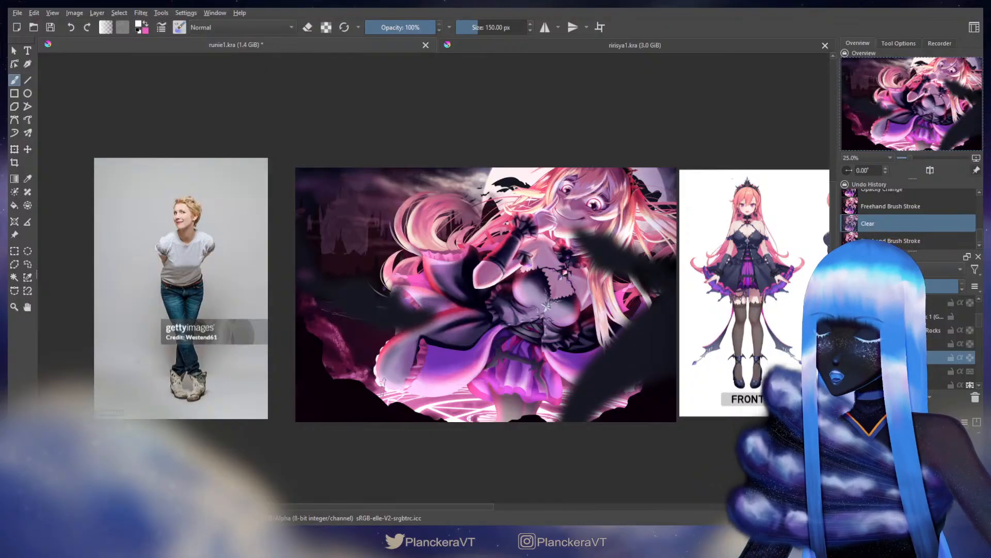
mouse_move(364, 376)
mouse_down()
mouse_move(494, 382)
mouse_move(339, 386)
mouse_move(372, 396)
mouse_move(492, 375)
mouse_up()
key(ctrl+z)
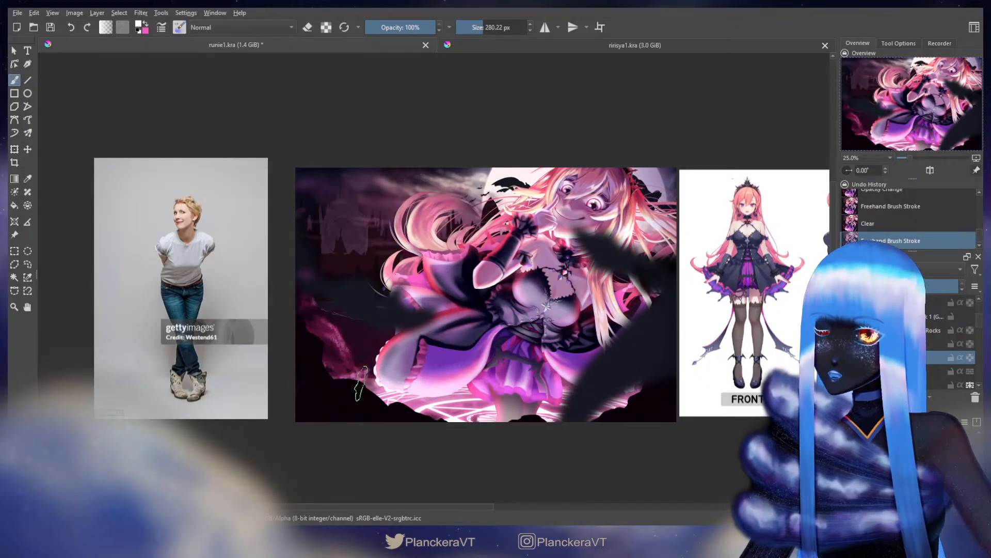
mouse_move(362, 381)
mouse_down()
mouse_move(494, 369)
mouse_move(358, 379)
mouse_up()
key(ctrl+z)
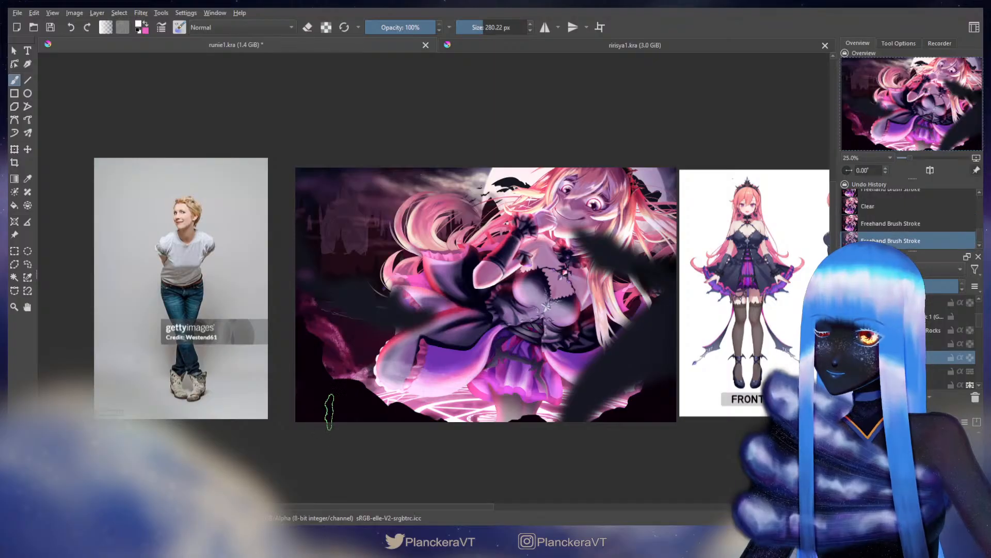
key(ctrl+z)
key(ctrl+z)
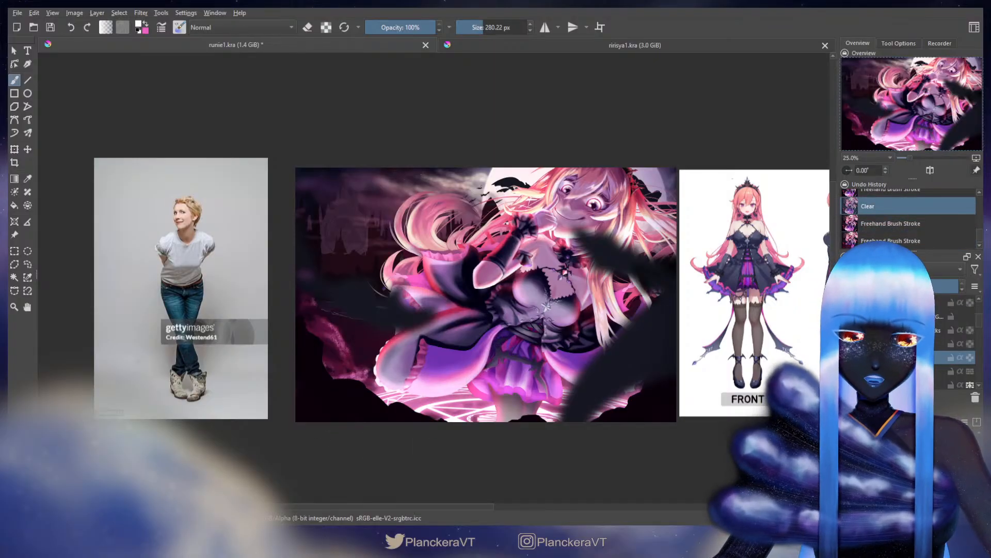
Try wider mist strokes over the lower-left ground with brushes of about 698 px and 220 px, undoing each stroke
shift+drag(356, 371, 372, 371)
mouse_move(354, 381)
mouse_down()
mouse_move(377, 373)
mouse_move(445, 384)
mouse_up()
key(ctrl+z)
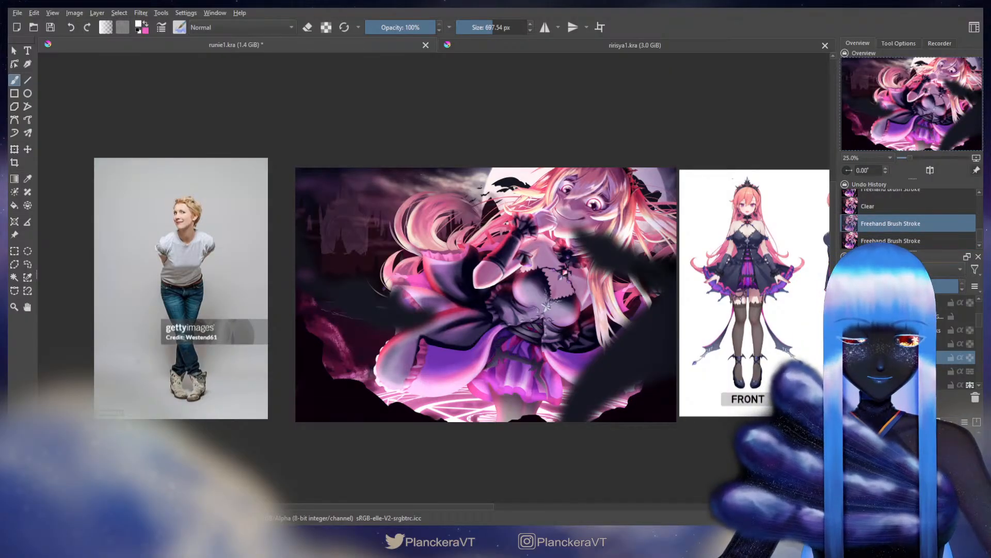
key(slash)
shift+drag(365, 375, 386, 376)
mouse_move(368, 375)
mouse_down()
mouse_move(393, 371)
mouse_move(355, 386)
mouse_move(387, 375)
mouse_move(472, 386)
mouse_up()
key(ctrl+z)
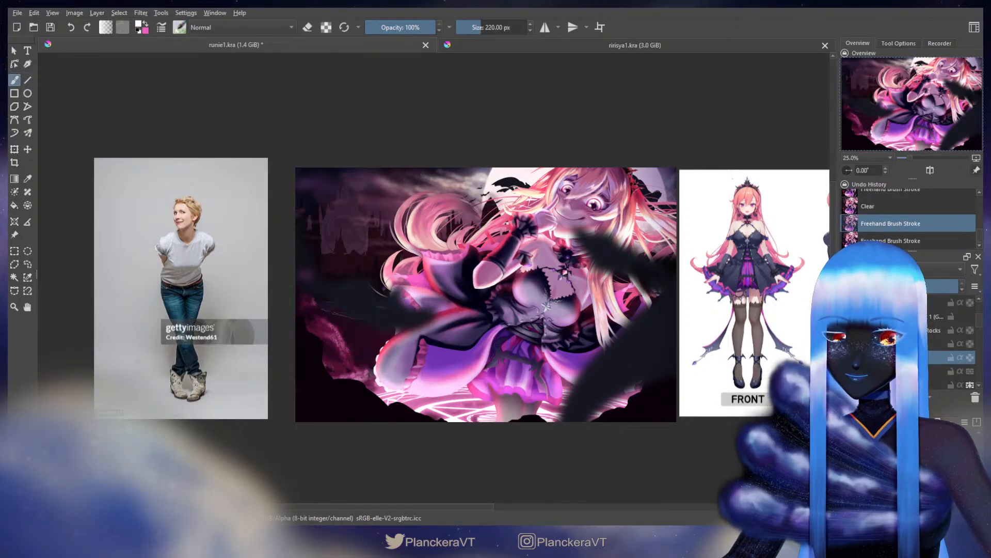
mouse_move(366, 378)
mouse_down()
mouse_move(452, 372)
mouse_move(368, 367)
mouse_move(518, 364)
mouse_move(425, 259)
mouse_move(457, 207)
mouse_move(423, 271)
mouse_move(351, 258)
mouse_move(327, 302)
mouse_move(385, 294)
mouse_move(430, 358)
mouse_up()
key(ctrl+z)
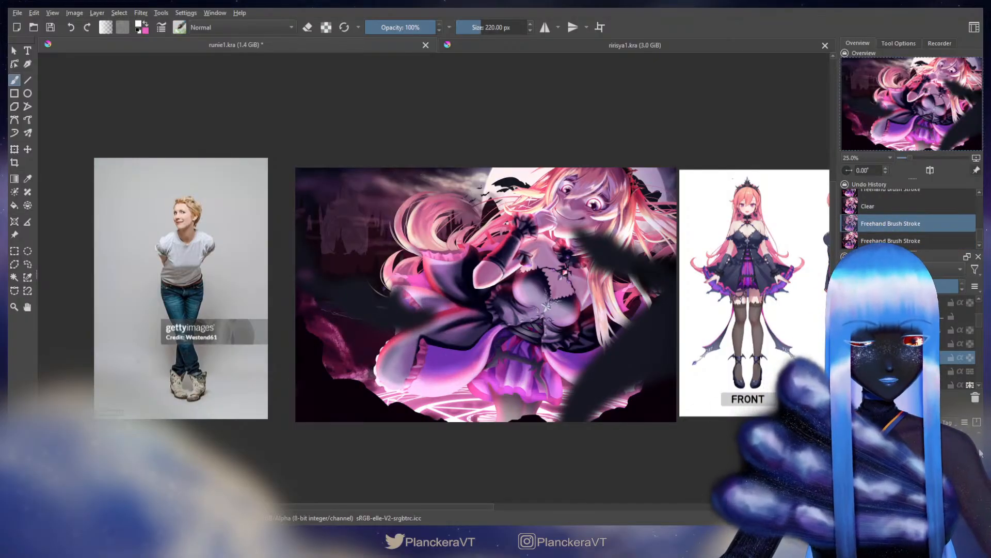
Add a blur filter mask to the Rocks layer and adjust the filter to soften the edges of the dark rocks
key(e)
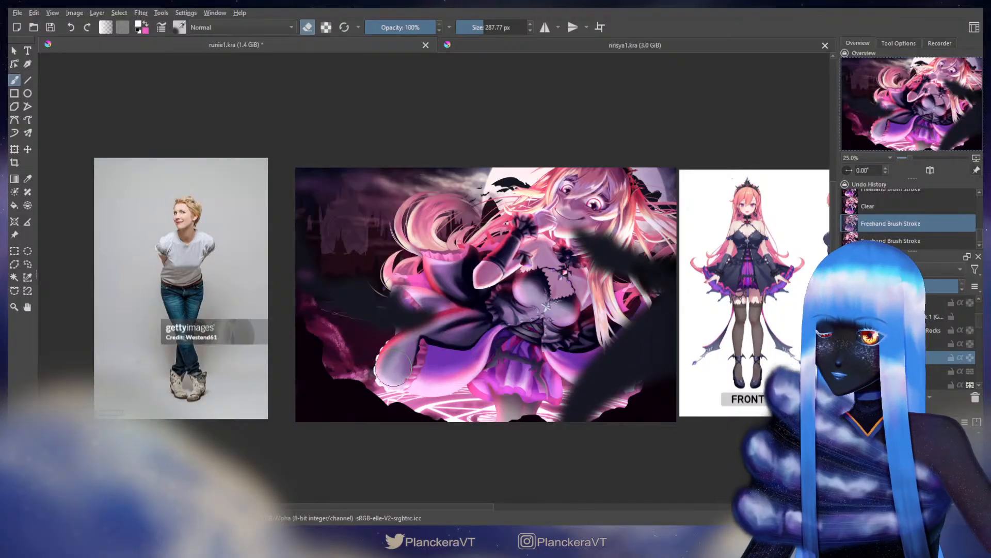
shift+drag(365, 388, 315, 388)
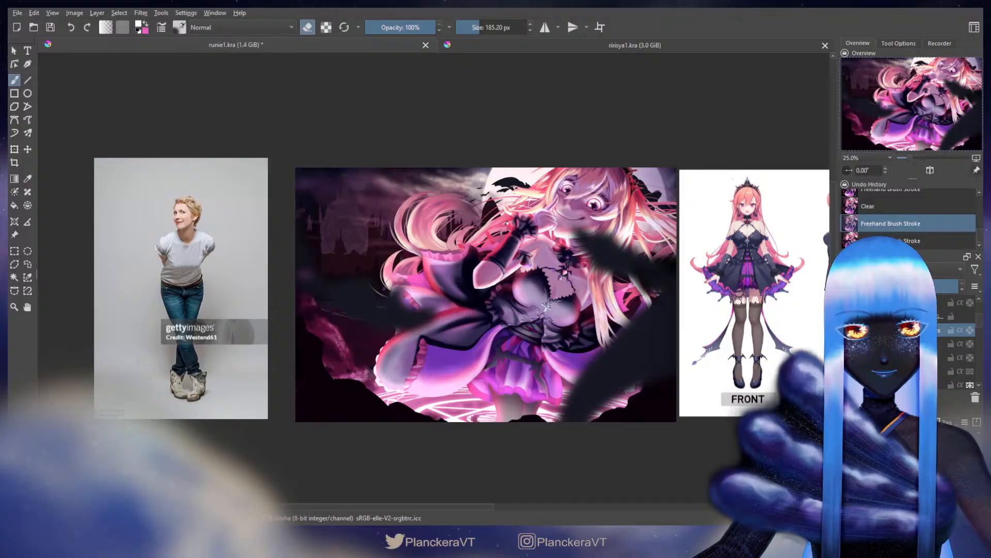
click(877, 361)
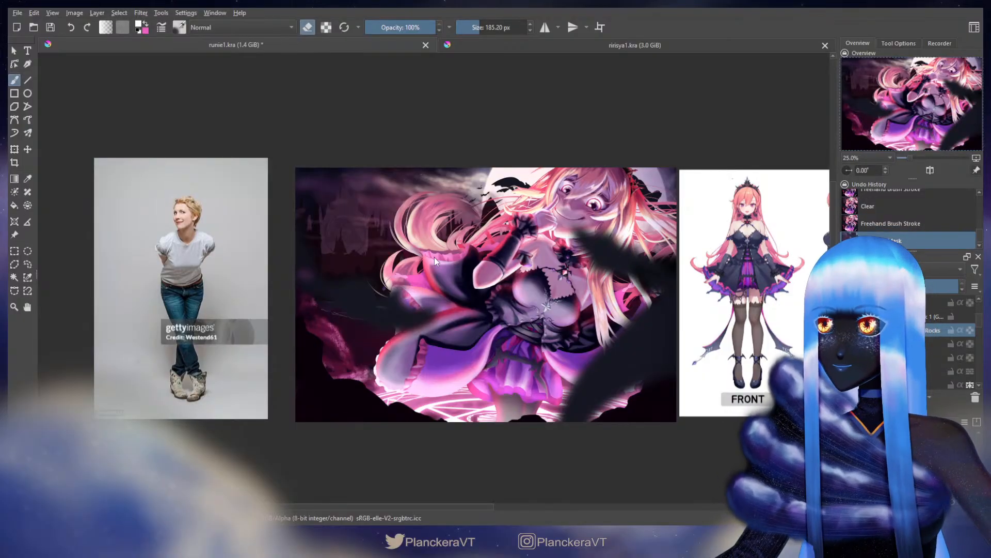
click(612, 380)
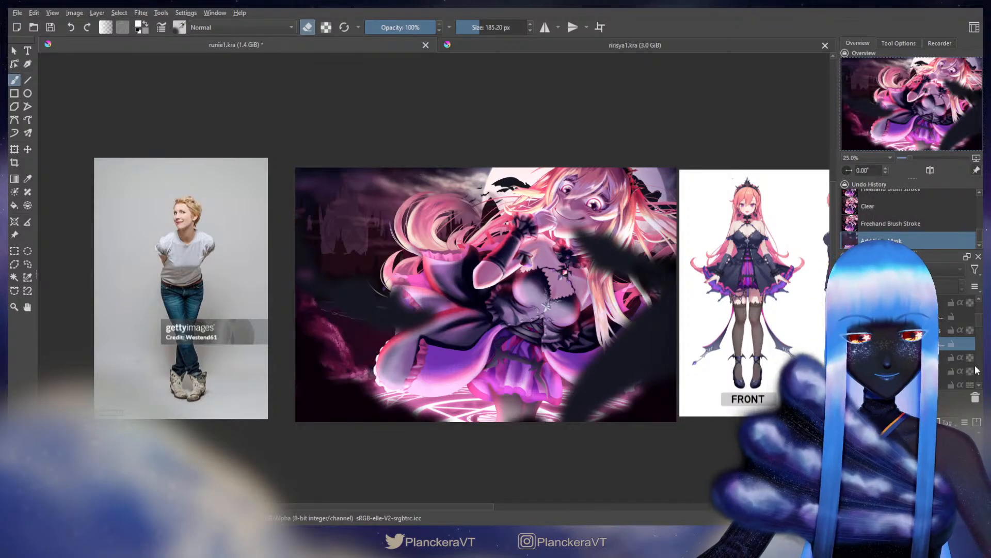
click(847, 343)
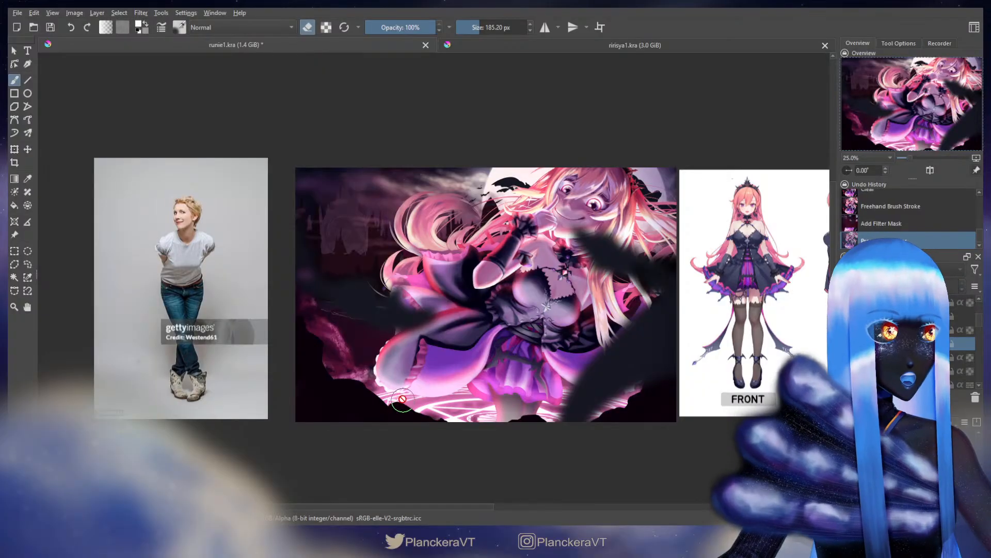
key(ctrl+z)
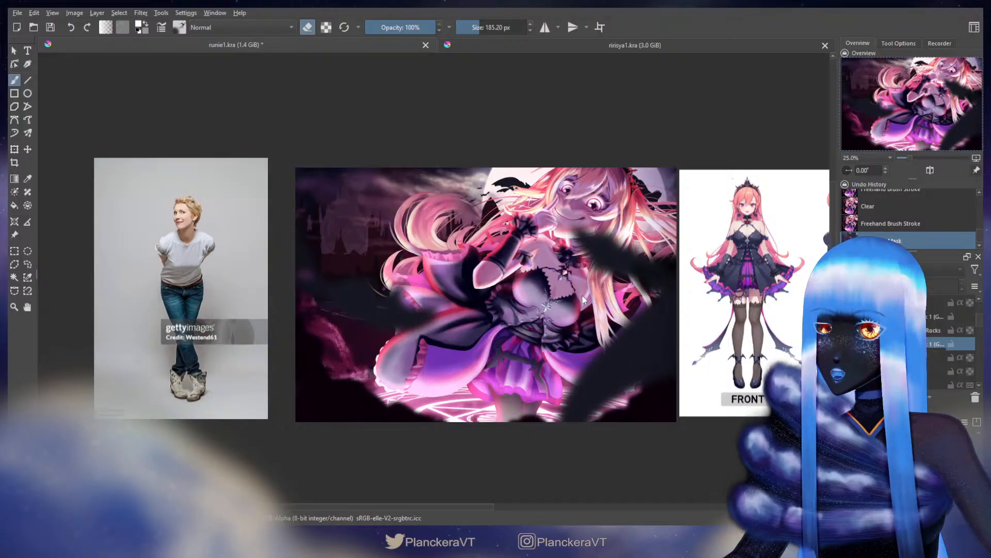
key(Delete)
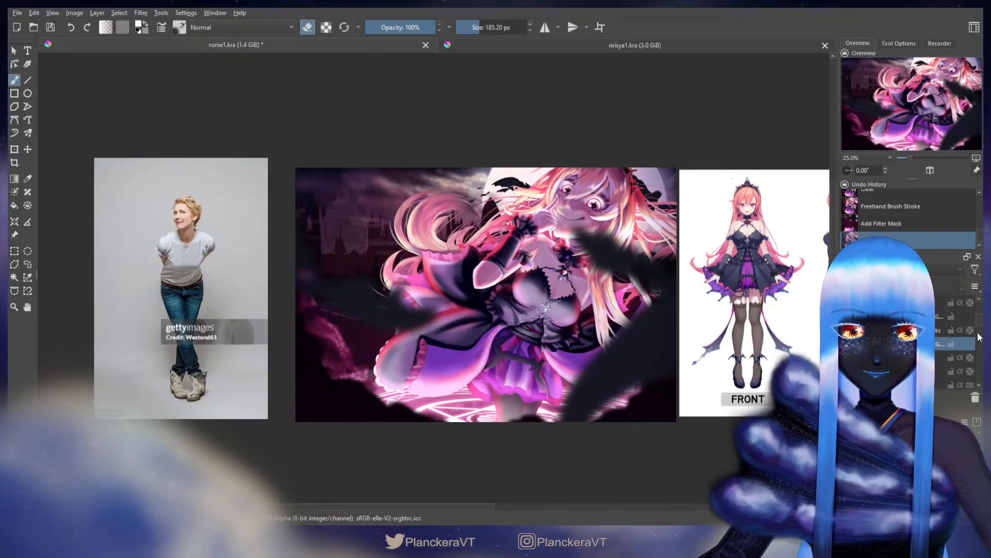
Try erasing and repainting pale haze on the haze layer with brushes of about 218 px to 314 px, undoing the last stroke
click(945, 371)
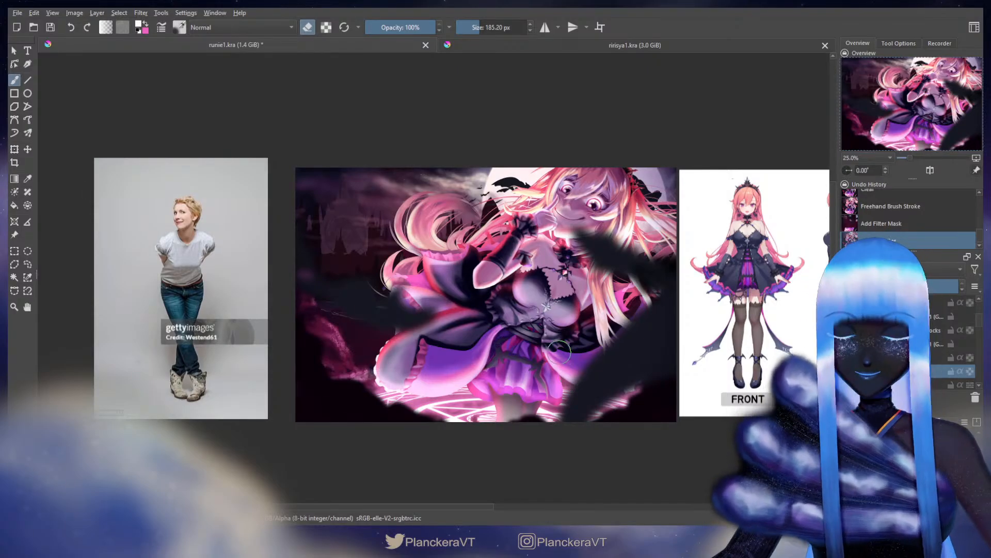
shift+drag(426, 311, 447, 331)
mouse_move(385, 379)
shift+mouse_down()
mouse_move(354, 390)
mouse_move(327, 365)
mouse_move(332, 383)
mouse_move(351, 379)
shift+mouse_up()
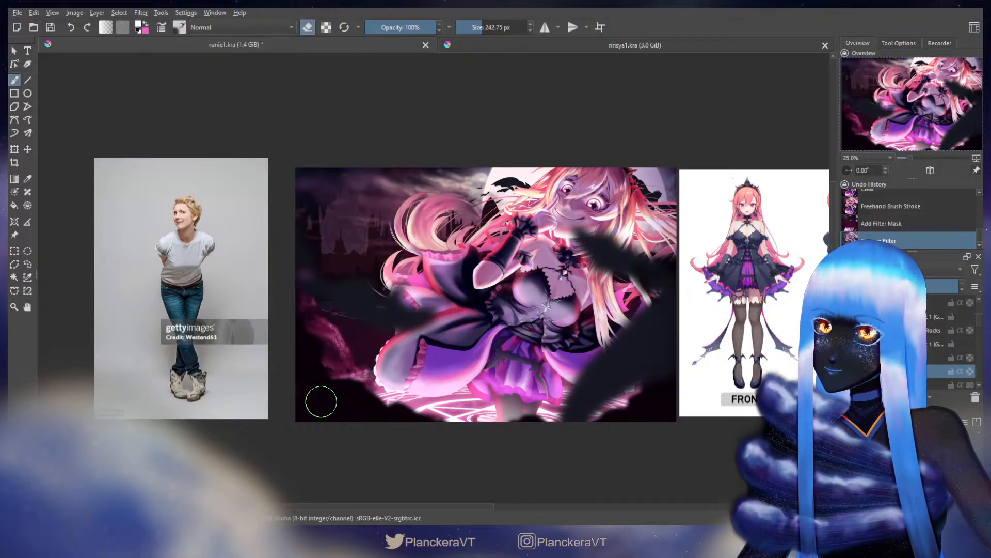
mouse_move(319, 394)
shift+mouse_down()
mouse_move(310, 359)
mouse_move(315, 386)
mouse_move(304, 390)
mouse_move(327, 365)
mouse_move(430, 370)
mouse_move(439, 343)
shift+mouse_up()
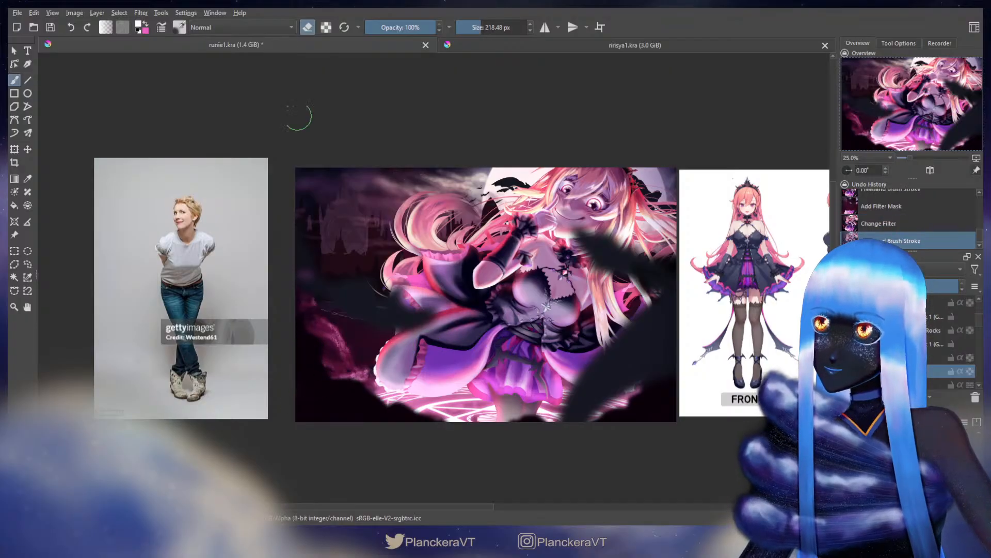
click(308, 29)
mouse_move(314, 378)
mouse_down()
mouse_move(367, 348)
mouse_move(555, 335)
mouse_up()
mouse_move(348, 379)
shift+mouse_down()
mouse_move(294, 367)
mouse_move(344, 388)
mouse_move(475, 381)
shift+mouse_up()
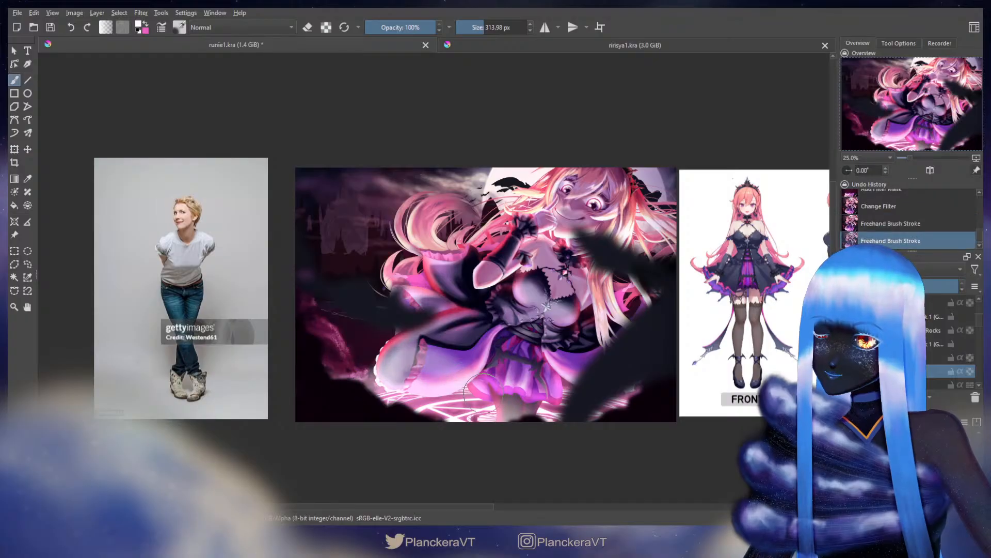
key(ctrl+z)
Try a pink haze stroke beside the skirt's lower-left hem with a brush of about 1082 px, and undo it
key(x)
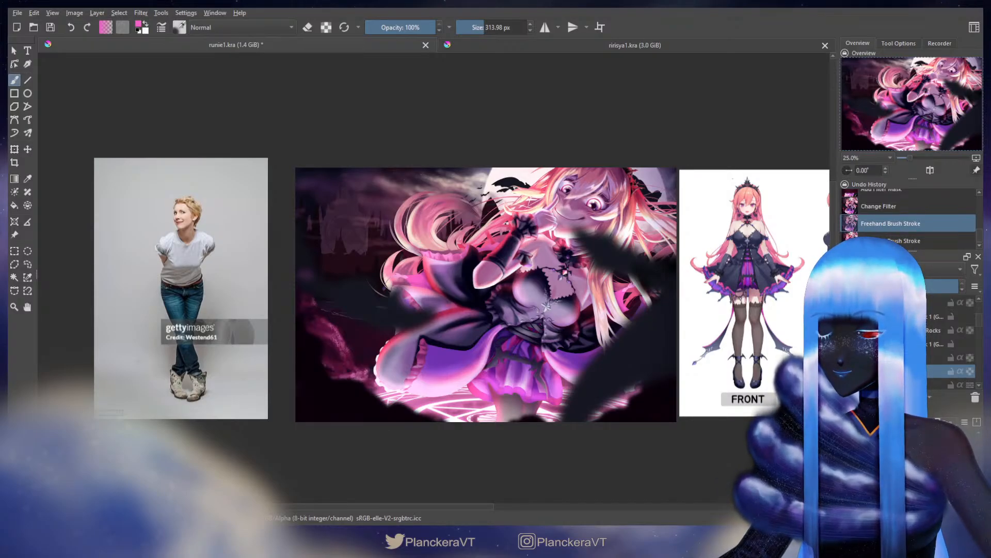
key(bracketright)
key(bracketright)
key(bracketright)
key(bracketright)
drag(387, 347, 361, 392)
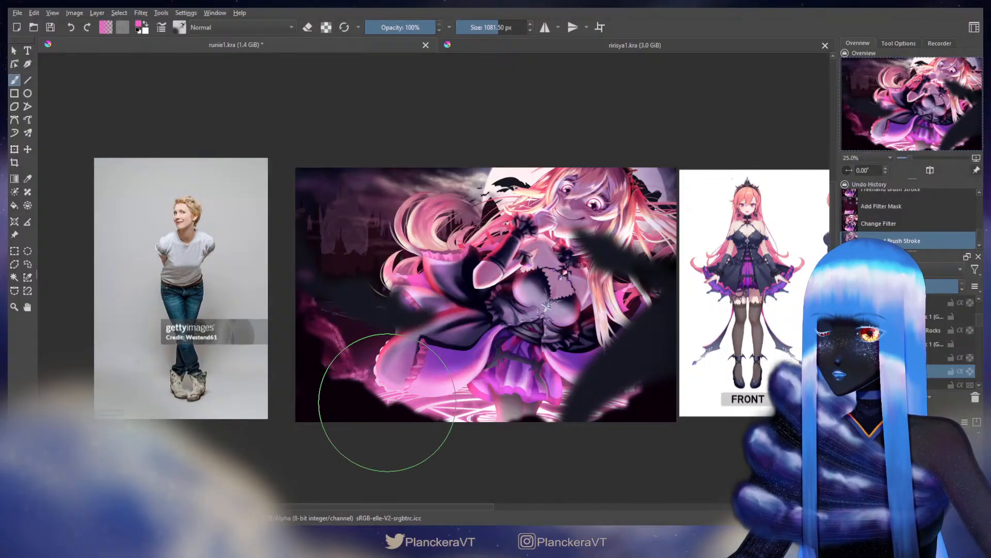
key(ctrl+z)
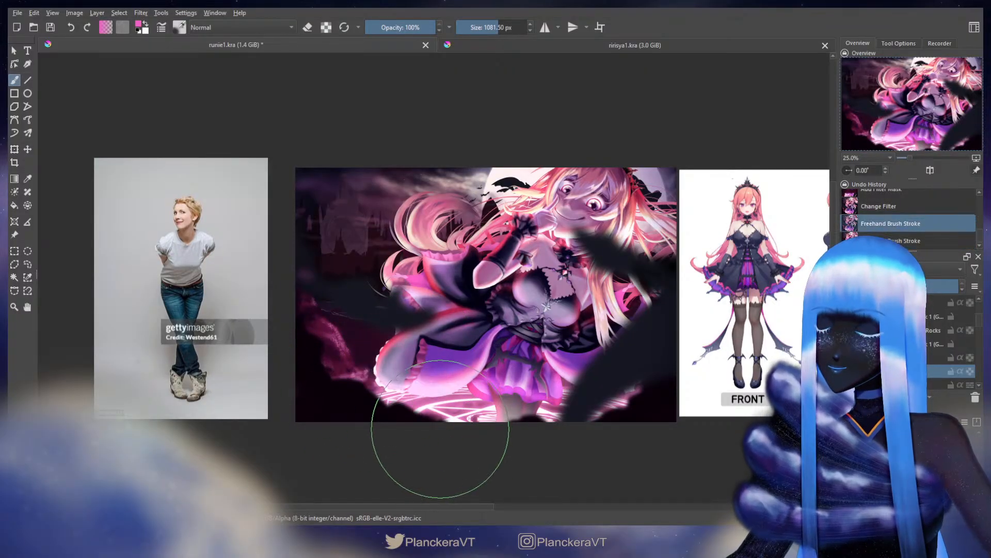
Try near-white mist across the lower rocks and skirt with the brush at about 1082 px, and clear the layer
key(x)
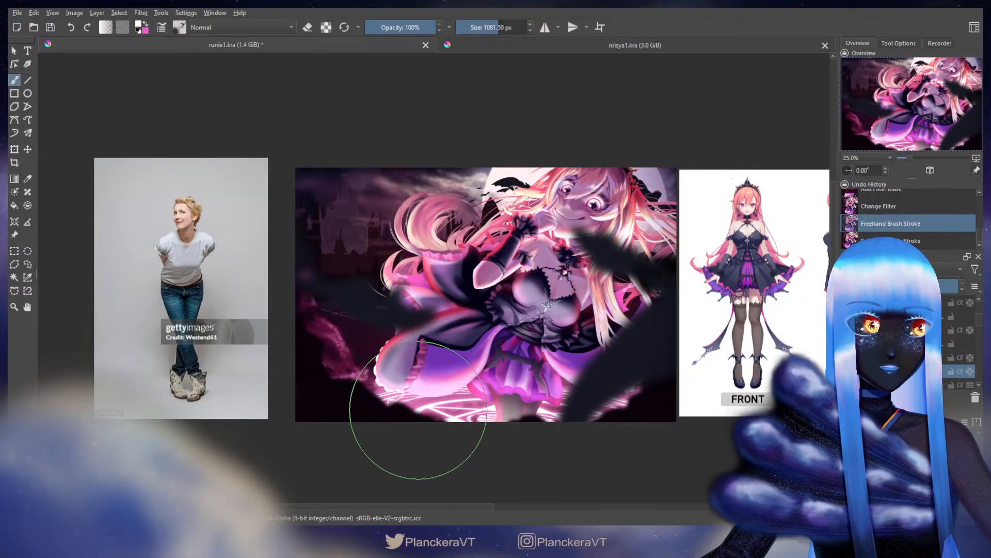
mouse_move(413, 400)
mouse_down()
mouse_move(408, 384)
mouse_move(369, 374)
mouse_move(431, 387)
mouse_move(420, 354)
mouse_up()
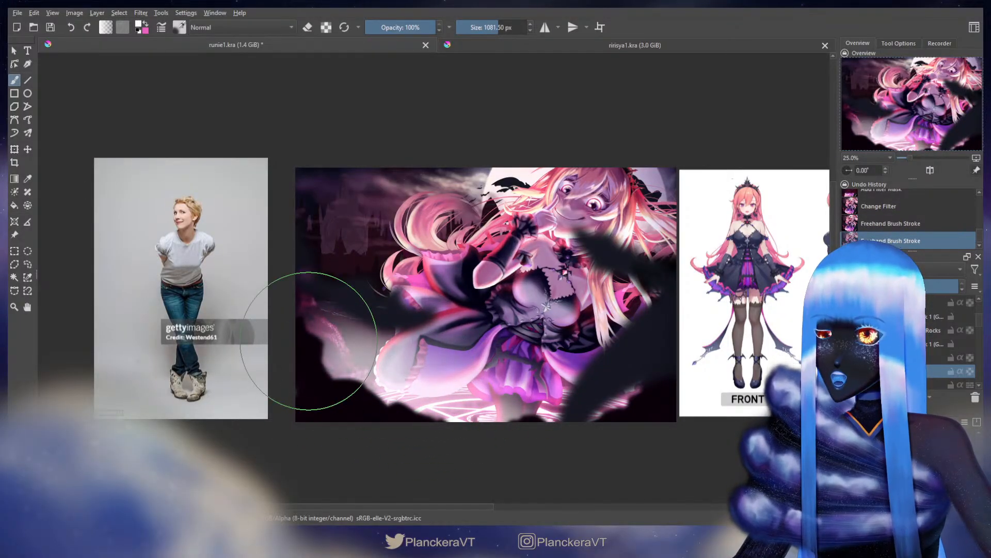
mouse_move(382, 398)
mouse_down()
mouse_move(499, 389)
mouse_move(536, 399)
mouse_move(677, 361)
mouse_move(591, 392)
mouse_move(459, 367)
mouse_move(335, 369)
mouse_move(321, 432)
mouse_up()
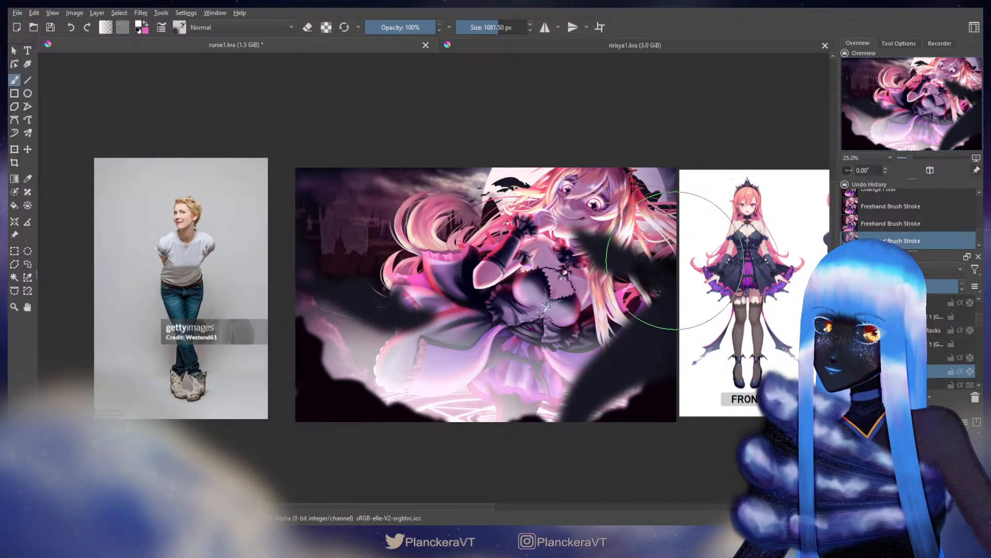
key(ctrl+z)
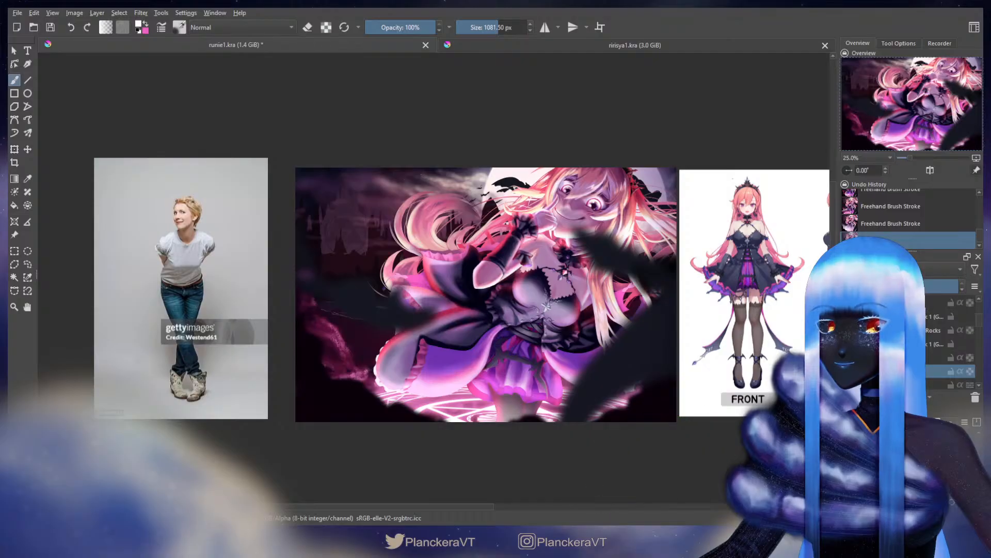
Add a new paint layer below the haze layer and name it Power
click(849, 397)
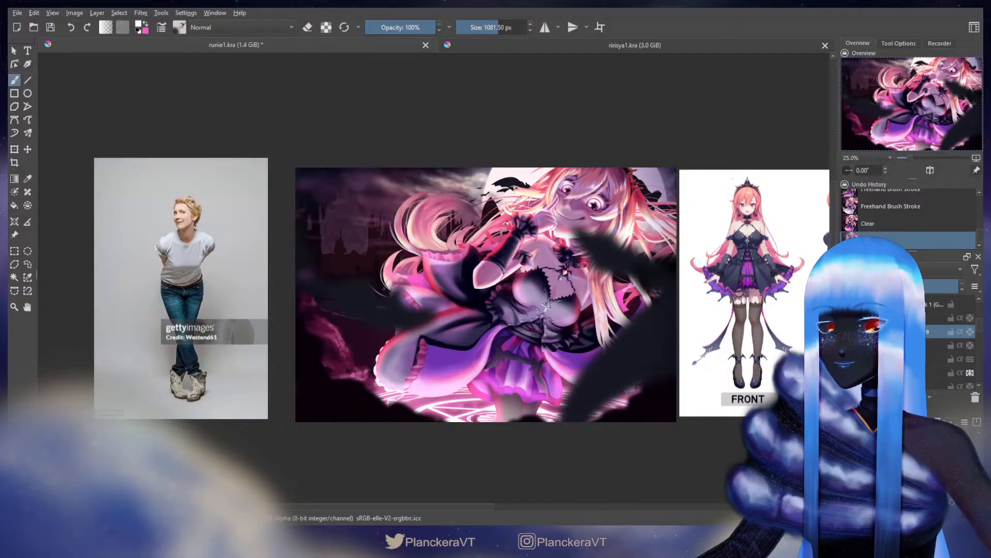
double_click(932, 346)
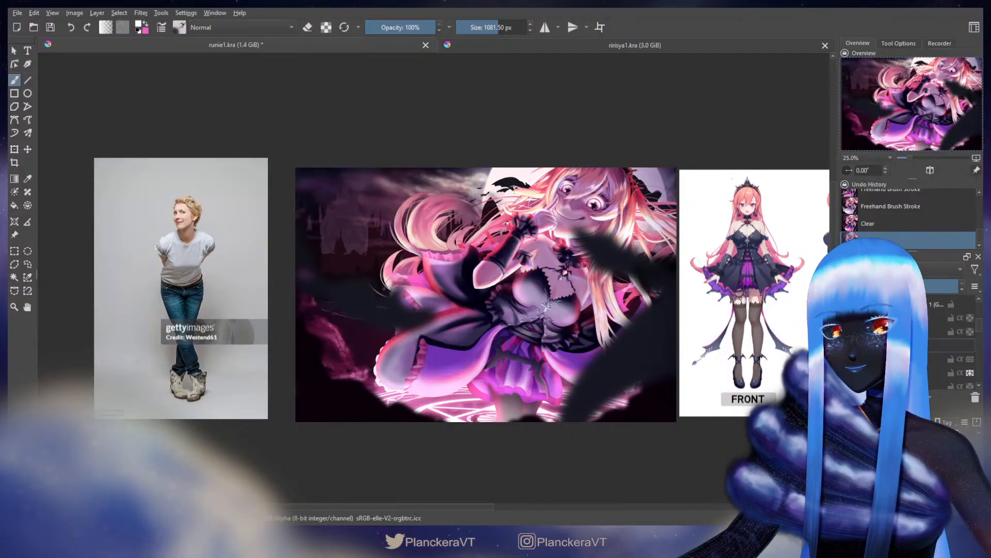
text(Power)
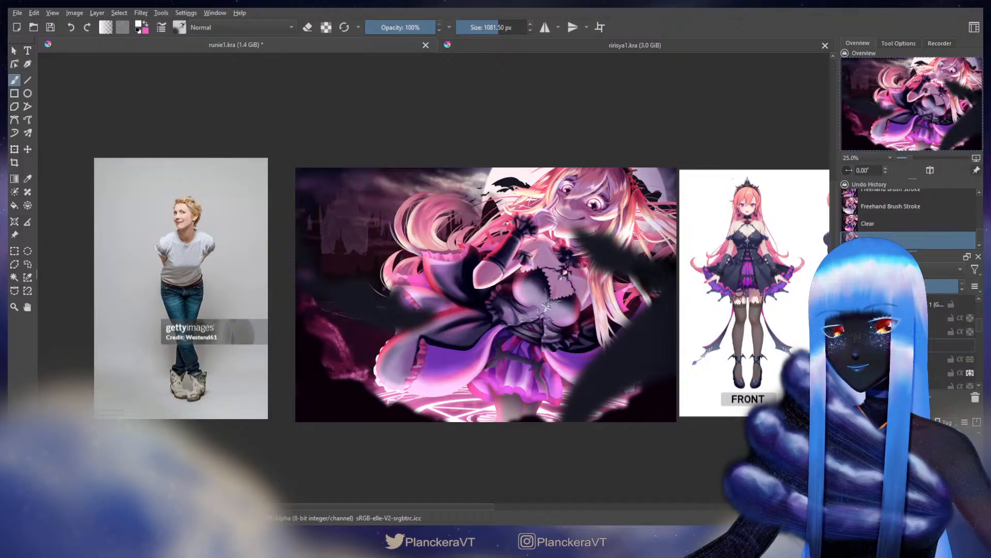
key(Return)
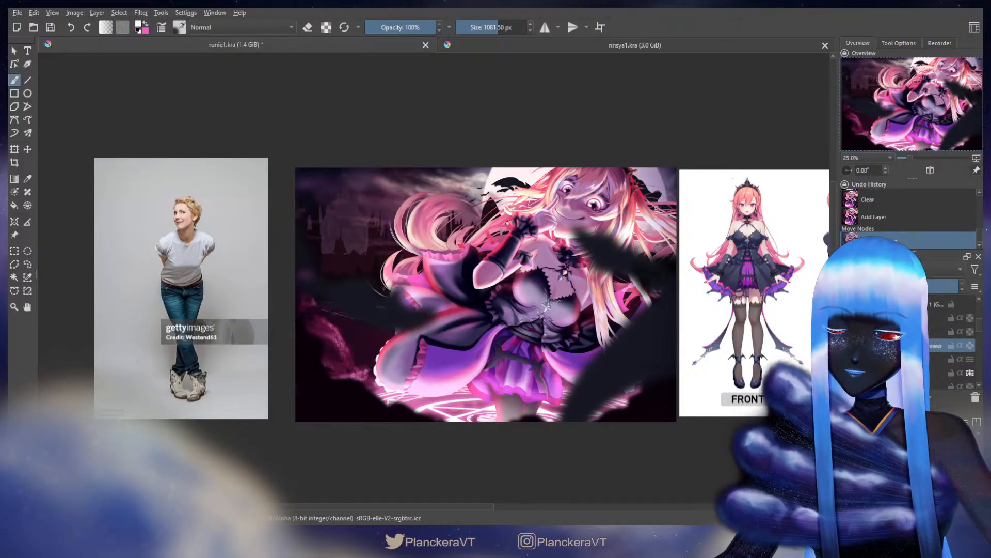
Try near-white tapered strokes rising from the glowing ground with brushes of about 293 px and 375 px, undoing each one
key(slash)
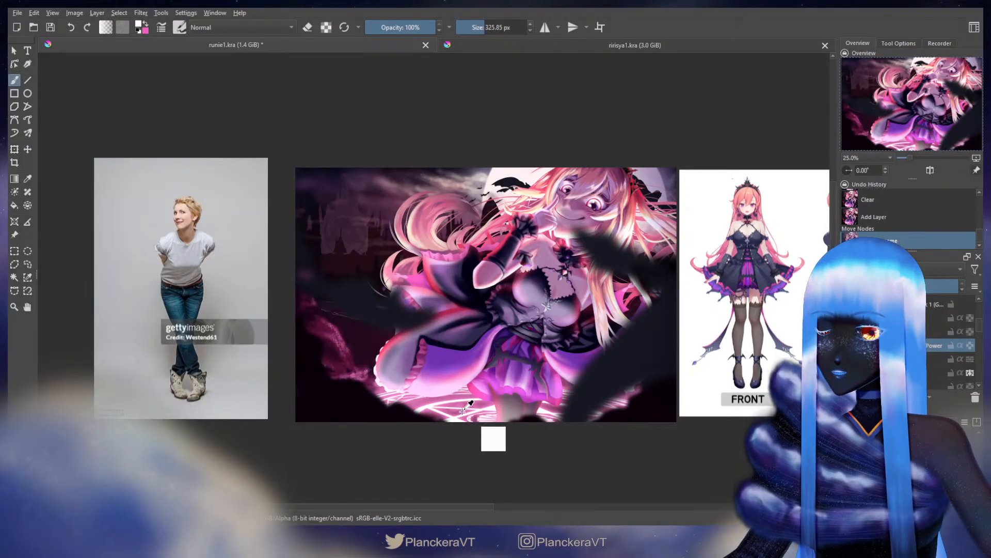
ctrl+click(458, 419)
shift+drag(464, 431, 459, 432)
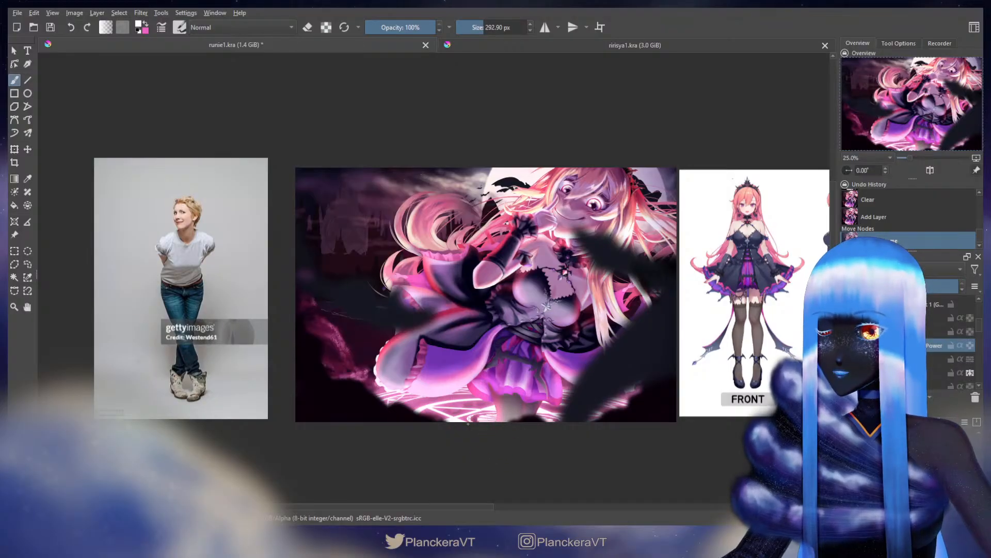
drag(445, 416, 357, 374)
key(ctrl+z)
drag(469, 429, 466, 374)
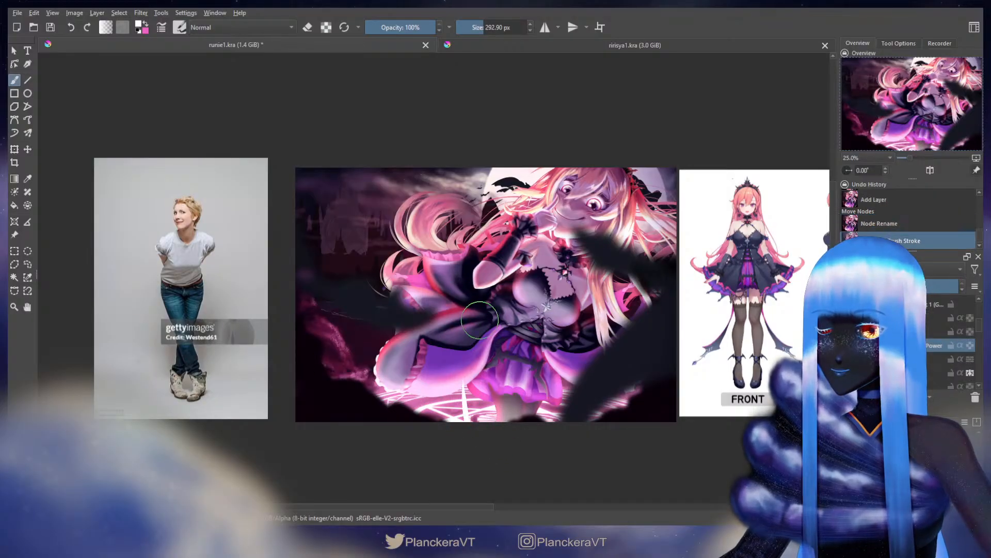
key(ctrl+z)
mouse_move(473, 433)
shift+mouse_down()
mouse_move(484, 451)
mouse_move(465, 334)
shift+mouse_up()
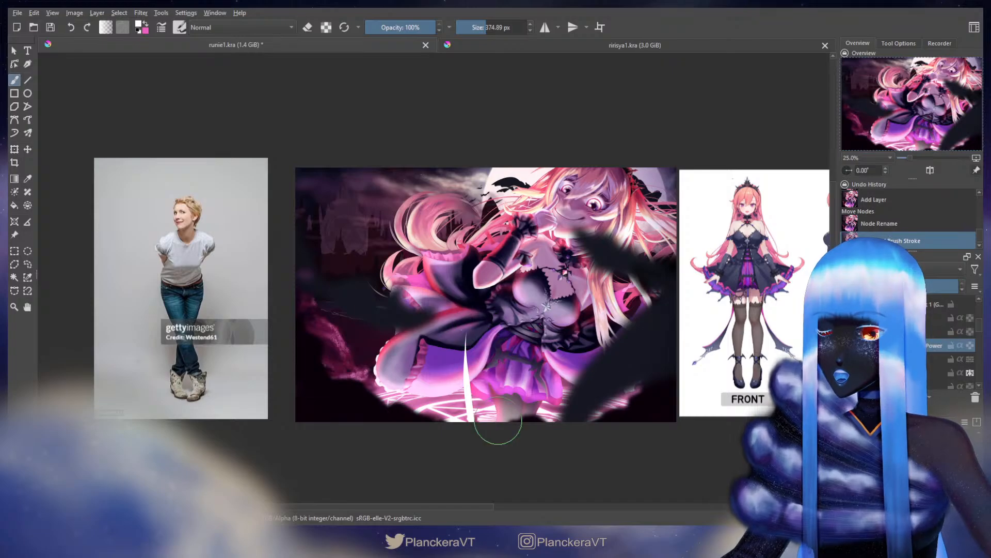
key(ctrl+z)
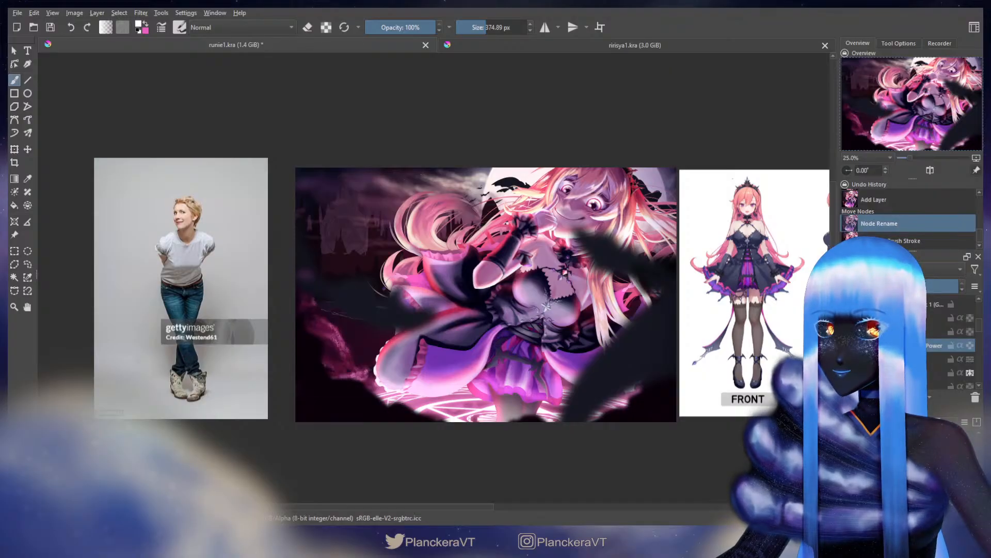
Paint a near-white tapered light streak over the skirt's lower-left part with the brush at about 375 px
drag(458, 360, 479, 423)
drag(508, 372, 509, 429)
key(ctrl+z)
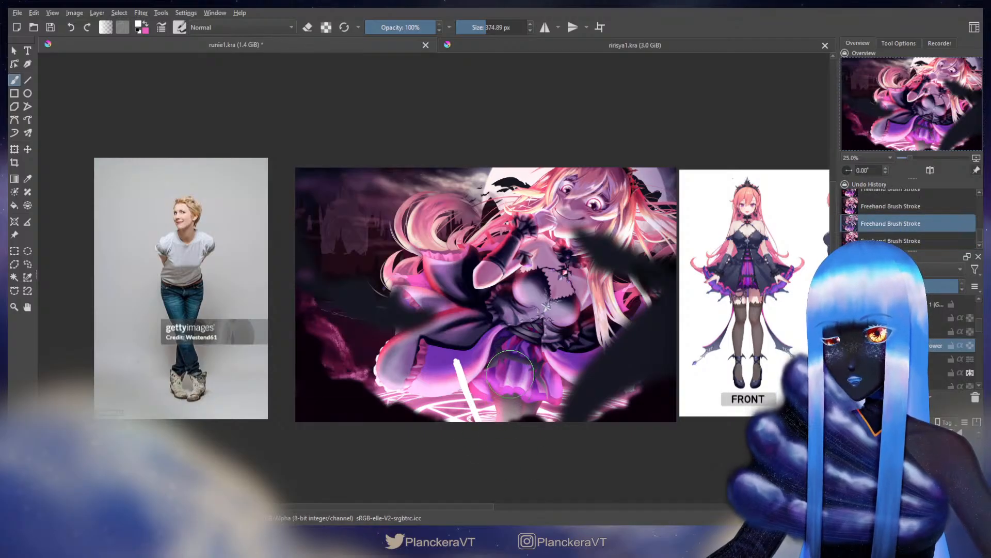
Try near-white marks and a tapered spike beside the hair curl with the brush at about 358 px, and undo them
key(bracketleft)
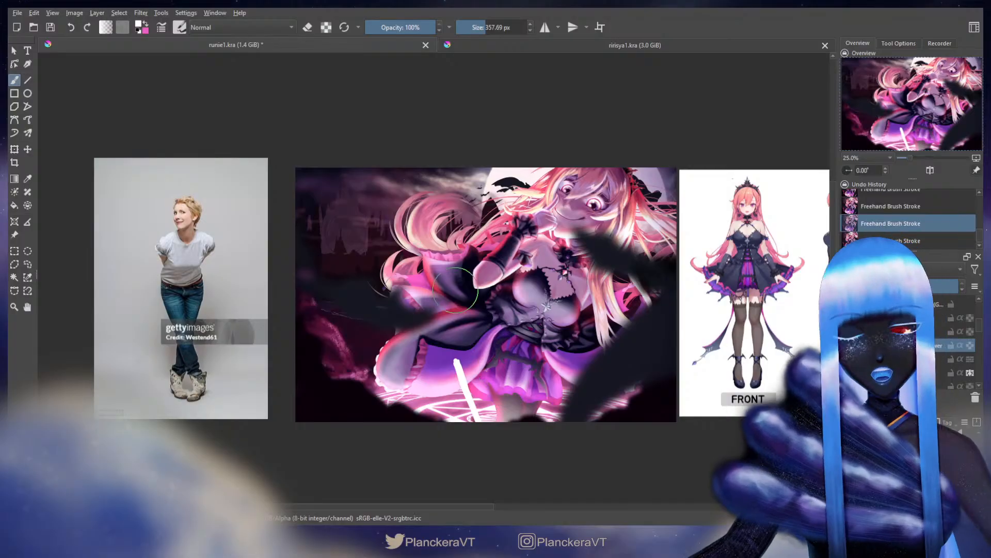
click(349, 305)
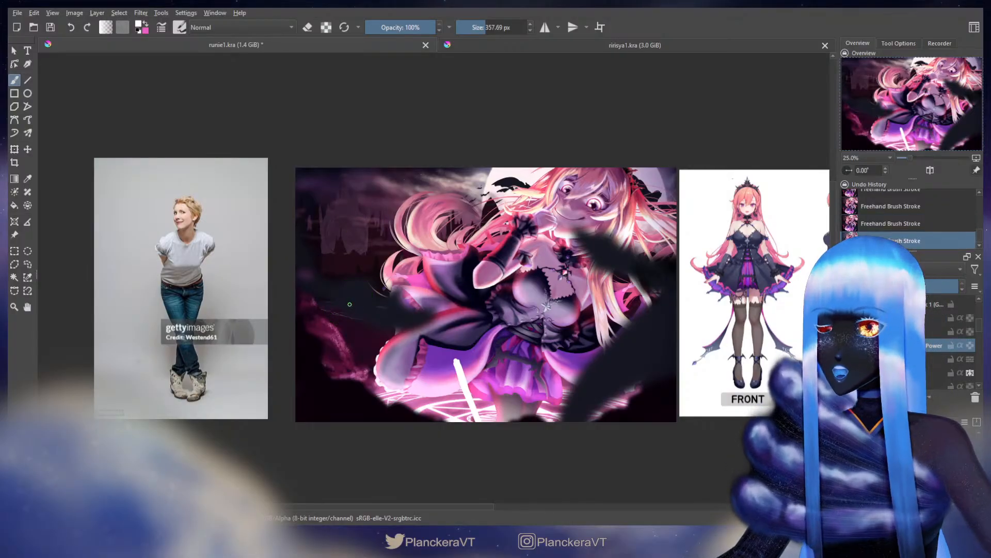
key(ctrl+z)
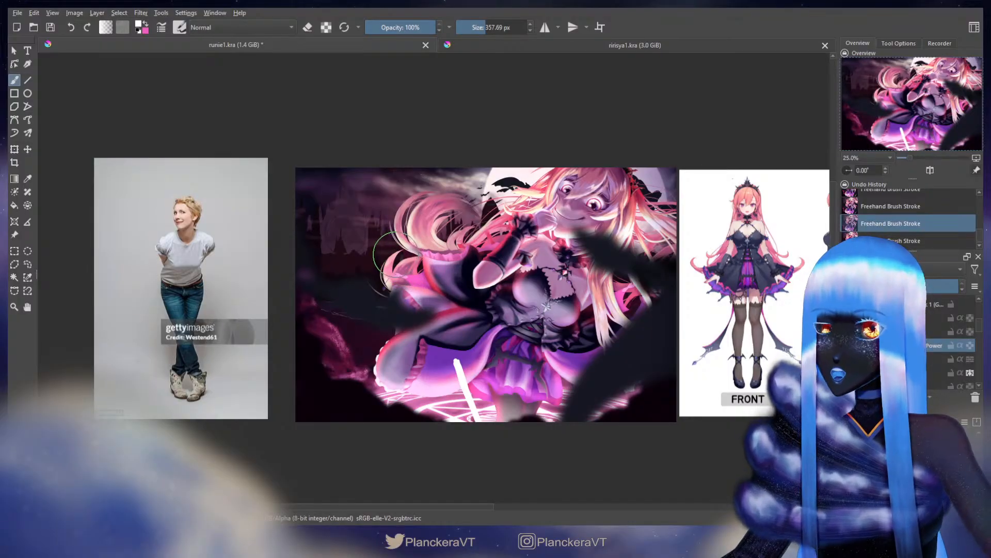
click(395, 255)
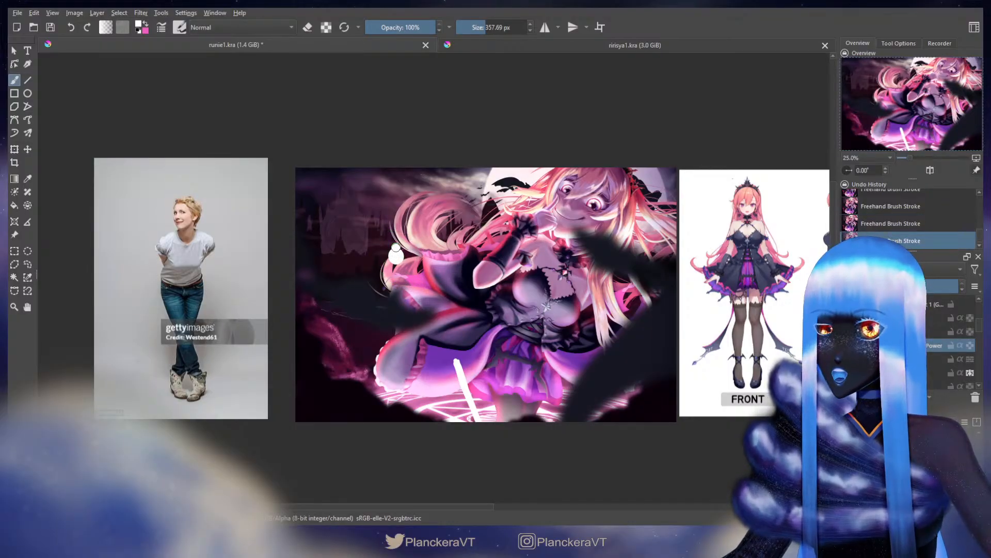
drag(396, 248, 394, 190)
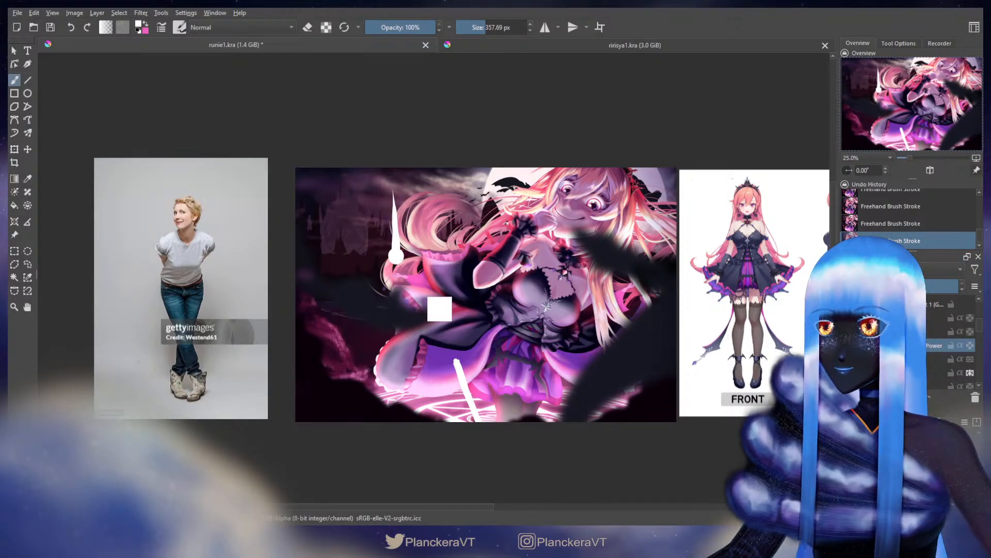
key(ctrl+z)
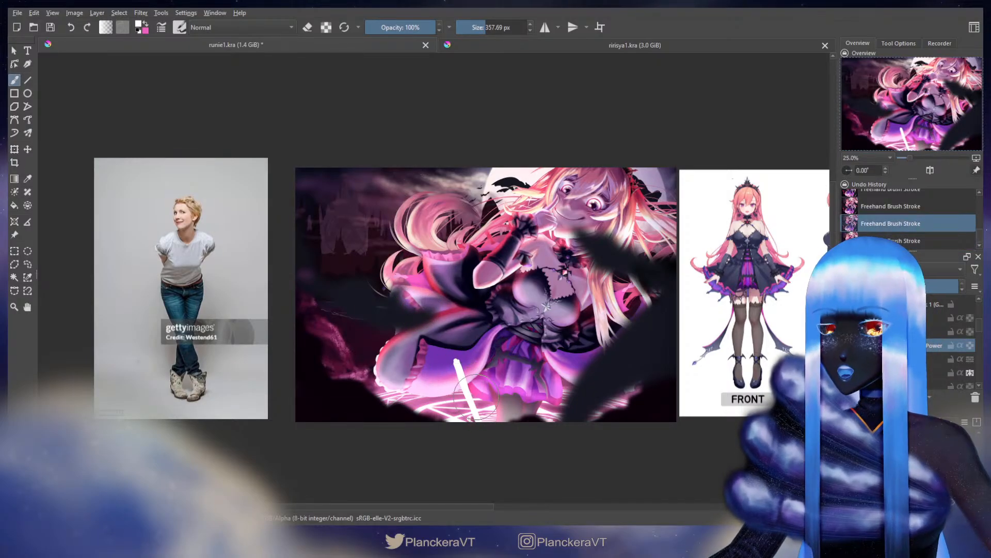
Try trimming the tip of the light streak with an eraser of about 159 px, and undo it
key(e)
mouse_move(467, 368)
mouse_down()
mouse_move(435, 312)
mouse_move(452, 343)
mouse_up()
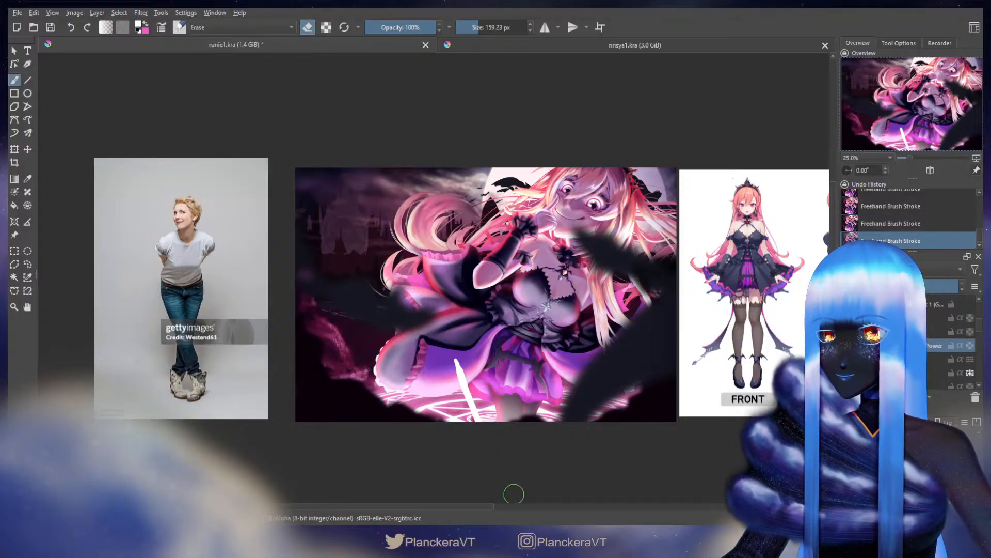
key(e)
key(ctrl+z)
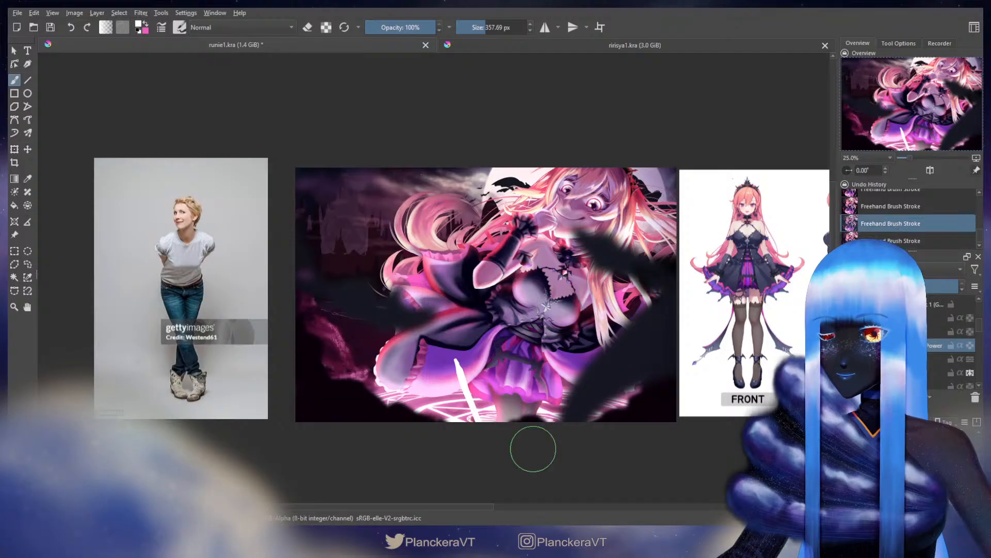
Try near-white tapered streaks rising across the skirt's lower-right part with brushes of about 358 px and 314 px, undoing each one
drag(535, 478, 610, 318)
drag(559, 449, 593, 303)
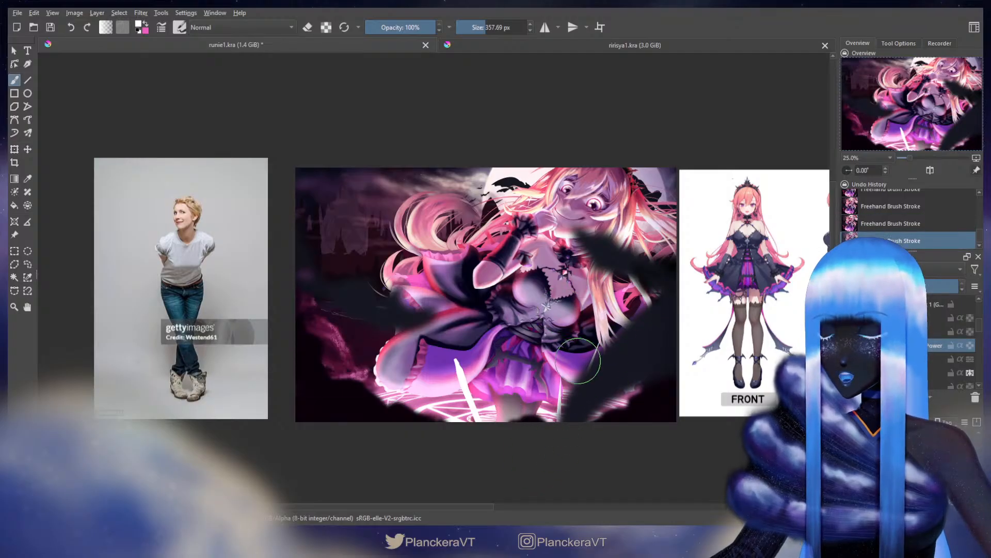
key(ctrl+z)
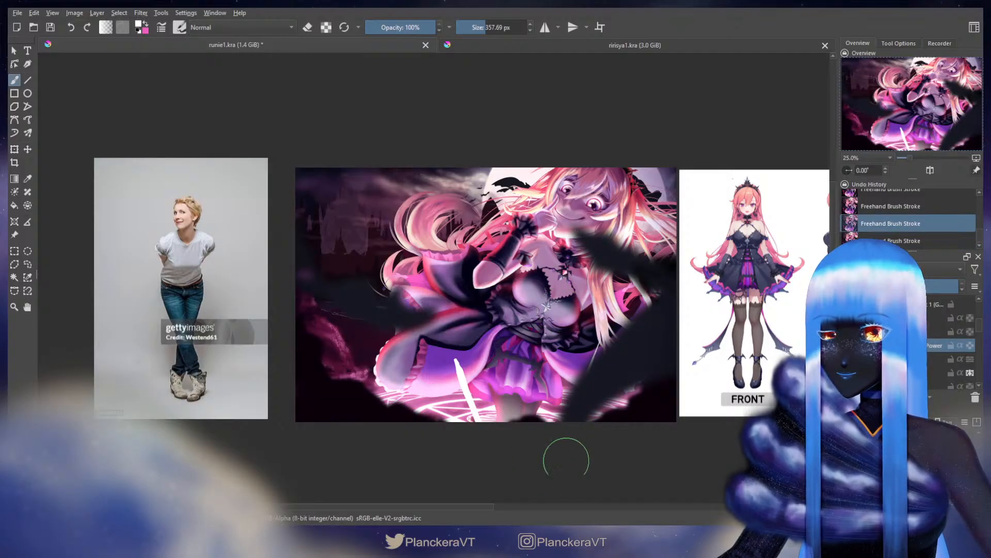
mouse_move(557, 443)
mouse_down()
mouse_move(566, 309)
mouse_move(544, 441)
mouse_move(559, 298)
mouse_up()
key(ctrl+z)
key(ctrl+z)
mouse_move(562, 442)
mouse_down()
mouse_move(550, 442)
mouse_move(557, 342)
mouse_up()
key(ctrl+z)
drag(558, 468, 554, 327)
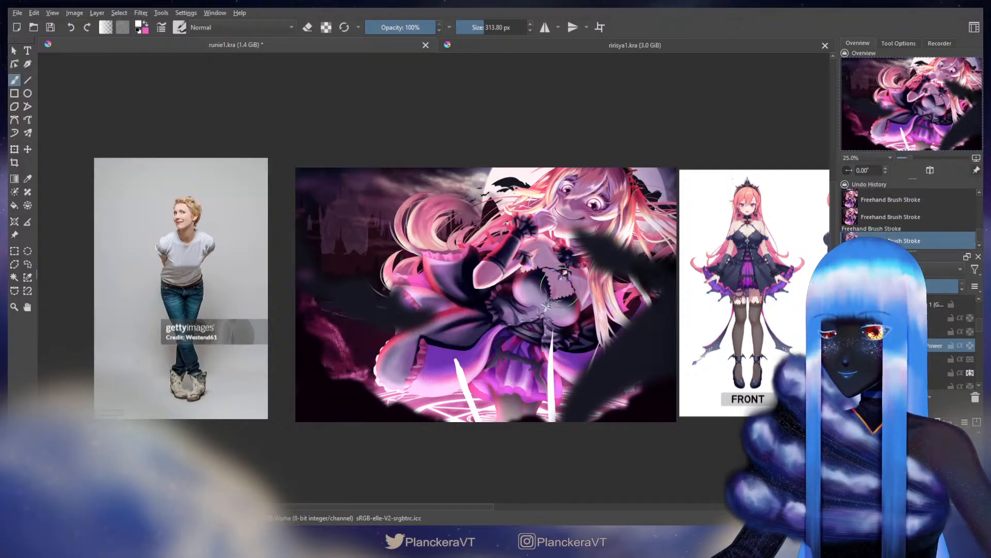
key(ctrl+z)
drag(540, 423, 535, 321)
key(ctrl+z)
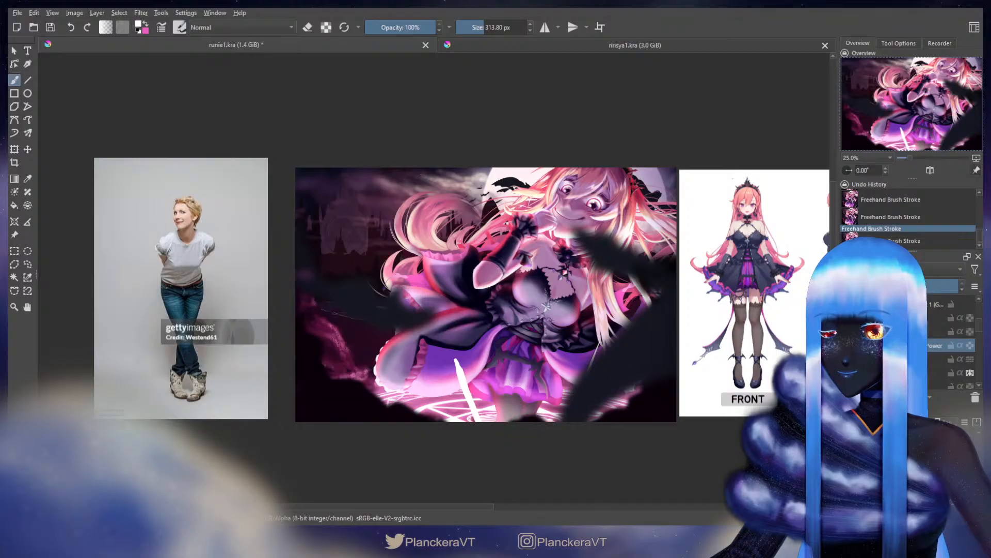
Paint two short near-white light streaks over the front and lower-right side of the skirt with the brush at about 314 px
drag(524, 417, 524, 359)
drag(559, 421, 571, 374)
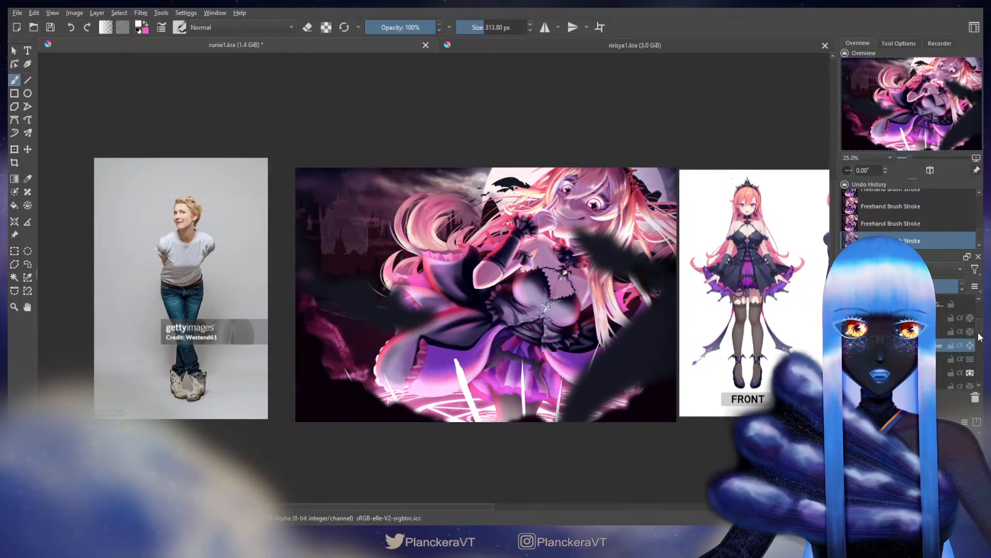
Add a second paint layer farther down the stack, just above the magic circle layers, and name it Power
drag(979, 336, 978, 369)
scroll(975, 356, up, 2)
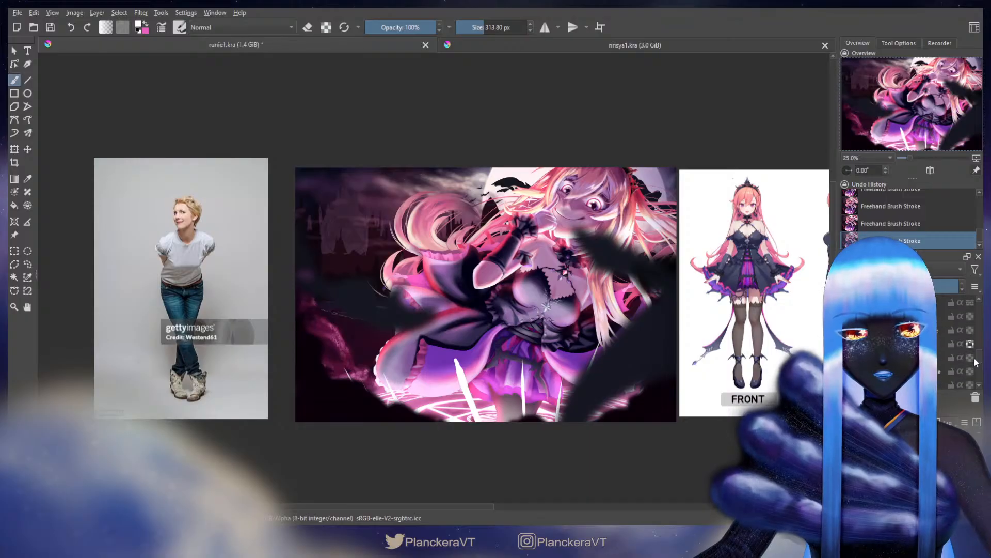
drag(976, 343, 953, 345)
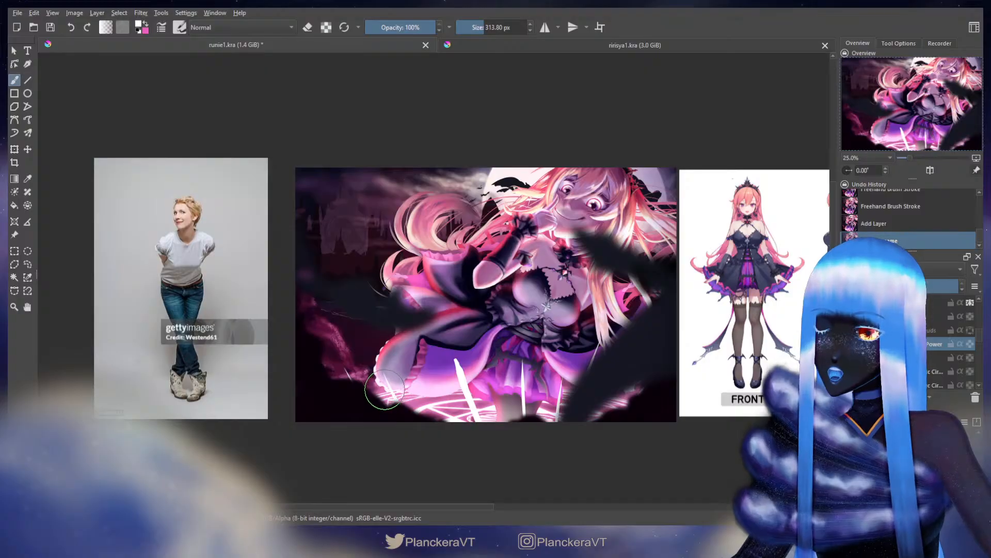
Paint near-white tapered streaks rising behind the rocks and skirt hem, comparing the latest one by undoing and redoing it
drag(357, 316, 384, 371)
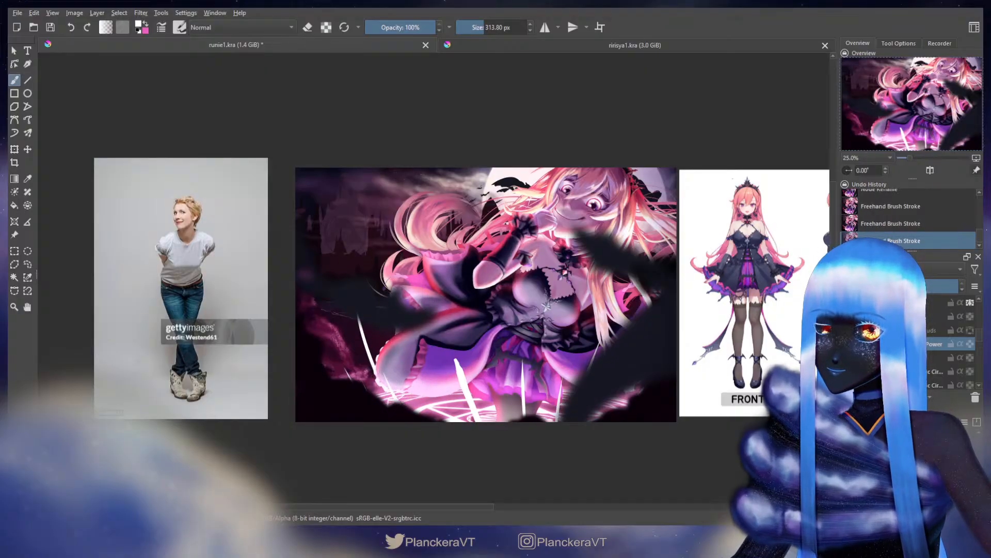
key(ctrl+z)
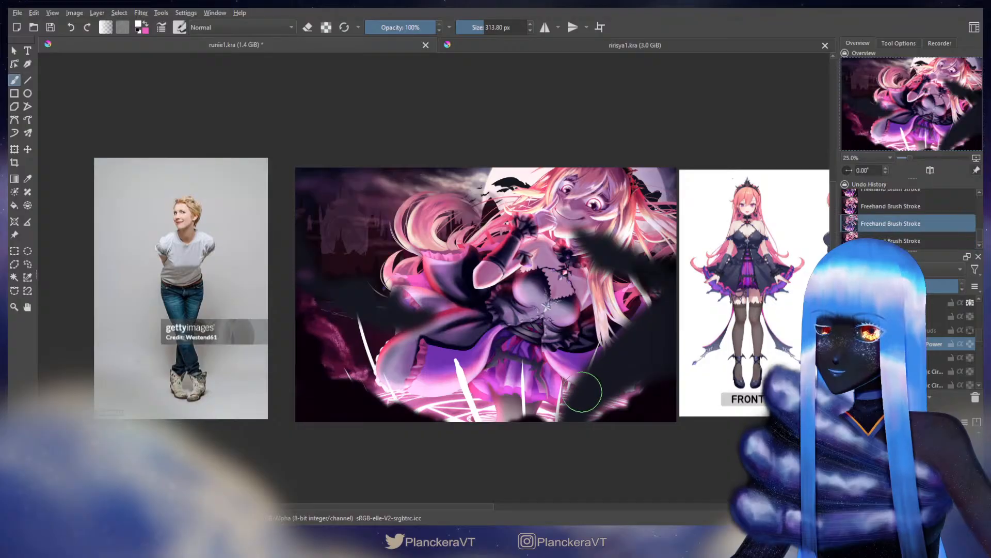
key(ctrl+shift+z)
key(ctrl+z)
key(ctrl+shift+z)
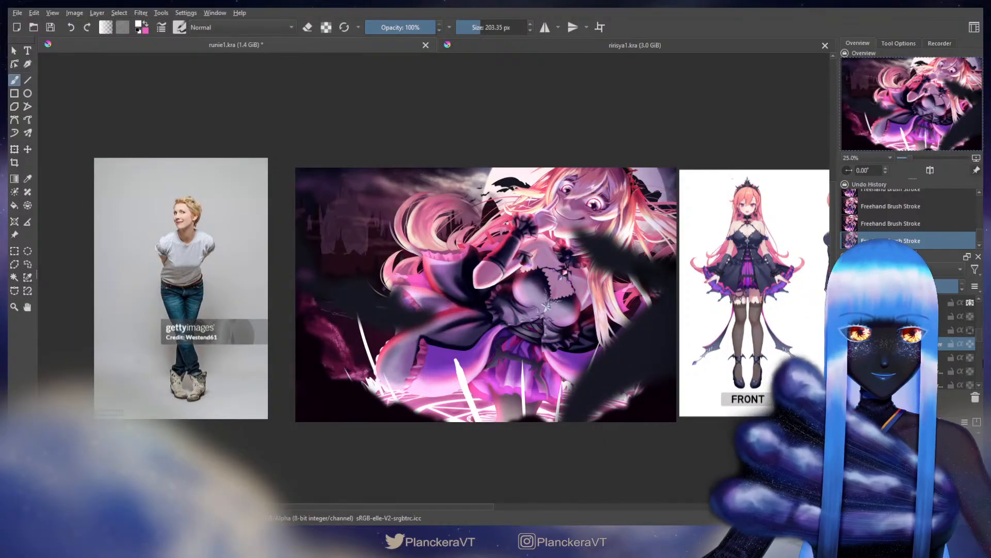
Refine the light streaks in front of the skirt on the upper Power layer with brushes of about 190 px and 374 px
mouse_move(979, 336)
mouse_down()
mouse_move(983, 308)
mouse_move(982, 319)
mouse_up()
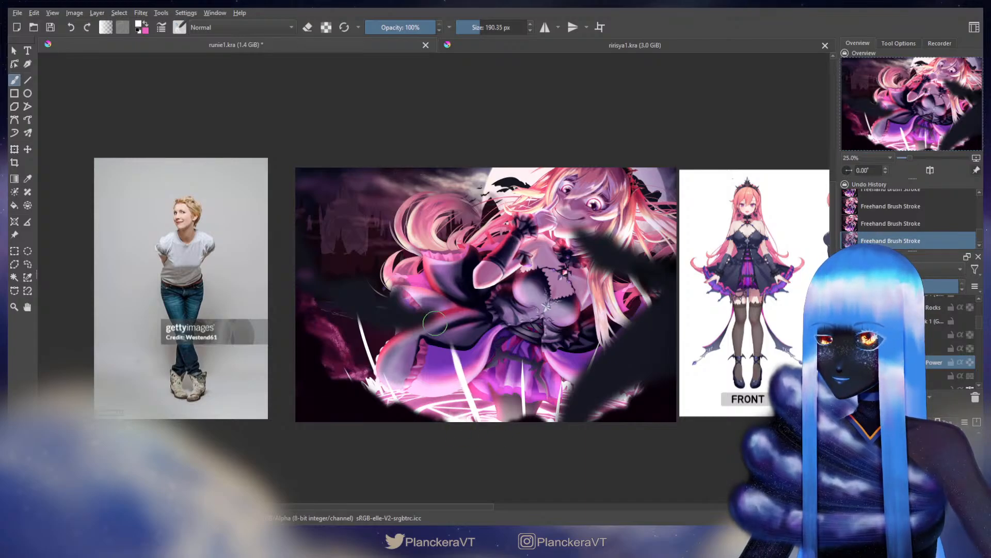
drag(434, 323, 463, 320)
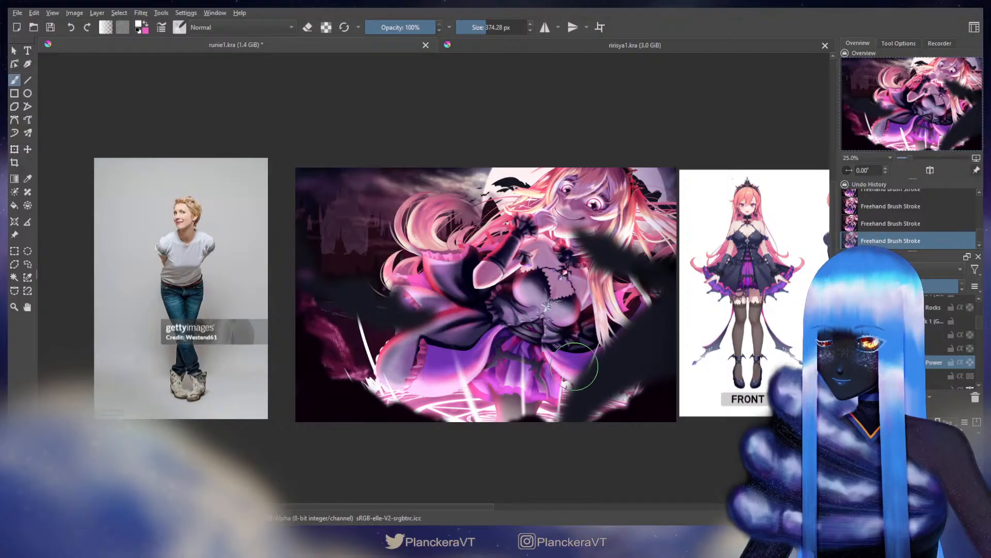
key(bracketleft)
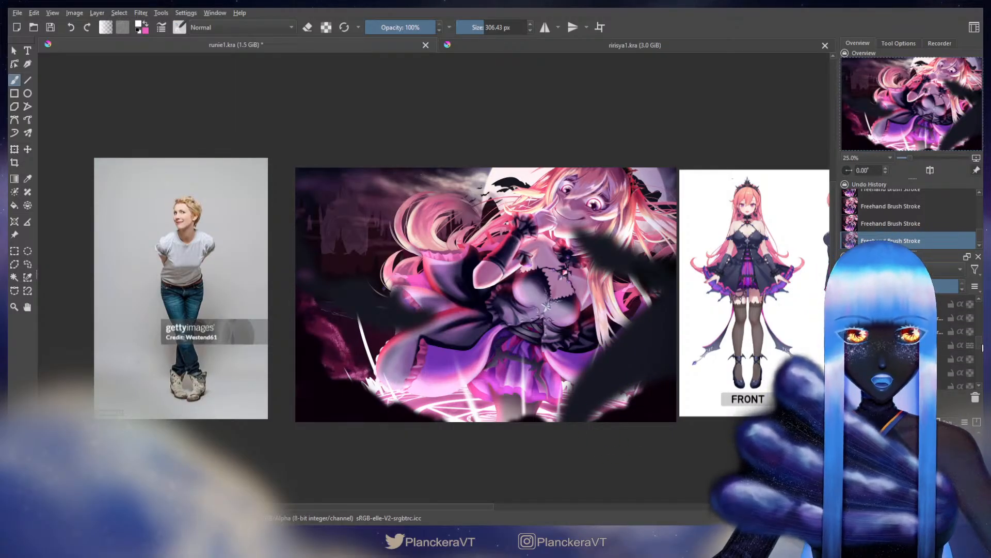
Select the lower Power layer, change its blending mode and lock its alpha
drag(981, 363, 982, 368)
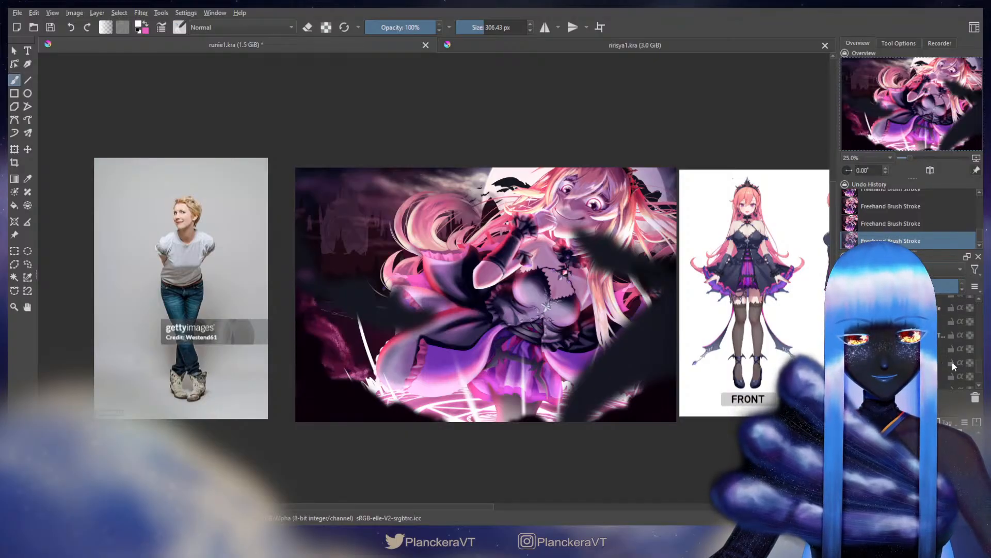
drag(978, 367, 972, 338)
click(941, 330)
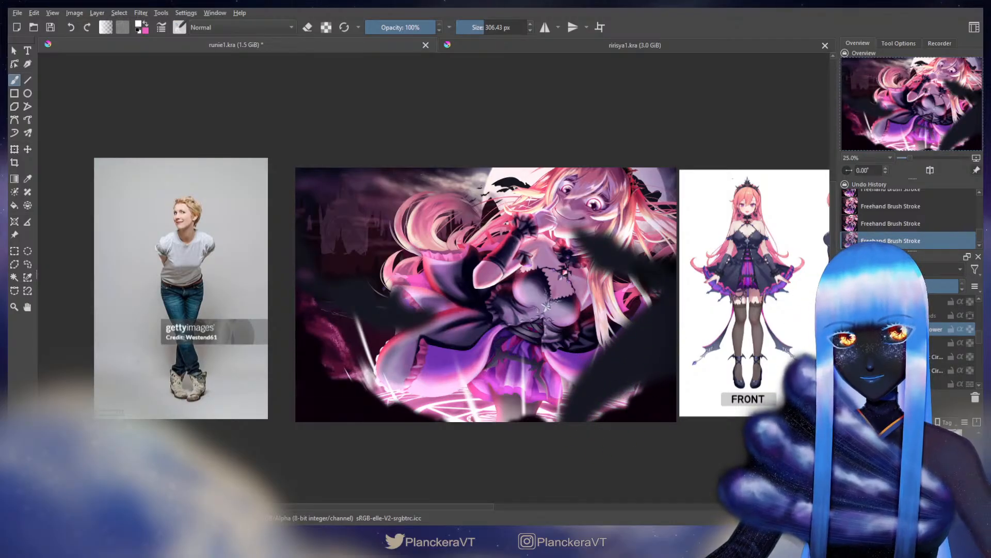
click(901, 270)
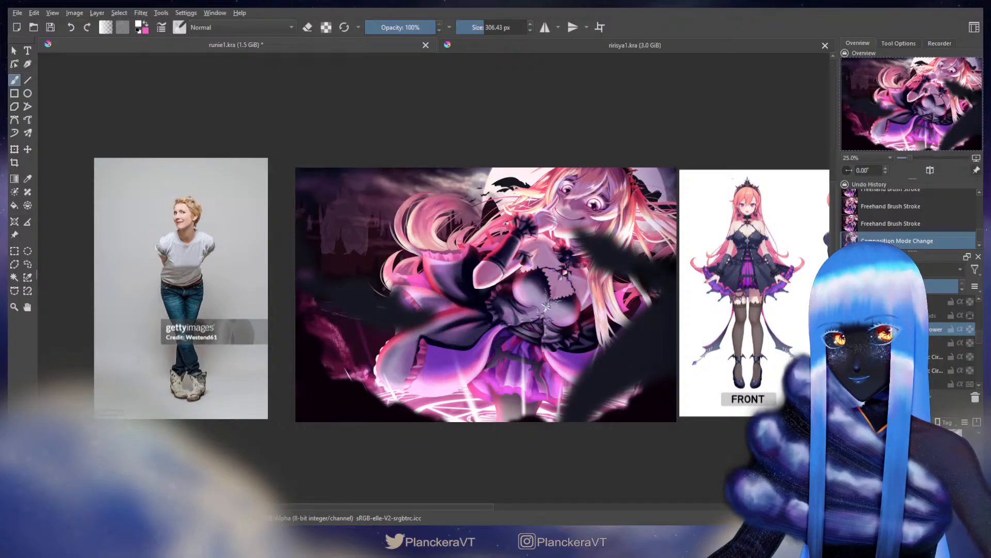
click(866, 237)
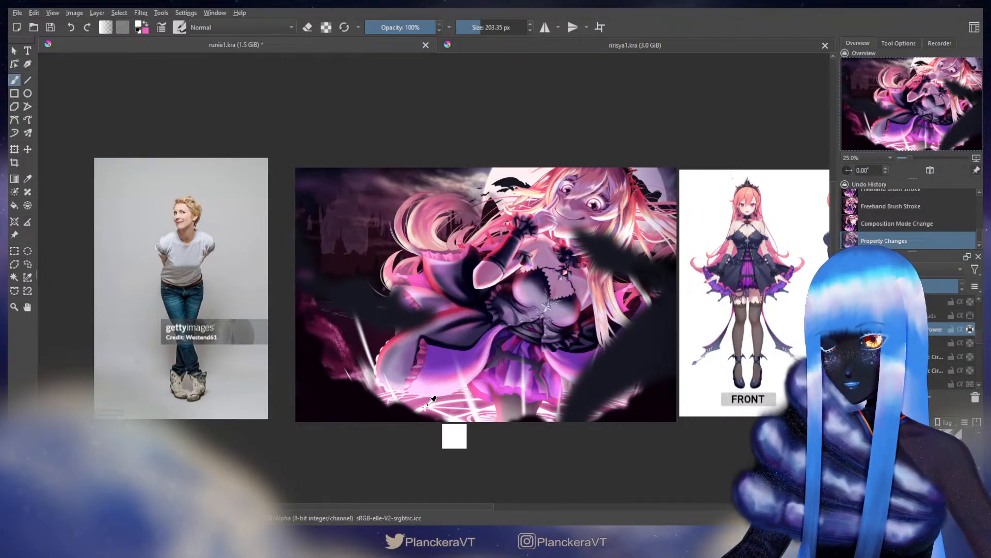
Try tinting the lower Power layer's streaks pink with the brush at about 1164 px, and undo it
click(146, 24)
click(500, 28)
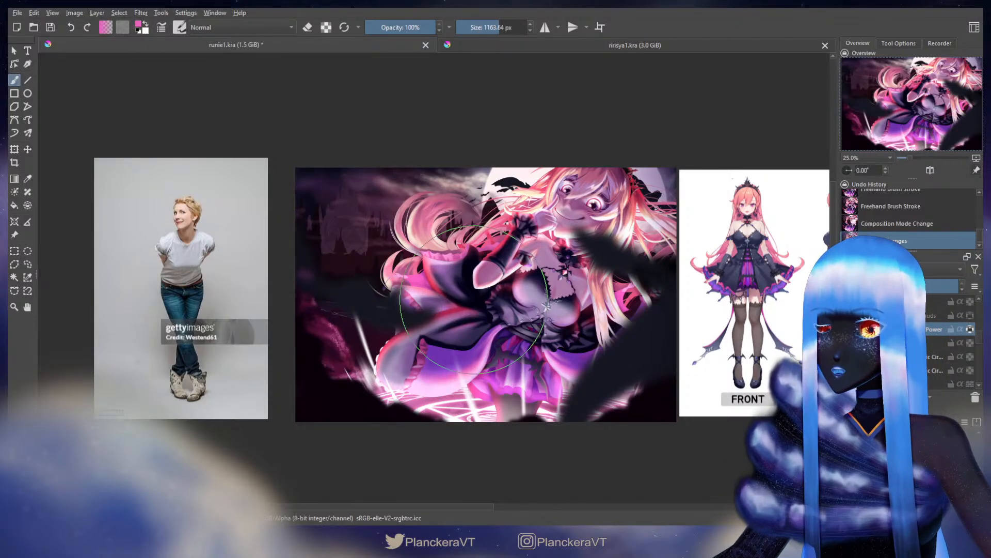
drag(370, 335, 368, 339)
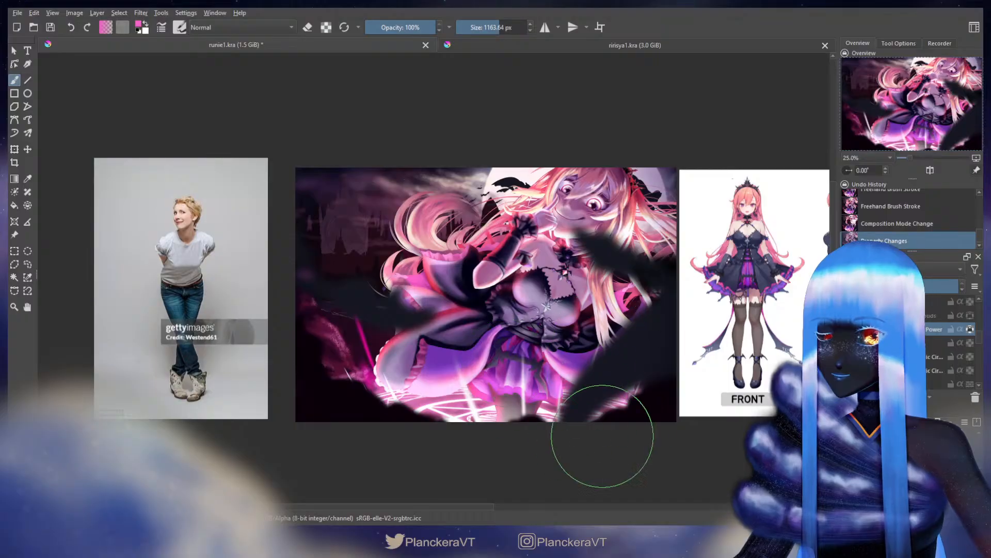
drag(521, 335, 297, 438)
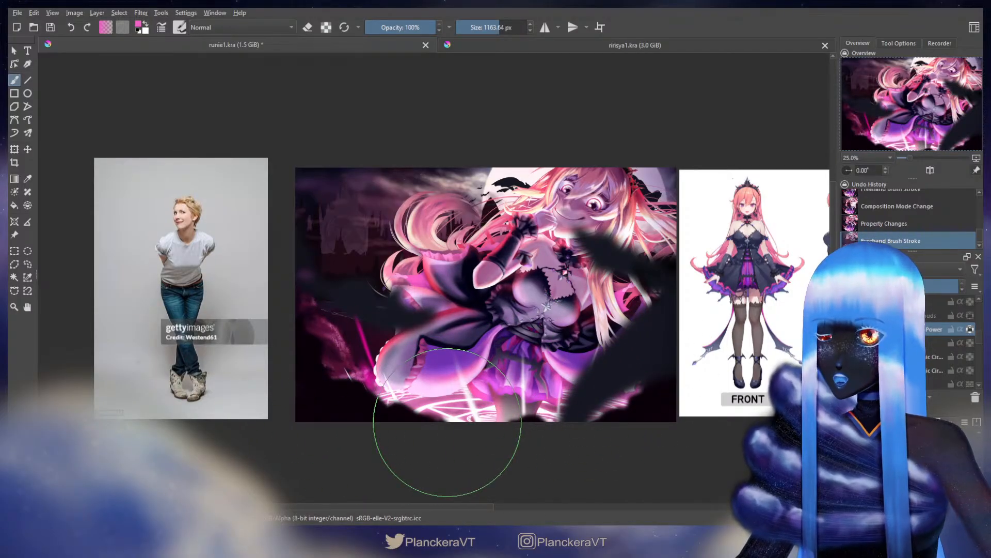
key(ctrl+z)
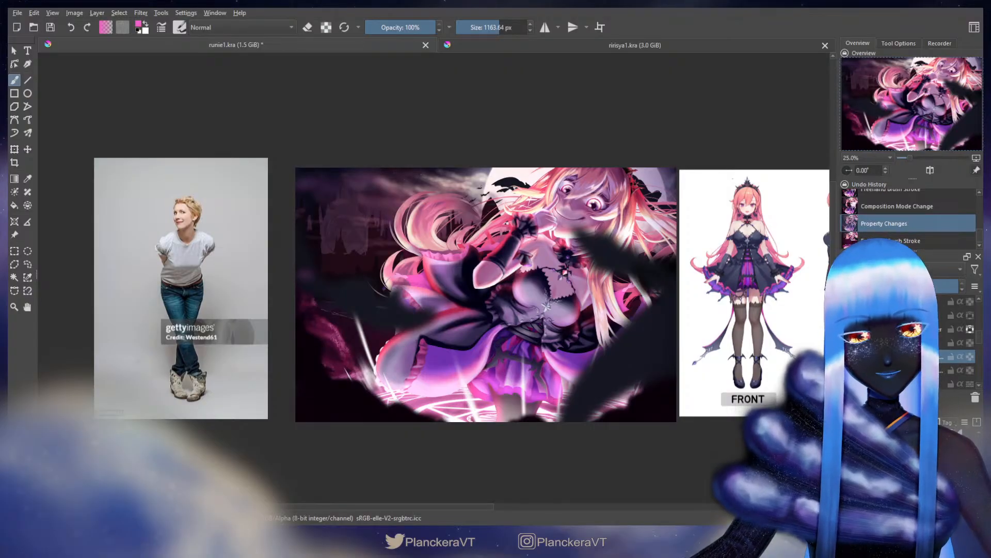
Duplicate the magic circle layer and place the copy directly below the lower Power layer
click(919, 370)
drag(413, 408, 460, 405)
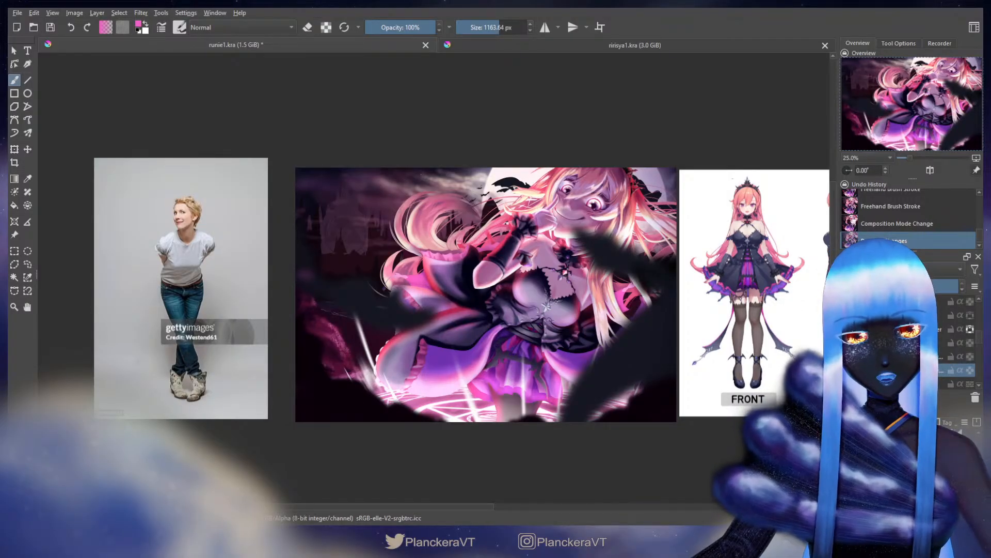
key(ctrl+j)
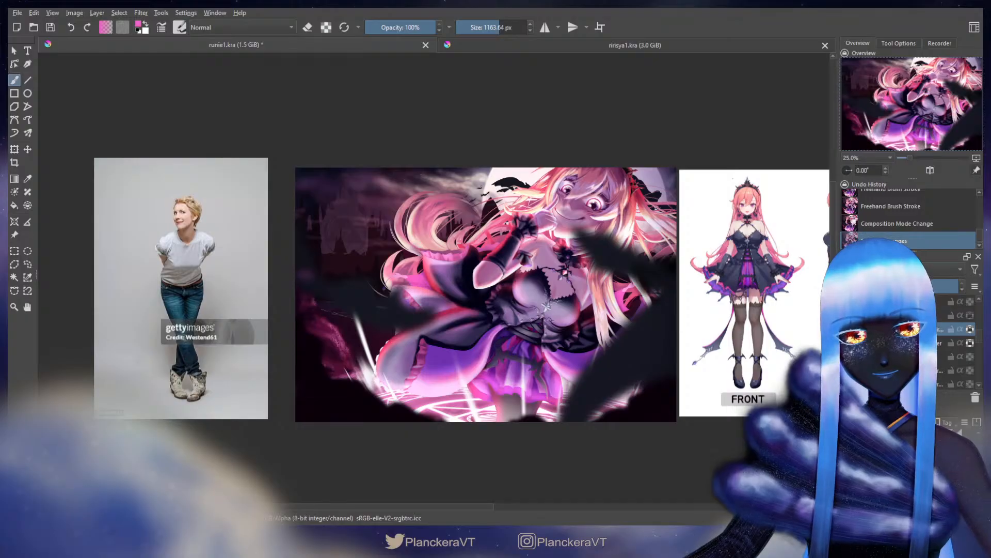
drag(933, 329, 939, 346)
Tint the magic circle copy pink with broad strokes using a brush of about 2101 px, and unlock its alpha
shift+drag(695, 323, 777, 324)
drag(500, 367, 669, 387)
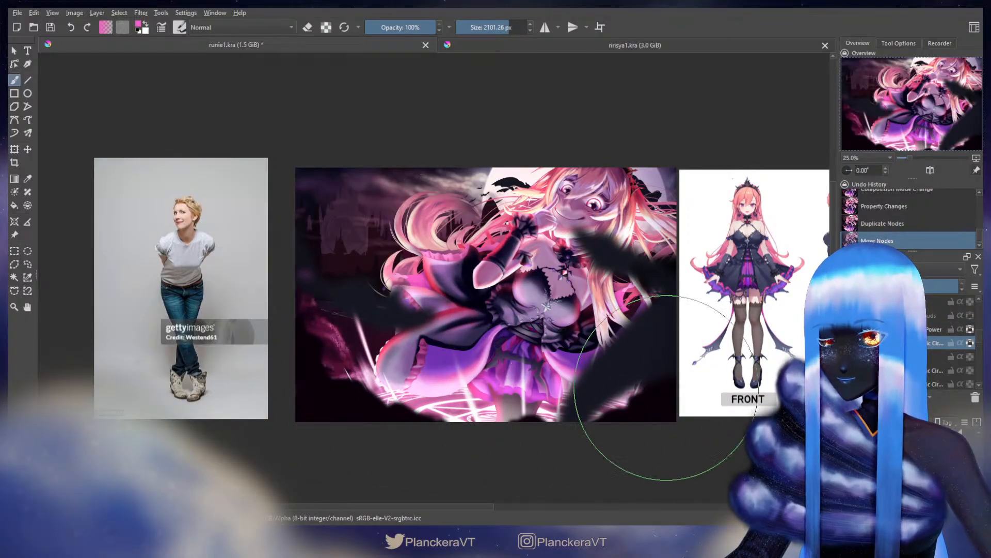
drag(728, 372, 406, 338)
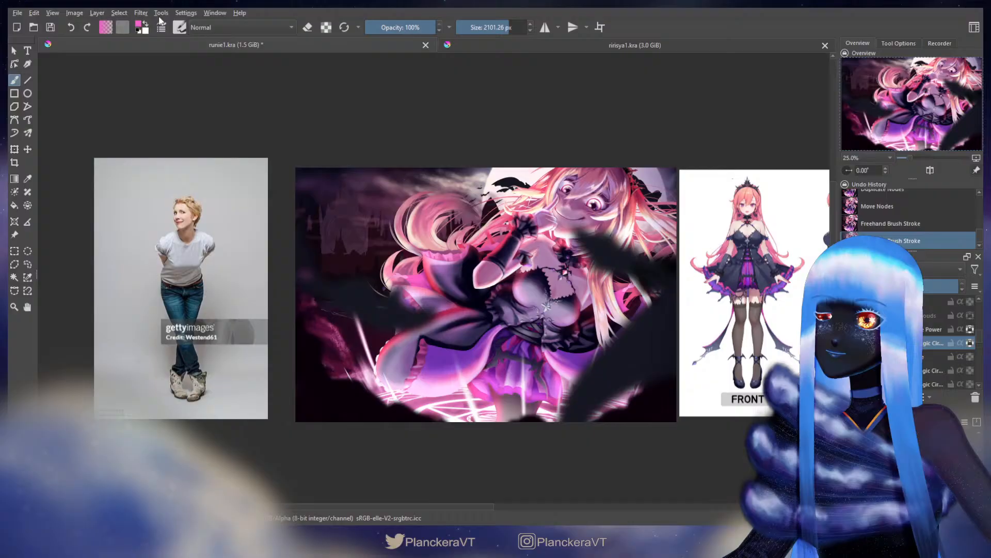
click(970, 344)
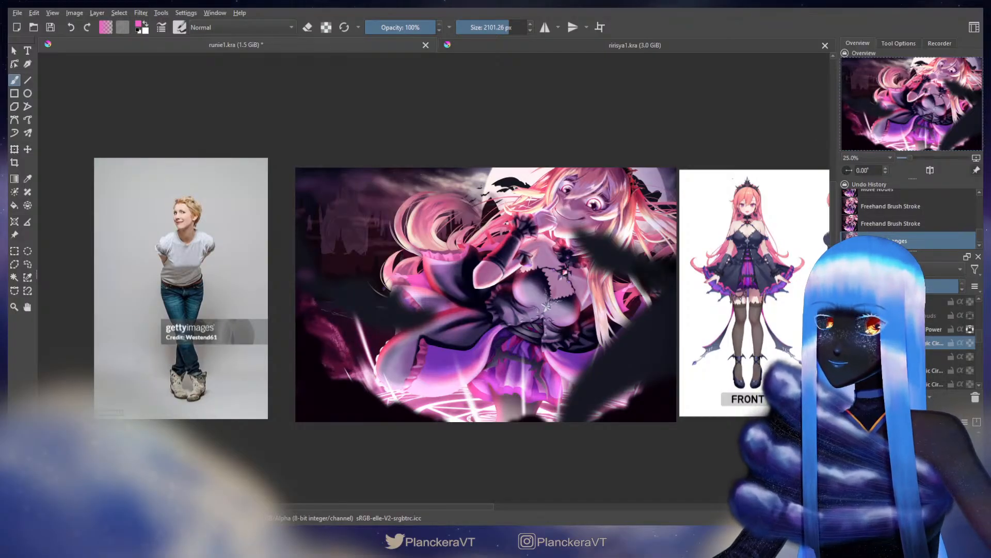
Reapply the Gaussian Blur filter to the tinted magic circle copy and select the lower Power layer above it
key(ctrl+f)
click(937, 329)
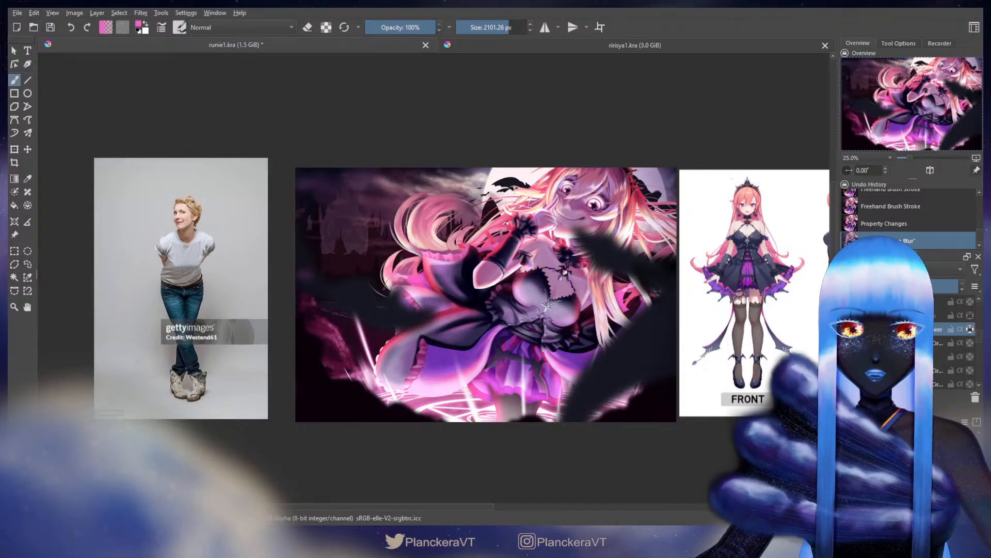
Try a pink stroke beside the skirt's lower-left hem with the brush reduced to about 147 px, and undo it
click(498, 27)
key(bracketleft)
key(bracketleft)
key(bracketleft)
key(bracketleft)
key(bracketleft)
key(bracketleft)
key(bracketleft)
key(bracketleft)
key(bracketleft)
key(bracketleft)
key(bracketleft)
key(bracketleft)
key(bracketleft)
key(bracketleft)
key(bracketleft)
key(bracketleft)
key(bracketleft)
key(bracketleft)
key(bracketleft)
key(bracketleft)
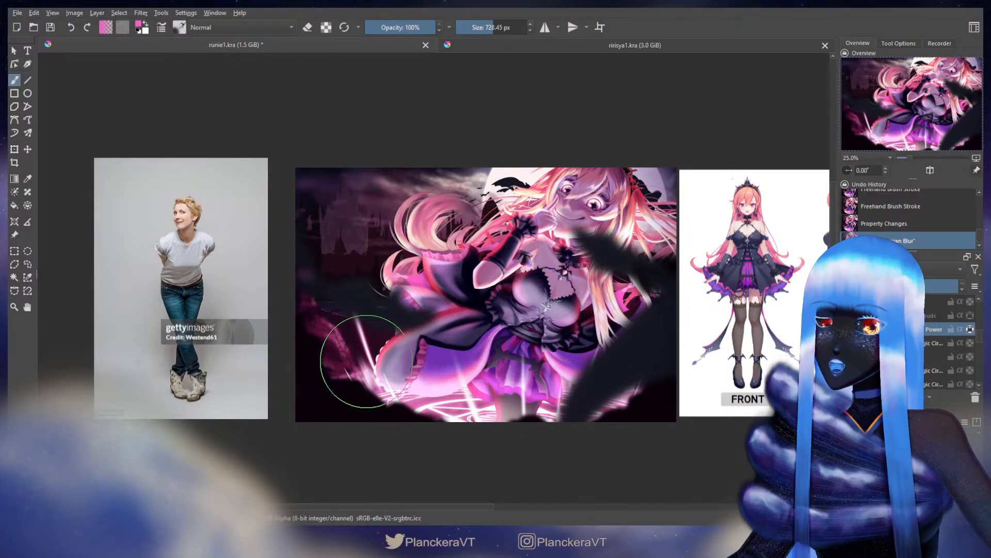
click(370, 379)
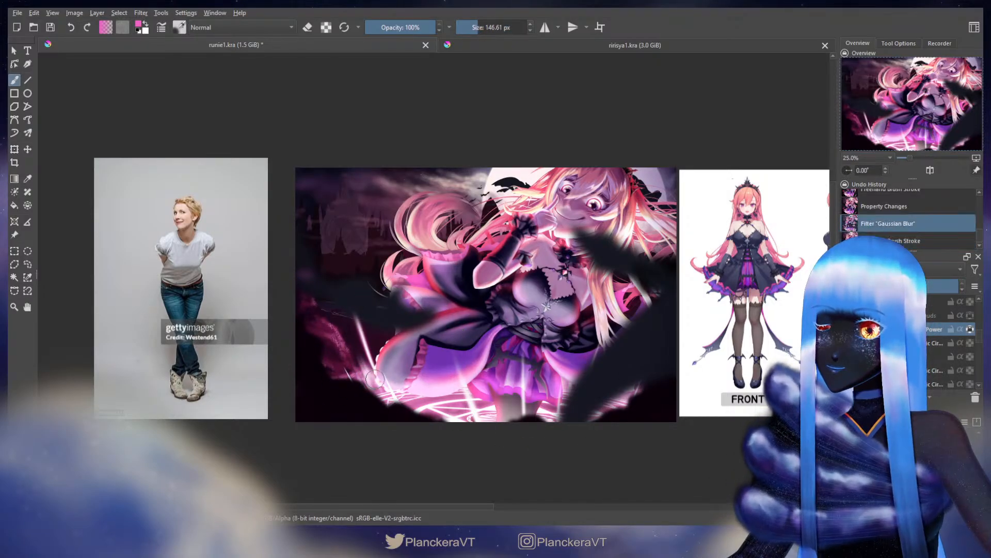
Paint small pink strokes around the light streaks beside the skirt's lower-left hem with a brush of about 51 px
key(bracketleft)
key(bracketleft)
key(bracketleft)
key(bracketleft)
key(bracketleft)
key(bracketleft)
key(bracketleft)
key(bracketleft)
key(bracketleft)
key(bracketleft)
key(bracketleft)
key(bracketleft)
key(bracketleft)
key(bracketleft)
key(bracketleft)
key(bracketleft)
click(370, 379)
click(370, 379)
click(369, 378)
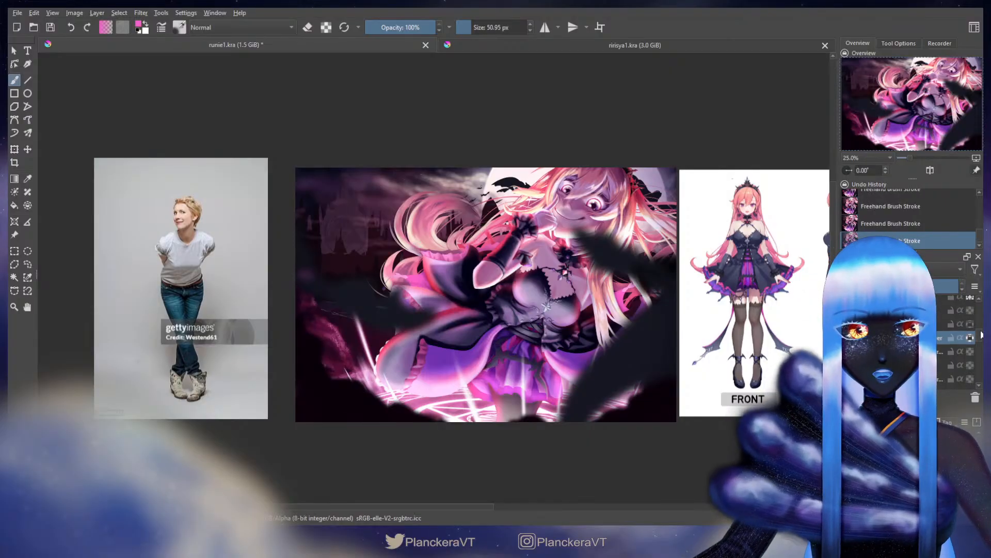
Duplicate the magic circle layer again and move the new copy directly below the Power layer
scroll(982, 310, down, 2)
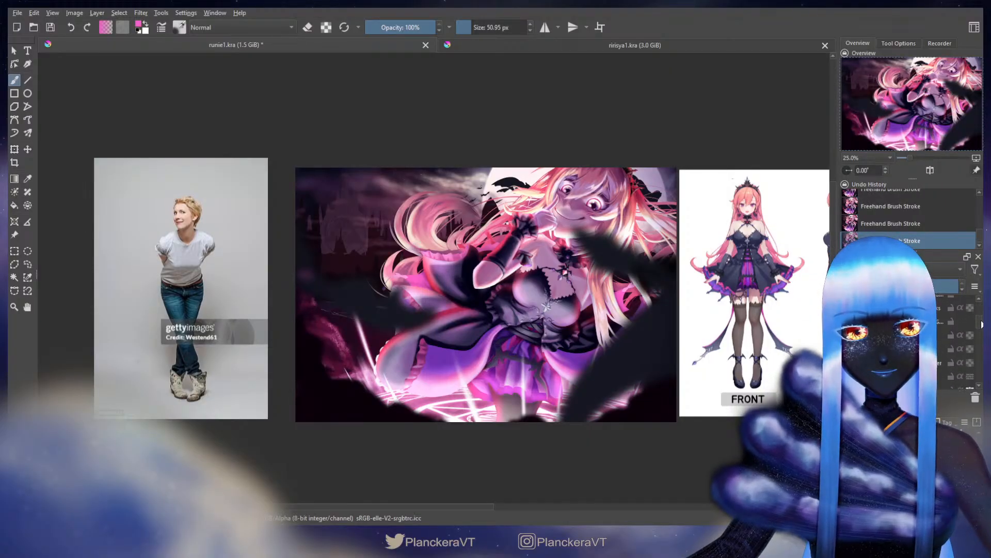
click(924, 348)
click(847, 397)
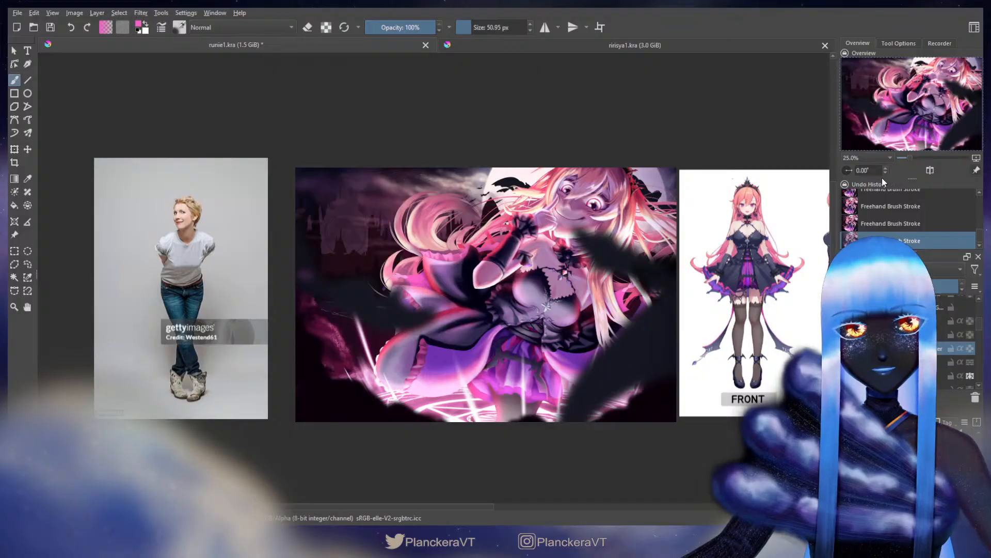
drag(914, 348, 914, 368)
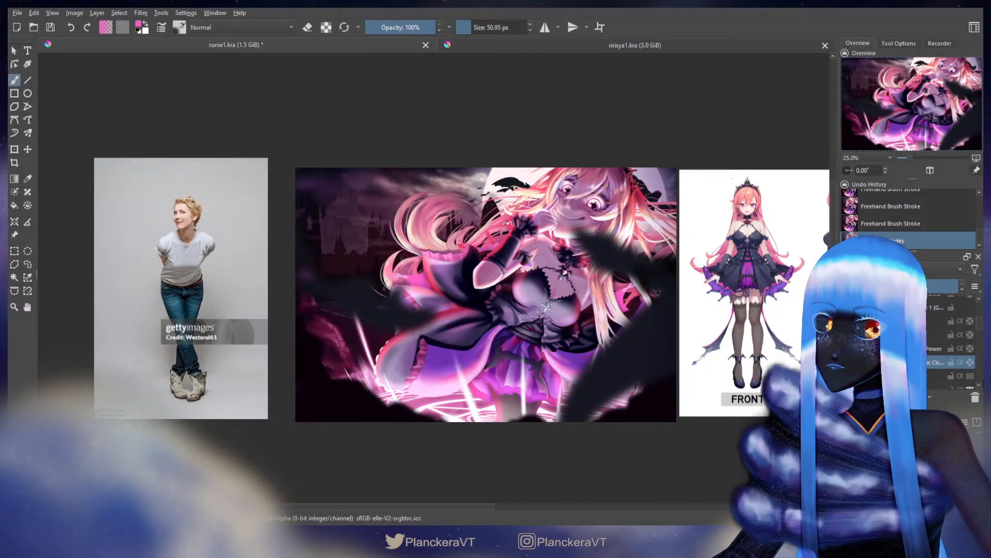
Lock the new copy's alpha, tint it pink with broad strokes up to about 2920 px, and unlock its alpha
click(971, 362)
key(slash)
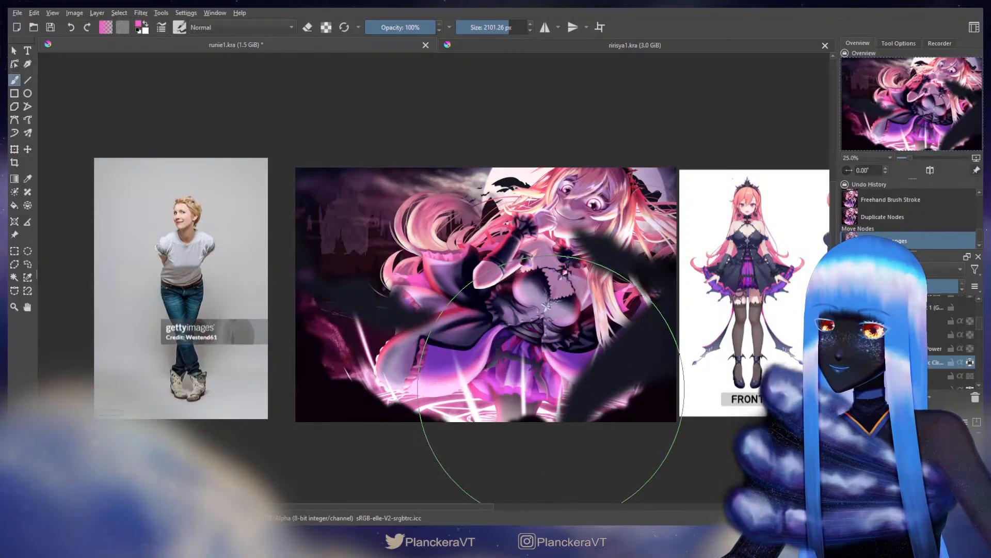
drag(550, 438, 337, 321)
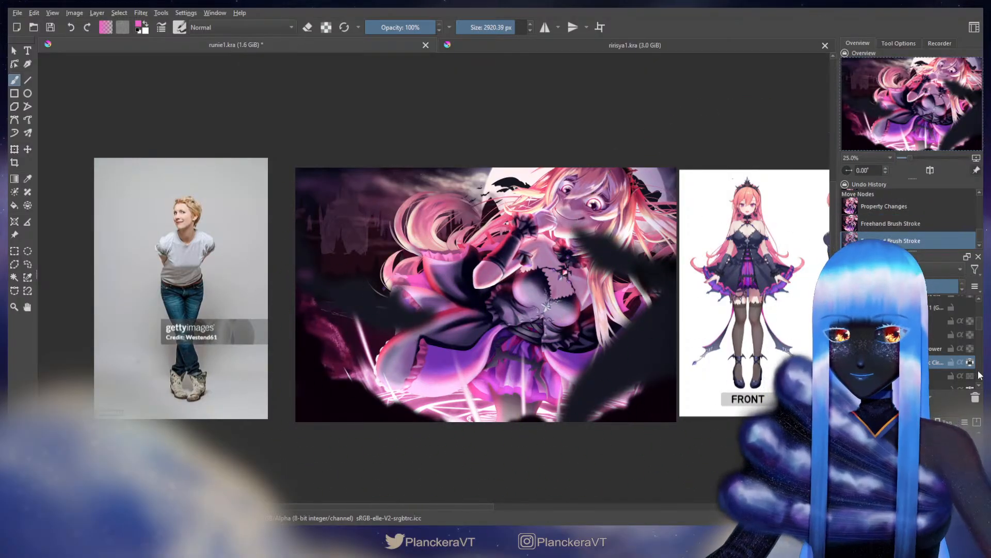
click(971, 362)
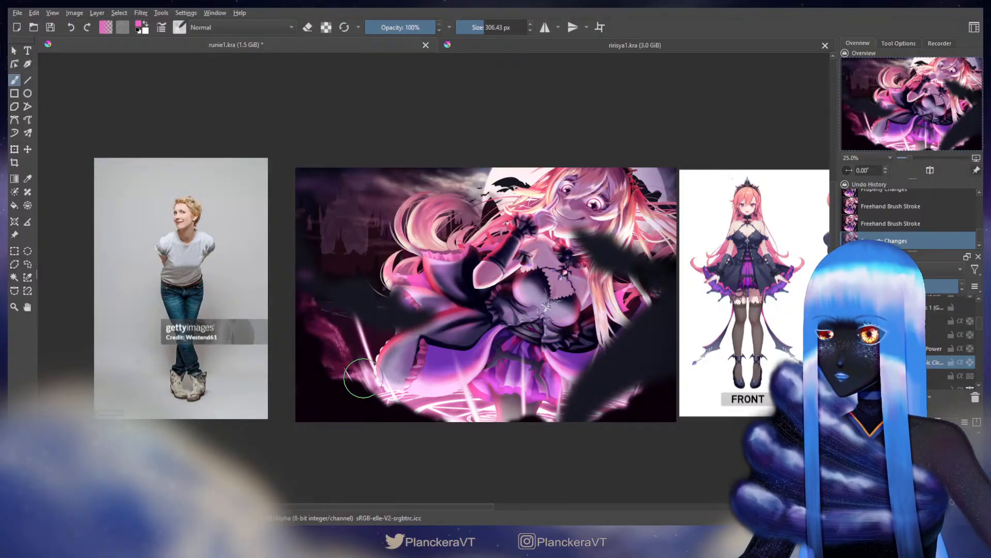
Brush pink glow strokes around the streaks and magic circle beside the skirt at about 306 and 272 px, finishing on the Power layer
mouse_move(343, 399)
mouse_down()
mouse_move(309, 322)
mouse_move(366, 404)
mouse_move(334, 352)
mouse_move(362, 401)
mouse_up()
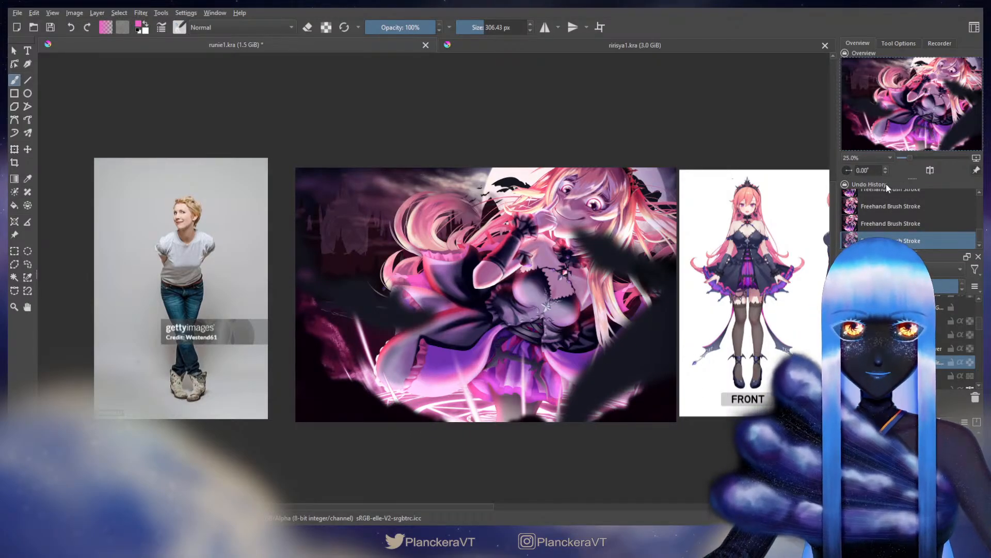
key(shift+Delete)
mouse_move(412, 384)
mouse_down()
mouse_move(401, 412)
mouse_move(369, 354)
mouse_up()
drag(403, 404, 378, 366)
drag(413, 426, 370, 350)
drag(405, 413, 361, 353)
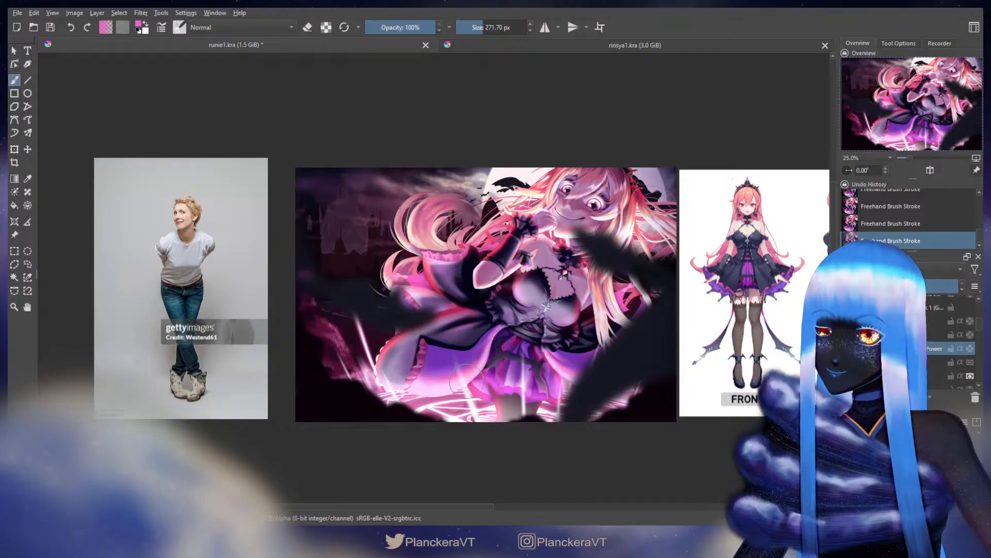
key(bracketright)
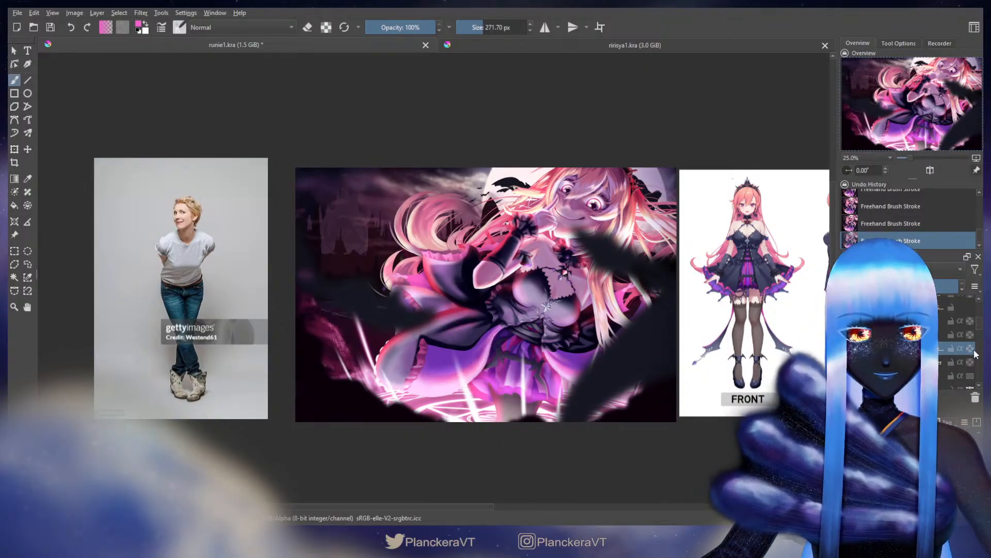
Duplicate the magic circle layer, tint the copy pink with a brush of about 3094 px, and apply Gaussian Blur
key(ctrl+j)
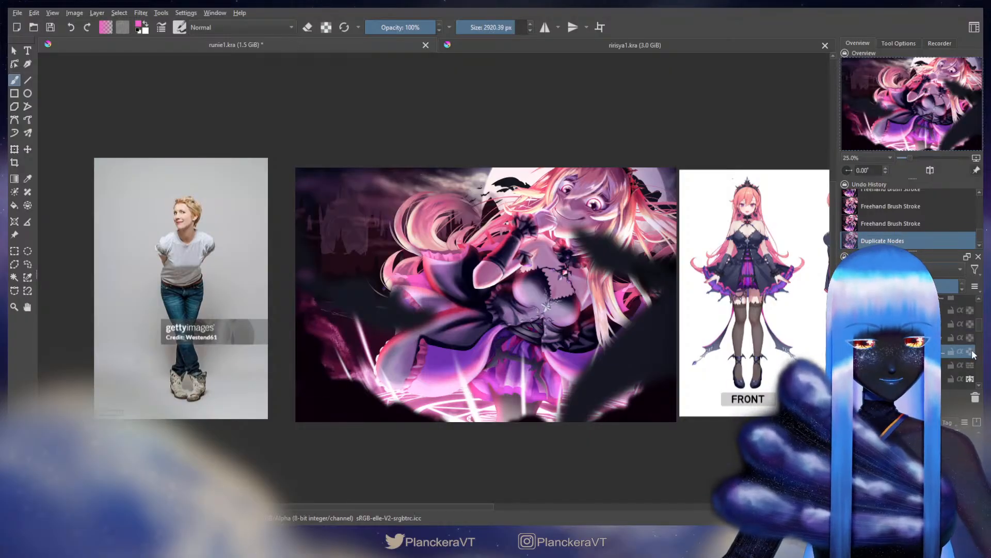
click(970, 351)
mouse_move(569, 465)
mouse_down()
mouse_move(263, 438)
mouse_move(568, 444)
mouse_up()
click(970, 351)
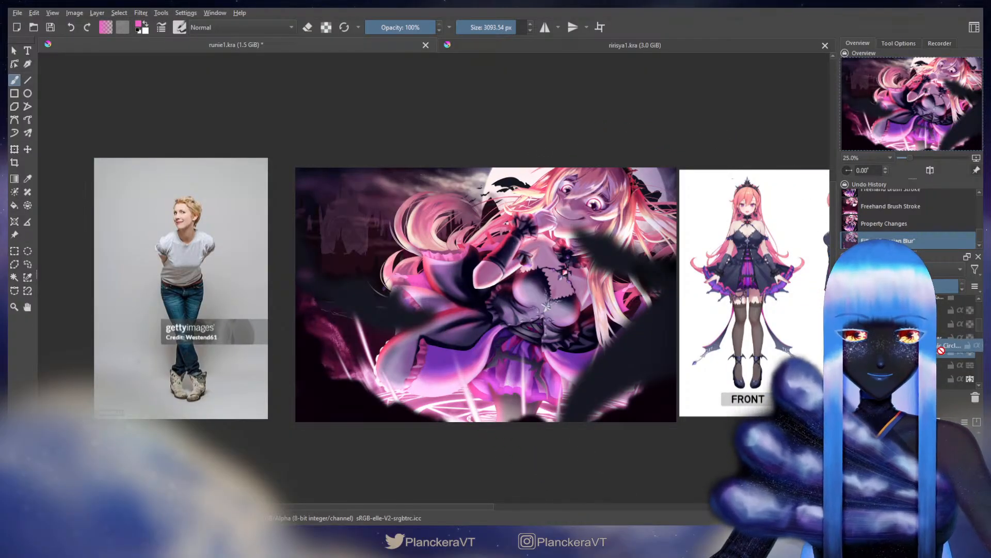
Brush a broad white glow over the magic circle below the skirt on the Power layer, with brushes of about 586 and 368 px
click(937, 338)
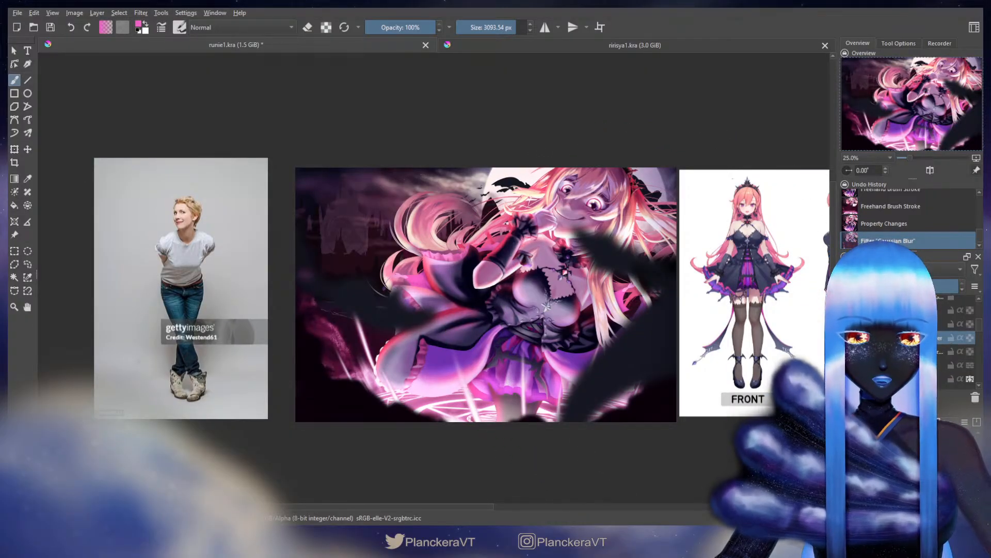
key(/)
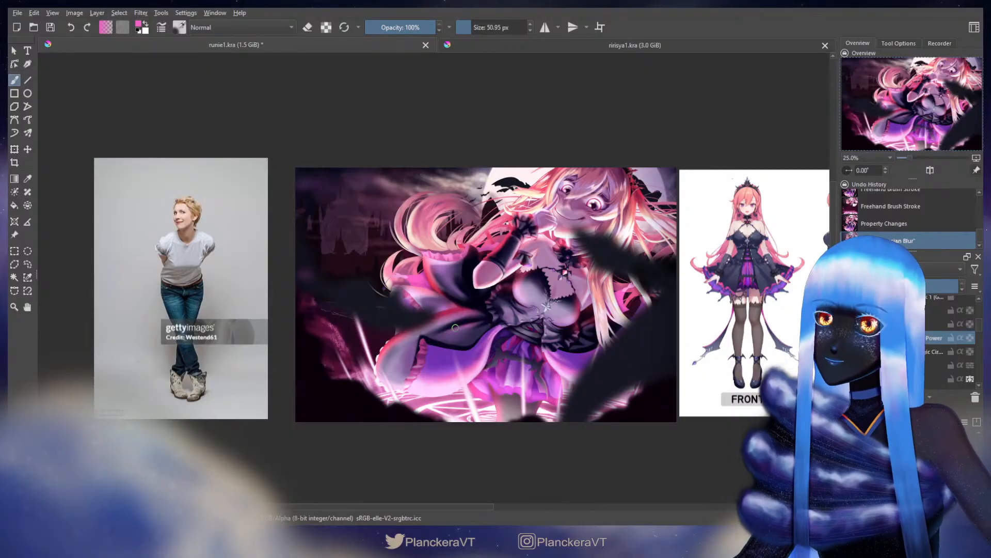
key(x)
drag(491, 401, 557, 401)
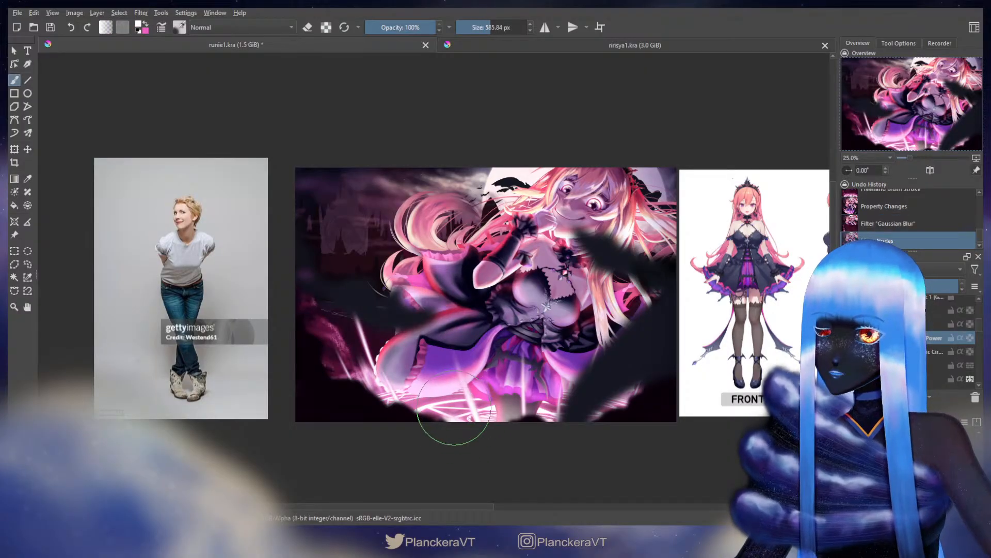
mouse_move(455, 408)
mouse_down()
mouse_move(461, 419)
mouse_move(419, 427)
mouse_move(448, 418)
mouse_move(401, 409)
mouse_up()
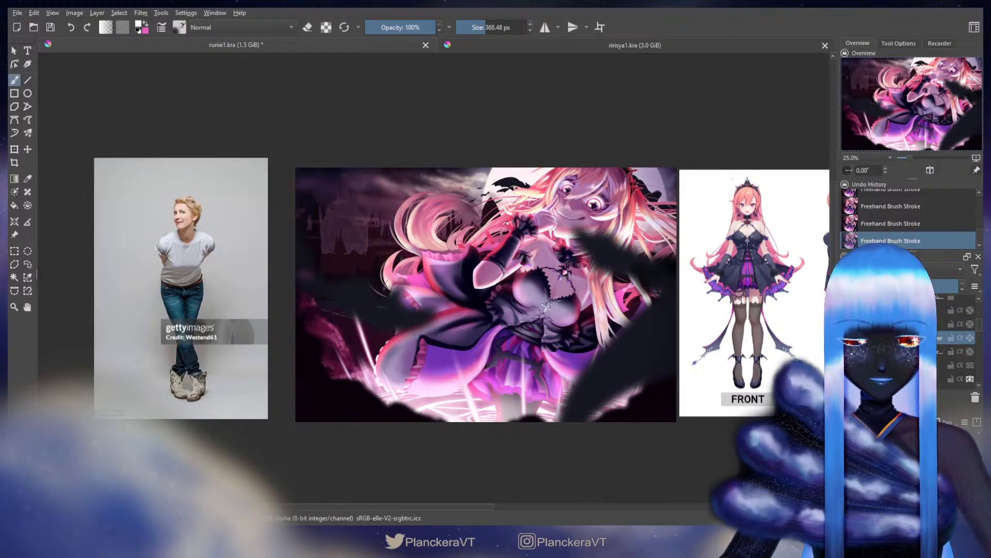
Refine the white glow around the magic circle with smaller brushes, going from about 223 px down to about 101 px
key(slash)
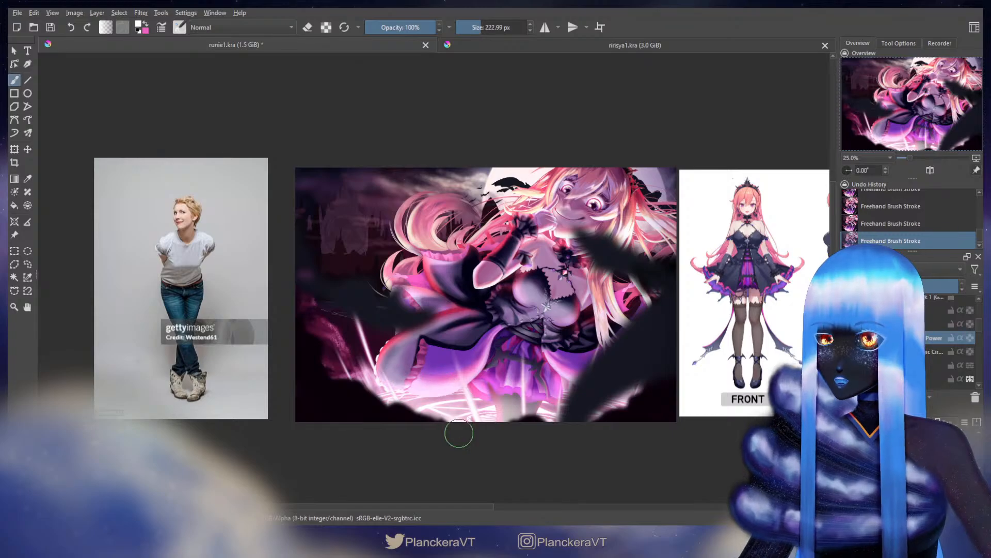
key(bracketleft)
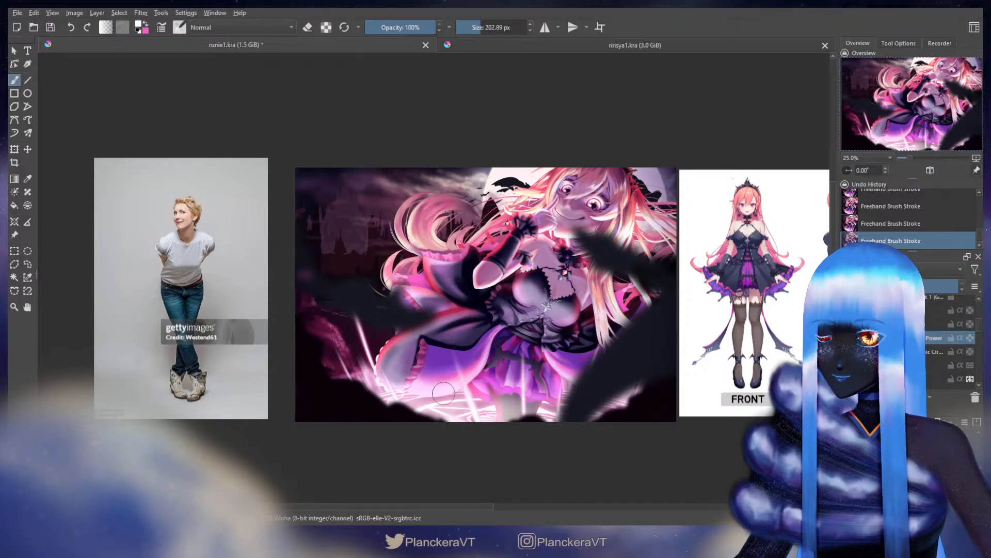
key(bracketleft)
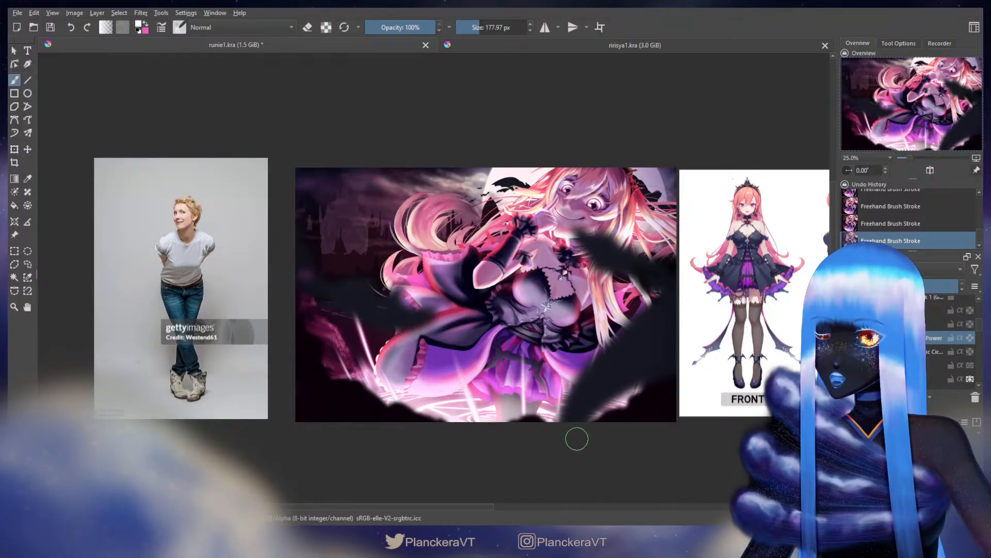
key(slash)
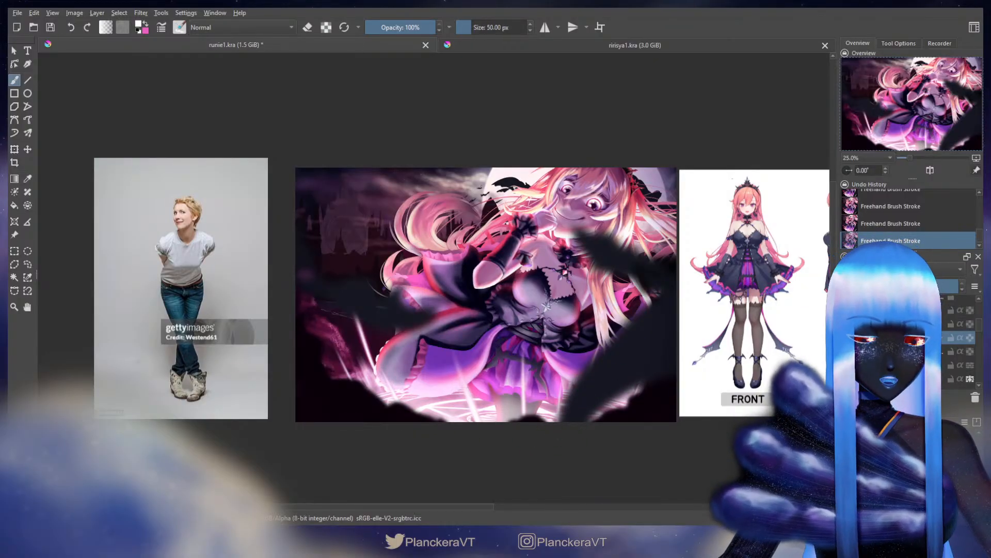
drag(444, 385, 469, 385)
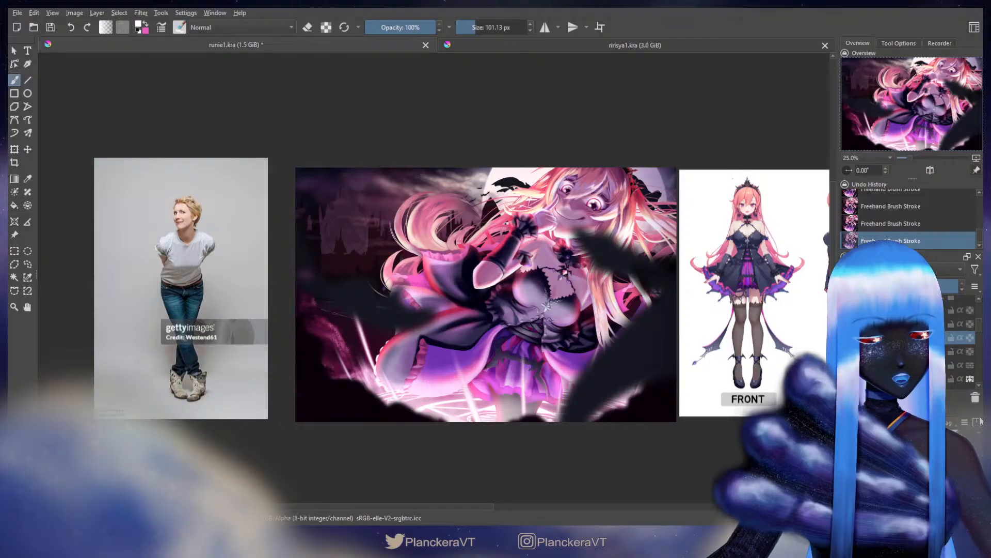
Add soft white strokes along the base of the glow at about 259 to 171 px, undoing one and repainting at about 205 px
key(slash)
drag(496, 425, 475, 414)
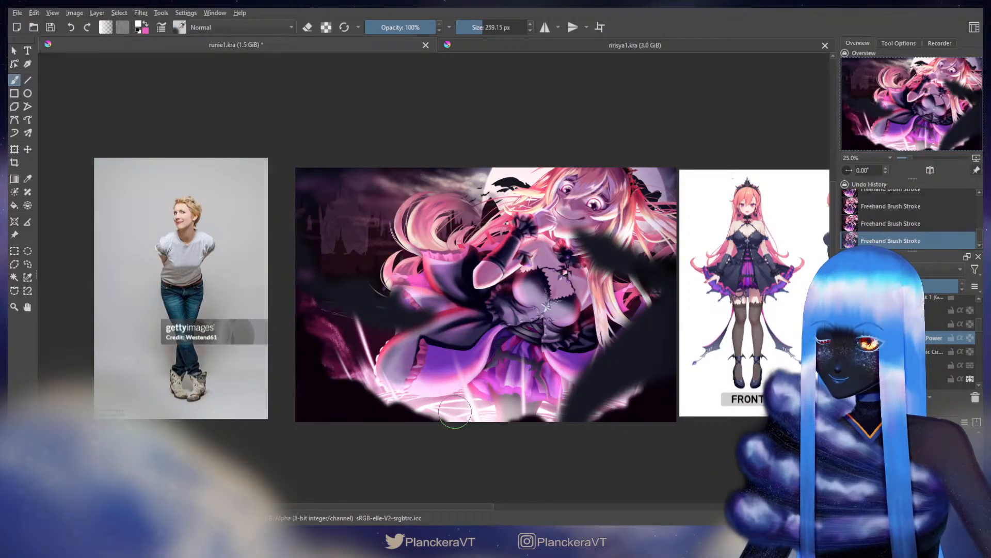
drag(467, 401, 456, 400)
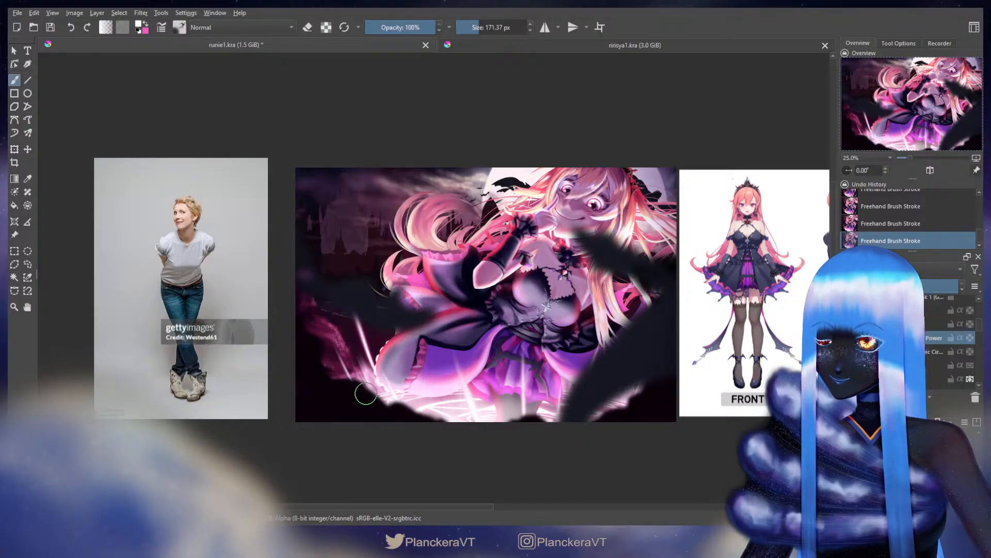
key(ctrl+z)
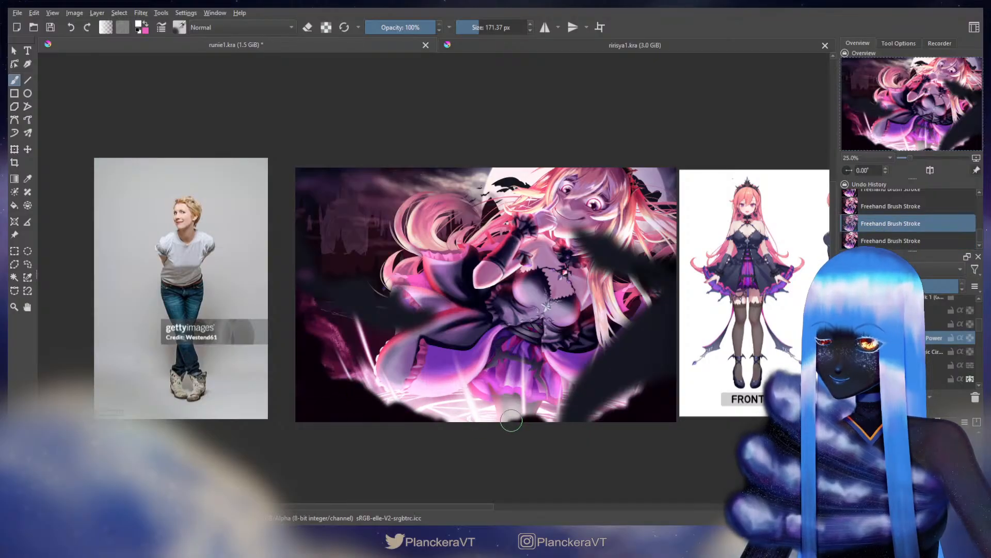
drag(503, 425, 509, 425)
key(ctrl+shift+z)
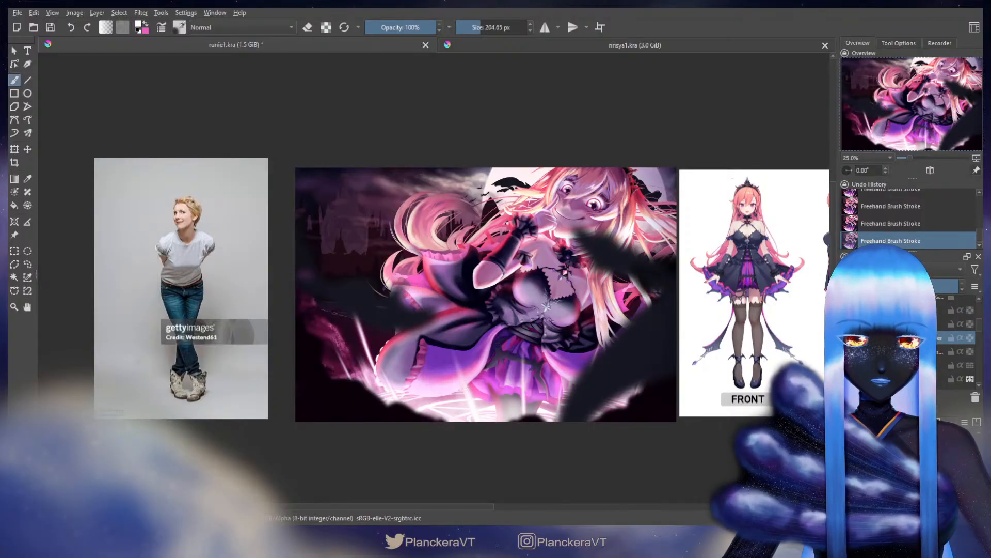
Lock the Power layer's alpha and tint the glow below the skirt pink with brushes of about 205 and 103 px
key(slash)
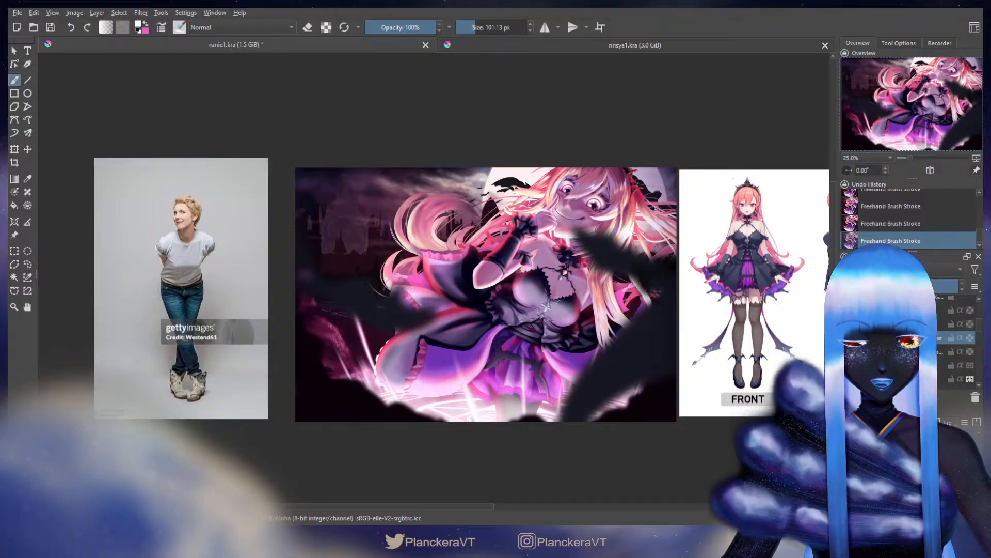
key(x)
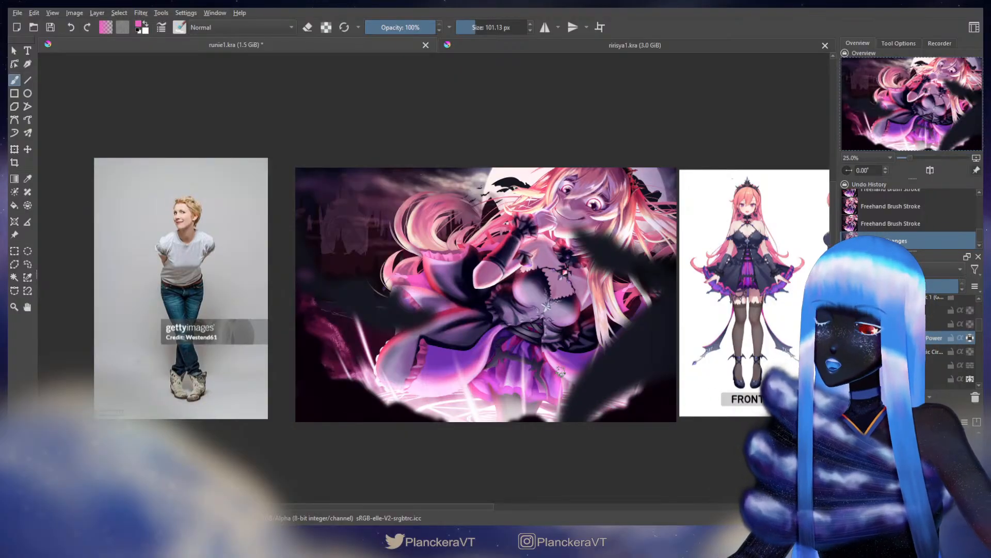
key(slash)
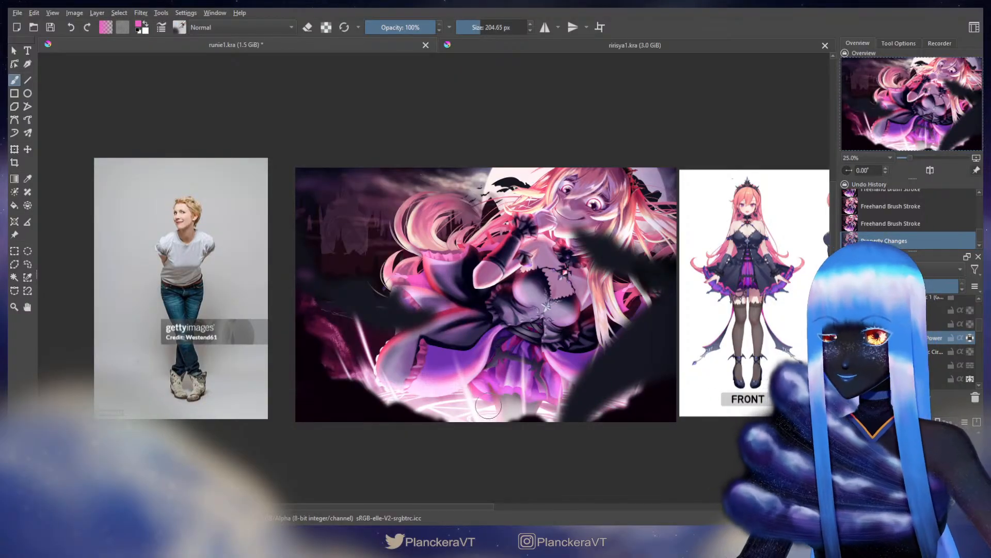
mouse_move(489, 407)
mouse_down()
mouse_move(477, 407)
mouse_move(487, 413)
mouse_up()
key(ctrl+z)
drag(484, 411, 484, 420)
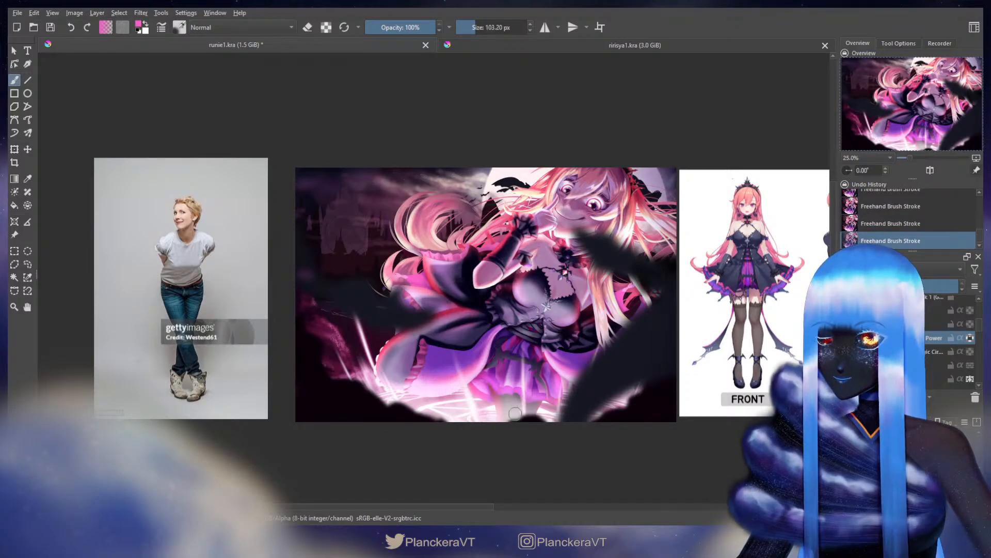
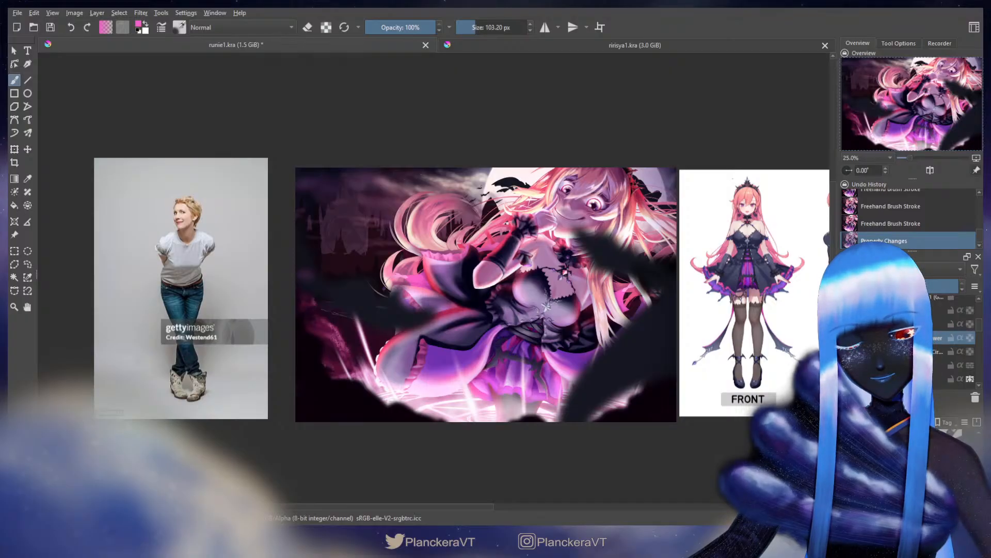
Try a pink stroke of about 95 px over the glow near the legs, and undo it
key(slash)
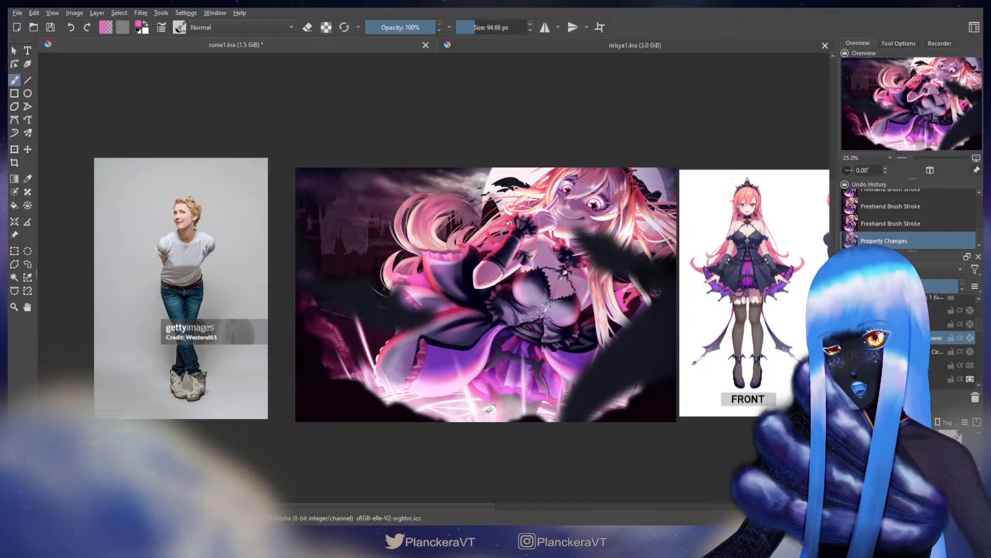
key(ctrl+z)
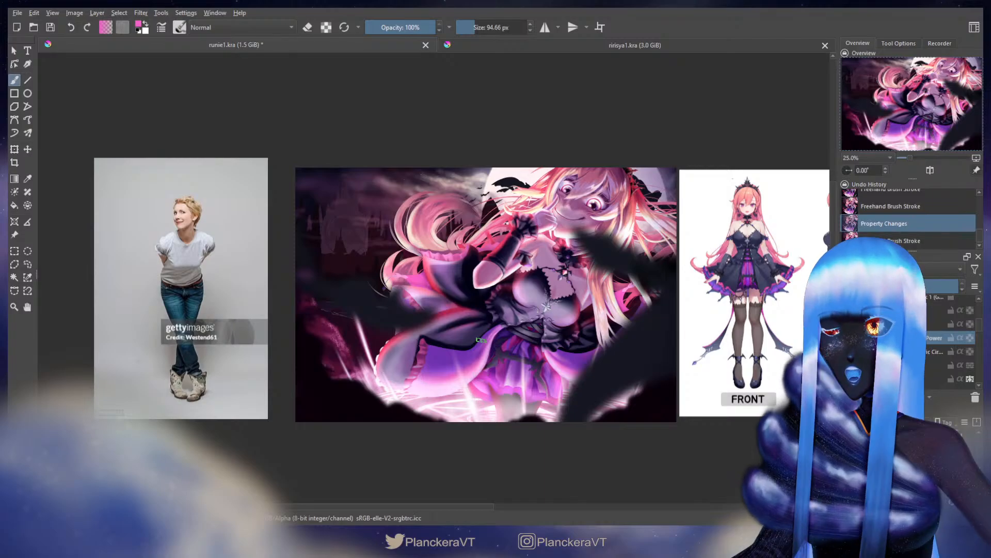
Try white light streaks rising from the glow's base toward the skirt, with a brush of about 111 px
key(x)
key(bracketright)
drag(499, 425, 463, 341)
key(ctrl+z)
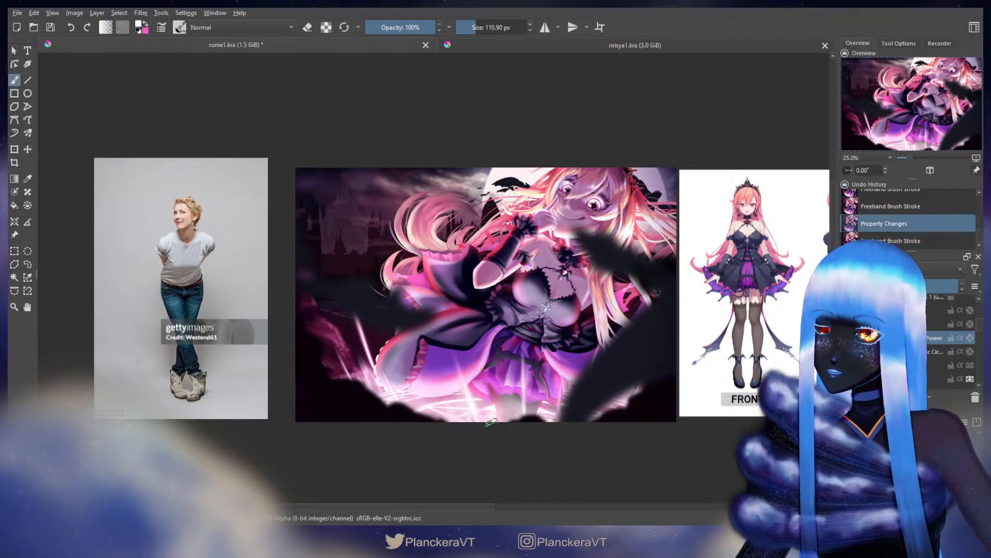
mouse_move(490, 425)
mouse_down()
mouse_move(500, 426)
mouse_move(460, 344)
mouse_up()
key(ctrl+z)
key(ctrl+shift+z)
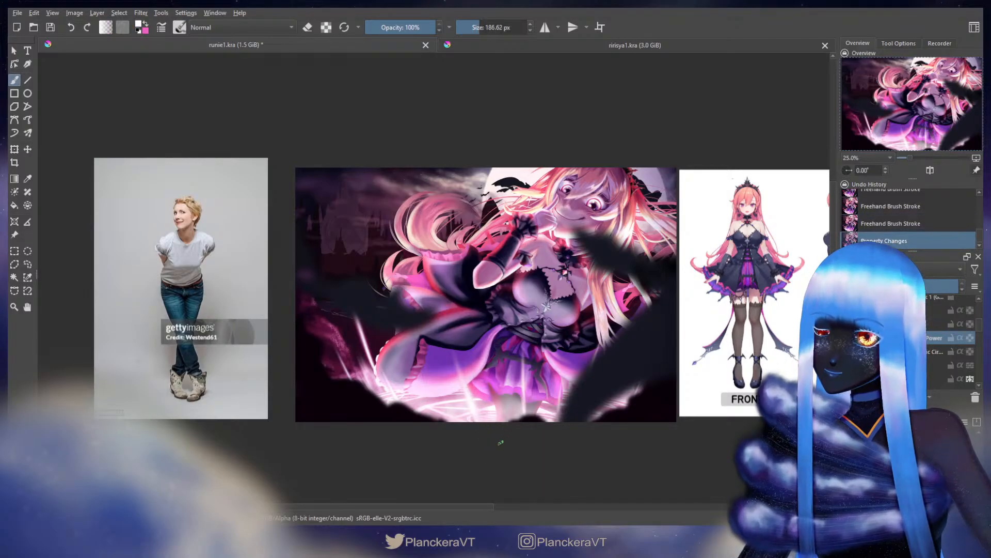
key(ctrl+z)
Try shorter white streaks over the glow below the skirt with a brush of about 154 px, and undo them all
drag(497, 430, 493, 430)
drag(495, 432, 469, 341)
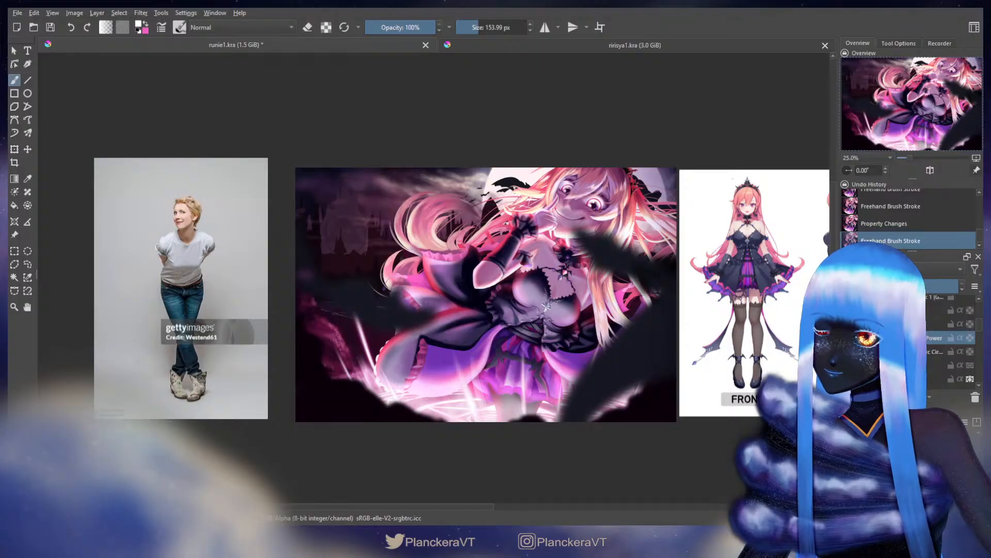
key(ctrl+z)
mouse_move(498, 428)
mouse_down()
mouse_move(480, 370)
mouse_move(484, 386)
mouse_up()
key(ctrl+z)
key(ctrl+z)
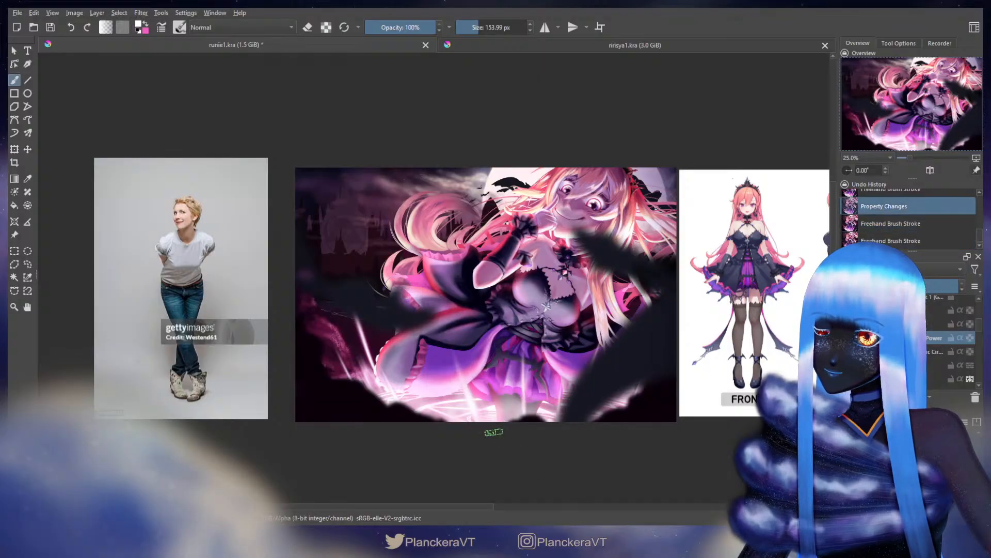
drag(494, 432, 479, 387)
key(ctrl+z)
drag(491, 431, 482, 379)
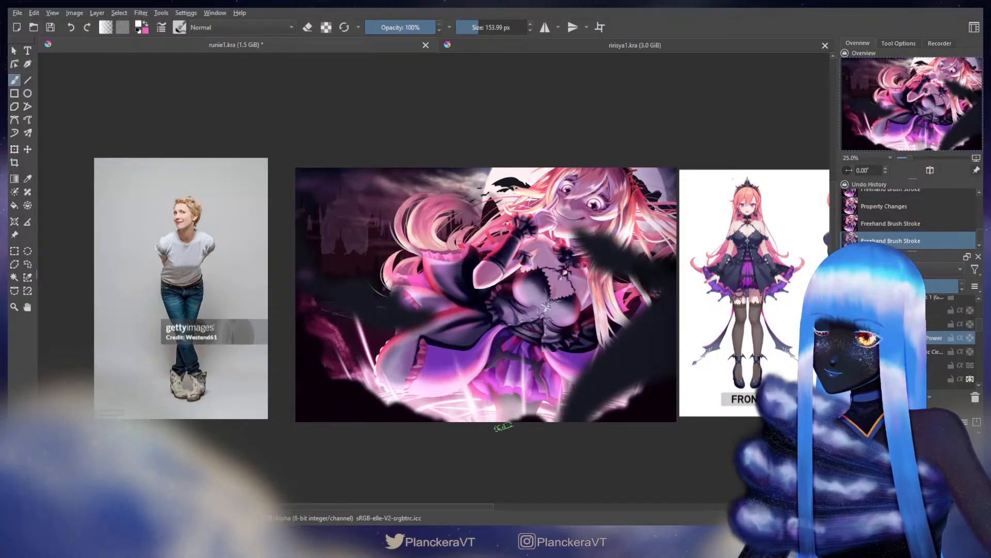
drag(499, 429, 495, 399)
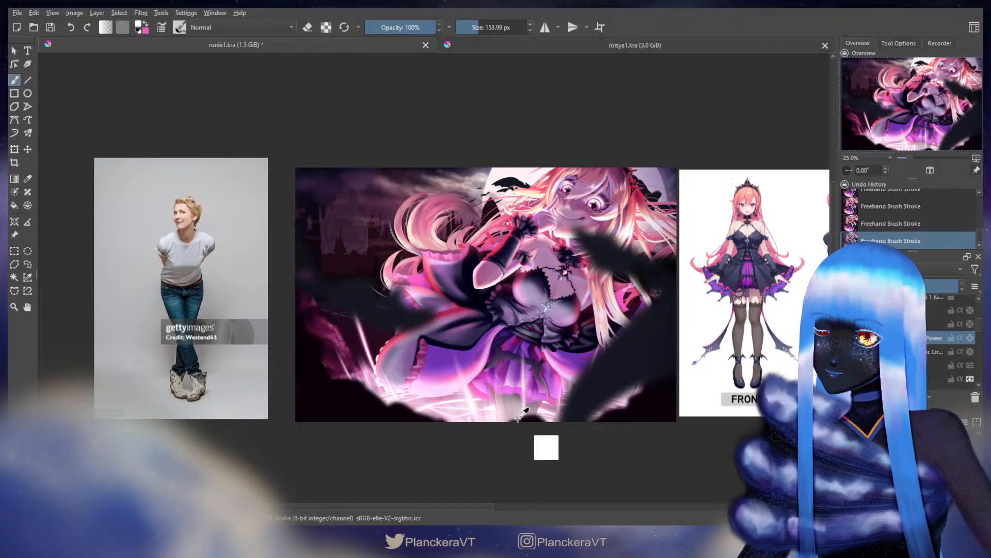
key(ctrl+z)
key(ctrl+z)
key(ctrl+z)
key(ctrl+z)
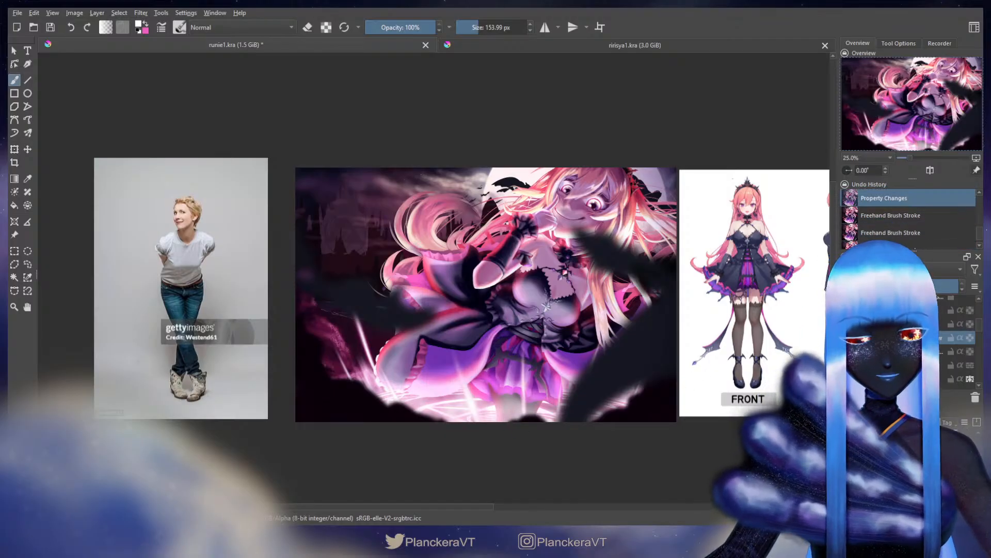
Switch brush presets and paint white light streaks up across the skirt at about 127 px, redoing the strokes that miss
key(e)
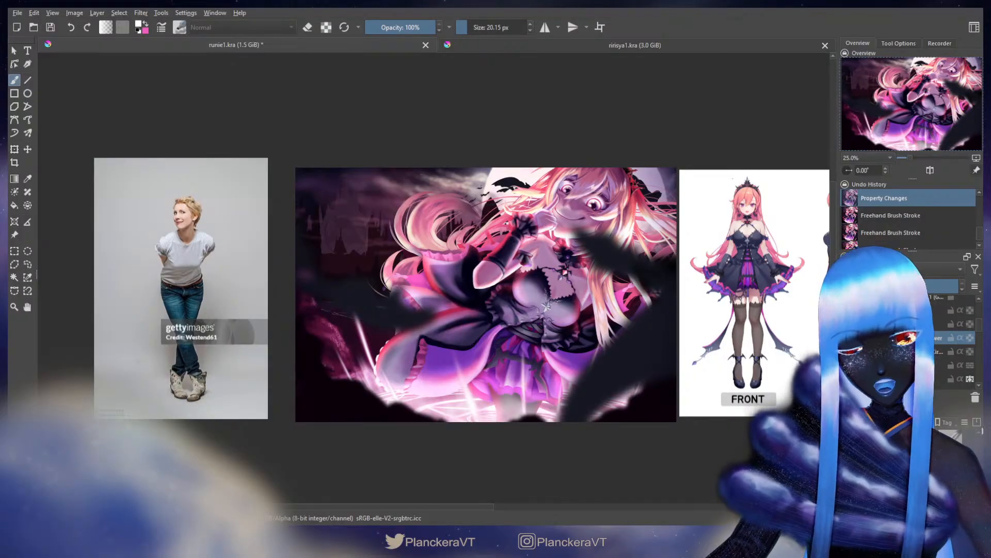
key(e)
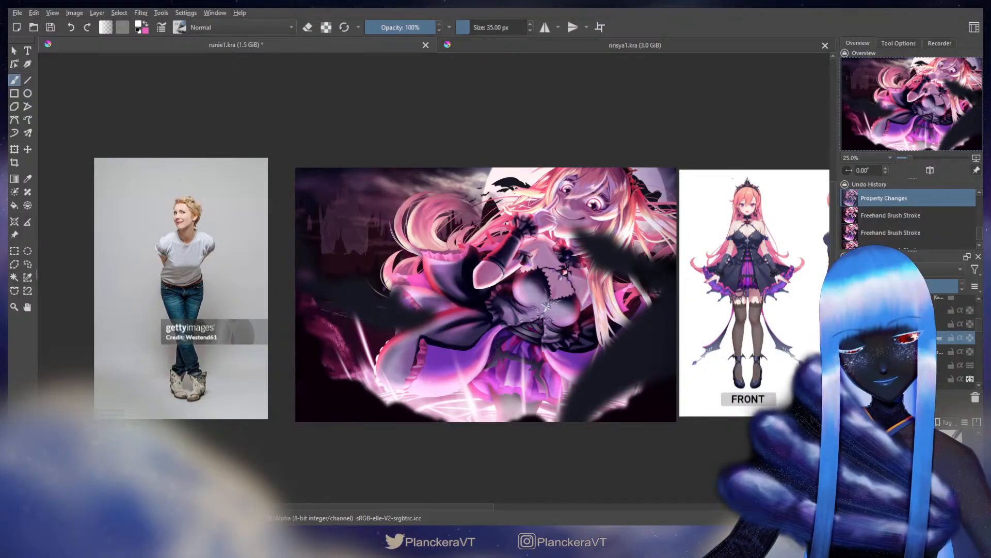
mouse_move(498, 440)
mouse_down()
mouse_move(544, 440)
mouse_move(480, 352)
mouse_up()
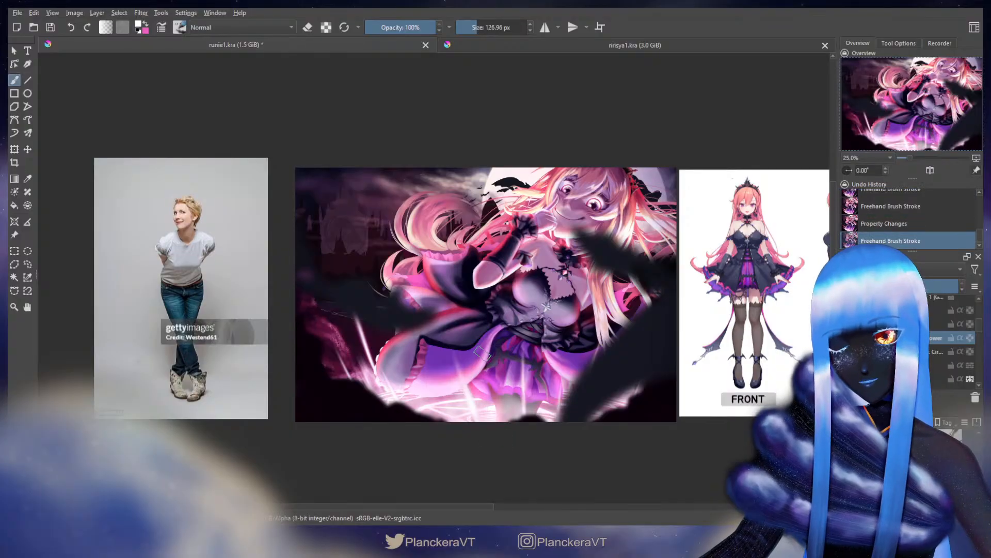
key(ctrl+z)
drag(504, 436, 469, 339)
drag(492, 435, 472, 374)
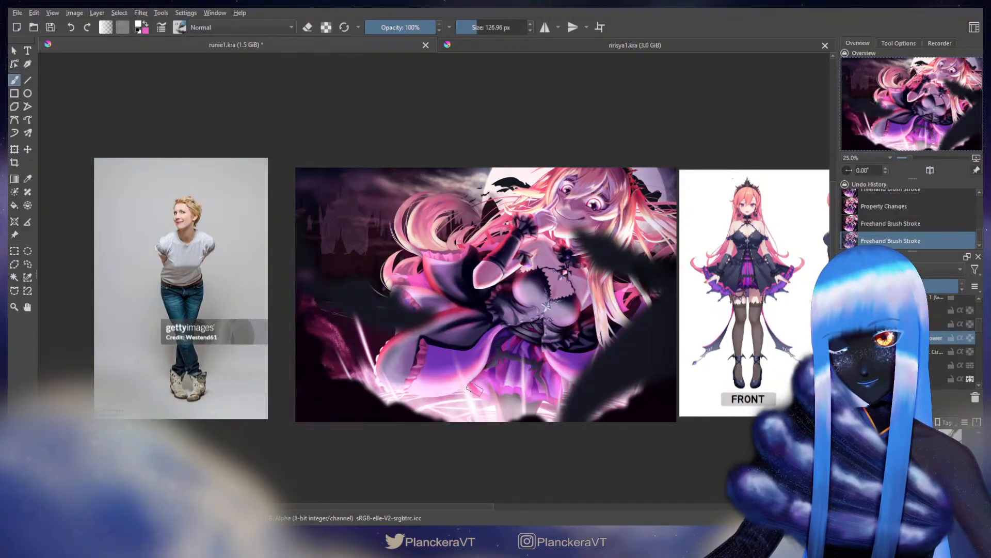
drag(517, 435, 504, 375)
key(ctrl+z)
mouse_move(518, 443)
mouse_down()
mouse_move(506, 382)
mouse_move(530, 352)
mouse_move(533, 400)
mouse_move(525, 332)
mouse_up()
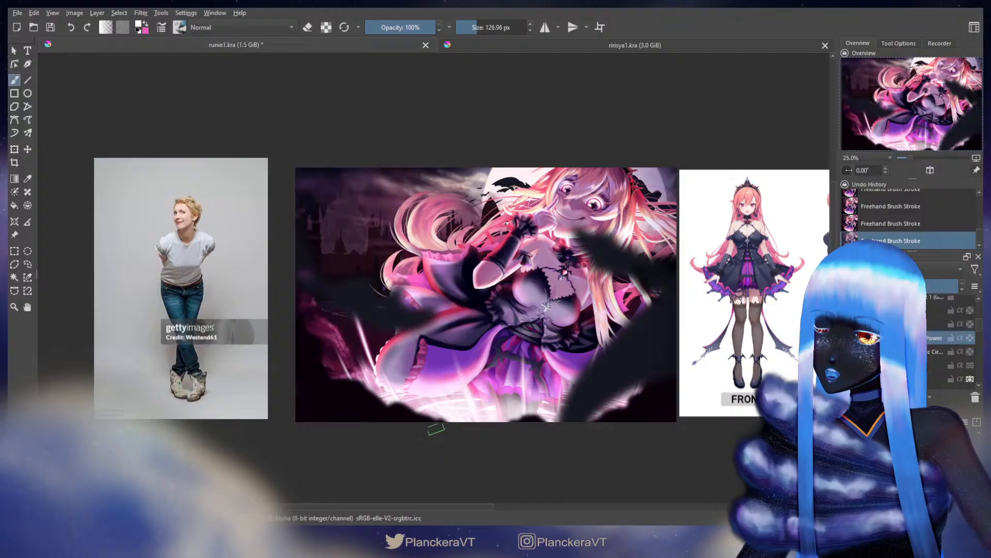
Add a pink touch of about 108 px at the glow's base and refine it in white at about 84 px, comparing before and after
key(x)
key(bracketleft)
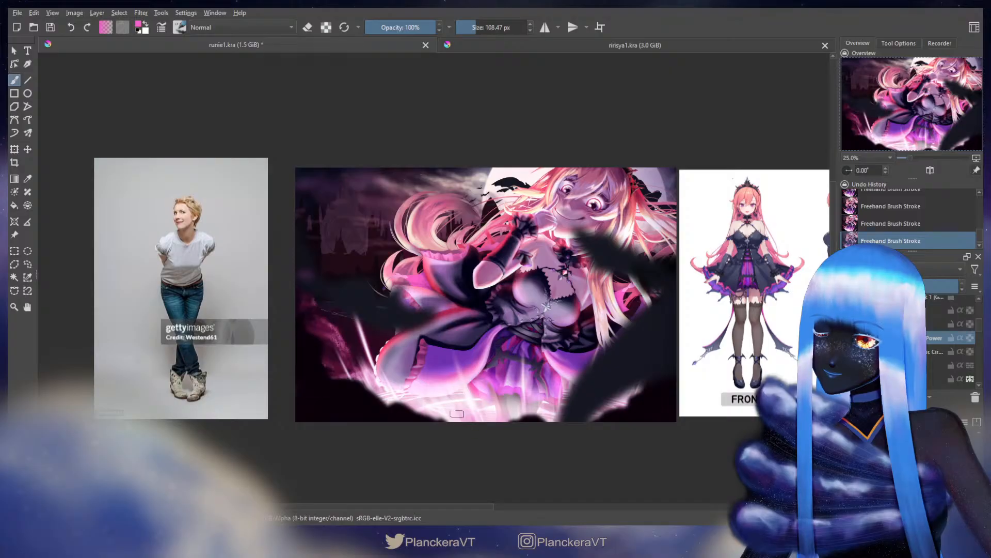
drag(483, 417, 479, 431)
key(x)
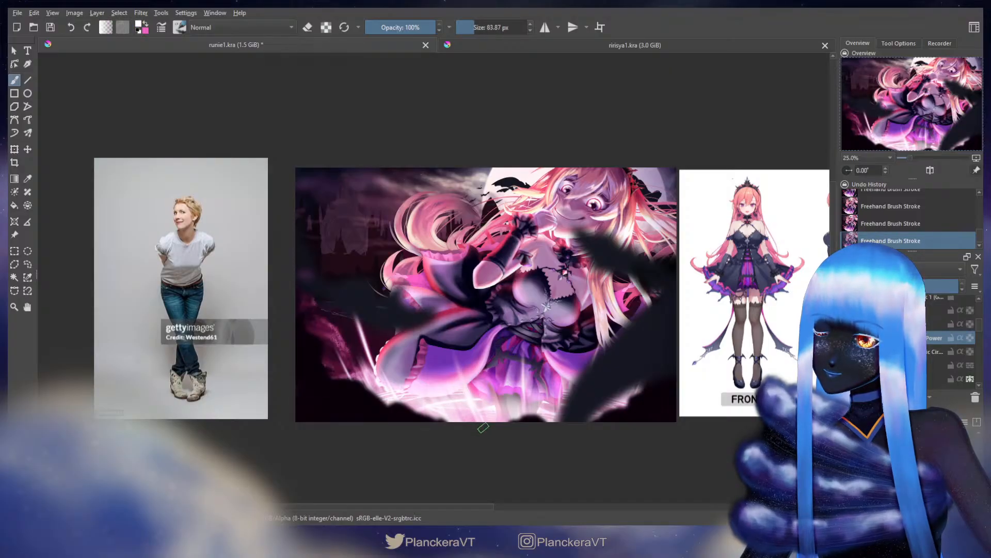
key(ctrl+z)
key(ctrl+shift+z)
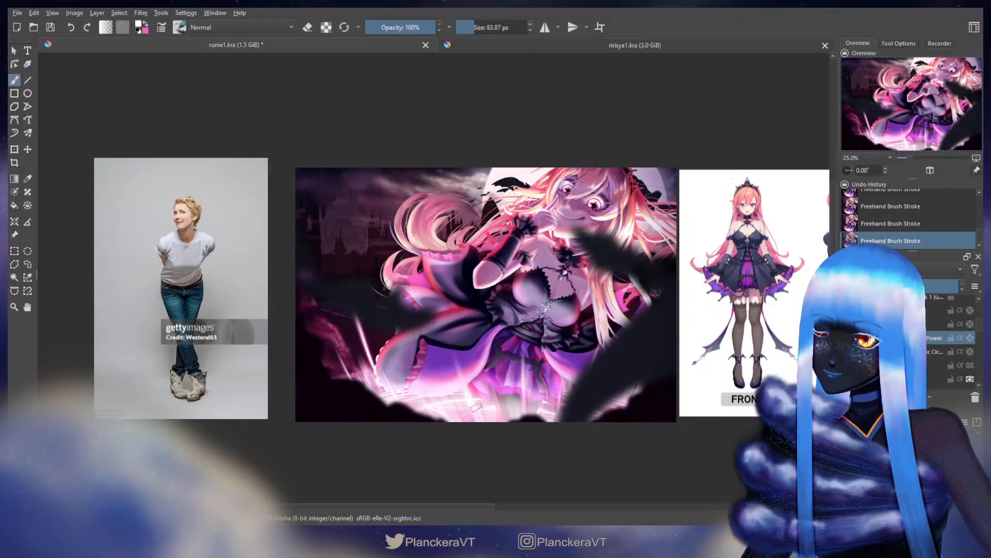
key(ctrl+z)
key(ctrl+shift+z)
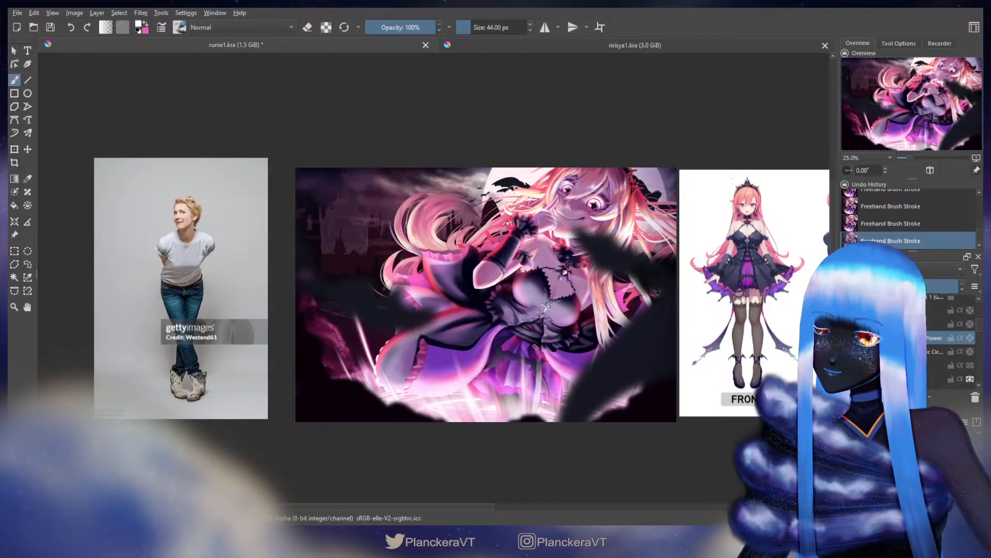
Refine the glow below the skirt with thin white strokes of about 44 to 38 px, comparing the last stroke on and off
key(ctrl+z)
key(ctrl+shift+z)
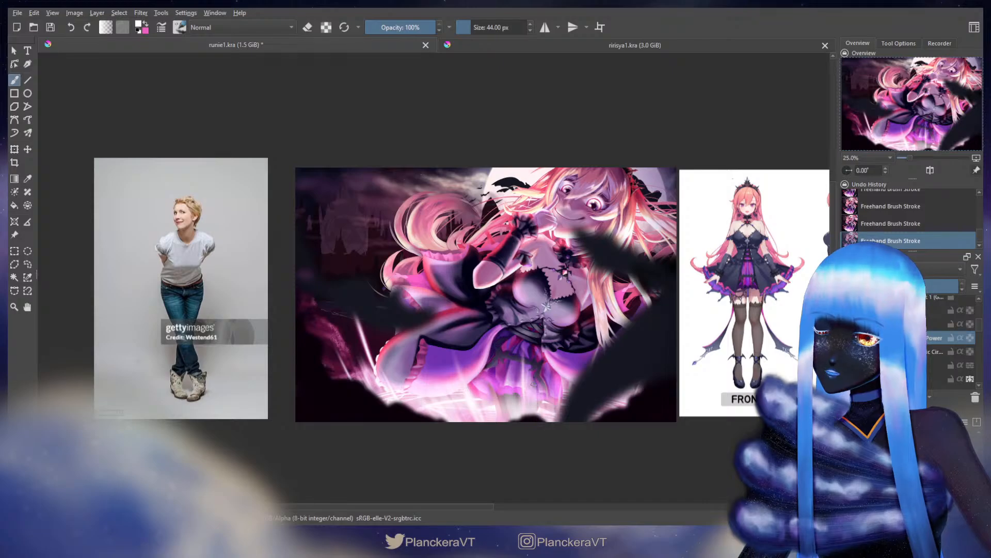
key(bracketleft)
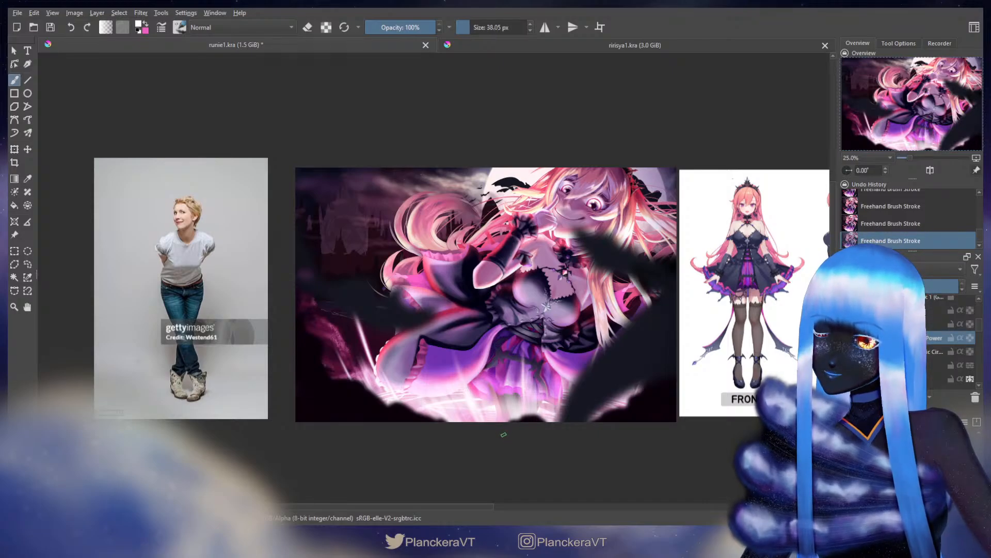
key(ctrl+z)
key(bracketright)
key(ctrl+shift+z)
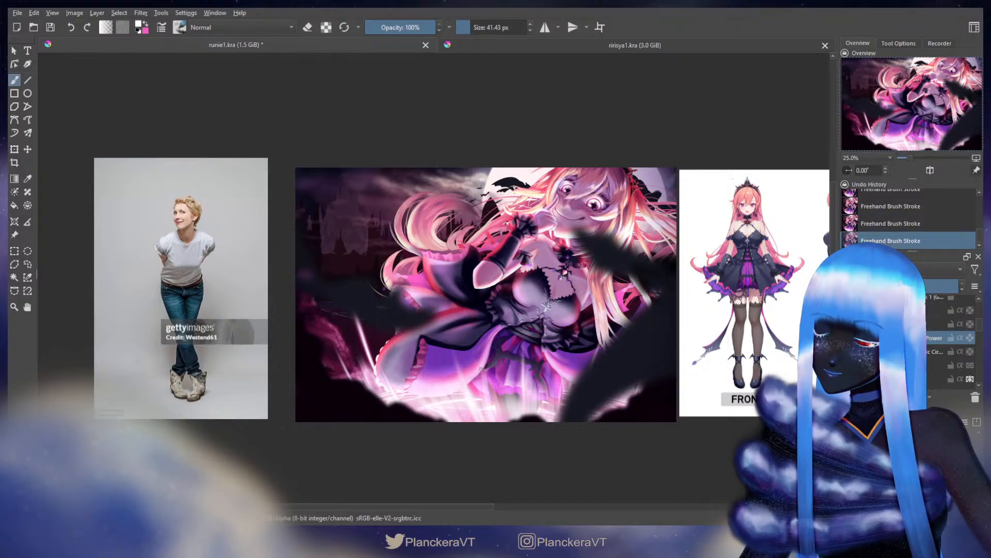
key(ctrl+z)
key(ctrl+shift+z)
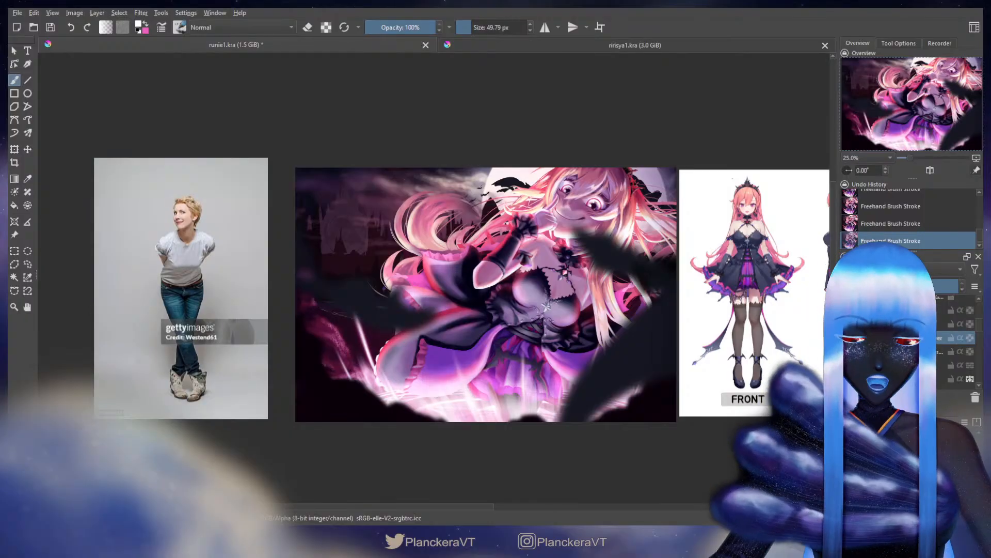
Try other brush presets, add white texture to the glow at about 178 px, and compare it with the previous state
click(962, 450)
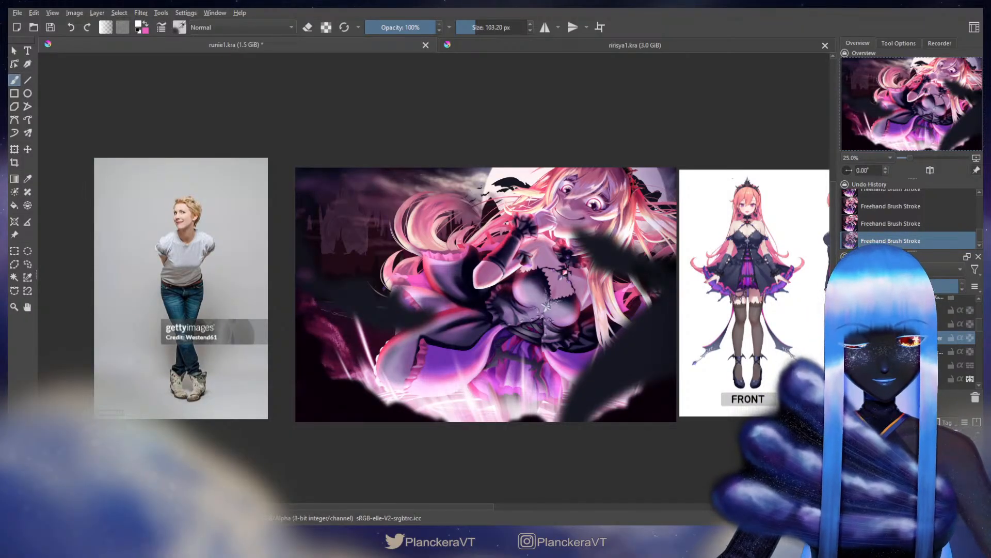
key(bracketright)
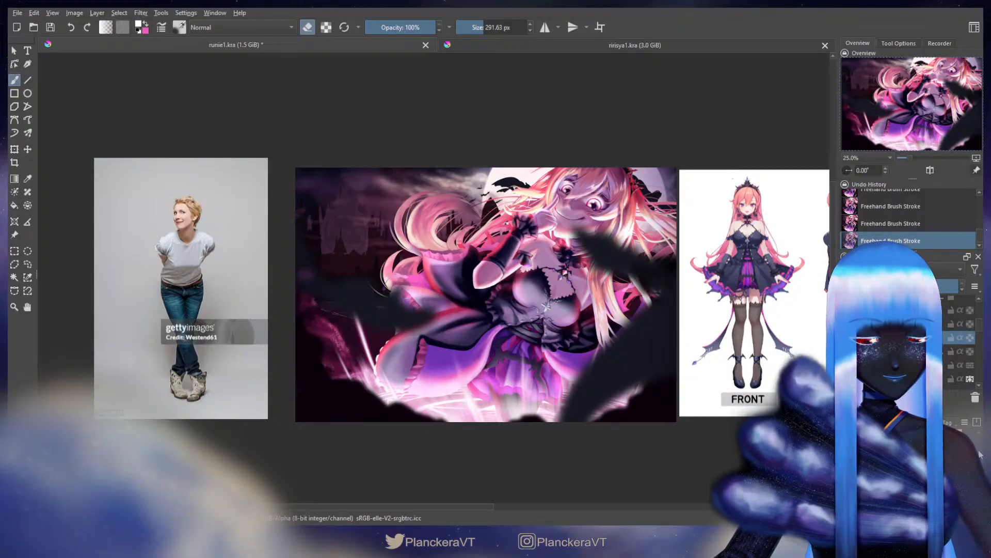
key(e)
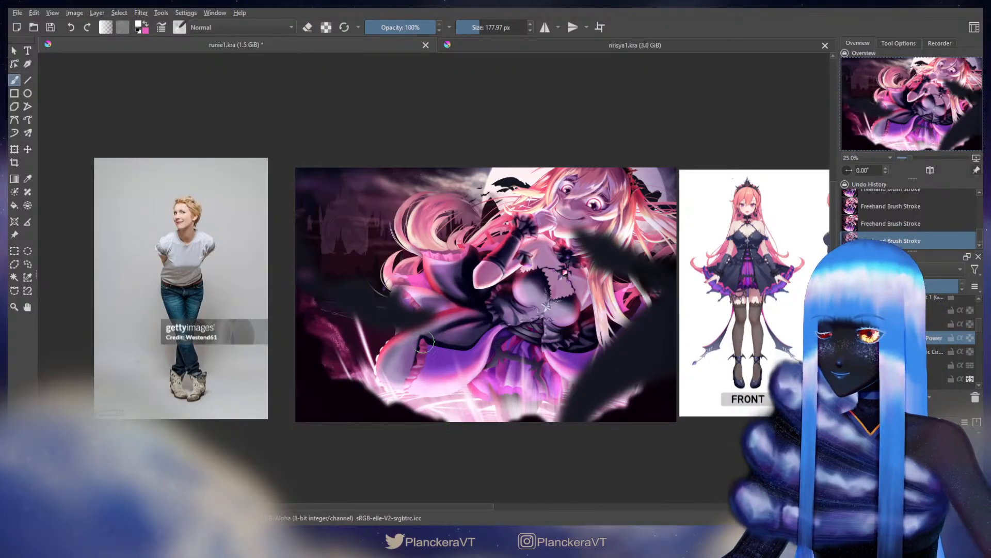
key(ctrl+z)
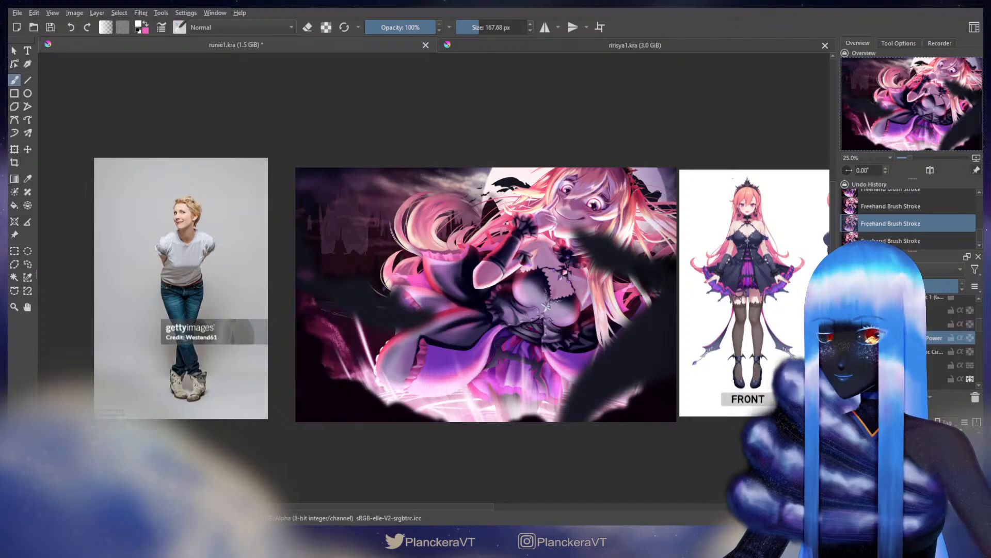
key(ctrl+shift+z)
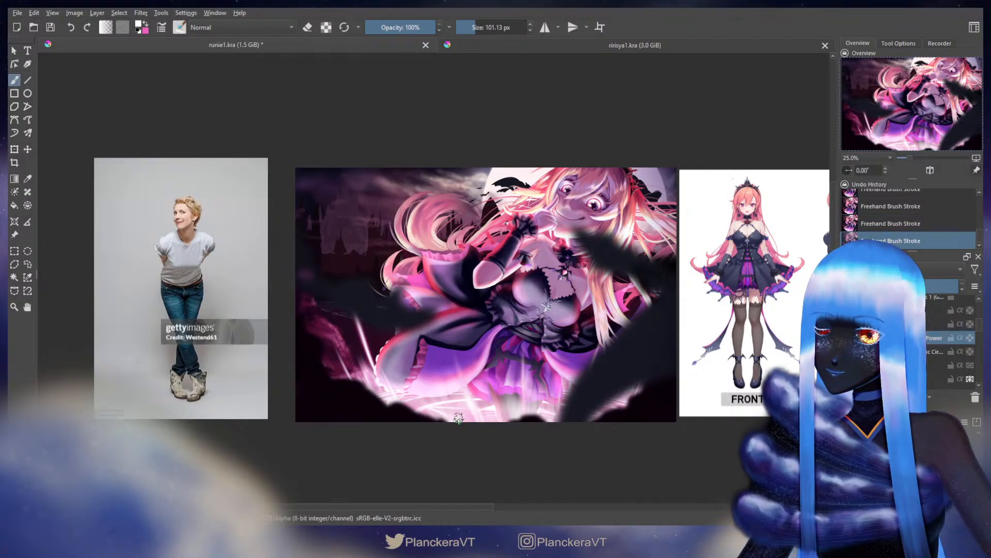
Scatter white particles along the glow's base and the skirt's outer hem with a spatter brush of about 101 to 216 px, redoing one stroke
drag(438, 416, 452, 418)
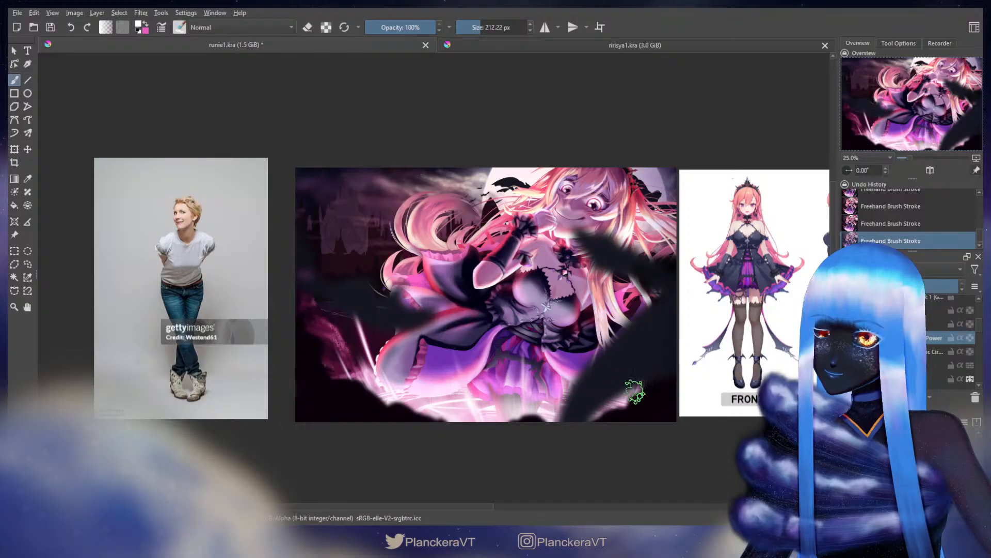
drag(426, 357, 428, 356)
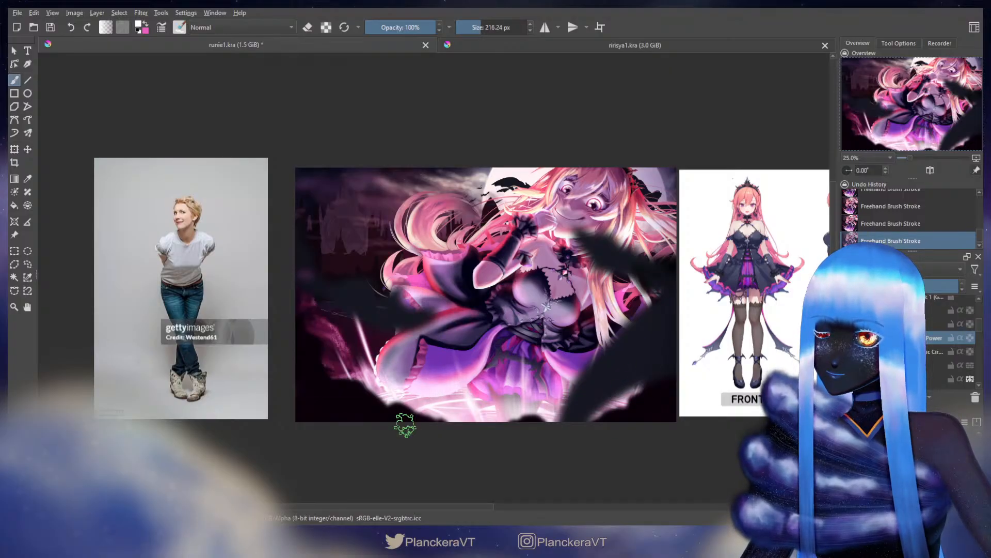
key(ctrl+z)
drag(402, 413, 399, 413)
drag(377, 361, 398, 391)
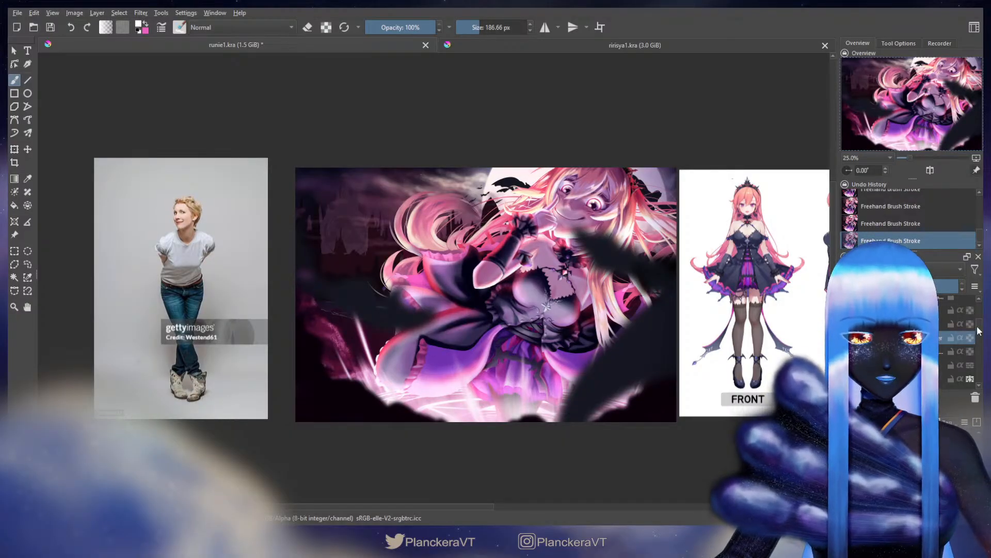
Select the Power layer above the magic circle layers, unlock its alpha, and soften the glow beside the skirt's outer hem at about 292 px
scroll(978, 357, down, 5)
scroll(980, 370, down, 5)
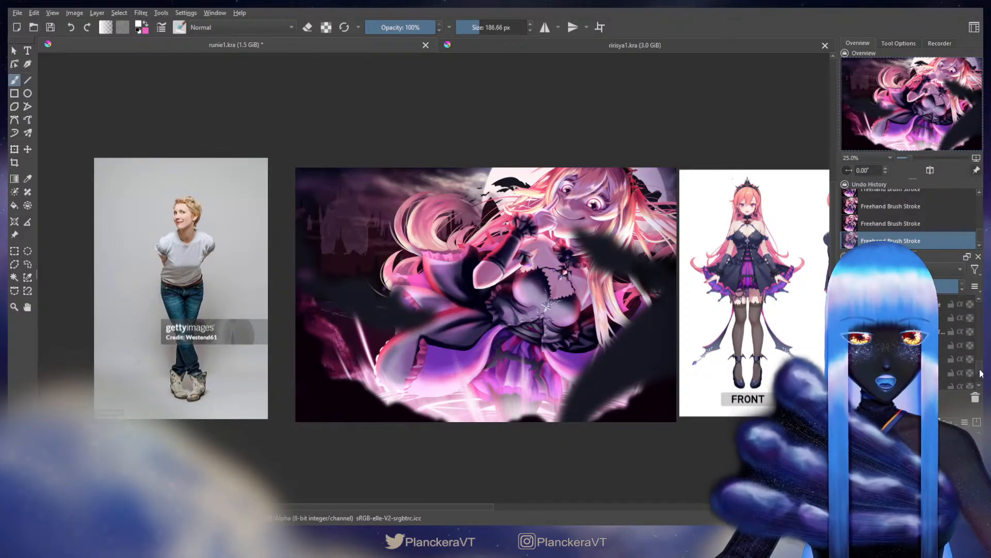
scroll(978, 361, down, 5)
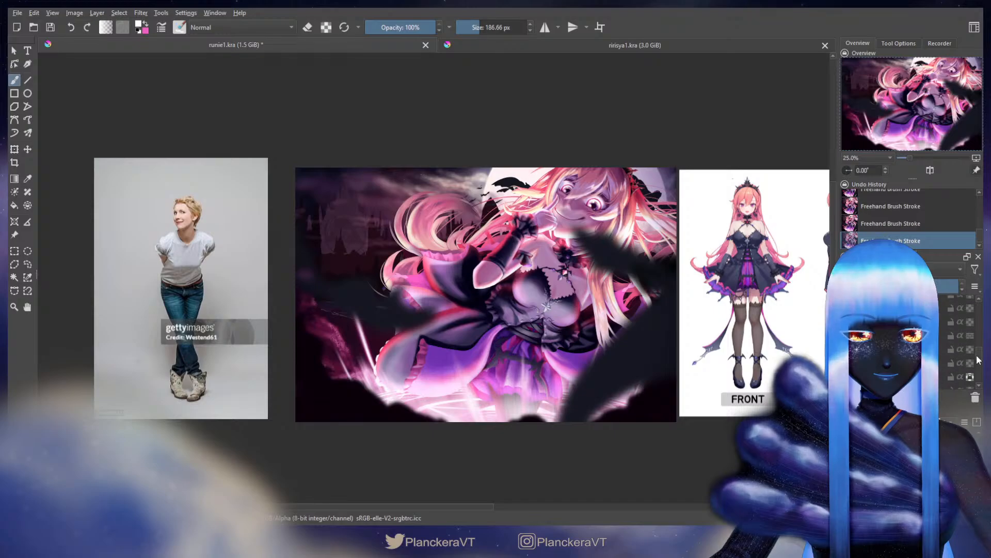
scroll(975, 350, up, 1)
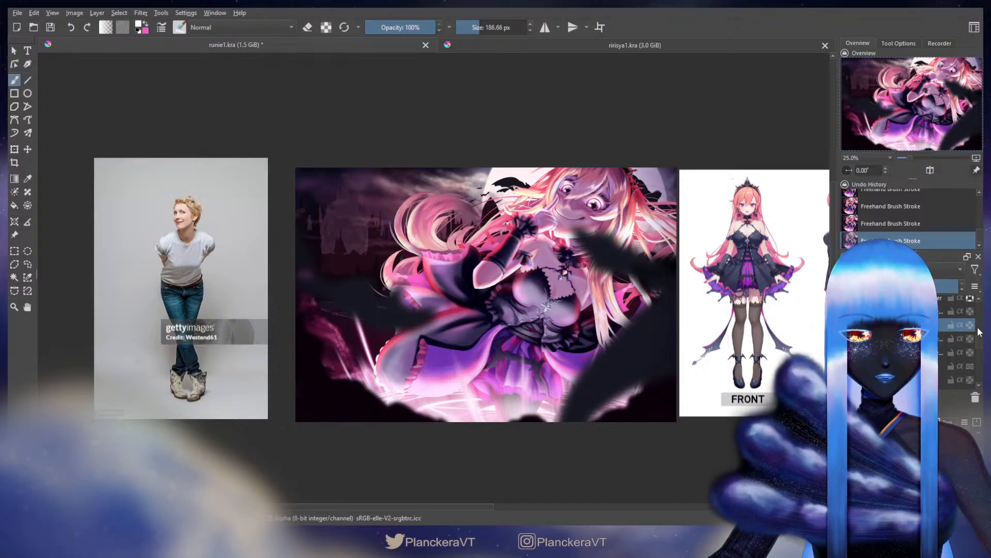
drag(979, 341, 979, 338)
click(919, 327)
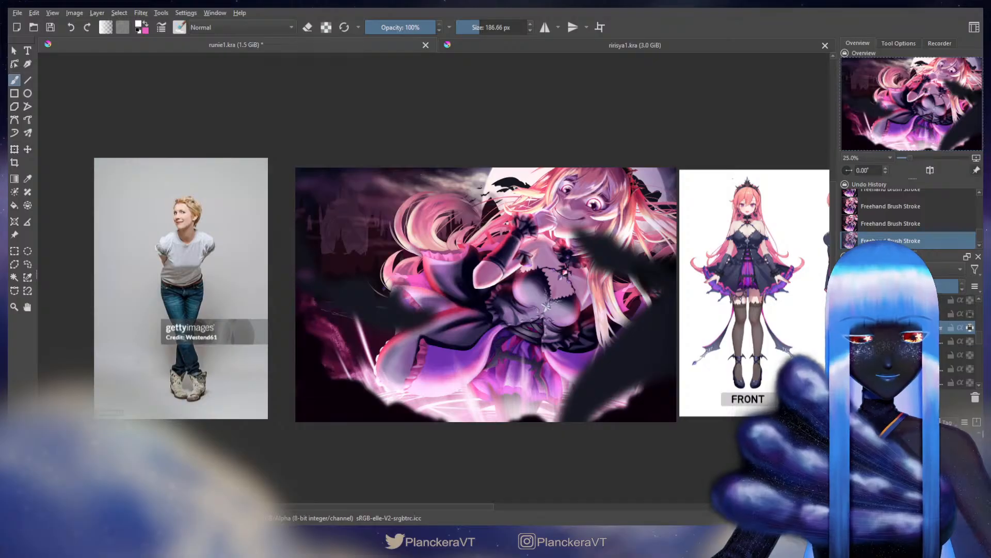
key(e)
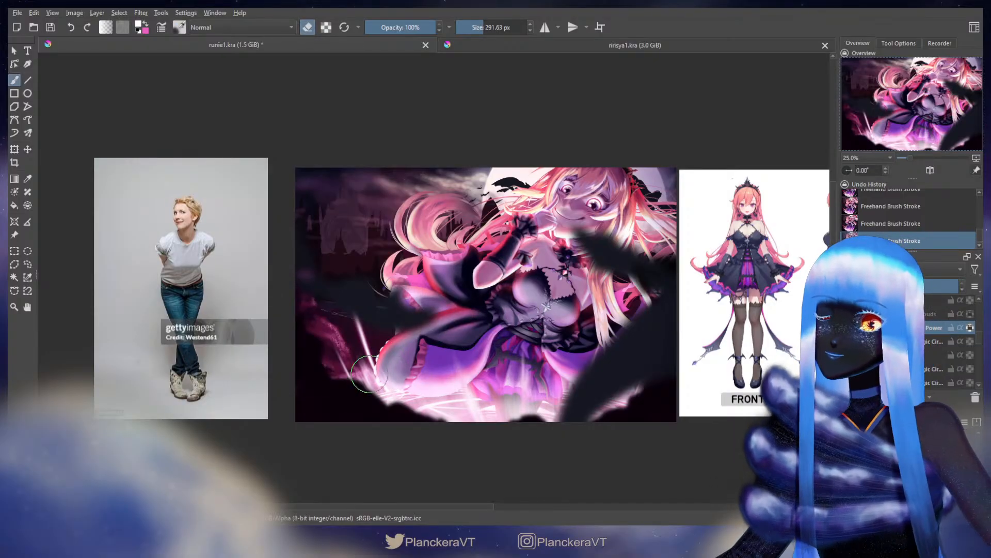
drag(359, 372, 357, 364)
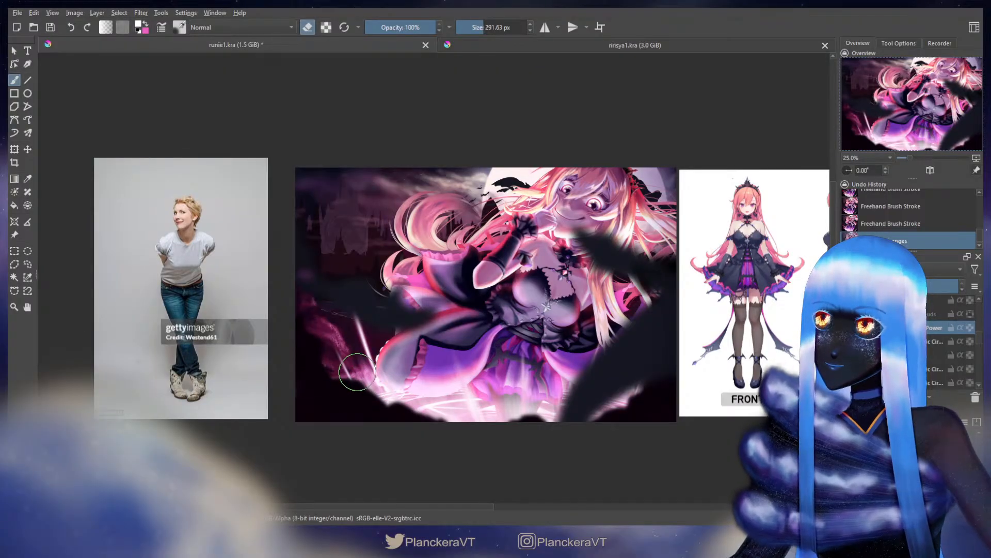
click(307, 27)
mouse_move(352, 387)
mouse_down()
mouse_move(357, 359)
mouse_move(377, 374)
mouse_up()
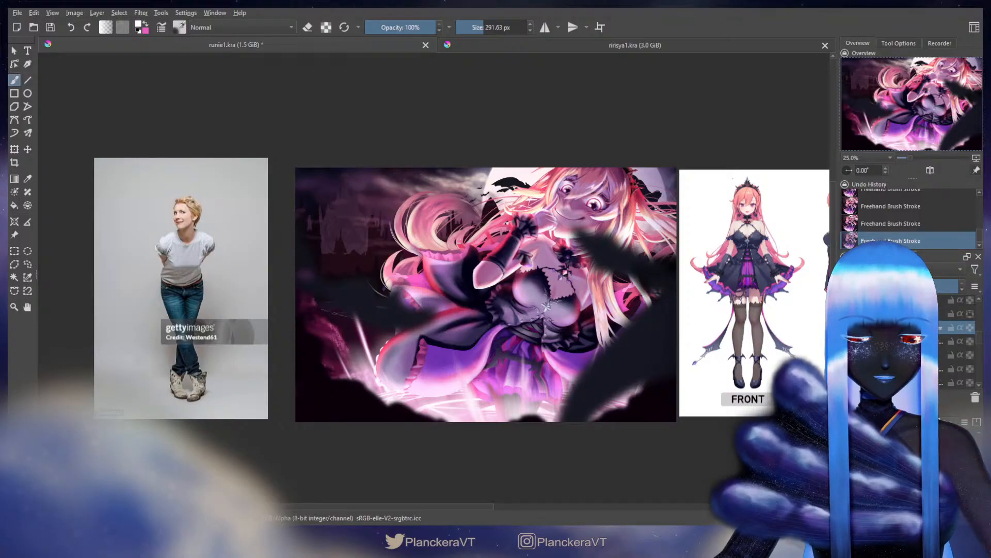
Add thin white light streaks beside the skirt's outer hem at about 50 to 57 px, comparing one stroke on and off
key(slash)
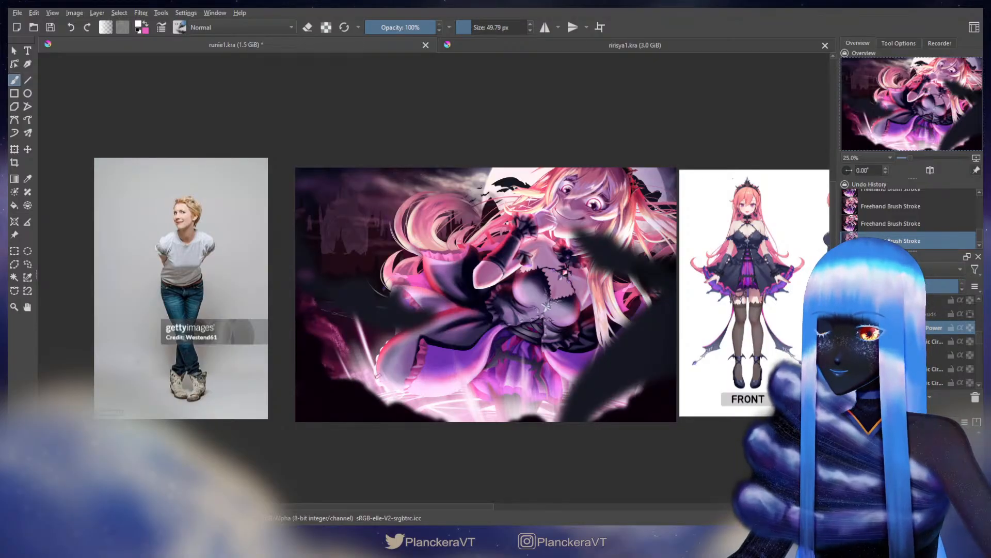
drag(365, 327, 375, 362)
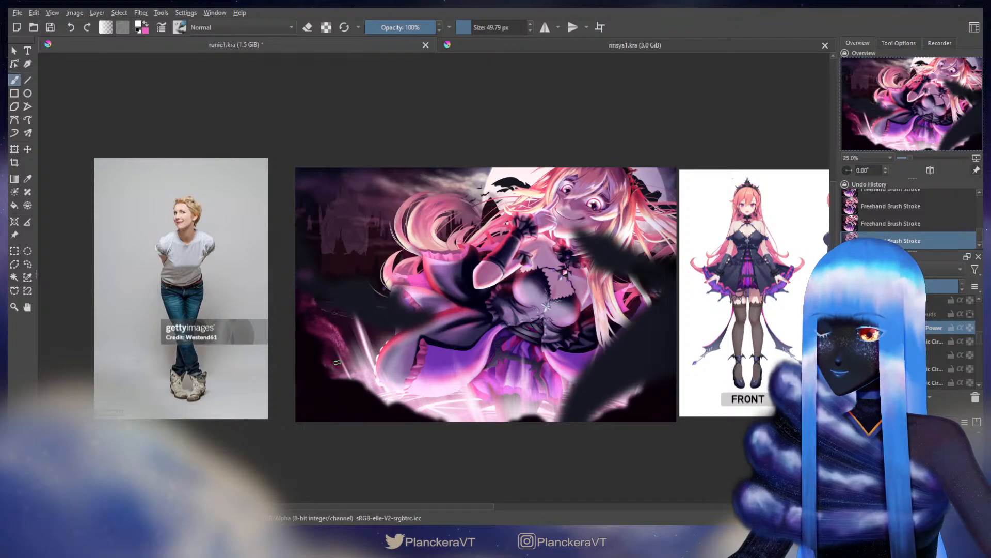
key(ctrl+z)
key(ctrl+shift+z)
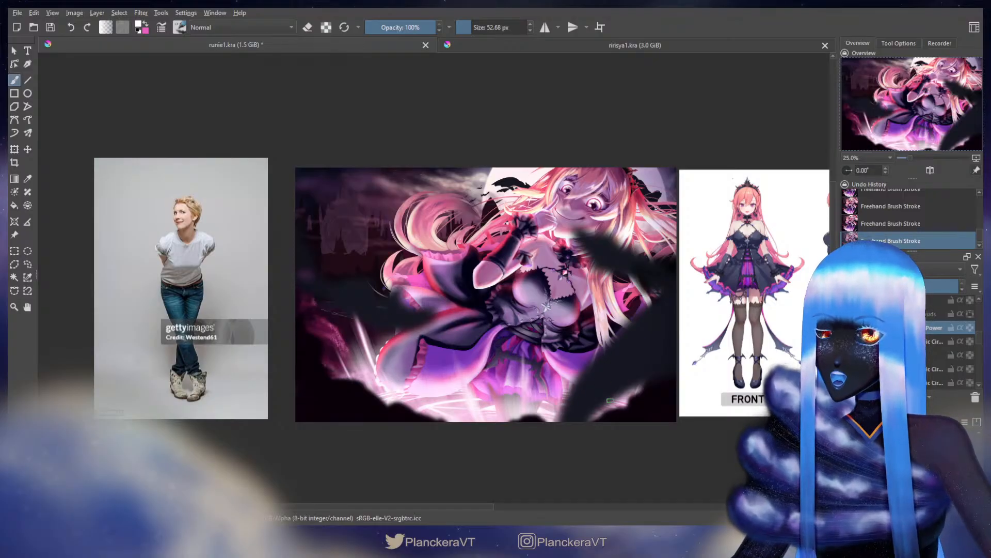
drag(642, 369, 647, 377)
key(x)
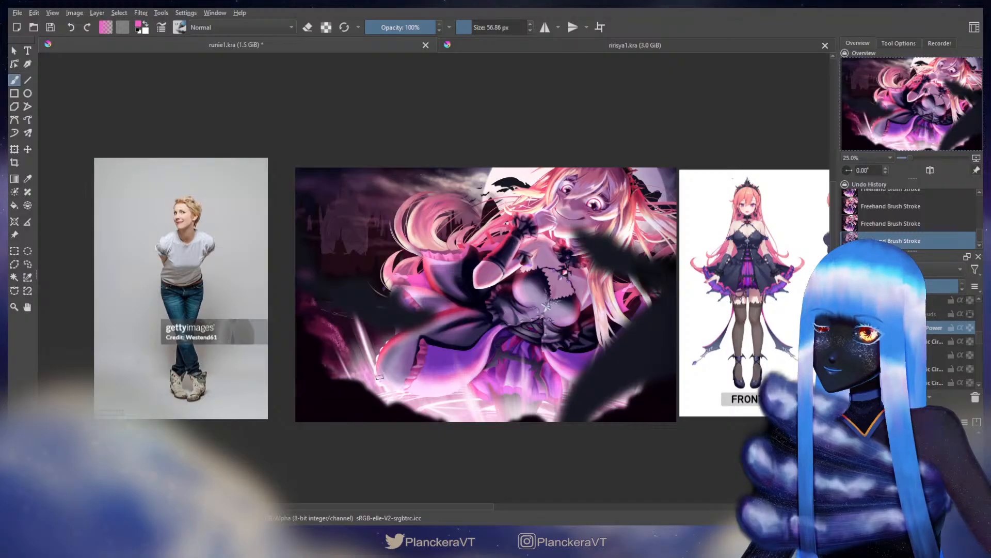
key(x)
drag(361, 349, 359, 365)
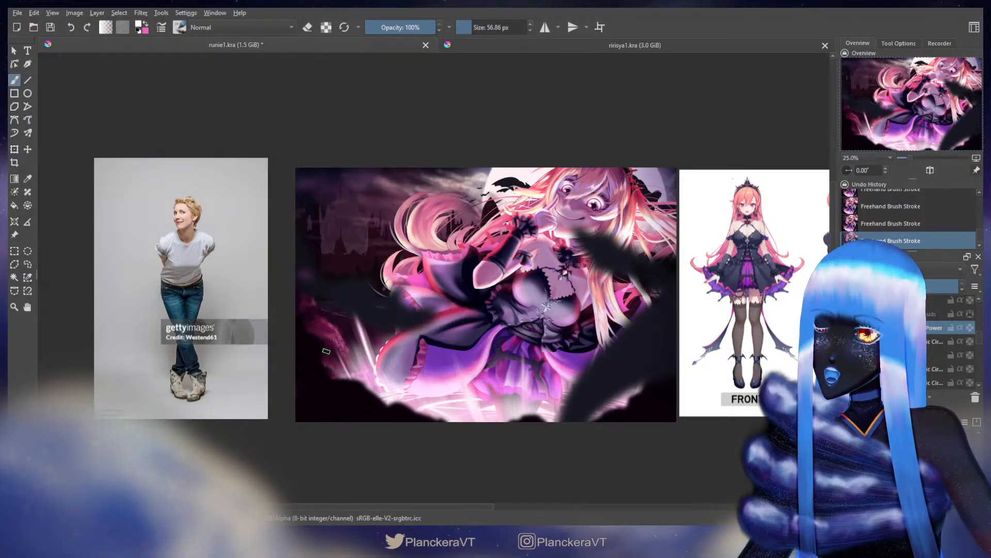
key(x)
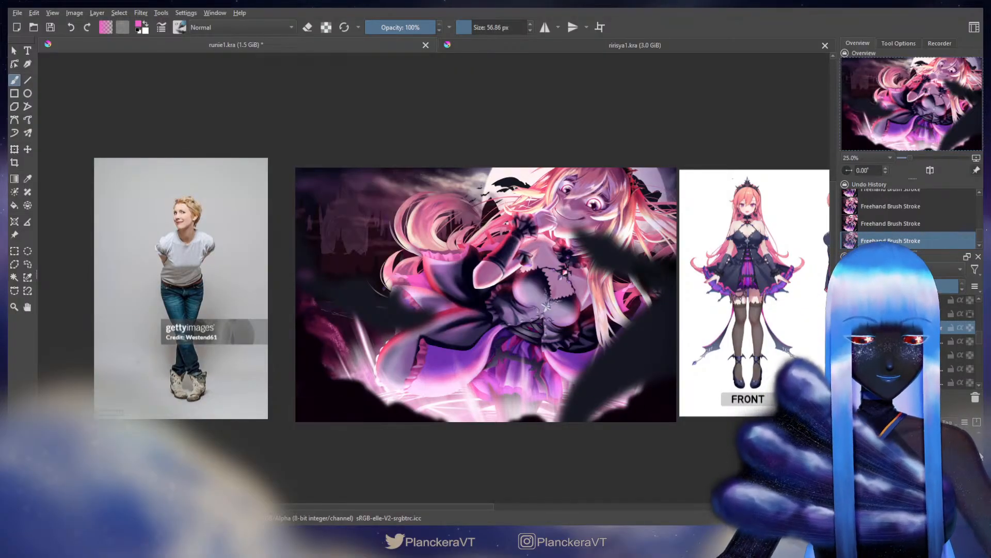
Brush soft pink glow over the streaks beside the skirt's outer hem at about 257 px, undoing the last stroke
key(slash)
mouse_move(370, 328)
mouse_down()
mouse_move(347, 299)
mouse_move(387, 375)
mouse_move(363, 326)
mouse_up()
mouse_move(370, 364)
mouse_down()
mouse_move(357, 320)
mouse_move(341, 336)
mouse_move(350, 354)
mouse_move(322, 331)
mouse_up()
mouse_move(357, 391)
mouse_down()
mouse_move(347, 321)
mouse_move(367, 353)
mouse_move(361, 331)
mouse_up()
mouse_move(367, 356)
mouse_down()
mouse_move(352, 283)
mouse_move(347, 296)
mouse_up()
drag(377, 377, 335, 300)
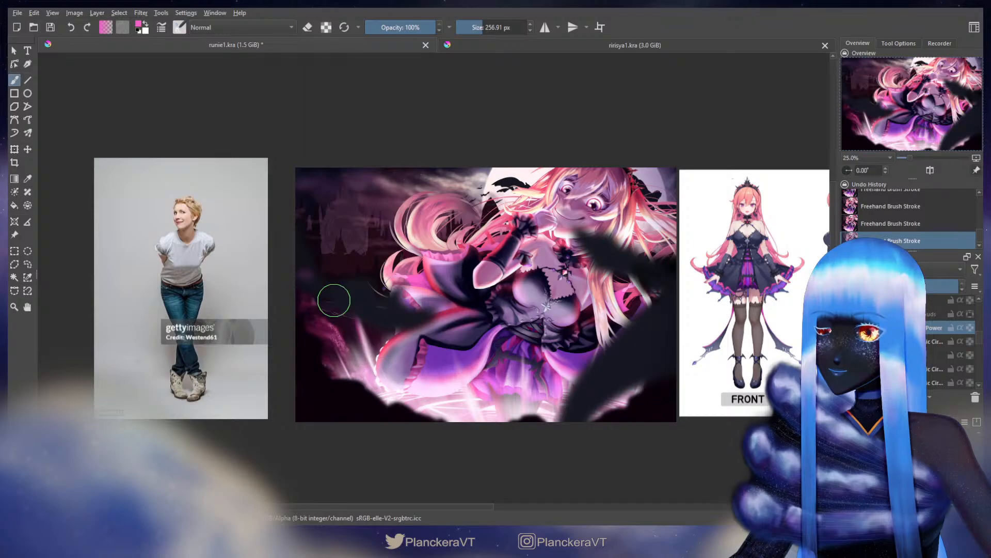
mouse_move(374, 356)
mouse_down()
mouse_move(334, 300)
mouse_move(367, 341)
mouse_move(353, 294)
mouse_move(340, 297)
mouse_move(374, 340)
mouse_move(343, 304)
mouse_up()
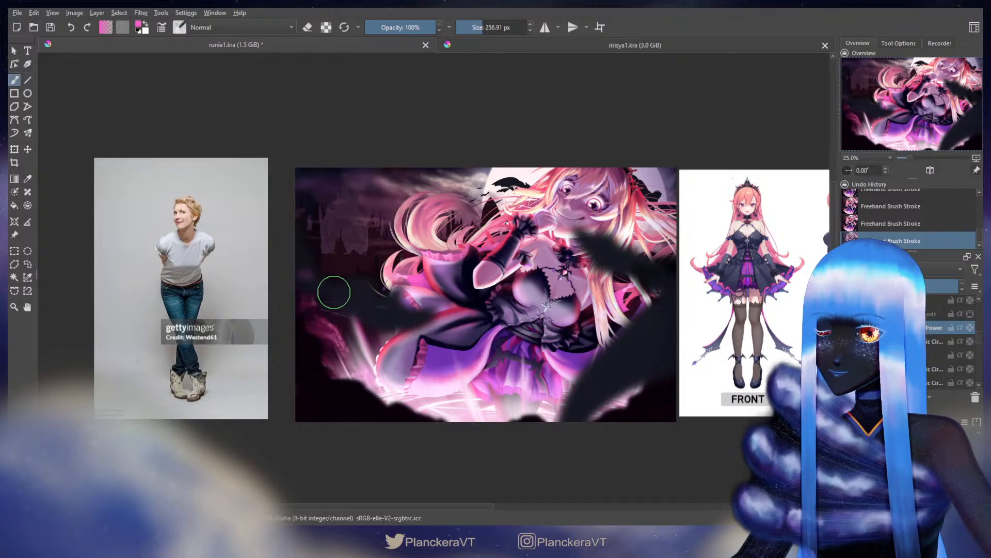
key(ctrl+z)
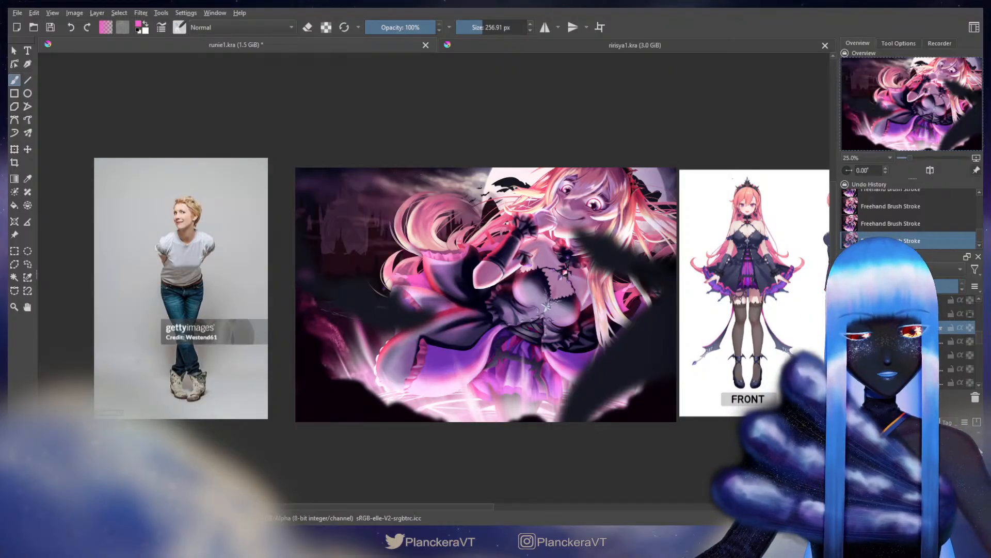
Undo the recent strokes beside the skirt's outer hem and repaint the light streaks there in white at about 57 px
click(968, 454)
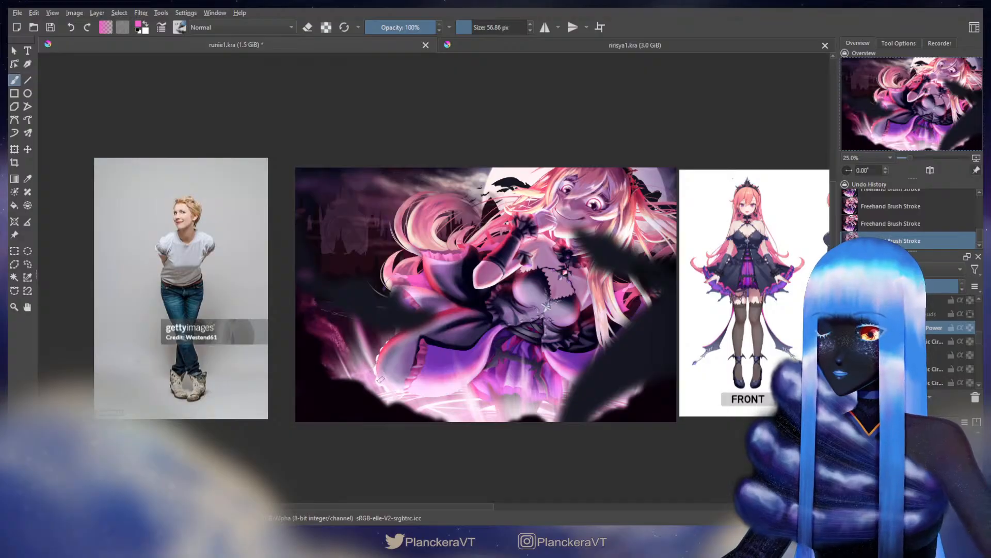
key(ctrl+z)
key(x)
key(ctrl+z)
drag(375, 371, 340, 309)
key(ctrl+z)
key(ctrl+z)
drag(374, 369, 348, 319)
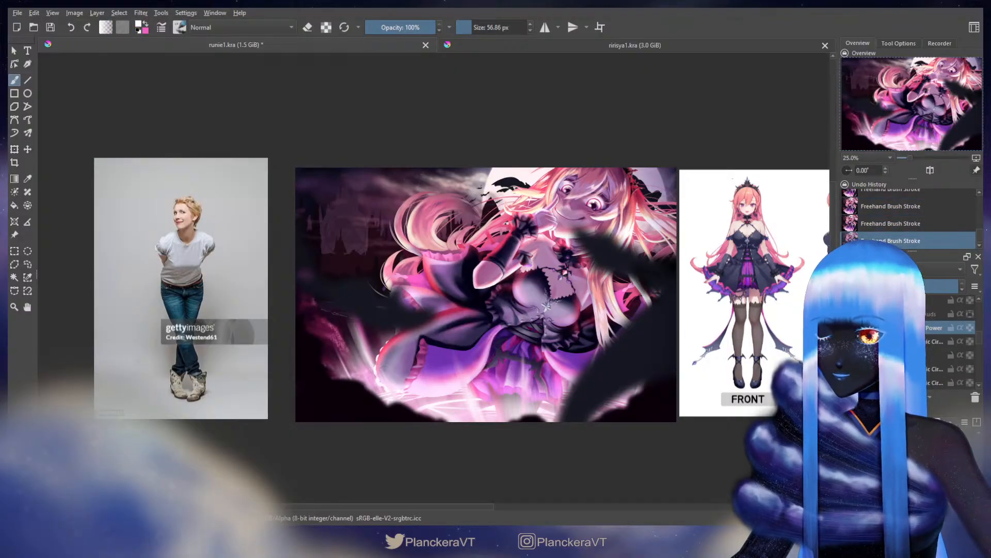
mouse_move(375, 363)
mouse_down()
mouse_move(355, 319)
mouse_move(368, 329)
mouse_up()
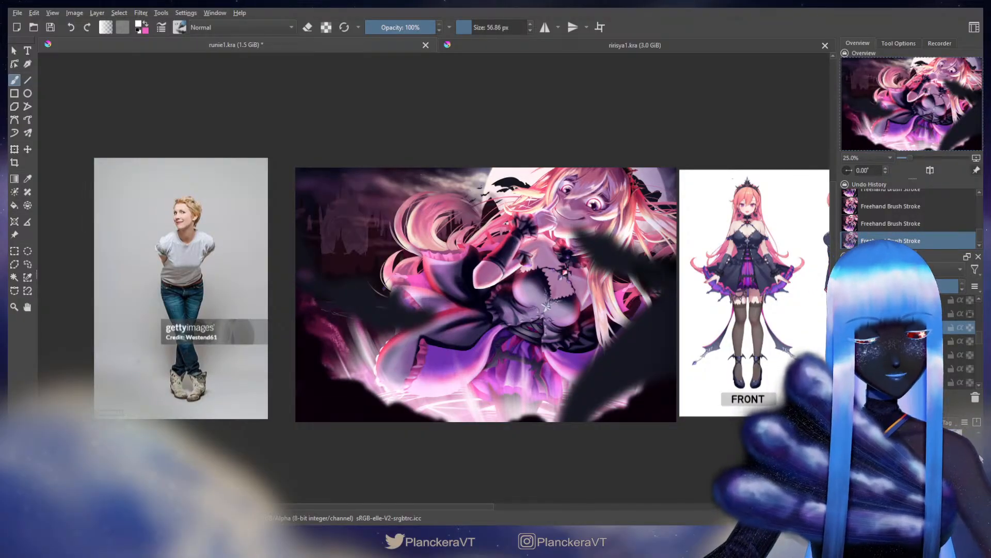
Lock the Power layer's alpha and try a soft pink tint on the streaks beside the outer hem at about 290 px
key(slash)
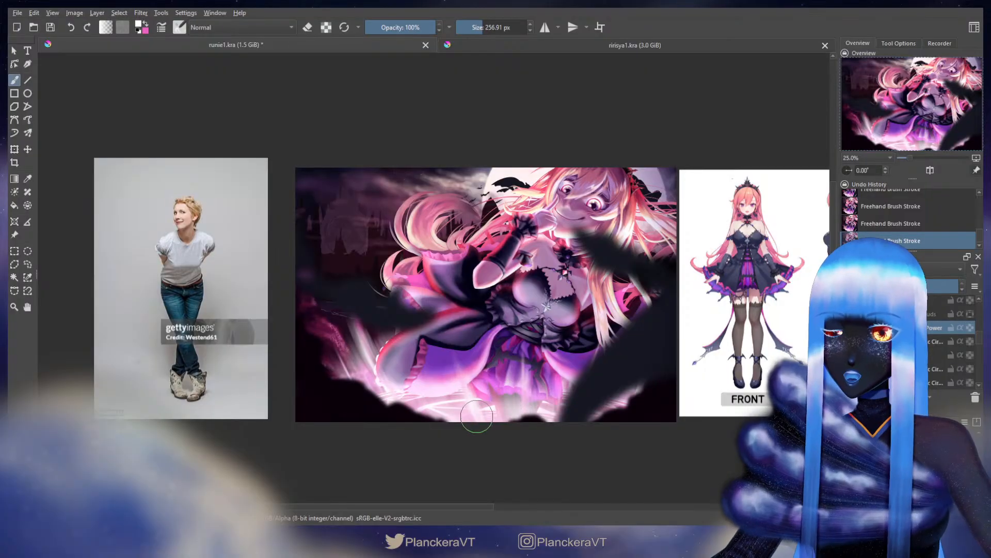
key(bracketleft)
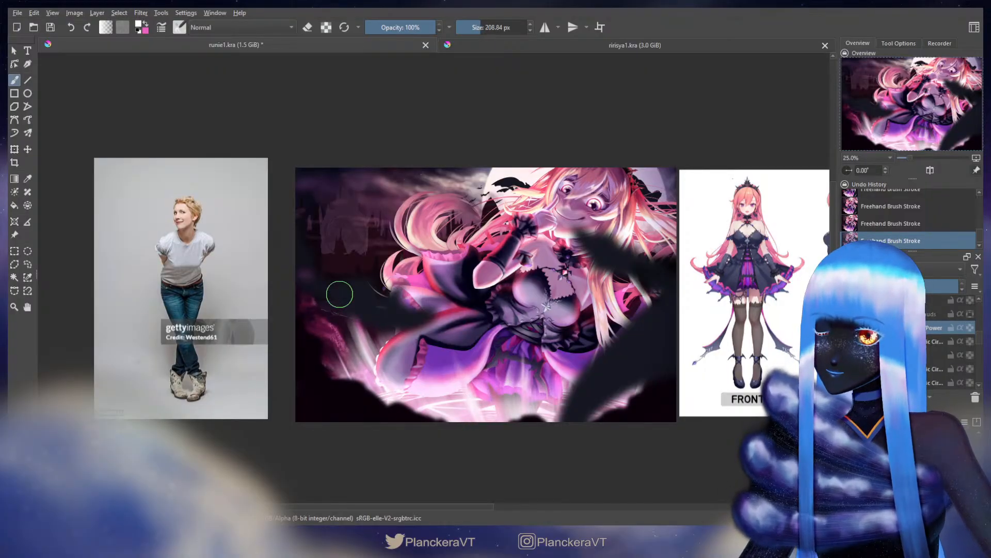
key(bracketright)
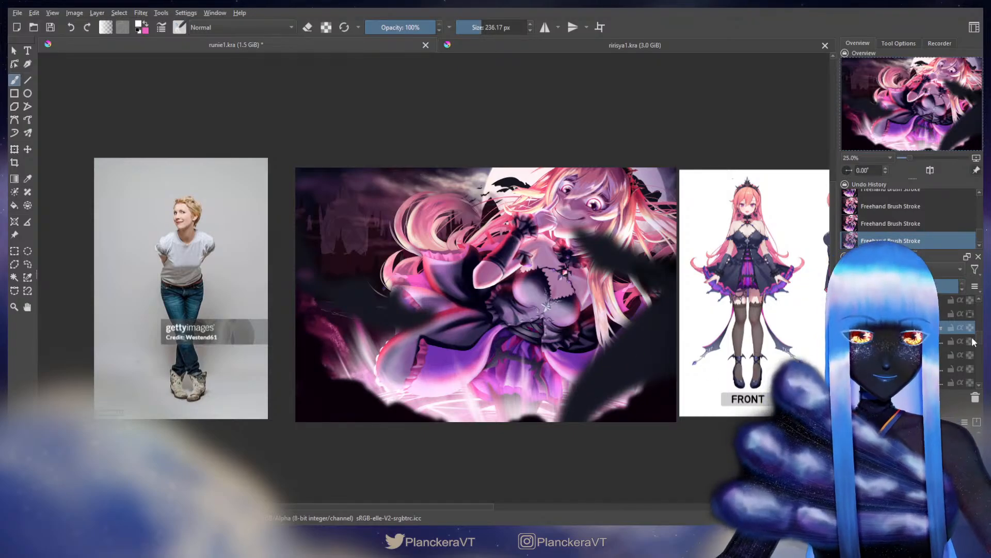
key(slash)
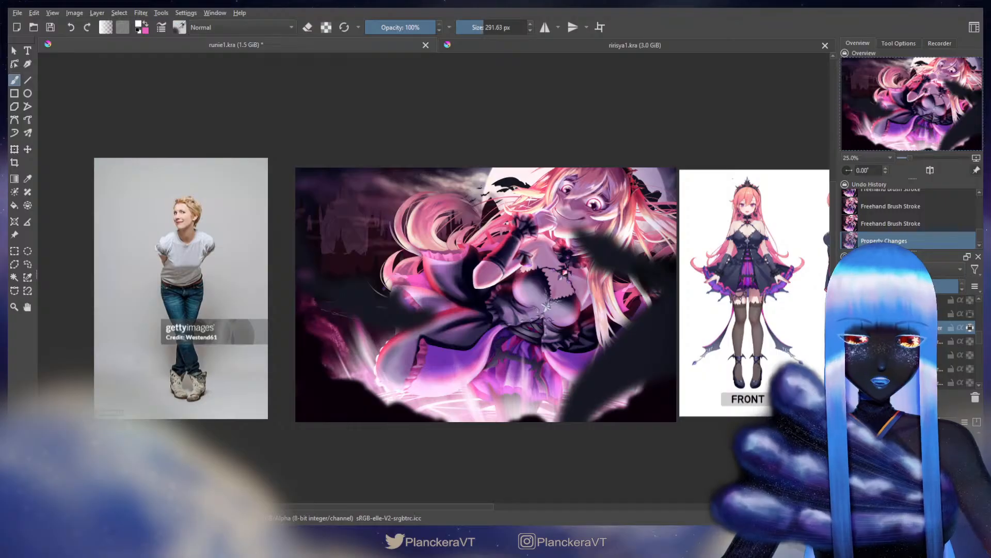
key(x)
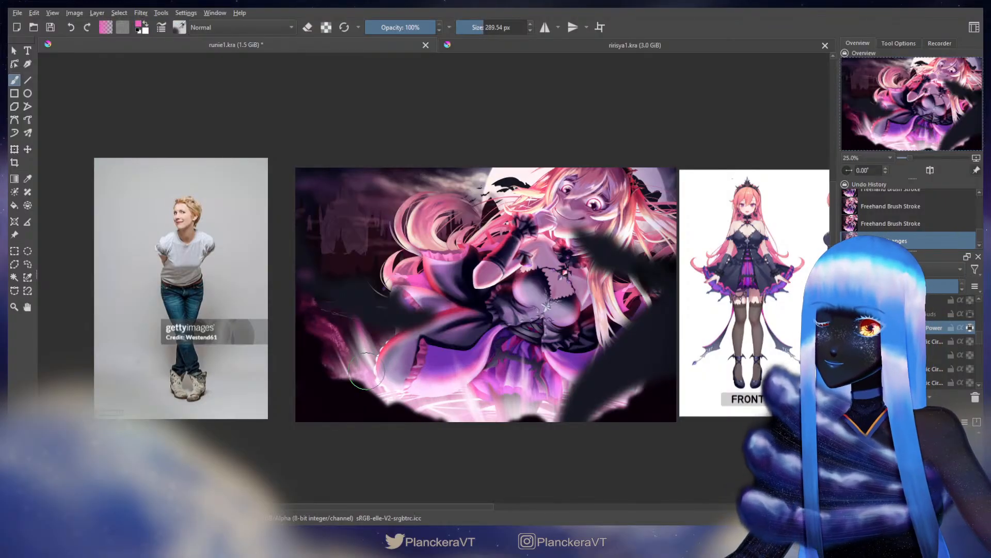
mouse_move(377, 371)
mouse_down()
mouse_move(361, 375)
mouse_move(365, 365)
mouse_up()
key(ctrl+z)
key(ctrl+z)
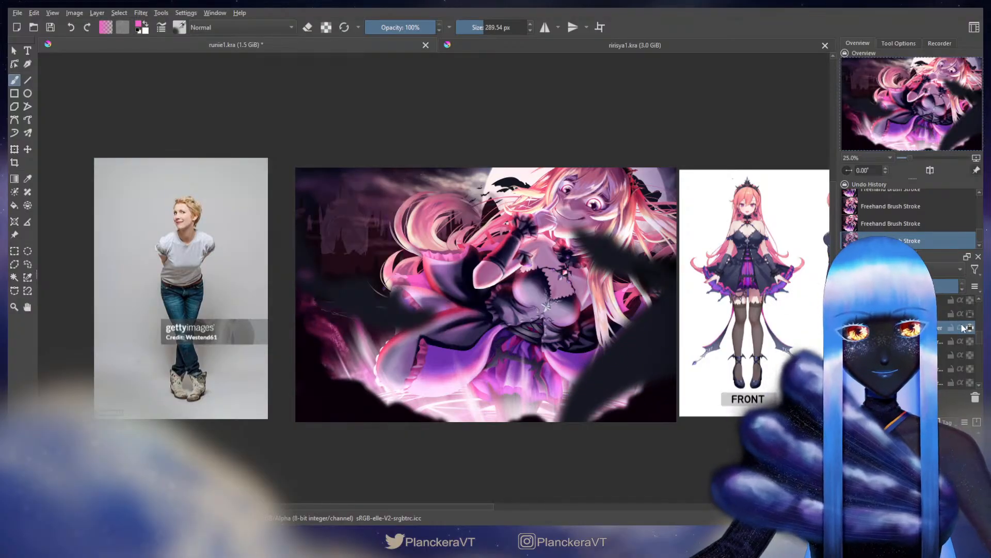
mouse_move(981, 340)
mouse_down()
mouse_move(982, 301)
mouse_move(979, 326)
mouse_up()
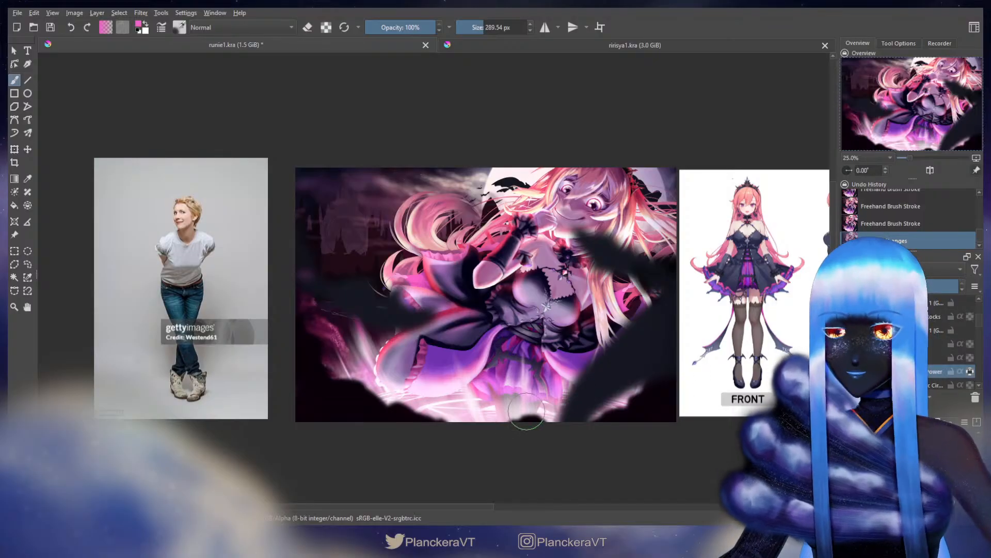
Tint the glow below the skirt pink with a soft brush starting at about 290 px, undoing the last strokes
mouse_move(498, 413)
mouse_down()
mouse_move(517, 406)
mouse_move(550, 419)
mouse_up()
drag(550, 419, 456, 390)
mouse_move(462, 390)
mouse_down()
mouse_move(480, 410)
mouse_move(477, 390)
mouse_move(474, 400)
mouse_up()
key(ctrl+z)
key(ctrl+z)
key(ctrl+z)
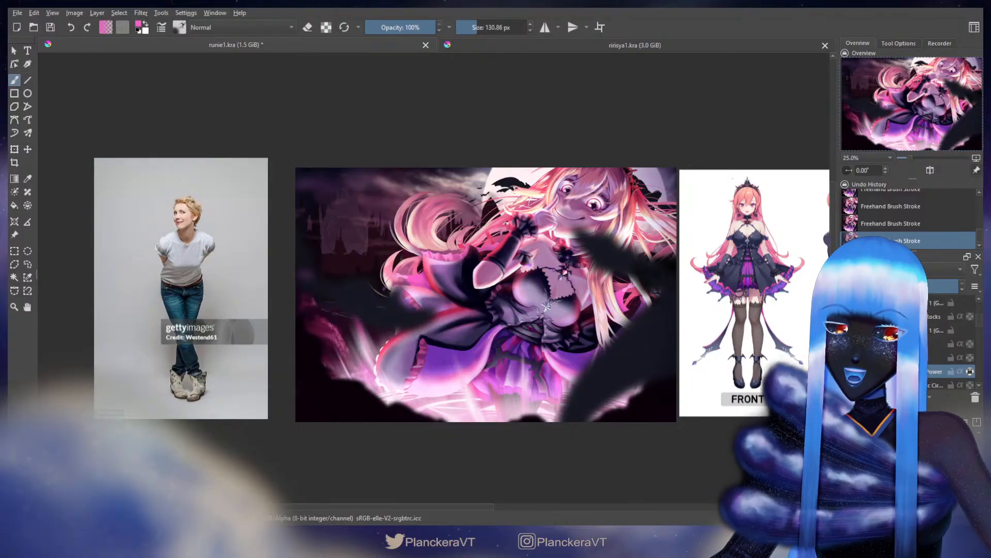
Select the layer above Power, sample the dark purple of the sky, and shade beside the skirt at about 207 px
click(937, 357)
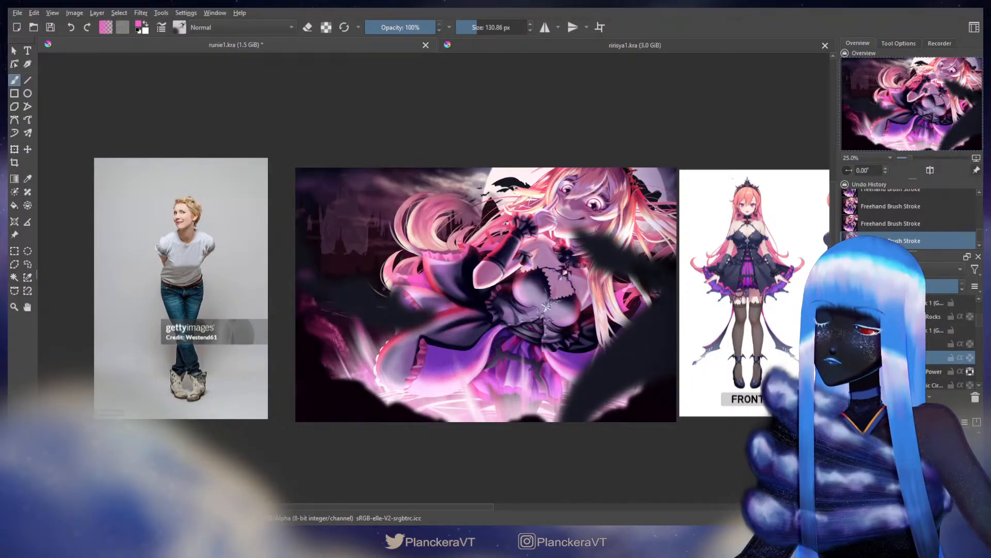
ctrl+click(316, 188)
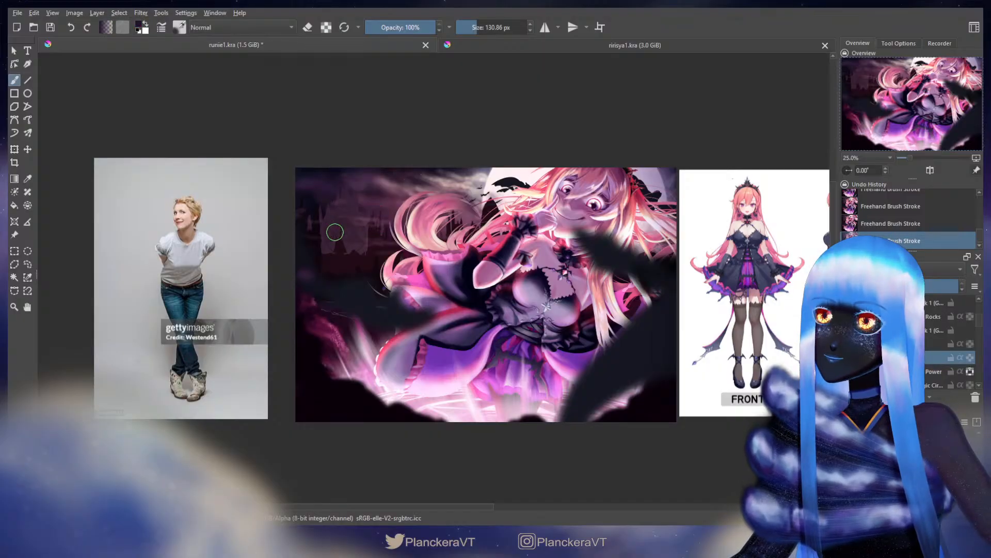
click(480, 27)
drag(394, 329, 395, 329)
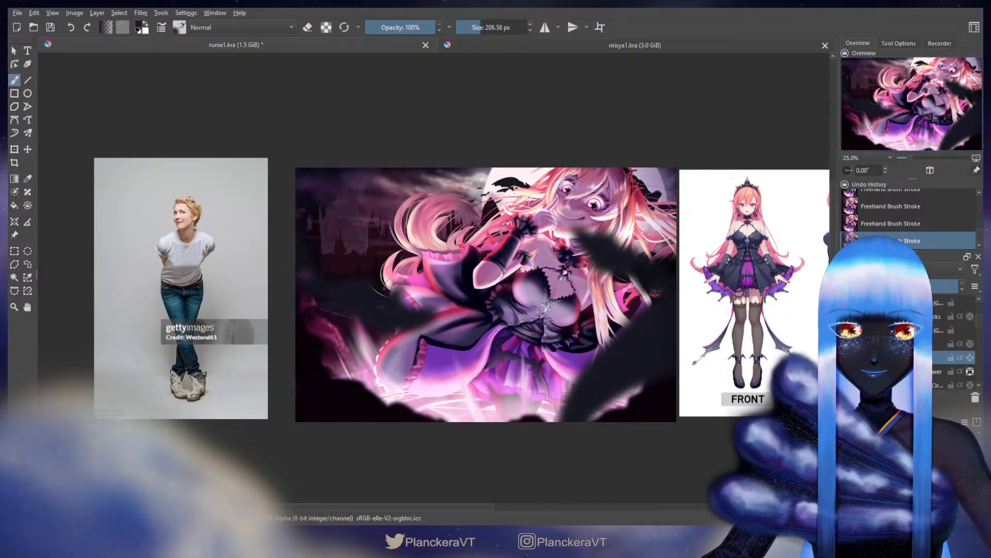
Temporarily turn off the foreground bats' blur, lasso the bat beside the skirt, and transform it slightly larger and lower over the hem
click(937, 316)
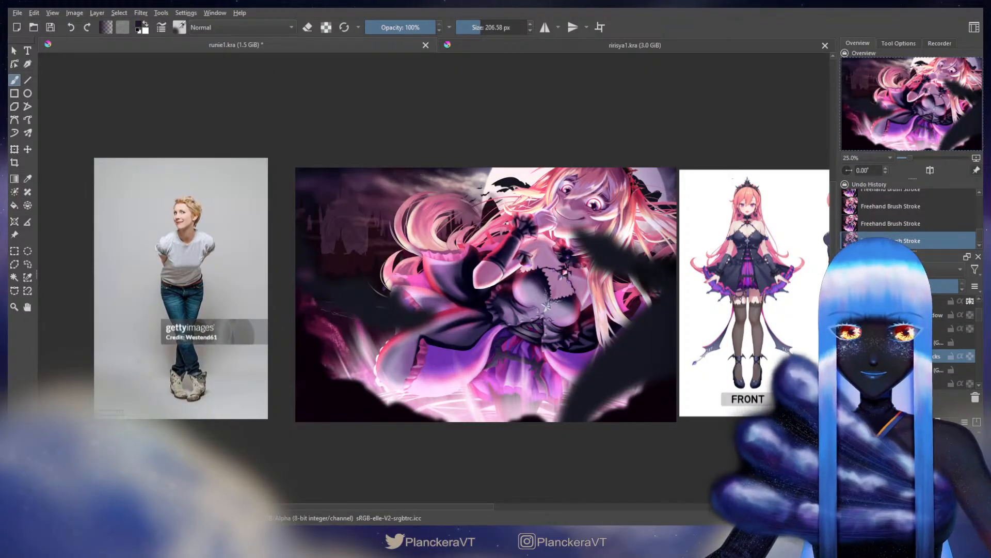
drag(938, 316, 937, 356)
click(938, 329)
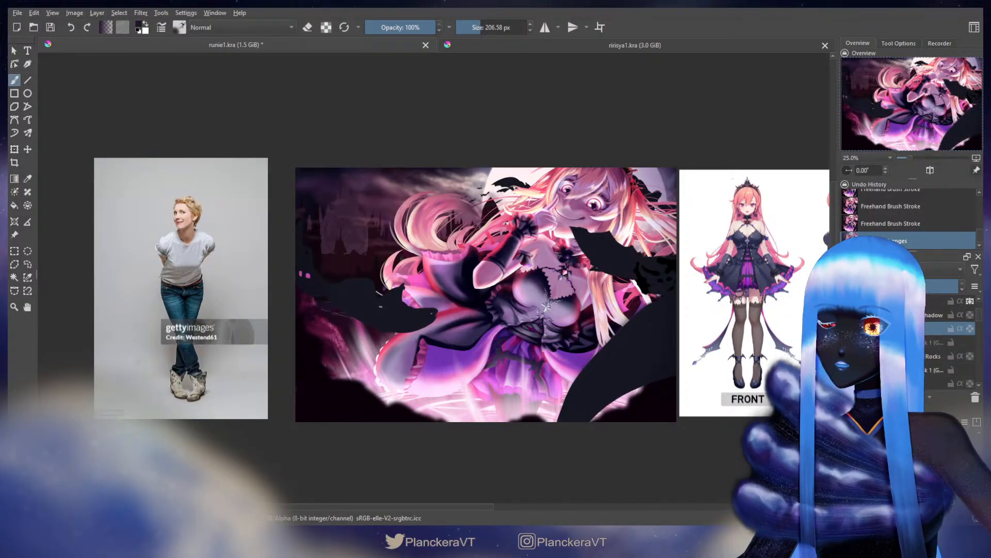
click(27, 264)
mouse_move(313, 197)
mouse_down()
mouse_move(277, 316)
mouse_move(454, 312)
mouse_up()
key(ctrl+t)
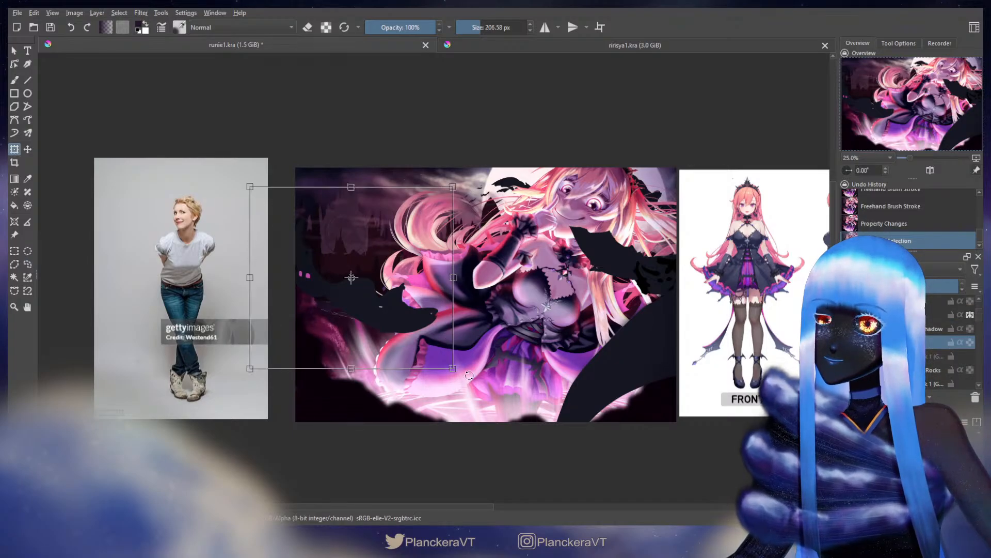
drag(454, 369, 468, 381)
key(Return)
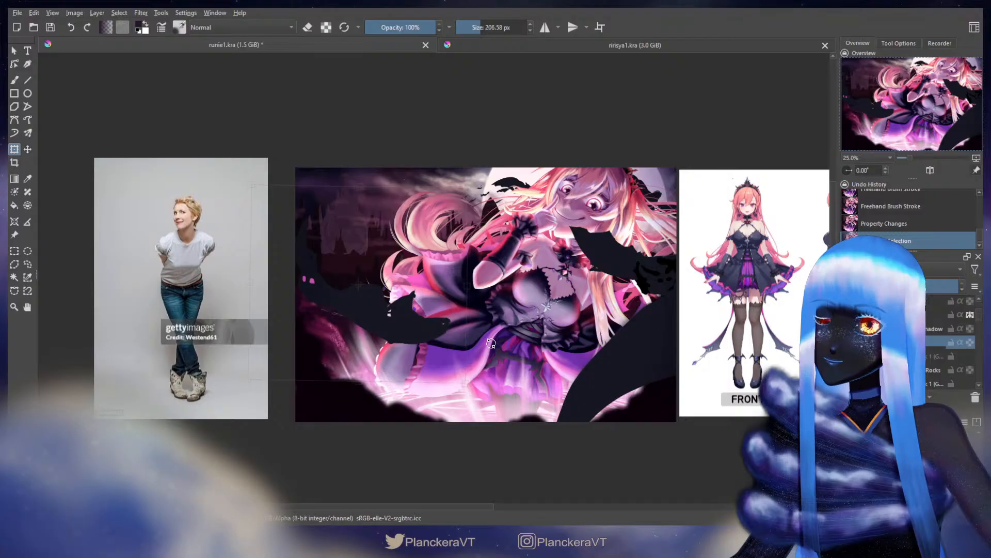
drag(387, 323, 383, 324)
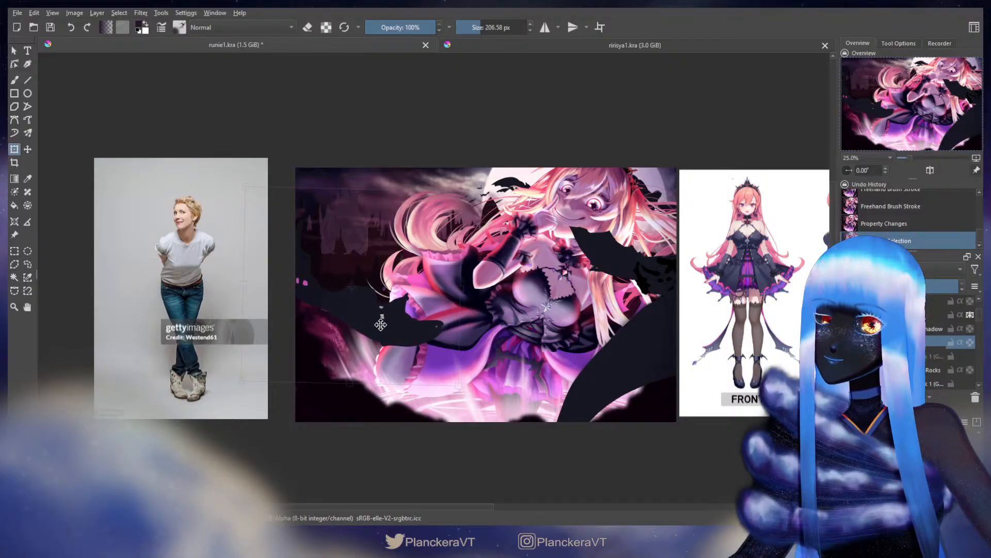
key(b)
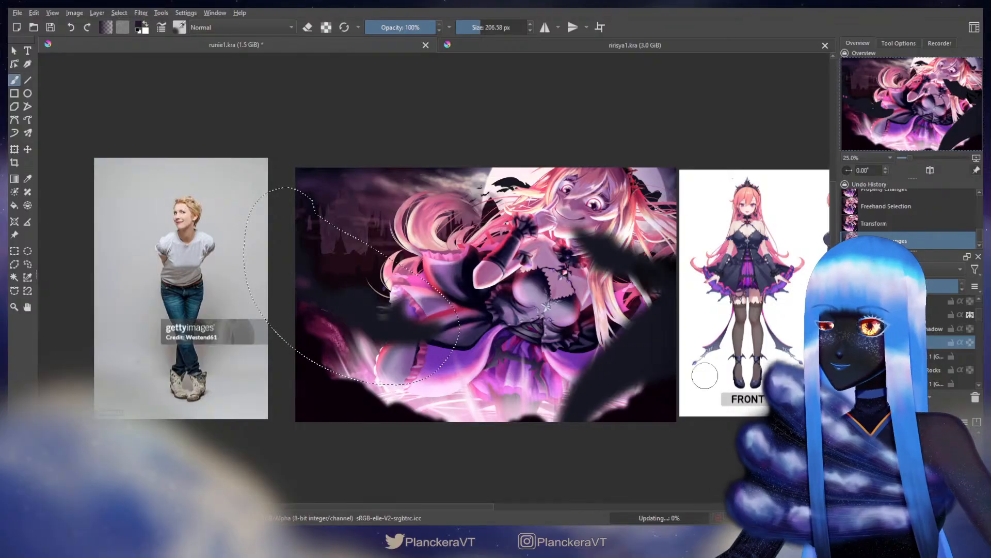
key(ctrl+shift+a)
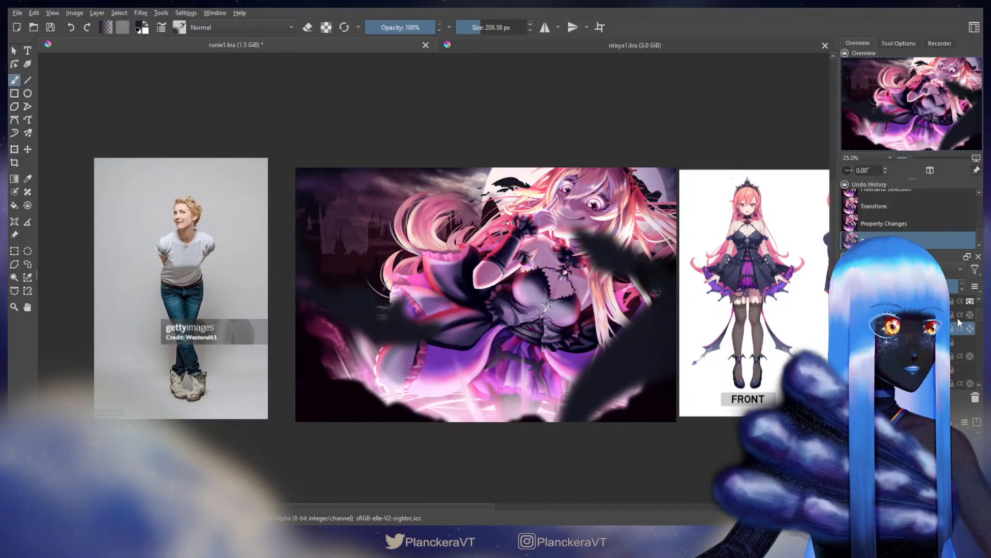
Select the layer above Power and paint soft dark purple shading over the skirt and its outer glow at about 254 to 247 px
drag(979, 319, 979, 323)
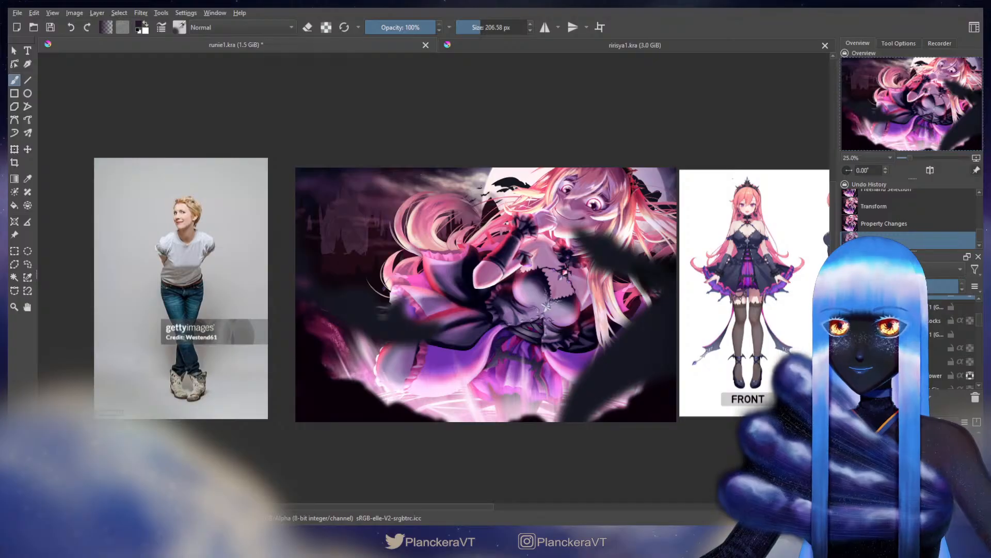
click(916, 361)
mouse_move(323, 377)
mouse_down()
mouse_move(333, 368)
mouse_move(327, 352)
mouse_move(457, 362)
mouse_up()
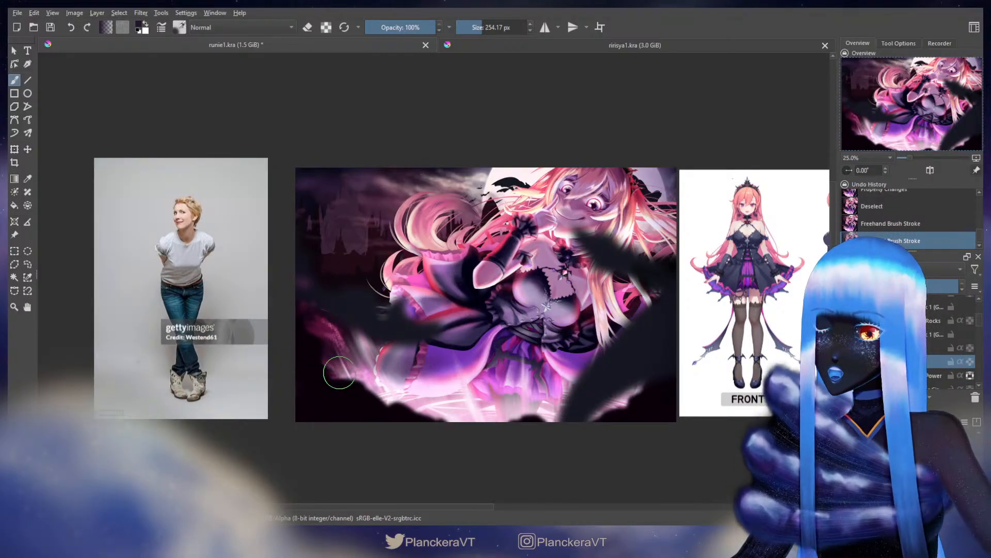
mouse_move(336, 365)
mouse_down()
mouse_move(437, 364)
mouse_move(455, 326)
mouse_move(377, 355)
mouse_move(339, 353)
mouse_move(315, 337)
mouse_move(420, 362)
mouse_move(584, 378)
mouse_move(531, 363)
mouse_up()
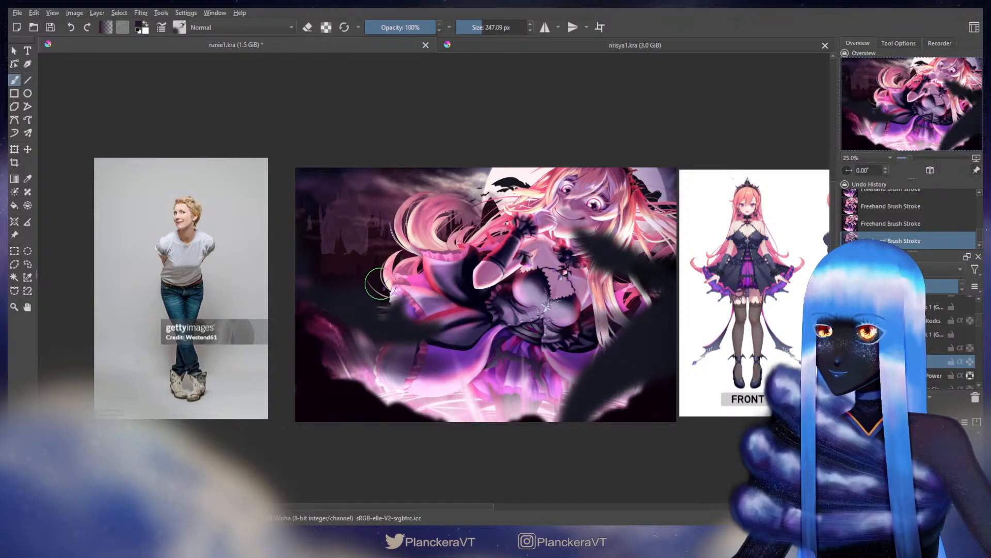
drag(380, 283, 454, 306)
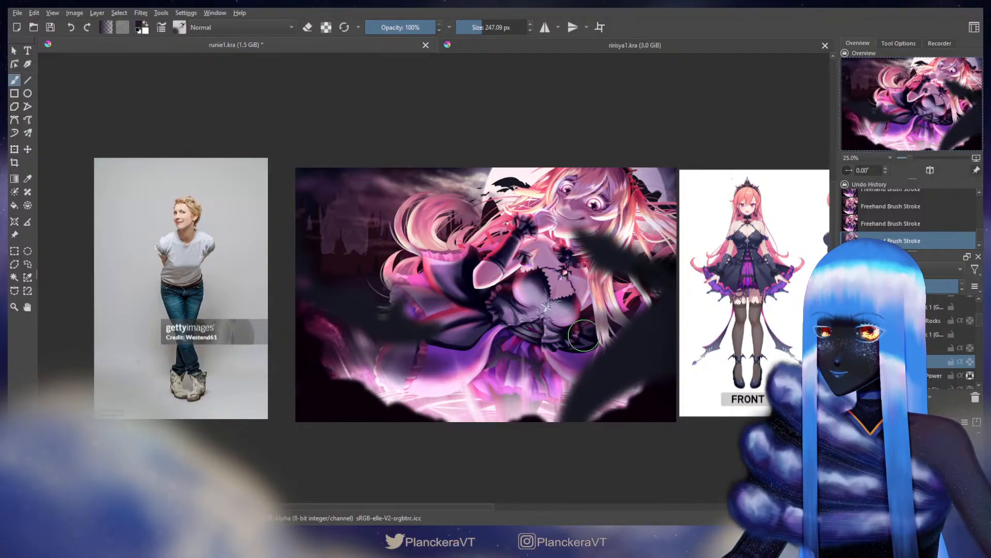
mouse_move(644, 305)
mouse_down()
mouse_move(633, 292)
mouse_move(666, 295)
mouse_up()
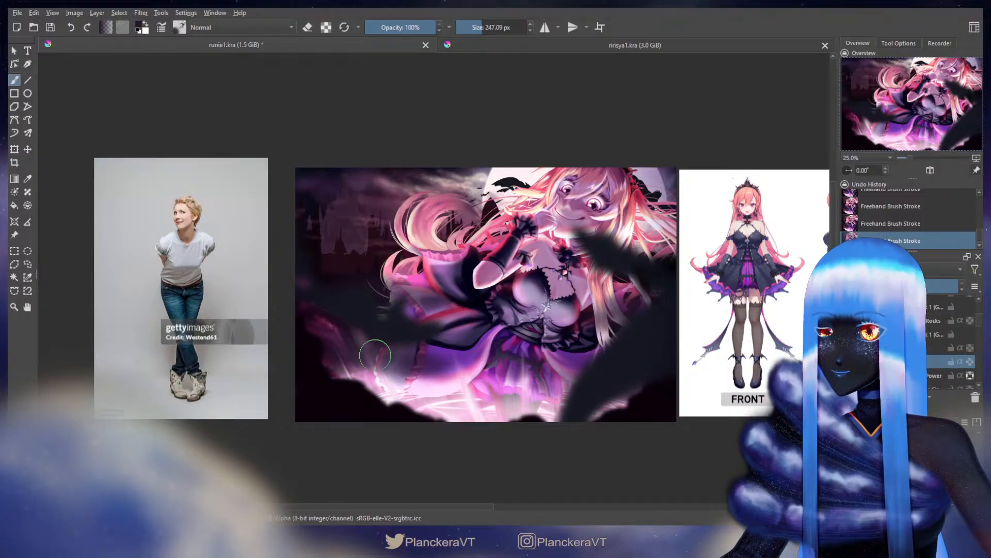
Lock the transparency of the layer above Power and lighten the shading below the skirt with soft white strokes at about 196 px
key(x)
key(bracketleft)
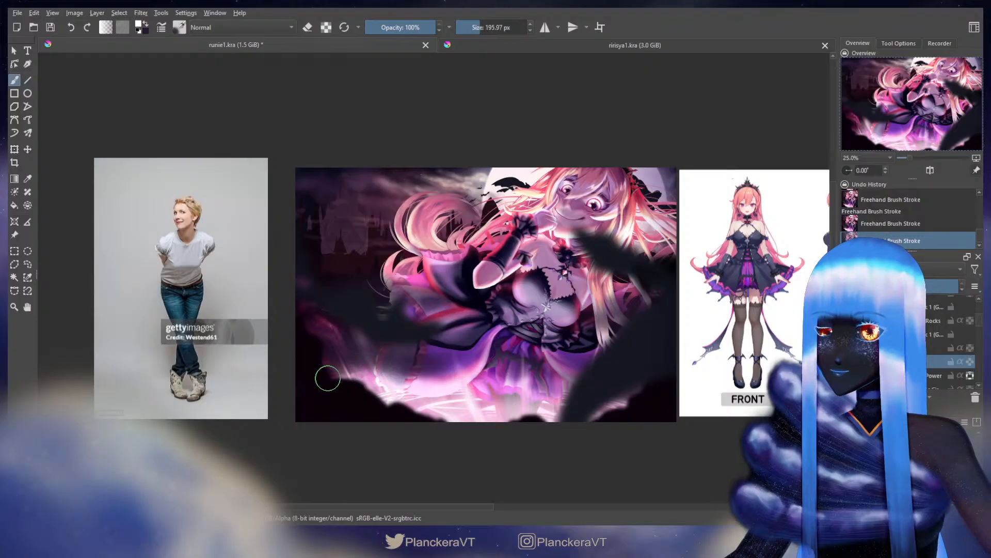
drag(328, 378, 432, 365)
key(ctrl+z)
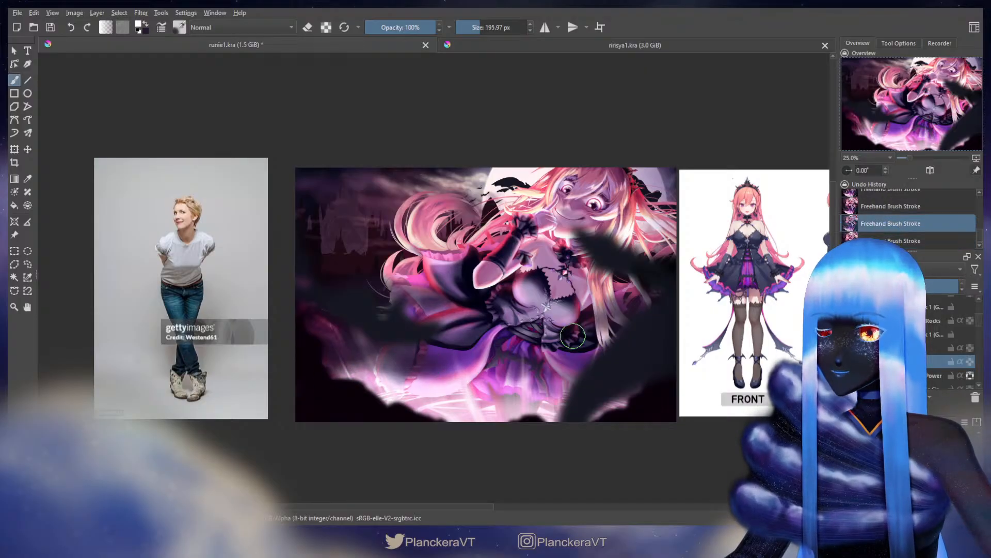
click(970, 361)
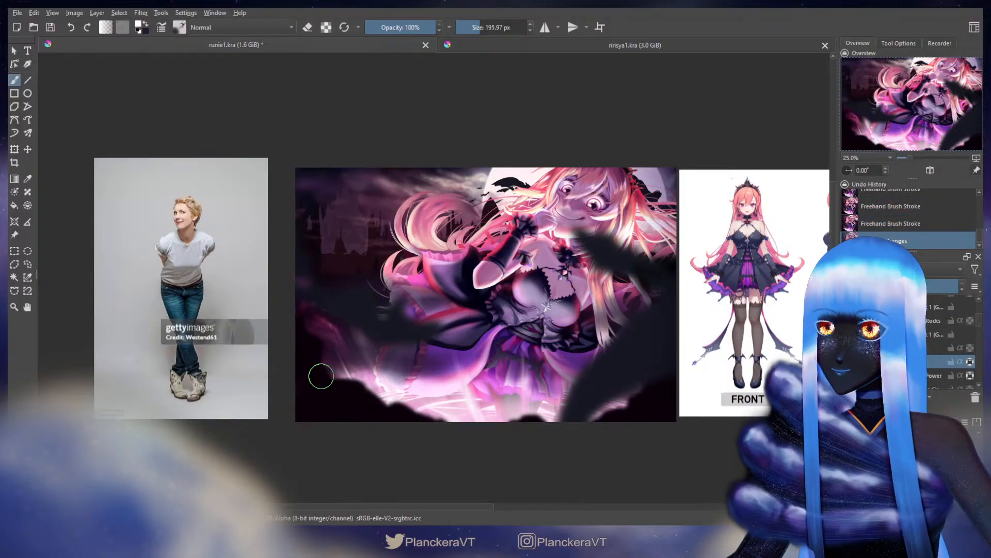
mouse_move(322, 376)
mouse_down()
mouse_move(383, 370)
mouse_move(357, 364)
mouse_move(406, 380)
mouse_move(420, 357)
mouse_up()
mouse_move(356, 361)
mouse_down()
mouse_move(476, 356)
mouse_move(366, 344)
mouse_move(420, 356)
mouse_up()
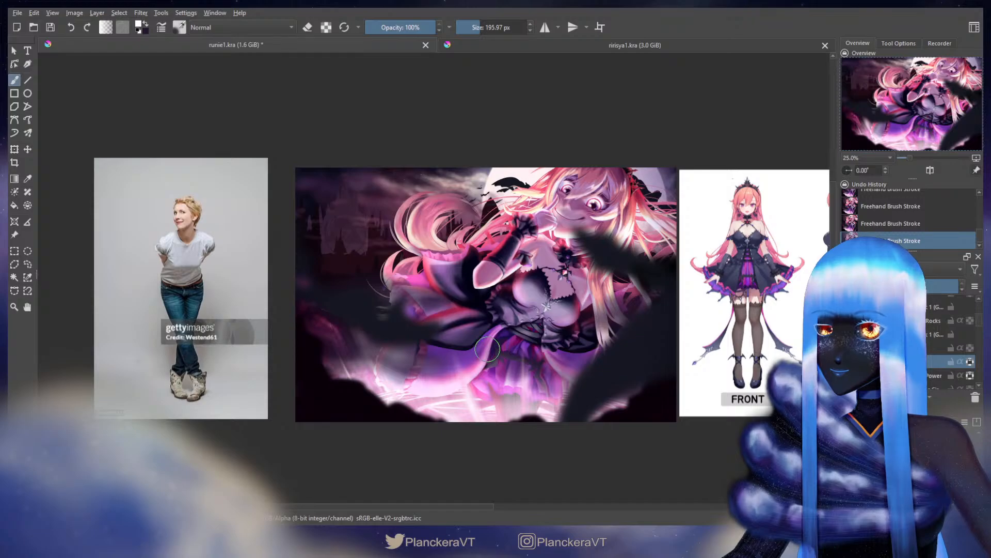
Add white strokes to the shading over and beside the skirt at about 190 to 241 px, comparing with the layer hidden and shown
click(848, 361)
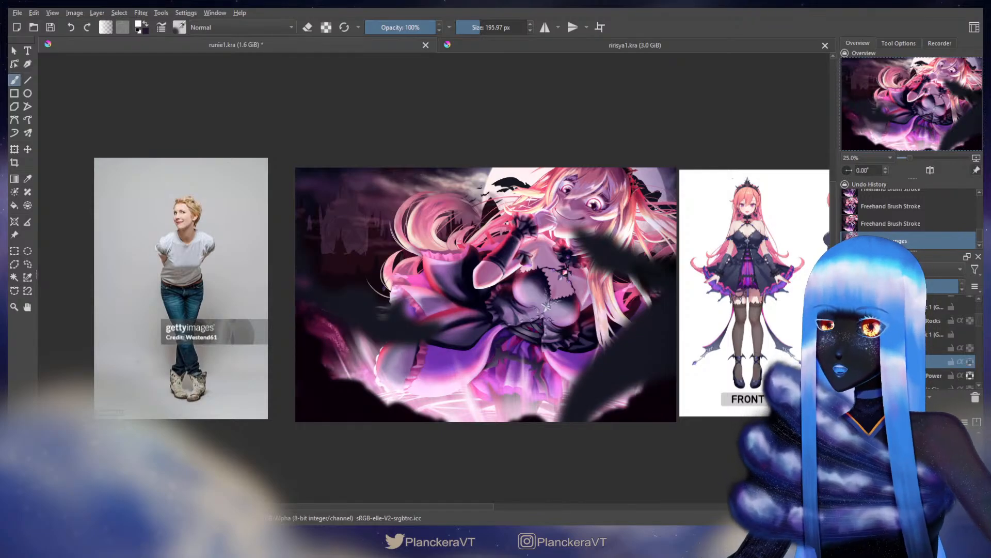
key(ctrl+z)
key(ctrl+shift+z)
key(ctrl+z)
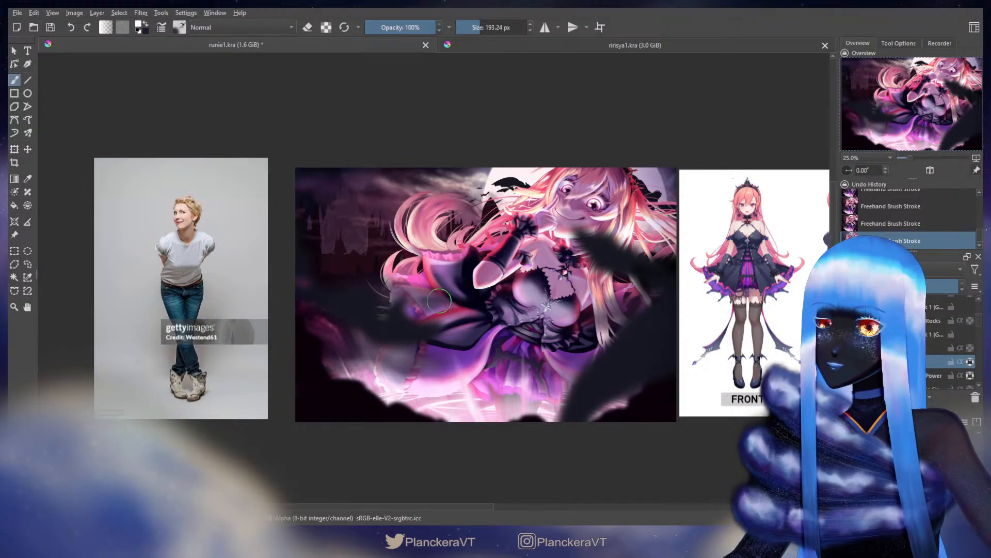
mouse_move(432, 298)
mouse_down()
mouse_move(392, 296)
mouse_move(435, 296)
mouse_up()
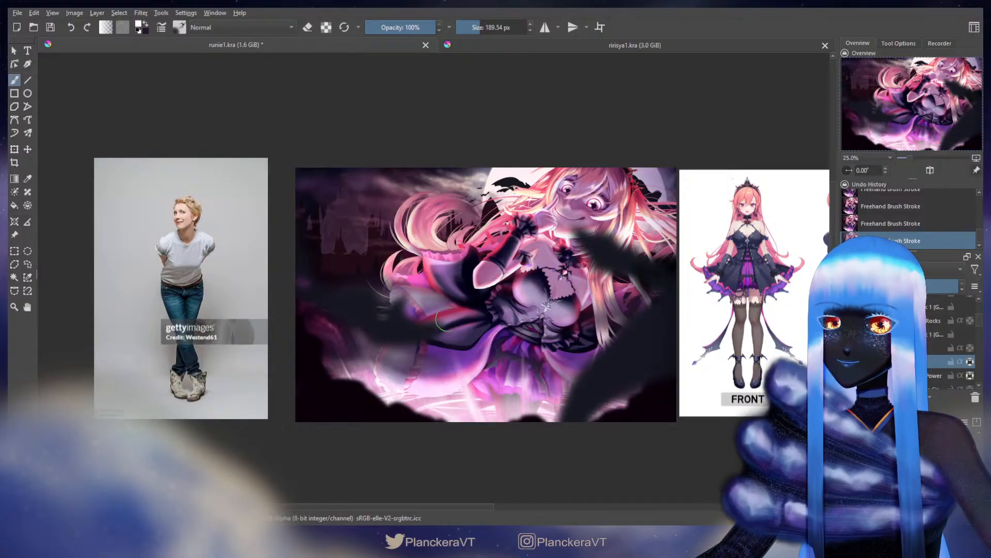
click(848, 362)
click(847, 362)
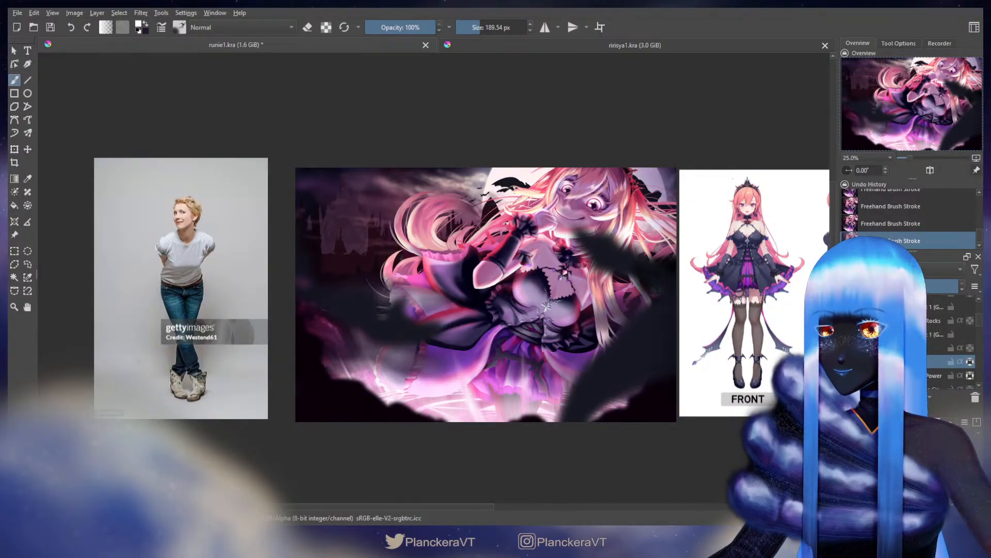
click(847, 361)
click(847, 361)
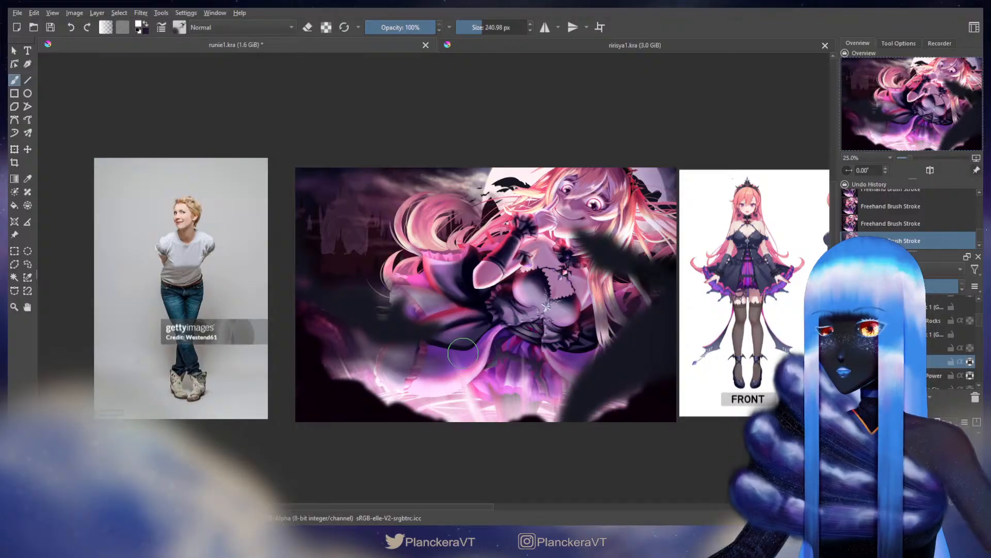
mouse_move(313, 357)
mouse_down()
mouse_move(408, 355)
mouse_move(325, 364)
mouse_up()
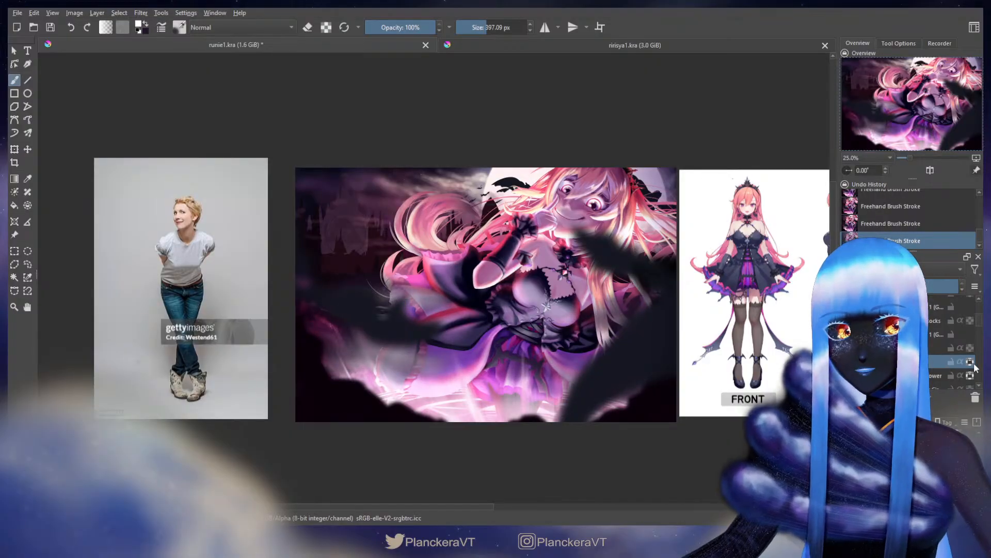
Switch back to dark purple and softly shade the skirt's upper edge and the hair ends beside the large bat at about 259 px
key(x)
mouse_move(398, 263)
mouse_down()
mouse_move(385, 264)
mouse_move(468, 281)
mouse_move(442, 268)
mouse_move(454, 272)
mouse_up()
mouse_move(439, 267)
mouse_down()
mouse_move(416, 259)
mouse_move(347, 273)
mouse_move(463, 262)
mouse_up()
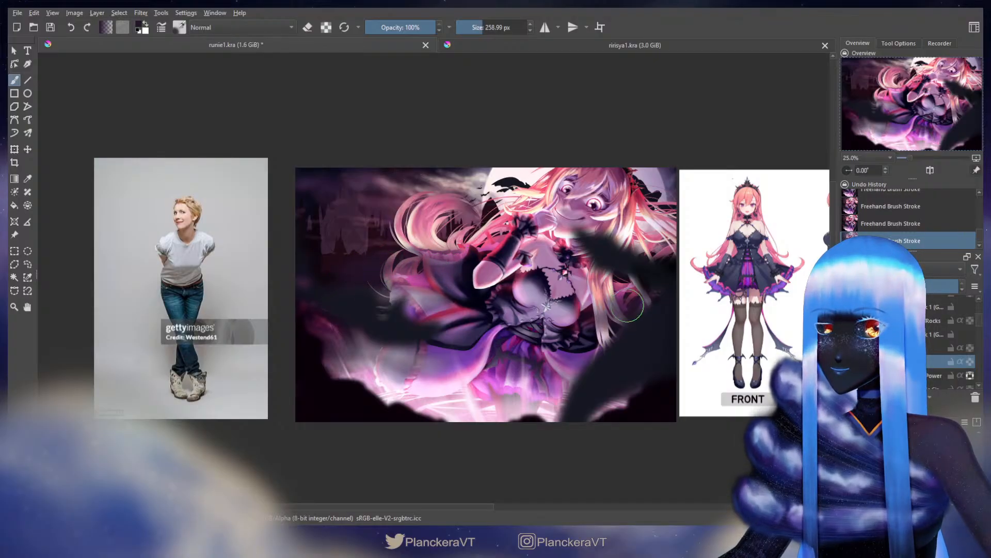
mouse_move(600, 298)
mouse_down()
mouse_move(636, 297)
mouse_move(595, 307)
mouse_move(601, 291)
mouse_move(651, 285)
mouse_up()
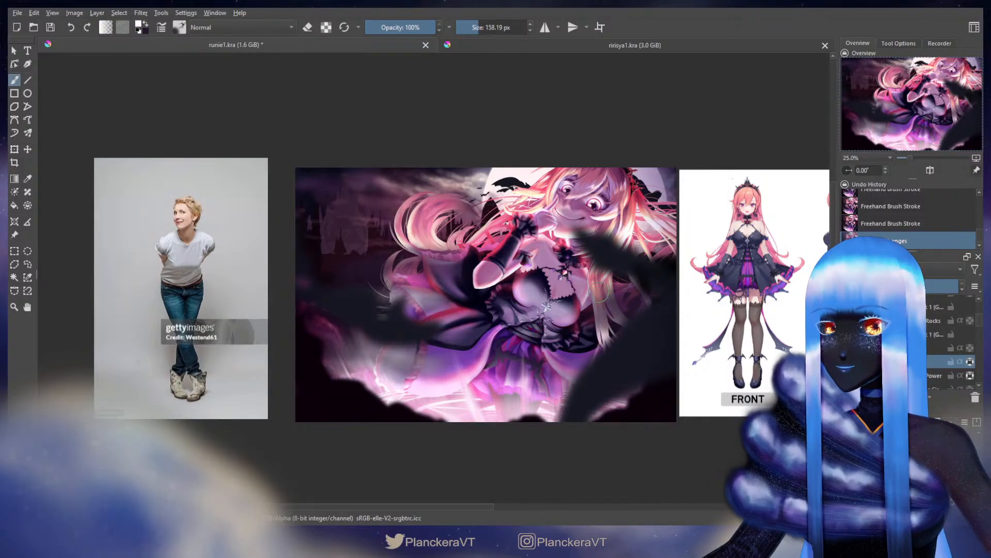
Lighten the shading on the hair ends with white strokes at about 158 px, comparing the area without and with them
mouse_move(595, 293)
mouse_down()
mouse_move(644, 295)
mouse_move(613, 300)
mouse_move(638, 301)
mouse_up()
drag(619, 309, 628, 312)
key(ctrl+z)
key(ctrl+z)
key(ctrl+shift+z)
key(ctrl+shift+z)
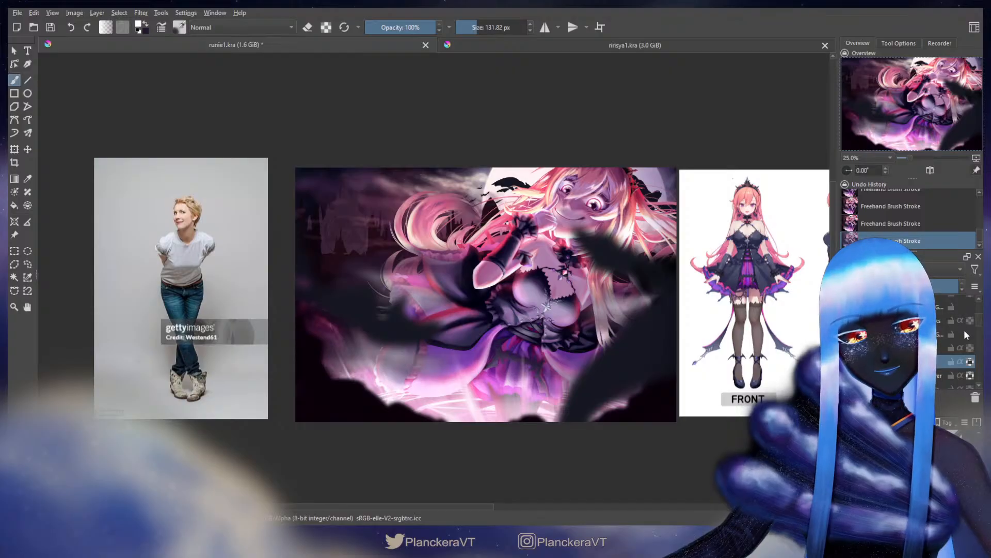
Turn off the foreground bats' blur, lasso the bat beside the skirt, and move it partly off the painting's left edge
scroll(980, 321, up, 1)
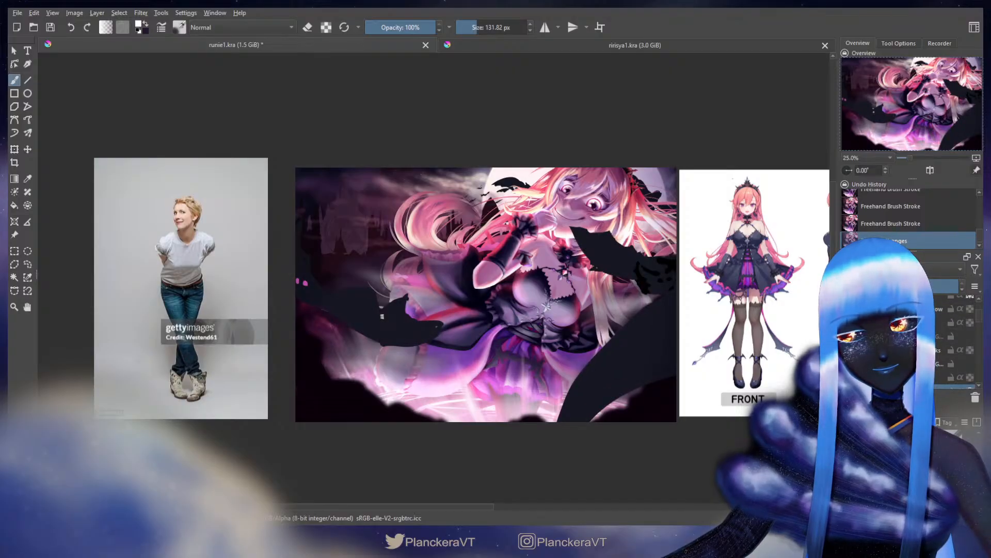
click(909, 323)
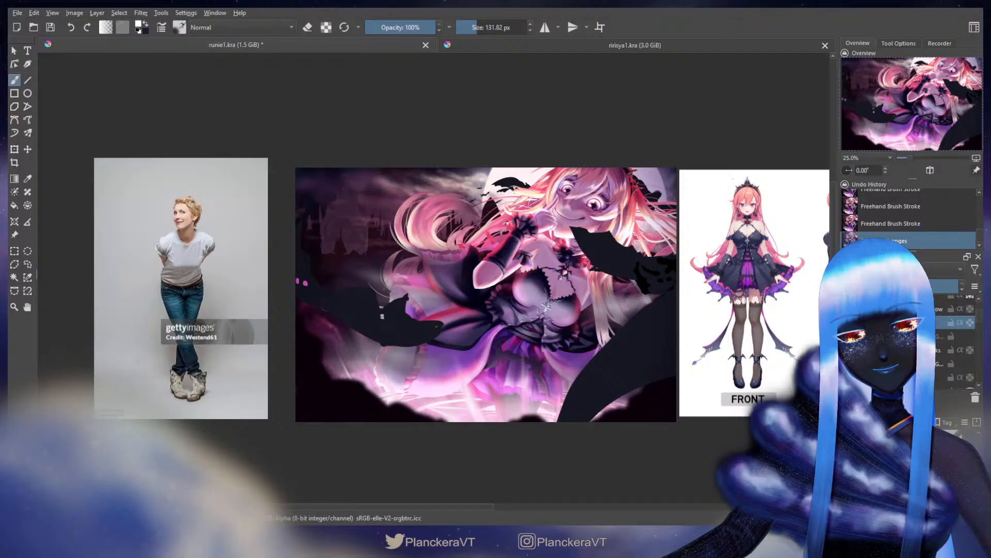
click(28, 265)
mouse_move(254, 226)
mouse_down()
mouse_move(283, 192)
mouse_move(426, 374)
mouse_move(431, 289)
mouse_move(364, 246)
mouse_up()
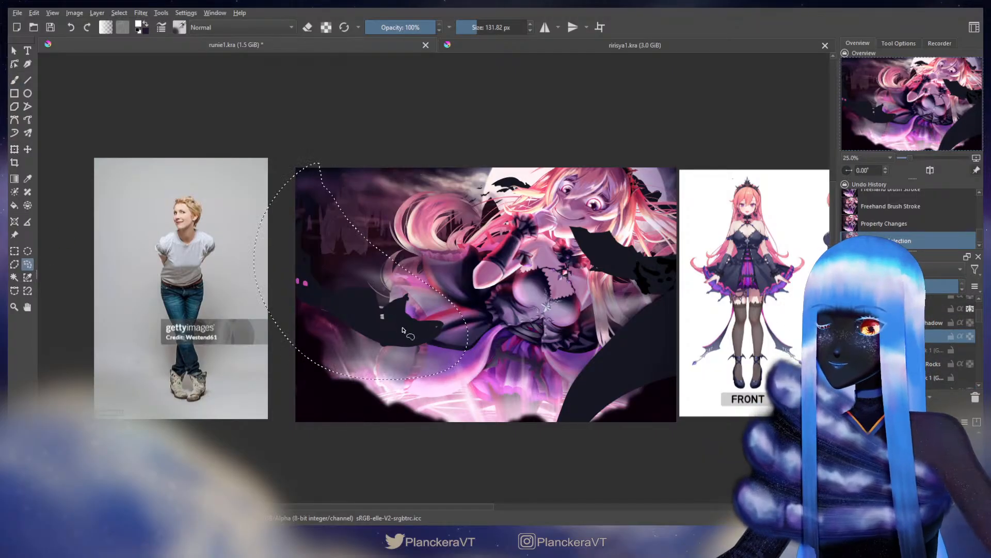
key(t)
mouse_move(408, 329)
mouse_down()
mouse_move(379, 325)
mouse_move(338, 347)
mouse_move(279, 294)
mouse_move(322, 350)
mouse_move(351, 360)
mouse_move(336, 357)
mouse_move(366, 300)
mouse_move(372, 233)
mouse_move(584, 217)
mouse_move(459, 279)
mouse_move(467, 336)
mouse_up()
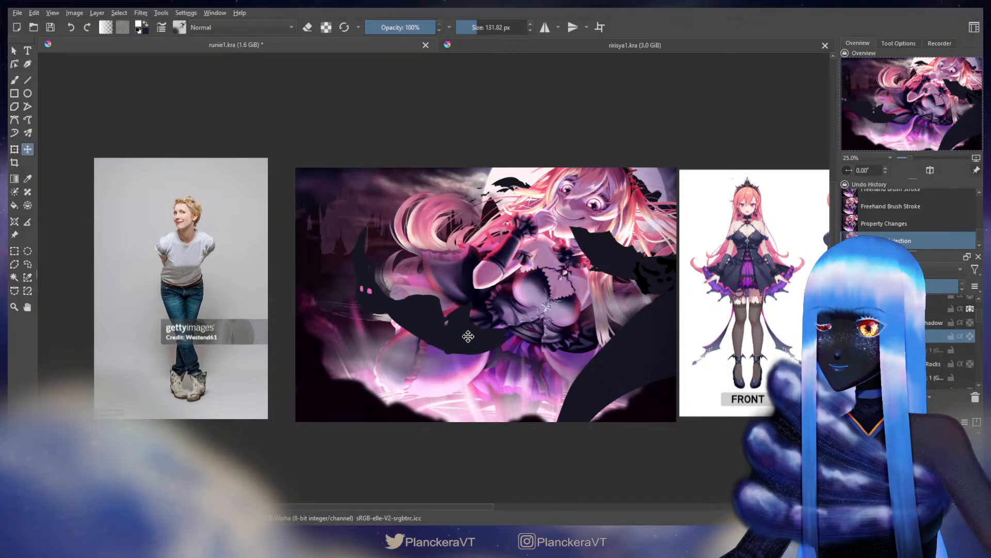
drag(466, 336, 306, 303)
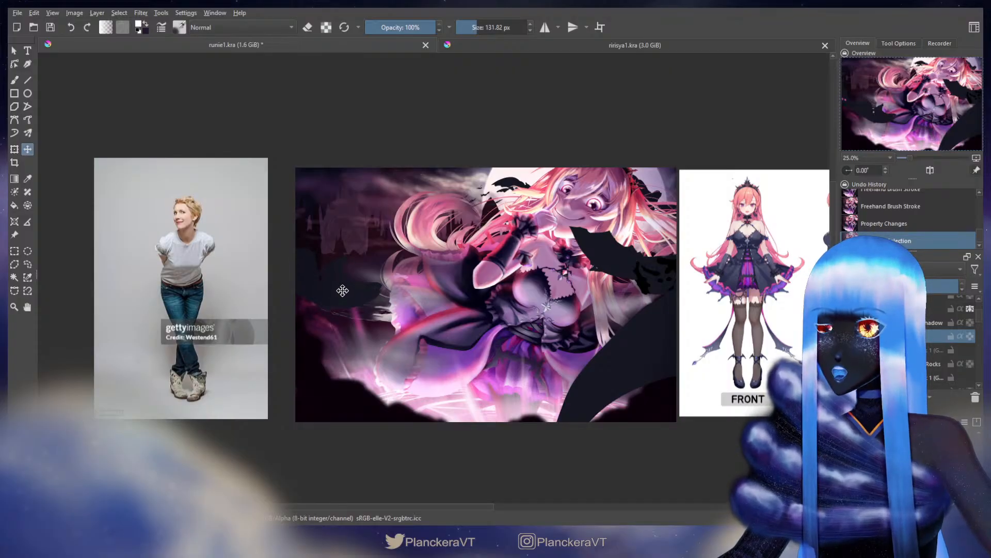
key(Return)
key(ctrl+shift+a)
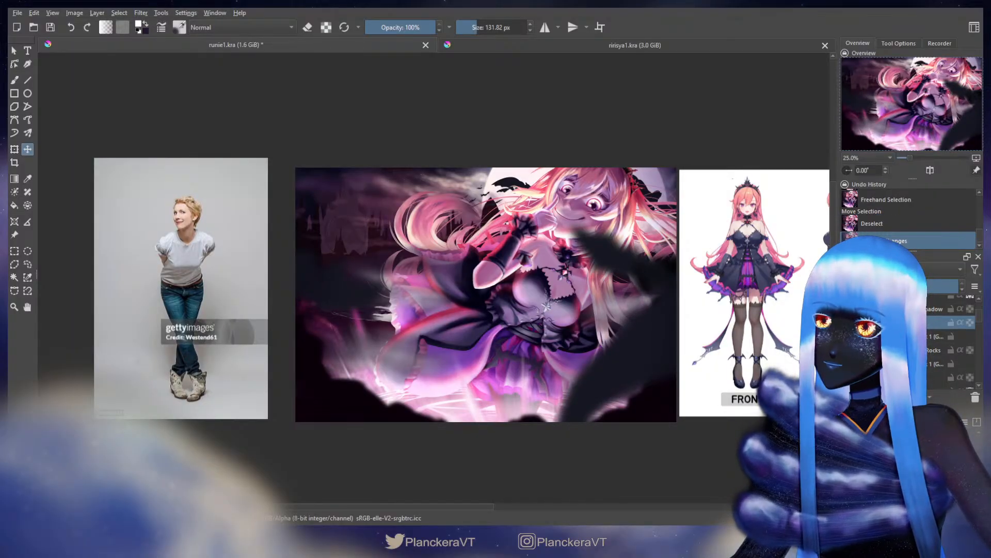
Try erasing the moved bat with a soft eraser at about 783 px, then undo back to the active bat selection
key(b)
key(e)
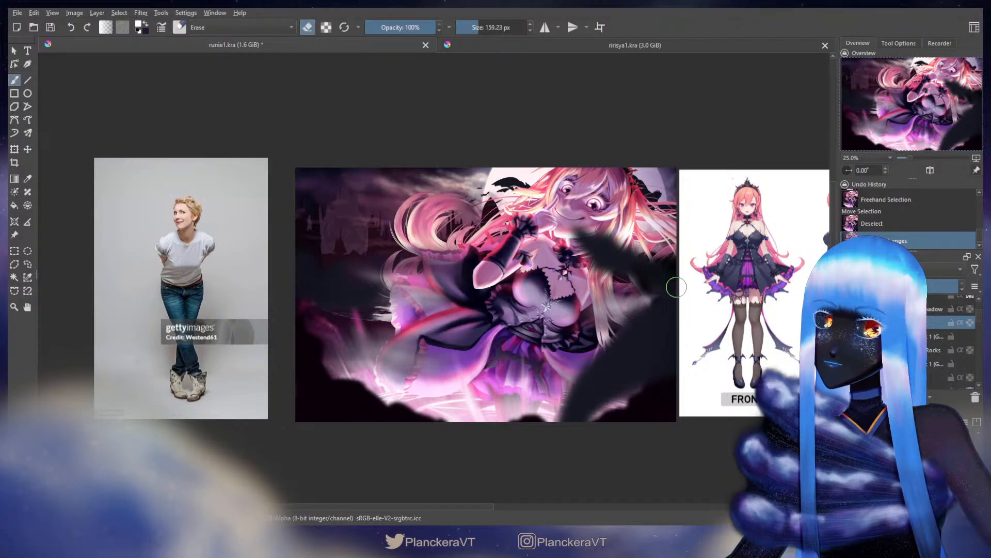
drag(287, 295, 343, 284)
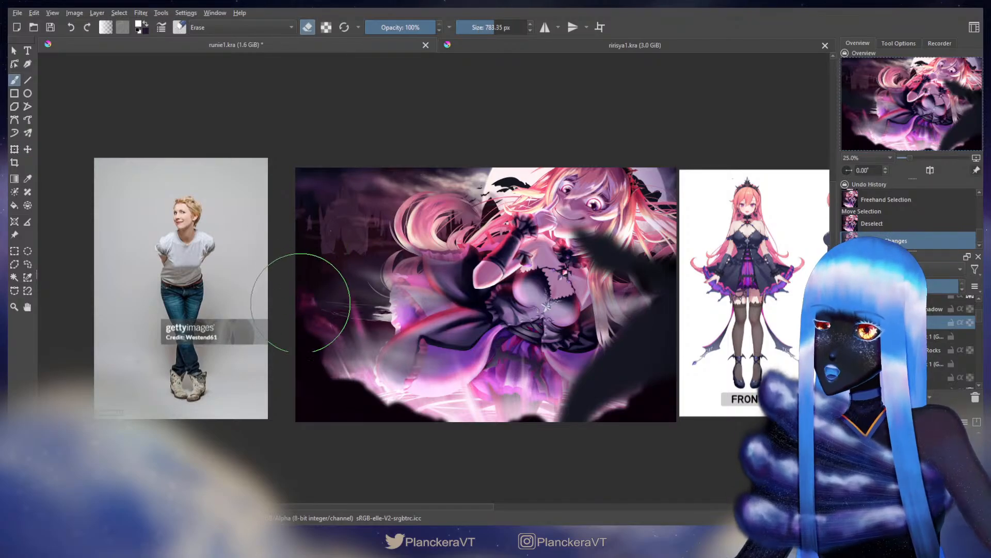
drag(381, 341, 420, 420)
key(e)
key(t)
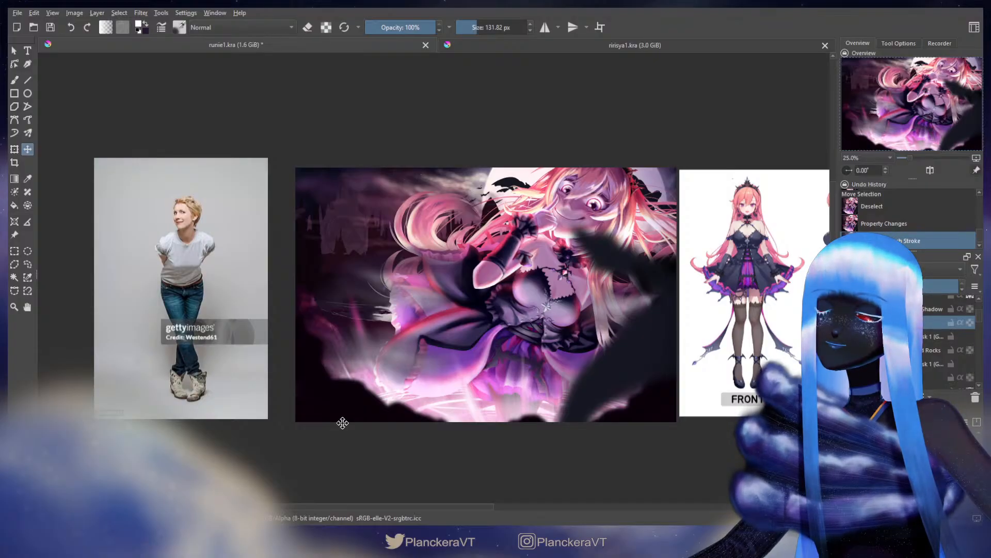
key(ctrl+z)
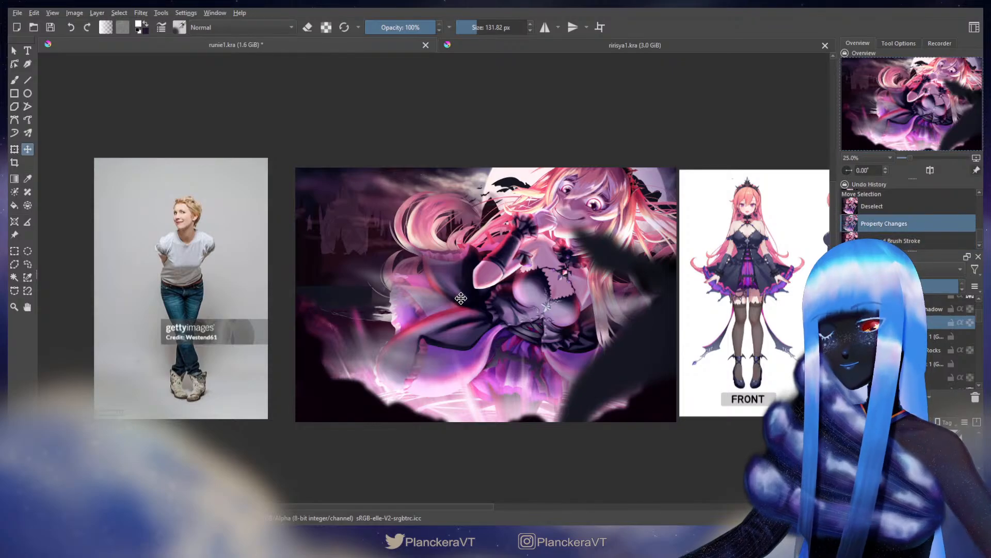
key(ctrl+z)
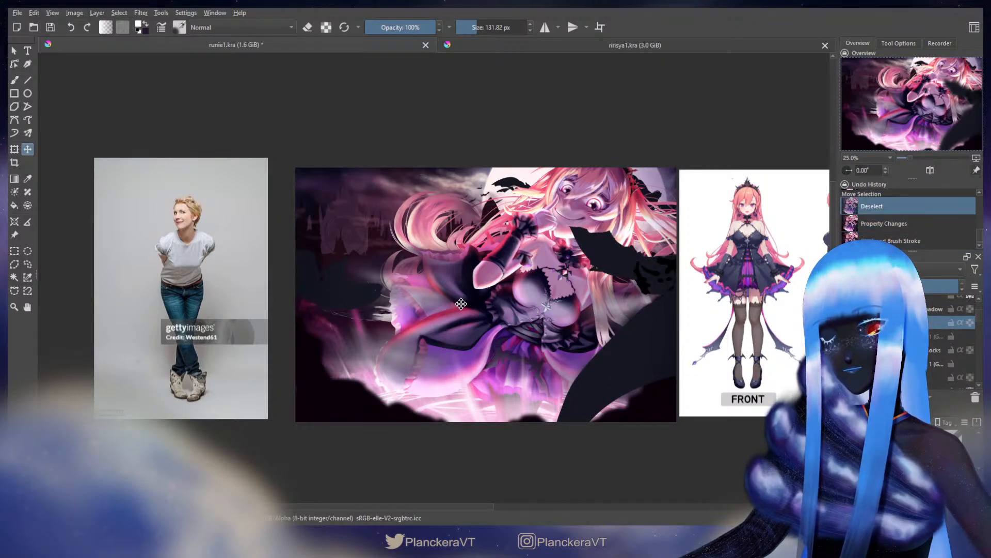
key(ctrl+z)
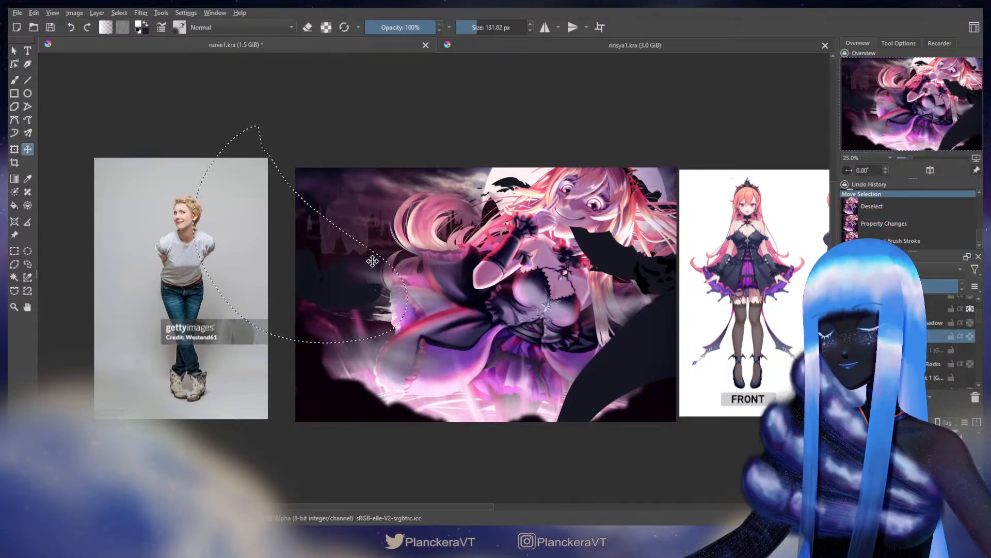
Rotate the selected bat and place it at the painting's top edge above the hair, then deselect and restore the blur
drag(349, 290, 436, 317)
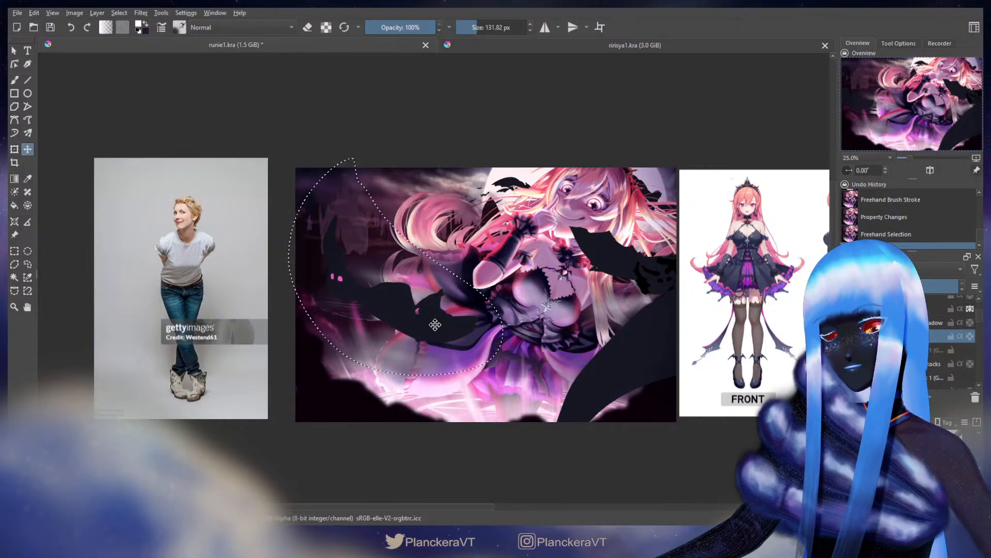
drag(435, 324, 292, 270)
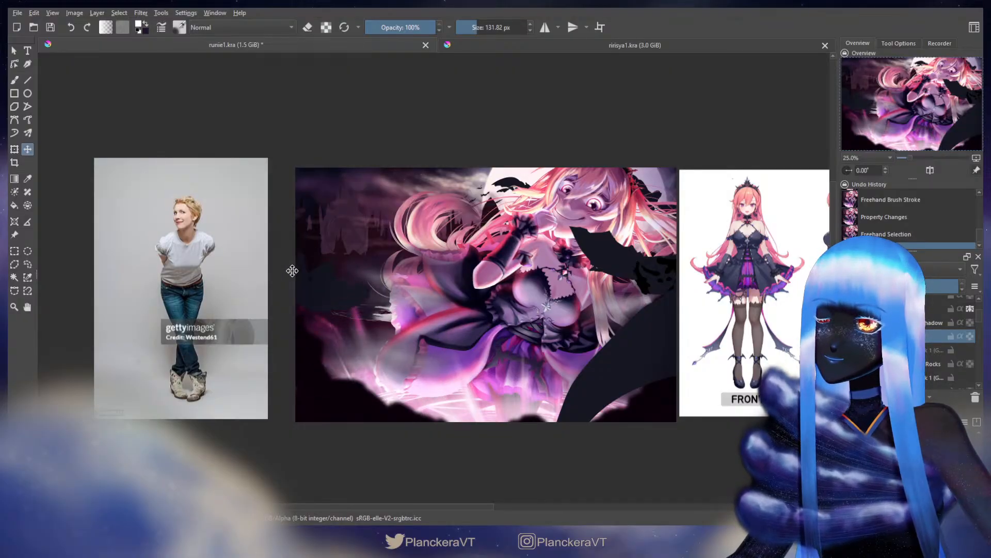
key(ctrl+t)
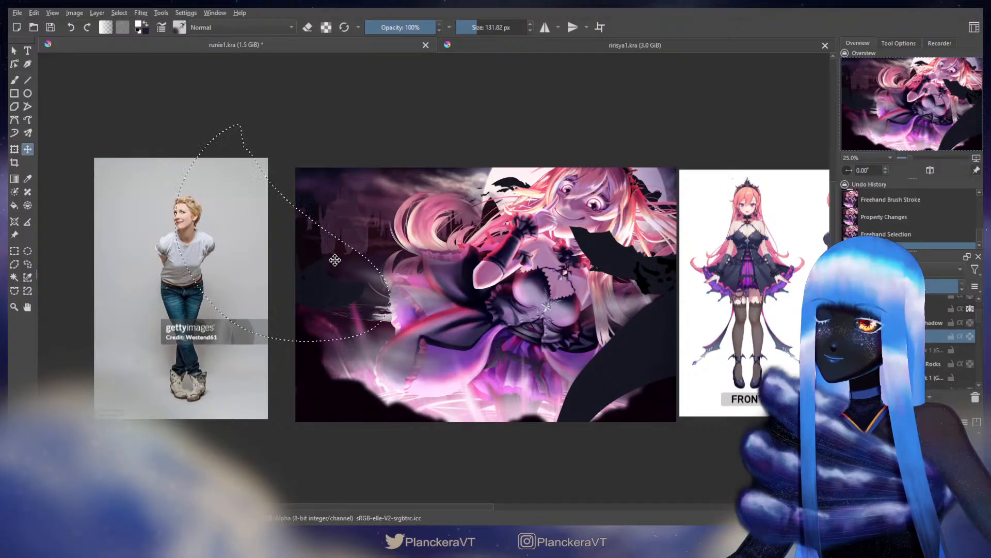
key(Return)
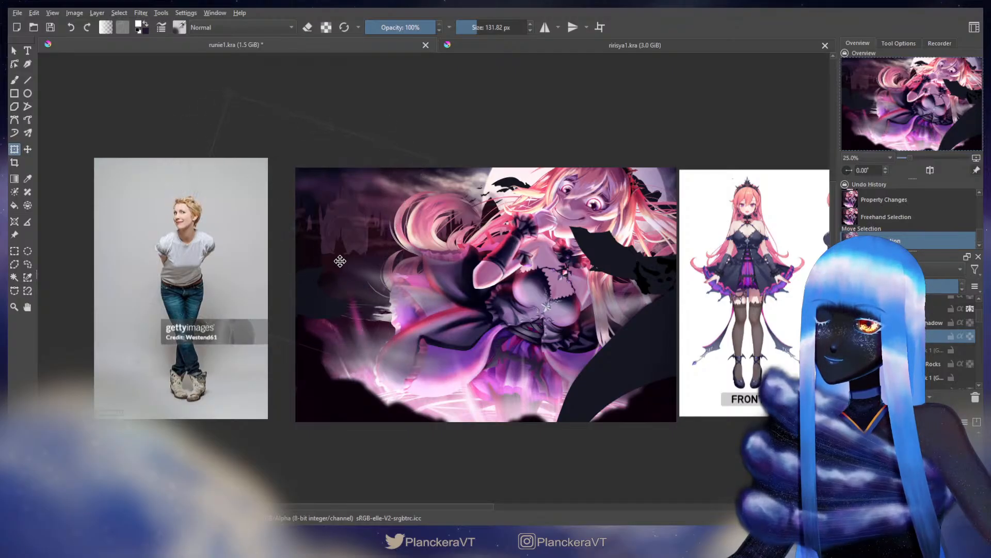
drag(413, 289, 387, 324)
drag(350, 247, 382, 268)
drag(478, 344, 490, 329)
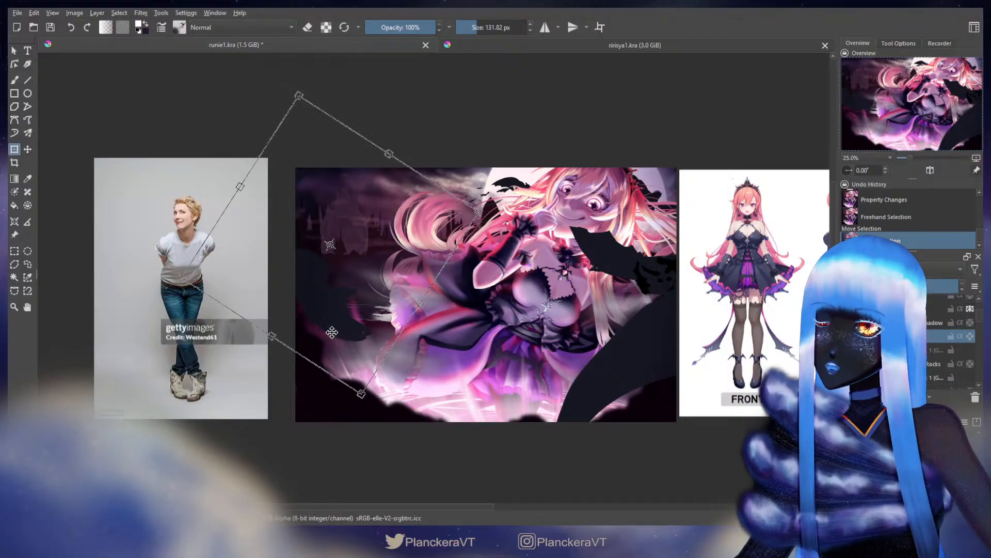
drag(340, 318, 348, 329)
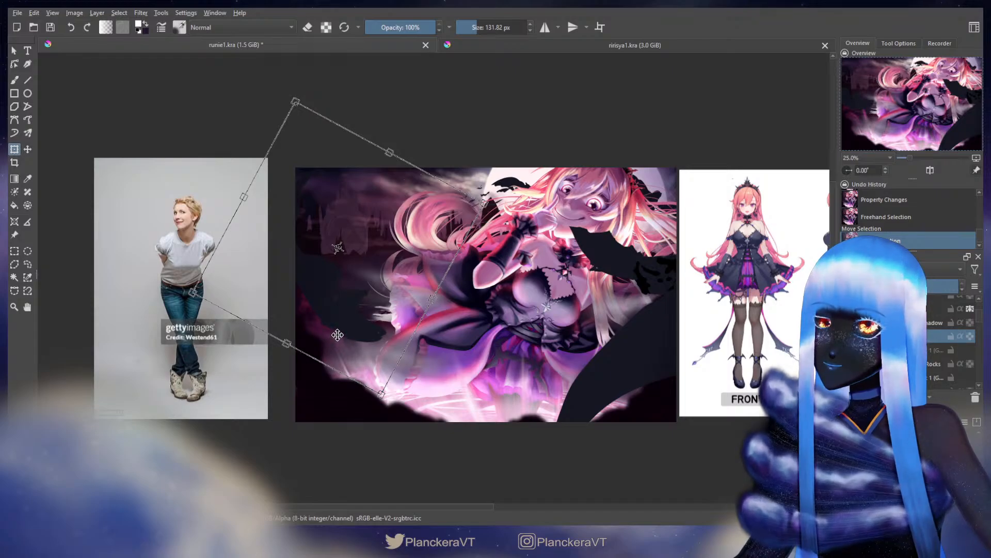
drag(338, 335, 388, 188)
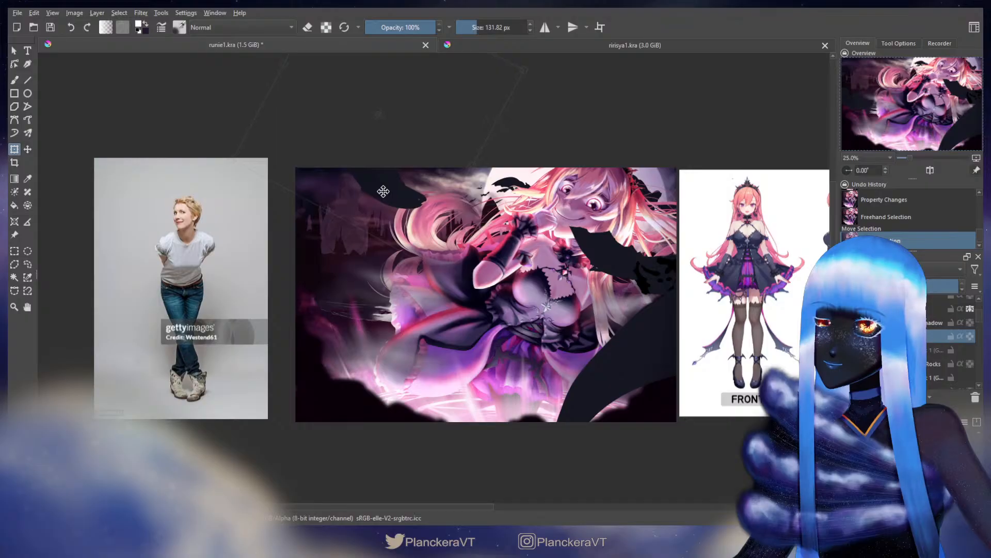
key(b)
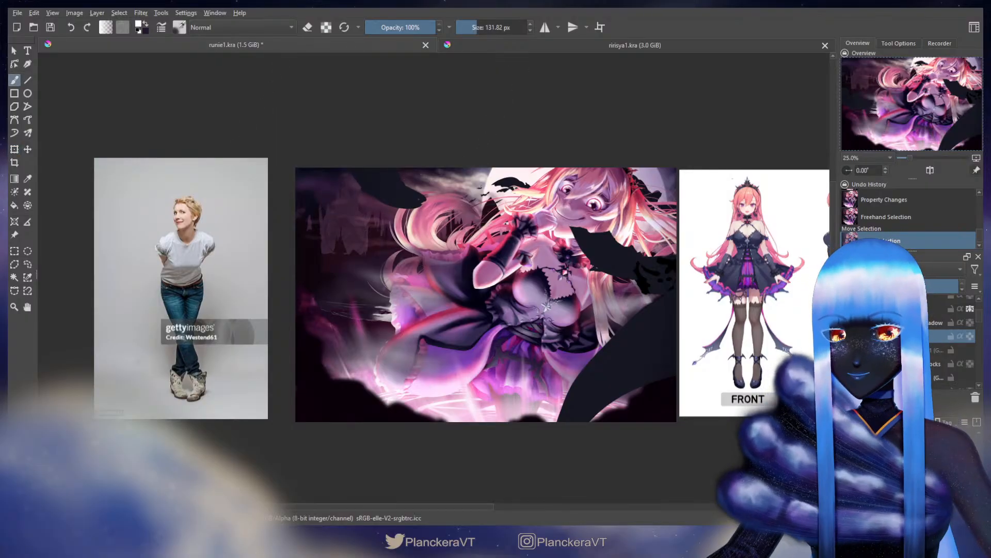
key(ctrl+shift+a)
click(846, 336)
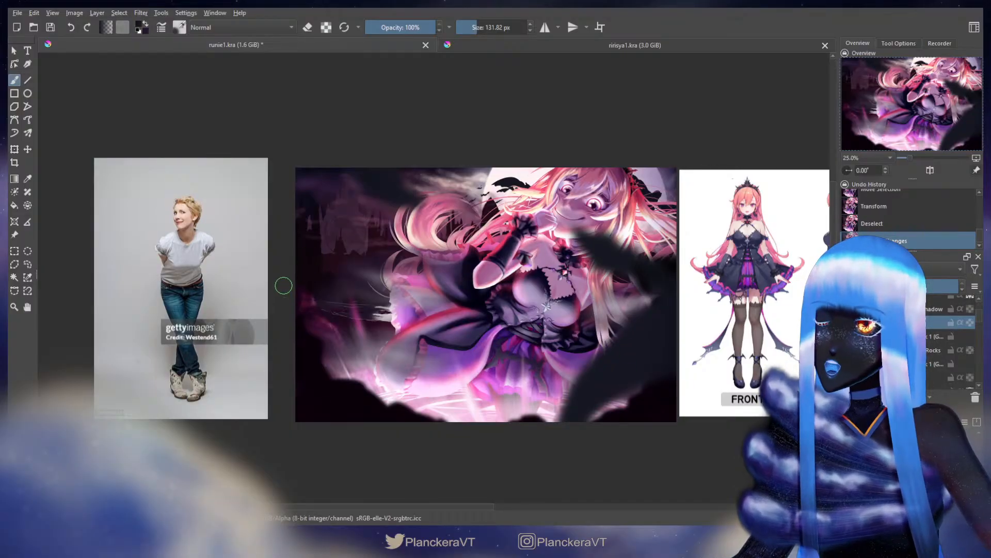
Try strokes of different brush sizes at the painting's left edge beside the skirt, then undo them
click(304, 295)
key(ctrl+z)
click(899, 455)
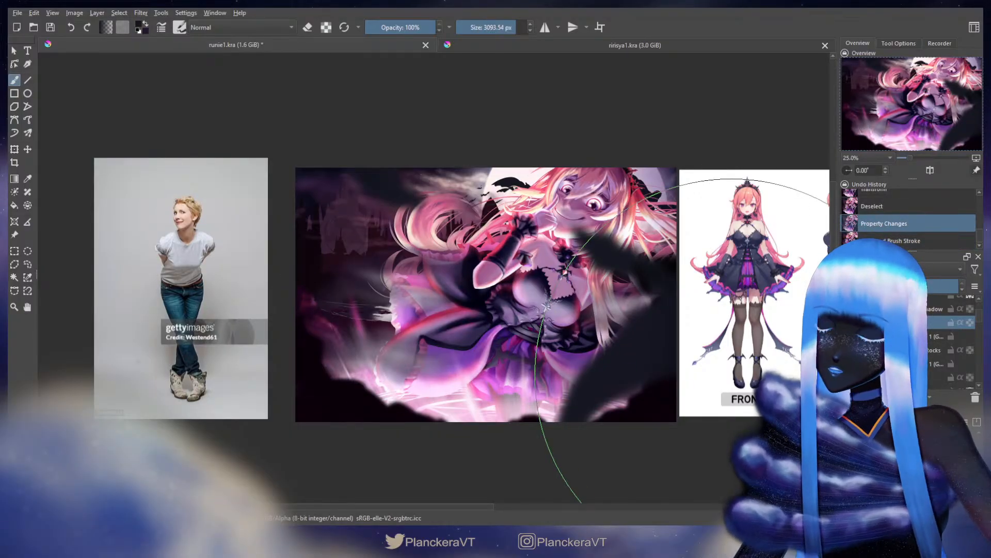
mouse_move(330, 282)
shift+mouse_down()
mouse_move(178, 325)
mouse_move(176, 307)
shift+mouse_up()
mouse_move(300, 274)
shift+mouse_down()
mouse_move(219, 291)
mouse_move(283, 280)
shift+mouse_up()
mouse_move(291, 290)
mouse_down()
mouse_move(281, 292)
mouse_move(325, 315)
mouse_move(279, 324)
mouse_move(309, 315)
mouse_up()
key(ctrl+z)
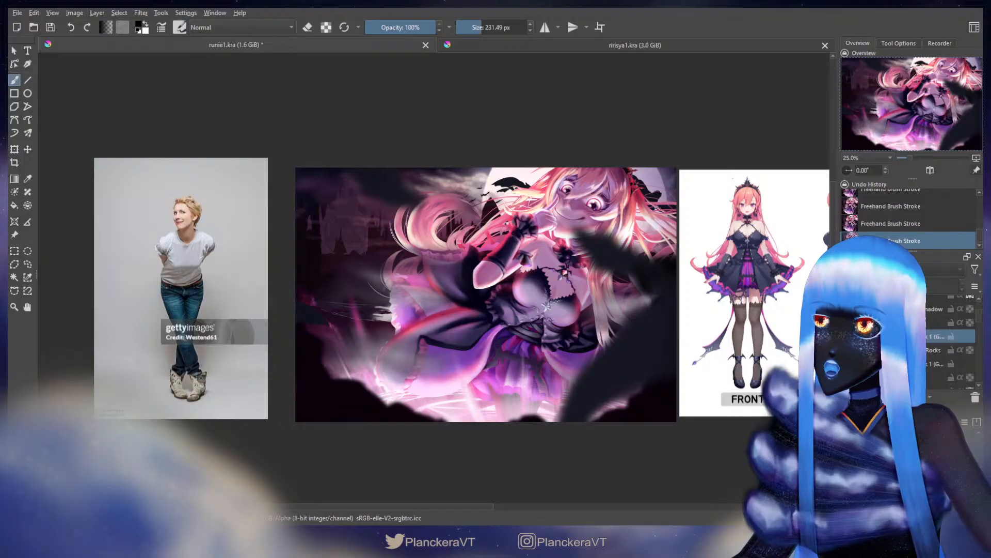
Sample the dark bat colour and try a soft dark shape at about 503 px on the left edge, comparing without and with it
key(x)
shift+drag(468, 285, 565, 294)
mouse_move(301, 306)
mouse_down()
mouse_move(310, 327)
mouse_move(301, 332)
mouse_move(409, 420)
mouse_move(482, 415)
mouse_up()
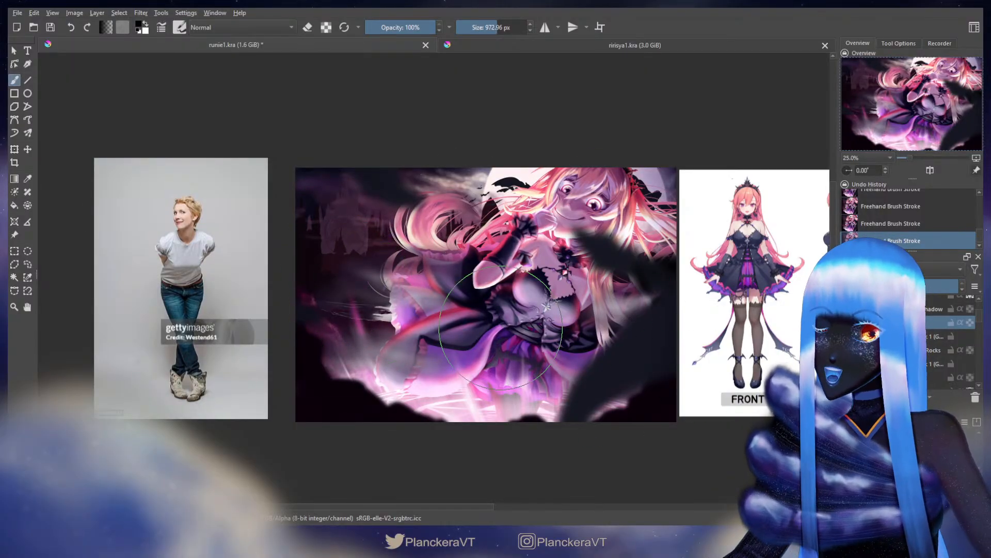
ctrl+click(660, 346)
shift+drag(325, 295, 305, 303)
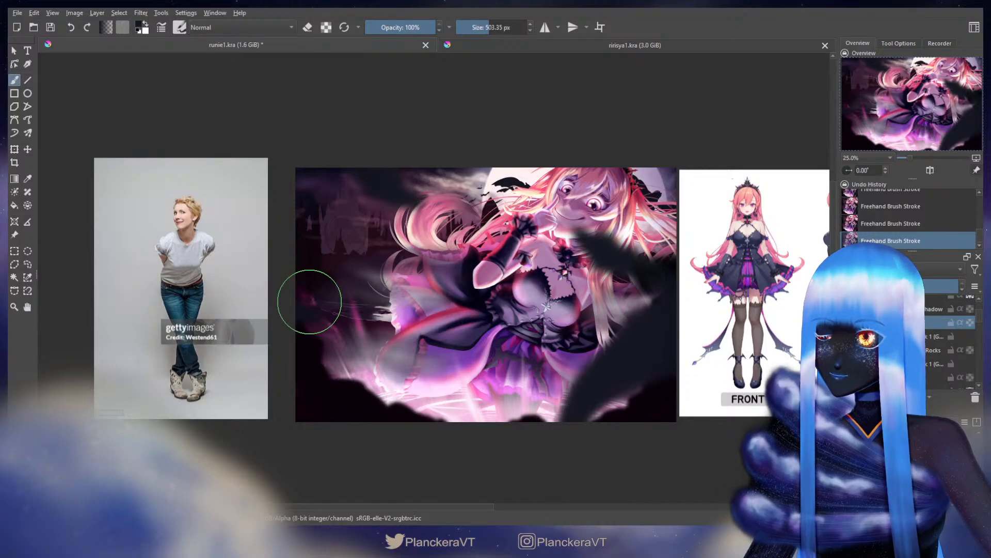
key(ctrl+z)
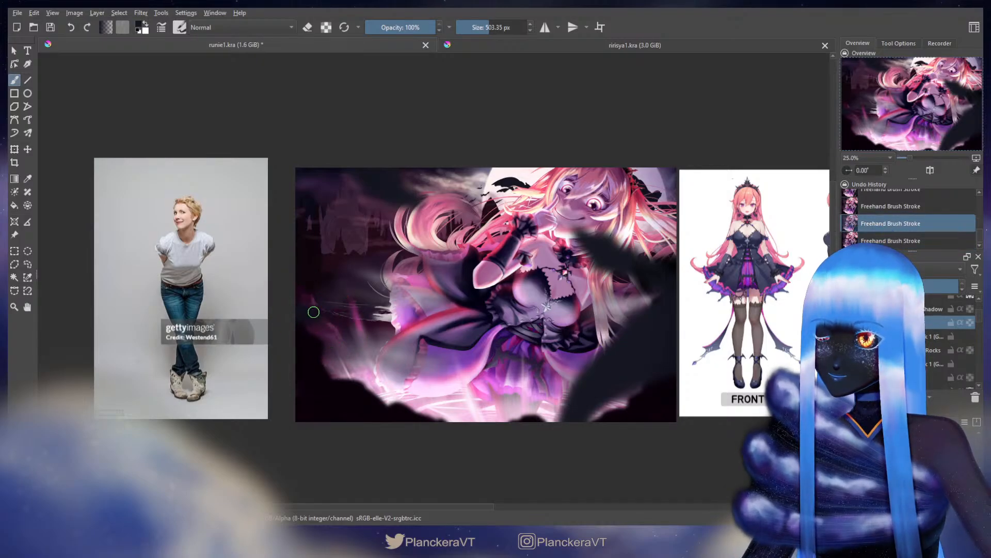
key(ctrl+shift+z)
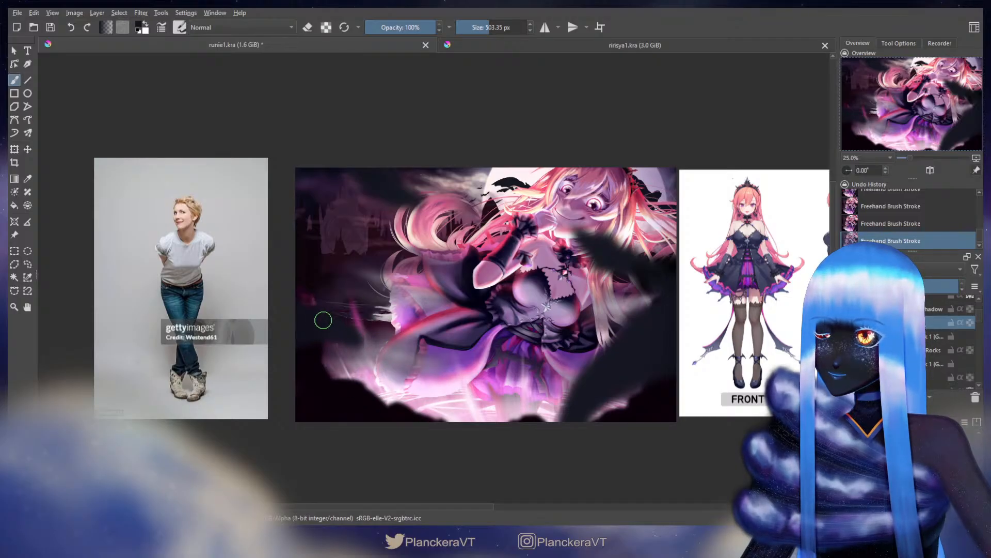
Turn off the bats' blur, trim the dark shape with the eraser at about 446 px, and repaint its missing parts
key(e)
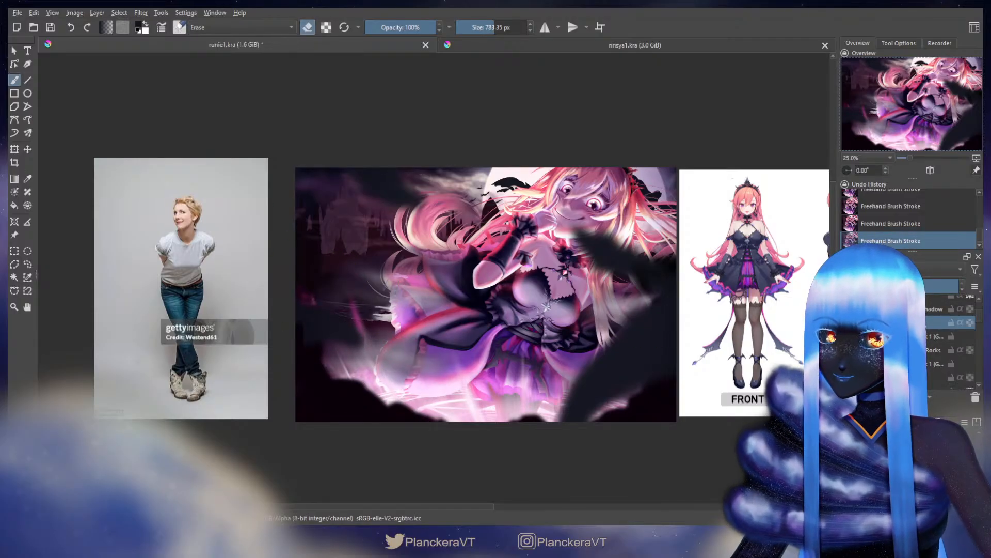
click(846, 336)
mouse_move(305, 299)
mouse_down()
mouse_move(296, 355)
mouse_move(360, 367)
mouse_move(321, 295)
mouse_up()
drag(336, 310, 341, 314)
mouse_move(379, 357)
mouse_down()
mouse_move(309, 287)
mouse_move(368, 327)
mouse_up()
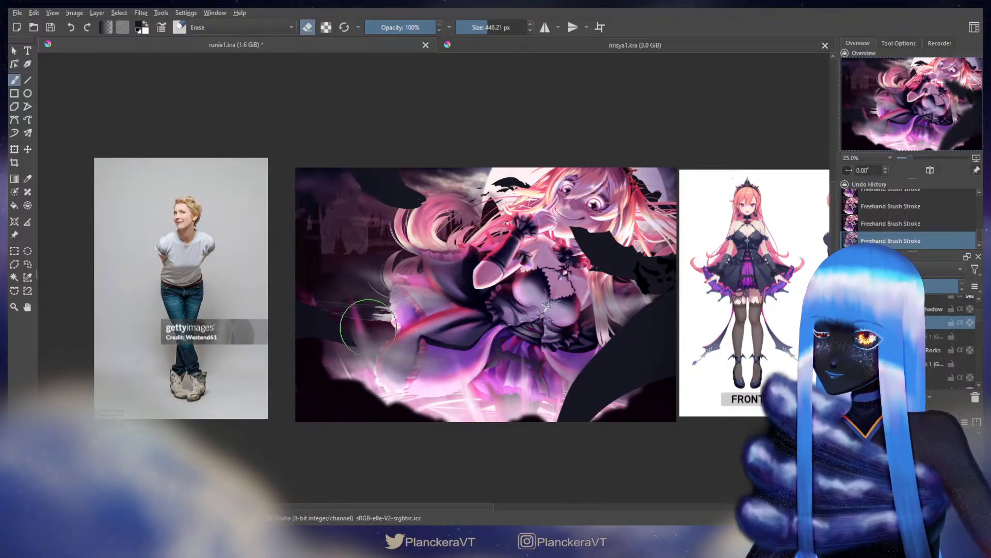
key(e)
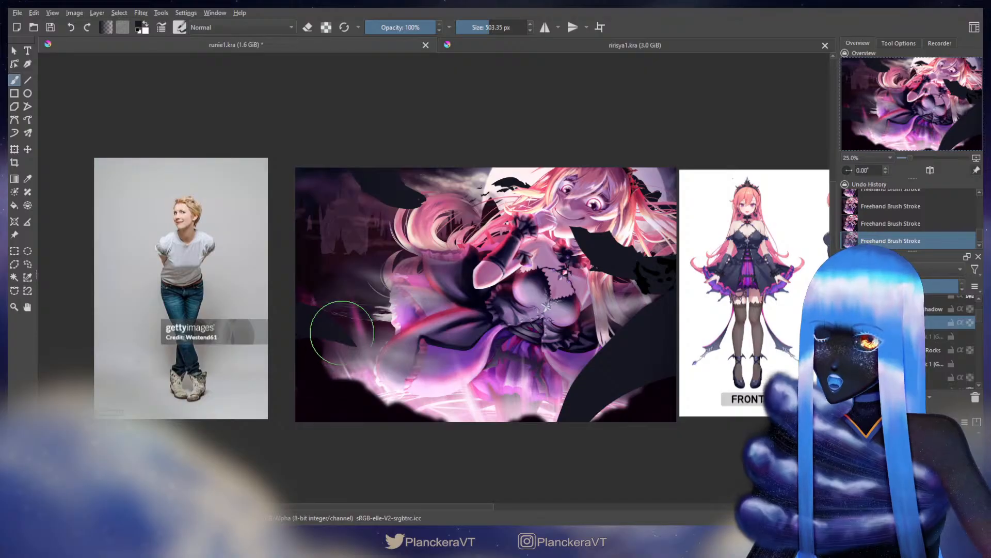
drag(317, 328, 294, 328)
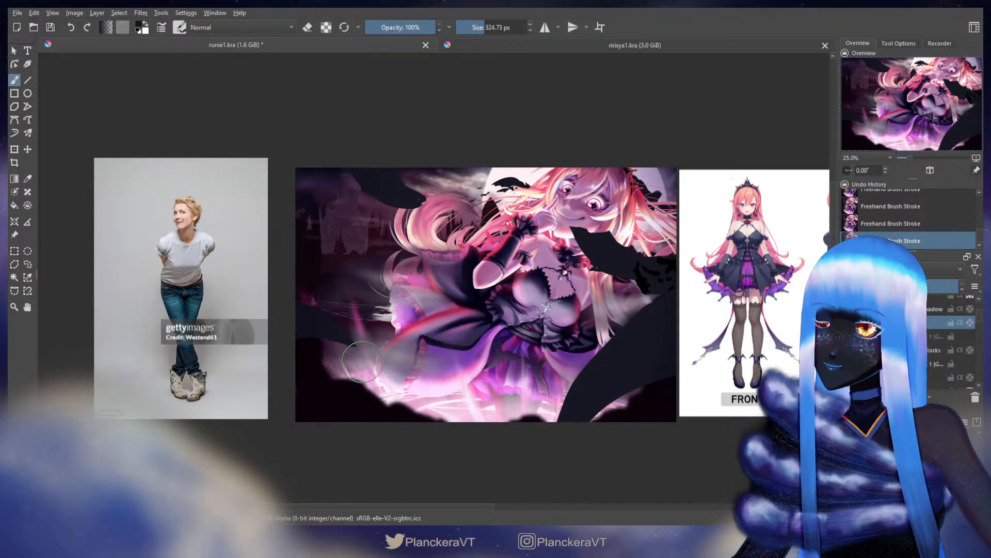
Lasso the dark shape on the left edge, rotate it and move it down toward the foreground rocks, then deselect
click(28, 264)
mouse_move(271, 275)
mouse_down()
mouse_move(365, 305)
mouse_move(331, 294)
mouse_up()
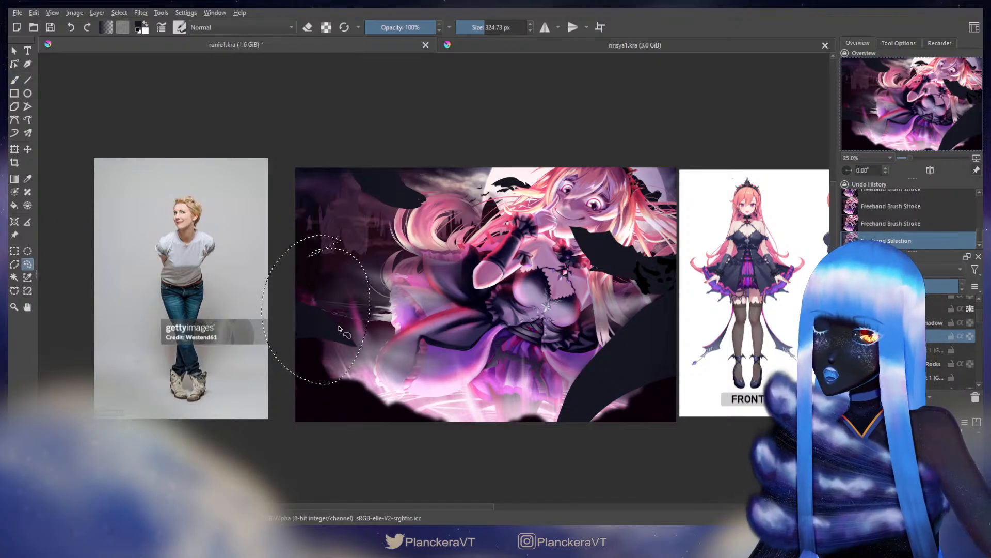
key(t)
mouse_move(335, 328)
mouse_down()
mouse_move(339, 369)
mouse_move(346, 365)
mouse_up()
key(ctrl+t)
drag(453, 357, 435, 332)
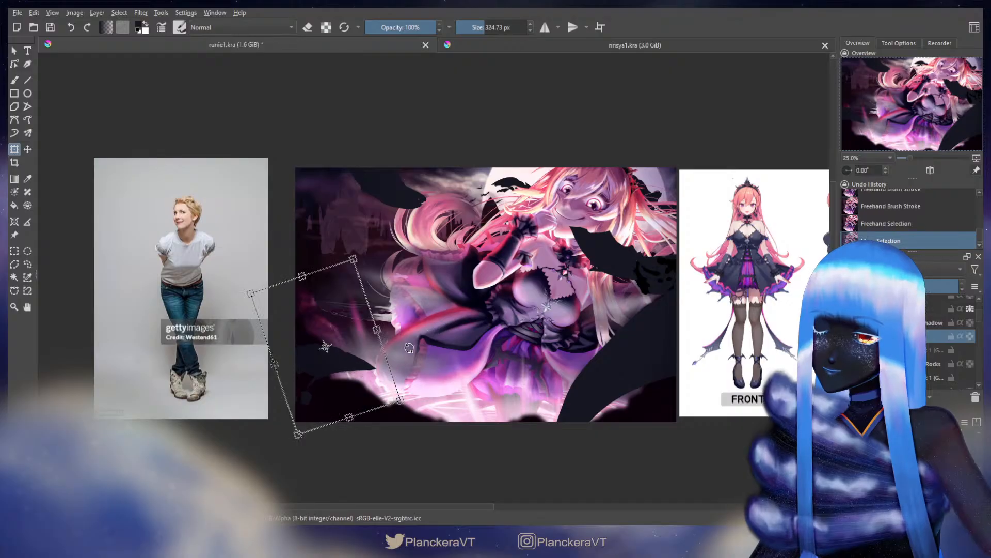
mouse_move(357, 358)
mouse_down()
mouse_move(295, 370)
mouse_move(293, 387)
mouse_move(422, 410)
mouse_up()
key(b)
key(ctrl+shift+a)
Trim the moved dark shape with the eraser at about 414 px and restore the bats' blur
key(e)
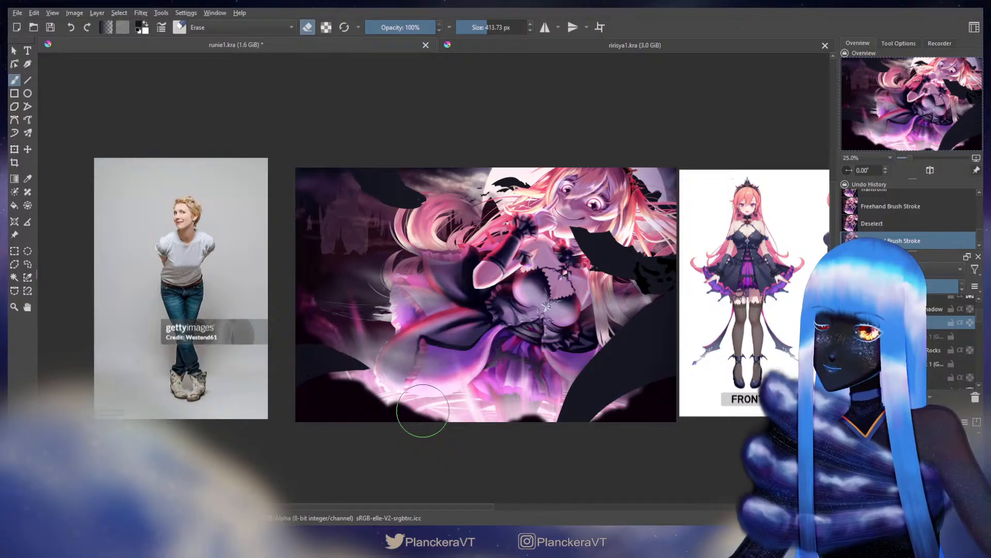
key(e)
click(847, 336)
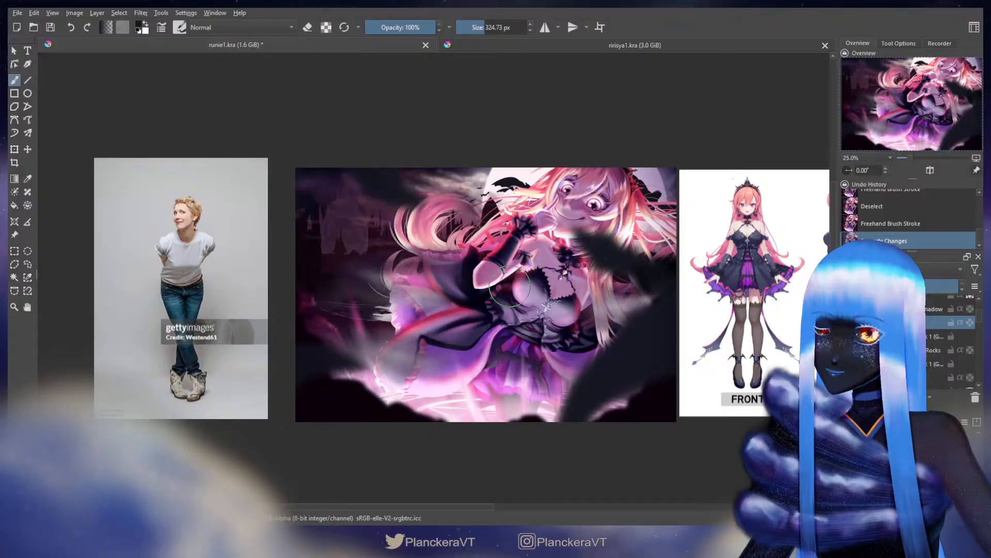
Erase the blurred dark shape near the foreground rocks and soften the bat above the hair with an eraser at about 672 px
key(e)
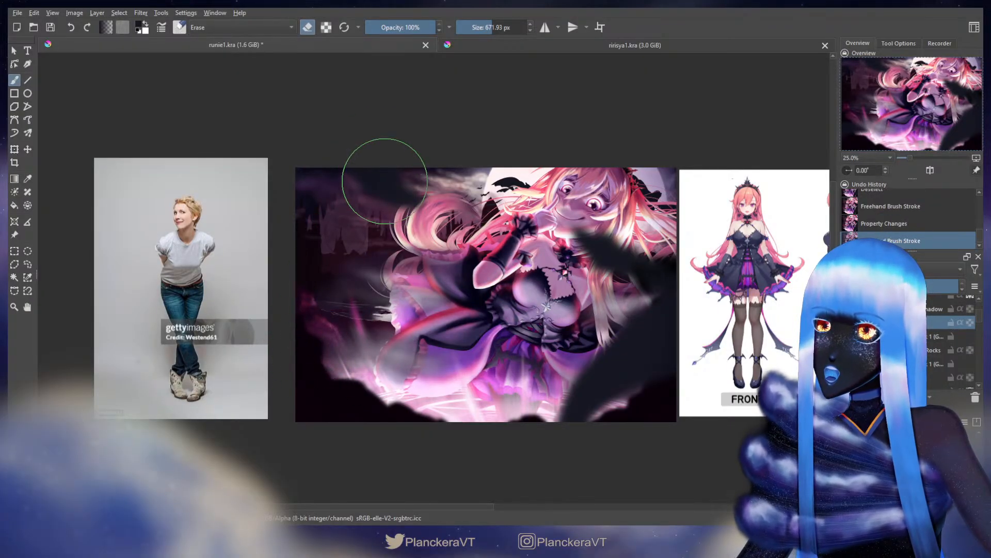
drag(381, 170, 406, 241)
key(e)
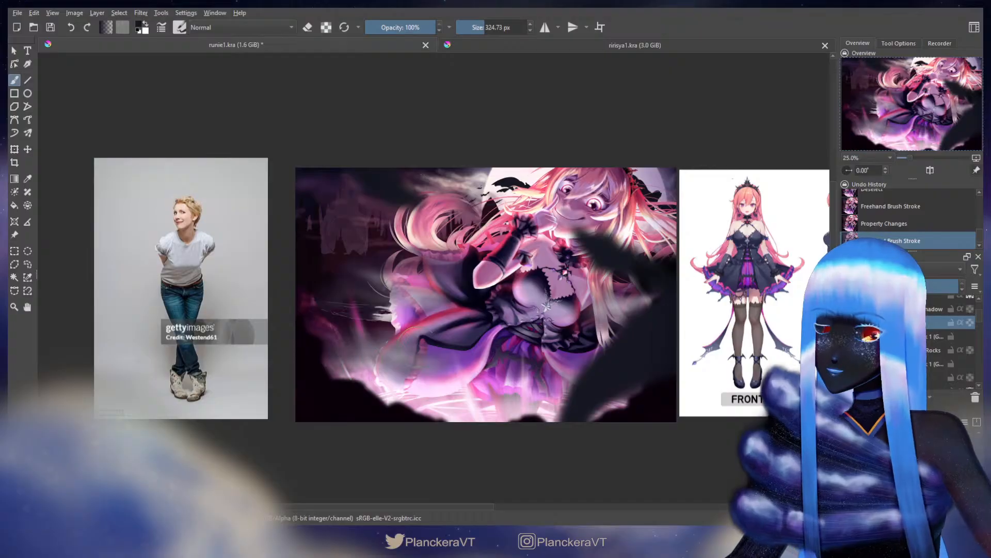
Turn off alpha inheritance on the shading layer, sample dark background tones, and paint haze at about 277 px beside the skirt
scroll(968, 335, down, 2)
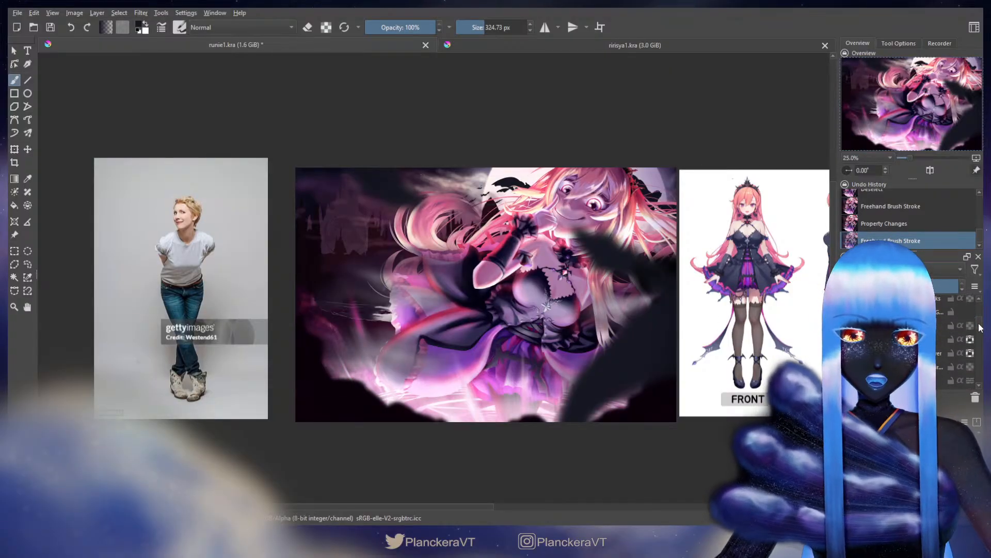
click(940, 327)
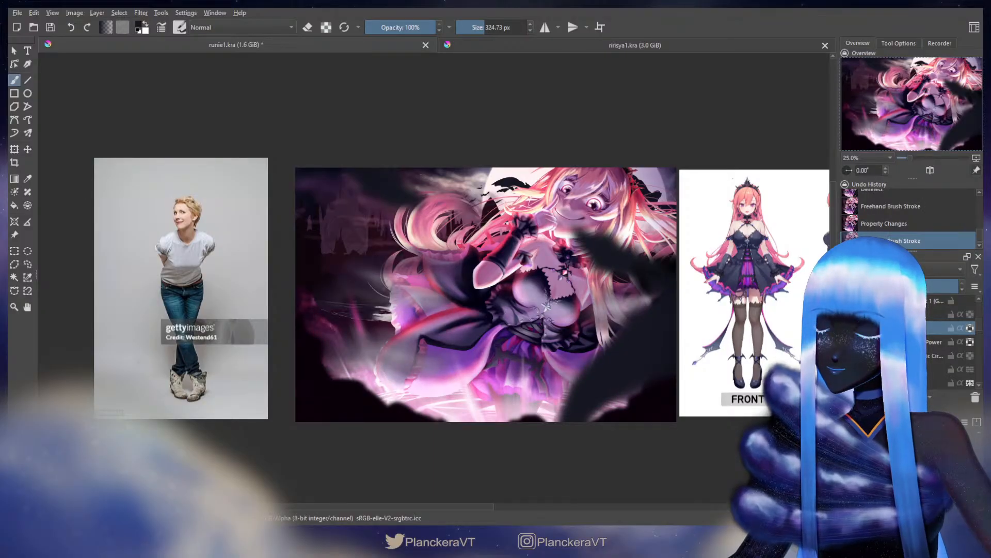
key(slash)
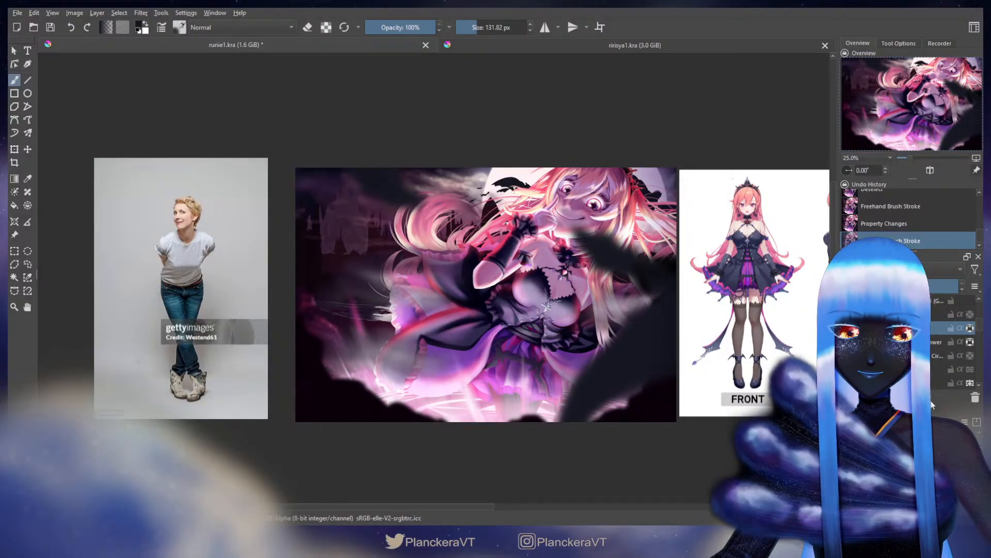
click(970, 328)
ctrl+click(360, 199)
ctrl+click(373, 183)
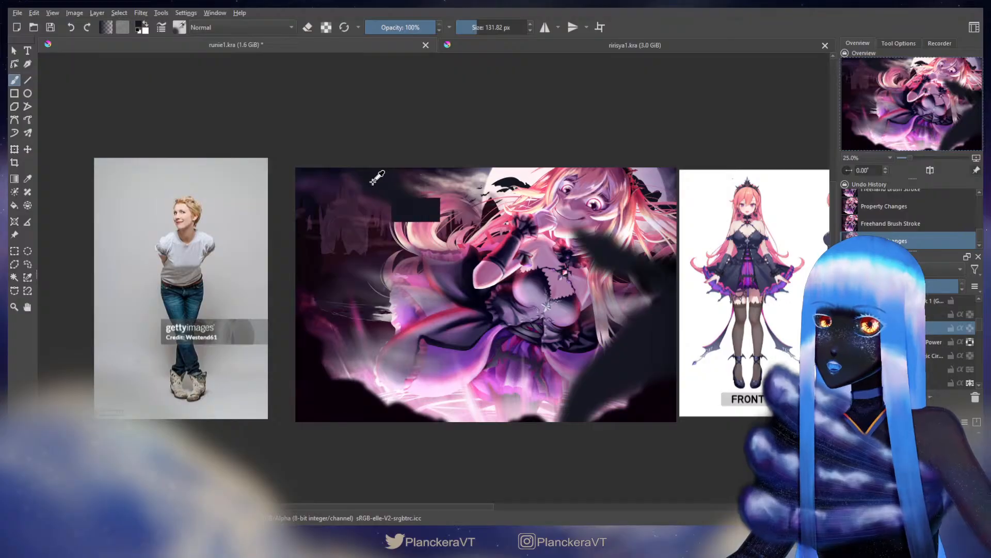
ctrl+click(310, 191)
drag(329, 309, 349, 297)
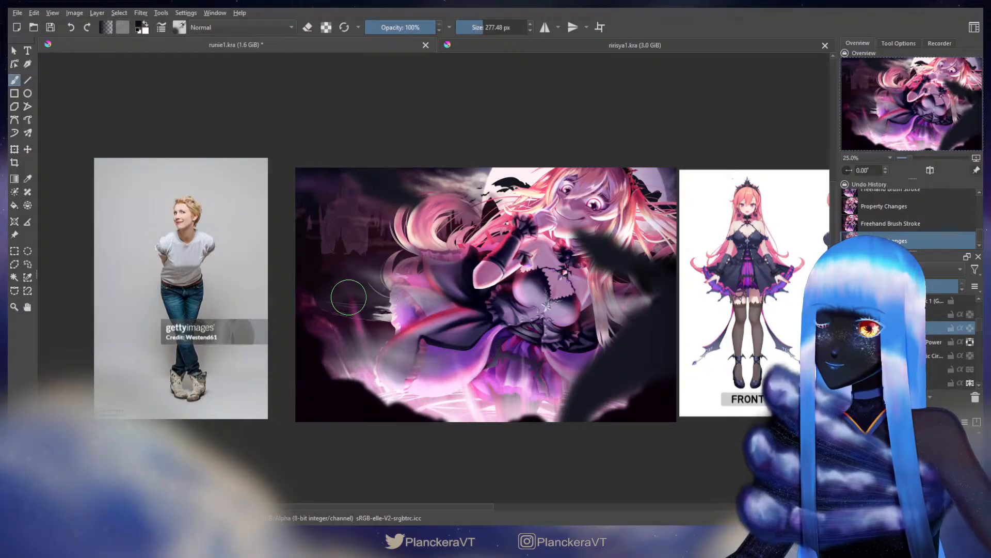
mouse_move(270, 294)
mouse_down()
mouse_move(320, 281)
mouse_move(353, 285)
mouse_move(325, 263)
mouse_move(299, 266)
mouse_move(366, 281)
mouse_move(328, 263)
mouse_move(378, 289)
mouse_up()
mouse_move(382, 335)
mouse_down()
mouse_move(290, 354)
mouse_move(392, 332)
mouse_move(328, 310)
mouse_move(371, 339)
mouse_move(311, 336)
mouse_move(346, 365)
mouse_up()
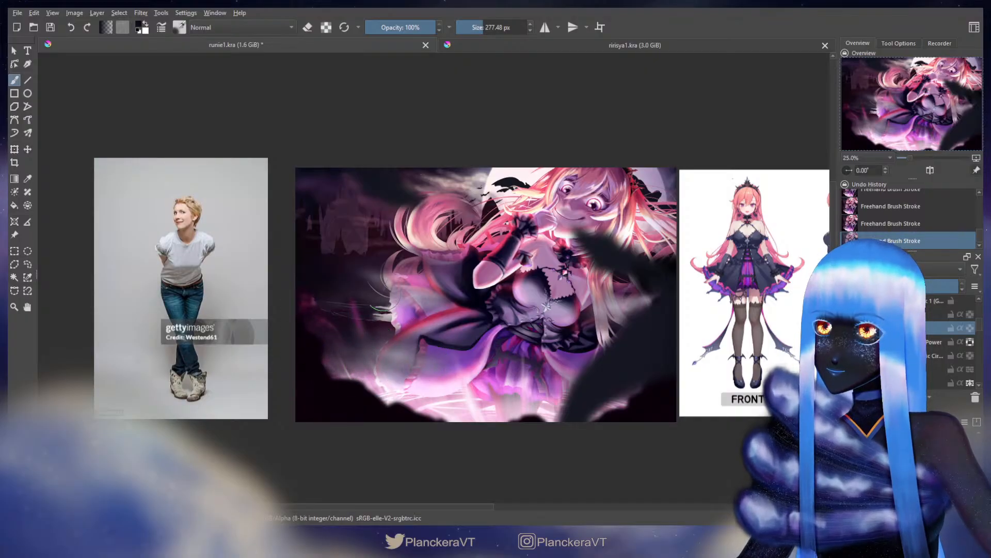
Erase parts of the haze beside the skirt at about 187 px, and lighten its lower edge with white alpha-inherited strokes
click(307, 29)
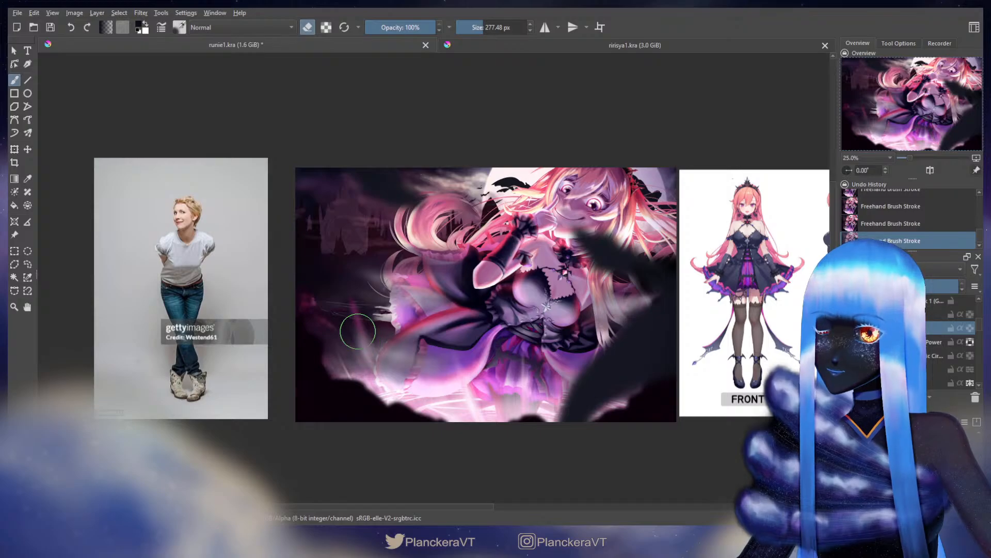
shift+drag(369, 348, 355, 321)
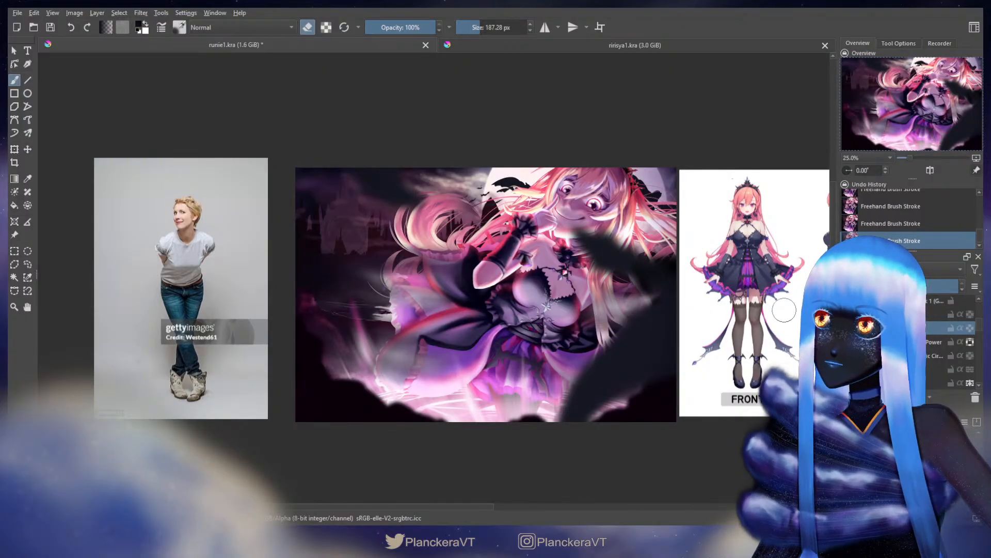
key(e)
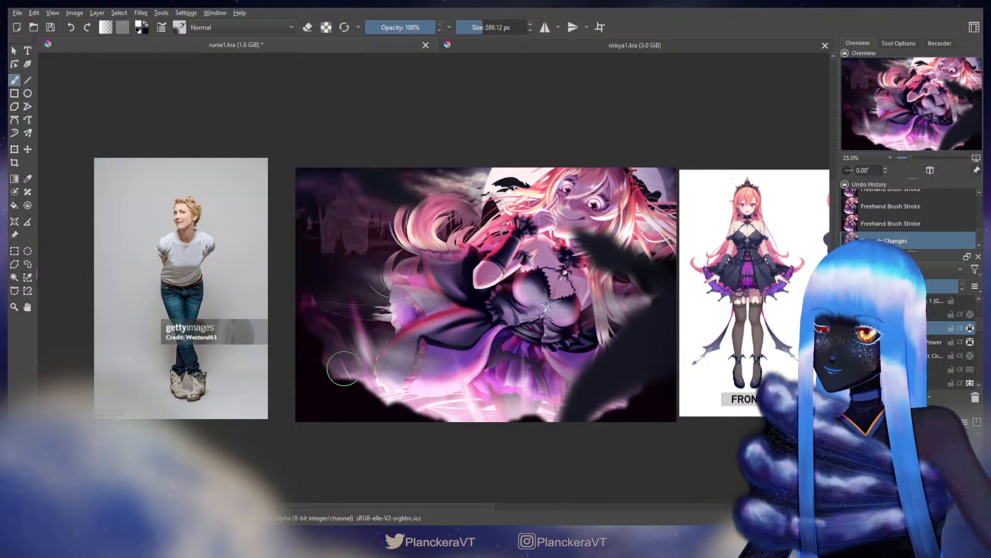
mouse_move(343, 368)
mouse_down()
mouse_move(371, 359)
mouse_move(337, 370)
mouse_up()
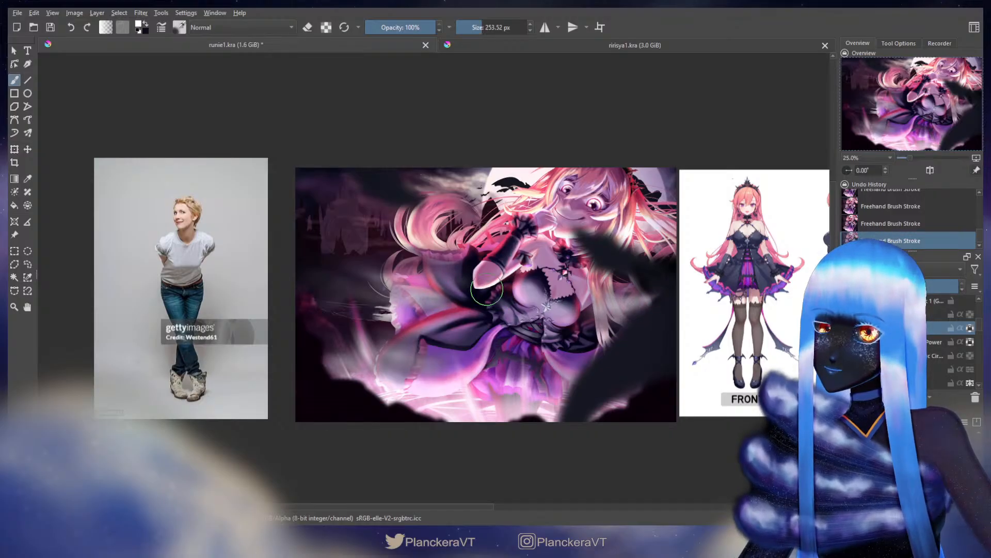
Try dark strokes without alpha inheritance over the skirt near the gloved hand, then undo them
click(970, 329)
key(x)
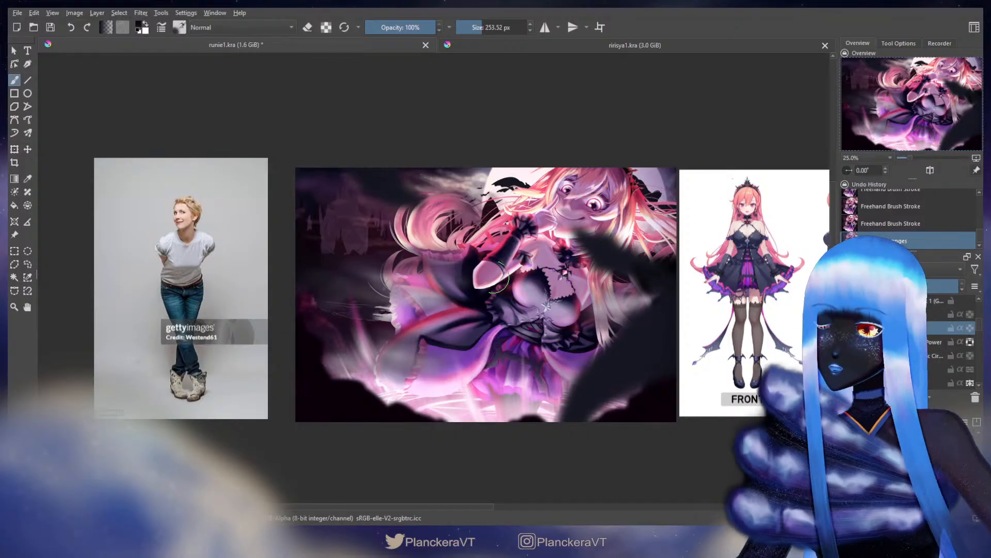
mouse_move(447, 285)
mouse_down()
mouse_move(479, 283)
mouse_move(458, 287)
mouse_move(480, 292)
mouse_move(474, 308)
mouse_move(455, 304)
mouse_move(483, 302)
mouse_up()
key(ctrl+z)
key(ctrl+z)
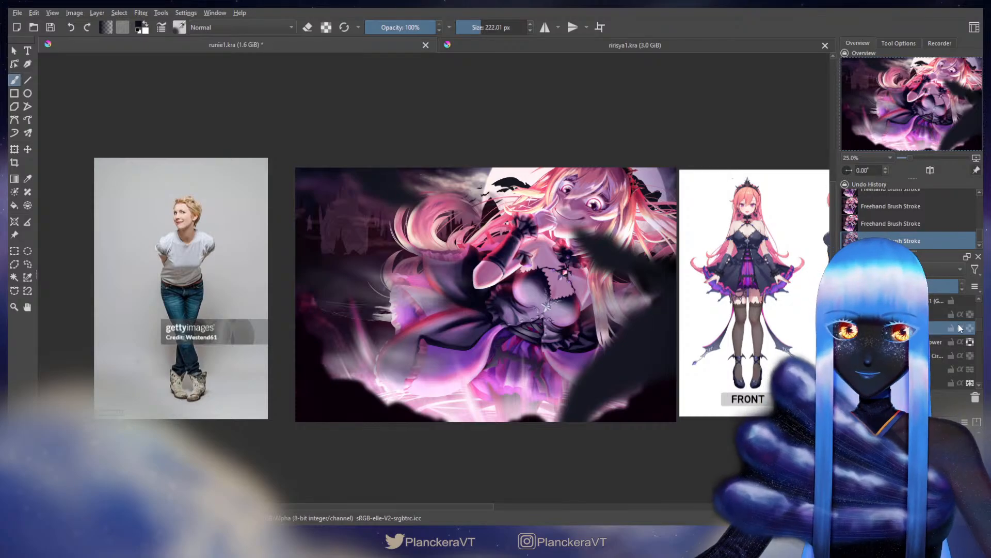
Turn off alpha inheritance and paint haze strokes at about 281 px across the lower skirt and the glow above the rocks
key(x)
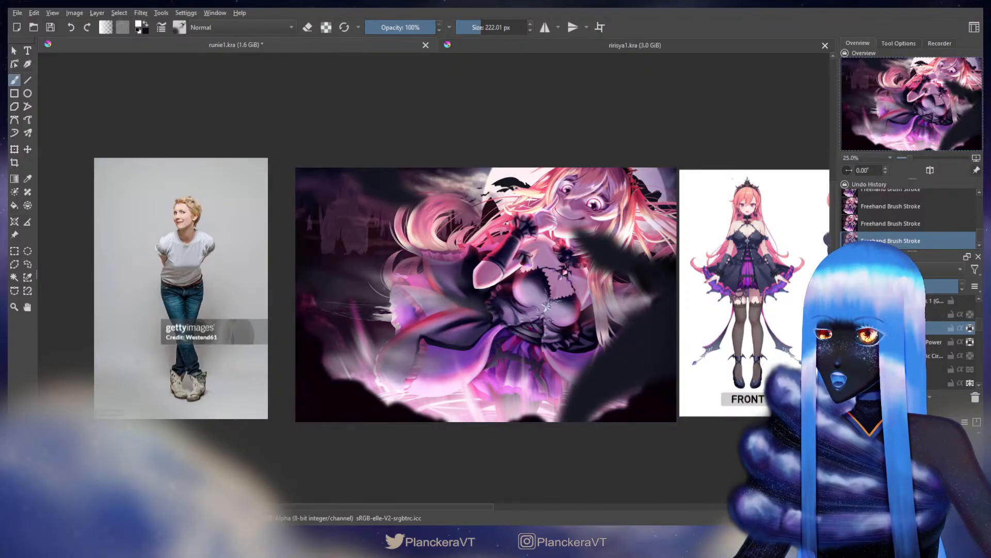
click(847, 328)
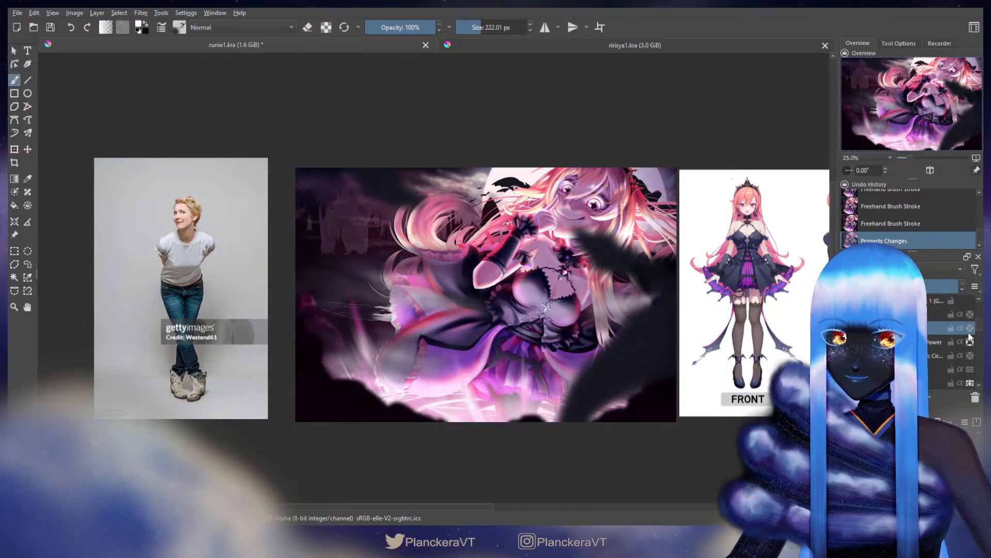
mouse_move(488, 370)
mouse_down()
mouse_move(385, 397)
mouse_move(503, 400)
mouse_move(453, 387)
mouse_move(411, 393)
mouse_up()
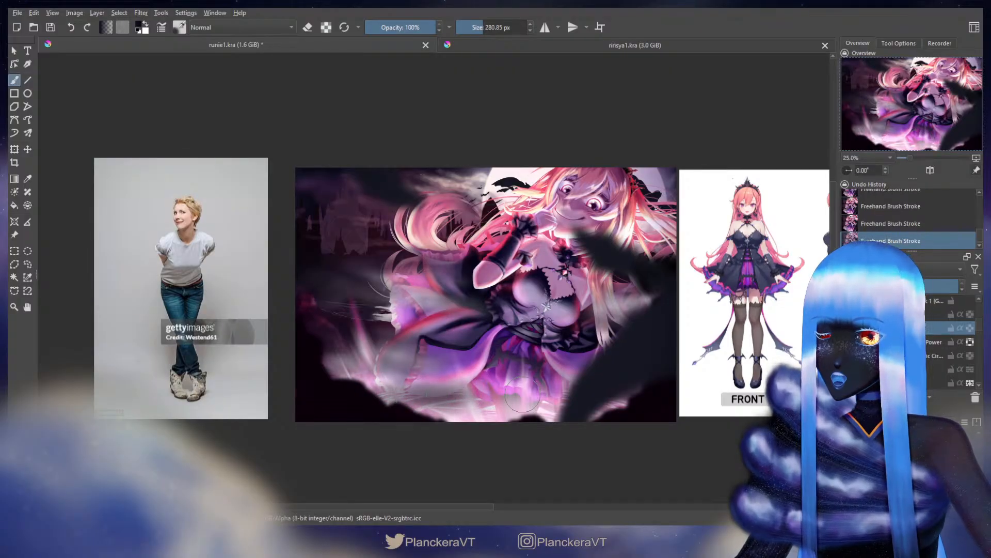
mouse_move(522, 394)
mouse_down()
mouse_move(623, 400)
mouse_move(537, 373)
mouse_move(581, 379)
mouse_move(637, 363)
mouse_move(546, 383)
mouse_move(458, 370)
mouse_move(617, 371)
mouse_up()
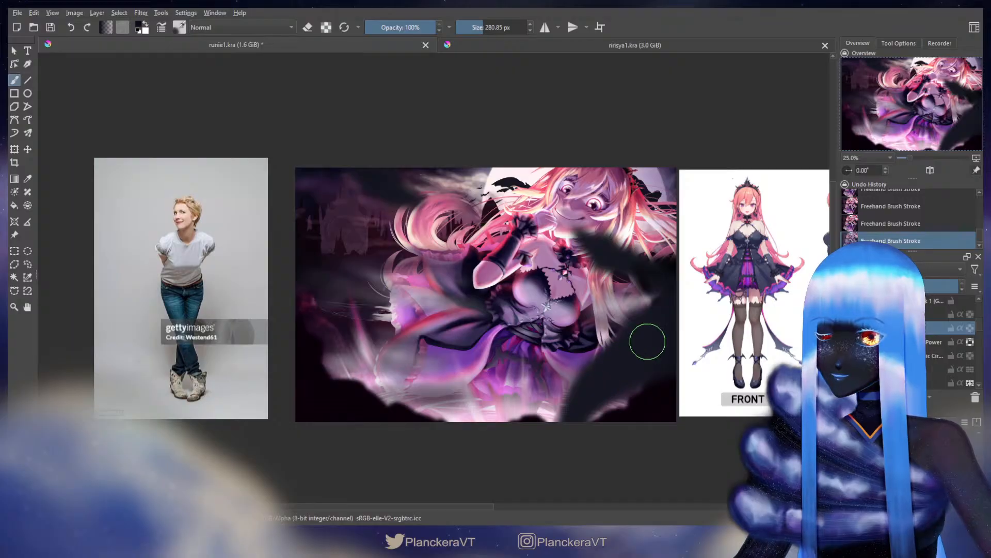
mouse_move(648, 341)
mouse_down()
mouse_move(641, 321)
mouse_move(621, 310)
mouse_move(666, 316)
mouse_up()
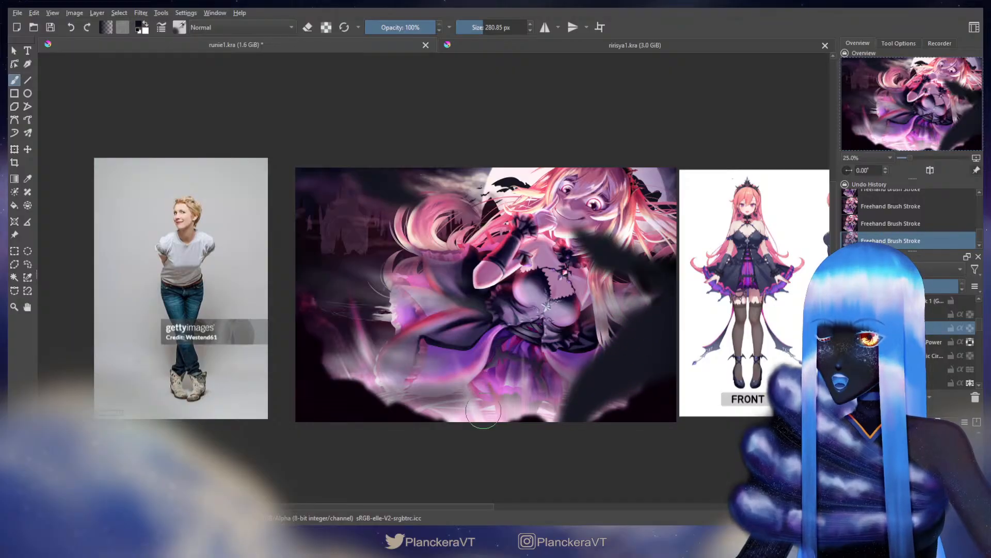
drag(483, 410, 322, 398)
Compare the lower skirt and foreground glow without and with the haze strokes, leaving the strokes in place
key(ctrl+z)
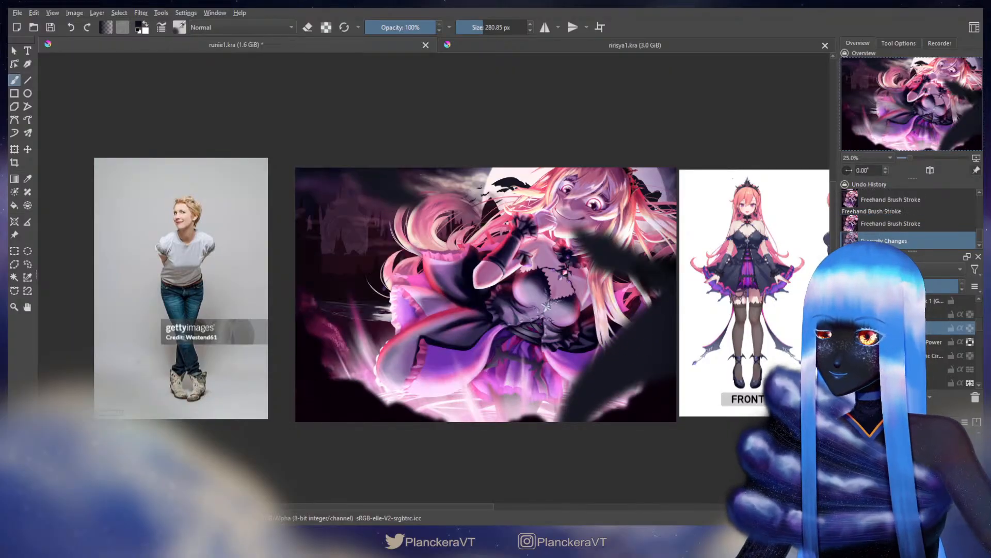
key(ctrl+shift+z)
key(ctrl+z)
key(ctrl+shift+z)
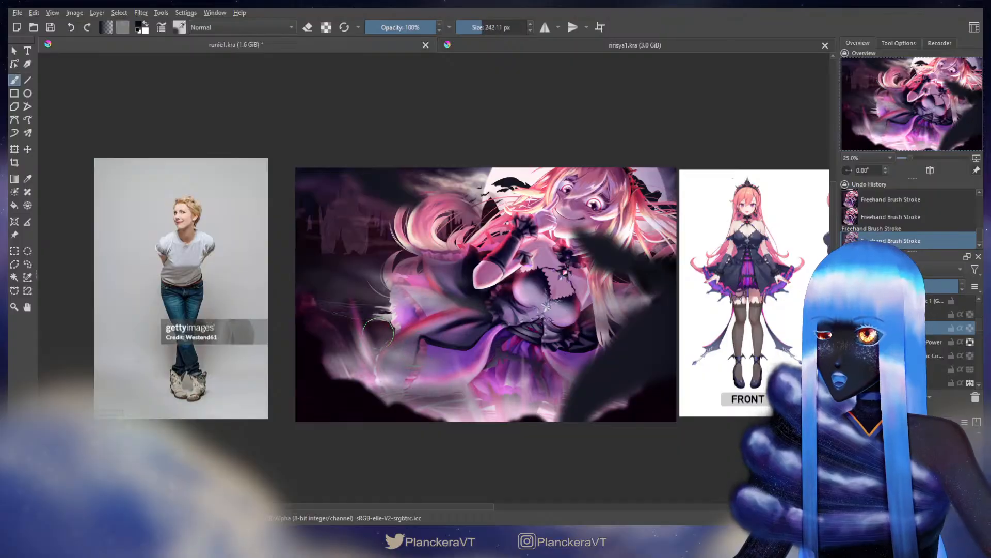
Paint light haze along the skirt's lower edge at about 328 px, and soften it with the eraser at about 513 px
mouse_move(396, 327)
mouse_down()
mouse_move(380, 312)
mouse_move(426, 324)
mouse_move(394, 328)
mouse_up()
mouse_move(399, 405)
mouse_down()
mouse_move(492, 391)
mouse_move(538, 406)
mouse_up()
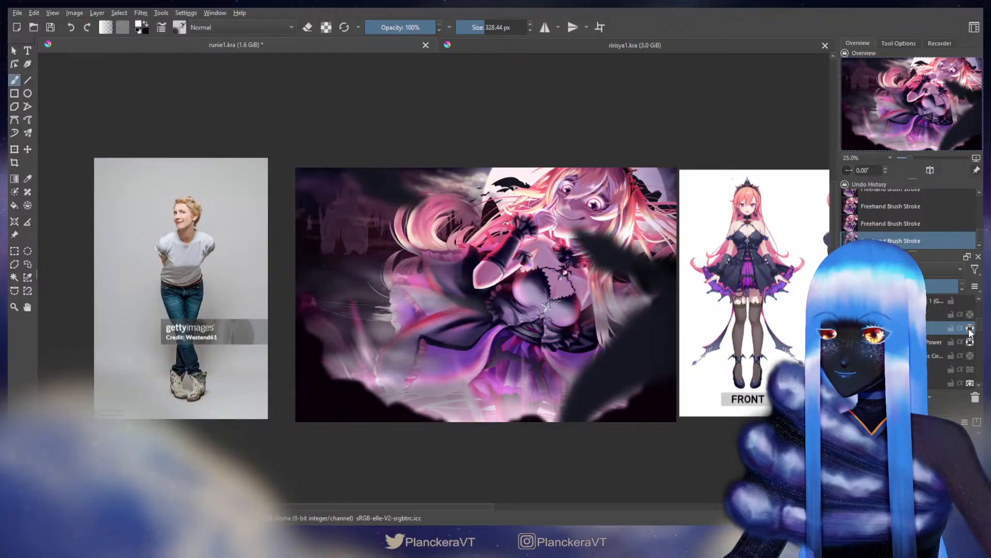
click(307, 27)
mouse_move(461, 392)
mouse_down()
mouse_move(492, 406)
mouse_move(529, 401)
mouse_move(505, 403)
mouse_move(525, 399)
mouse_up()
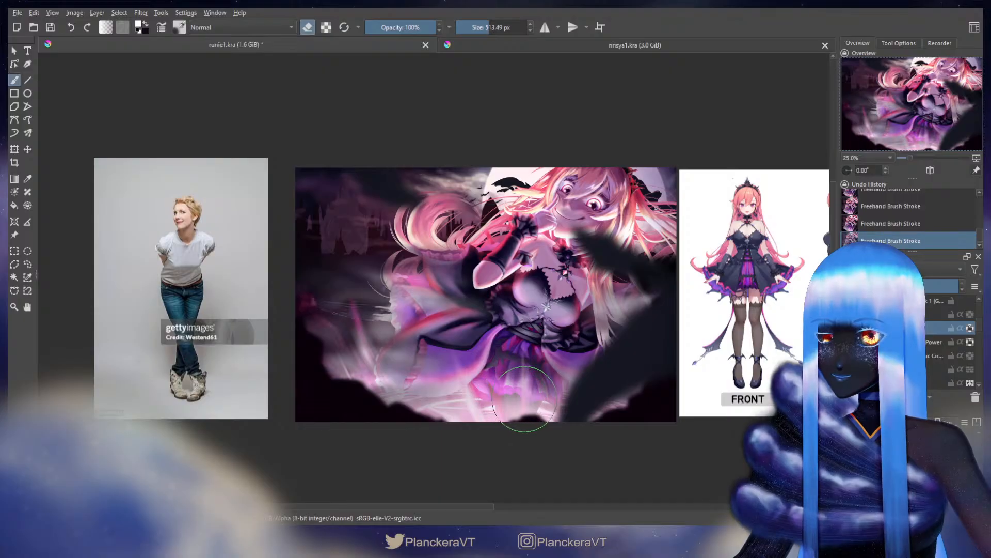
Move the haze layer below the Power and magic circle layers, and erase across the lower skirt at about 513 px
click(931, 357)
drag(931, 329, 926, 362)
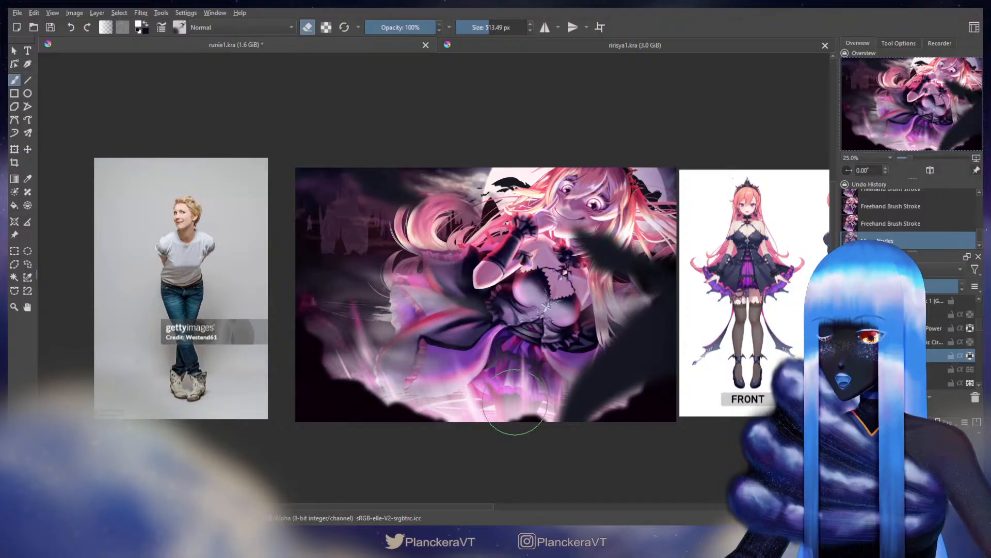
mouse_move(515, 402)
mouse_down()
mouse_move(576, 400)
mouse_move(396, 396)
mouse_move(362, 374)
mouse_move(483, 362)
mouse_move(557, 371)
mouse_move(637, 359)
mouse_up()
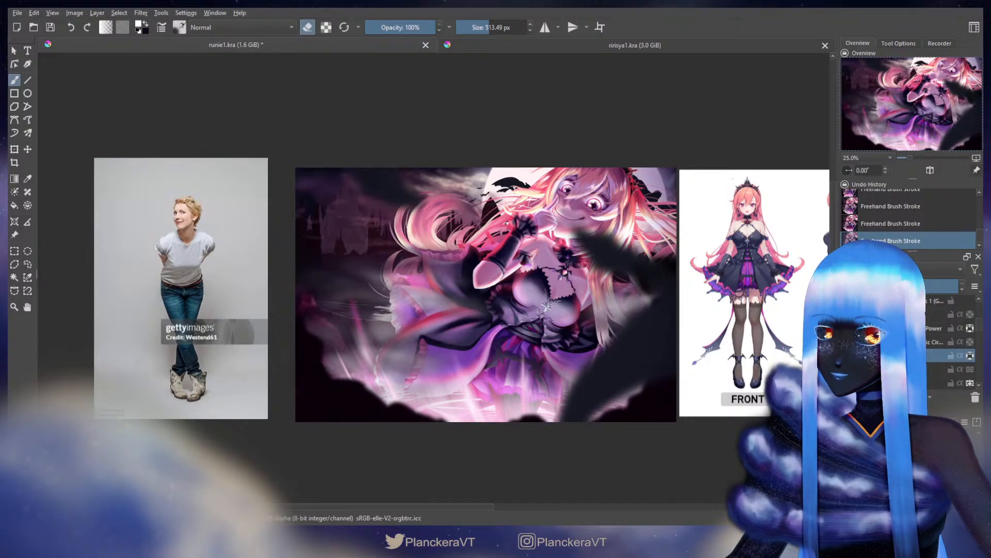
Try a dark haze stroke at about 425 px over the background castle and hide the foreground bats, undoing both
key(e)
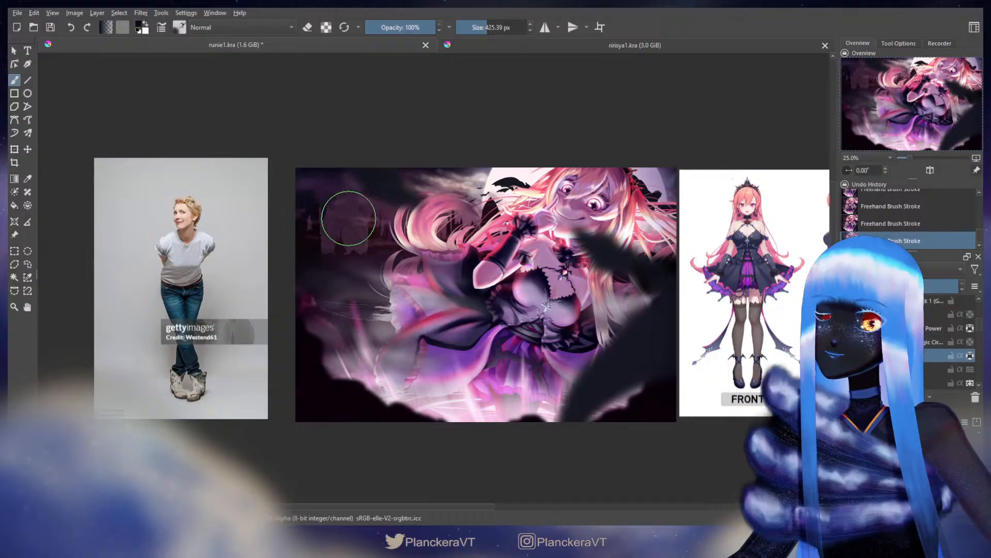
key(ctrl+z)
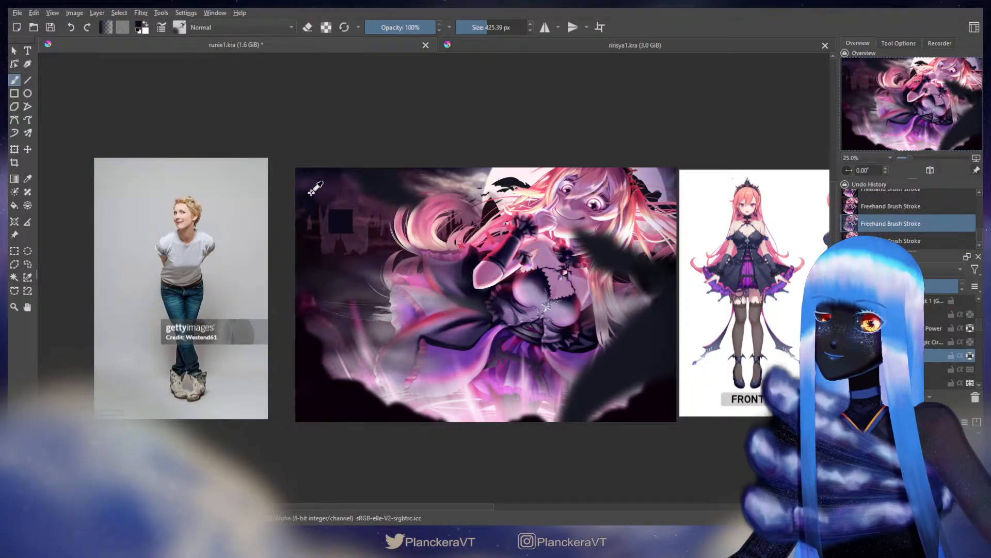
drag(981, 323, 981, 317)
click(846, 321)
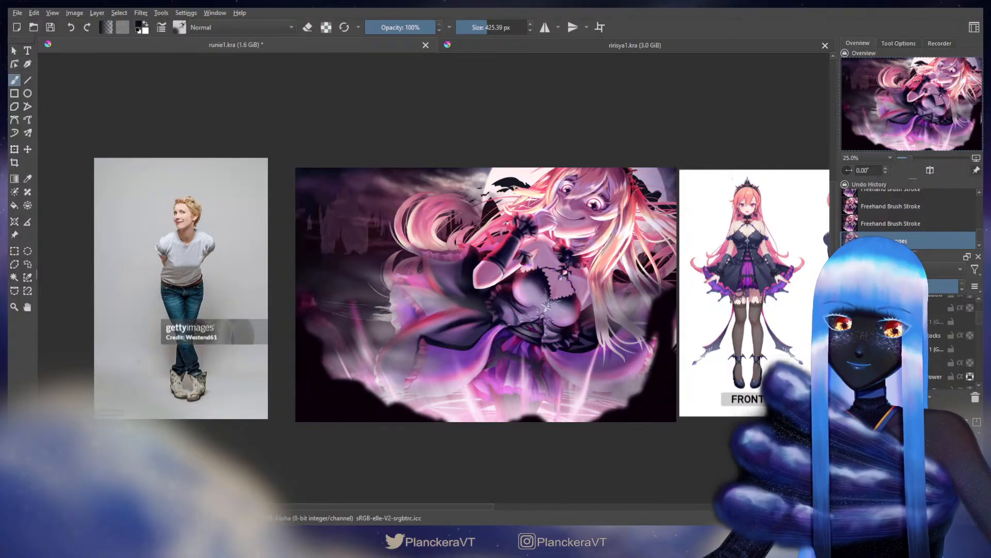
key(ctrl+z)
drag(981, 321, 981, 330)
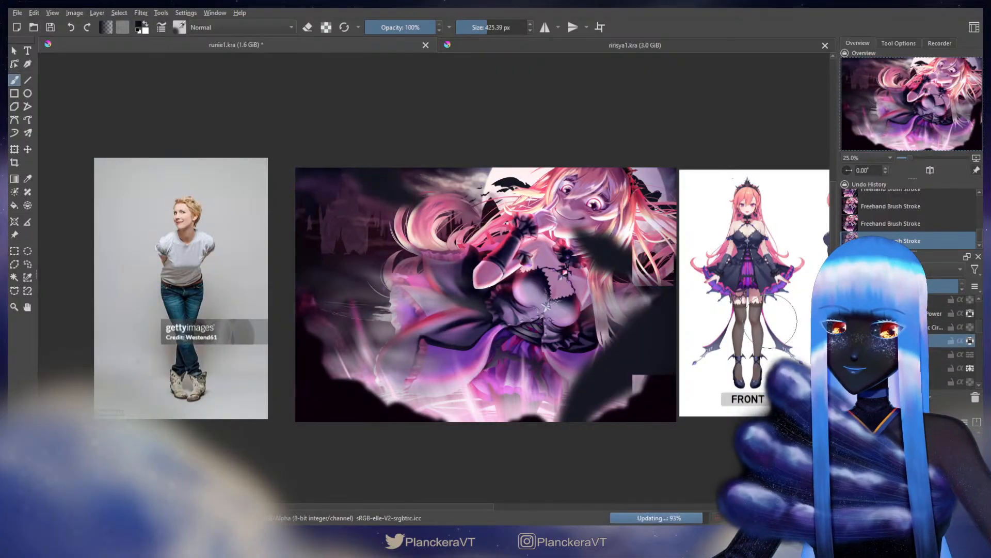
Turn off the haze layer's alpha lock and paint dark haze around the background castle at about 223 px
click(970, 341)
shift+drag(408, 255, 342, 250)
mouse_move(409, 246)
shift+mouse_down()
mouse_move(376, 243)
mouse_move(402, 241)
shift+mouse_up()
mouse_move(392, 240)
mouse_down()
mouse_move(341, 240)
mouse_move(433, 254)
mouse_up()
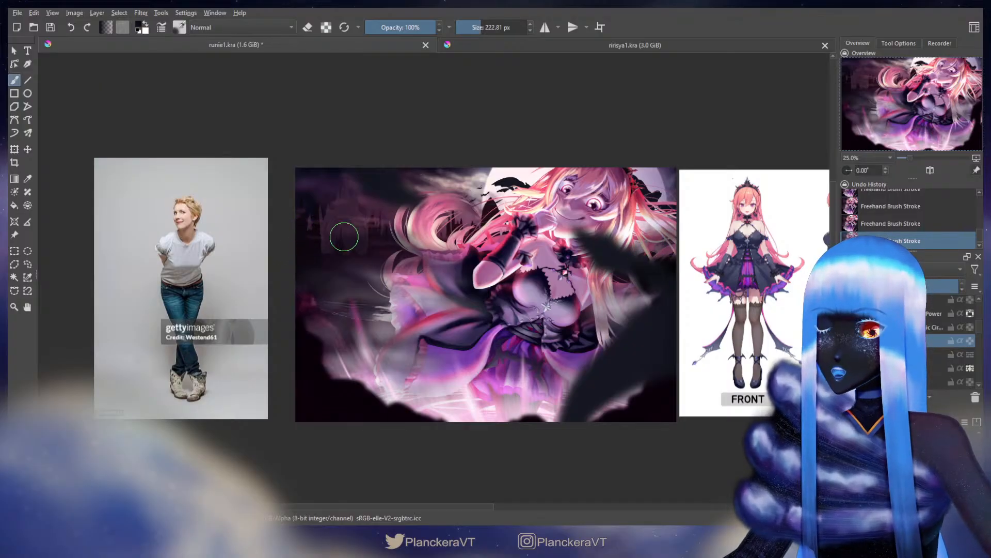
Lock the haze layer's alpha, recolor the background haze with white strokes at about 264 px, and apply an HSV/HSL adjustment
click(969, 341)
key(x)
mouse_move(289, 248)
mouse_down()
mouse_move(337, 244)
mouse_move(368, 265)
mouse_move(394, 233)
mouse_up()
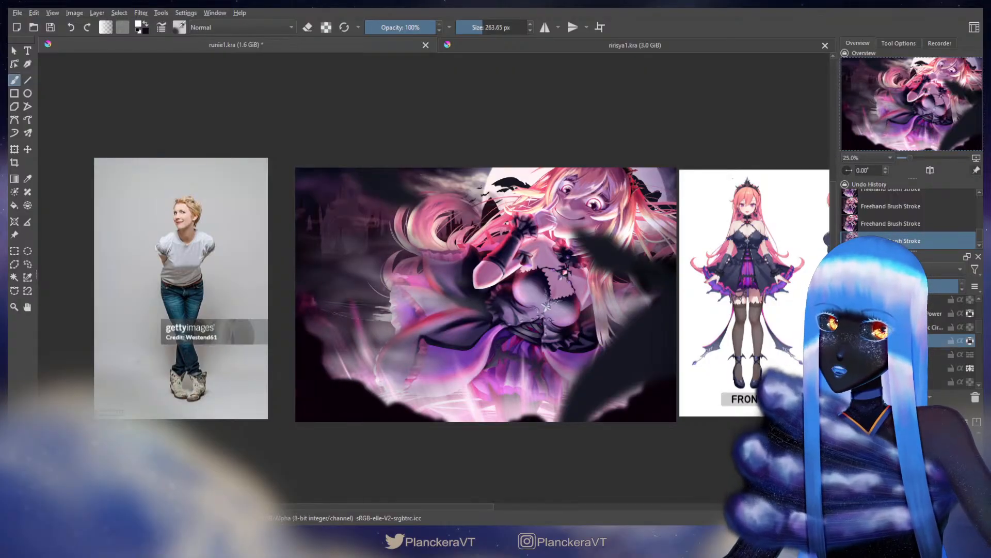
key(Return)
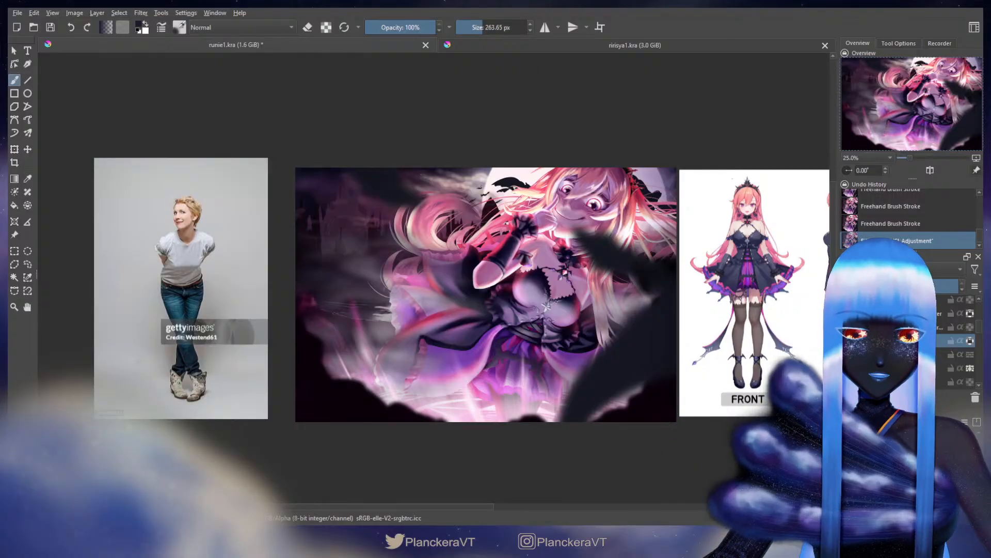
Turn off the haze layer's alpha lock, then duplicate the layer and hide the upper copy, keeping the lower one active
click(970, 341)
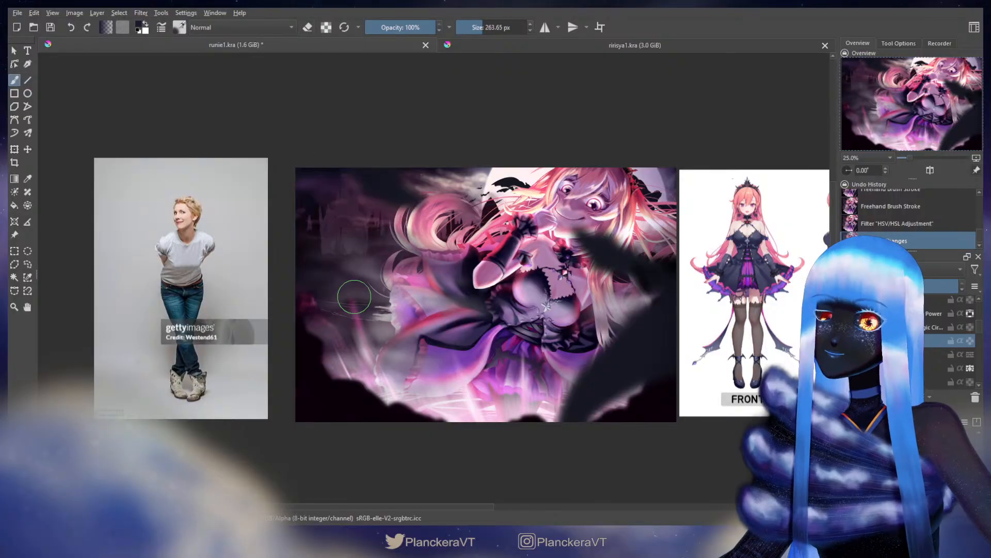
shift+drag(355, 287, 301, 287)
click(308, 28)
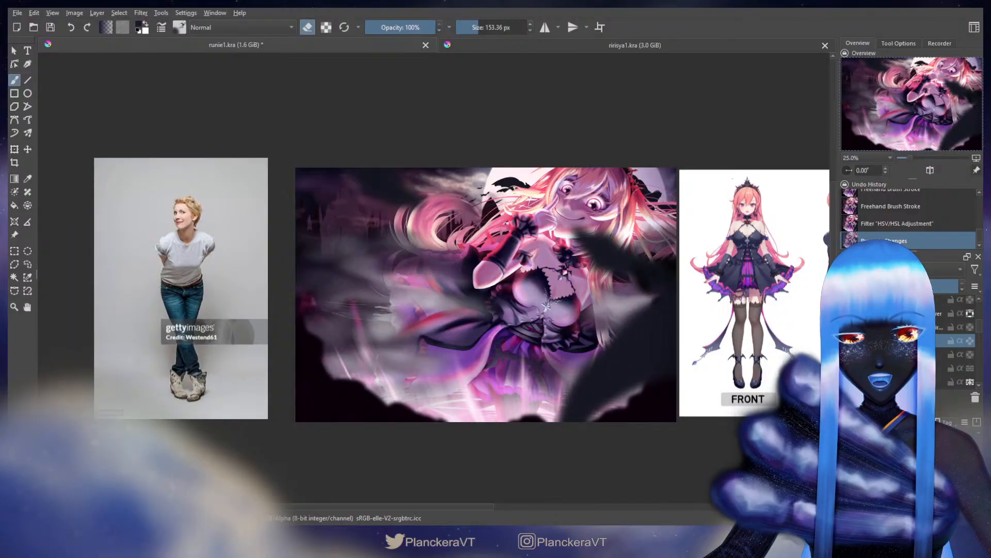
click(847, 341)
click(883, 354)
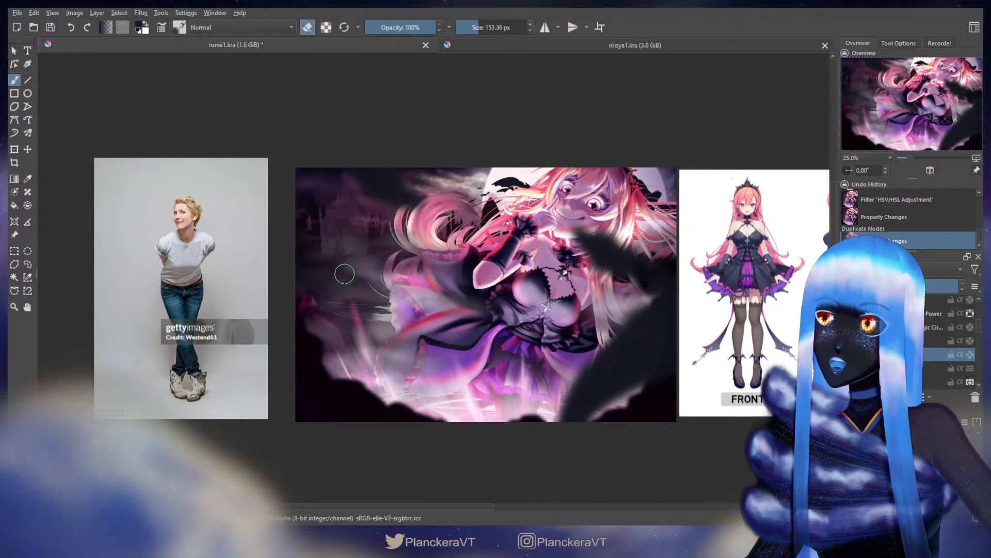
Erase parts of the haze beside the skirt at about 145 px, and repaint it with white strokes at about 107 px
mouse_move(361, 279)
mouse_down()
mouse_move(373, 279)
mouse_move(343, 285)
mouse_move(363, 301)
mouse_up()
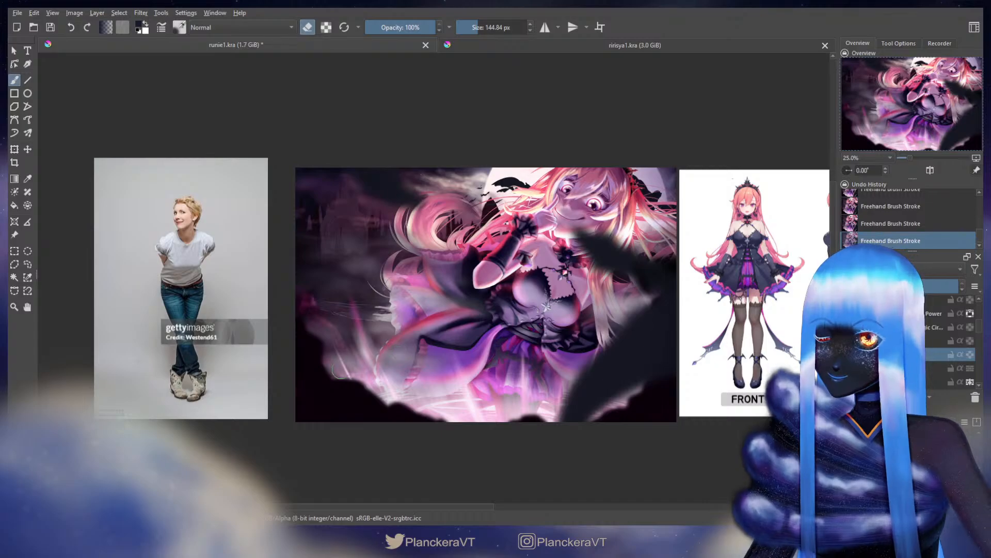
key(e)
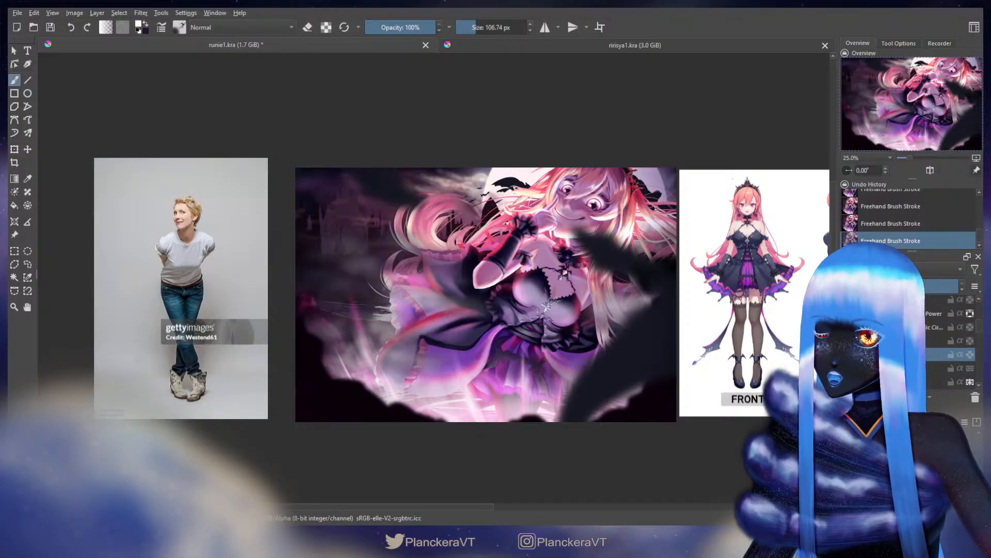
key(x)
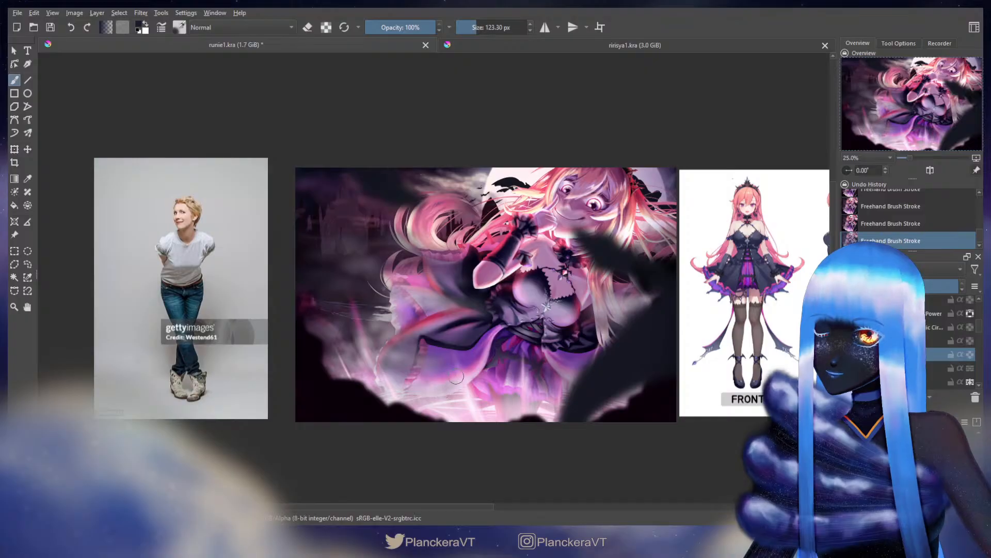
Alternate white and dark haze strokes at about 99 px beside the skirt and near the bat below the long hair
key(x)
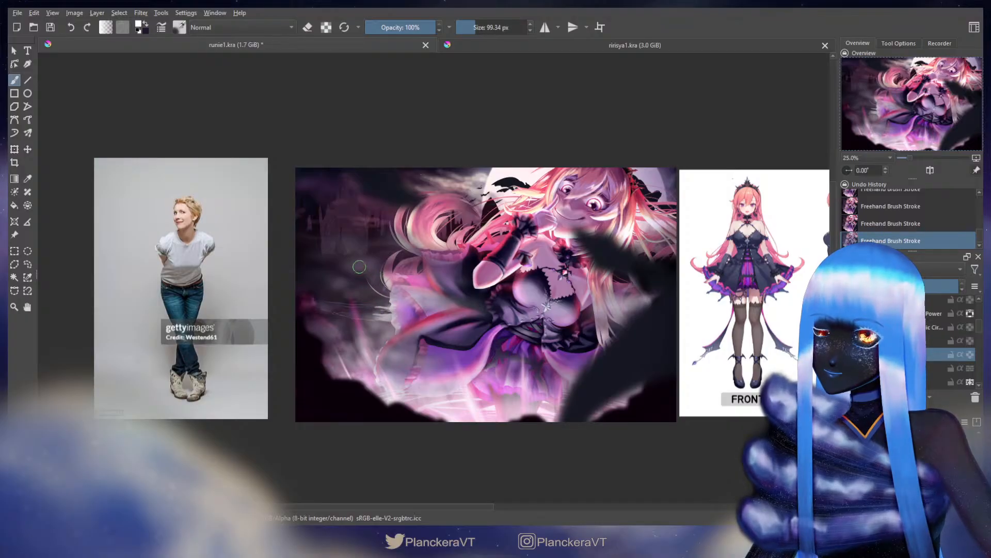
key(x)
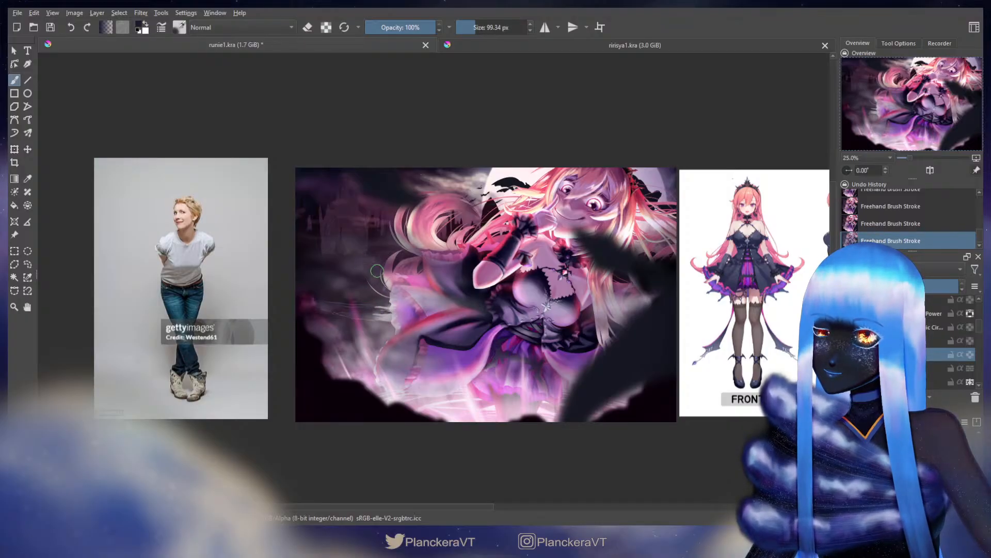
key(x)
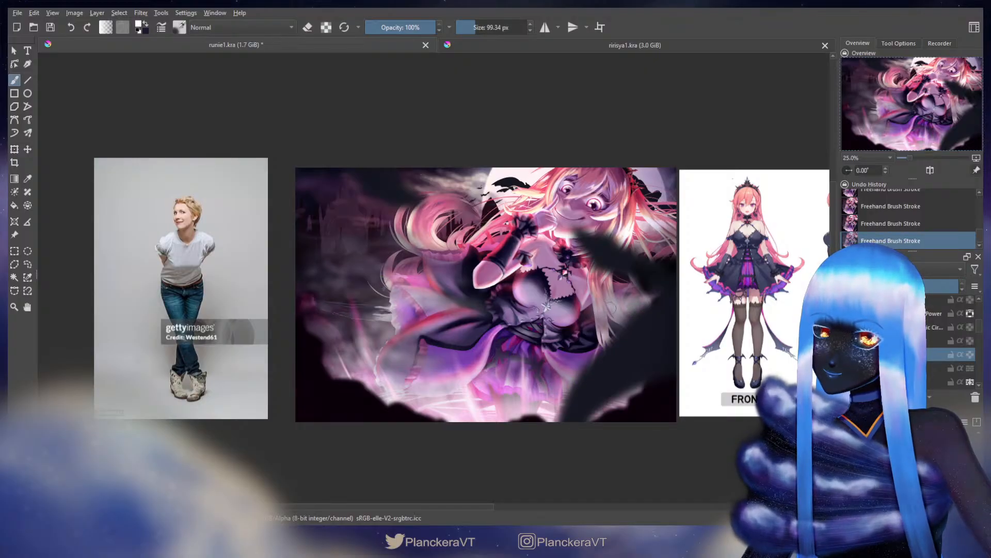
key(x)
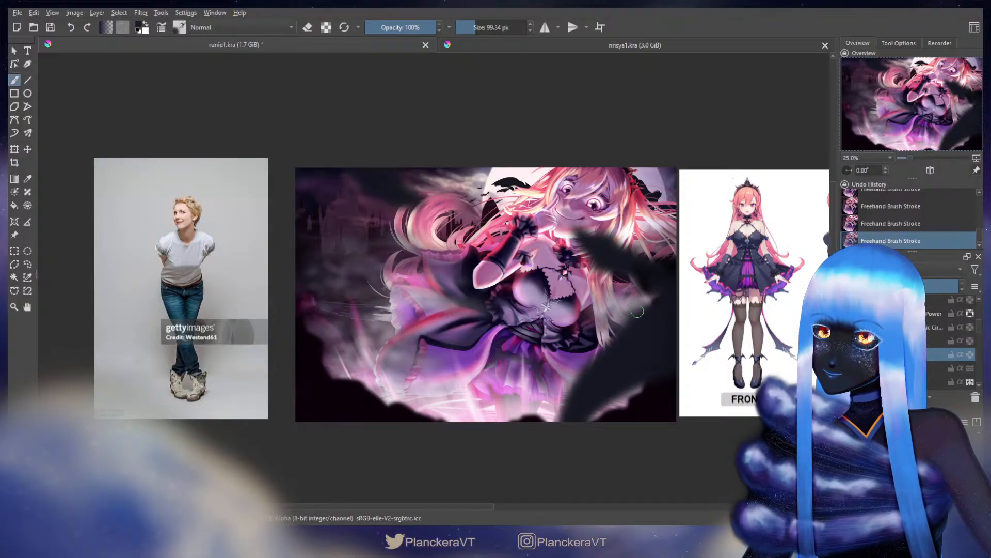
Erase parts of the haze around the skirt and below the castle with brush sizes from about 115 to 187 px
key(bracketright)
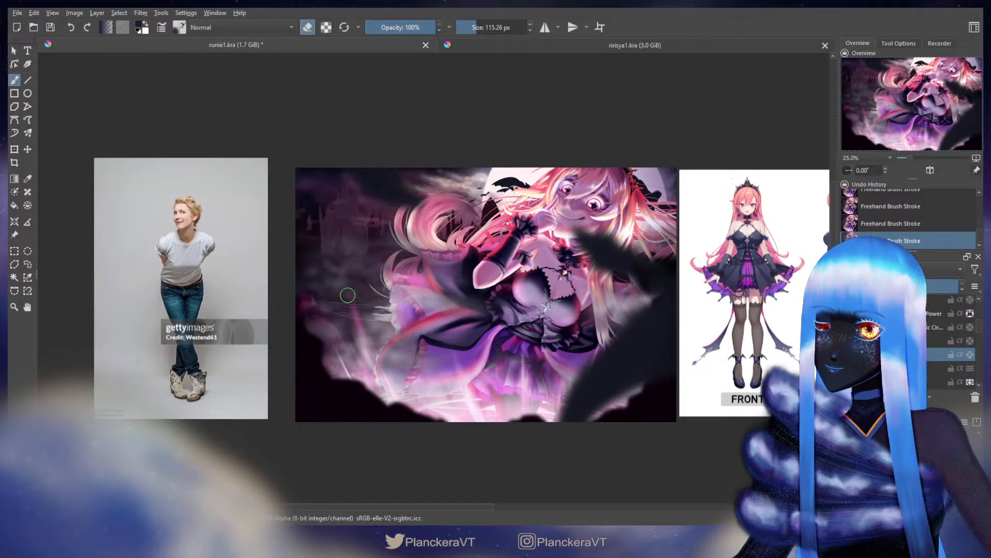
shift+drag(329, 272, 350, 257)
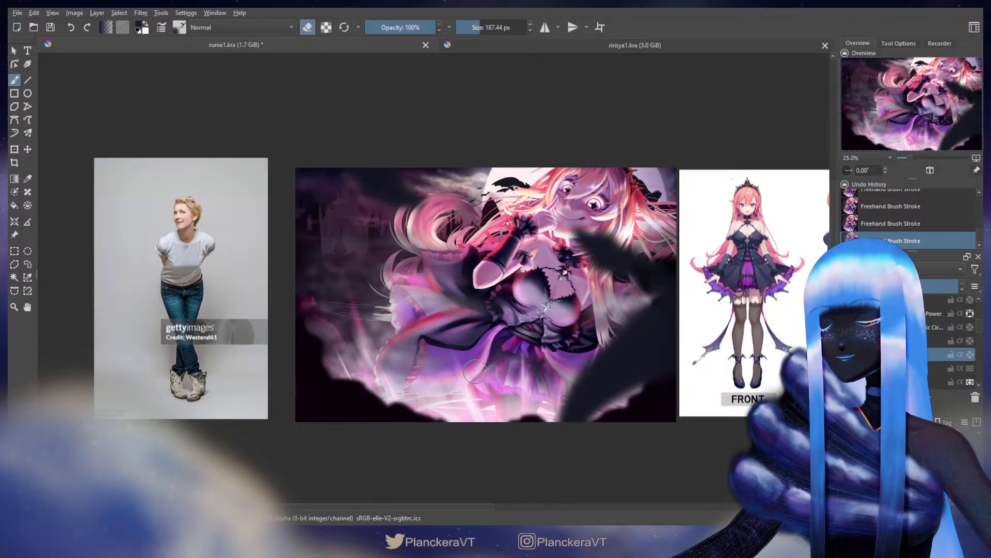
scroll(475, 371, up, 3)
mouse_move(289, 221)
mouse_down()
mouse_move(527, 360)
mouse_move(593, 324)
mouse_up()
drag(454, 250, 433, 260)
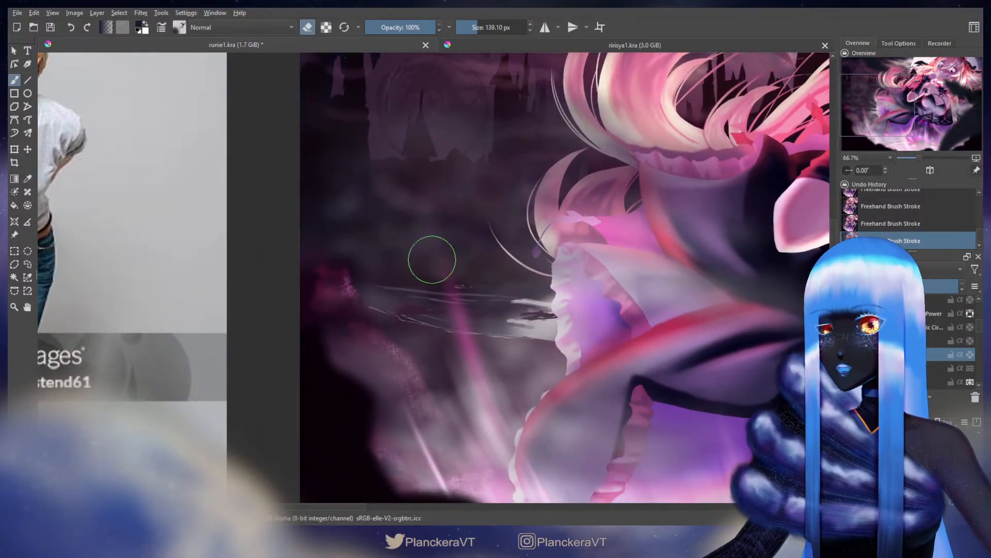
scroll(432, 260, up, 1)
scroll(432, 260, down, 1)
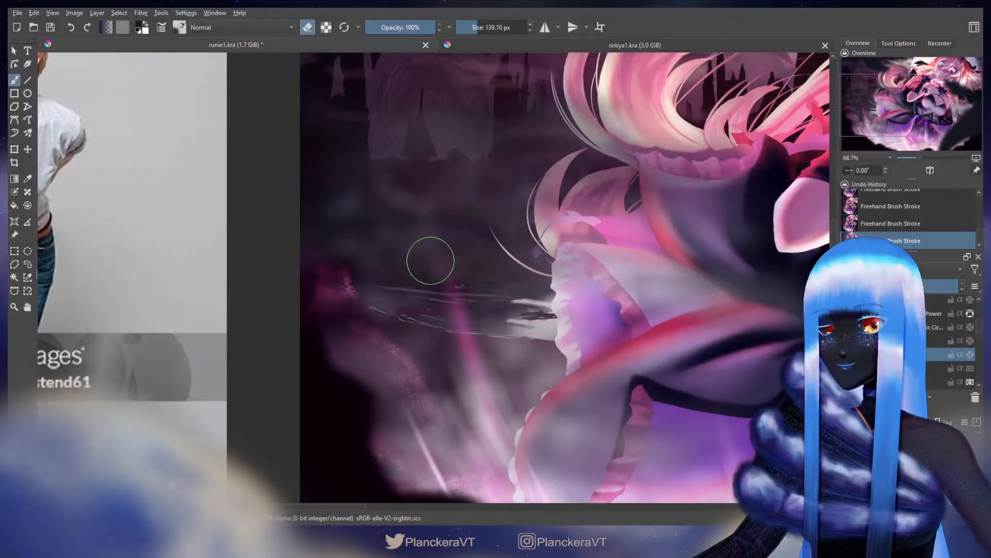
mouse_move(531, 303)
mouse_down()
mouse_move(386, 344)
mouse_move(405, 389)
mouse_up()
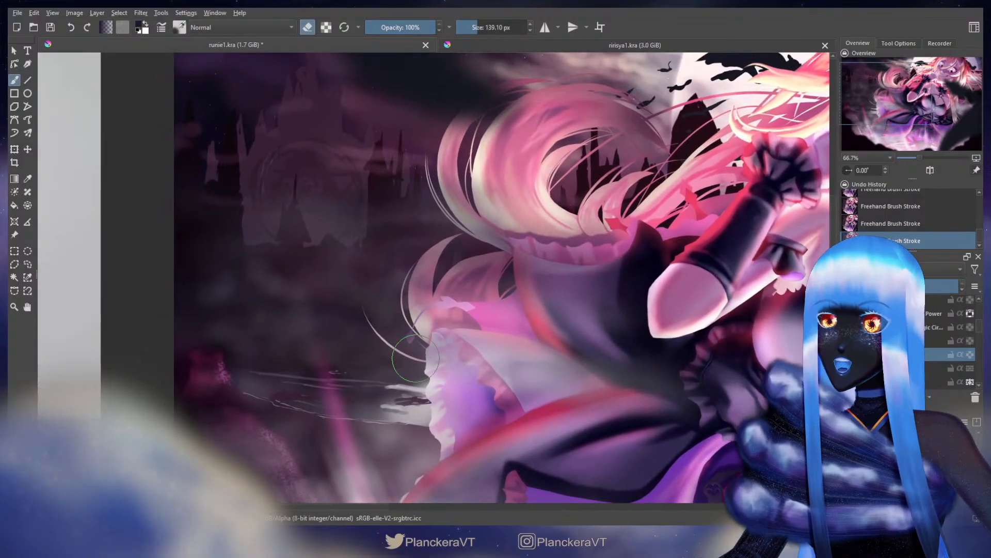
drag(401, 319, 391, 307)
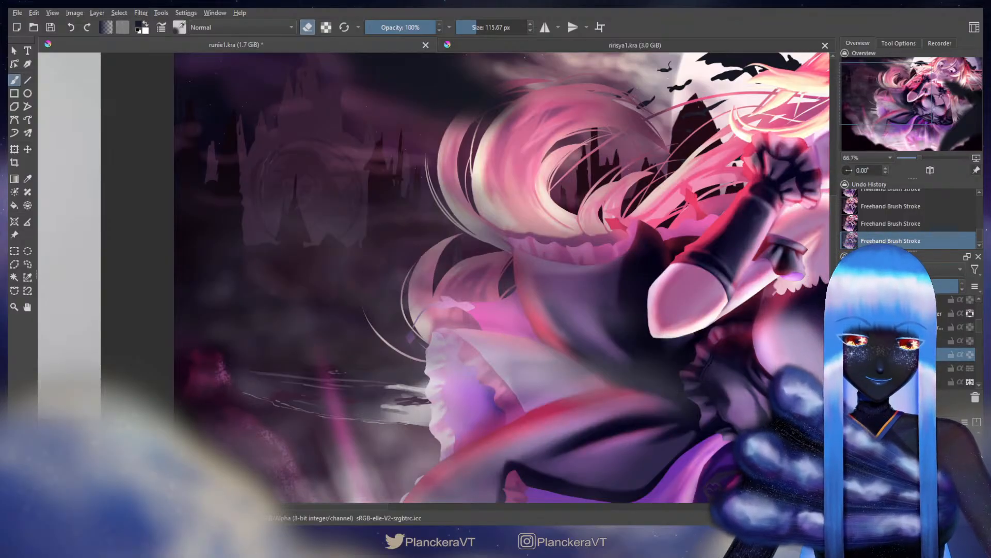
Undo the last stroke and paint dark haze below the castle with a flat elliptical brush at about 217 px
key(e)
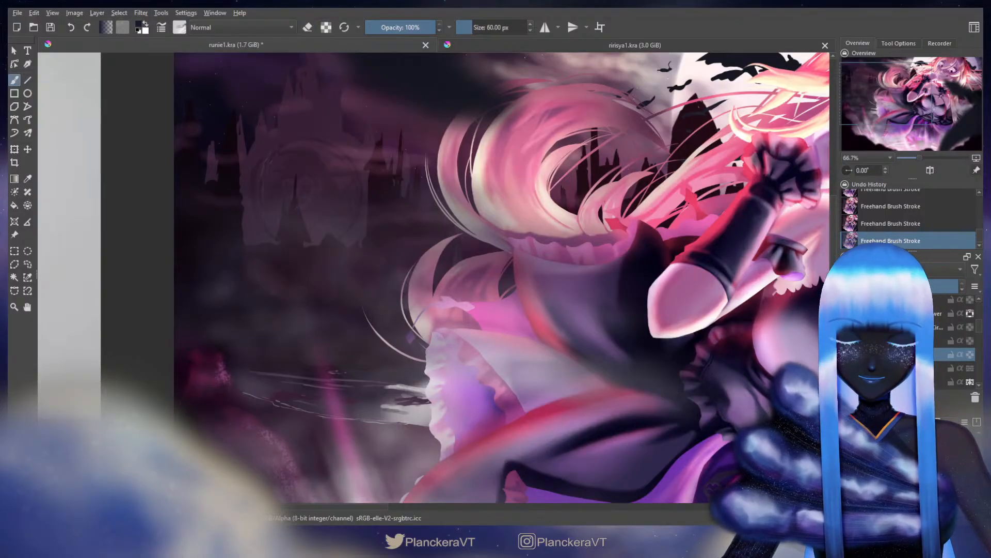
key(ctrl+z)
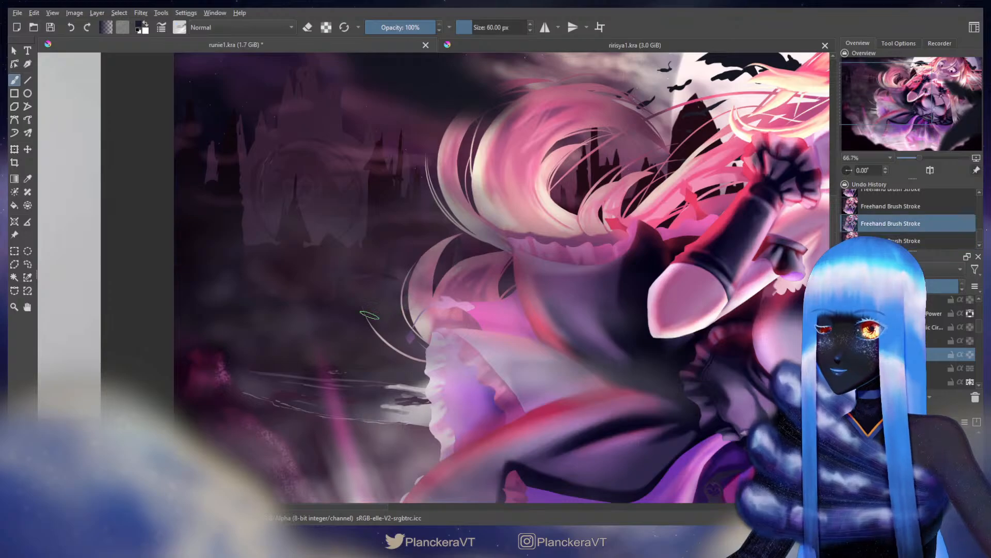
shift+drag(316, 310, 394, 311)
drag(274, 285, 326, 263)
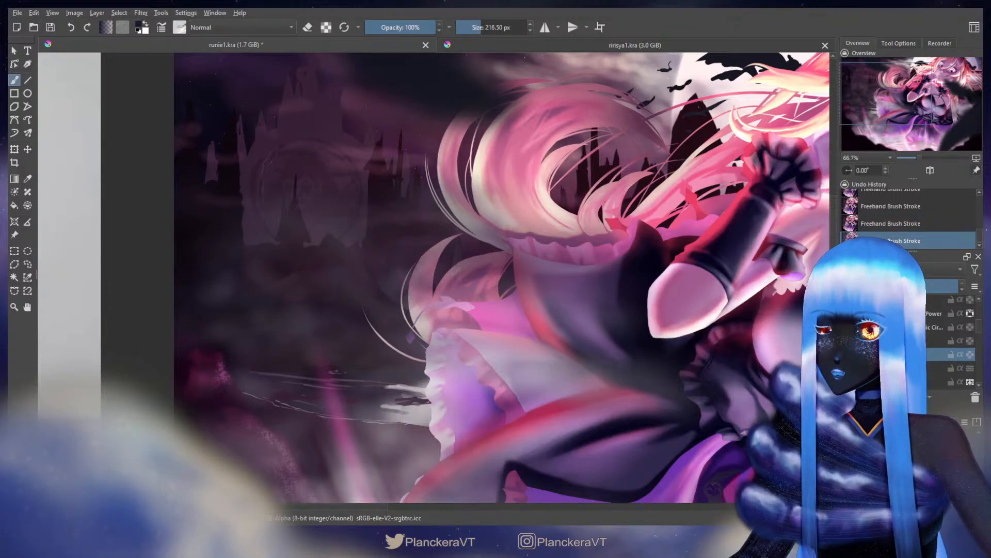
Compare the background below the castle without and with the new dark haze stroke, leaving the stroke in place
key(ctrl+z)
key(ctrl+shift+z)
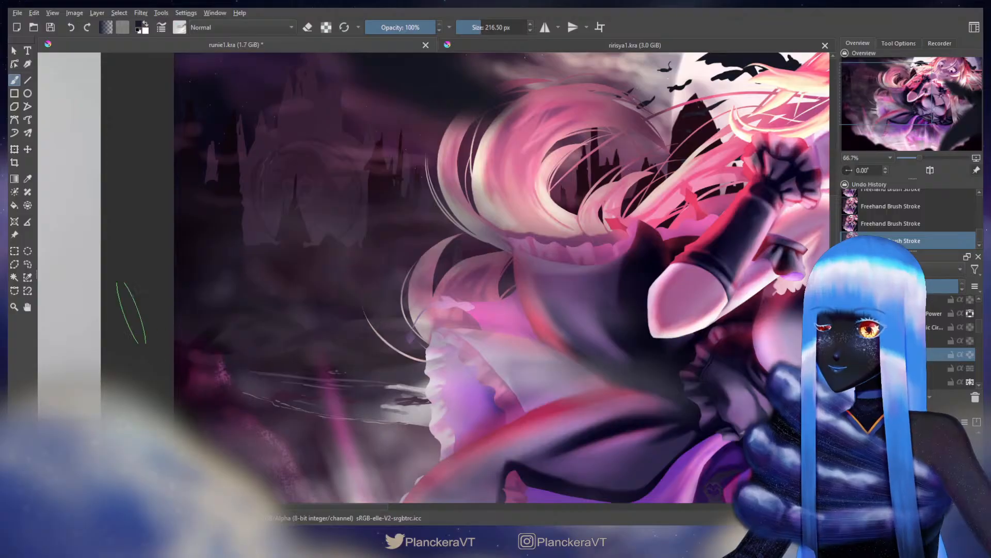
key(ctrl+z)
key(ctrl+shift+z)
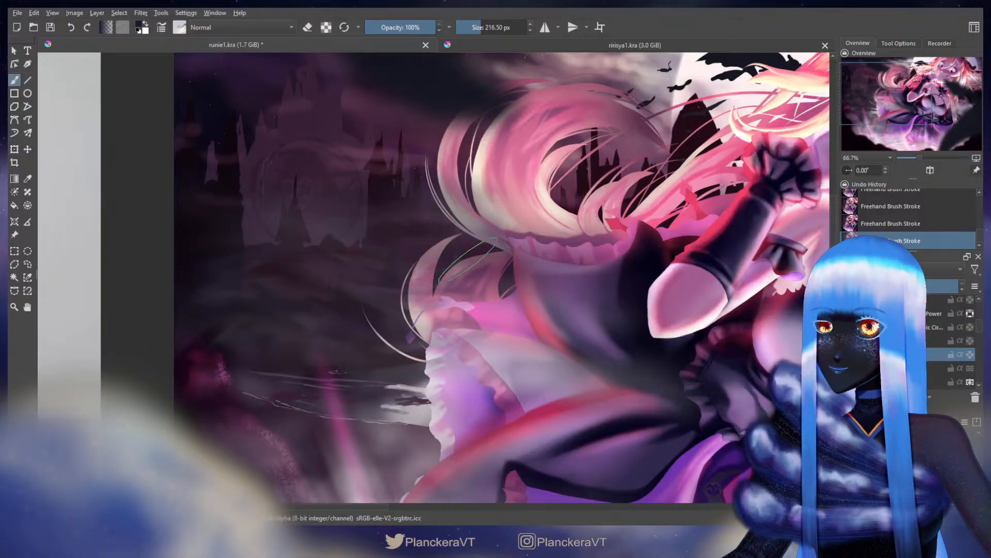
Paint dark streaks of haze at about 217 px across the background between the castle, the rocks and the skirt
drag(373, 363, 420, 233)
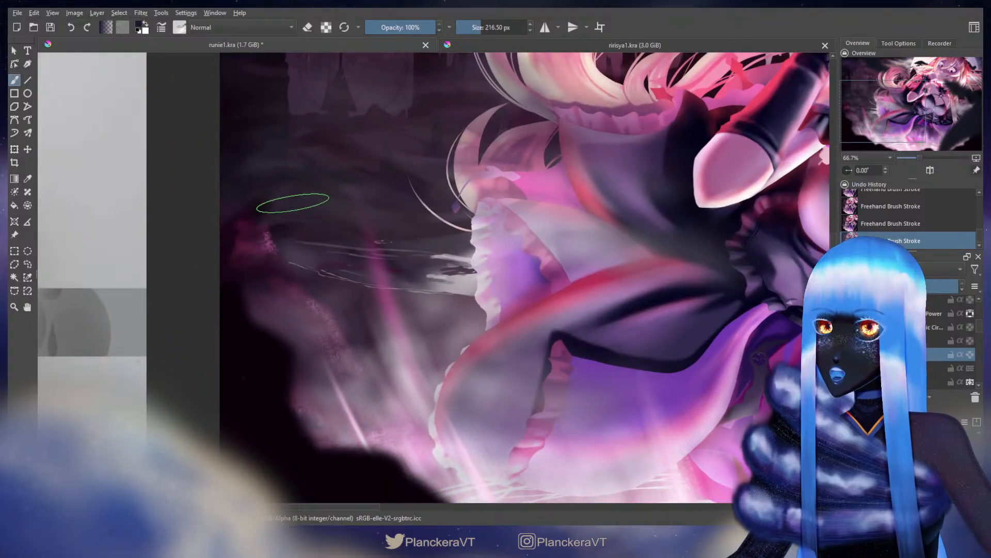
drag(331, 214, 377, 283)
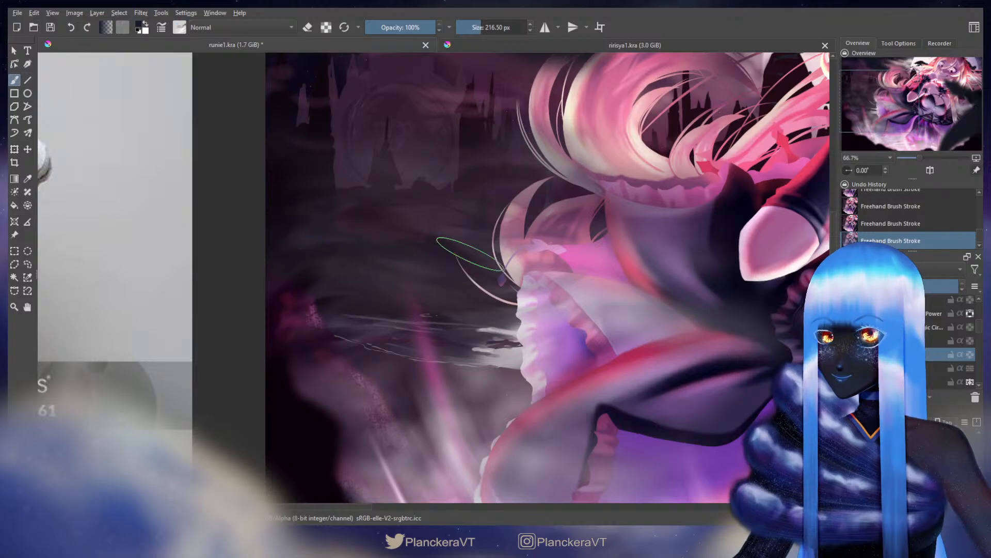
drag(456, 245, 440, 360)
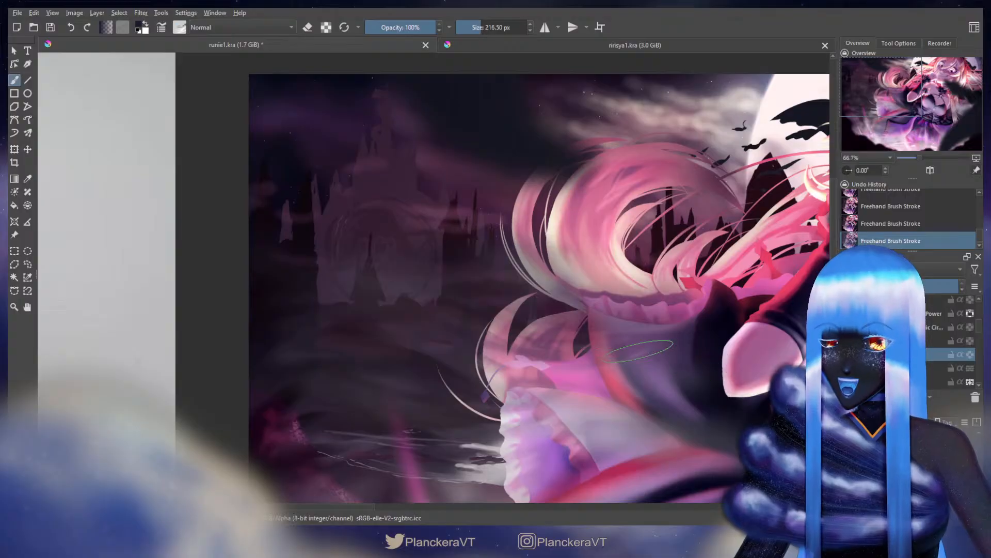
Paint pale grey haze across the skirt, the lower hair and the surrounding background with a brush of about 217 px
drag(483, 350, 340, 264)
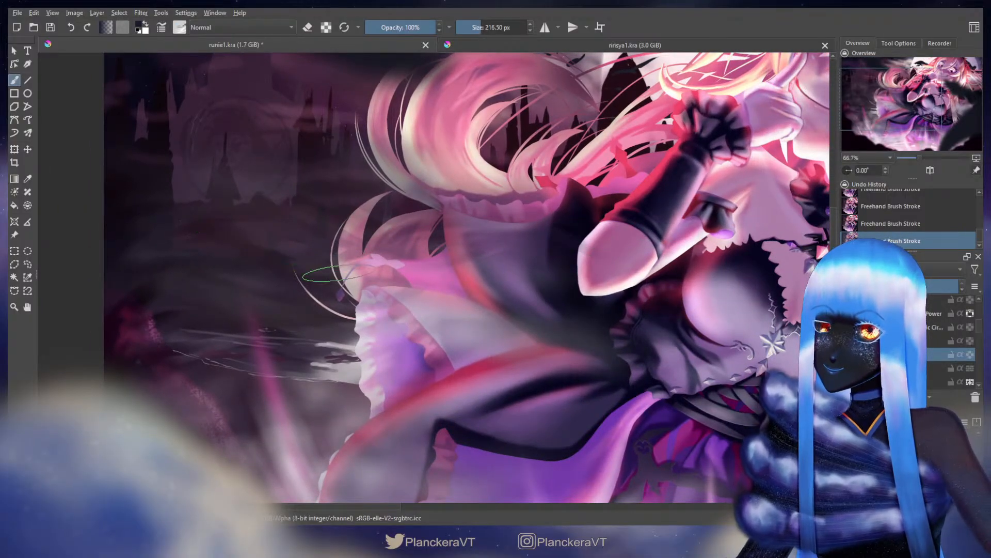
drag(440, 338, 469, 243)
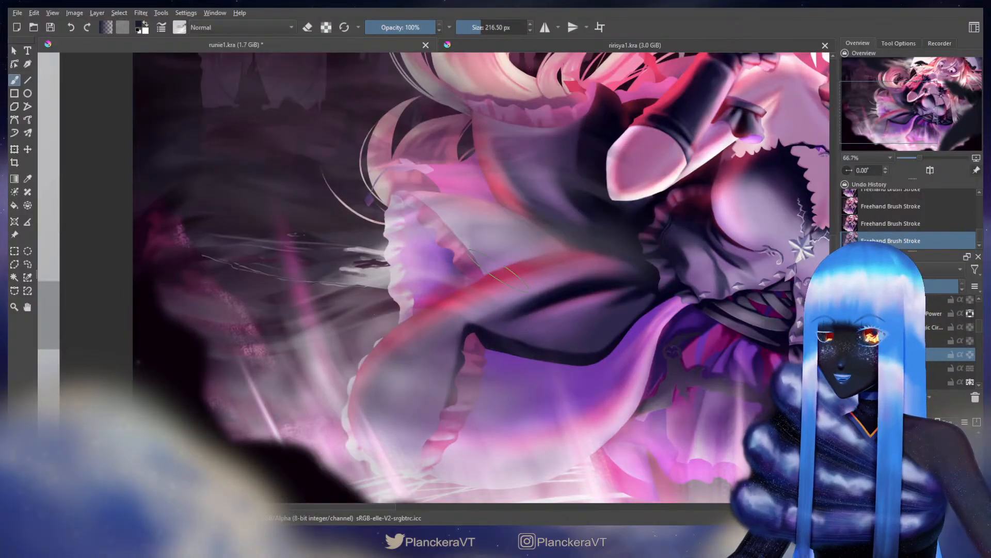
scroll(491, 240, down, 3)
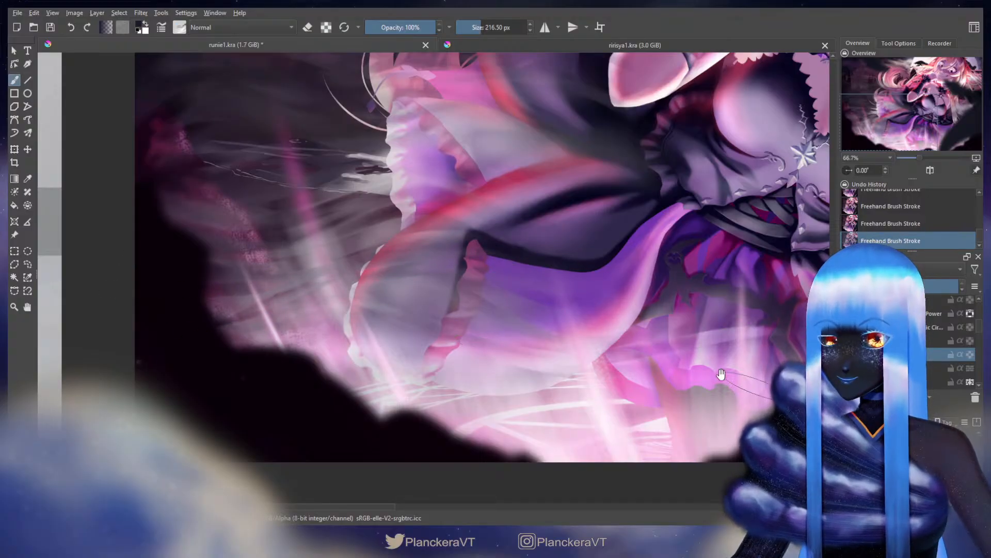
drag(719, 375, 336, 358)
drag(483, 284, 172, 400)
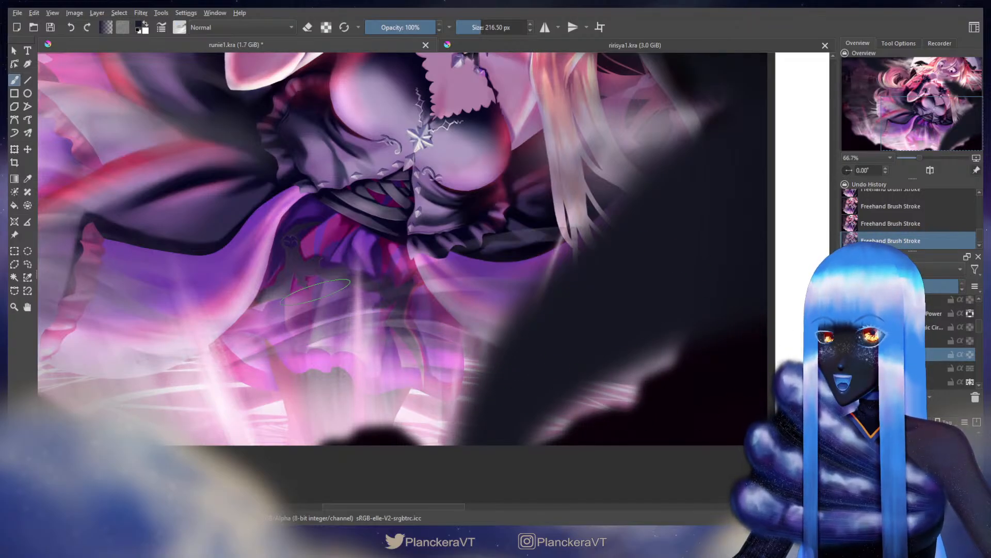
scroll(575, 289, down, 2)
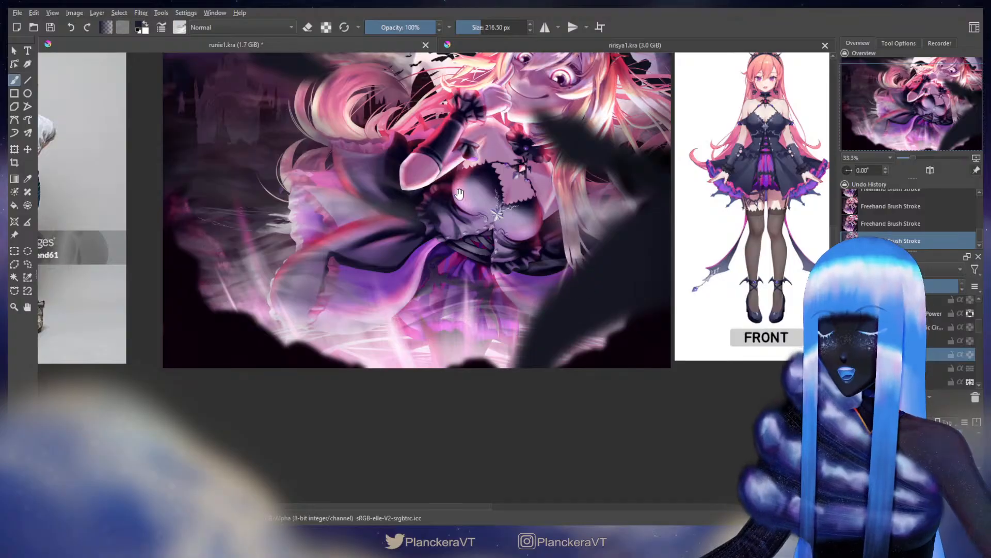
drag(575, 290, 602, 374)
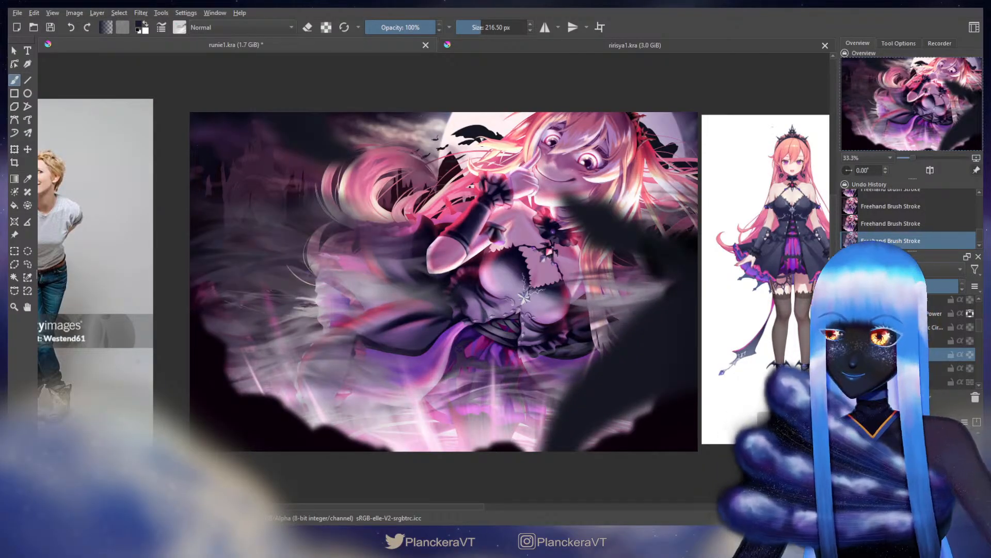
Duplicate the haze layer, hide the copy, and paint over the lower skirt on the layer below at about 187 px
click(928, 401)
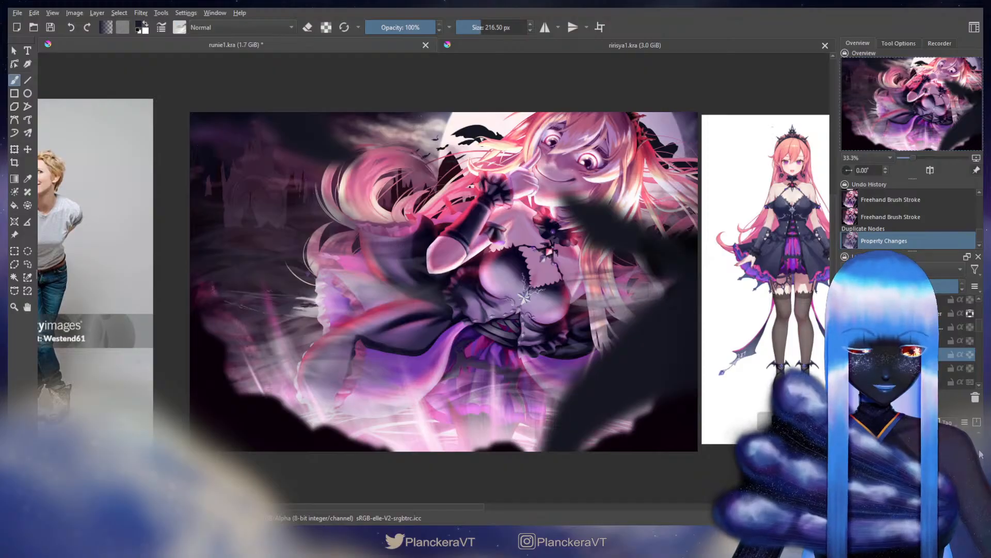
key(bracketleft)
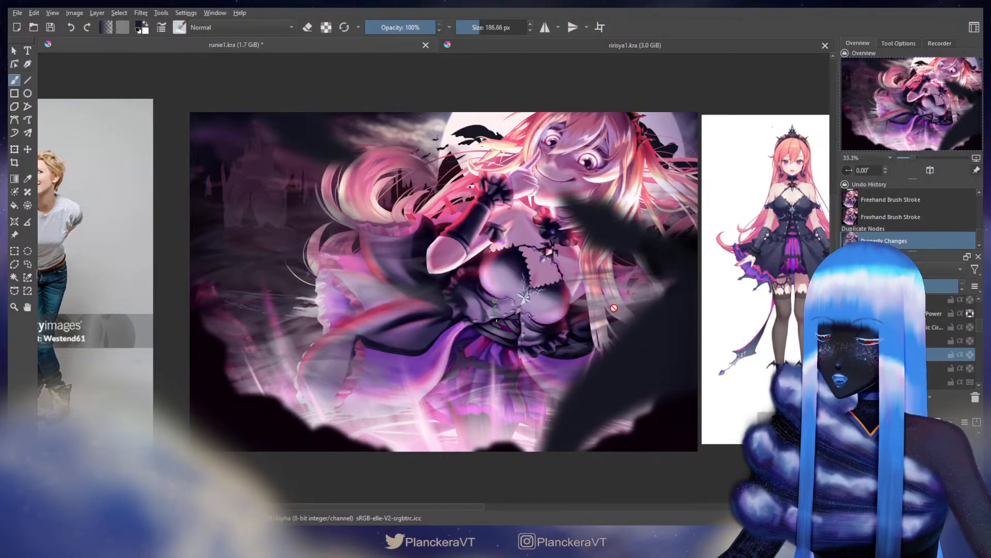
key(Page_Down)
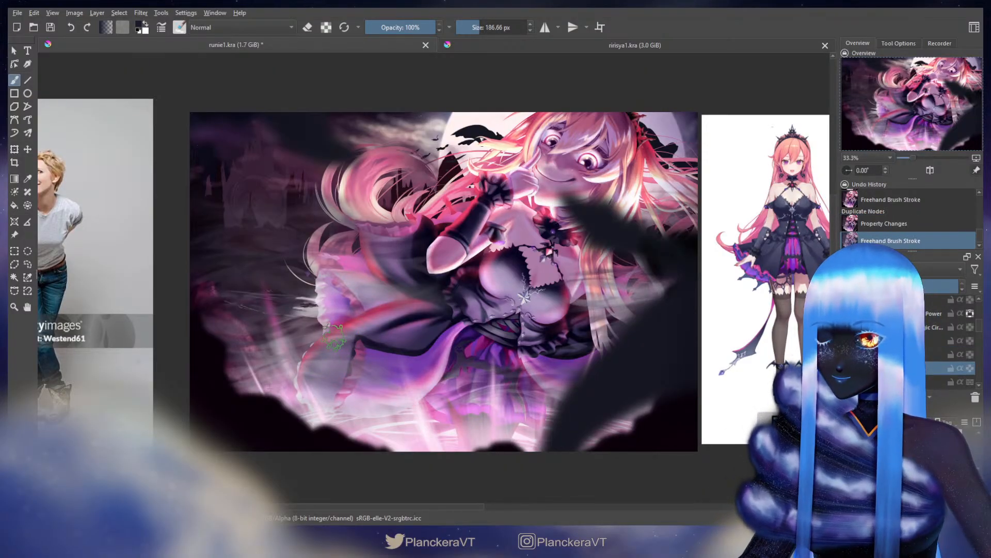
mouse_move(376, 354)
mouse_down()
mouse_move(356, 356)
mouse_move(410, 391)
mouse_up()
drag(347, 376, 389, 371)
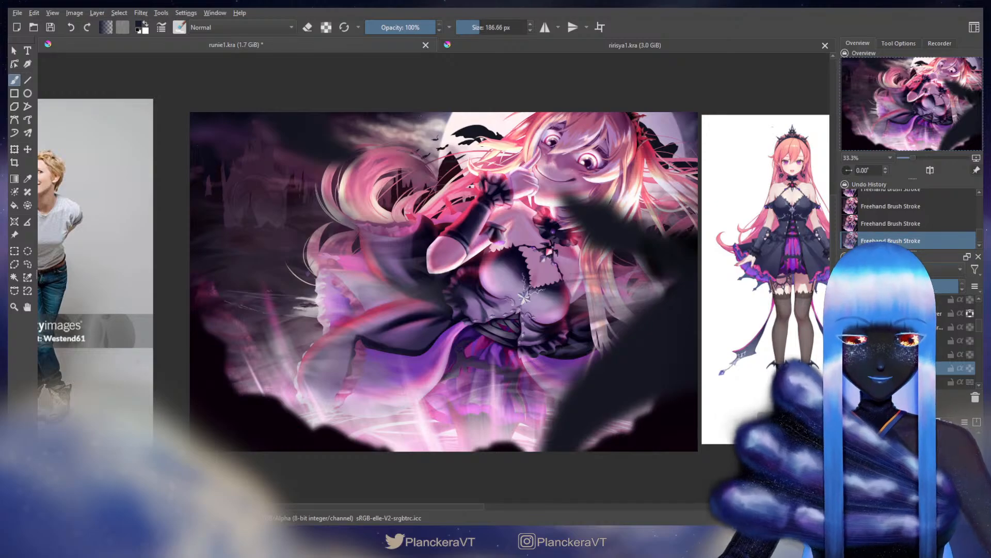
Switch the paint colour to white and paint light wisps of haze below the castle with a brush of about 52 px
click(955, 454)
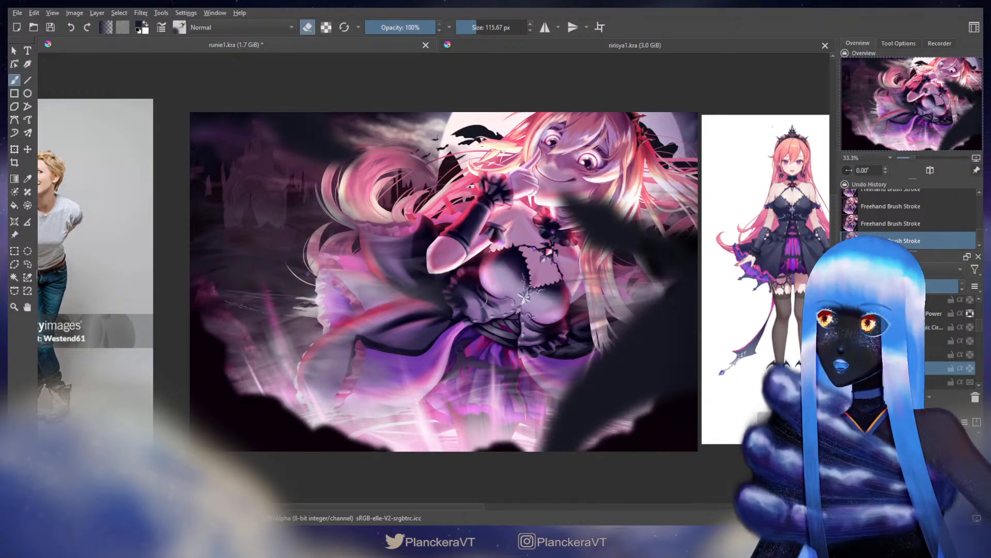
click(924, 457)
key(x)
click(955, 456)
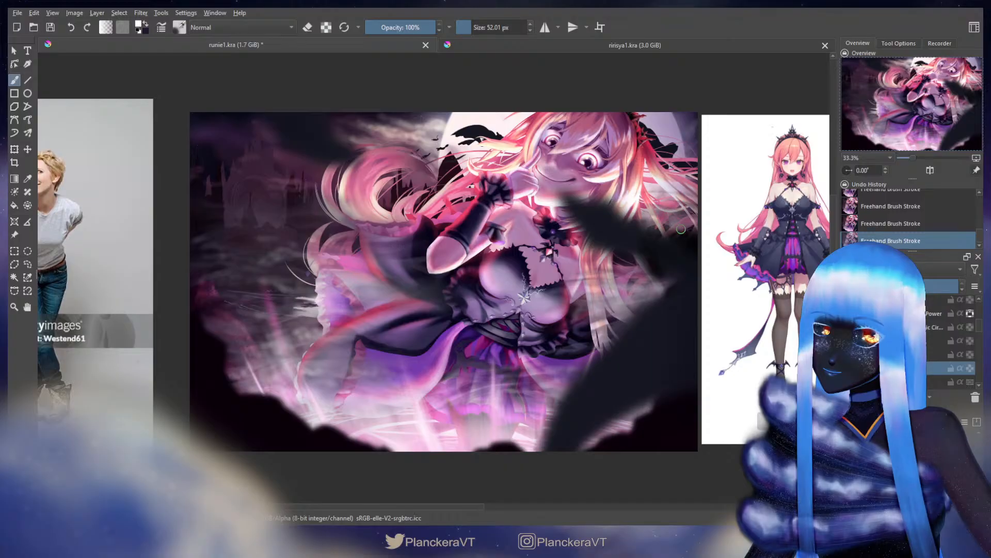
scroll(605, 259, up, 2)
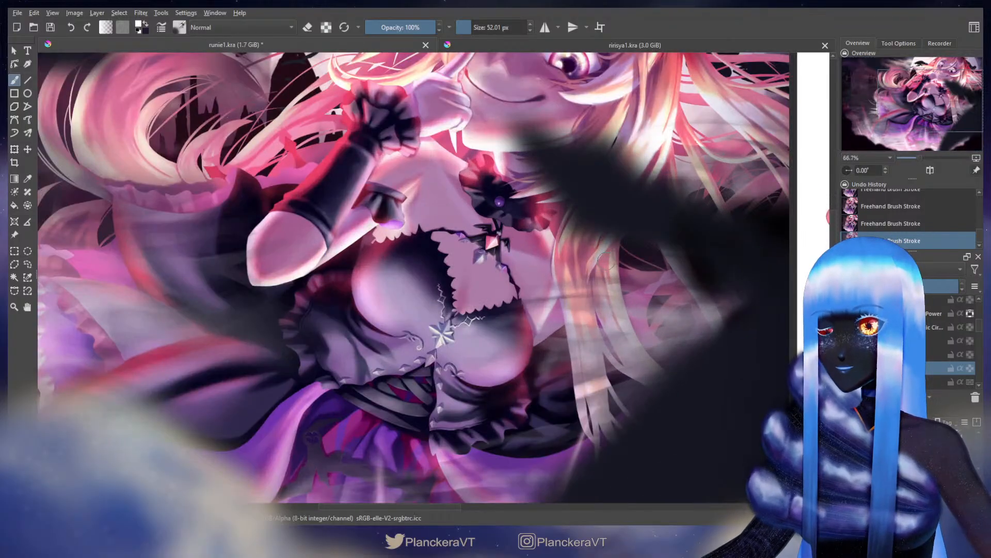
drag(65, 248, 586, 262)
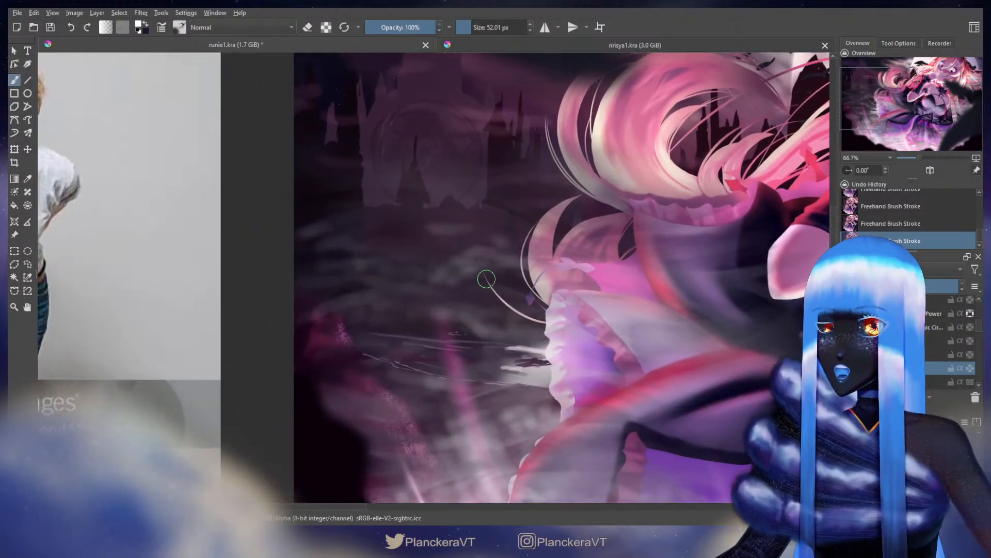
Add finer light wisps between the castle and the skirt at about 23 to 46 px and soften the layer with Gaussian Blur
mouse_move(487, 279)
shift+mouse_down()
mouse_move(454, 279)
mouse_move(464, 281)
shift+mouse_up()
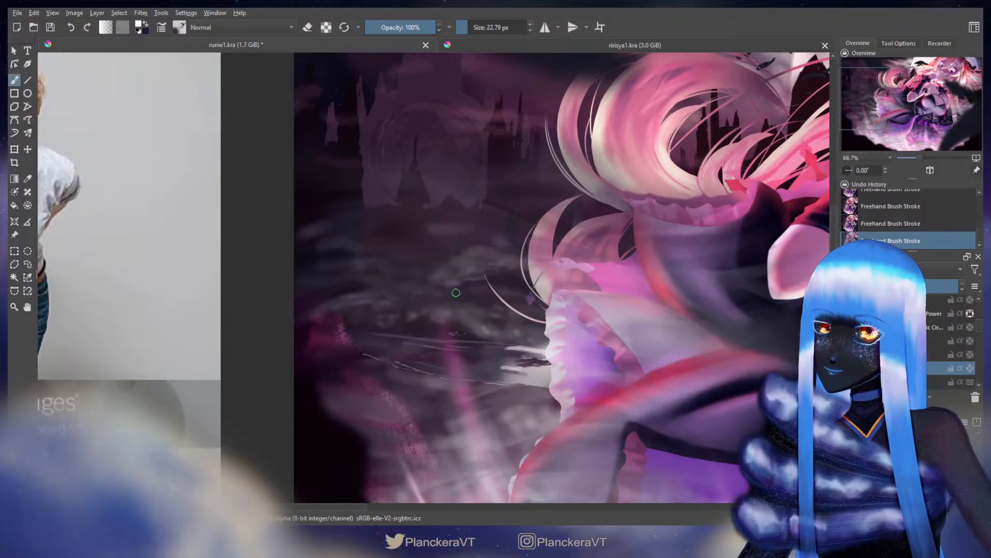
drag(485, 291, 494, 291)
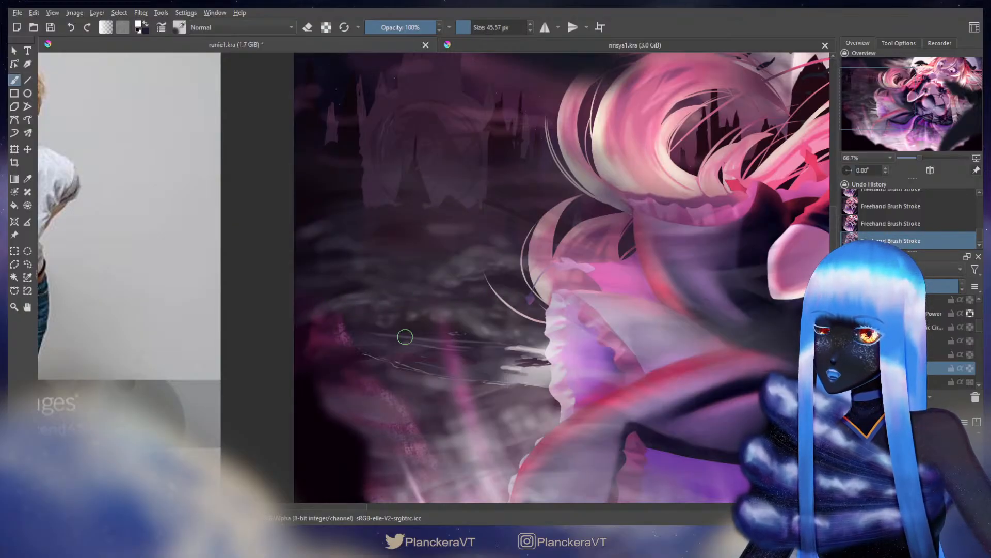
scroll(473, 289, down, 1)
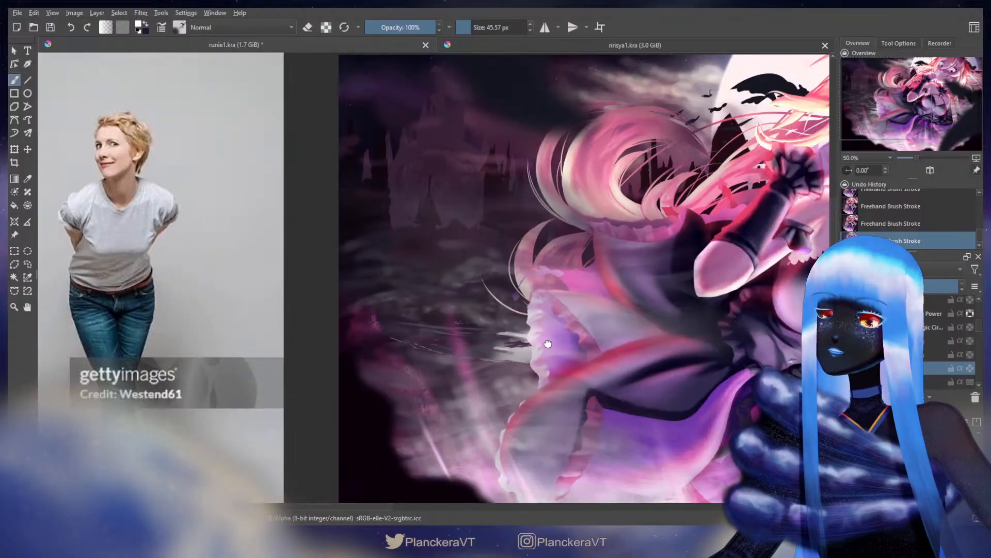
drag(546, 343, 480, 266)
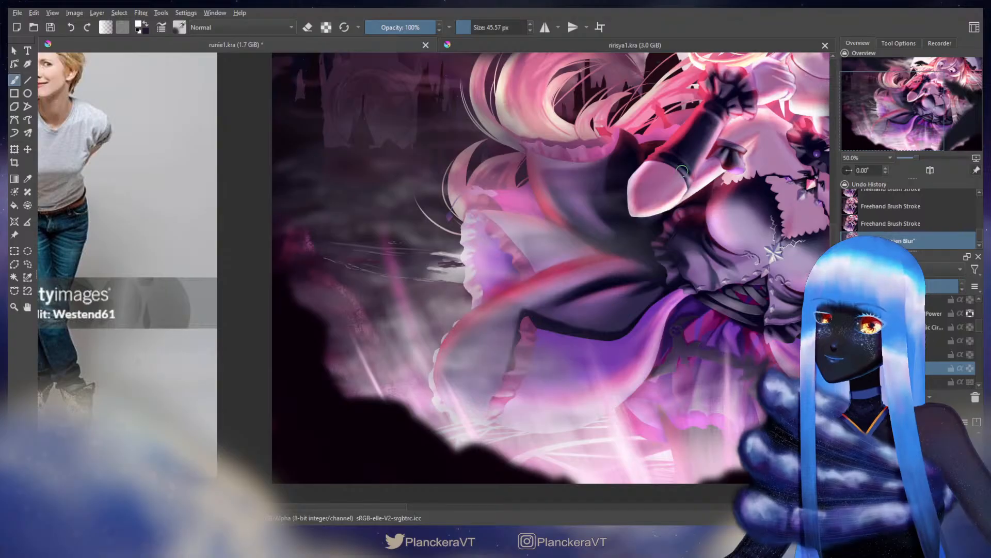
scroll(682, 170, down, 3)
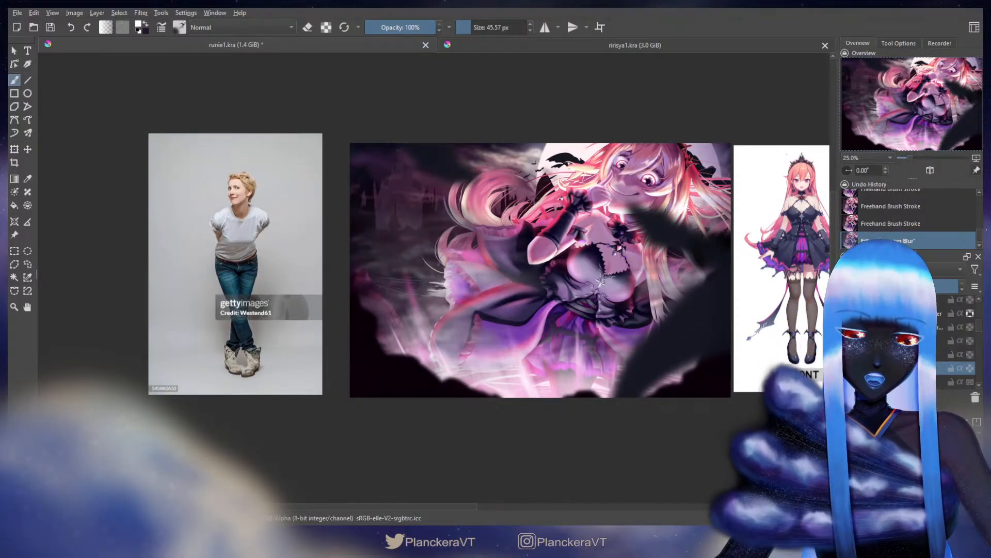
Try particle strokes of about 475 to 507 px beside the skirt with two different particle brushes and undo them
key(/)
scroll(461, 316, up, 2)
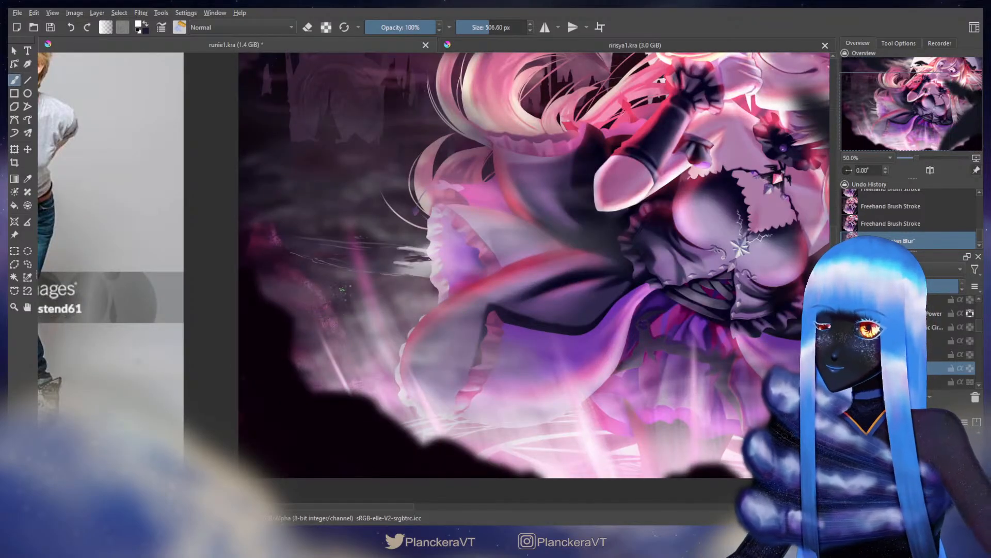
key(ctrl+z)
key(/)
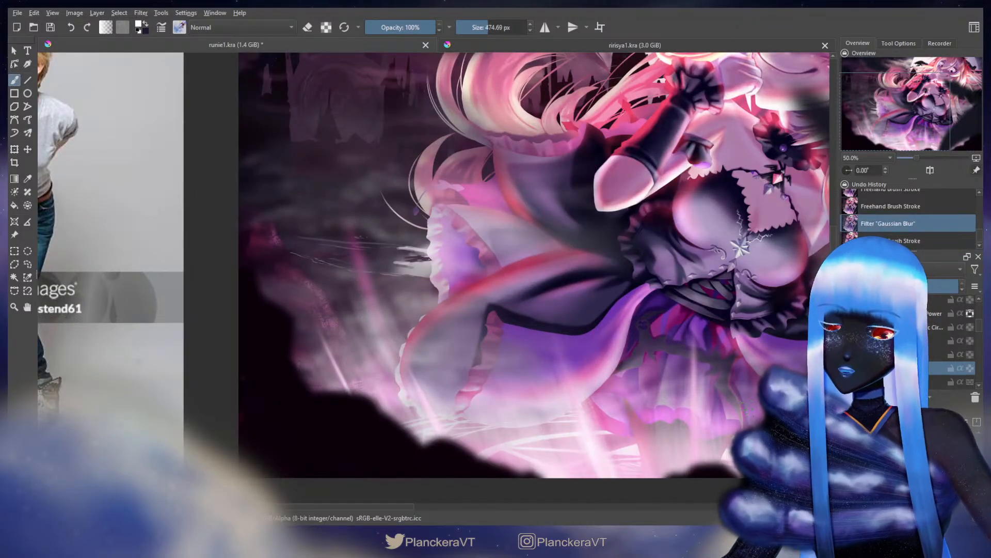
drag(374, 315, 418, 318)
key(ctrl+z)
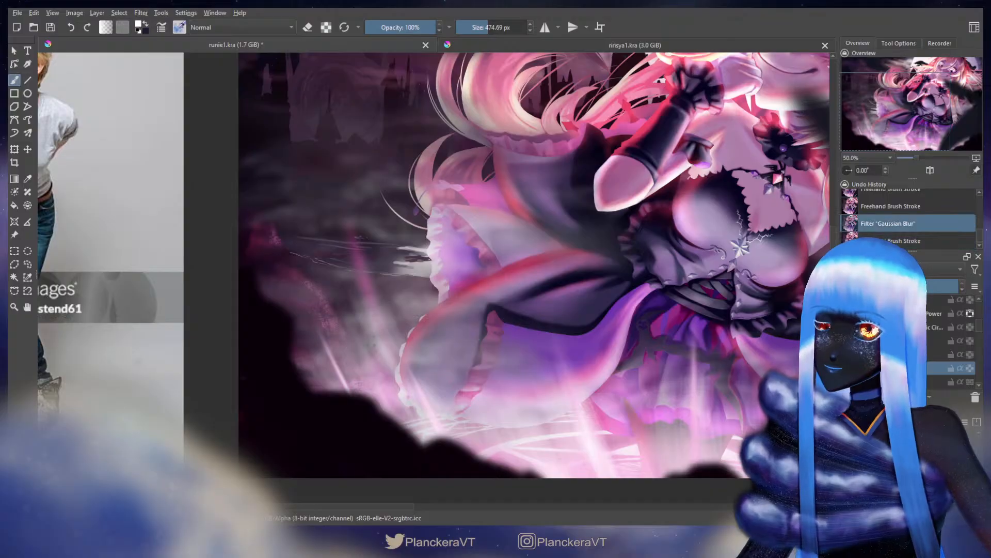
Scatter fine light particles over the skirt and the background beside it with a particle brush of about 507 px
drag(331, 297, 357, 304)
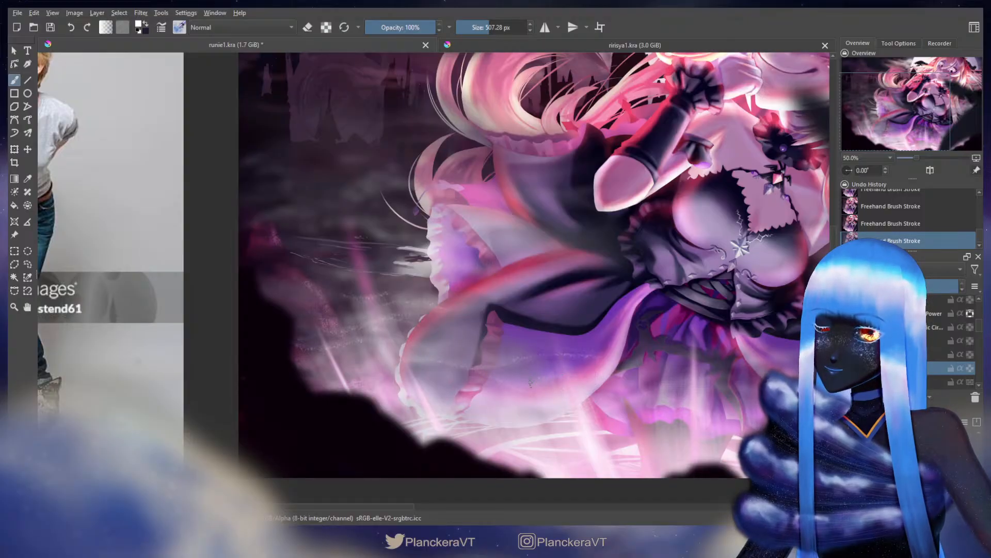
key(minus)
key(minus)
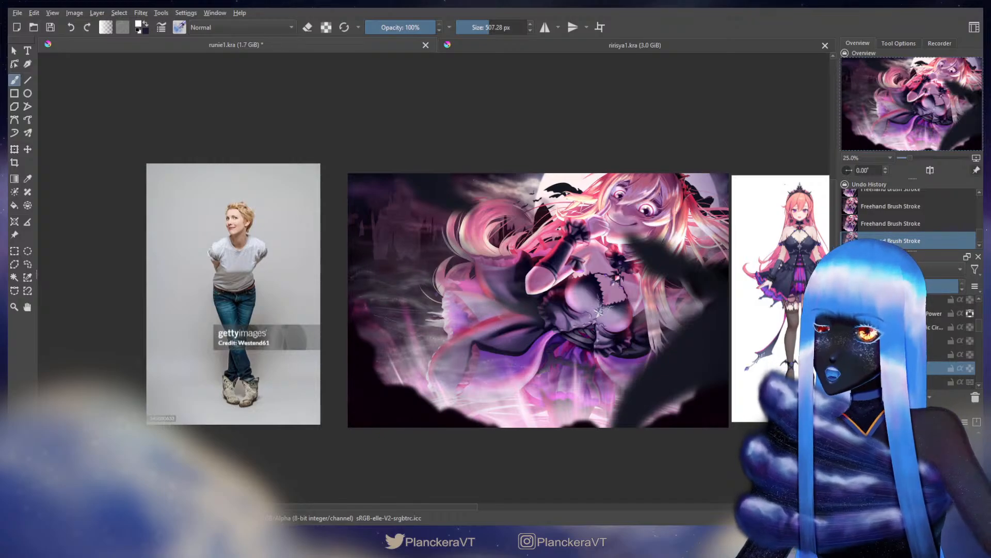
drag(627, 354, 626, 372)
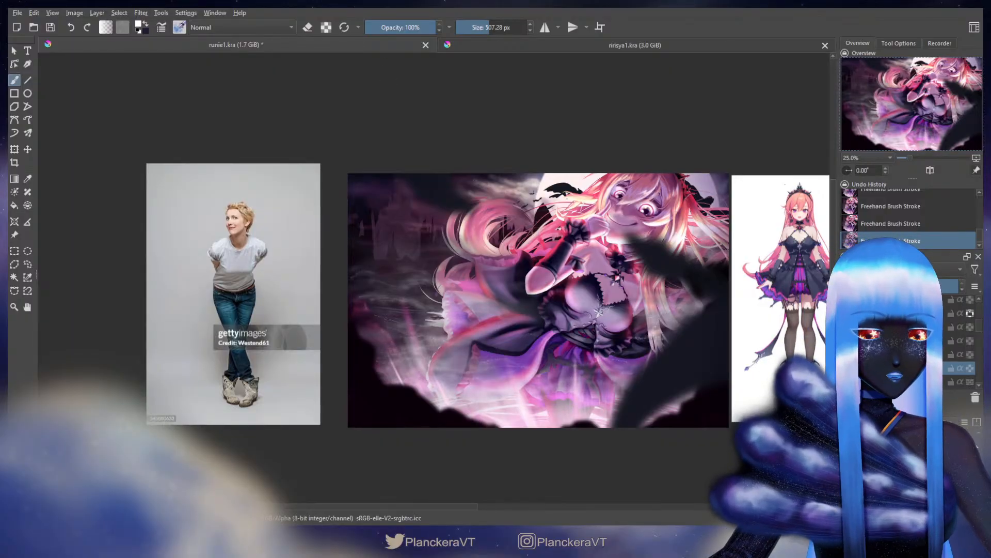
Erase parts of the particles and haze below the castle, along the rocks and near the bat at about 190 to 289 px
key(e)
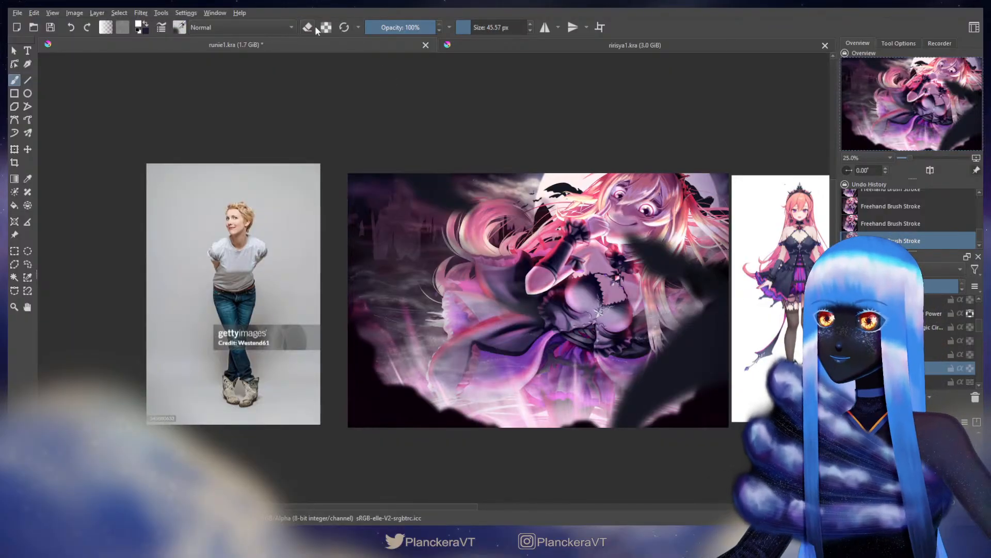
mouse_move(409, 290)
mouse_down()
mouse_move(423, 289)
mouse_move(392, 305)
mouse_move(442, 321)
mouse_move(433, 308)
mouse_up()
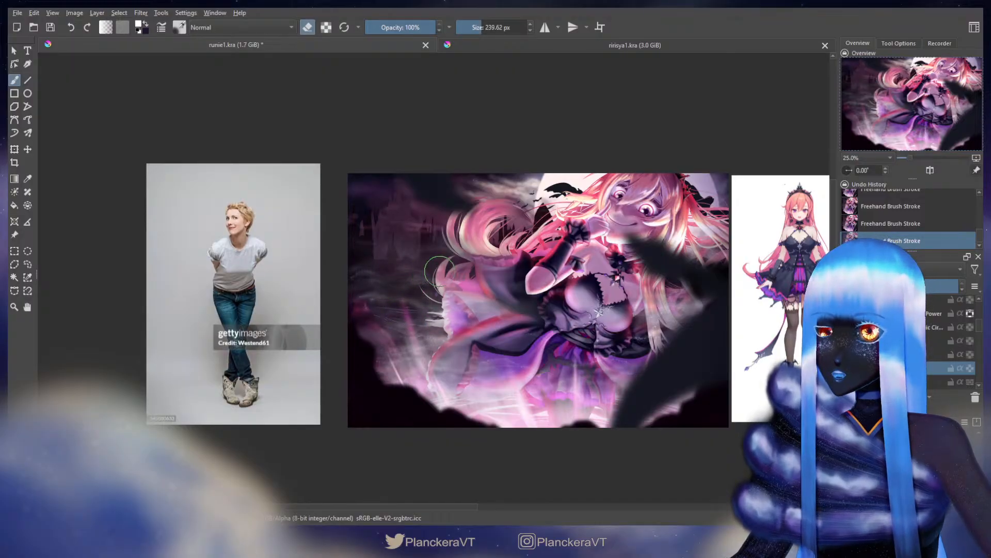
drag(403, 257, 427, 257)
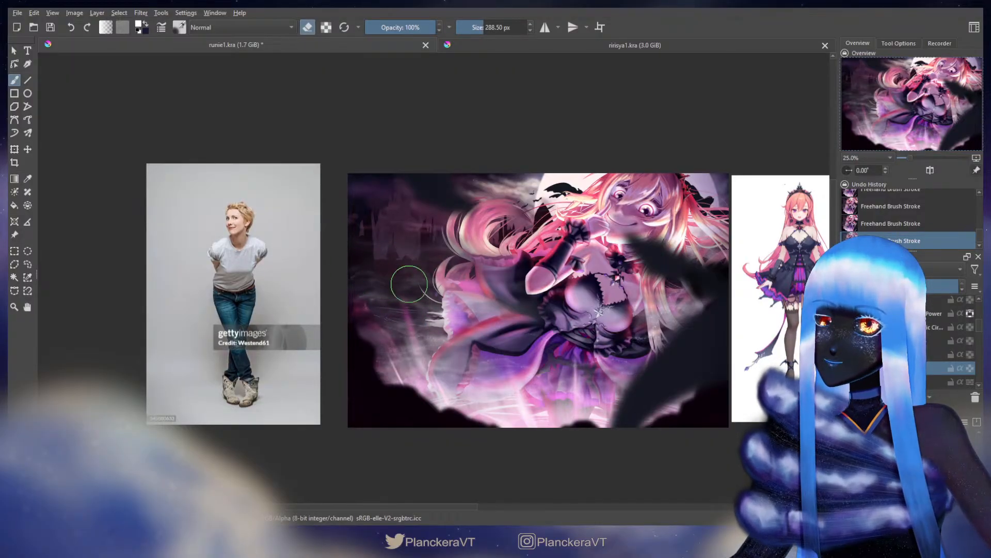
mouse_move(353, 312)
mouse_down()
mouse_move(389, 295)
mouse_move(490, 316)
mouse_up()
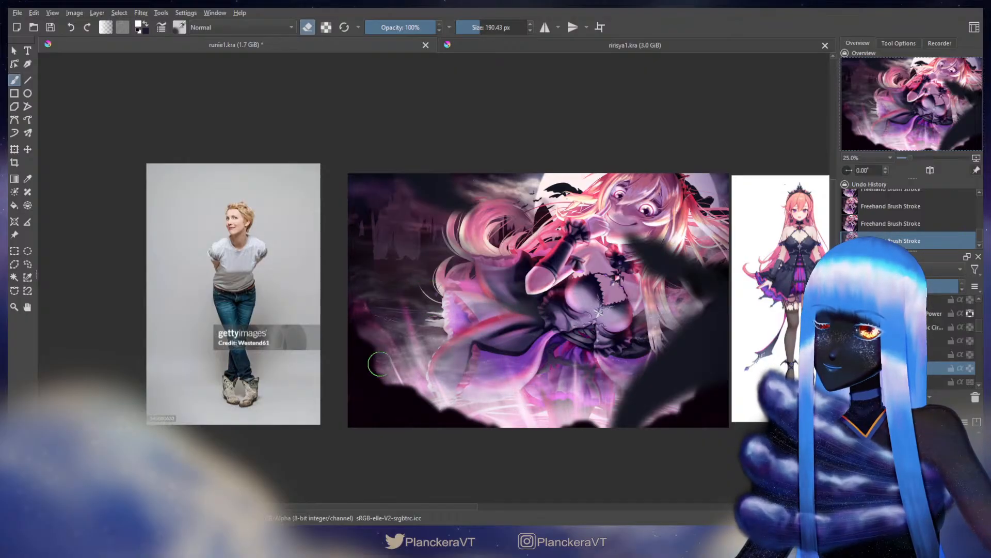
drag(576, 368, 460, 338)
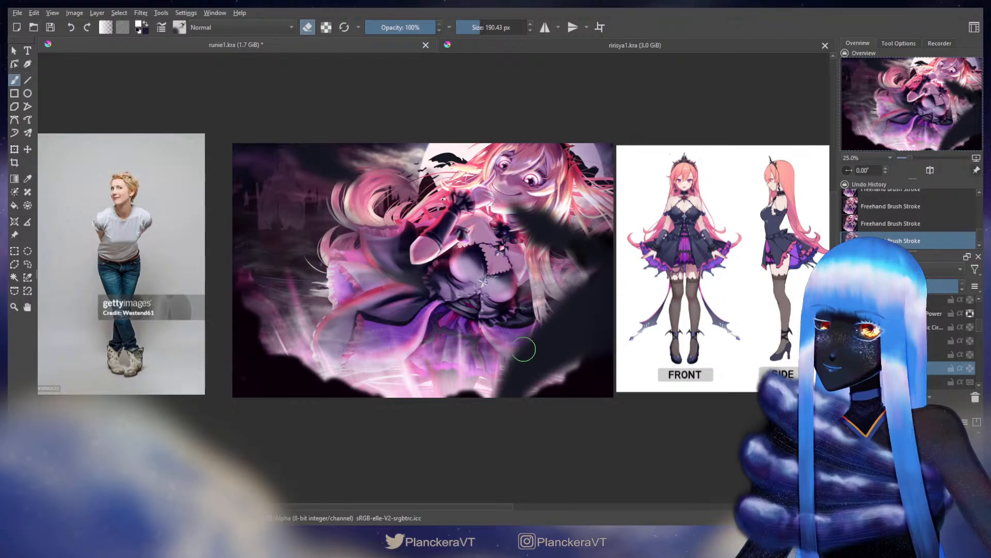
mouse_move(532, 324)
mouse_down()
mouse_move(543, 290)
mouse_move(533, 290)
mouse_move(572, 275)
mouse_move(555, 261)
mouse_move(614, 244)
mouse_move(571, 222)
mouse_move(609, 238)
mouse_up()
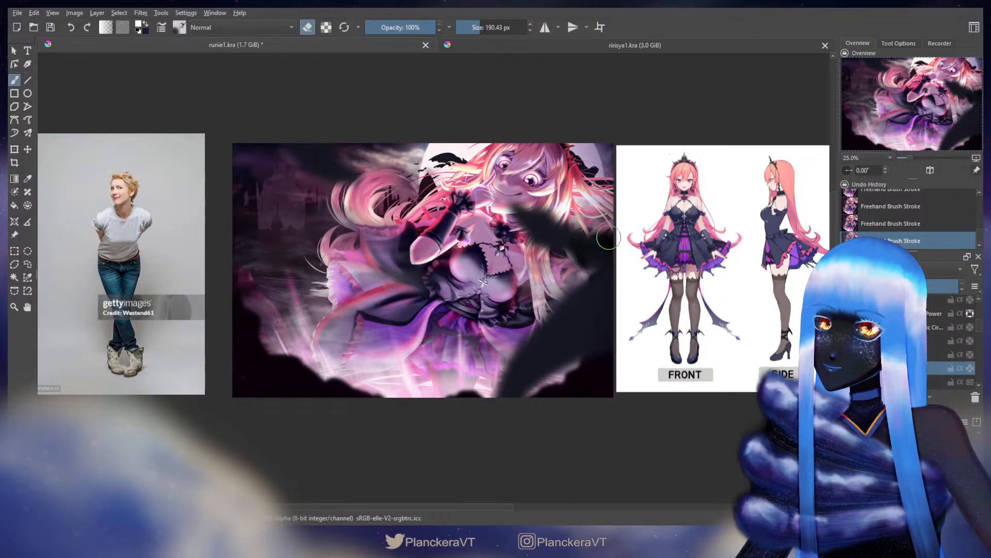
Erase stray particles over the skirt and the background beside it with a smaller eraser of about 86 to 155 px
scroll(575, 266, up, 2)
drag(370, 264, 671, 246)
mouse_move(362, 283)
mouse_down()
mouse_move(381, 303)
mouse_move(338, 275)
mouse_move(328, 281)
mouse_up()
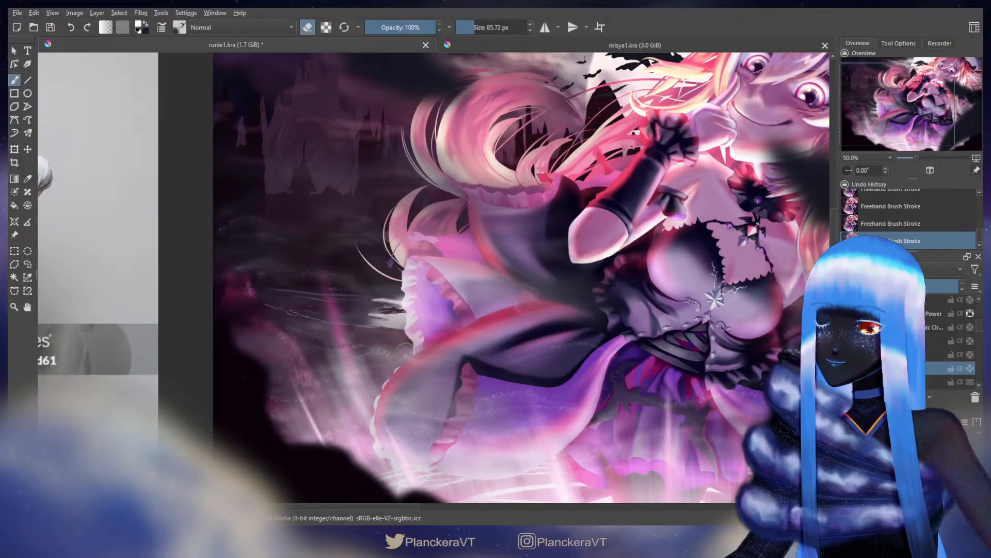
drag(343, 343, 313, 274)
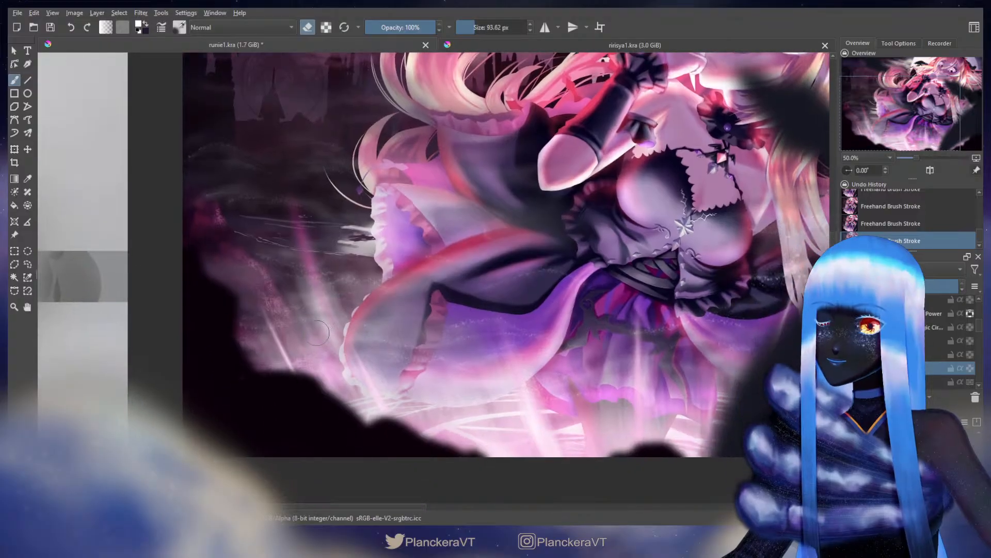
key(])
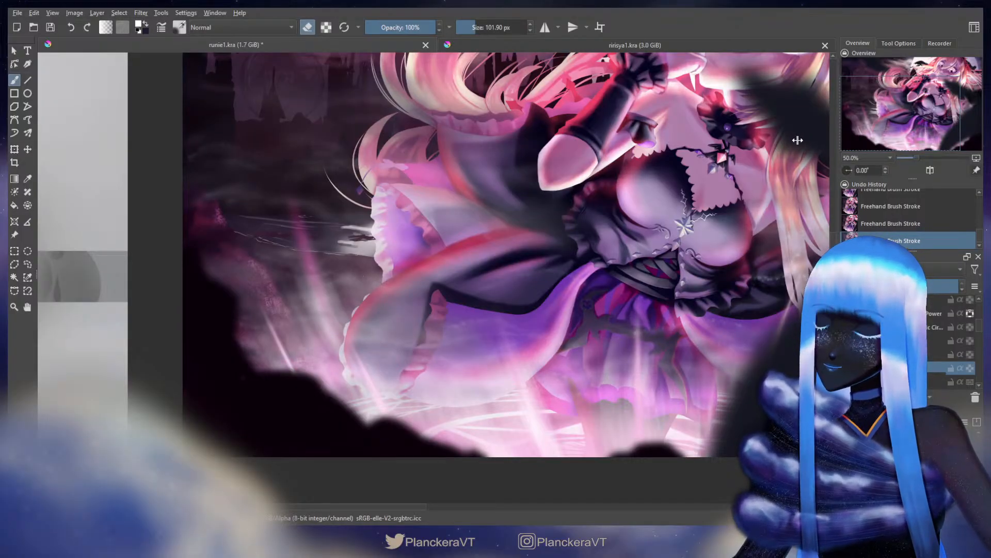
click(686, 167)
mouse_move(337, 267)
mouse_down()
mouse_move(357, 272)
mouse_move(353, 280)
mouse_up()
drag(585, 325, 463, 314)
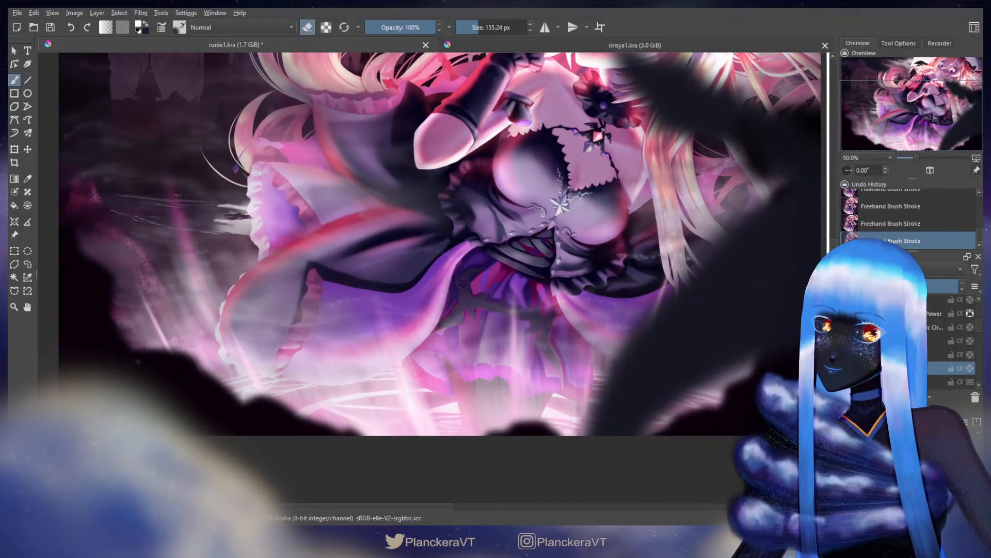
Compare the whole illustration with the active haze layer hidden and shown
click(848, 368)
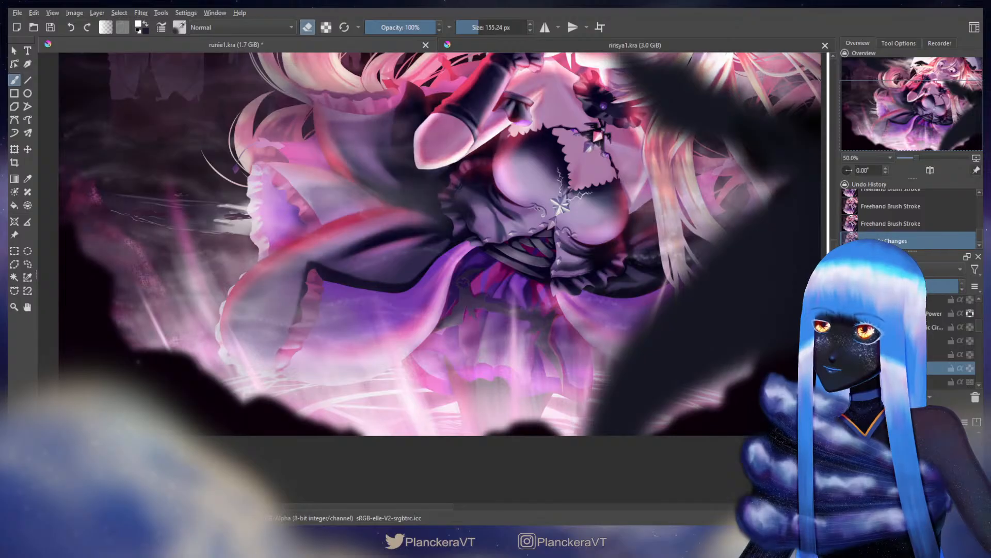
drag(565, 263, 634, 355)
scroll(631, 299, down, 2)
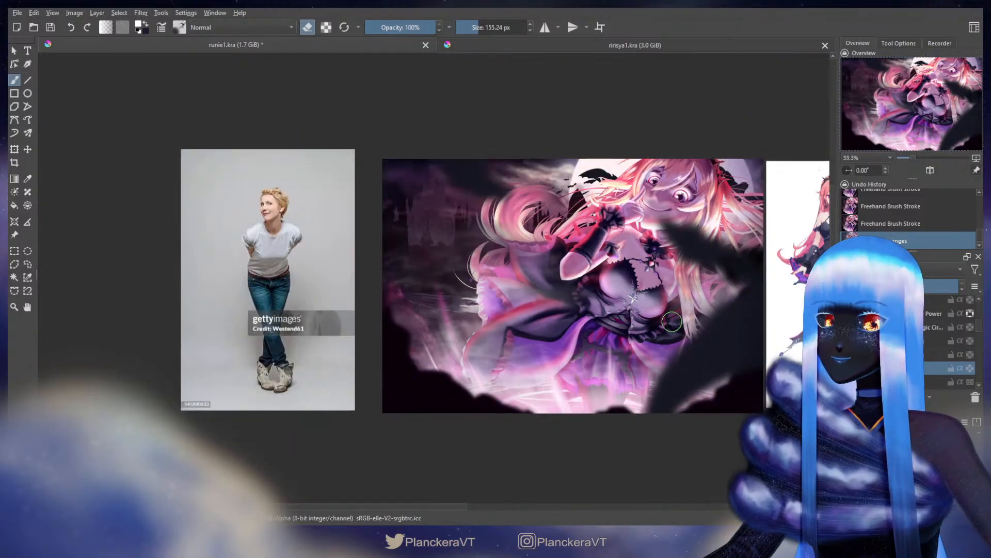
drag(695, 345, 568, 373)
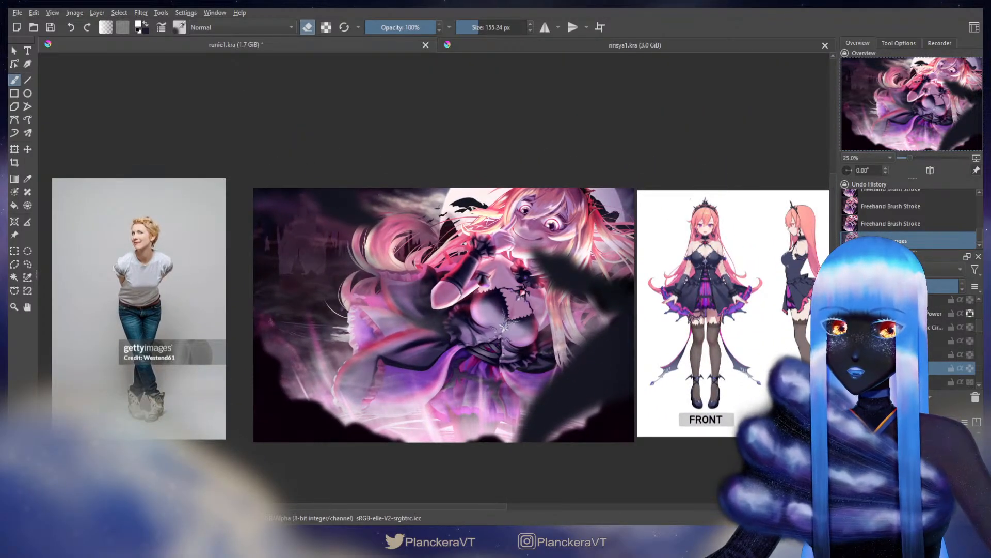
click(847, 368)
click(846, 369)
click(847, 368)
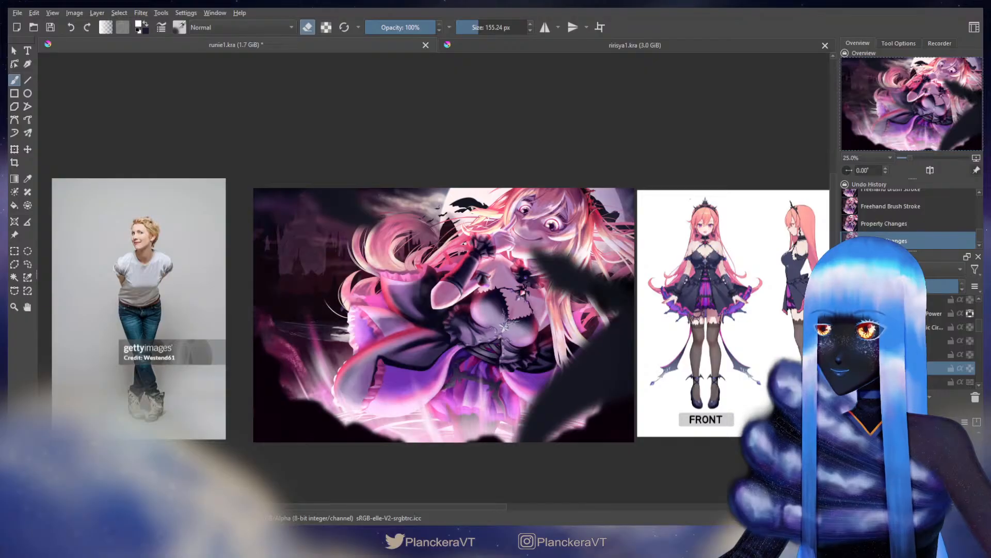
click(846, 368)
click(847, 368)
click(846, 368)
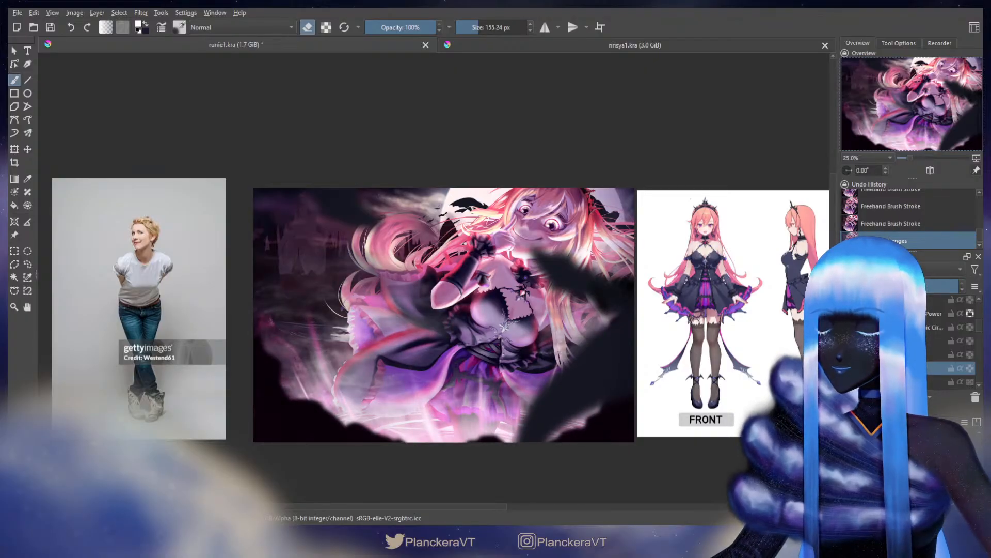
Erase haze along the illustration's left edge at about 303 px and beside the skirt at about 210 px, comparing with the layer hidden
mouse_move(244, 248)
mouse_down()
mouse_move(329, 247)
mouse_move(348, 259)
mouse_move(309, 281)
mouse_move(333, 294)
mouse_move(261, 287)
mouse_up()
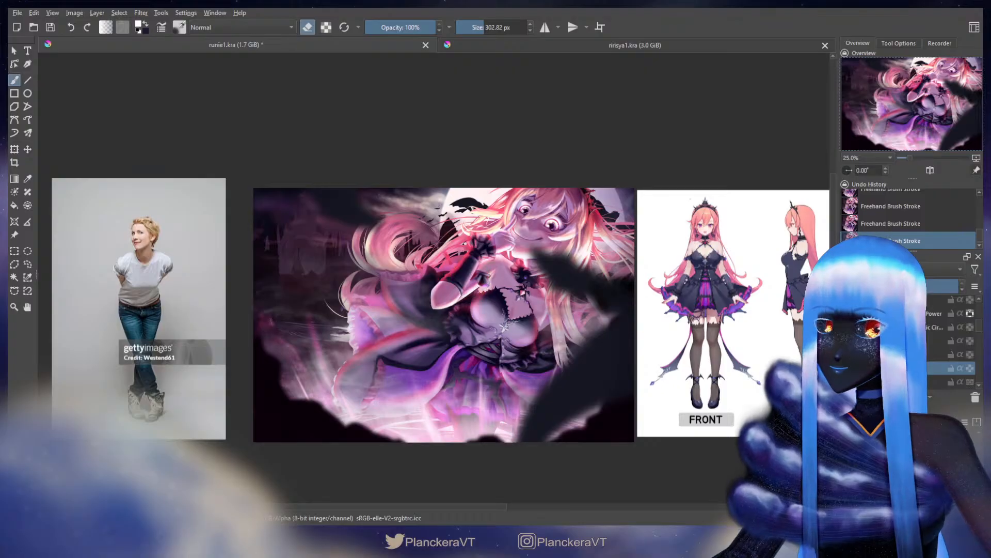
click(847, 368)
click(847, 368)
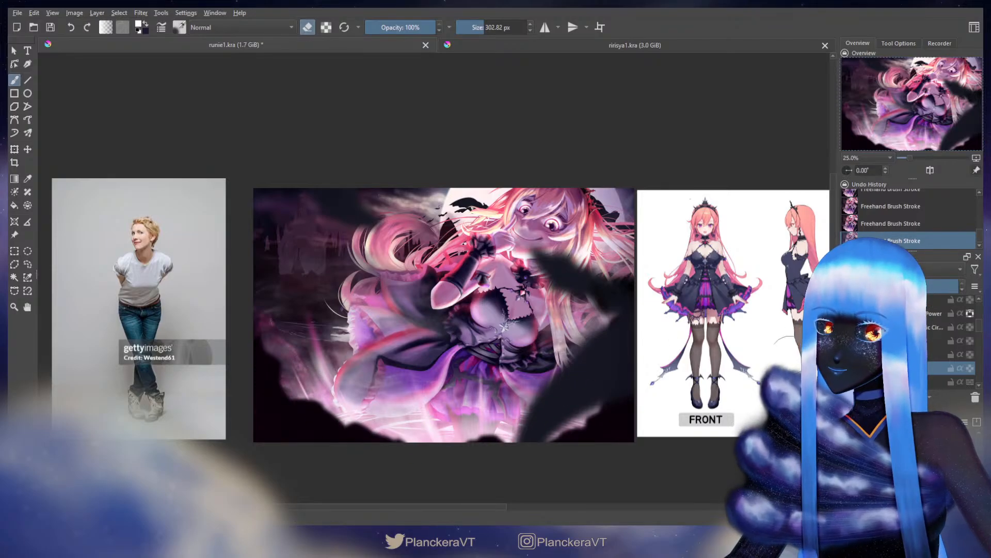
mouse_move(299, 316)
mouse_down()
mouse_move(254, 316)
mouse_move(311, 332)
mouse_move(299, 336)
mouse_up()
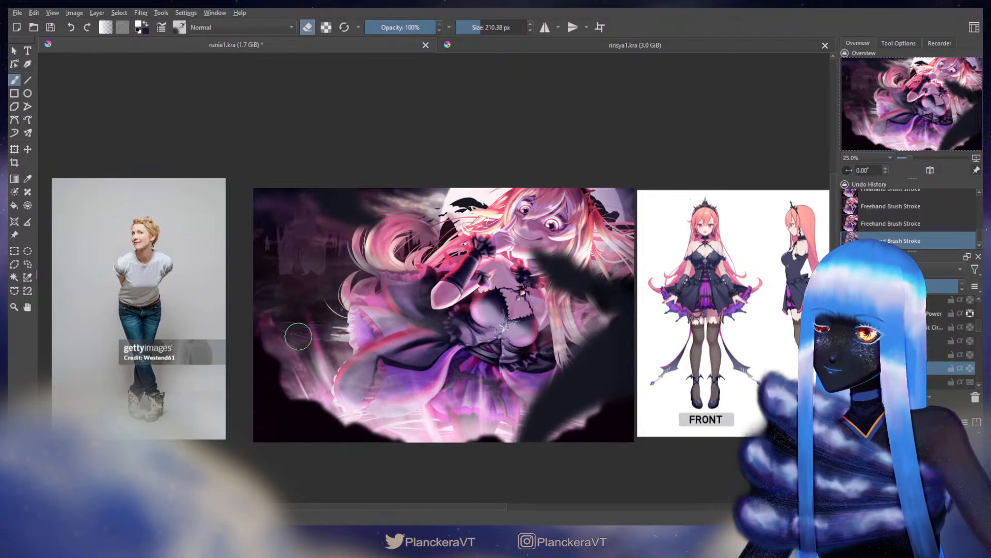
click(847, 369)
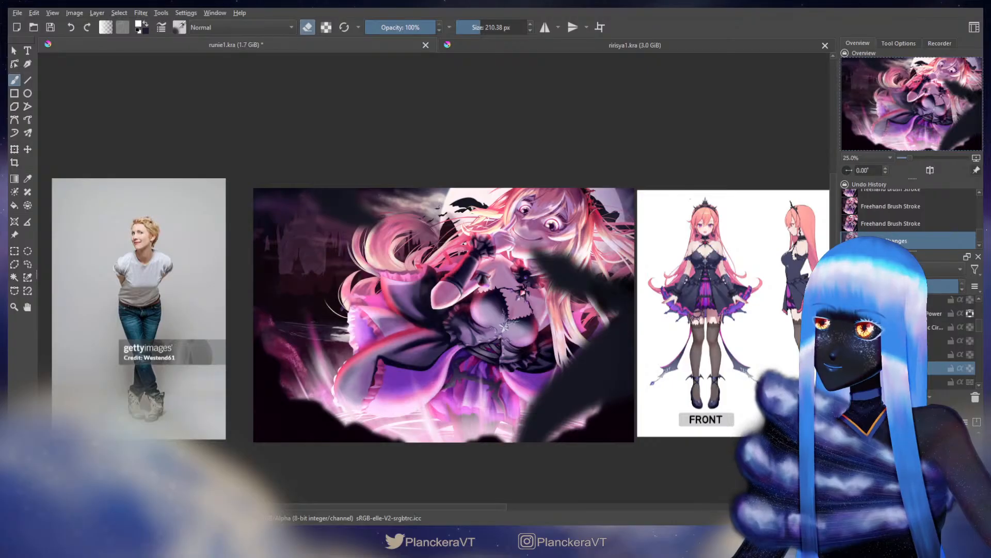
click(847, 368)
click(848, 368)
Erase haze over the character's sleeve and skirt with an eraser of about 310 px and compare with the haze layer hidden and shown
mouse_move(425, 297)
mouse_down()
mouse_move(474, 297)
mouse_move(416, 296)
mouse_move(442, 312)
mouse_up()
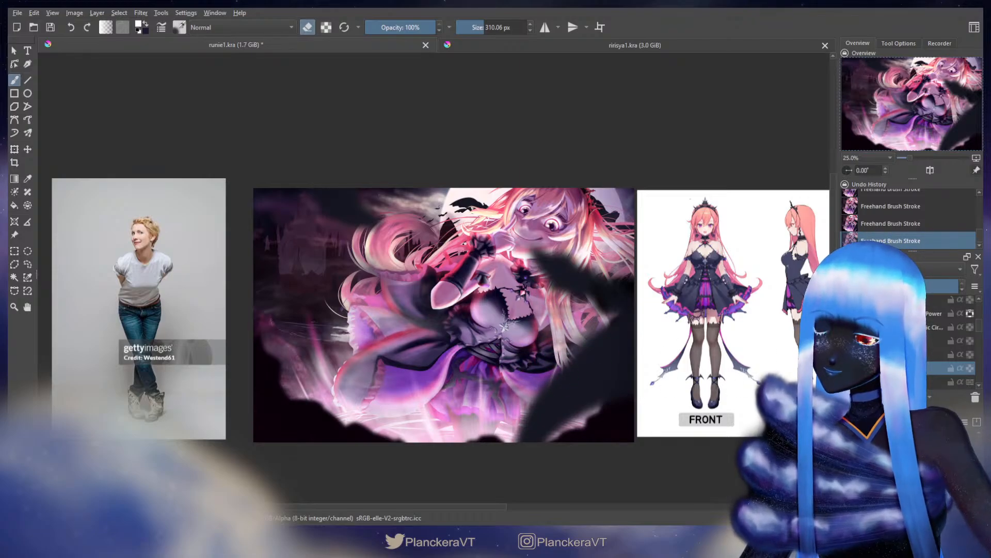
click(847, 368)
click(848, 368)
click(847, 368)
click(847, 368)
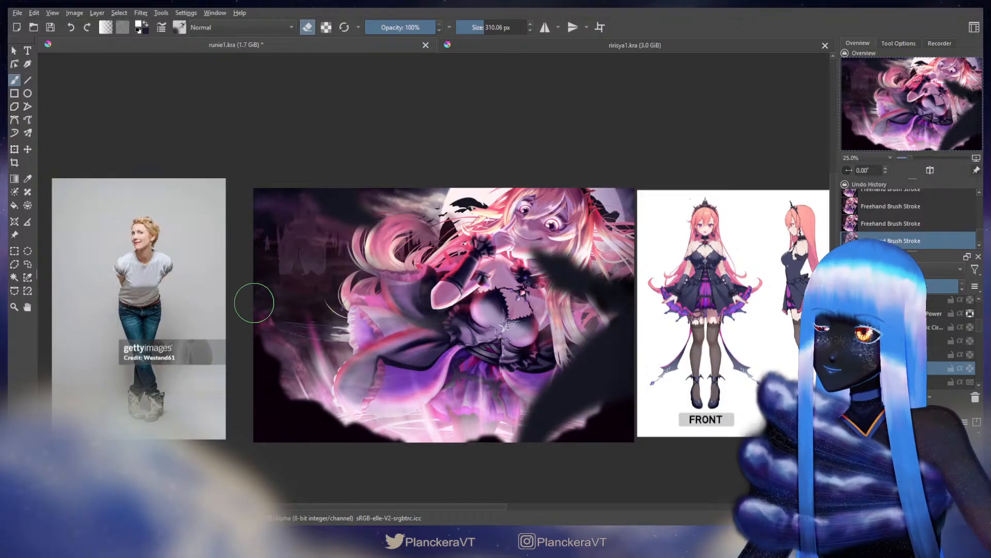
click(848, 368)
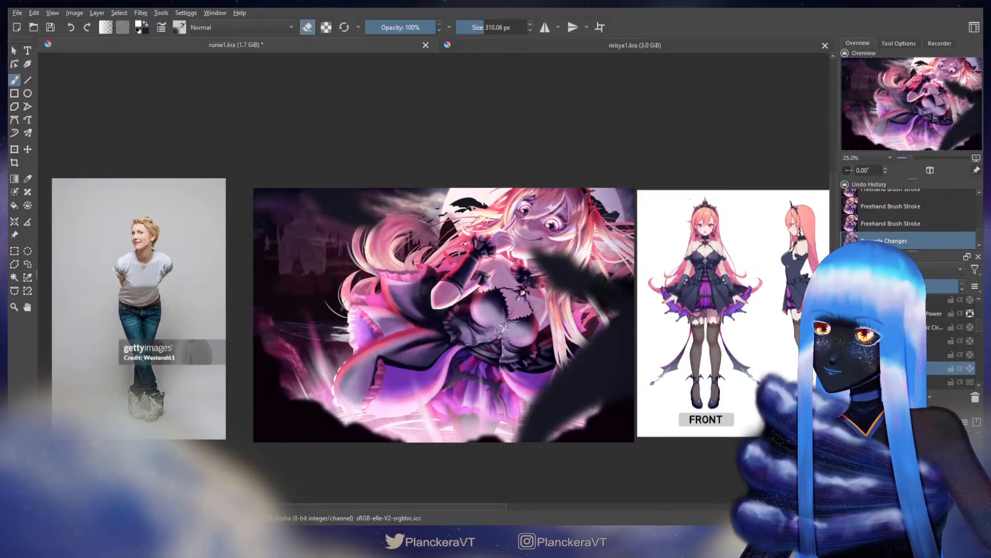
Compare the illustration before and after the HSV/HSL adjustment, checking how it affects the background and the glow
click(847, 368)
click(847, 368)
click(847, 368)
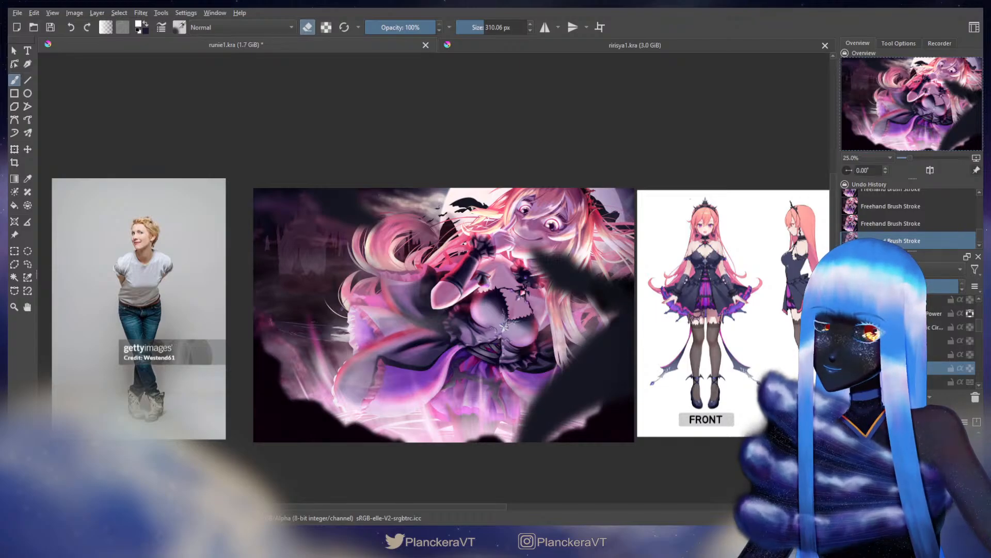
click(896, 225)
click(898, 239)
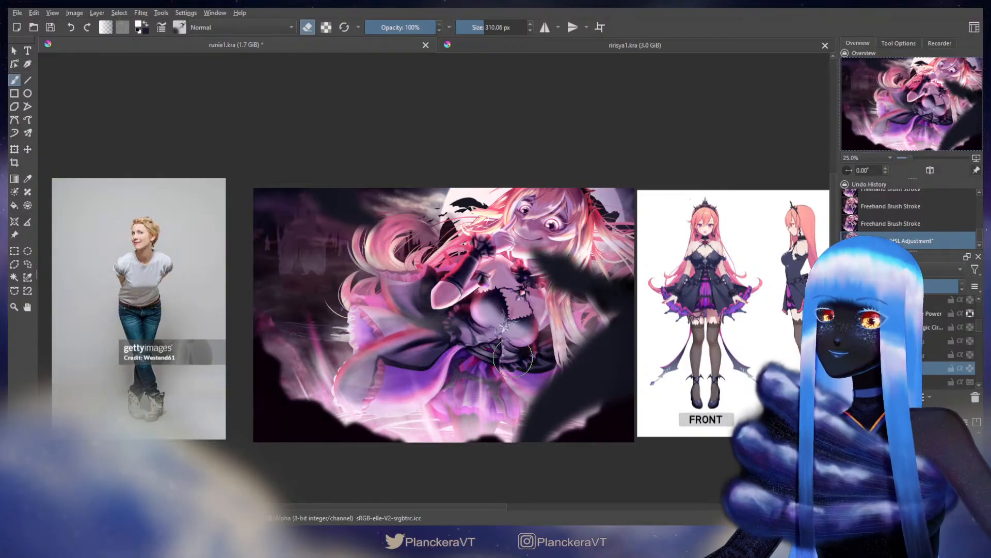
drag(423, 307, 424, 320)
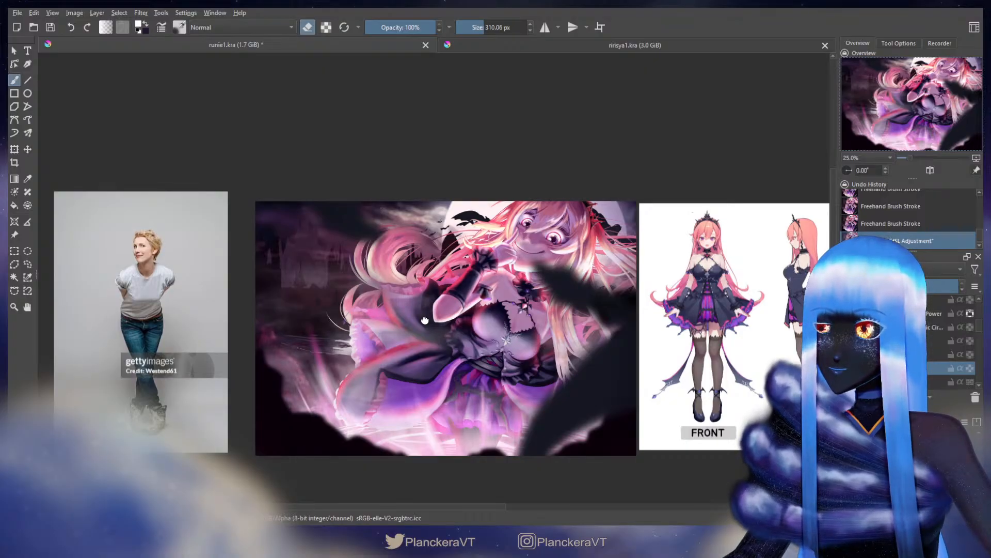
drag(424, 320, 424, 320)
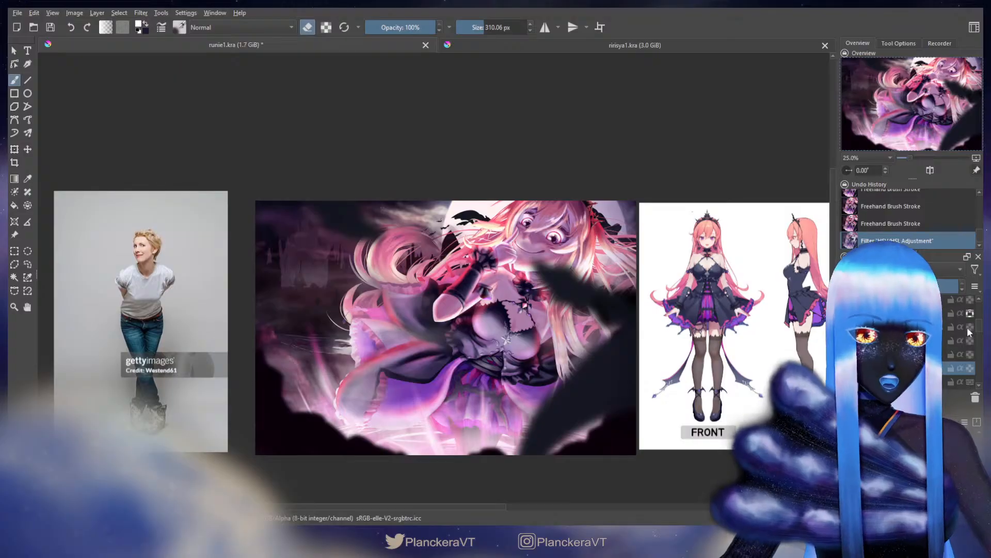
Hide the blurred version of the foreground bats to reveal their sharp shapes, and return the brush to painting mode
drag(980, 328, 983, 315)
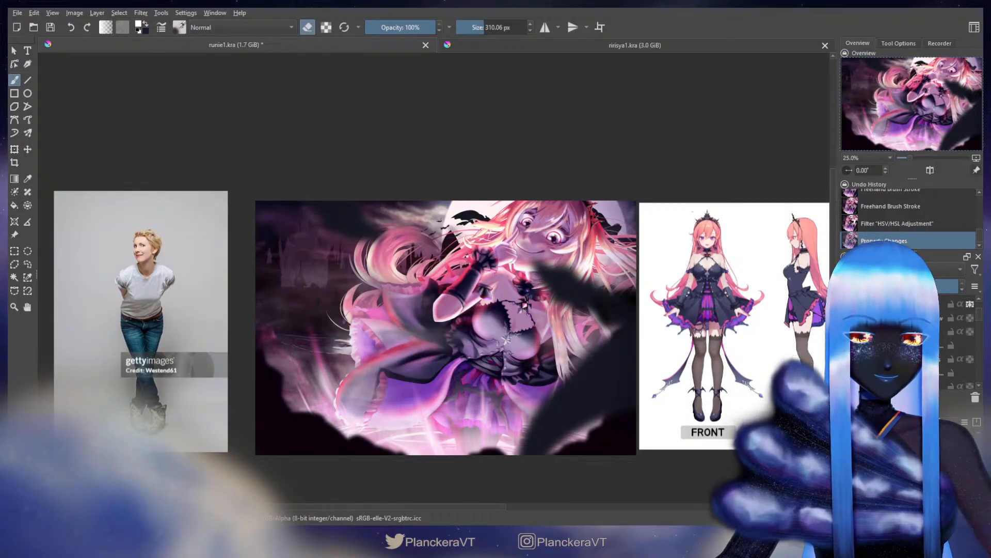
click(847, 345)
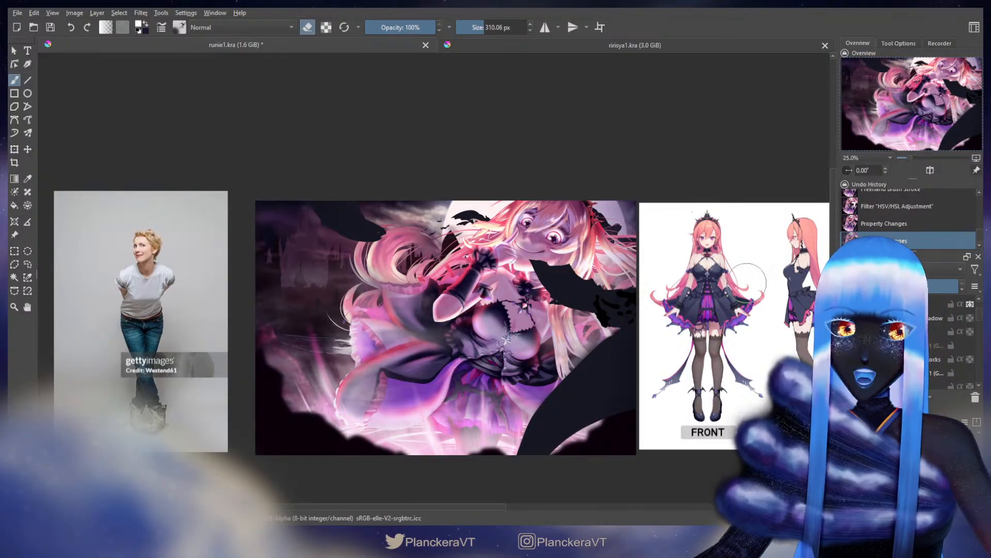
drag(557, 434, 620, 294)
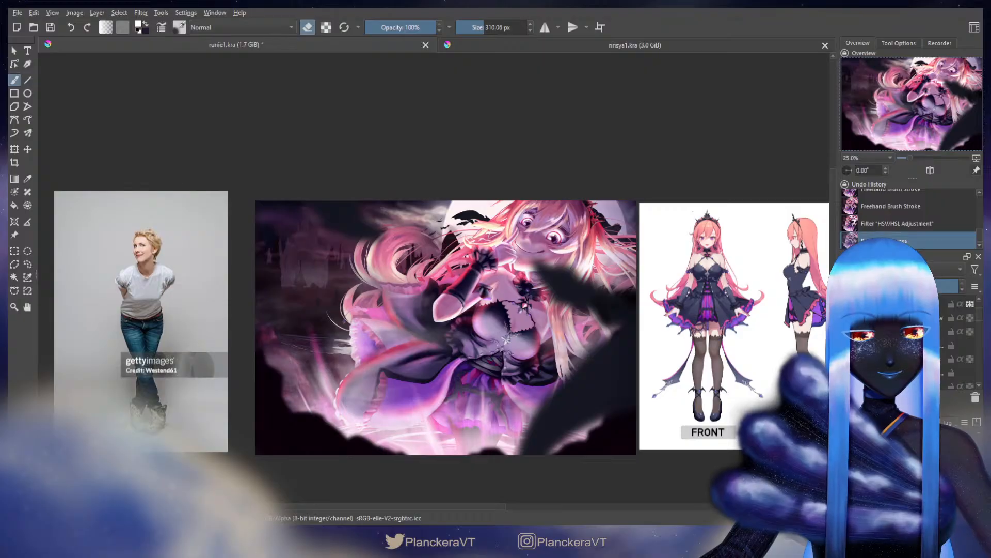
click(847, 345)
key(e)
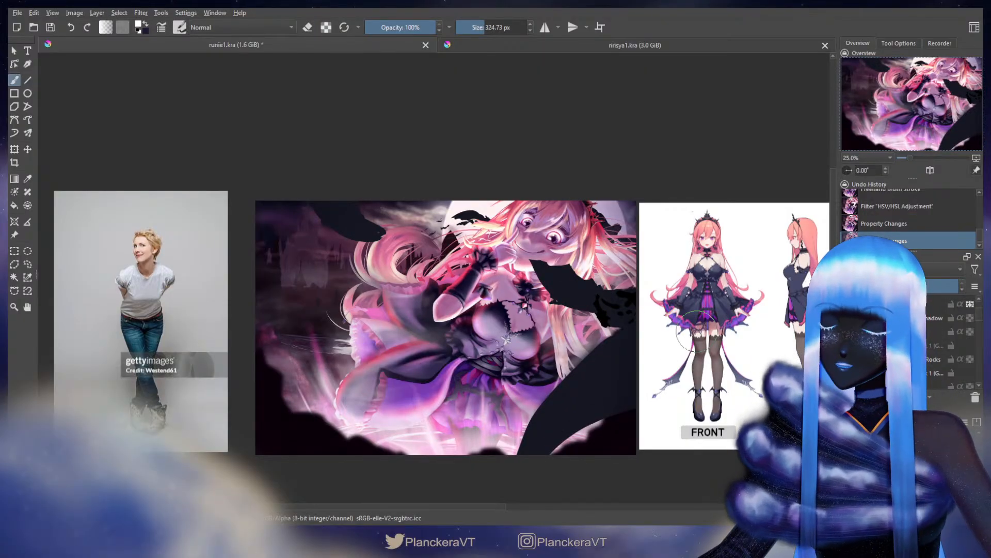
Show the colour swatch layer, sample the slate-blue swatch and reduce the brush size to about 105 px
scroll(599, 261, right, 5)
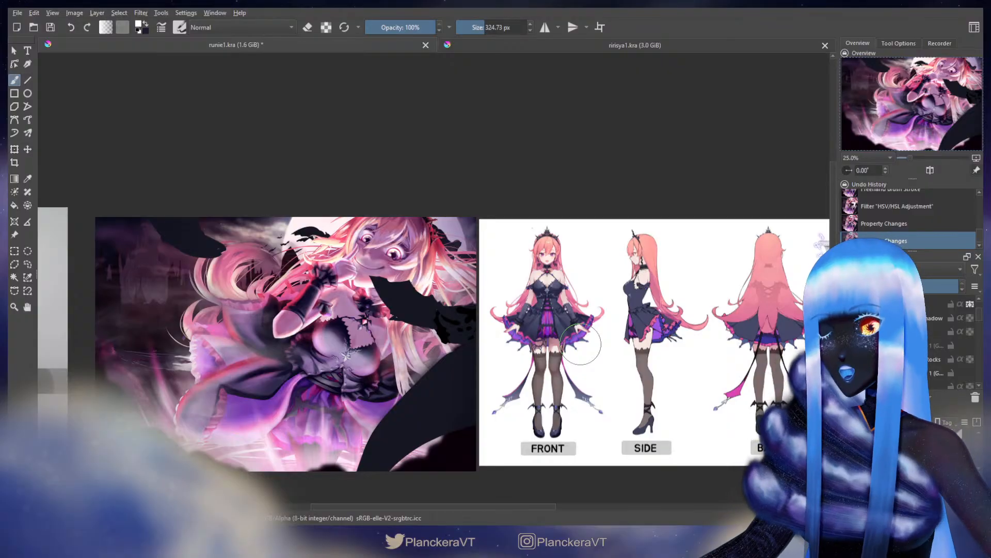
scroll(454, 336, up, 2)
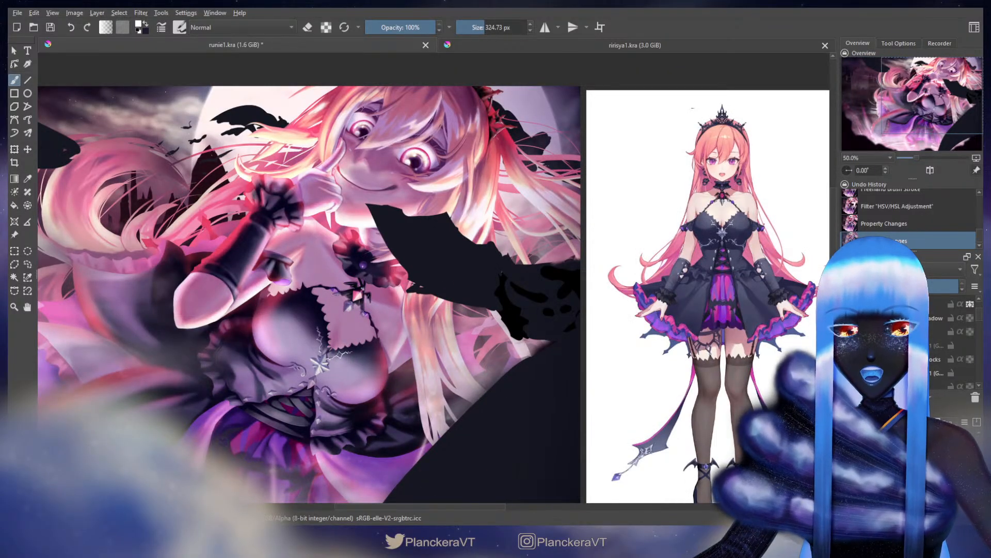
scroll(898, 344, up, 2)
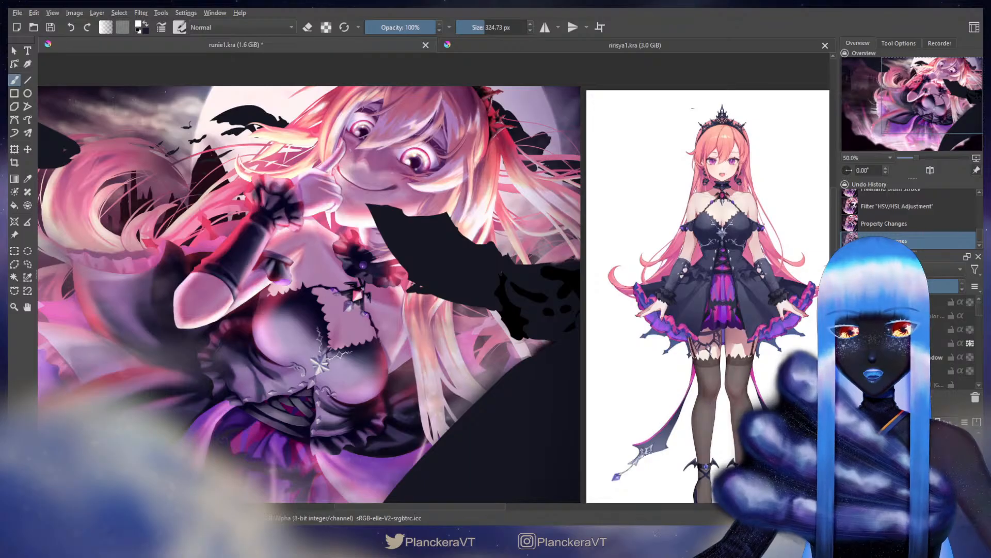
click(852, 316)
drag(132, 201, 423, 247)
ctrl+click(215, 213)
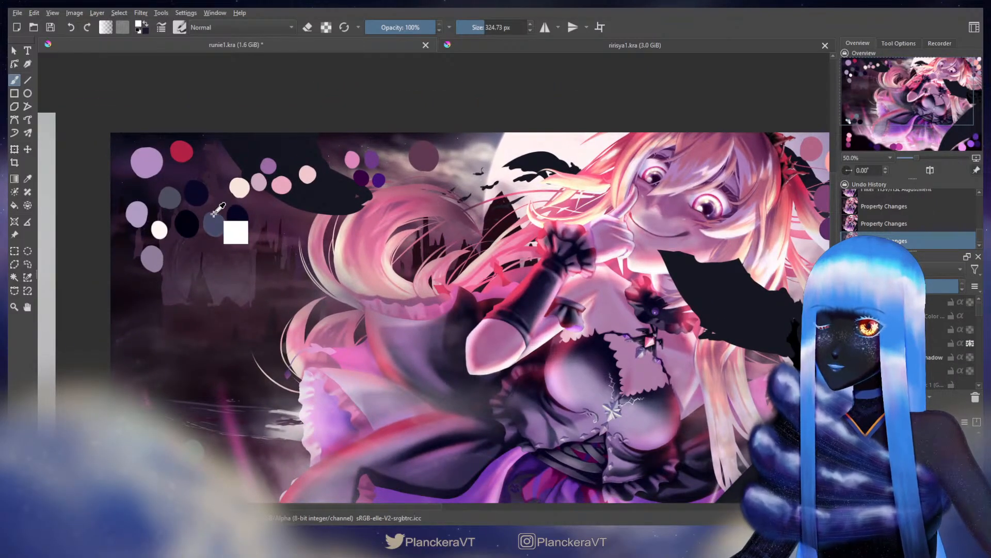
ctrl+click(216, 222)
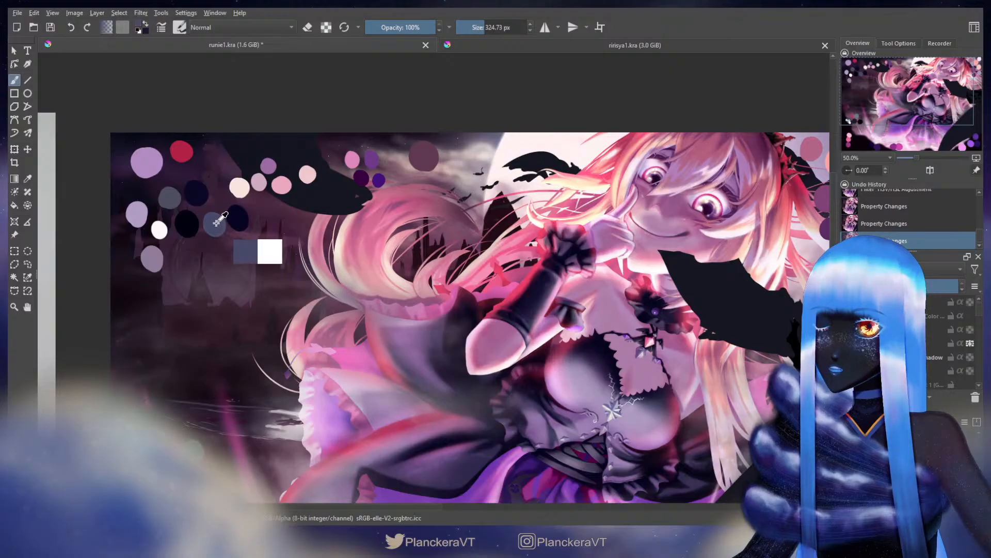
drag(734, 294, 509, 255)
key(bracketleft)
key(bracketleft)
key(bracketleft)
key(bracketleft)
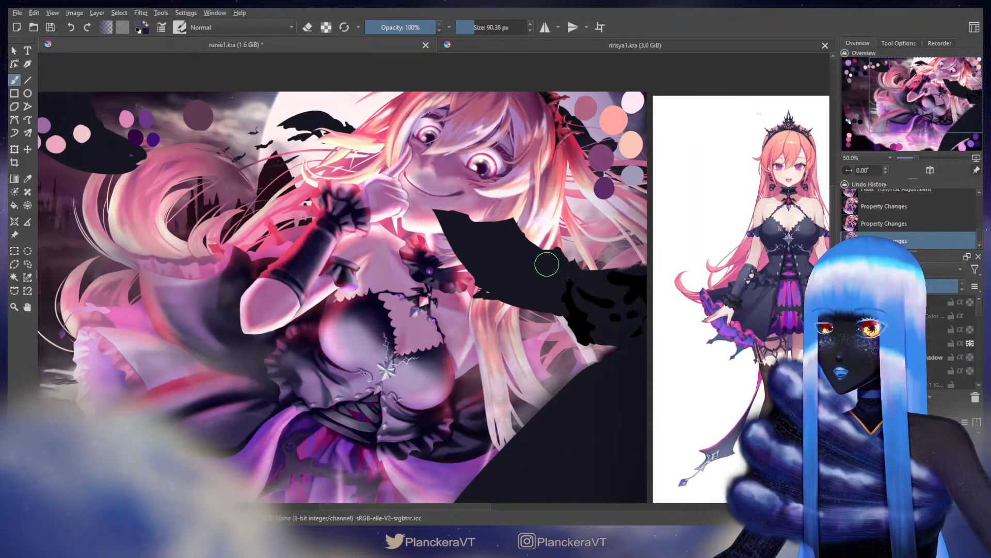
key(bracketright)
click(553, 263)
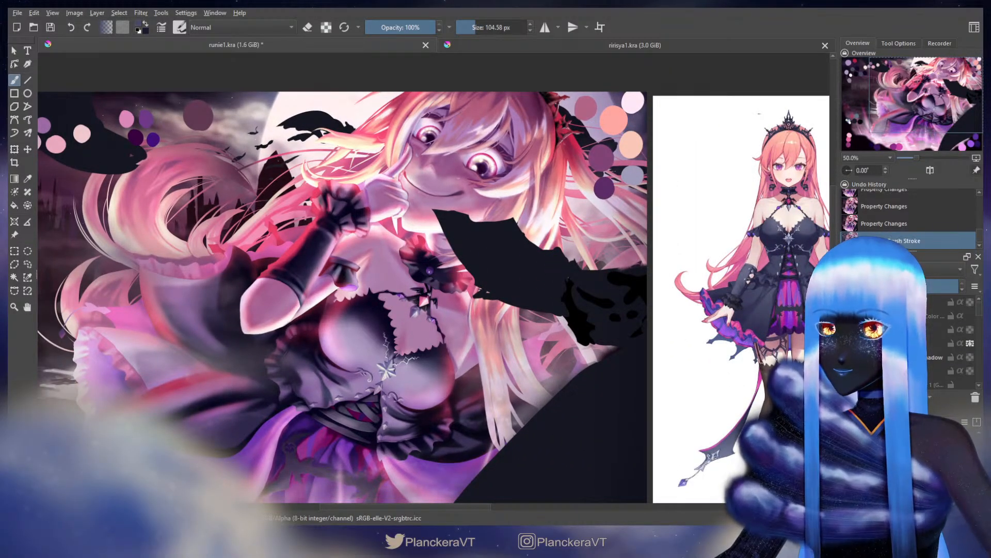
key(ctrl+z)
mouse_move(537, 260)
mouse_down()
mouse_move(551, 257)
mouse_move(526, 283)
mouse_up()
mouse_move(504, 238)
mouse_down()
mouse_move(516, 230)
mouse_move(488, 279)
mouse_up()
key(ctrl+z)
key(ctrl+z)
key(ctrl+z)
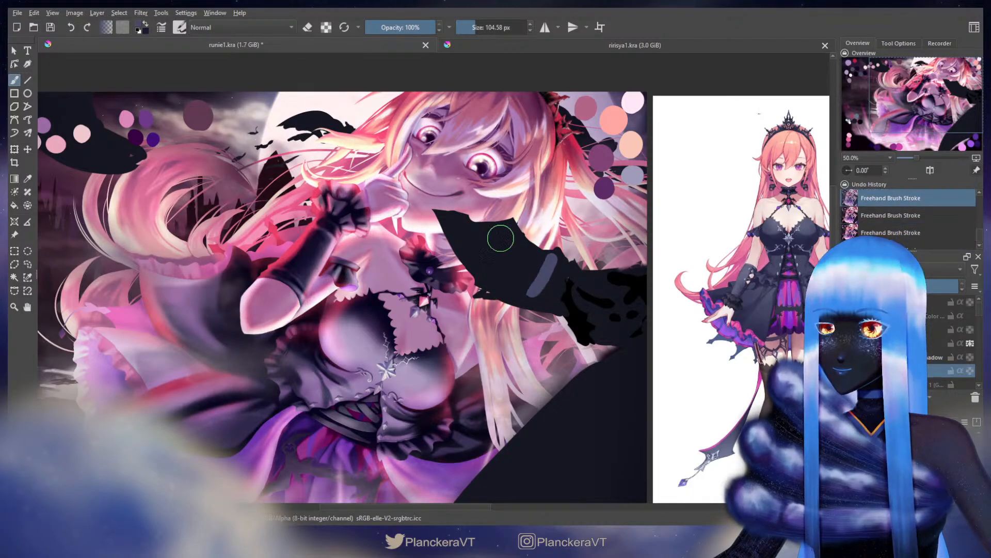
Paint slate-blue bones fanning out across the foreground bat's upper wing
drag(451, 217, 476, 261)
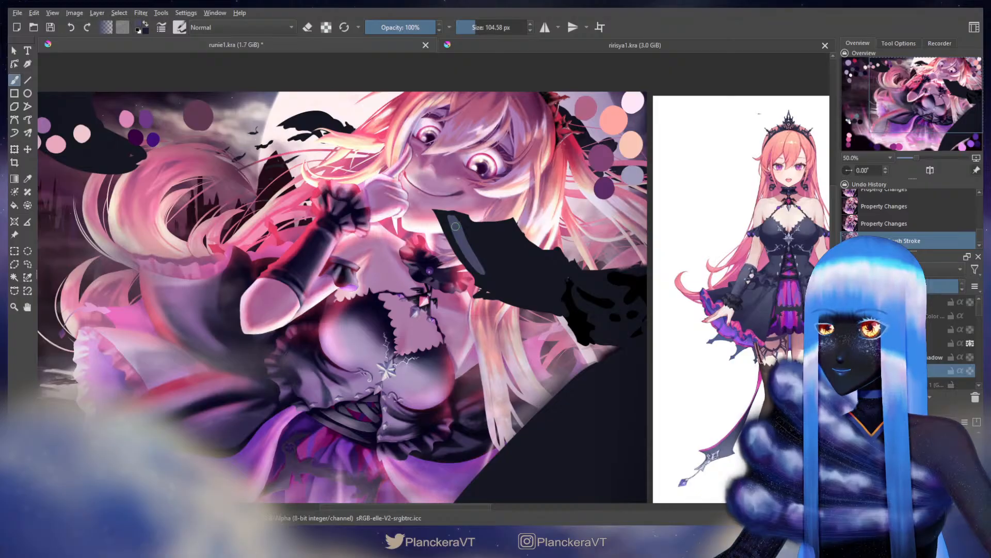
mouse_move(456, 226)
mouse_down()
mouse_move(496, 293)
mouse_move(485, 284)
mouse_move(511, 225)
mouse_up()
mouse_move(491, 282)
mouse_down()
mouse_move(509, 232)
mouse_move(559, 256)
mouse_up()
drag(508, 285, 558, 269)
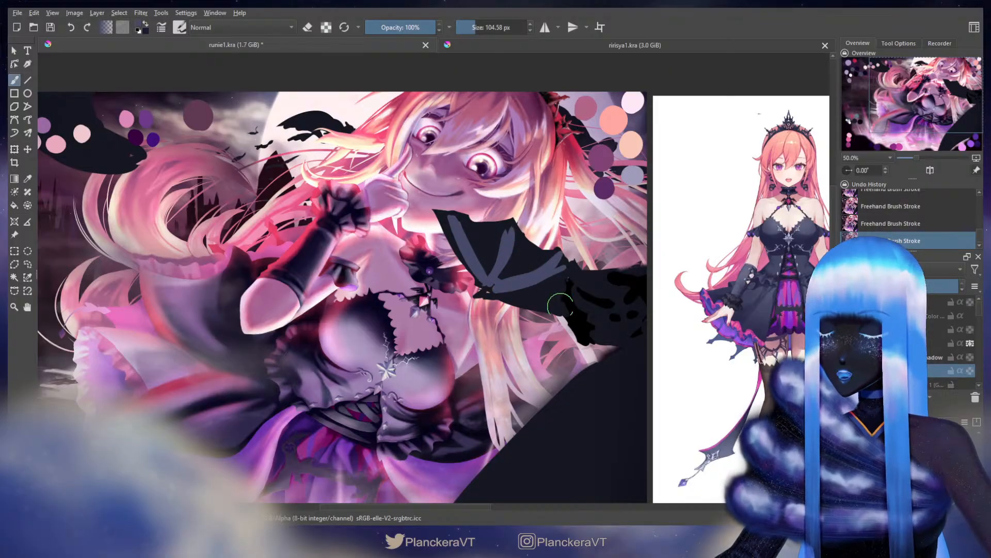
Erase along the outer edge and tip of the bat's upper wing to clean its outline
key(e)
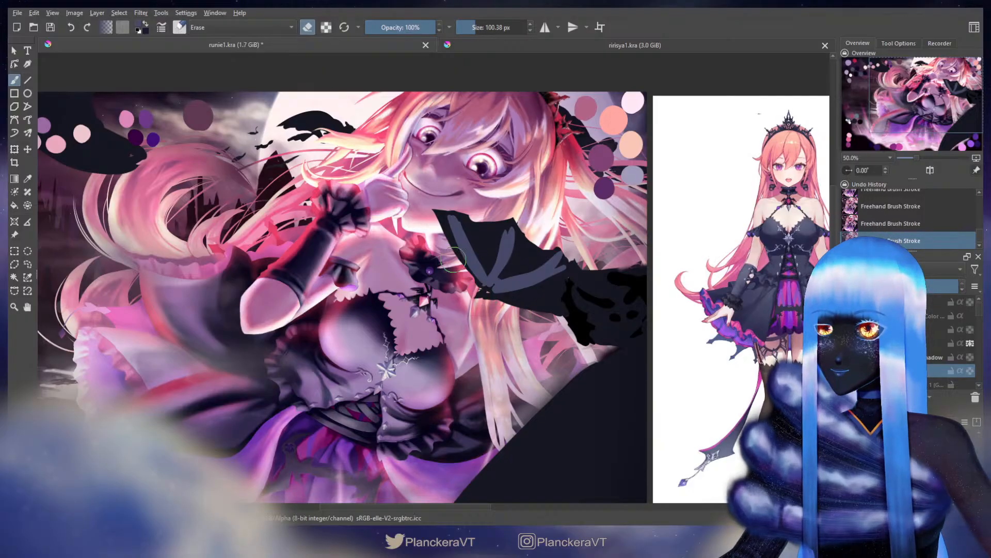
drag(458, 274, 450, 278)
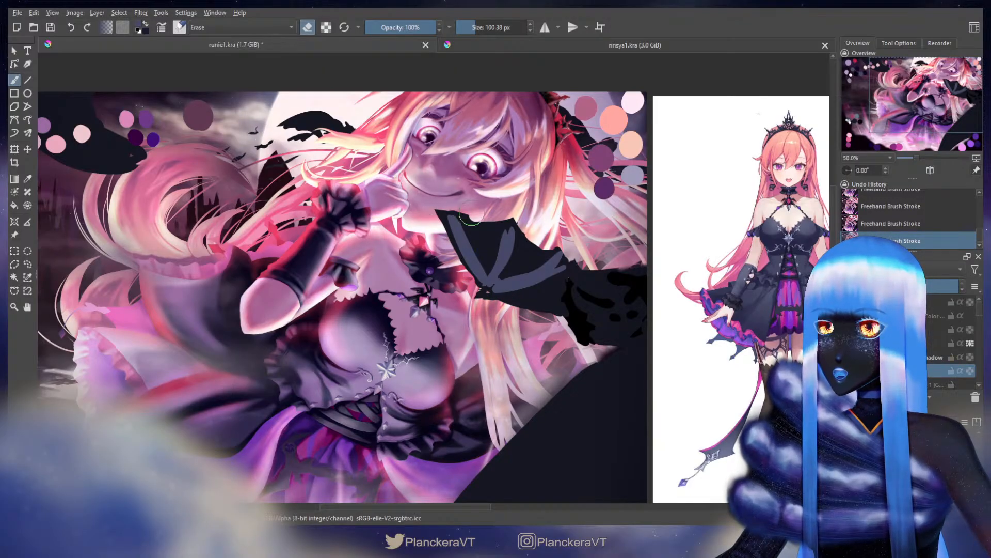
drag(469, 206, 464, 205)
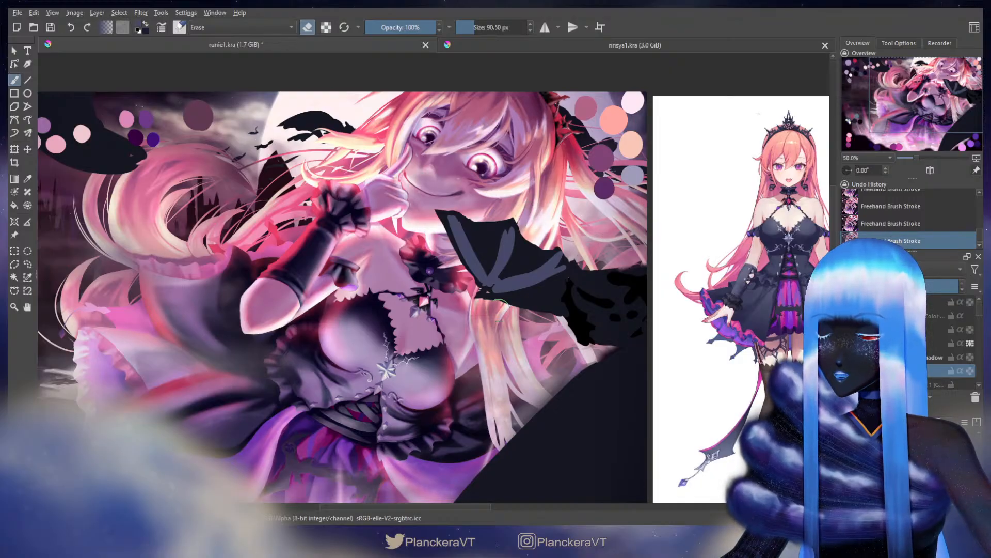
key(e)
key(bracketright)
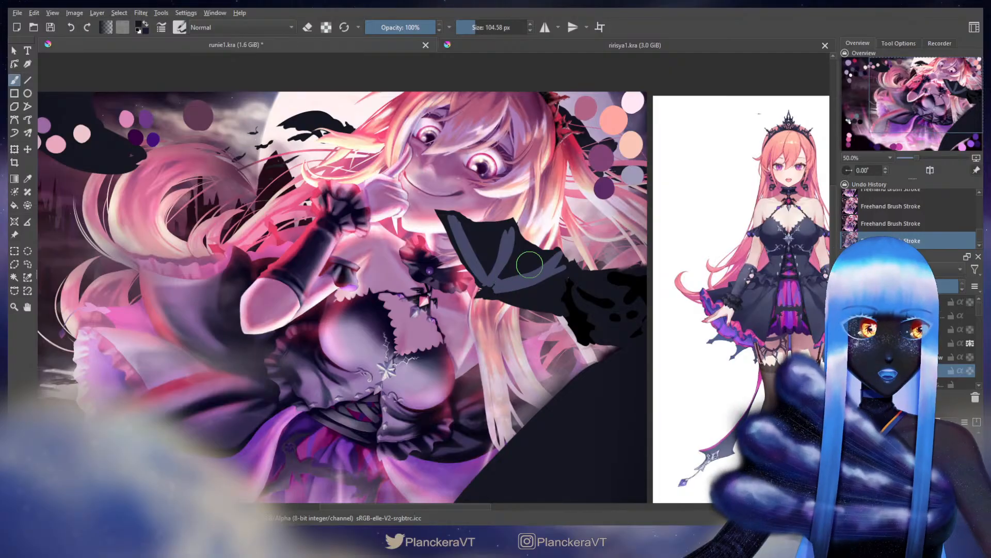
Fill out the foreground bat's head in sampled black and erase around it to tidy the silhouette
drag(544, 292, 448, 272)
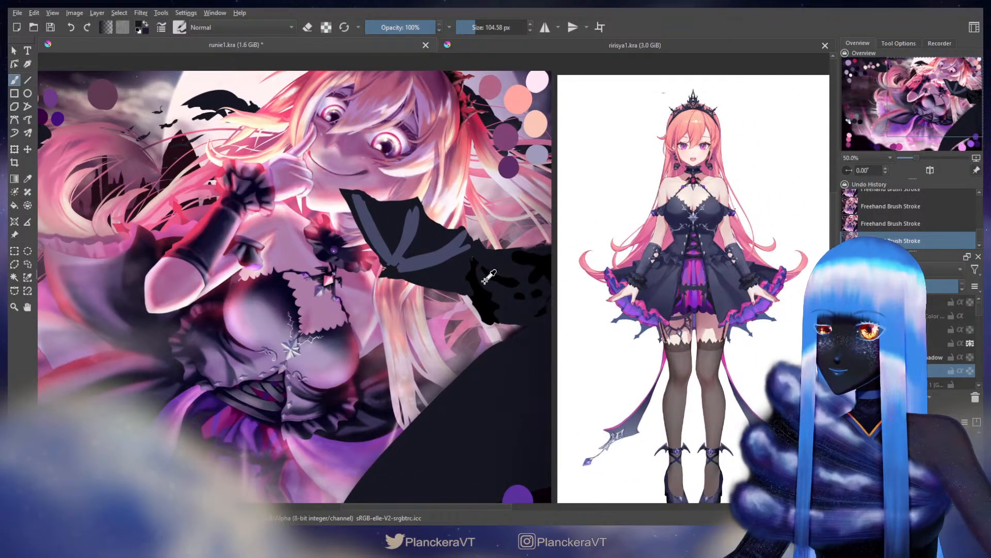
key(bracketleft)
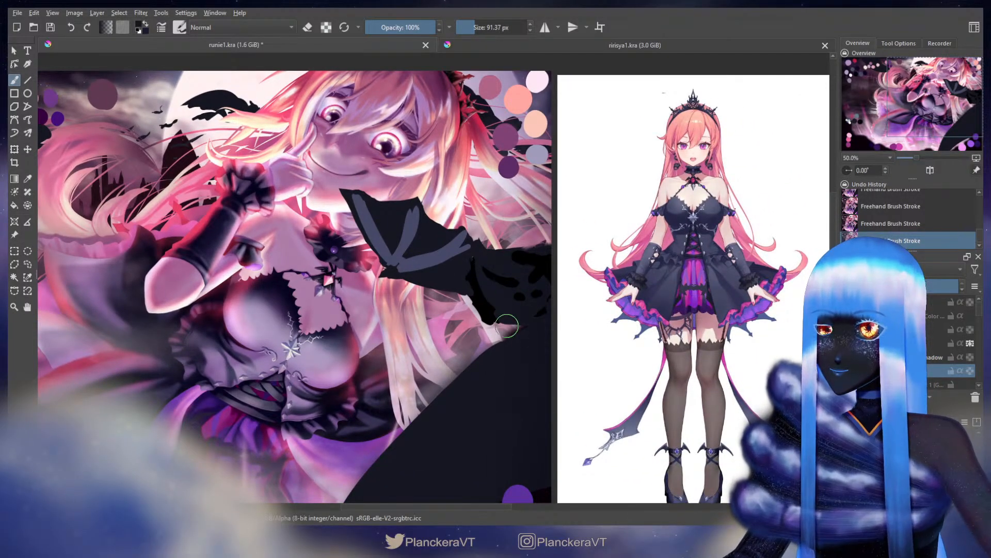
key(e)
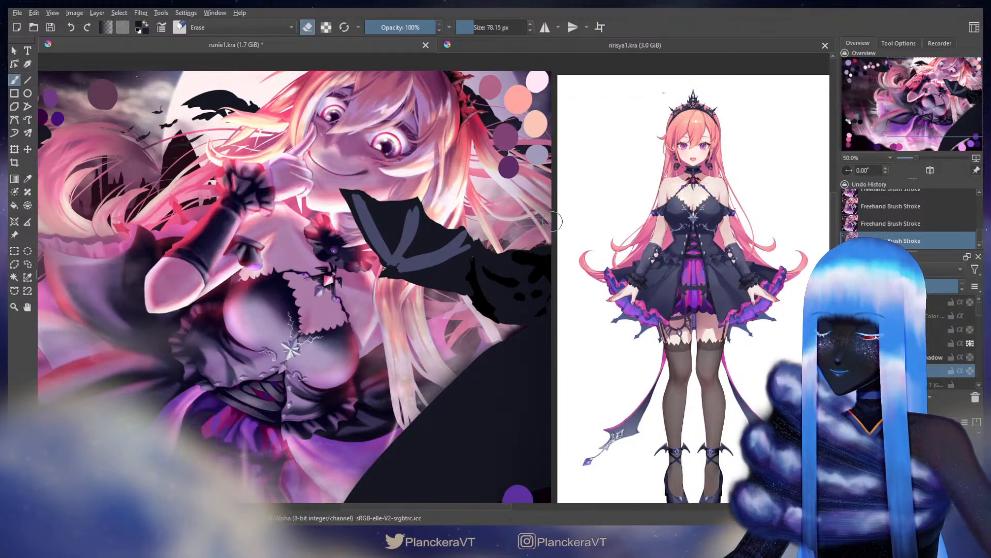
key(e)
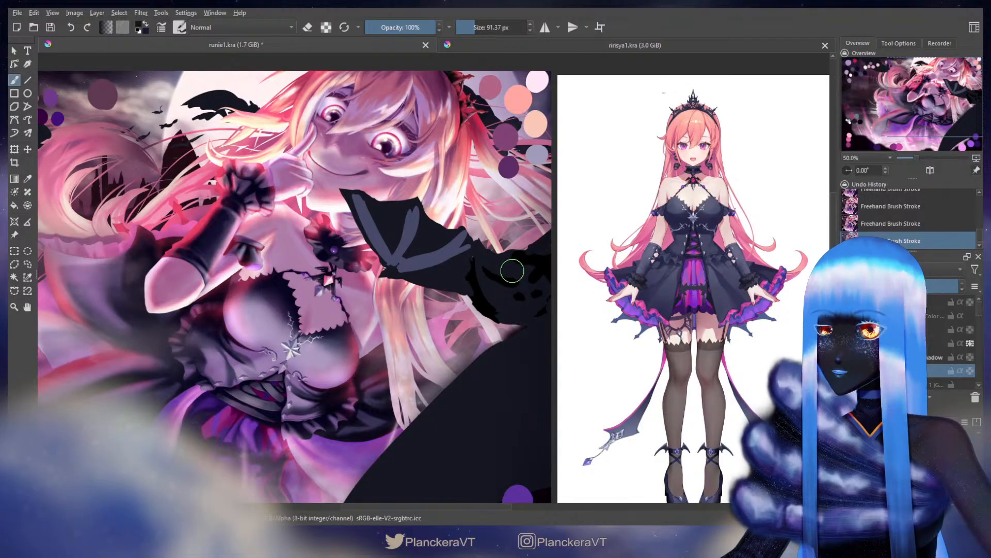
Paint two magenta eyes on the bat using the reference ribbon's colour, and refine the face around them in black
drag(820, 276, 484, 265)
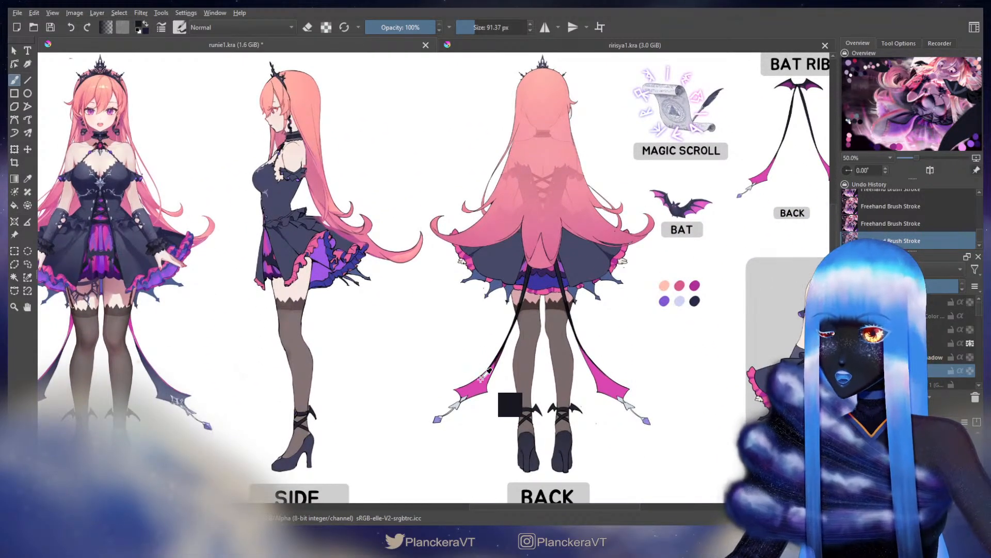
ctrl+click(485, 379)
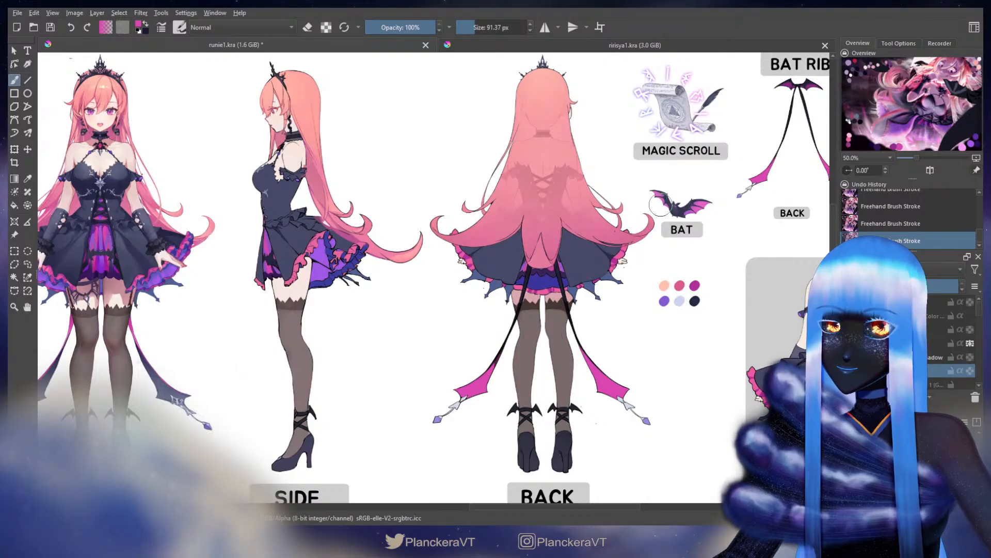
drag(197, 241, 719, 280)
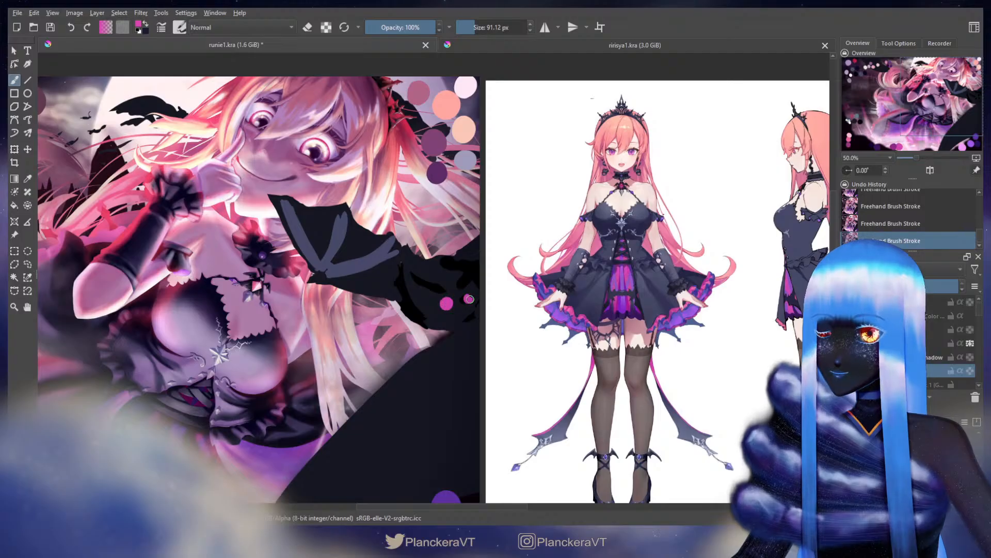
ctrl+click(434, 289)
drag(432, 284, 416, 281)
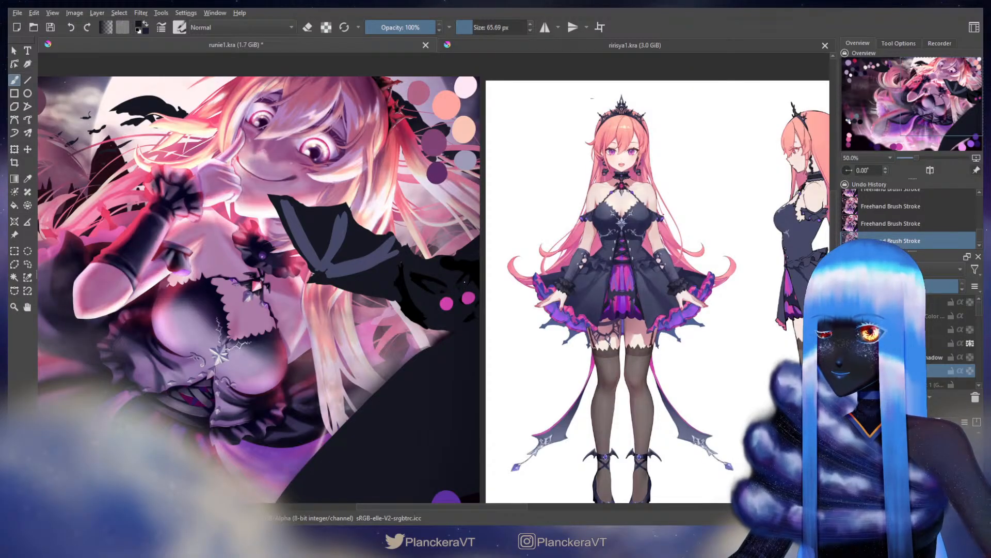
Sample the wing's slate blue and paint highlights on the bat's face and a bone along its large lower wing
ctrl+click(469, 335)
drag(450, 343, 515, 217)
drag(516, 216, 545, 217)
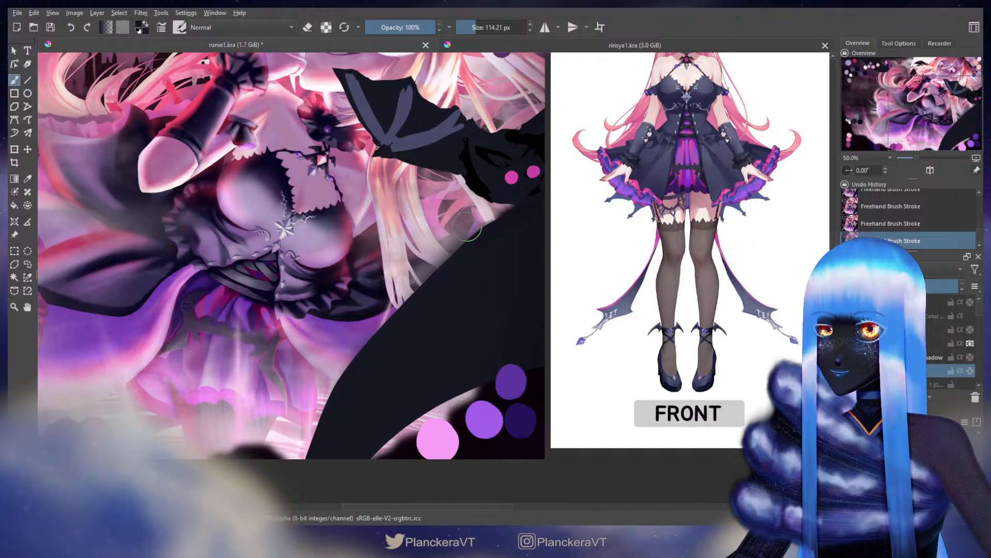
ctrl+click(429, 135)
mouse_move(465, 200)
mouse_down()
mouse_move(440, 284)
mouse_move(451, 247)
mouse_move(466, 250)
mouse_move(200, 324)
mouse_move(342, 305)
mouse_move(312, 331)
mouse_move(302, 299)
mouse_up()
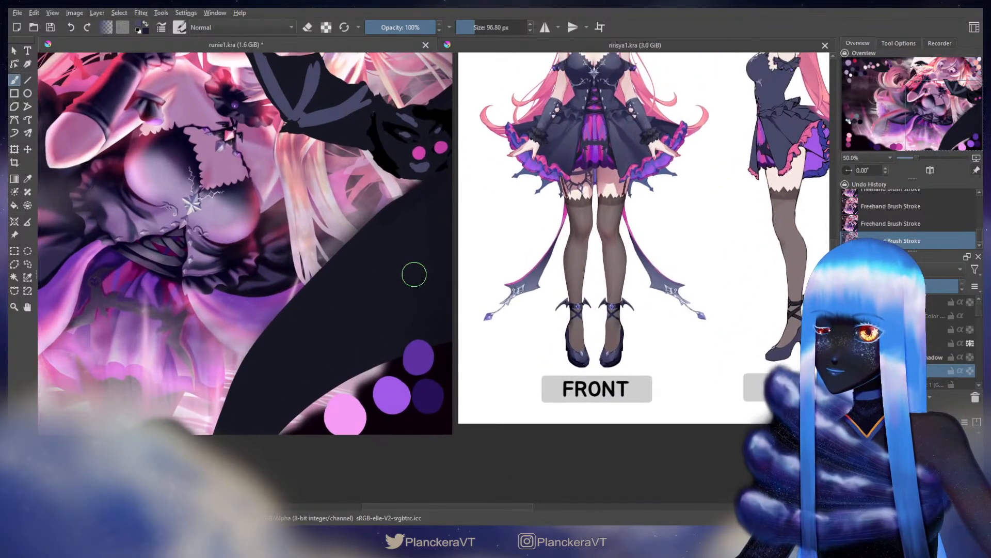
key(bracketright)
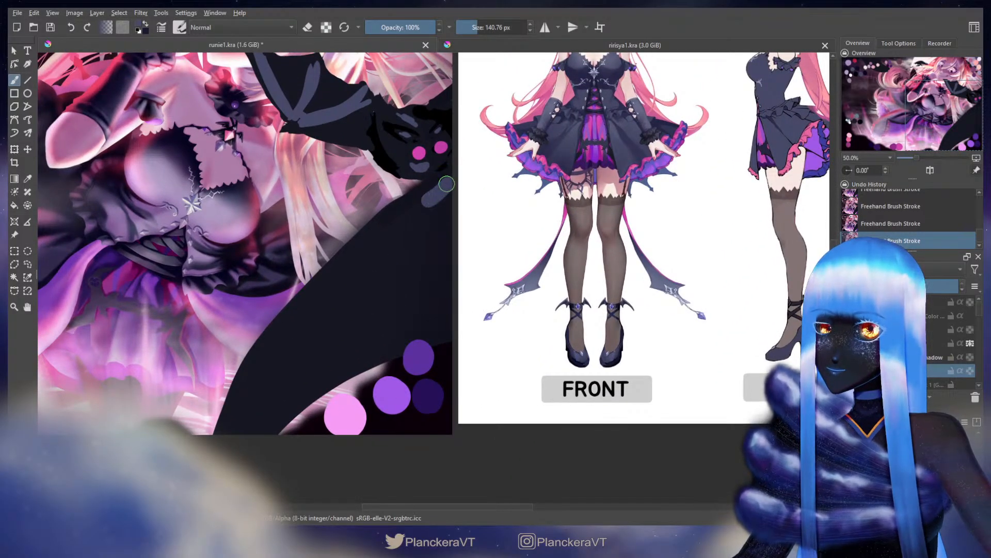
mouse_move(447, 183)
mouse_down()
mouse_move(330, 310)
mouse_move(262, 425)
mouse_move(420, 221)
mouse_up()
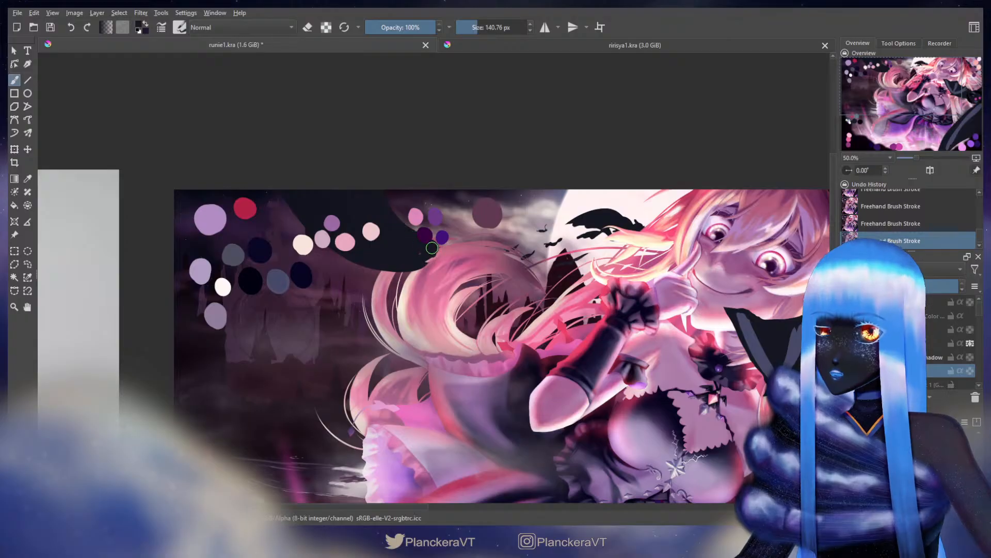
Fill out the tip of the bat wing in the illustration's upper-left corner and paint slate blue bones across it
mouse_move(429, 244)
mouse_down()
mouse_move(441, 252)
mouse_move(424, 261)
mouse_up()
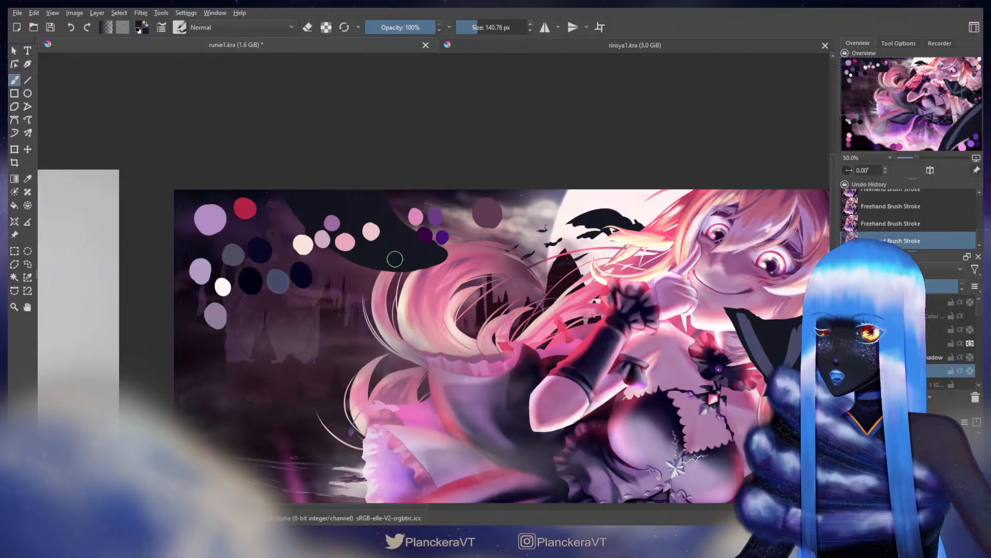
ctrl+click(277, 279)
mouse_move(297, 196)
mouse_down()
mouse_move(349, 233)
mouse_move(438, 253)
mouse_up()
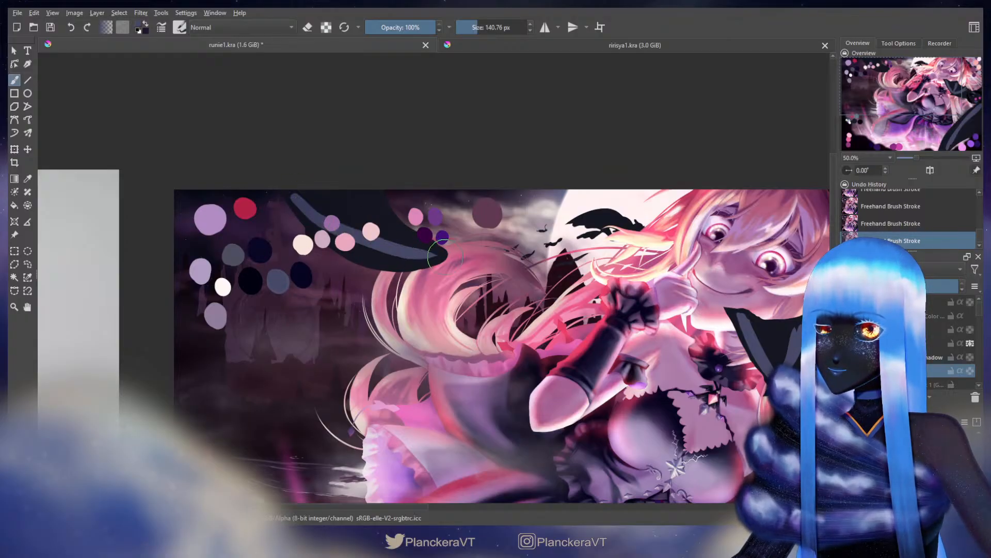
drag(299, 204, 376, 204)
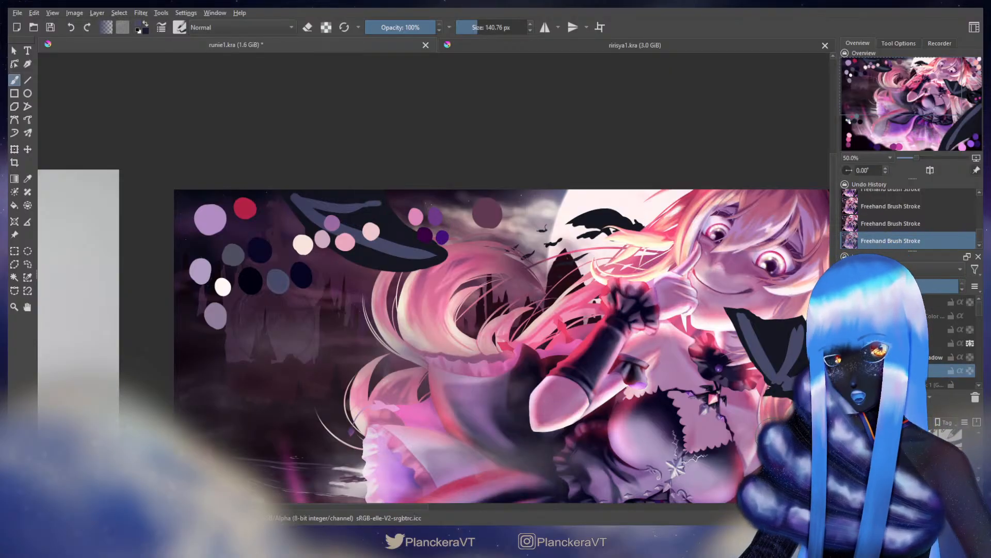
Hide the colour swatches over the illustration with the whole composition in view
scroll(748, 347, down, 2)
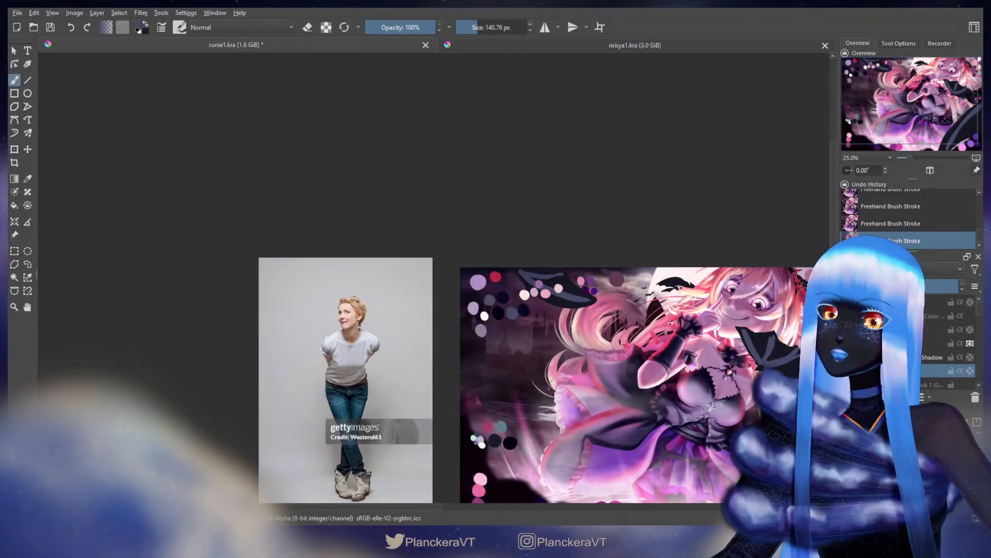
drag(748, 347, 615, 268)
click(848, 302)
scroll(848, 330, down, 1)
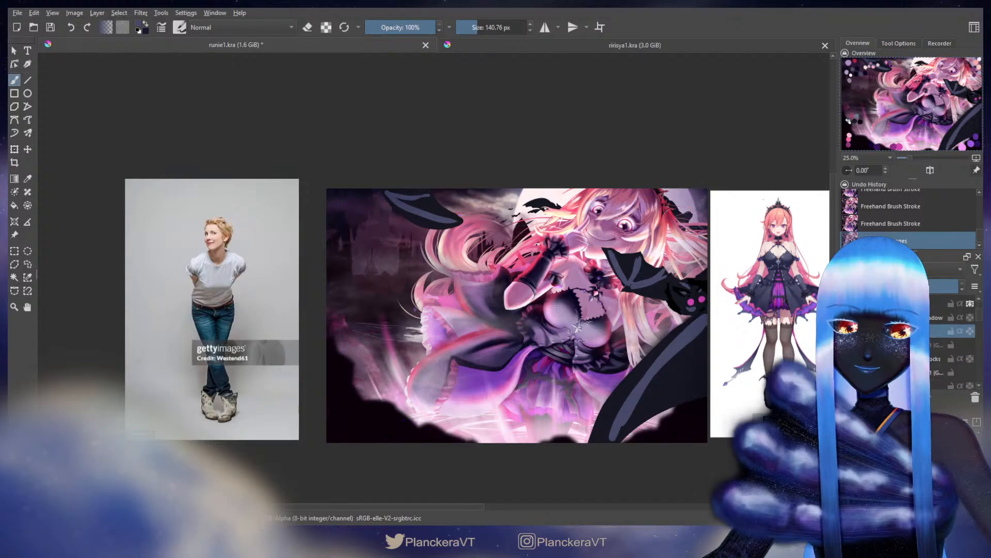
Turn on the foreground bats' Gaussian blur filter and reduce its blur strength
click(848, 345)
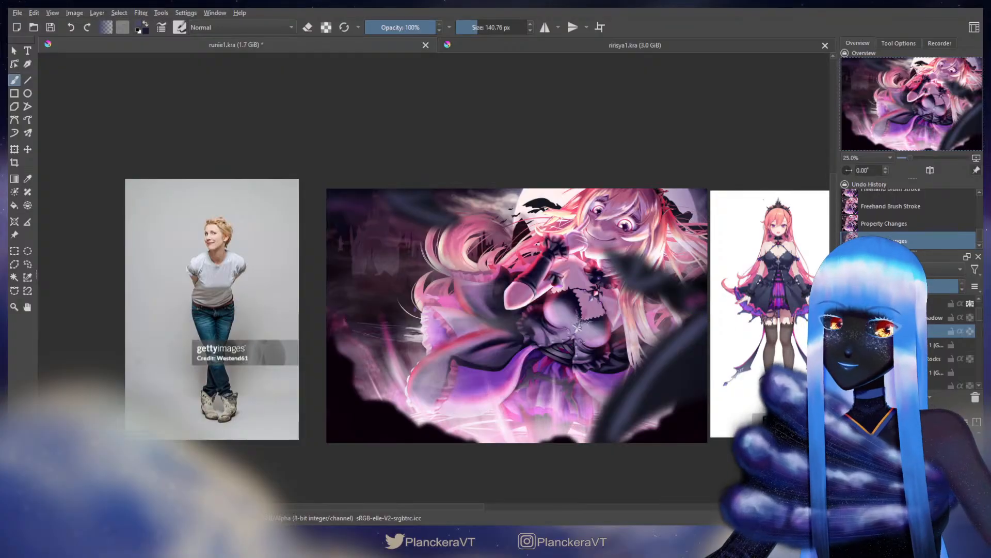
click(911, 345)
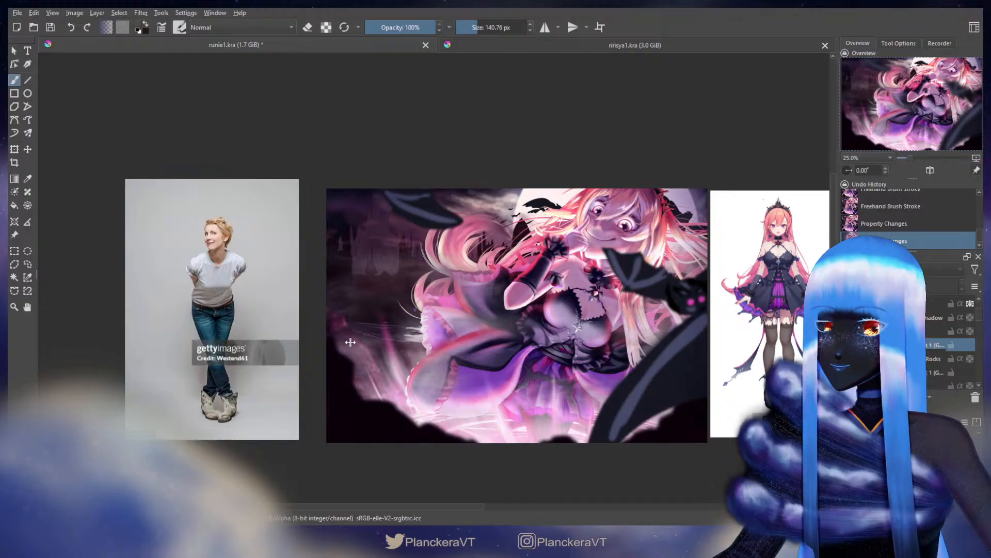
drag(355, 340, 362, 344)
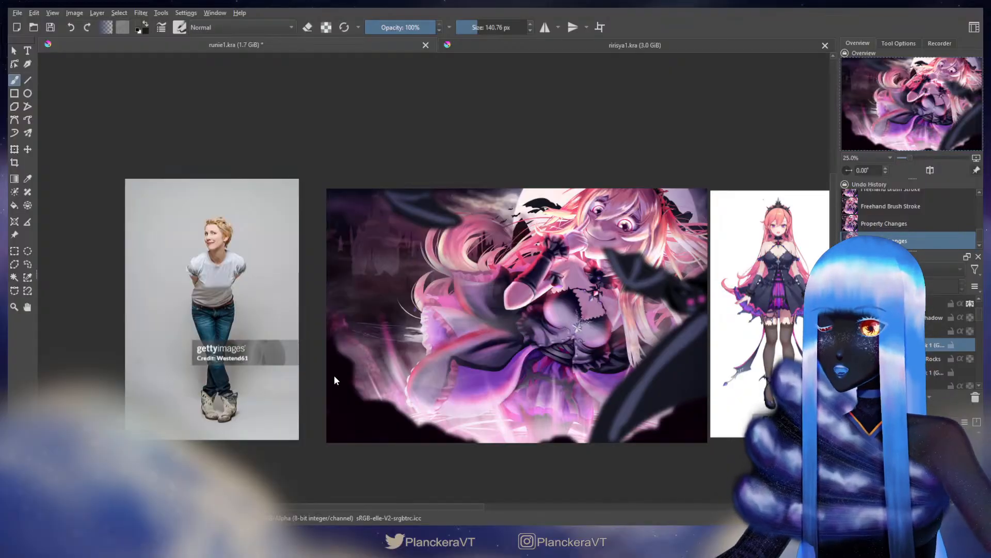
Lasso the bat's large lower wing, apply the Gaussian Blur filter again to that area, and deselect
click(28, 263)
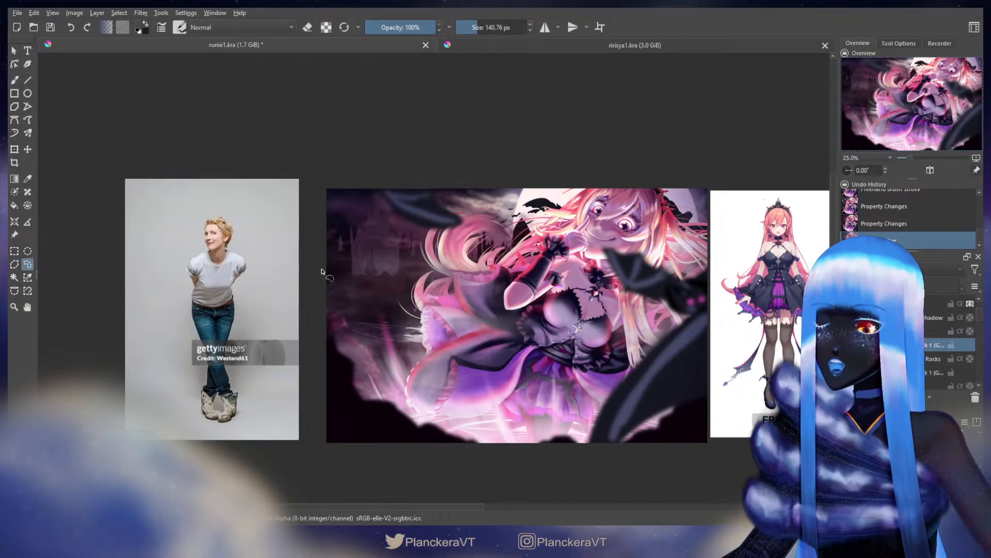
mouse_move(723, 316)
mouse_down()
mouse_move(713, 310)
mouse_move(678, 324)
mouse_move(678, 459)
mouse_move(723, 316)
mouse_up()
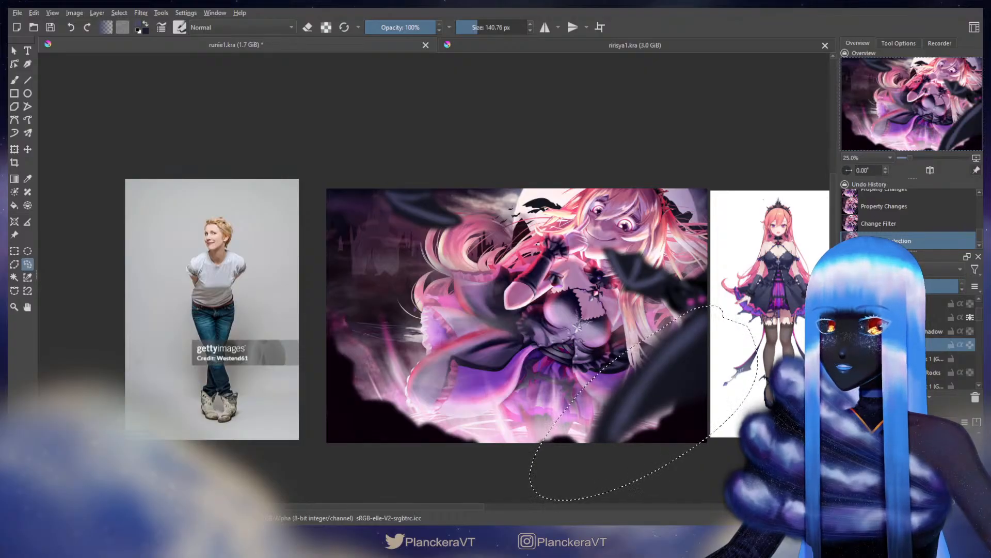
key(ctrl+f)
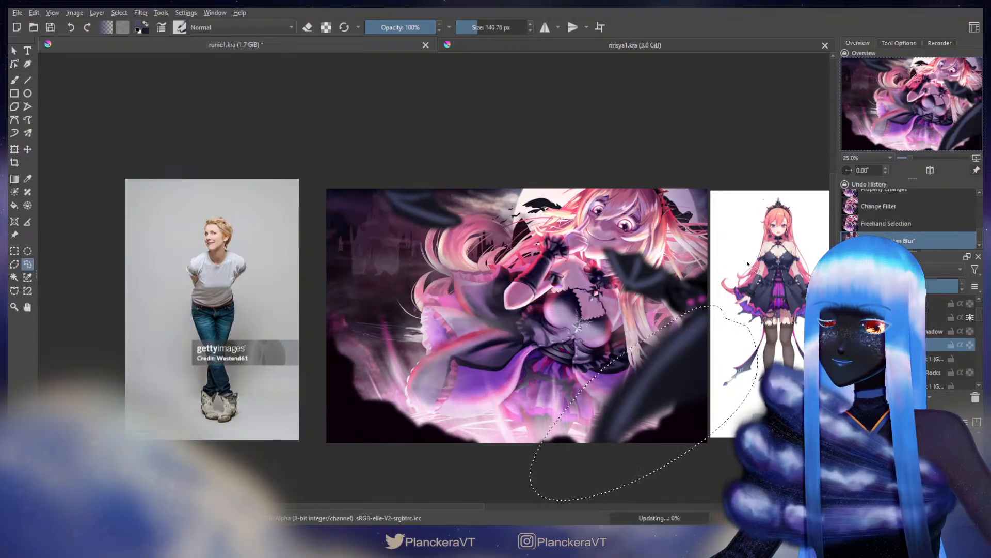
key(ctrl+shift+a)
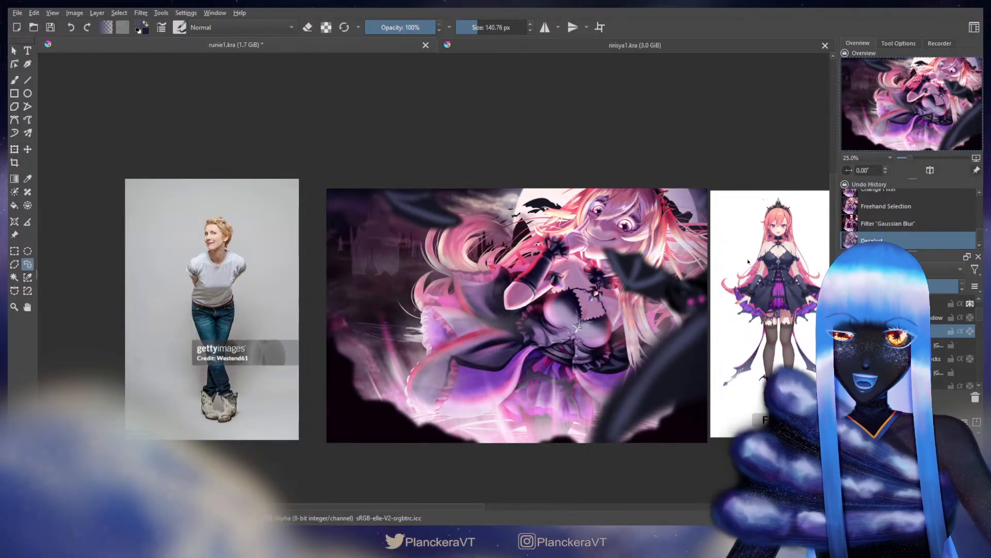
key(b)
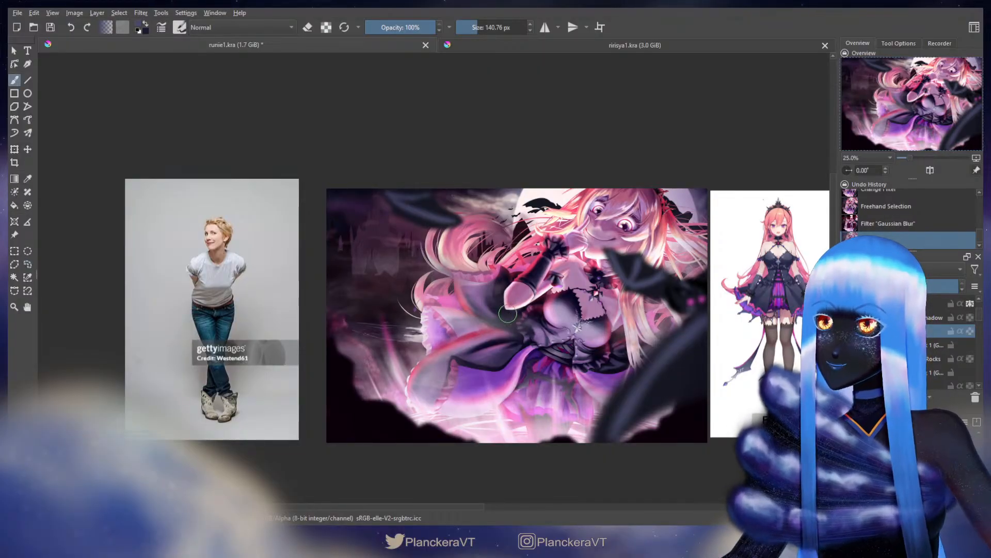
Hide the pale haze over the dress and turn off the Gaussian blur on the foreground rocks
drag(507, 314, 506, 322)
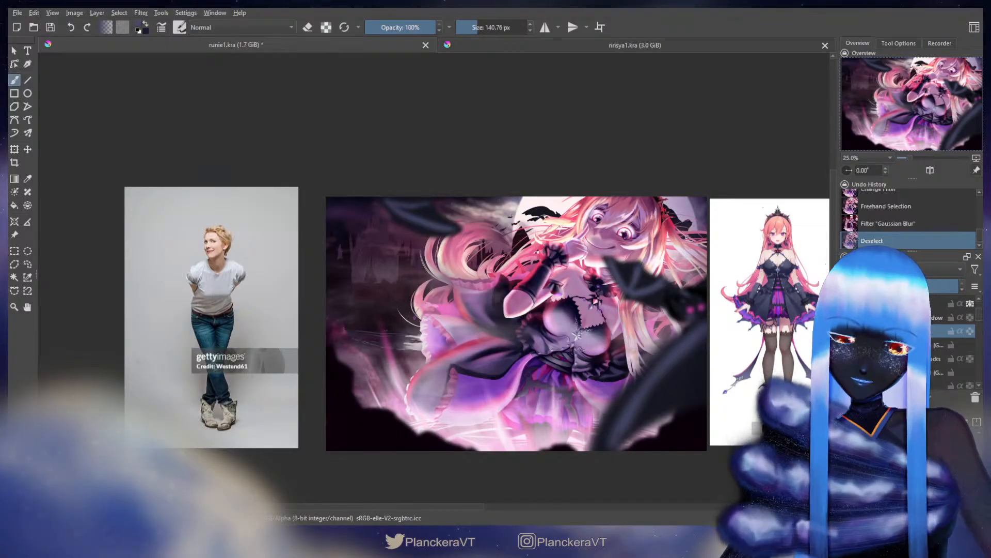
scroll(981, 324, down, 2)
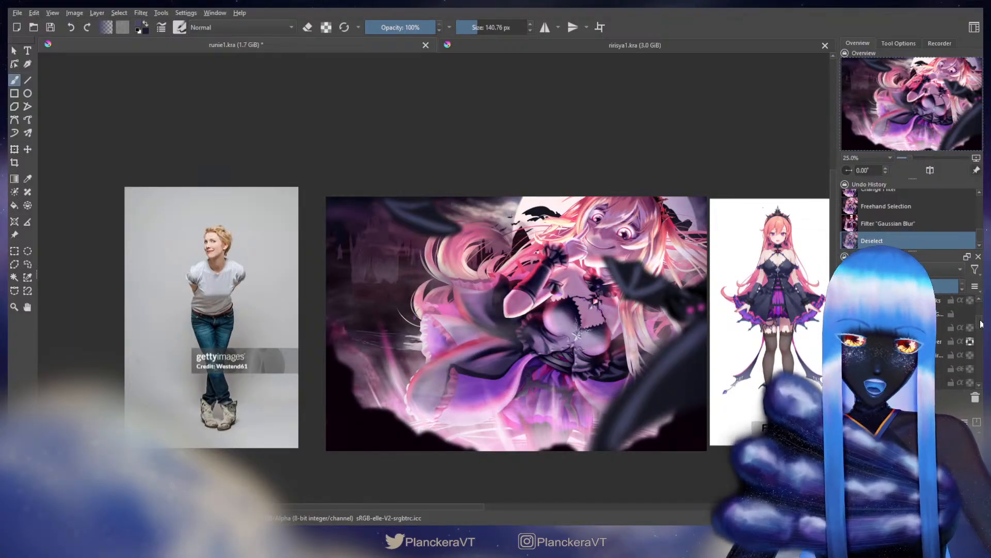
drag(981, 324, 980, 321)
click(847, 338)
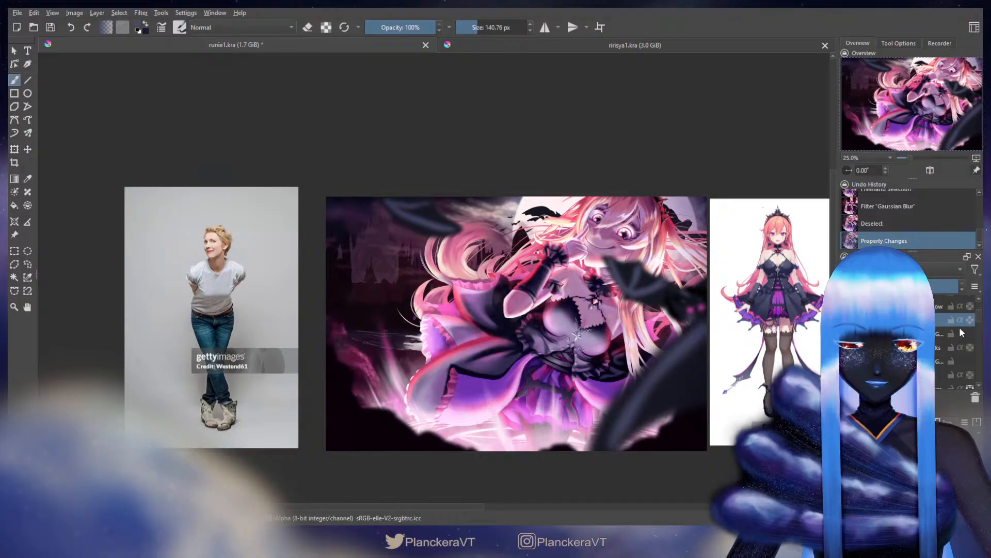
click(847, 361)
Enable alpha lock on the Rocks layer and erase along the rocks' left and lower rim with a 96.32 px eraser
click(909, 347)
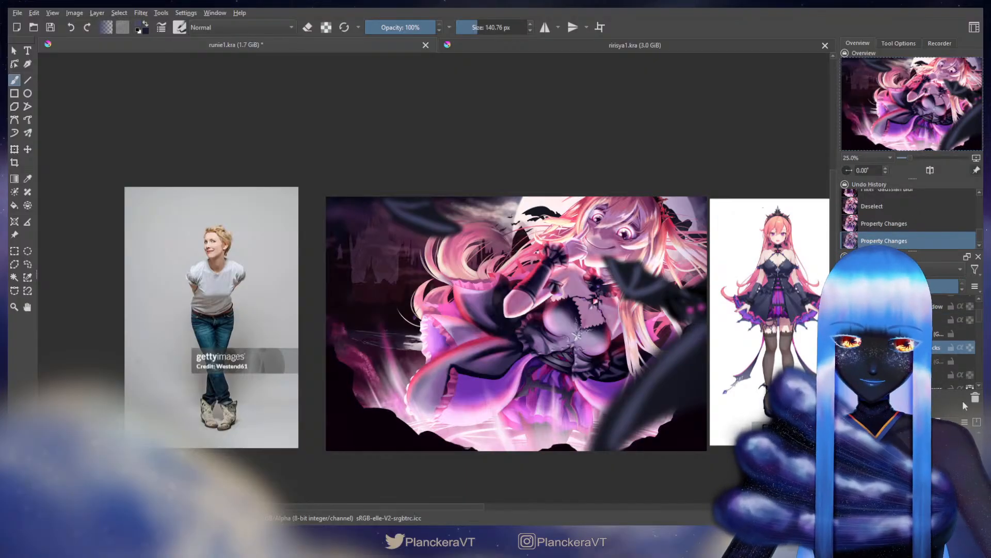
click(971, 347)
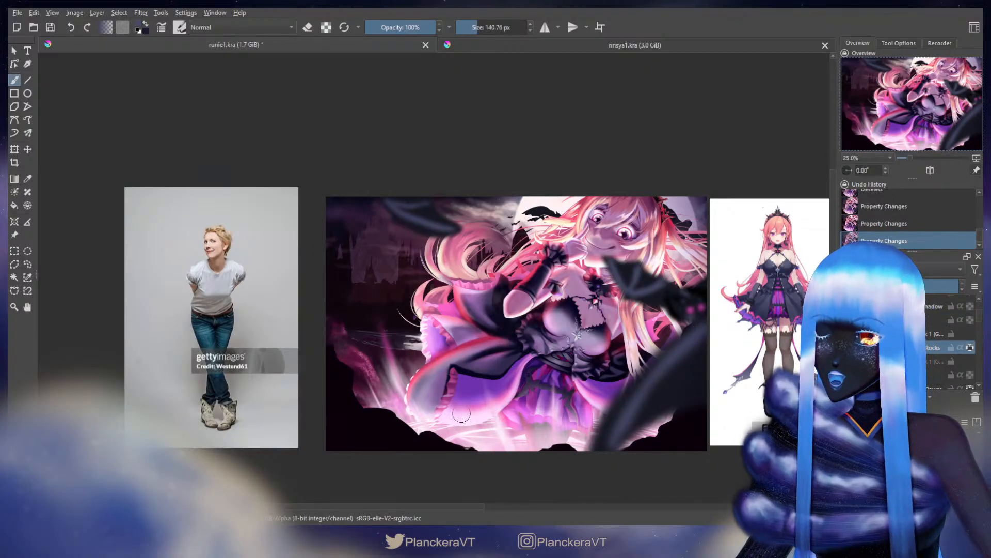
key(e)
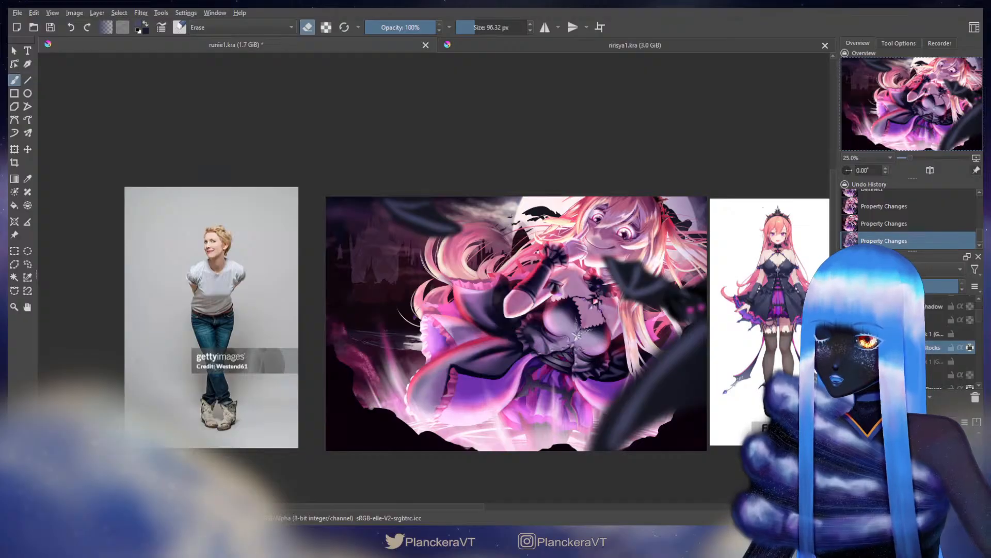
drag(395, 414, 439, 430)
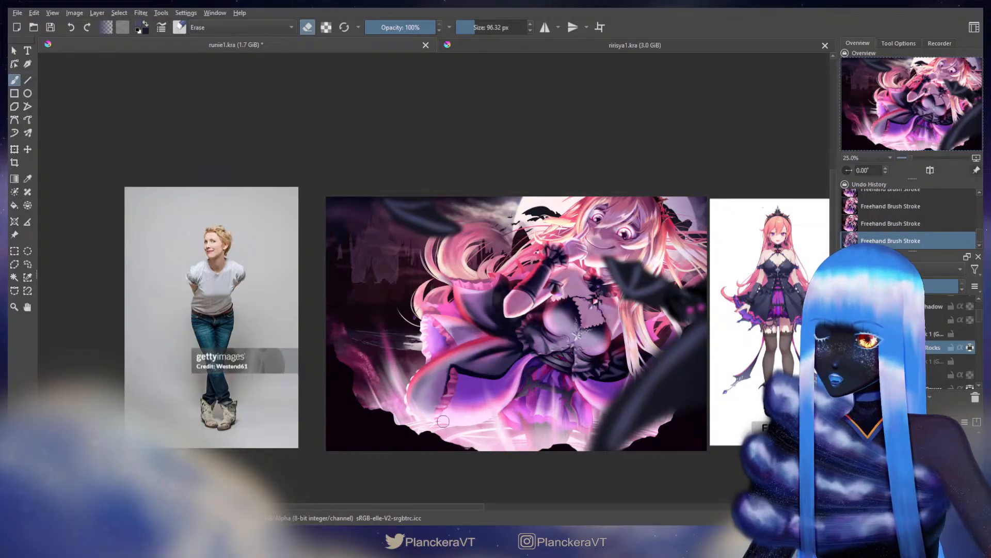
drag(364, 364, 357, 379)
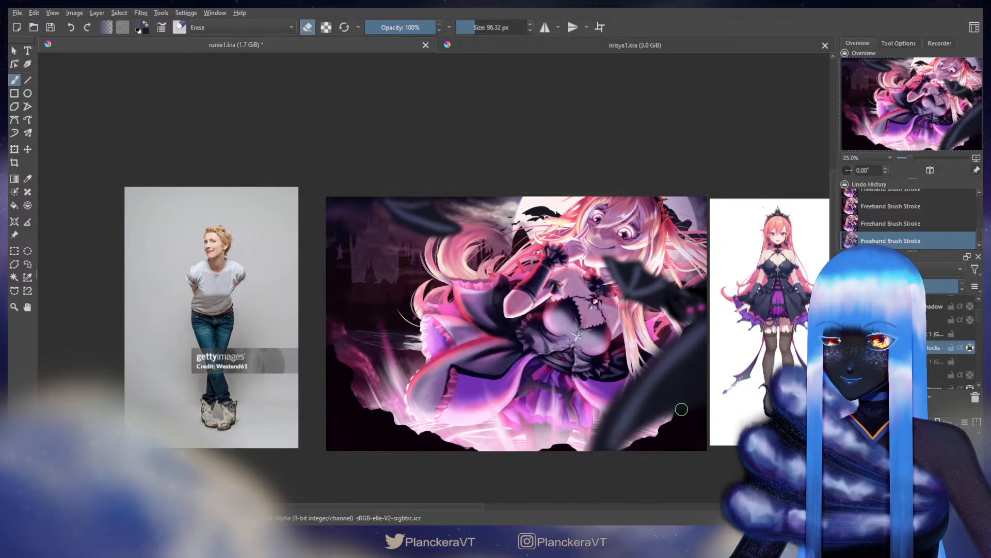
key(e)
Paint sampled dark magenta texture and pink highlights along the edges of the foreground rocks
ctrl+click(357, 355)
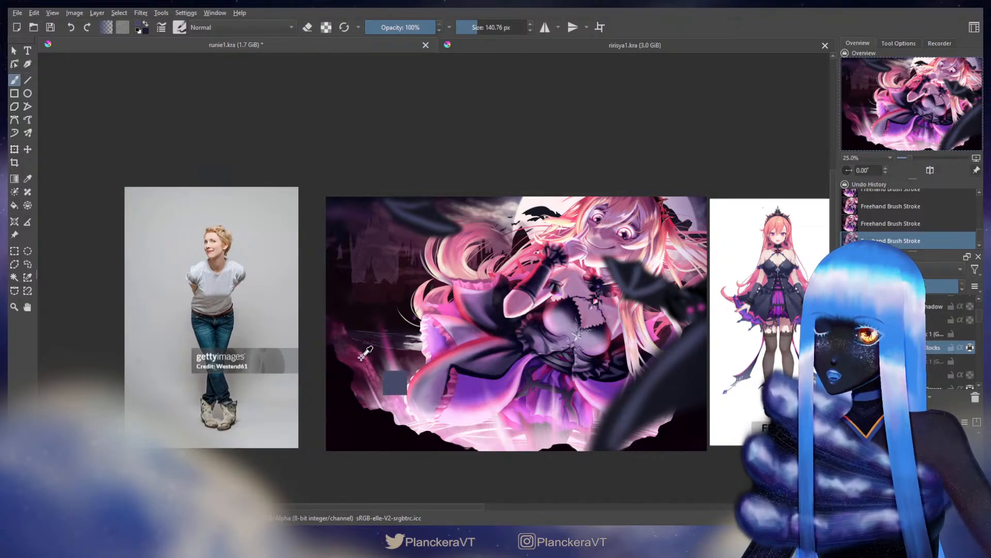
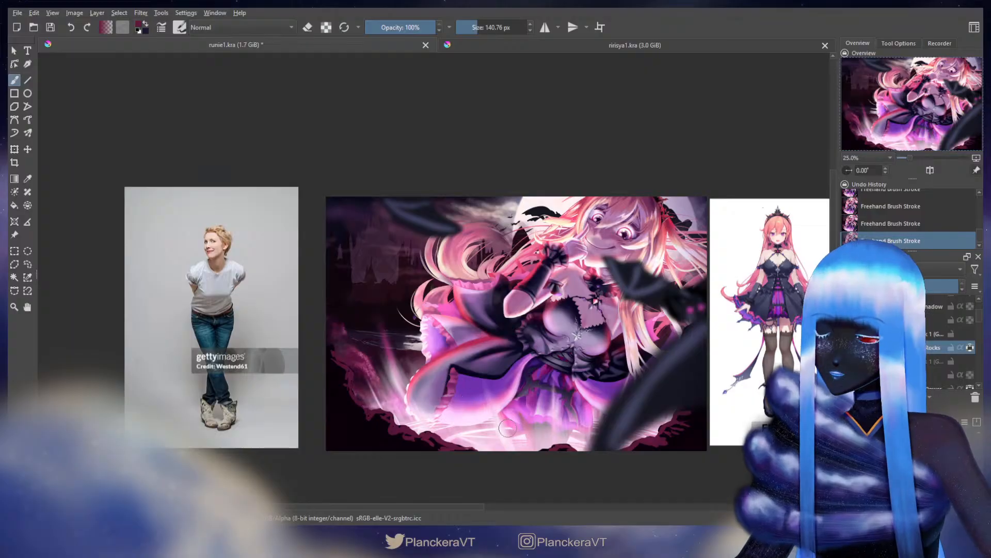
ctrl+click(474, 427)
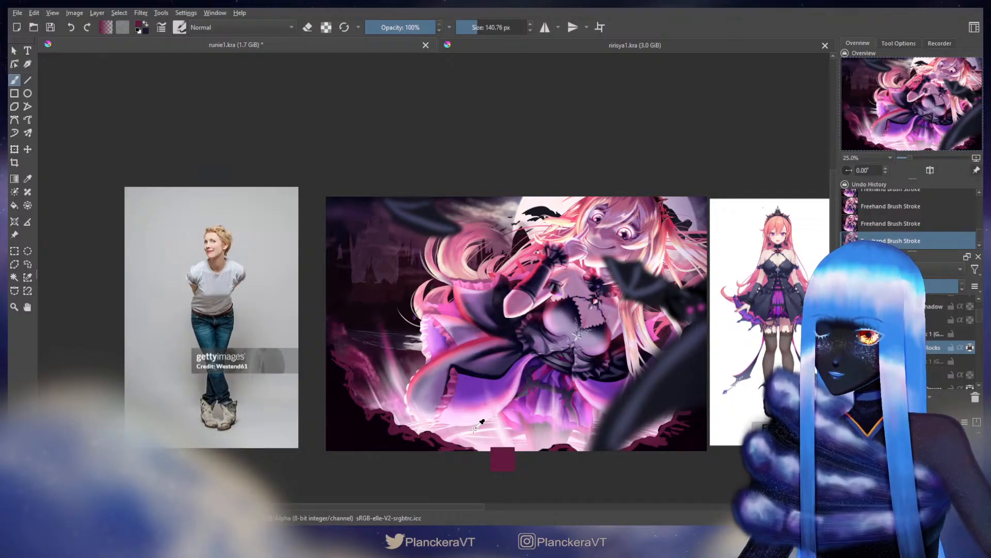
ctrl+click(399, 379)
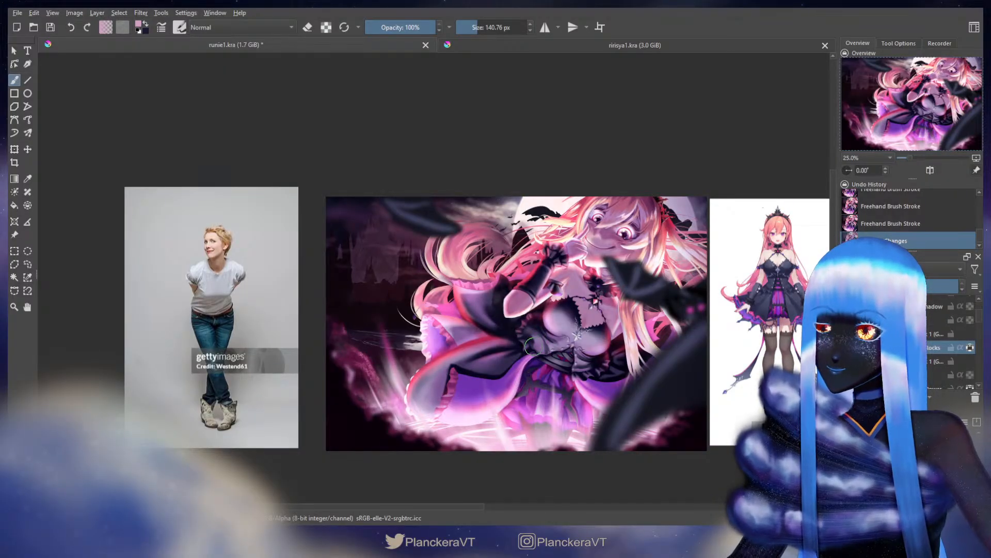
Build up the foreground rocks with more dark magenta shapes, and add lighter mauve accents sampled from the artwork
ctrl+click(364, 358)
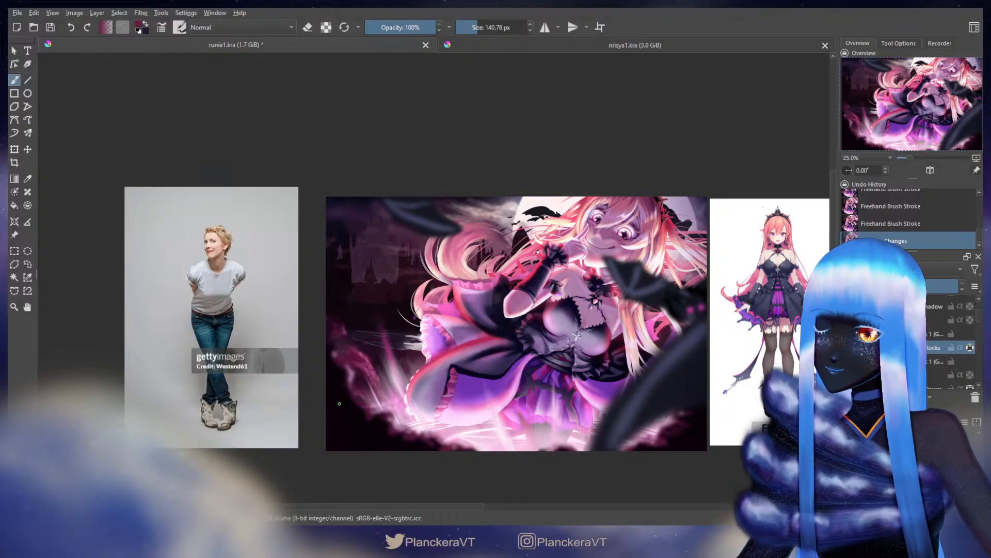
mouse_move(346, 399)
mouse_down()
mouse_move(335, 369)
mouse_move(339, 381)
mouse_move(320, 381)
mouse_up()
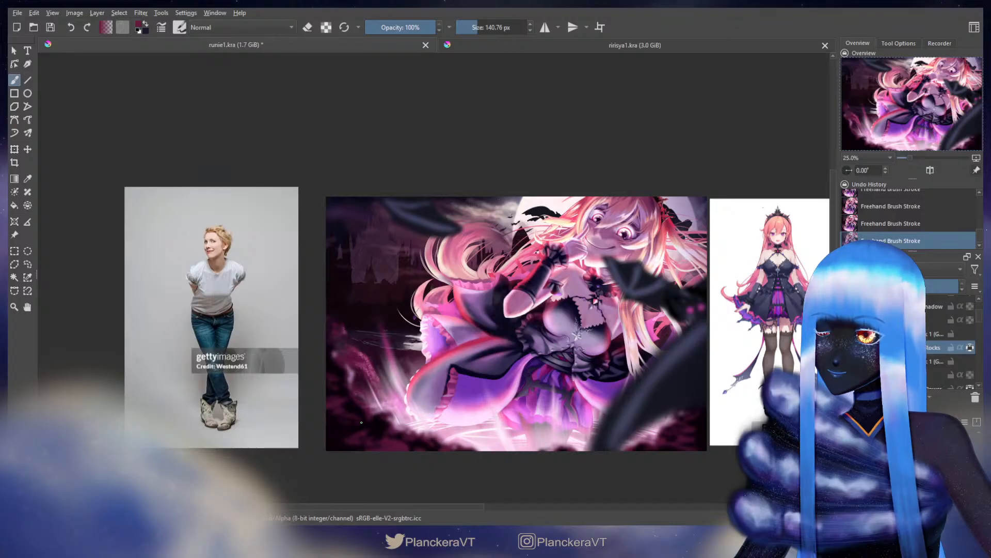
ctrl+click(354, 374)
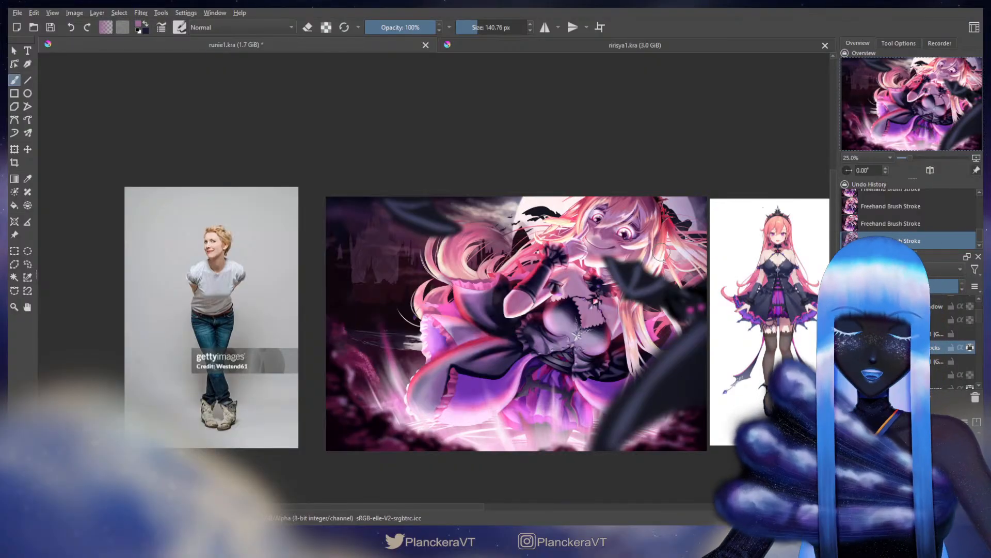
Enable alpha lock on the bat layer and sample a pale pink from the glowing ground below the dress
click(950, 321)
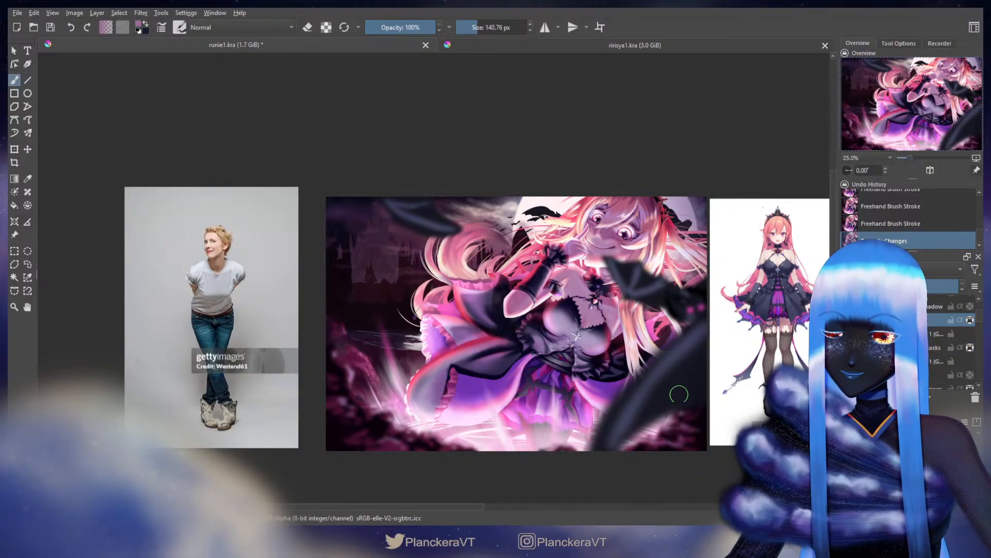
ctrl+click(488, 440)
ctrl+click(455, 435)
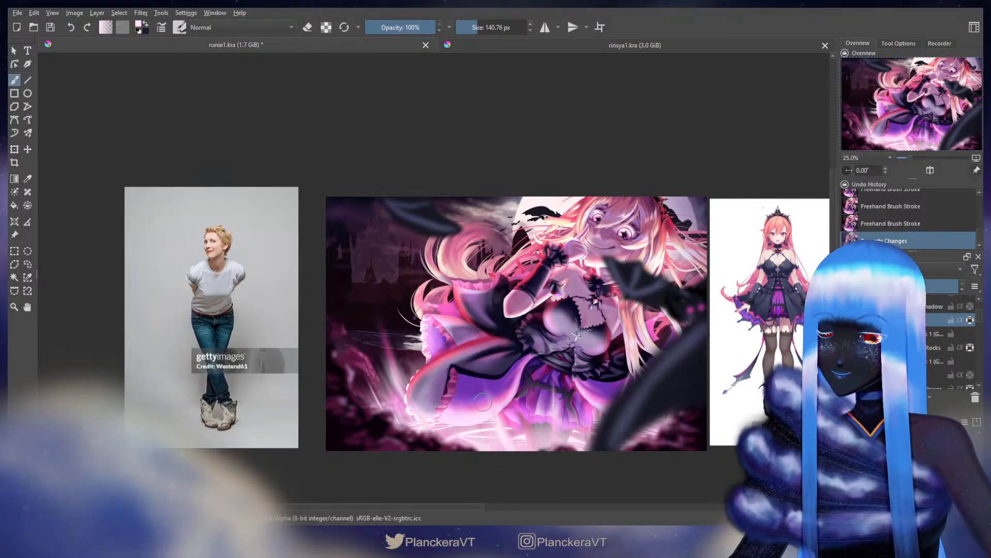
Try a pale pink stroke over the bat's lower wing with a brush about 1026 px wide, and undo it
click(497, 27)
drag(655, 356, 640, 371)
key(ctrl+z)
key(ctrl+z)
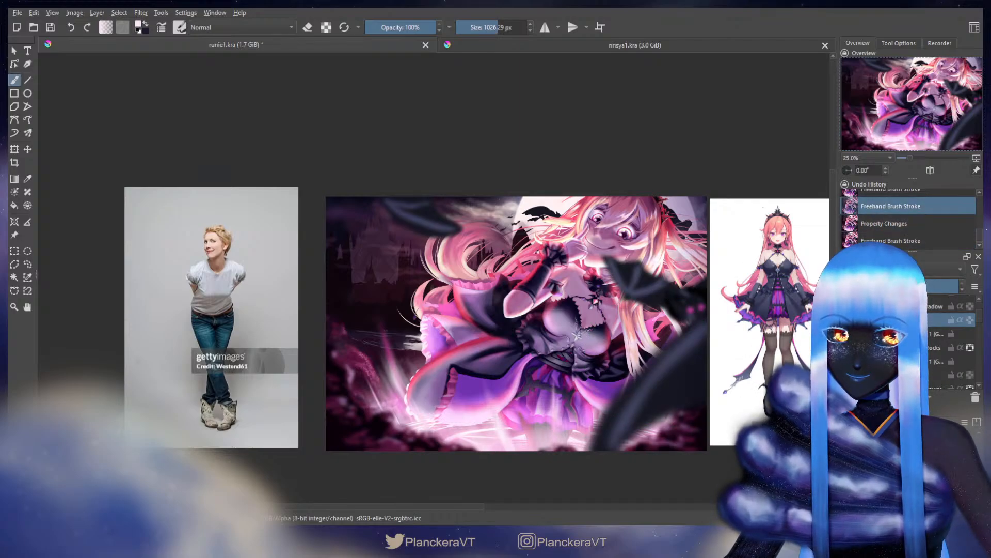
Enable alpha lock on the bat layer again, try erasing across the lower wing at about 558 px, and undo the stroke
click(971, 320)
key(e)
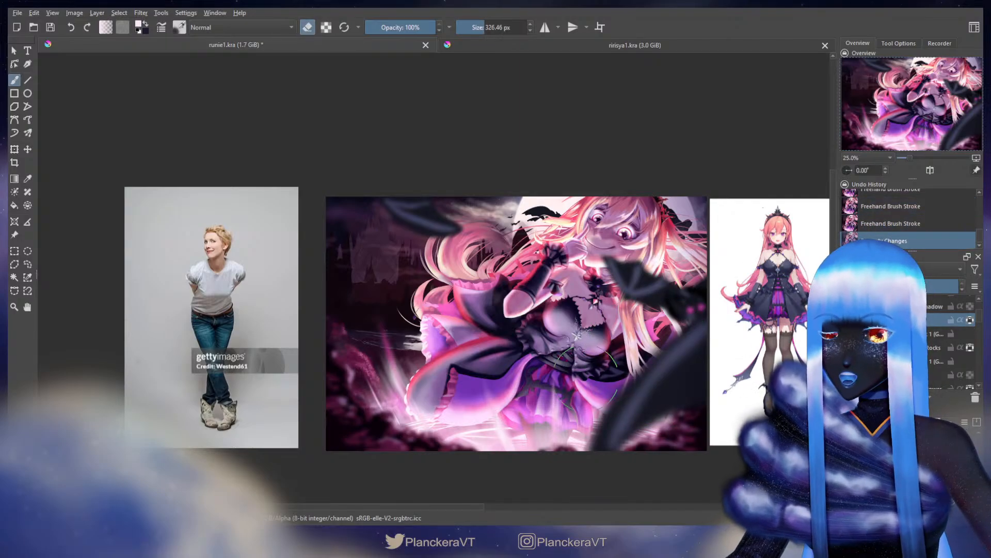
drag(616, 415, 692, 332)
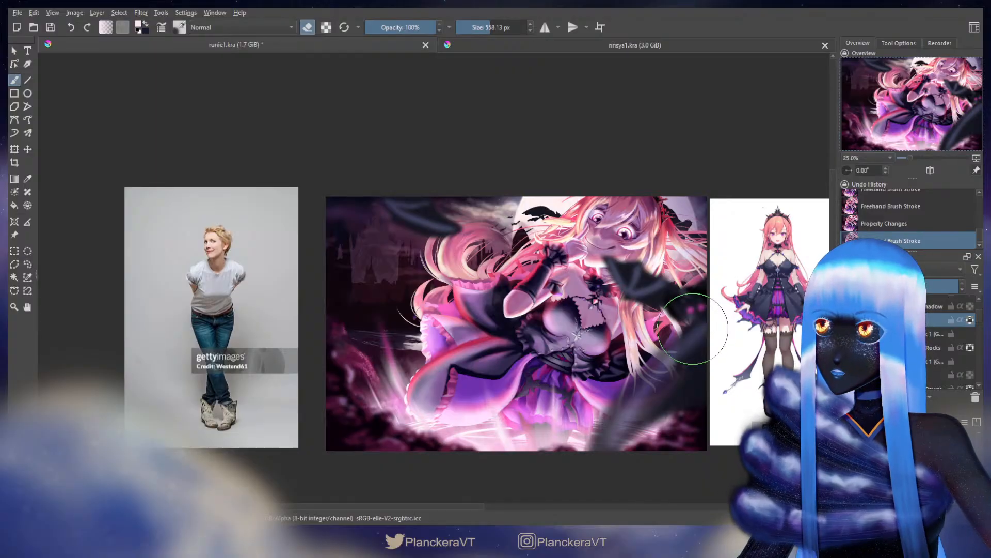
key(ctrl+z)
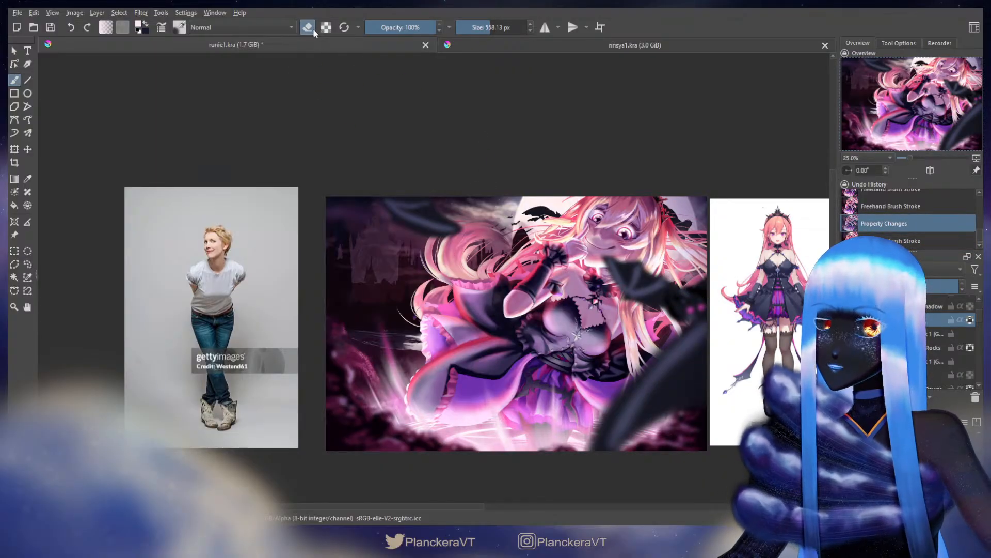
click(308, 27)
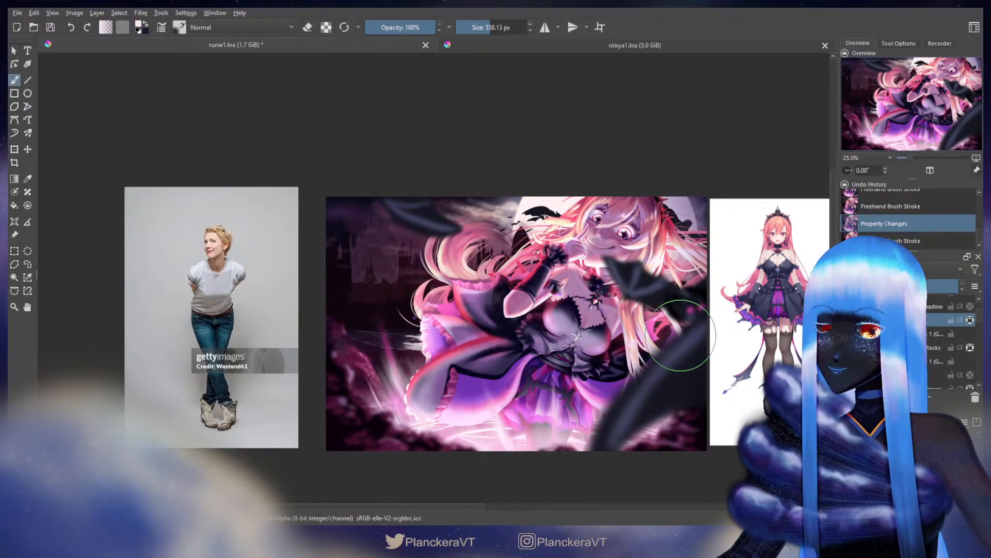
Brush soft pale pink light along the lower wing at about 558 px, and add smaller touches at about 308 px on the bats
mouse_move(681, 335)
mouse_down()
mouse_move(593, 420)
mouse_move(666, 374)
mouse_move(646, 435)
mouse_move(678, 417)
mouse_move(630, 449)
mouse_up()
drag(669, 345, 643, 408)
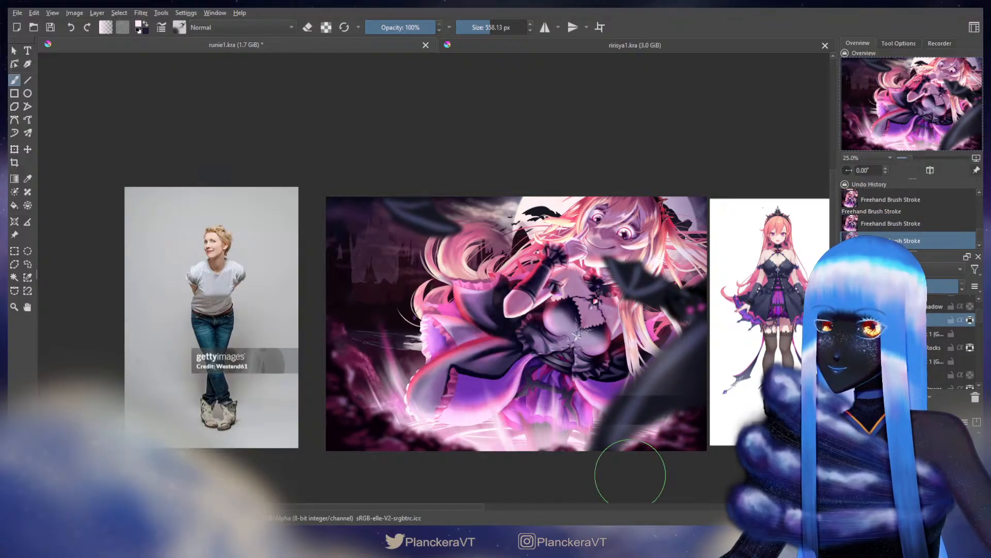
key(bracketleft)
key(bracketleft)
key(bracketleft)
mouse_move(663, 305)
mouse_down()
mouse_move(671, 313)
mouse_move(667, 298)
mouse_move(630, 295)
mouse_move(669, 325)
mouse_move(636, 299)
mouse_up()
mouse_move(406, 238)
mouse_down()
mouse_move(366, 205)
mouse_move(420, 237)
mouse_up()
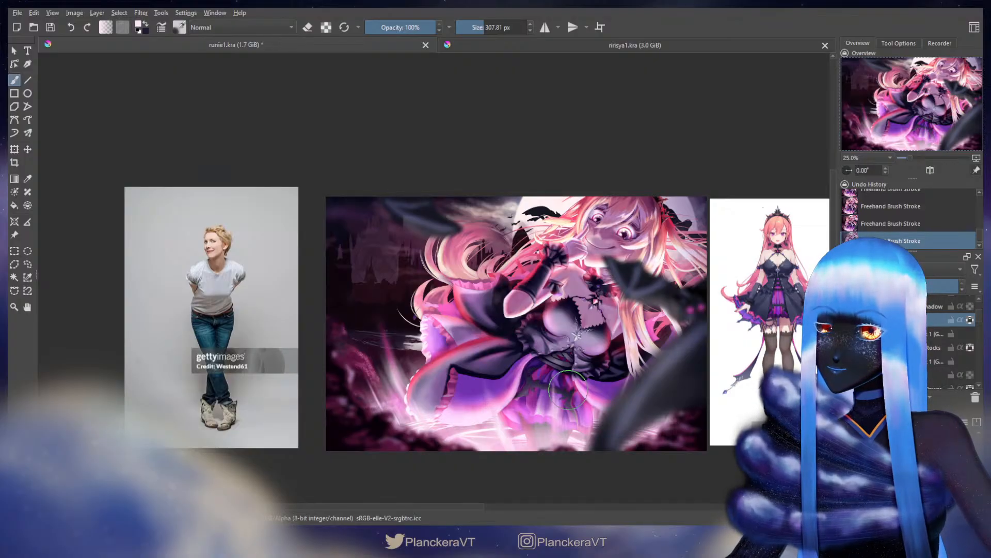
Sample a pale tone beside the bat's upper wing tip, try fine strokes on the bat at about 40 px, and undo them
drag(617, 278, 499, 277)
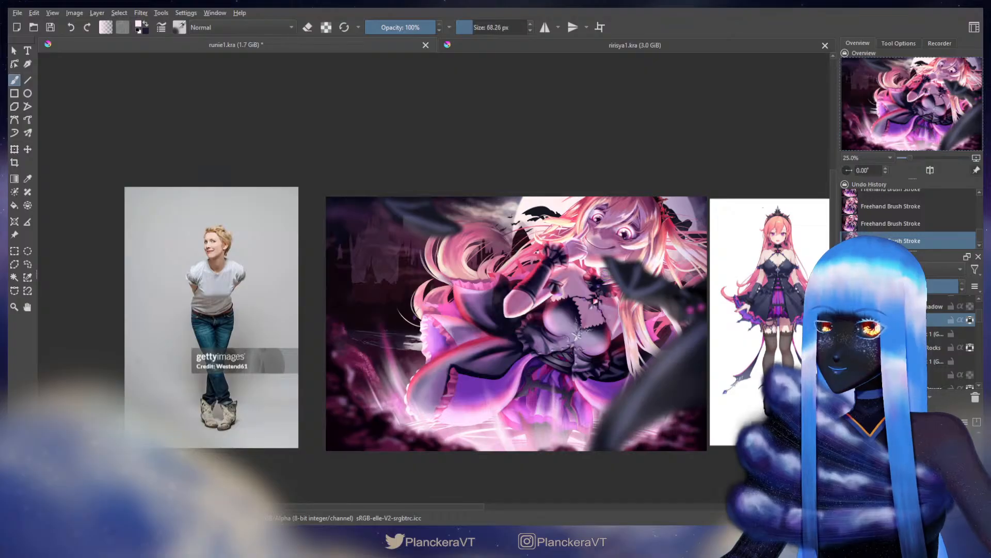
drag(610, 261, 593, 260)
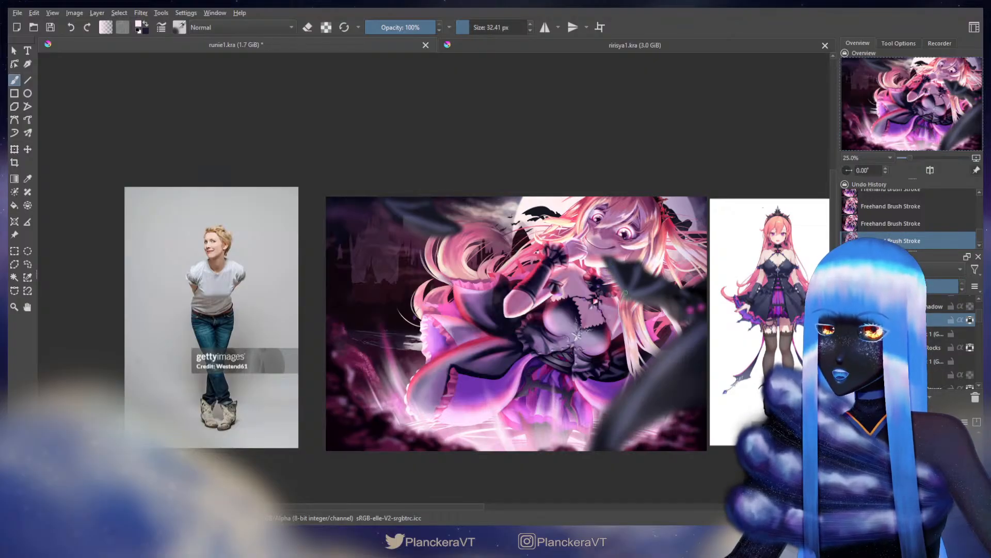
ctrl+click(600, 265)
drag(606, 261, 610, 262)
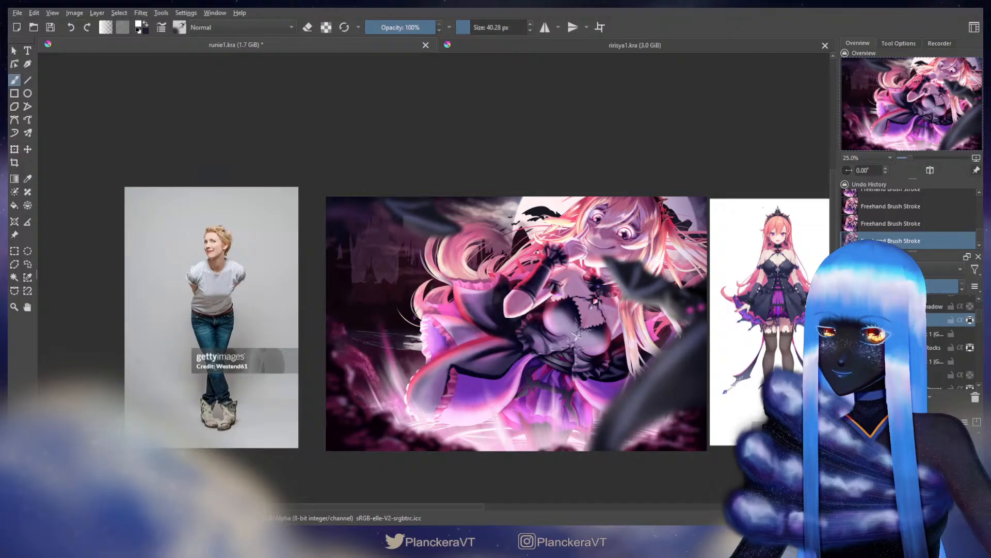
drag(667, 291, 676, 291)
key(ctrl+z)
key(ctrl+z)
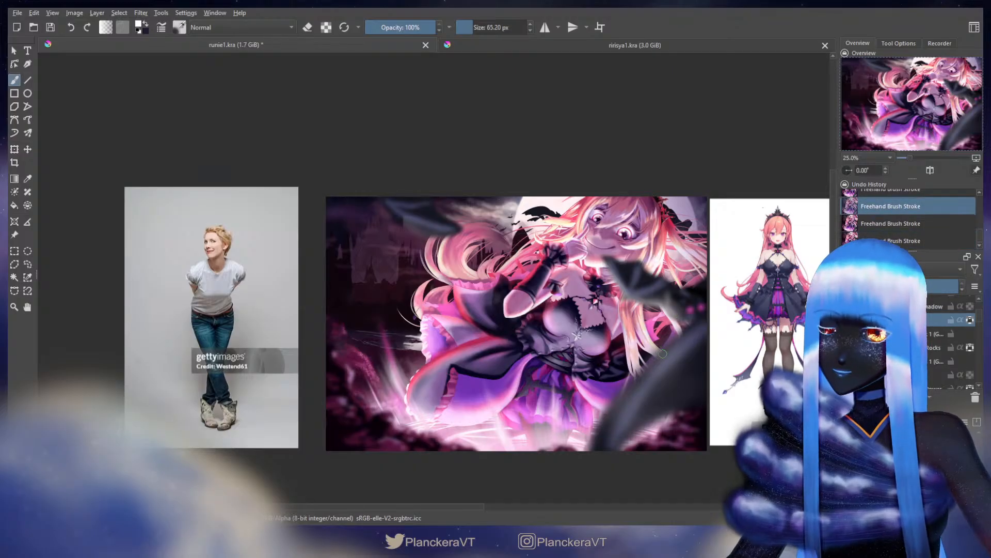
Streak pale highlights down the length of the large lower wing with a brush of about 65 to 140 px
drag(673, 338, 686, 338)
drag(672, 338, 613, 410)
drag(651, 366, 673, 366)
drag(651, 367, 600, 430)
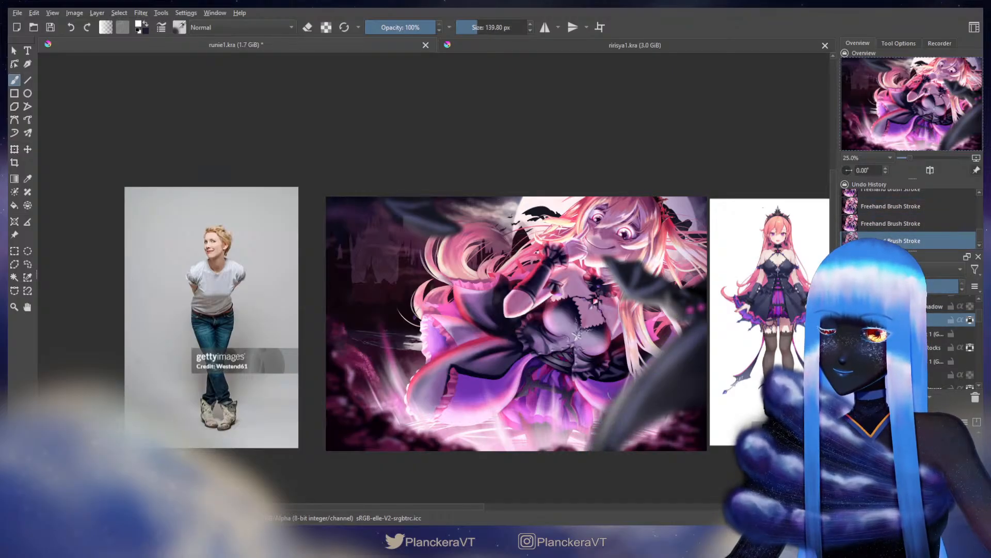
drag(688, 340, 589, 458)
drag(668, 295, 664, 296)
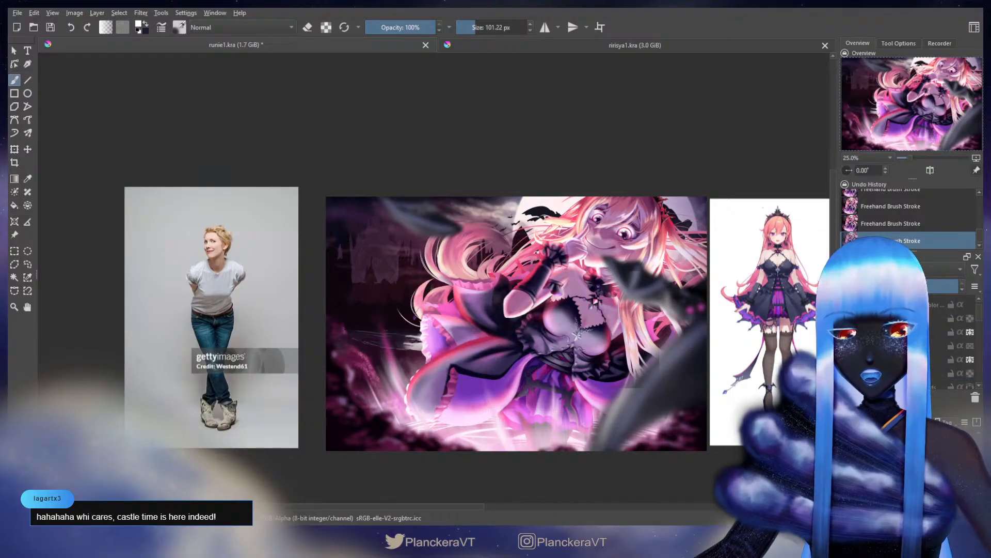
Restore the hidden foreground bats and show the layer of colour palette swatches over the illustration
key(ctrl+plus)
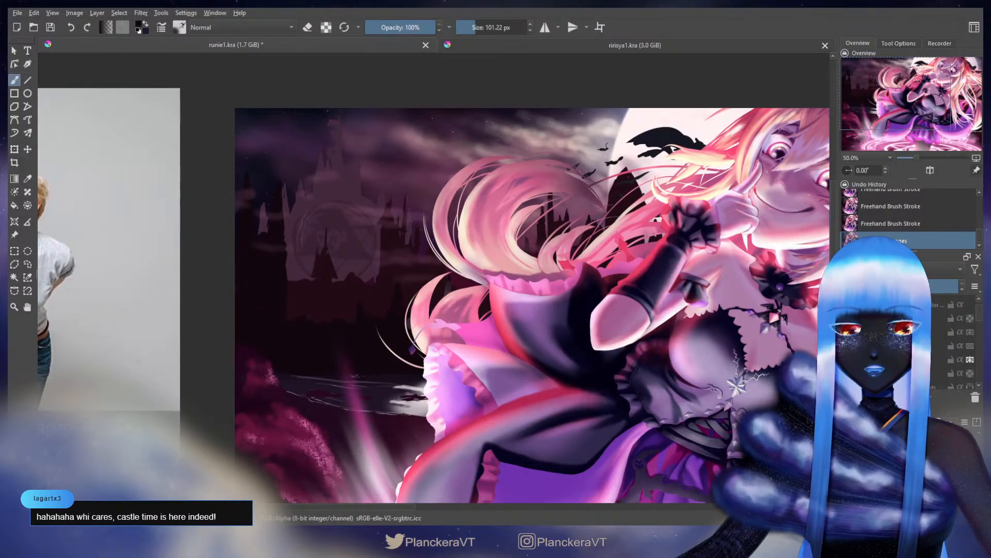
key(ctrl+z)
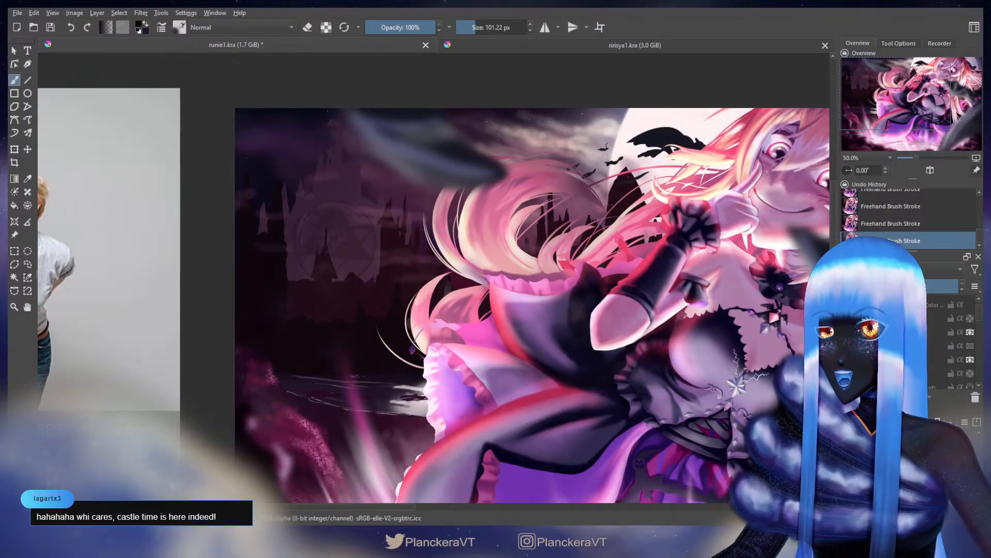
key(ctrl+shift+z)
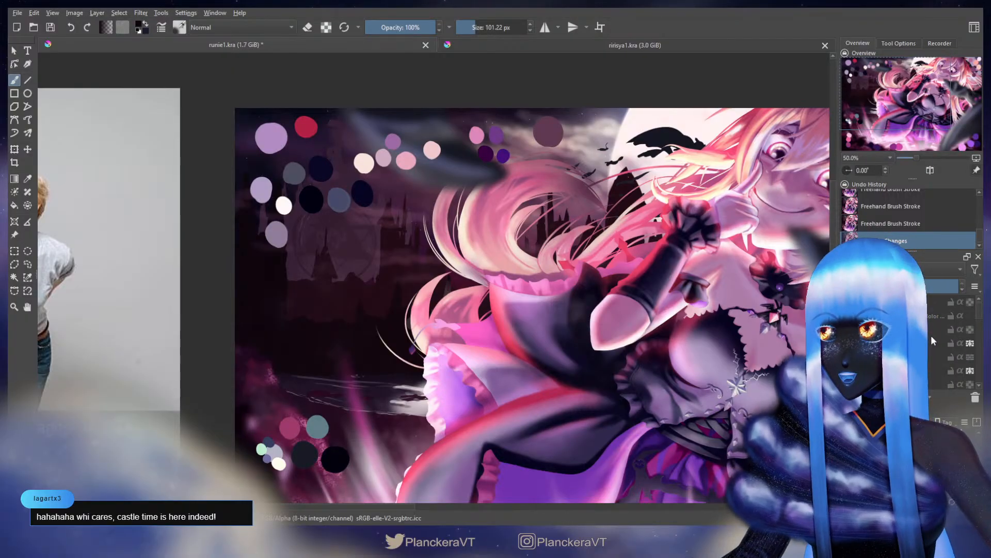
scroll(546, 266, down, 3)
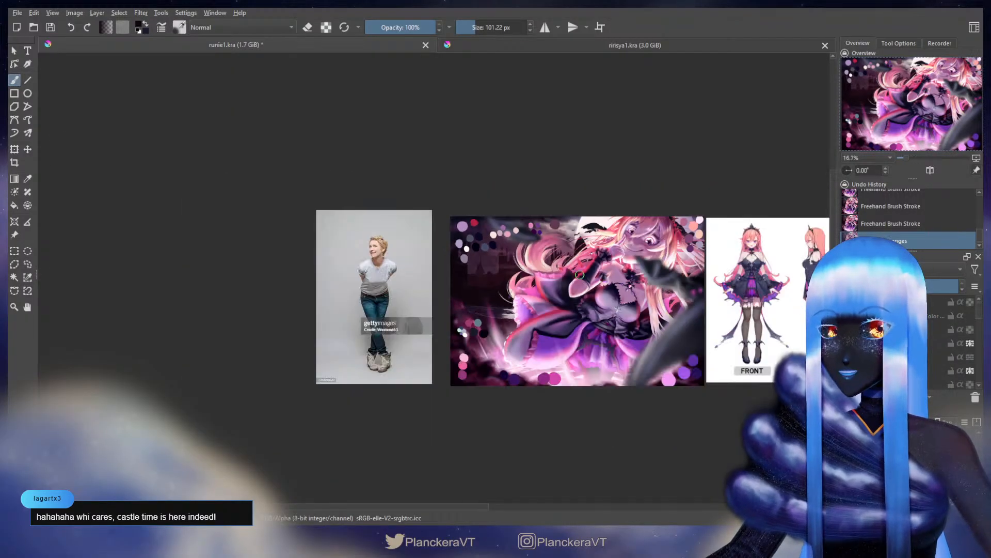
scroll(579, 274, up, 1)
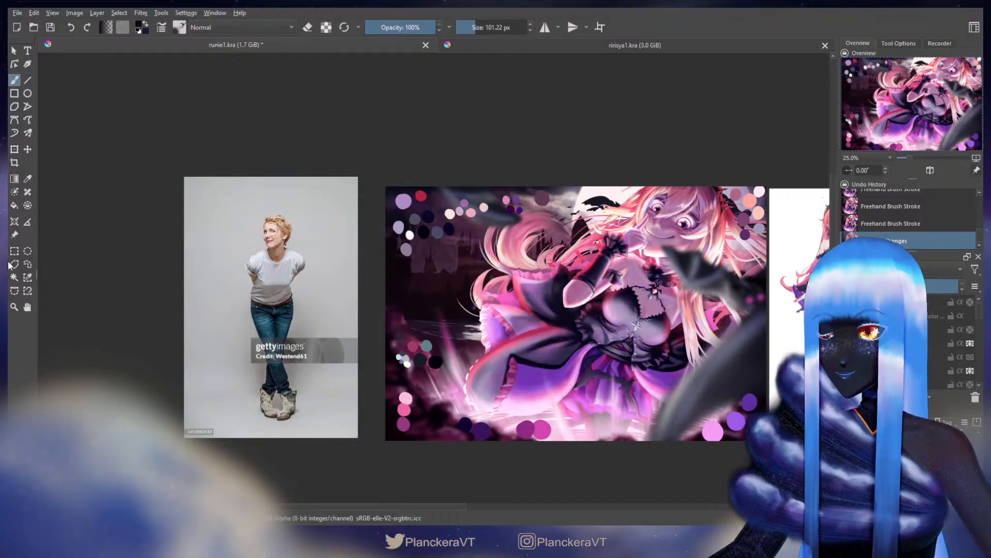
Lasso the palette swatches beside the castle, move them over the character's dress, and deselect
click(27, 264)
mouse_move(422, 148)
mouse_down()
mouse_move(360, 284)
mouse_move(525, 284)
mouse_move(594, 227)
mouse_move(495, 147)
mouse_move(424, 149)
mouse_up()
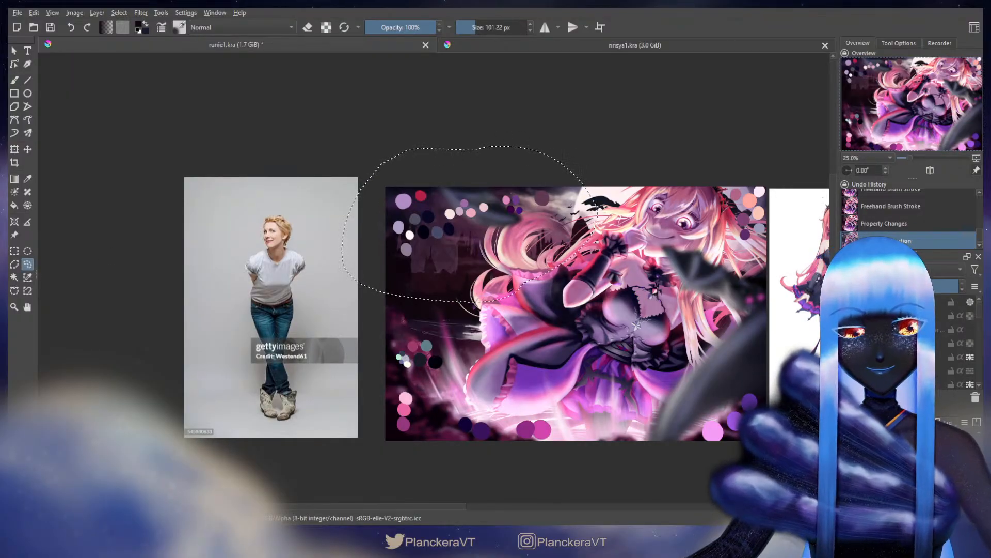
key(t)
drag(467, 219, 616, 304)
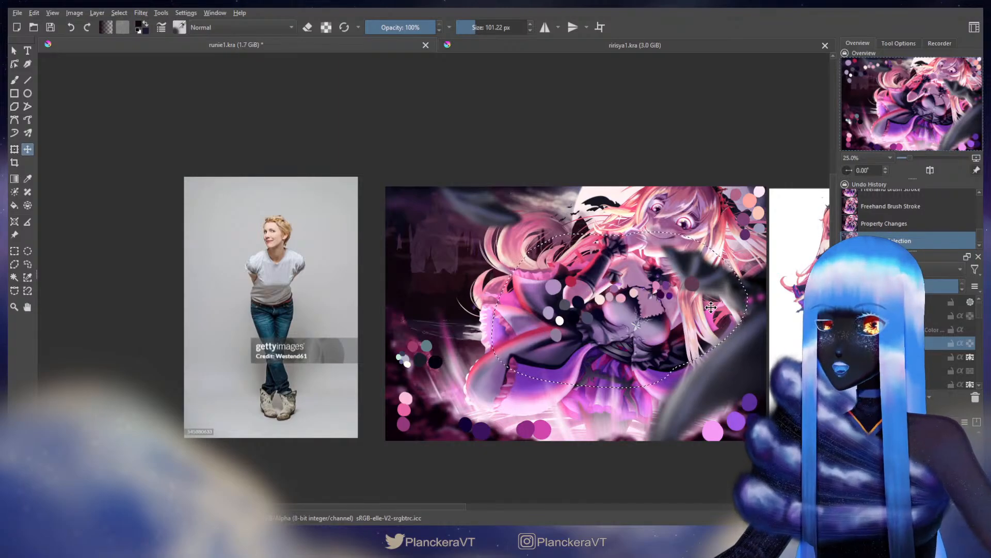
key(ctrl+shift+a)
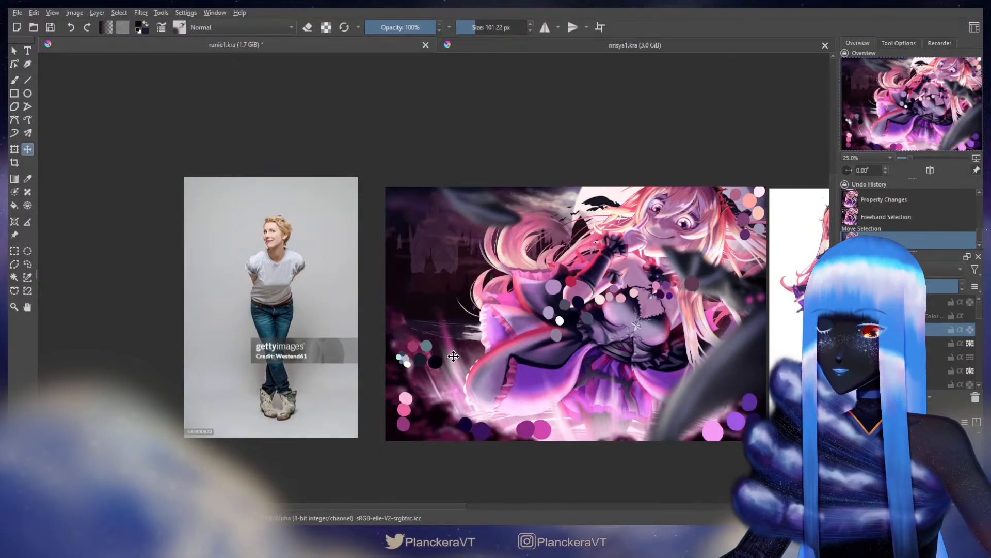
Try a black test dab over the hair curl with the brush reduced to about 261 px
key(b)
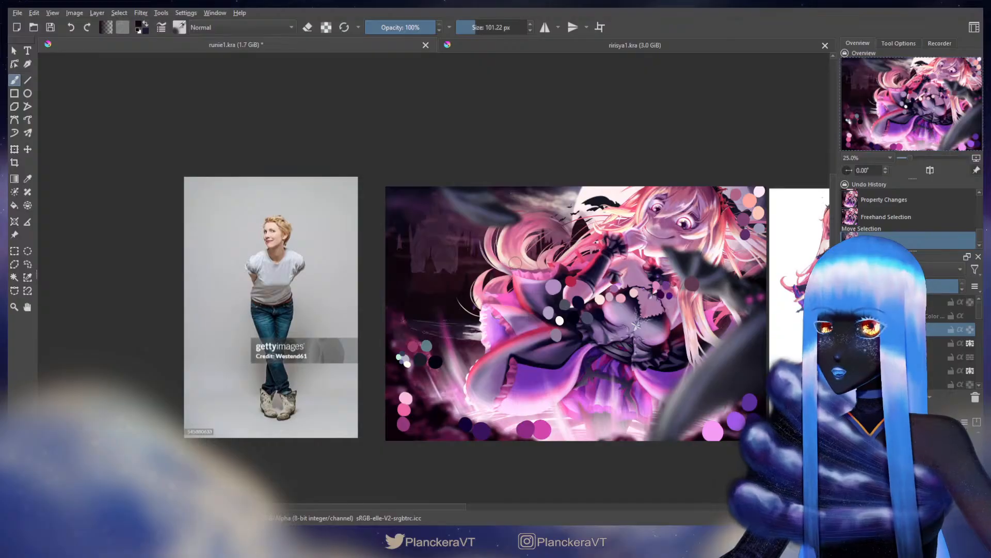
key(ctrl+shift+a)
click(515, 254)
click(515, 254)
click(515, 254)
key(ctrl+z)
key(slash)
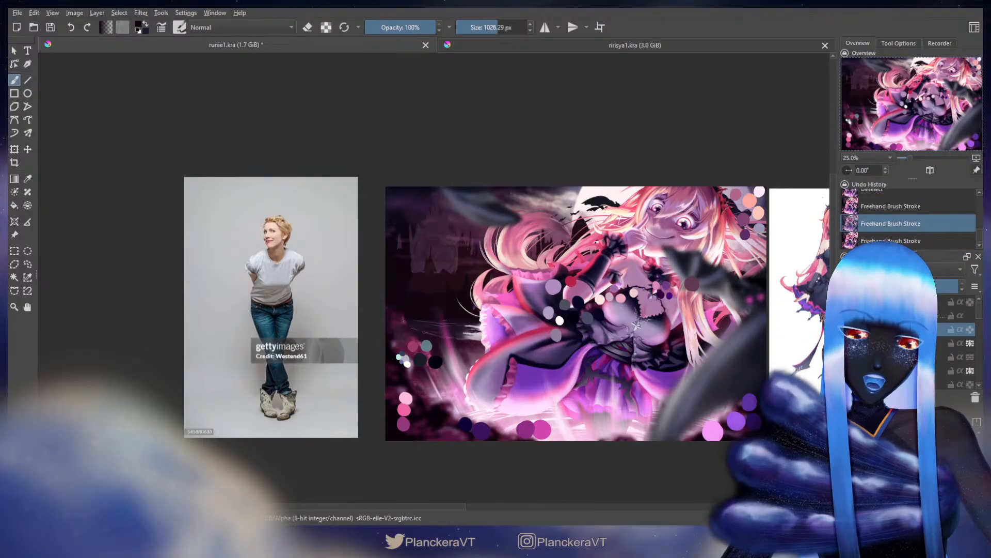
shift+drag(522, 254, 425, 254)
click(517, 257)
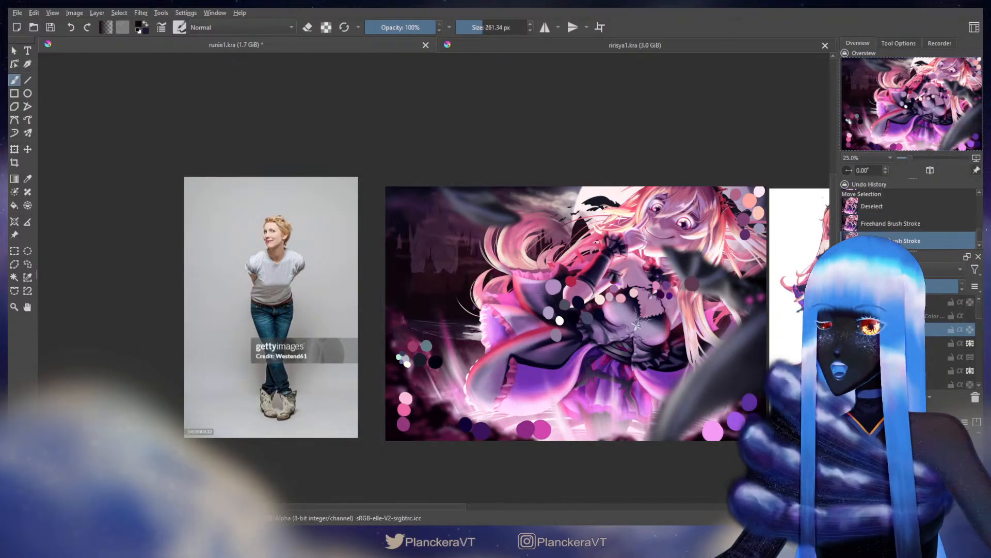
Hide the foreground to sample a dark purple from the castle area, and undo the hiding and the black dab
click(846, 343)
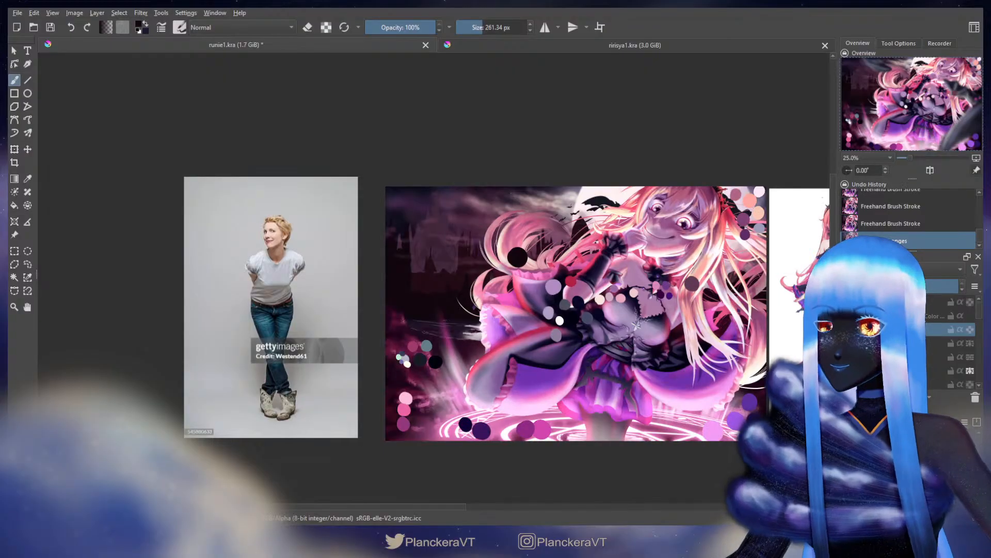
ctrl+click(442, 226)
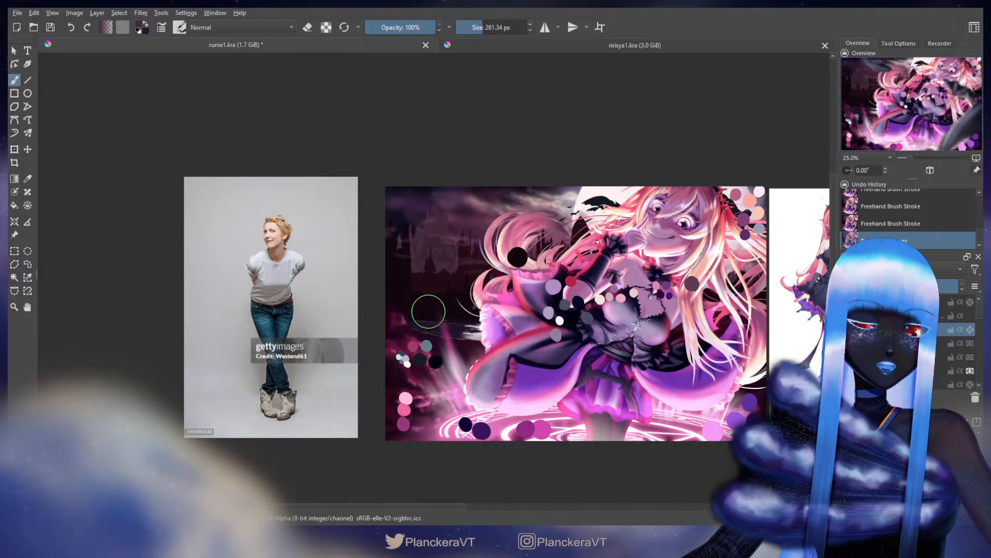
key(ctrl+z)
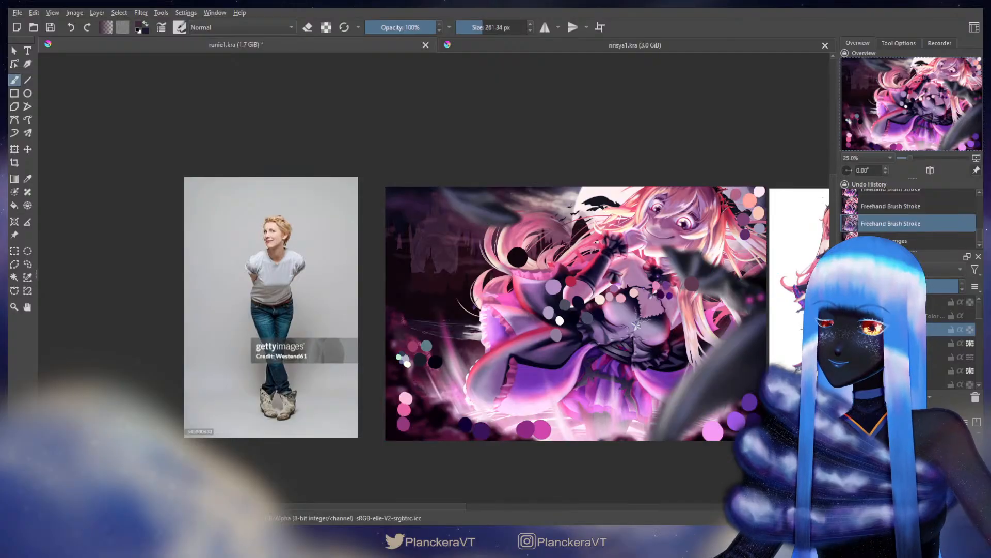
key(ctrl+z)
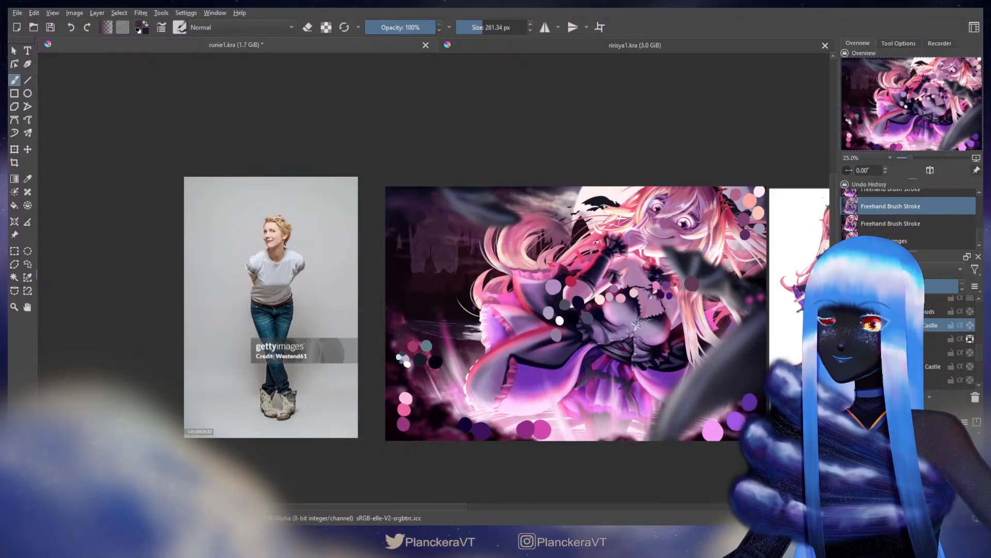
Darken the castle layers one after another with the HSV/HSL Adjustment filter
key(ctrl+z)
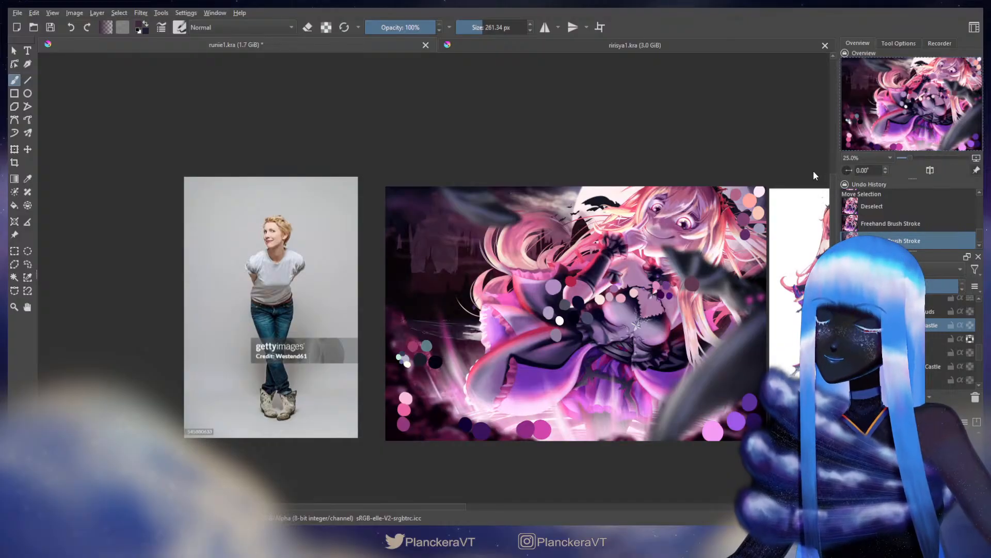
key(ctrl+f)
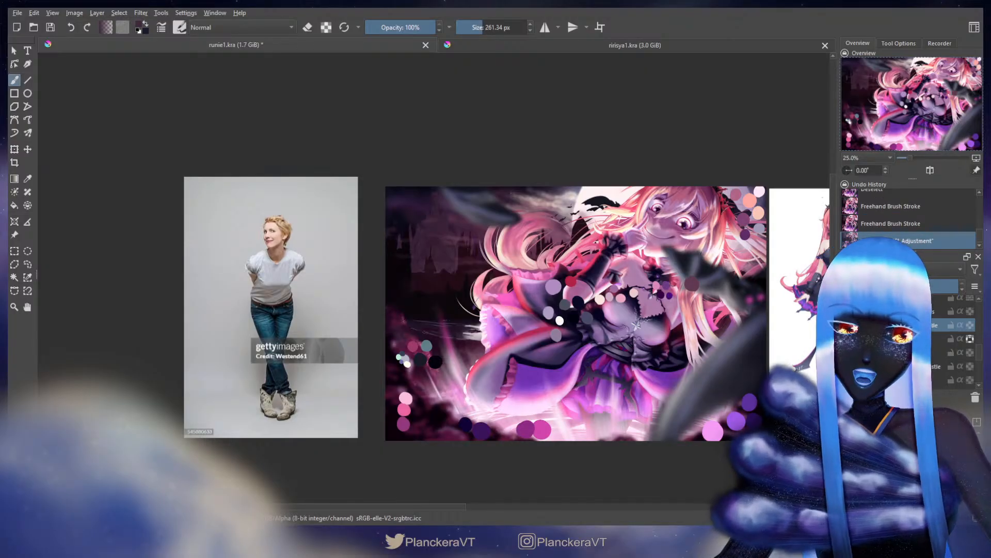
click(938, 353)
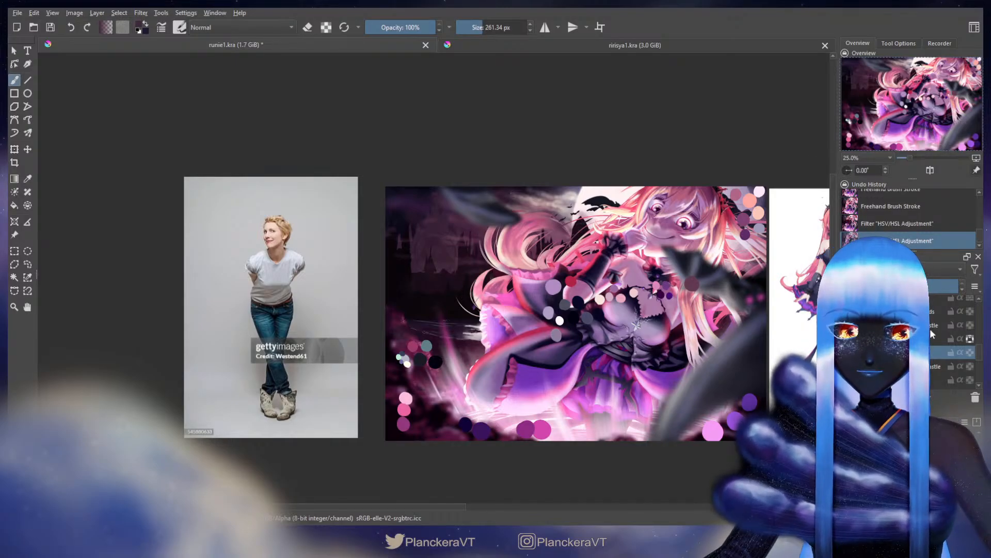
click(921, 366)
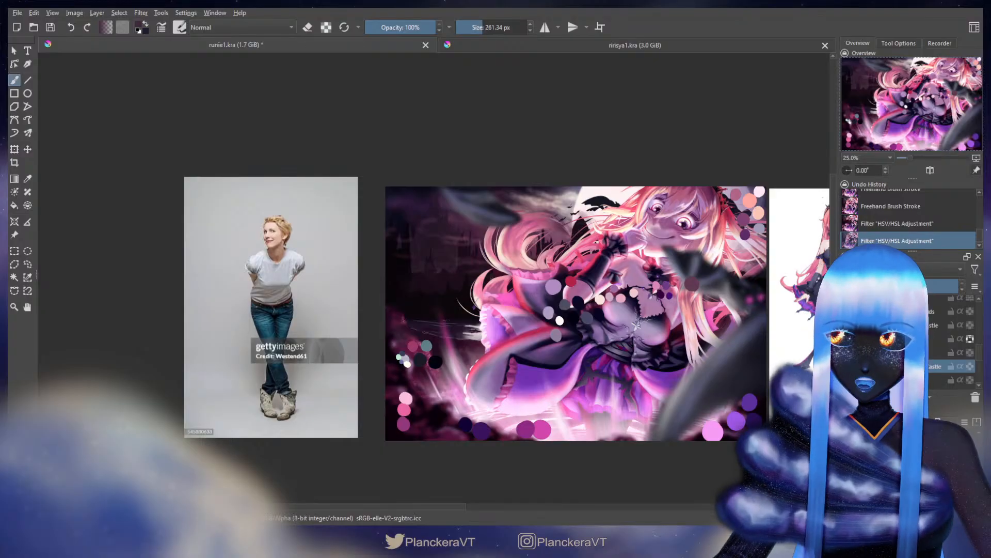
key(ctrl+f)
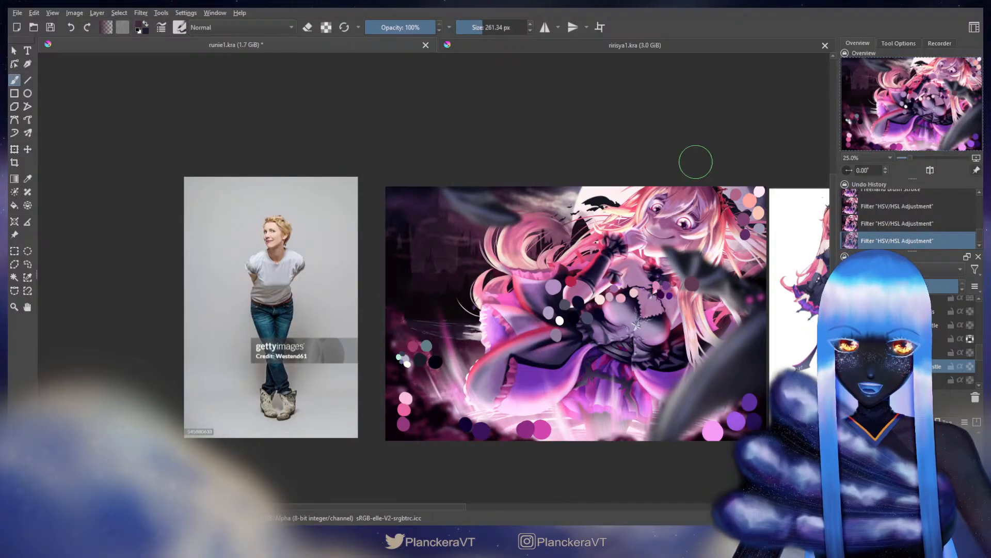
Enable alpha lock on the castle layer, sample the moon's pale colour, try a highlight stroke at about 229 px, and undo it
click(971, 366)
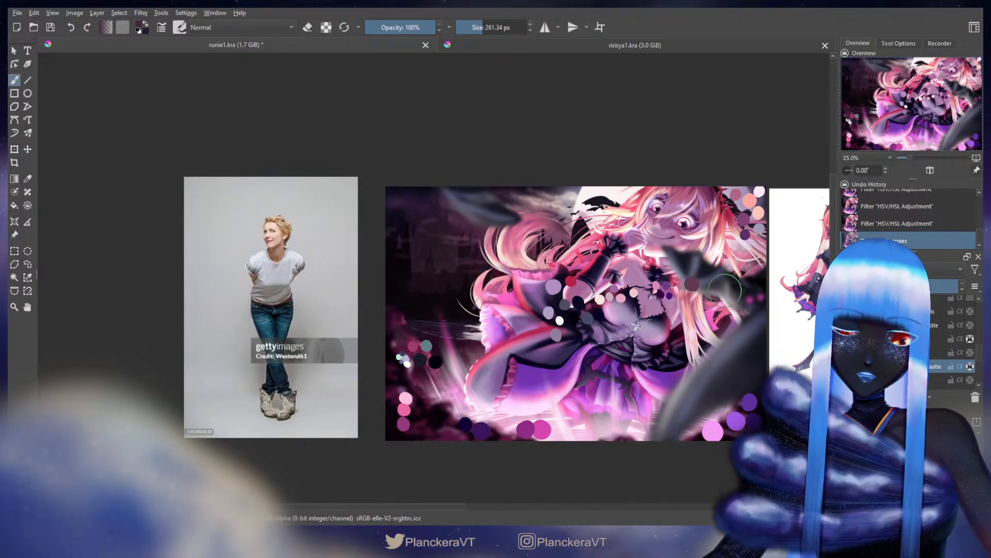
ctrl+click(627, 220)
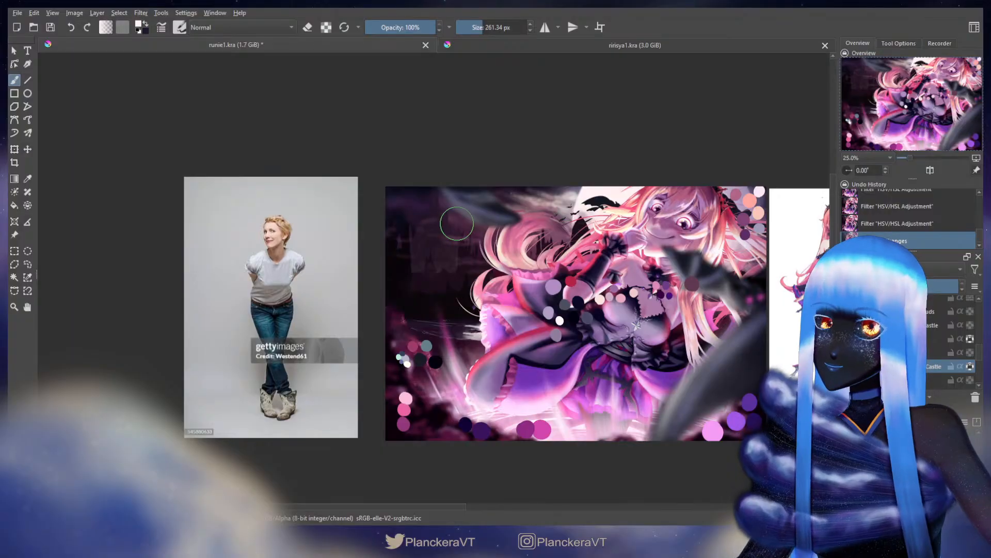
key(bracketleft)
drag(459, 229, 460, 238)
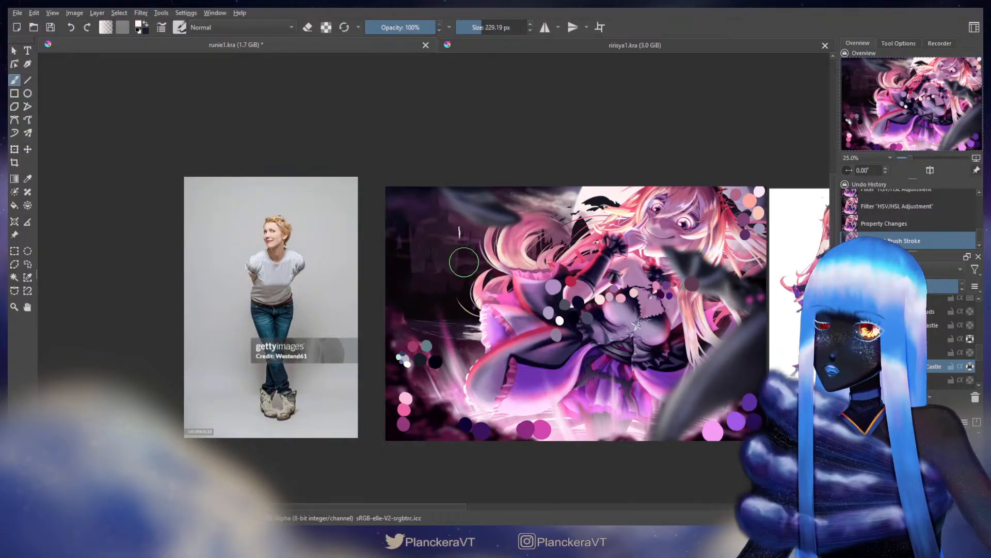
key(ctrl+z)
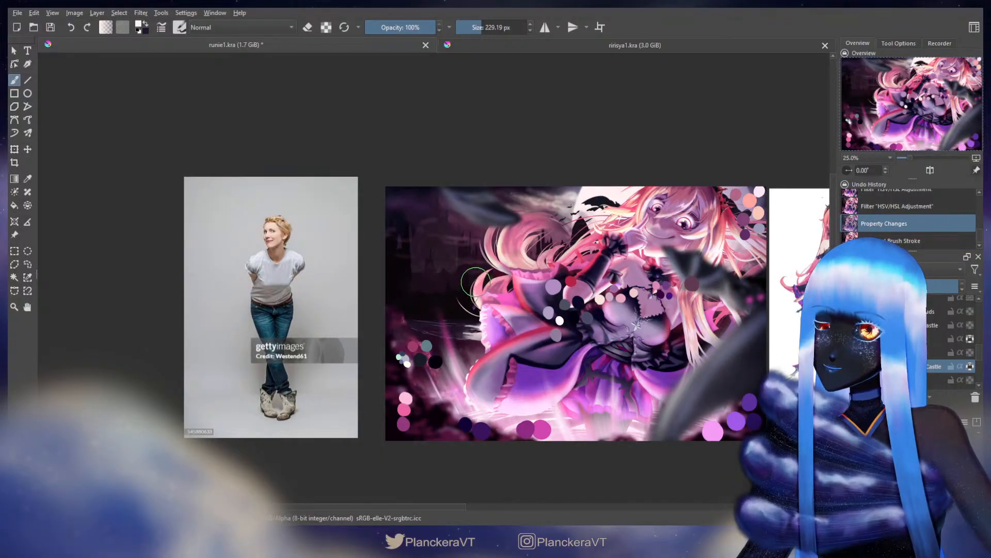
Paint a small pale vertical highlight on the castle tower with a brush of about 164 px
key(bracketleft)
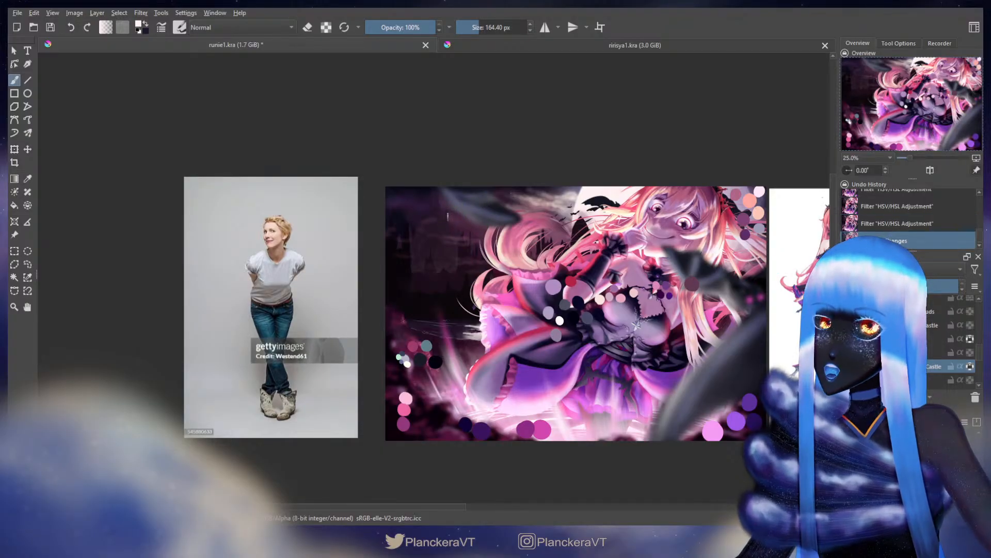
click(448, 218)
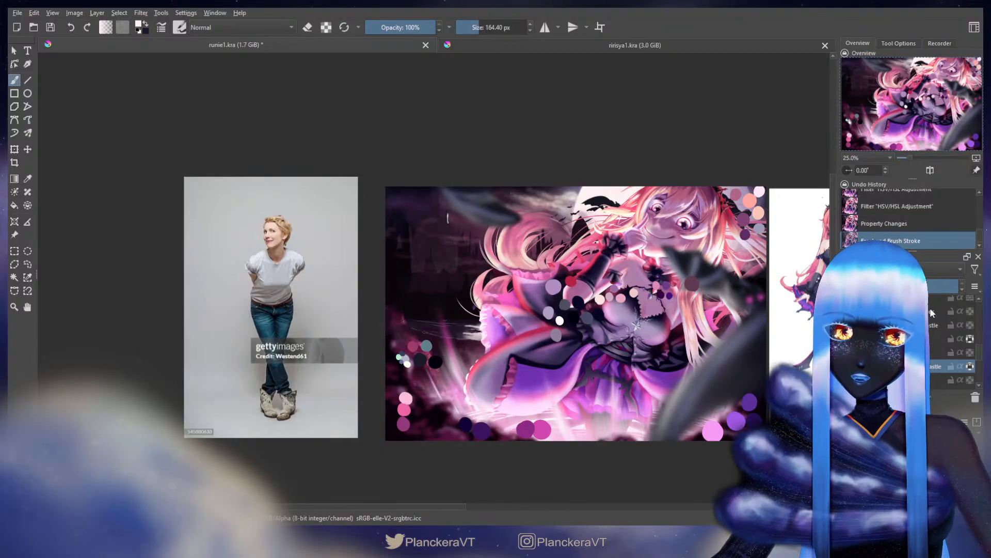
drag(980, 343, 980, 319)
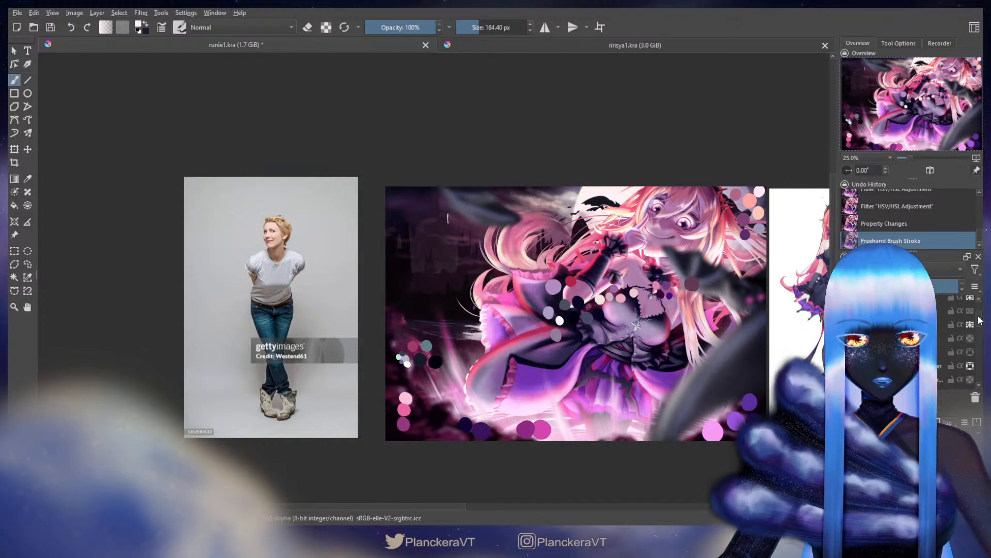
Hide the foreground bats and paint pale moonlit highlights along the castle tower's roof and walls with a brush of about 164 px
click(849, 383)
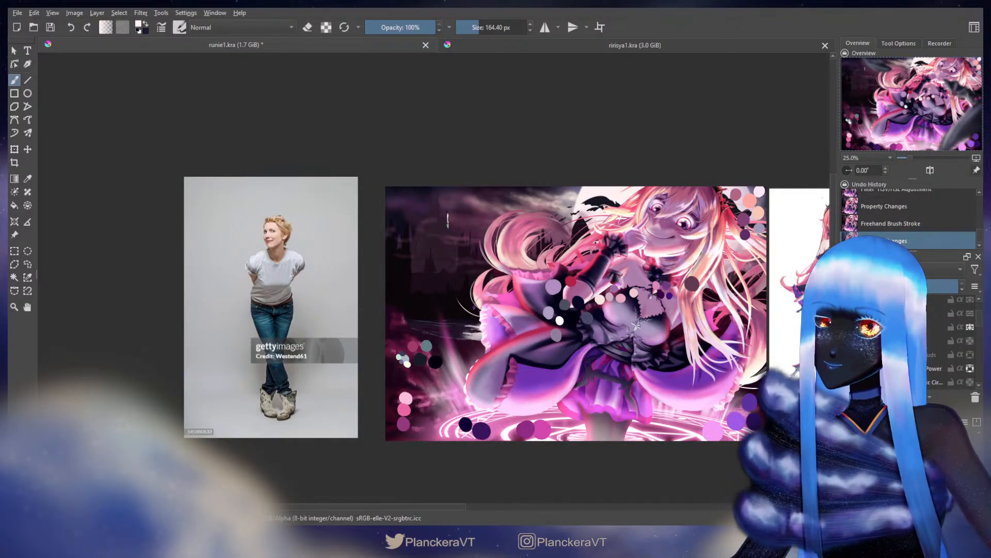
mouse_move(448, 227)
mouse_down()
mouse_move(457, 271)
mouse_move(455, 262)
mouse_move(448, 271)
mouse_up()
drag(440, 232, 454, 238)
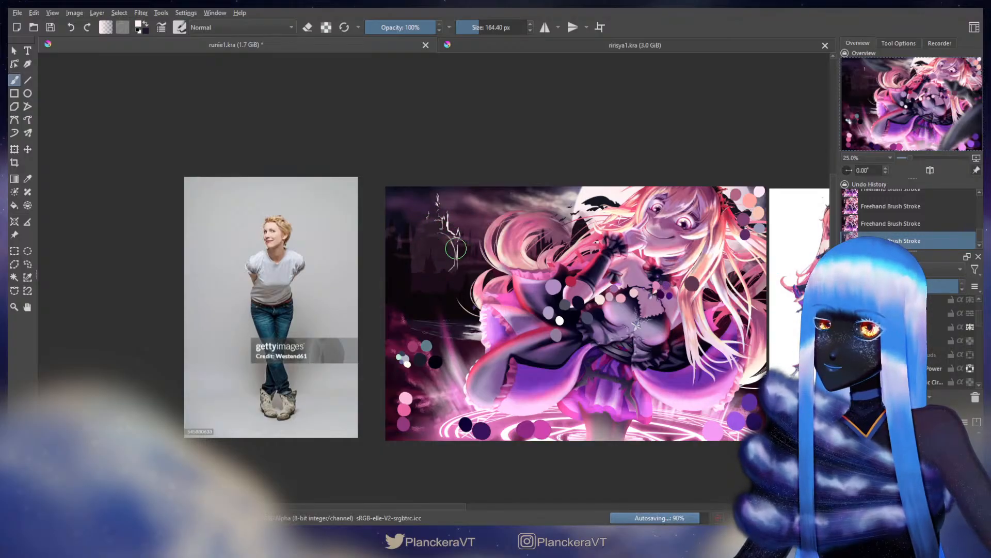
Try shading the castle with a sampled dark purple at about 292 px, and undo the stroke
key(slash)
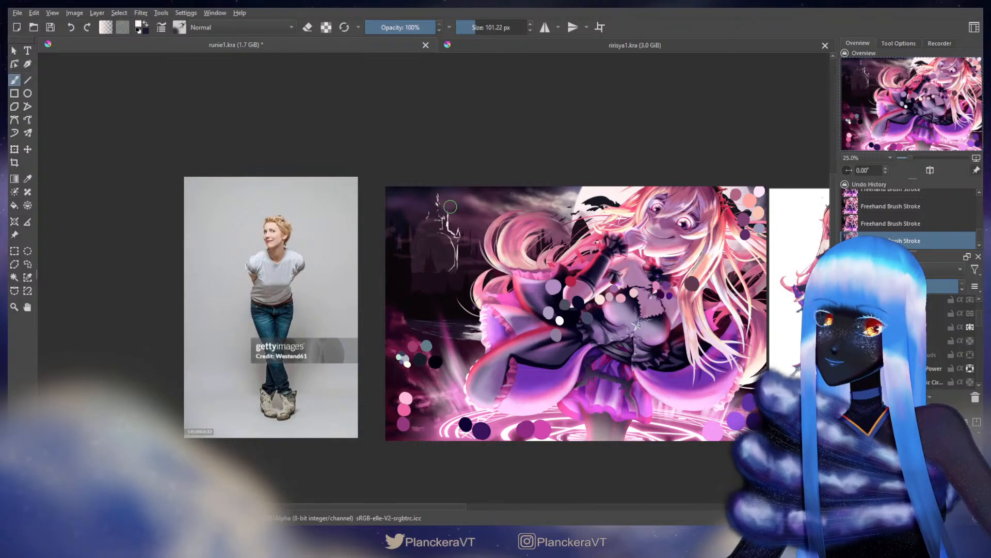
drag(978, 314, 978, 351)
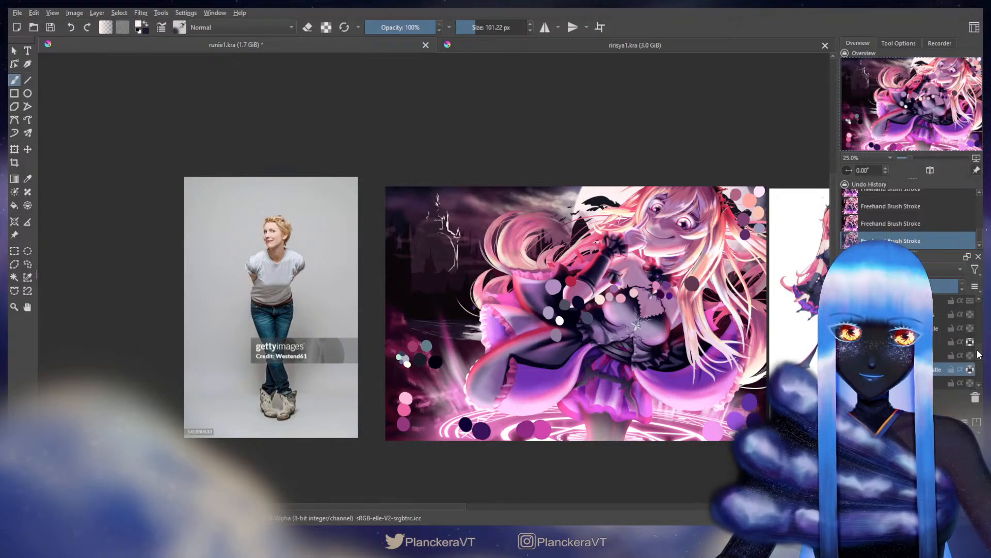
ctrl+click(428, 227)
mouse_move(427, 235)
mouse_down()
mouse_move(442, 216)
mouse_move(465, 265)
mouse_move(464, 256)
mouse_up()
key(ctrl+z)
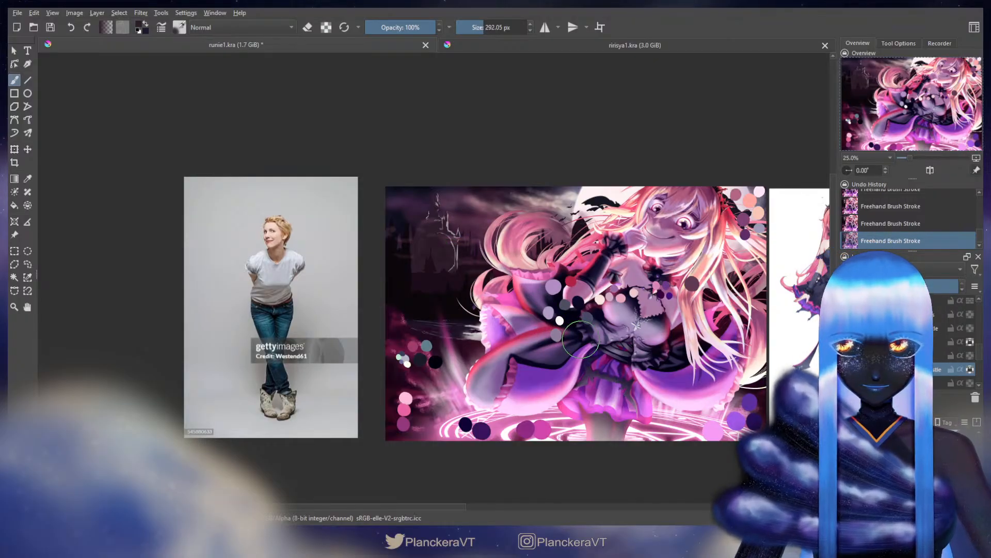
Enable alpha lock on the next castle layer, sample the moon's pale colour, and paint thin highlights on its towers at about 155 to 164 px
click(970, 355)
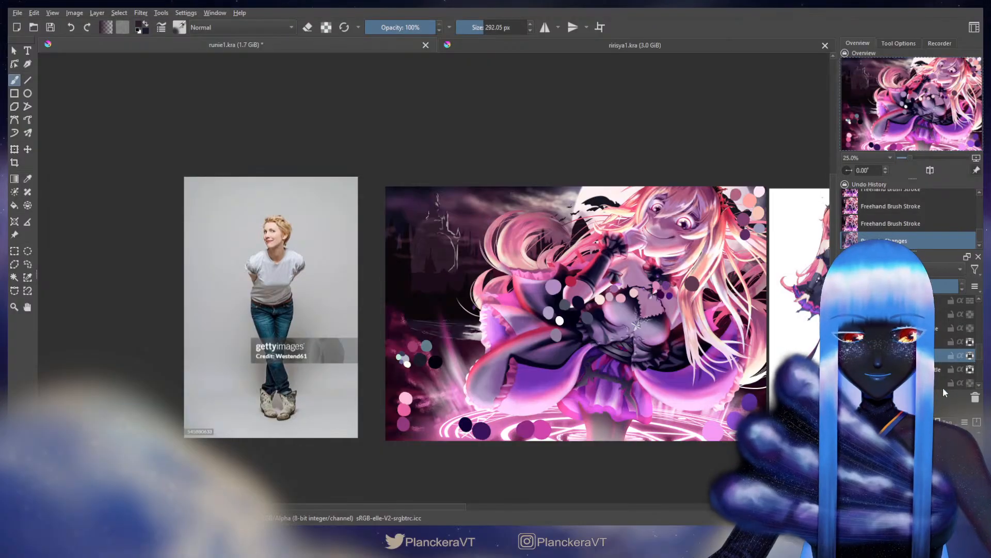
ctrl+click(597, 190)
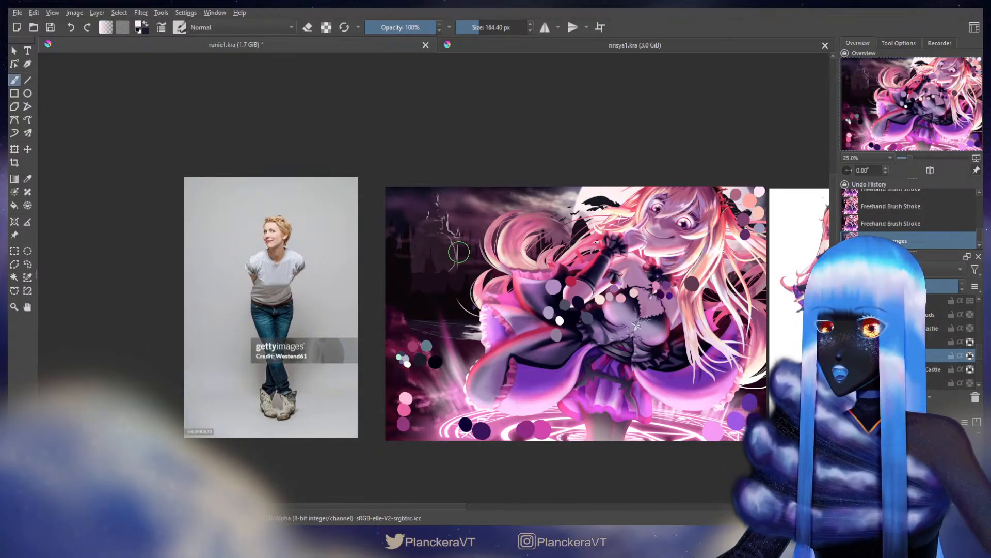
drag(445, 227, 439, 248)
drag(437, 235, 435, 271)
key(ctrl+z)
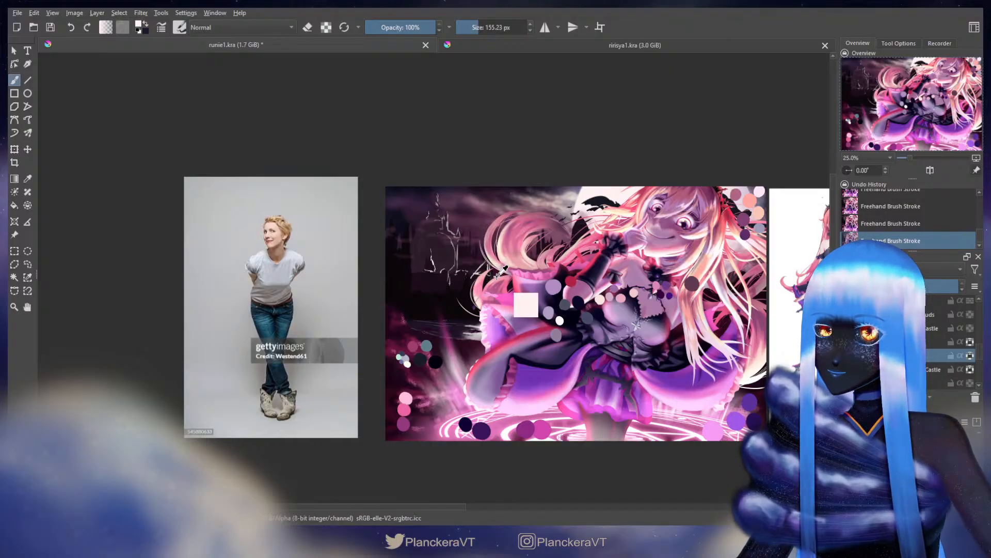
Compare the castle with and without the latest highlight strokes by undoing and redoing them
key(ctrl+z)
key(ctrl+z)
key(ctrl+z)
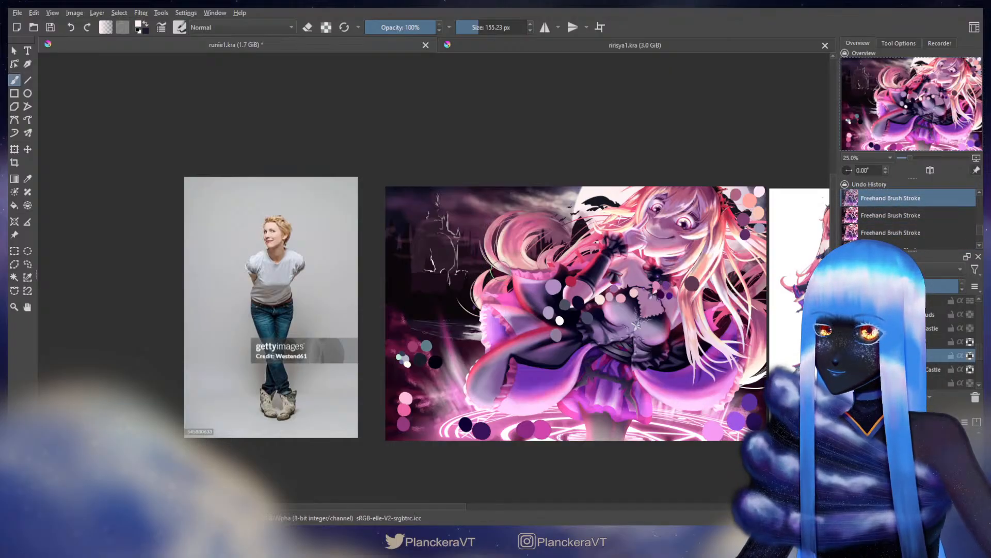
key(ctrl+shift+z)
key(ctrl+shift+z)
key(ctrl+shift+z)
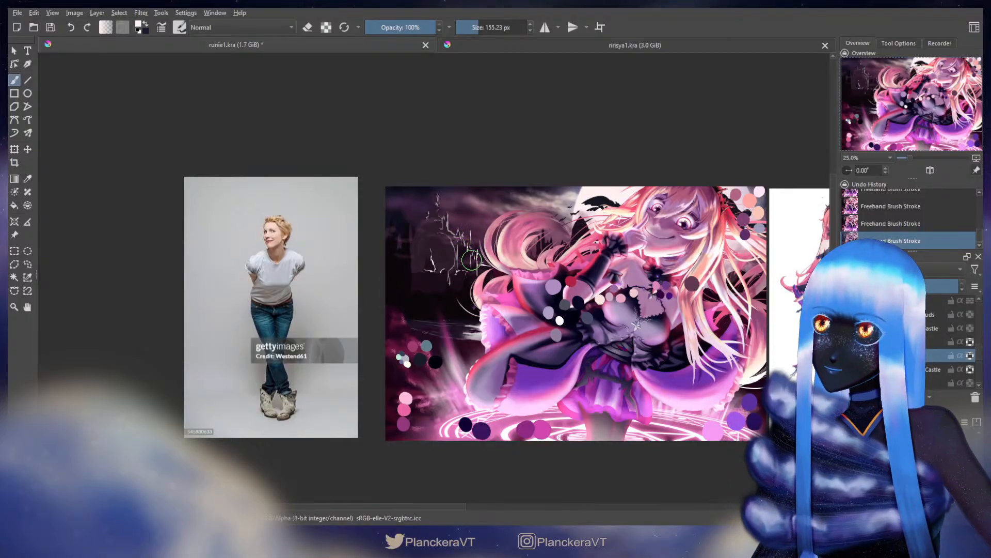
Refine the small tower highlights beside the curled hair with sampled dark and pale tones at about 160 to 174 px
ctrl+click(471, 315)
shift+drag(453, 311, 463, 311)
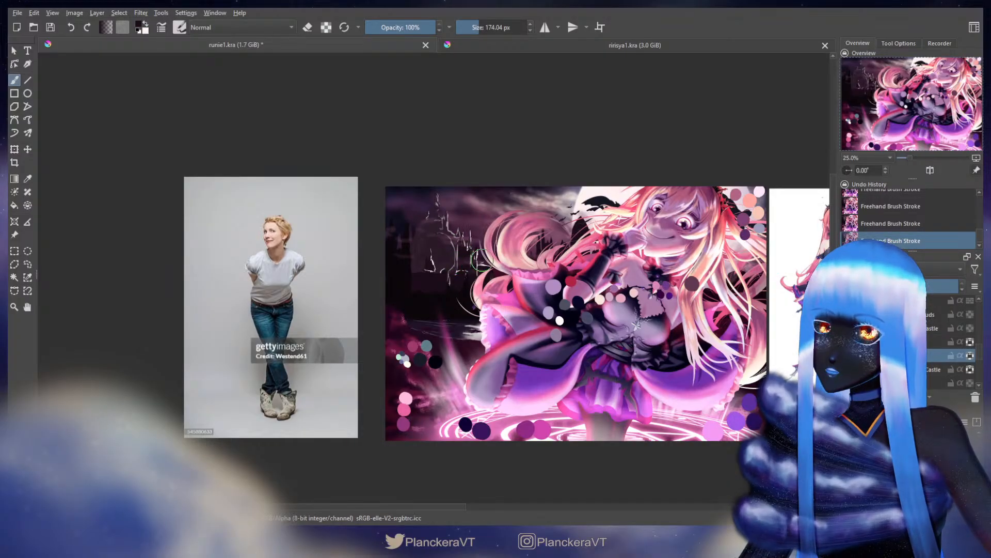
key(x)
shift+drag(469, 249, 462, 249)
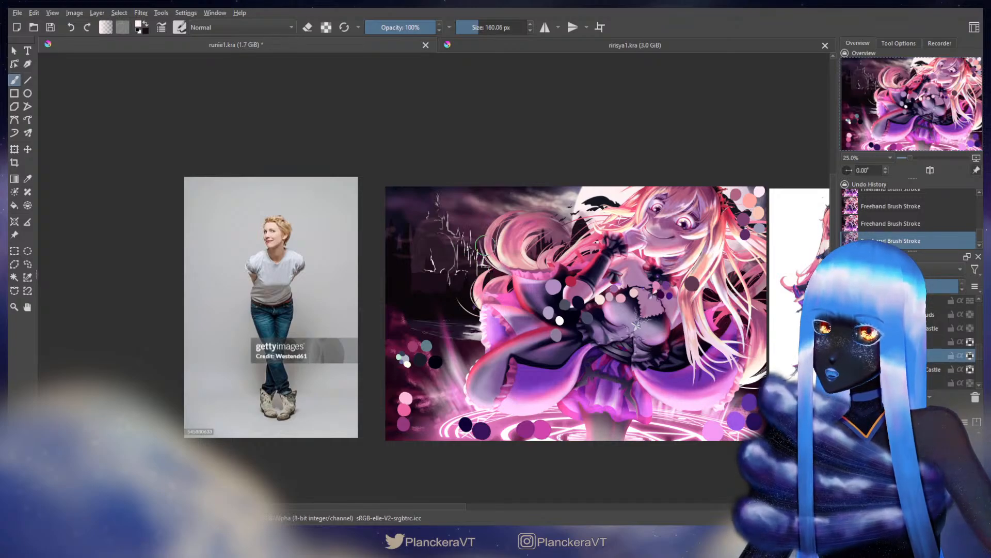
key(ctrl+z)
key(ctrl+shift+z)
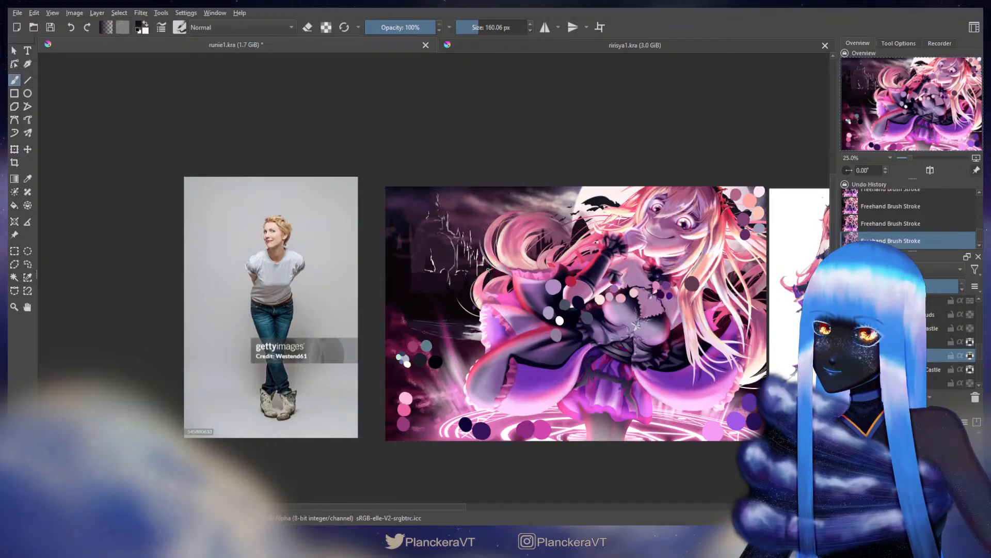
key(x)
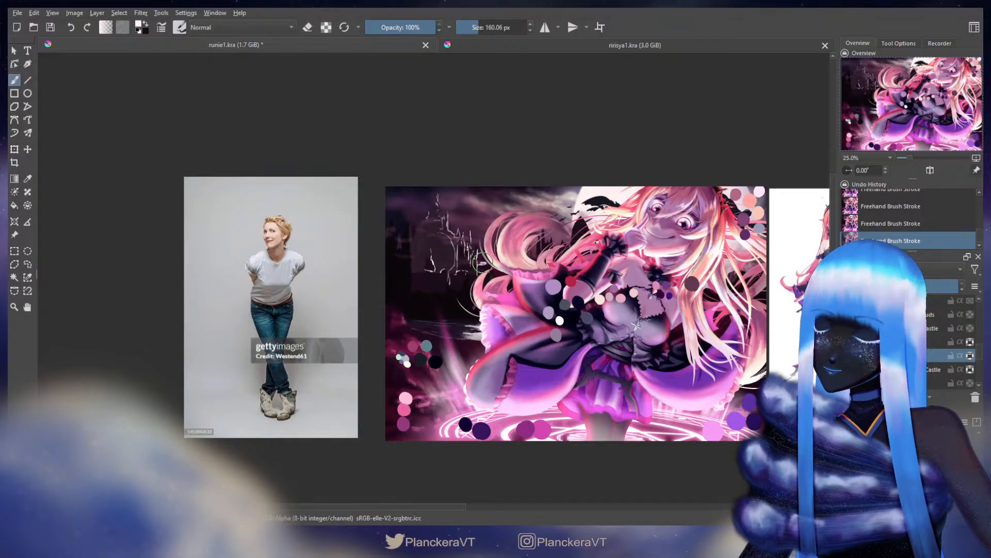
key(ctrl+z)
drag(477, 266, 492, 264)
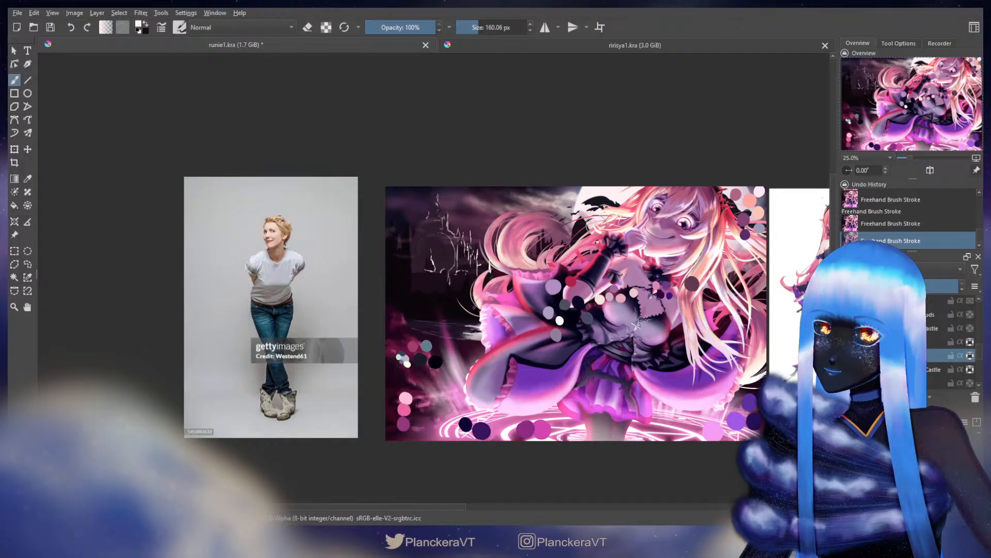
Add pale highlights to the castle spires behind the hair and along the lower castle edge with a brush of about 169 px
drag(586, 223, 591, 223)
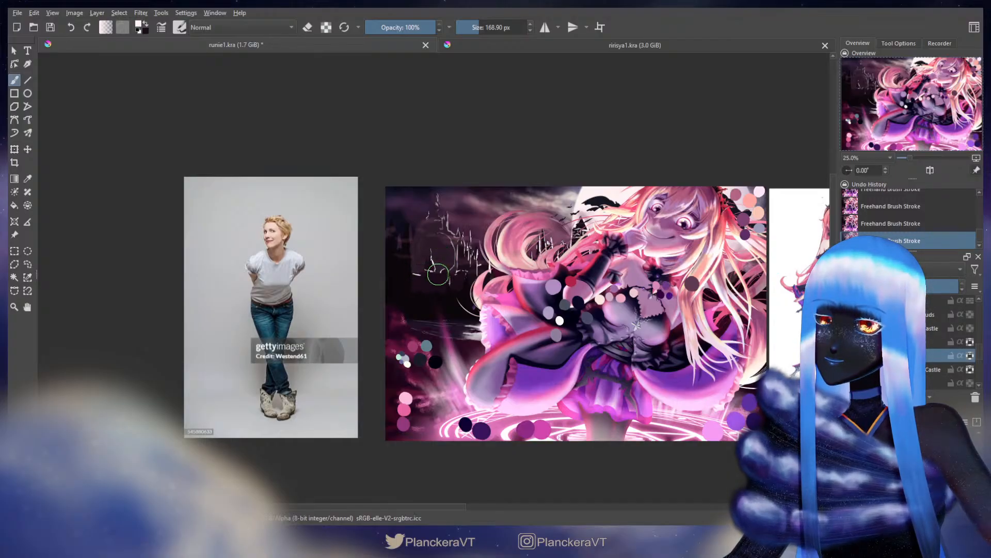
key(ctrl+z)
key(ctrl+z)
key(ctrl+shift+z)
key(ctrl+shift+z)
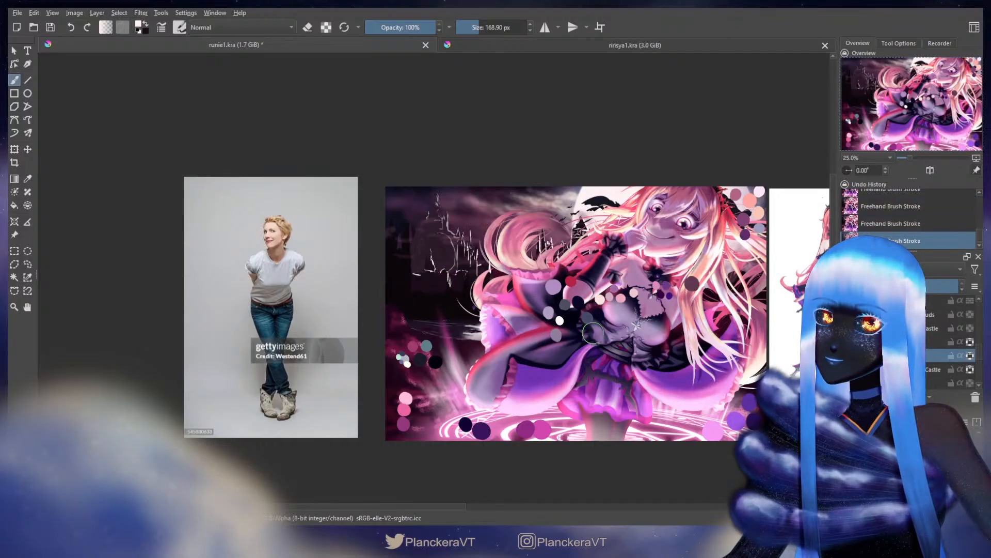
Soften the castle's lower highlights with the shading brush at about 292 to 420 px, using tones sampled from the castle
click(935, 449)
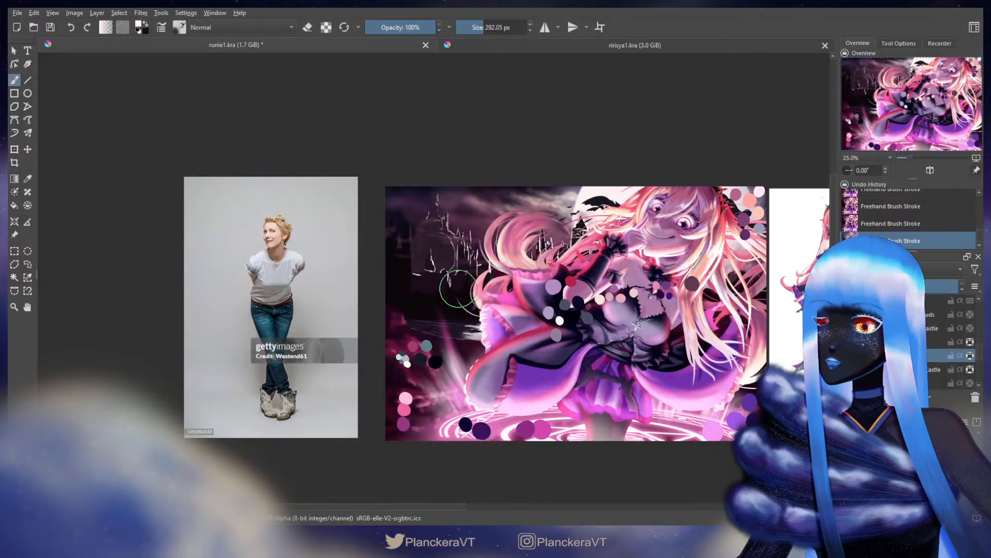
ctrl+click(427, 285)
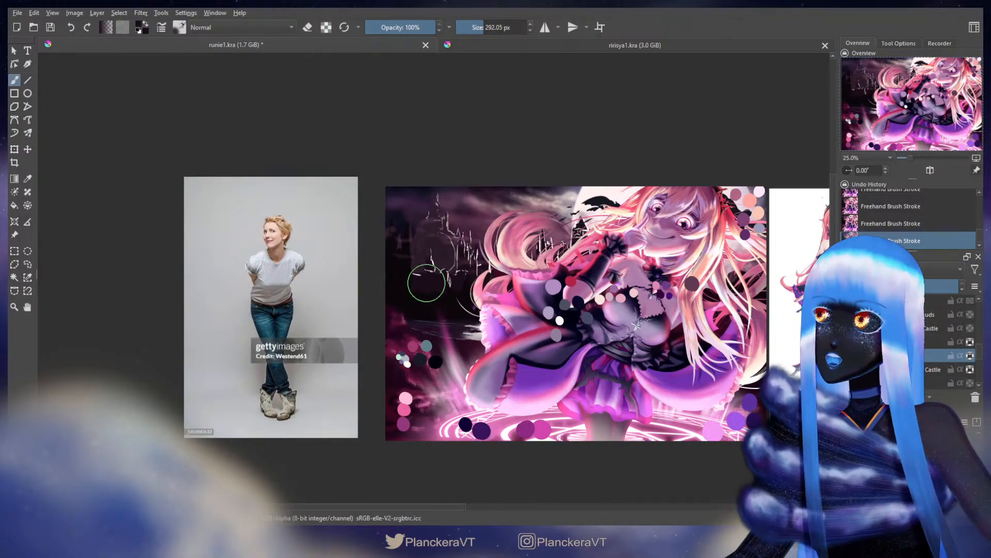
drag(435, 266, 496, 267)
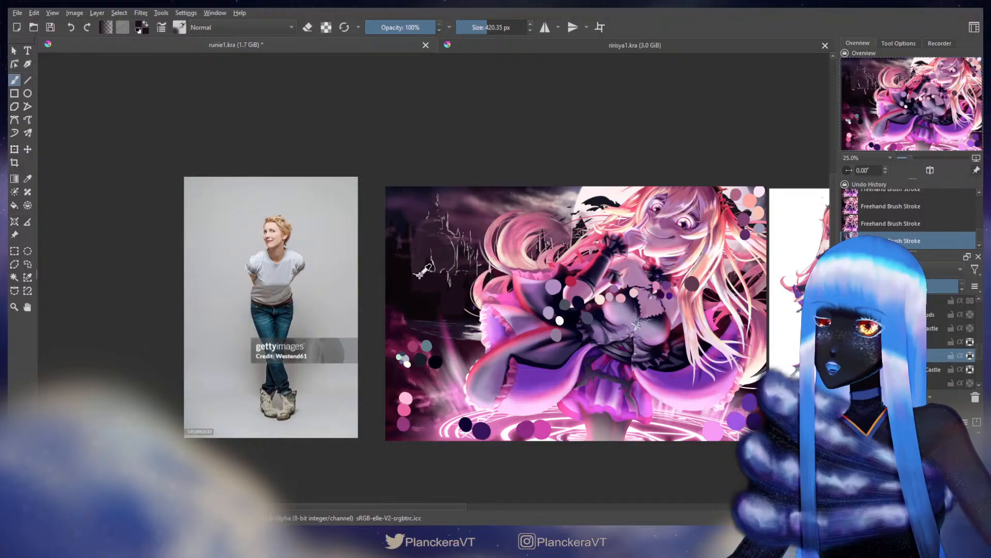
ctrl+click(432, 262)
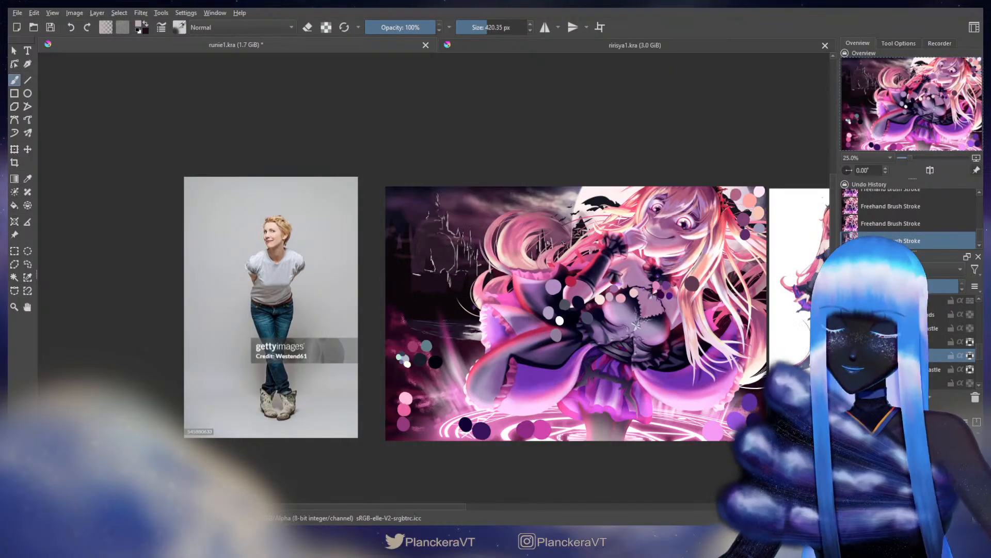
Enable alpha lock on the upper Castle layer and paint a long pale vertical highlight down the castle's outer left wall at about 169 px
key(slash)
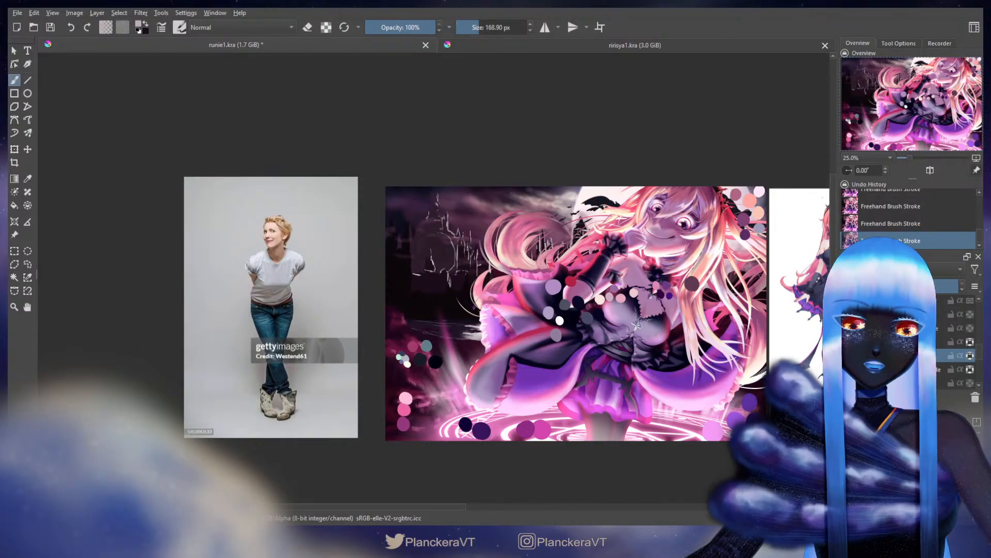
click(933, 328)
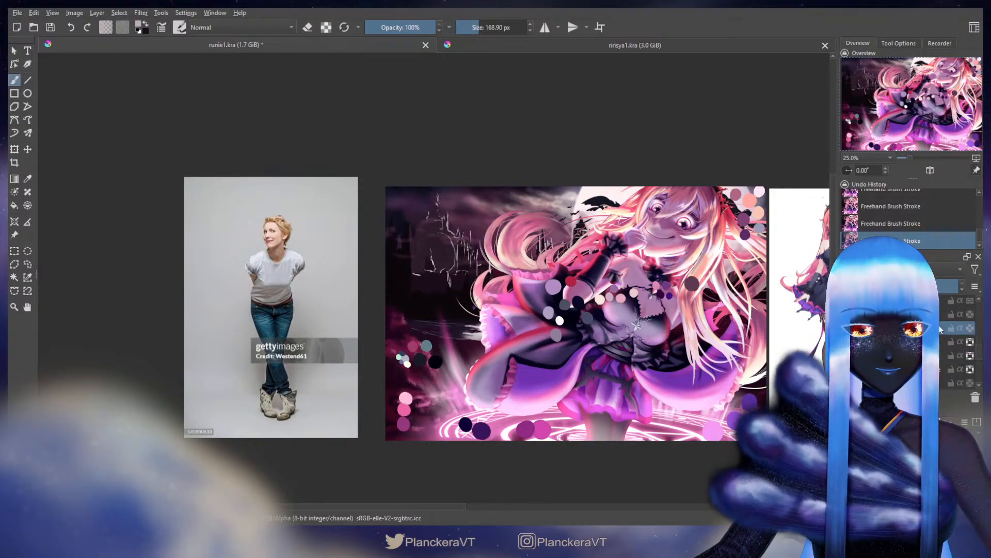
click(970, 328)
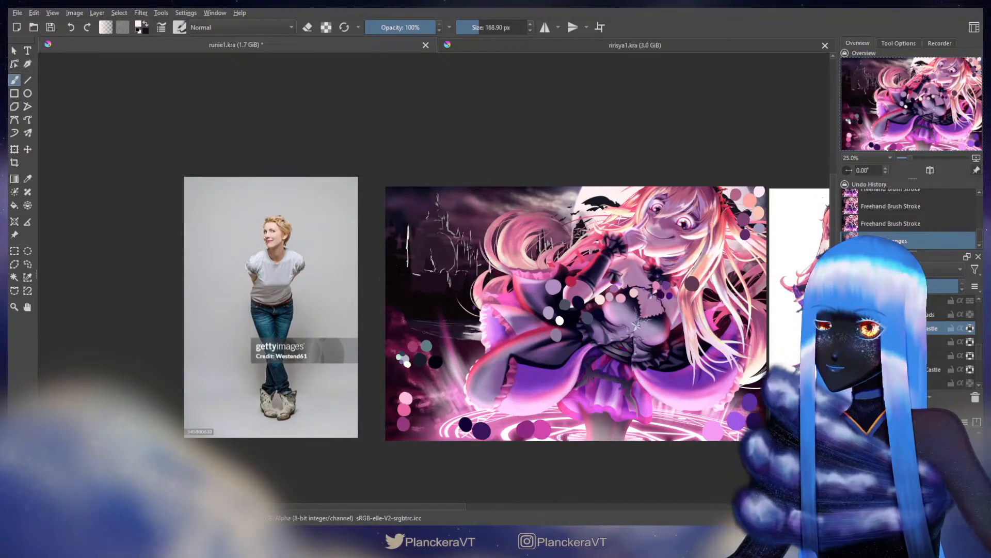
drag(410, 235, 409, 271)
key(ctrl+z)
drag(409, 236, 410, 315)
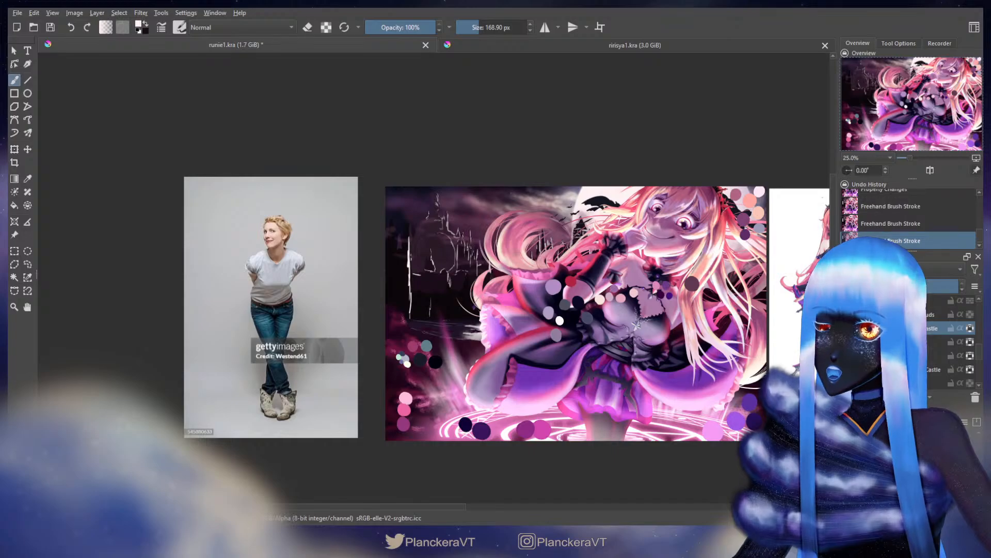
key(ctrl+z)
key(ctrl+z)
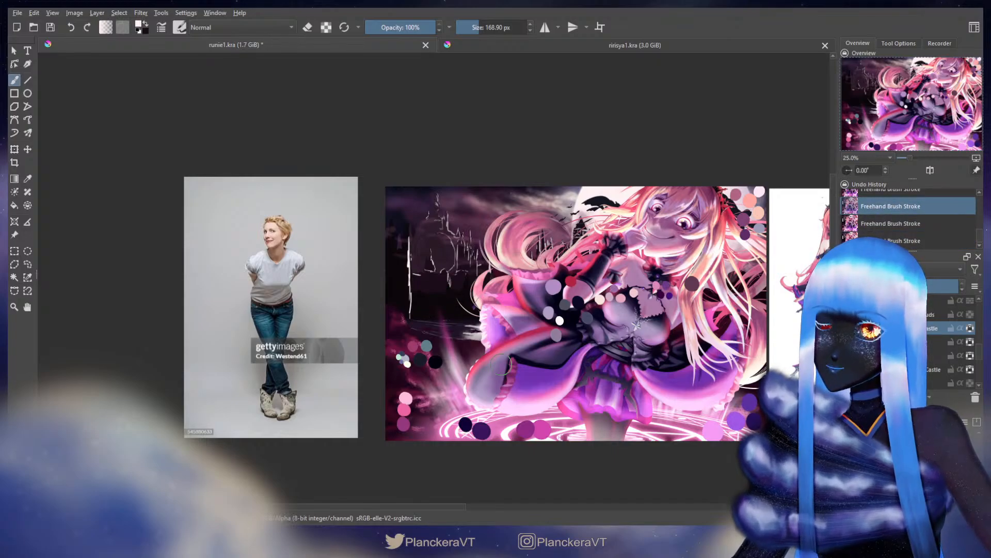
key(e)
key(ctrl+shift+z)
key(ctrl+shift+z)
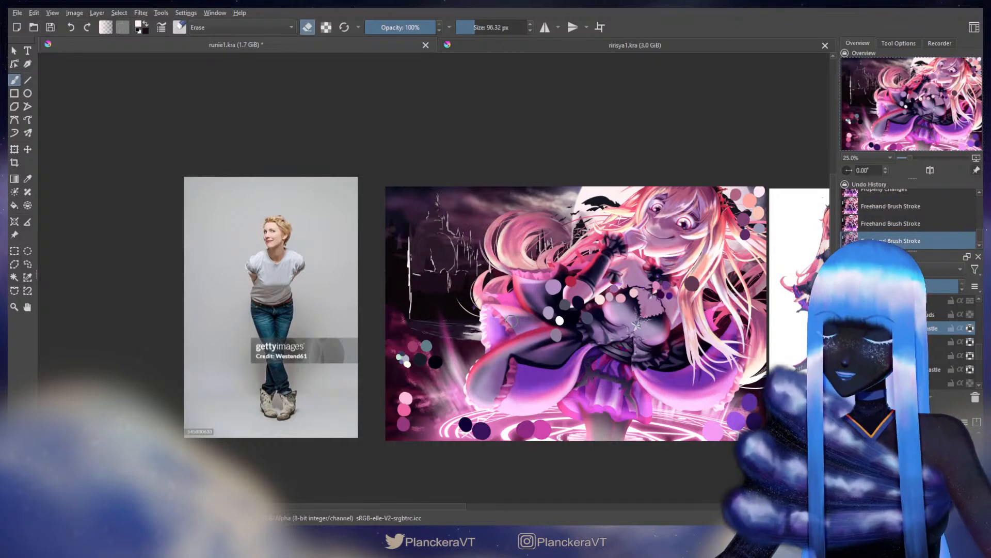
Disable the Castle layer's alpha lock, add a small dark shape on the lower castle, and re-enable the lock
click(970, 329)
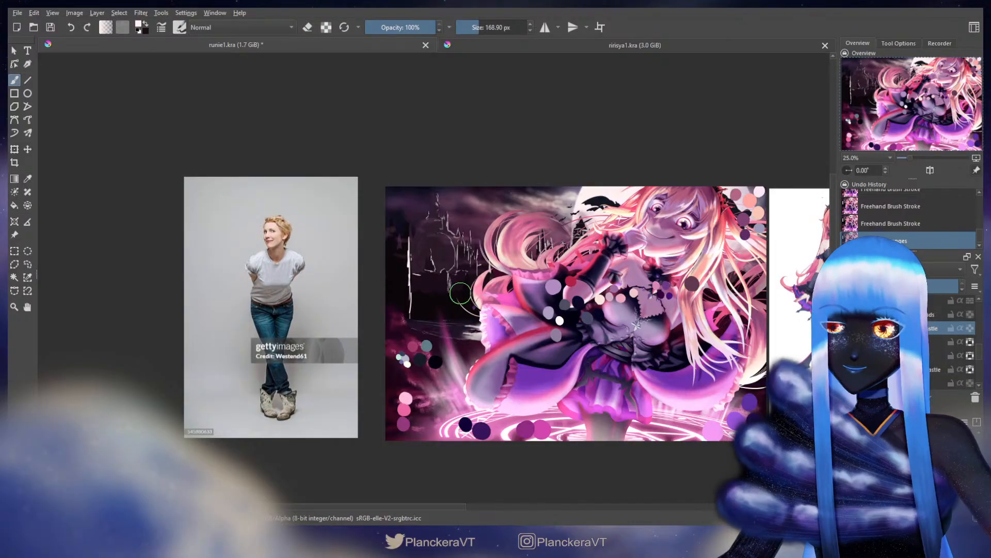
key(e)
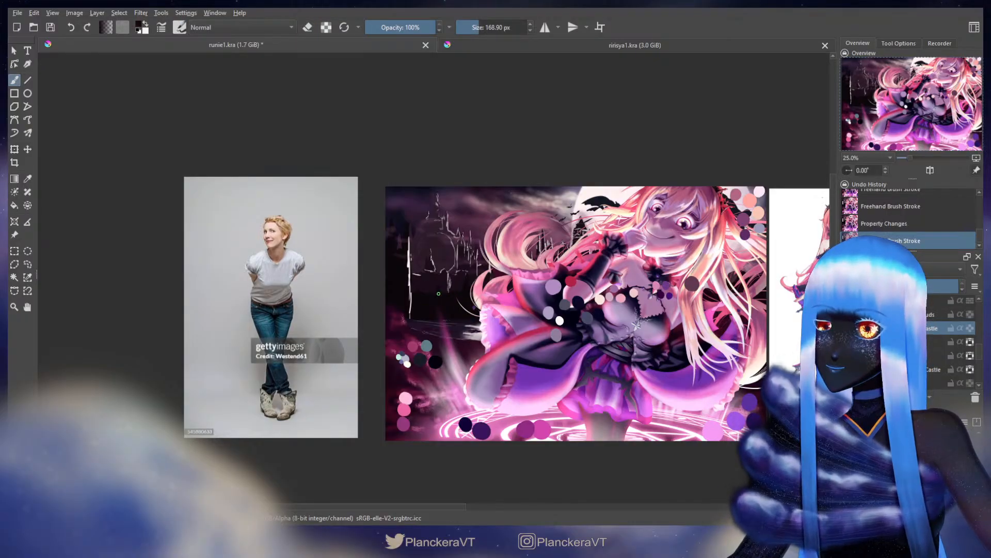
key(ctrl+z)
key(ctrl+z)
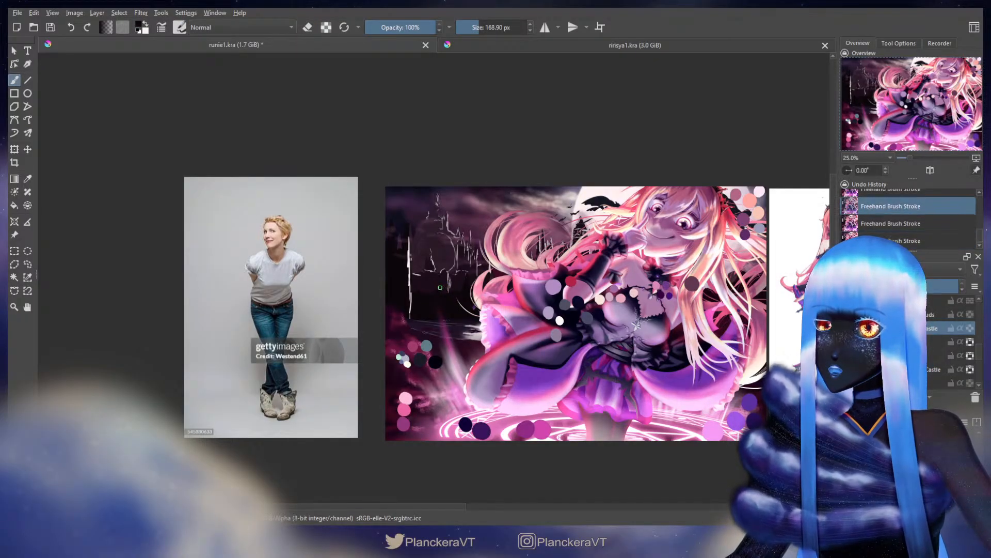
drag(440, 288, 433, 289)
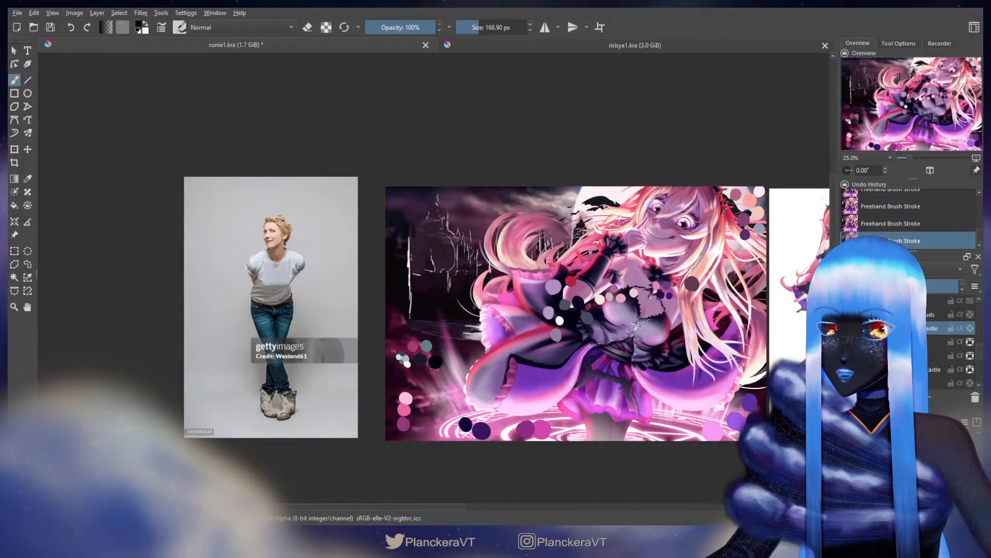
click(970, 328)
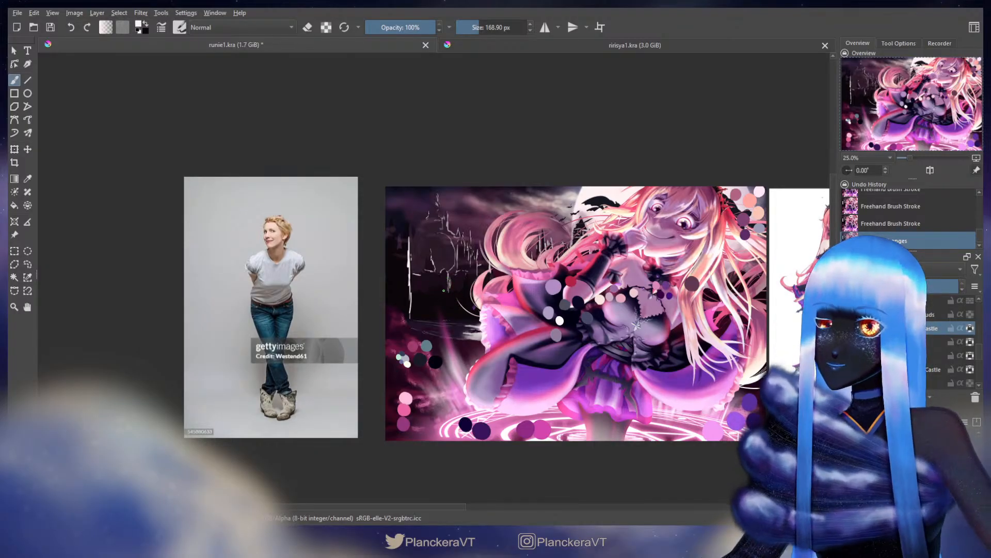
Paint small pale vertical highlights on the lower castle structure at about 169 px, comparing before and after
click(432, 289)
click(432, 289)
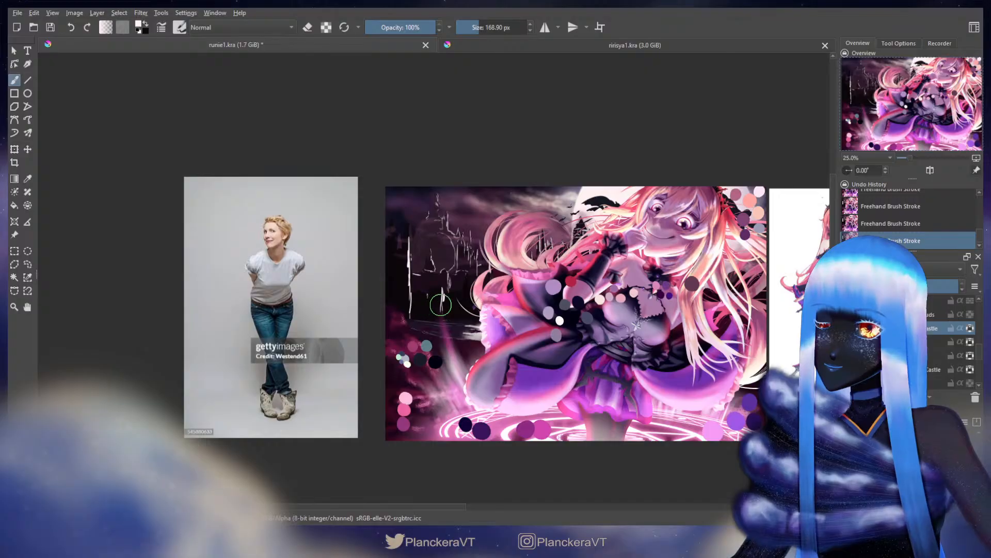
key(ctrl+z)
key(ctrl+z)
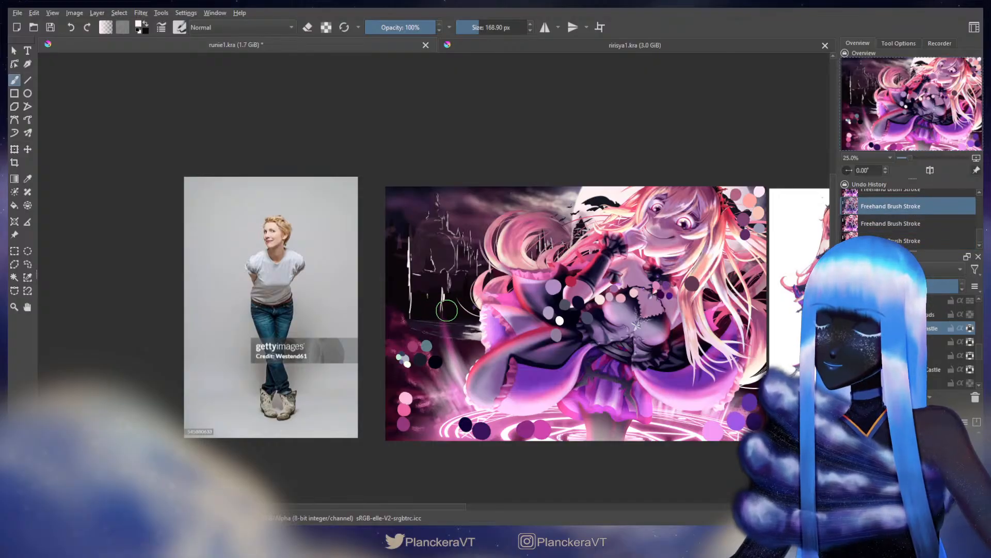
key(ctrl+shift+z)
key(ctrl+shift+z)
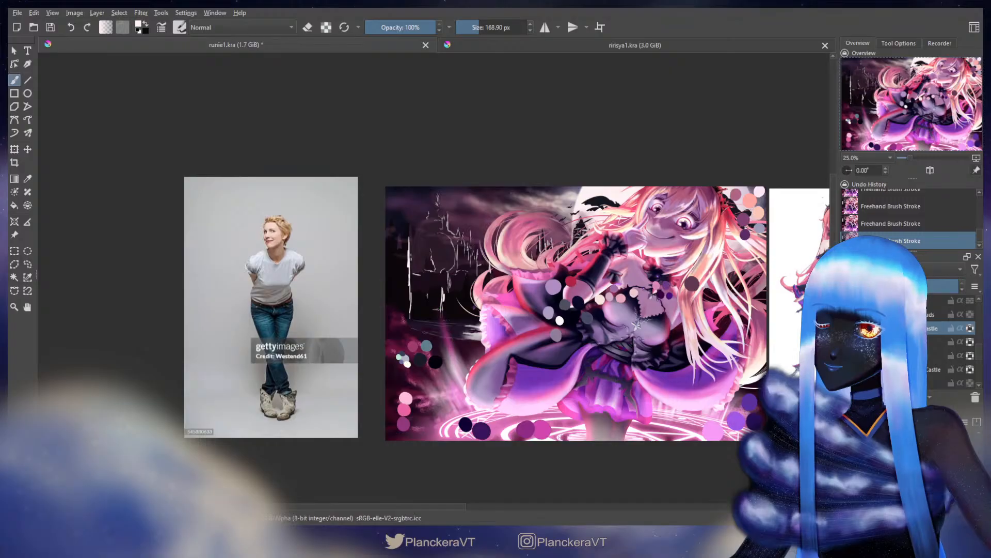
Touch up the lower castle with black and add pale edge highlights to its far-left towers at about 169 px
key(x)
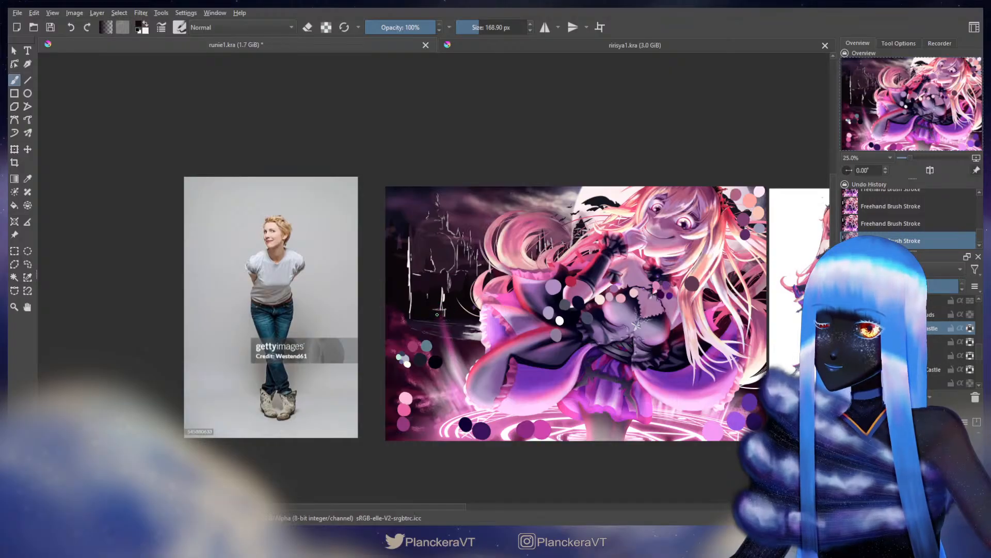
key(x)
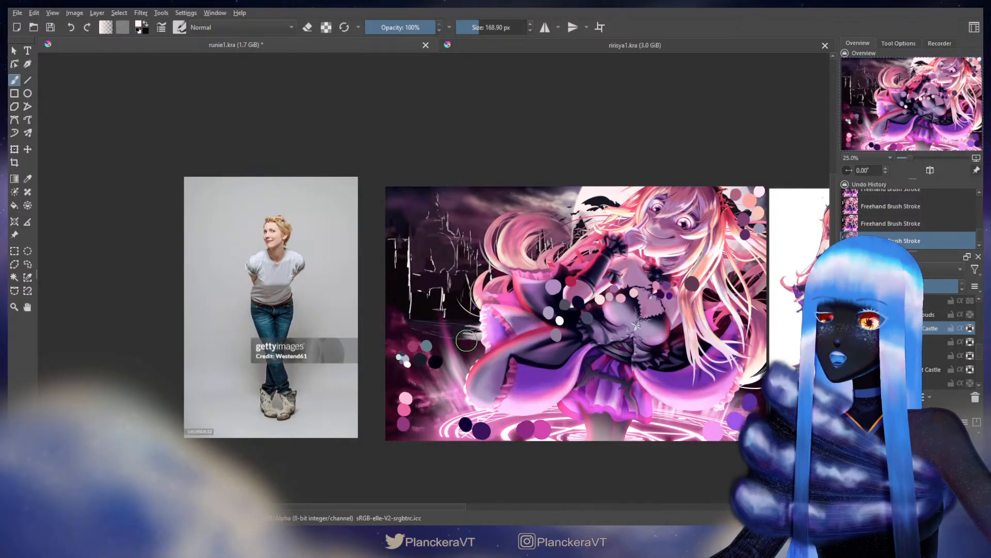
drag(555, 274, 539, 275)
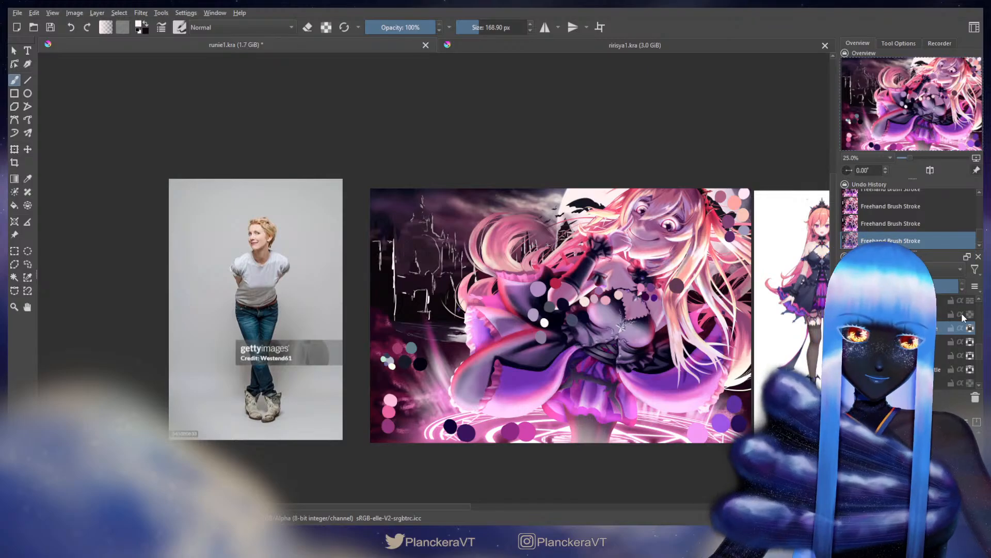
Show the foreground bat and rock layers and the colour adjustment layer, hide the palette swatches, and compare the artwork before and after
drag(979, 353, 982, 318)
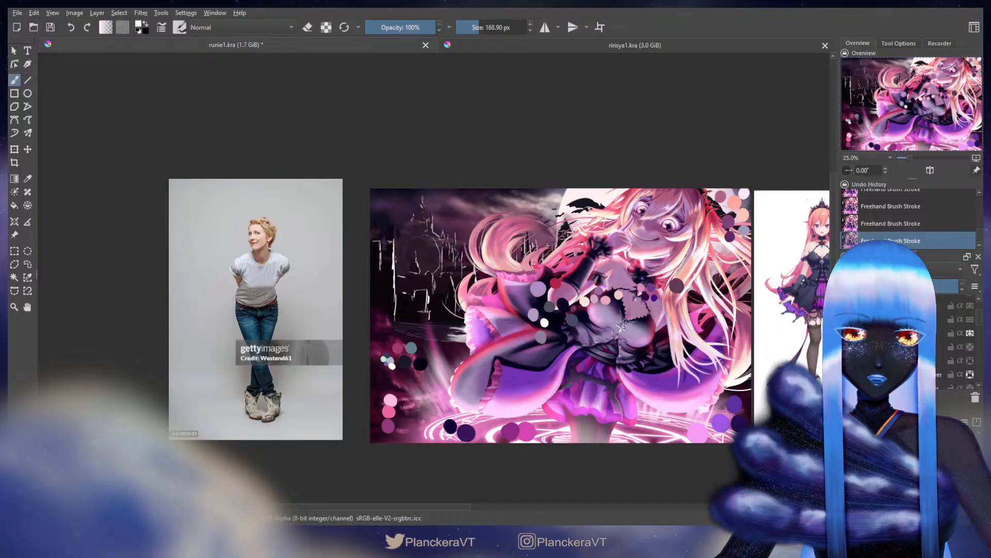
click(970, 306)
click(970, 346)
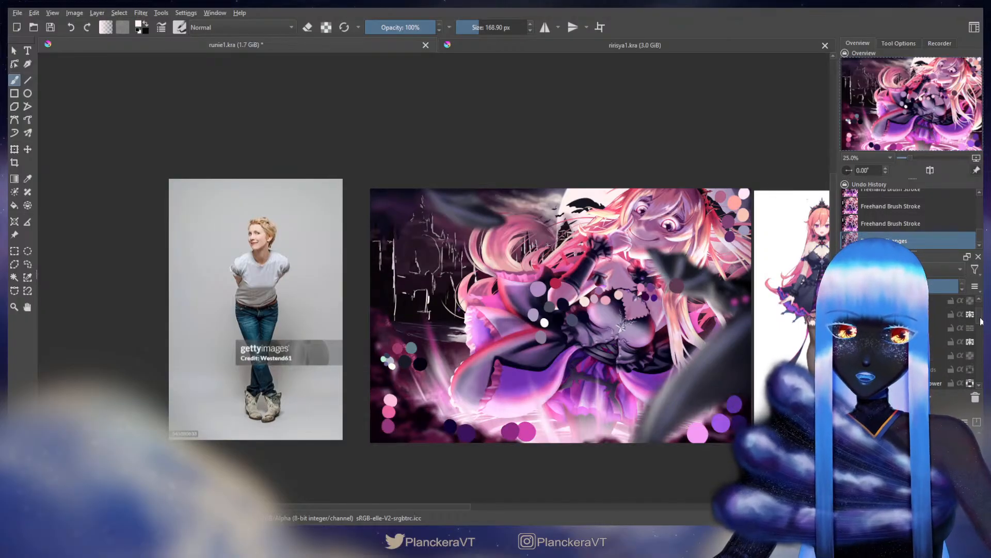
click(848, 302)
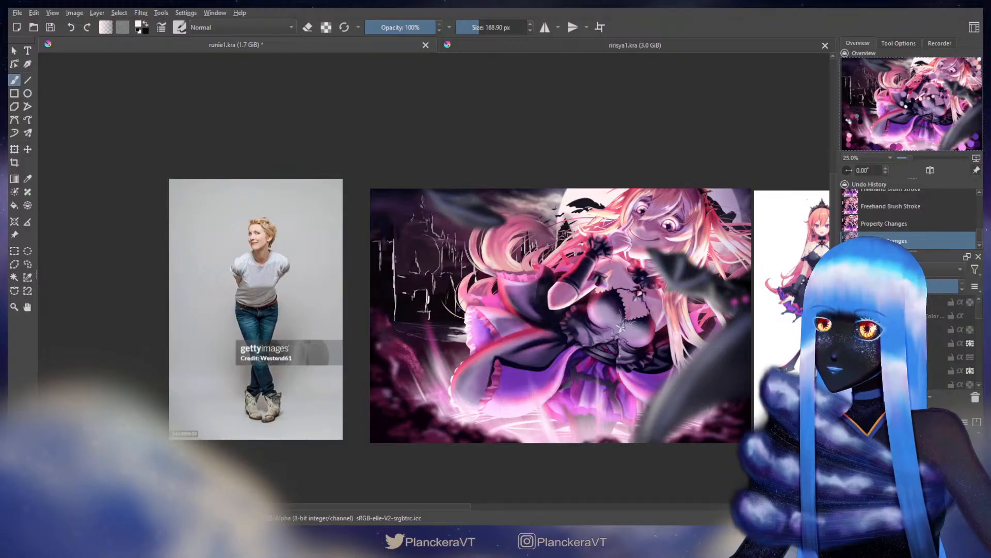
click(848, 316)
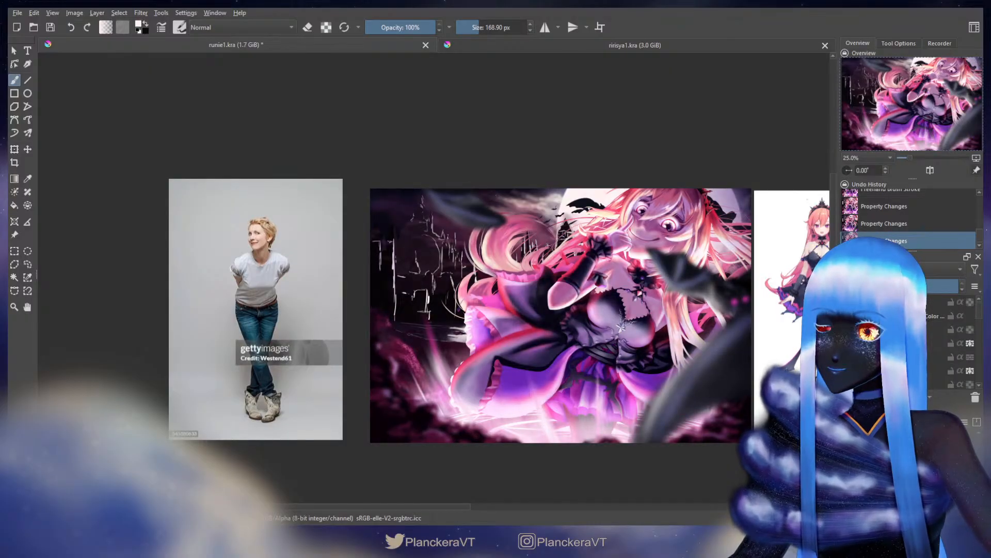
key(ctrl+z)
key(ctrl+shift+z)
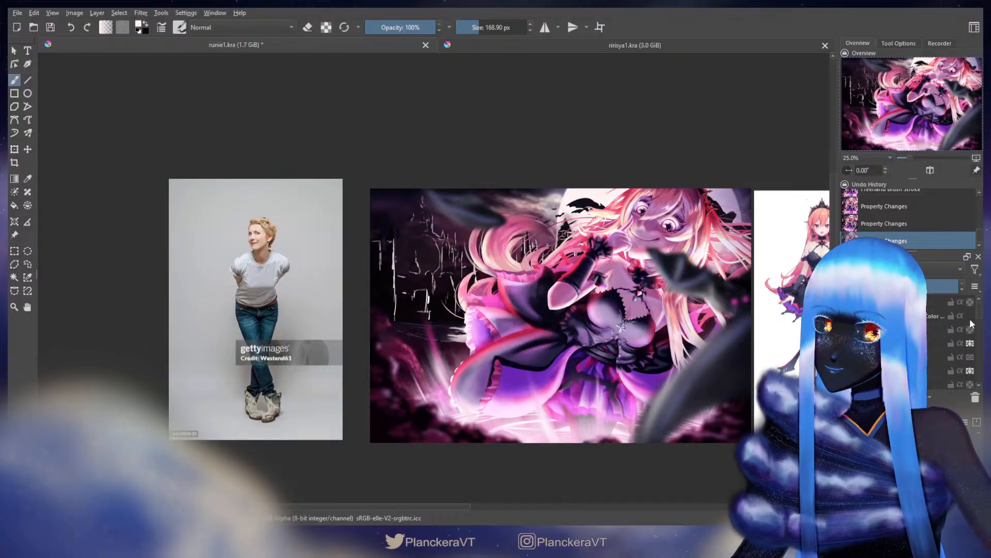
Apply an HSV/HSL adjustment to each of the background castle layers in turn
drag(981, 314, 981, 317)
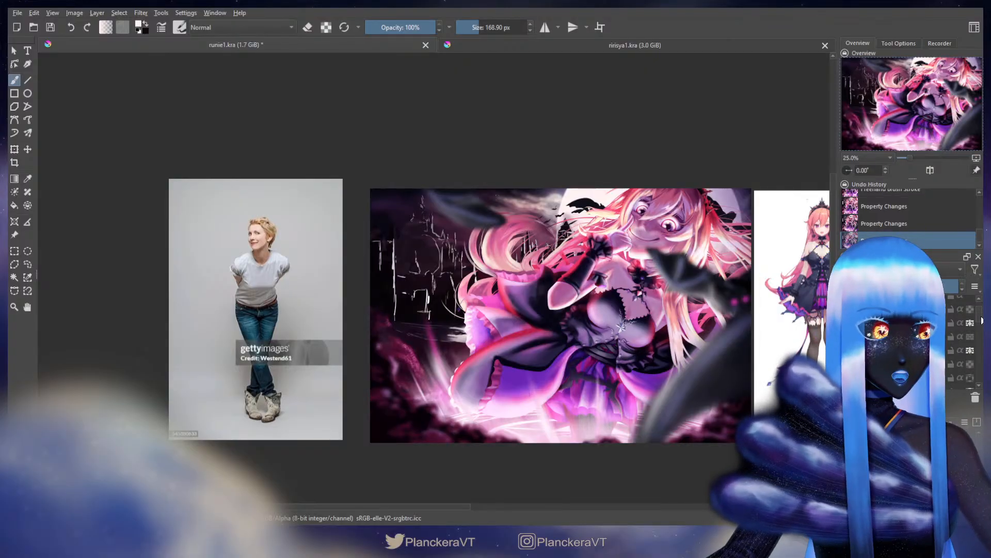
drag(982, 320, 983, 360)
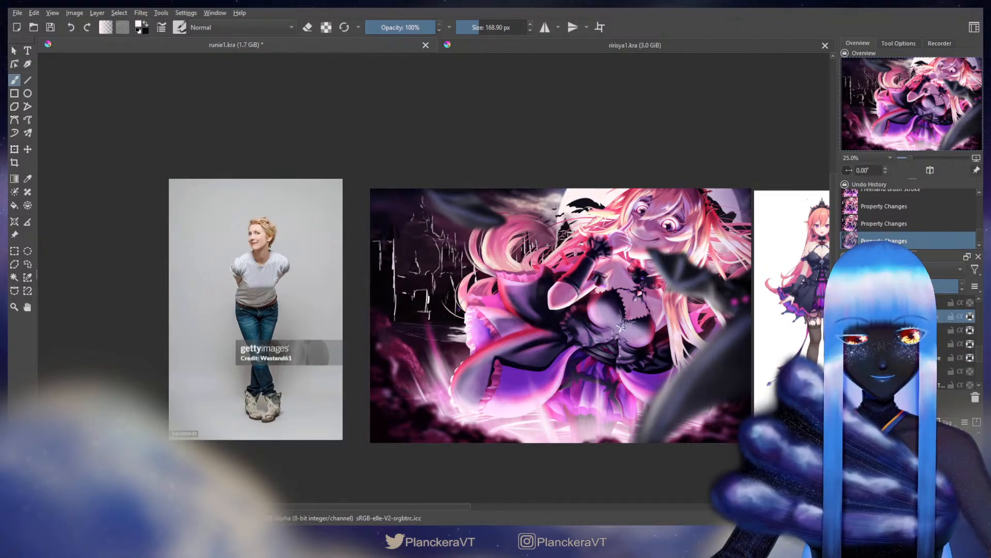
click(922, 358)
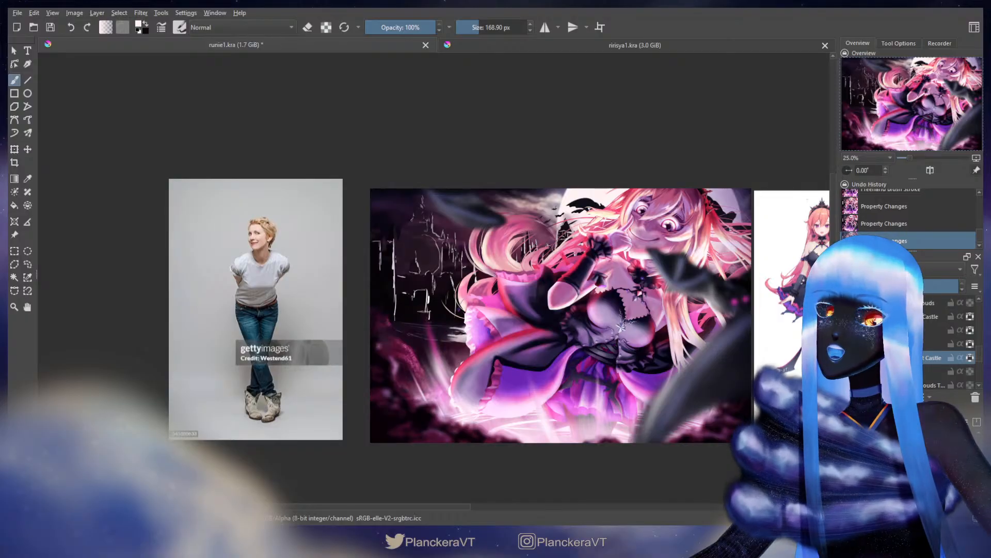
click(888, 343)
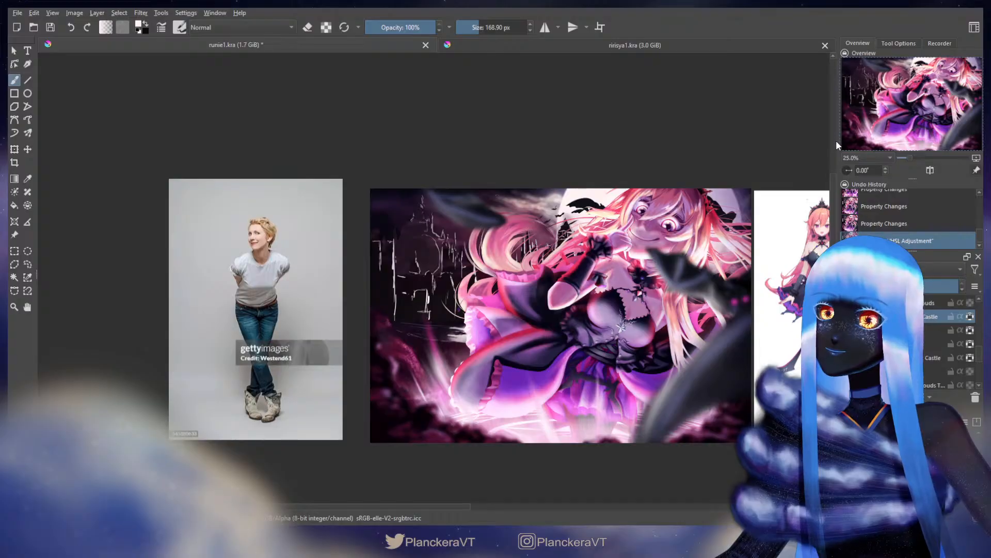
click(925, 344)
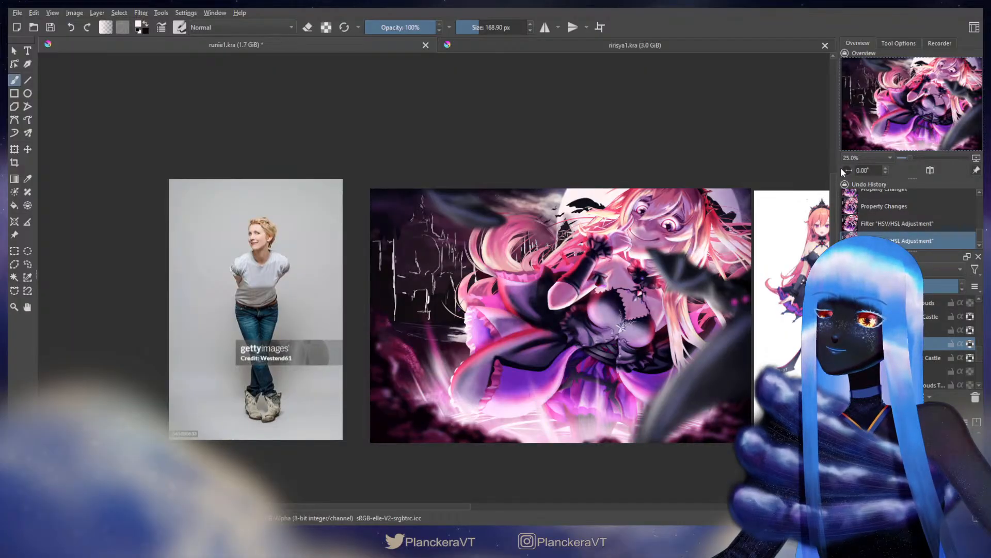
key(ctrl+f)
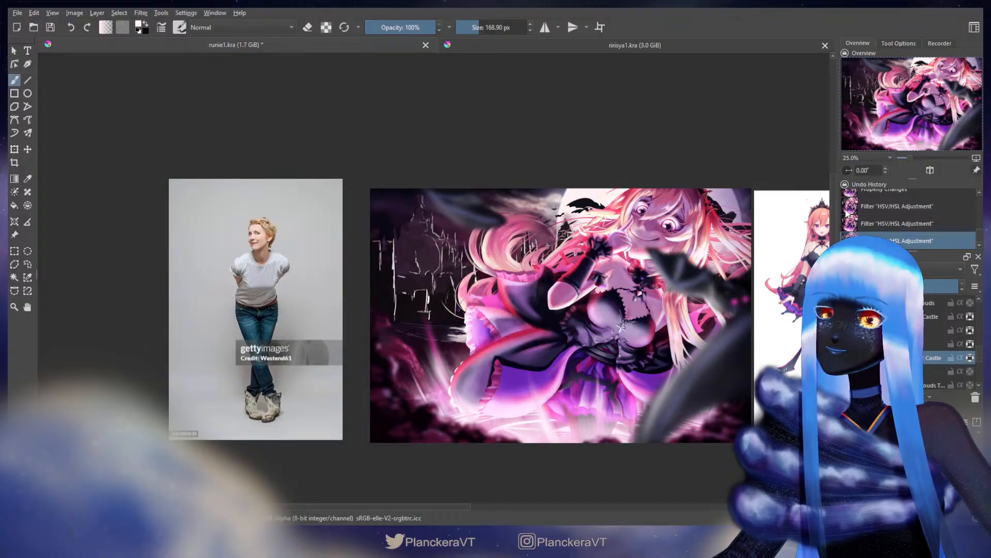
click(846, 212)
Hide the colour adjustment layer and the foreground bat and rock layers, and show the palette swatches
drag(599, 320, 583, 330)
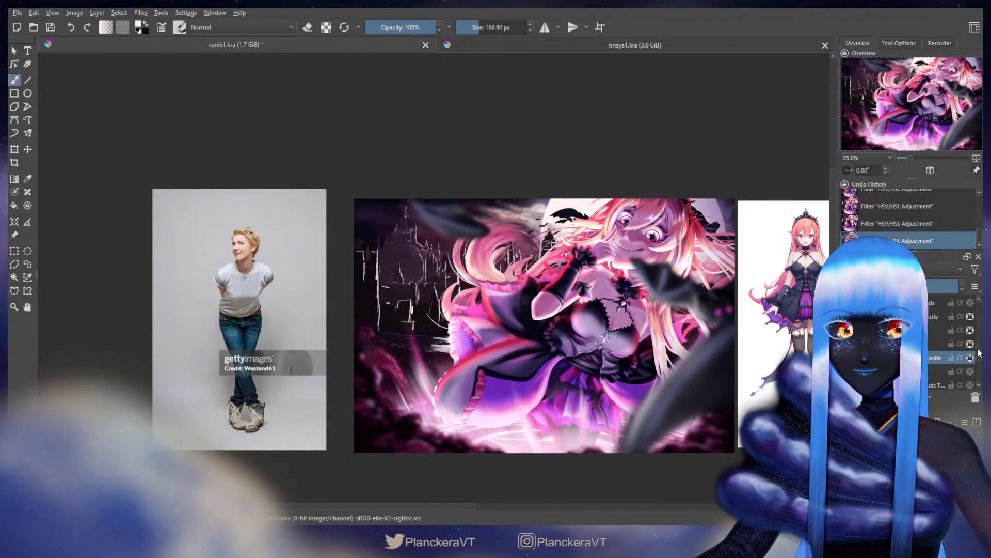
drag(979, 355, 976, 313)
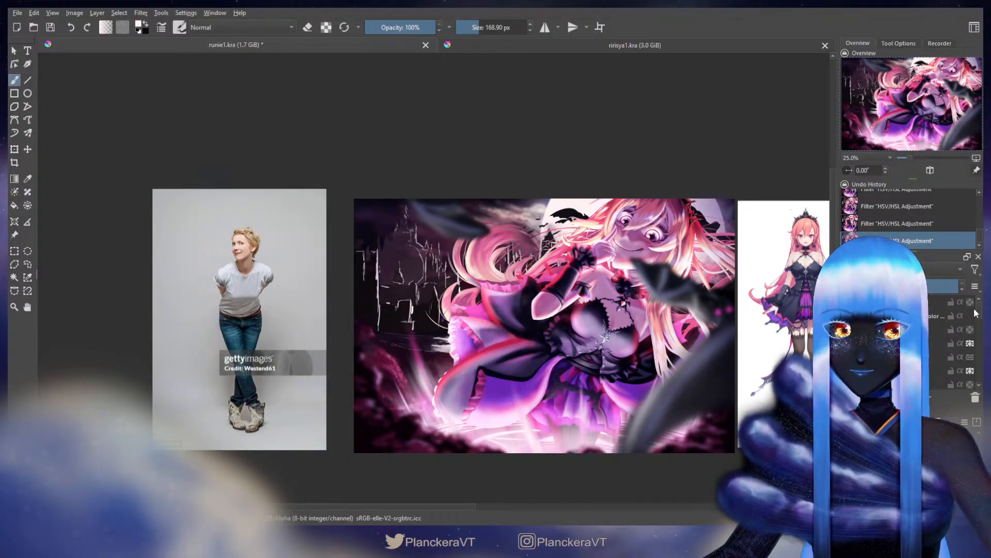
click(847, 315)
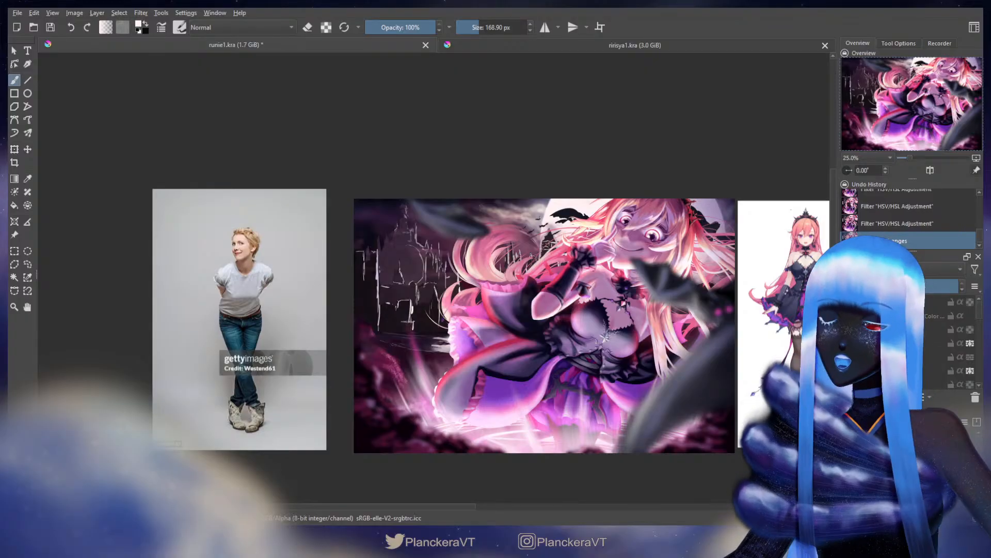
click(847, 343)
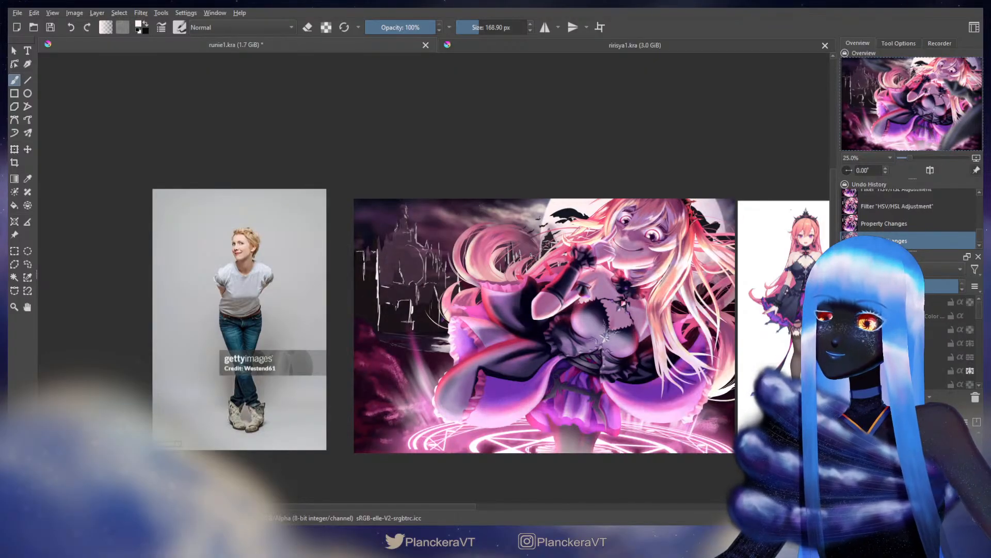
click(847, 330)
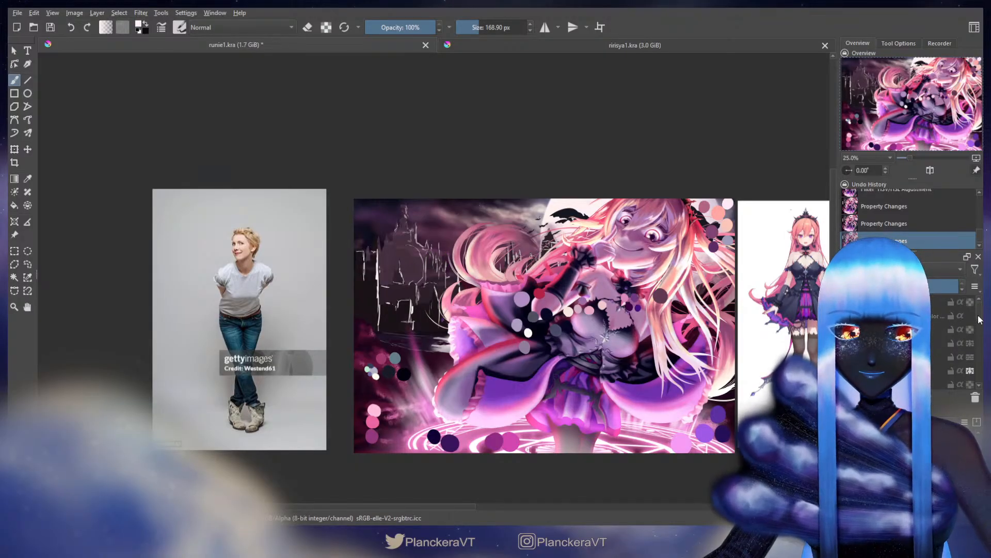
drag(979, 320, 980, 356)
click(848, 381)
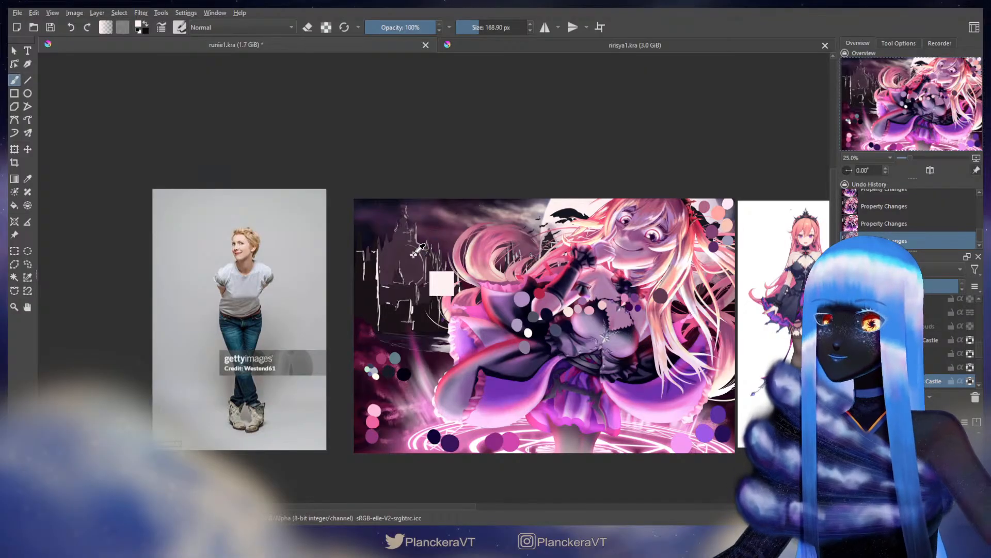
ctrl+click(398, 241)
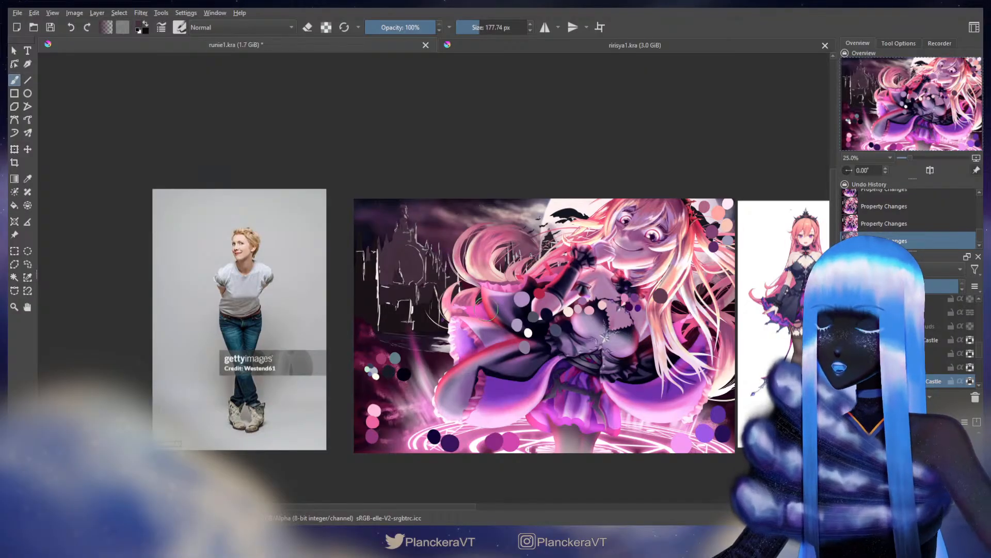
key(ctrl+z)
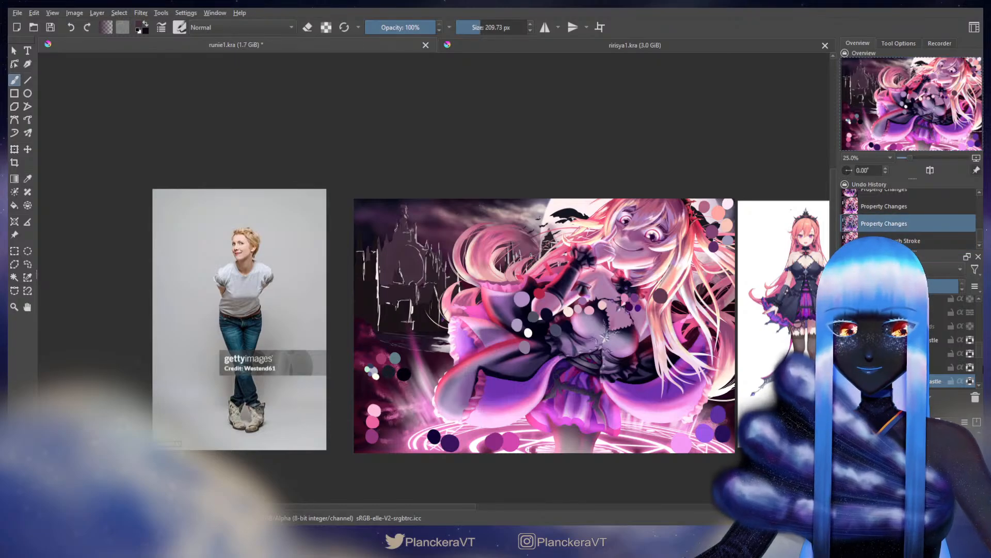
Add dark and pale castle swatches to the palette layer over the dress at about 210 px, using tones sampled from the castle
scroll(950, 341, up, 3)
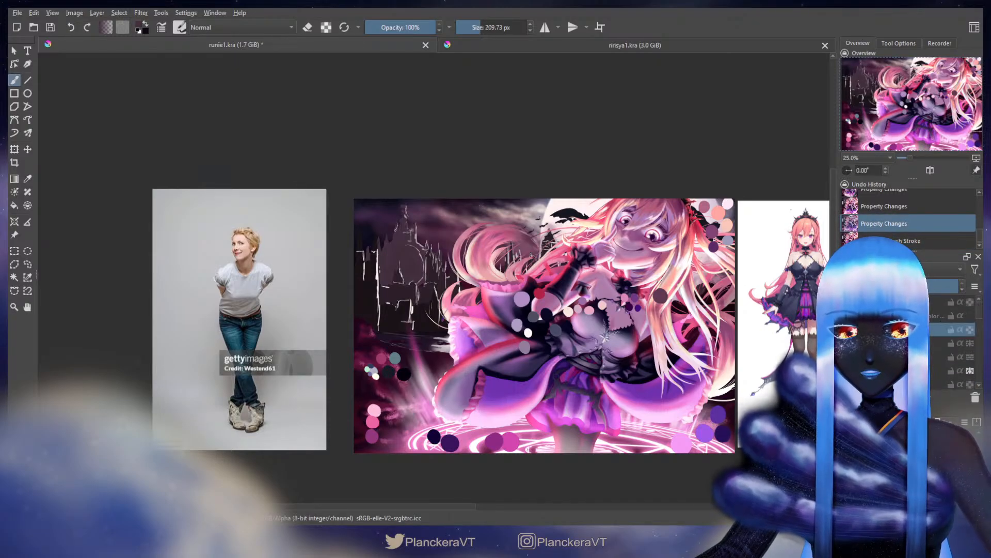
drag(493, 308, 493, 308)
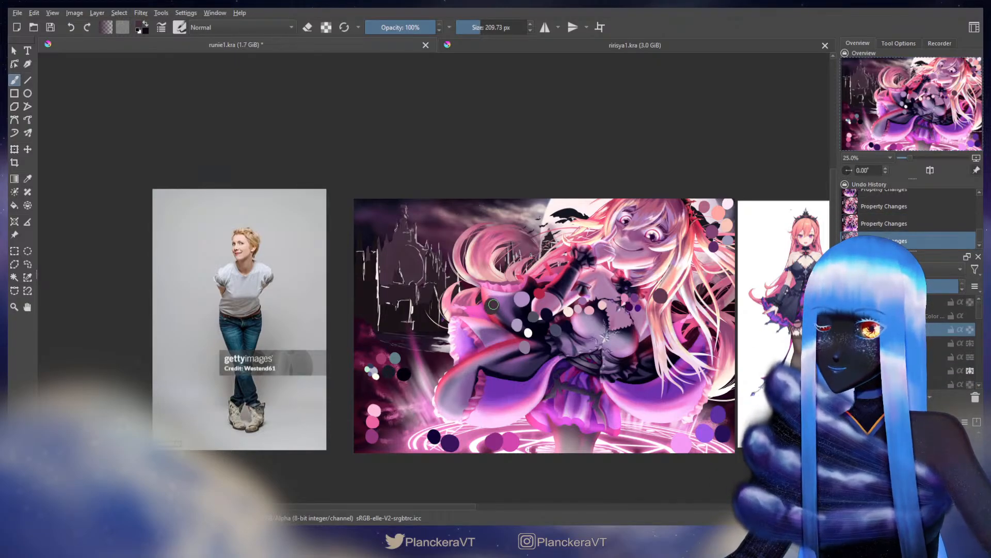
ctrl+click(422, 242)
ctrl+click(427, 236)
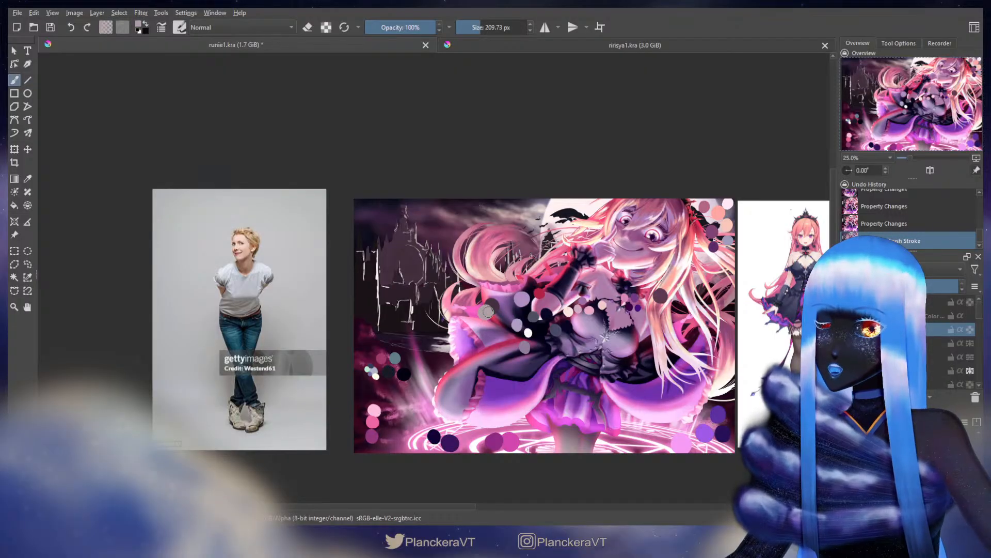
click(481, 341)
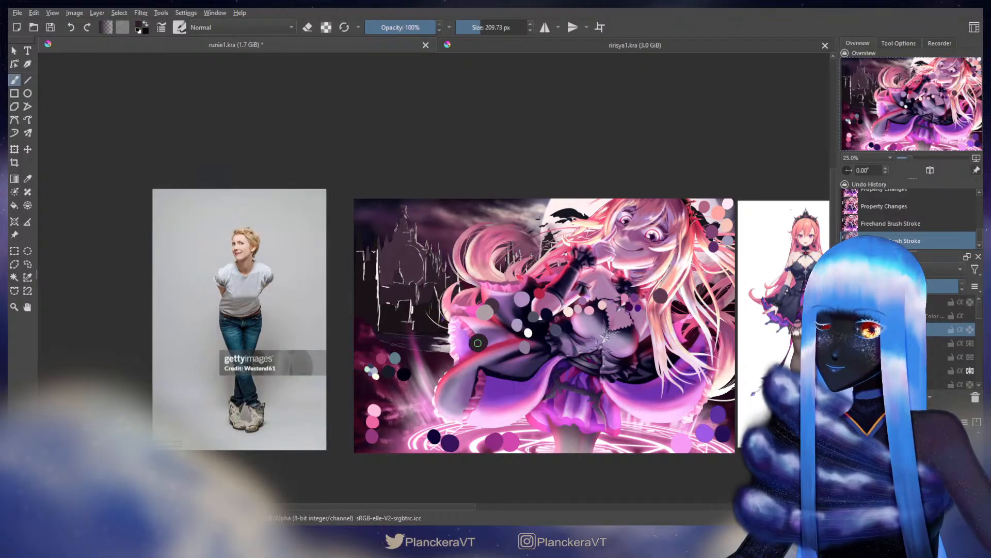
ctrl+click(391, 280)
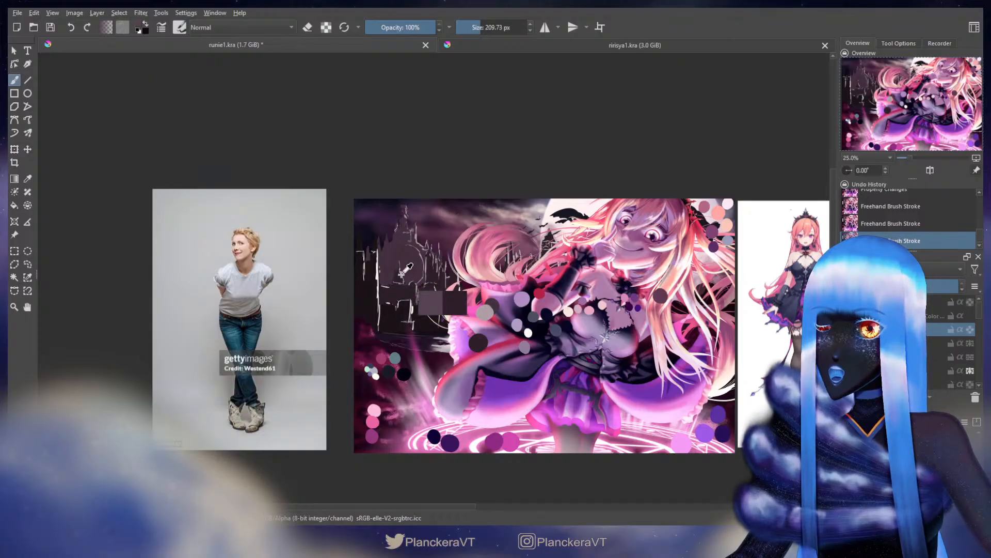
click(492, 337)
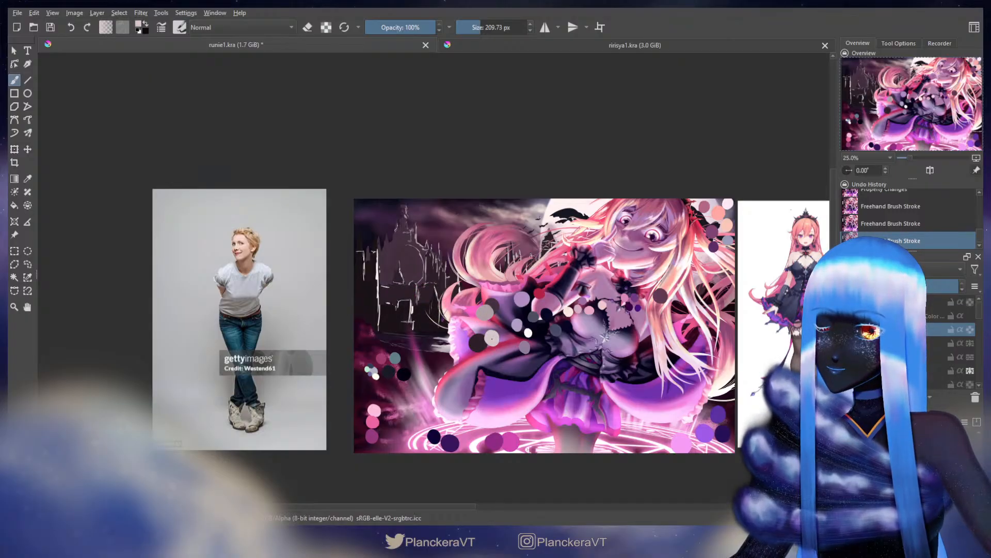
ctrl+click(377, 295)
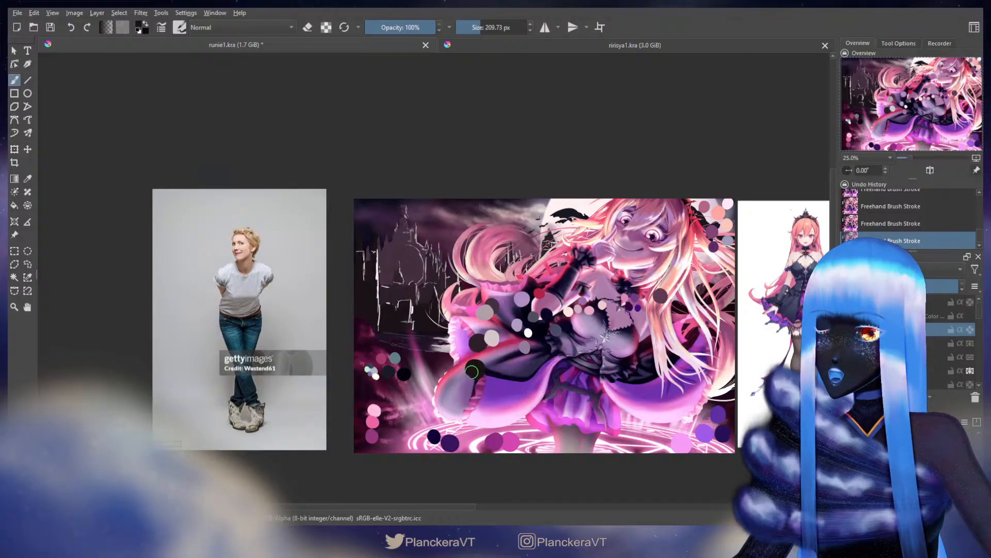
click(472, 372)
ctrl+click(385, 280)
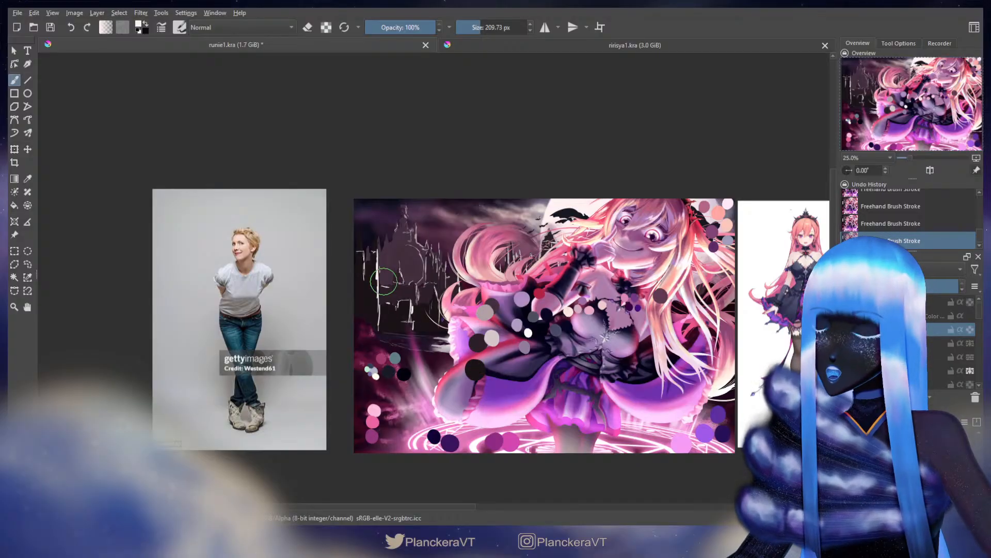
click(491, 367)
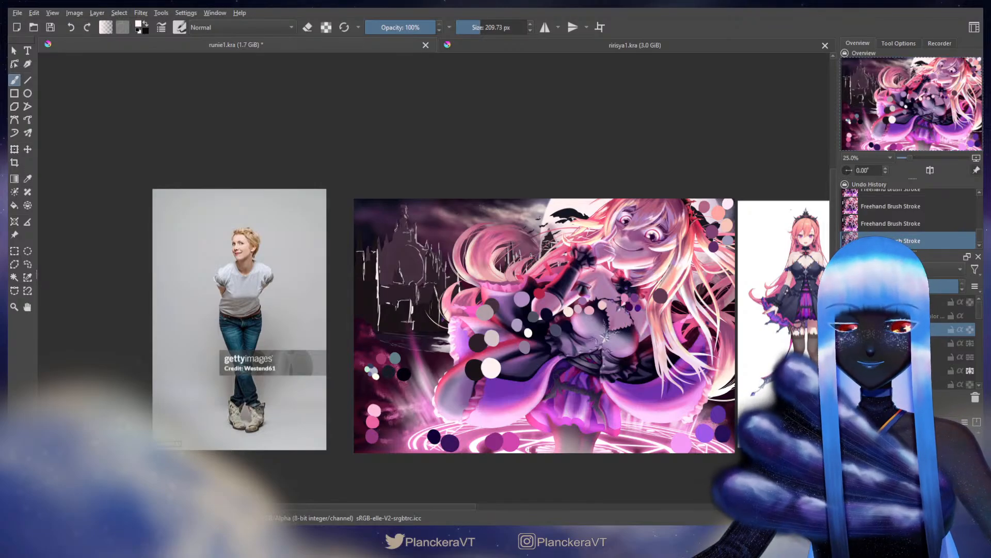
Show the foreground bat and rock layers, and turn off the alpha lock on the background castle layer
click(848, 343)
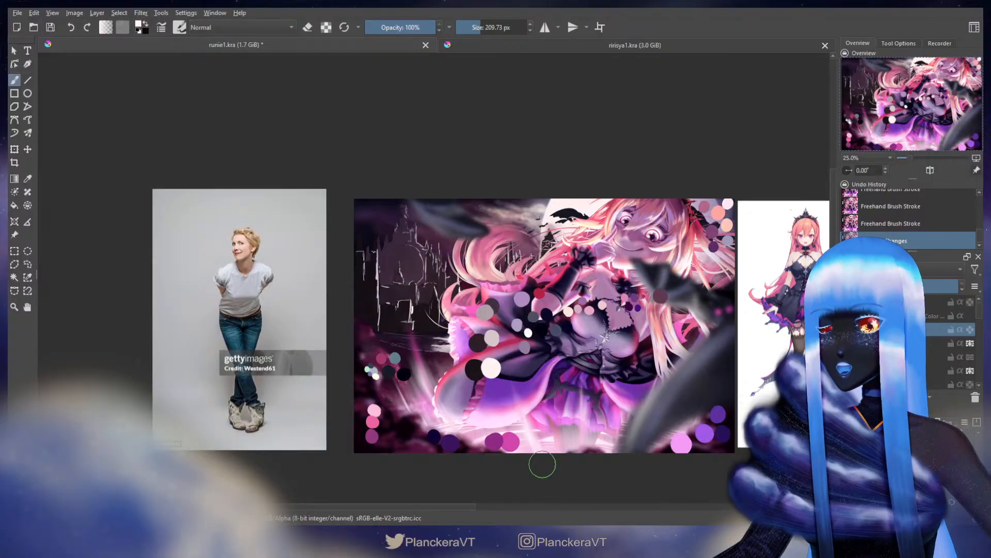
scroll(464, 314, up, 4)
drag(418, 325, 672, 349)
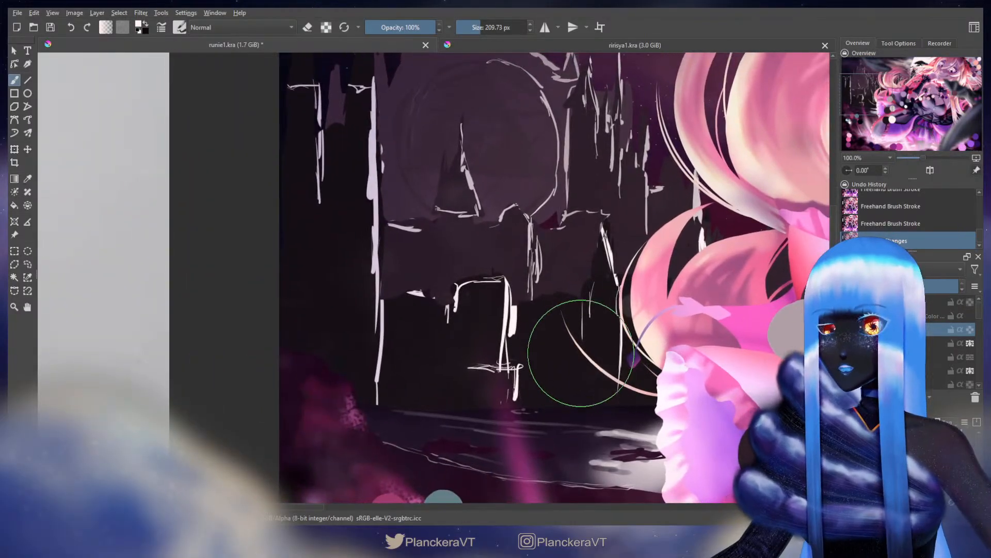
drag(616, 283, 609, 376)
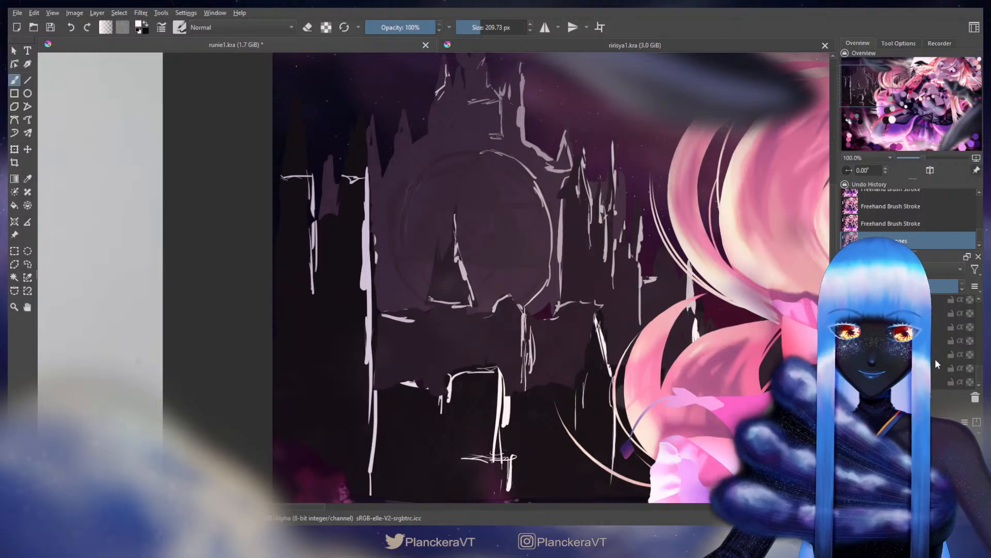
scroll(934, 360, up, 3)
scroll(934, 346, up, 3)
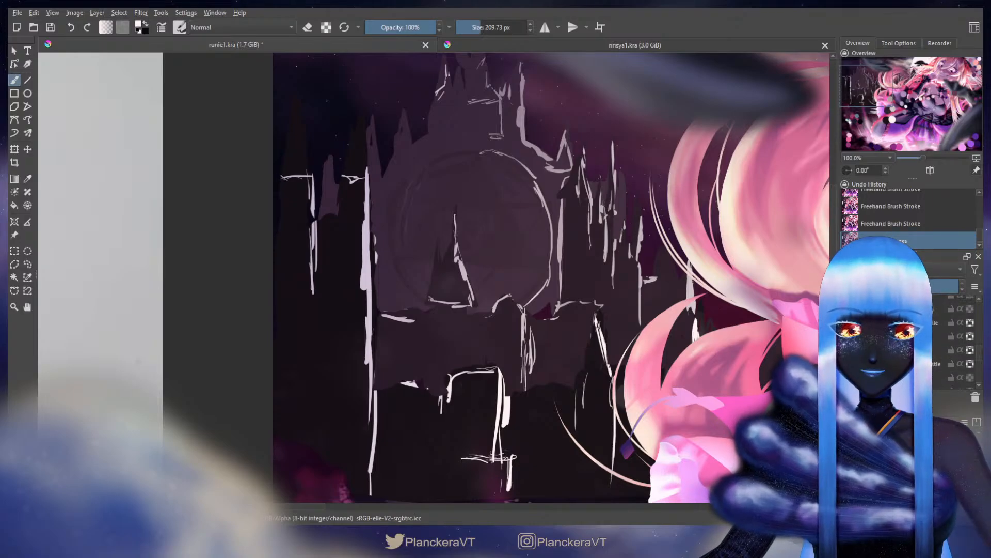
click(970, 322)
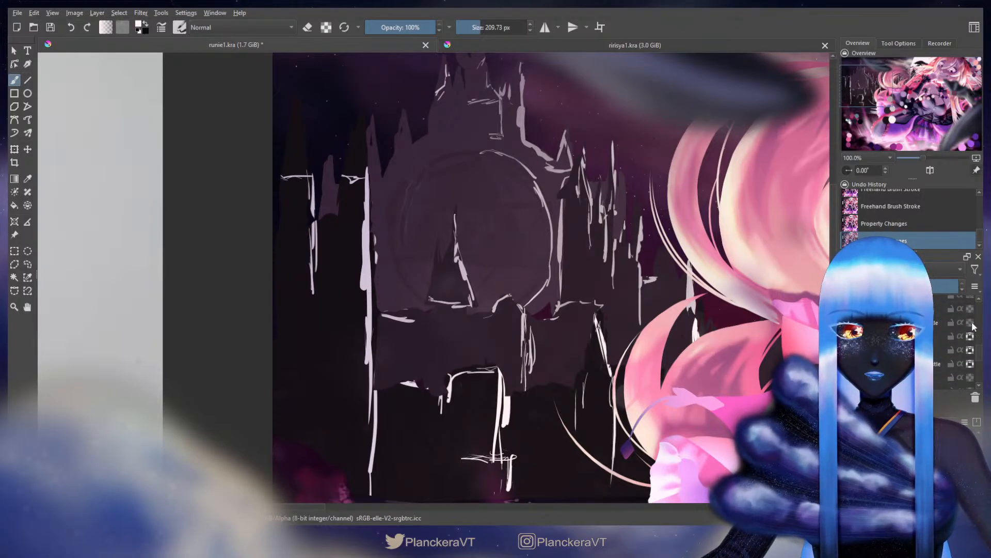
Try a stroke on the castle's far-left spire using the near-white swatch tone and a smaller brush of about 62 px
drag(660, 330, 444, 149)
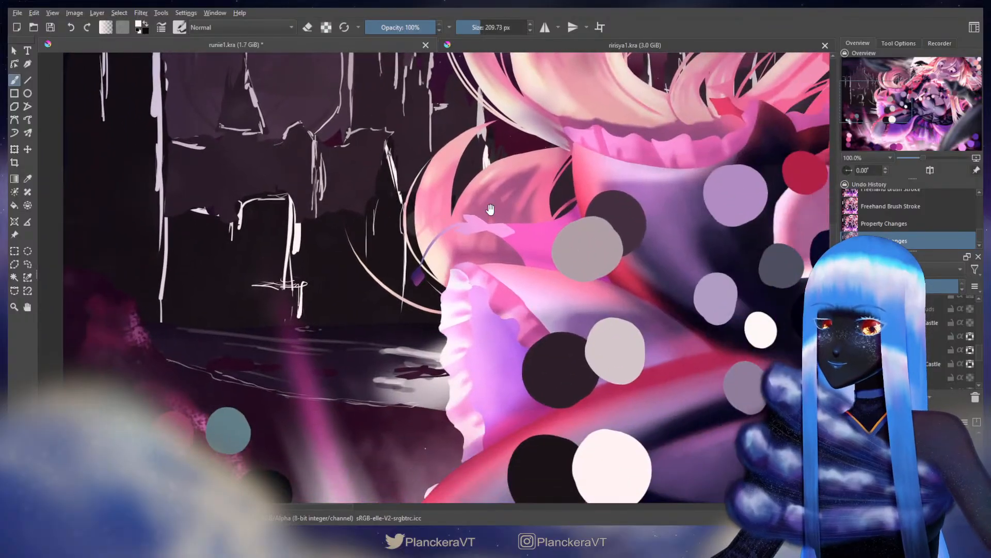
drag(550, 462, 550, 418)
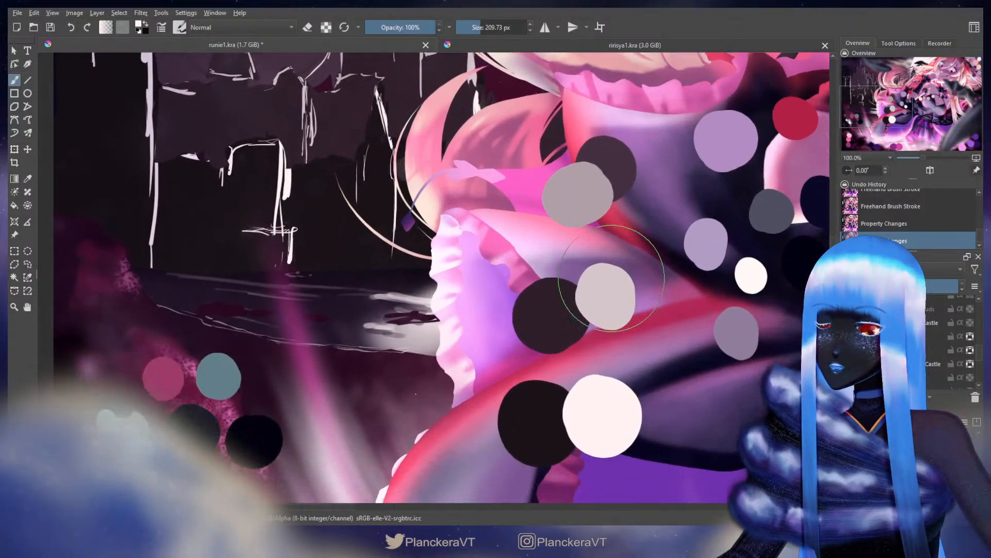
ctrl+click(602, 414)
drag(361, 186, 673, 467)
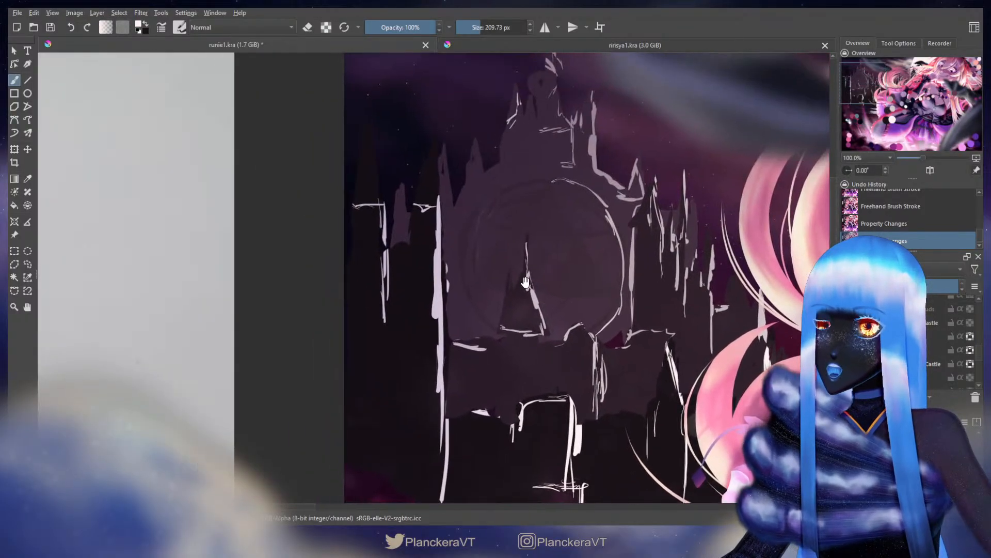
drag(462, 214, 536, 310)
drag(456, 320, 470, 276)
key(bracketleft)
key(bracketleft)
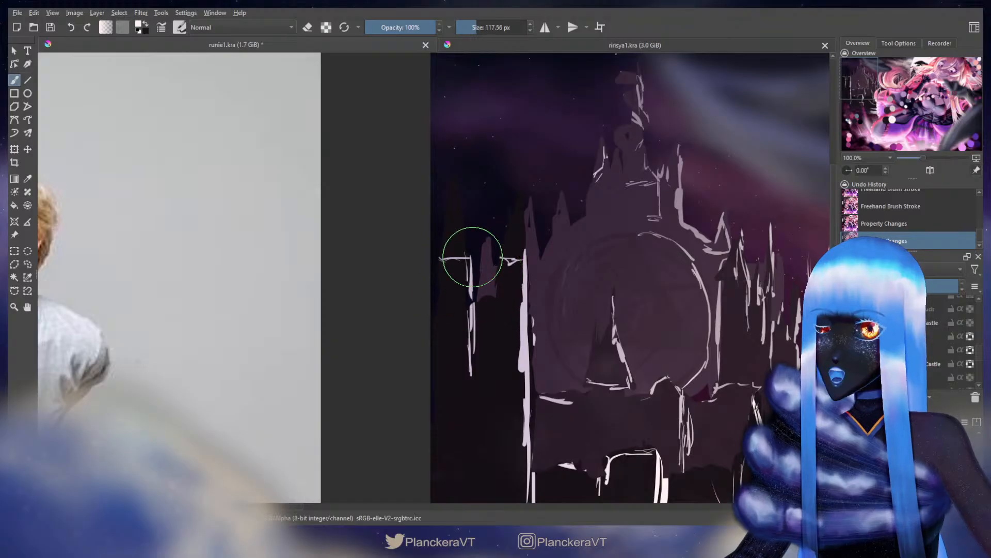
key(bracketleft)
key(bracketleft)
drag(454, 183, 458, 202)
key(ctrl+z)
key(bracketleft)
key(x)
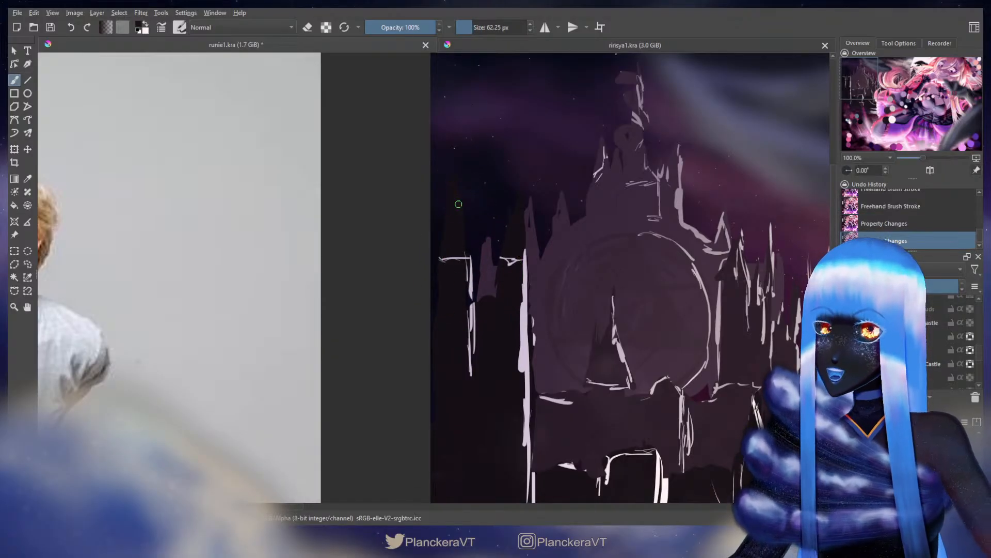
key(ctrl+z)
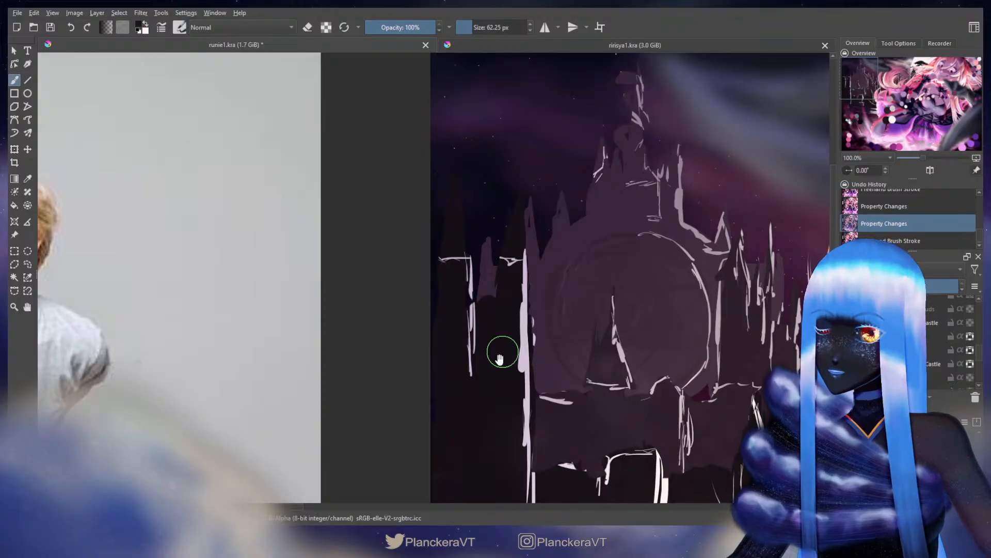
Sample the near-black castle swatch over the dress as the brush colour
drag(502, 352, 480, 271)
ctrl+click(474, 313)
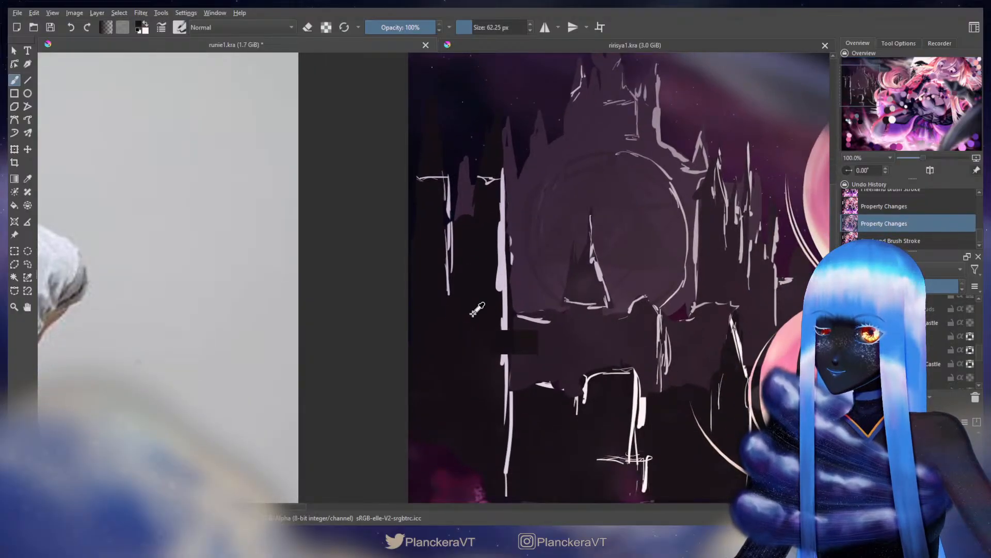
mouse_move(660, 340)
mouse_down()
mouse_move(635, 313)
mouse_move(608, 244)
mouse_move(431, 206)
mouse_move(409, 140)
mouse_up()
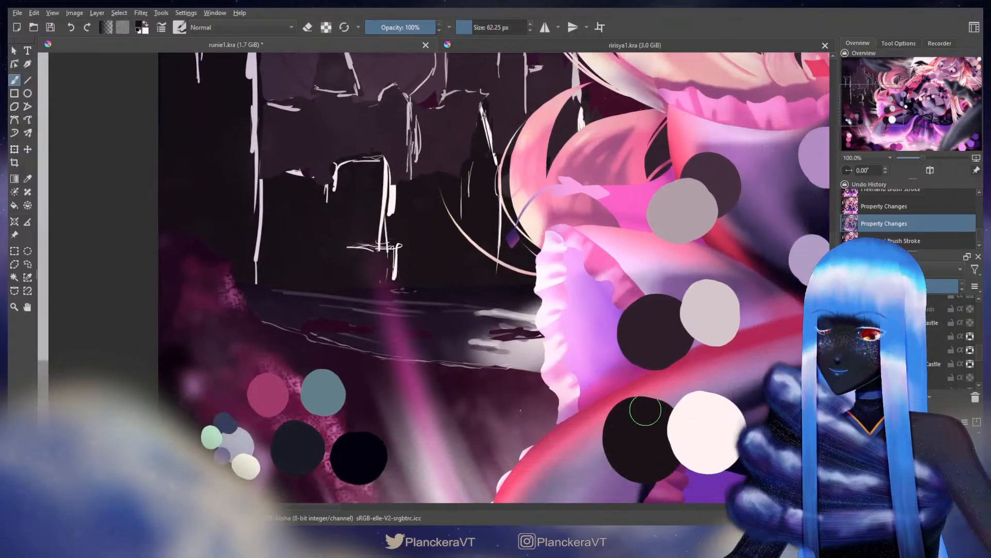
ctrl+click(640, 422)
drag(640, 422, 641, 411)
Try hiding the foreground bat and rock layers over the castle
drag(978, 345, 979, 297)
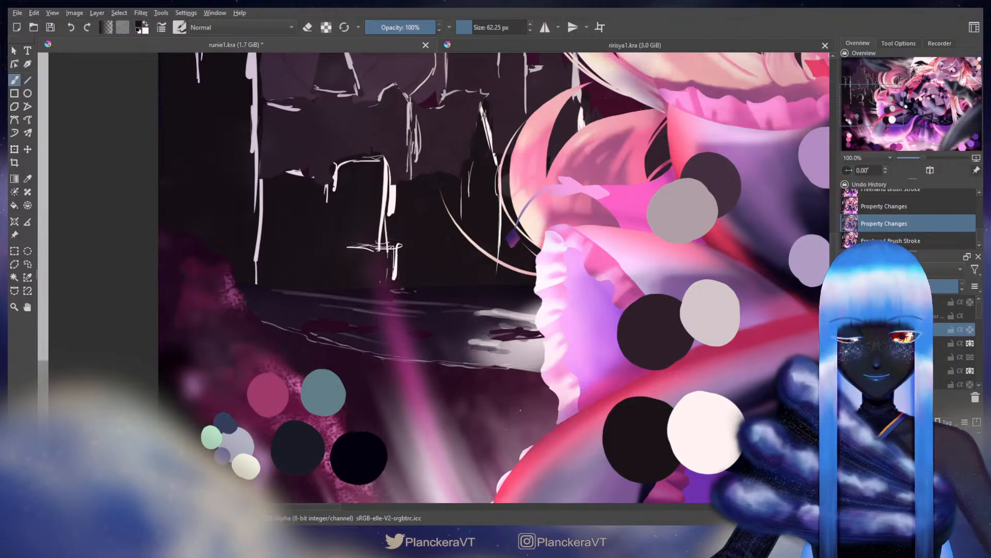
drag(204, 115, 358, 252)
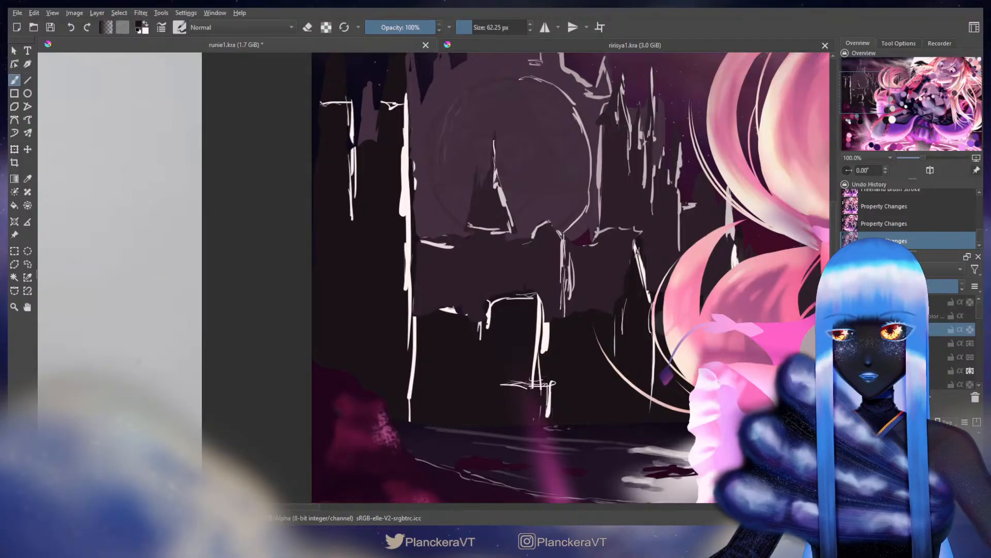
key(ctrl+z)
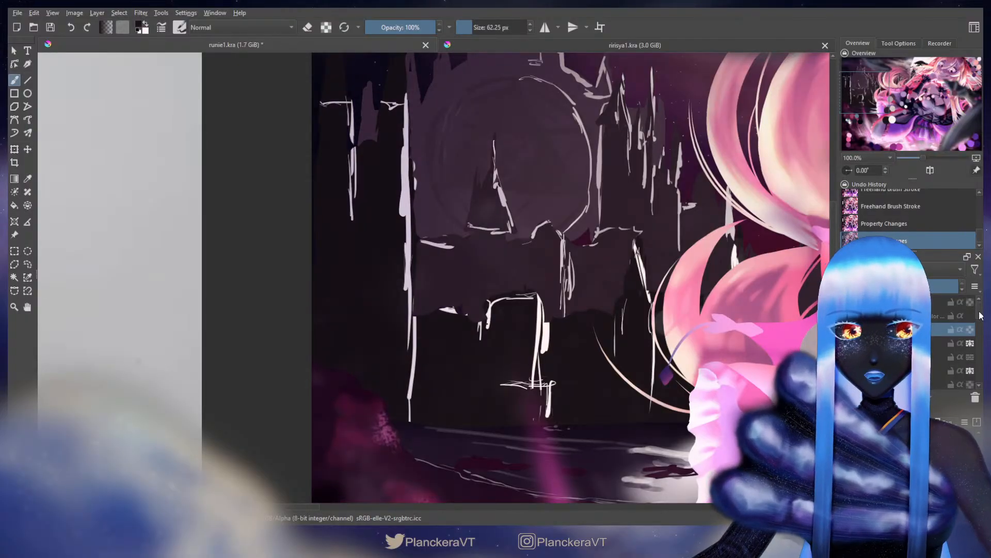
Hide the dark shading layers over the sky behind the castle so the magenta sky shows plainly
scroll(972, 351, down, 3)
scroll(983, 364, up, 5)
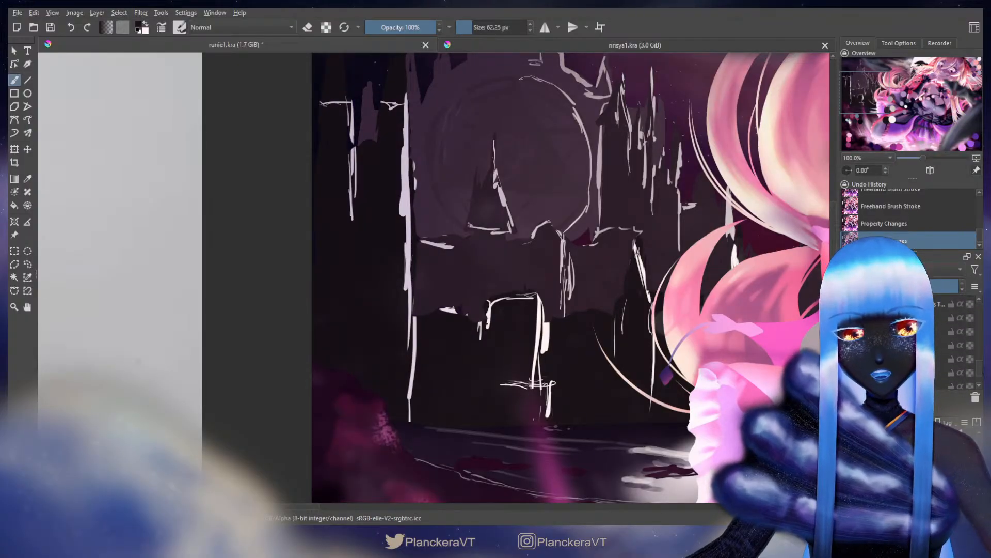
scroll(973, 351, up, 1)
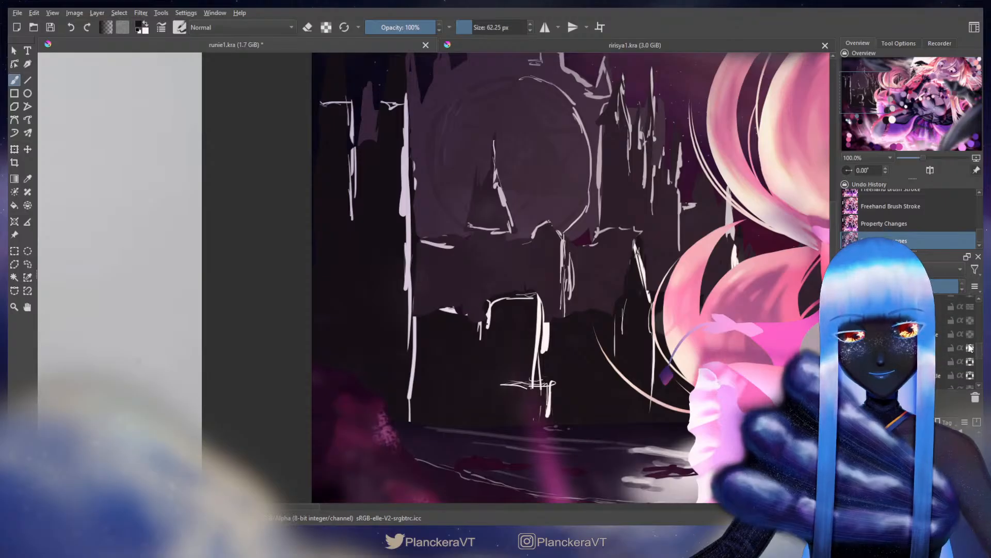
drag(473, 209, 603, 338)
scroll(978, 352, down, 3)
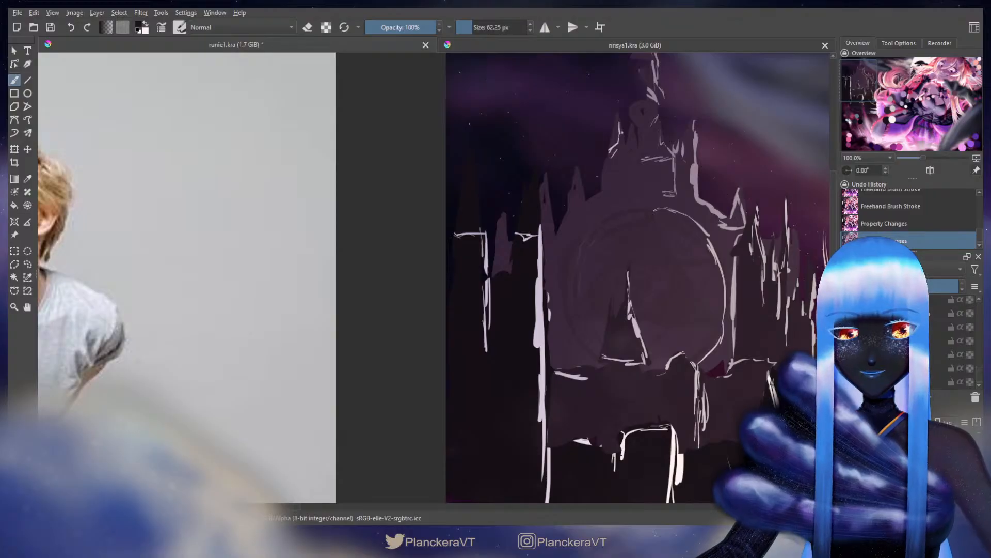
click(848, 354)
click(847, 368)
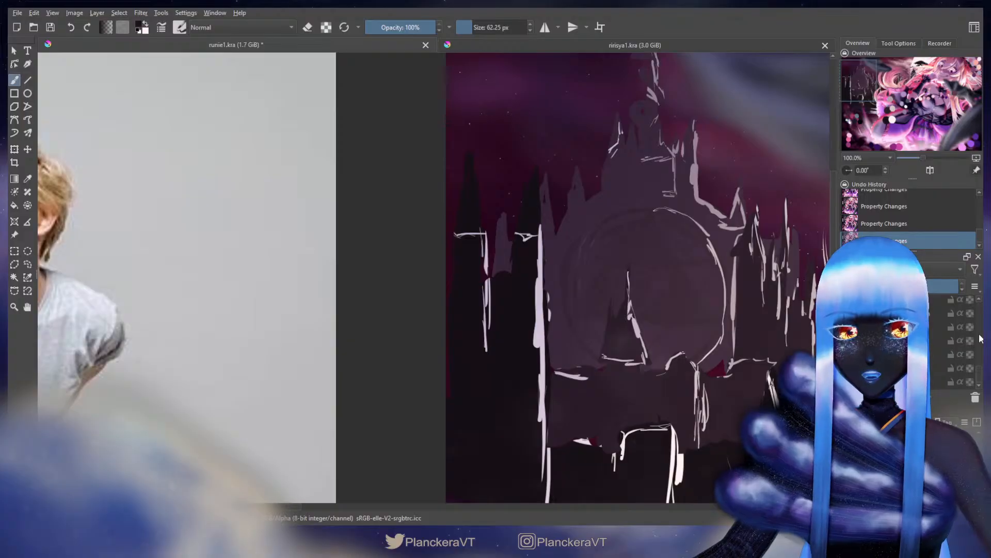
drag(983, 383, 982, 370)
click(847, 342)
click(847, 342)
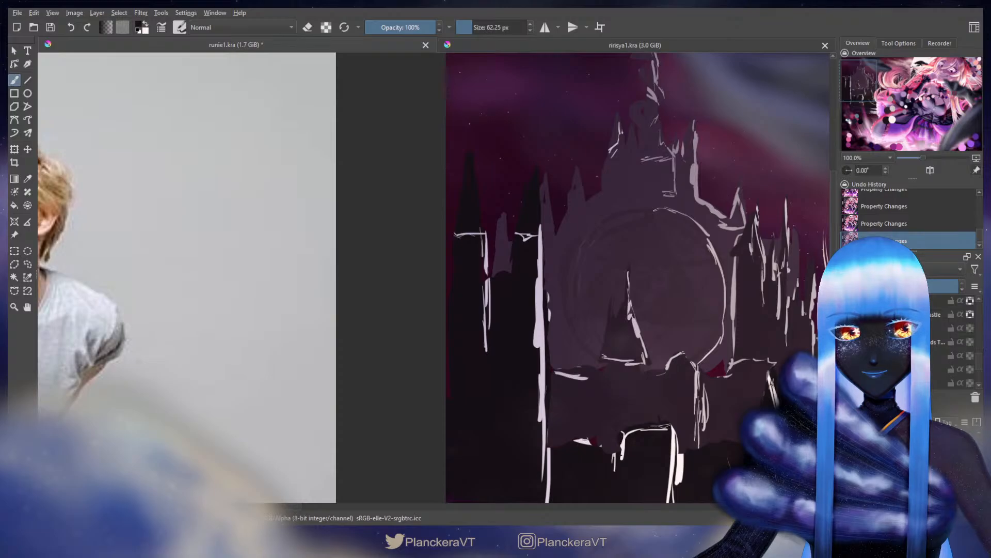
click(847, 341)
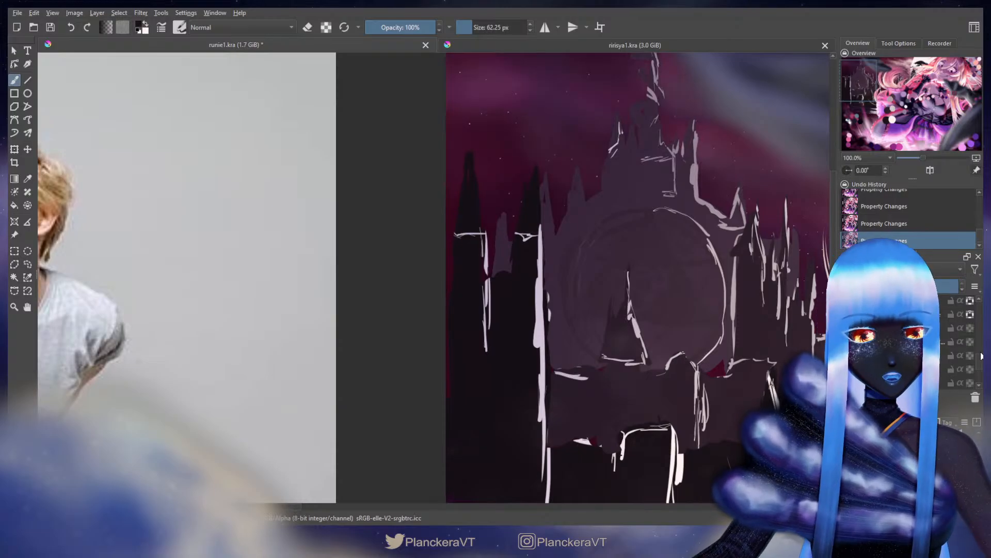
Repaint the far-left tower's spire on the castle layer in near-black, covering the pale line at its base
drag(981, 356, 982, 344)
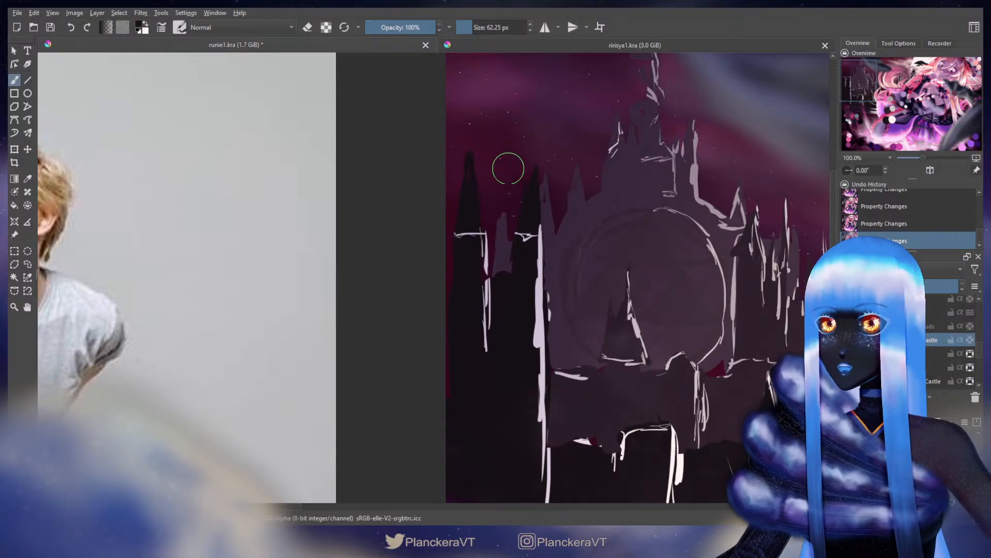
mouse_move(465, 175)
mouse_down()
mouse_move(447, 174)
mouse_move(468, 156)
mouse_move(475, 245)
mouse_up()
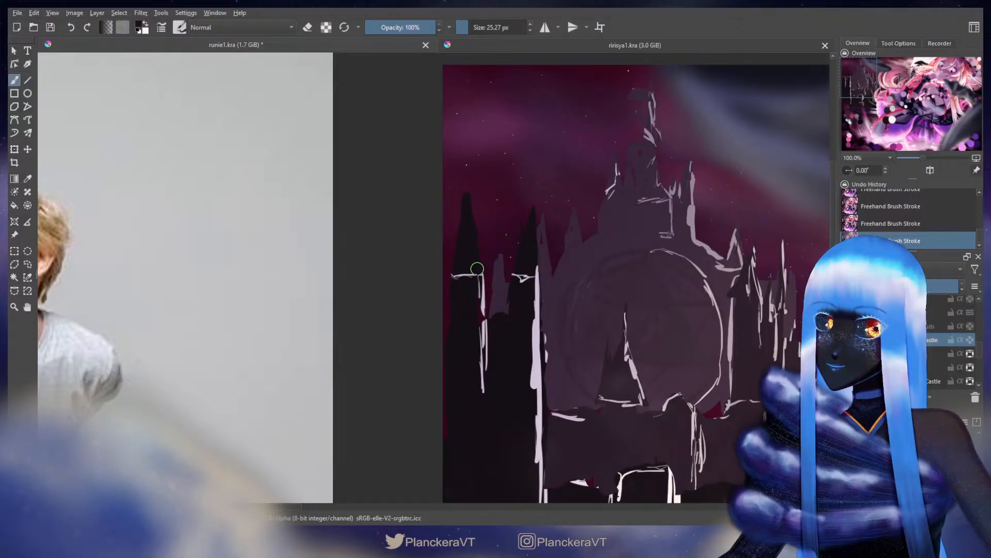
key(e)
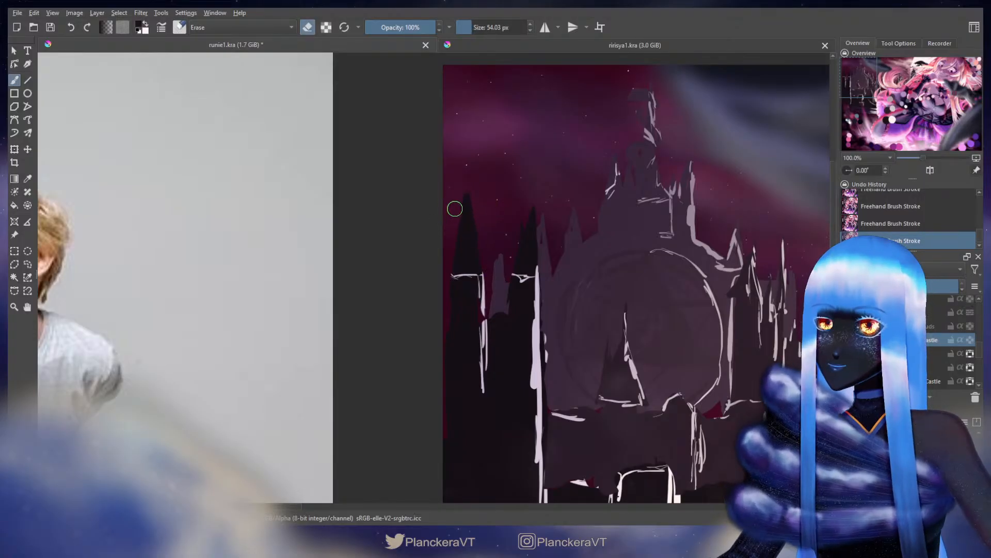
key(e)
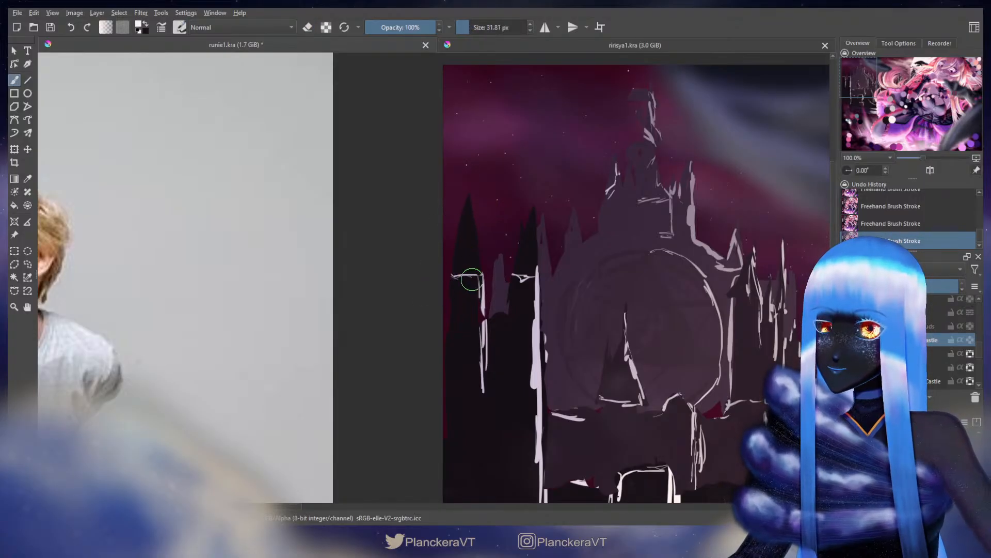
mouse_move(467, 262)
mouse_down()
mouse_move(471, 265)
mouse_move(473, 276)
mouse_move(457, 265)
mouse_up()
key(ctrl+z)
key(x)
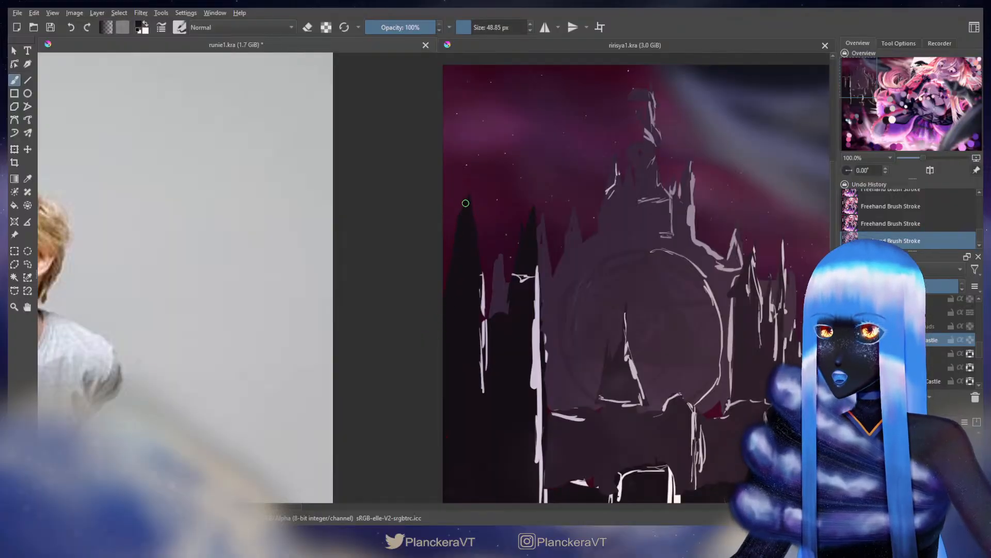
Erase along the edges and tip of the far-left spire to sharpen its point, using an eraser of about 44 to 47 px
key(e)
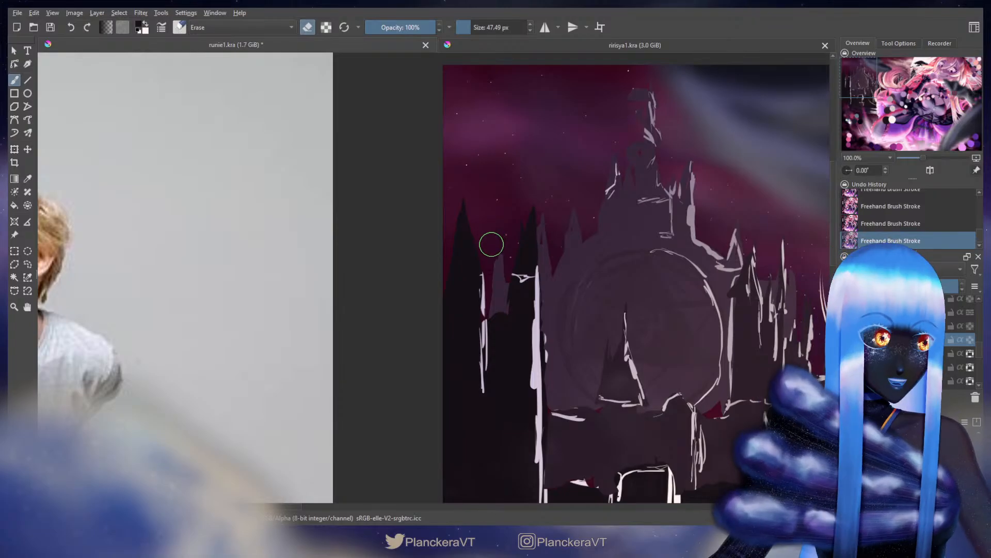
drag(488, 235, 481, 201)
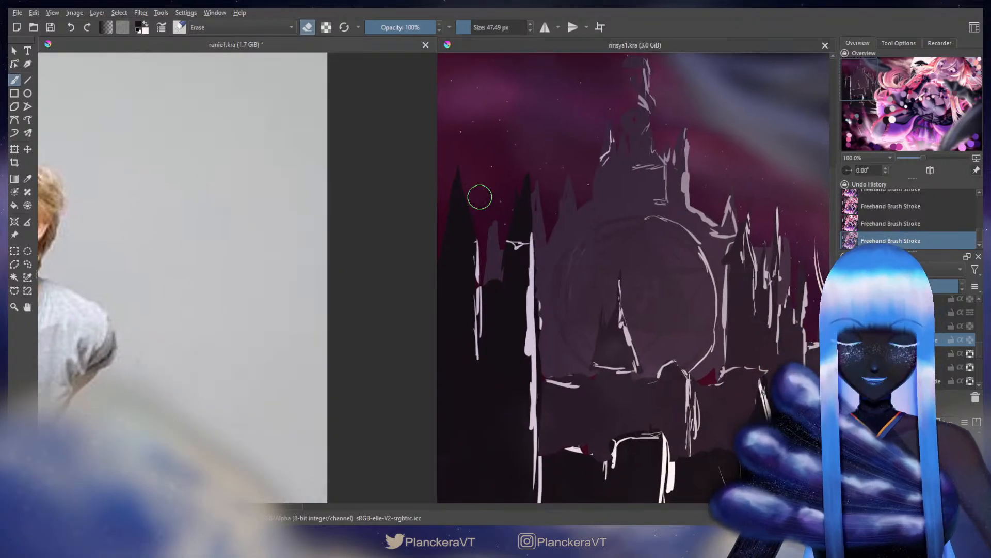
drag(462, 167, 460, 167)
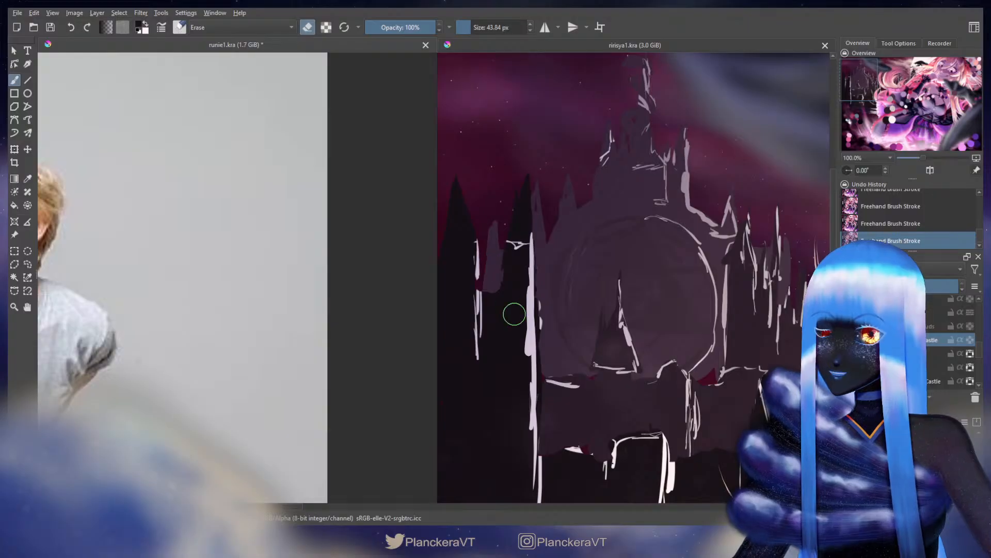
key(e)
Clear a rectangular area of the castle layer below the castle's base, and remove the selection
mouse_move(558, 258)
mouse_down()
mouse_move(535, 176)
mouse_move(498, 191)
mouse_up()
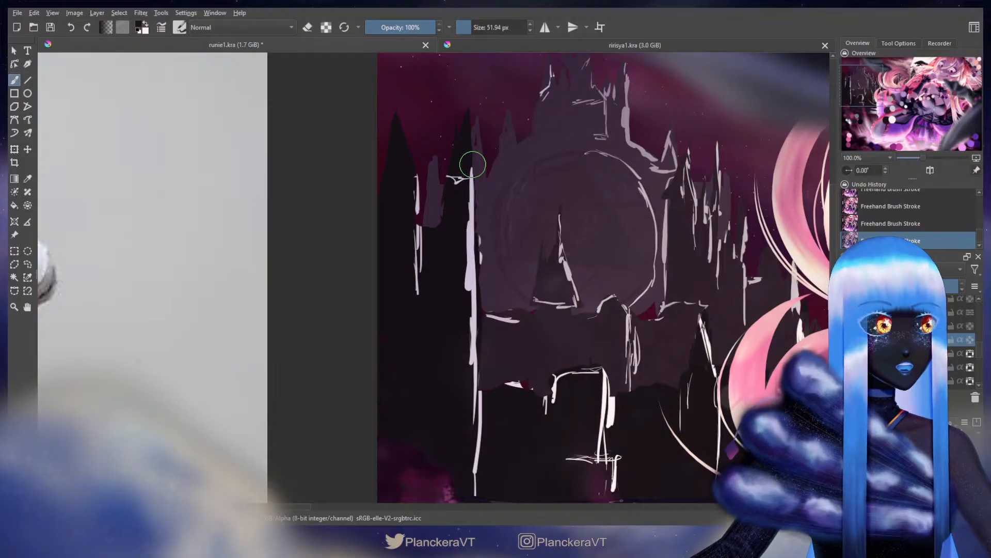
scroll(473, 164, down, 1)
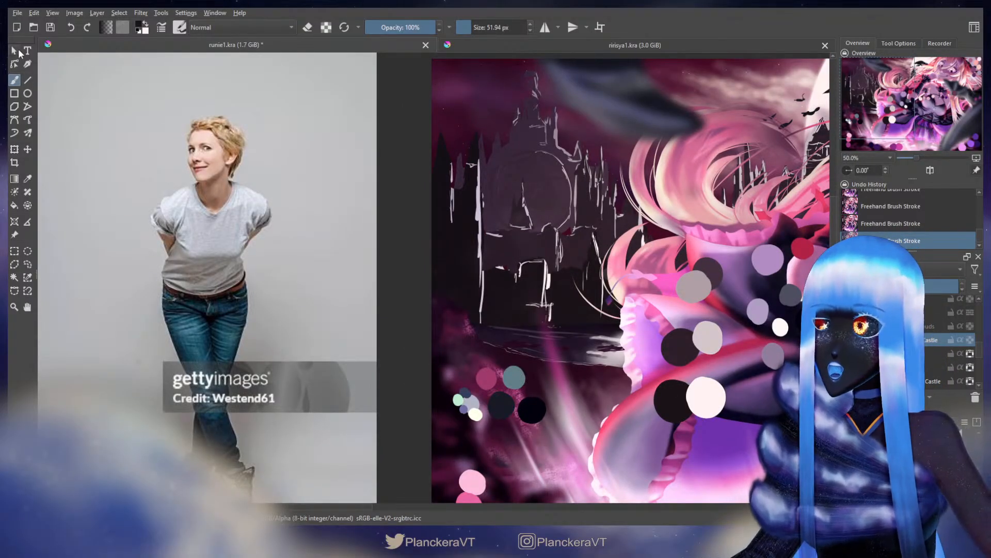
click(14, 252)
scroll(526, 353, up, 2)
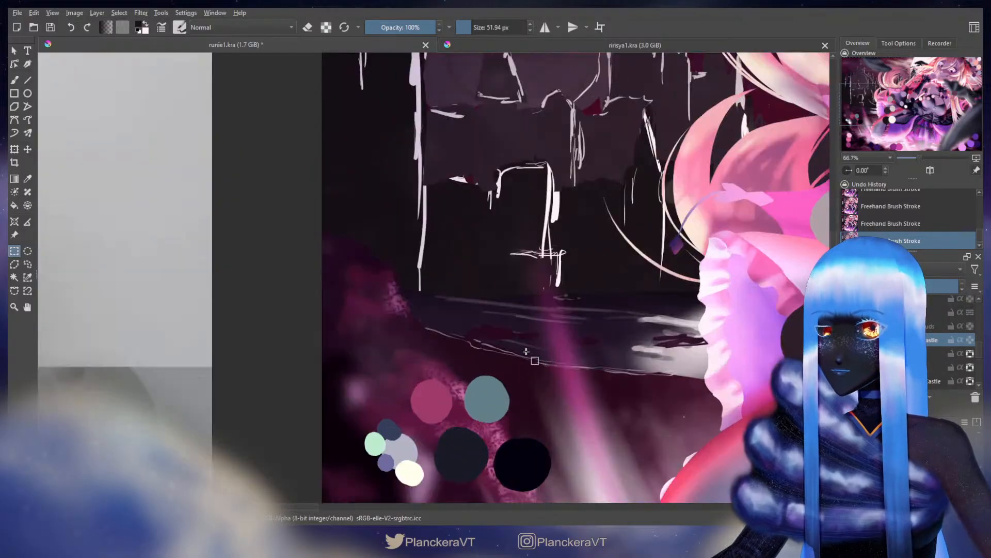
drag(489, 374, 426, 412)
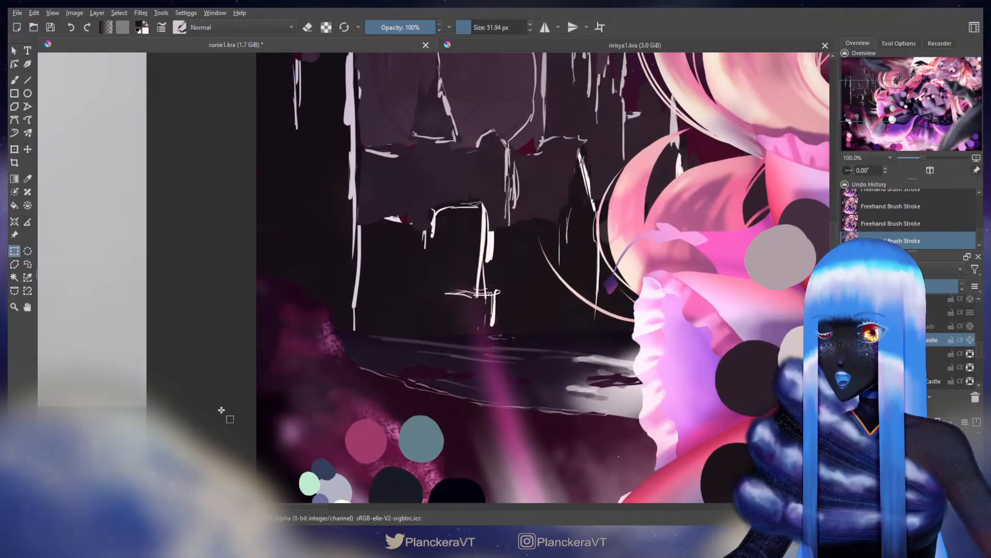
mouse_move(222, 410)
mouse_down()
mouse_move(728, 382)
mouse_move(720, 336)
mouse_move(526, 328)
mouse_up()
key(ctrl+shift+a)
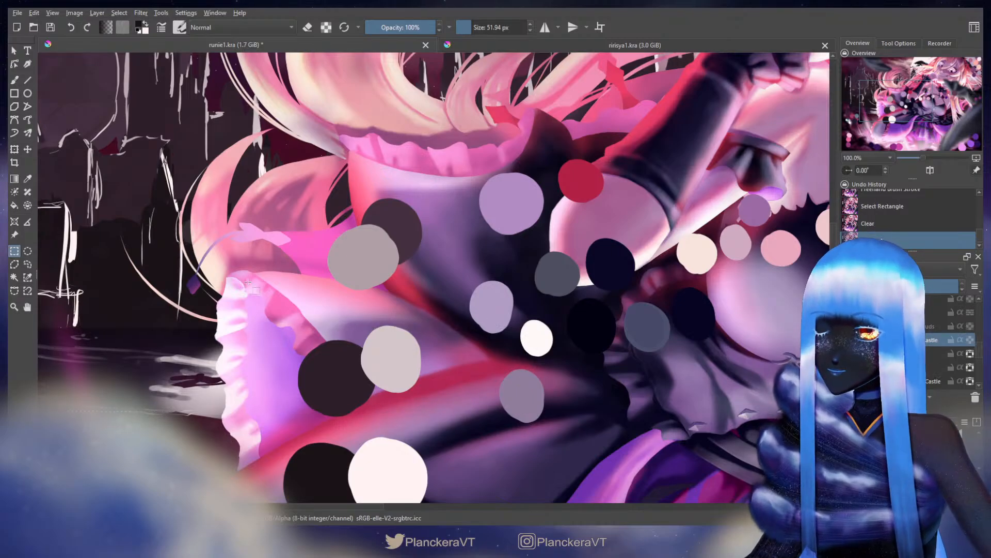
Clear a rectangular area of the castle layer across the round window section right of the dark towers, and remove the selection
drag(151, 300, 708, 382)
drag(554, 220, 549, 300)
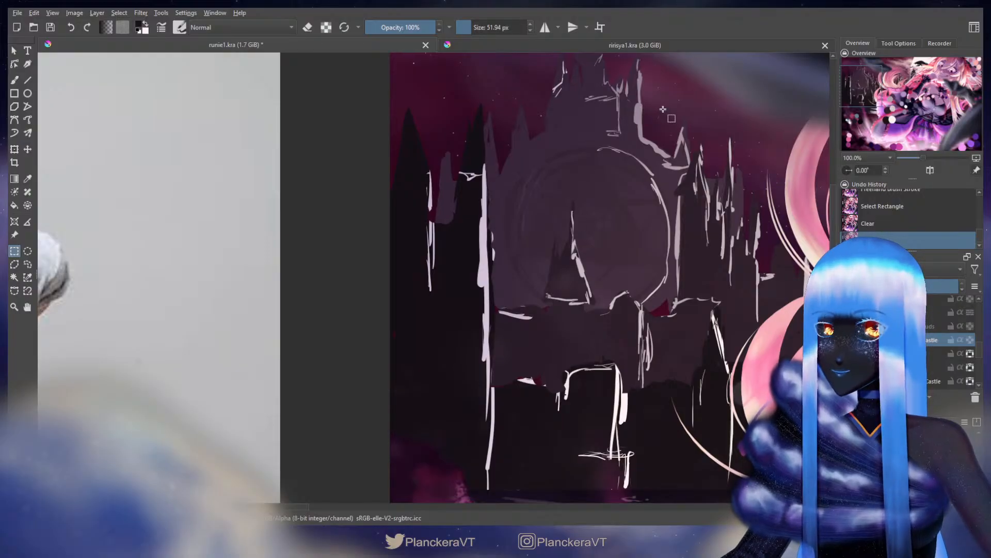
scroll(537, 167, down, 2)
scroll(586, 160, up, 2)
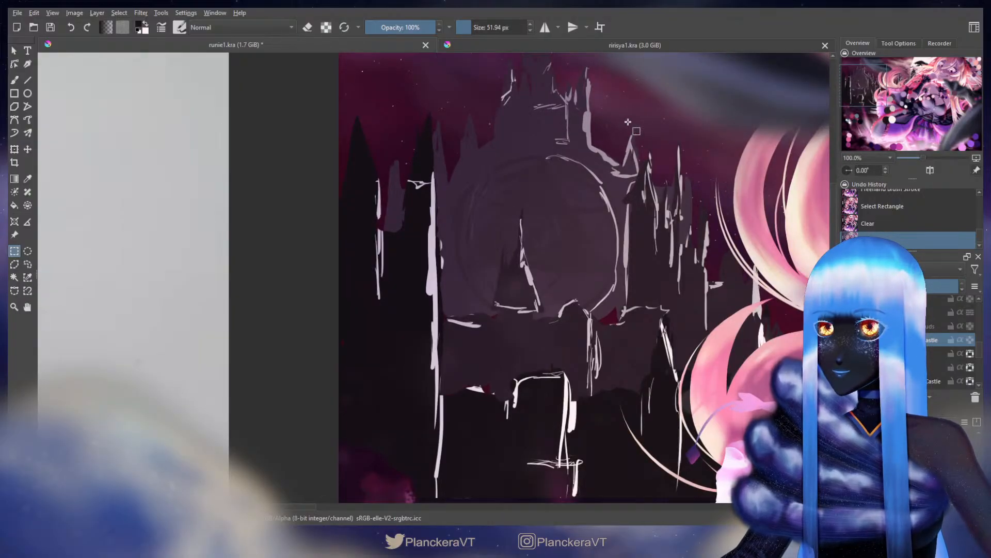
drag(653, 98, 438, 371)
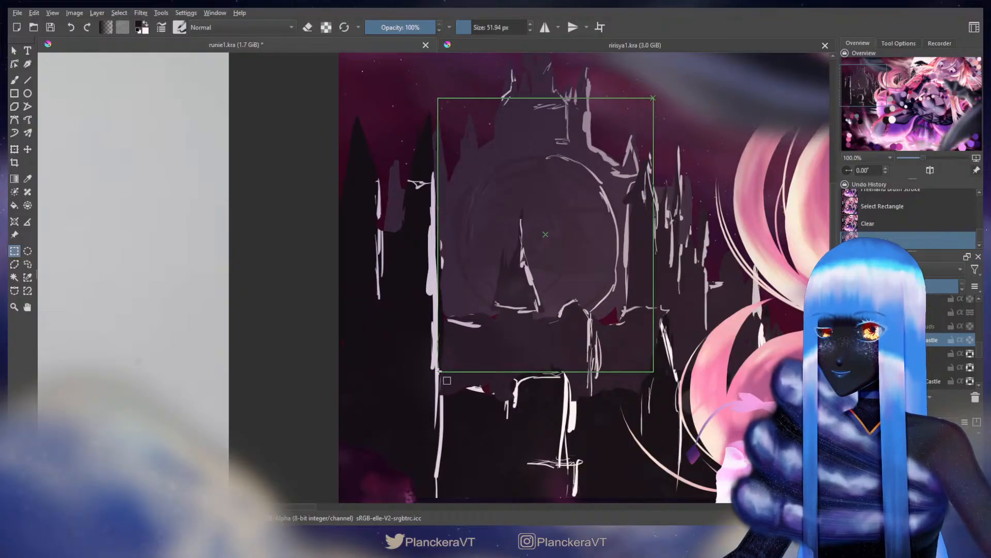
drag(439, 371, 438, 373)
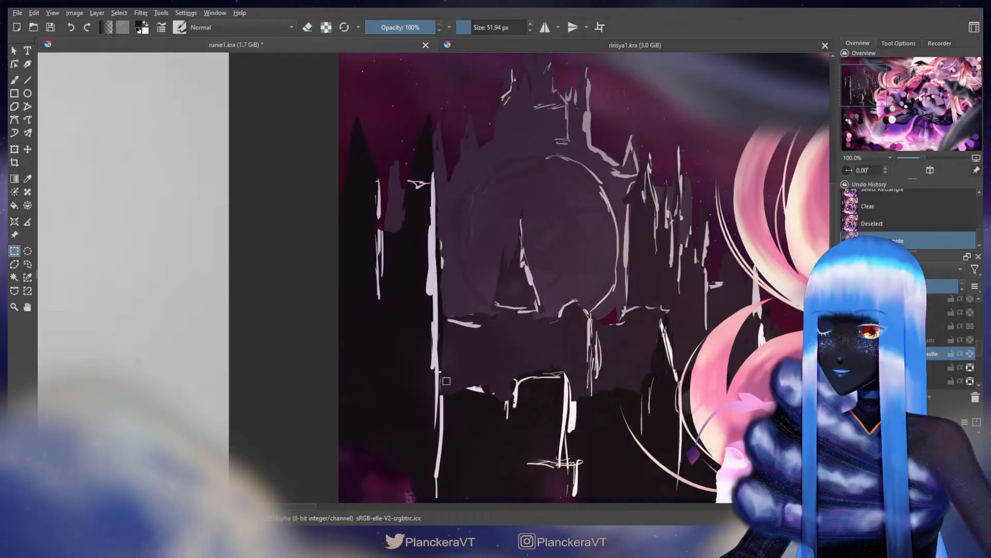
key(ctrl+z)
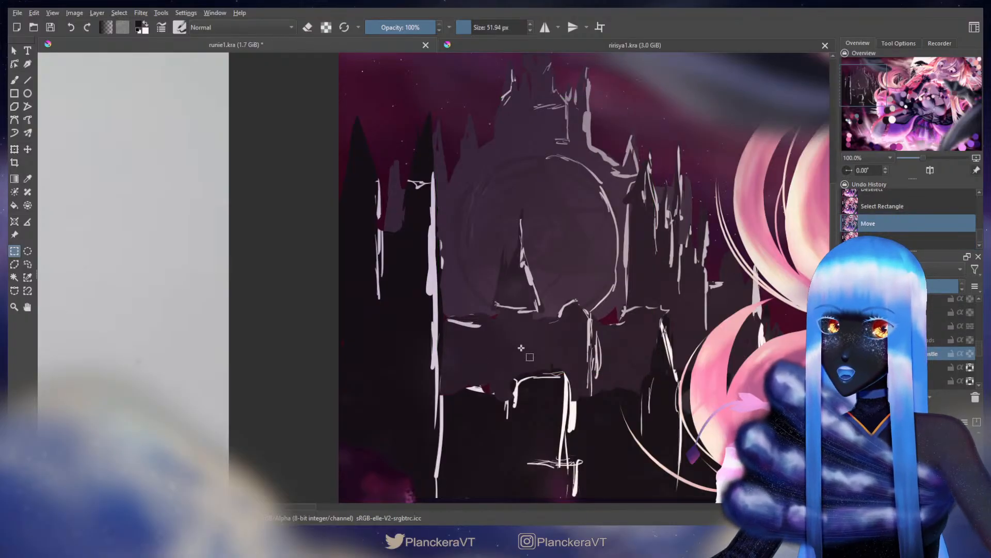
key(ctrl+z)
key(Delete)
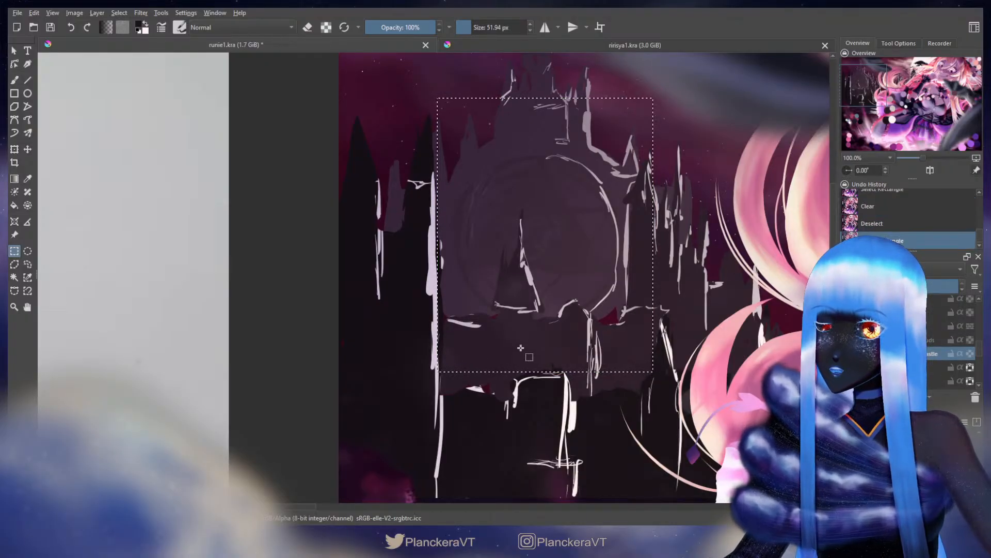
key(ctrl+shift+a)
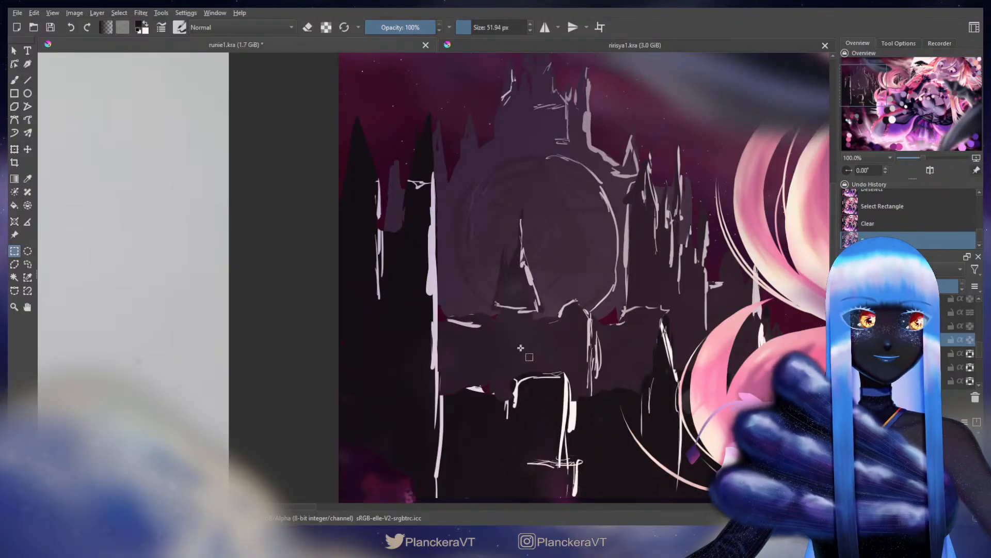
Erase along the right side of the second dark spire with an eraser of about 44 px or slightly larger to narrow it
key(b)
key(e)
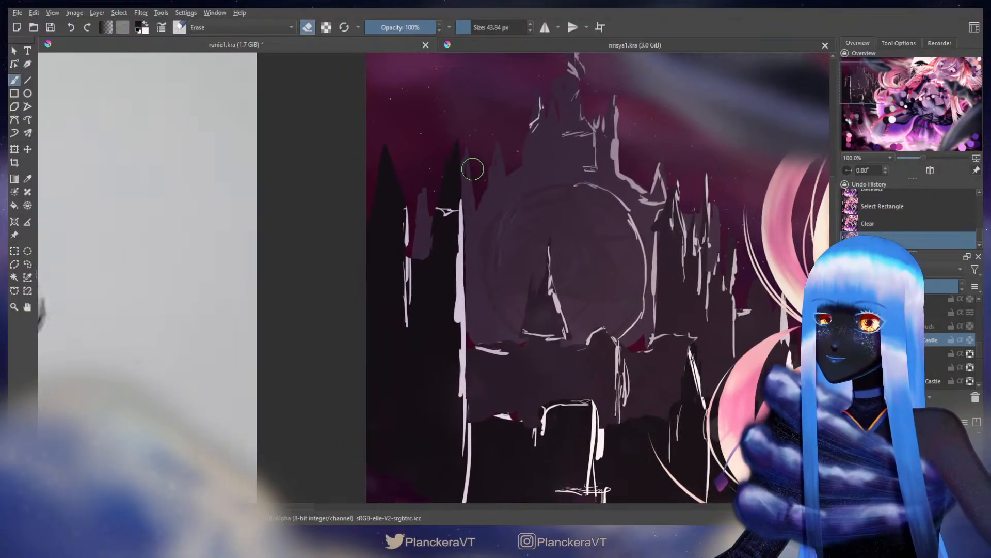
key(bracketright)
mouse_move(473, 187)
mouse_down()
mouse_move(488, 233)
mouse_move(524, 263)
mouse_up()
key(e)
key(ctrl+r)
key(b)
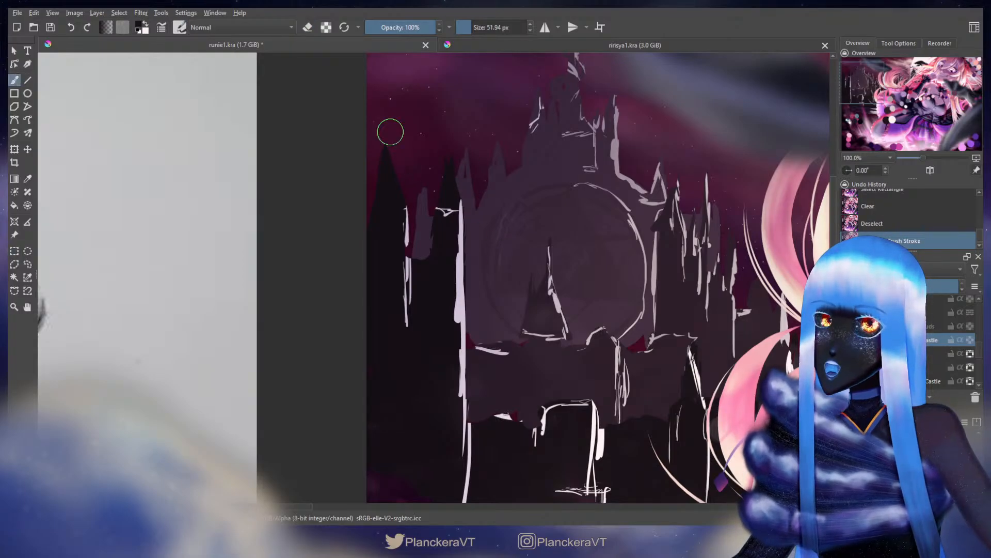
Repaint the far-left spire's left edge in near-black with a brush of about 49 px, and trim its right edge with a smaller eraser
key(bracketleft)
drag(380, 162, 377, 234)
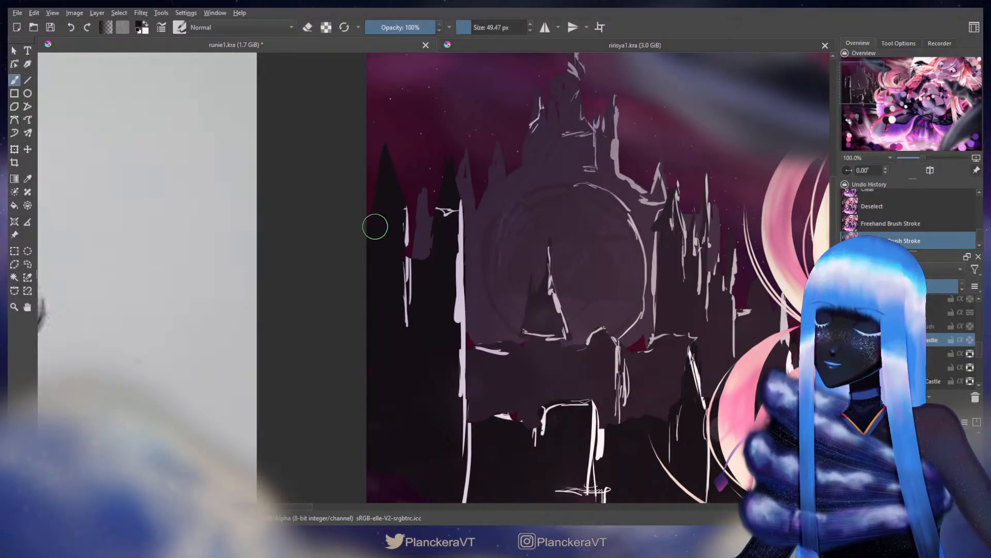
key(e)
key(bracketleft)
mouse_move(409, 184)
mouse_down()
mouse_move(403, 178)
mouse_move(408, 248)
mouse_up()
Erase the whole second dark spire down to a flat tower top, using an eraser of about 63 px
key(bracketright)
key(bracketright)
key(bracketright)
key(bracketright)
key(bracketright)
key(bracketright)
key(bracketright)
key(bracketright)
key(bracketright)
key(bracketright)
key(bracketright)
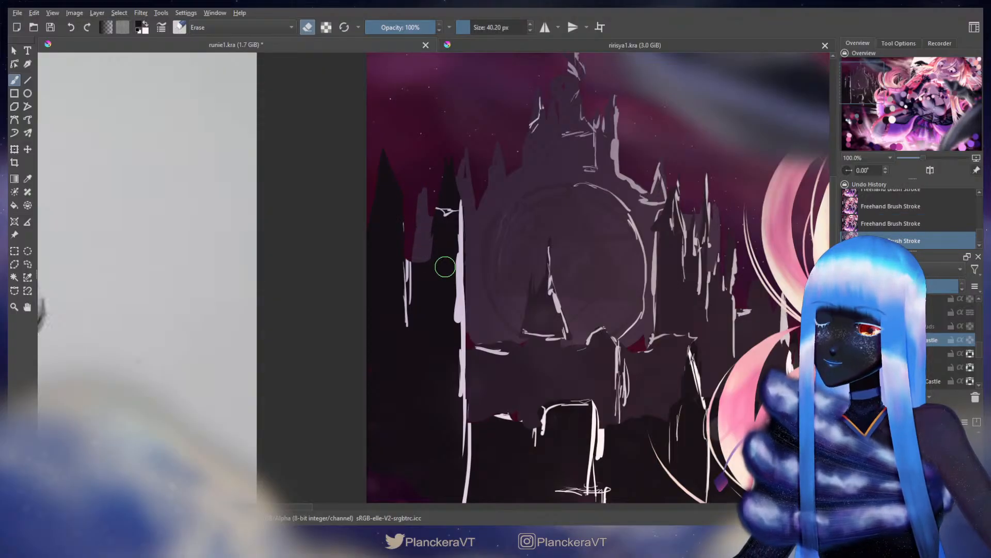
mouse_move(454, 148)
mouse_down()
mouse_move(447, 201)
mouse_move(427, 244)
mouse_move(465, 228)
mouse_move(467, 210)
mouse_up()
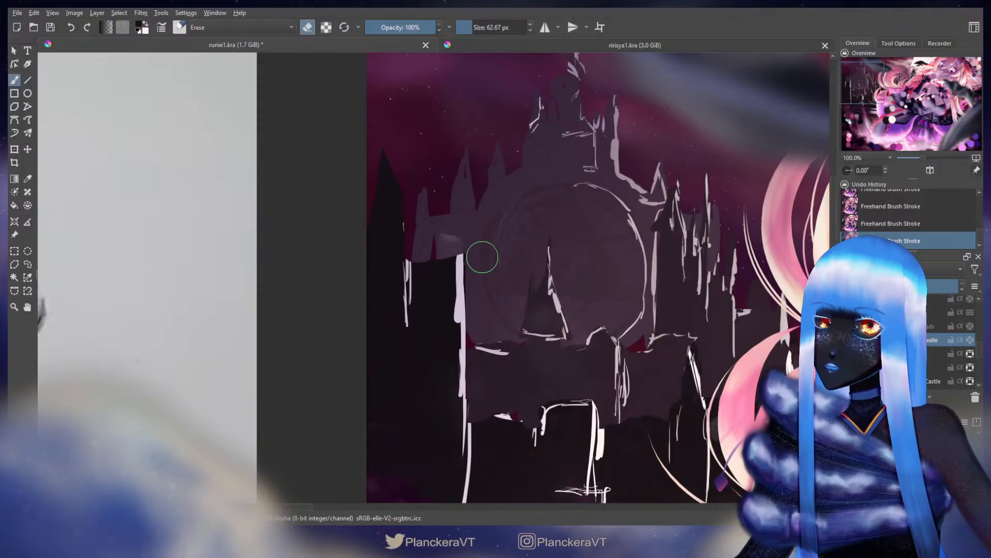
drag(482, 256, 524, 273)
Touch up the flat top of the tower beside the far-left spire in near-black, reducing the brush to about 37 px
key(e)
drag(434, 255, 425, 252)
key(bracketleft)
key(bracketleft)
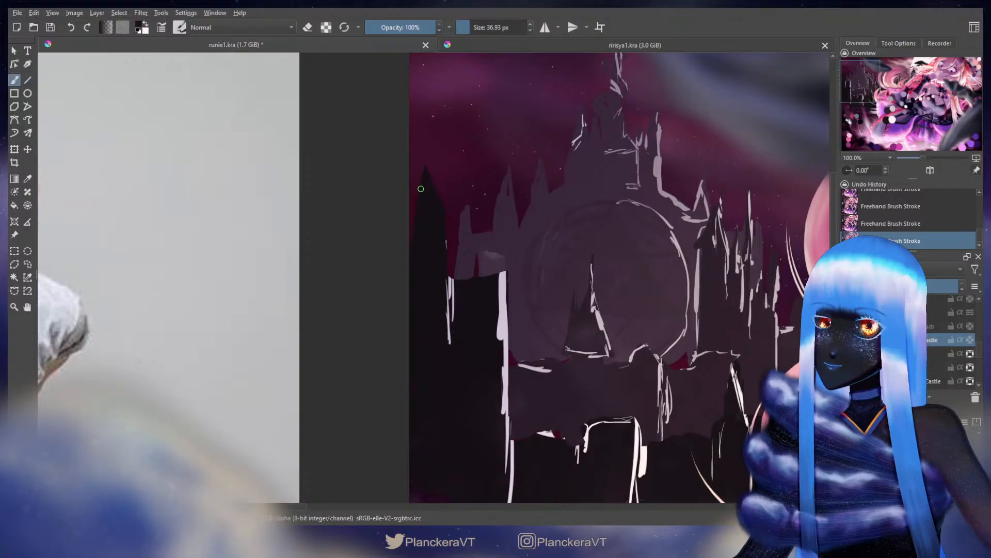
Erase along both slopes of the far-left spire to make it narrower and straighter, reducing the eraser from about 52 to 27 px
key(e)
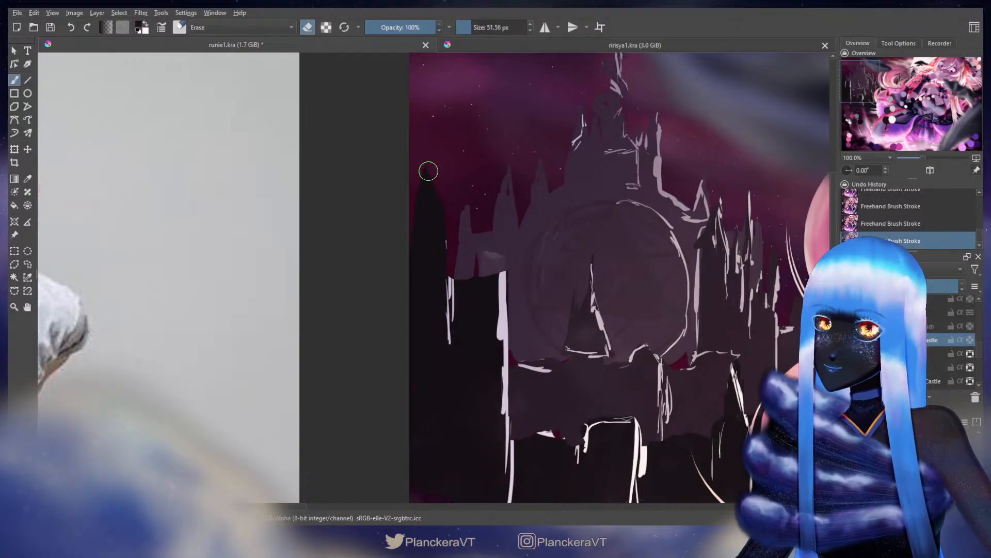
key(bracketleft)
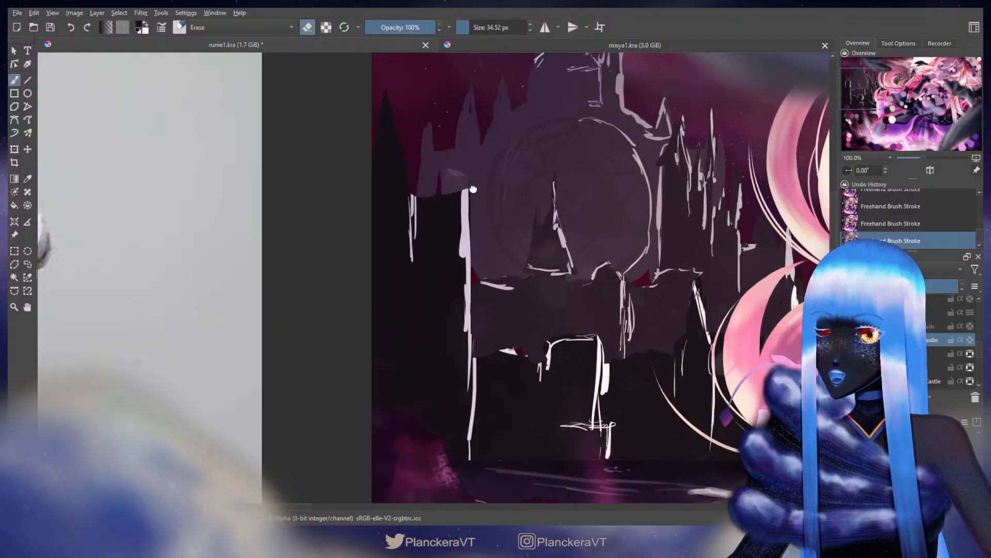
scroll(520, 303, down, 5)
scroll(520, 302, right, 2)
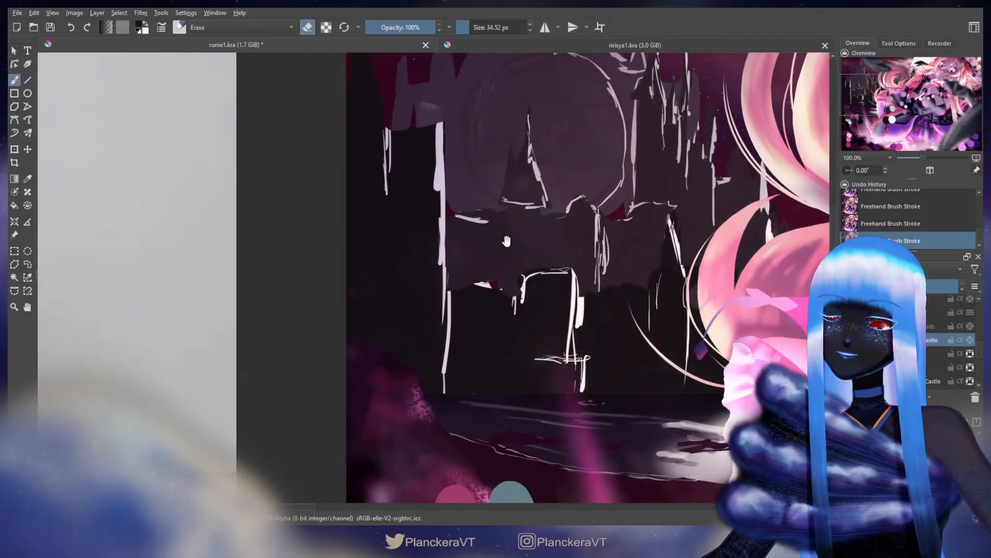
scroll(568, 371, up, 4)
scroll(568, 372, left, 2)
scroll(439, 181, up, 1)
key(bracketleft)
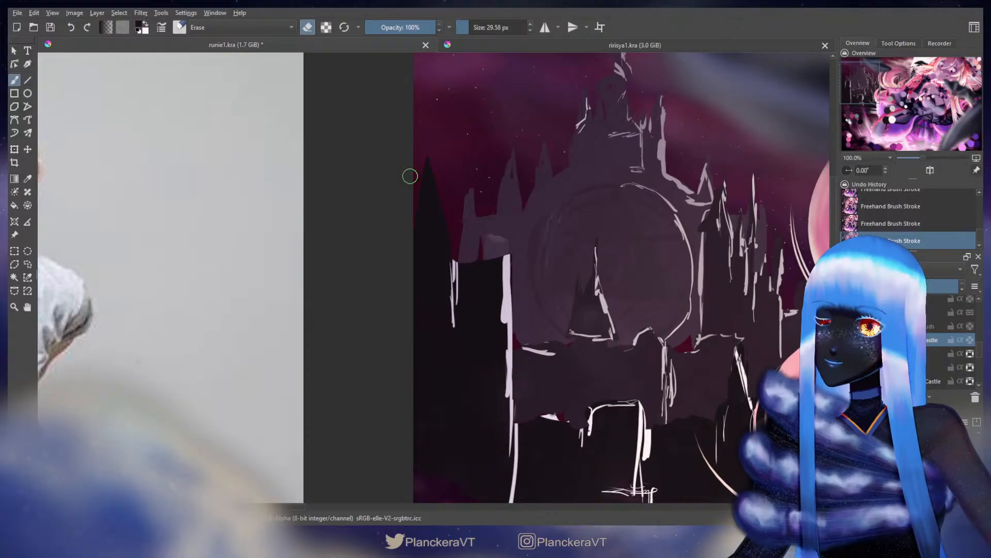
shift+click(410, 174)
drag(416, 188, 421, 160)
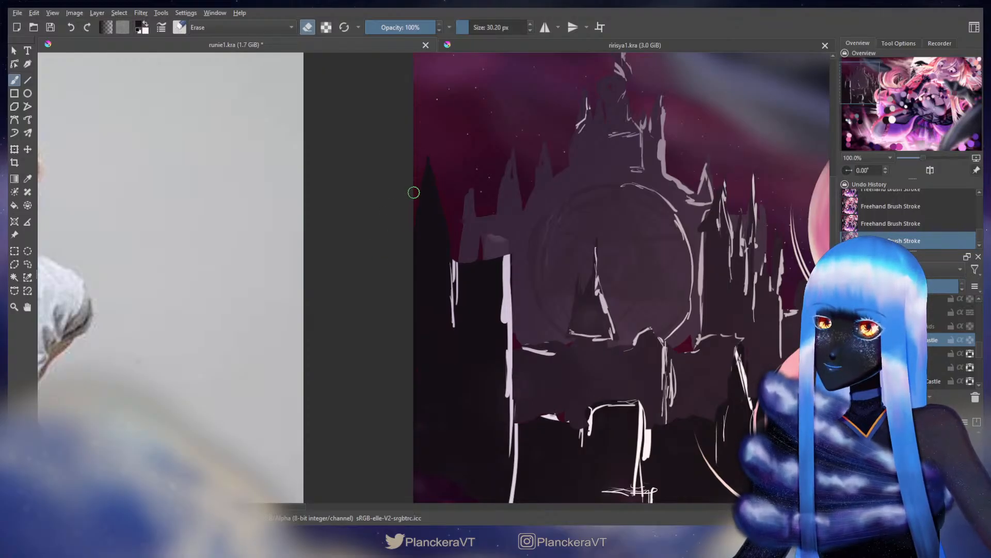
key(bracketleft)
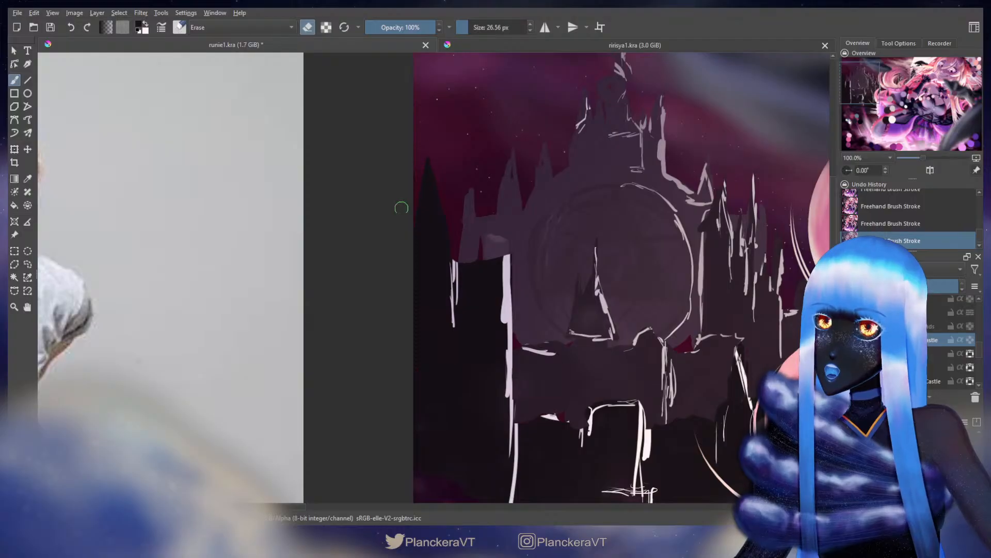
Rebuild the far-left spire's tip and left slope in near-black with a brush of about 37 to 51 px
key(e)
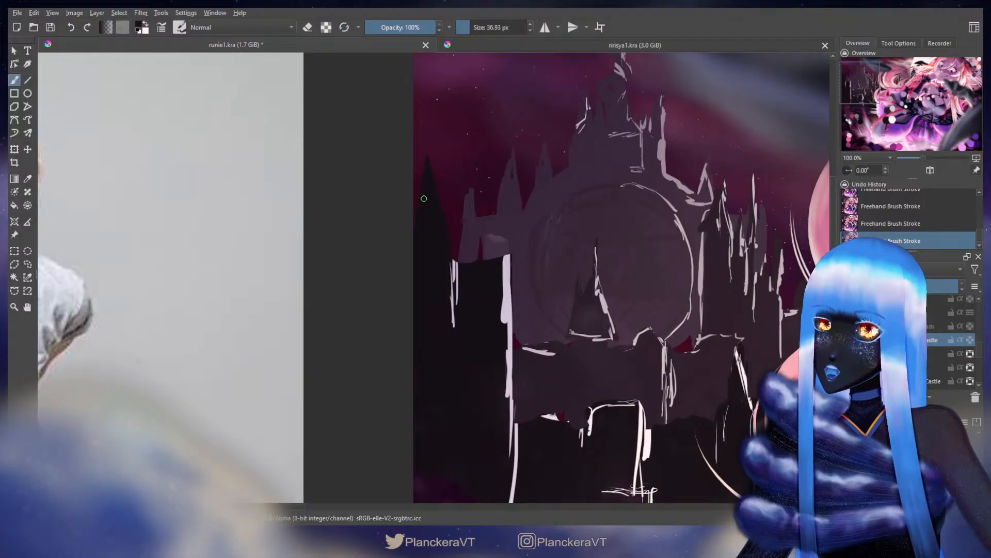
key(bracketright)
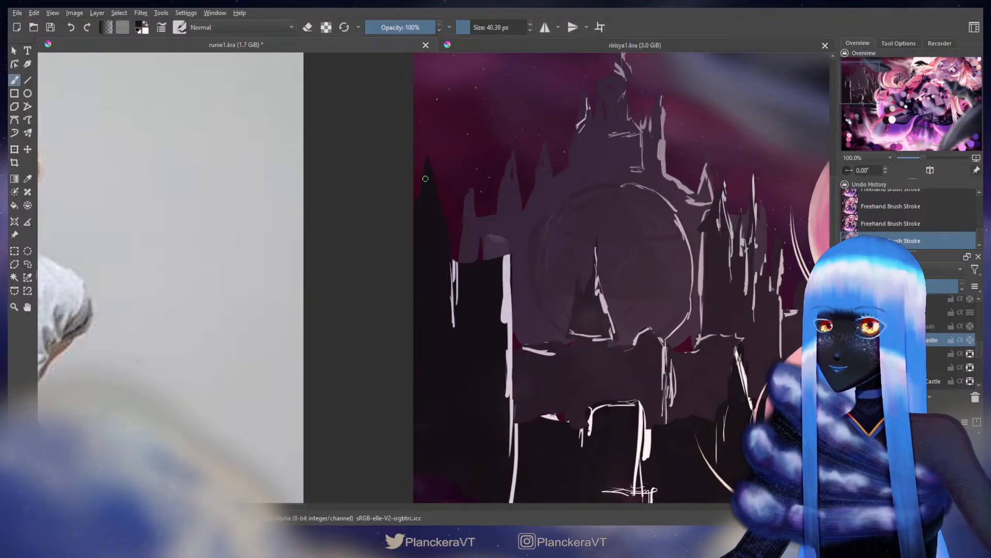
key(bracketright)
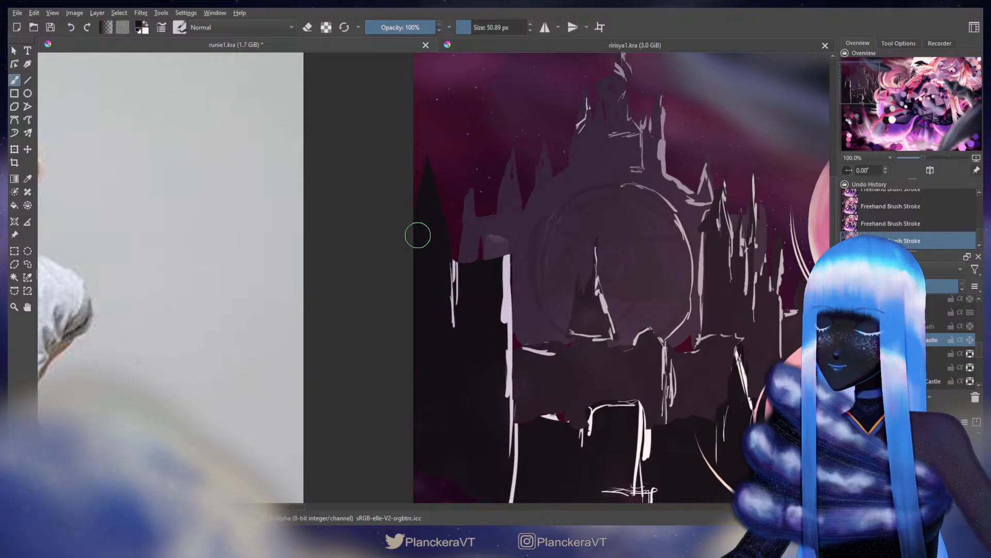
Refine the far-left spire's tip and left slope with a fine eraser of about 24 to 28 px
key(e)
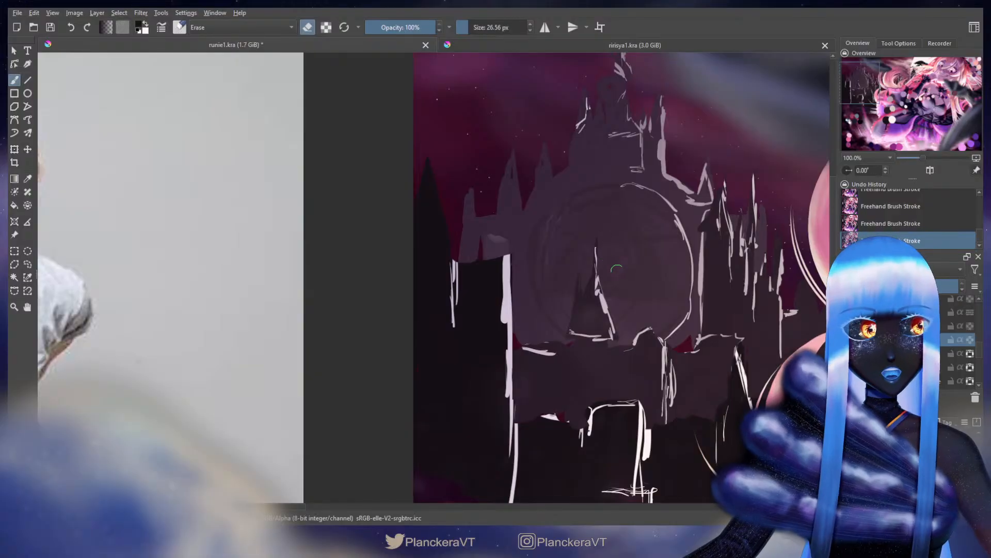
drag(531, 224, 581, 247)
drag(468, 186, 462, 186)
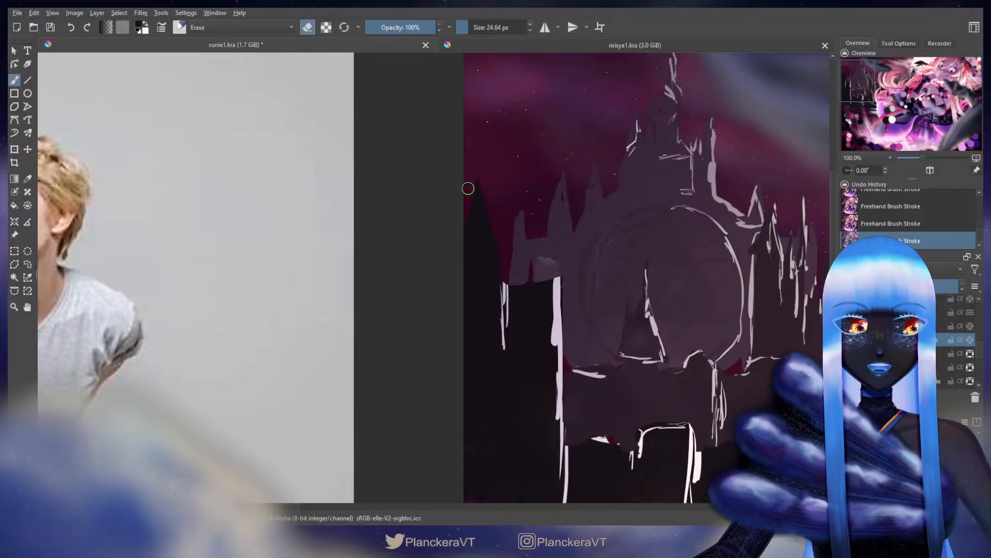
drag(468, 182, 471, 187)
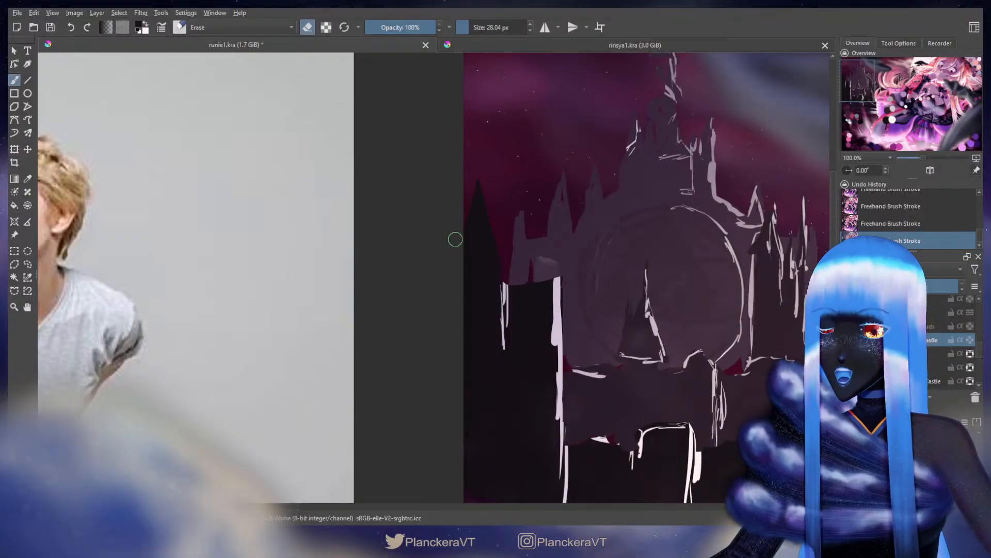
drag(458, 222, 456, 223)
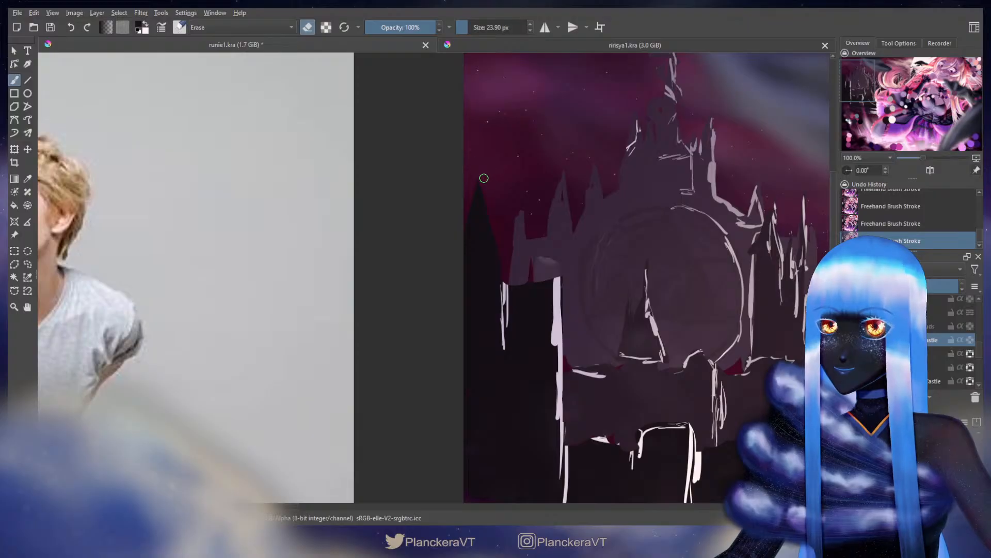
Fill in the sides of the far-left spire in near-black with a brush of about 40 to 43 px
key(e)
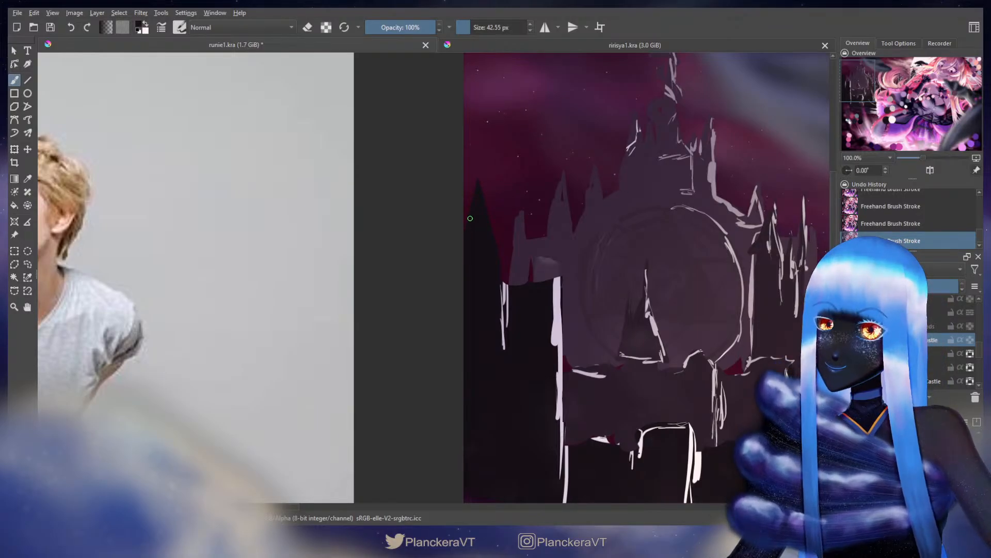
drag(611, 221, 297, 306)
drag(658, 231, 421, 280)
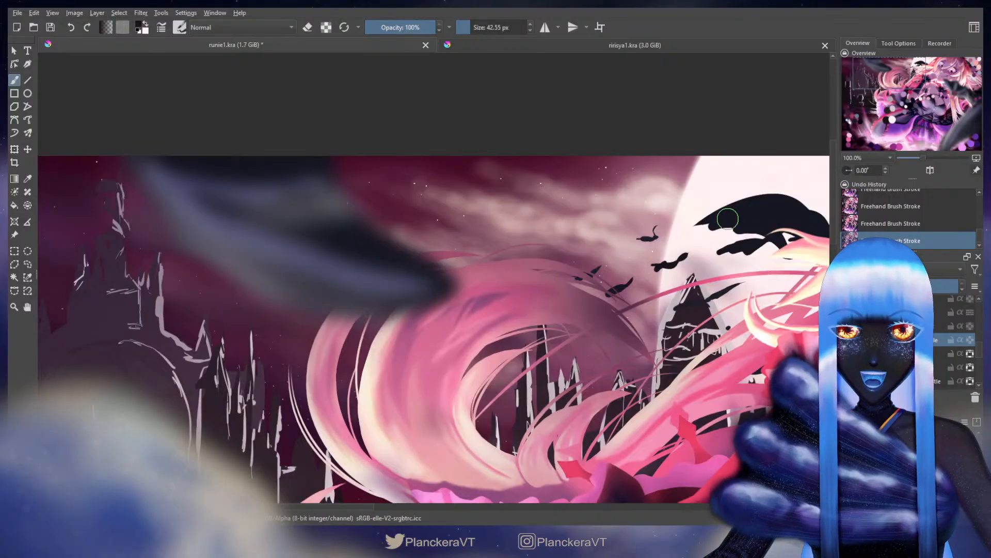
drag(364, 330, 693, 256)
drag(355, 321, 533, 296)
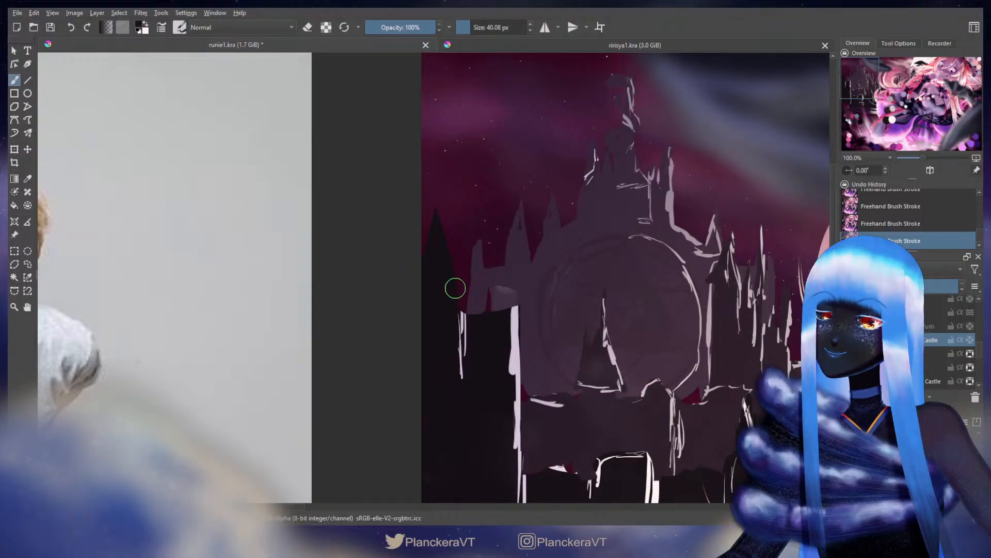
Level the tower top beside the far-left spire with an eraser of about 24 px, and fill the spire's lower right side in near-black
key(e)
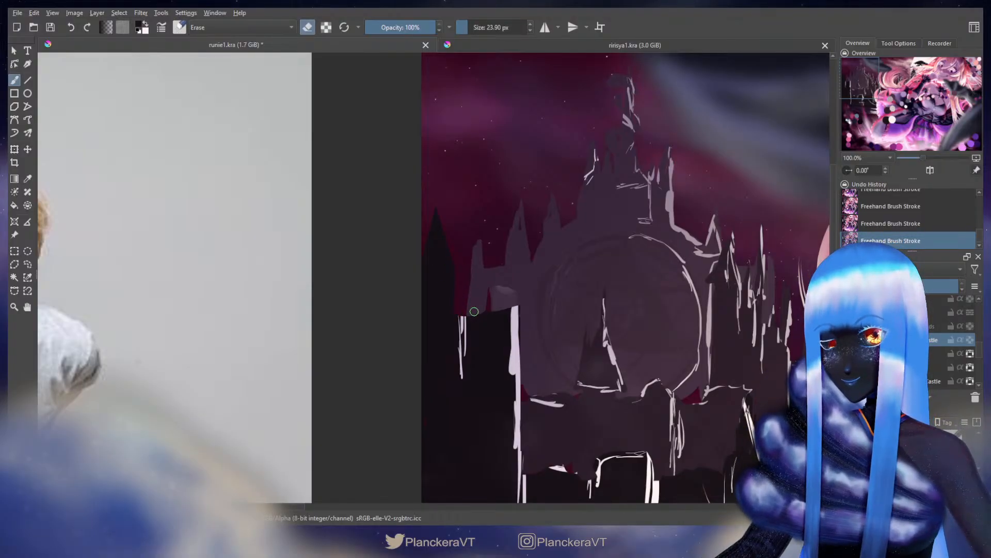
drag(474, 311, 548, 305)
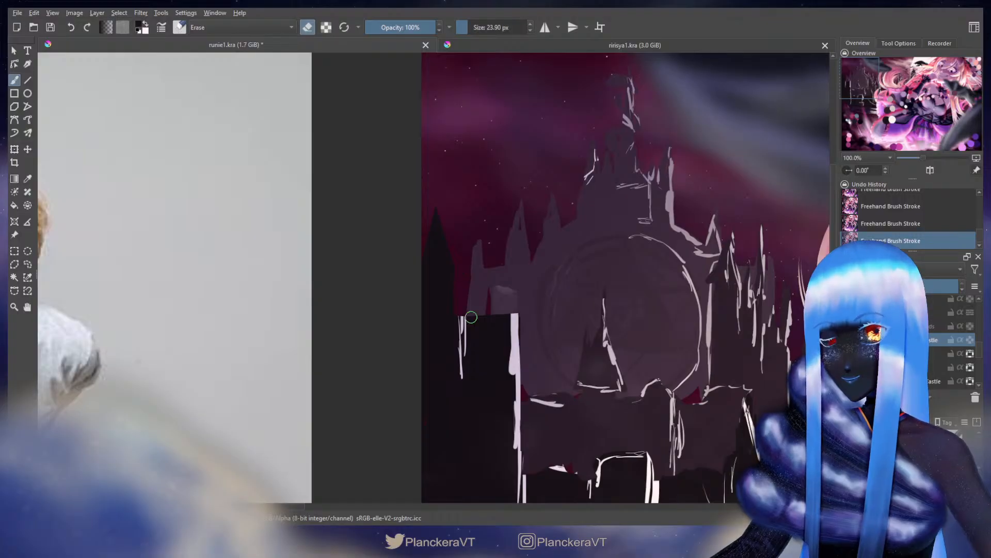
key(e)
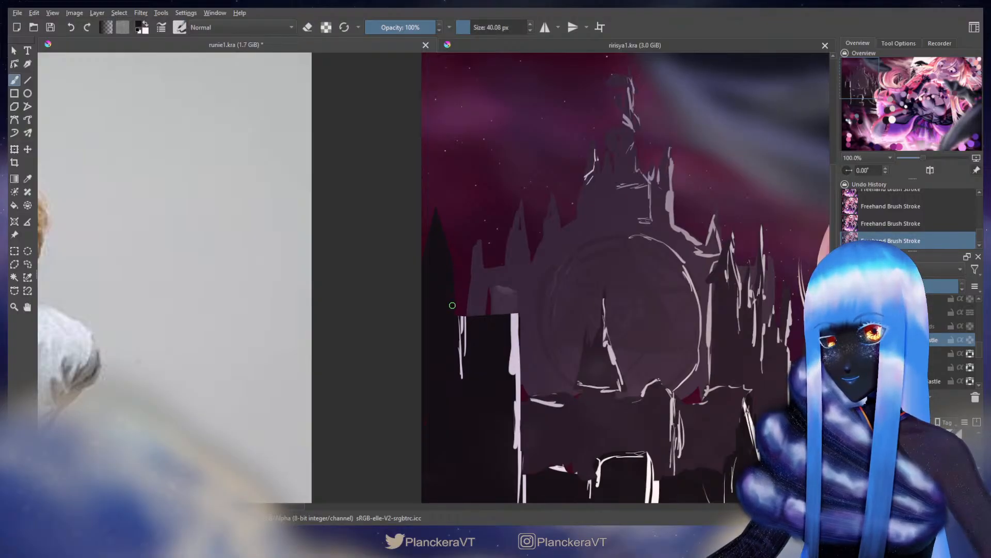
shift+click(448, 276)
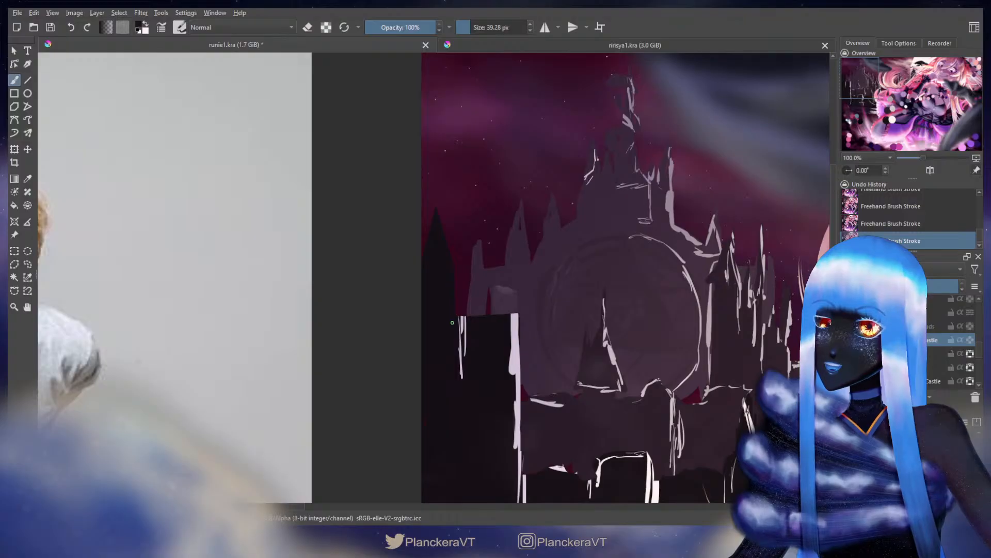
shift+drag(447, 276, 451, 292)
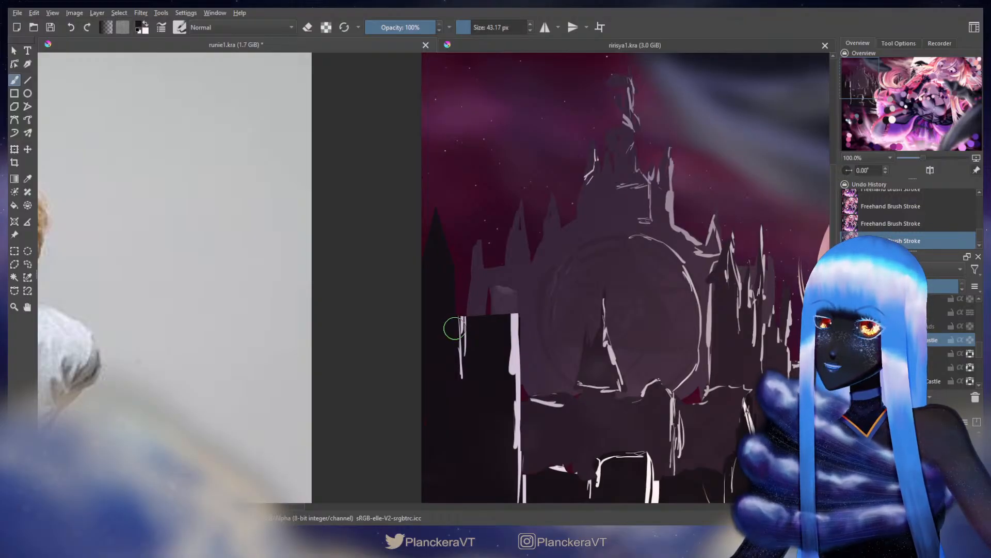
key(e)
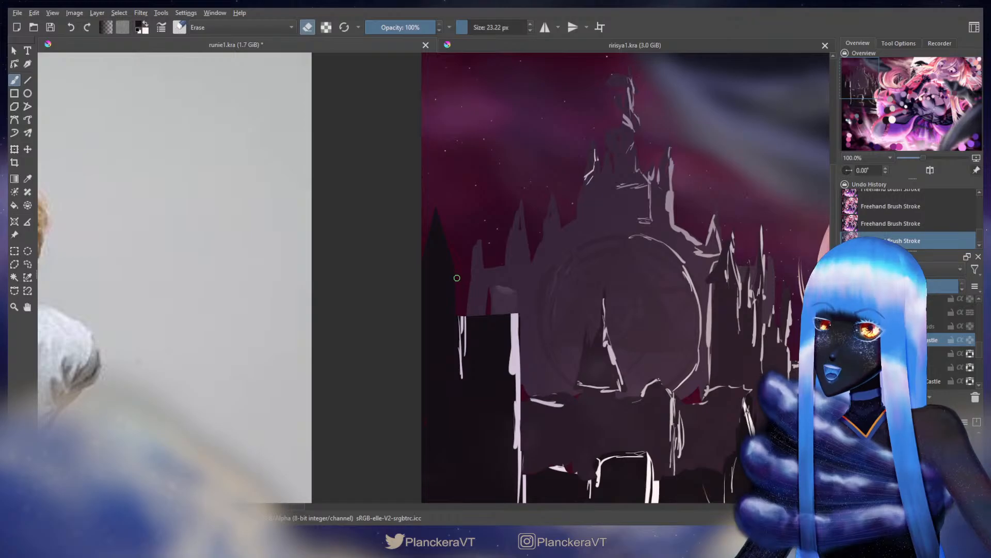
Trim both slopes of the far-left spire into a sharper point with an eraser of about 29 px
shift+drag(459, 292, 456, 280)
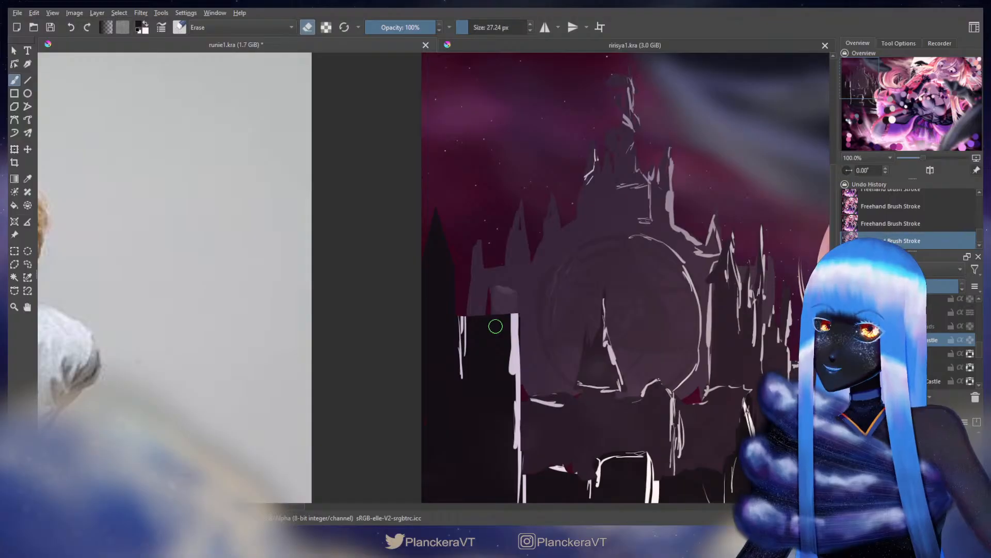
key(e)
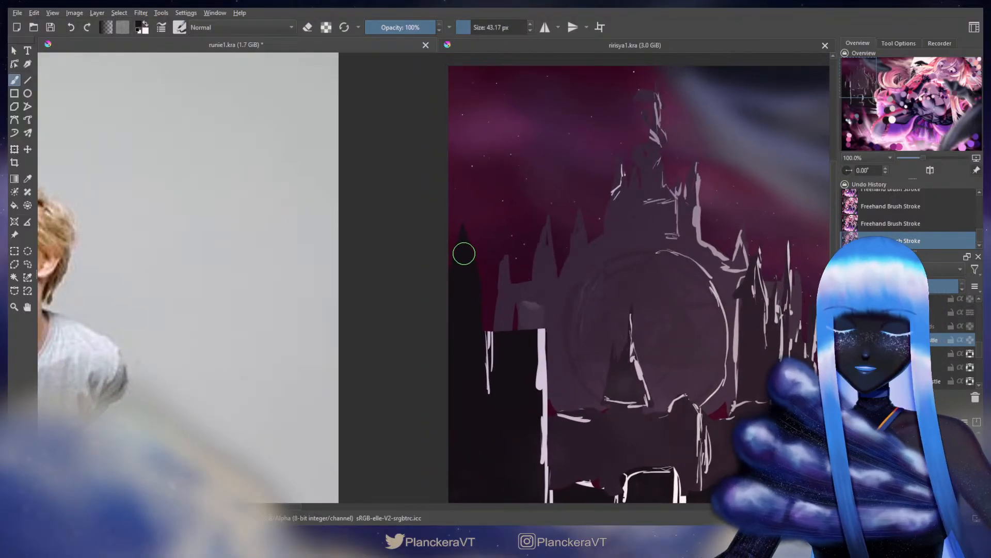
key(bracketleft)
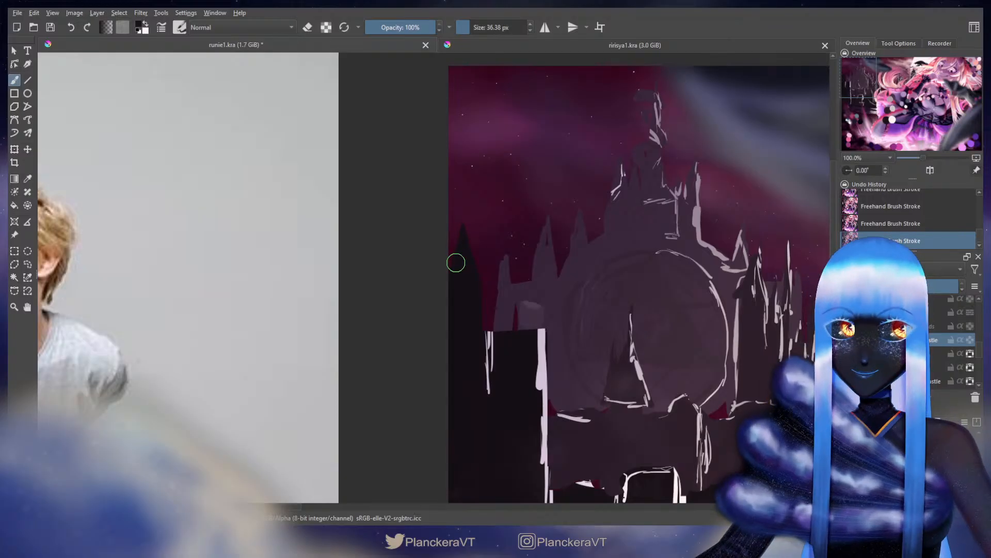
key(e)
key(bracketleft)
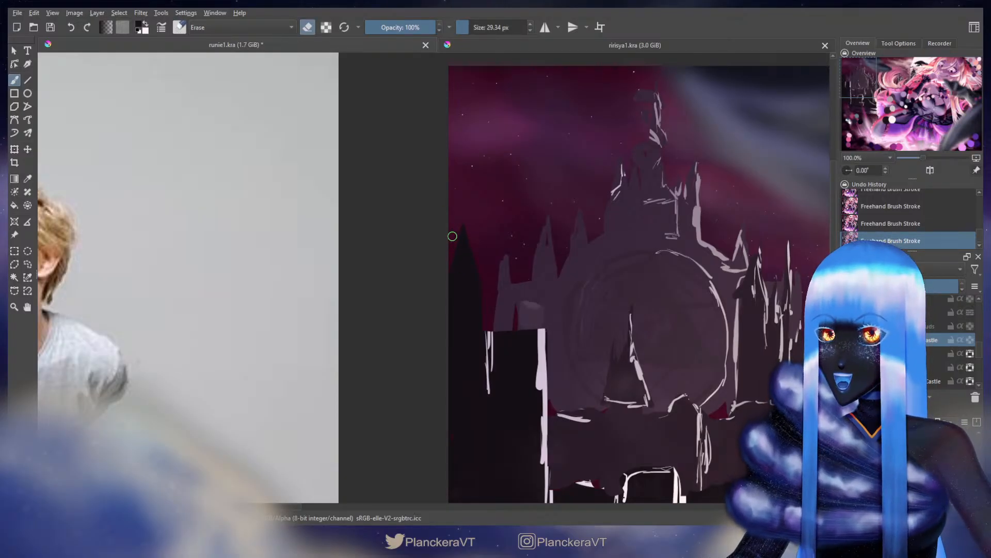
drag(453, 237, 447, 256)
drag(468, 218, 482, 256)
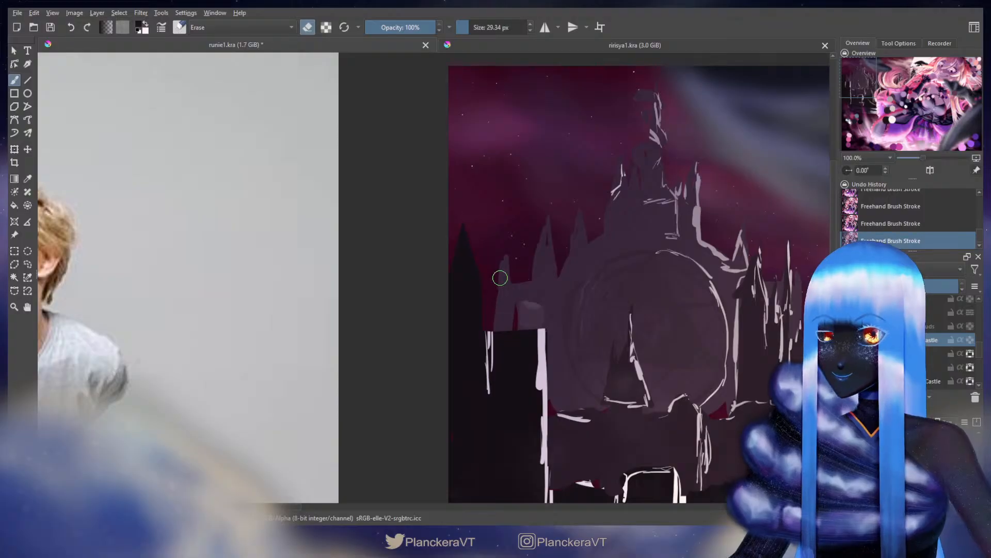
drag(523, 295, 518, 257)
key(e)
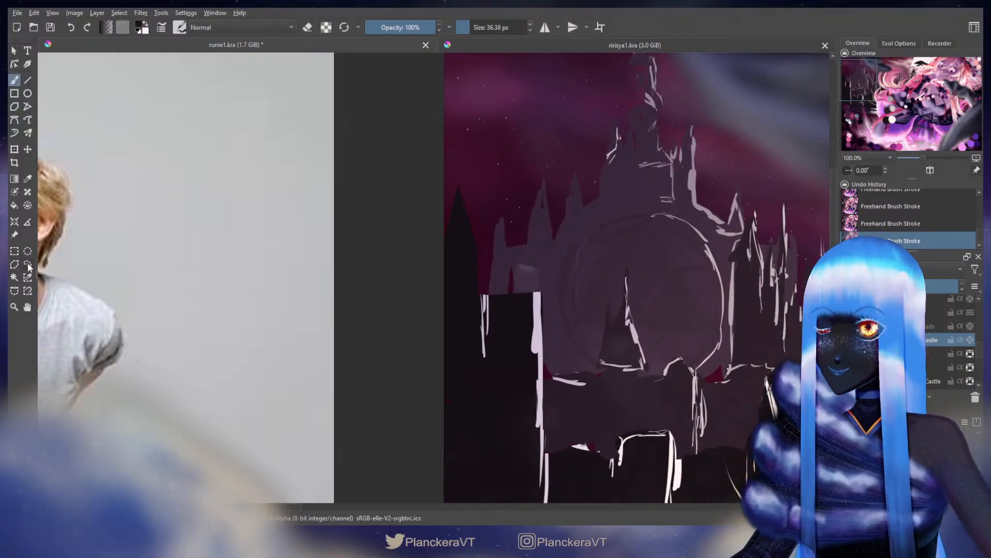
Select the far-left spire above the tower top with a rectangular selection and copy it
click(14, 251)
mouse_move(381, 135)
mouse_down()
mouse_move(502, 253)
mouse_move(505, 288)
mouse_up()
key(ctrl+shift+a)
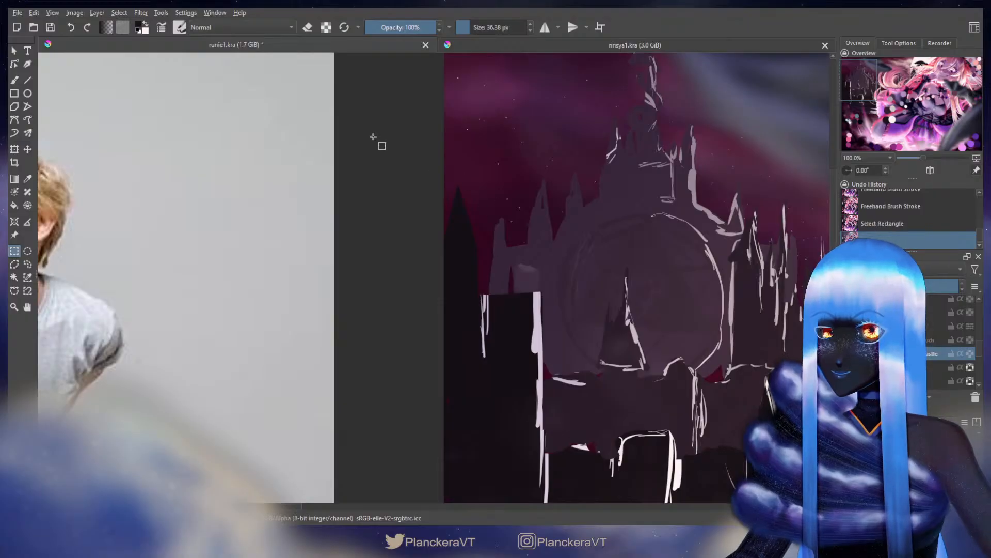
drag(374, 136, 508, 293)
key(ctrl+c)
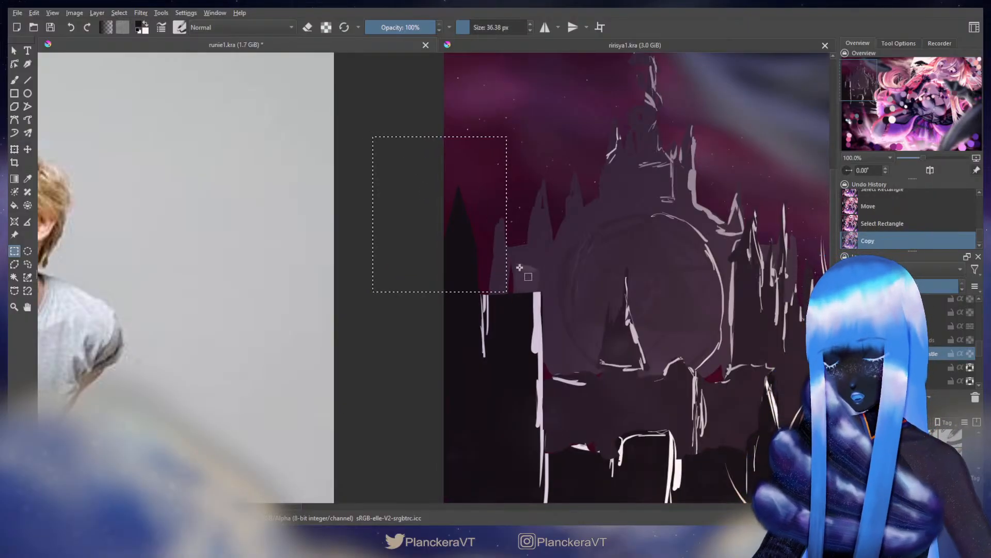
Paste the copied spire and shift it horizontally until it stands on the right end of the tower's flat top
key(ctrl+v)
key(t)
key(Right)
key(Right)
key(Right)
key(Right)
key(Right)
key(Right)
key(Right)
key(Right)
key(Right)
key(Right)
key(Right)
key(Right)
key(Right)
key(Right)
key(Right)
key(Right)
key(Right)
key(Right)
key(Right)
key(Right)
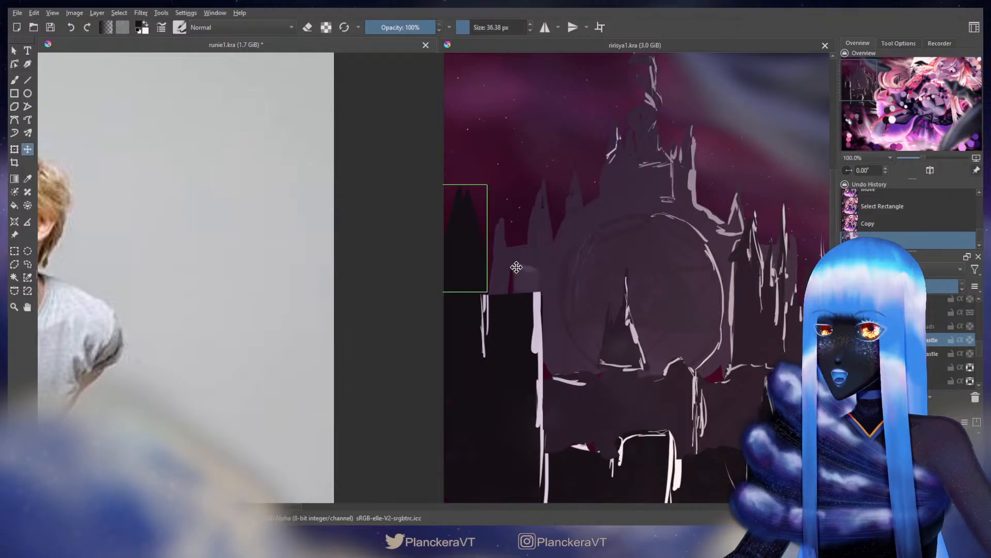
key(Right)
key(Right)
key(Right)
key(Right)
key(Right)
key(Right)
key(Right)
key(Right)
key(Right)
key(Right)
key(Right)
key(Right)
key(Right)
key(Right)
key(Right)
key(Right)
key(Right)
key(Right)
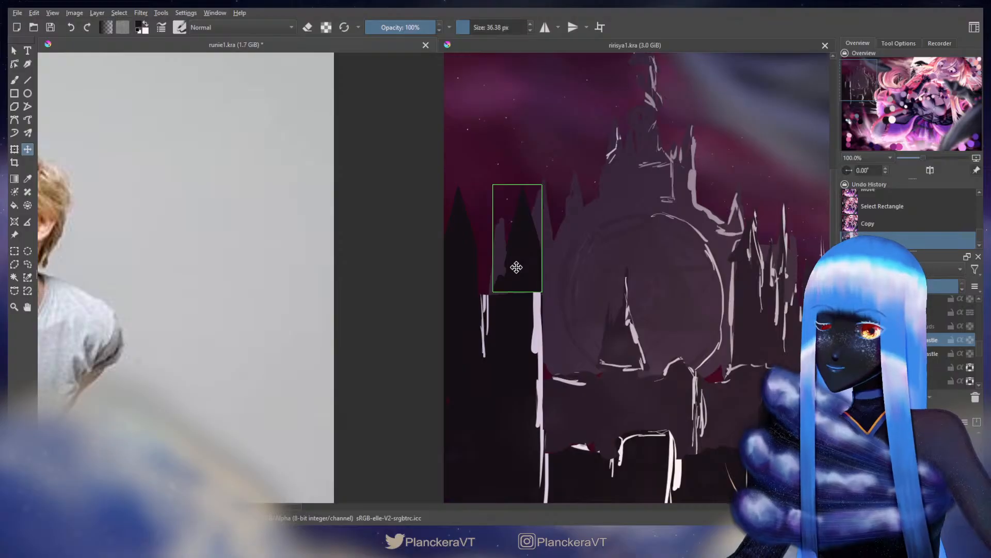
Merge the pasted spire down into the castle layer and erase the stray remnants beside its base with an eraser of about 29 px
key(b)
key(e)
key(ctrl+e)
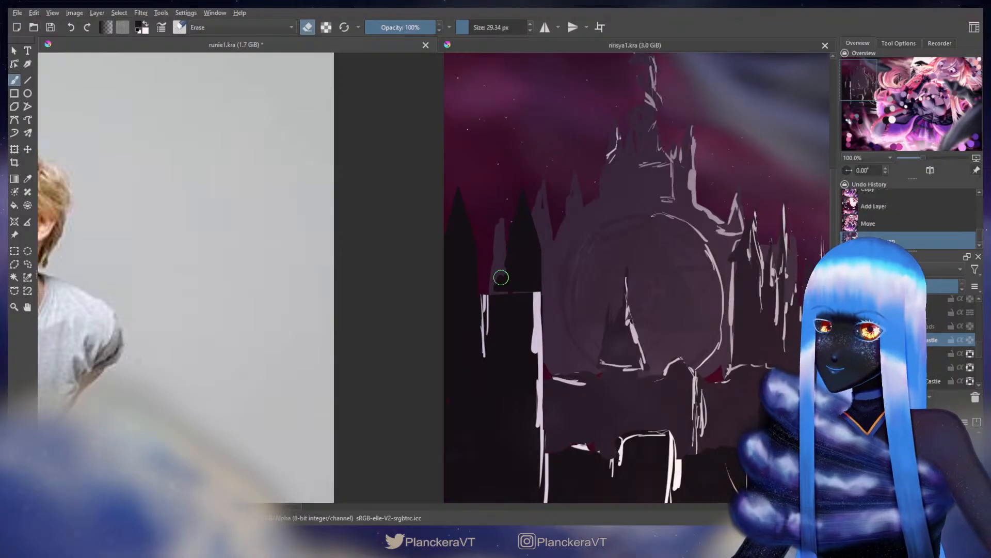
drag(500, 273, 494, 280)
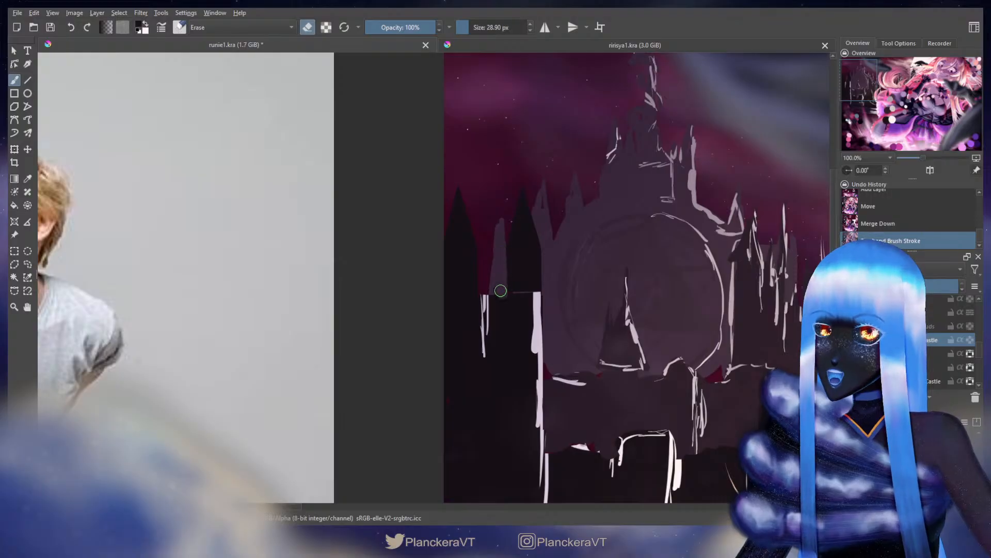
mouse_move(496, 286)
mouse_down()
mouse_move(502, 264)
mouse_move(508, 289)
mouse_up()
Fill the seam under the copied spire and cover the tower's left white marks in near-black with a brush of about 37 to 57 px
key(e)
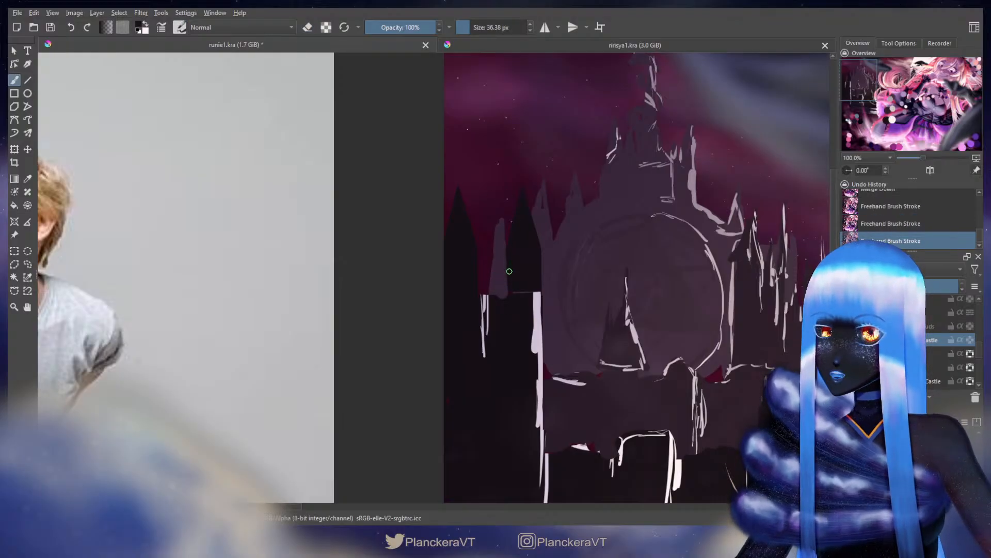
drag(509, 271, 510, 267)
shift+drag(513, 269, 511, 288)
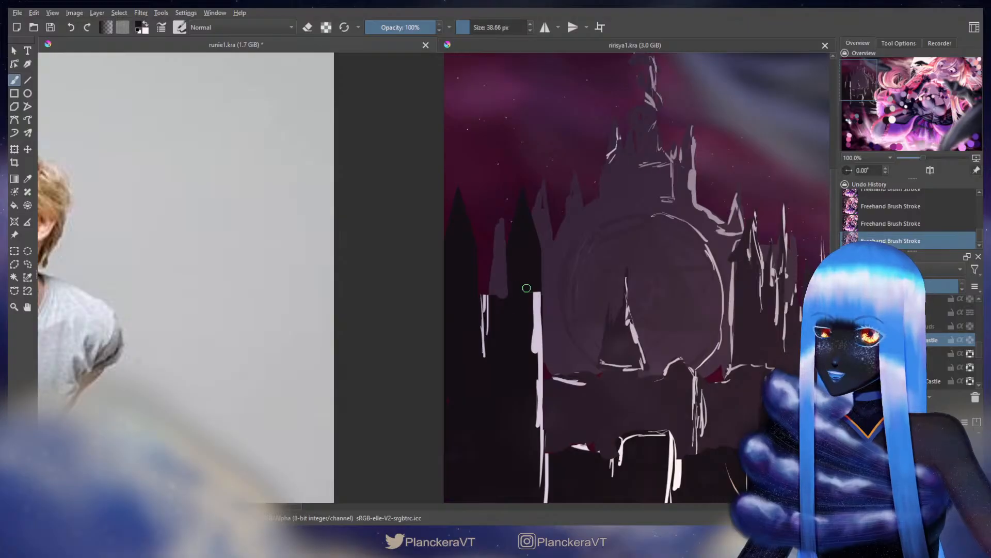
mouse_move(536, 283)
mouse_down()
mouse_move(513, 298)
mouse_move(471, 298)
mouse_move(517, 299)
mouse_move(473, 295)
mouse_move(509, 302)
mouse_move(483, 325)
mouse_move(483, 353)
mouse_move(475, 304)
mouse_move(493, 251)
mouse_up()
key(ctrl+z)
key(bracketright)
drag(498, 175, 549, 288)
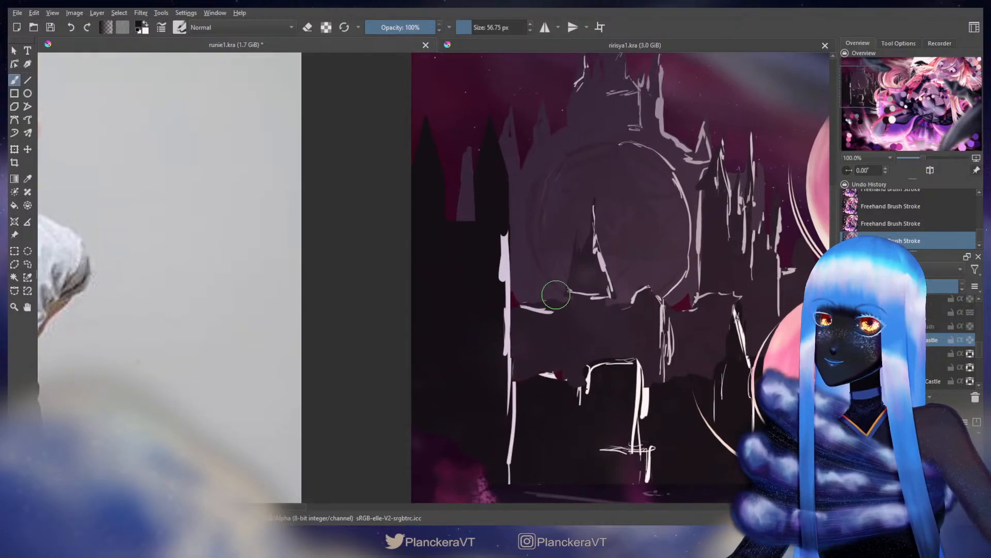
key(bracketleft)
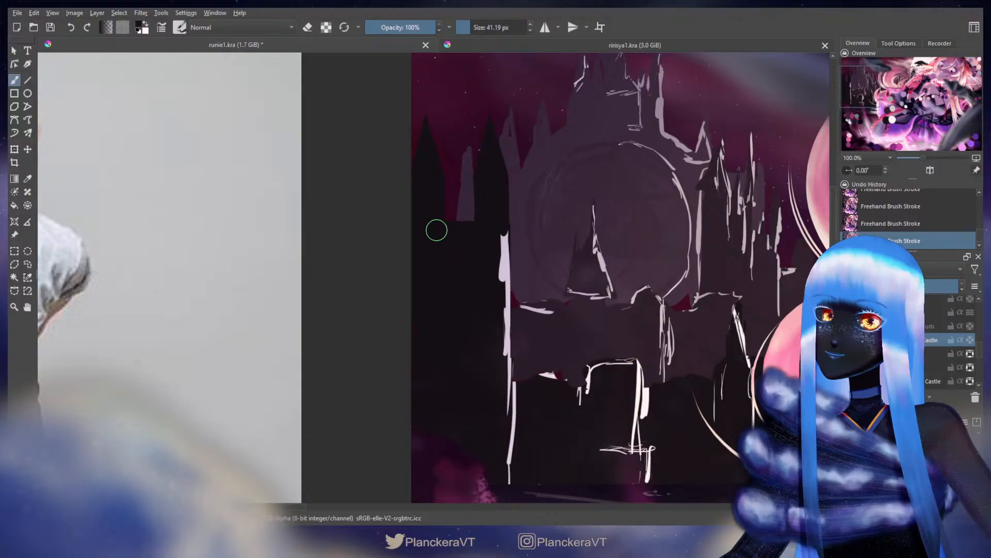
drag(500, 238, 503, 214)
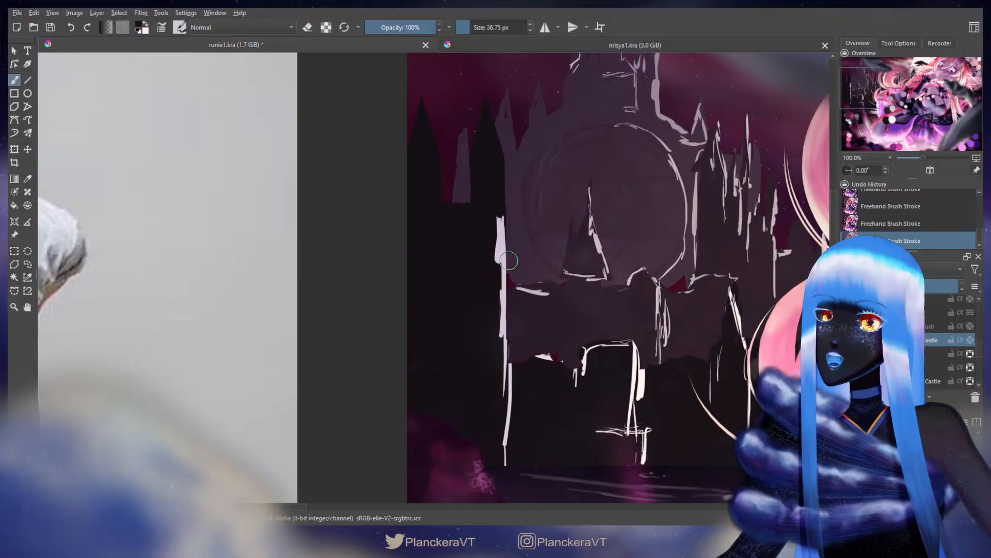
Paint square battlements along the lower front wall's top in near-black with a brush of about 39 px, covering the white sketch marks
key(e)
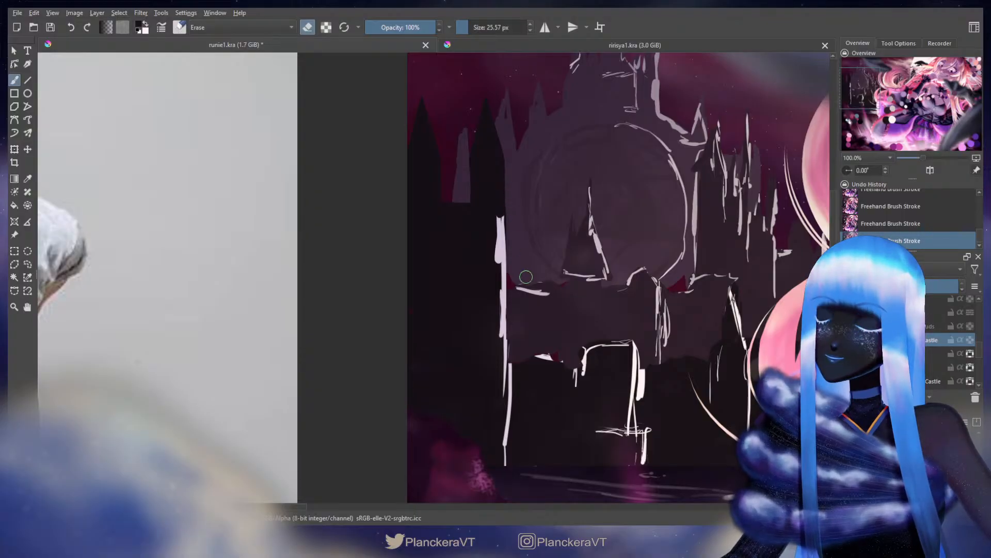
key(e)
drag(529, 281, 440, 209)
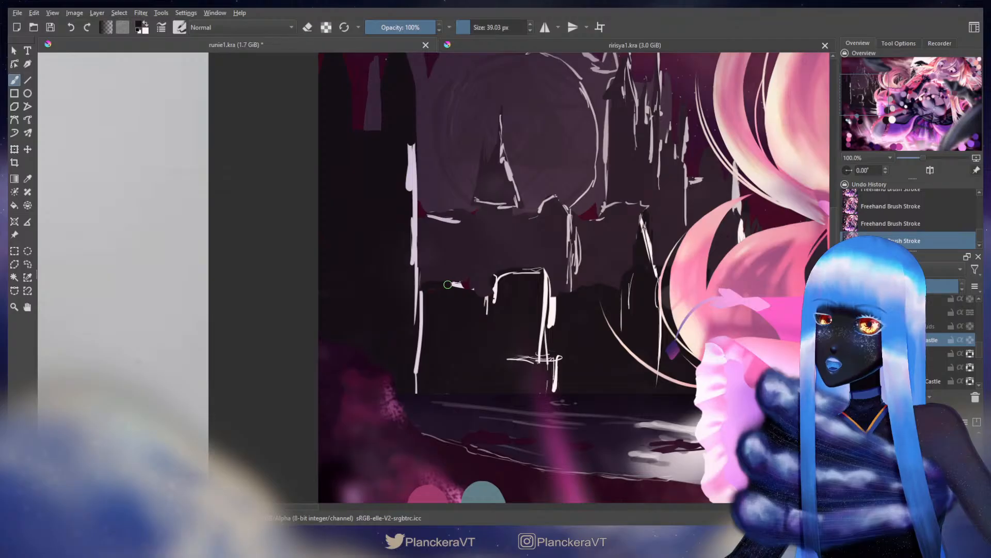
mouse_move(448, 284)
mouse_down()
mouse_move(423, 284)
mouse_move(460, 280)
mouse_move(458, 296)
mouse_move(437, 285)
mouse_move(457, 284)
mouse_move(457, 305)
mouse_move(483, 314)
mouse_move(465, 295)
mouse_move(488, 294)
mouse_move(424, 295)
mouse_up()
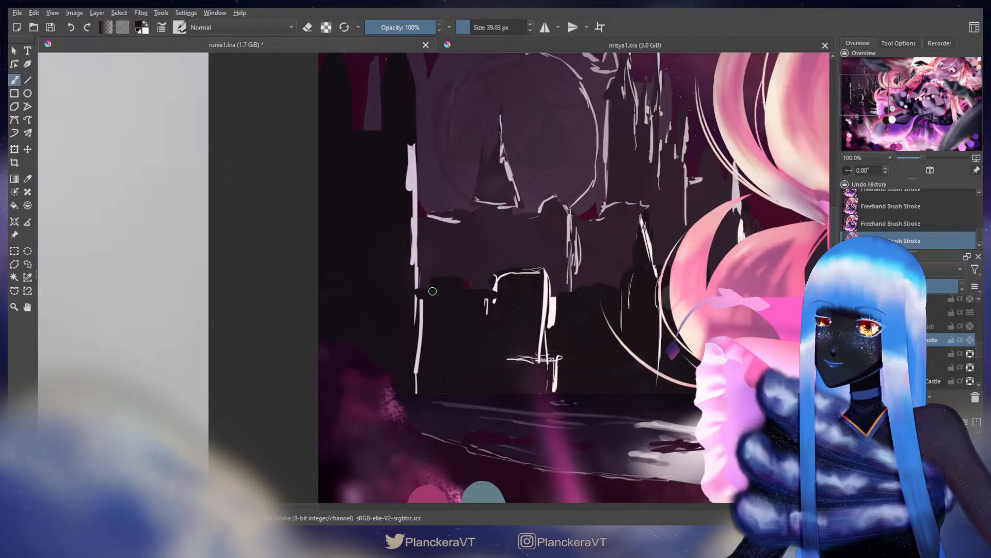
key(e)
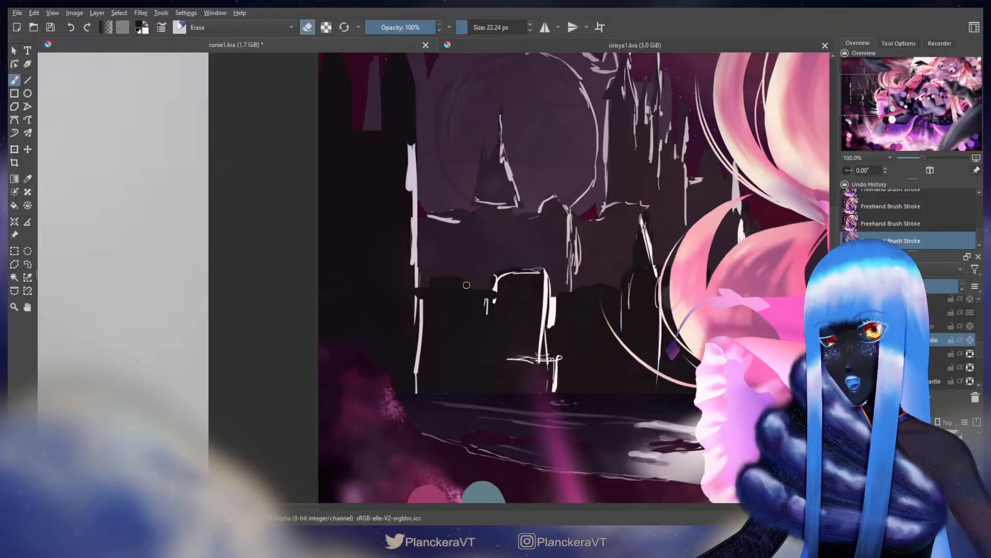
key(e)
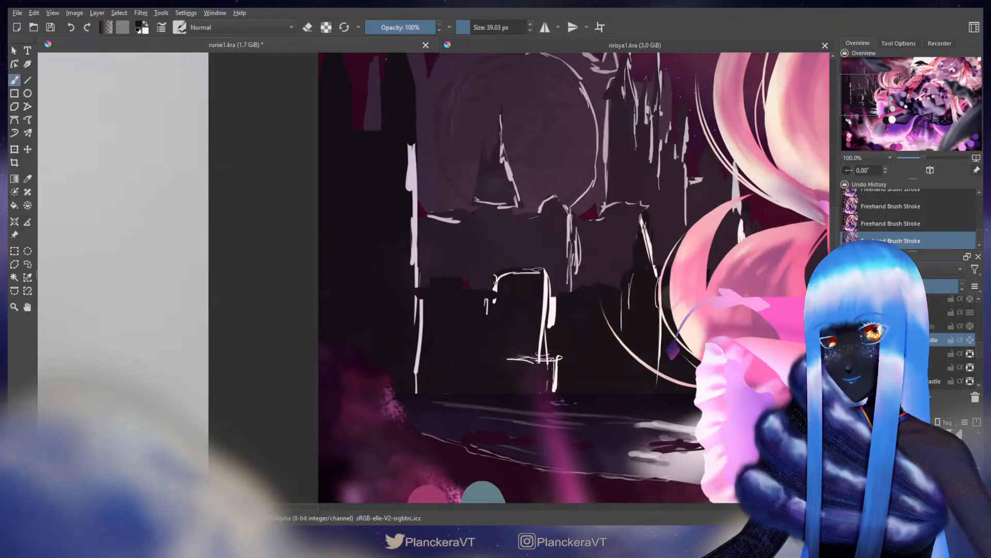
drag(495, 283, 521, 275)
Square off the new battlements and erase the excess above the wall beside them with an eraser of about 22 px
key(e)
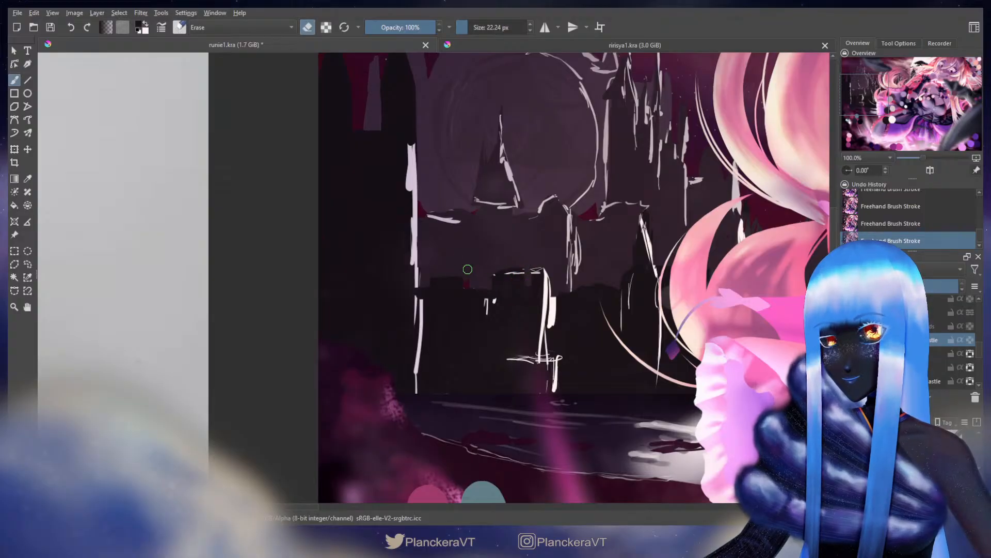
drag(467, 269, 555, 272)
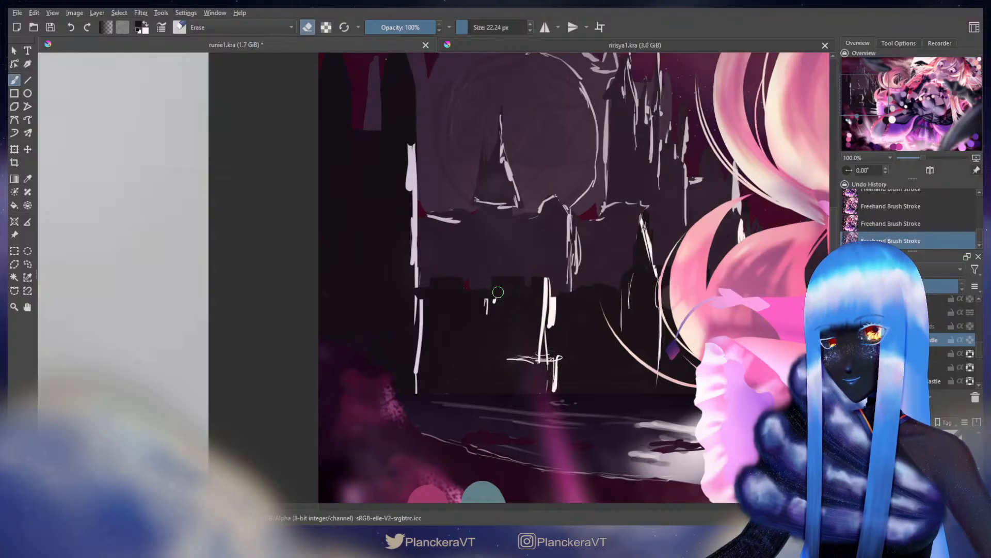
key(e)
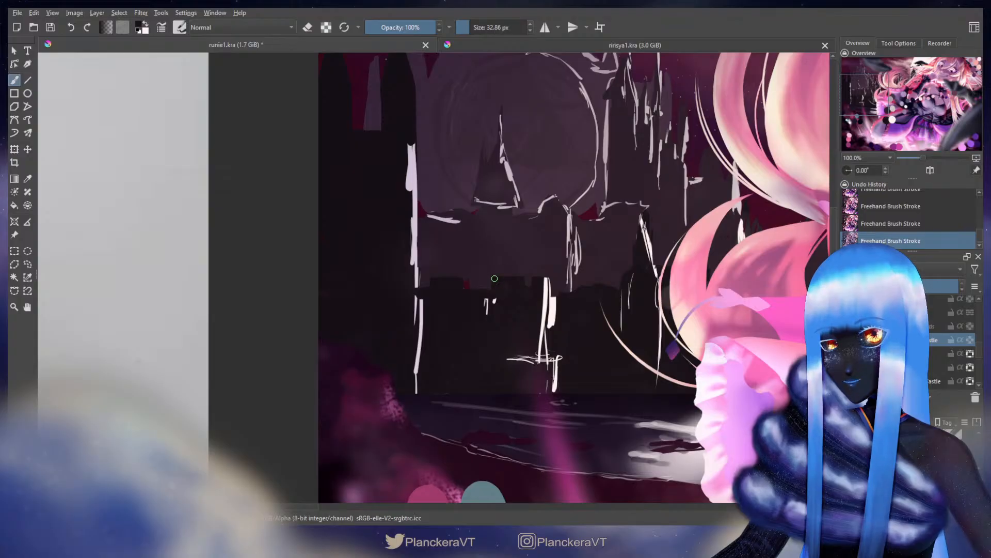
key(e)
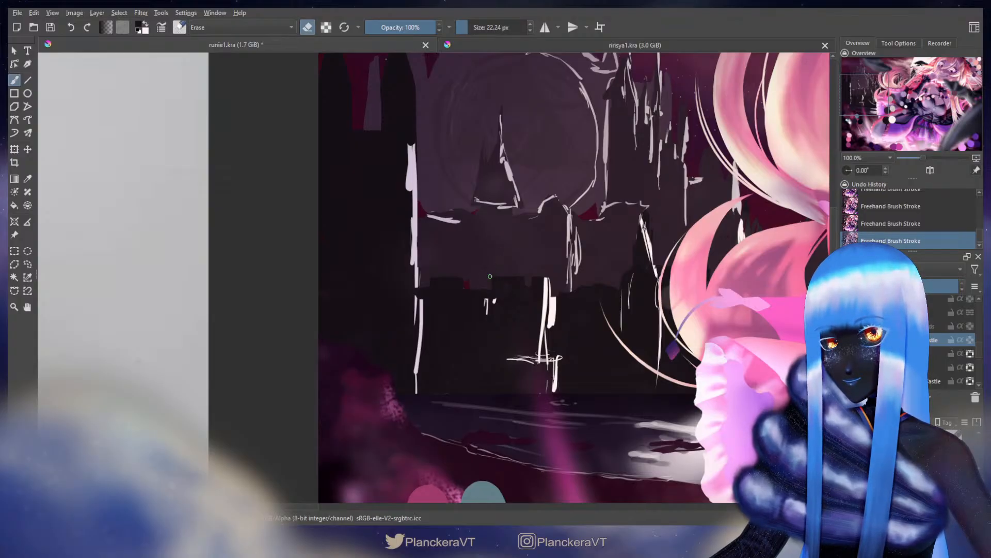
mouse_move(498, 276)
mouse_down()
mouse_move(524, 273)
mouse_move(486, 272)
mouse_move(532, 270)
mouse_move(549, 283)
mouse_up()
key(ctrl+z)
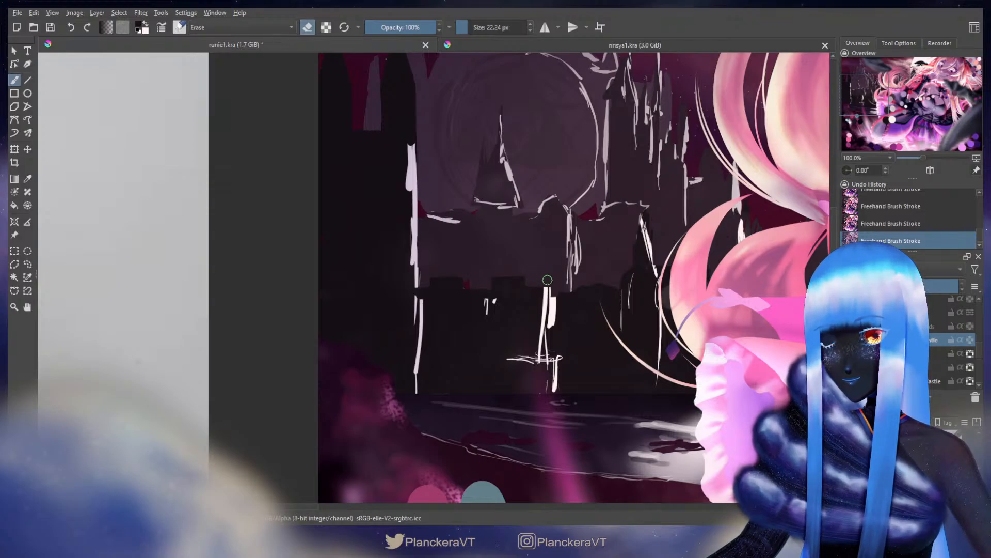
Level the lower front wall's top edge in near-black with a brush of about 33 px, and trim it with an eraser of about 28 px
key(e)
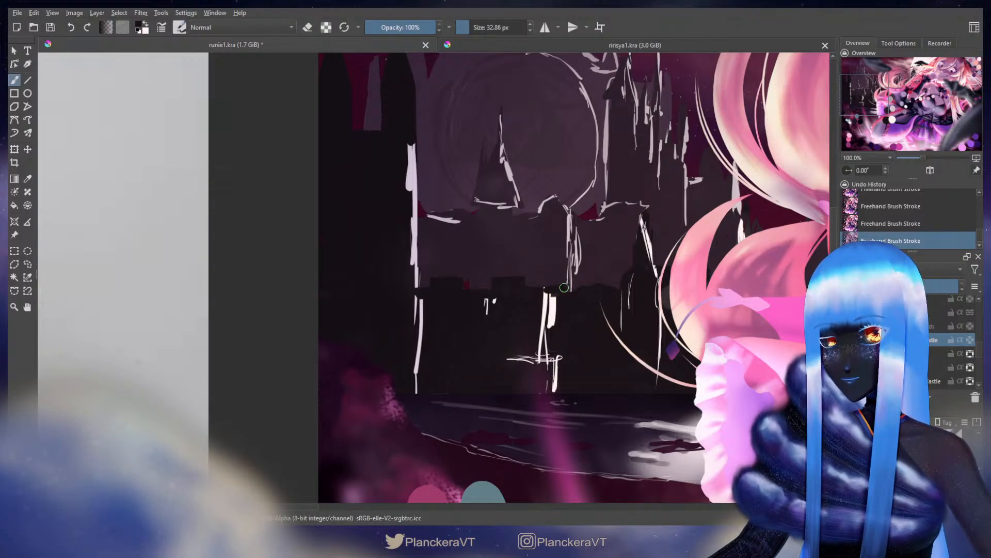
mouse_move(564, 288)
mouse_down()
mouse_move(633, 288)
mouse_move(506, 289)
mouse_up()
key(ctrl+z)
drag(513, 287, 457, 293)
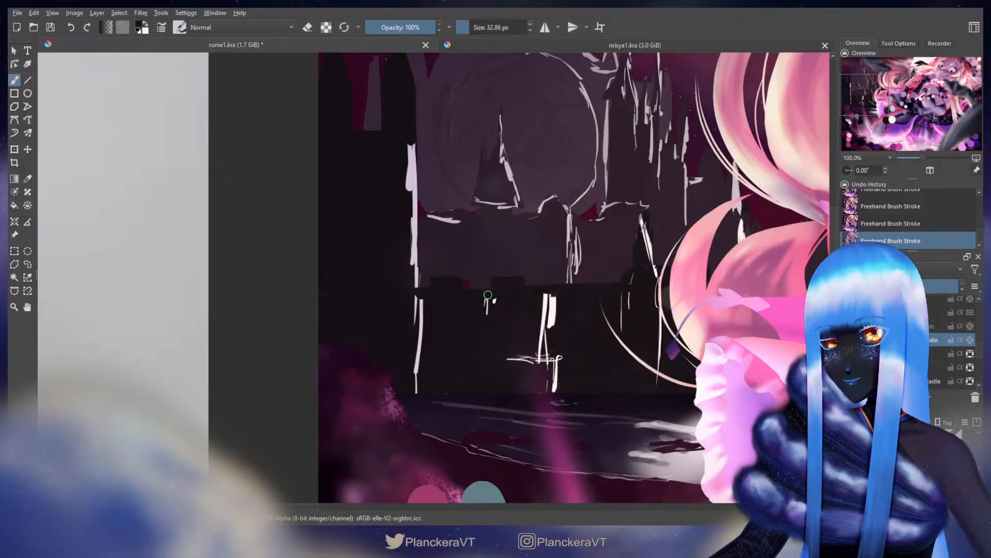
key(e)
drag(563, 293, 467, 294)
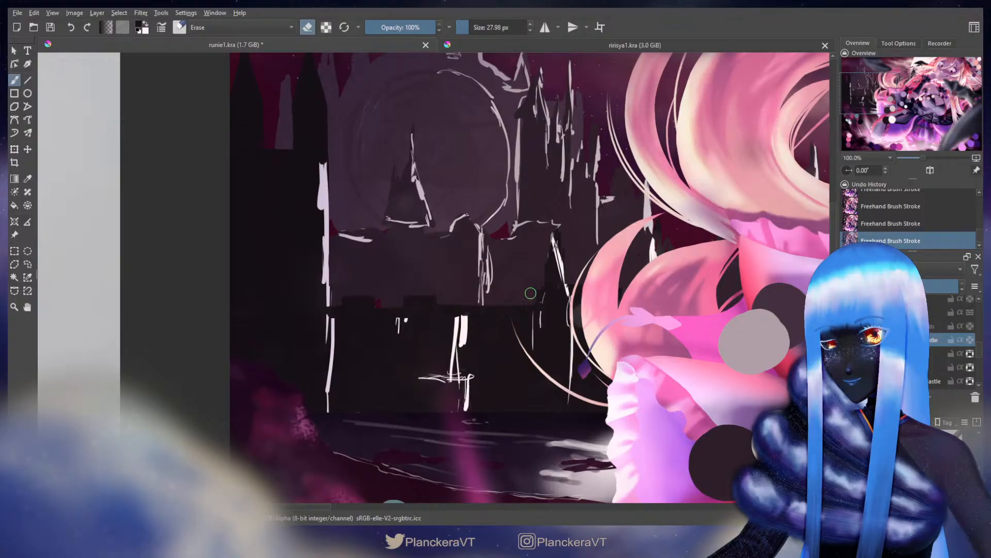
Add a third square battlement on the lower wall with a near-black brush of about 33 px, and clean the wall's edge with the eraser
key(e)
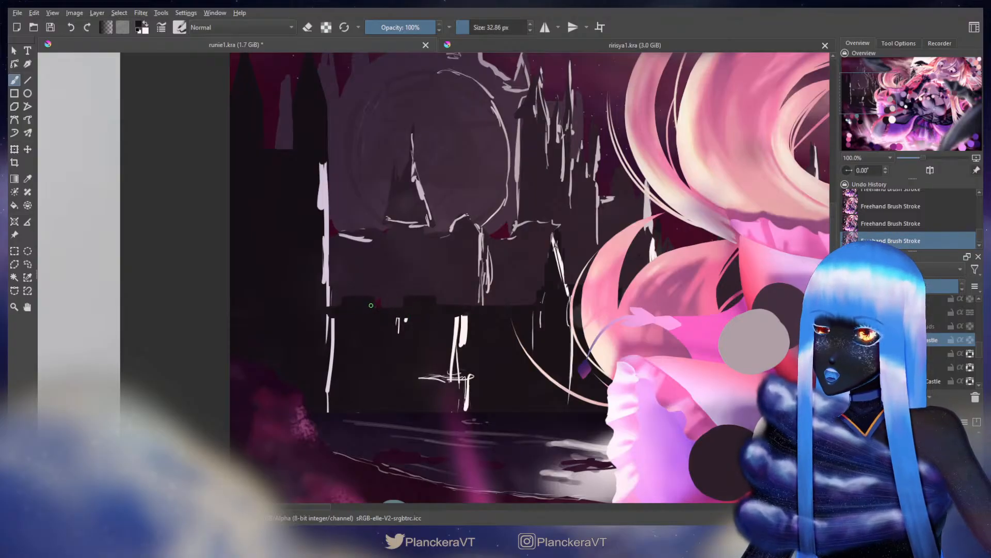
drag(483, 305, 463, 320)
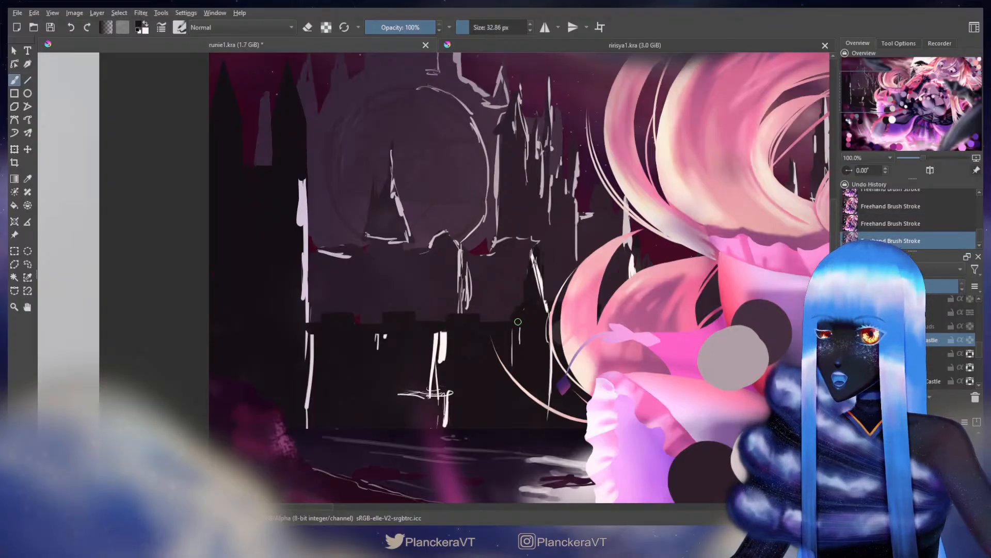
key(e)
mouse_move(513, 295)
mouse_down()
mouse_move(481, 316)
mouse_move(473, 303)
mouse_up()
key(bracketleft)
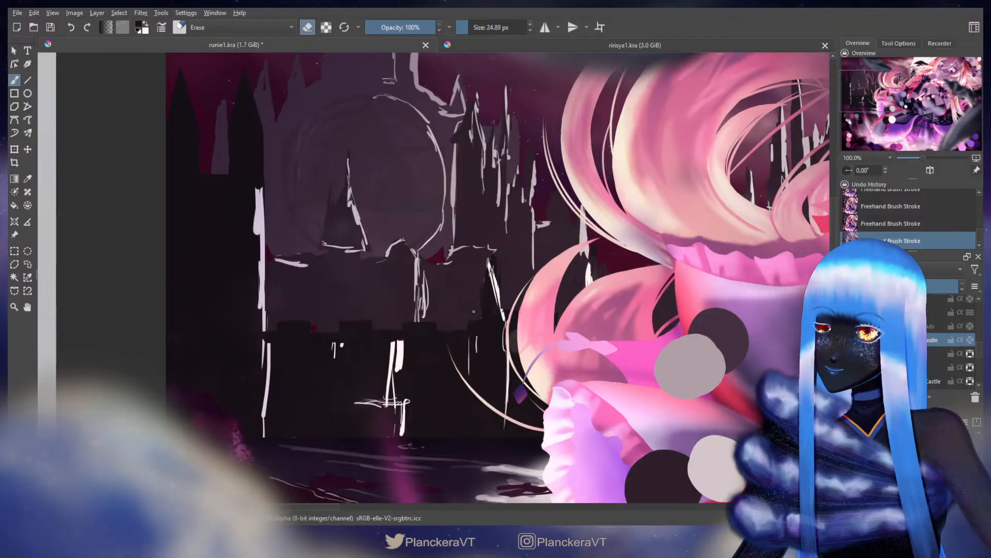
drag(708, 289, 415, 387)
drag(646, 244, 345, 358)
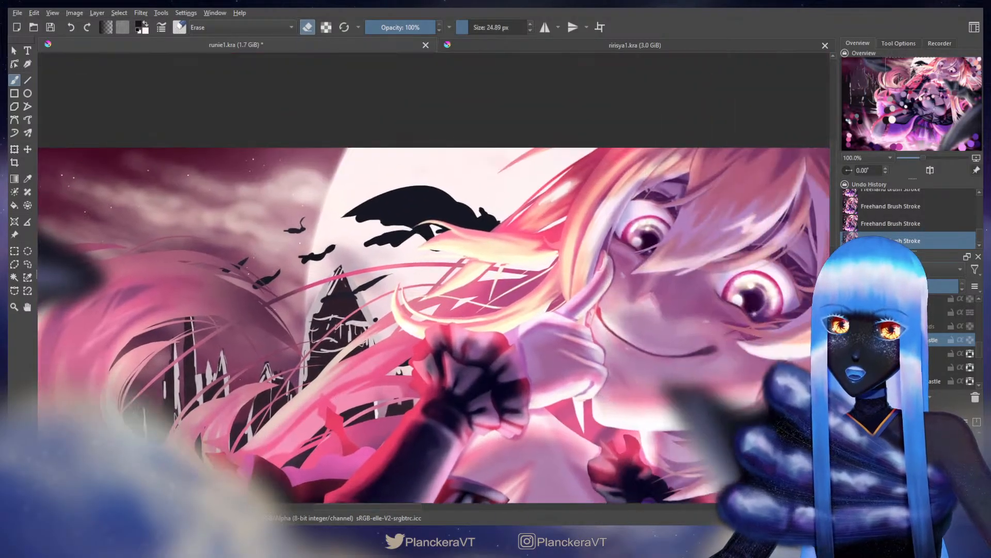
drag(672, 306, 785, 278)
drag(465, 289, 723, 248)
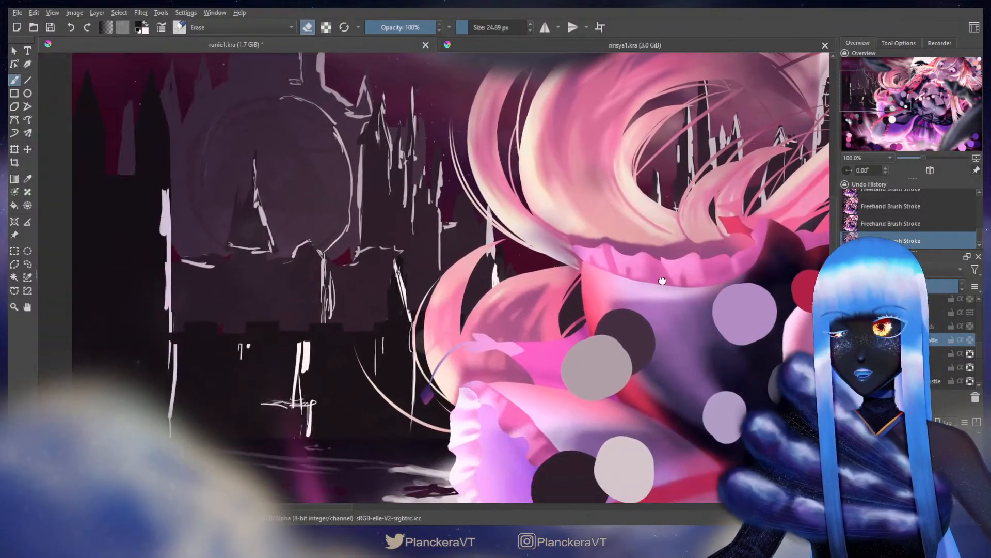
Paint over the white sketch line on the small spire at the lower wall's right end in near-black with a brush of about 34 px
drag(413, 289, 594, 258)
drag(397, 320, 488, 330)
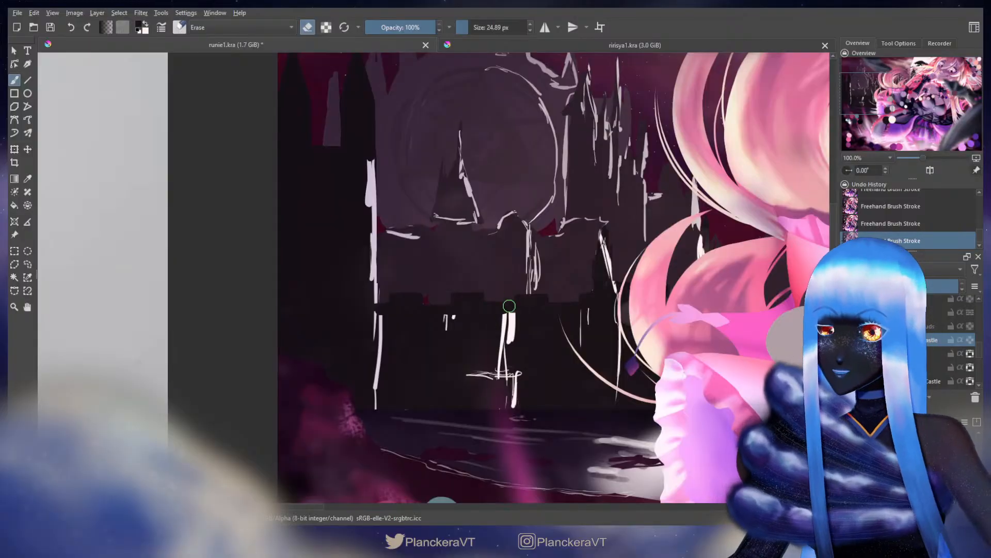
drag(591, 283, 567, 293)
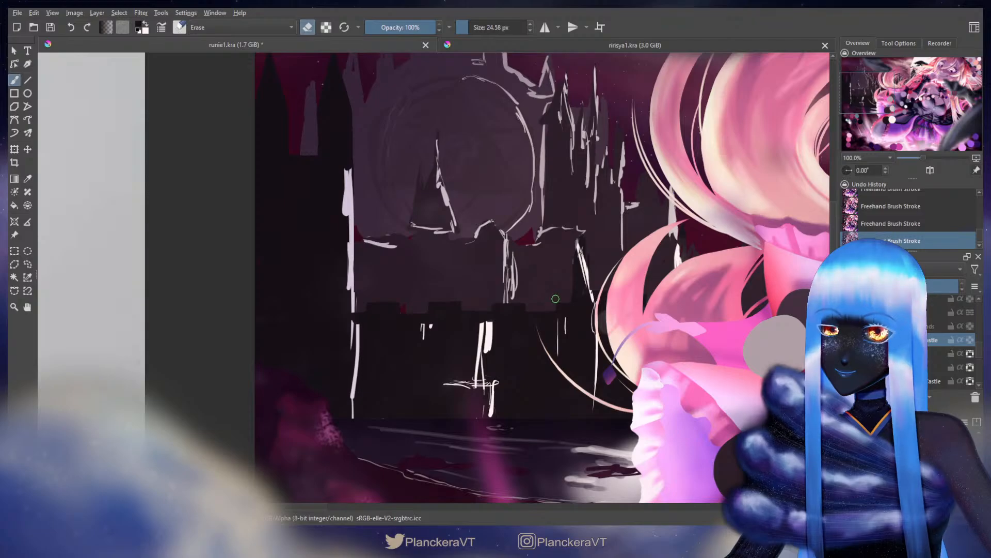
drag(569, 294, 572, 295)
mouse_move(570, 295)
mouse_down()
mouse_move(551, 299)
mouse_move(575, 289)
mouse_up()
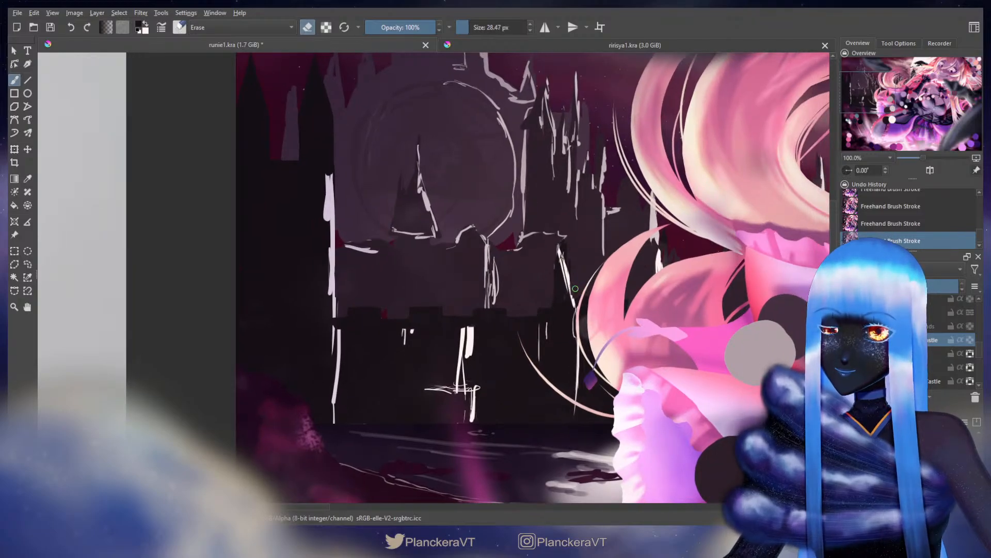
key(e)
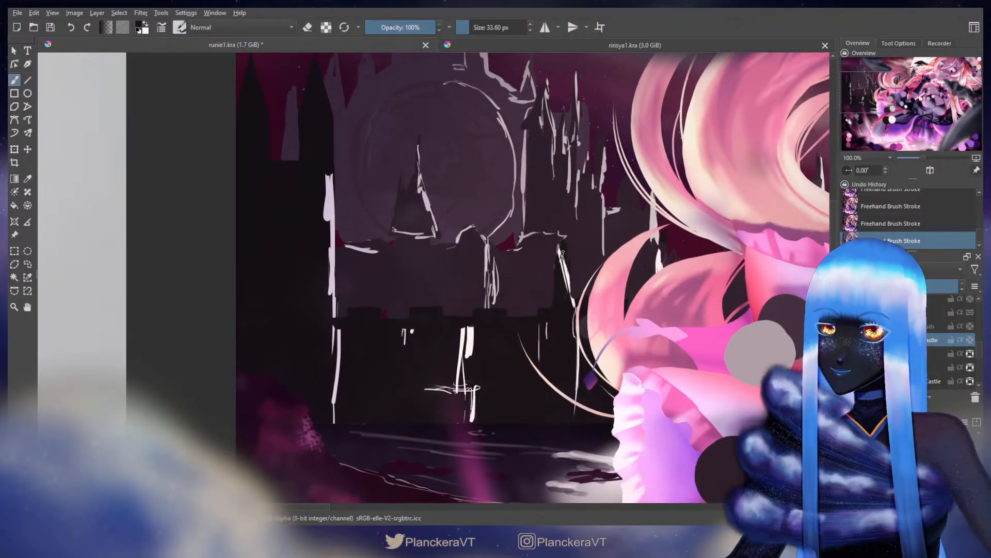
mouse_move(567, 267)
mouse_down()
mouse_move(570, 309)
mouse_move(560, 267)
mouse_up()
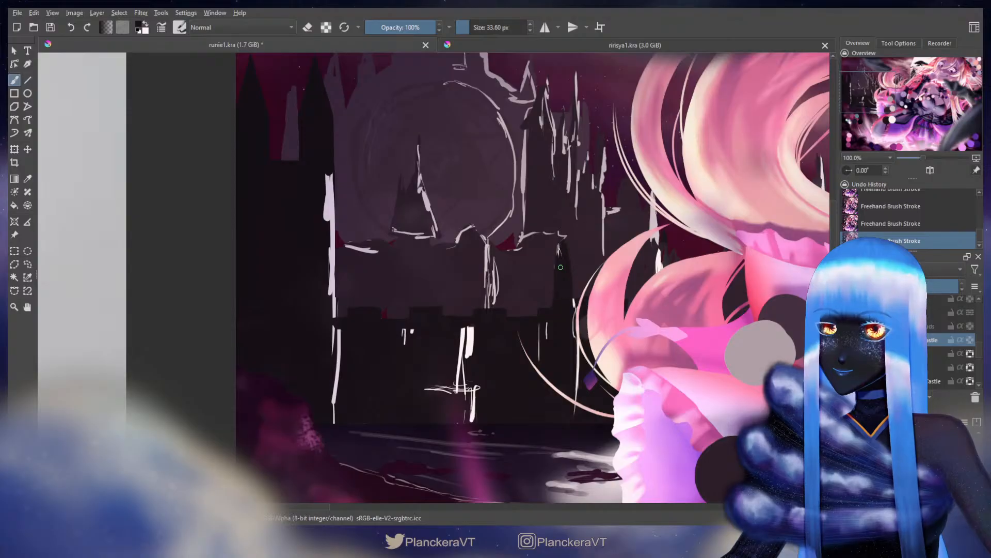
Sharpen the small right-hand spire's tip and sides with an eraser of about 29 px and a near-black brush of about 29 px
key(e)
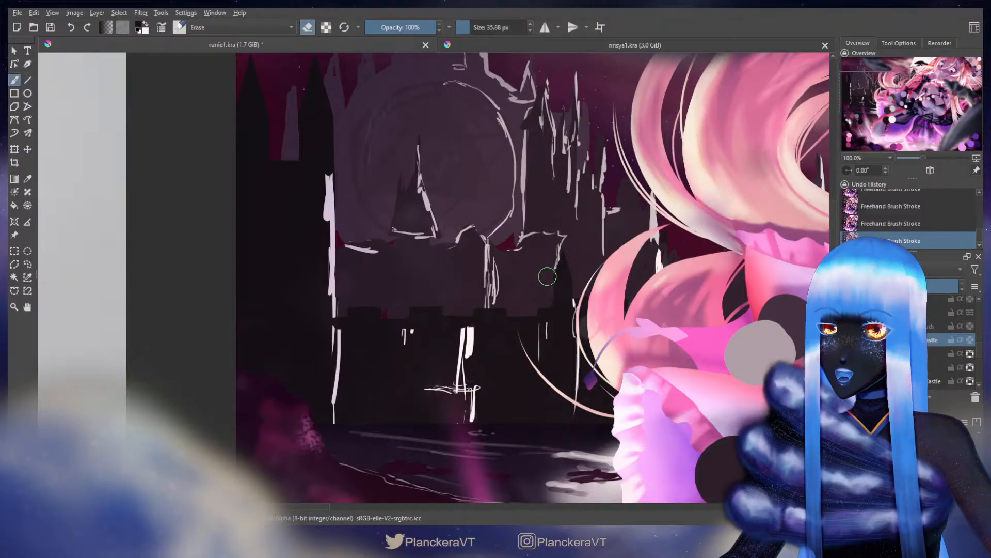
key(bracketleft)
key(bracketleft)
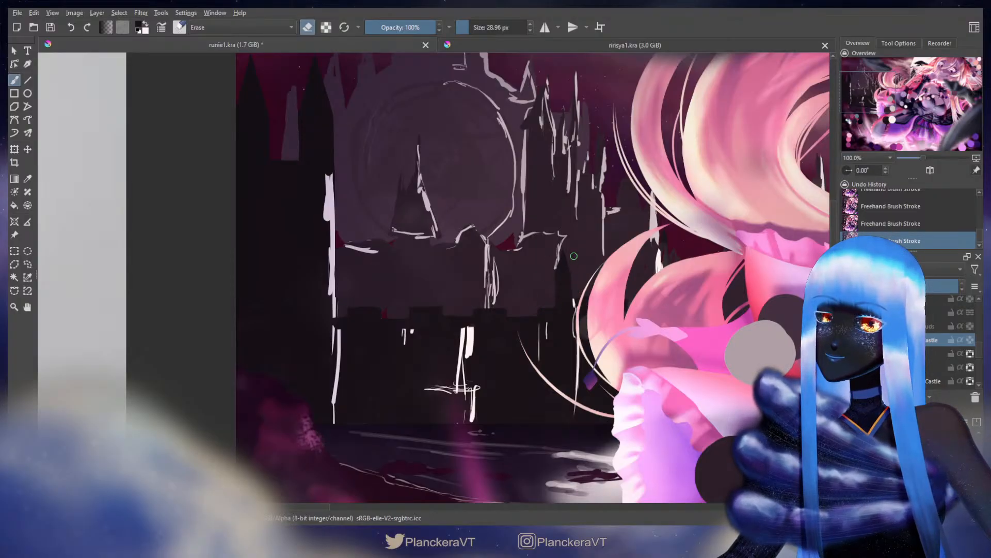
key(e)
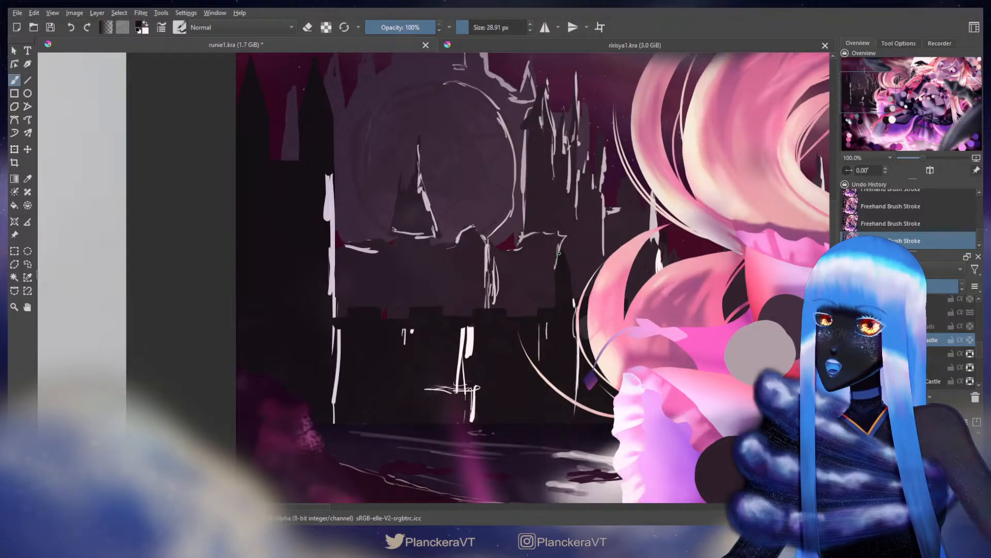
drag(560, 254, 558, 265)
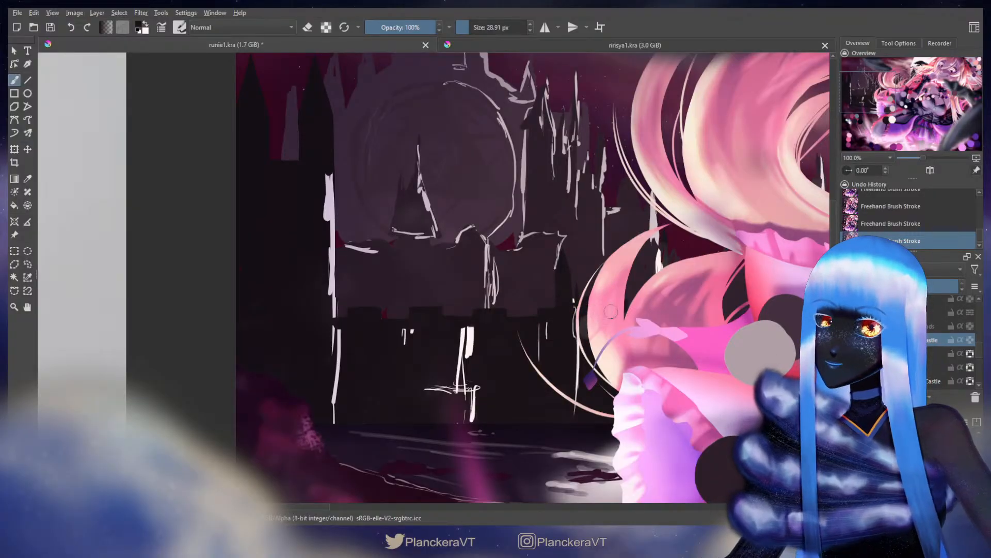
Examine how the castle silhouettes read within the whole illustration
drag(611, 311, 582, 304)
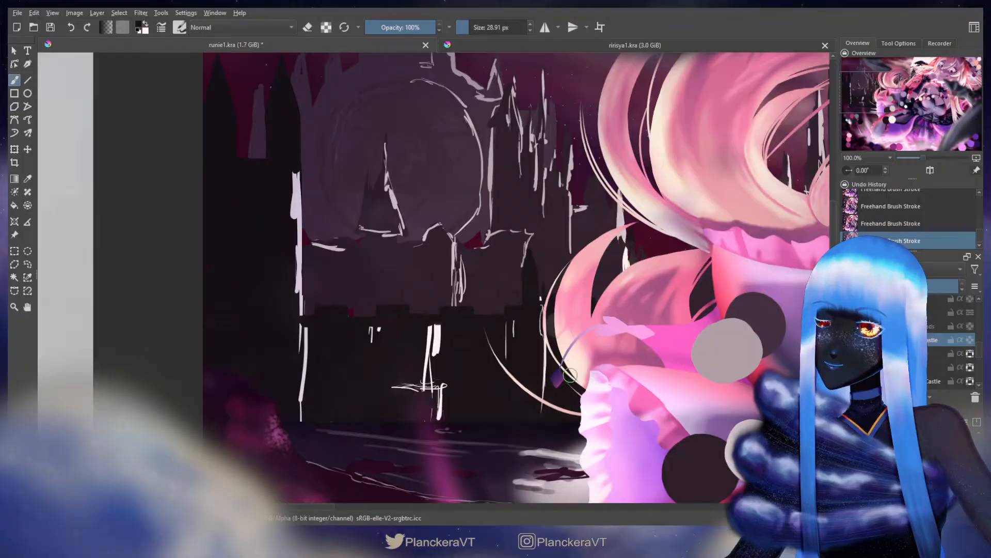
key(e)
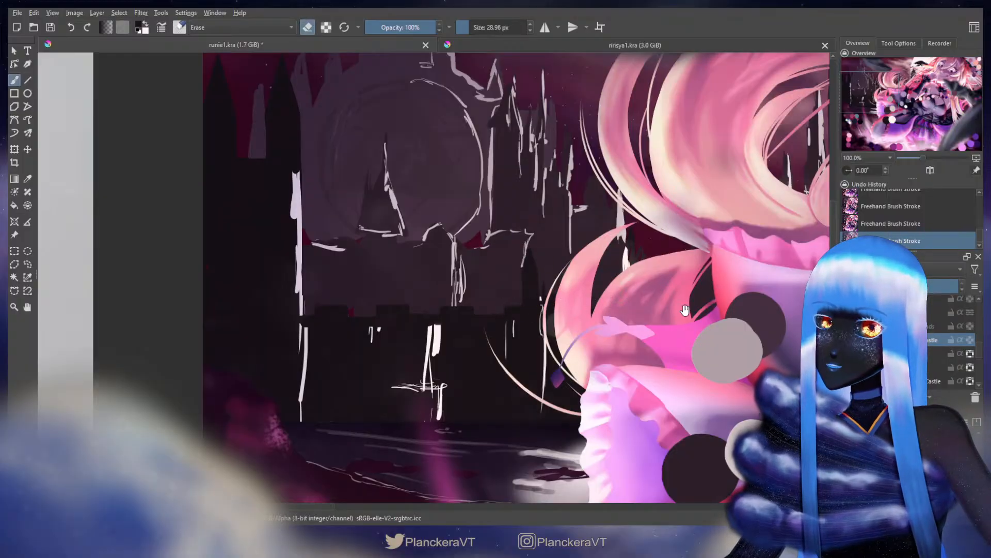
drag(685, 309, 513, 304)
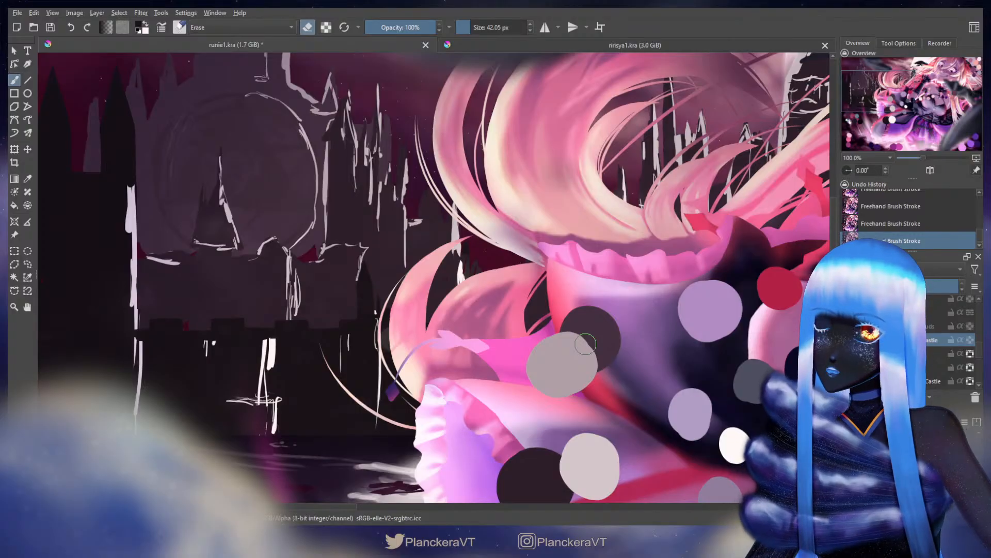
key(e)
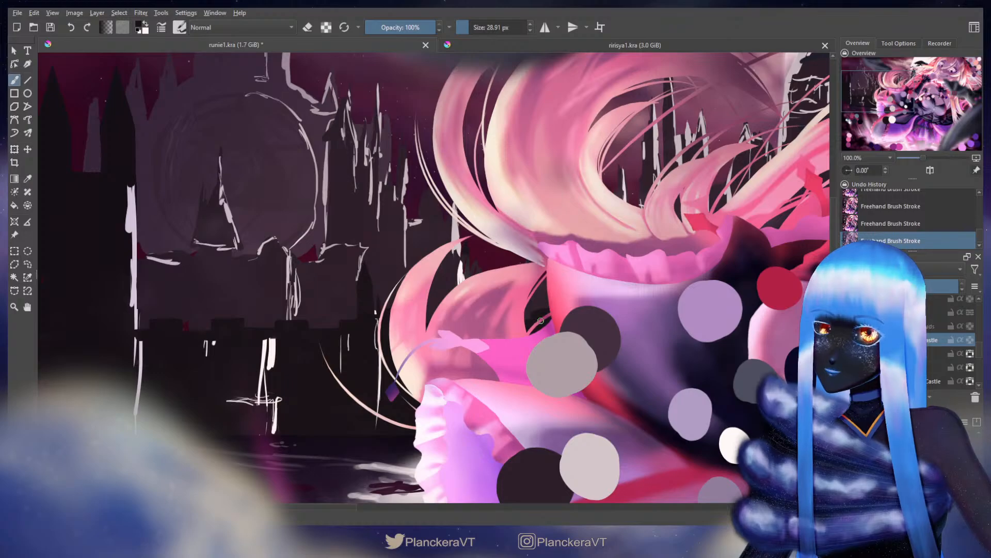
drag(627, 349, 406, 329)
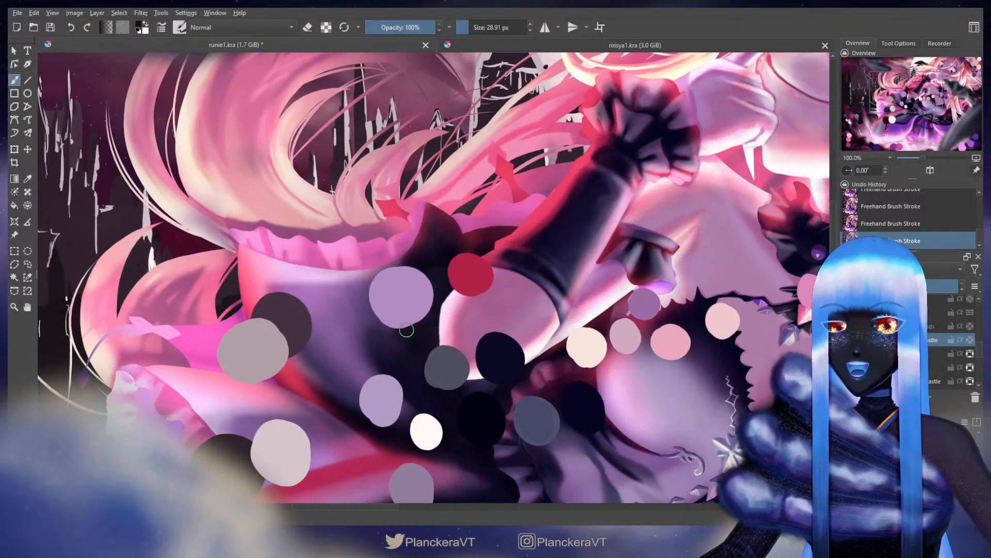
scroll(406, 330, down, 5)
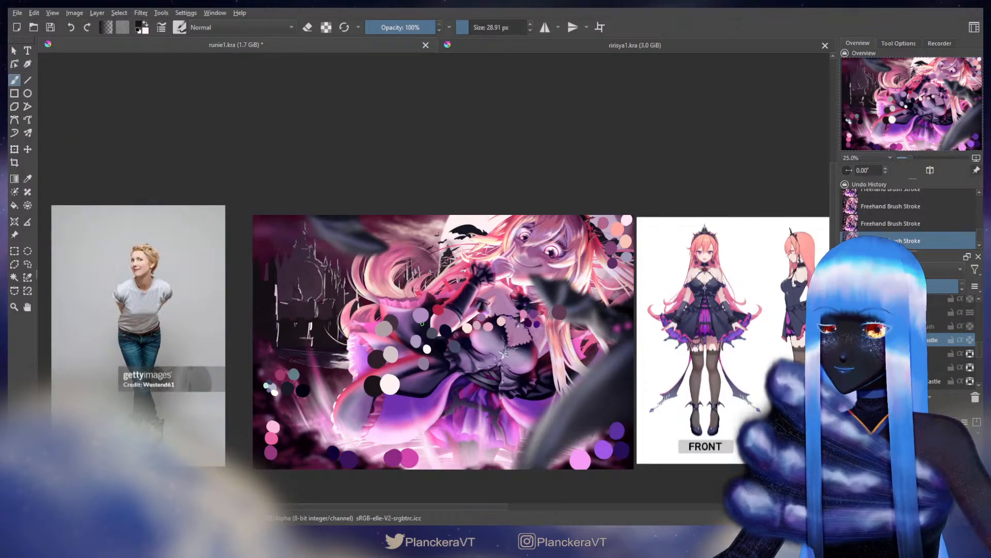
drag(346, 436, 549, 444)
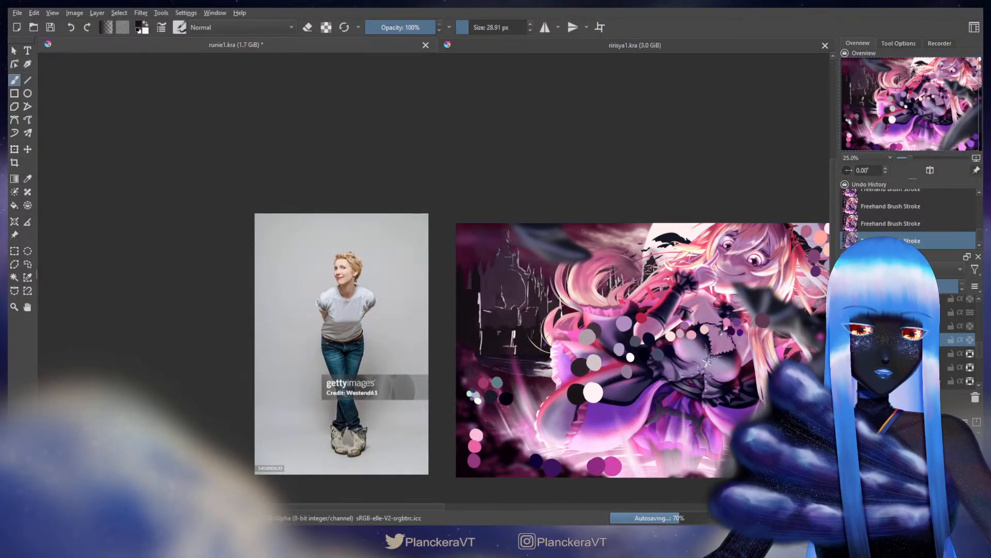
Select the castle layer two rows below the current one and turn off its alpha lock
click(943, 369)
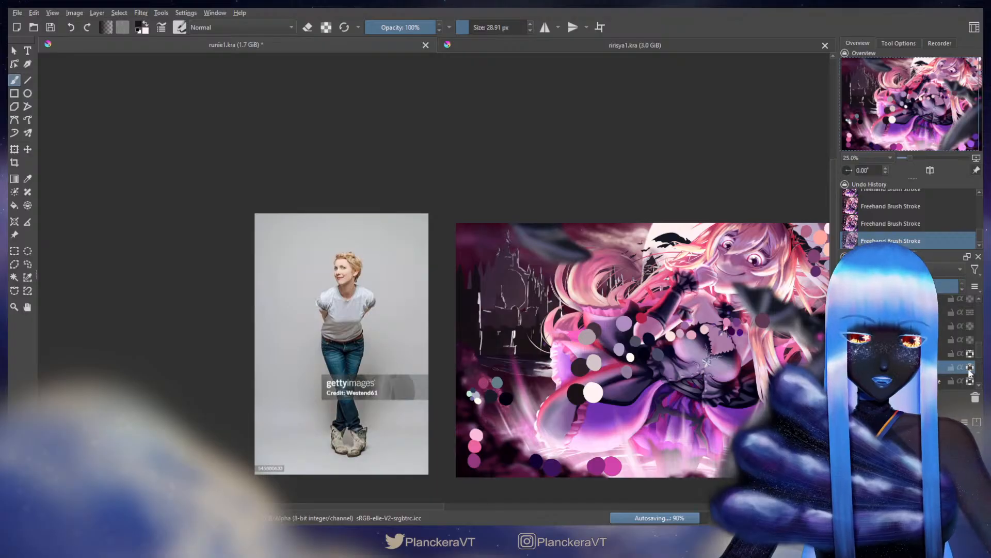
click(969, 369)
scroll(431, 314, up, 4)
drag(699, 321, 552, 317)
scroll(564, 318, up, 1)
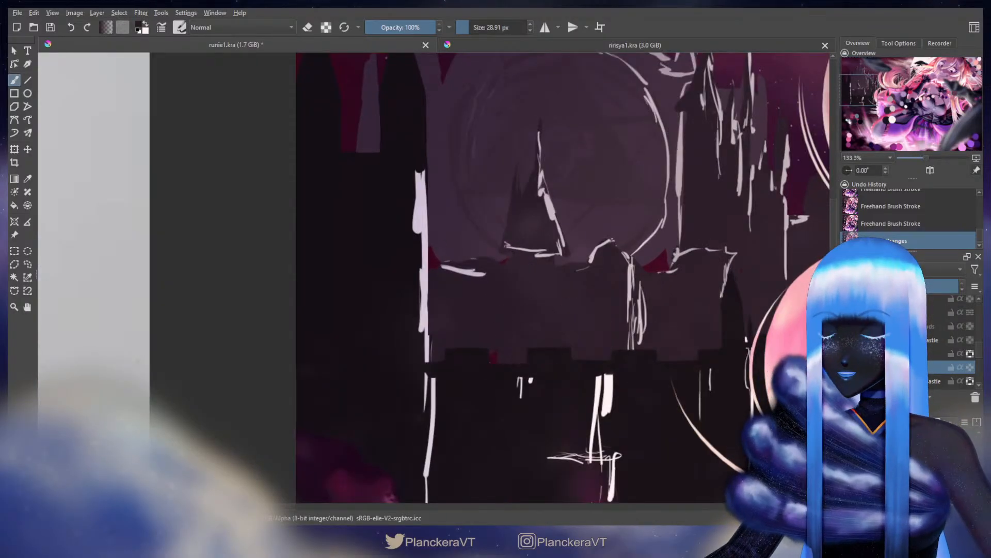
Sample the castle's dark purple and paint over the white ledge marks beside the left tower, shaping low peaks and a thin spire
mouse_move(925, 379)
mouse_down()
mouse_move(629, 265)
mouse_move(564, 255)
mouse_move(530, 234)
mouse_move(528, 156)
mouse_up()
ctrl+click(563, 351)
drag(285, 165, 580, 396)
mouse_move(376, 336)
mouse_down()
mouse_move(386, 336)
mouse_move(392, 359)
mouse_move(344, 345)
mouse_move(330, 355)
mouse_up()
mouse_move(321, 285)
mouse_down()
mouse_move(403, 284)
mouse_move(339, 283)
mouse_move(386, 282)
mouse_move(362, 239)
mouse_move(383, 260)
mouse_up()
key(e)
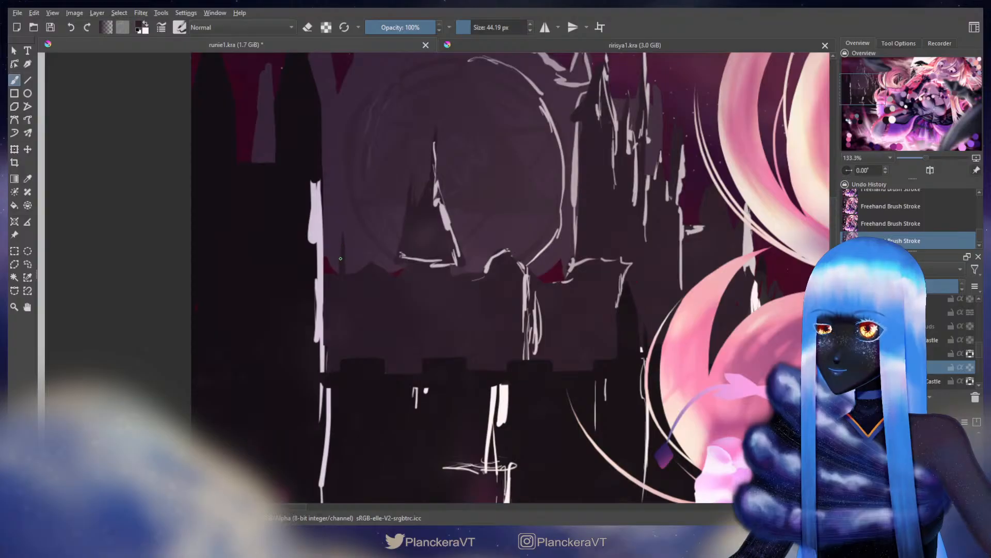
Cover the central spire's white outline in dark purple with a brush of about 48 px, and trim its sides and tip with the eraser
drag(425, 233, 410, 285)
drag(416, 210, 419, 210)
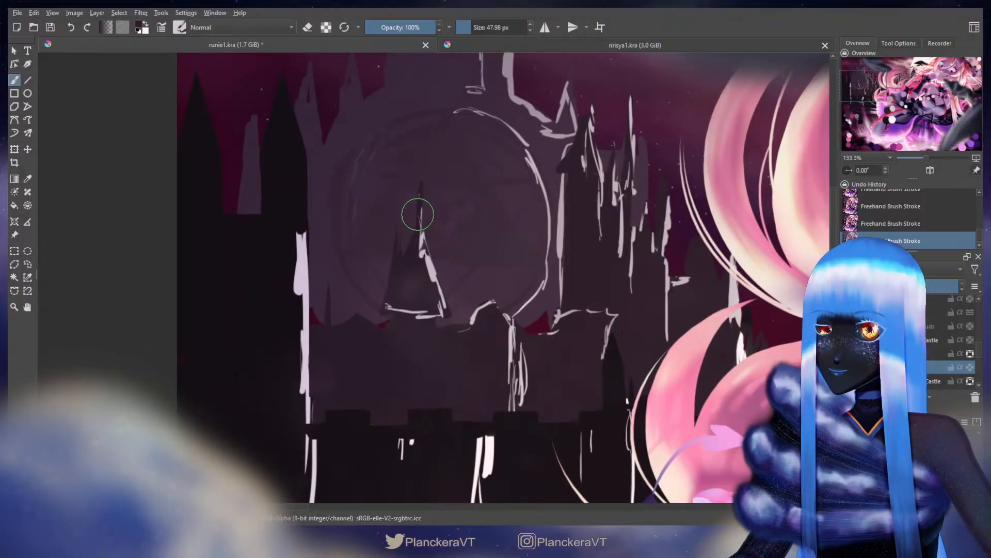
key(e)
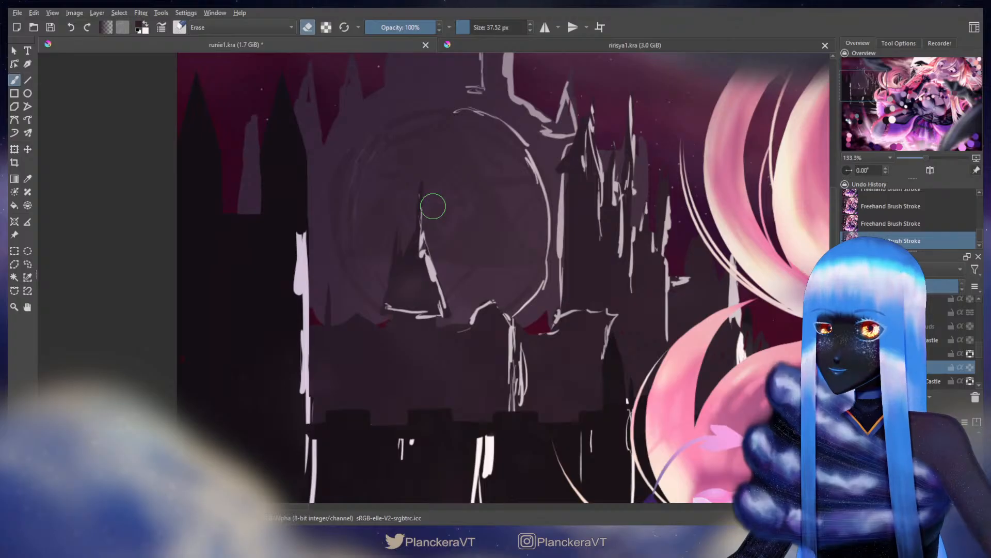
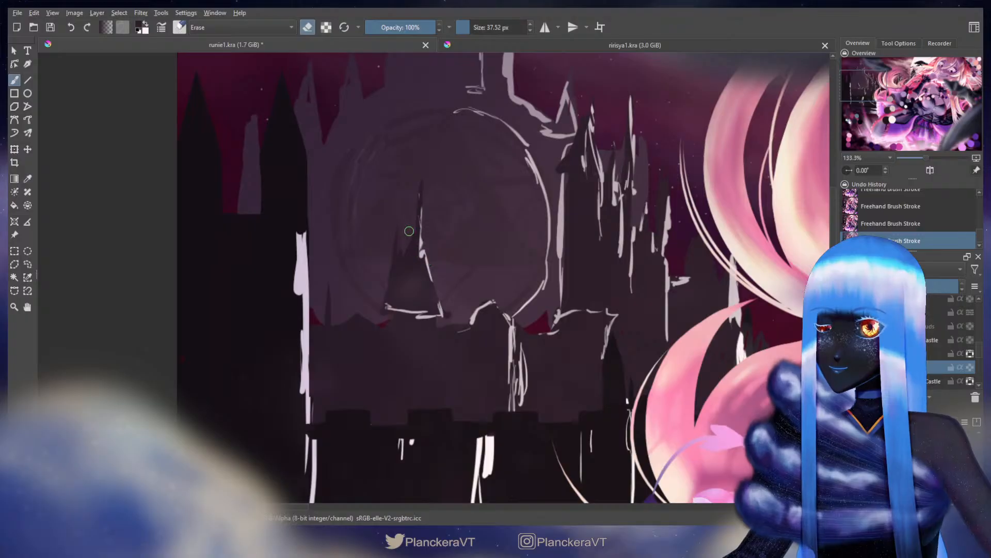
drag(383, 305, 381, 314)
drag(427, 259, 450, 315)
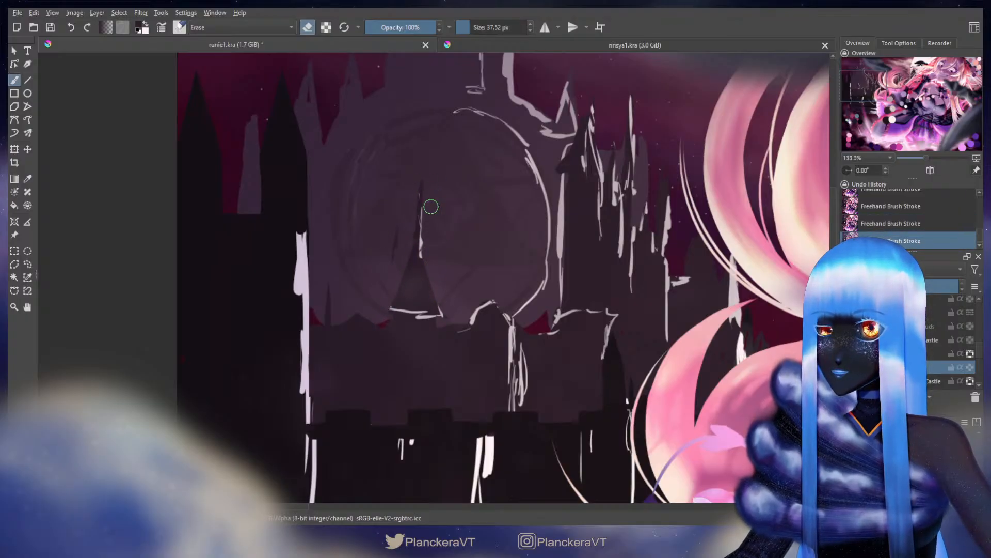
mouse_move(437, 181)
mouse_down()
mouse_move(424, 197)
mouse_move(431, 240)
mouse_up()
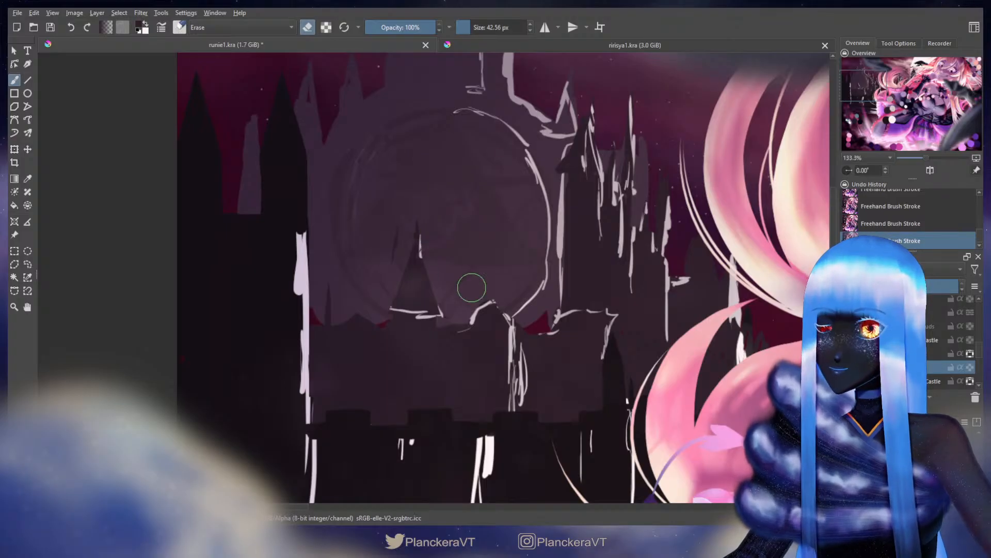
Try thin pinnacles beside the central conical roof with a dark purple brush of about 41 px, and undo the last two strokes
key(e)
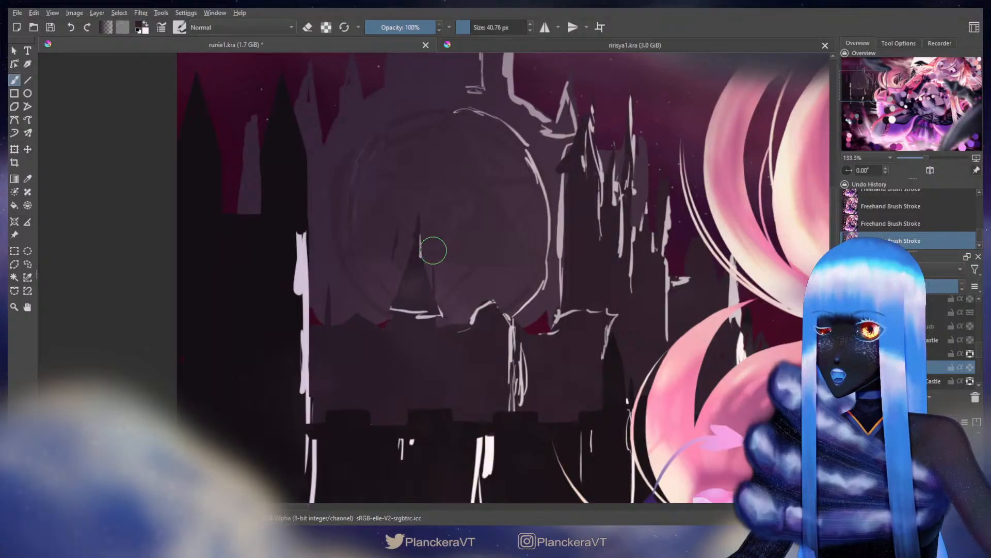
drag(435, 265, 436, 305)
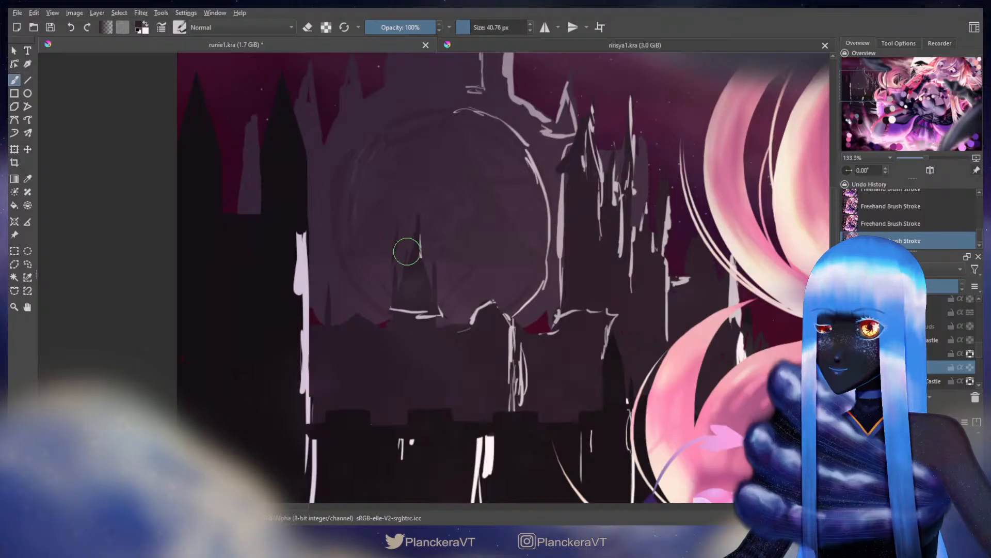
key(ctrl+z)
key(ctrl+z)
Erase the side pinnacles and the tall thin tip around the central roof to leave a clean cone, using an eraser of about 31 px
key(e)
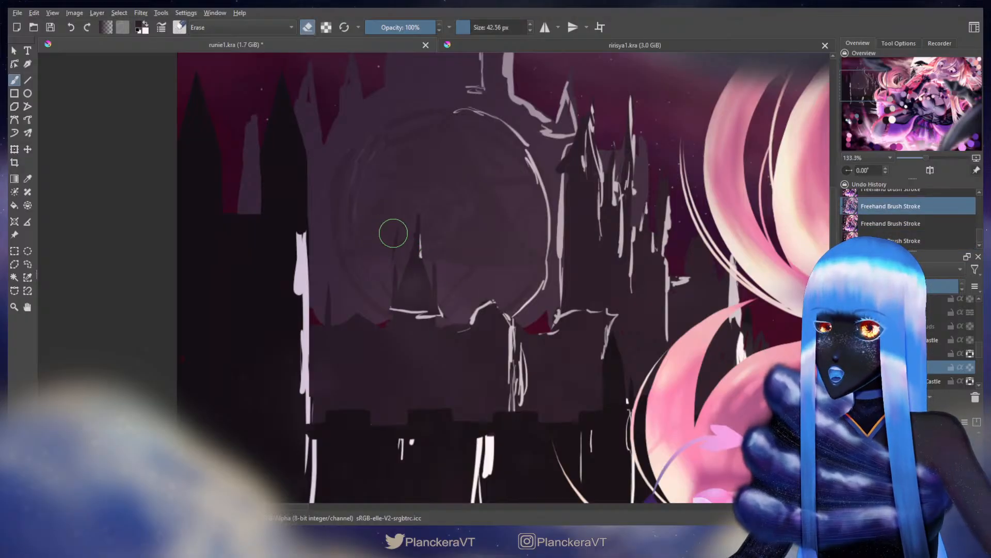
click(392, 230)
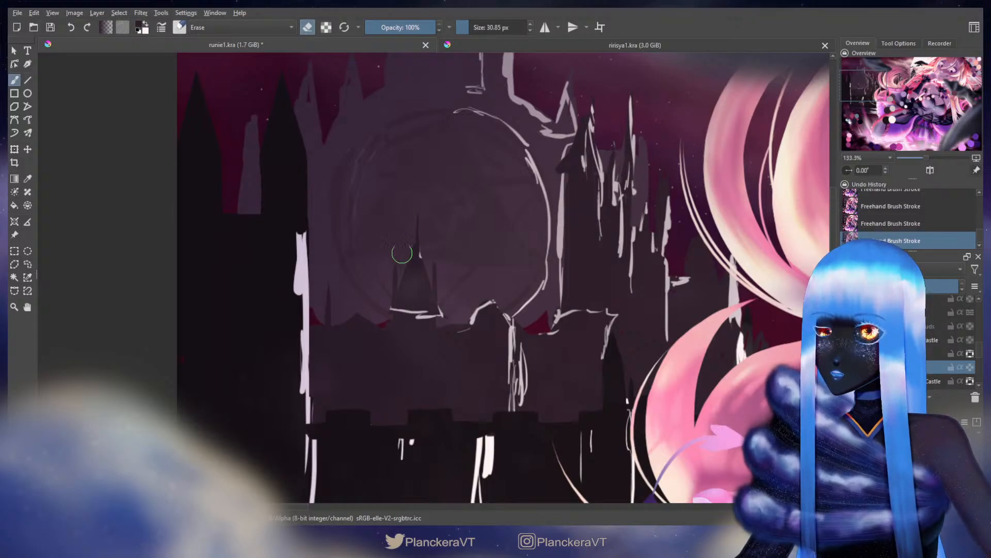
drag(418, 223, 412, 235)
key(bracketright)
key(bracketleft)
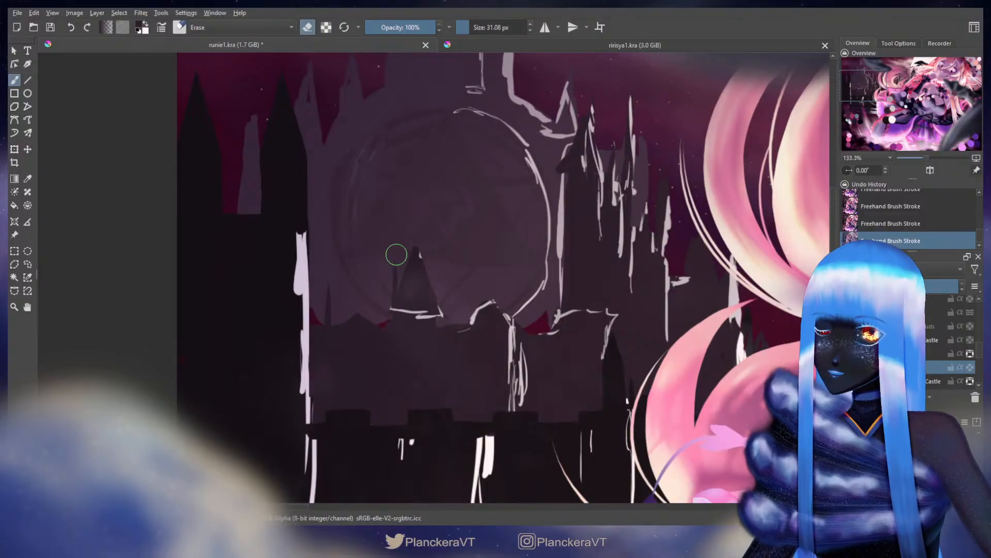
mouse_move(397, 255)
mouse_down()
mouse_move(408, 237)
mouse_move(383, 297)
mouse_up()
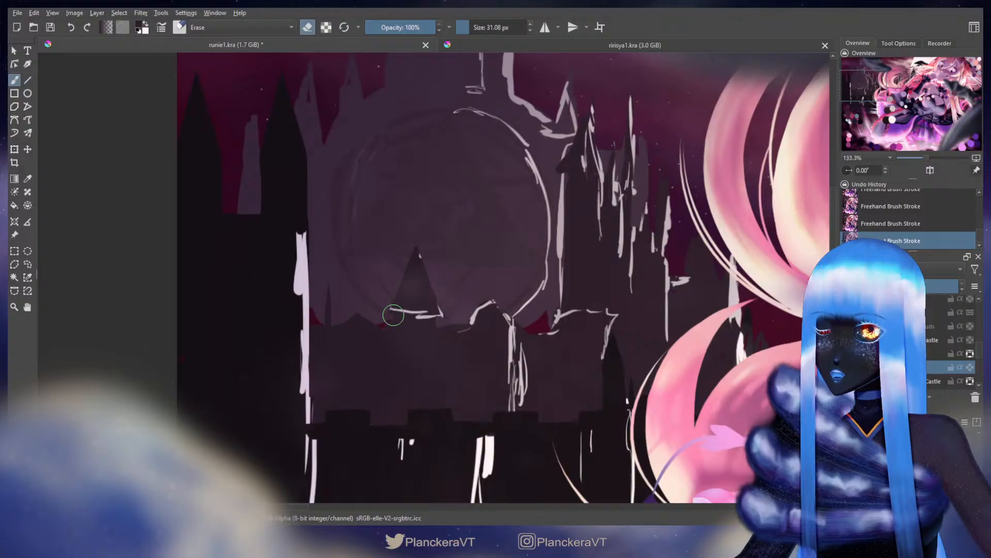
Paint narrow walls with two window gaps beneath the central conical roof over its white base line, trimming the sides with the eraser
key(e)
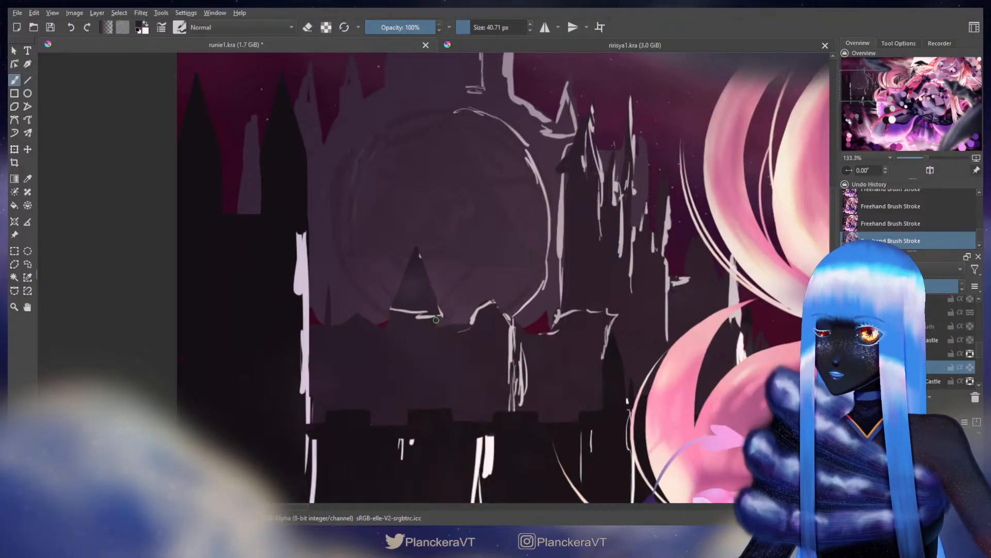
key(e)
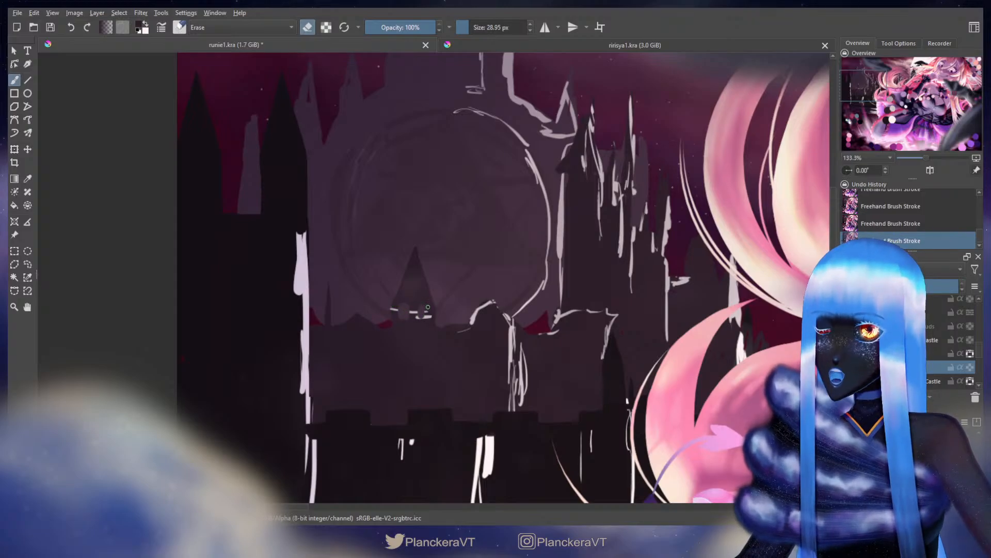
key(e)
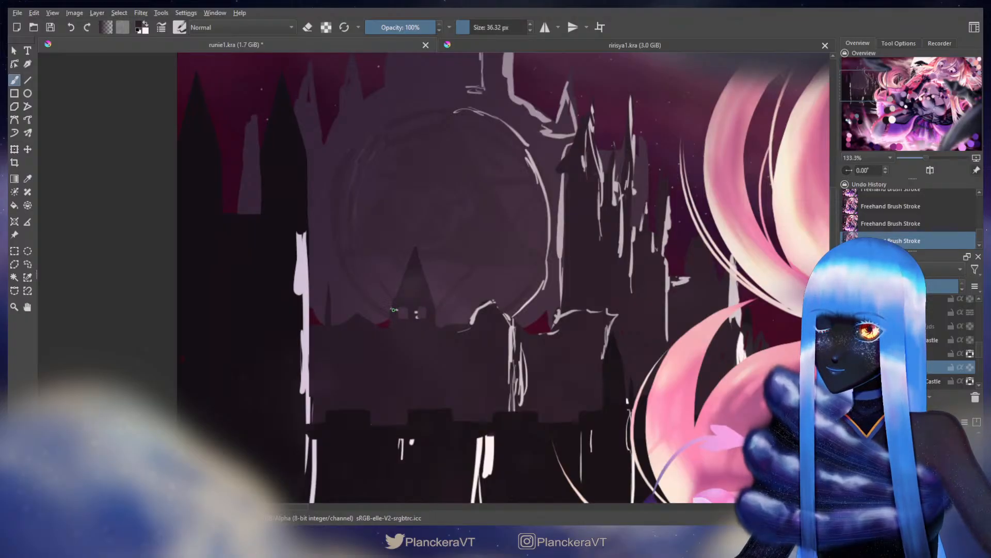
shift+drag(392, 326, 366, 325)
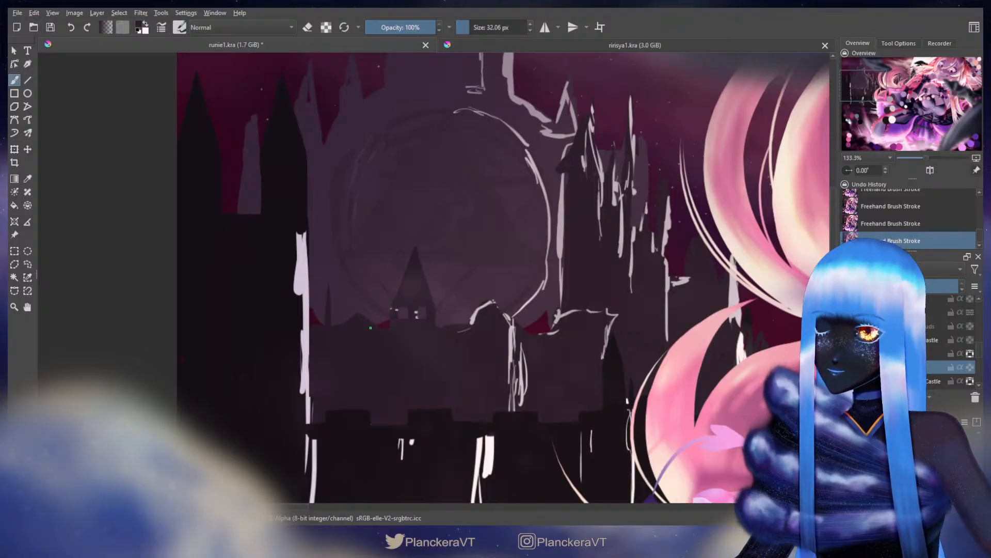
key(e)
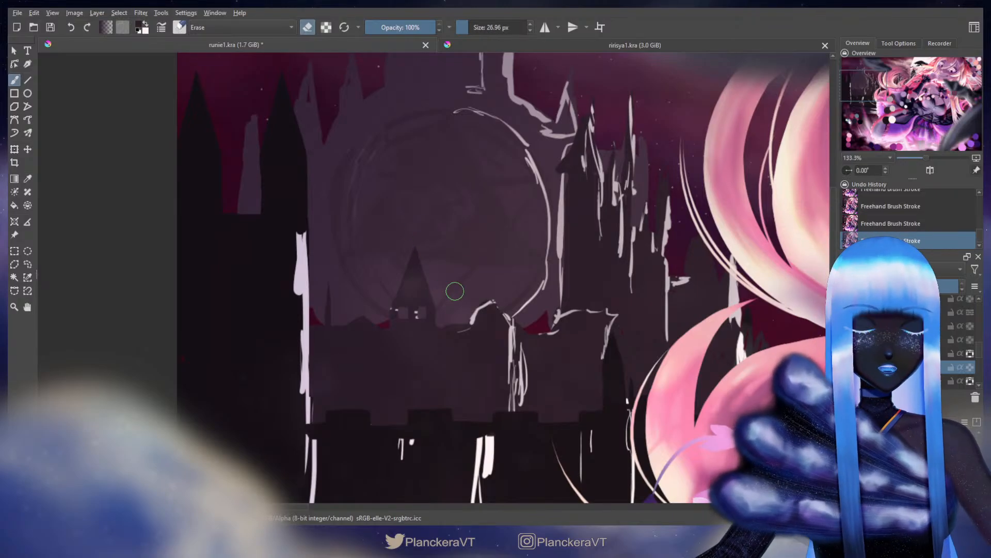
Widen the conical roof's left slope with a dark purple brush of about 27 px, and trim its tip and edges with the eraser
key(e)
drag(417, 258, 418, 258)
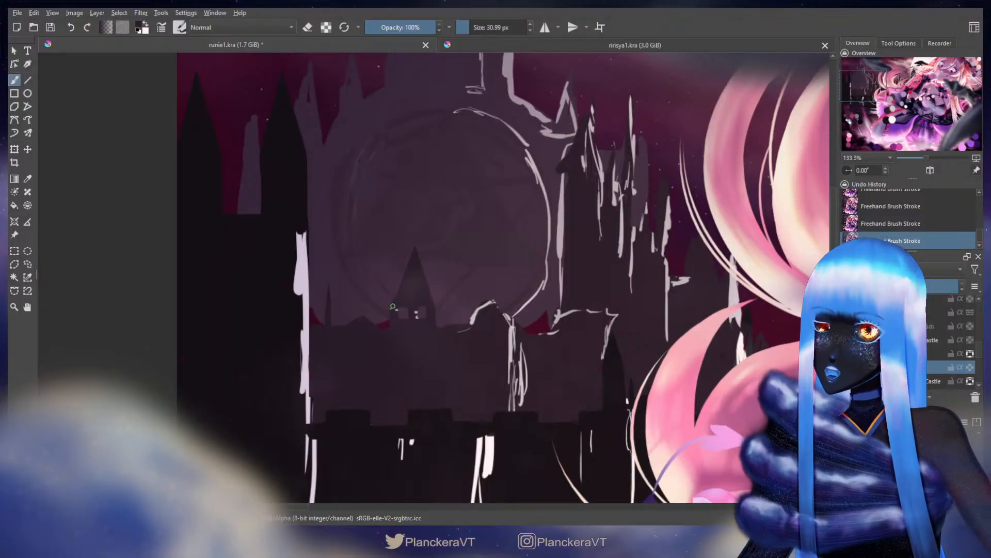
shift+drag(417, 255, 413, 255)
drag(415, 253, 392, 307)
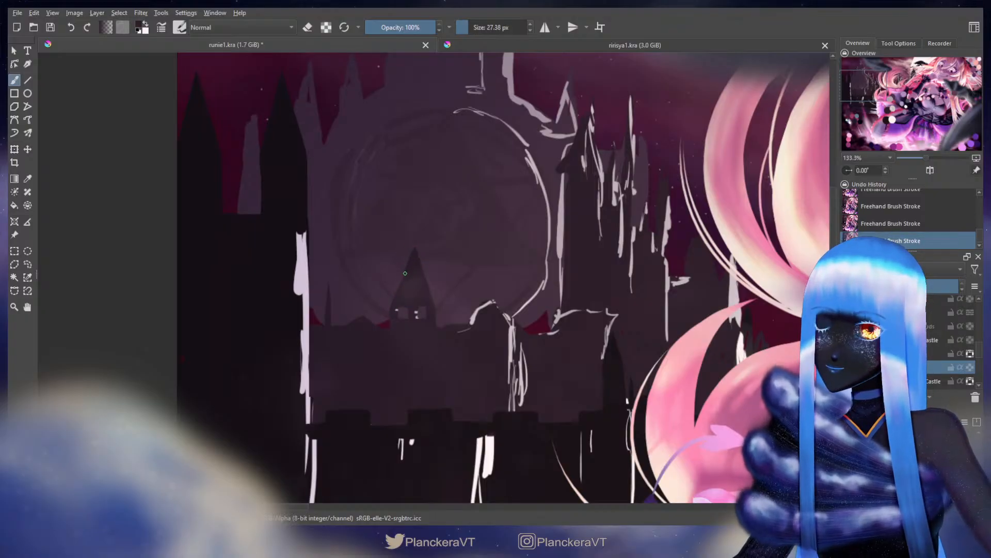
key(e)
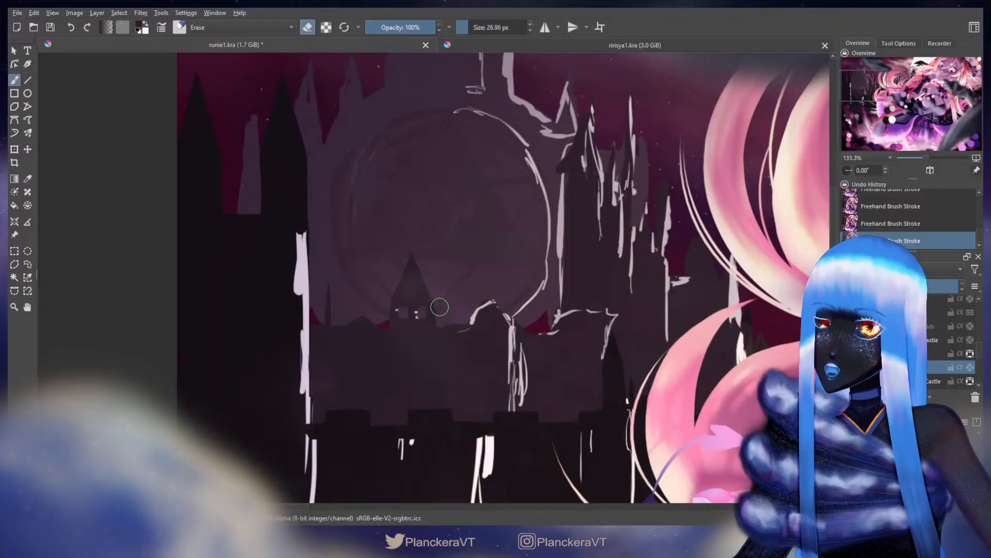
key(bracketleft)
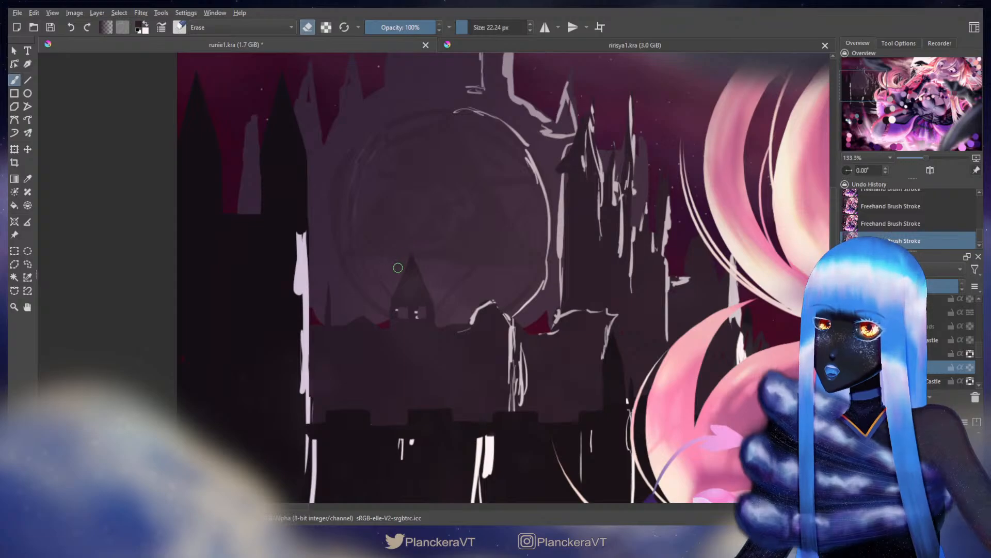
key(ctrl+z)
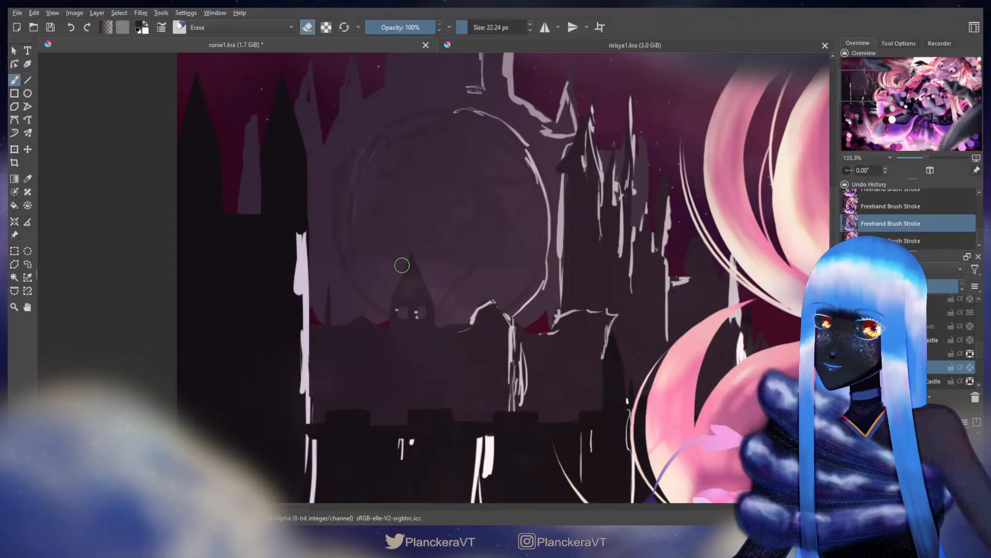
key(ctrl+shift+z)
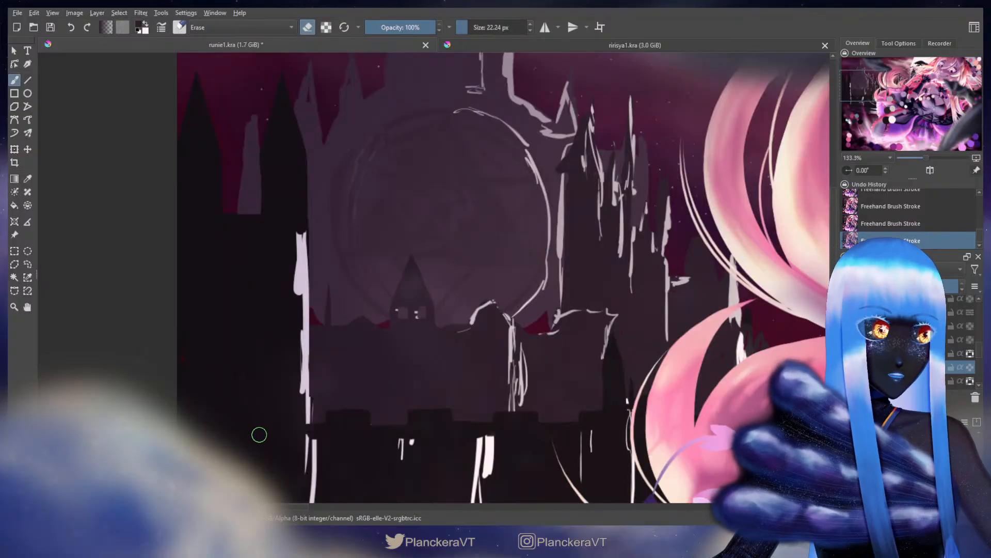
drag(387, 319, 385, 313)
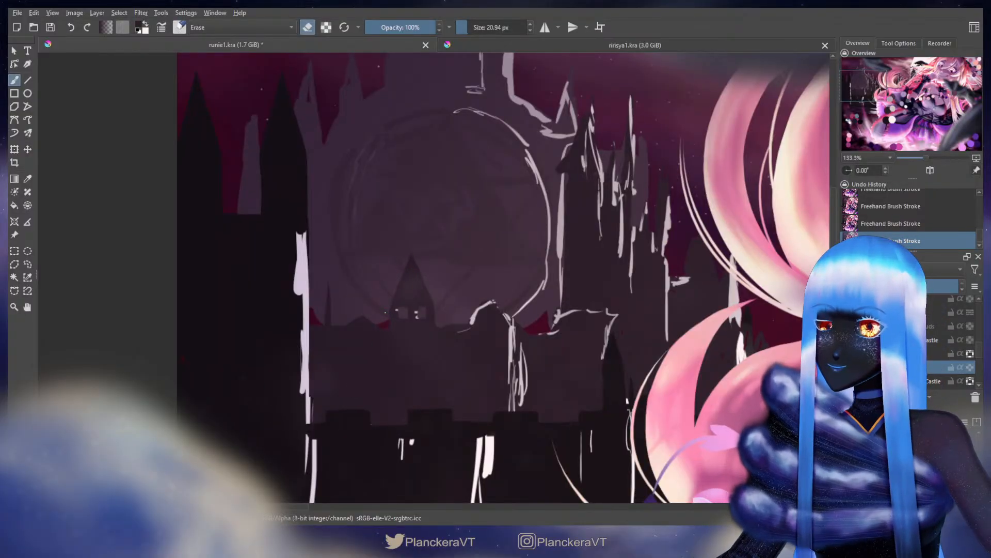
Paint thin pinnacles on both sides of the central conical roof and a slender tip on top with a brush of about 23 px
drag(446, 353, 358, 349)
key(e)
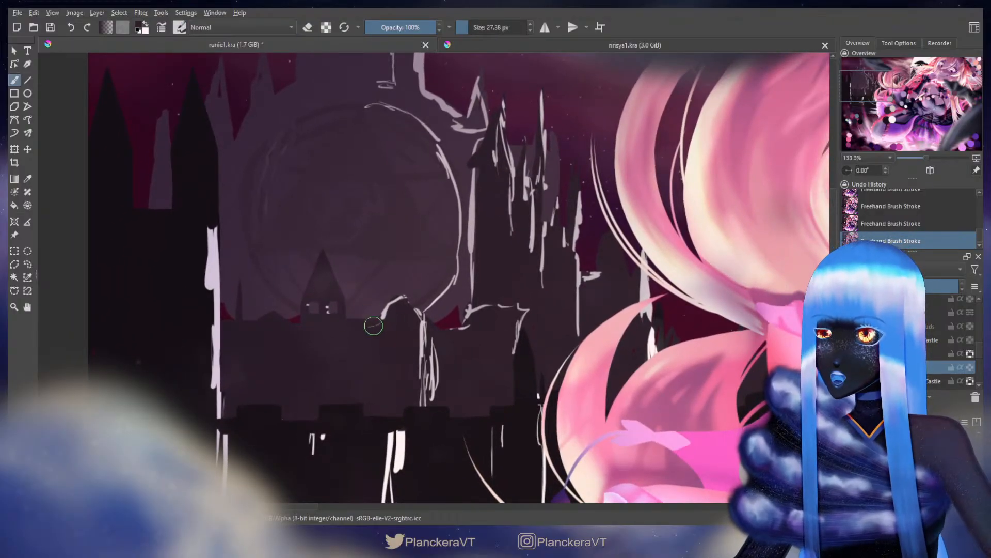
drag(407, 324, 379, 323)
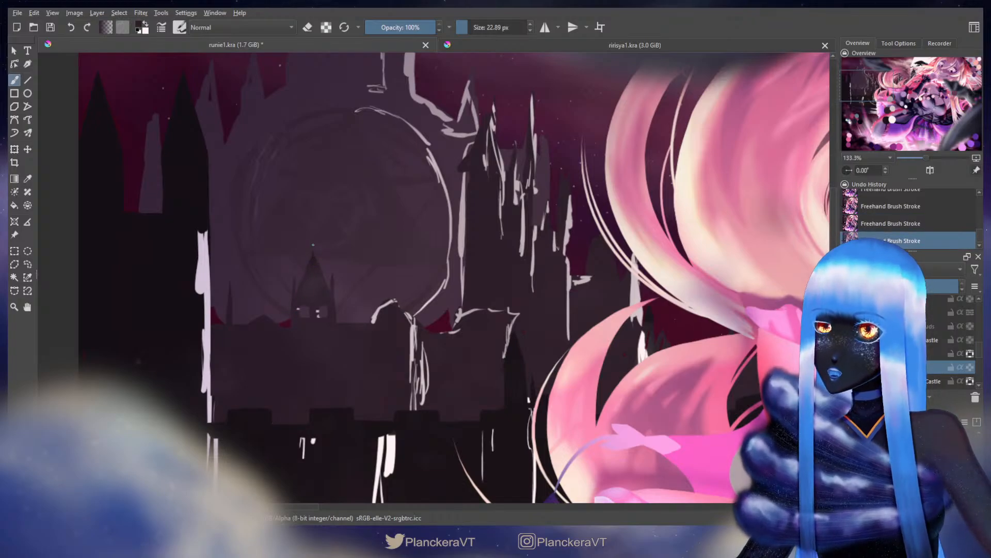
drag(335, 298, 379, 318)
scroll(390, 306, down, 1)
drag(348, 251, 426, 223)
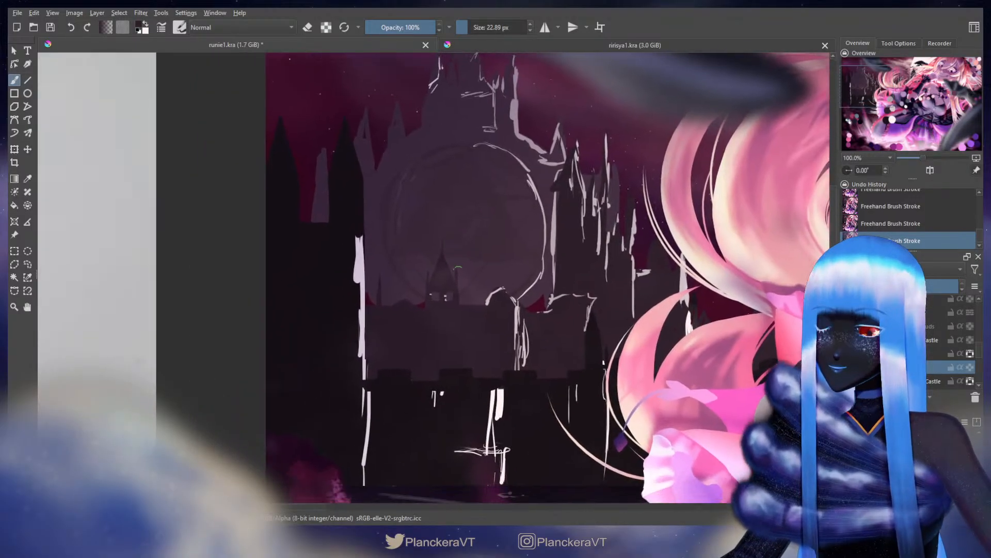
Sharpen the central roof's slender tip and side pinnacles with an eraser of about 15 to 17 px and a brush of about 16 px
key(e)
scroll(437, 264, up, 1)
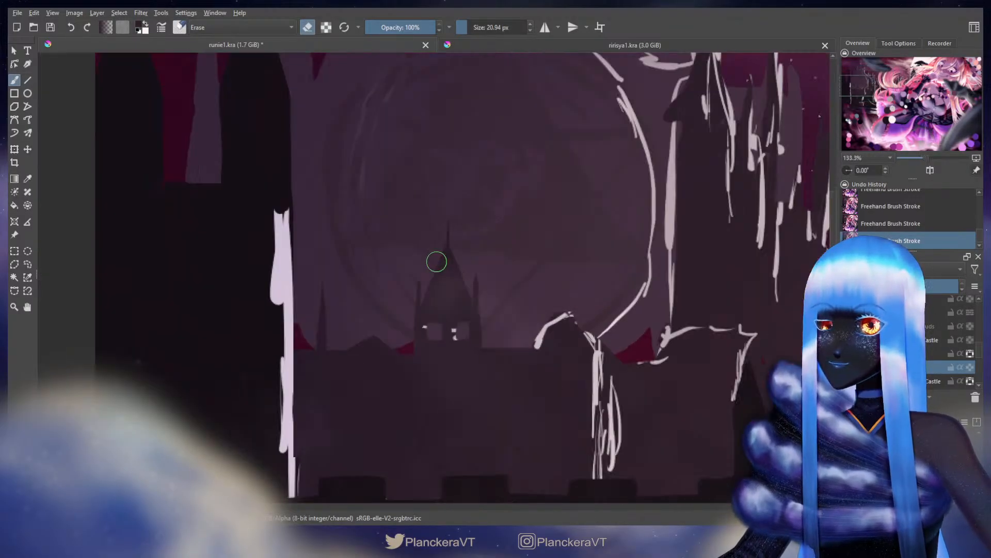
key(bracketleft)
key(bracketleft)
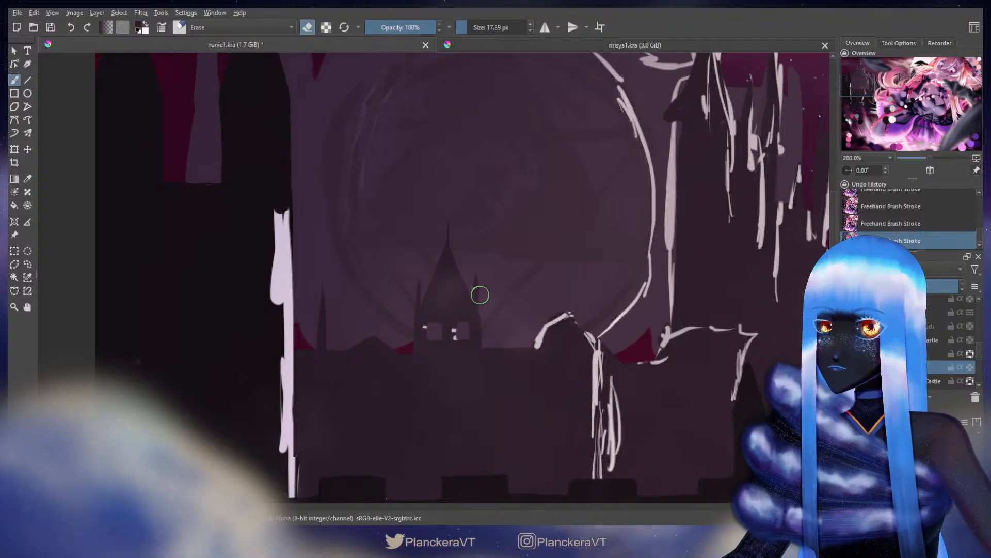
key(e)
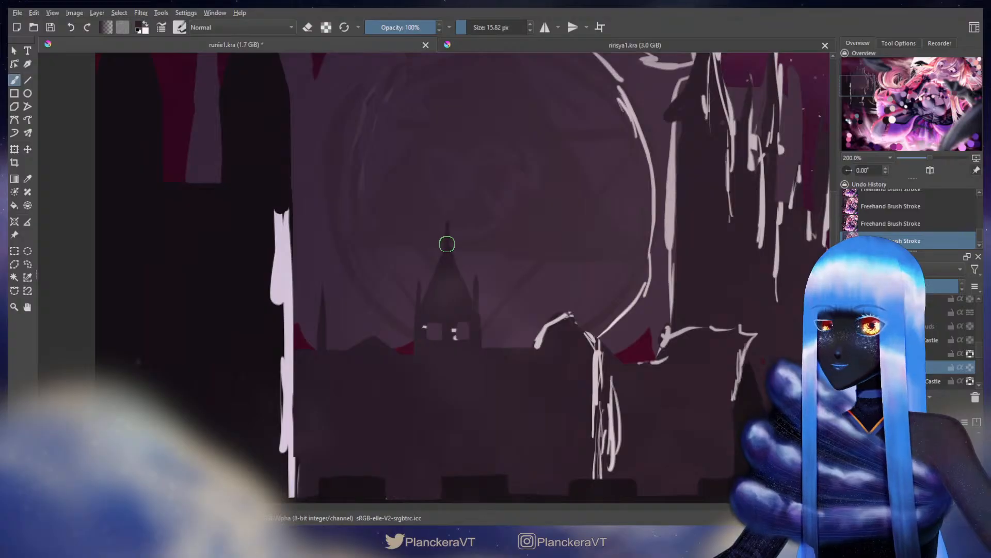
key(e)
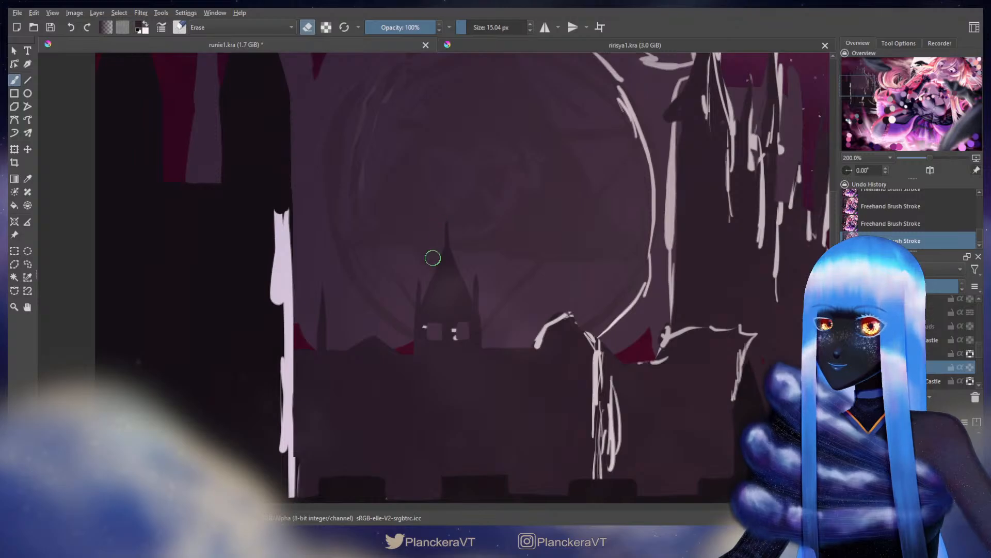
key(bracketleft)
Touch up the pinnacles and wall edges of the small central tower with a brush of about 16 px
key(e)
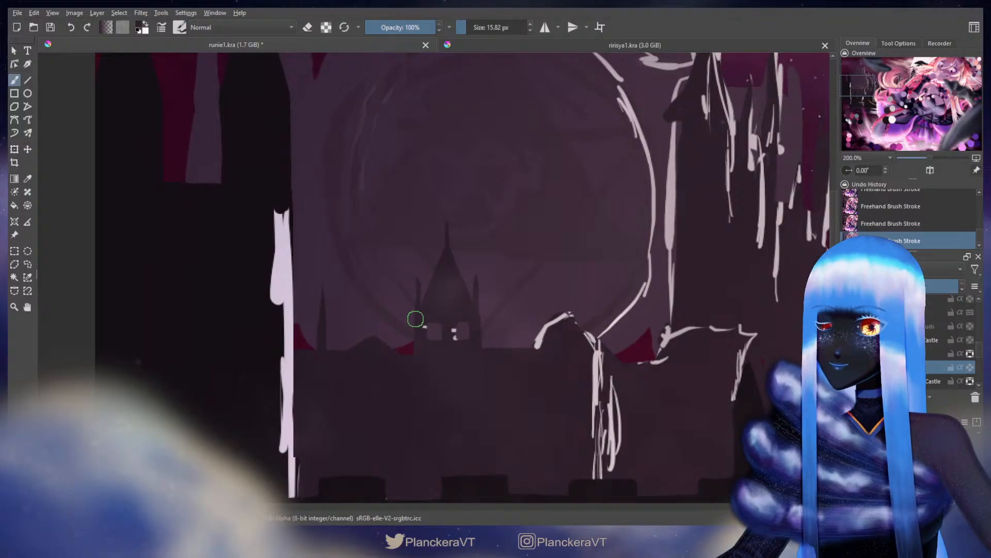
drag(416, 281, 418, 282)
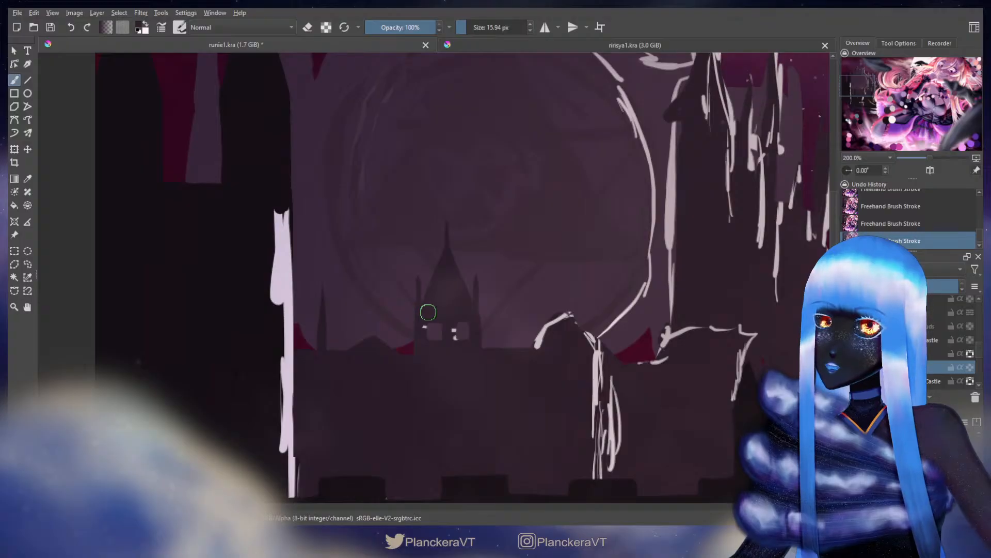
key(e)
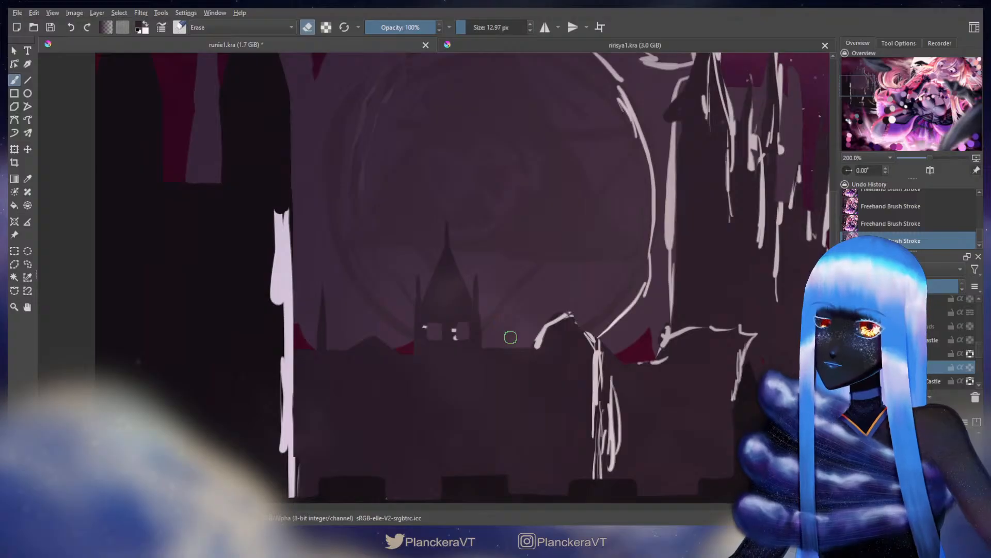
key(e)
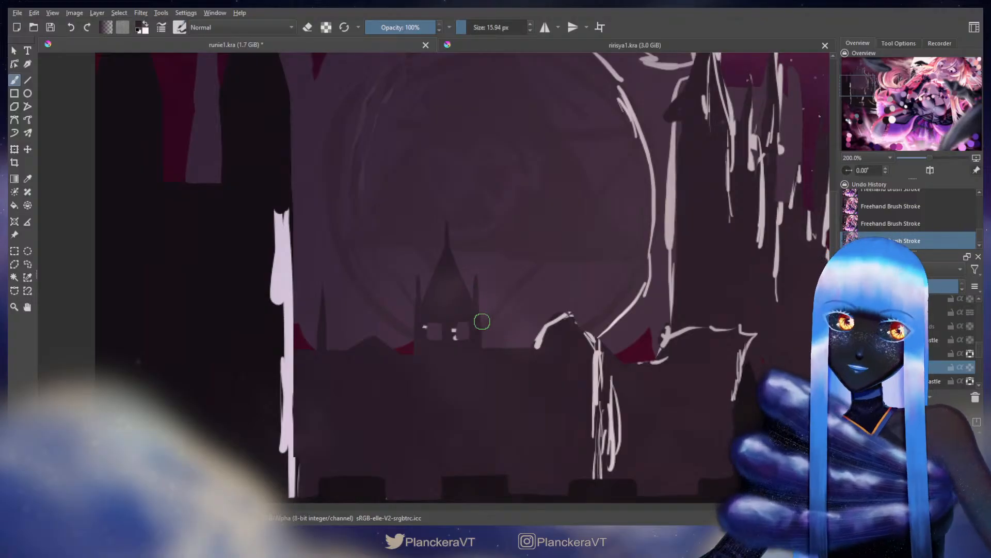
Select the foreground castle layer and erase a wide window opening in each of the two black towers with an eraser of about 18 px
key(e)
mouse_move(530, 286)
mouse_down()
mouse_move(518, 356)
mouse_move(540, 250)
mouse_up()
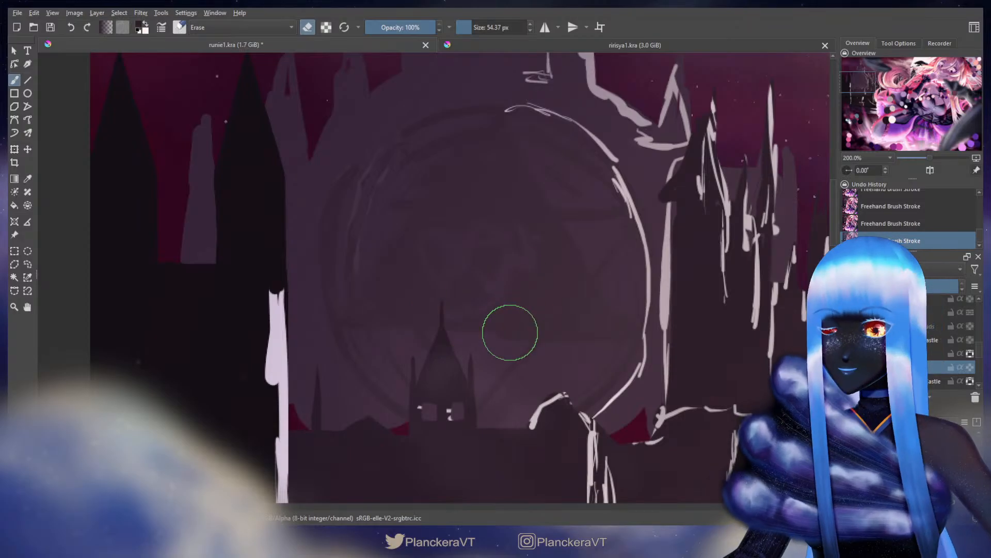
mouse_move(509, 332)
mouse_down()
mouse_move(553, 270)
mouse_move(529, 292)
mouse_up()
key(bracketleft)
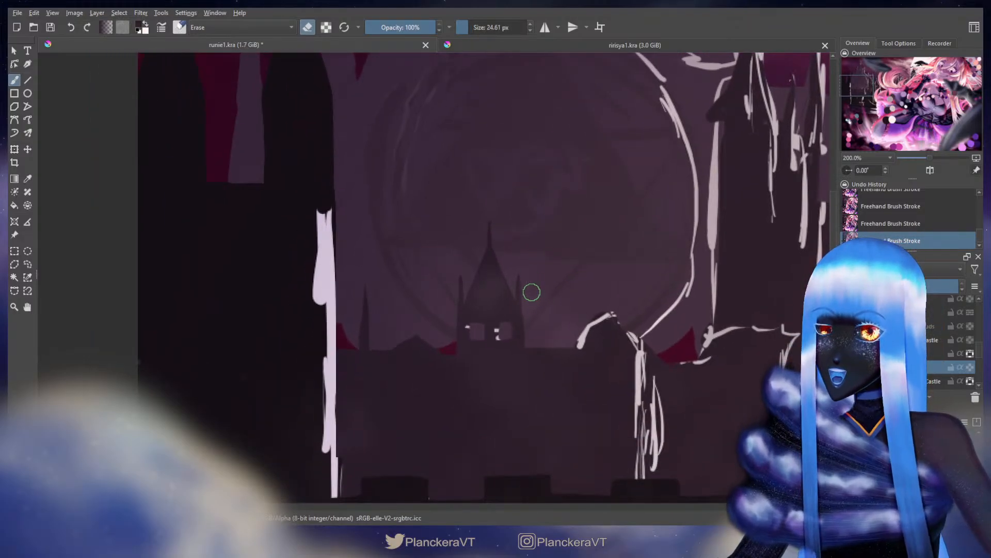
drag(540, 256, 560, 390)
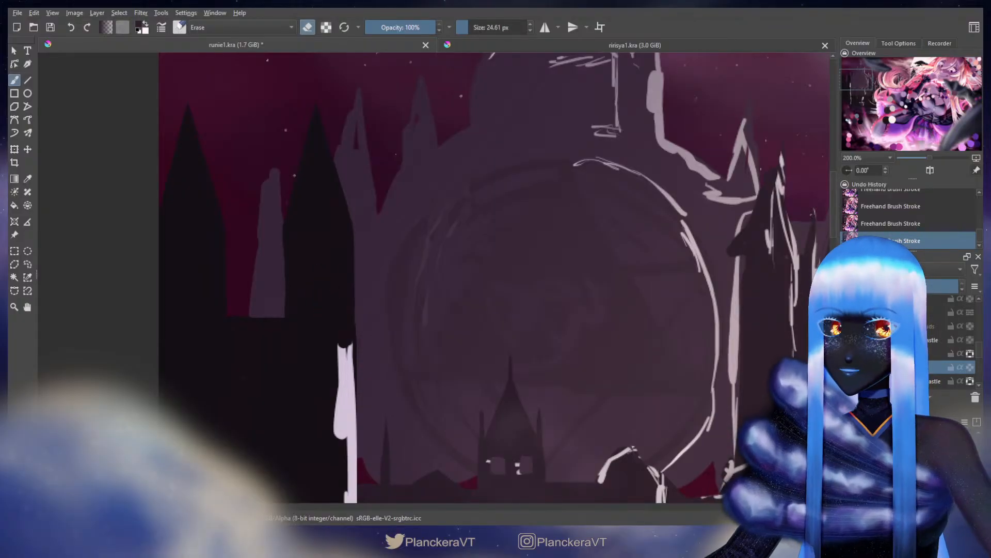
click(958, 343)
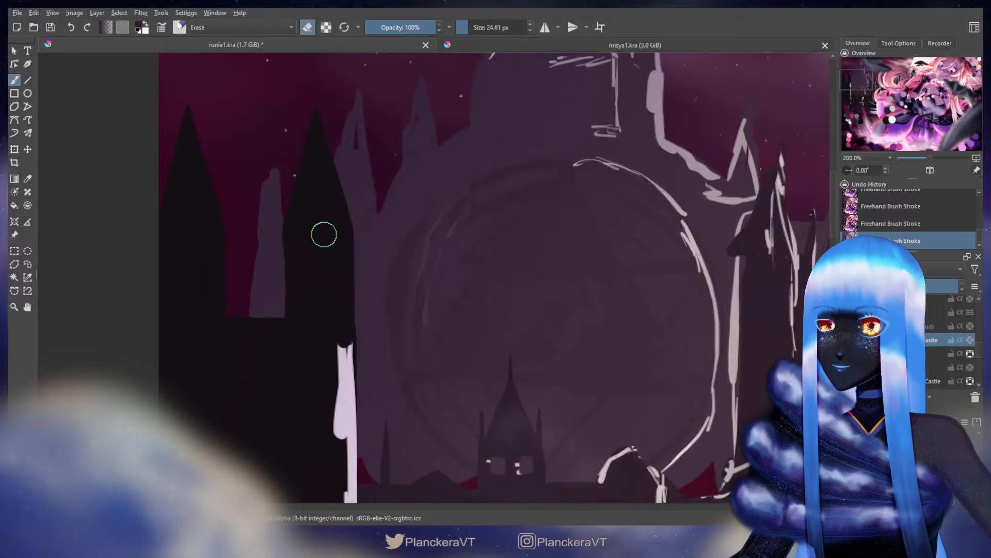
key(bracketleft)
key(bracketleft)
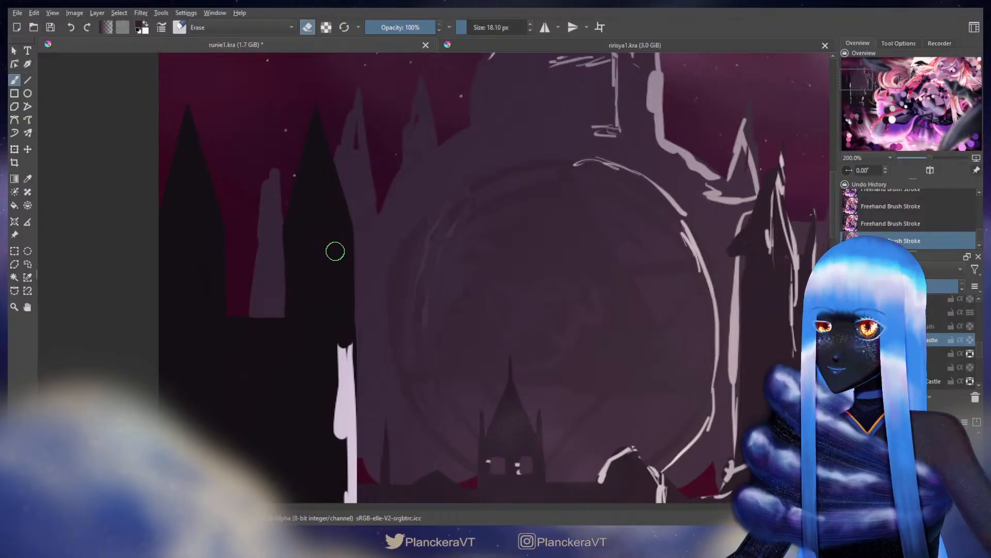
mouse_move(304, 252)
mouse_down()
mouse_move(330, 250)
mouse_move(330, 263)
mouse_move(305, 265)
mouse_move(315, 258)
mouse_up()
mouse_move(192, 251)
mouse_down()
mouse_move(168, 248)
mouse_move(200, 251)
mouse_move(171, 261)
mouse_up()
Sample the near-black colour swatch and split each black tower's window opening into two with a vertical bar, using a brush of about 27 px
key(e)
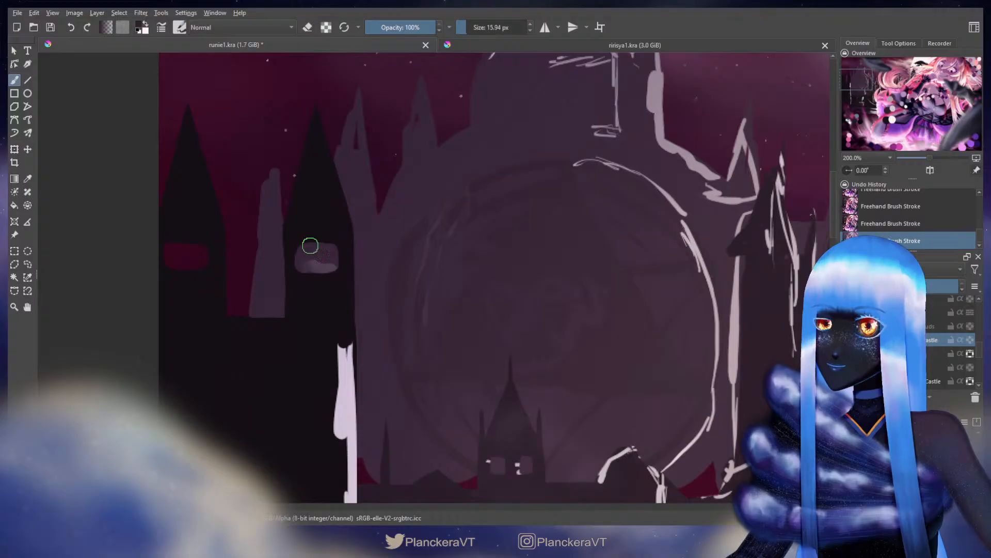
drag(744, 465, 538, 319)
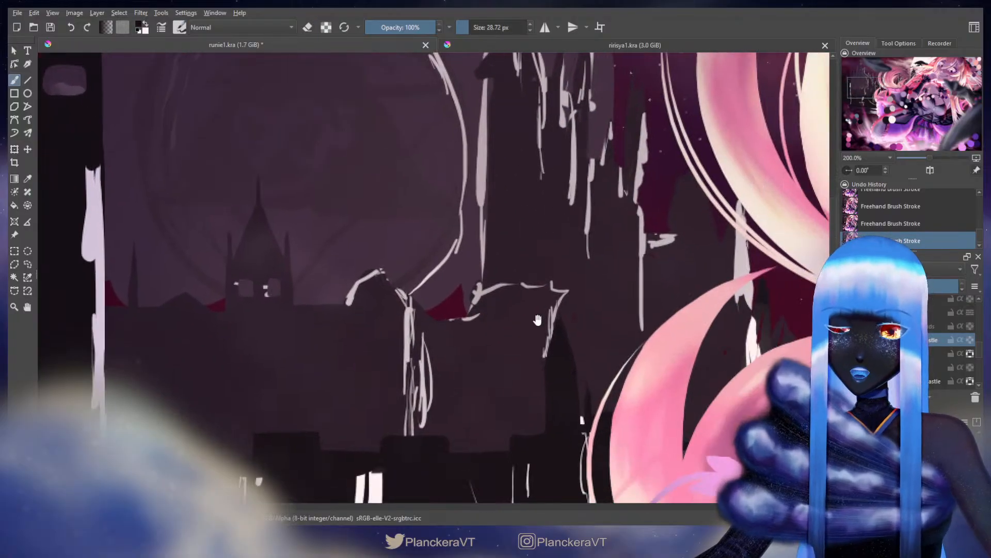
drag(666, 480, 551, 303)
drag(605, 431, 369, 163)
drag(533, 394, 522, 263)
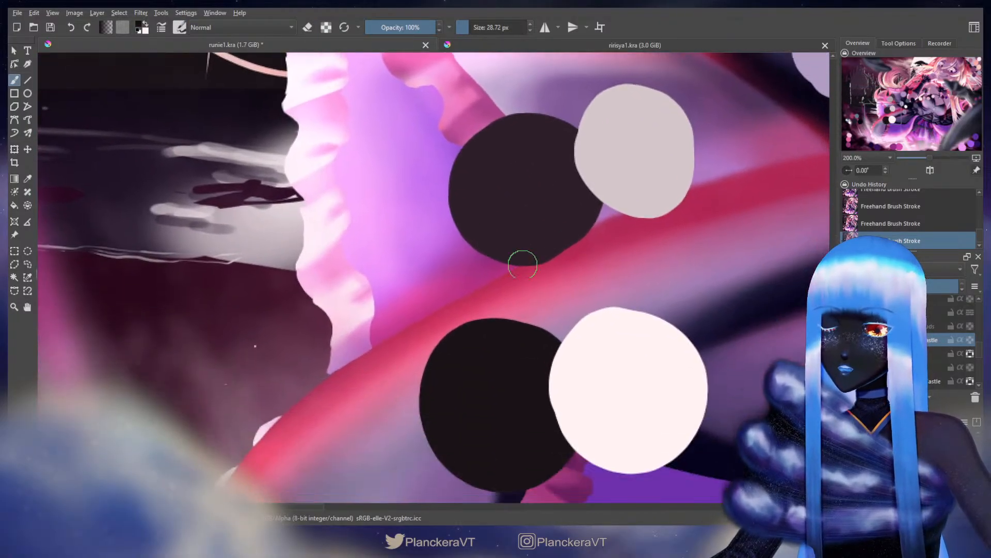
ctrl+click(526, 376)
mouse_move(346, 239)
mouse_down()
mouse_move(407, 275)
mouse_move(476, 286)
mouse_move(527, 325)
mouse_move(538, 347)
mouse_move(520, 293)
mouse_move(526, 239)
mouse_up()
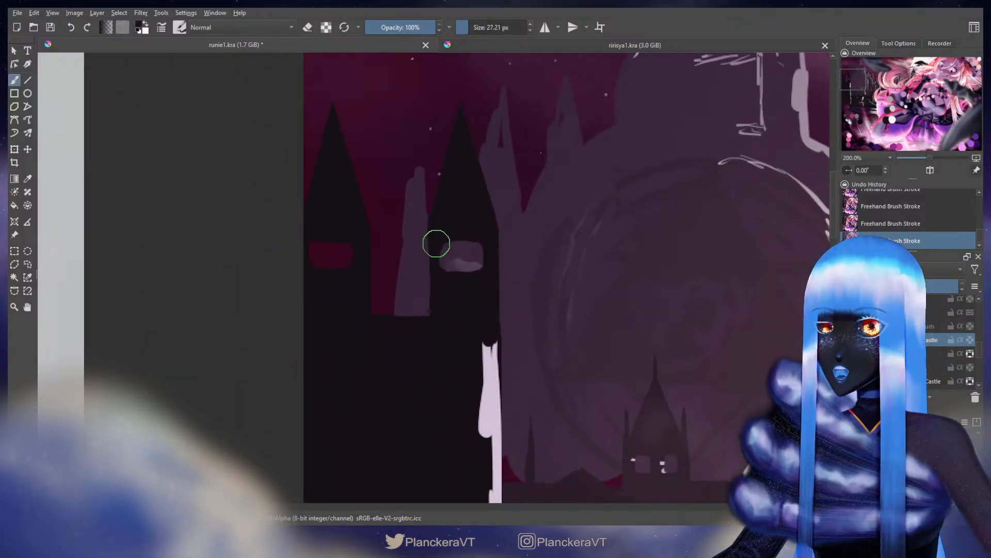
mouse_move(437, 244)
shift+mouse_down()
mouse_move(424, 243)
mouse_move(438, 272)
shift+mouse_up()
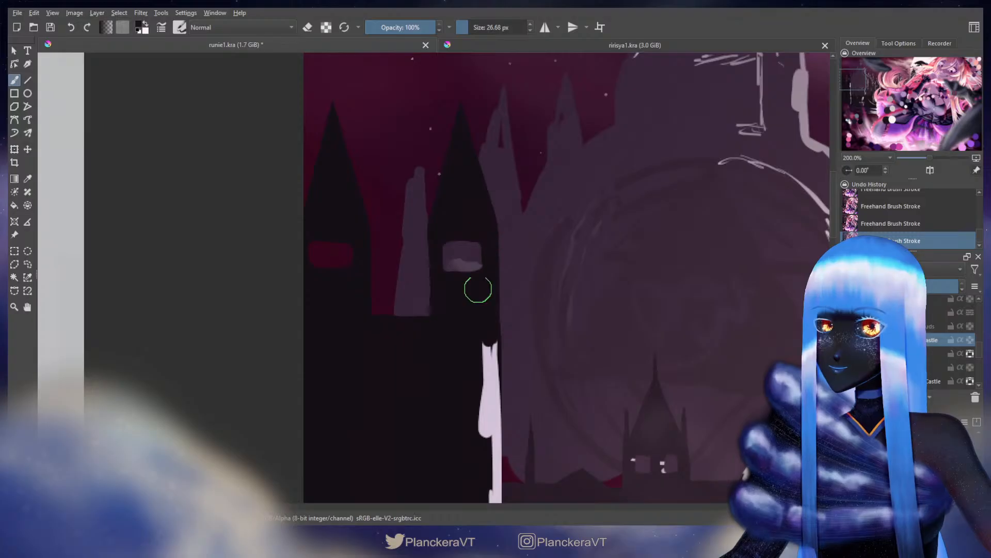
drag(463, 242, 463, 273)
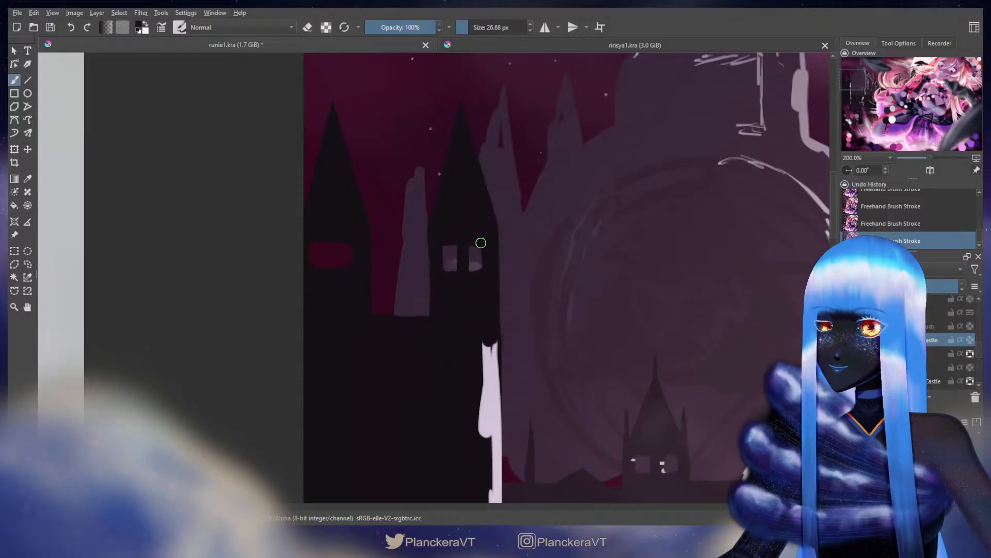
drag(330, 227, 334, 335)
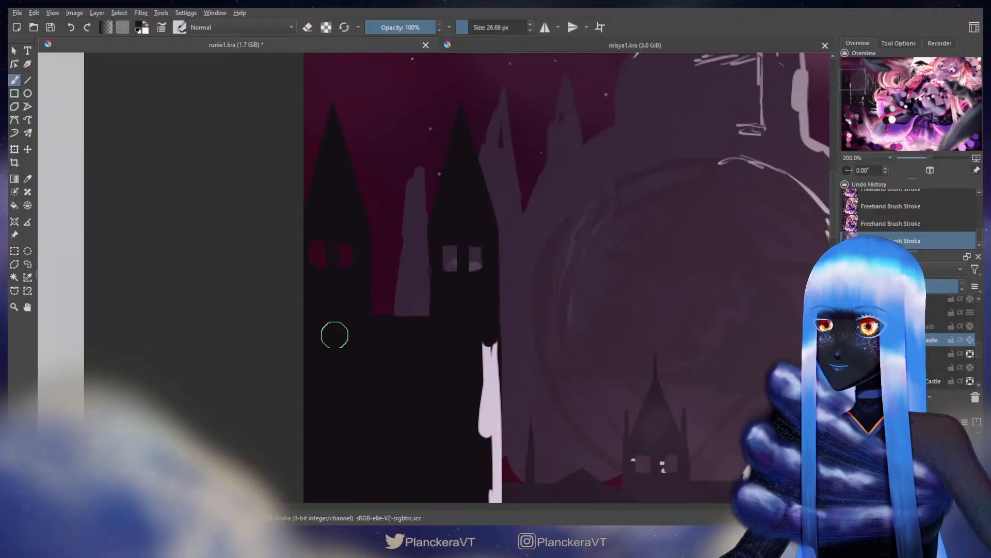
Square off the outer black tower's window opening and repaint its vertical dividing bar with a brush of about 27 px
key(ctrl+z)
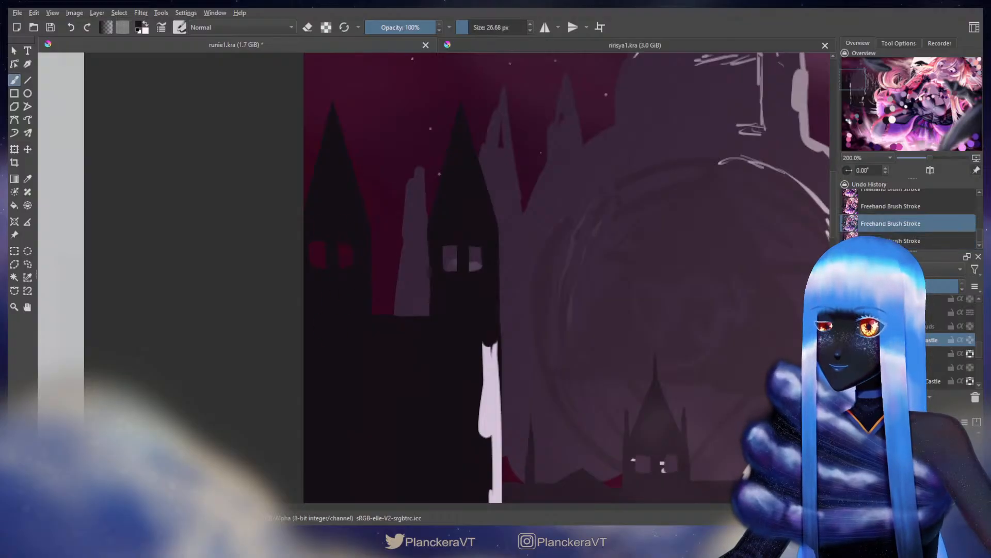
key(ctrl+shift+z)
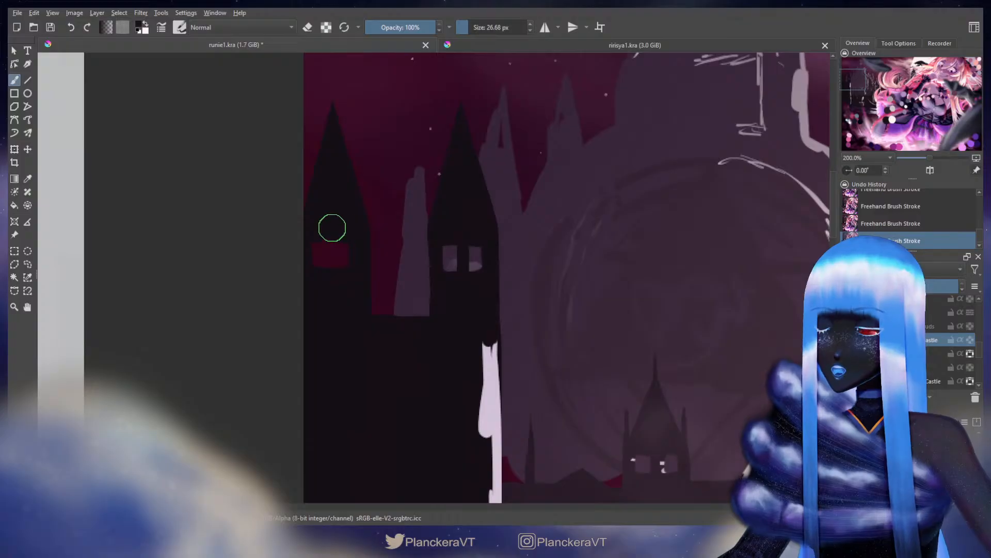
drag(331, 245, 331, 267)
Select the middle castle layer, sample its wall colour, and touch up the skyline around the thin spire using a brush and eraser of about 17 to 19 px
drag(694, 312, 506, 286)
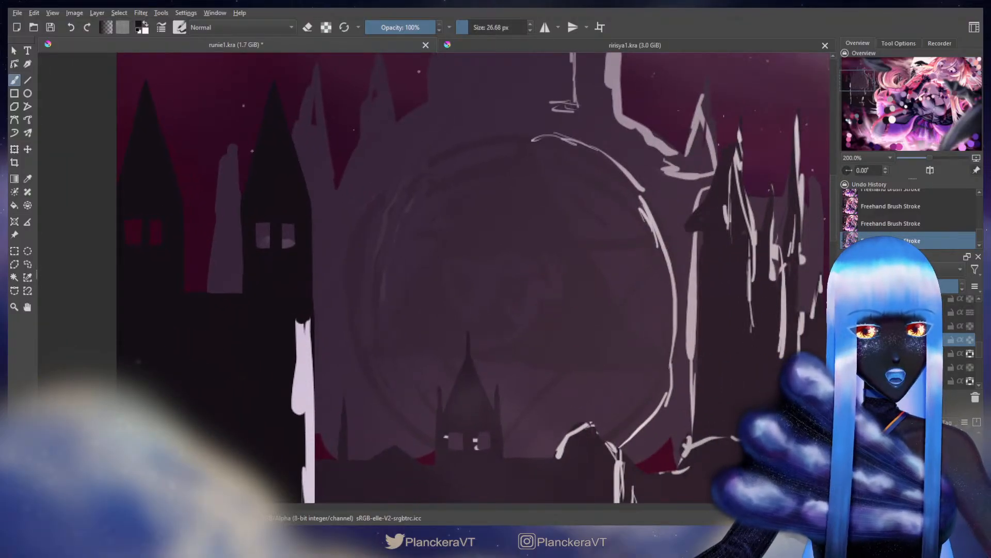
scroll(571, 266, down, 5)
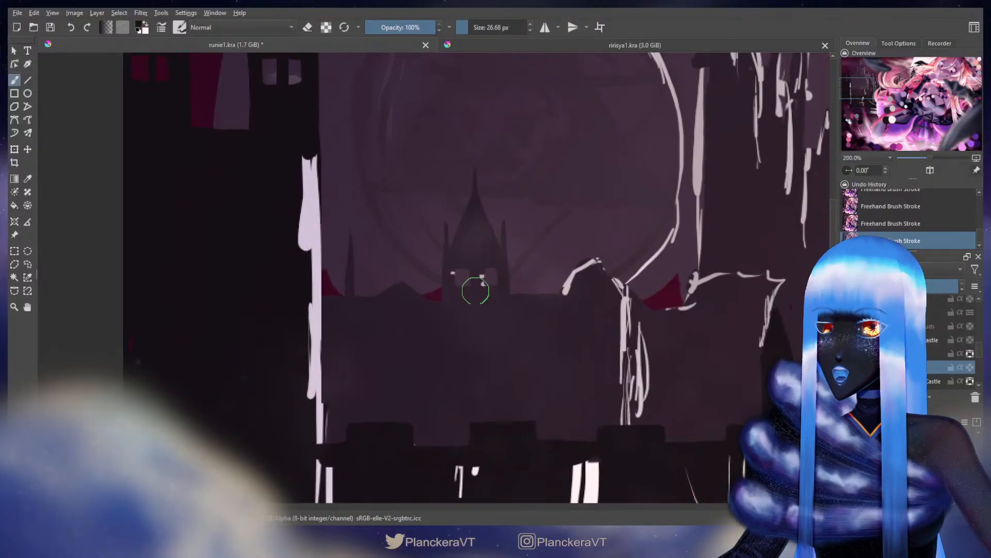
ctrl+click(471, 304)
shift+drag(392, 295, 389, 296)
drag(389, 296, 436, 296)
key(e)
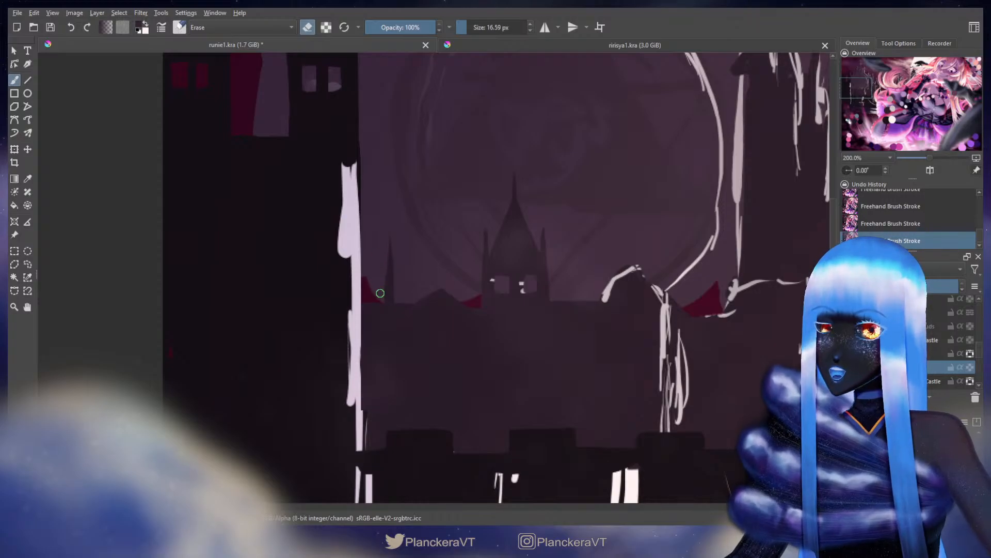
key(e)
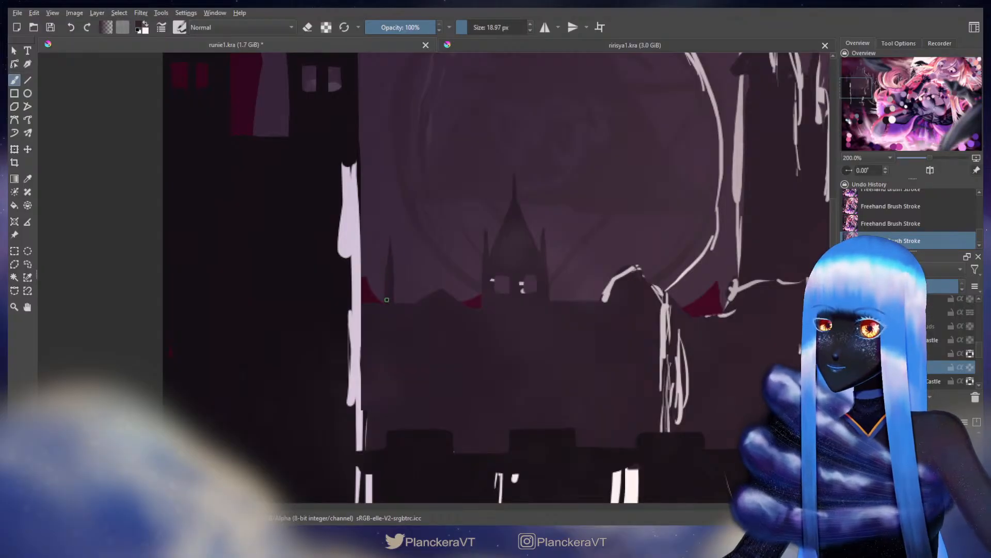
Paint over the white arc sketch beside the central tower with a brush of about 26 px, trim it, and undo the last stroke
drag(543, 330, 395, 347)
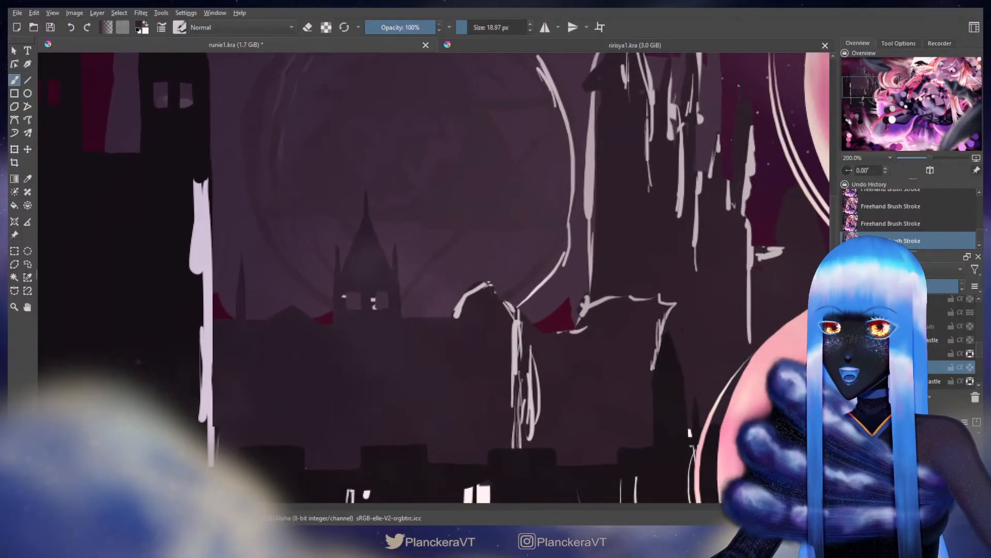
drag(458, 308, 463, 312)
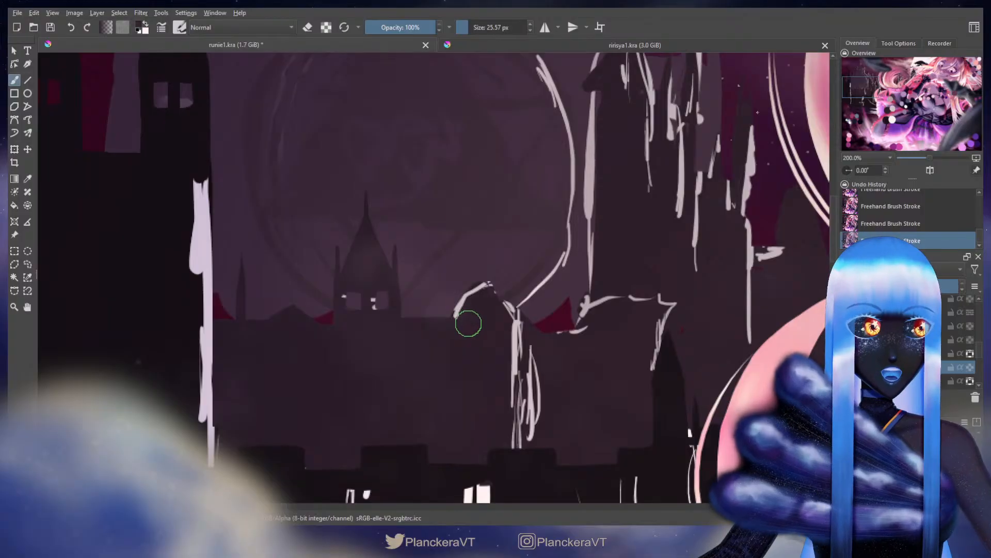
key(e)
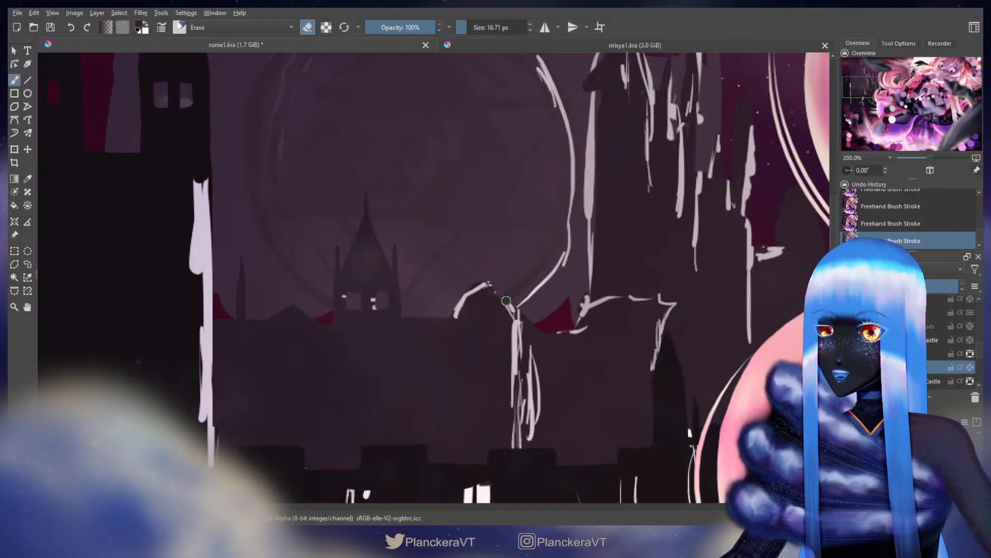
key(e)
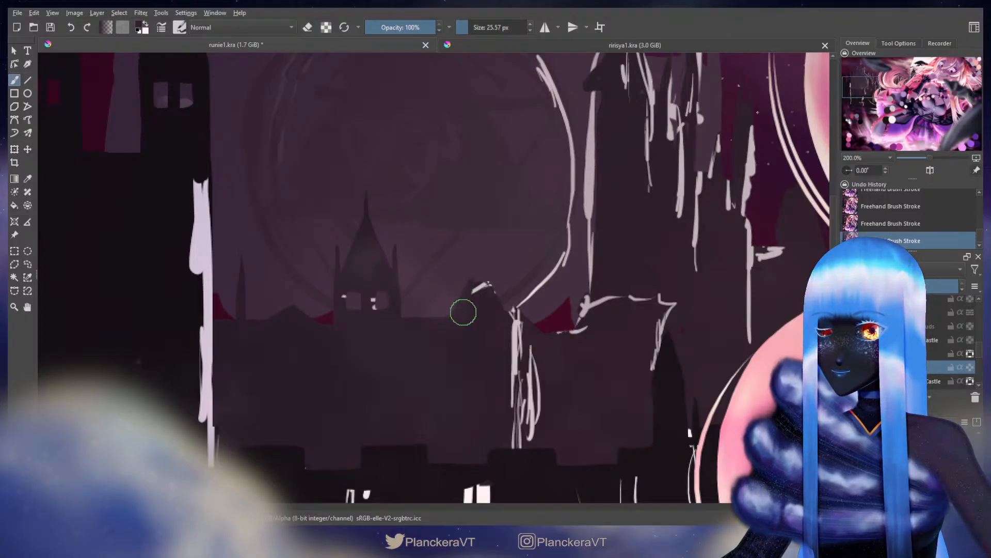
key(ctrl+z)
Shape the sketched mound beside the central tower into a solid pointed gable with a brush of about 22 px
drag(693, 385, 426, 165)
drag(530, 275, 439, 151)
drag(555, 293, 484, 196)
drag(367, 192, 619, 360)
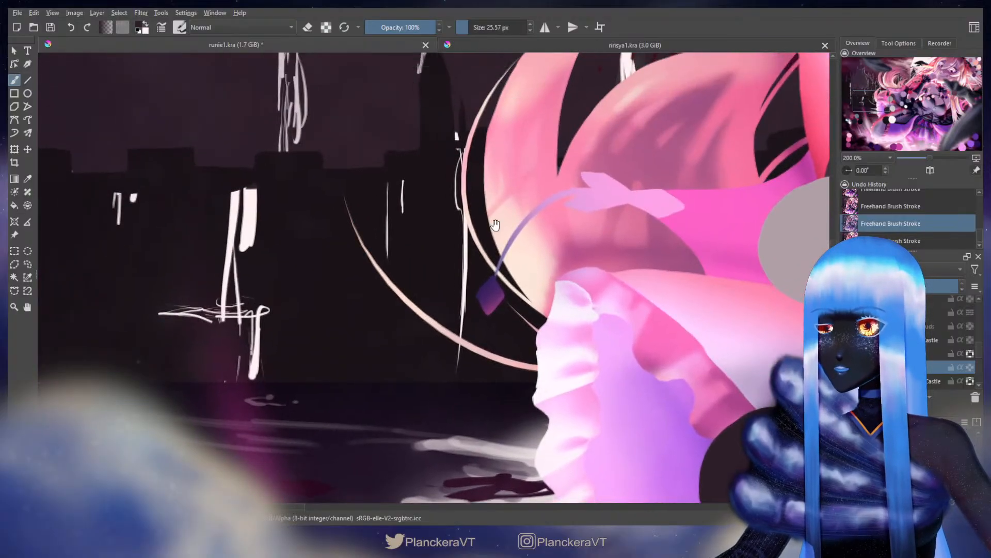
drag(474, 90, 633, 416)
mouse_move(400, 334)
mouse_down()
mouse_move(386, 336)
mouse_move(388, 324)
mouse_up()
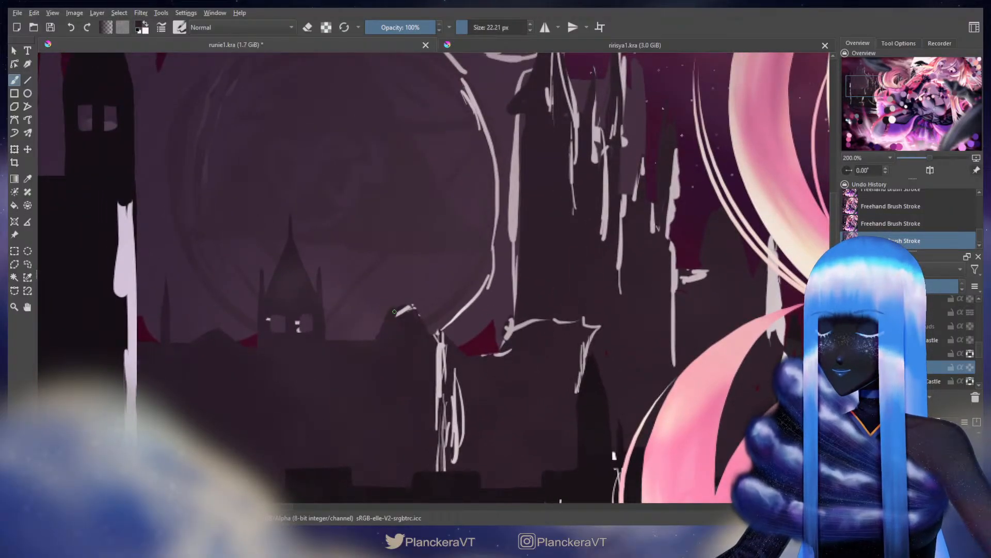
mouse_move(394, 311)
mouse_down()
mouse_move(406, 316)
mouse_move(402, 306)
mouse_up()
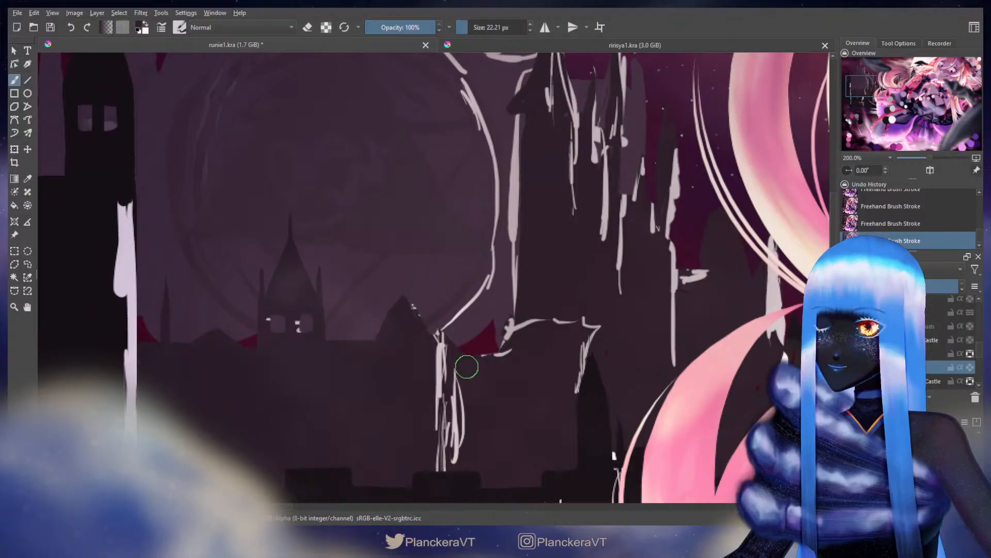
Add a low side wall and a small turret on each side of the central tower with a brush of about 24 px
drag(416, 298, 542, 278)
mouse_move(365, 321)
mouse_down()
mouse_move(386, 305)
mouse_move(365, 319)
mouse_up()
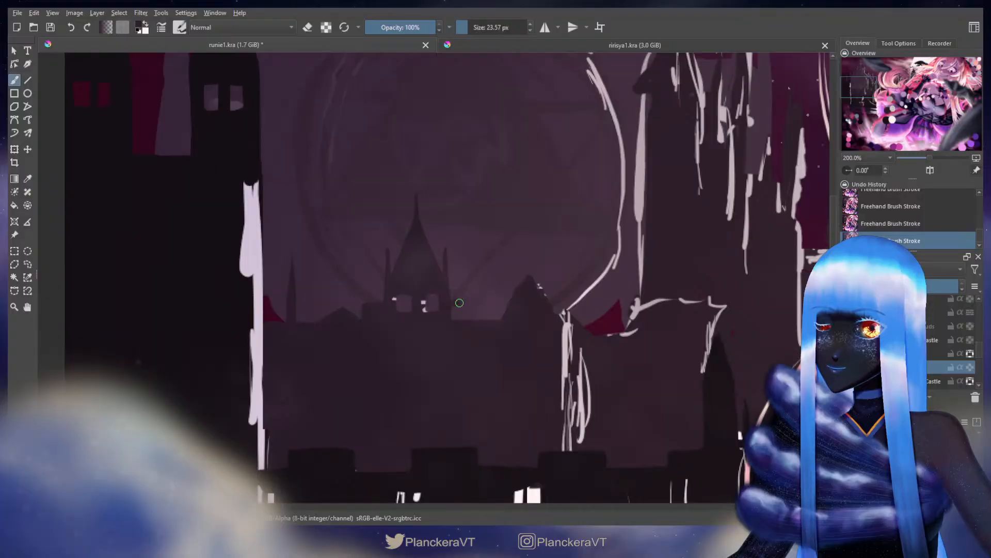
mouse_move(459, 302)
mouse_down()
mouse_move(476, 310)
mouse_move(456, 307)
mouse_up()
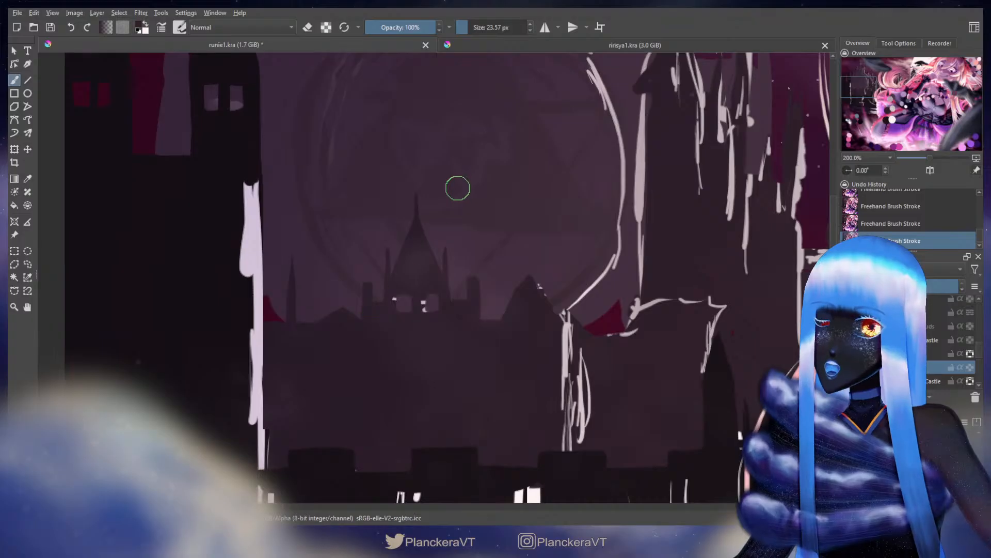
Paint branching finials on the central spire and its side pinnacles with a brush of about 17 px, and undo the last roof strokes
scroll(457, 222, up, 3)
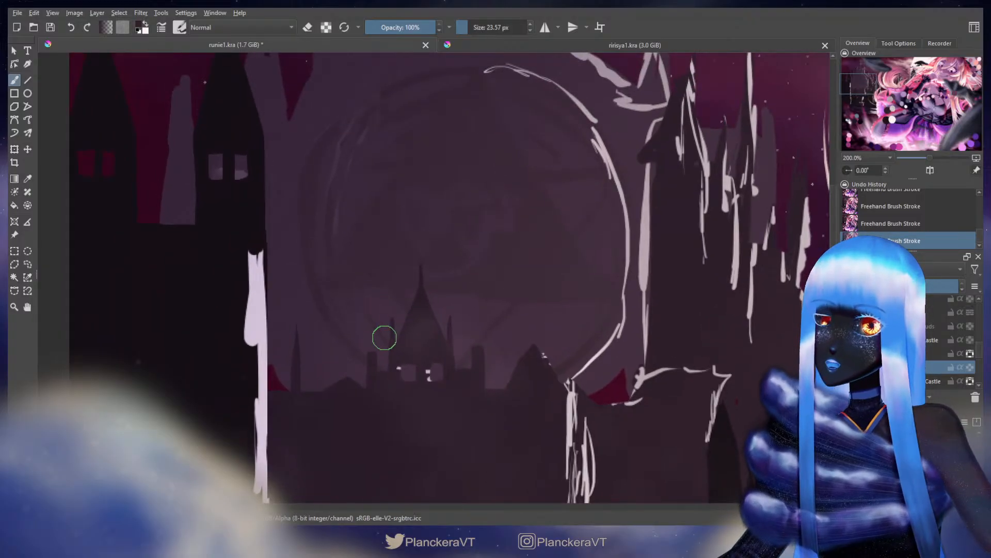
key(bracketleft)
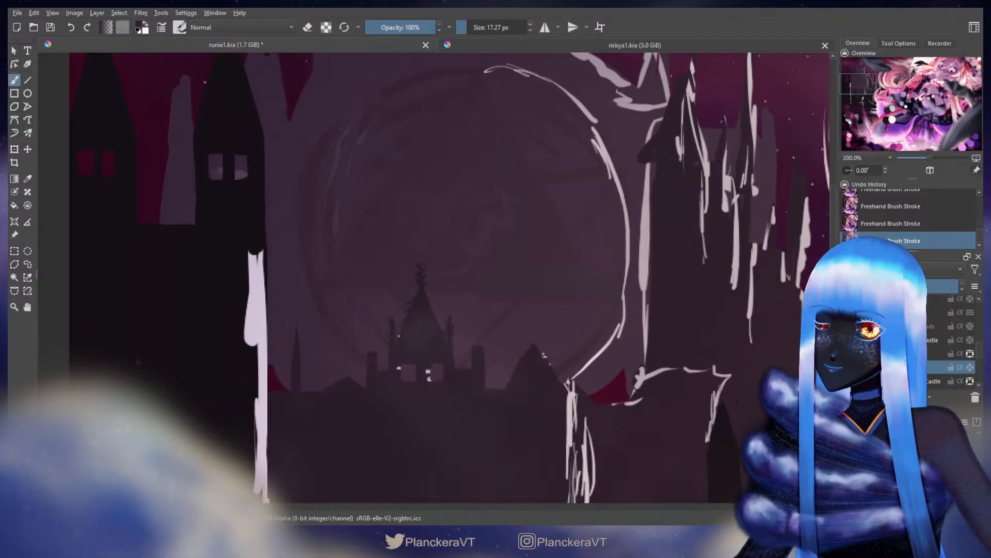
key(ctrl+z)
key(ctrl+z)
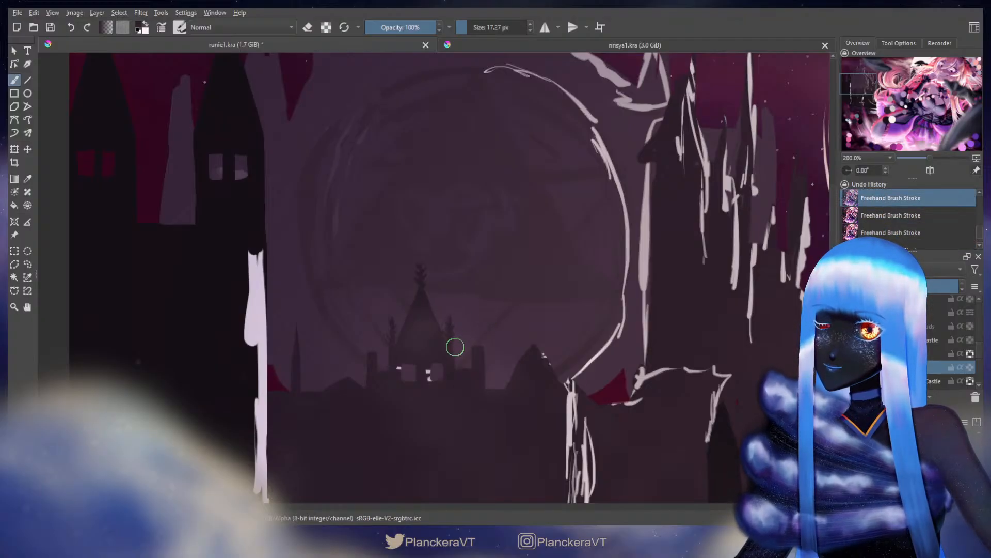
Cap the low turrets flanking the central tower with small pointed roofs, using a brush of about 17 px
drag(375, 343, 402, 297)
key(ctrl+shift+z)
key(ctrl+shift+z)
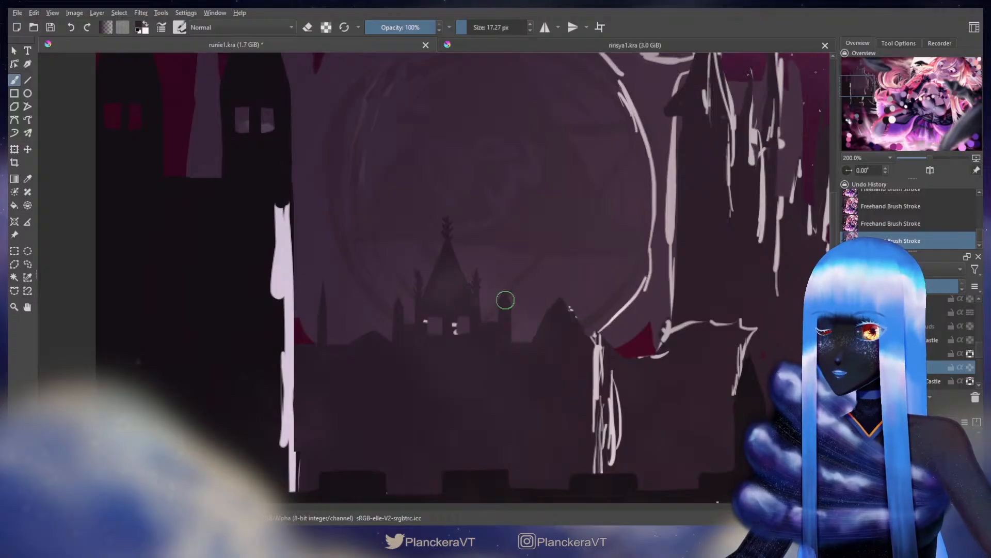
Clean the gable's far slope with an eraser of about 17 px and add thin spires beside it with a brush of about 20 px
drag(548, 315, 487, 289)
key(])
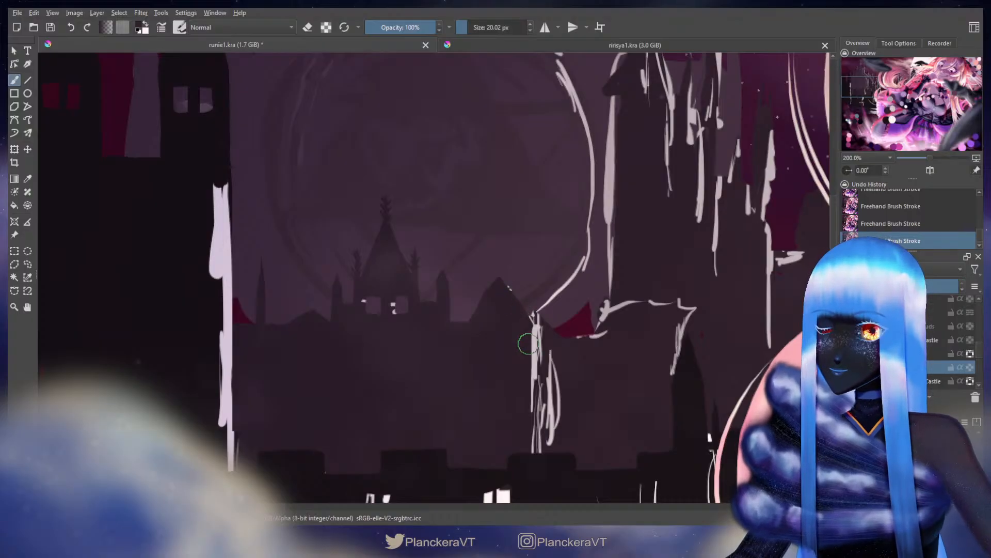
key(e)
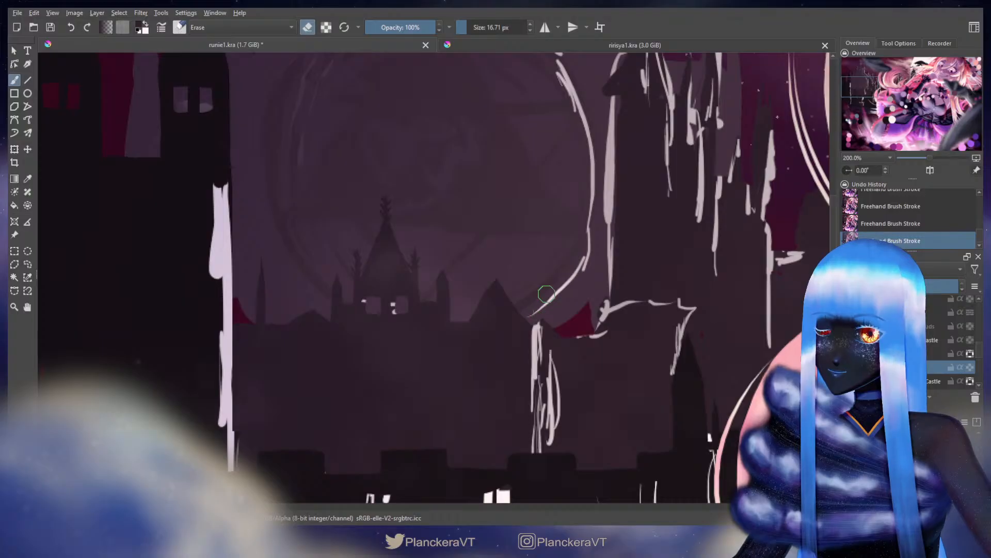
key(e)
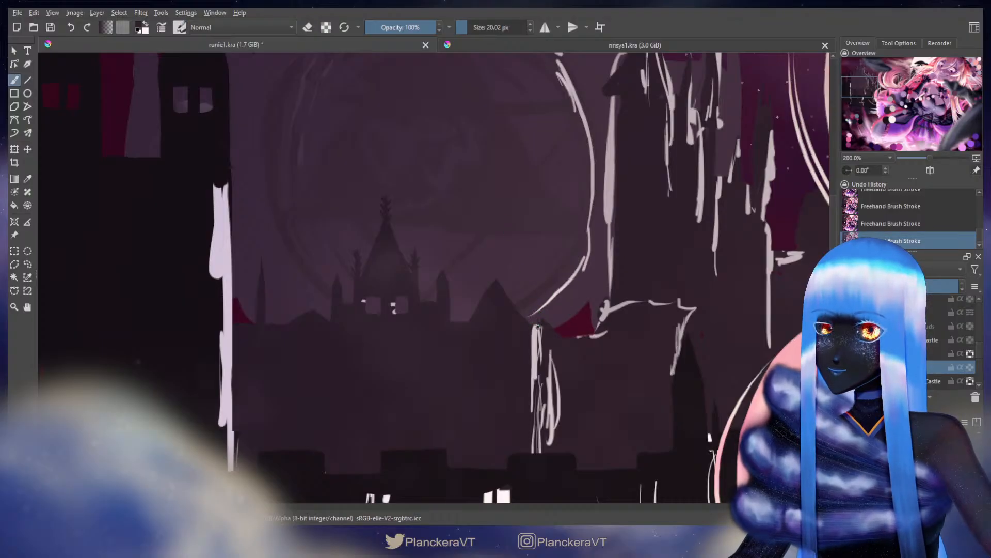
mouse_move(538, 327)
mouse_down()
mouse_move(538, 279)
mouse_move(543, 343)
mouse_move(553, 342)
mouse_move(551, 298)
mouse_move(557, 338)
mouse_move(555, 312)
mouse_up()
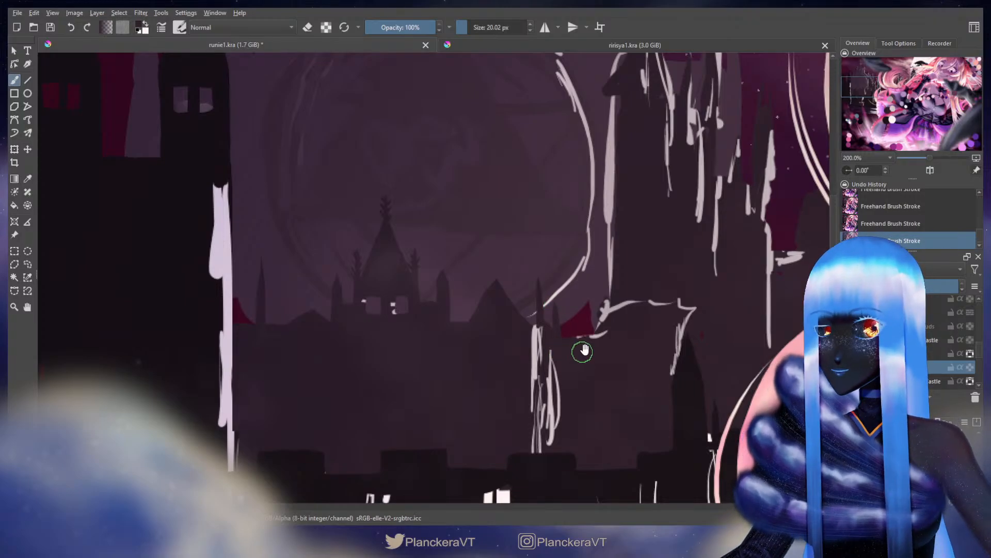
Erase the white sketch tip above the large right-hand tower's roof with an eraser of about 23 px
drag(585, 347, 494, 348)
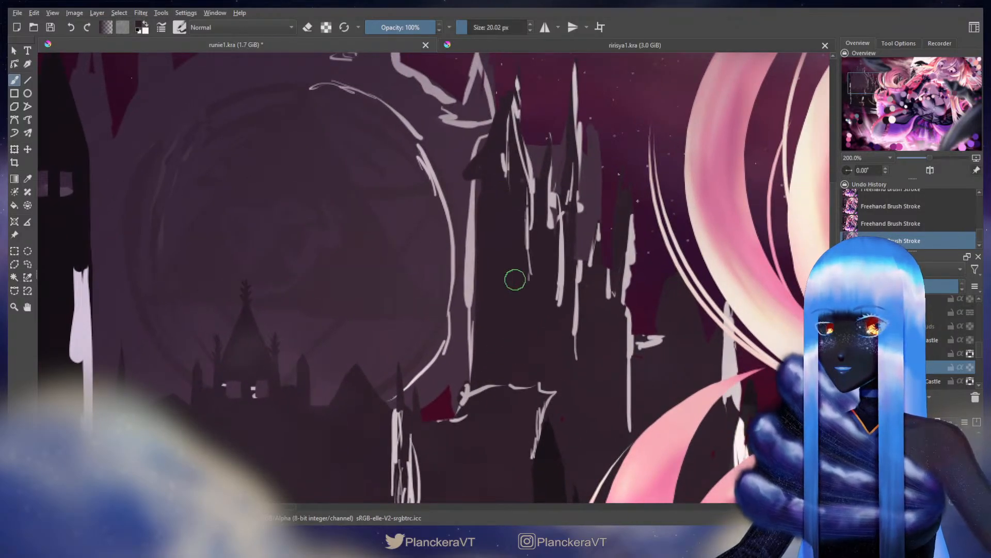
key(e)
drag(516, 293, 512, 283)
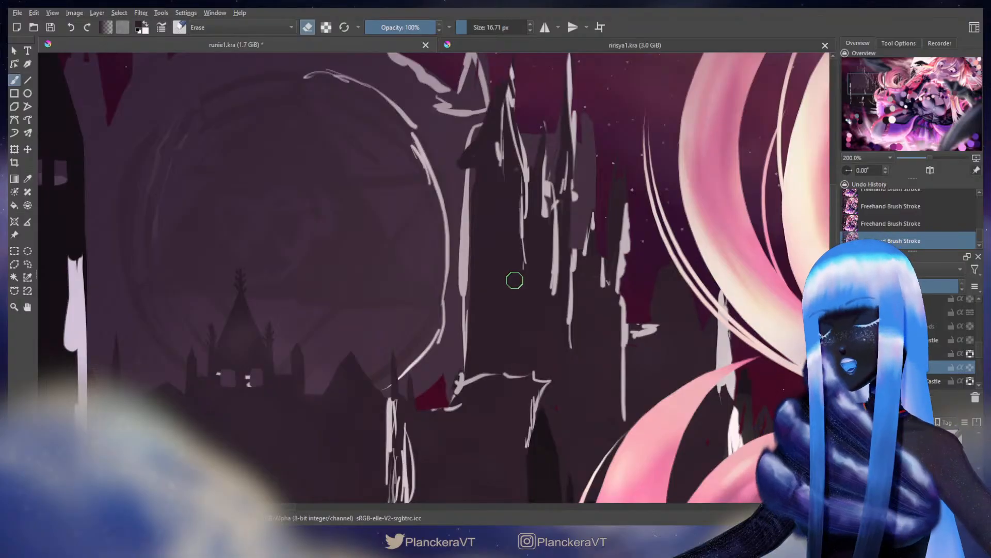
drag(505, 193, 493, 267)
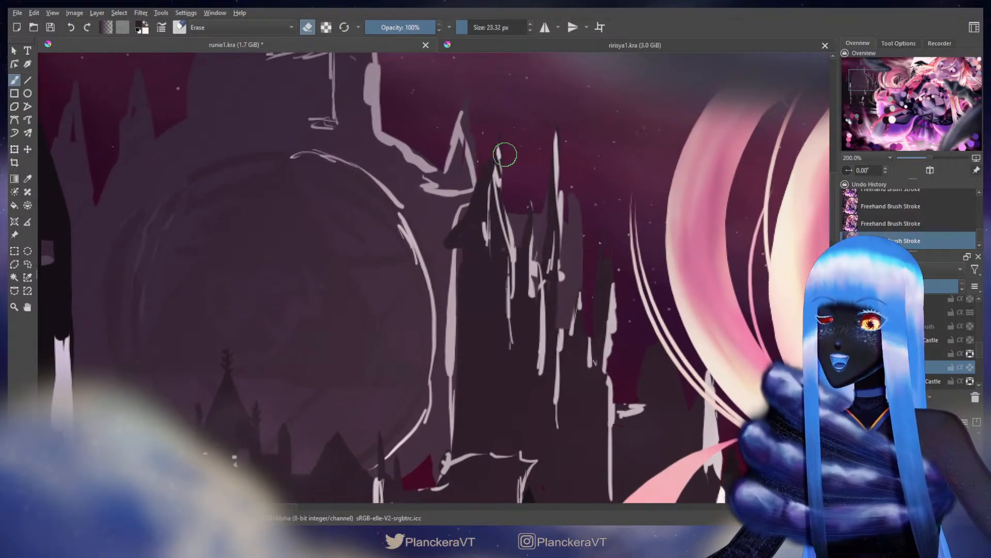
mouse_move(505, 151)
mouse_down()
mouse_move(505, 137)
mouse_move(504, 160)
mouse_up()
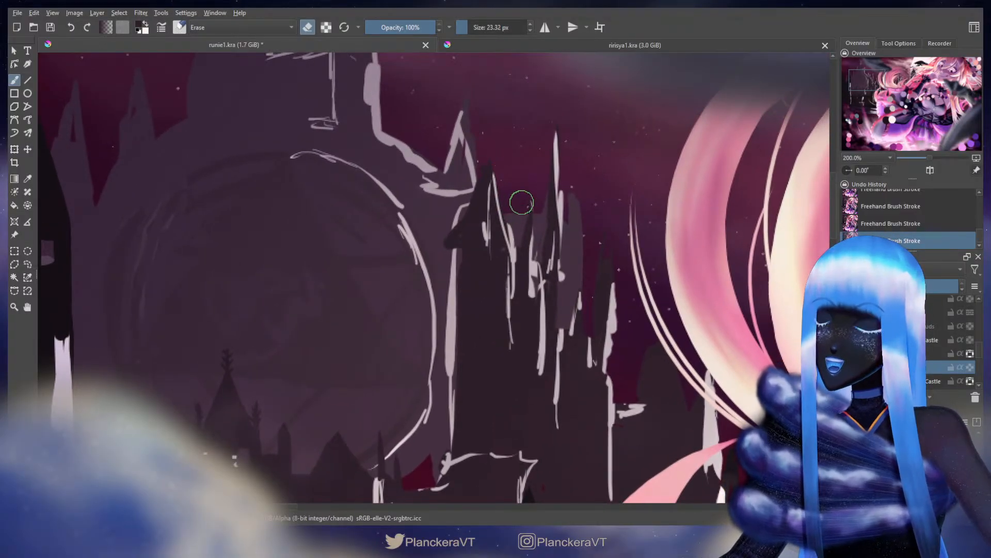
Reshape the large right-hand tower's roof slope and peak with the brush and an eraser of about 26 to 29 px
key(e)
mouse_move(467, 217)
mouse_down()
mouse_move(449, 248)
mouse_move(465, 289)
mouse_move(460, 273)
mouse_move(496, 229)
mouse_up()
drag(521, 145, 494, 197)
key(e)
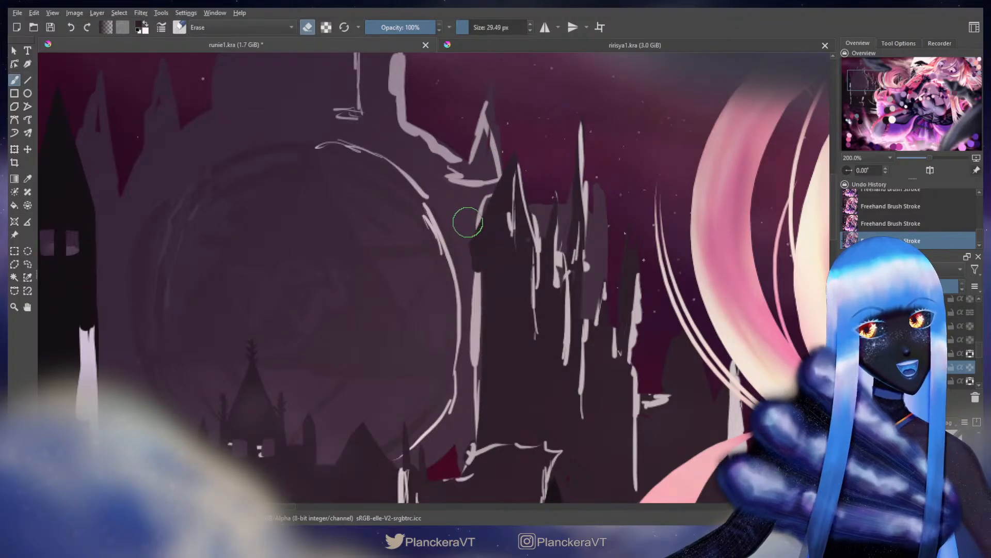
key(bracketleft)
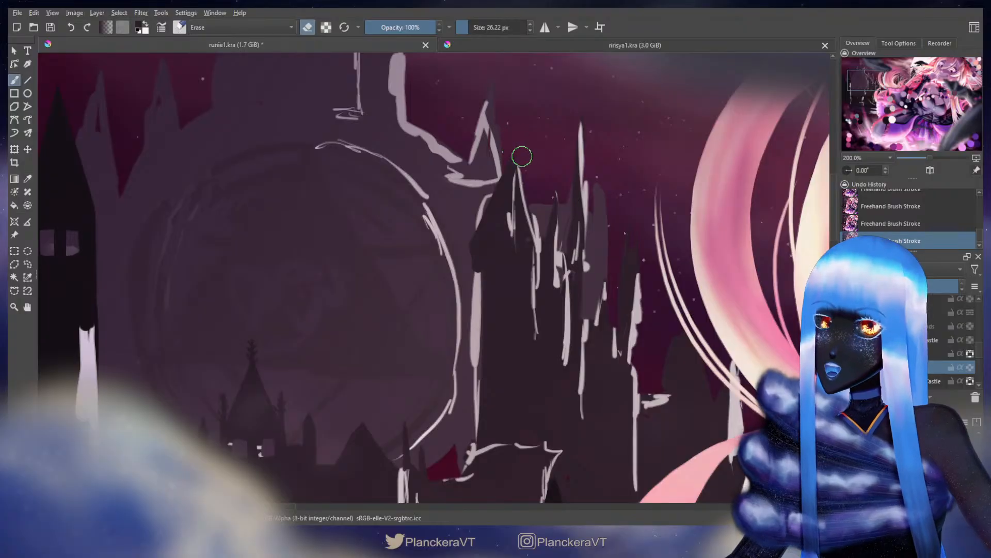
drag(522, 157, 517, 147)
Cover the white line along the large tower's inner wall with a clean dark edge, using a brush of about 30 px
mouse_move(514, 255)
mouse_down()
mouse_move(527, 210)
mouse_move(497, 265)
mouse_move(503, 387)
mouse_up()
key(e)
key(bracketright)
key(bracketright)
key(bracketright)
mouse_move(494, 218)
mouse_down()
mouse_move(490, 209)
mouse_move(494, 453)
mouse_move(510, 365)
mouse_up()
key(bracketleft)
key(bracketleft)
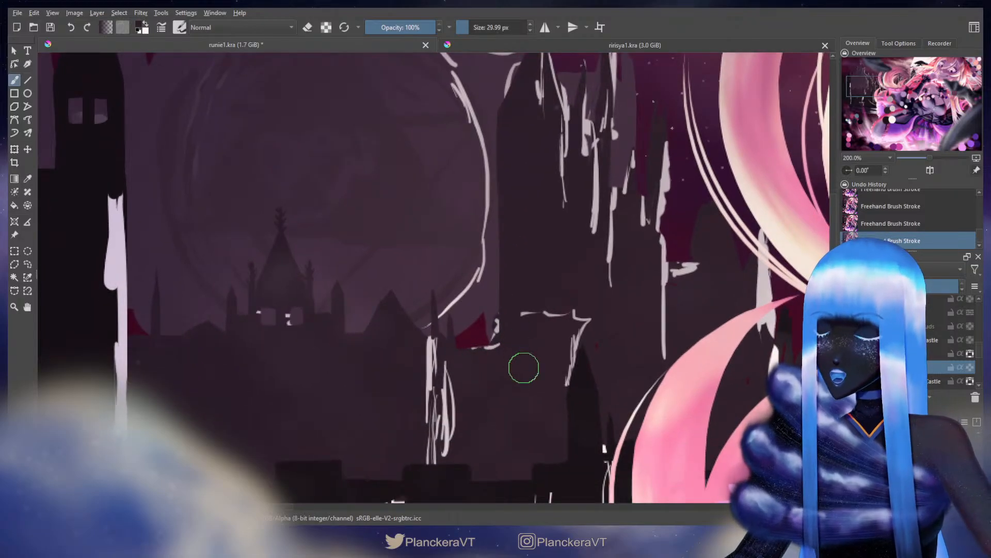
Erase the white marks at the large tower's base beside the red gap with an eraser of about 26 px, and tidy the wall edge
key(e)
key(bracketleft)
mouse_move(490, 306)
mouse_down()
mouse_move(487, 336)
mouse_move(474, 336)
mouse_move(495, 334)
mouse_up()
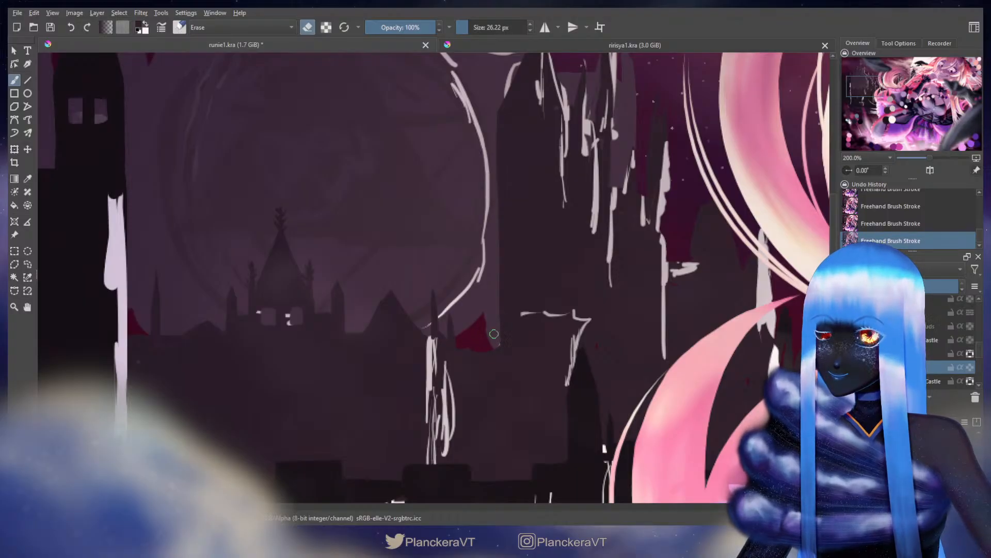
key(e)
key(bracketleft)
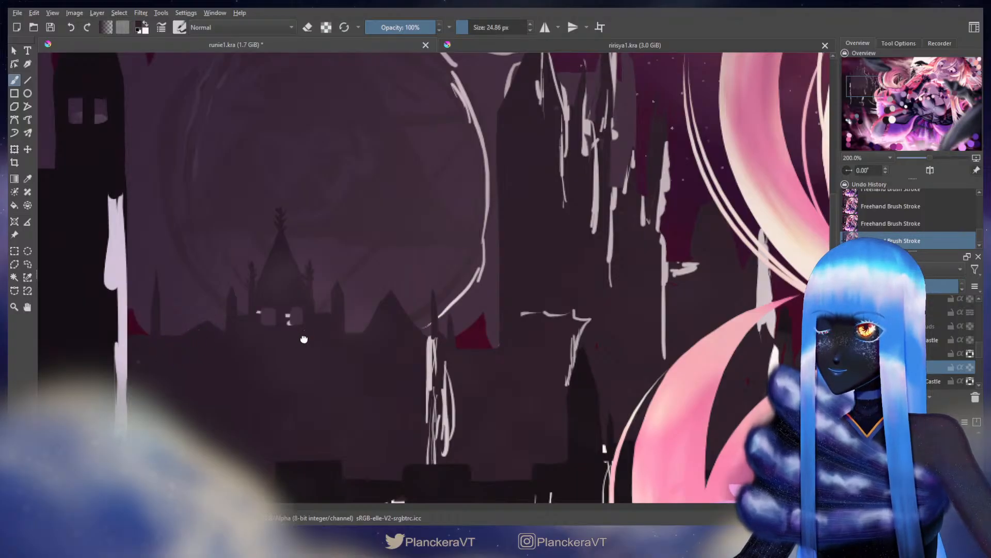
Refine the slim spire between the dark left-hand tower and the chapel with brush sizes of about 38 and 20 px
drag(303, 336, 377, 339)
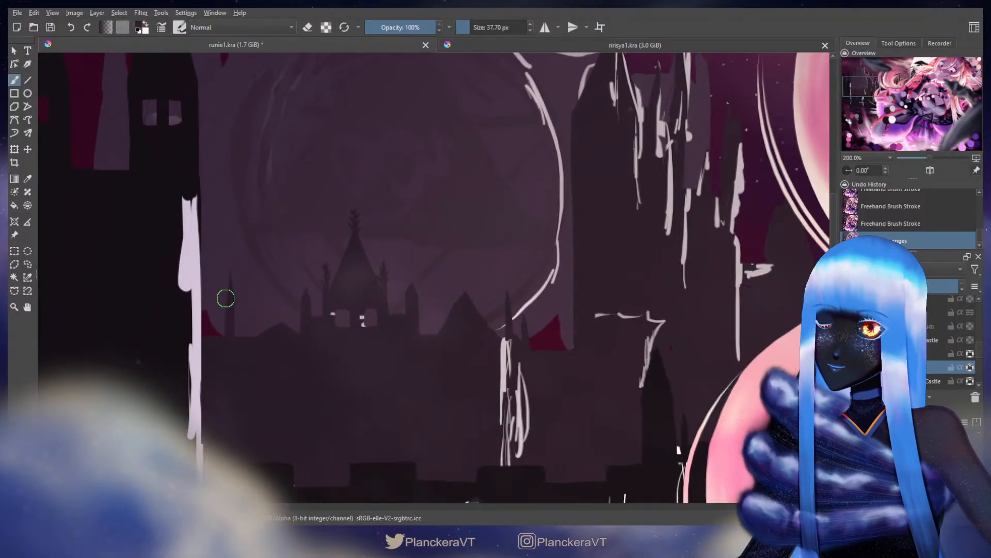
mouse_move(223, 296)
mouse_down()
mouse_move(228, 352)
mouse_move(223, 294)
mouse_up()
key(])
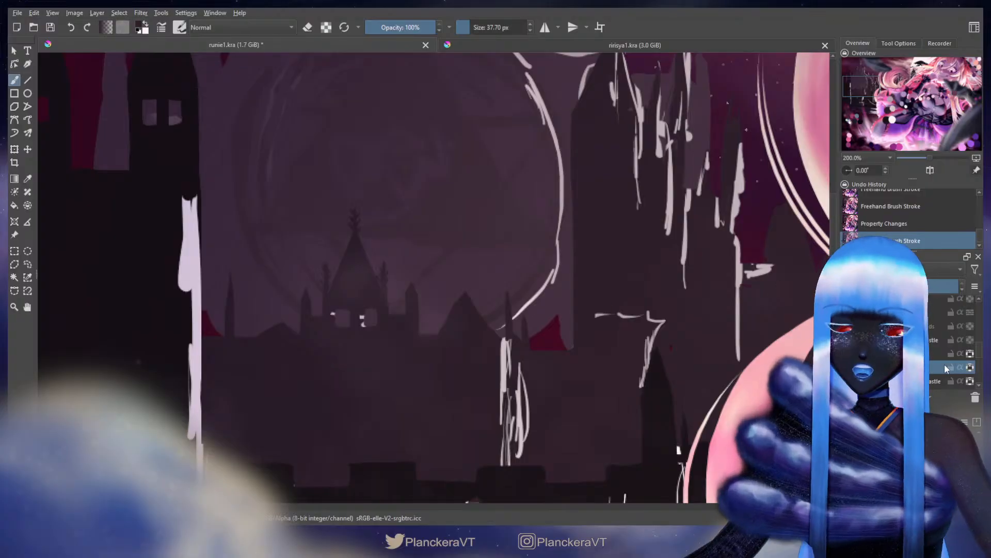
drag(394, 329, 491, 321)
key([)
key([)
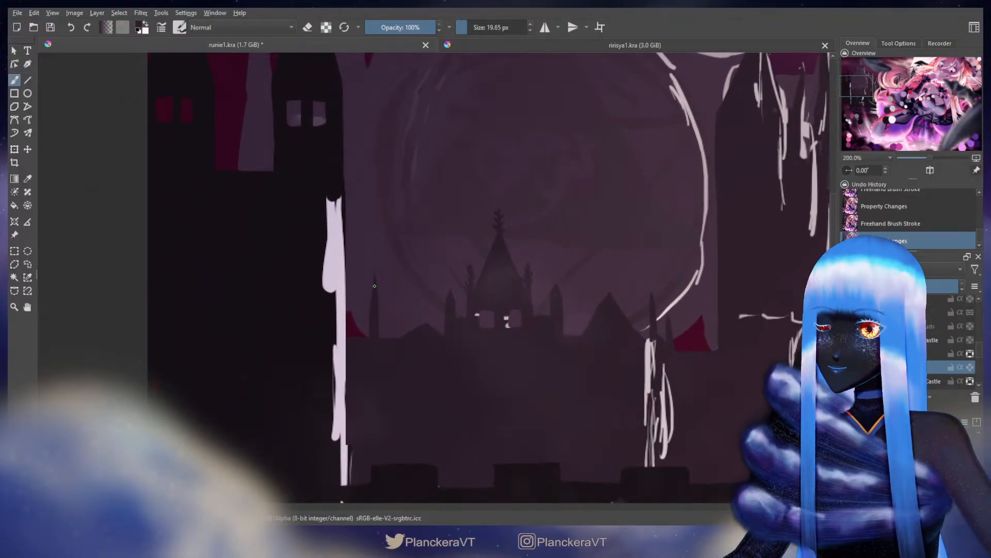
Touch up the slopes of the pointed roof right of the chapel with a brush of about 26 px
drag(730, 250, 474, 388)
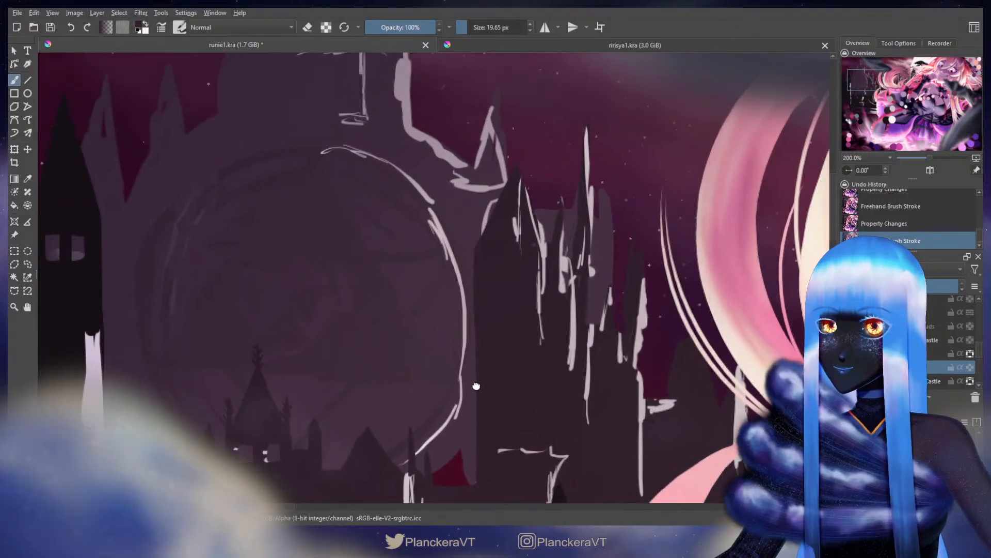
key(])
key(])
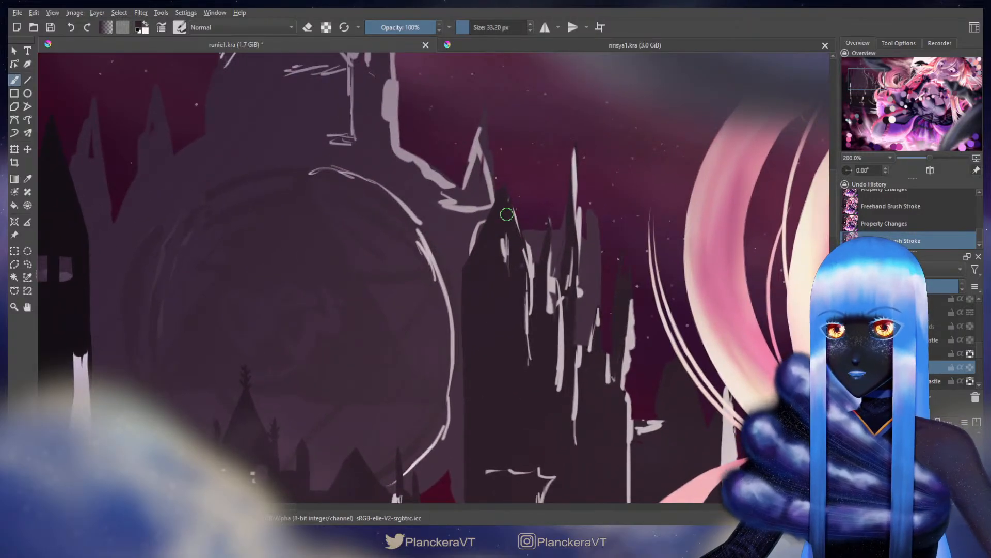
drag(522, 289, 494, 217)
key(bracketleft)
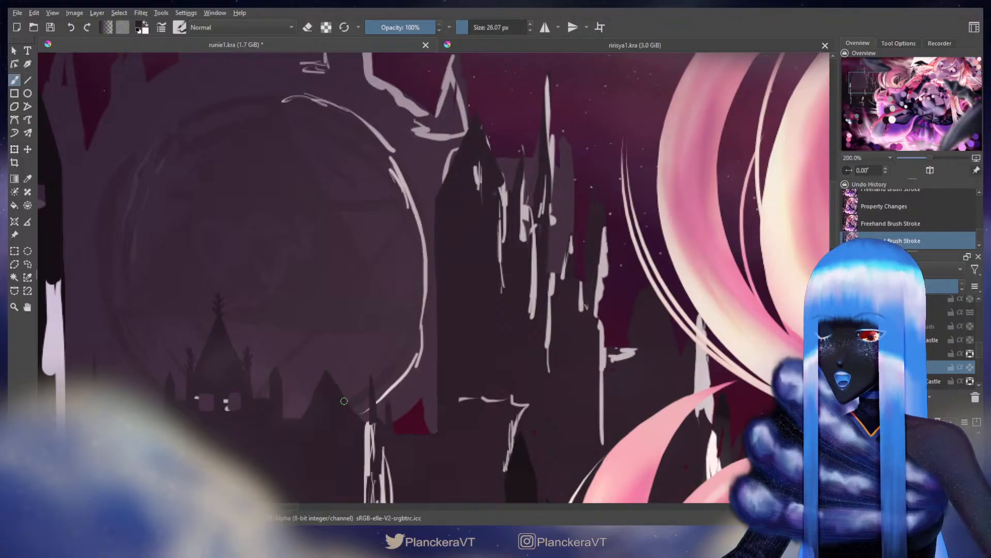
drag(343, 401, 345, 401)
drag(342, 400, 326, 386)
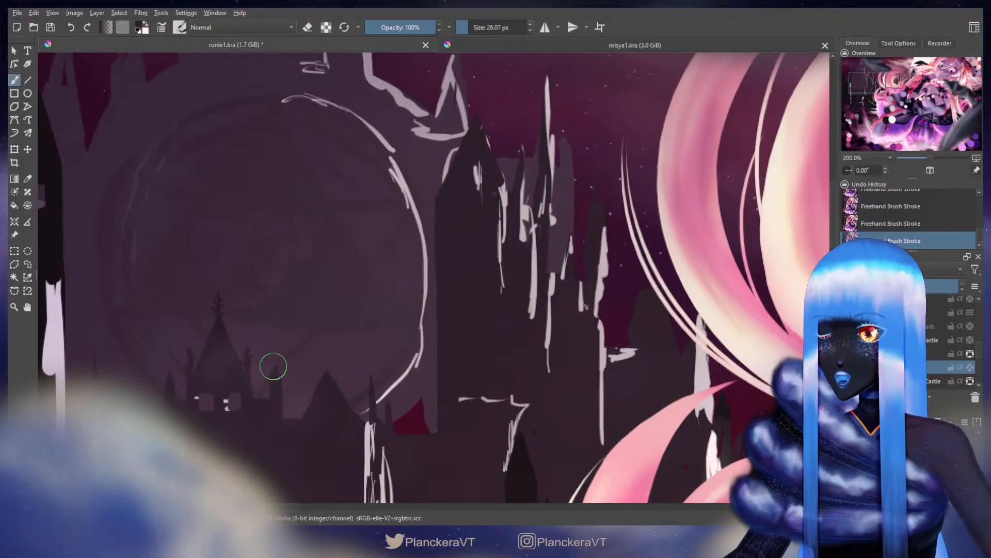
Cut down the peak and slopes of the pointed roof right of the chapel with an eraser of about 29 to 34 px
key(e)
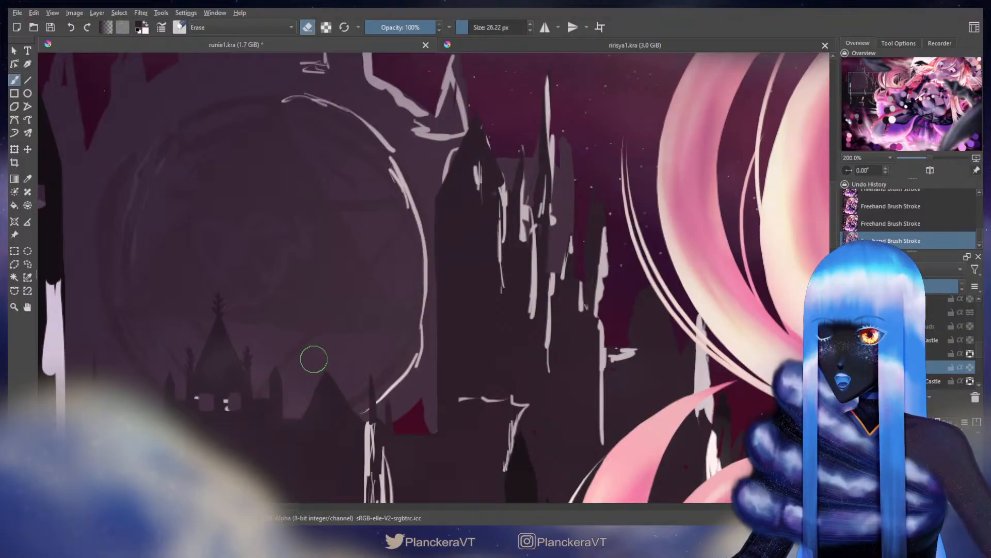
key(bracketright)
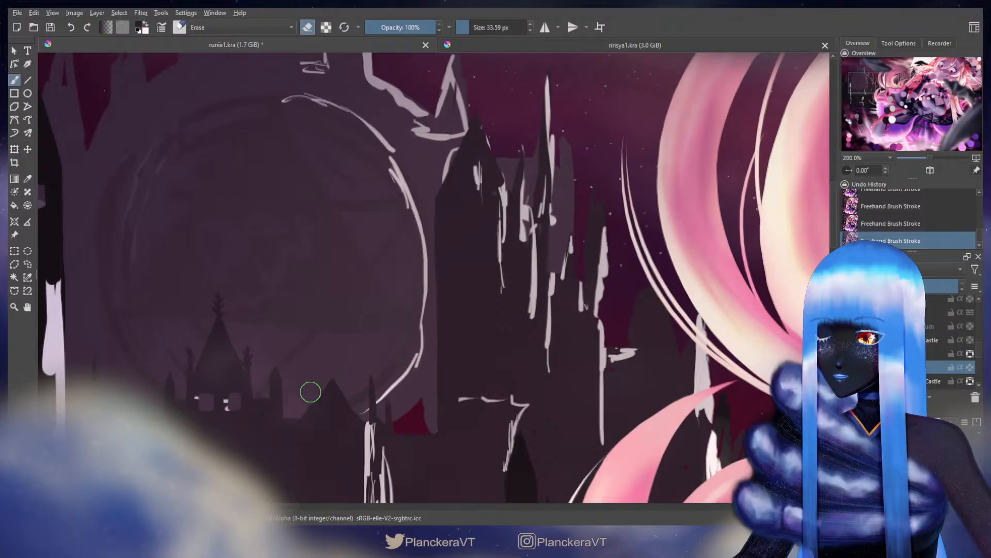
mouse_move(309, 393)
mouse_down()
mouse_move(327, 369)
mouse_move(357, 411)
mouse_move(320, 377)
mouse_move(308, 401)
mouse_up()
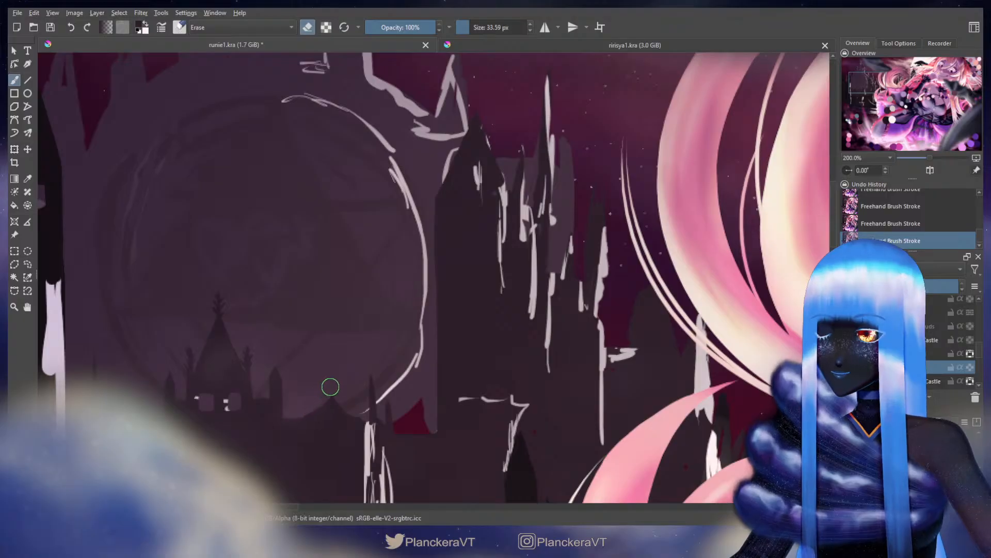
key(bracketleft)
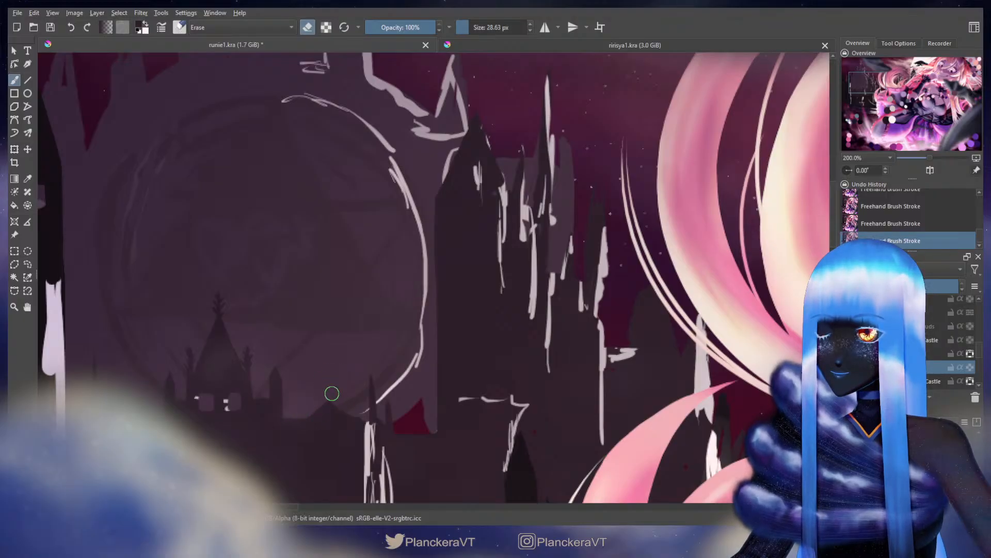
drag(348, 410, 358, 413)
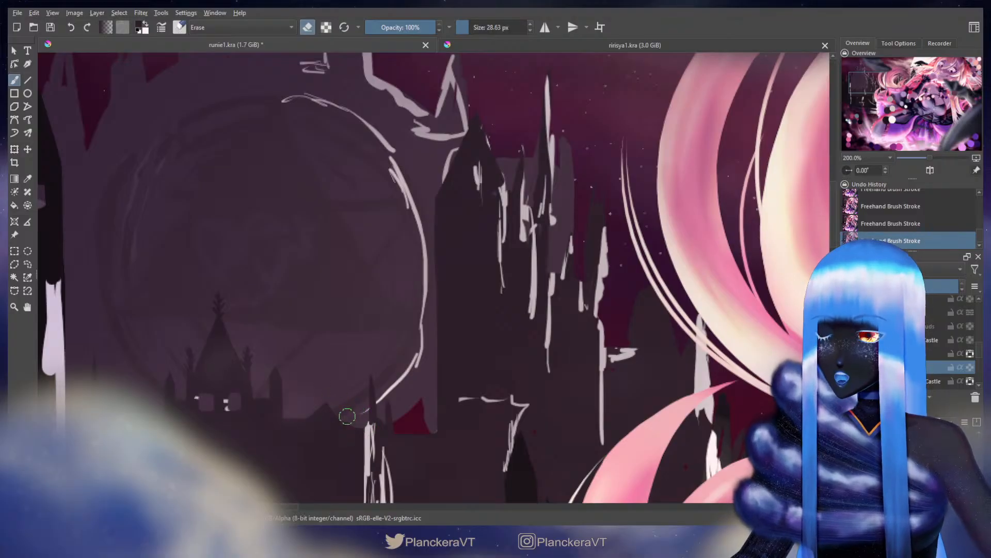
Undo the last erasing stroke and trim the lowered roof into a small gable with an eraser of about 14 to 21 px
drag(347, 416, 331, 399)
key(ctrl+z)
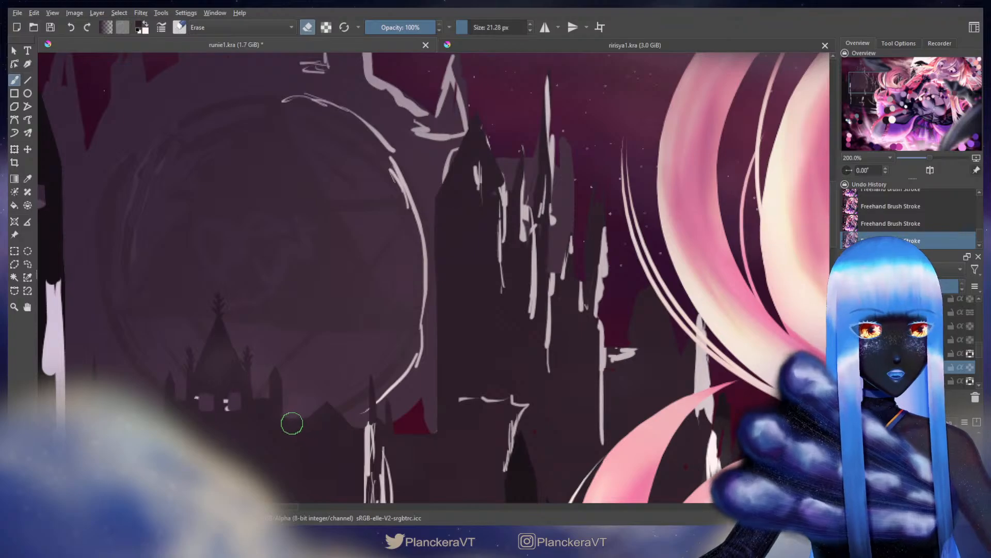
key(bracketleft)
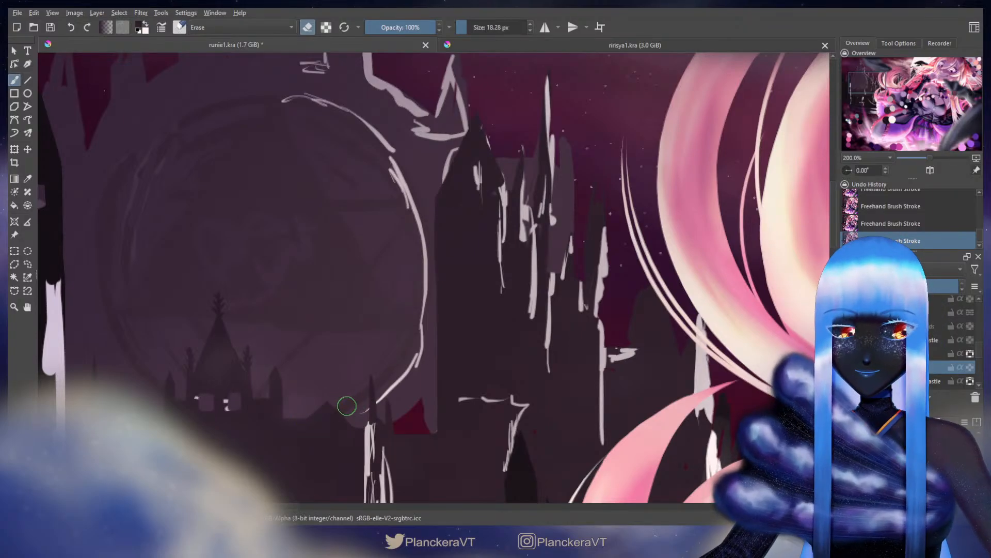
scroll(347, 406, down, 2)
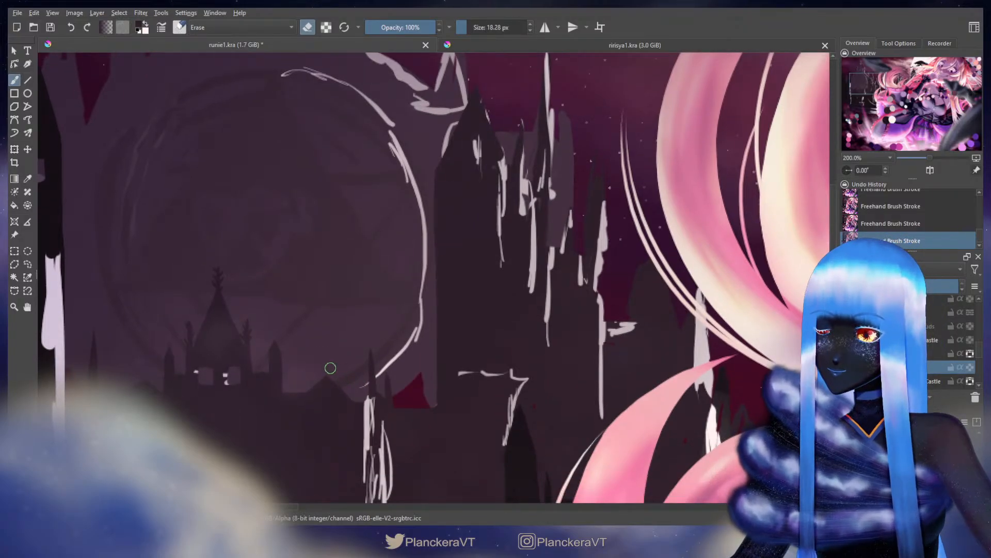
key(bracketleft)
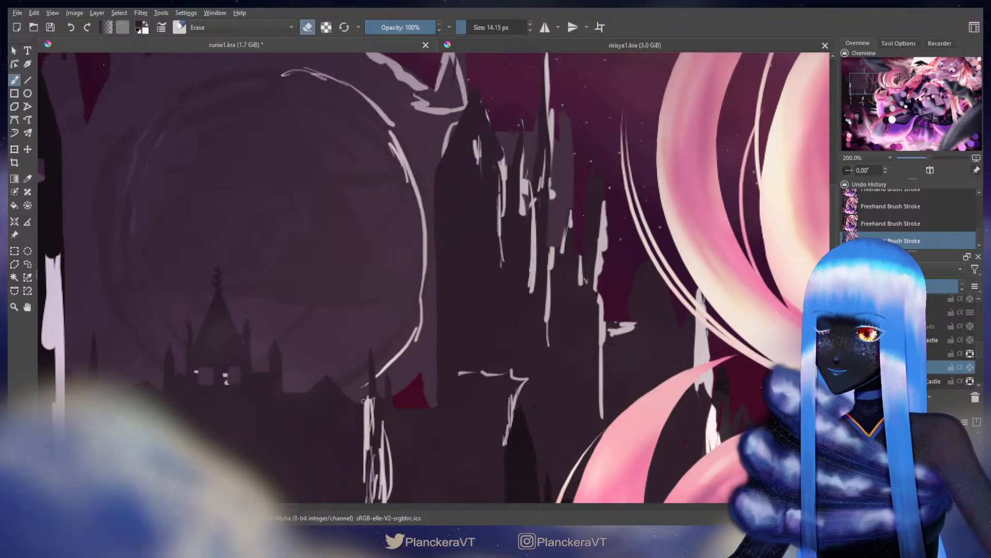
Clean the large right-hand tower's inner wall edge with an eraser of about 12.5 px, and fill its base beside the red gap with a 26 px brush
scroll(380, 390, up, 3)
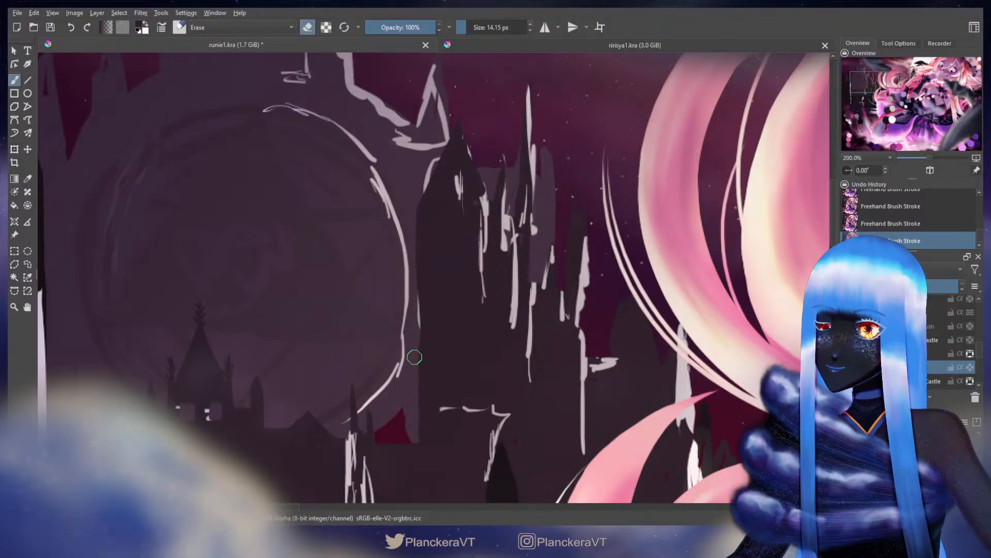
key(bracketleft)
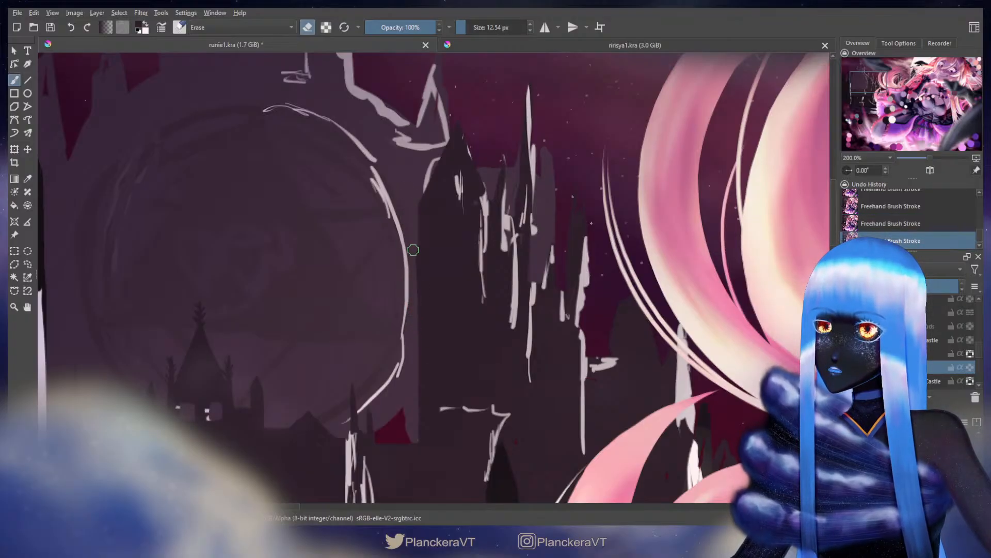
scroll(408, 315, down, 4)
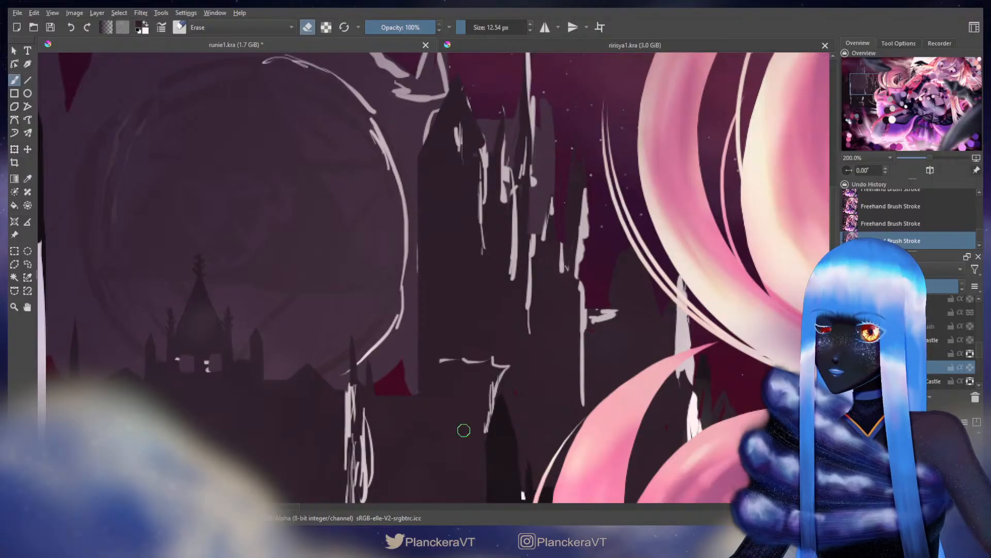
key(e)
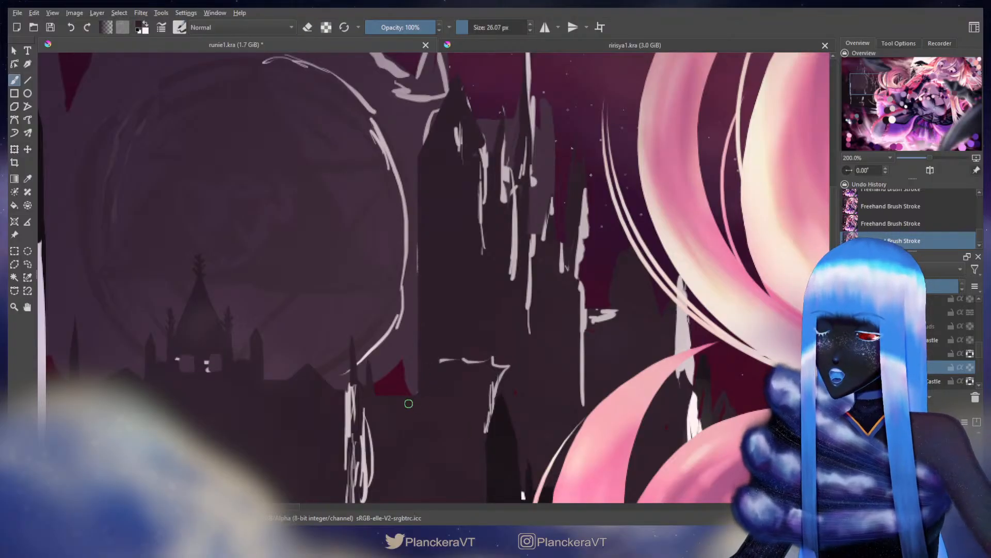
drag(423, 380, 421, 390)
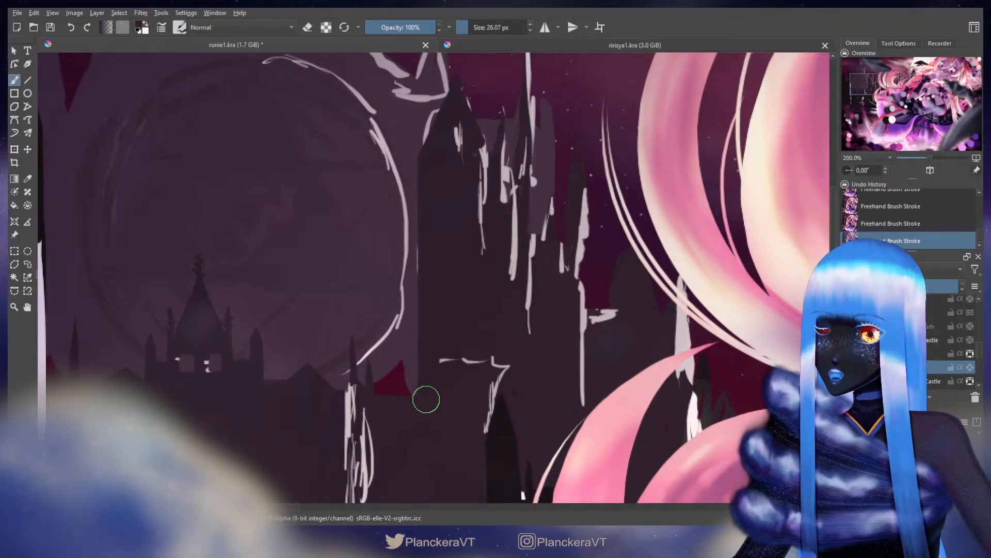
mouse_move(524, 367)
mouse_down()
mouse_move(514, 262)
mouse_move(509, 303)
mouse_up()
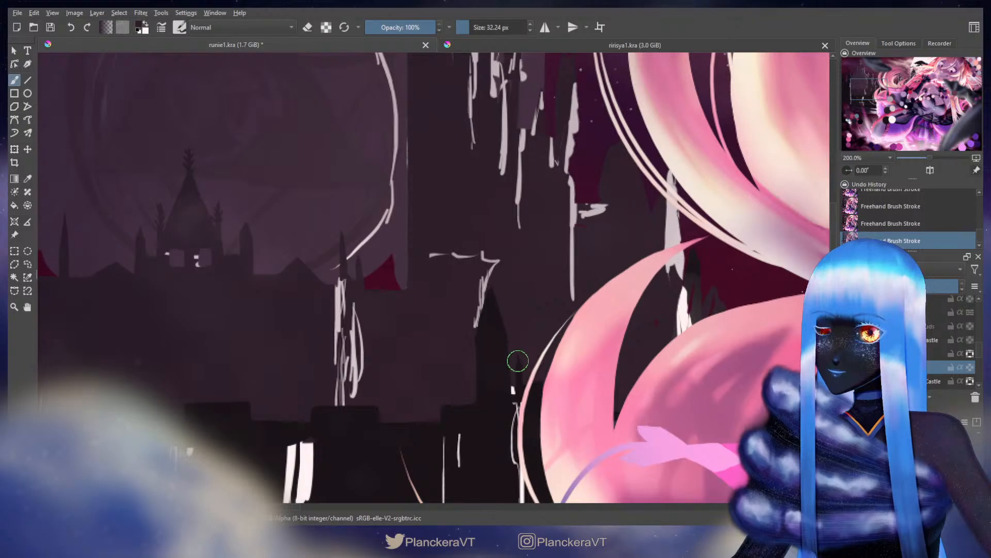
Paint a dark pointed spire behind the thin pink hair strands, then trim its edge with a 12.54 px eraser
mouse_move(603, 308)
mouse_down()
mouse_move(555, 362)
mouse_move(610, 387)
mouse_up()
drag(583, 357, 582, 416)
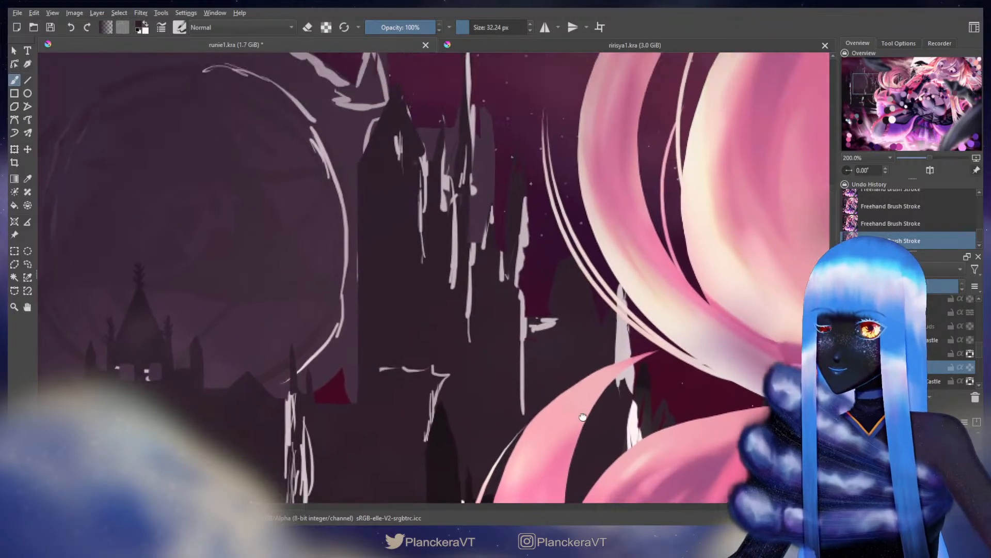
mouse_move(568, 304)
mouse_down()
mouse_move(573, 377)
mouse_move(537, 297)
mouse_up()
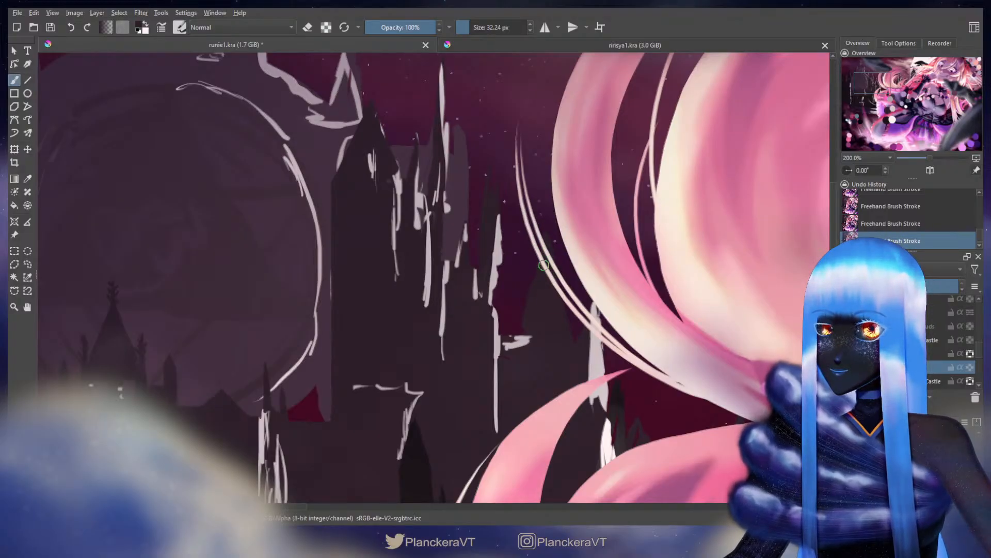
mouse_move(543, 265)
mouse_down()
mouse_move(523, 331)
mouse_move(540, 243)
mouse_up()
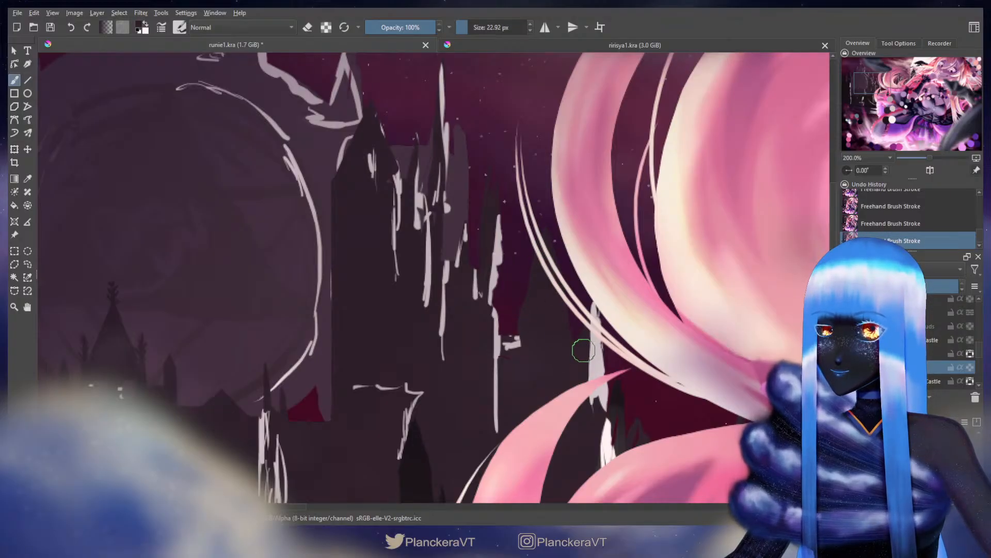
key(e)
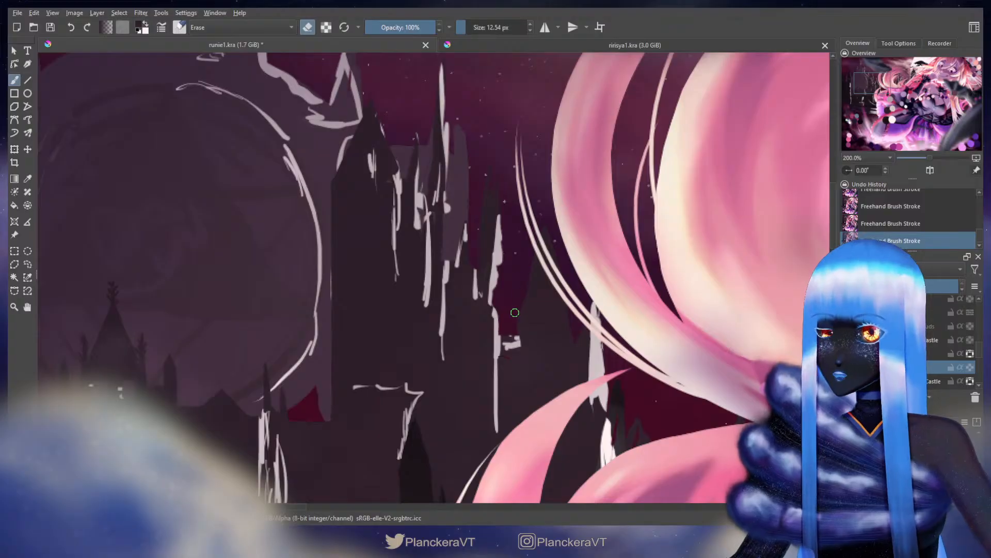
key(e)
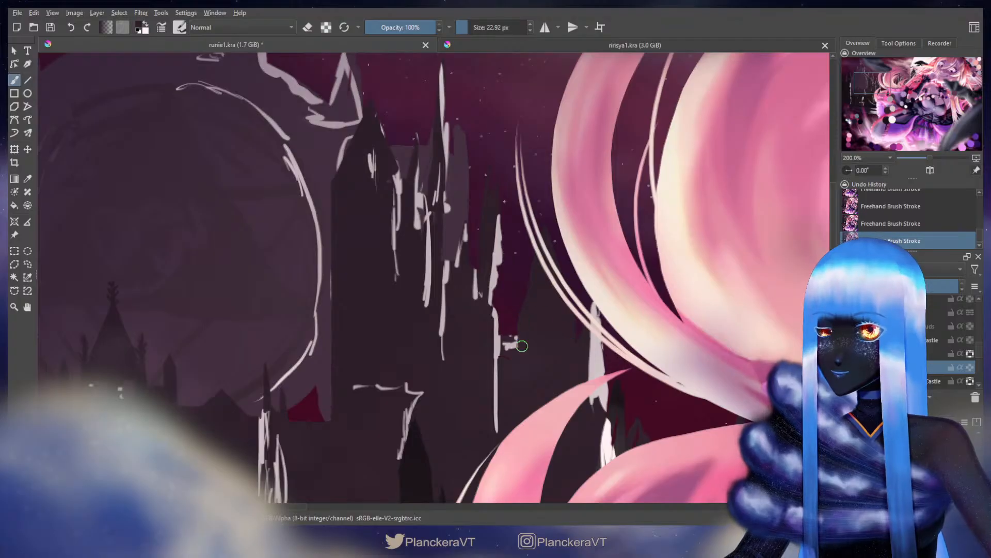
Refine the pointed roof of the tall dark tower beside the large circle with a 17.27 px brush and the eraser
drag(522, 310, 581, 347)
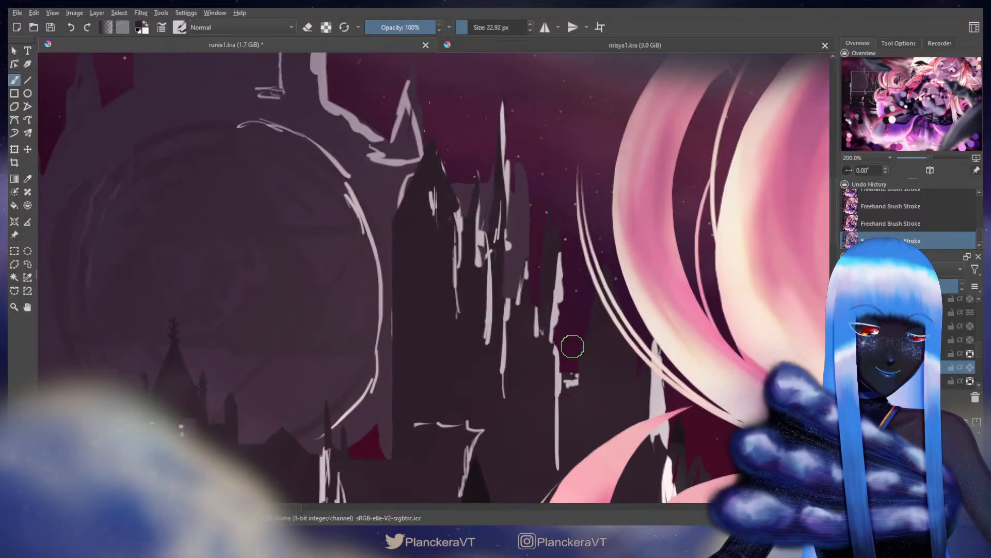
drag(601, 334, 544, 266)
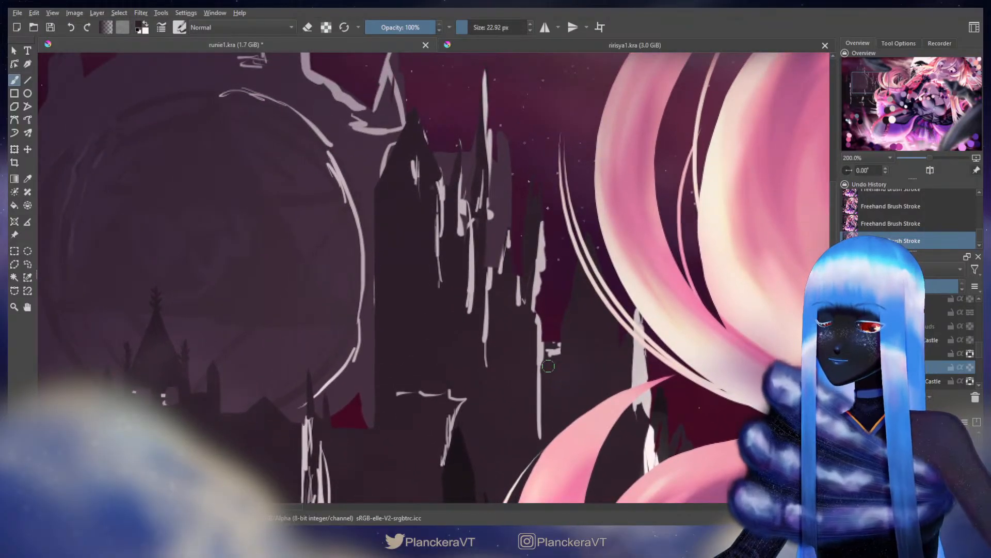
drag(543, 349, 613, 421)
key(bracketleft)
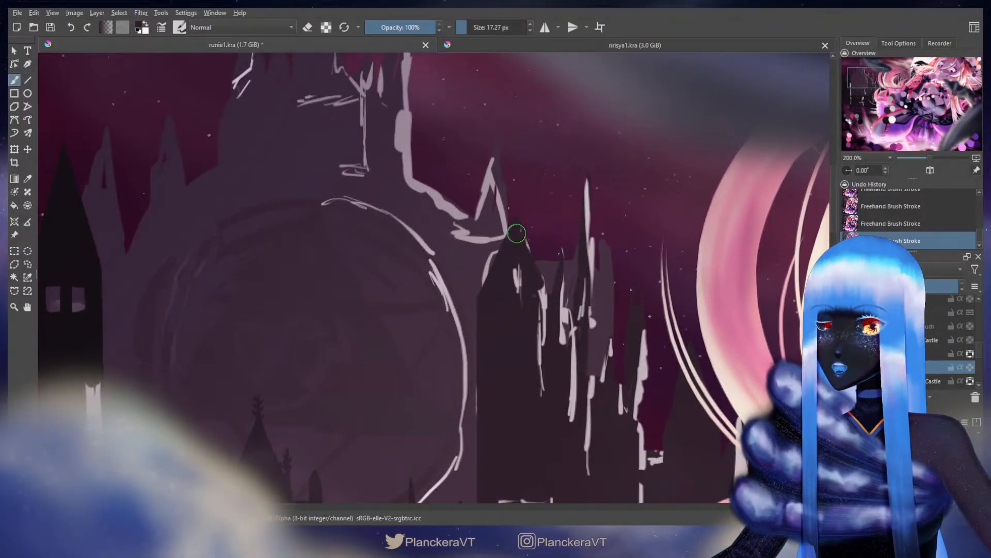
key(e)
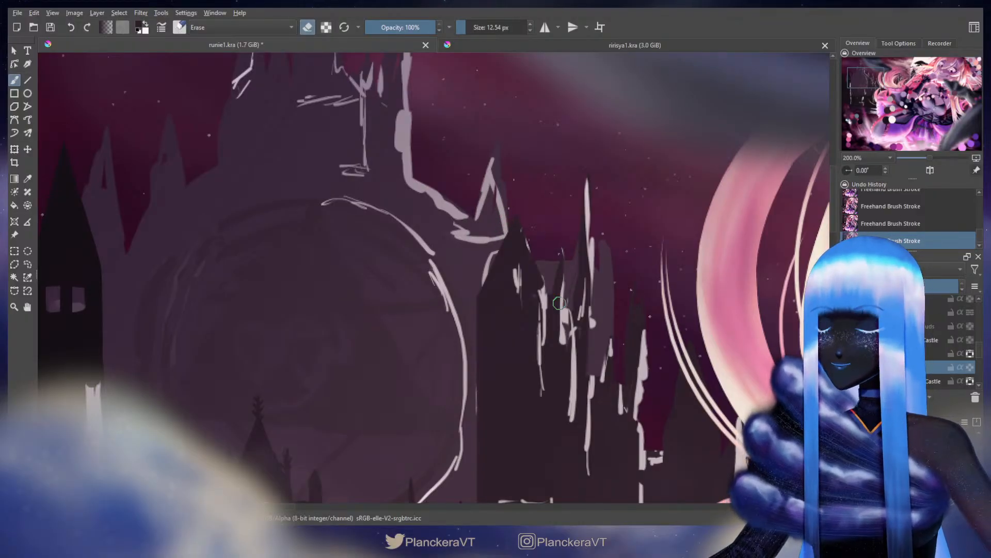
key(e)
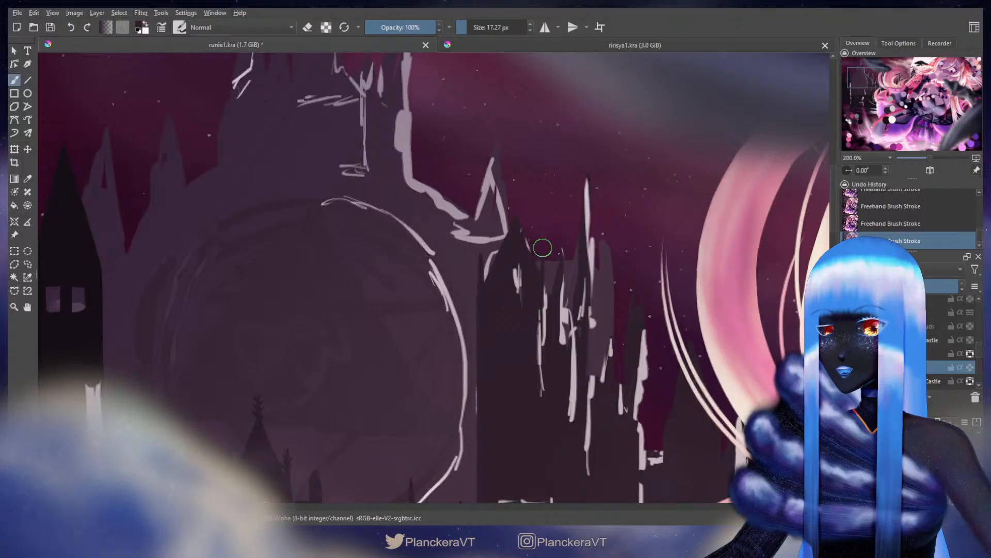
Paint a thin spire on the right shoulder of the tall dark tower, undoing and redrawing the stroke to refine its shape
key(ctrl+z)
drag(543, 305, 542, 249)
key(ctrl+z)
drag(542, 300, 543, 238)
key(ctrl+z)
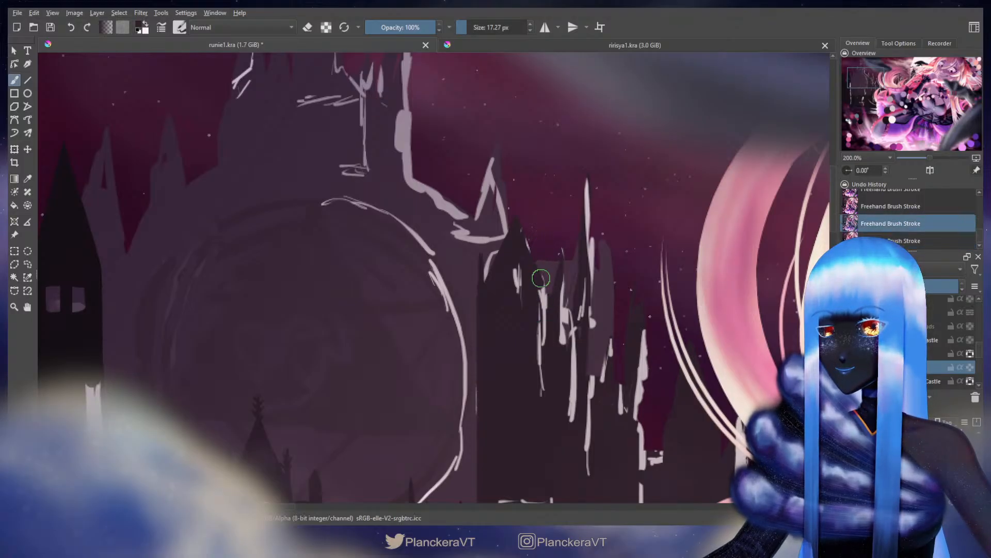
drag(537, 274, 534, 231)
key(ctrl+z)
drag(538, 274, 541, 285)
key(ctrl+z)
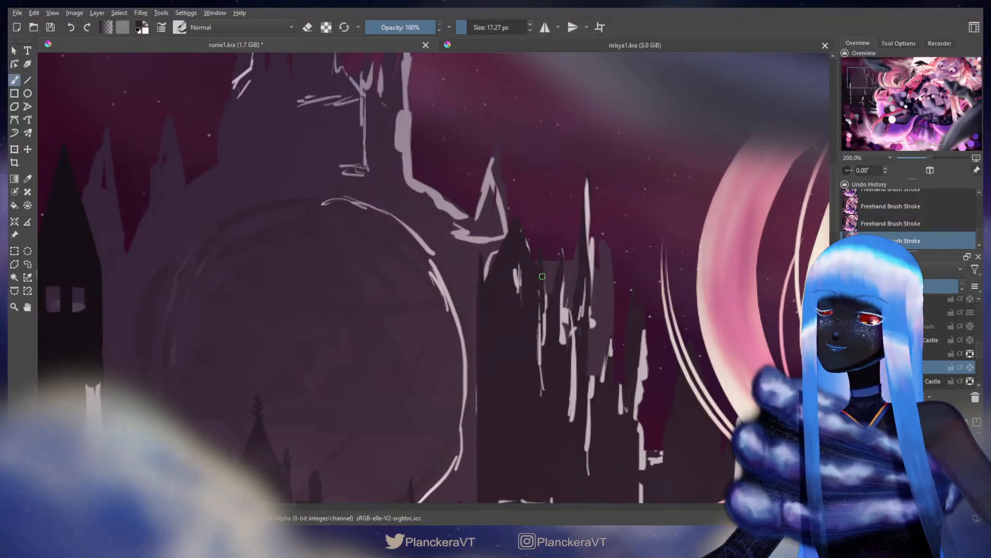
Add a thin spike to the left edge of the tall dark tower and clean its outline with a 10.14 px eraser
drag(482, 260, 482, 255)
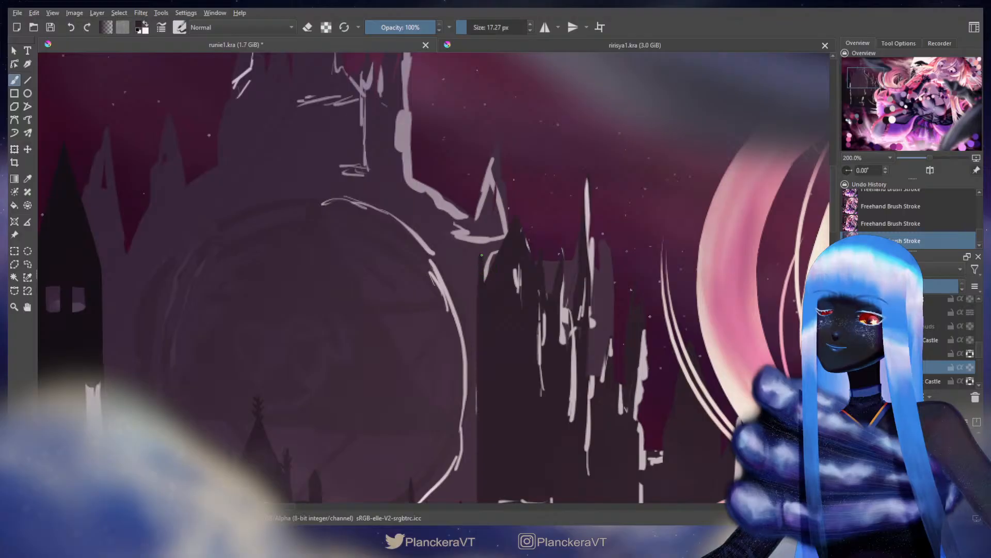
key(e)
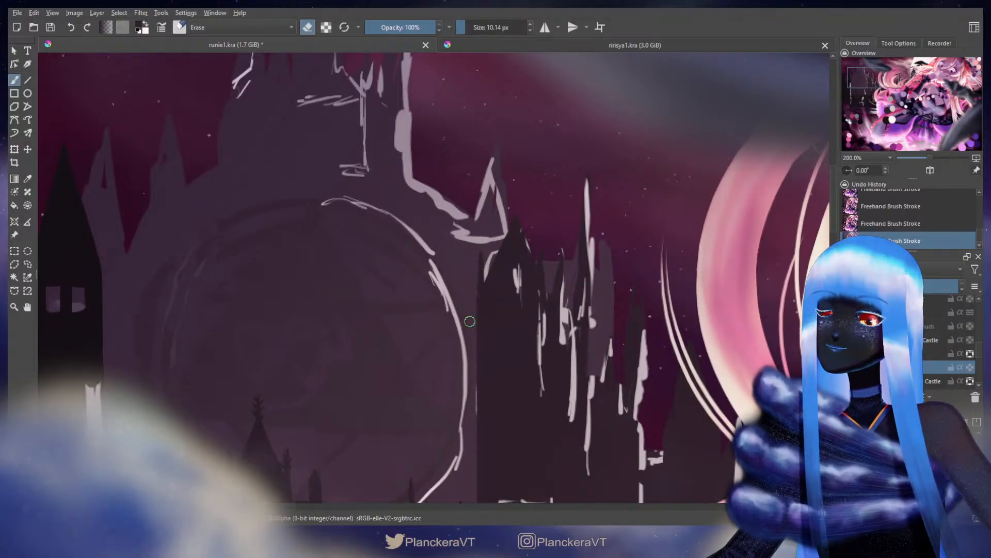
key(e)
drag(482, 258, 478, 279)
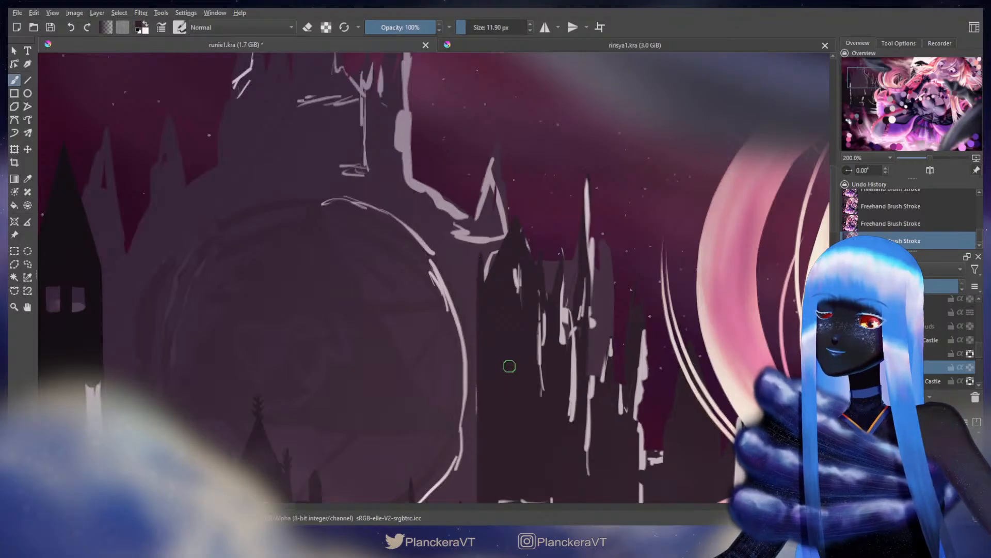
Touch up the narrow castle spires and paint dark over their pale sketch marks with a 131.57 px brush on the alpha-locked layer
mouse_move(552, 355)
mouse_down()
mouse_move(530, 275)
mouse_move(446, 326)
mouse_up()
drag(454, 275, 458, 275)
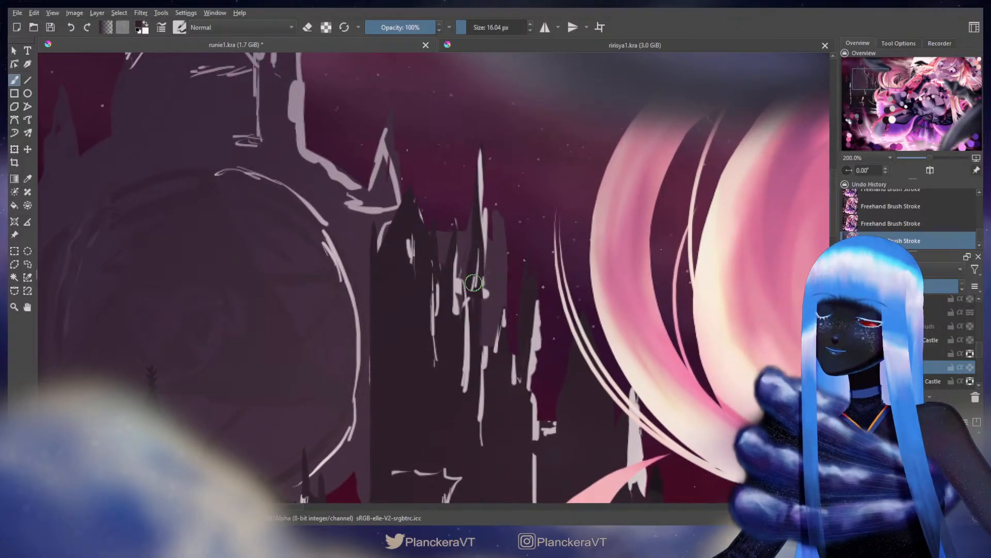
key(e)
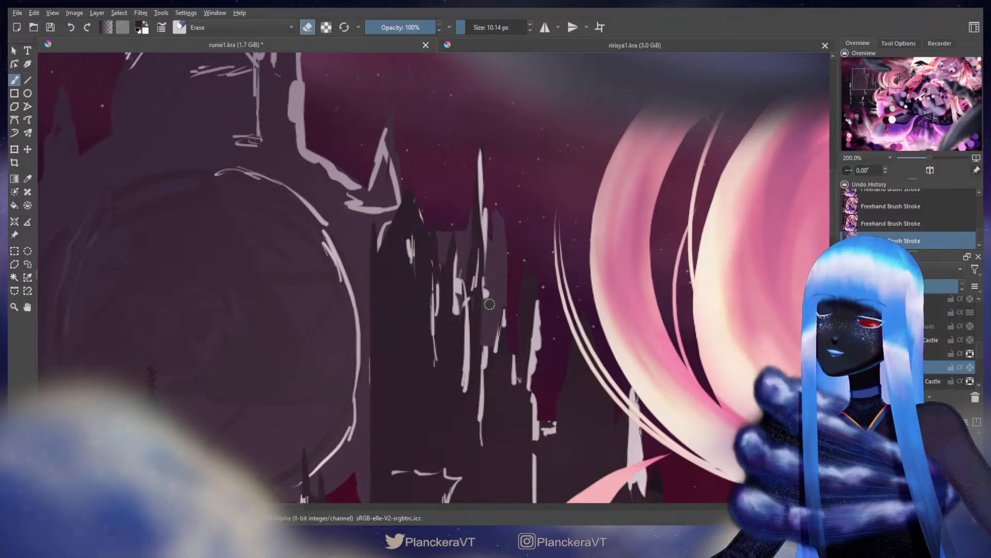
key(e)
mouse_move(460, 289)
mouse_down()
mouse_move(516, 289)
mouse_move(454, 166)
mouse_up()
mouse_move(454, 326)
mouse_down()
mouse_move(481, 379)
mouse_move(509, 399)
mouse_up()
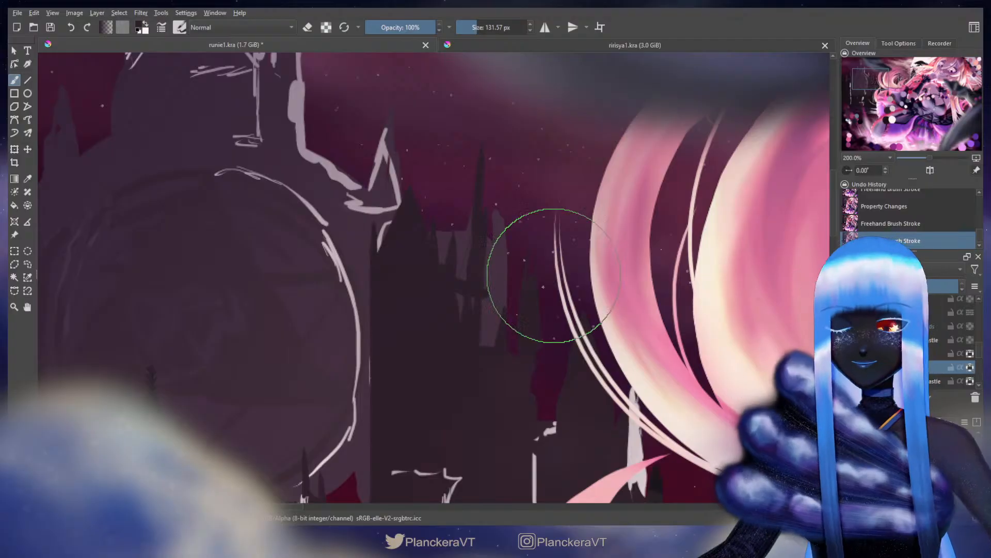
Reduce the brush to 25.98 px, fill the gap beneath the narrow spires and turn off the layer's alpha lock
key(bracketleft)
key(bracketleft)
key(bracketleft)
key(bracketleft)
key(bracketleft)
key(bracketleft)
key(bracketleft)
key(bracketleft)
key(bracketright)
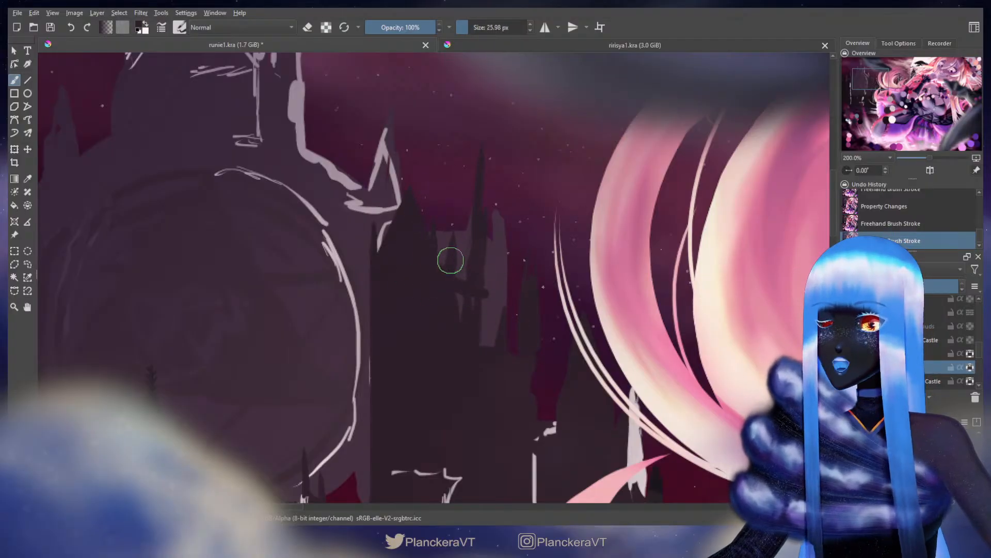
drag(459, 312, 459, 315)
click(970, 367)
Carve out the gaps between the small spires beside the tallest thin spire with 9.36 px and 13.13 px erasers
key(e)
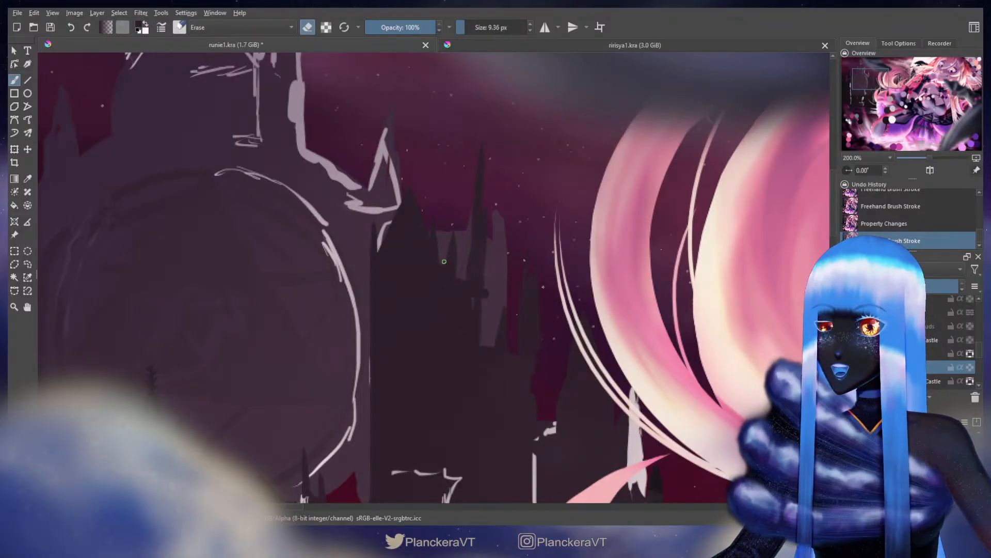
drag(444, 261, 447, 236)
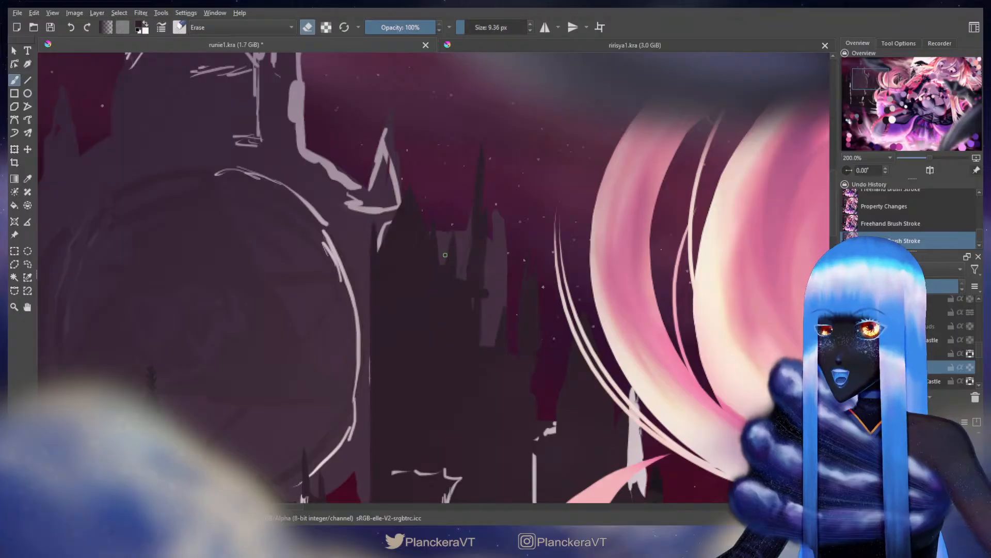
drag(449, 237, 445, 263)
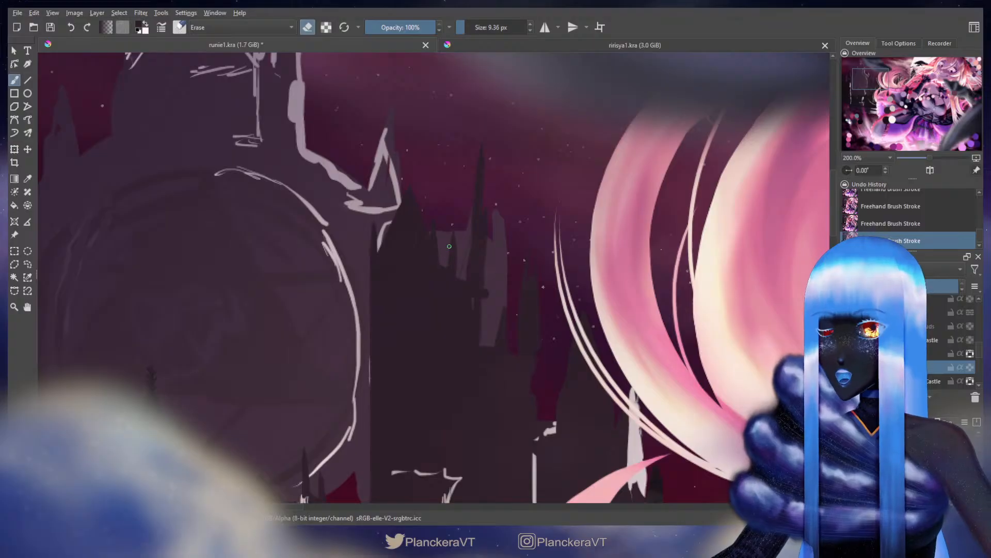
key(e)
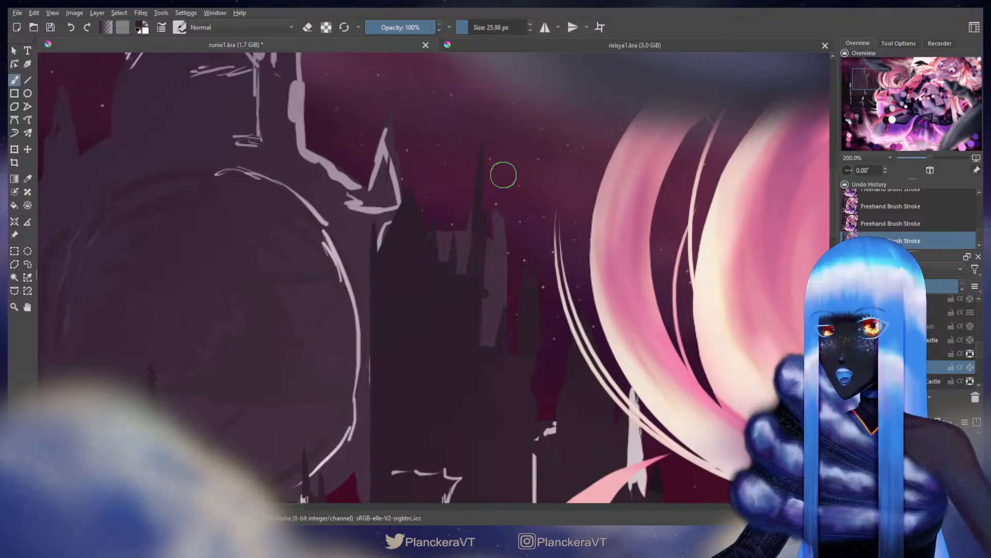
drag(504, 170, 484, 181)
key(e)
key(bracketright)
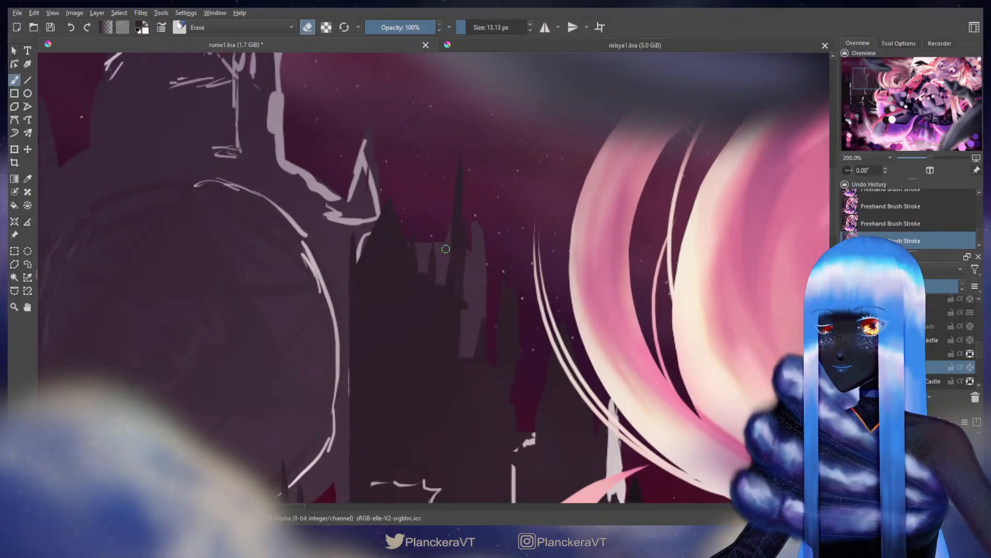
key(e)
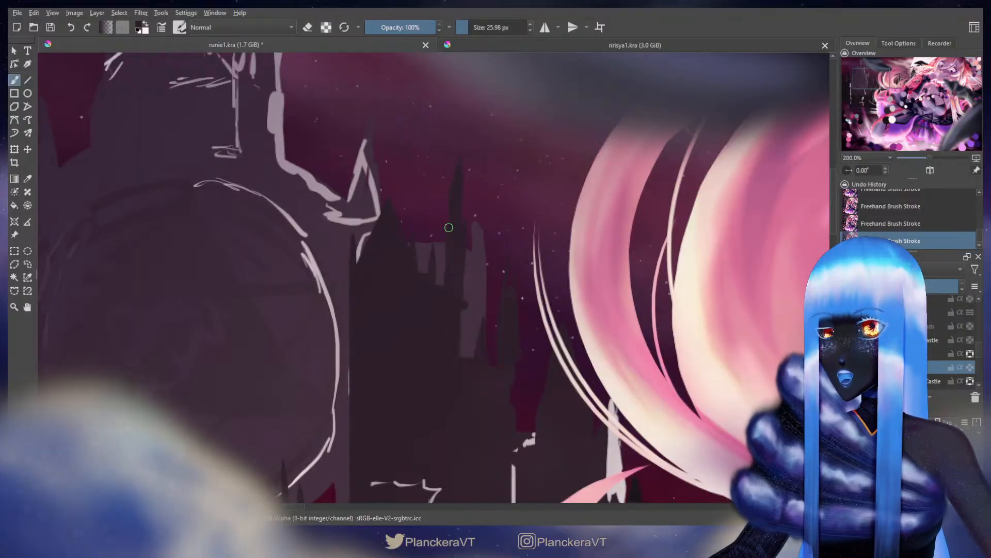
Widen the tallest thin spire into a dark tower with a pointed roof and extend its shaft down into the castle
drag(449, 228, 449, 207)
key(ctrl+z)
drag(462, 173, 460, 164)
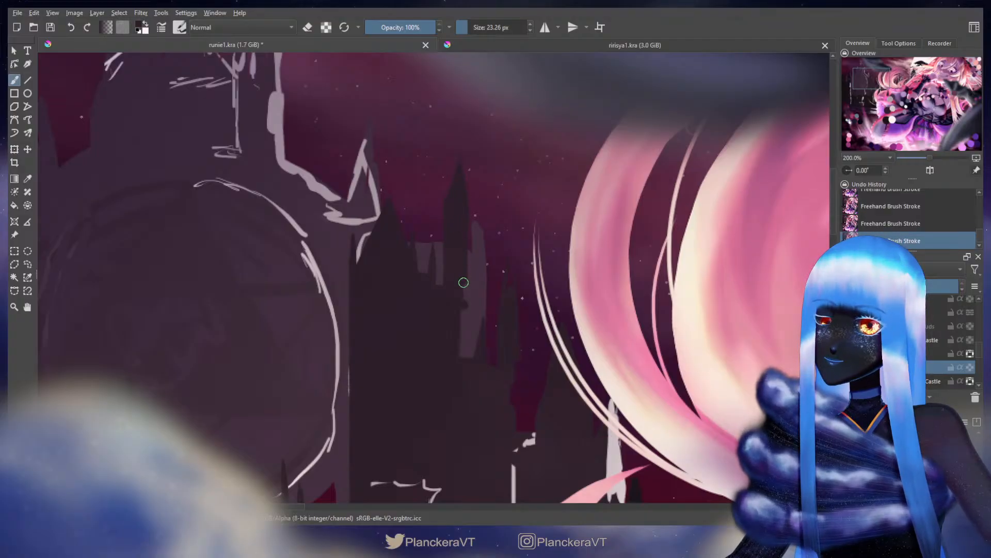
drag(463, 317, 460, 360)
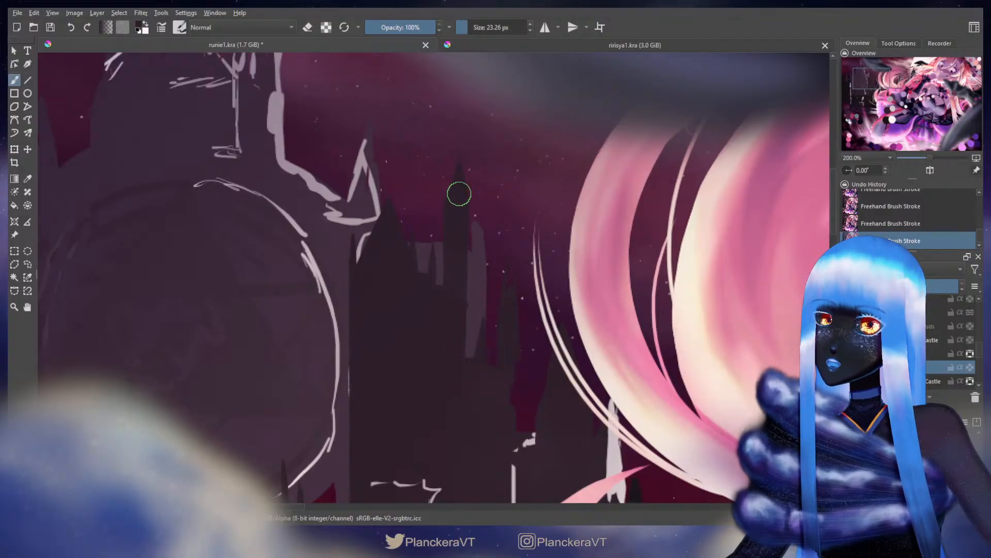
drag(459, 169, 454, 169)
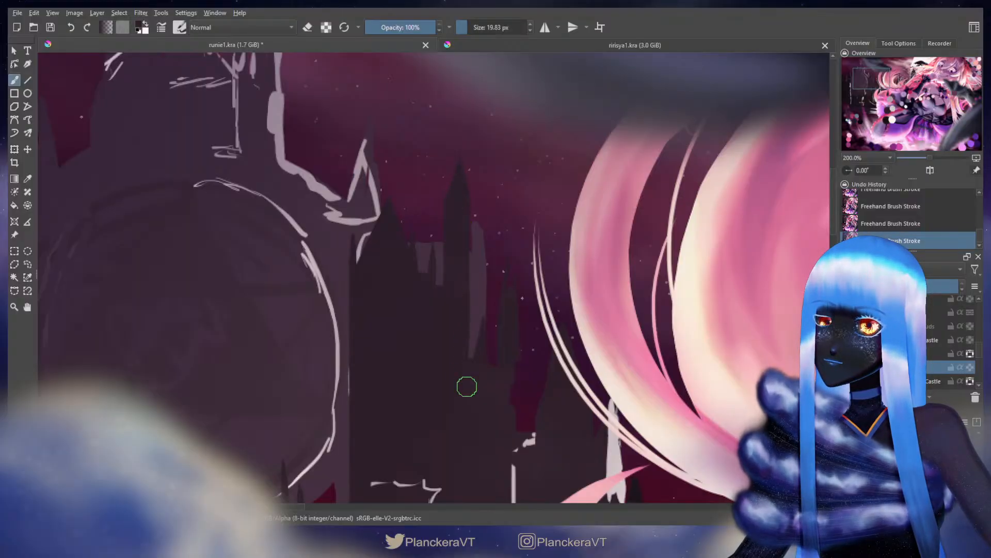
Trim the new tower's pointed roof and erase a small window opening below its peak with a 13.13 px eraser
key(e)
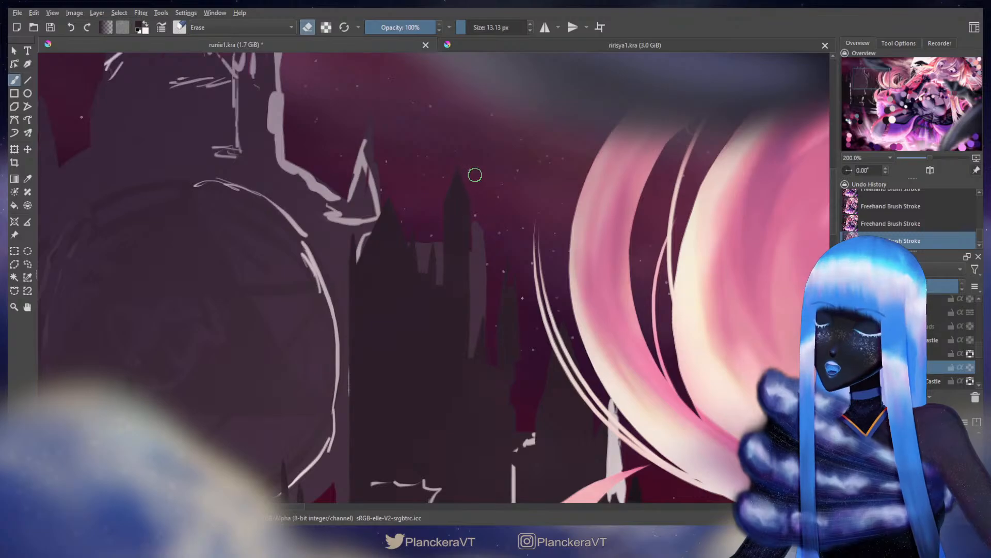
key(e)
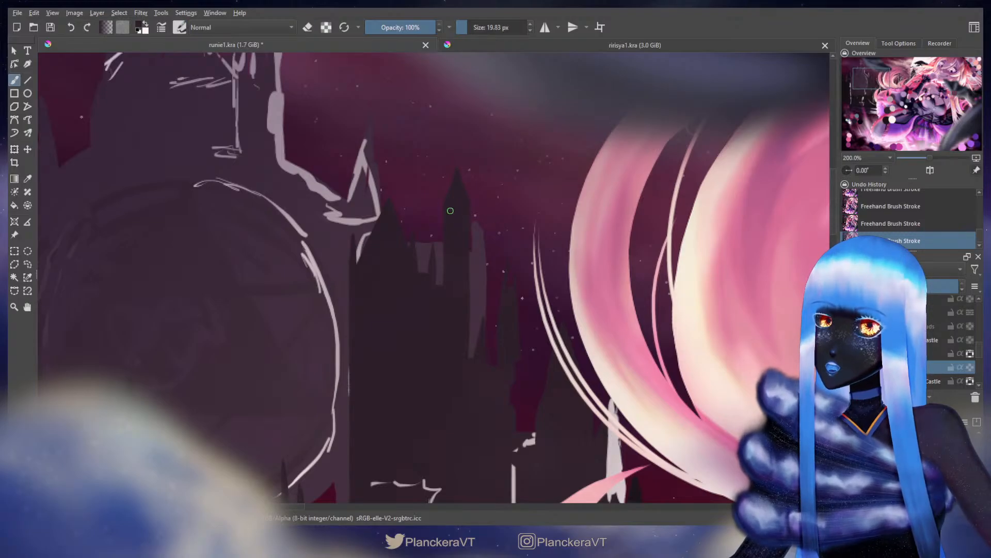
key(e)
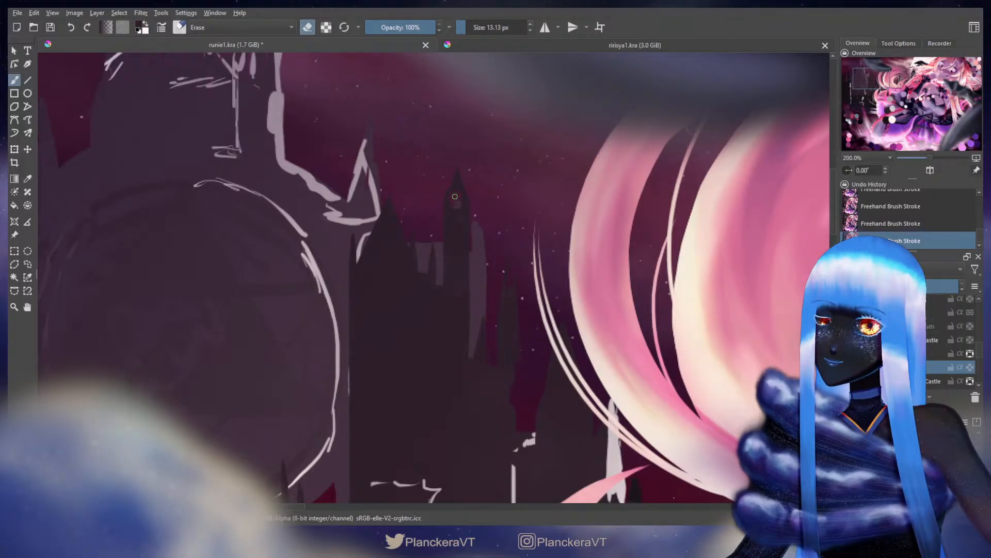
key(e)
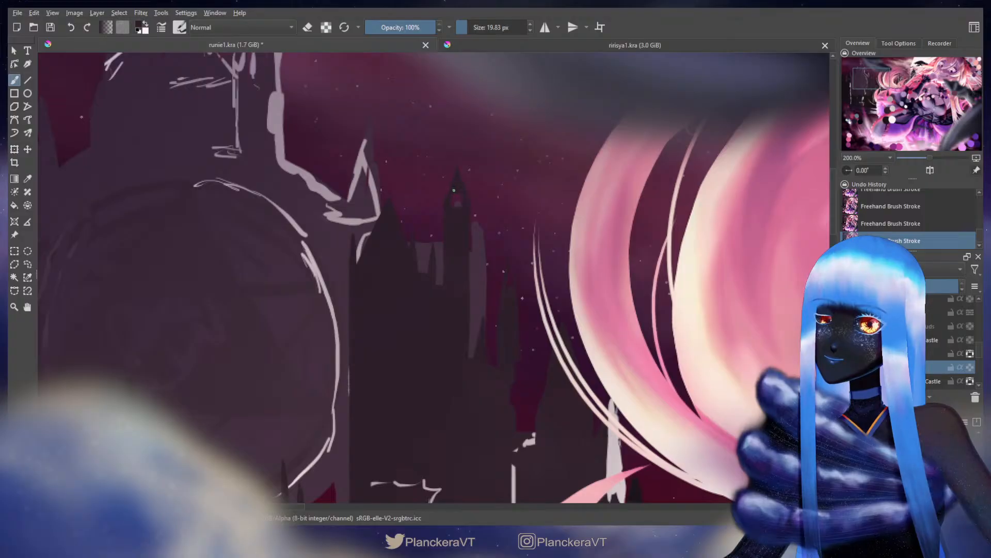
Clean the gap beside the small spires and paint a lower dark turret against the right side of the windowed tower
drag(489, 308, 468, 250)
key(e)
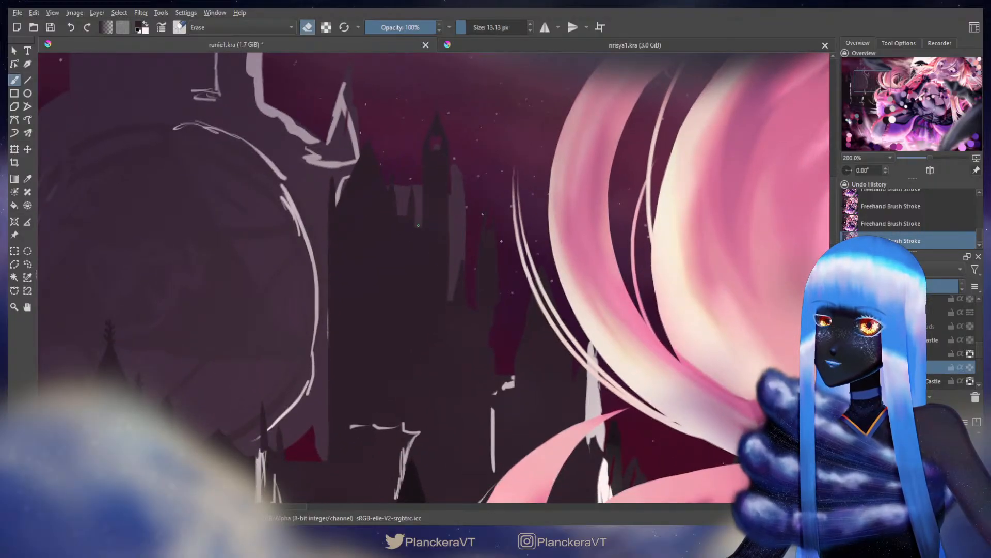
key(e)
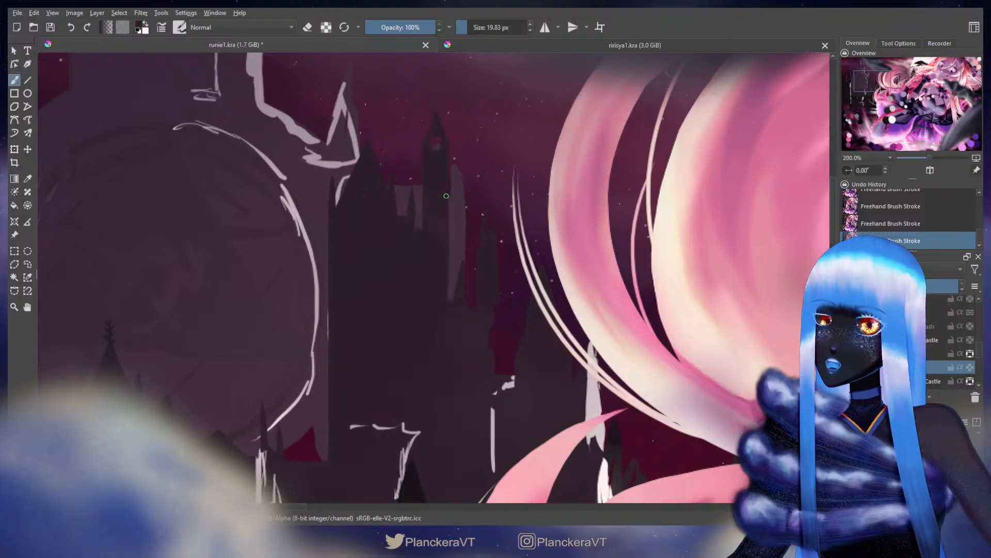
mouse_move(450, 180)
mouse_down()
mouse_move(449, 196)
mouse_move(440, 190)
mouse_up()
key(ctrl+z)
key(ctrl+z)
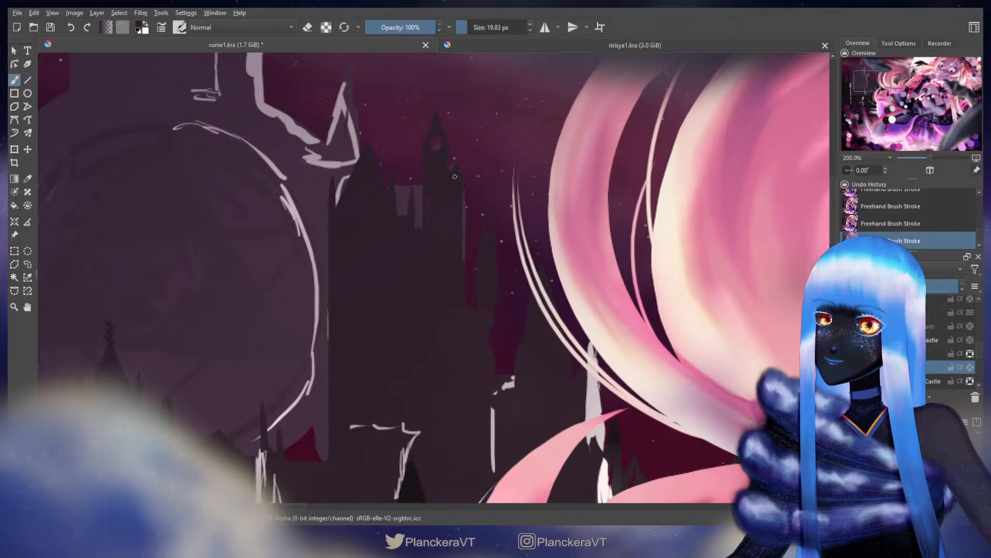
Touch up the lower dark turret and widen the sky gap beneath the thin spire to its right with a 13.13 px eraser
key(e)
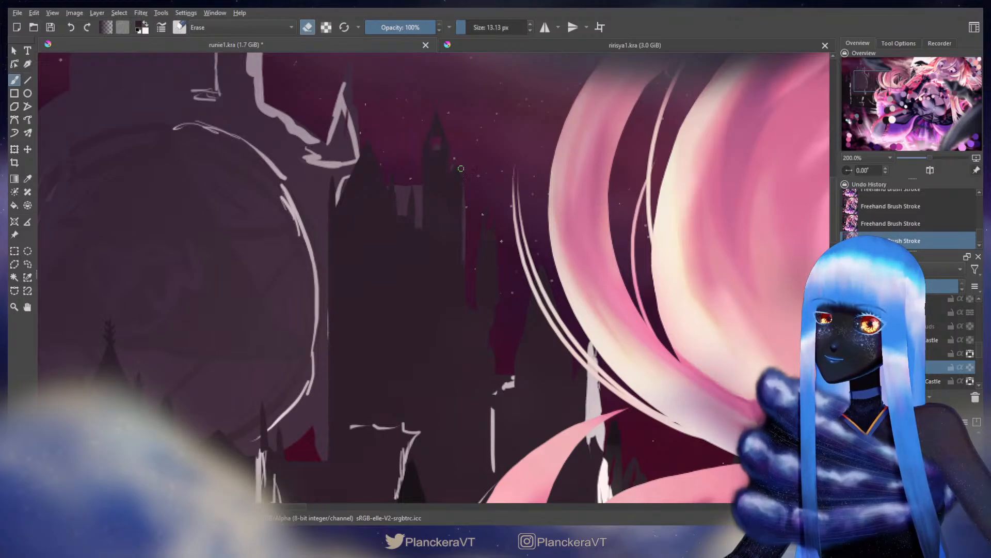
key(e)
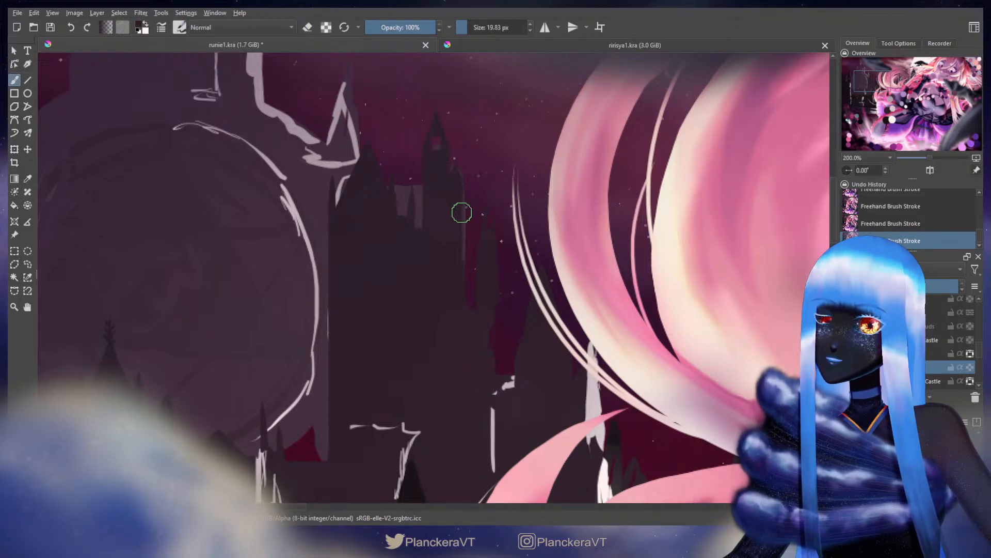
mouse_move(460, 305)
mouse_down()
mouse_move(475, 299)
mouse_move(427, 327)
mouse_up()
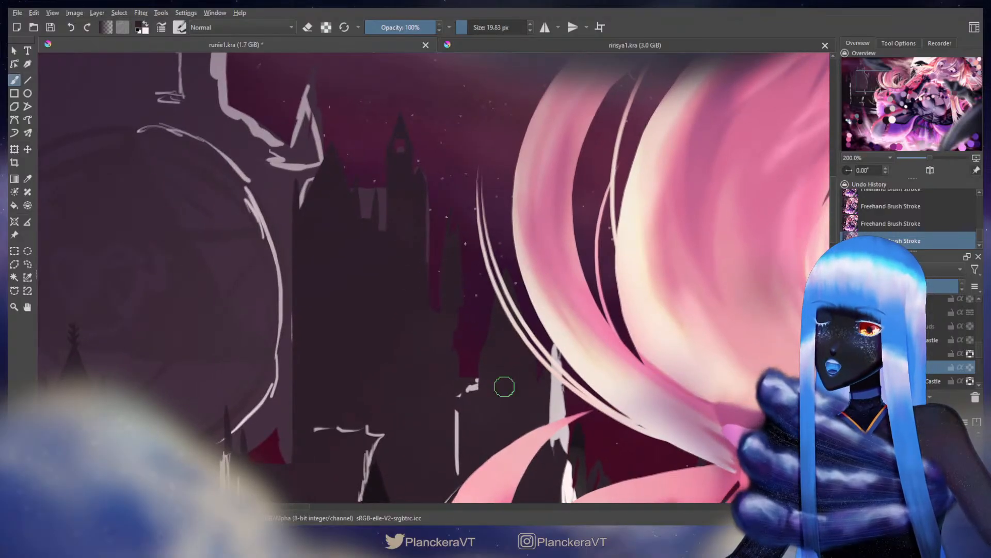
key(e)
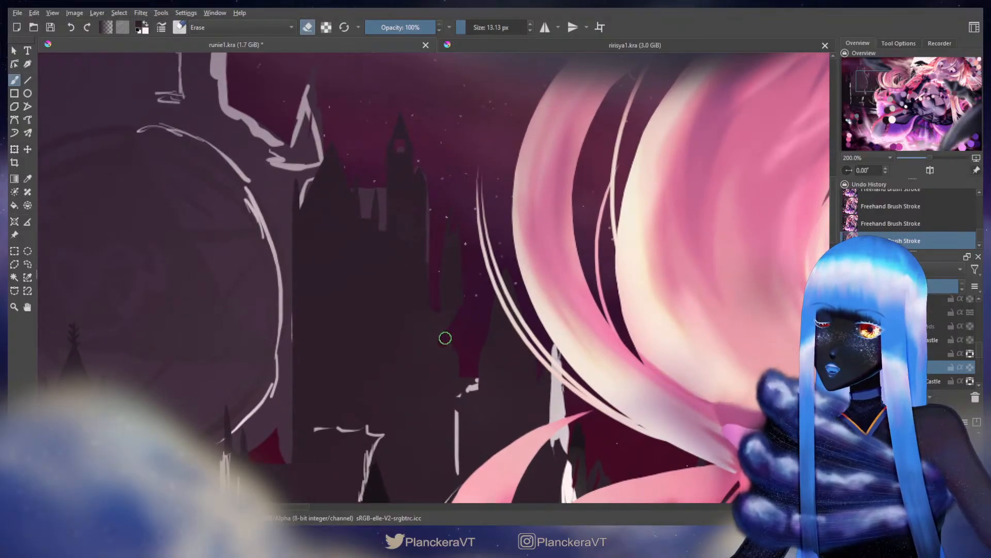
mouse_move(445, 337)
mouse_down()
mouse_move(439, 374)
mouse_move(446, 343)
mouse_move(454, 375)
mouse_move(444, 376)
mouse_move(468, 372)
mouse_up()
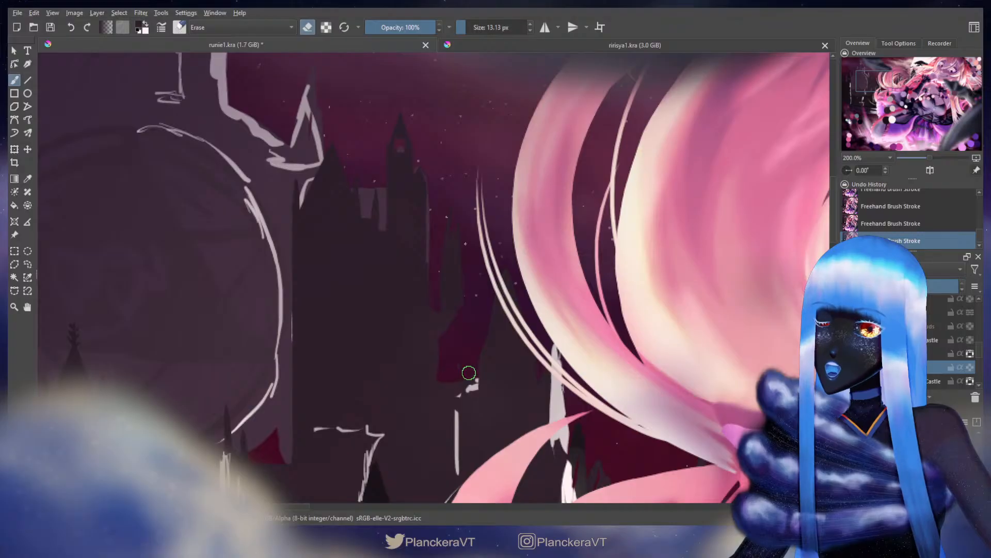
key(e)
key(e)
Trim the thin spire beside the turret with a 15.44 px eraser and rebuild it as a straight tower with a 19.83 px brush
key(bracketright)
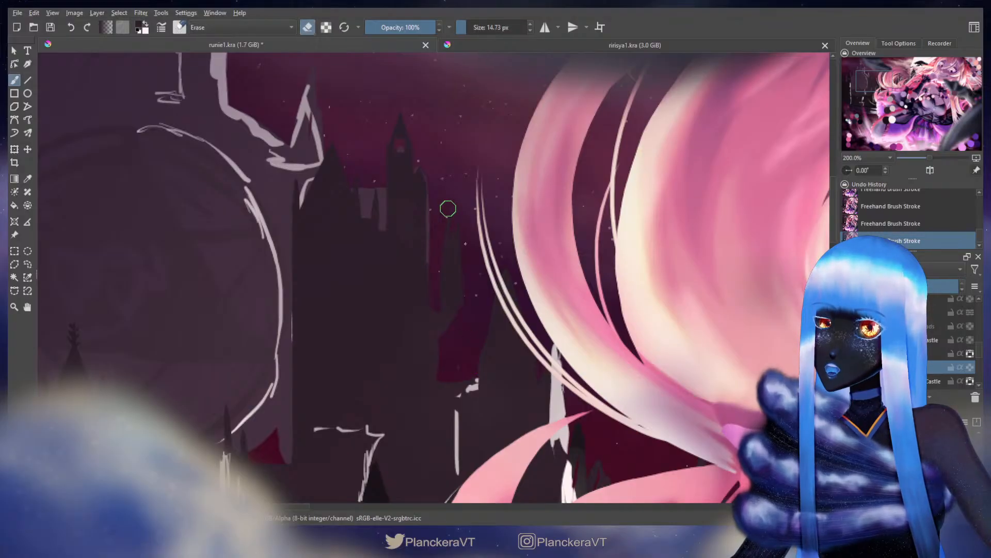
key(bracketright)
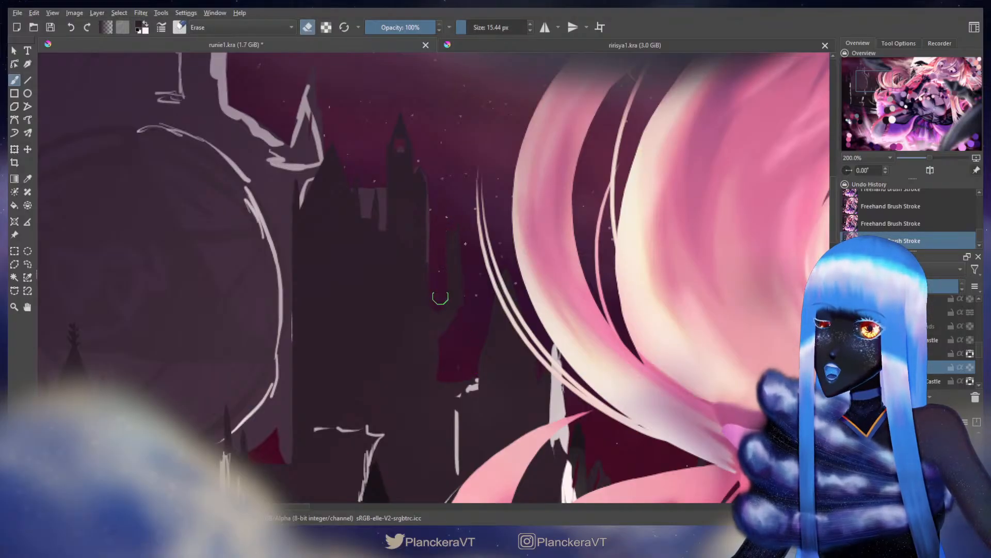
key(e)
key(bracketright)
key(bracketright)
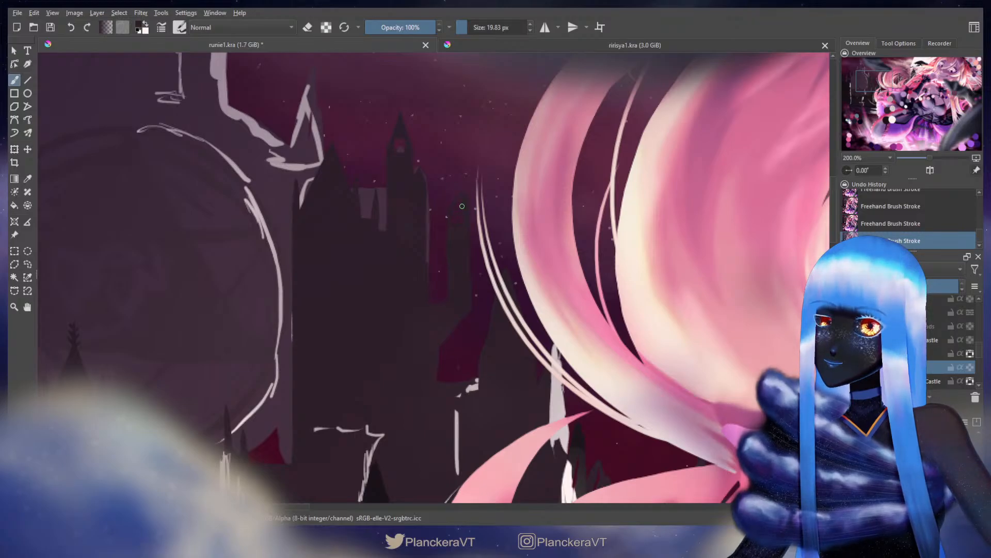
key(e)
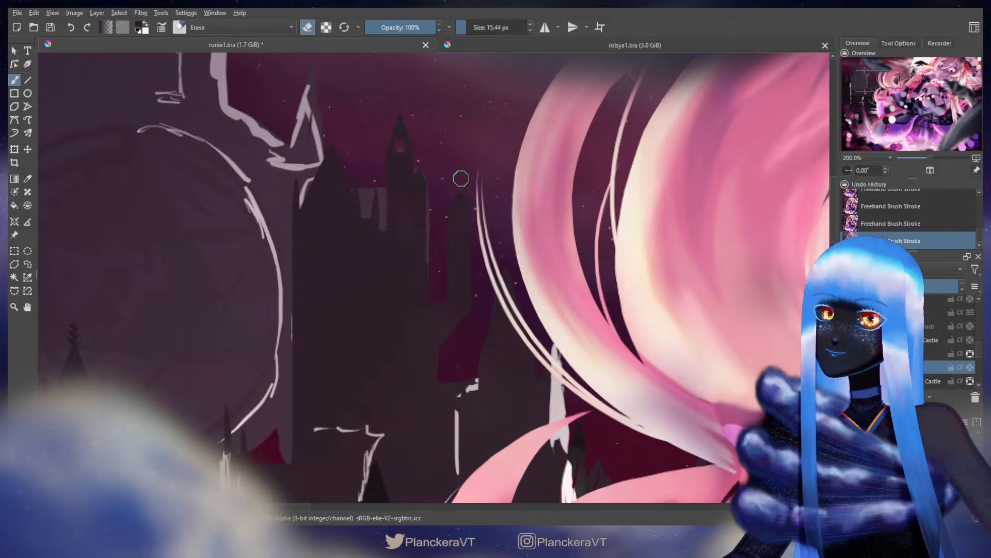
key(e)
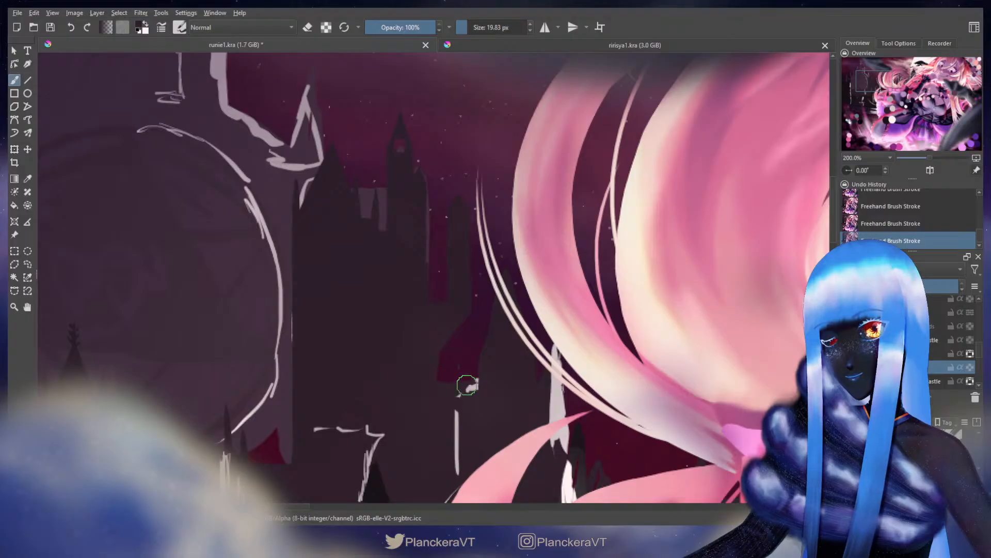
Refine the new tower's shaft and paint a flat dark ledge below the sky gap, covering the white sketch marks with a 19.83 px brush
key(e)
scroll(488, 279, down, 1)
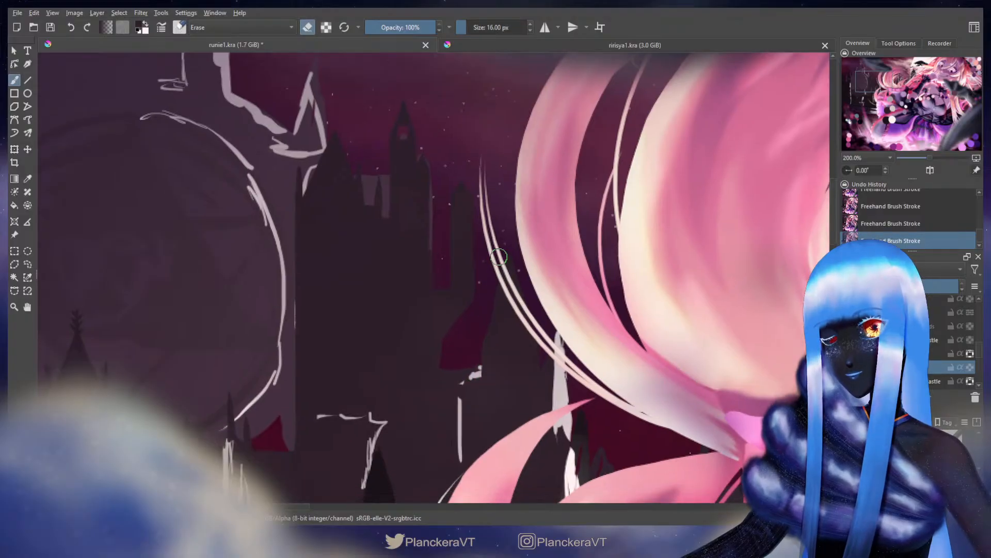
key(e)
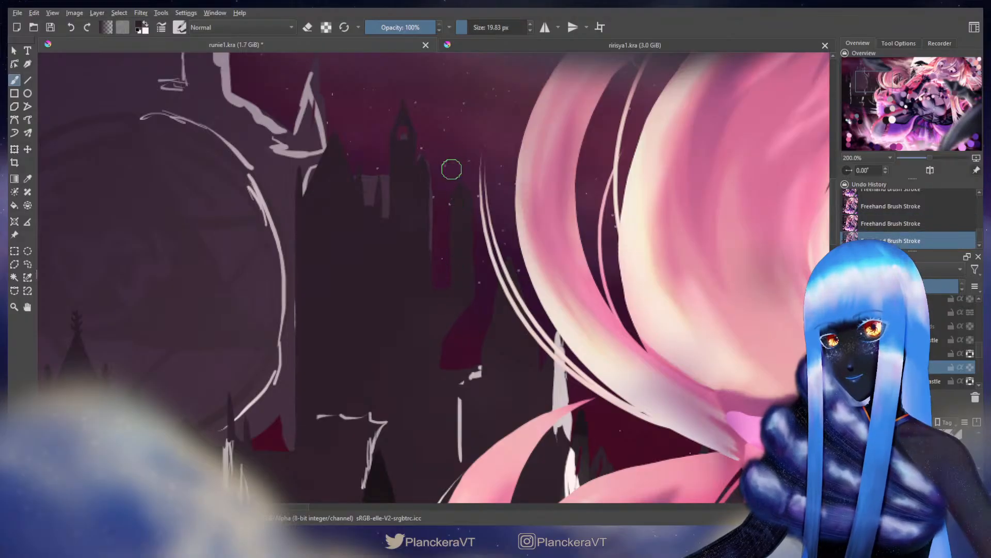
drag(467, 200, 470, 200)
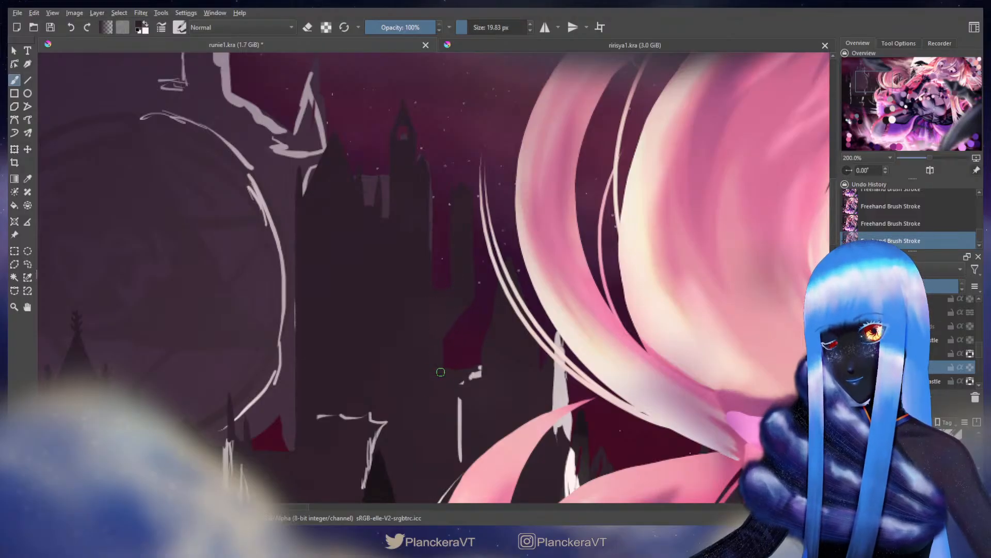
drag(442, 377, 500, 376)
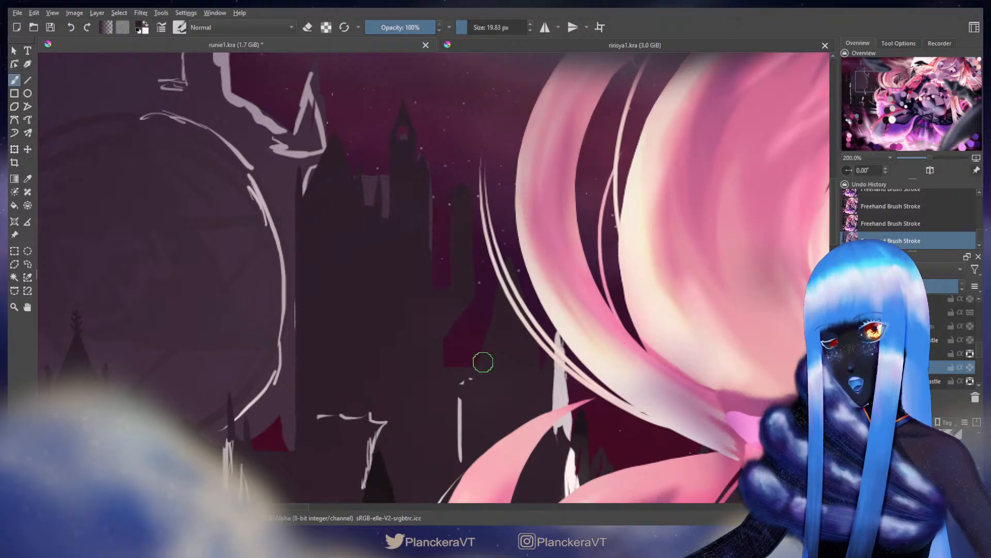
Trim the sloped roof along the sky gap with a 16 px eraser and clean the ledge's edge with a 13.90 px eraser
key(e)
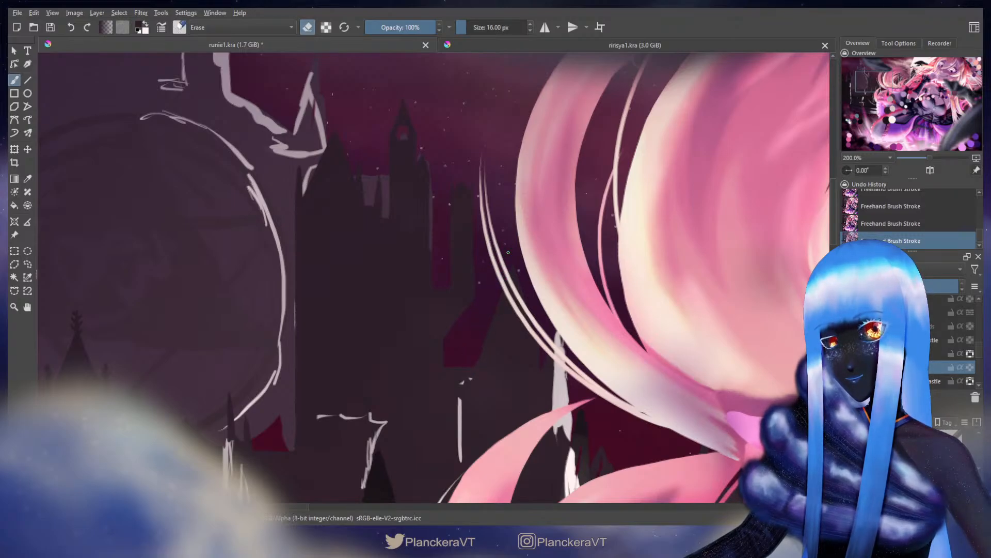
drag(546, 333, 516, 276)
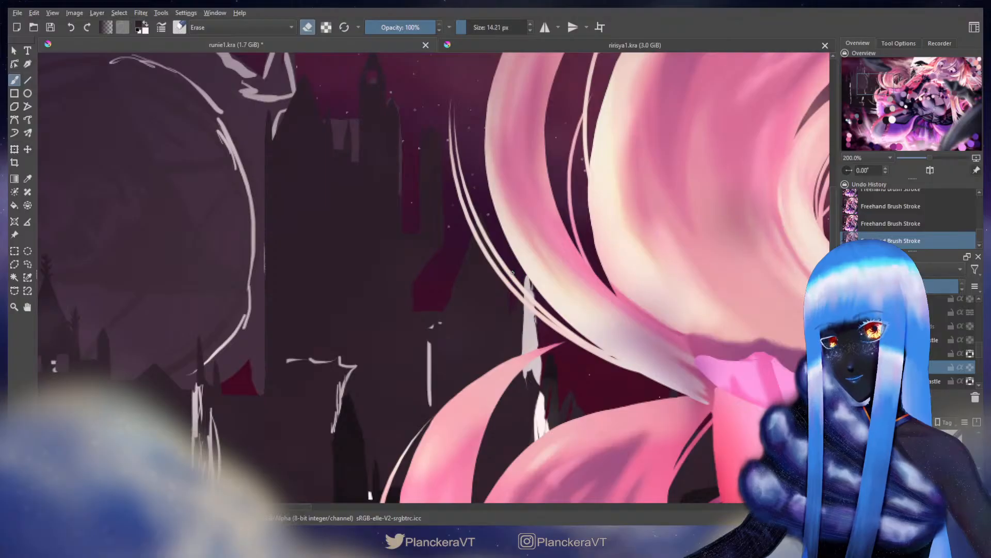
drag(460, 227, 489, 251)
key(e)
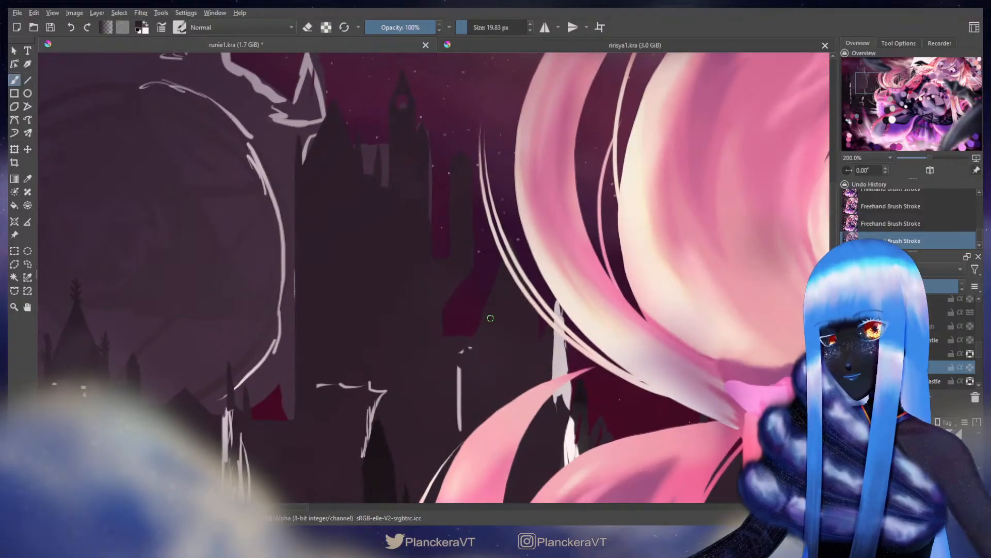
key(e)
drag(463, 313, 475, 323)
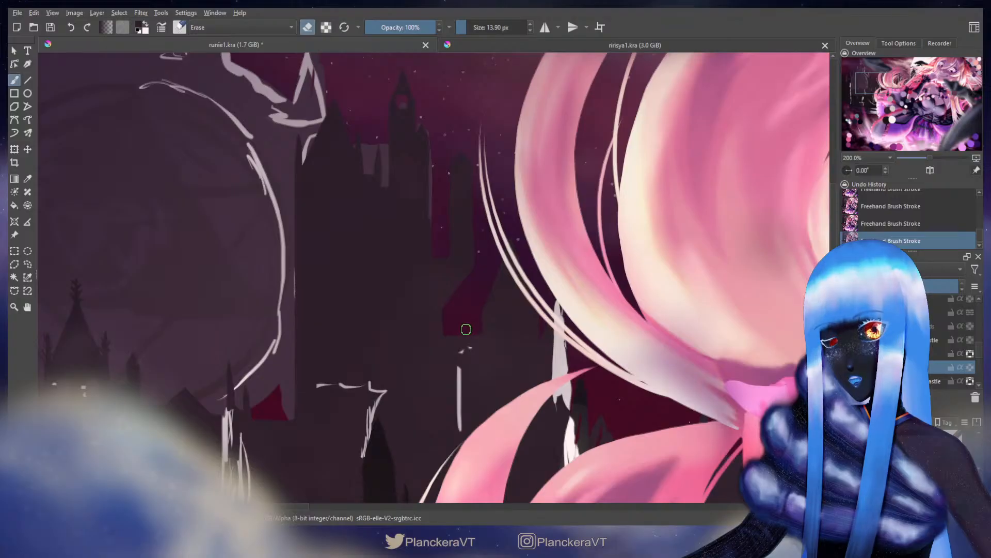
key(e)
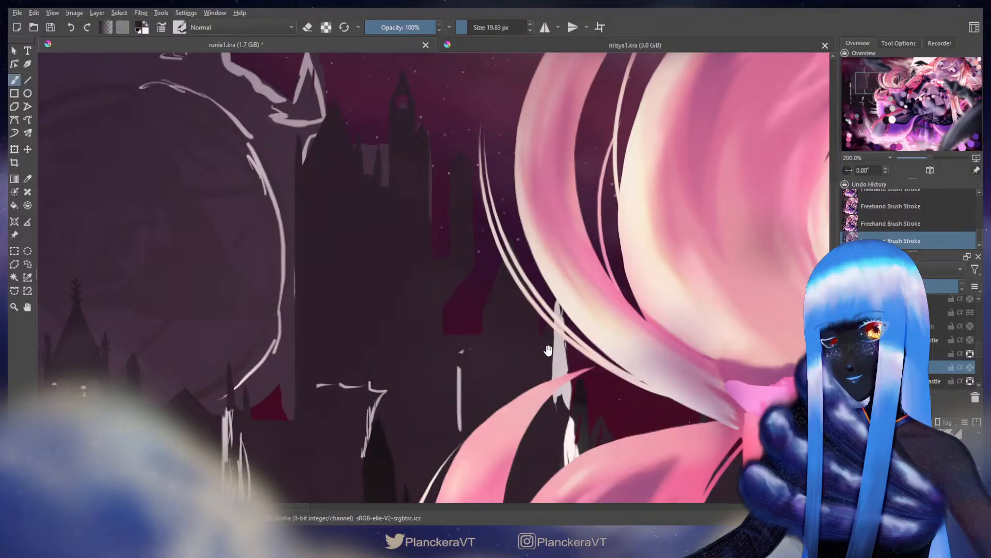
Paint dark castle wall over the tall white sketch patch beside the thin hair strands with a 19.12 px brush
drag(548, 350, 527, 351)
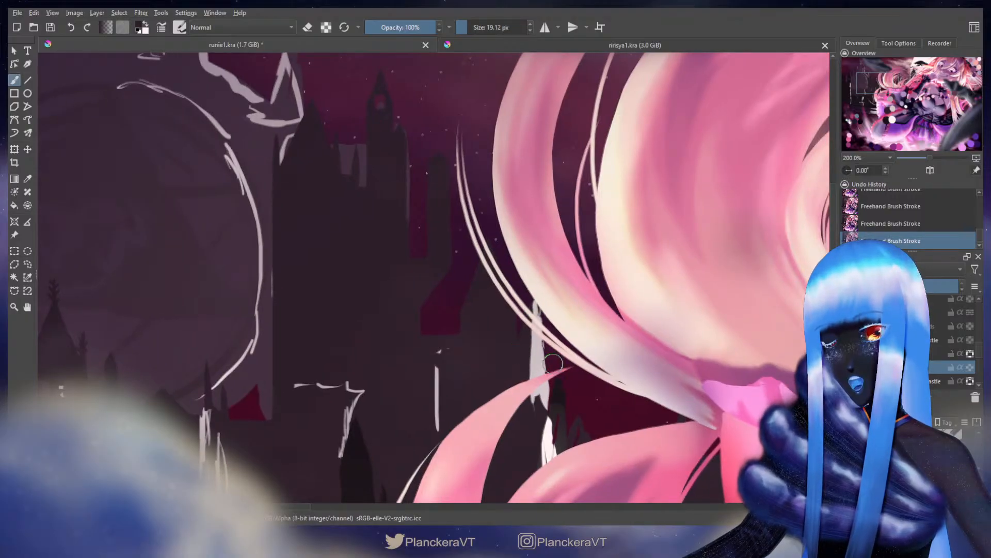
key(e)
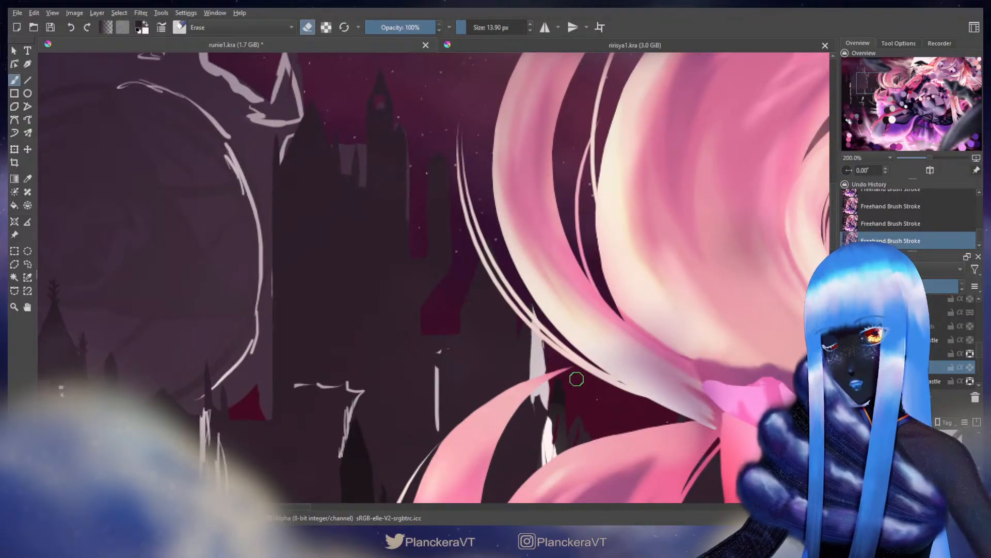
key(e)
drag(533, 313, 538, 443)
drag(537, 329, 531, 380)
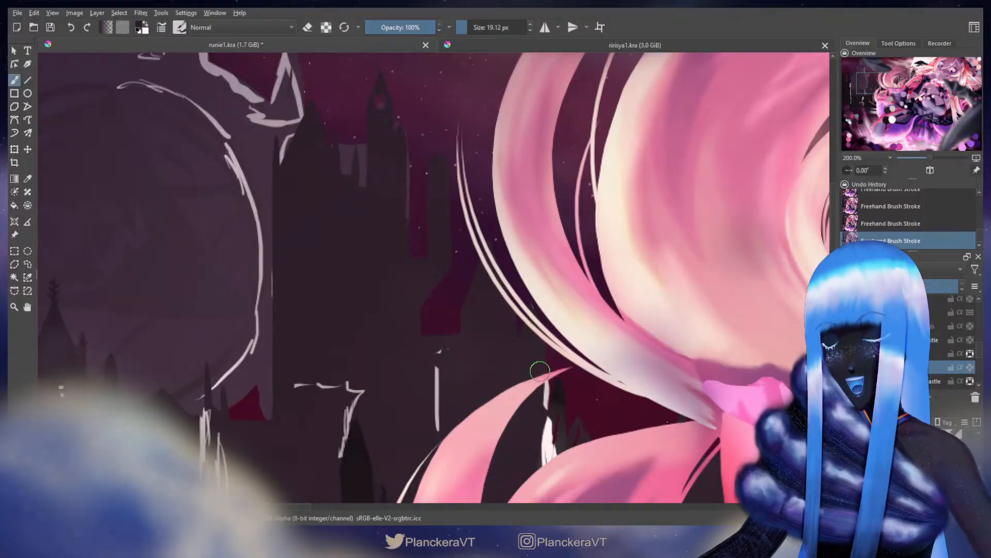
Extend the dark wall down between the hair locks over the remaining white sketch line with a 19.15 px brush
key(e)
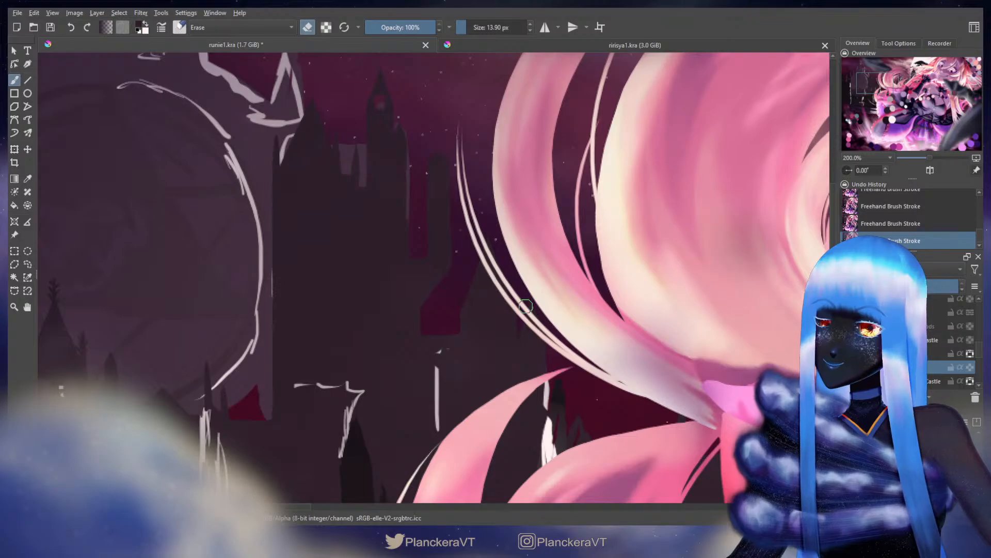
key(e)
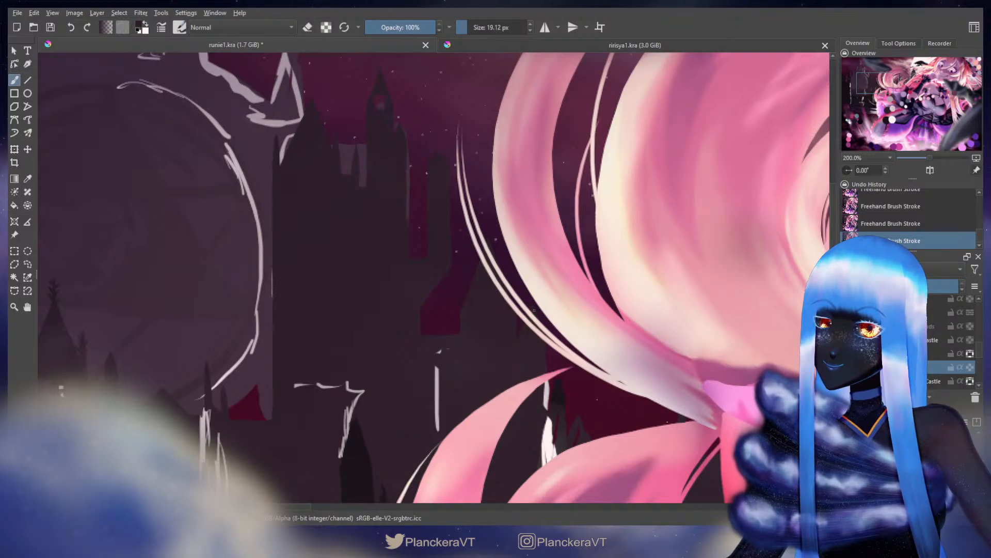
scroll(535, 339, down, 3)
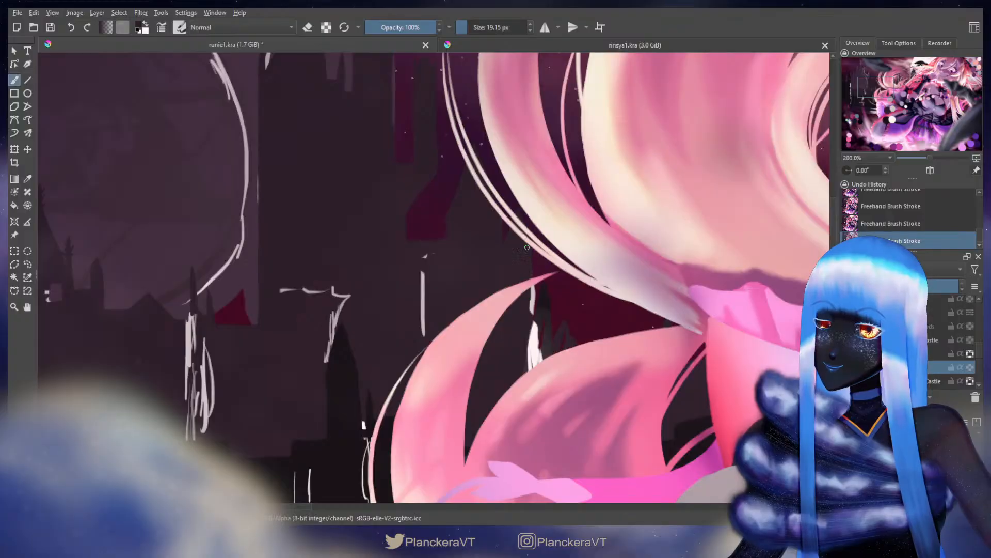
drag(529, 287, 527, 373)
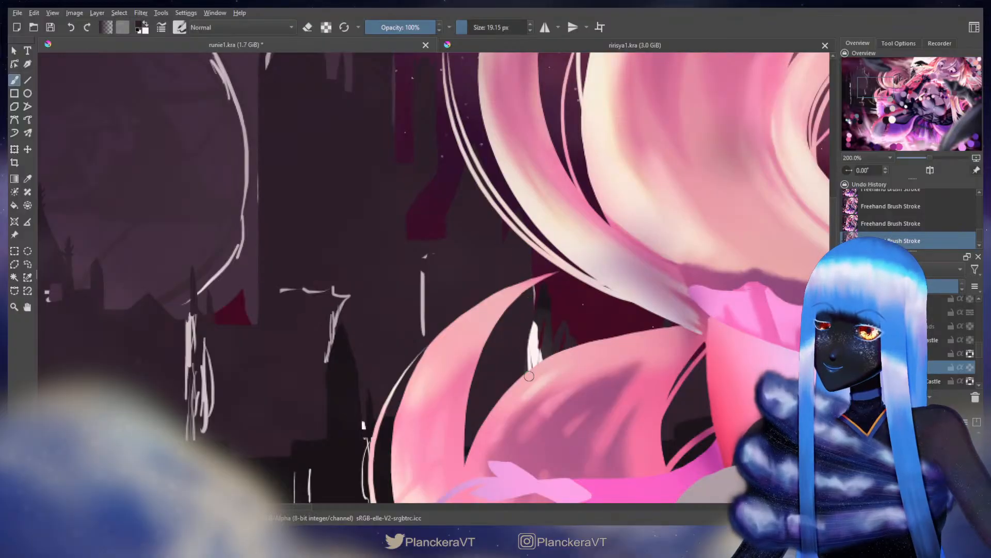
mouse_move(540, 338)
mouse_down()
mouse_move(540, 352)
mouse_move(541, 336)
mouse_up()
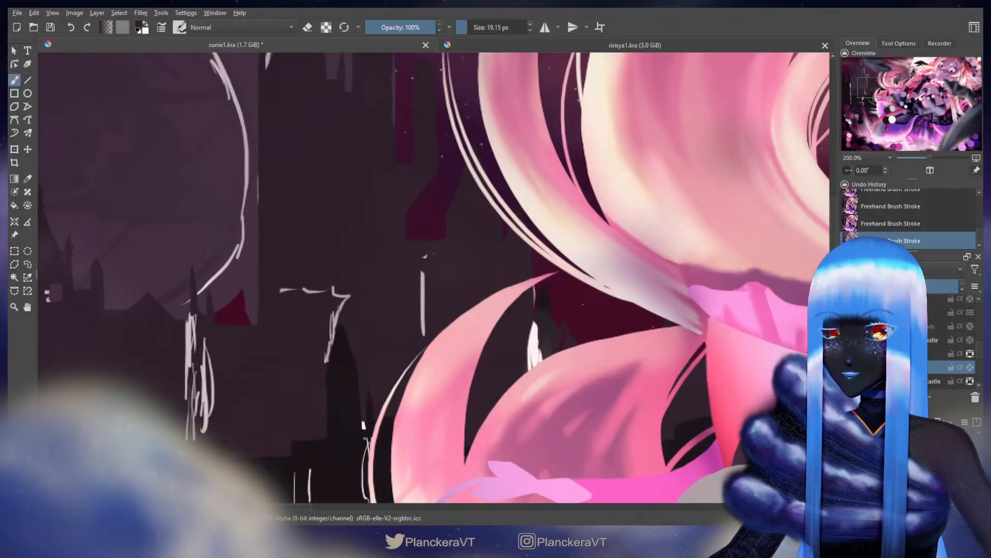
Switch to the other castle layer and erase the white patch and grey spires between the hair locks with a 57.24 px eraser
click(924, 340)
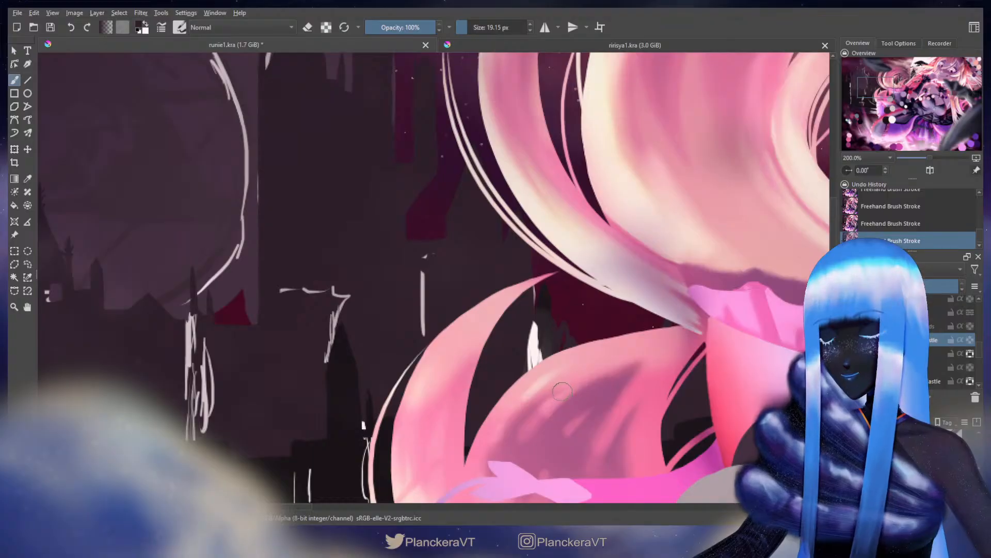
mouse_move(563, 392)
mouse_down()
mouse_move(580, 377)
mouse_move(596, 259)
mouse_move(585, 358)
mouse_up()
key(e)
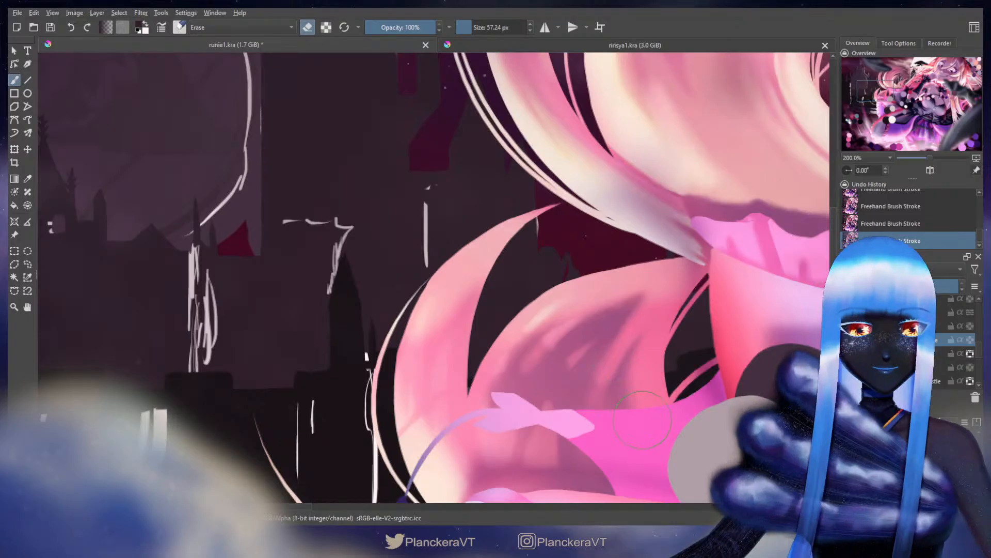
Return to the silhouette layer and reshape the red gap between the hair locks with a level dark base and a thin tower
key(e)
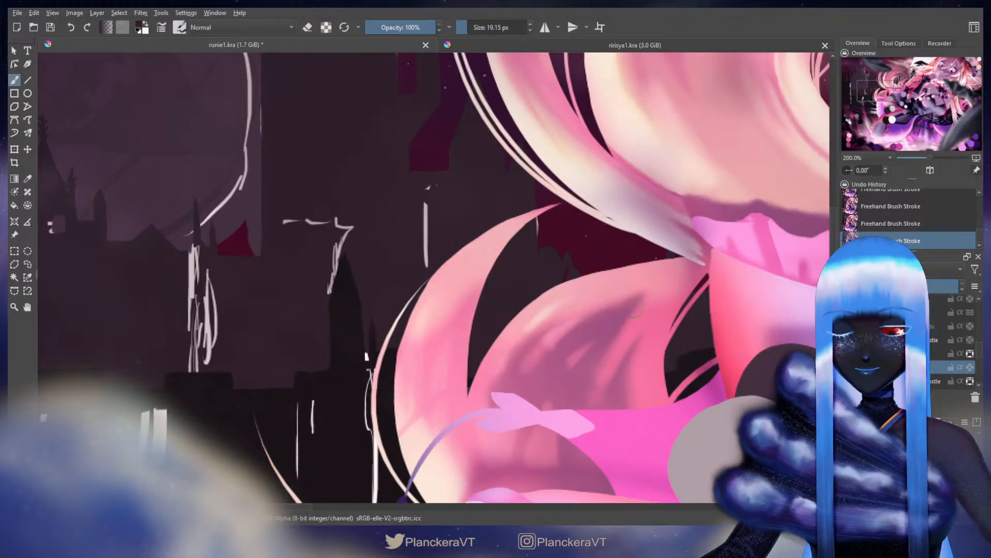
key(e)
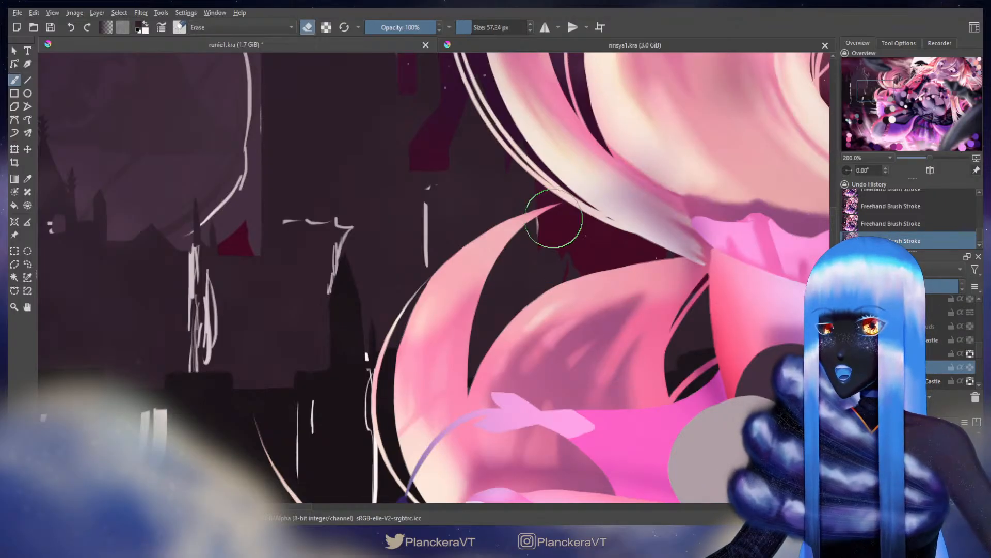
key(e)
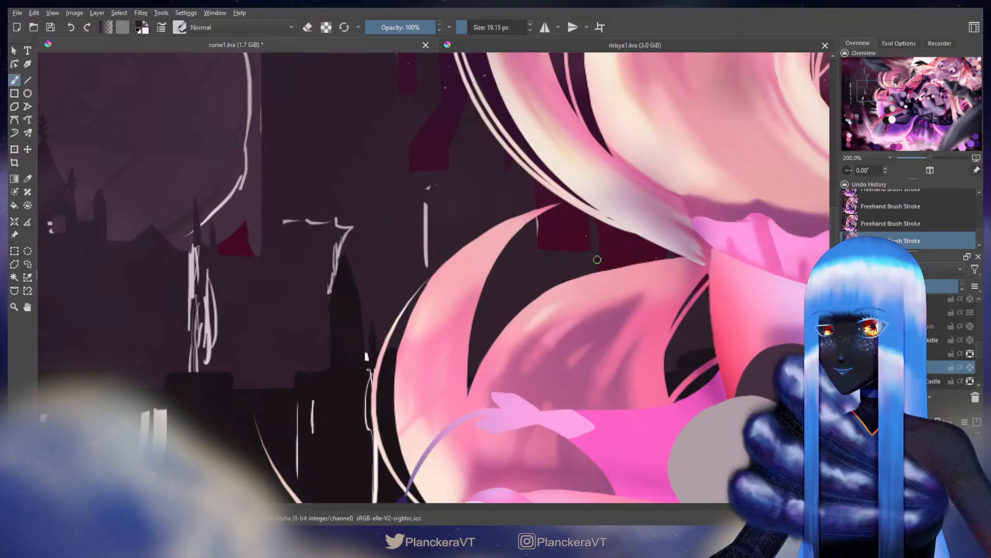
mouse_move(603, 234)
mouse_down()
mouse_move(546, 332)
mouse_move(460, 394)
mouse_up()
drag(630, 271, 571, 277)
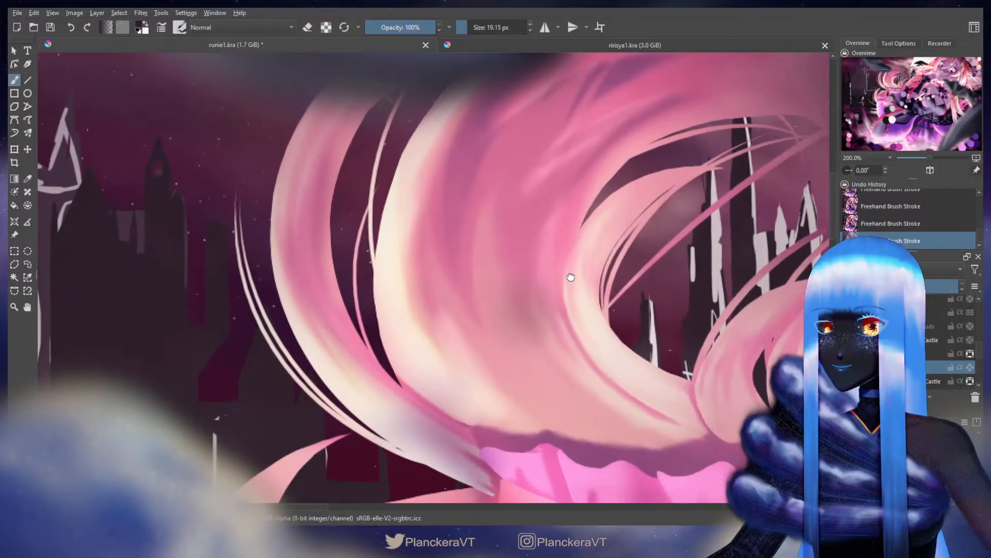
drag(504, 413, 501, 313)
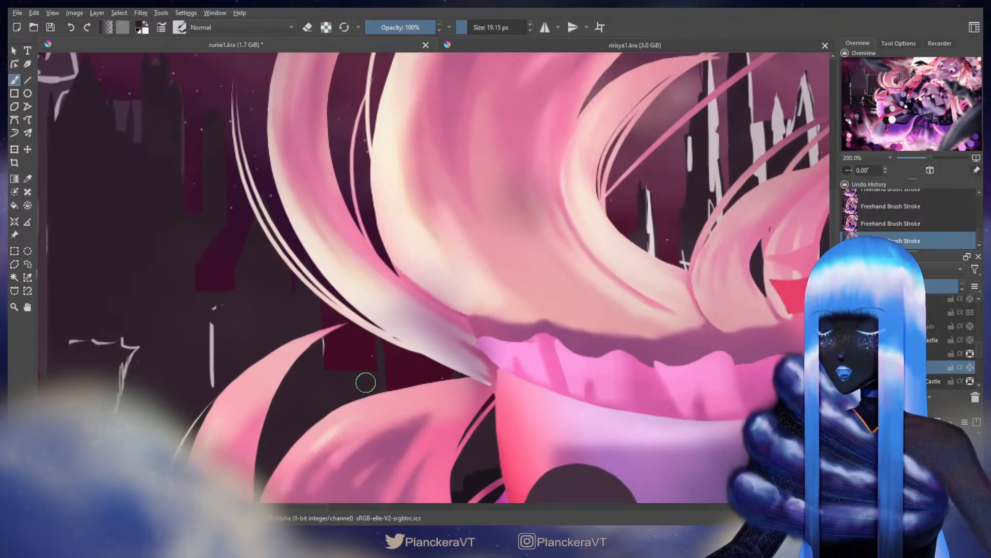
key(e)
drag(732, 216, 320, 373)
mouse_move(431, 312)
mouse_down()
mouse_move(774, 142)
mouse_move(639, 308)
mouse_up()
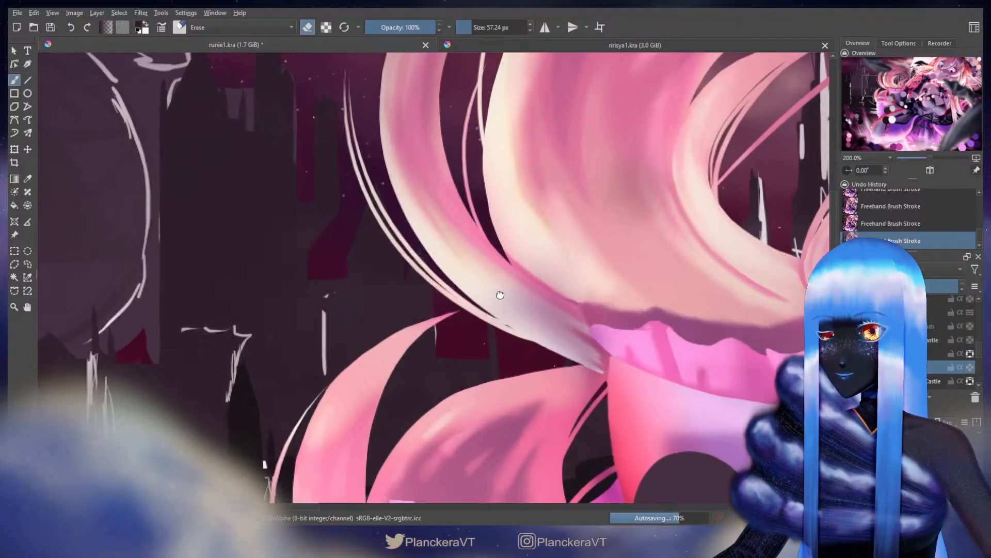
Trim the edges of the red sky gap between the hair locks with a 25.57 px eraser
mouse_move(500, 292)
mouse_down()
mouse_move(480, 278)
mouse_move(452, 317)
mouse_move(439, 320)
mouse_move(441, 312)
mouse_move(439, 333)
mouse_move(438, 309)
mouse_move(438, 329)
mouse_up()
key(e)
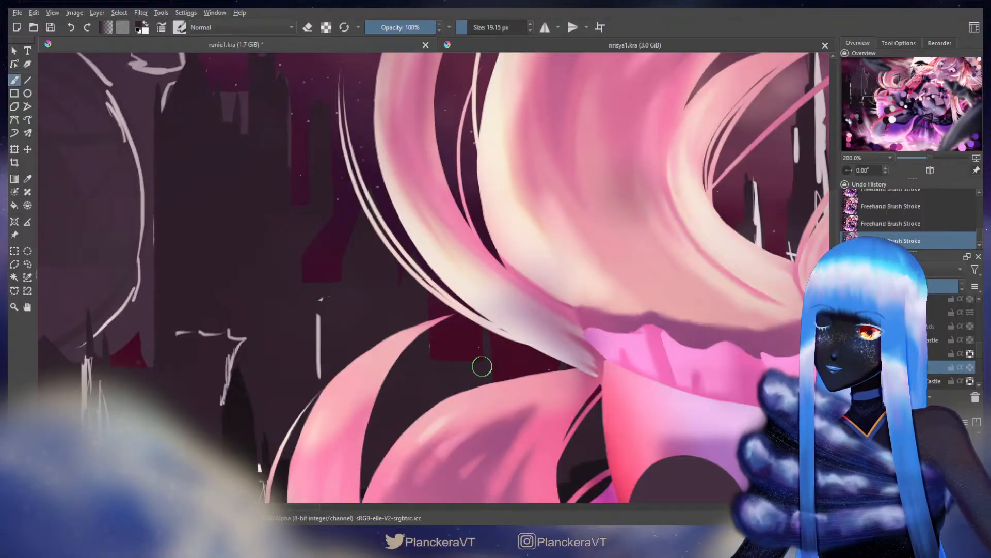
key(e)
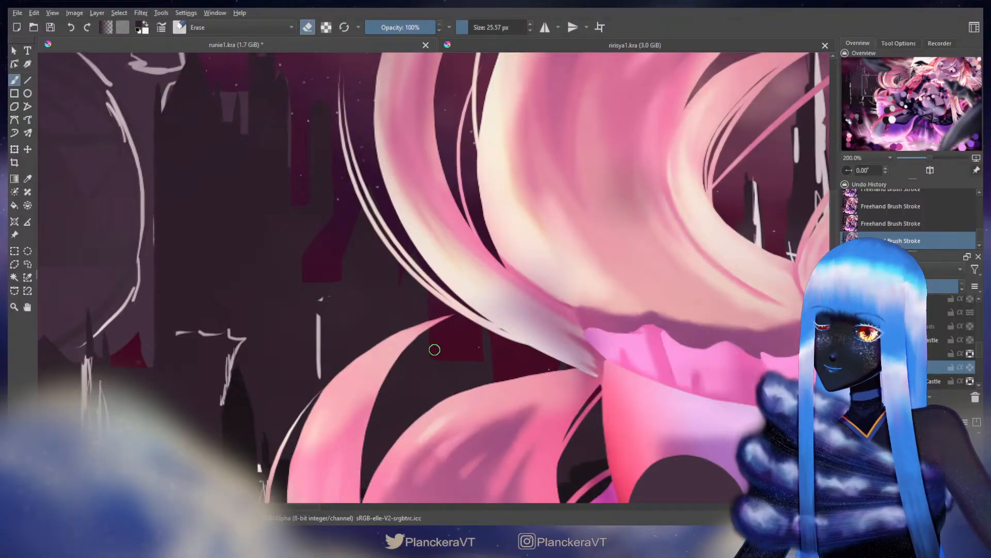
drag(435, 352, 393, 303)
key(e)
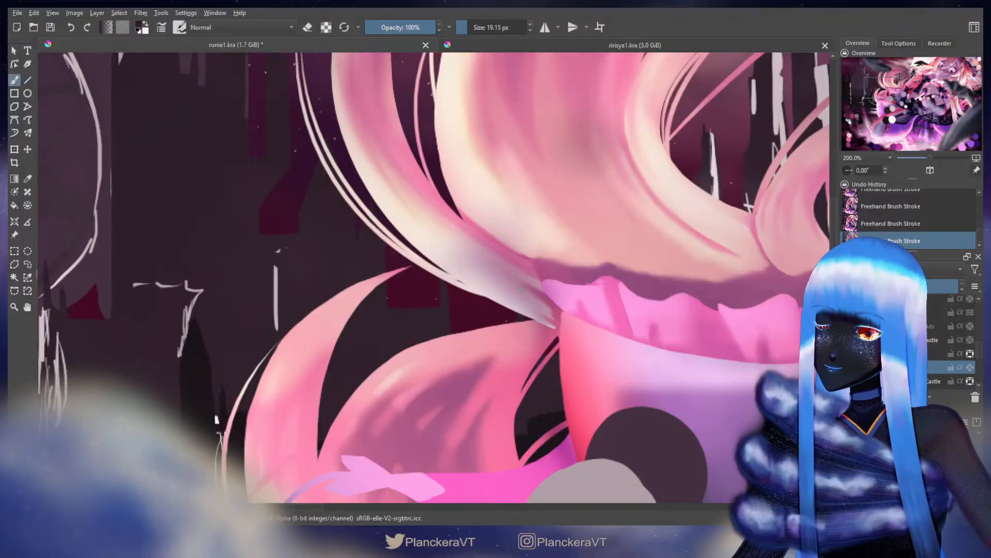
Paint a small tower inside the large hair loop with a 17.70 px brush and carve its spire to a point with the eraser
mouse_move(696, 192)
mouse_down()
mouse_move(435, 381)
mouse_move(431, 346)
mouse_move(439, 358)
mouse_move(447, 321)
mouse_move(457, 382)
mouse_up()
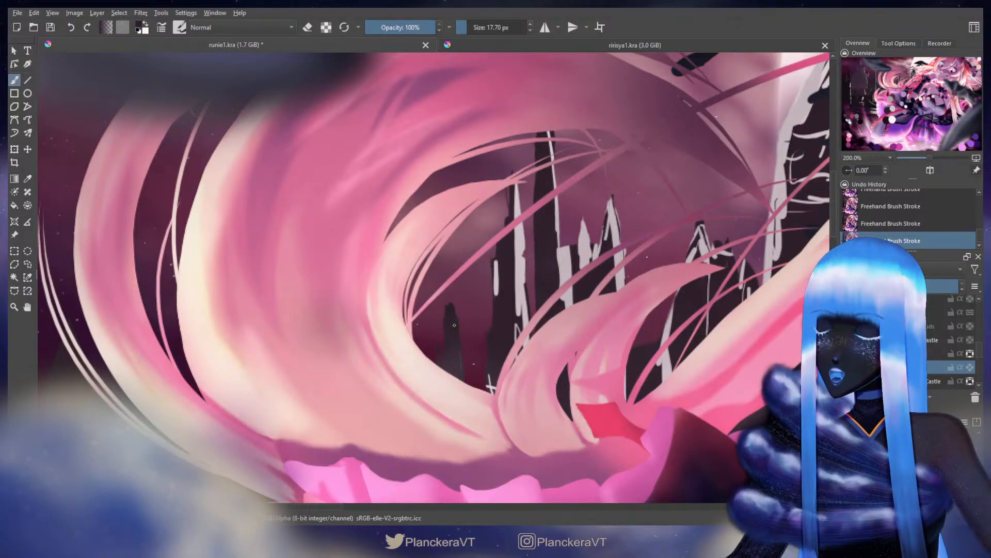
key(e)
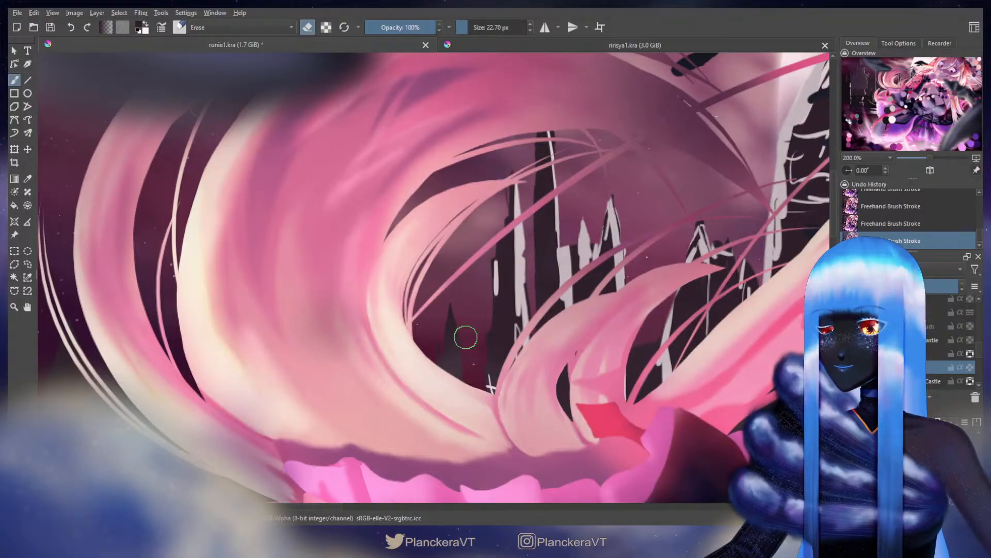
drag(443, 325, 442, 324)
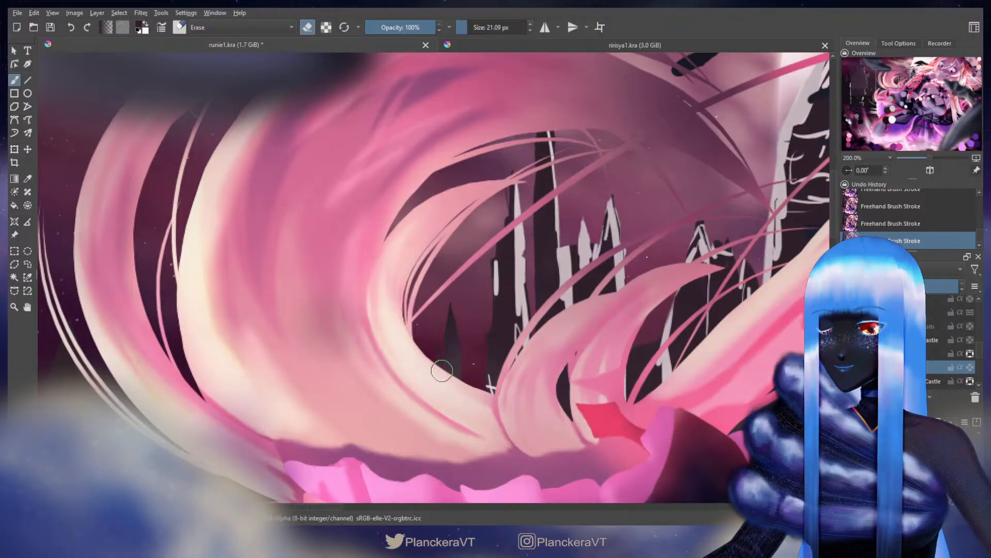
key(e)
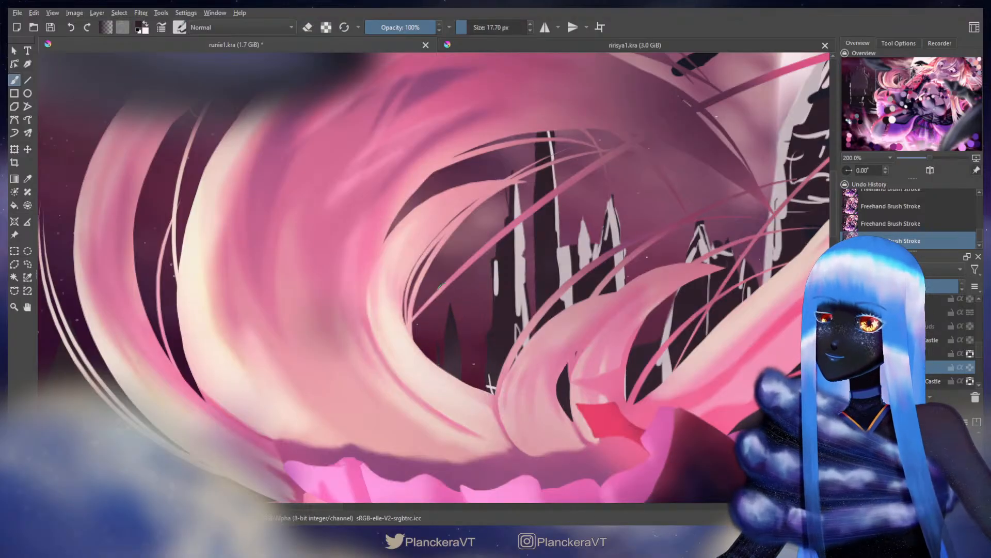
drag(451, 308, 447, 308)
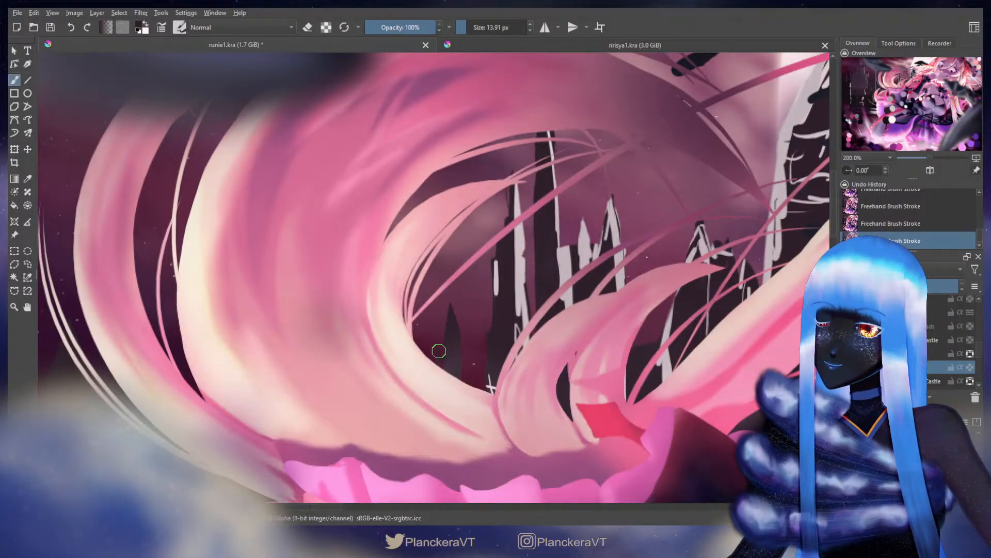
Build up the tall tower beside the small spire with a narrow top and a wider lower wall using an 18.54 px brush
drag(525, 248, 497, 266)
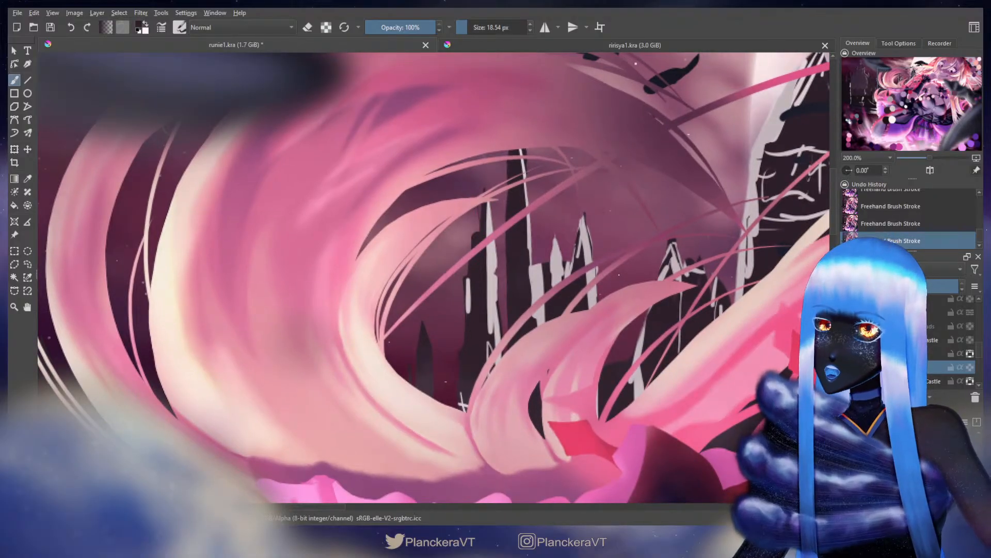
key(e)
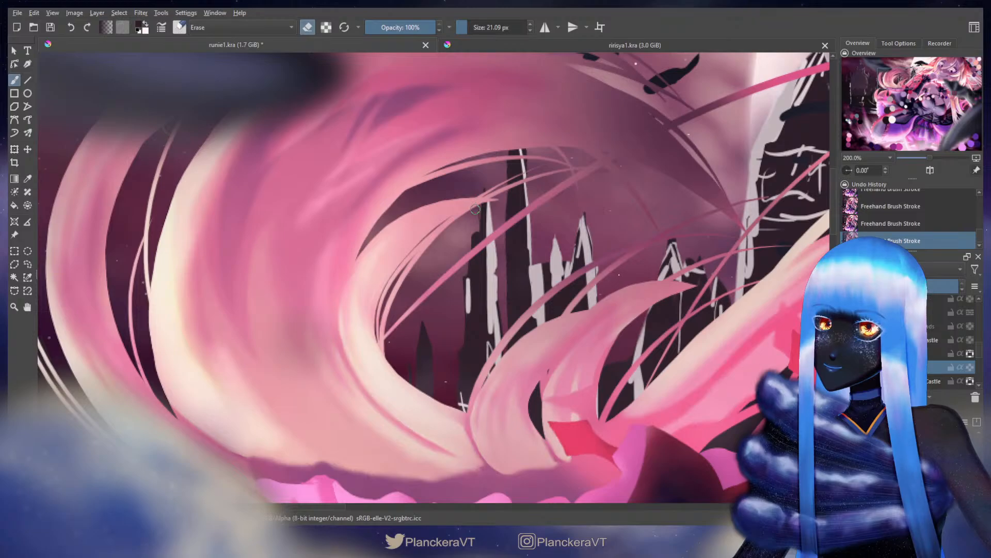
key(e)
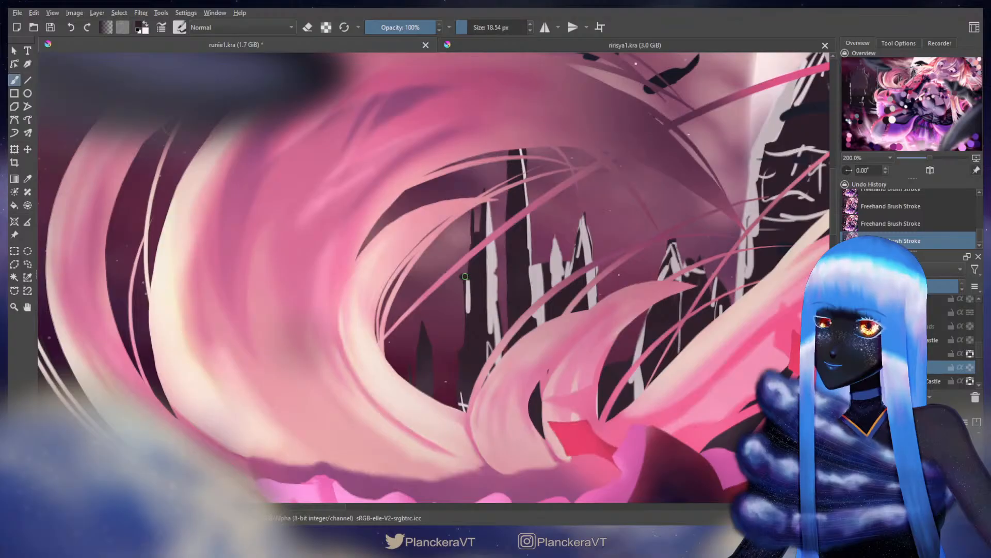
mouse_move(465, 277)
mouse_down()
mouse_move(461, 411)
mouse_move(463, 308)
mouse_up()
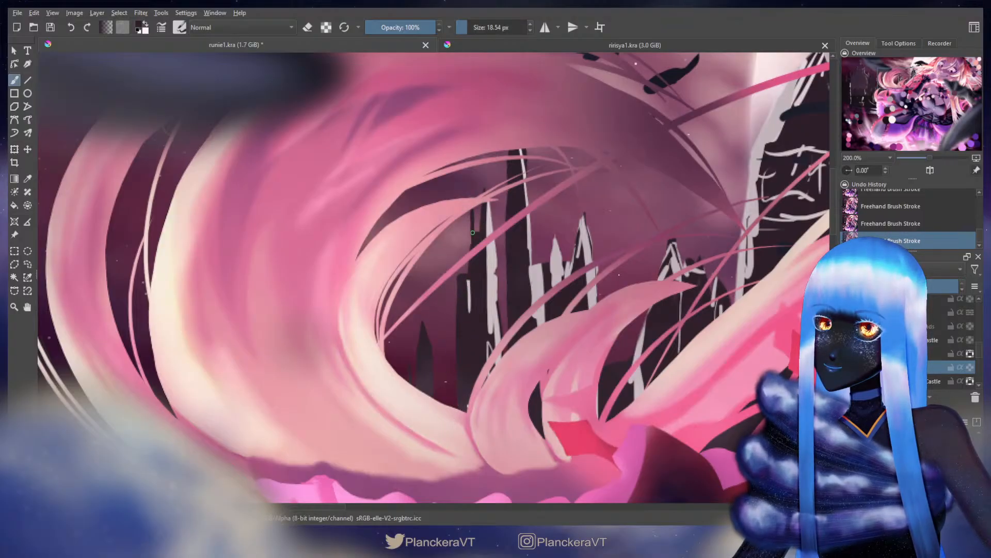
Refine the tall tower's top and outer wall with an 18.25 px eraser and a 15.73 px dark brush
key(e)
key(bracketleft)
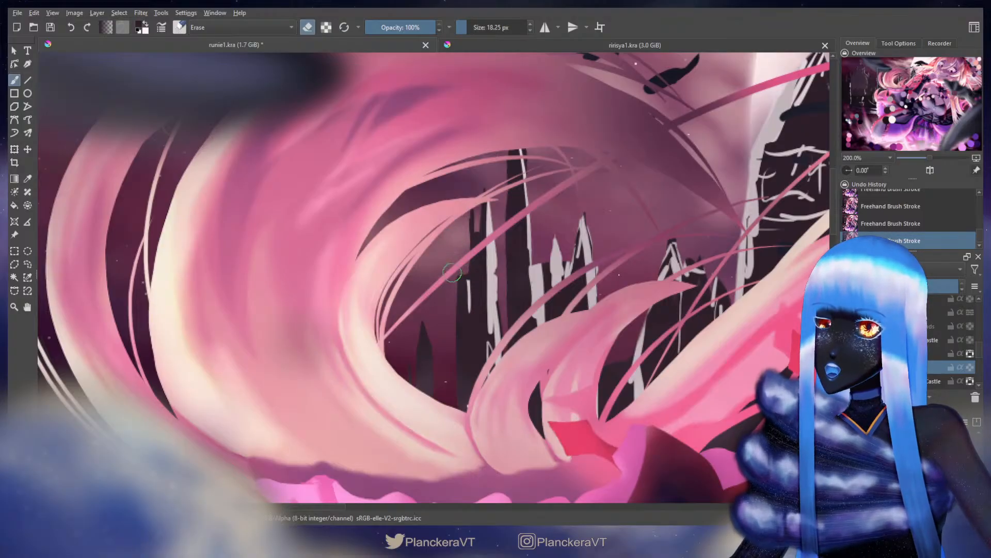
key(ctrl+z)
key(ctrl+shift+z)
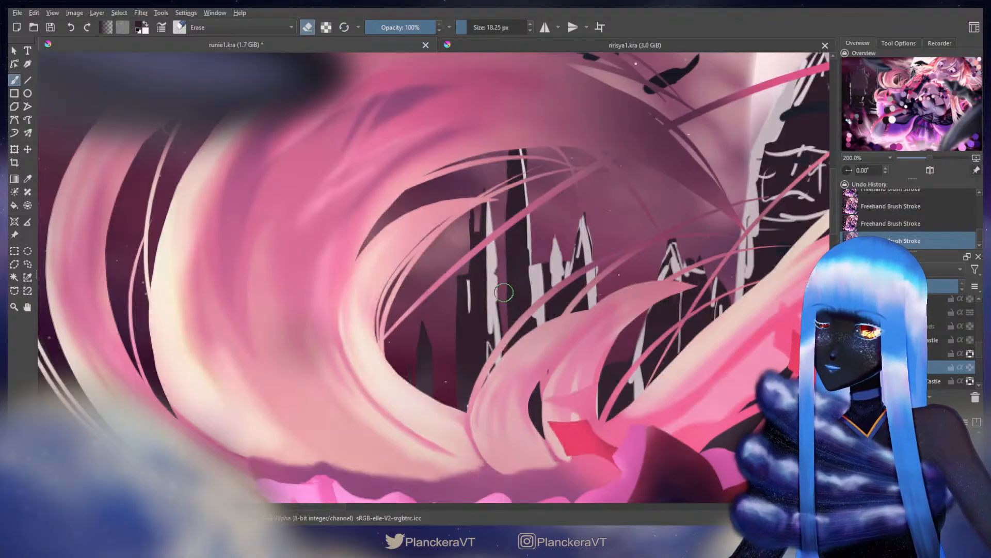
key(e)
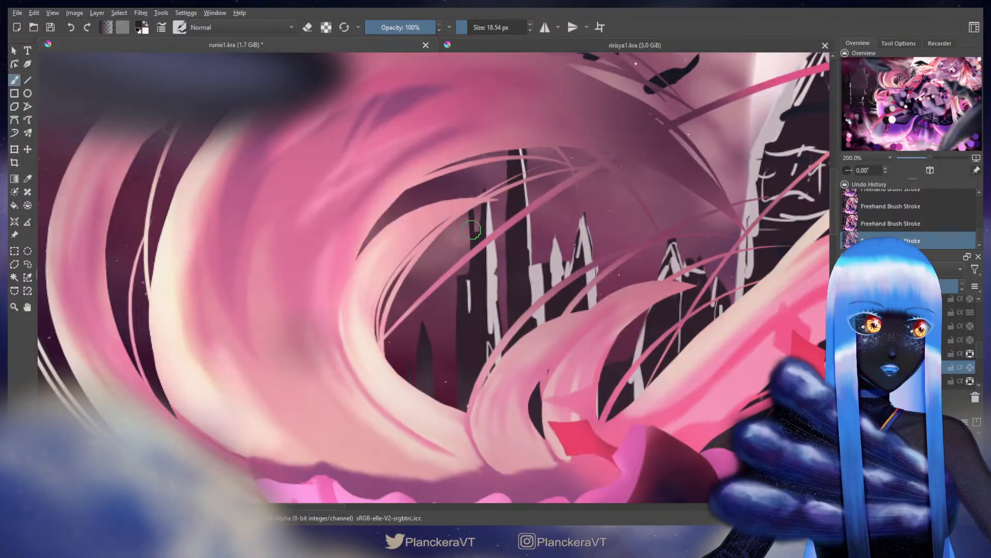
shift+drag(490, 221, 487, 220)
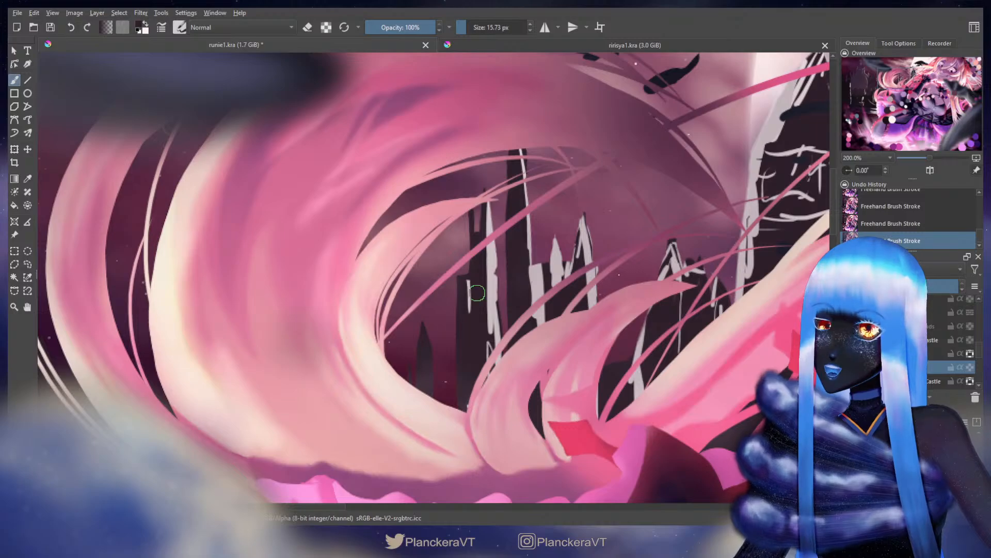
key(e)
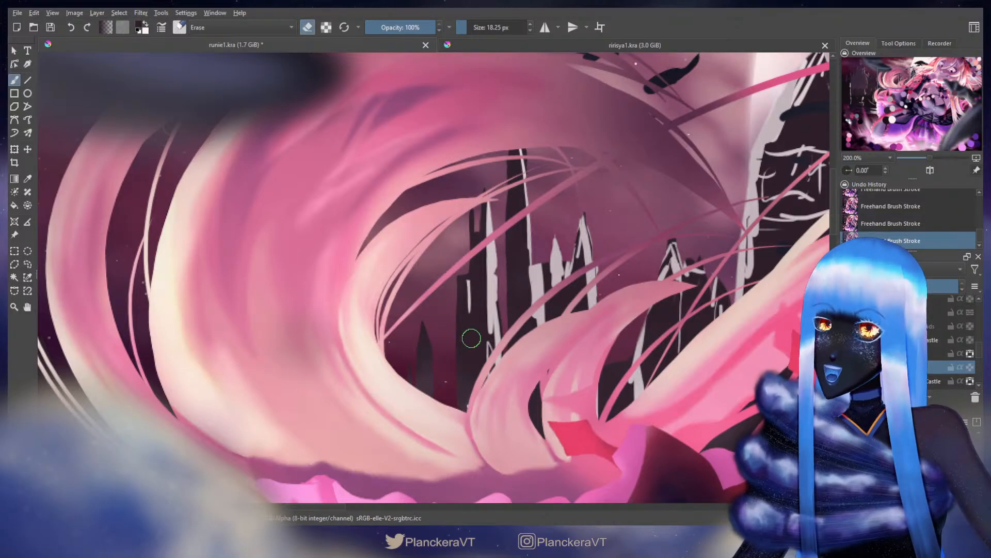
key(e)
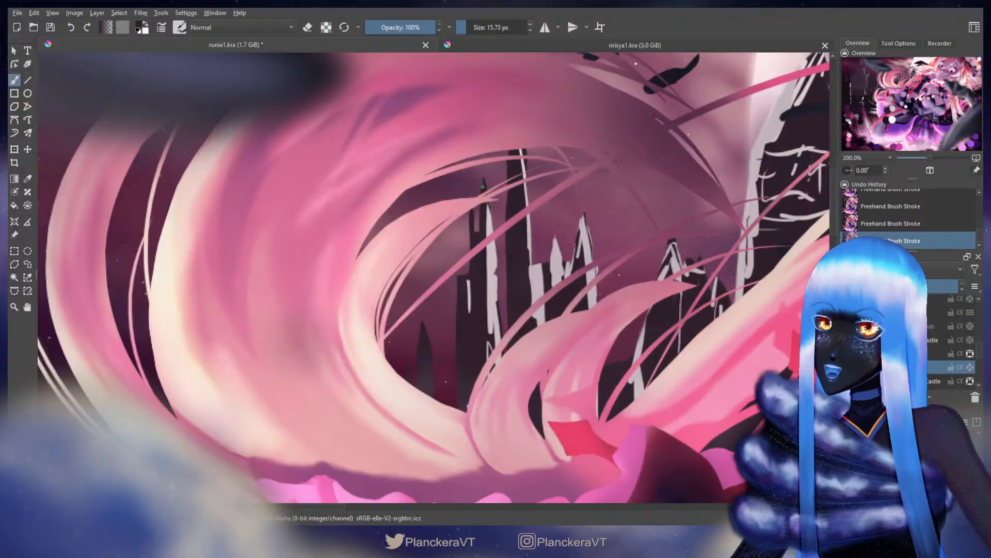
Paint dark wall over the tower's long white sketch patch and trim the gap to the neighbouring tower with a 14.70 px eraser
drag(489, 203, 488, 340)
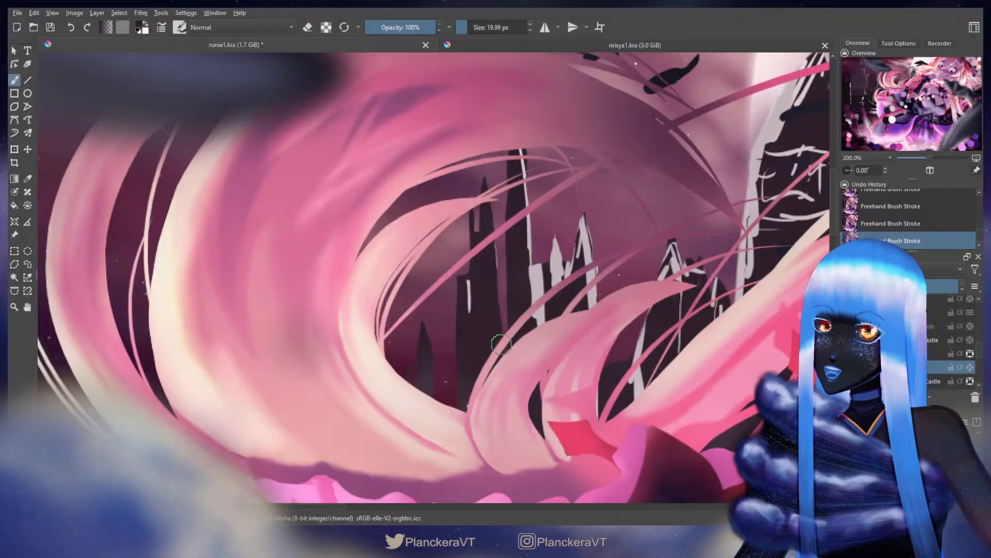
key(e)
shift+drag(499, 245, 490, 245)
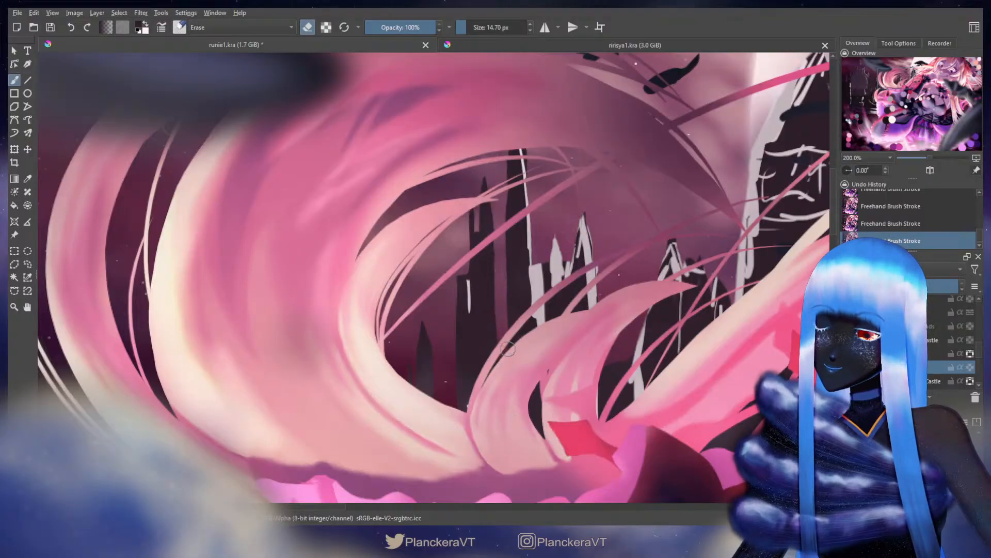
Add a slim side spire to the tower's outer wall with a 19.99 px brush and clean up with a 16.28 px eraser
key(e)
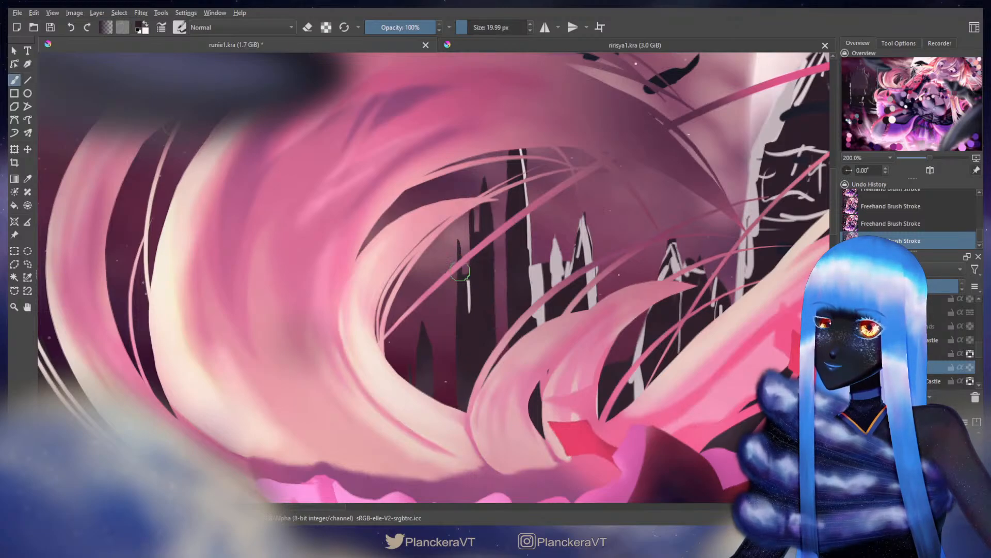
scroll(464, 328, down, 2)
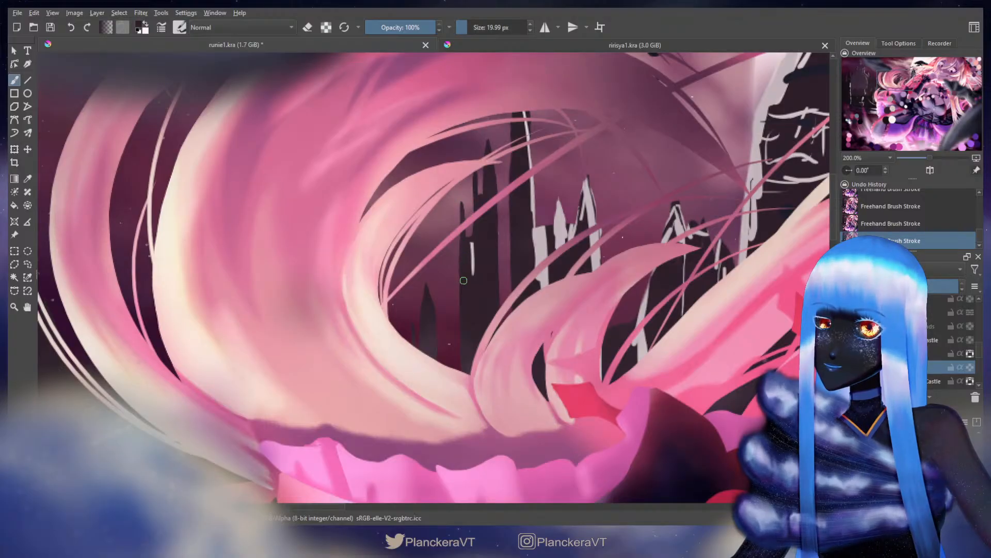
key(e)
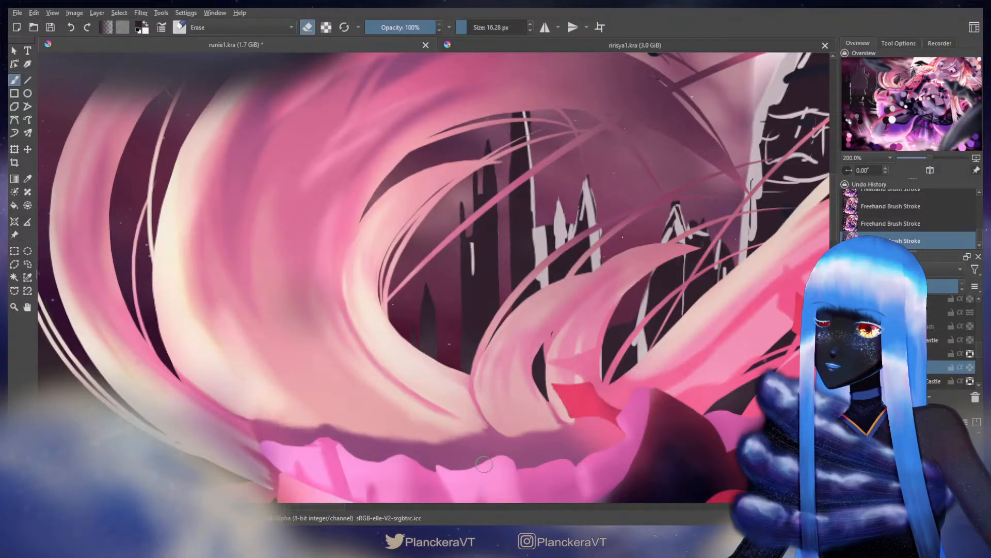
key(e)
key(e)
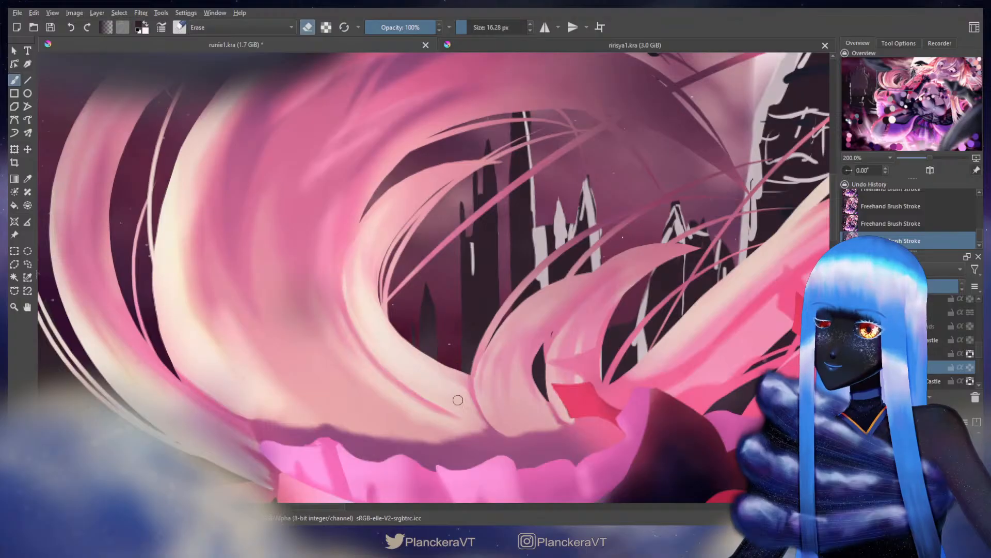
key(e)
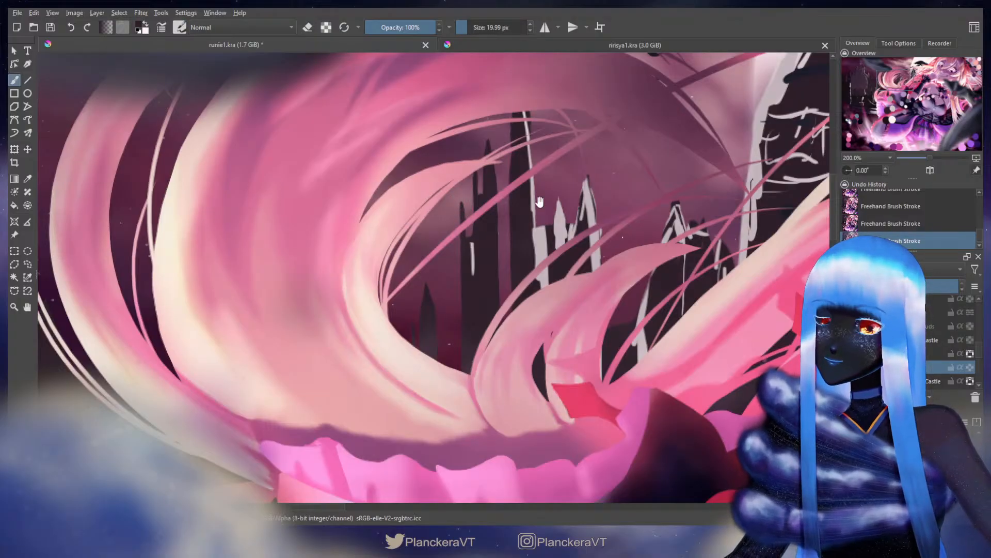
Lock the silhouette layer's transparency and paint dark over the white sketch lines on the castle towers with a 179.98 px brush
drag(540, 201, 479, 288)
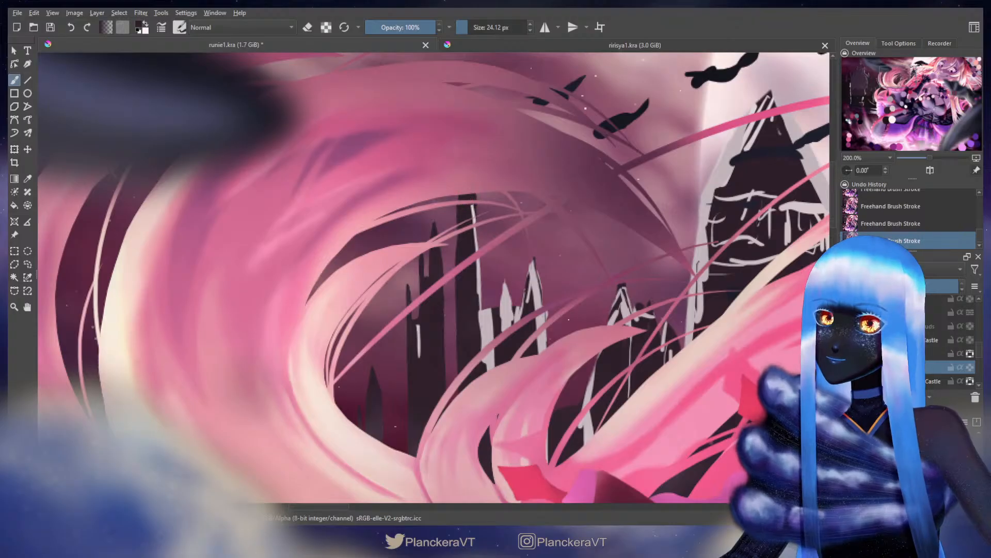
mouse_move(472, 242)
mouse_down()
mouse_move(415, 248)
mouse_move(346, 282)
mouse_up()
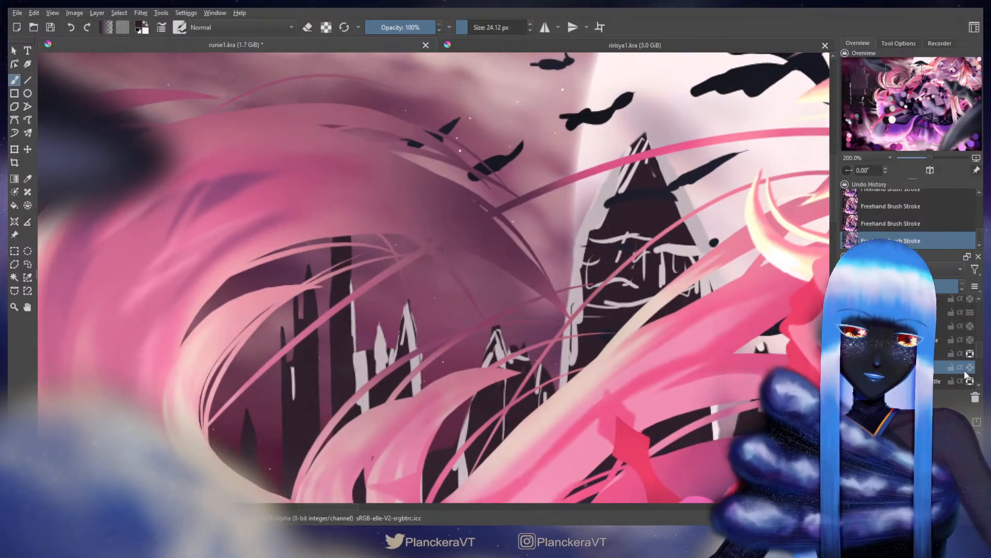
mouse_move(672, 217)
mouse_down()
mouse_move(642, 177)
mouse_move(610, 408)
mouse_move(481, 362)
mouse_move(408, 300)
mouse_move(351, 331)
mouse_move(386, 424)
mouse_move(423, 361)
mouse_move(553, 308)
mouse_move(606, 300)
mouse_up()
click(970, 369)
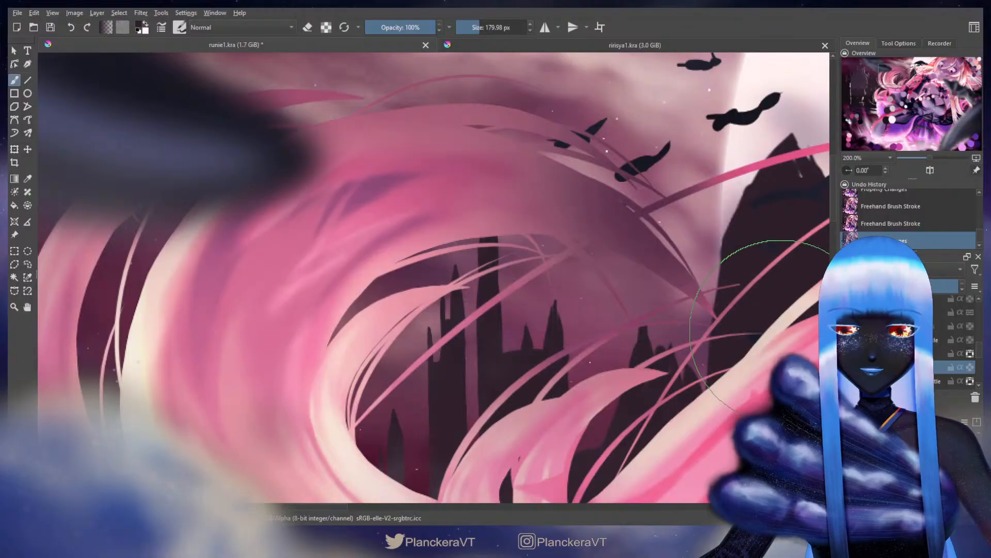
Widen and straighten the tallest tower inside the hair loop with dark strokes, reducing the brush from 44.34 to 35.88 px
mouse_move(534, 305)
mouse_down()
mouse_move(583, 214)
mouse_move(564, 234)
mouse_move(519, 241)
mouse_move(528, 258)
mouse_up()
drag(527, 256, 511, 303)
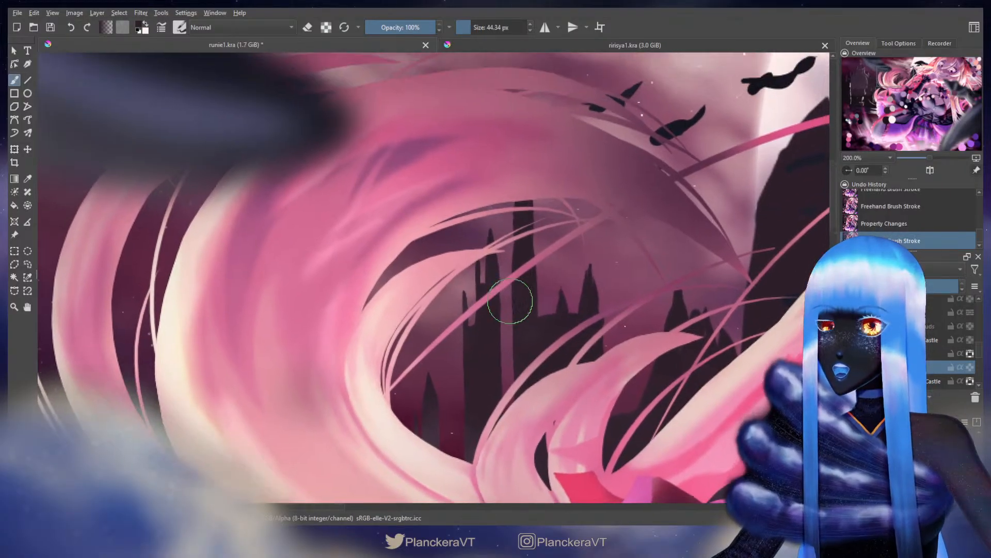
drag(511, 225, 517, 256)
key(ctrl+z)
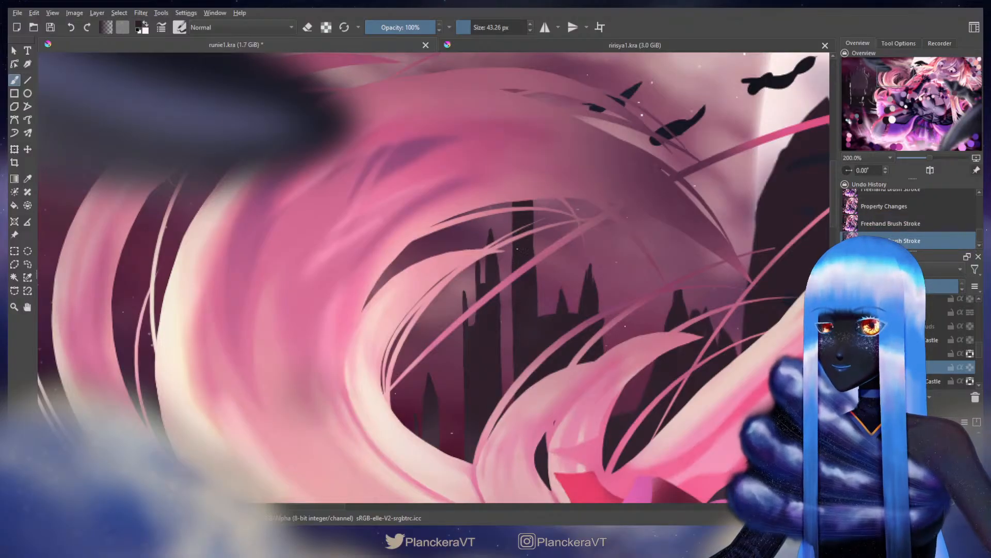
drag(511, 211, 513, 233)
key(bracketleft)
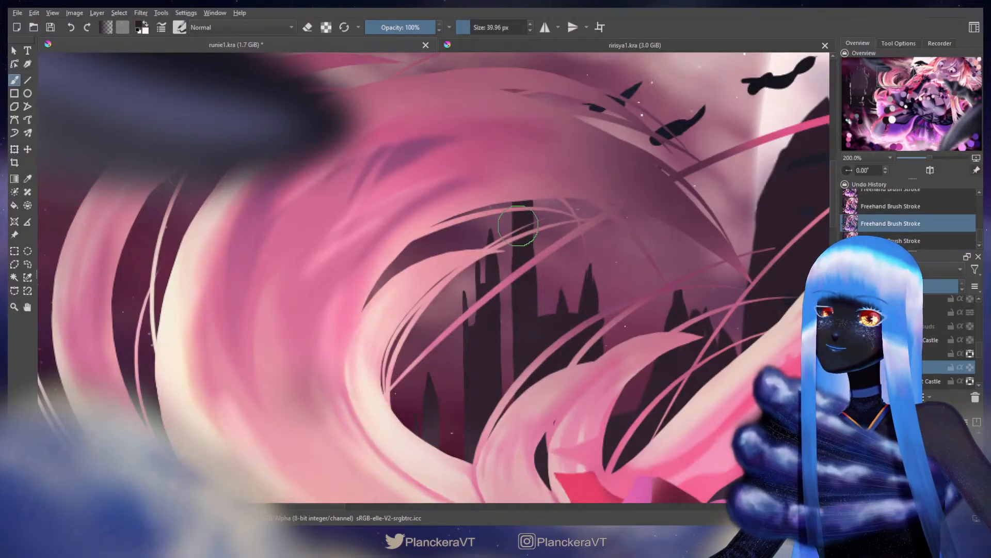
drag(511, 213, 514, 243)
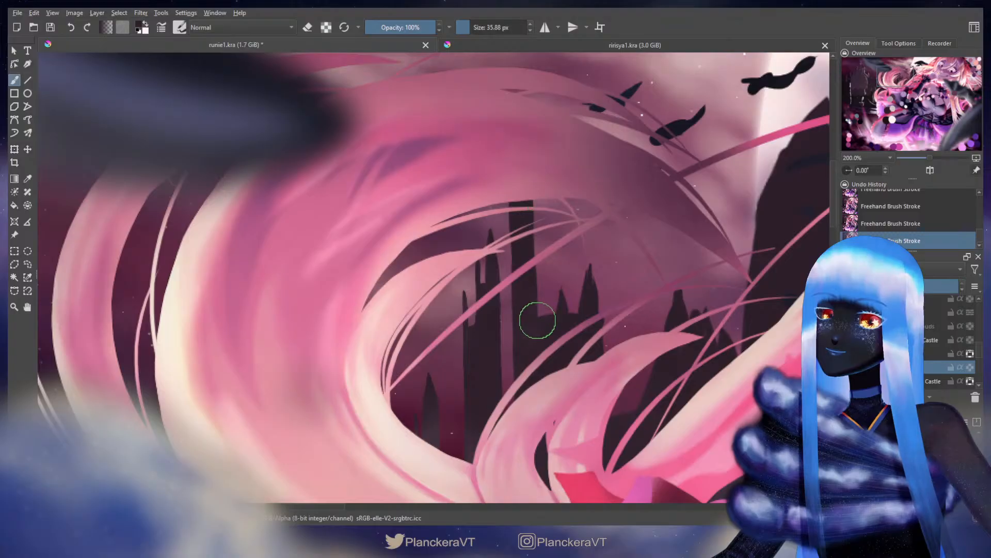
Refine the two pointed spires beside the tallest tower with a 26.99 px brush and a 14.83 px eraser
key(bracketleft)
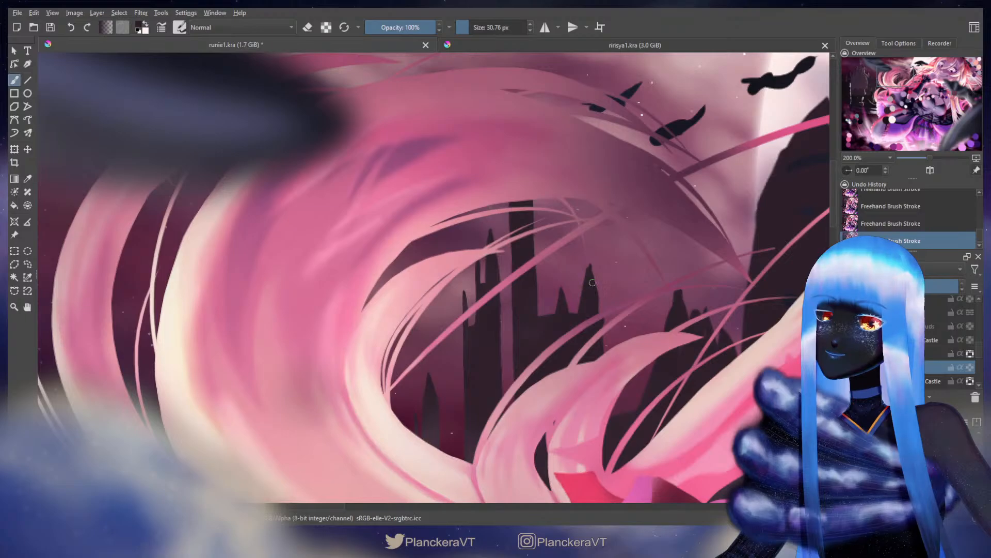
mouse_move(595, 349)
mouse_down()
mouse_move(400, 332)
mouse_move(434, 318)
mouse_up()
key(bracketleft)
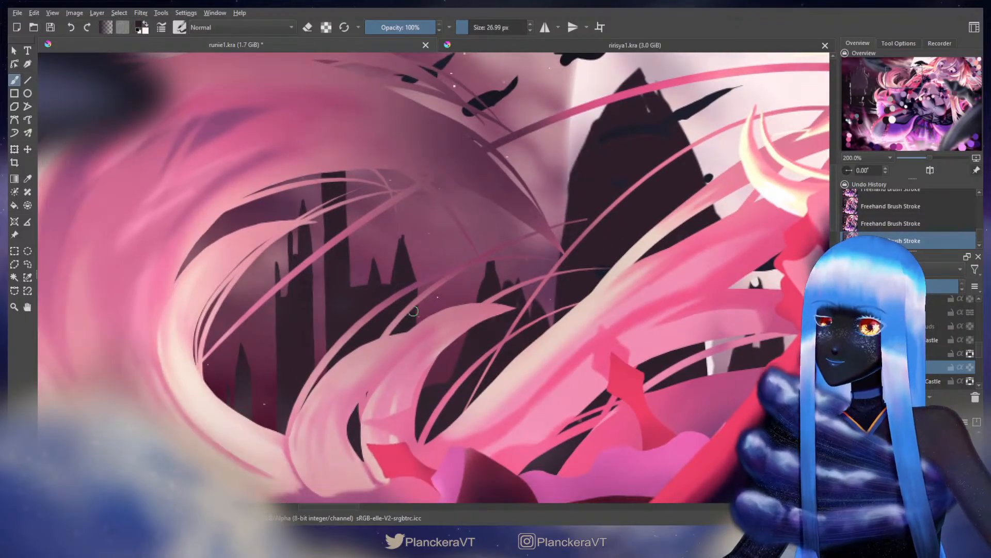
key(e)
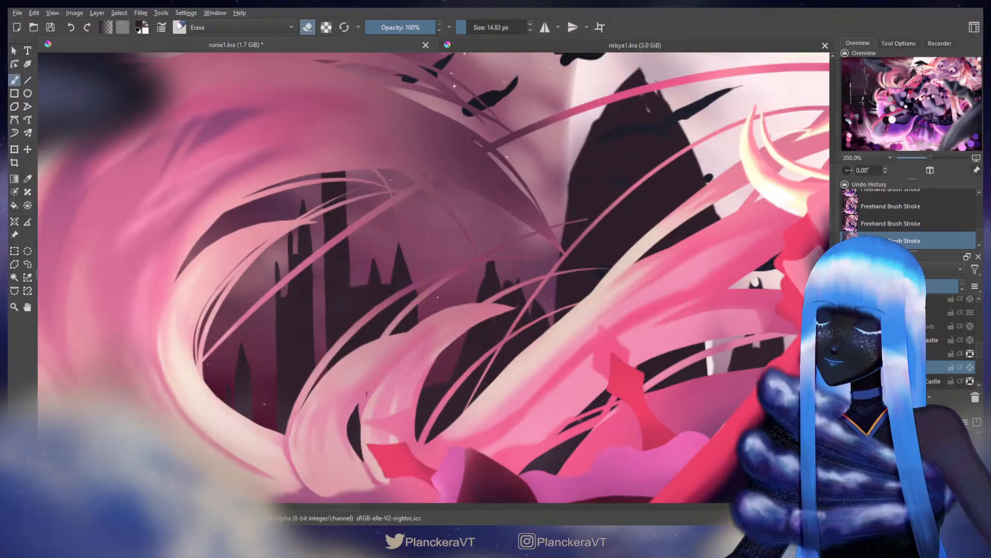
Heighten and widen the pointed tower between the twin spires and the large moonlit tower with a 25.26 px dark brush
drag(640, 191, 567, 221)
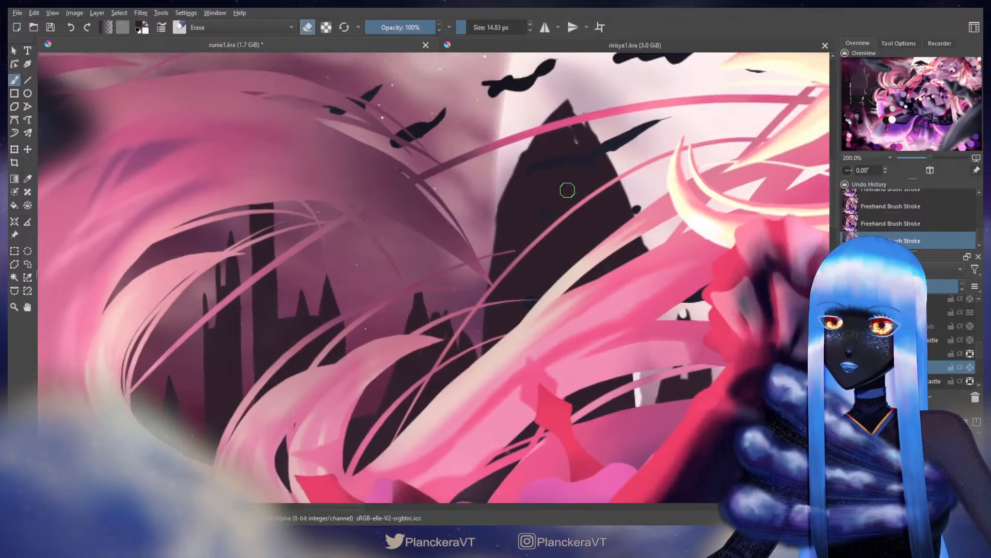
mouse_move(746, 234)
mouse_down()
mouse_move(726, 230)
mouse_move(328, 322)
mouse_move(298, 338)
mouse_move(353, 337)
mouse_up()
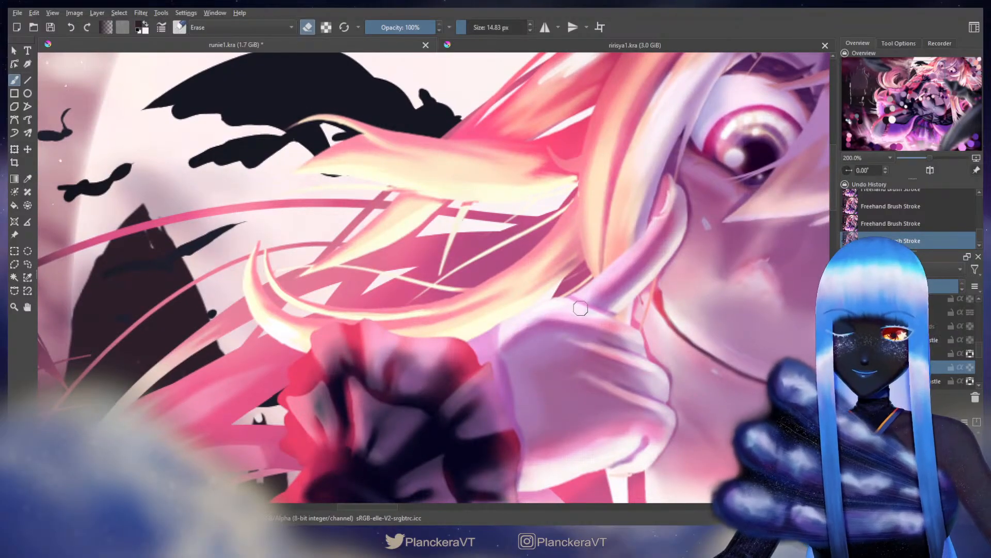
drag(406, 340, 811, 204)
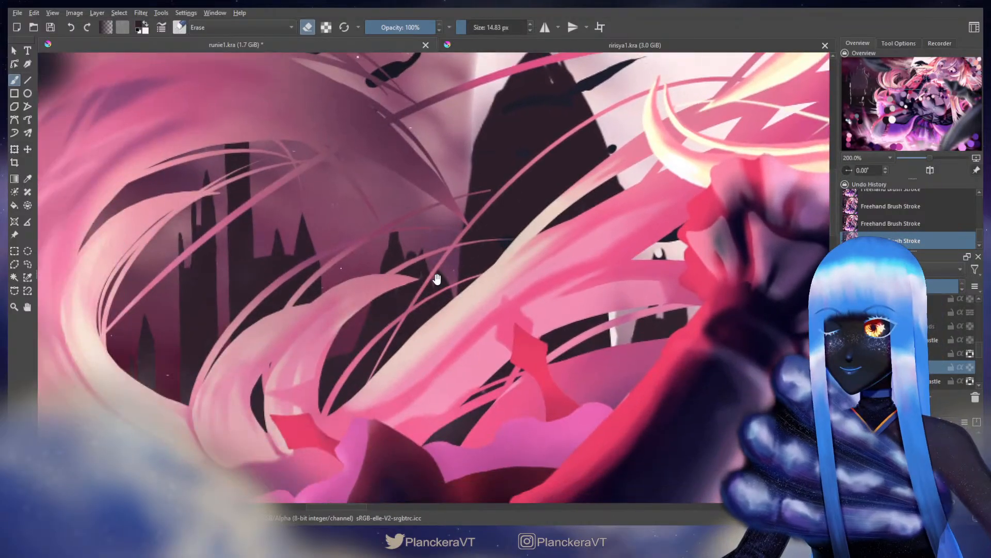
drag(436, 279, 542, 230)
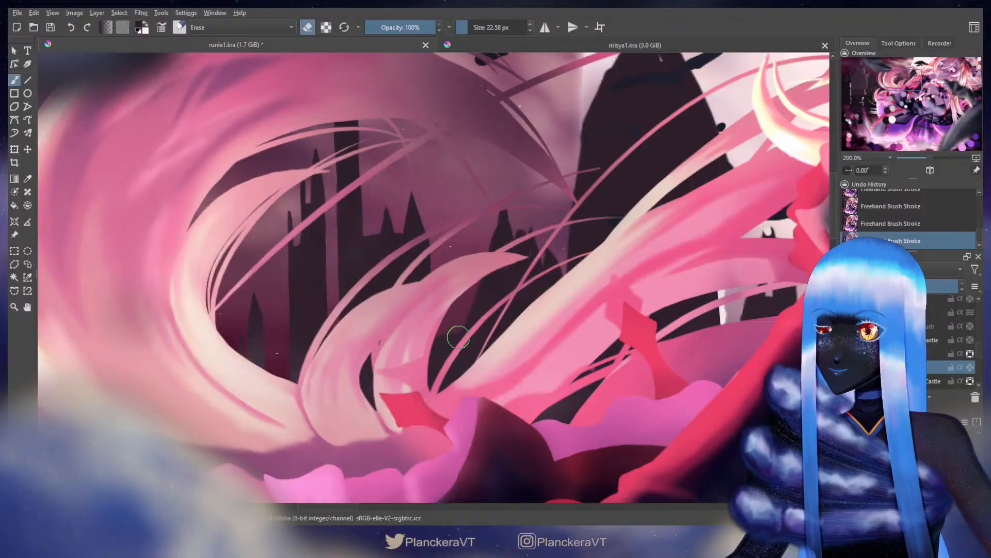
key(e)
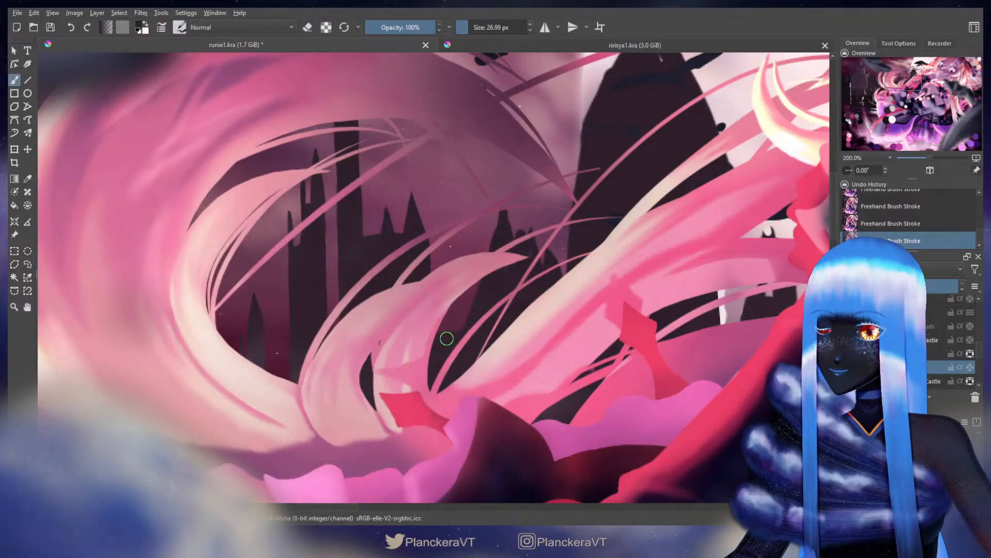
drag(503, 271, 436, 302)
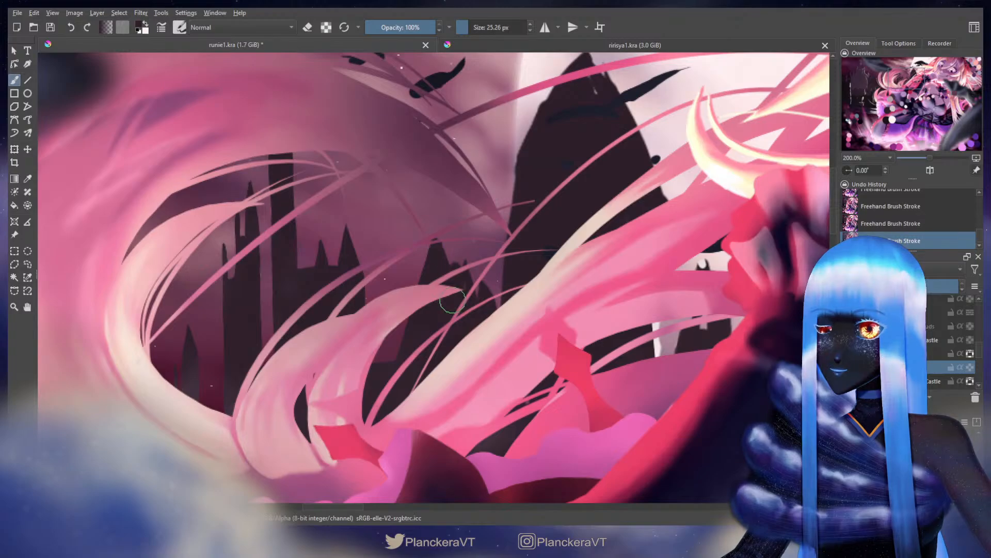
key(e)
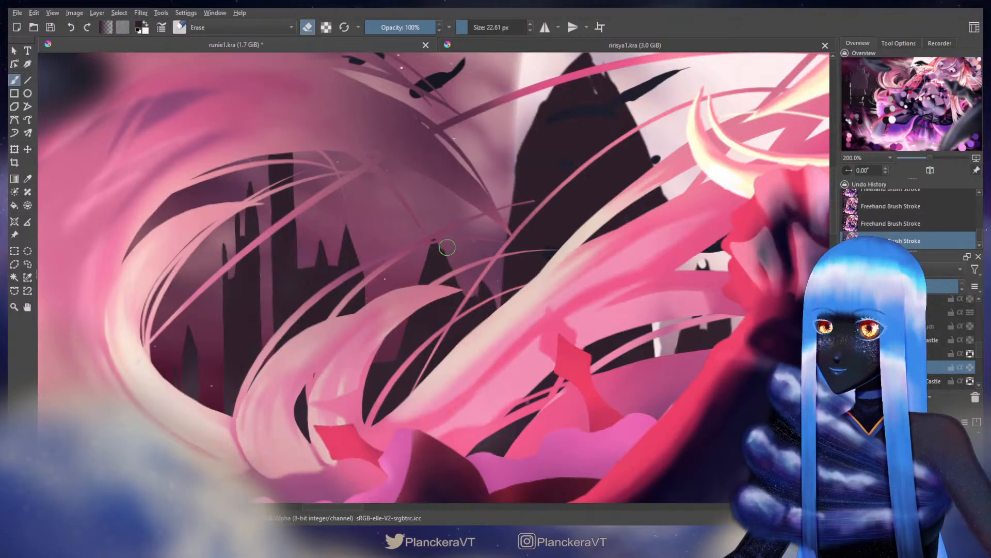
mouse_move(446, 242)
mouse_down()
mouse_move(457, 264)
mouse_move(431, 224)
mouse_move(448, 267)
mouse_up()
key(ctrl+z)
key(e)
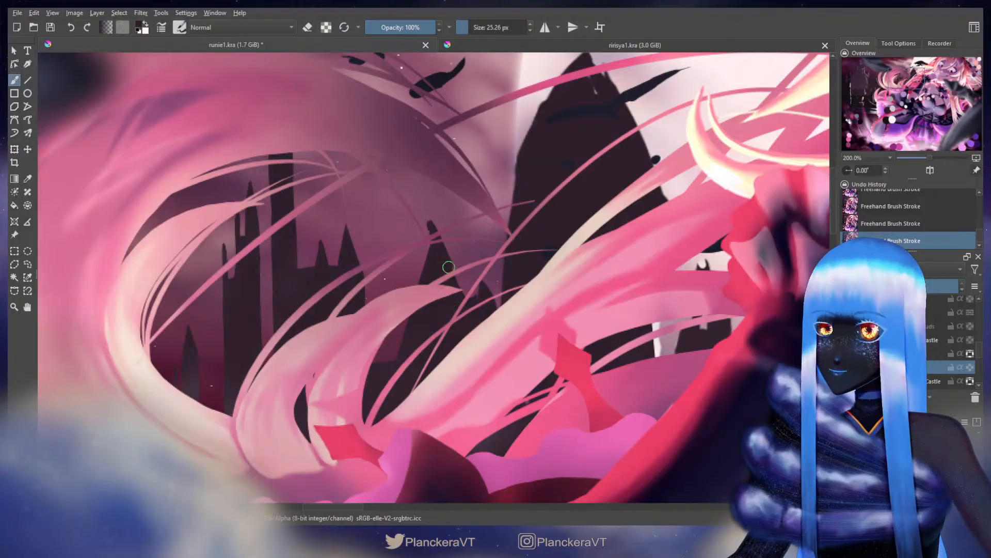
drag(431, 226, 394, 366)
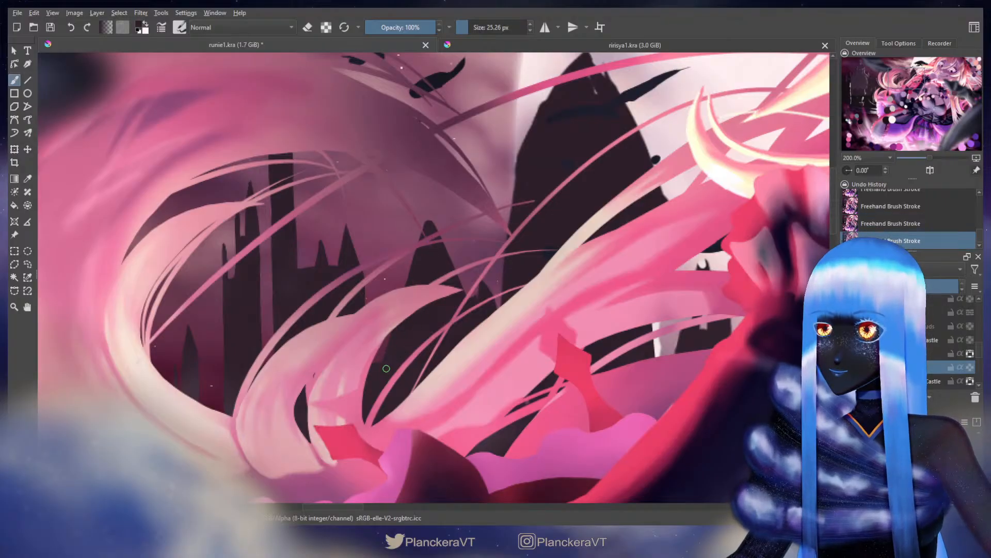
Add a slim vertical spire beside the pointed tower with the 25.26 px brush, redoing its first stroke
drag(386, 369, 384, 275)
key(ctrl+z)
drag(382, 380, 381, 274)
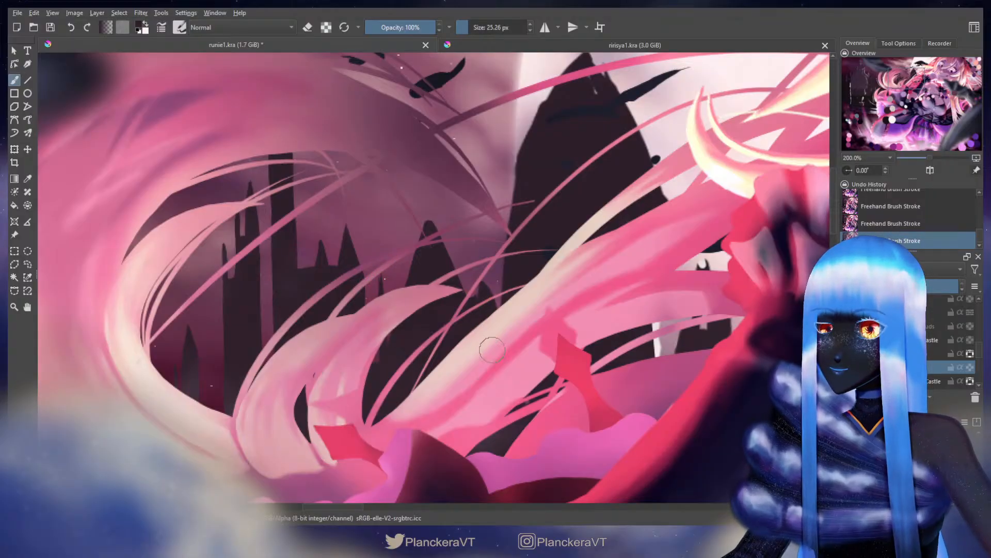
key(e)
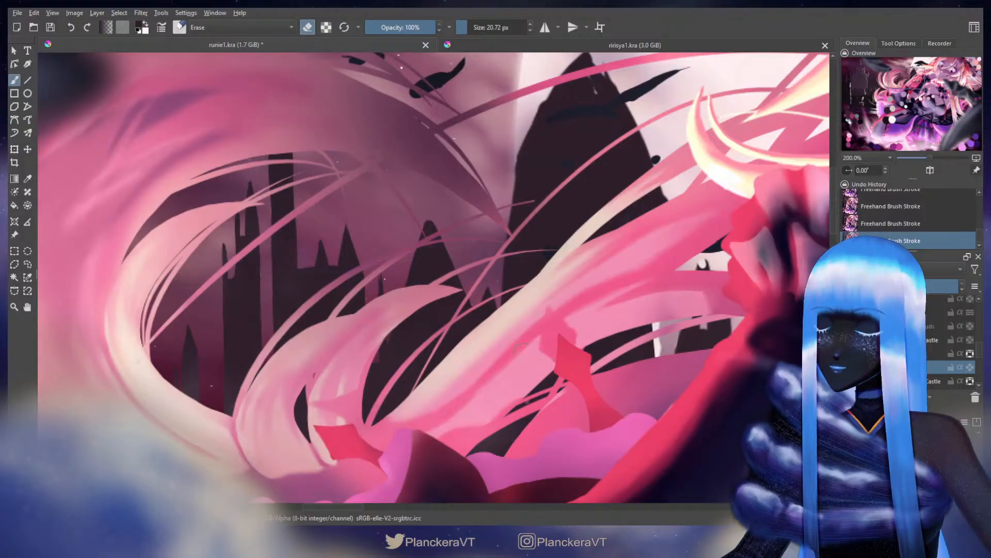
key(e)
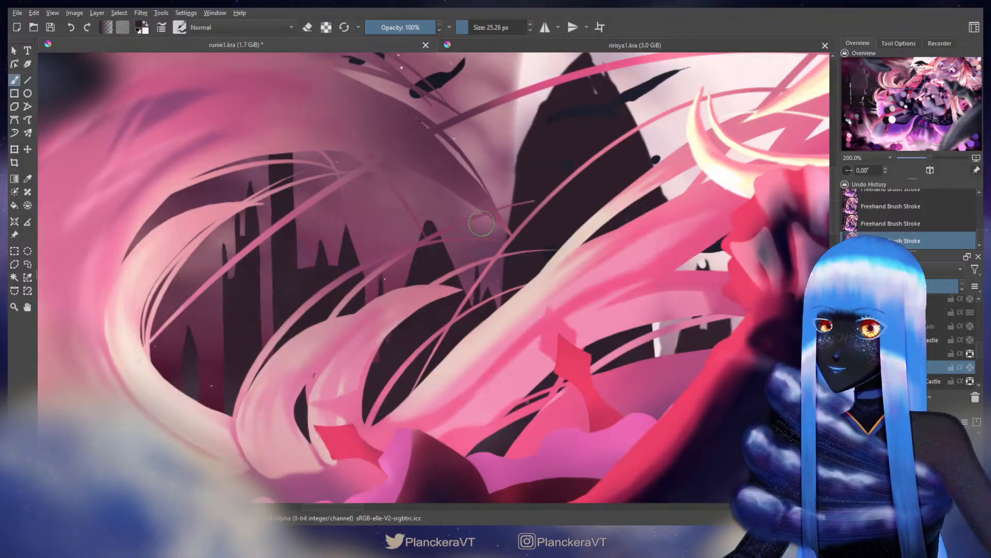
Rework the small spires between the pointed tower and the large tower, enlarging the brush from 25.26 to 30.27 px
key(ctrl+z)
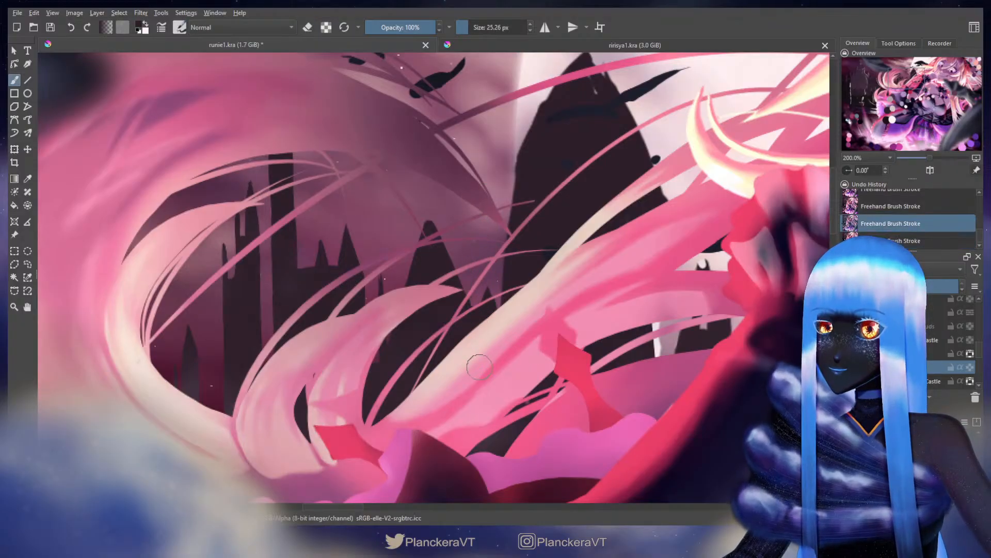
key(ctrl+shift+z)
key(ctrl+z)
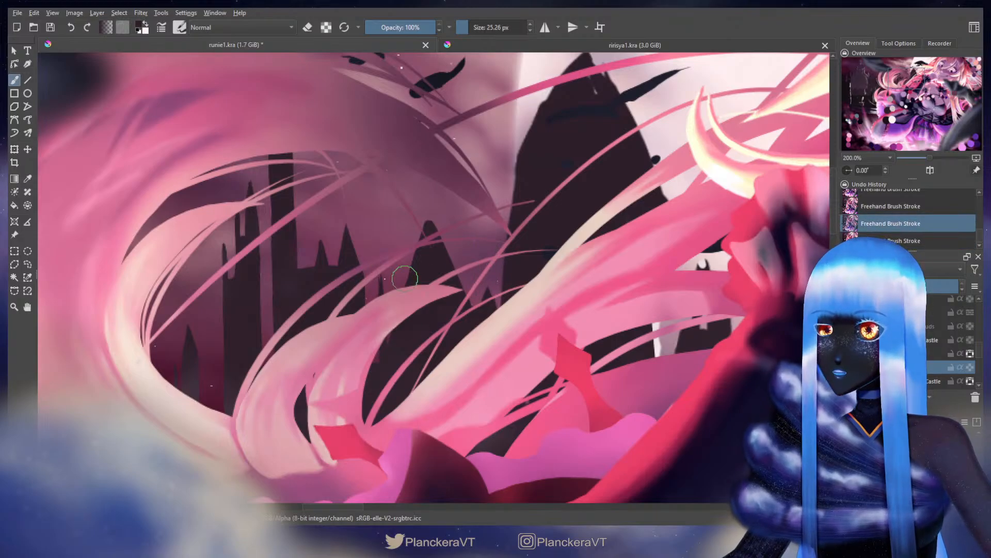
key(ctrl+shift+z)
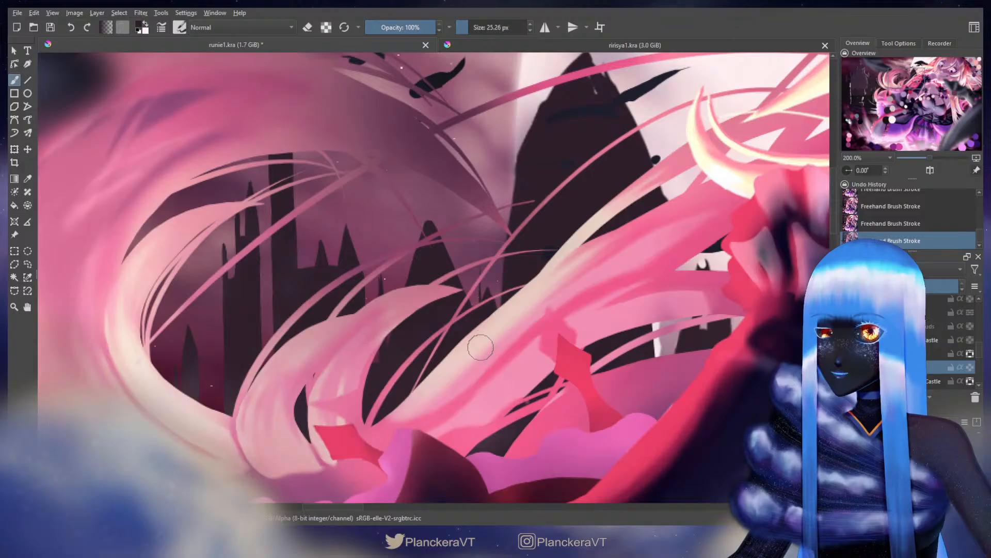
key(ctrl+z)
key(bracketright)
key(ctrl+shift+z)
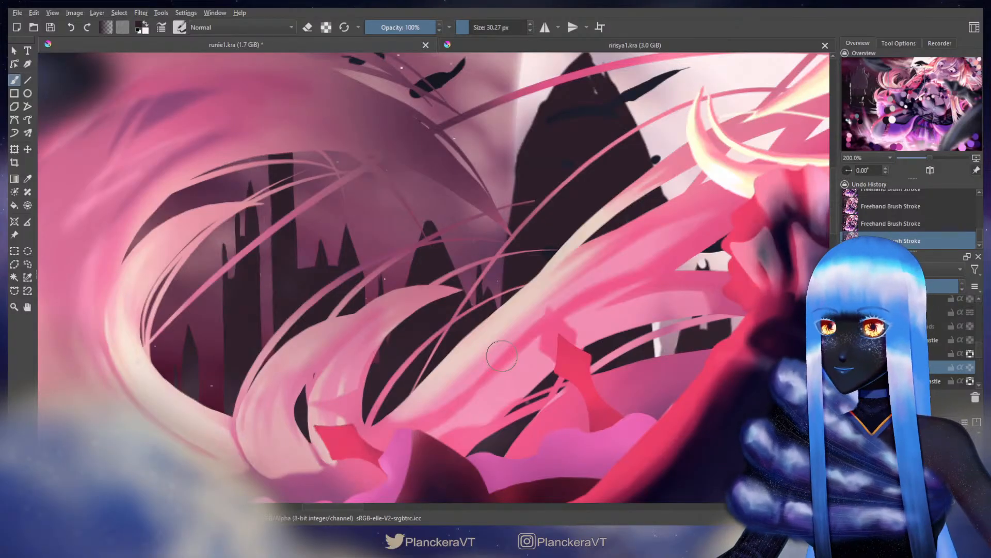
Refine the slim spire with a 17.27 px eraser and 30.27 px brush, and add a thin spire near the large tower
key(e)
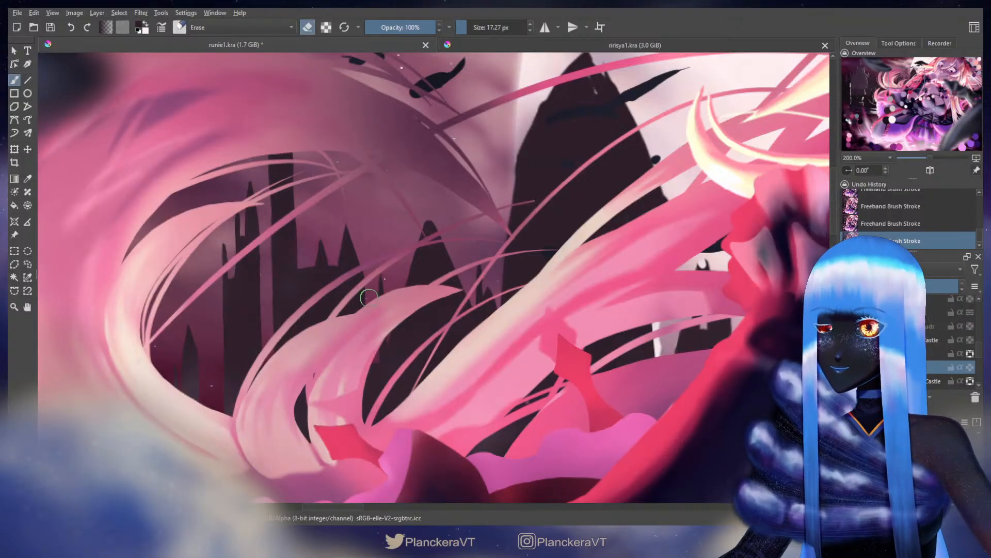
key(e)
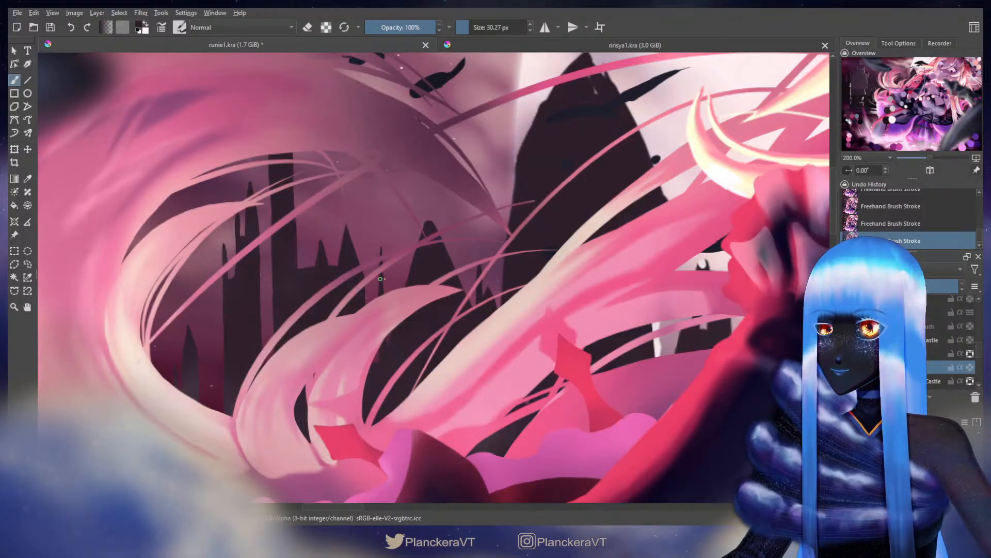
key(ctrl+z)
key(e)
key(ctrl+shift+z)
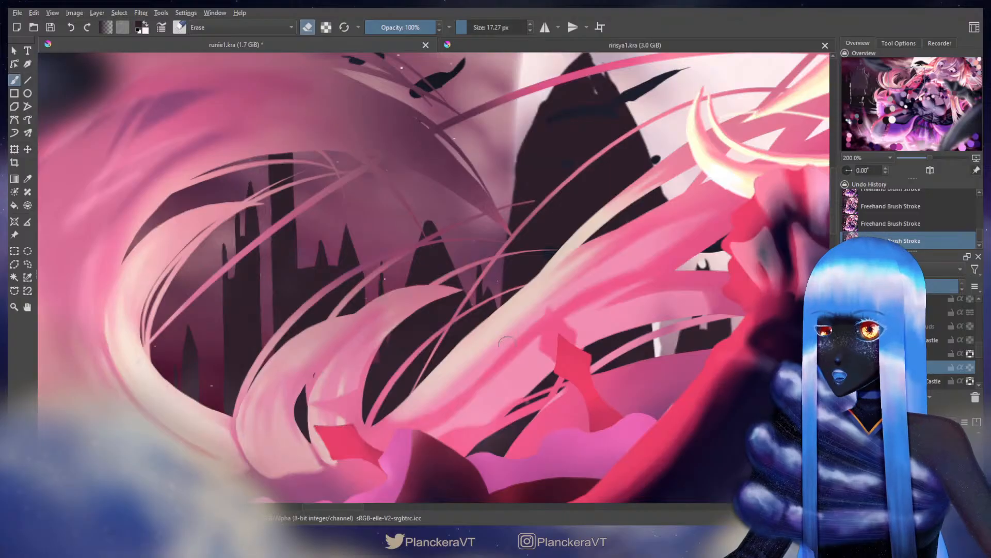
key(e)
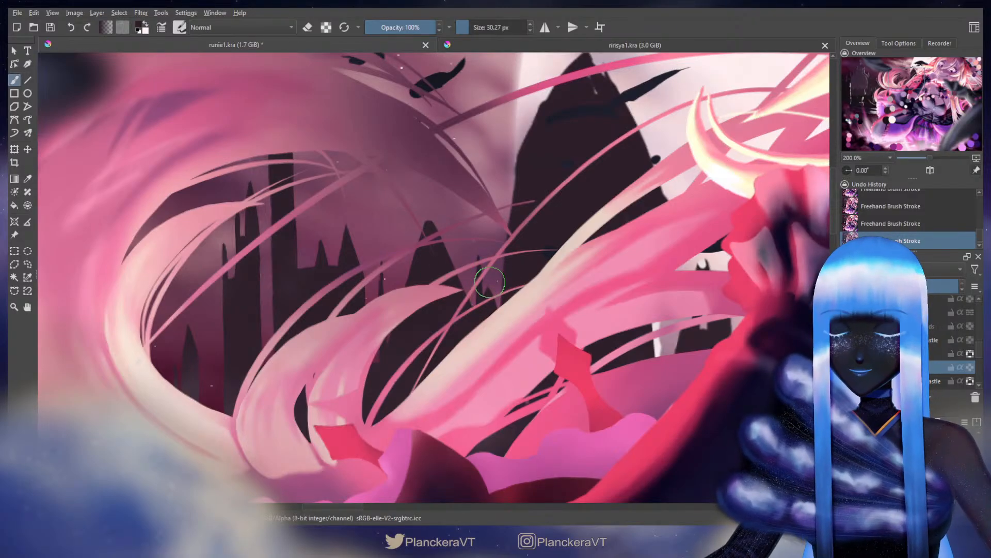
drag(489, 282, 478, 283)
Widen the large tower behind the hair into a straight-walled body and fill its interior with a 36.66 px brush
drag(532, 318, 487, 343)
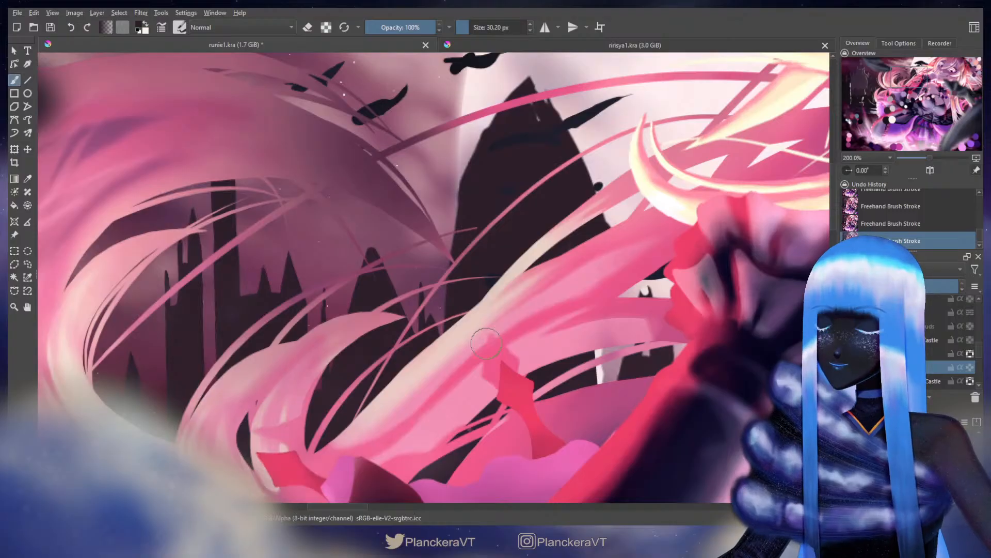
key(e)
drag(538, 300, 547, 362)
key(e)
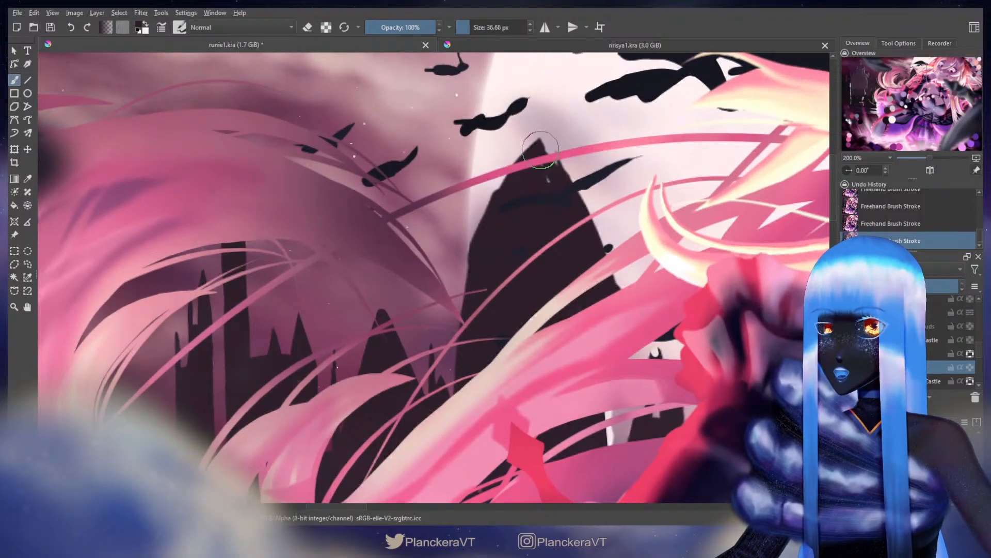
mouse_move(529, 149)
mouse_down()
mouse_move(461, 223)
mouse_move(461, 312)
mouse_up()
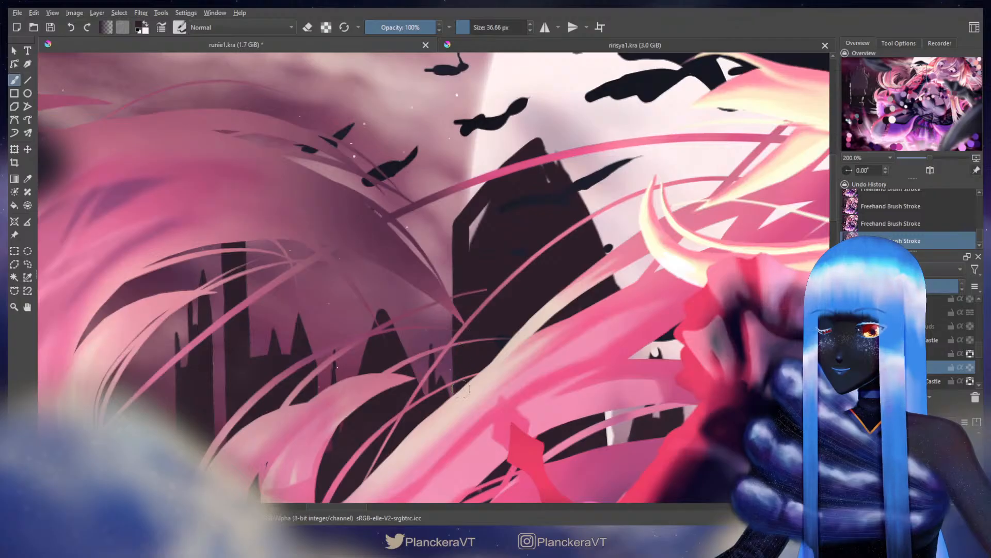
drag(472, 219, 478, 256)
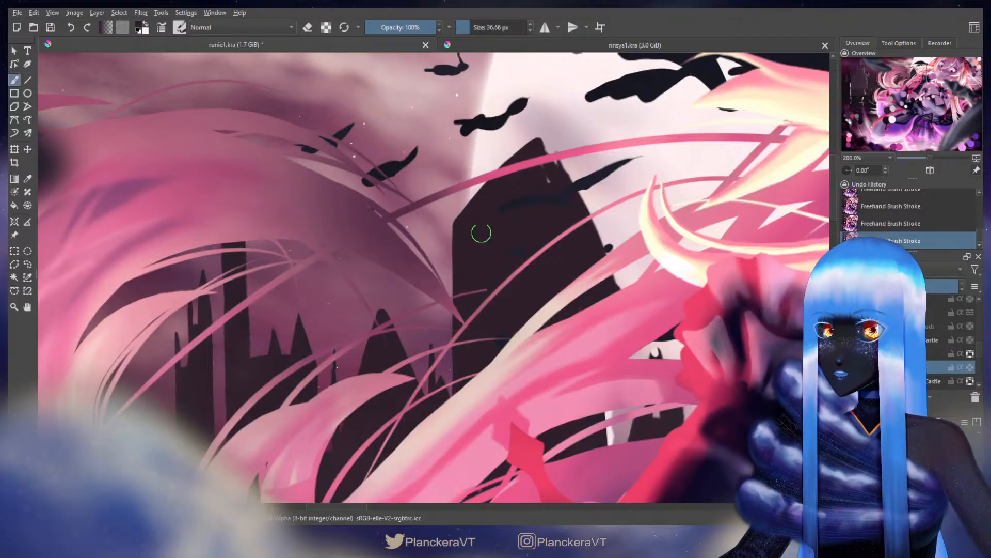
drag(533, 177, 499, 202)
mouse_move(499, 165)
mouse_down()
mouse_move(567, 212)
mouse_move(575, 307)
mouse_up()
Paint a tall pointed roof on top of the large tower with a 35.54 px dark brush
mouse_move(552, 230)
mouse_down()
mouse_move(529, 192)
mouse_move(511, 208)
mouse_up()
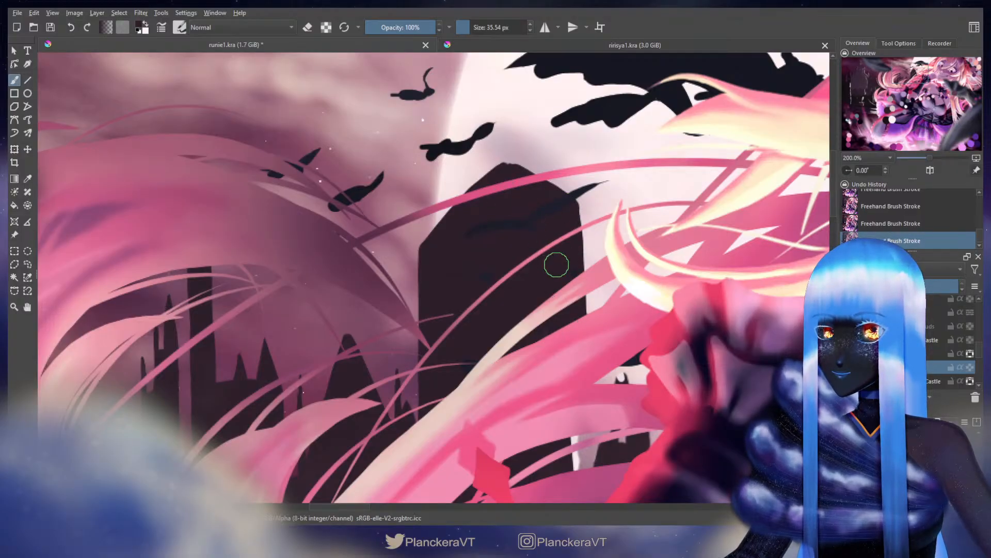
key(e)
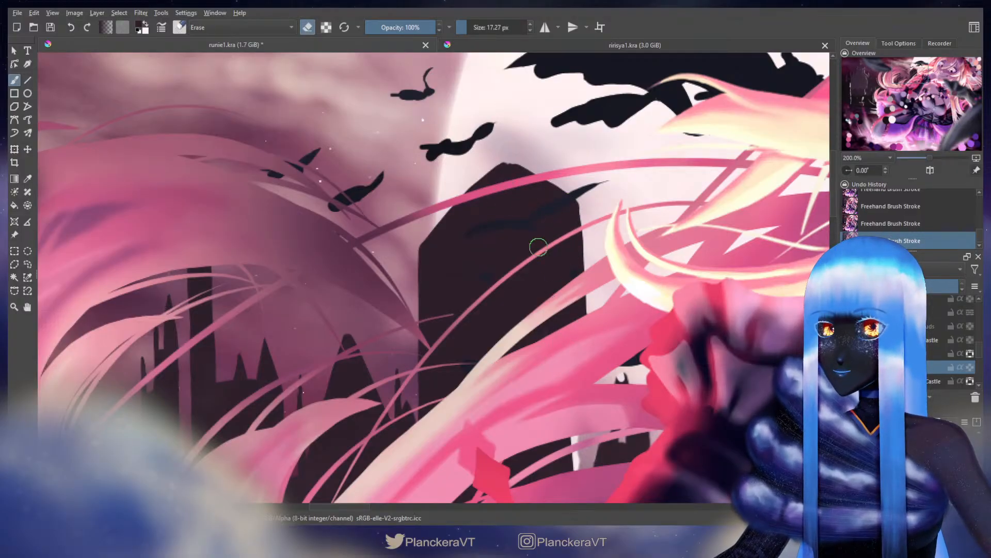
key(e)
mouse_move(430, 241)
mouse_down()
mouse_move(503, 110)
mouse_move(567, 195)
mouse_move(572, 220)
mouse_up()
mouse_move(514, 137)
mouse_down()
mouse_move(492, 150)
mouse_move(510, 144)
mouse_move(539, 176)
mouse_up()
Sharpen the large tower's roof tip and straighten the slope facing the moon with a 26.50 px eraser
key(e)
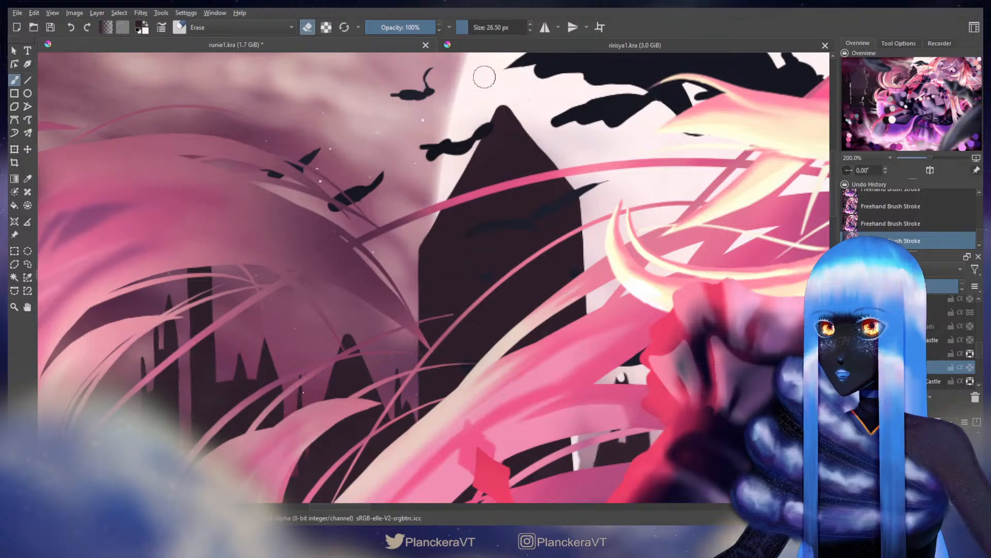
drag(493, 98, 596, 226)
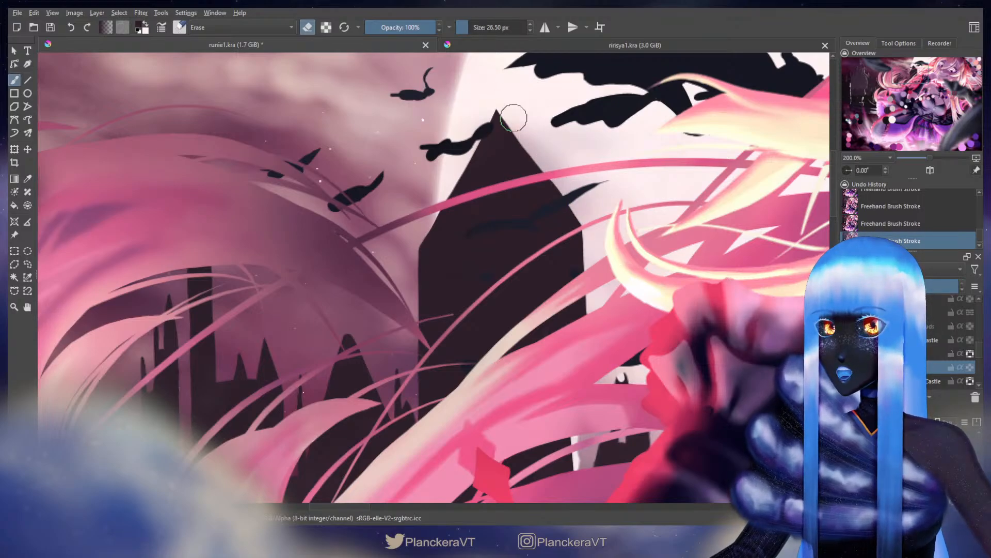
drag(496, 91, 595, 233)
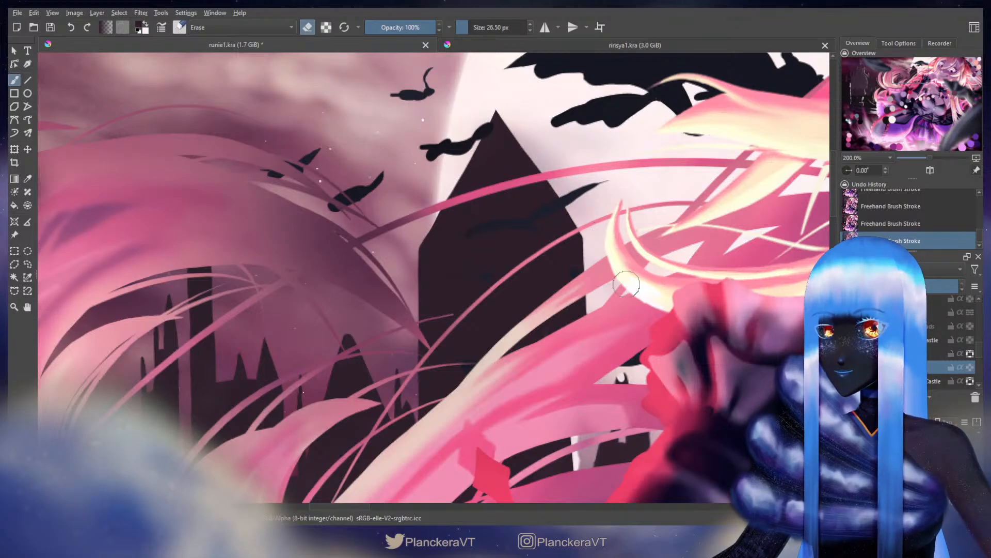
drag(496, 93, 602, 266)
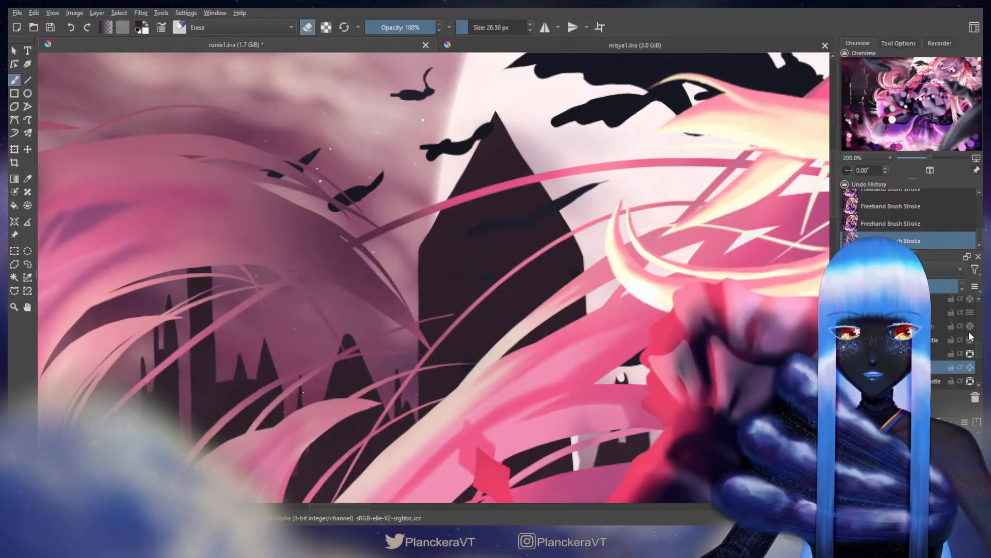
Hide the flying bats and trim both slopes of the large tower's roof with a 26.03 px eraser
mouse_move(980, 350)
mouse_down()
mouse_move(982, 321)
mouse_move(980, 341)
mouse_up()
click(847, 324)
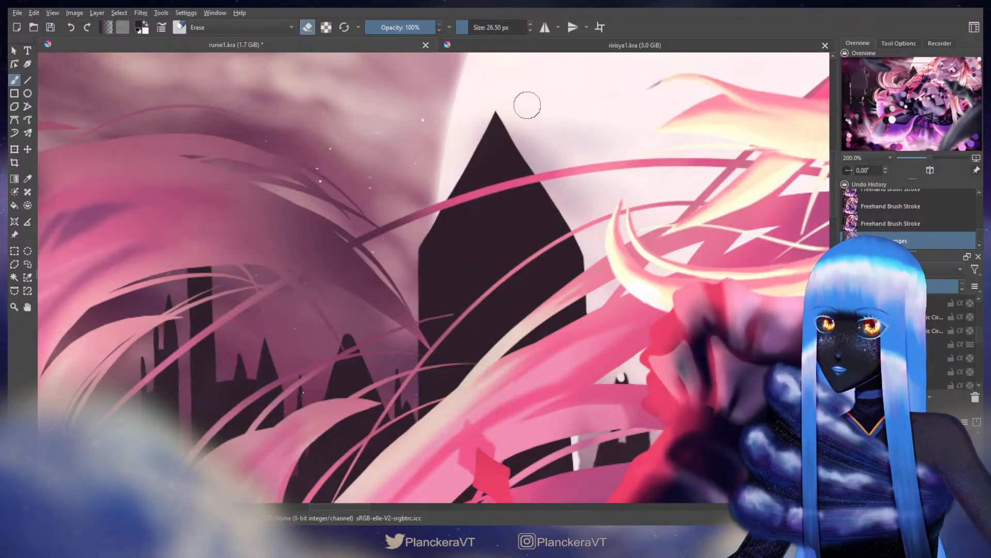
drag(501, 93, 565, 196)
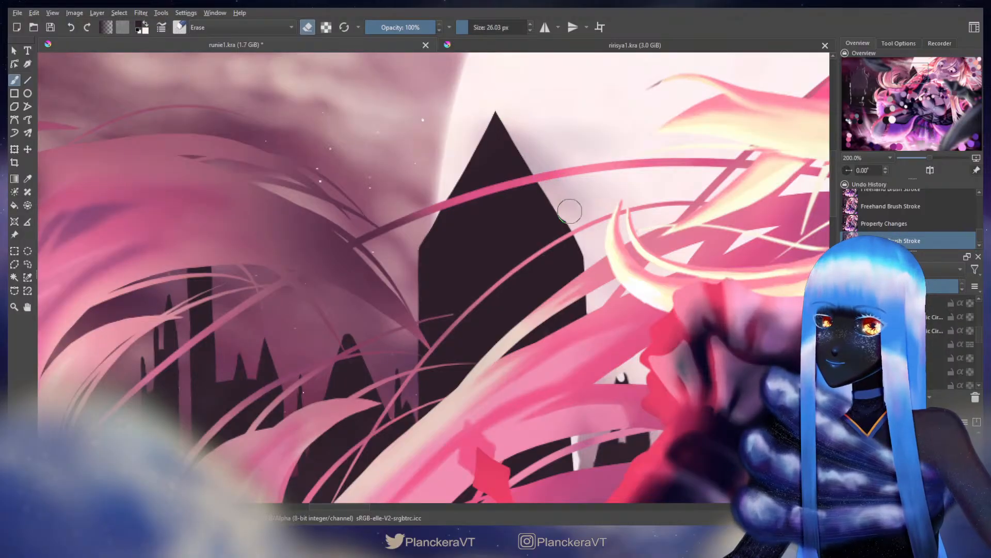
drag(613, 266, 614, 269)
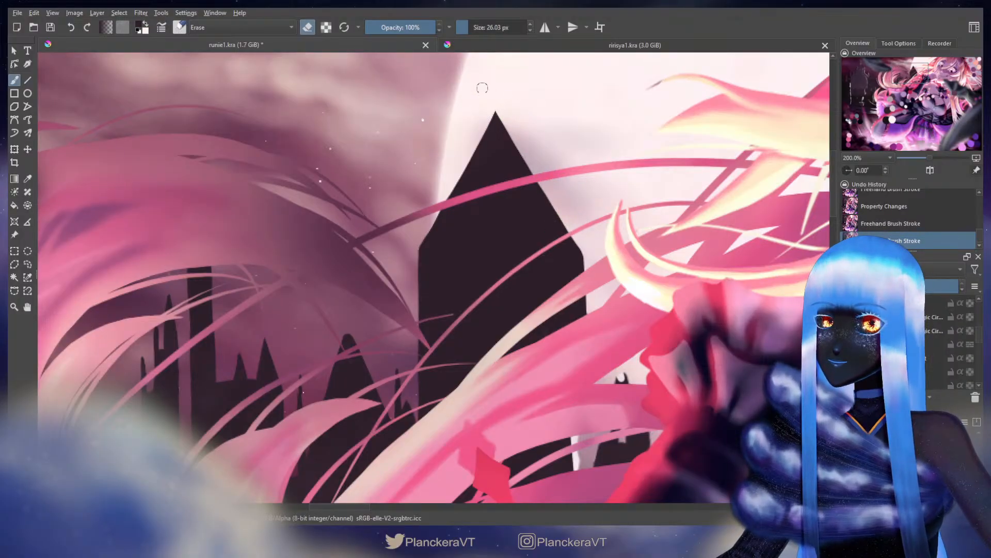
mouse_move(482, 88)
mouse_down()
mouse_move(437, 220)
mouse_move(390, 294)
mouse_up()
key(ctrl+z)
drag(484, 107, 421, 233)
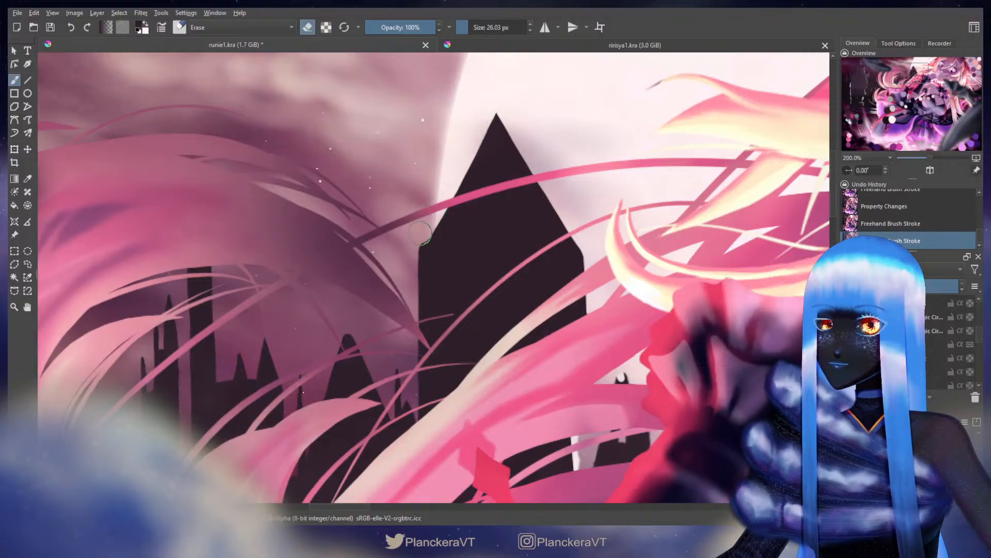
drag(400, 266, 382, 294)
key(e)
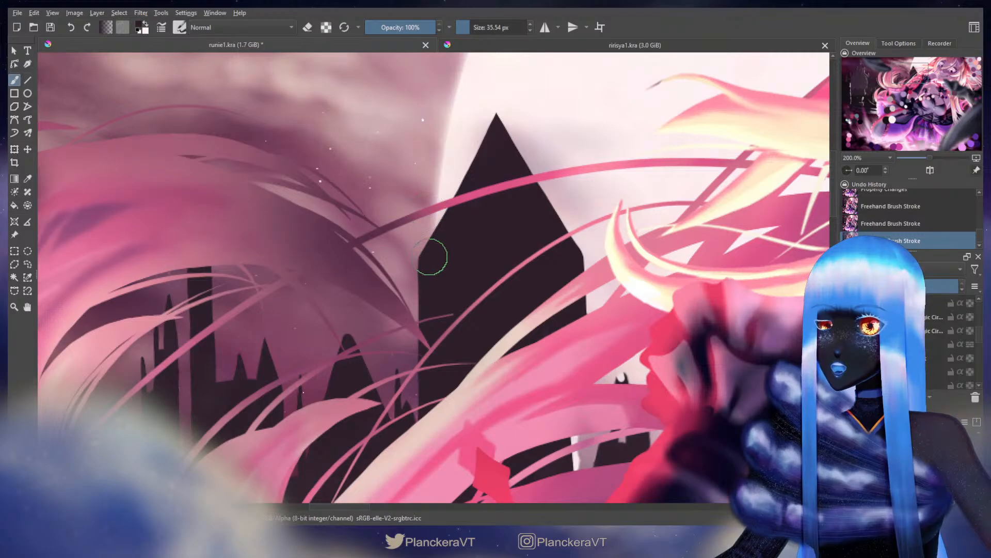
drag(426, 264, 424, 123)
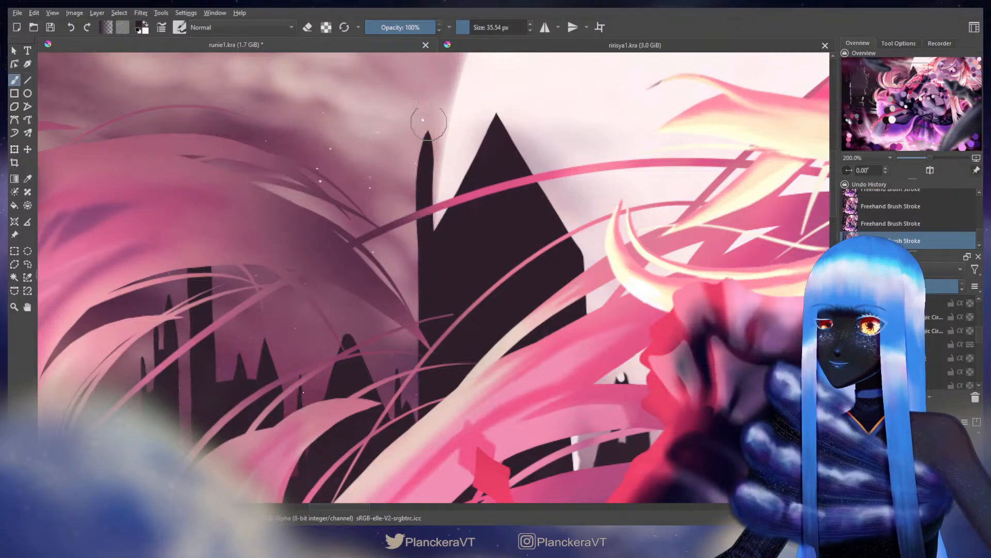
key(ctrl+z)
drag(427, 266, 432, 104)
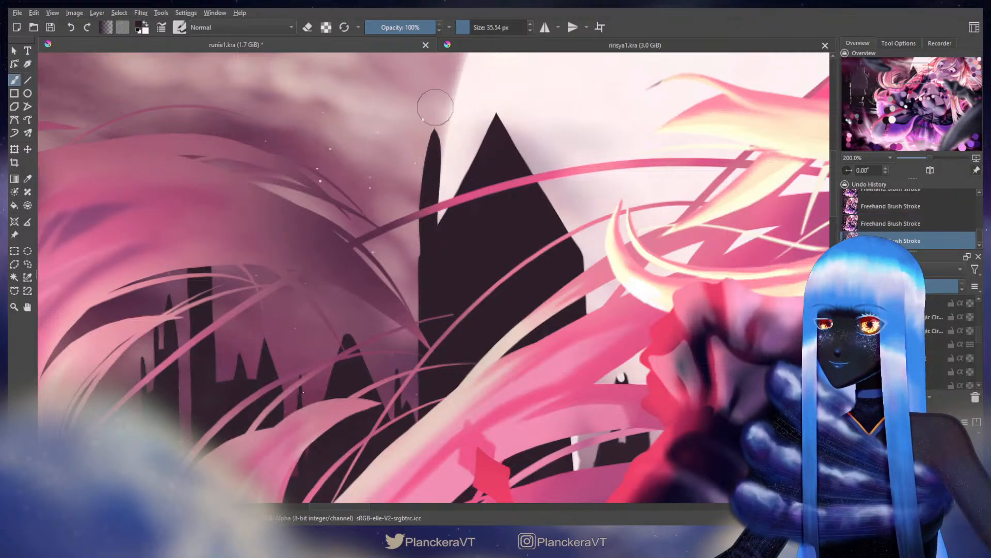
key(ctrl+z)
key(bracketleft)
drag(425, 263, 436, 110)
key(ctrl+z)
drag(426, 255, 435, 141)
key(ctrl+z)
key(ctrl+z)
key(bracketleft)
key(ctrl+z)
mouse_move(424, 263)
mouse_down()
mouse_move(438, 146)
mouse_move(426, 263)
mouse_move(428, 153)
mouse_move(431, 251)
mouse_up()
key(ctrl+z)
key(ctrl+z)
Paint a slim turret on the large tower's side away from the moon and sharpen its tip with a 26.03 px eraser
drag(428, 149, 422, 260)
key(bracketleft)
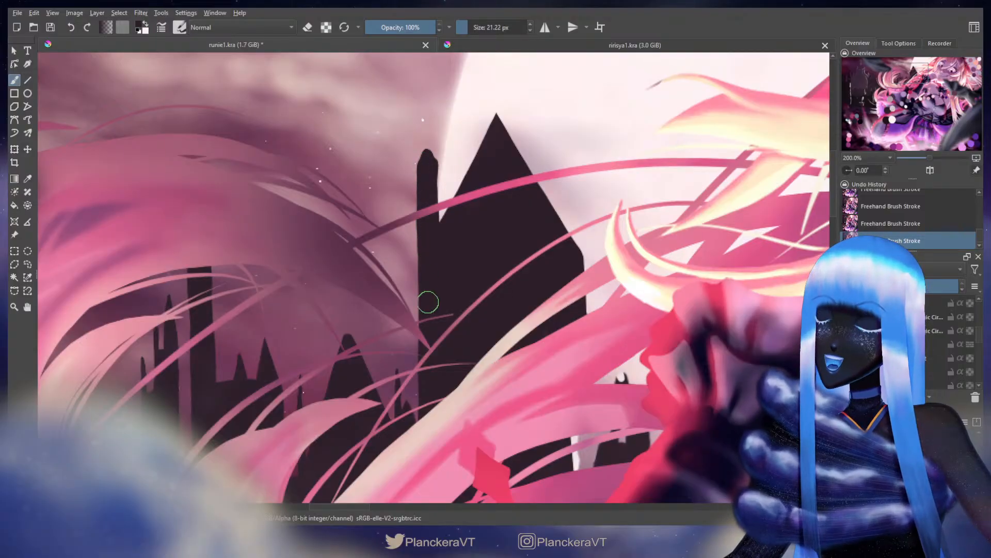
key(e)
mouse_move(430, 121)
mouse_down()
mouse_move(444, 165)
mouse_move(427, 133)
mouse_move(441, 166)
mouse_move(417, 133)
mouse_move(432, 158)
mouse_move(420, 167)
mouse_move(413, 157)
mouse_move(415, 183)
mouse_up()
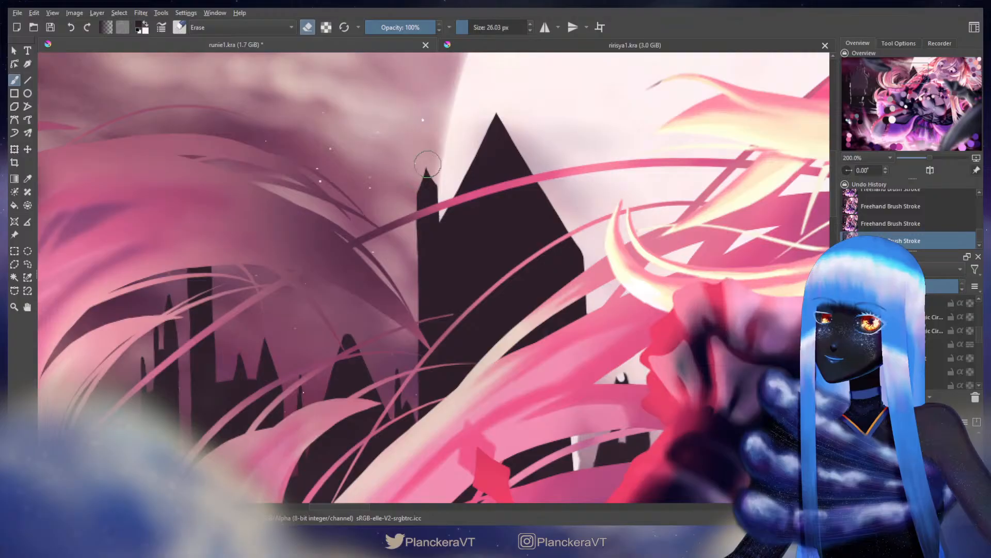
key(ctrl+z)
key(ctrl+shift+z)
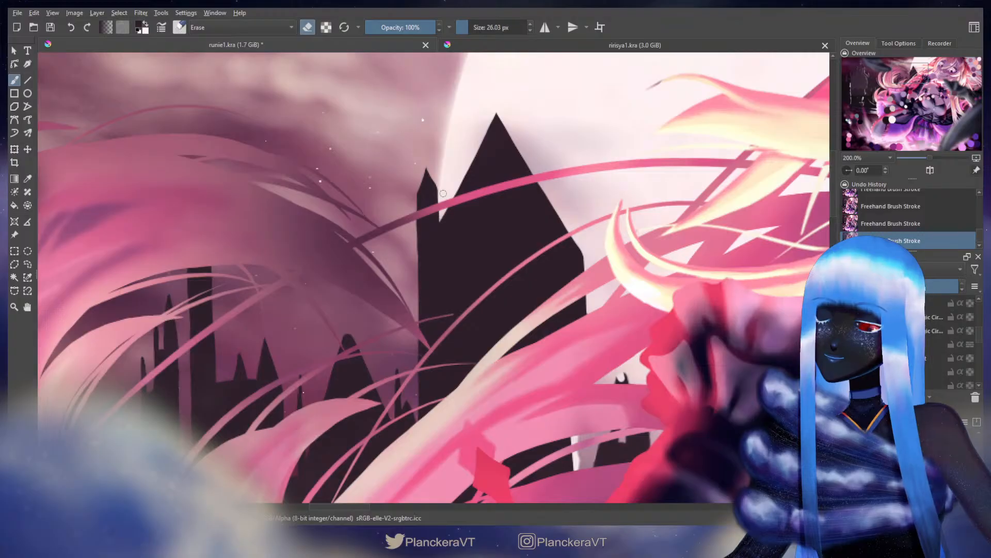
Paint a matching slim turret on the large tower's moon-facing side with a 21.22 px dark brush
key(e)
mouse_move(563, 256)
mouse_down()
mouse_move(480, 294)
mouse_move(492, 266)
mouse_move(489, 201)
mouse_up()
key(ctrl+z)
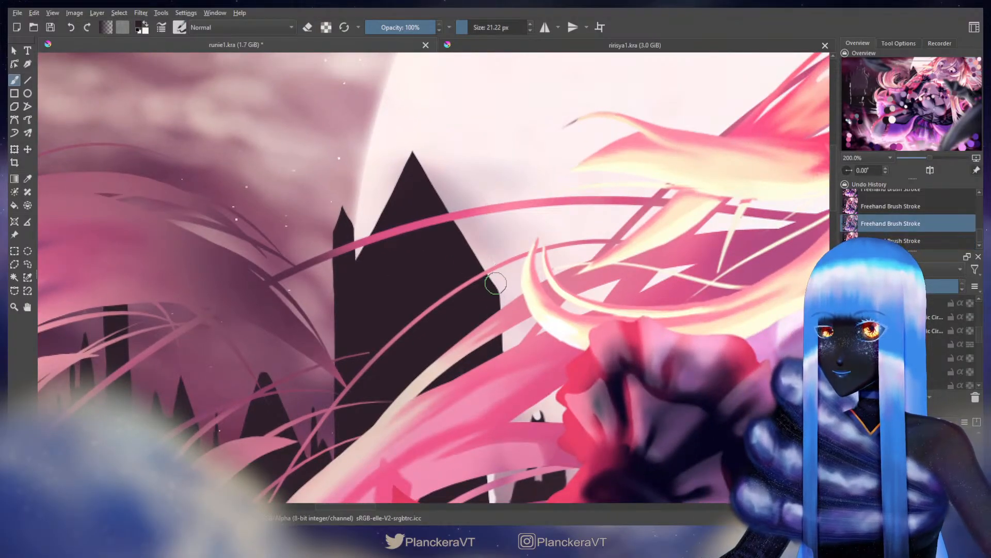
mouse_move(496, 283)
mouse_down()
mouse_move(488, 202)
mouse_move(498, 287)
mouse_up()
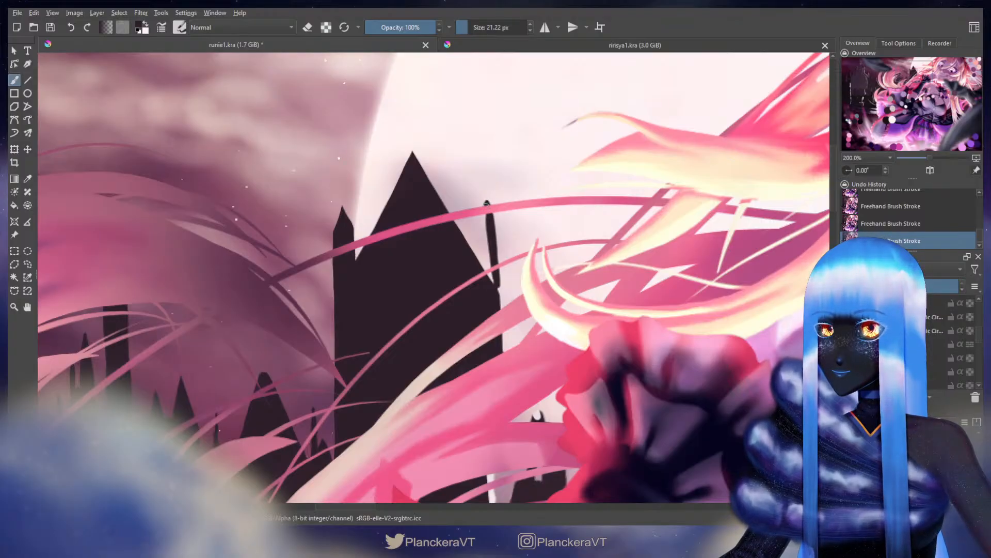
mouse_move(479, 216)
mouse_down()
mouse_move(487, 293)
mouse_move(483, 237)
mouse_move(488, 266)
mouse_up()
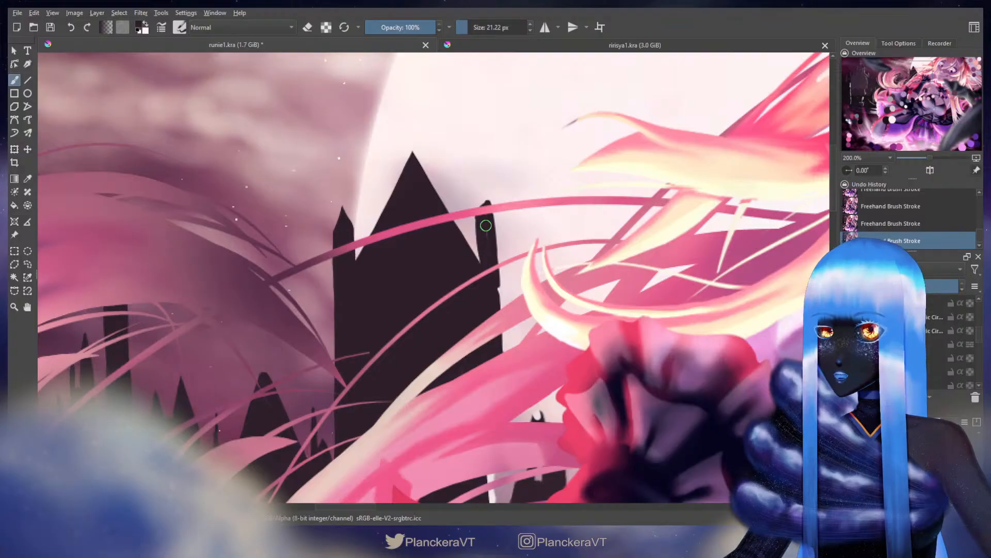
drag(486, 226, 494, 287)
mouse_move(486, 195)
mouse_down()
mouse_move(479, 205)
mouse_move(489, 208)
mouse_up()
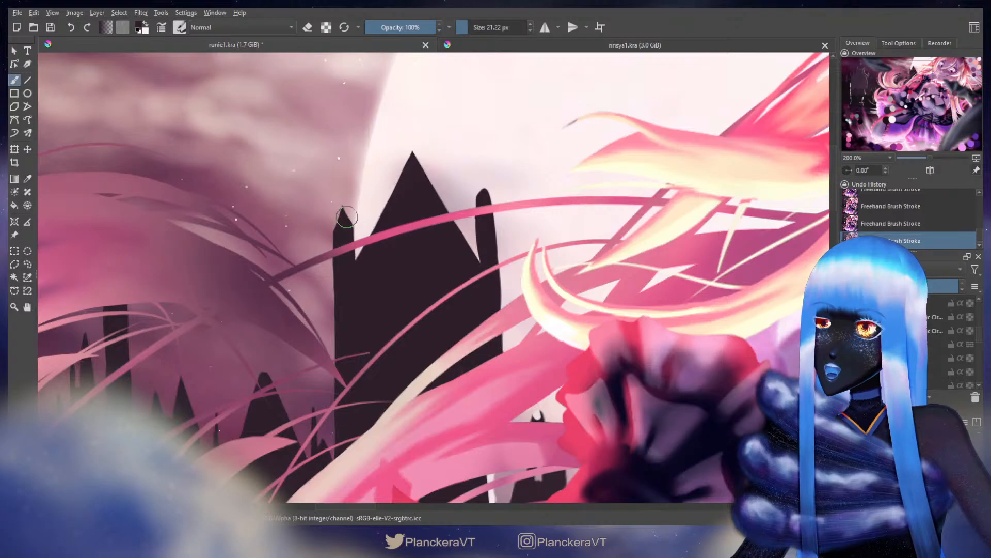
Cut the moon-side turret's rounded top into a sharp point with a 26.03 px eraser
key(e)
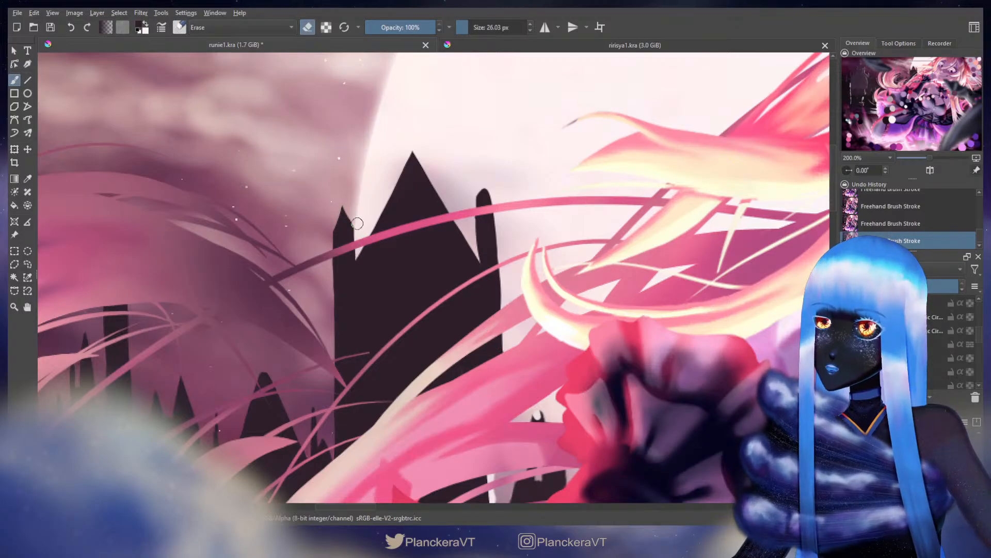
drag(357, 224, 354, 214)
mouse_move(487, 187)
mouse_down()
mouse_move(511, 226)
mouse_move(489, 171)
mouse_move(473, 200)
mouse_move(482, 179)
mouse_up()
key(ctrl+z)
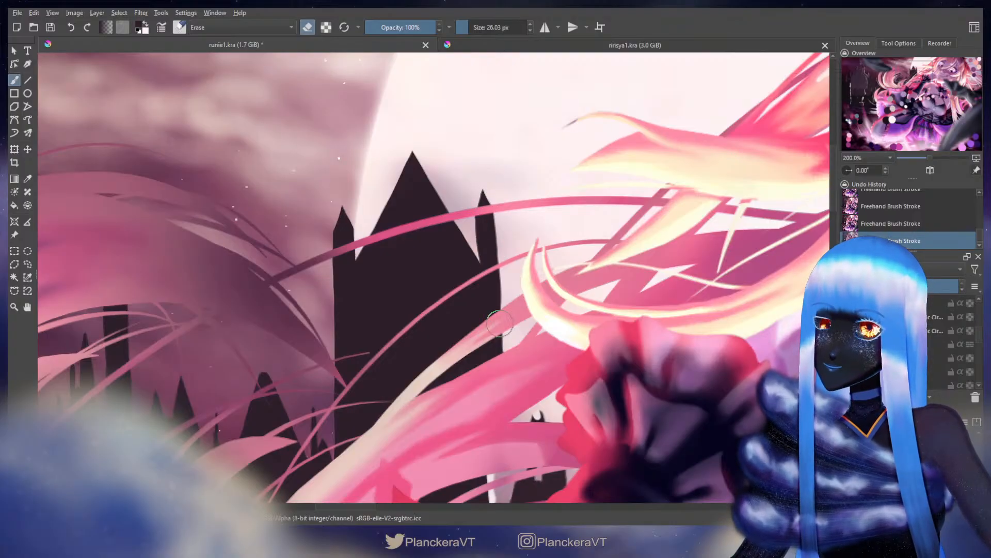
key(e)
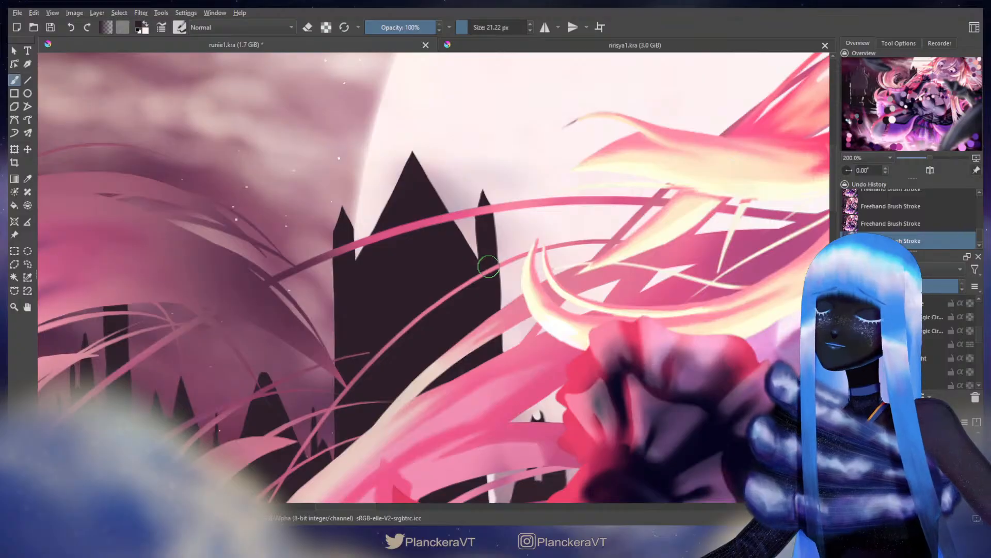
Find and select the Castle layer that holds the distant castle
scroll(489, 267, down, 5)
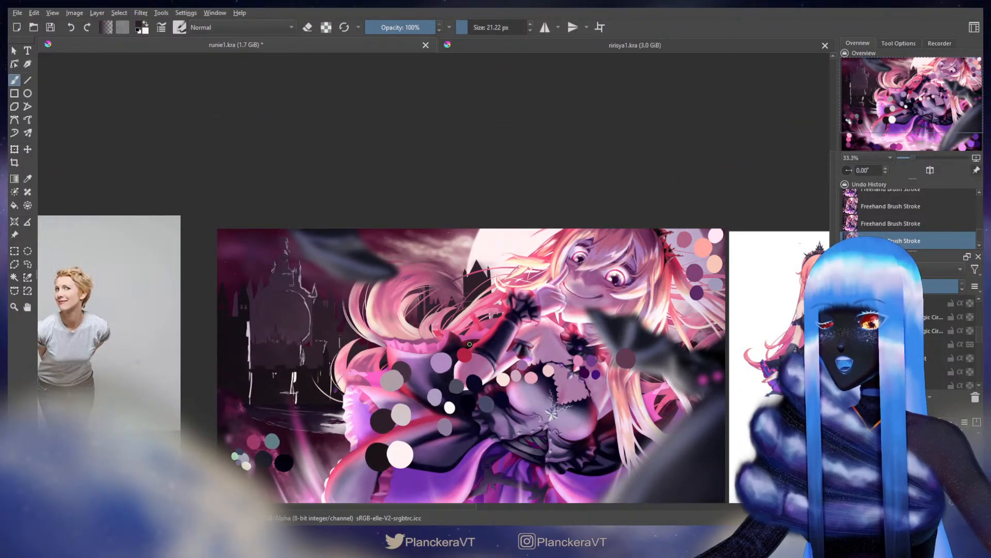
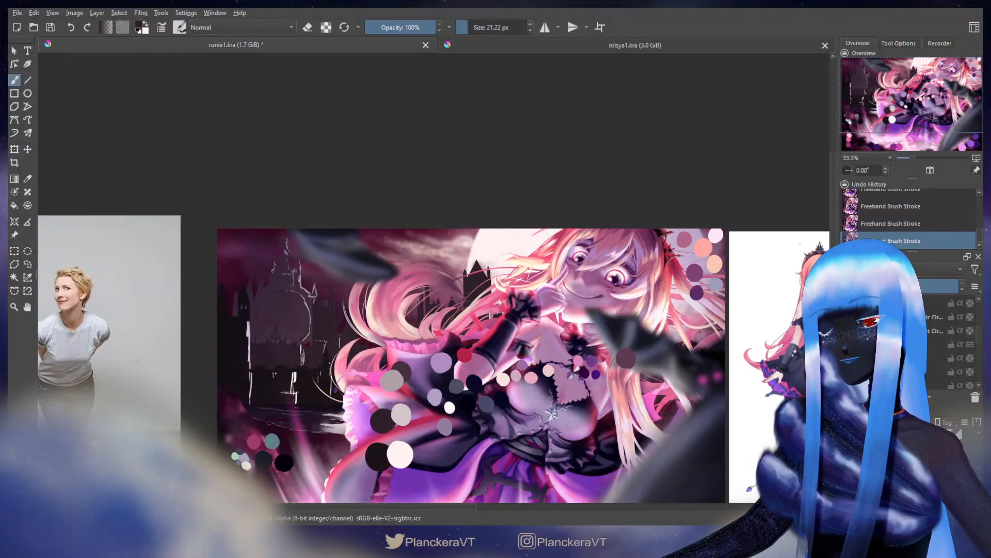
scroll(935, 351, down, 1)
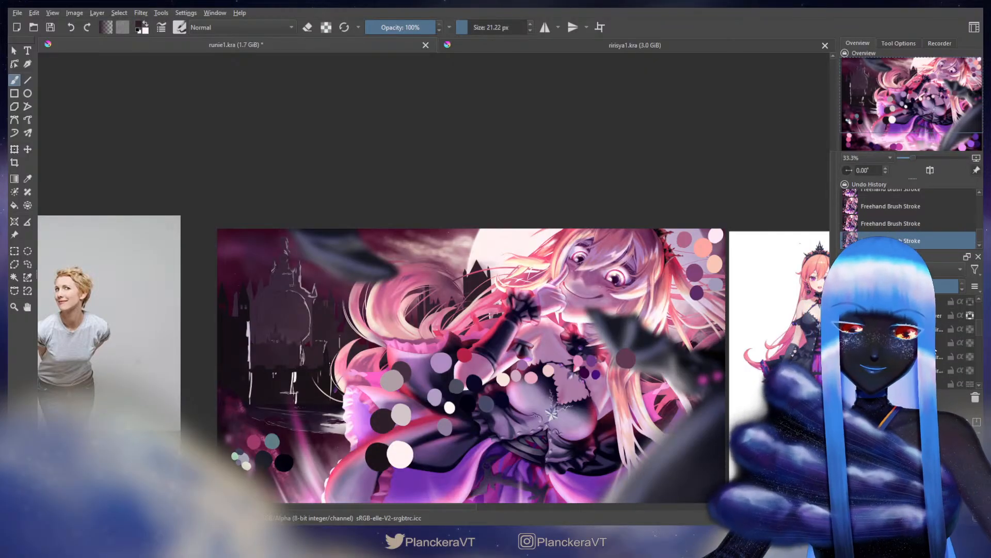
scroll(936, 346, down, 3)
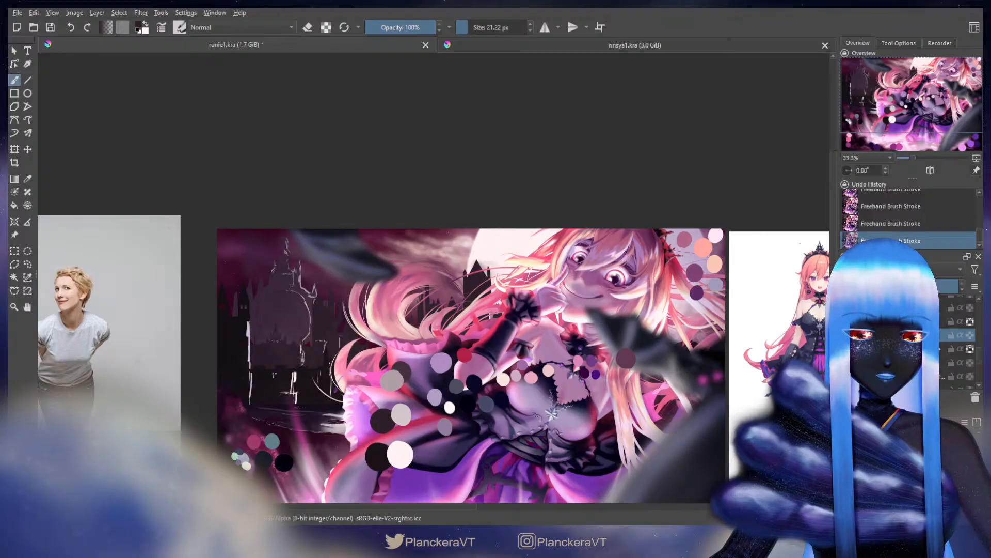
scroll(458, 361, up, 1)
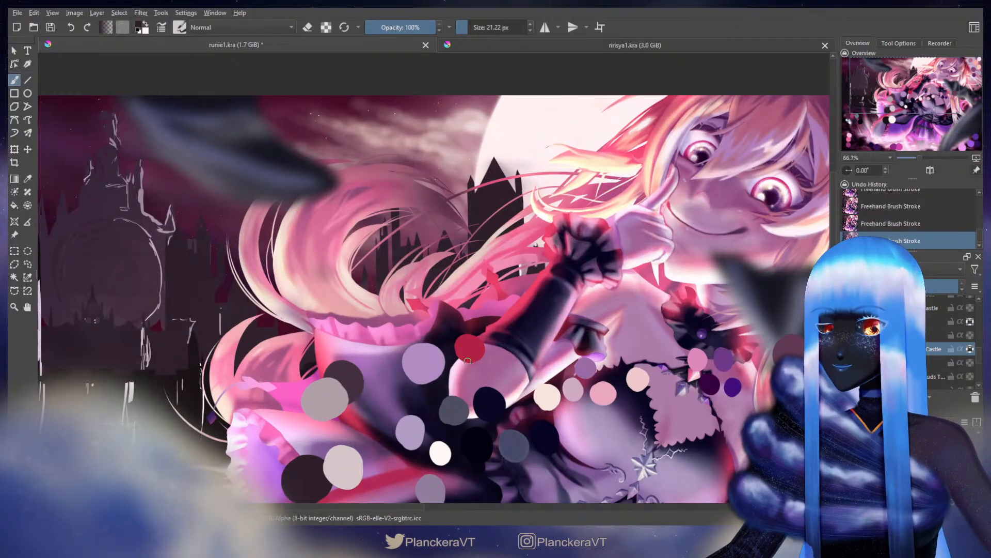
click(848, 362)
scroll(935, 346, down, 3)
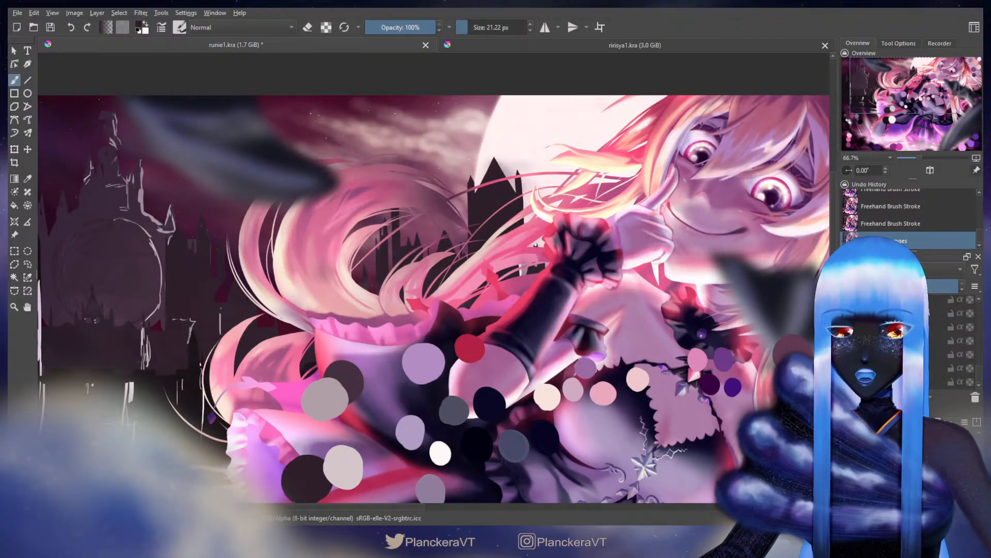
click(848, 362)
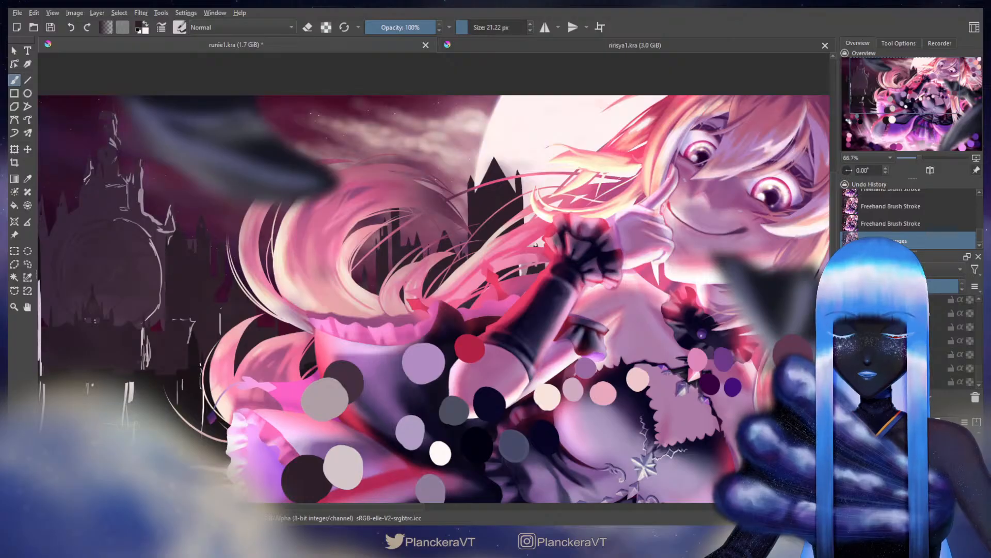
key(ctrl+z)
key(ctrl+z)
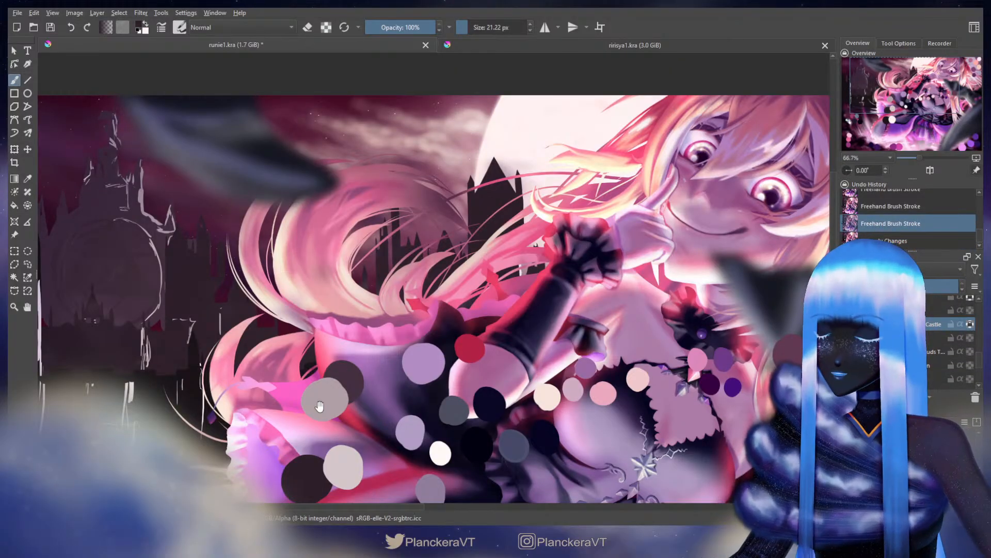
Try painting a light grey round shape over the distant castle's centre with a 307.80 px brush
drag(320, 406, 497, 316)
drag(285, 189, 493, 409)
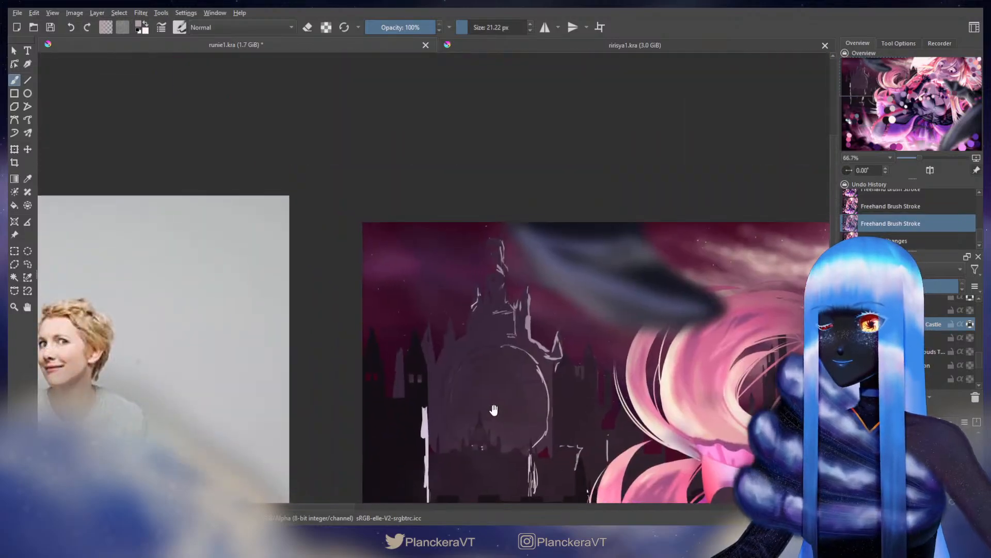
scroll(475, 394, up, 1)
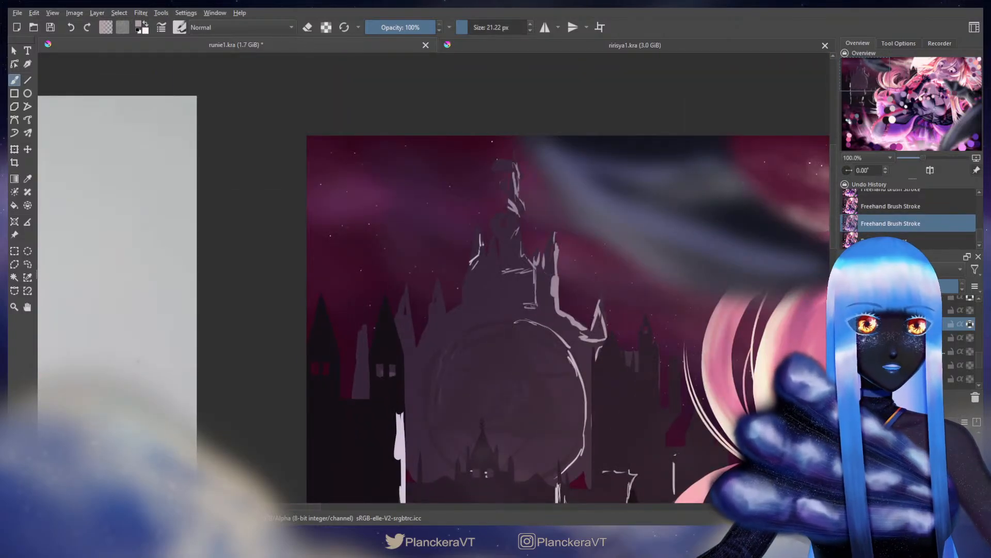
click(971, 324)
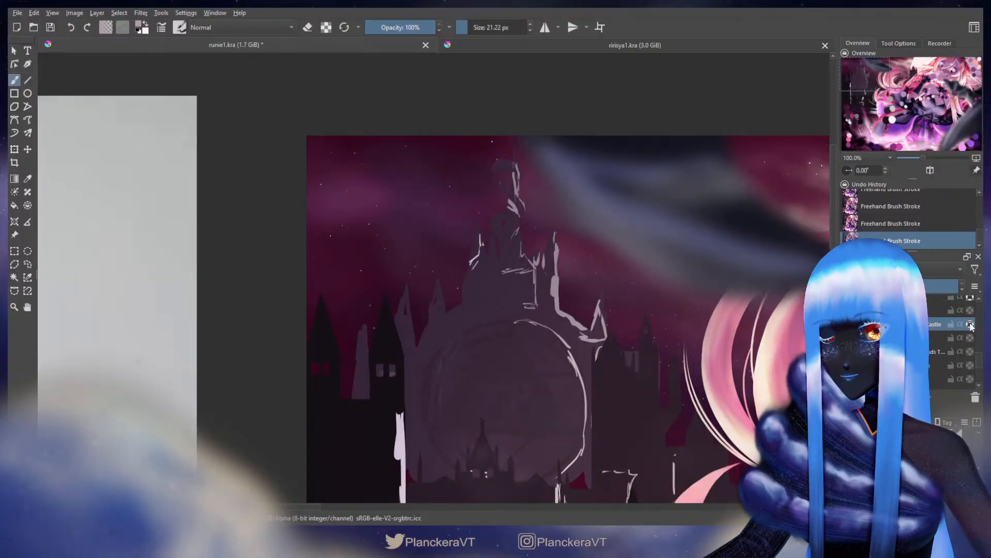
mouse_move(526, 367)
mouse_down()
mouse_move(538, 280)
mouse_move(570, 306)
mouse_move(528, 317)
mouse_move(556, 326)
mouse_move(538, 311)
mouse_up()
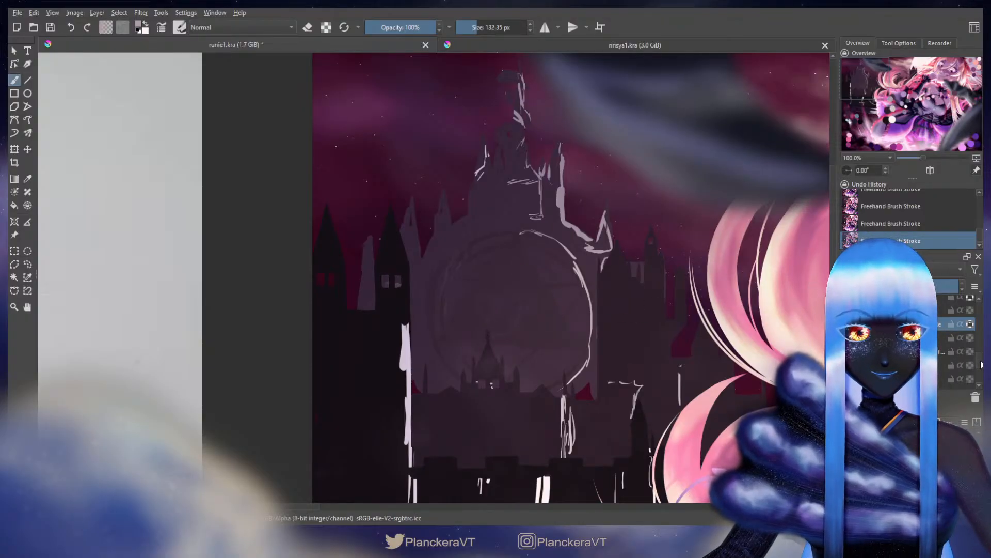
shift+drag(423, 245, 553, 261)
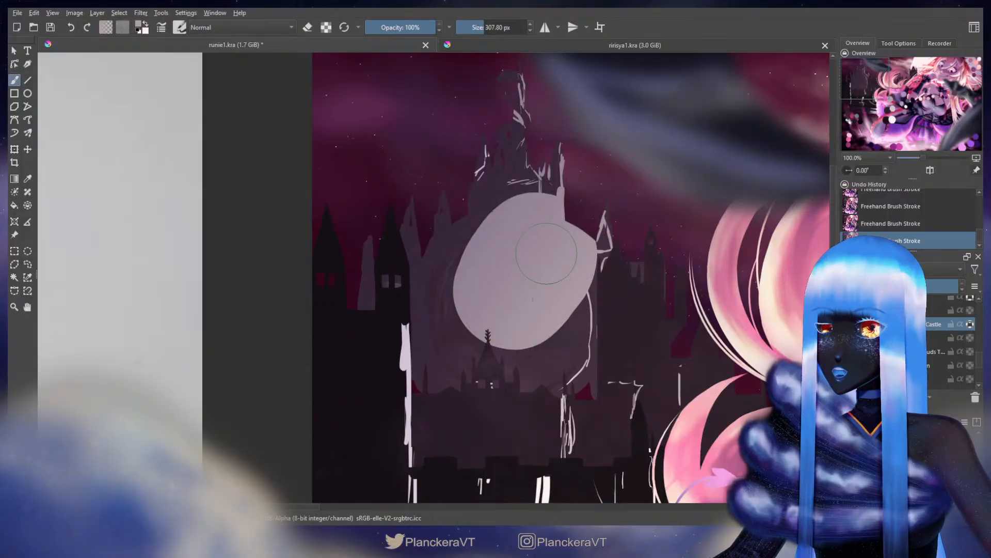
key(ctrl+z)
Cover the white sketch lines on the distant castle's towers and round window with a dark mauve 409.98 px brush
mouse_move(800, 300)
mouse_down()
mouse_move(470, 296)
mouse_move(535, 275)
mouse_up()
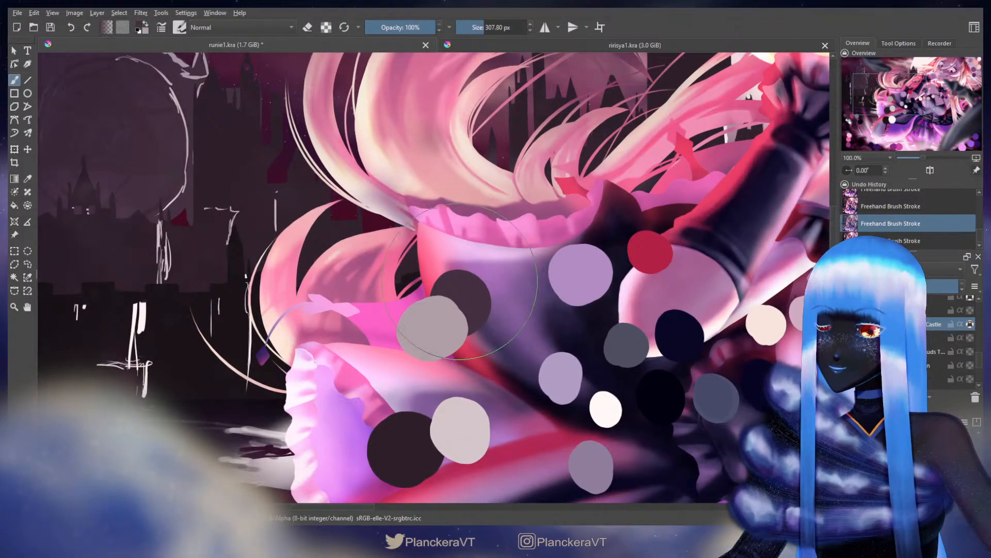
drag(511, 318, 732, 374)
mouse_move(551, 296)
shift+mouse_down()
mouse_move(602, 295)
mouse_move(511, 369)
mouse_move(475, 206)
mouse_move(435, 145)
mouse_move(465, 227)
mouse_move(380, 392)
shift+mouse_up()
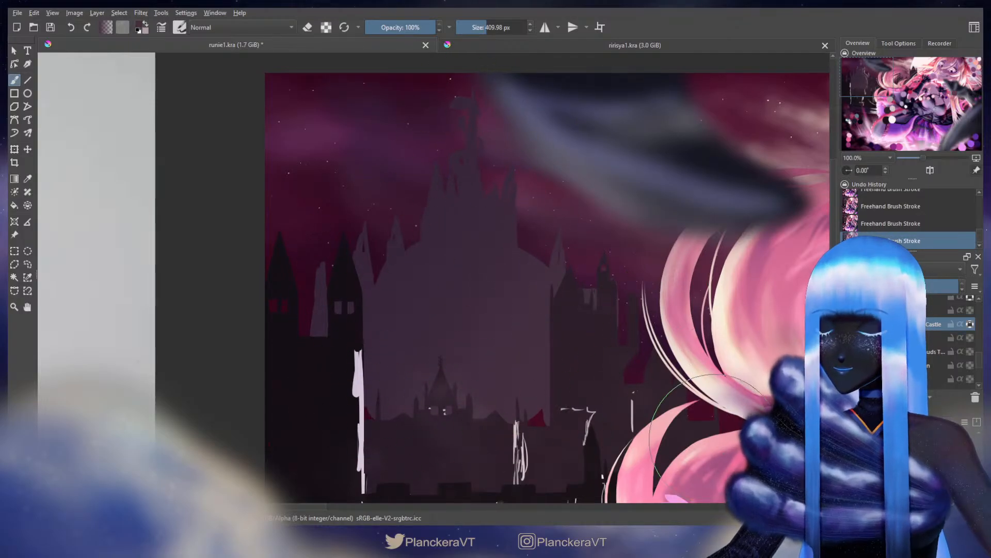
drag(680, 360, 722, 333)
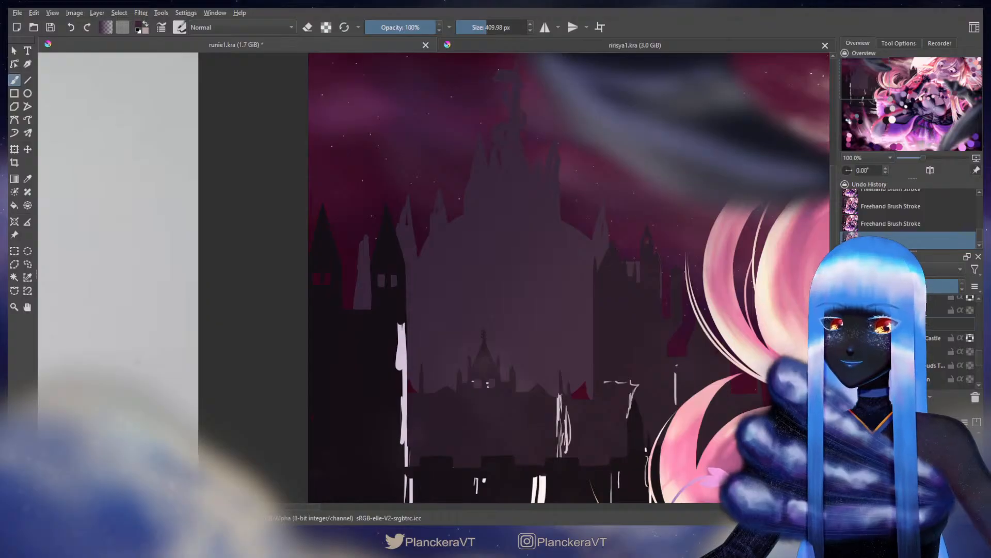
Add and name a new layer above the Castle layer, and stamp a 348.98 px dark purple circle in the castle's centre
key(Return)
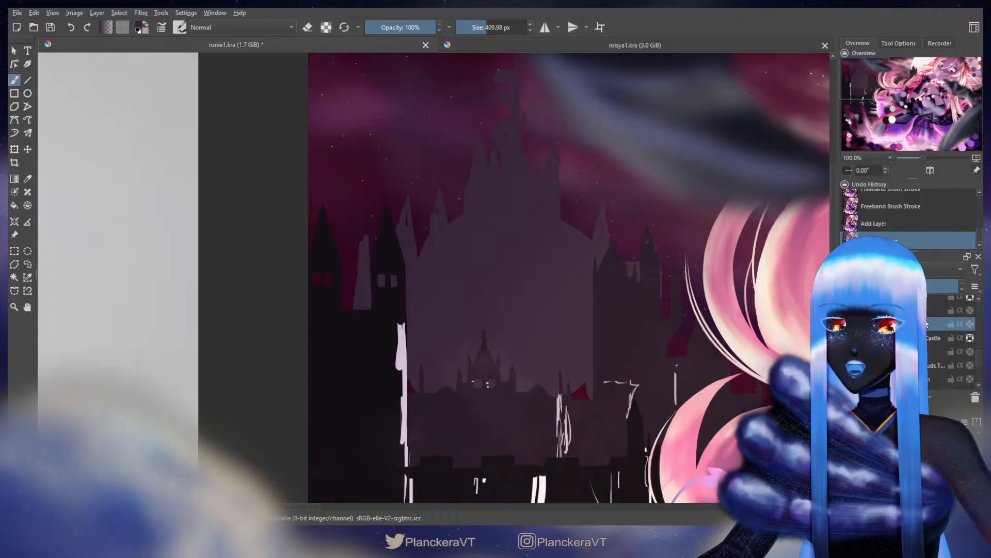
drag(490, 319, 511, 313)
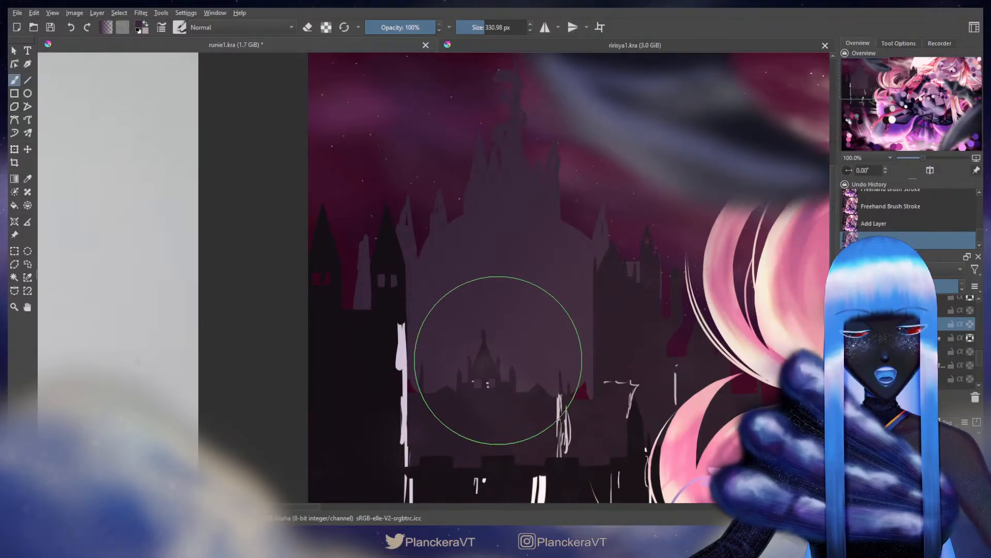
drag(510, 310, 513, 315)
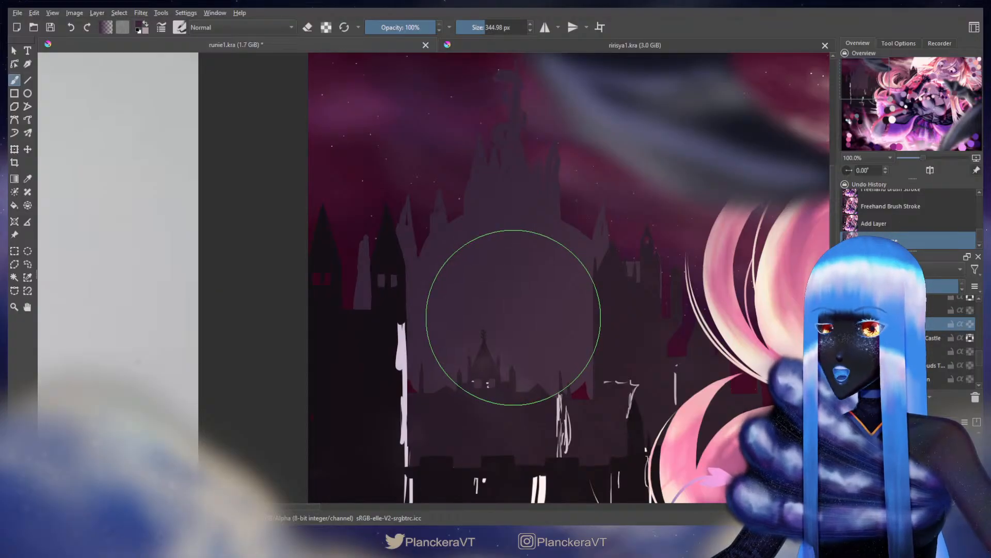
drag(513, 318, 515, 318)
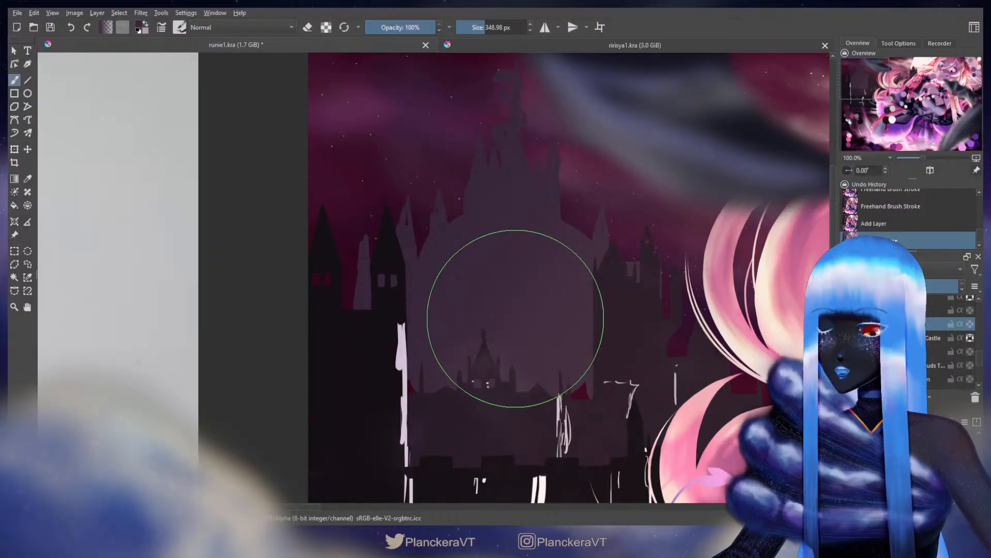
click(515, 319)
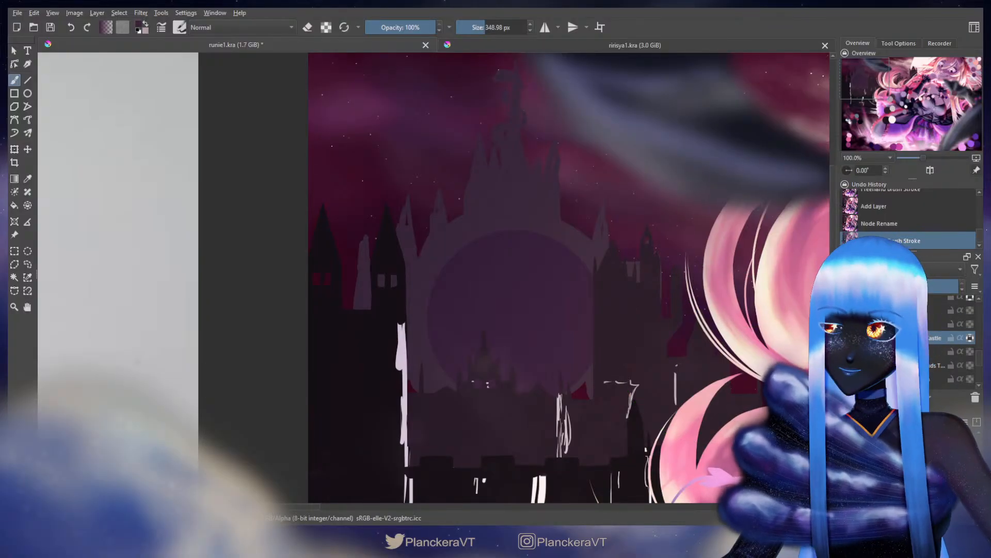
Sample the dark mauve swatch and fill the gaps at the base of the distant castle's round window with a 184.76 px brush
drag(665, 336, 631, 372)
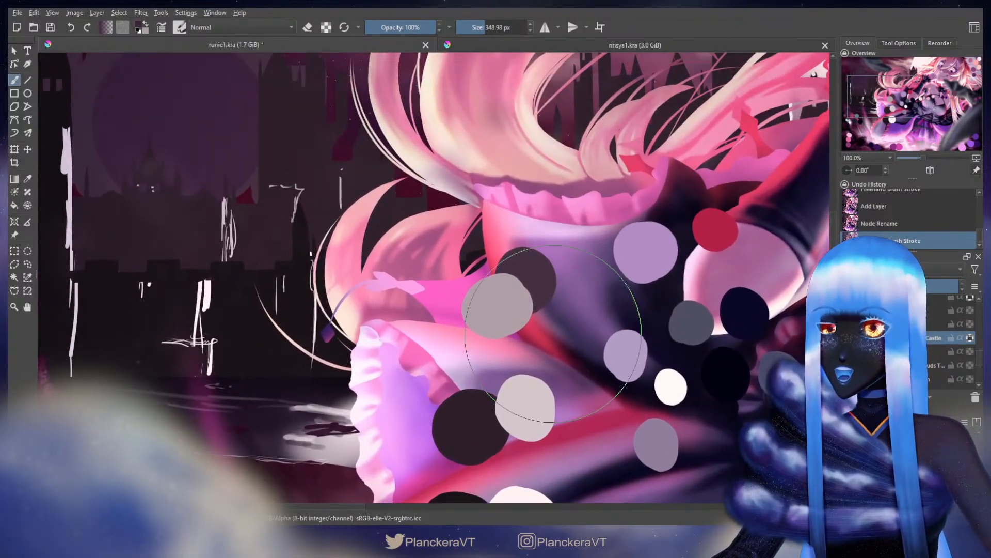
ctrl+click(544, 276)
mouse_move(409, 128)
mouse_down()
mouse_move(586, 328)
mouse_move(751, 352)
mouse_up()
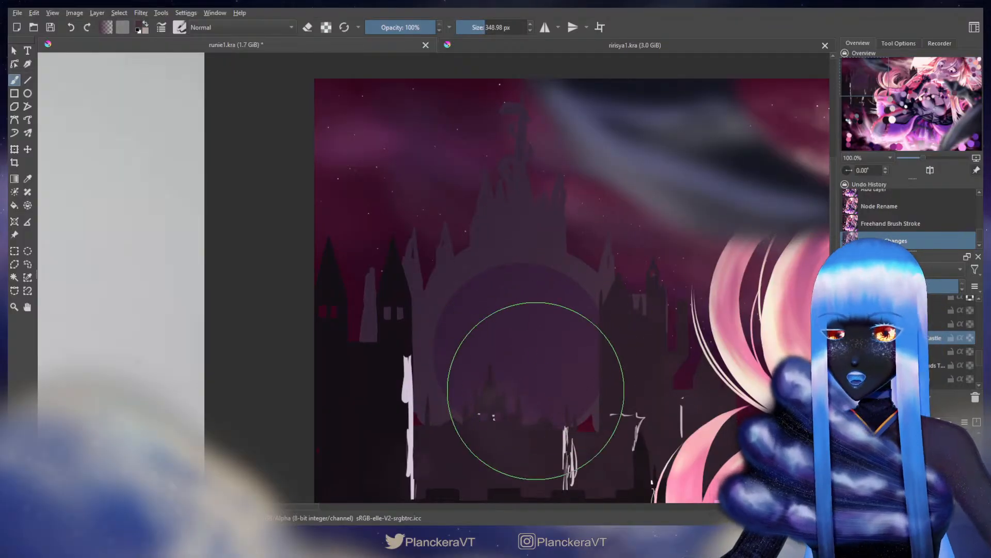
key(bracketleft)
key(bracketleft)
key(bracketleft)
key(bracketleft)
drag(471, 409, 427, 412)
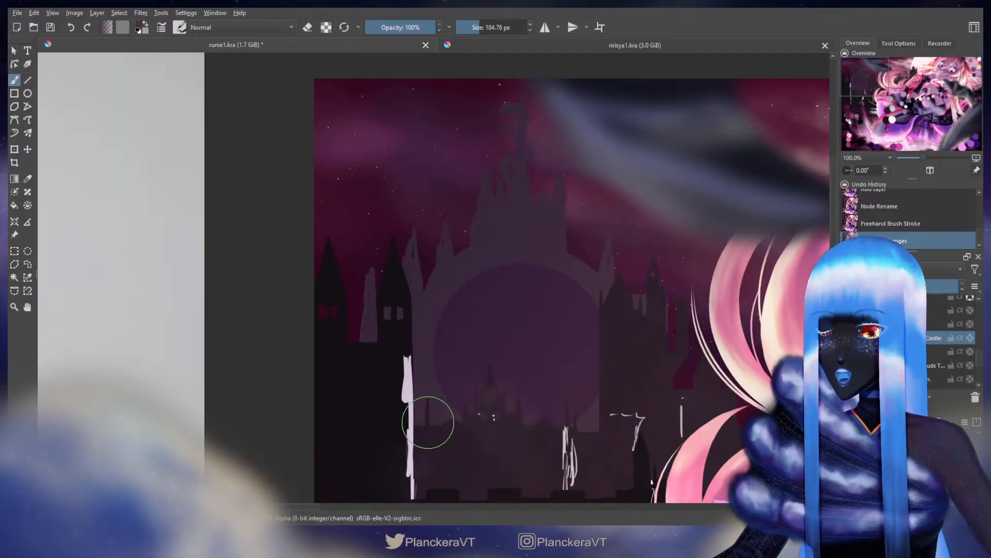
Try erasing the slim turrets left of the distant castle's central keep, reducing the eraser to 31.59 px
scroll(518, 334, right, 4)
drag(587, 310, 665, 311)
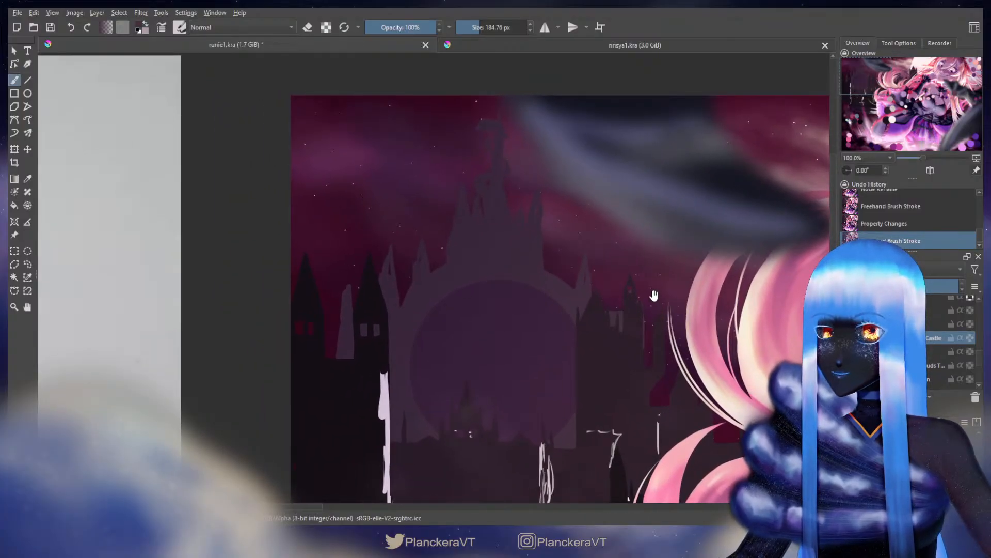
key(e)
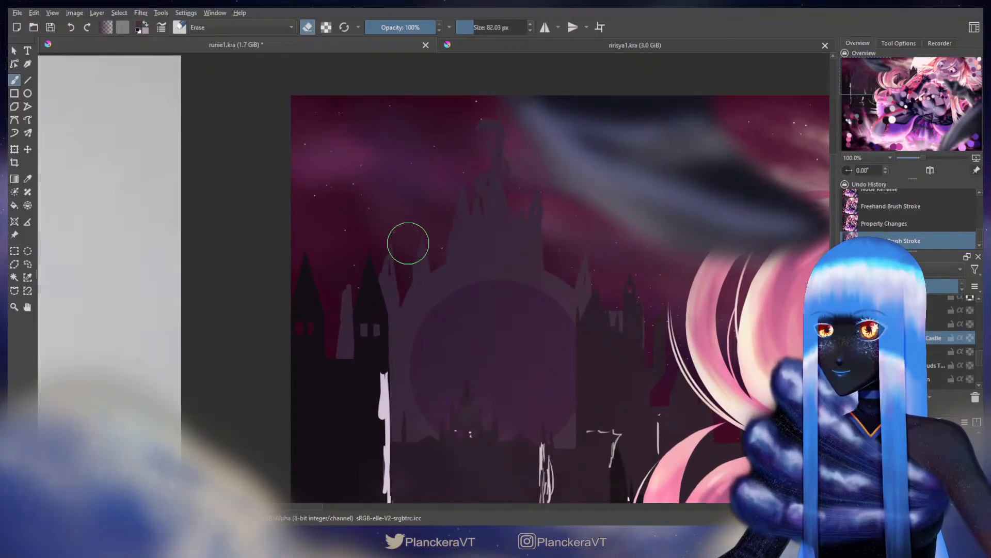
mouse_move(403, 254)
mouse_down()
mouse_move(420, 270)
mouse_move(385, 296)
mouse_move(372, 323)
mouse_move(377, 314)
mouse_up()
key(bracketleft)
key(bracketleft)
key(bracketleft)
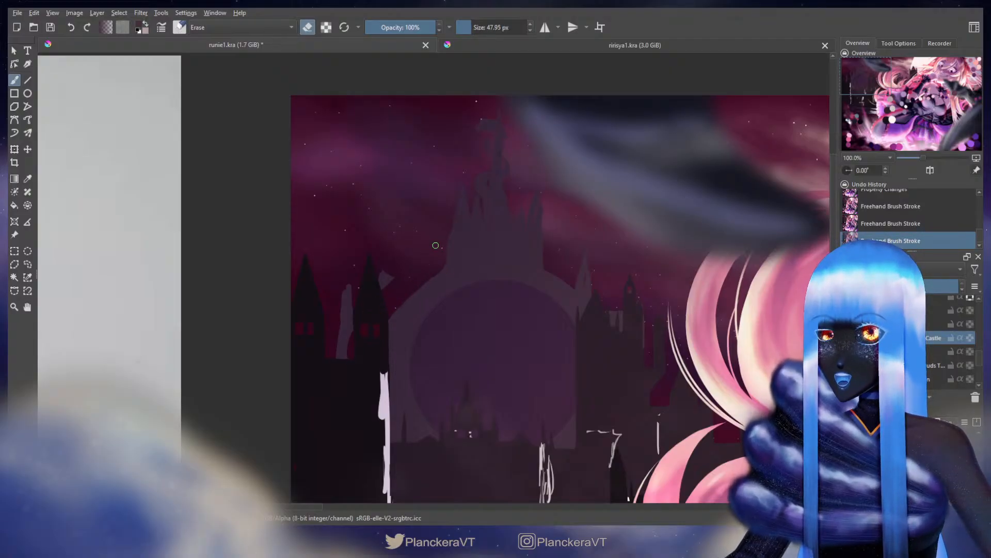
key(bracketleft)
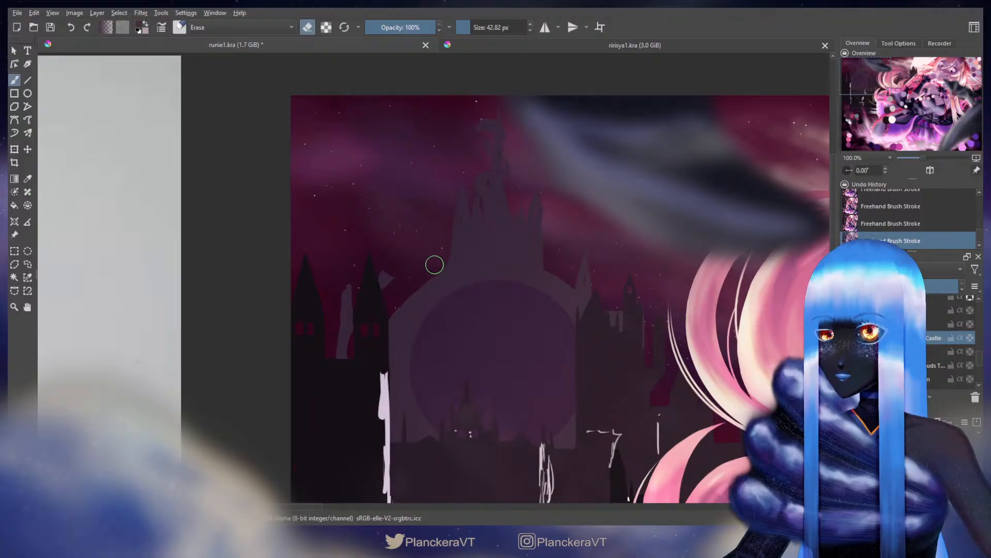
key(bracketleft)
key(bracketleft)
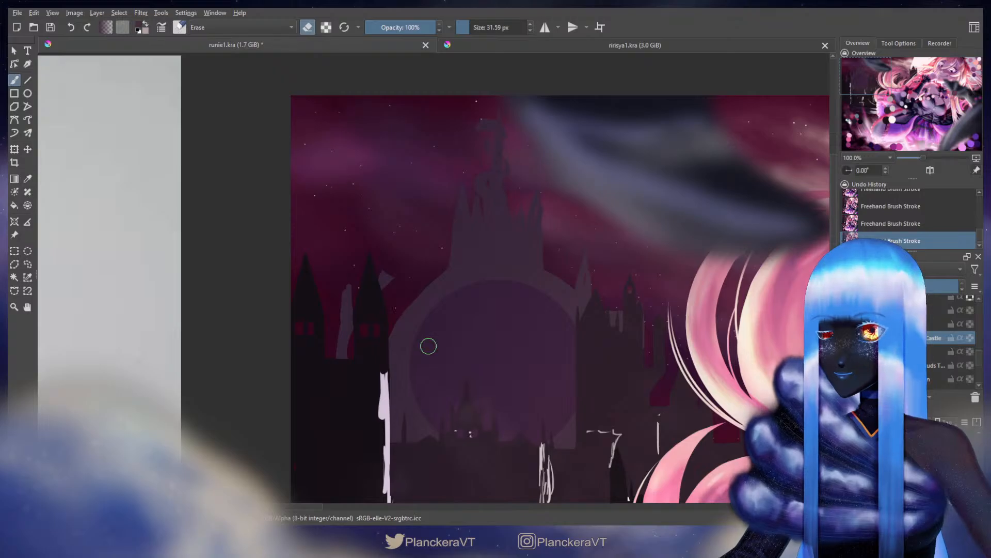
Undo the eraser strokes on the slim turrets left of the central keep
key(e)
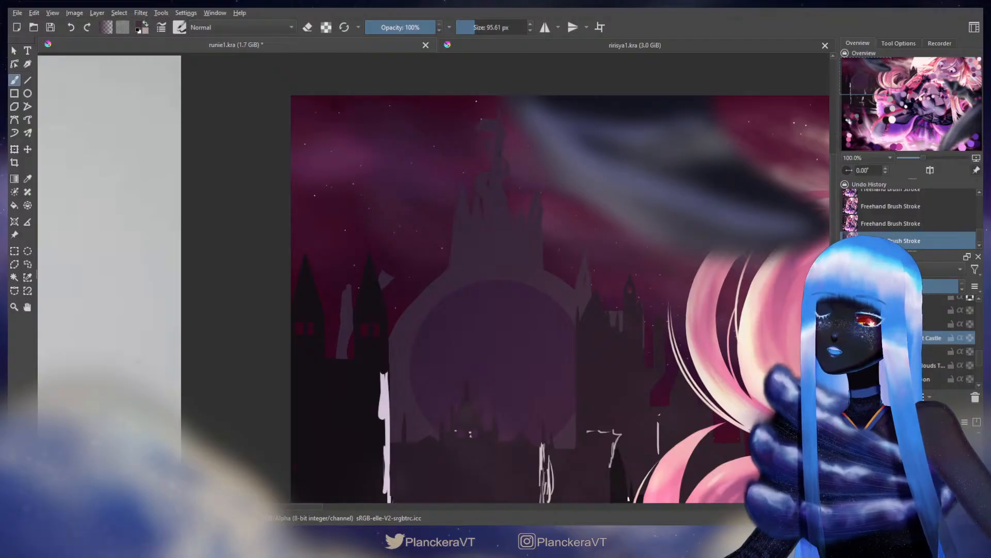
key(ctrl+z)
key(ctrl+z)
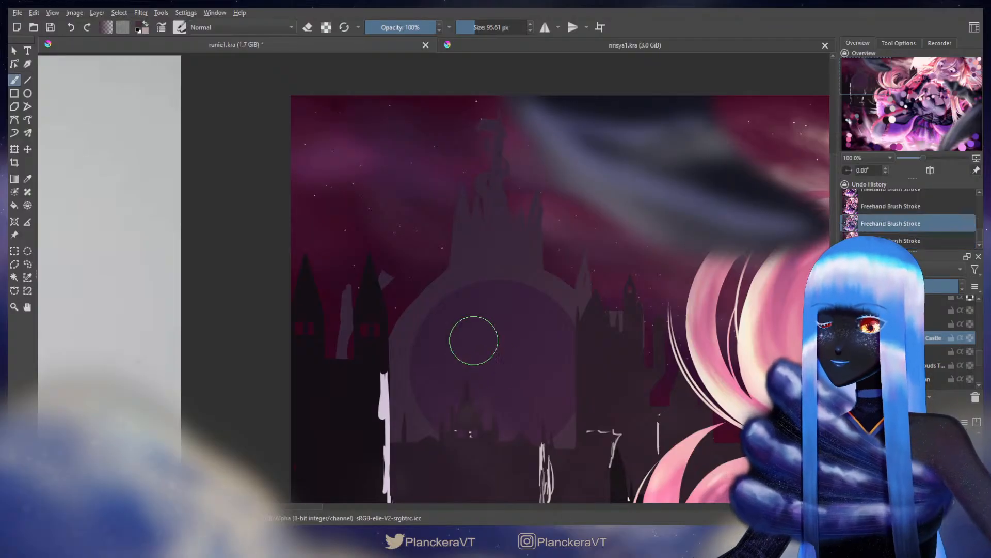
key(ctrl+z)
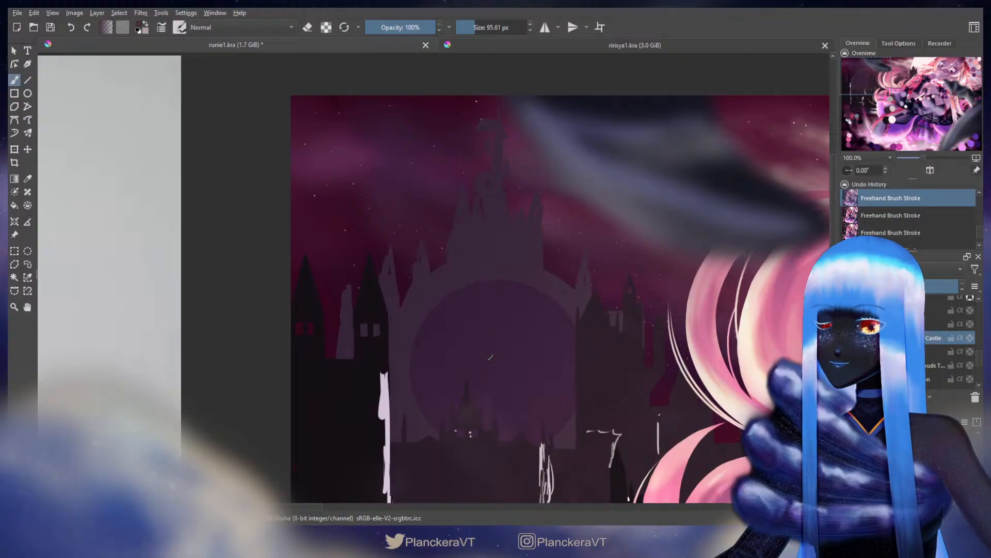
Erase the slim turret nearest the central keep with a 31.59 px eraser and fill the gap beside it using a 49.31 px brush
key(e)
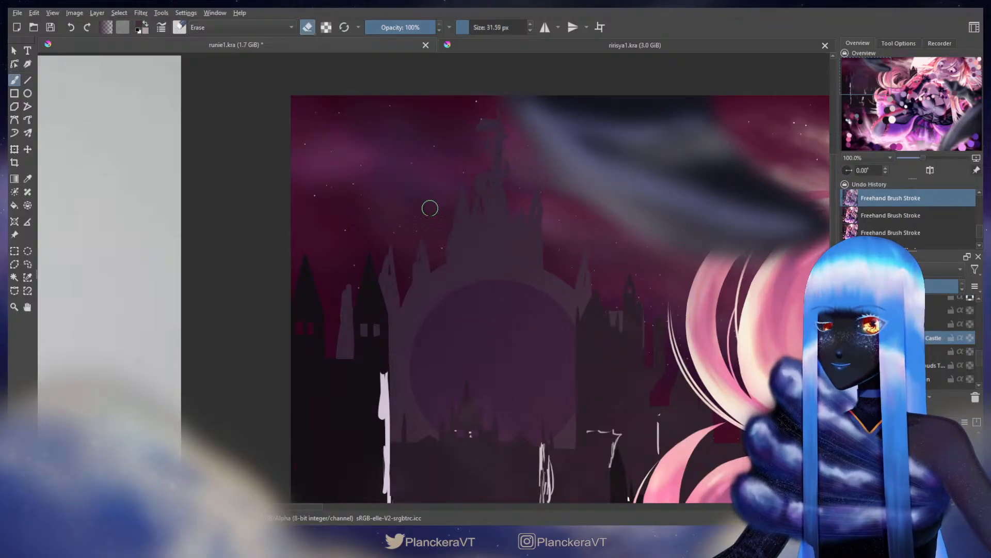
click(428, 244)
drag(425, 266, 412, 274)
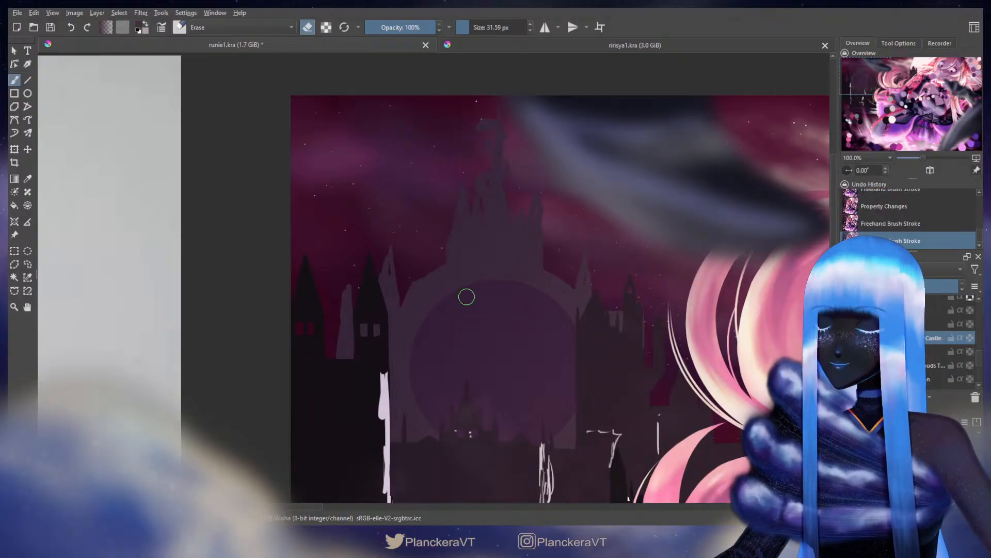
key(e)
drag(470, 265, 399, 267)
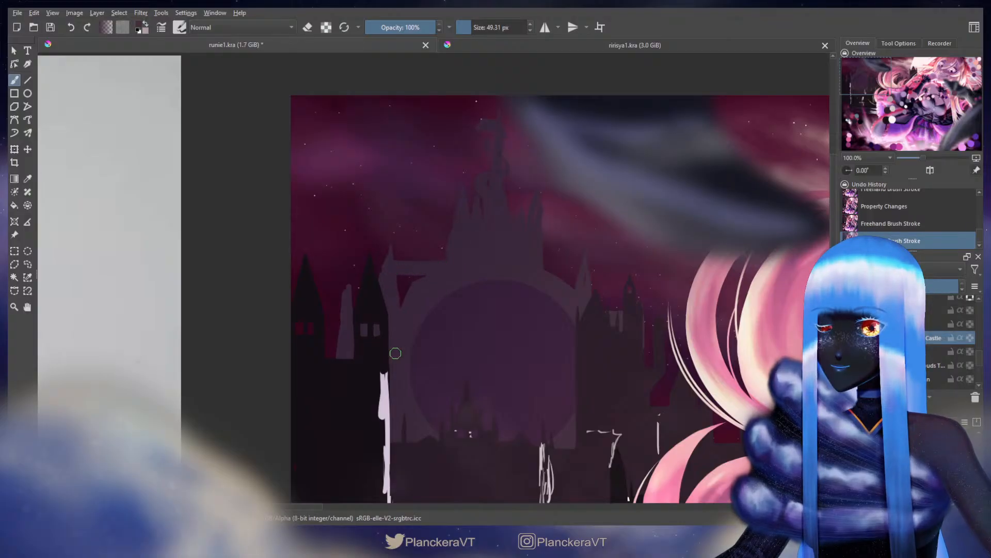
drag(401, 304, 437, 265)
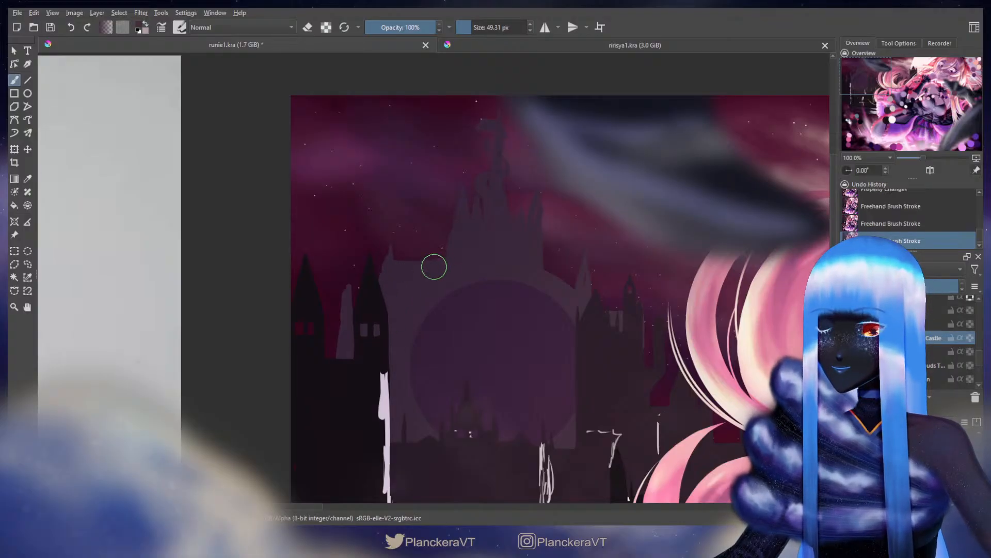
Erase a horizontal band between the distant castle's central keep and the wall around the round window with a 25.17 px eraser
key(e)
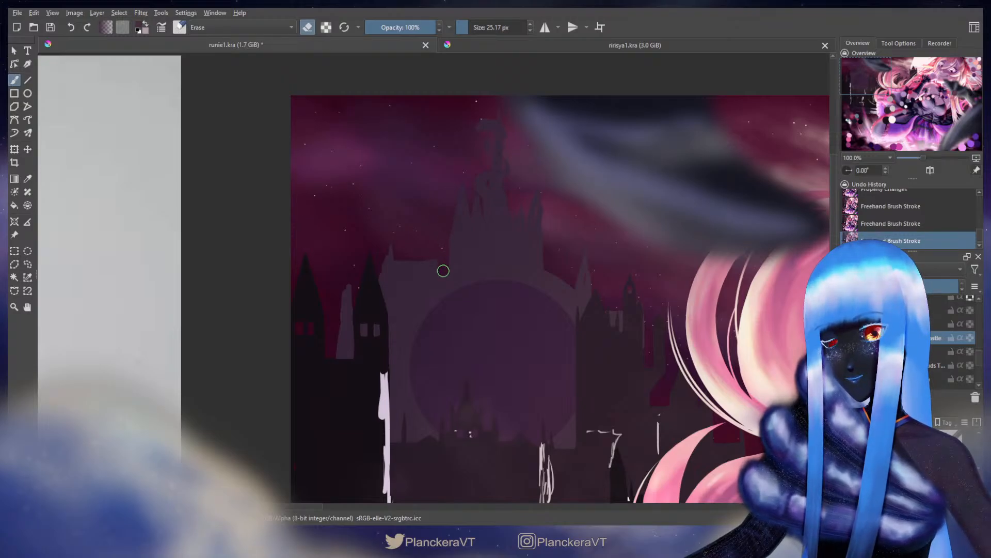
drag(443, 270, 545, 272)
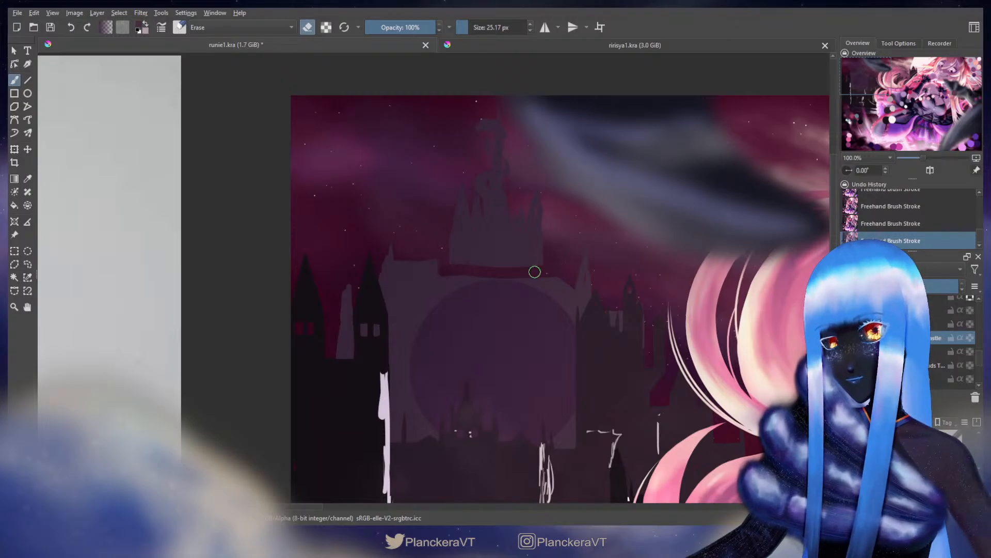
drag(440, 270, 376, 270)
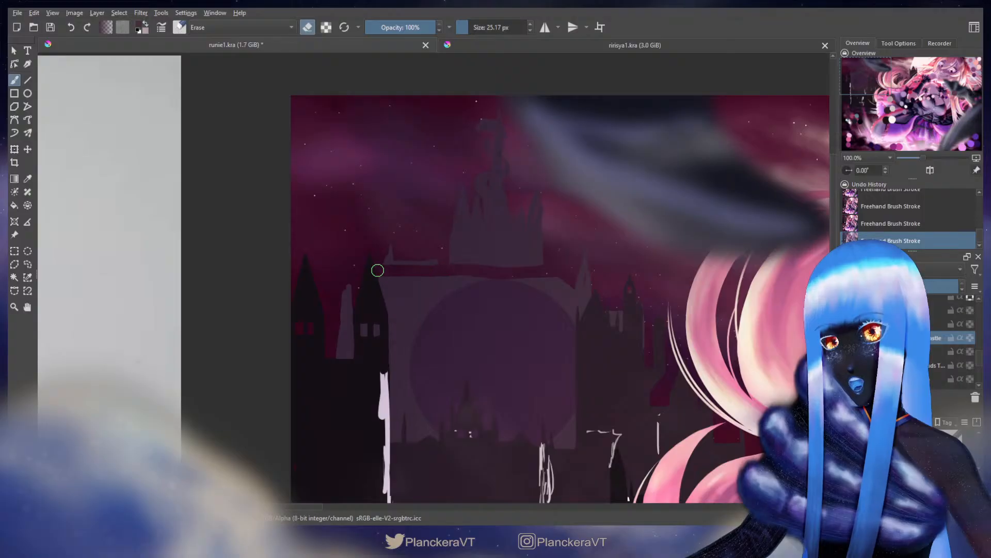
Paint a straight, flat top edge on the wall above the round window, extending past its right side, with a 47.95 px brush
key(e)
key(bracketright)
key(bracketright)
key(bracketright)
key(bracketright)
key(bracketleft)
key(bracketleft)
key(bracketleft)
key(bracketleft)
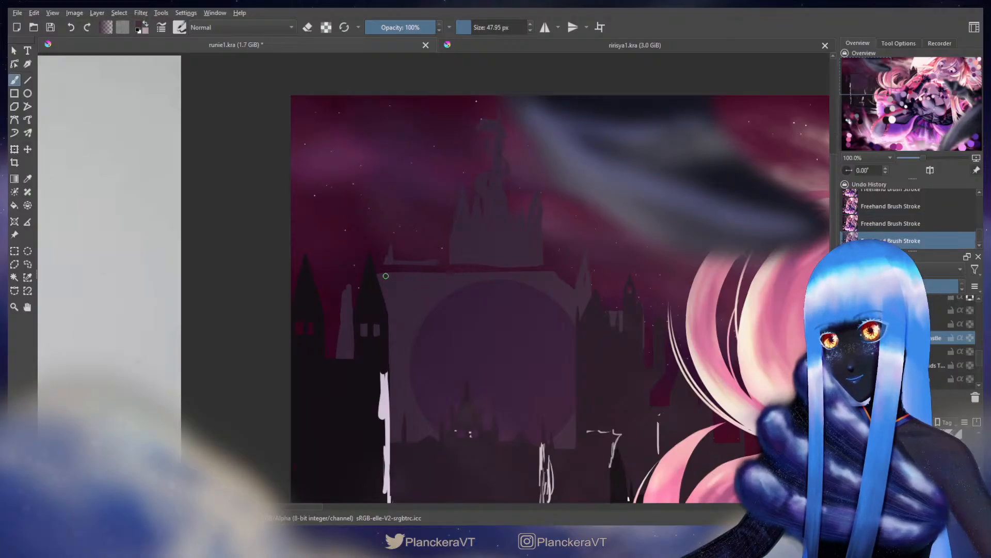
drag(520, 276, 604, 276)
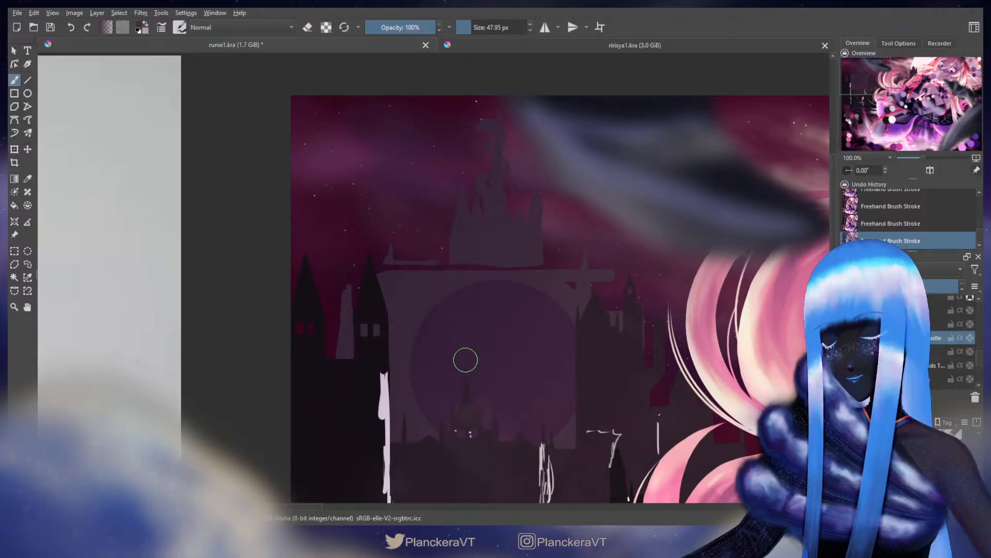
Erase the remaining left turret and cut back the wall's left edge with a 71.53 px eraser
key(e)
drag(378, 235, 374, 437)
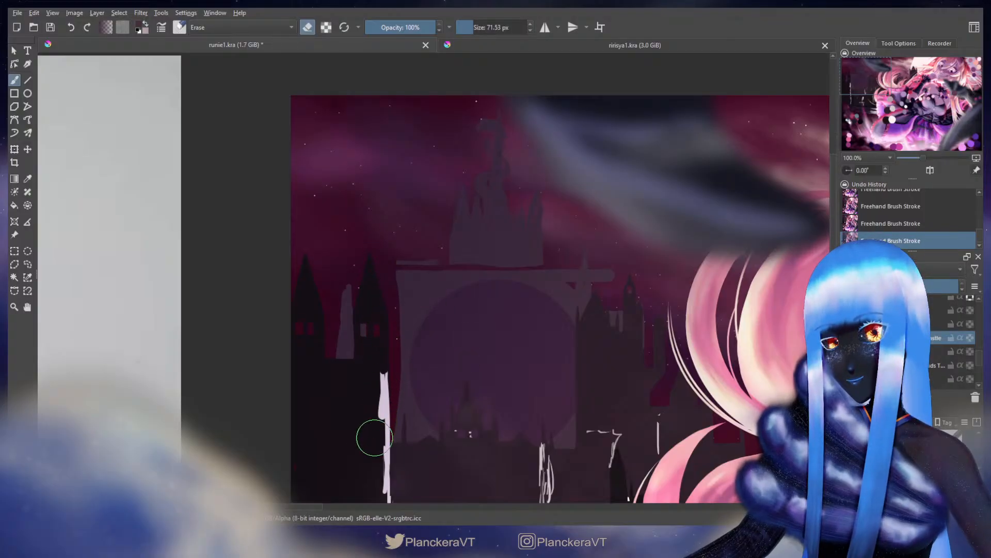
drag(373, 303, 369, 329)
key(e)
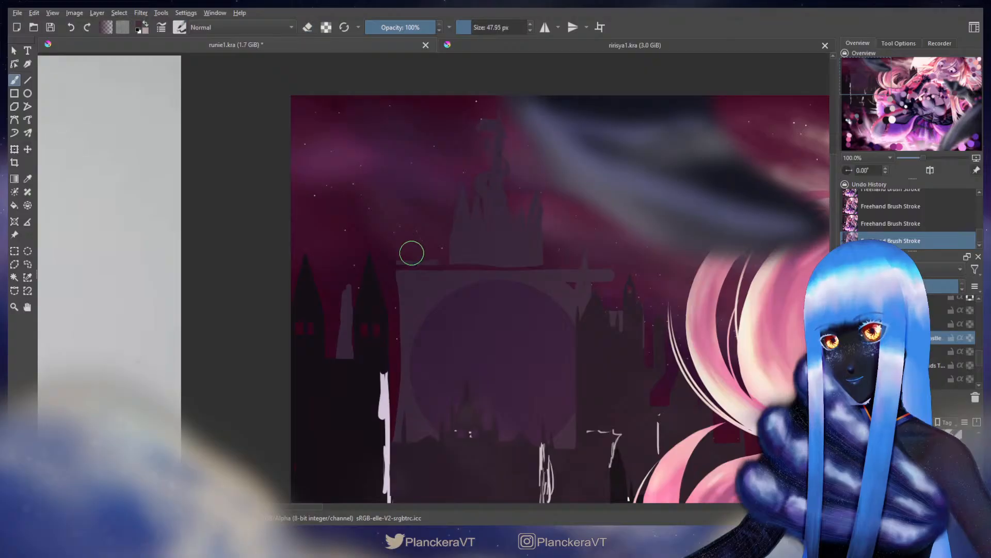
Repaint the wall's left side and upper left corner up to the dark tower, reducing the brush from 42.70 to 26.10 px
key(bracketleft)
drag(395, 275, 401, 358)
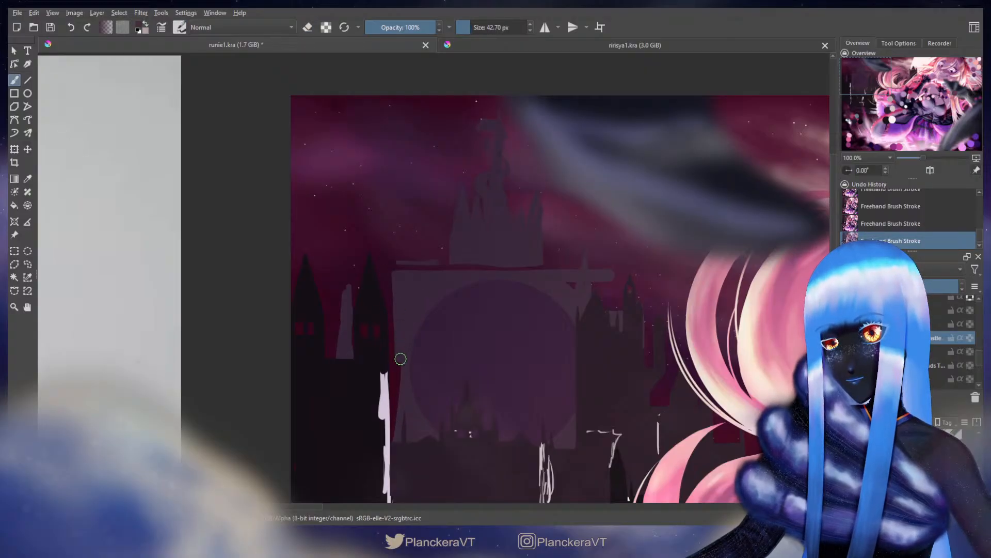
drag(405, 283, 392, 277)
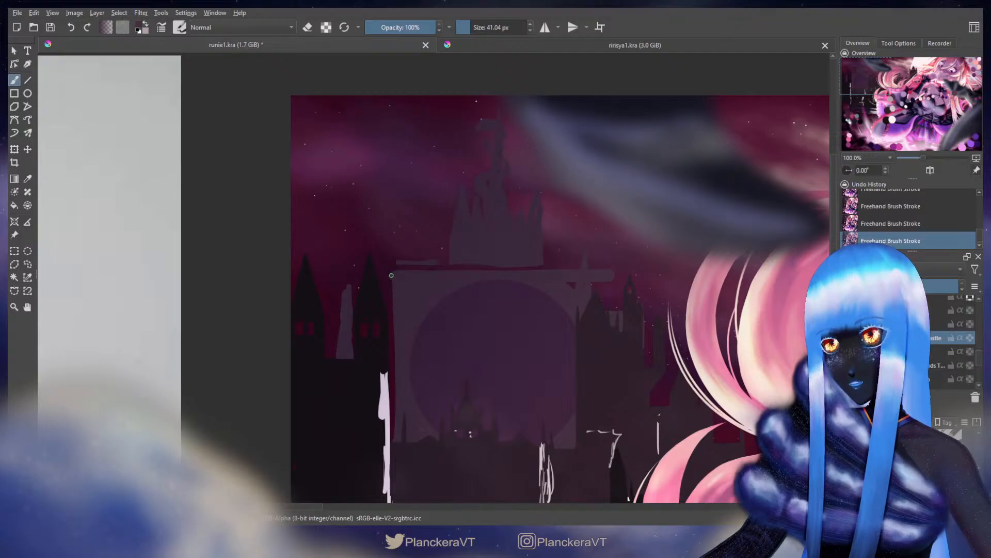
drag(392, 289, 386, 278)
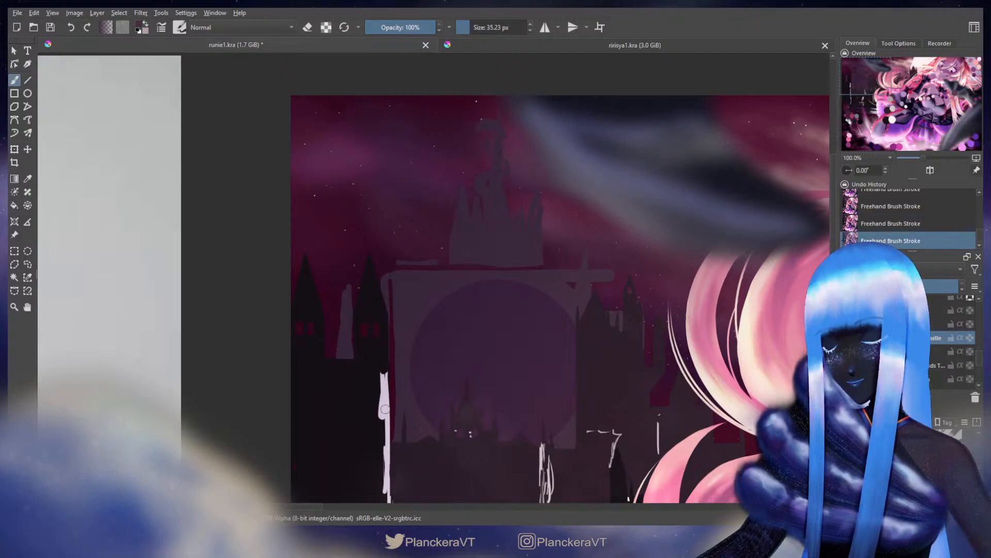
drag(391, 292, 392, 429)
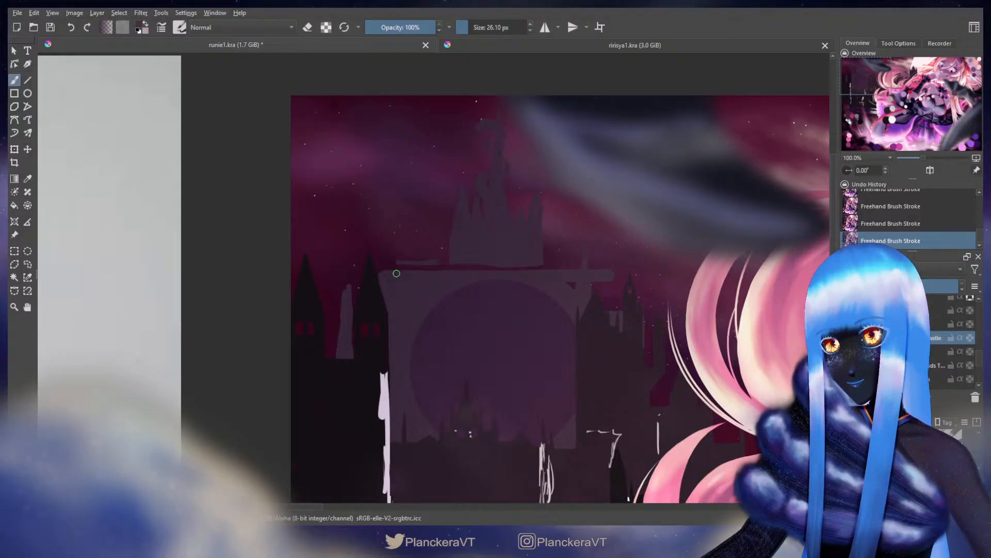
Erase the leftover strip above the wall's left part with an 81.35 px eraser and fill its right corner using a 26.10 px brush
key(e)
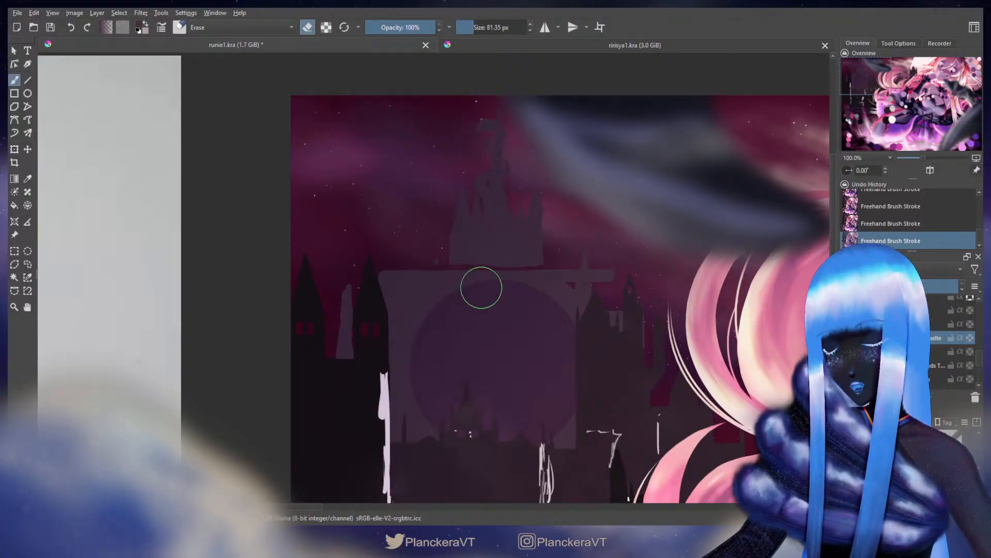
key(e)
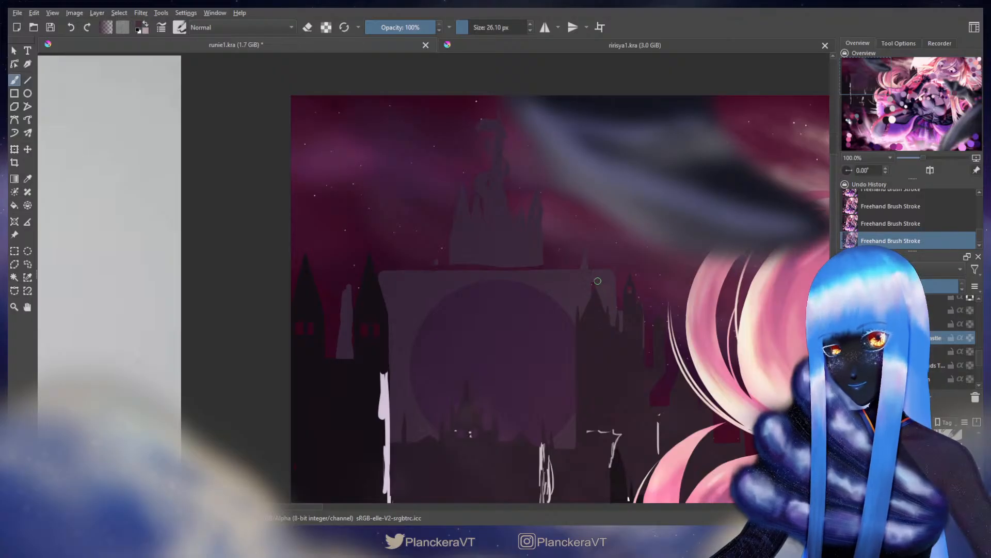
Trim the wall's right end to a straight vertical edge with the eraser, reducing it from 50.23 to 41.53 px
key(e)
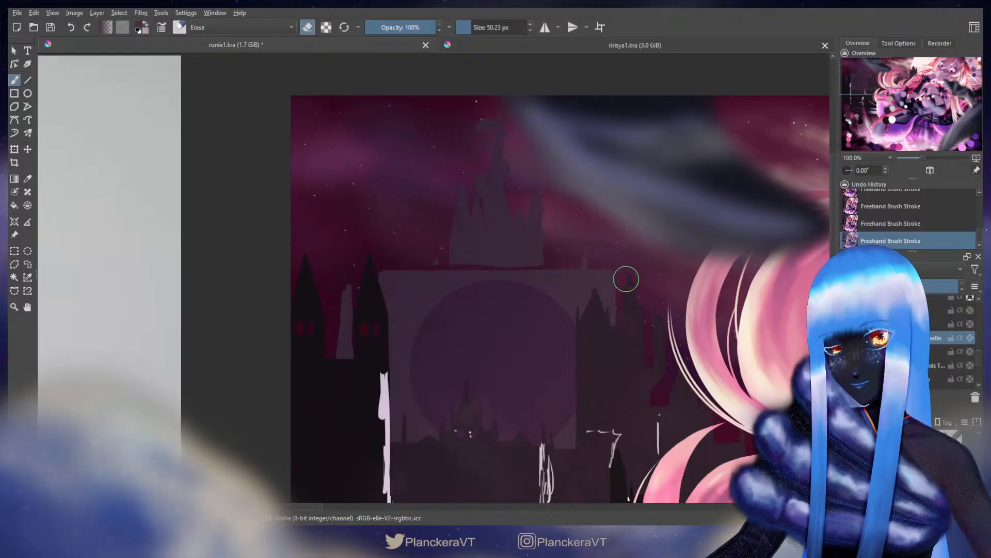
key(bracketleft)
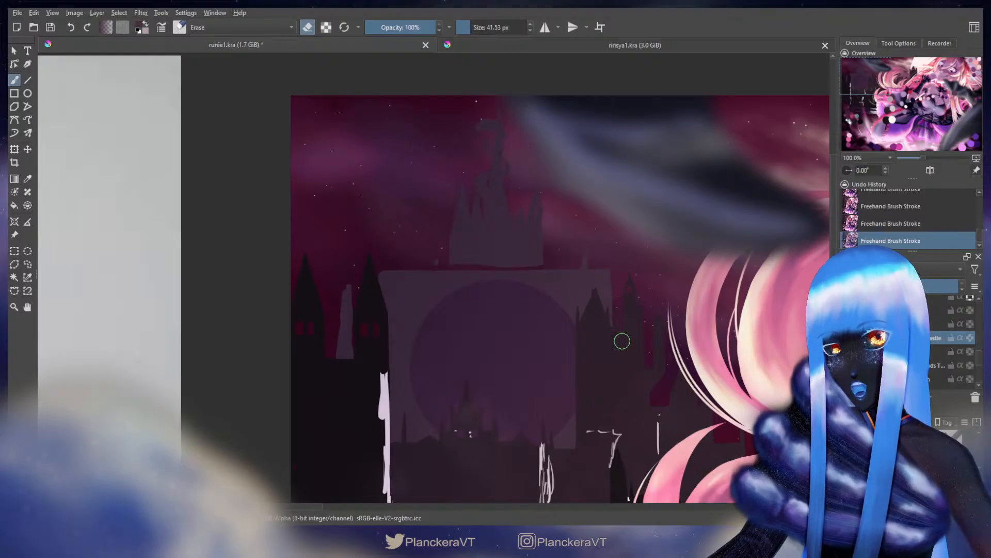
key(e)
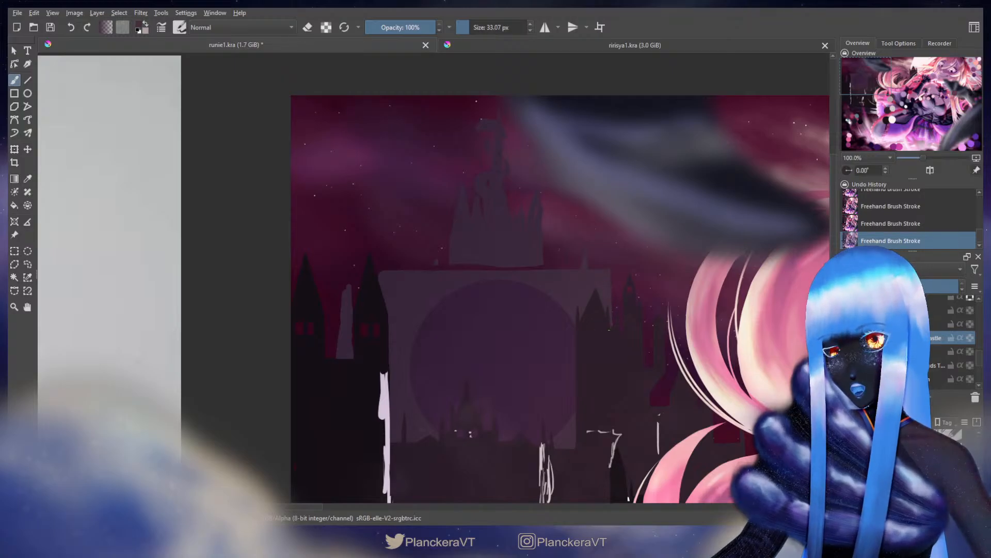
Erase the side turrets around the central keep, enlarging the eraser from 41.53 to 55.48 px, to leave a narrow tower
scroll(607, 331, up, 2)
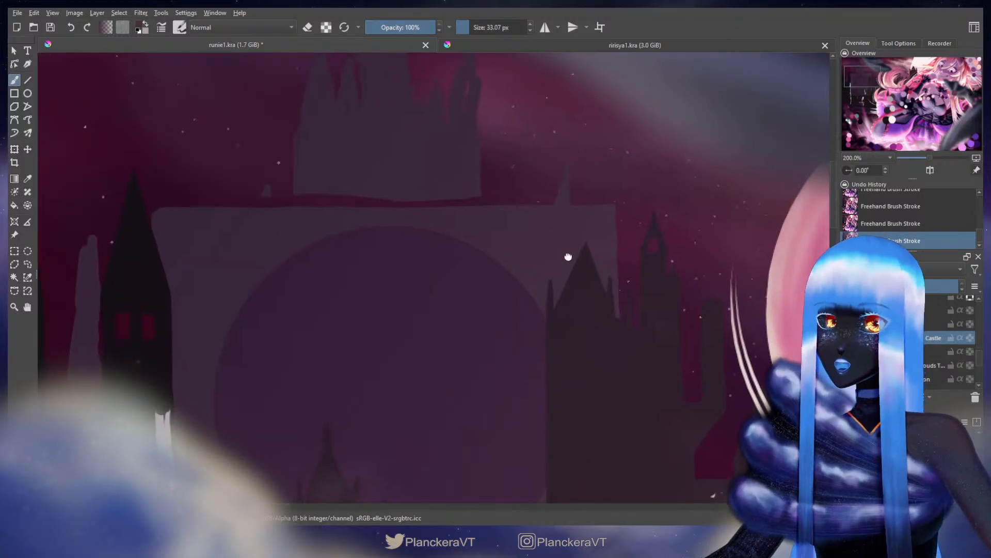
key(bracketleft)
drag(461, 281, 700, 289)
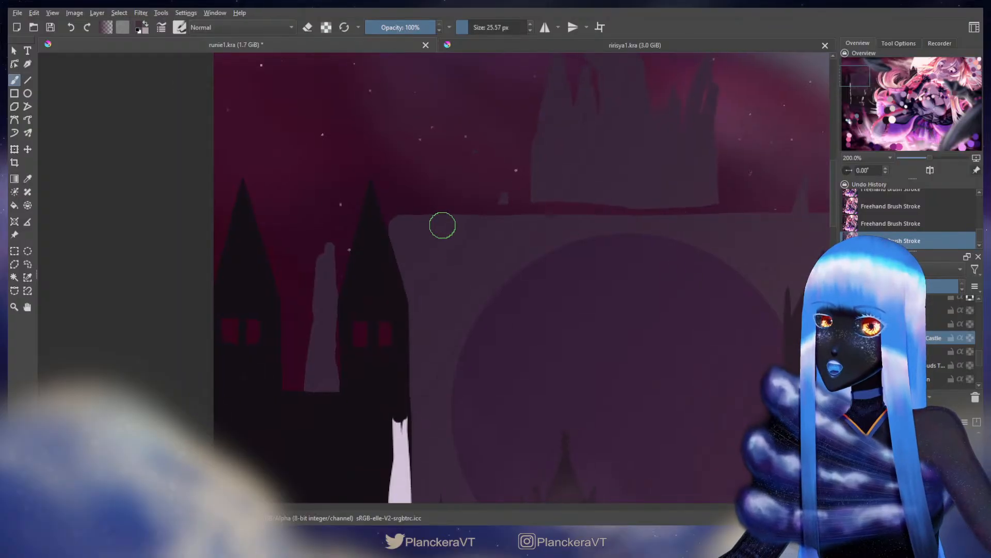
key(bracketleft)
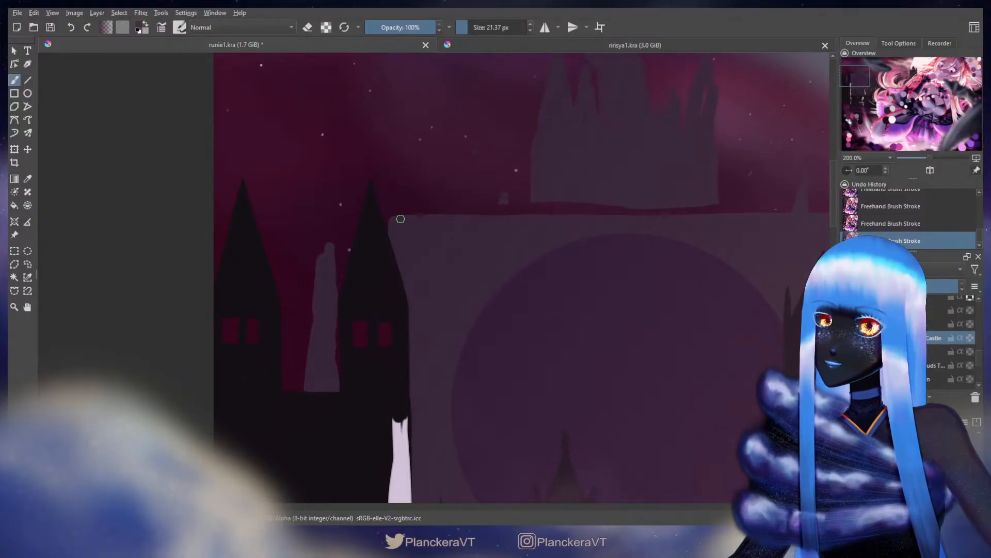
mouse_move(557, 274)
mouse_down()
mouse_move(531, 212)
mouse_move(507, 358)
mouse_move(444, 365)
mouse_up()
drag(496, 344, 499, 343)
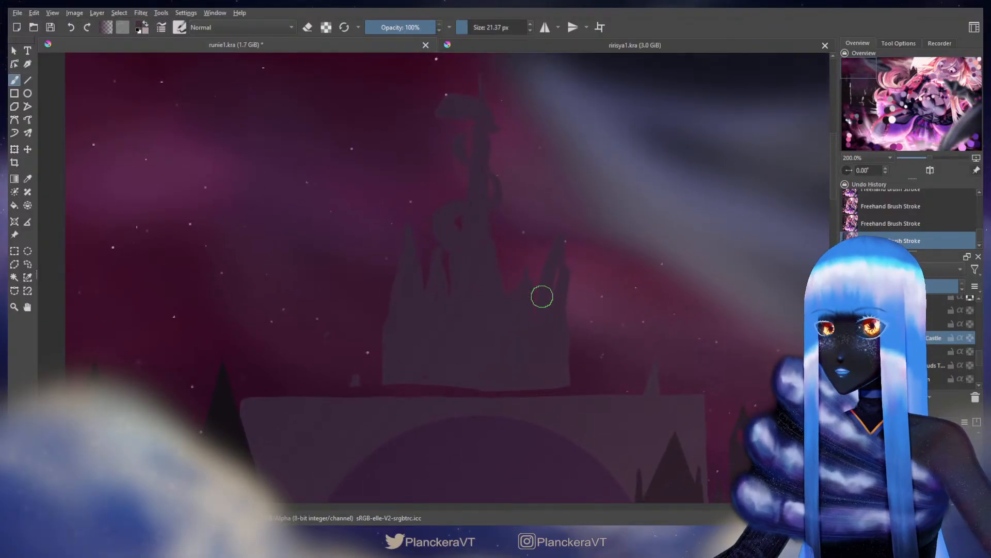
key(e)
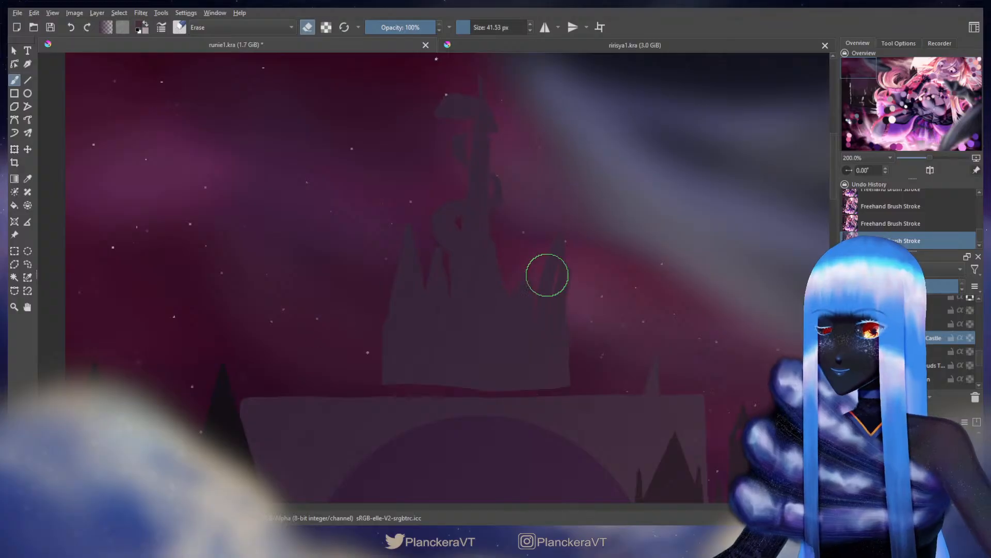
drag(547, 274, 561, 274)
mouse_move(554, 211)
mouse_down()
mouse_move(558, 271)
mouse_move(532, 265)
mouse_move(525, 326)
mouse_move(544, 301)
mouse_move(565, 351)
mouse_up()
mouse_move(413, 258)
mouse_down()
mouse_move(417, 337)
mouse_move(403, 326)
mouse_move(395, 332)
mouse_move(403, 361)
mouse_up()
drag(511, 331, 560, 377)
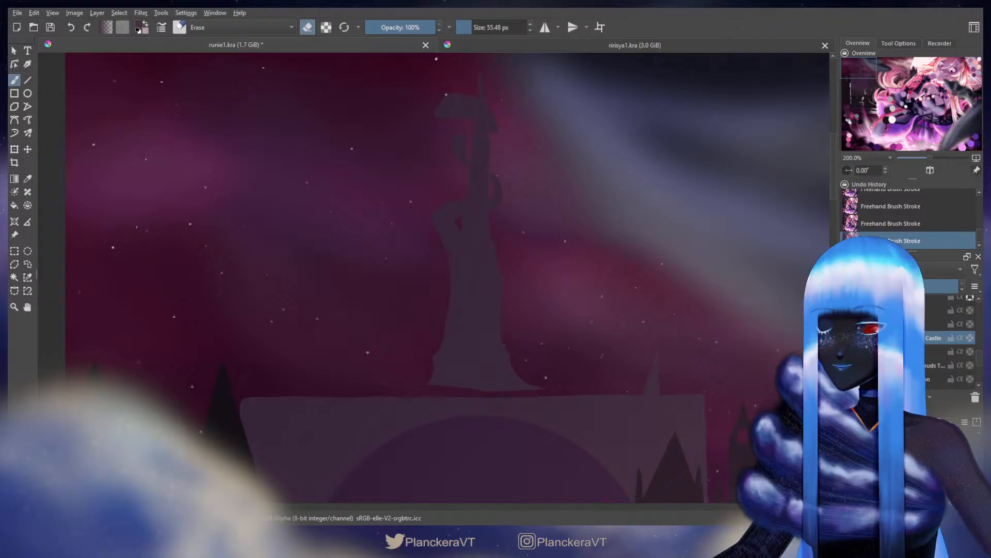
Paint a diagonal roof edge from the wall to the tower's left side at 21.37 px and erase the spire's curled ornaments at 44.24 px
key(e)
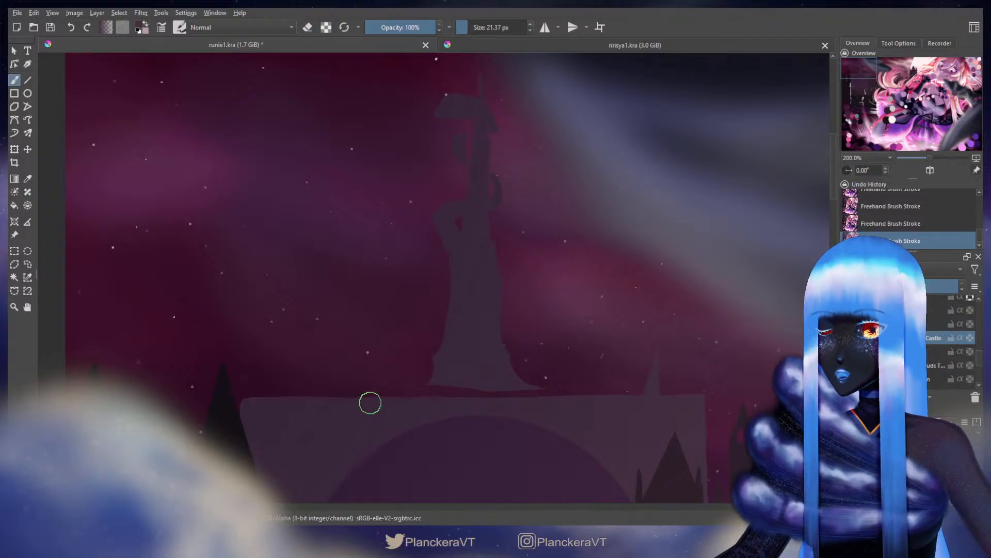
drag(365, 402, 462, 263)
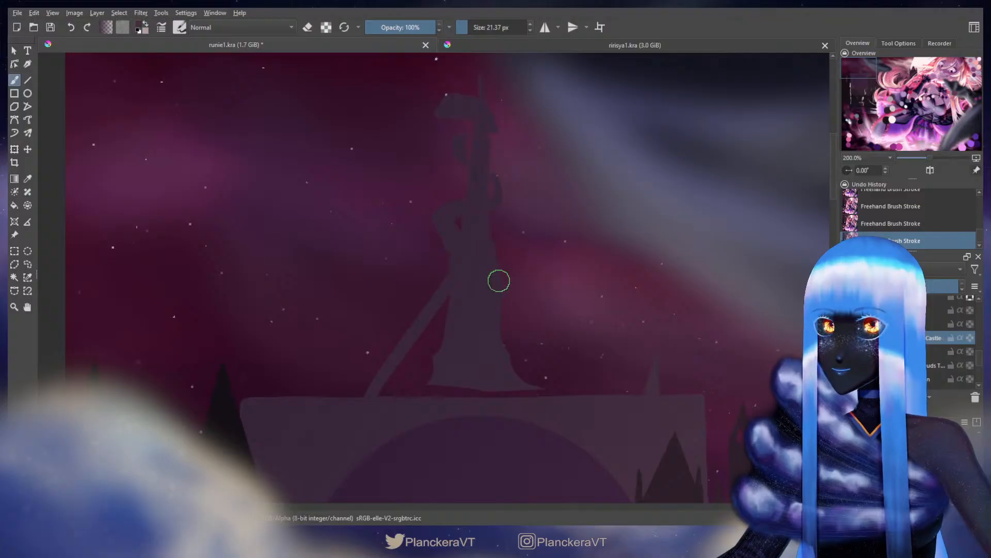
key(e)
drag(464, 106, 431, 251)
drag(503, 128, 505, 156)
drag(501, 81, 506, 203)
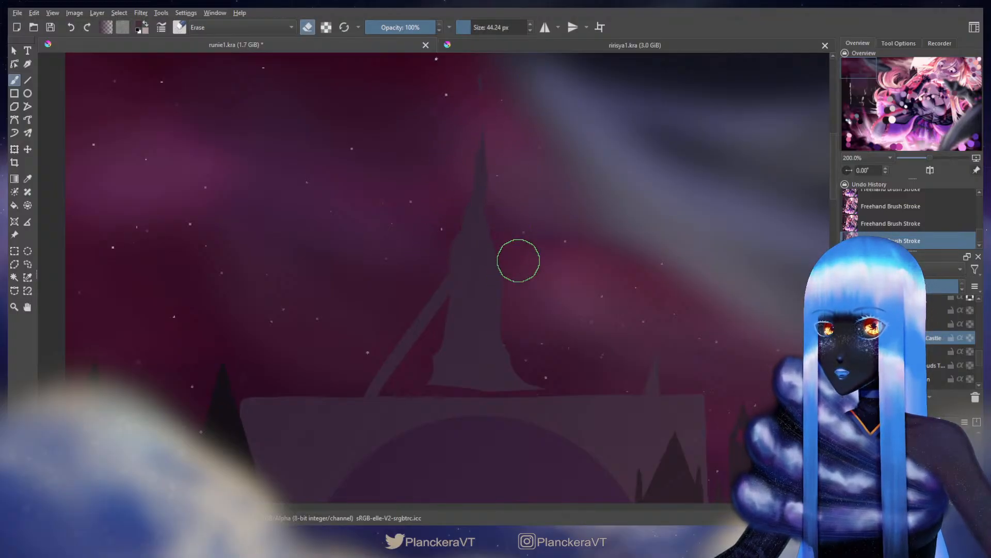
Paint the tower's base out into a solid triangular roof spreading down to the wall top, using a 36.68 px brush
key(e)
mouse_move(435, 331)
mouse_down()
mouse_move(421, 352)
mouse_move(438, 350)
mouse_move(431, 389)
mouse_move(465, 230)
mouse_move(507, 310)
mouse_up()
key(ctrl+z)
drag(480, 263, 556, 403)
mouse_move(486, 257)
mouse_down()
mouse_move(537, 341)
mouse_move(600, 411)
mouse_up()
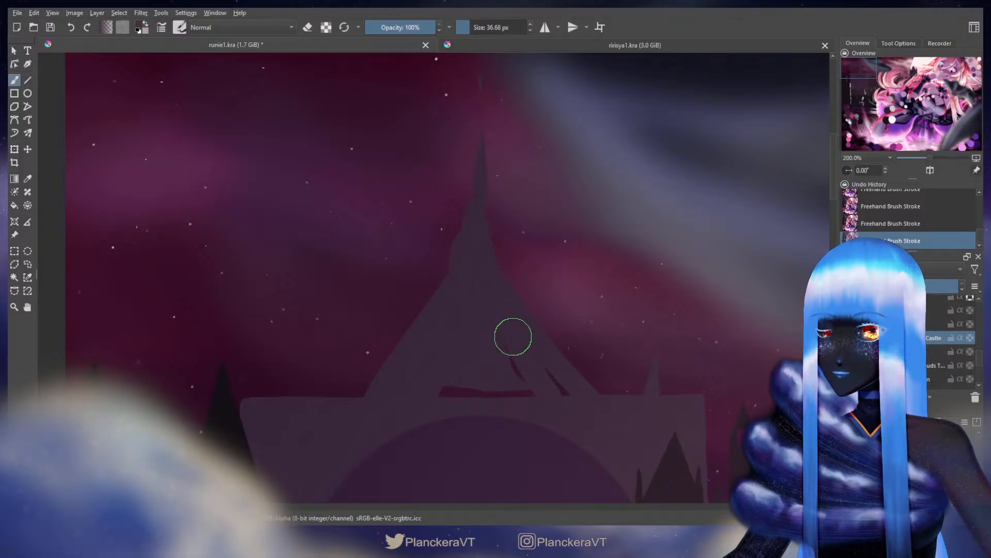
mouse_move(511, 336)
mouse_down()
mouse_move(568, 394)
mouse_move(510, 369)
mouse_move(436, 387)
mouse_move(532, 394)
mouse_up()
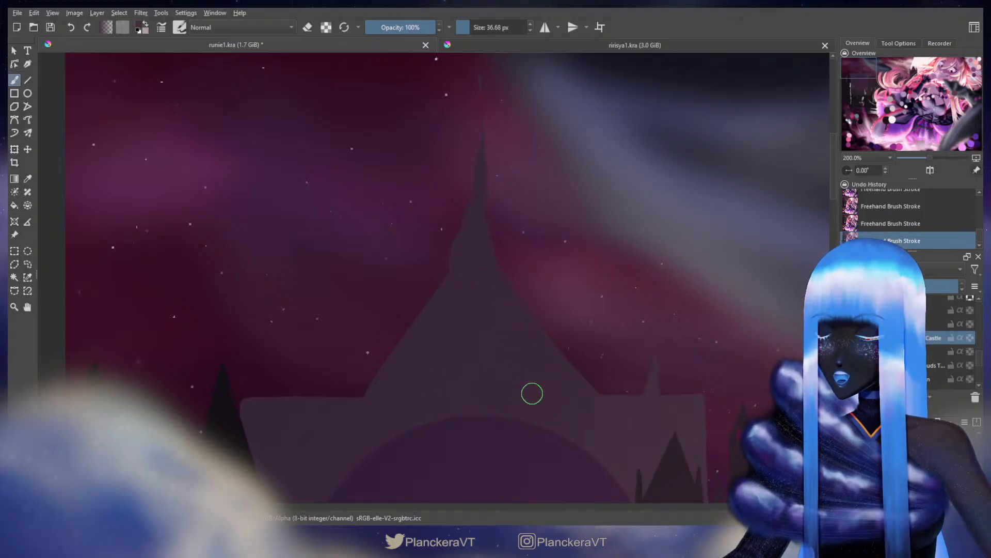
Erase the thin upper spire and trim the upper slopes with a 44.24 px eraser, shortening the roof to a simple point
drag(493, 352, 506, 253)
drag(483, 209, 473, 316)
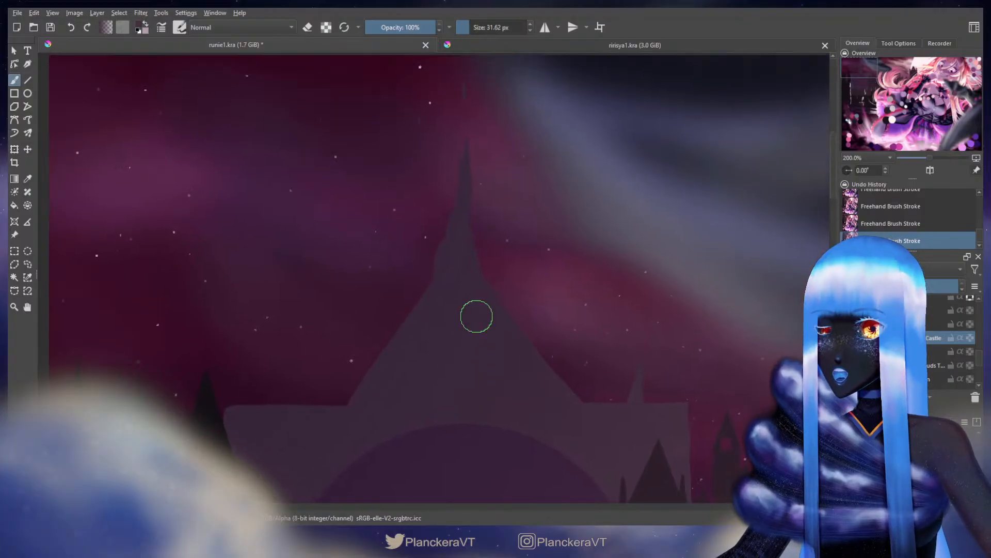
key(e)
drag(419, 273, 482, 121)
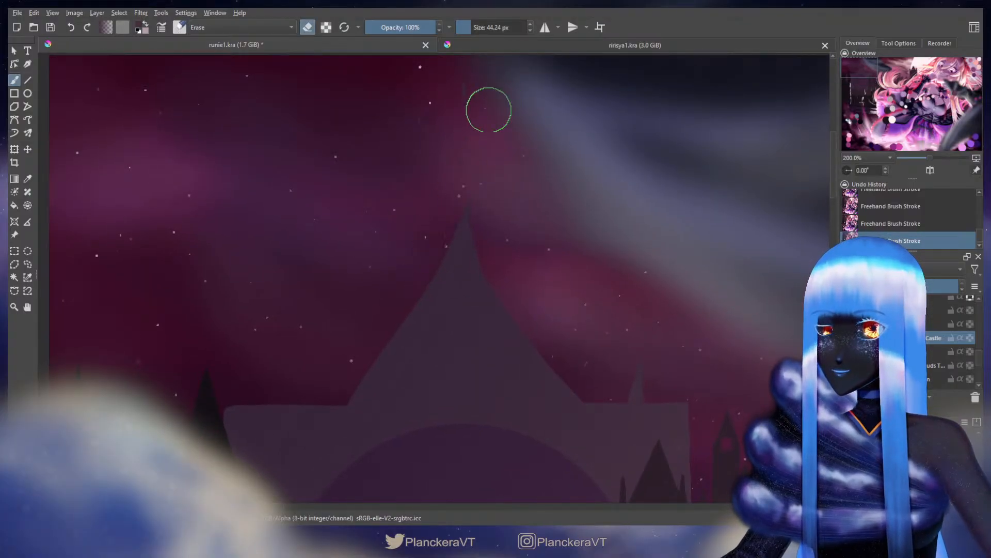
drag(472, 185, 539, 297)
mouse_move(476, 202)
mouse_down()
mouse_move(508, 272)
mouse_move(499, 238)
mouse_move(516, 264)
mouse_move(520, 206)
mouse_up()
Fill out and straighten the roof's left slope down to the wall, varying the brush between 25.26 and 31.81 px
key(e)
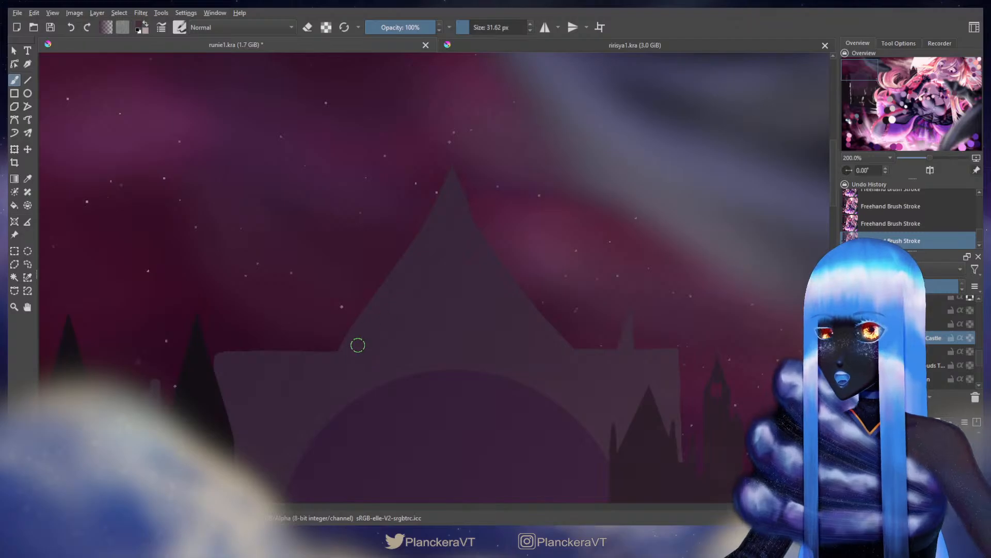
key(bracketleft)
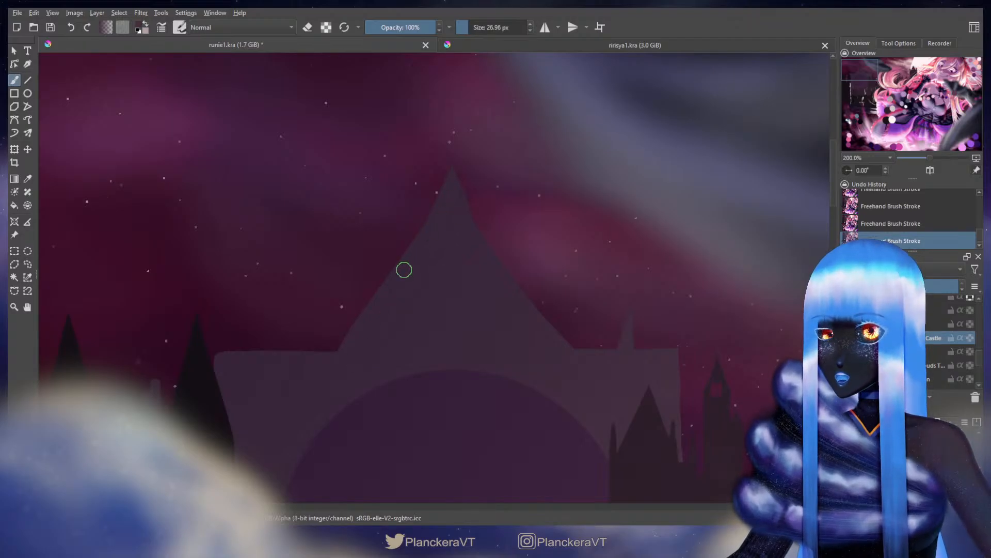
key(bracketleft)
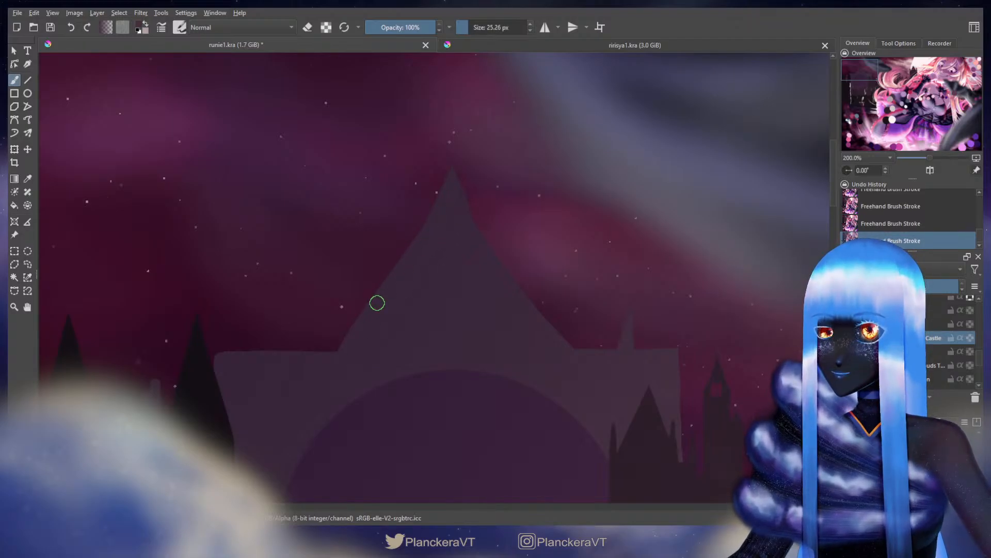
drag(339, 372, 382, 223)
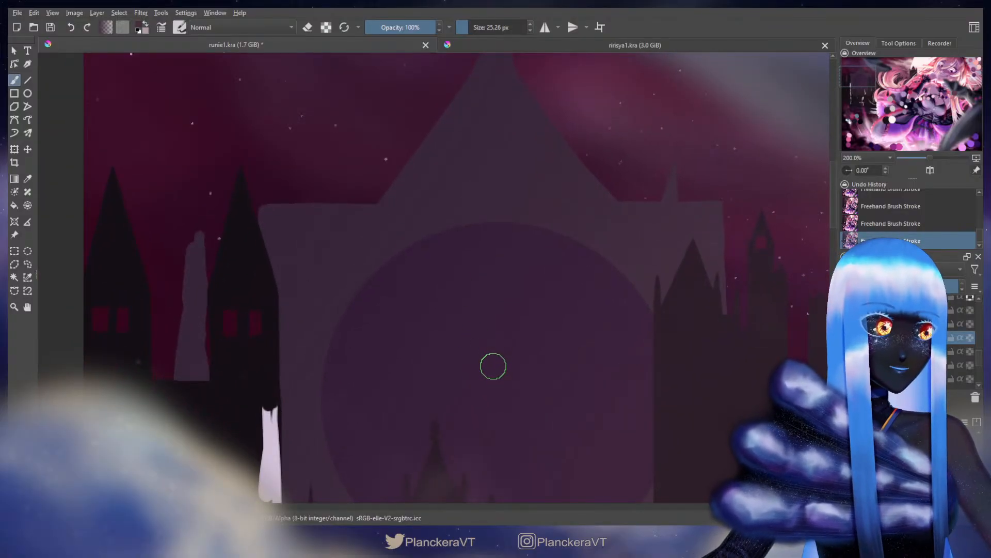
drag(517, 226, 518, 292)
drag(486, 208, 498, 209)
mouse_move(489, 174)
mouse_down()
mouse_move(495, 233)
mouse_move(472, 211)
mouse_up()
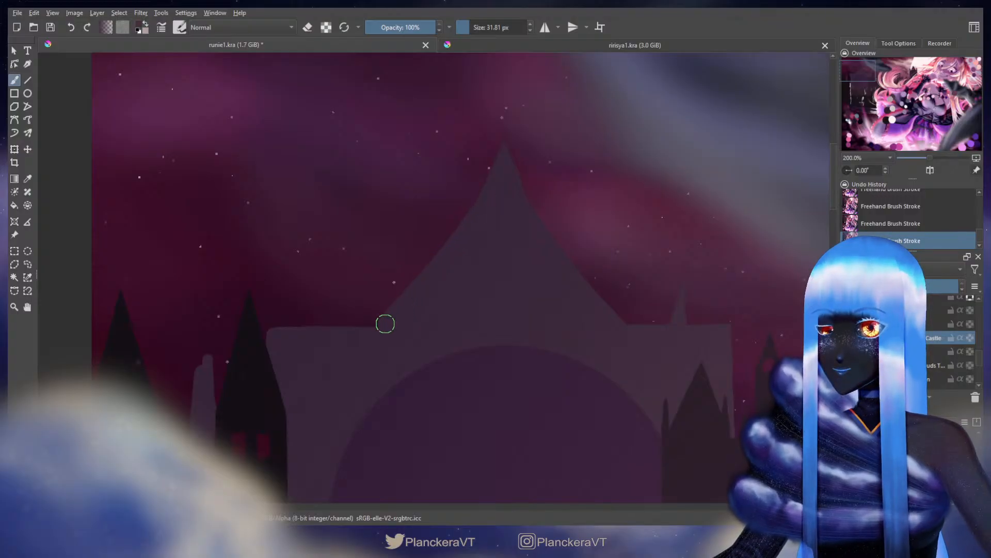
drag(485, 212, 480, 211)
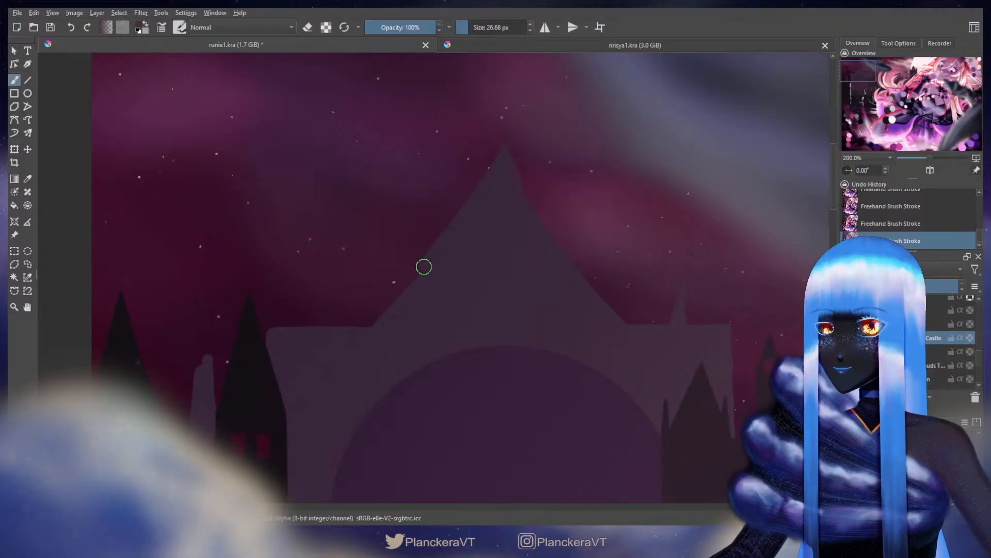
Straighten the roof's right slope from the peak to the wall, reducing the brush from 19.15 to 17.21 px
drag(383, 461, 419, 316)
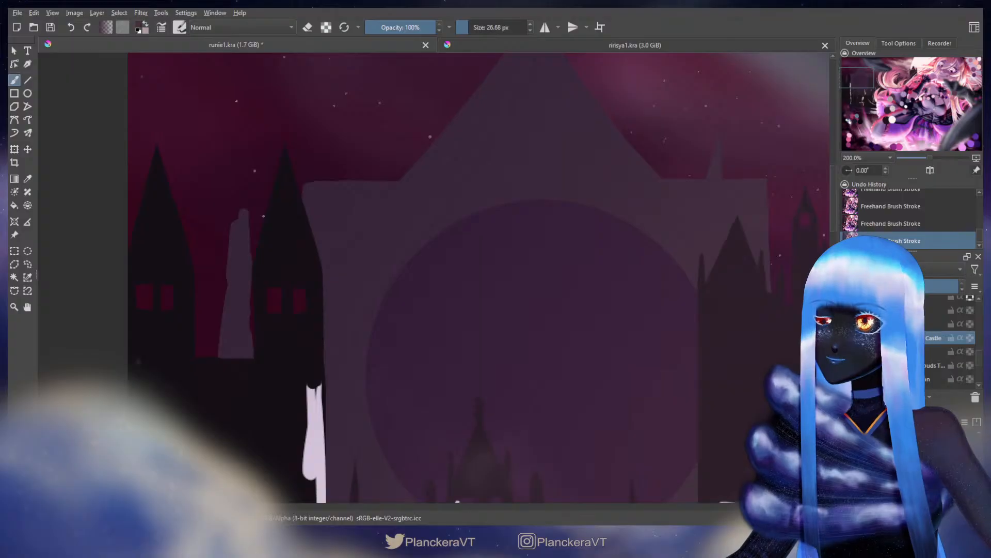
drag(487, 274, 465, 301)
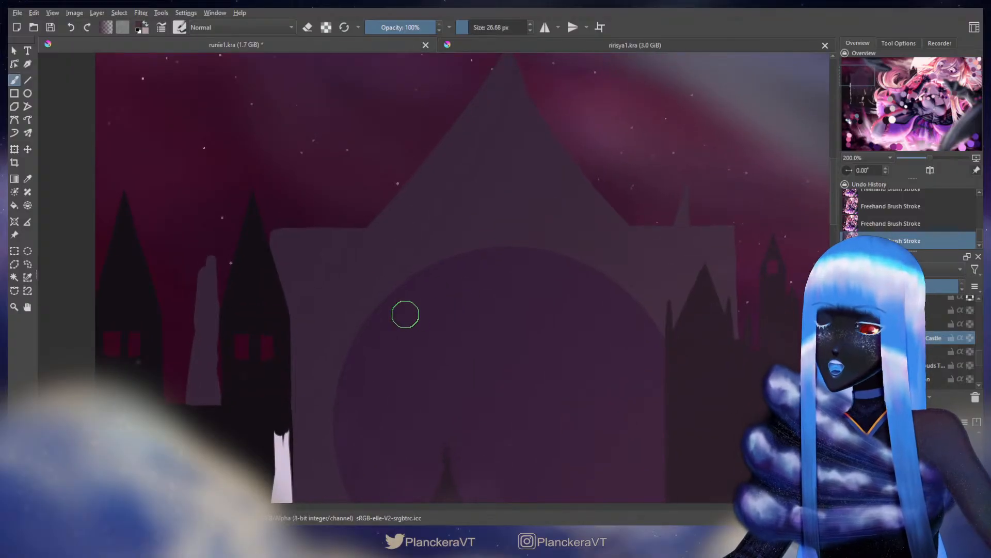
mouse_move(489, 237)
mouse_down()
mouse_move(424, 278)
mouse_move(439, 257)
mouse_up()
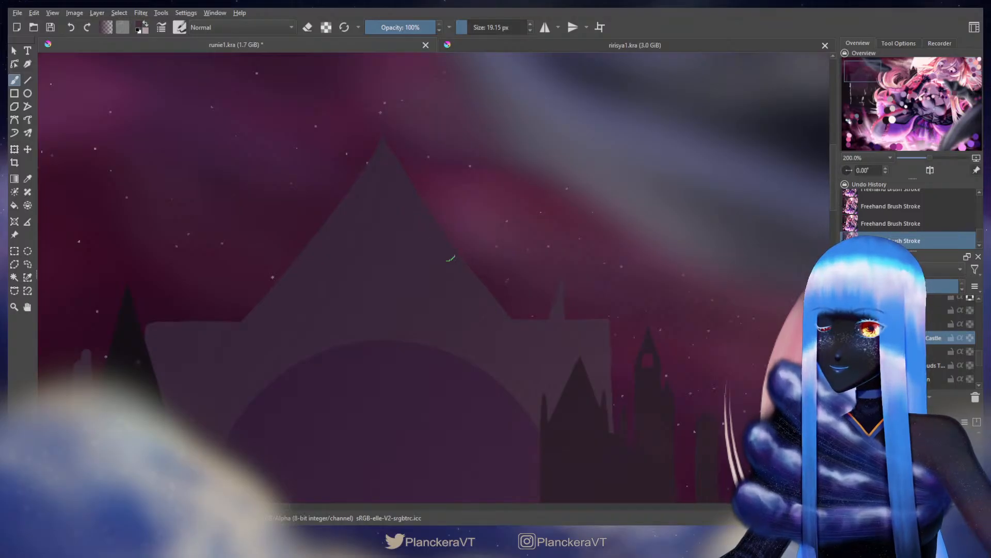
drag(408, 166, 405, 166)
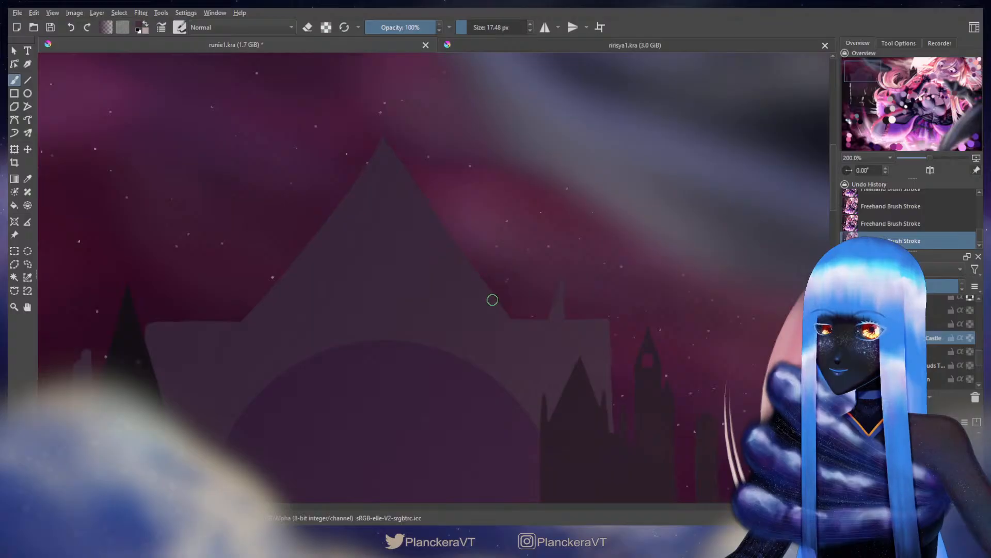
drag(396, 161, 388, 149)
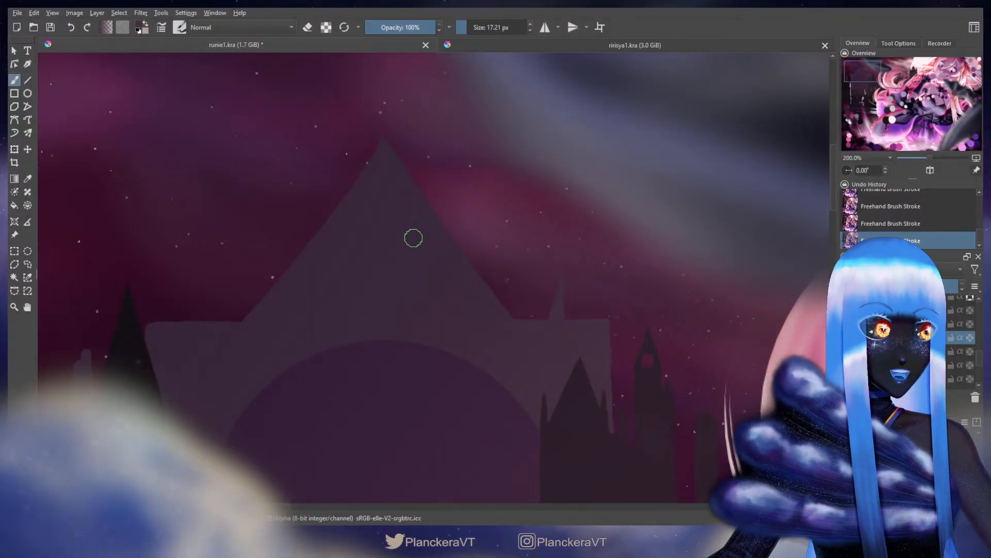
mouse_move(417, 238)
mouse_down()
mouse_move(451, 246)
mouse_move(449, 258)
mouse_move(428, 204)
mouse_up()
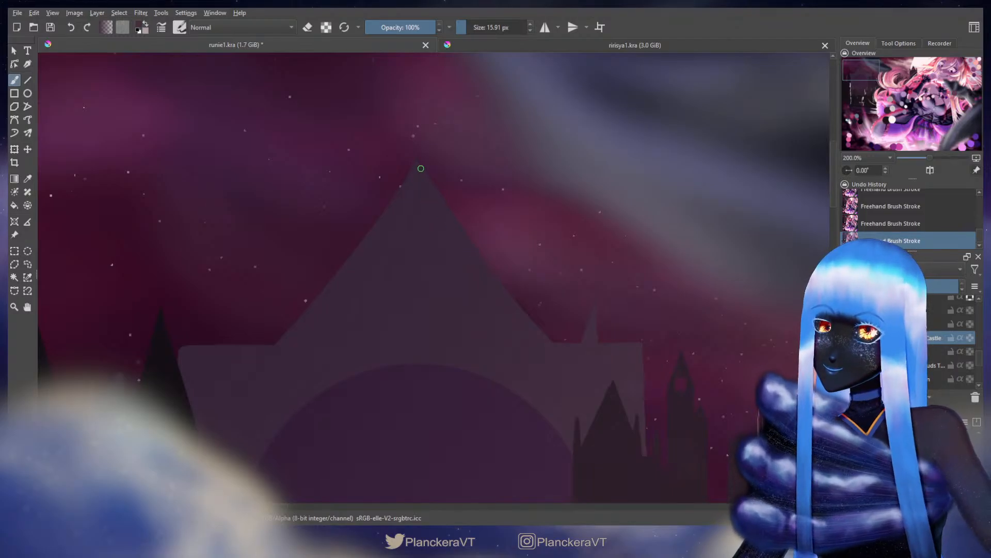
Refine the roof's right edge with a 12.64 px brush and trim the peak with the eraser reduced from 19.21 to 17.76 px
key(bracketleft)
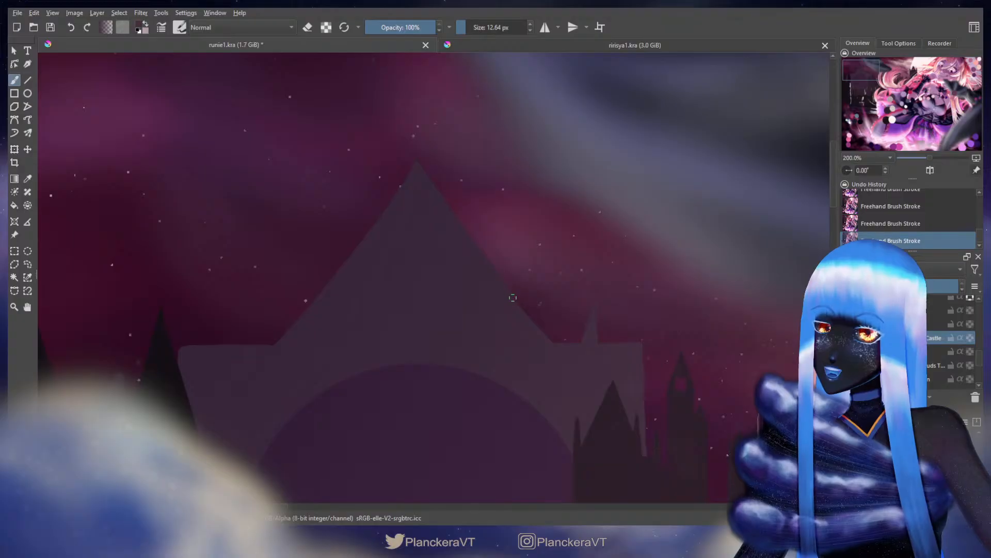
key(e)
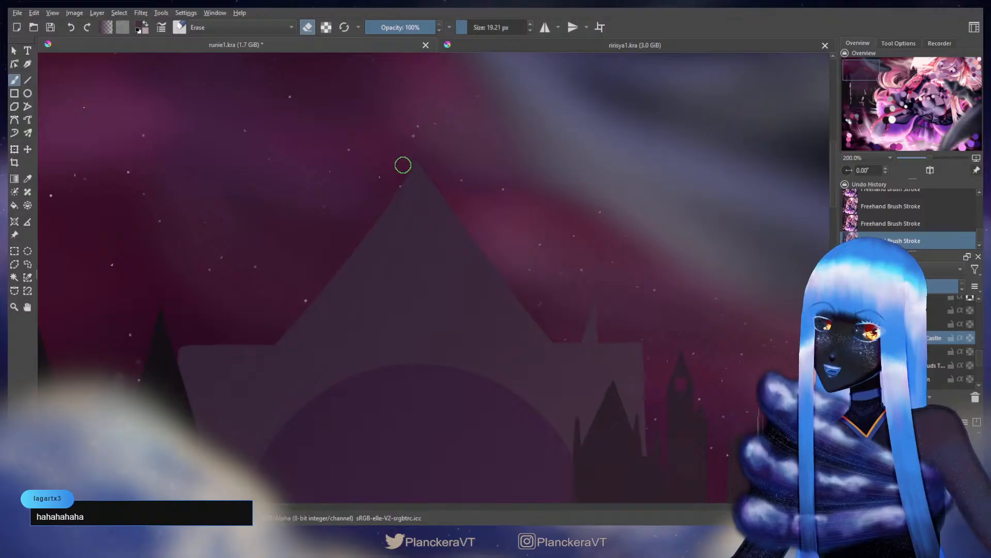
key(bracketleft)
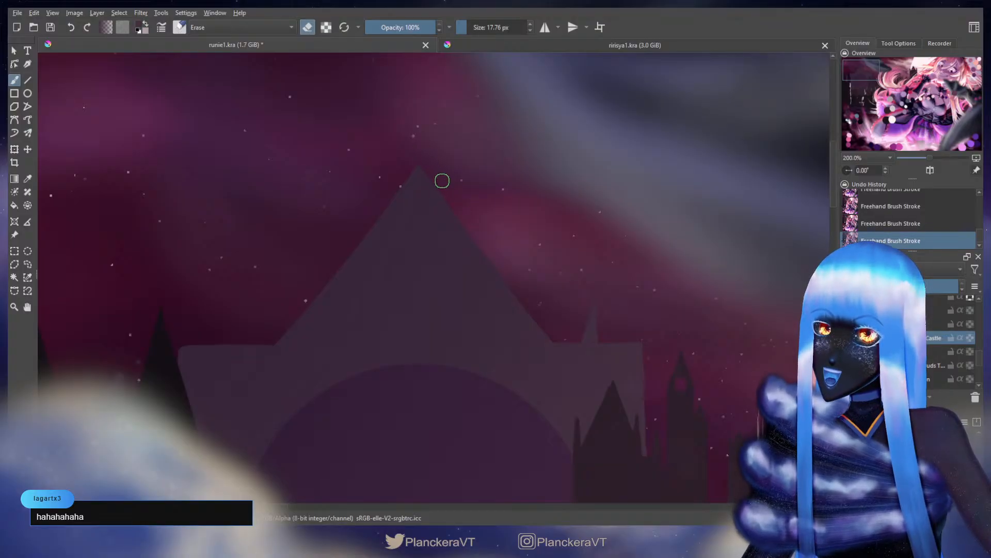
key(e)
drag(452, 204, 476, 348)
key(e)
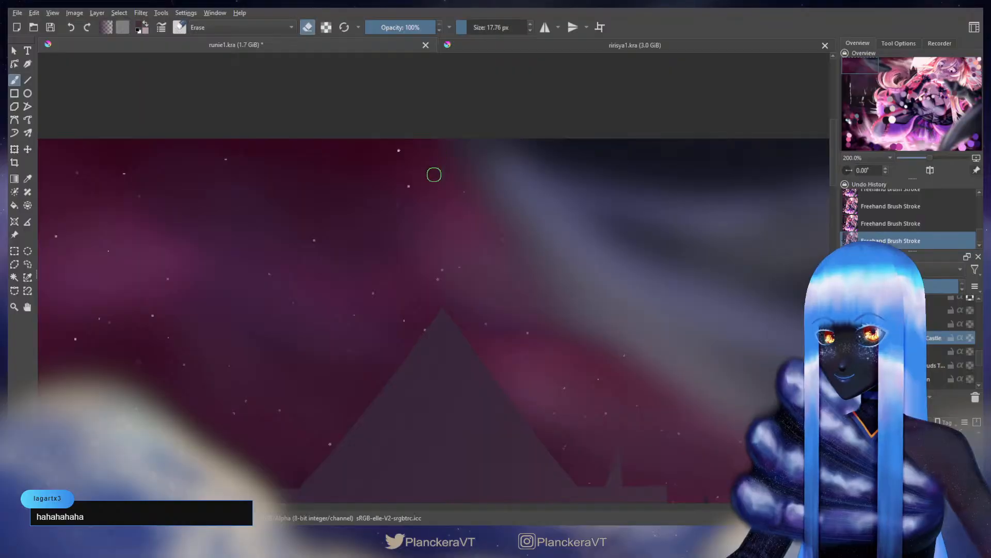
Try to paint a thin vertical spire freehand above the roof's peak with a 22.55 px brush
key(e)
drag(398, 236, 460, 201)
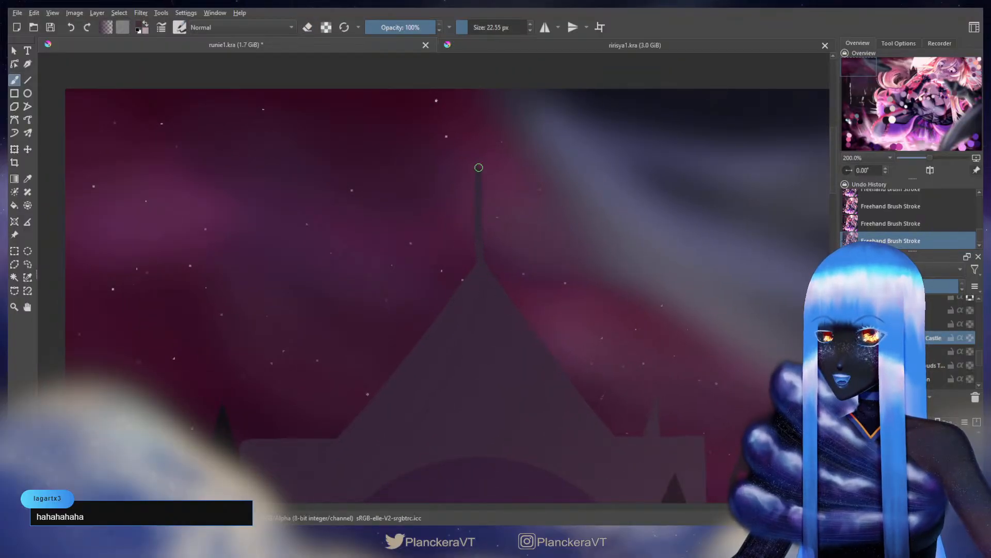
key(ctrl+z)
drag(477, 291, 481, 250)
key(ctrl+z)
key(])
key(ctrl+z)
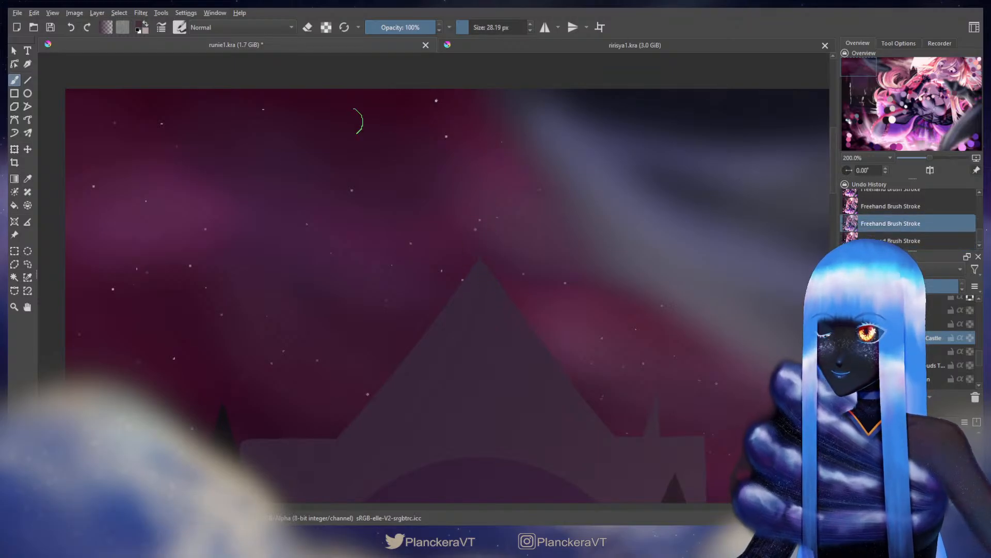
Draw a straight vertical spire above the roof's peak with the Line tool and a 21.19 px brush
click(27, 81)
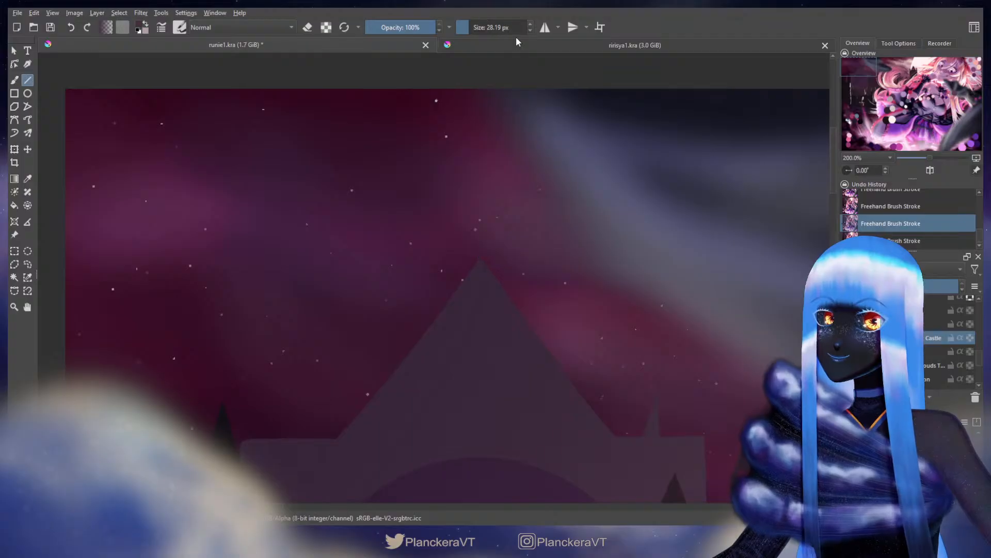
double_click(530, 30)
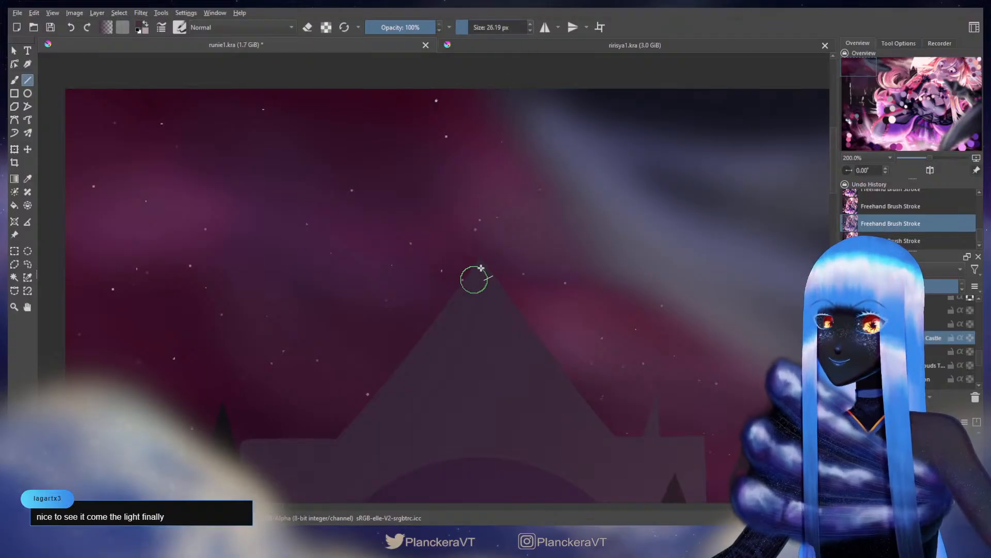
double_click(531, 31)
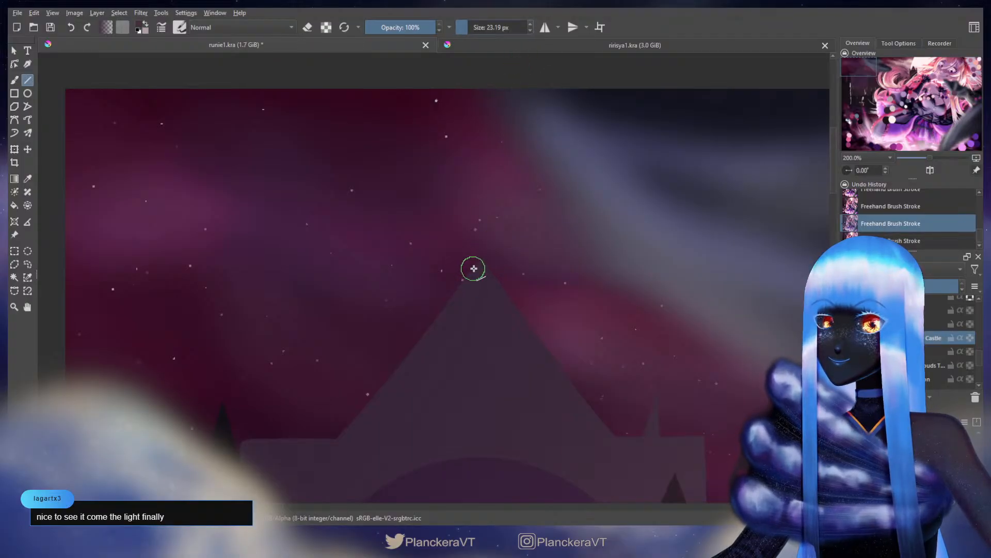
double_click(530, 31)
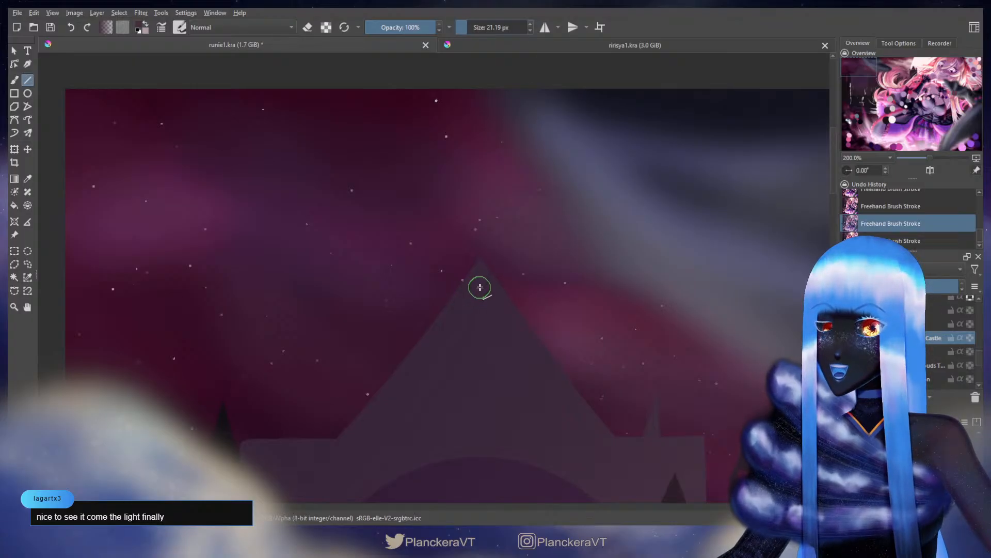
drag(480, 287, 490, 125)
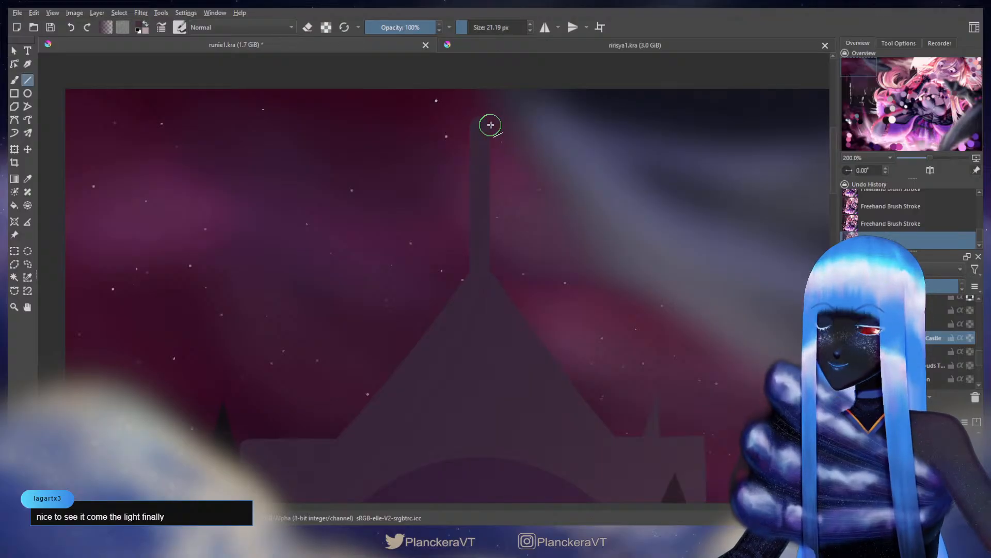
Shape the spire's rounded top into a sharp point with a 17.76 px eraser
key(b)
key(e)
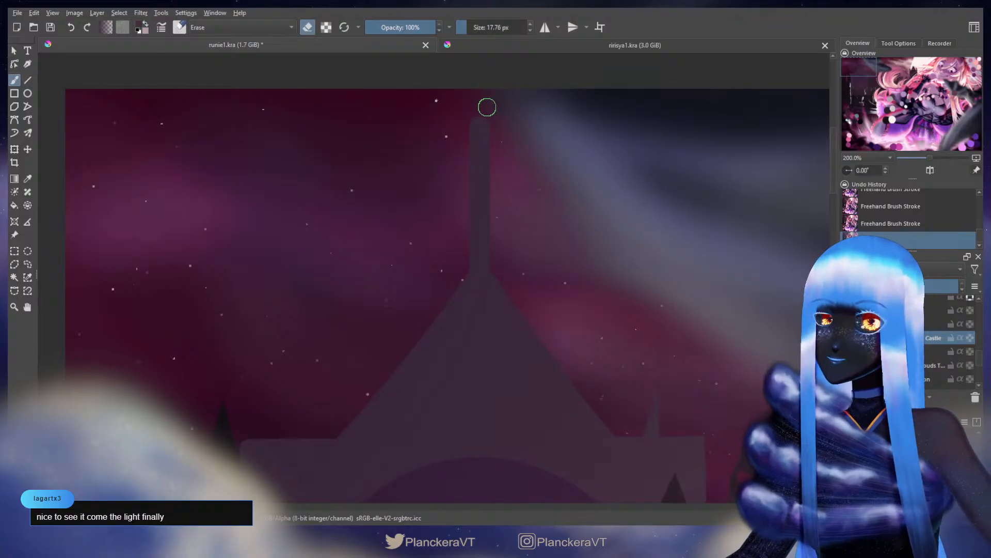
drag(494, 126, 478, 106)
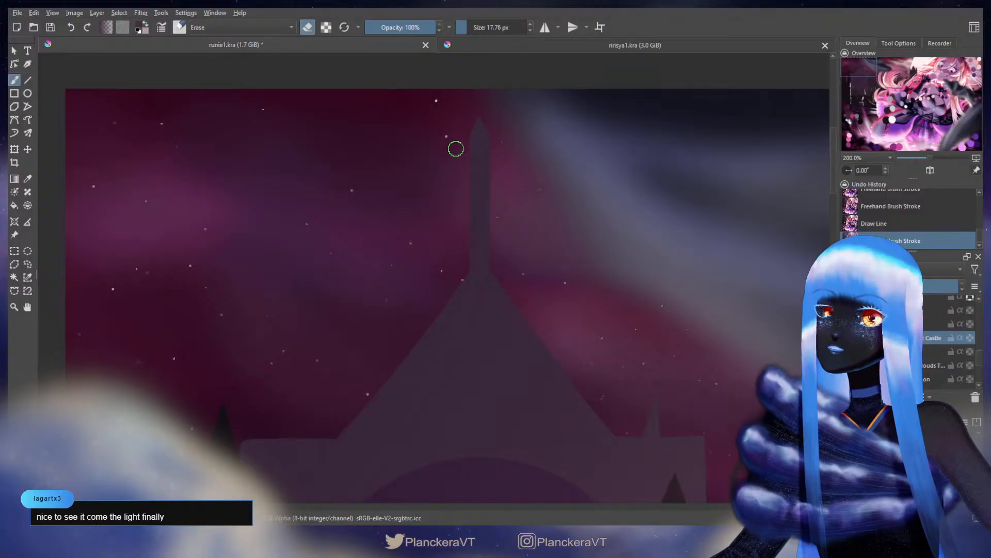
drag(471, 103, 492, 99)
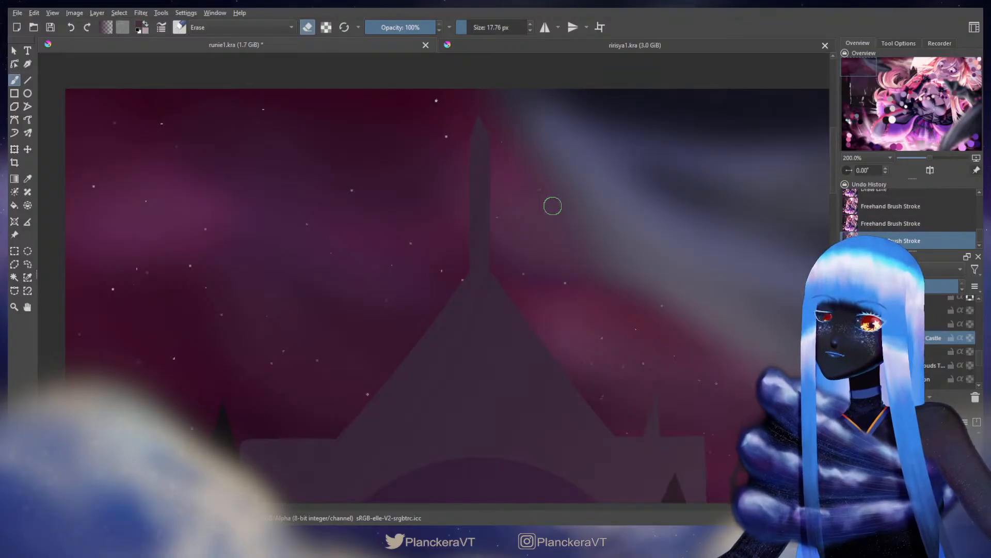
Try to paint a curl on the left side of the spire's base with a 27.95 px brush
key(e)
key(bracketright)
mouse_move(473, 280)
shift+mouse_down()
mouse_move(453, 318)
mouse_move(486, 264)
mouse_move(442, 295)
shift+mouse_up()
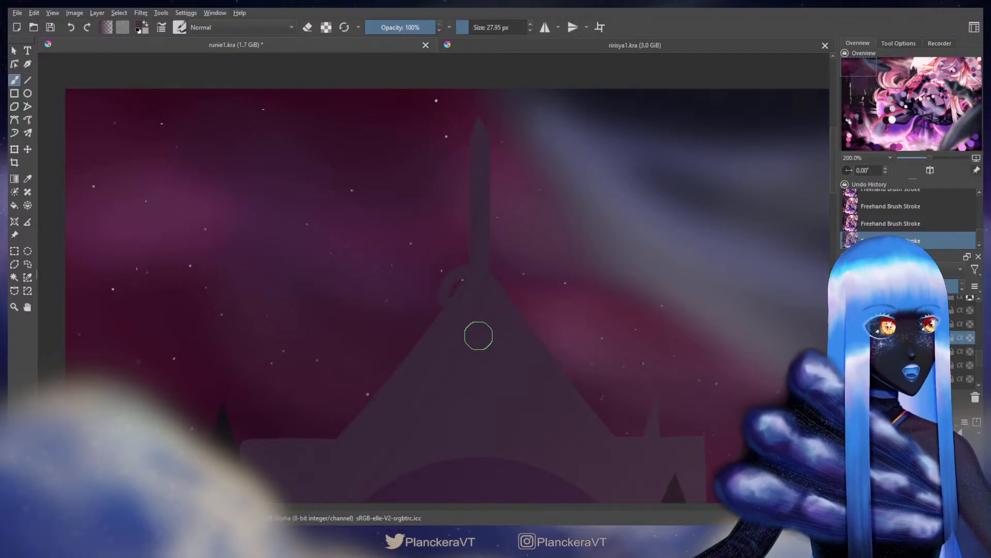
key(ctrl+z)
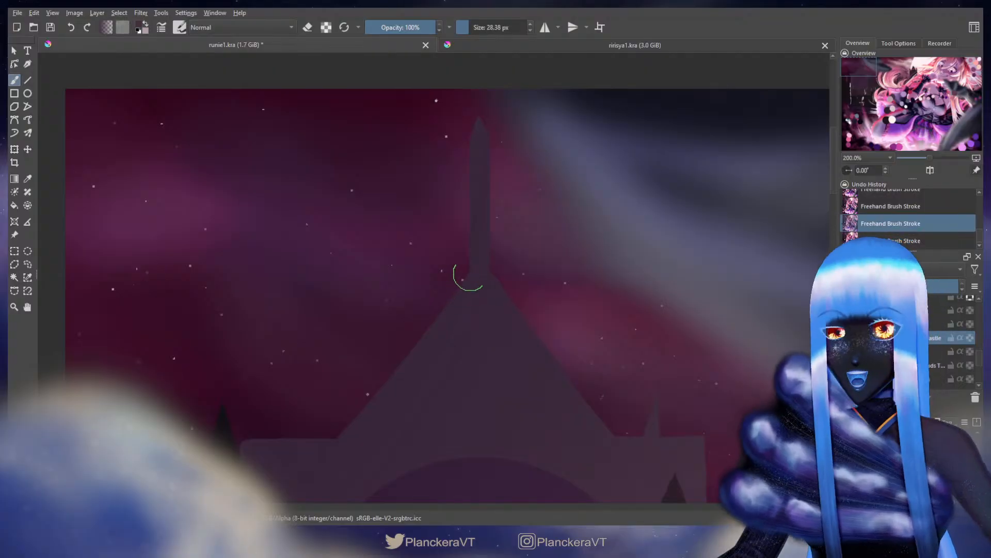
Paint coils winding around the spire from the roof's peak upward with a 33.78 px brush
shift+drag(465, 277, 487, 270)
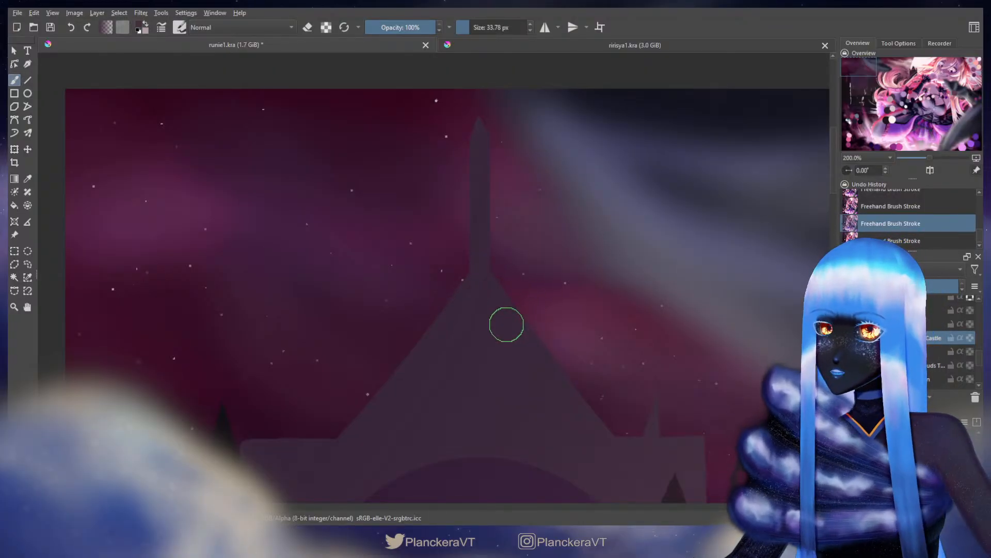
drag(507, 325, 515, 320)
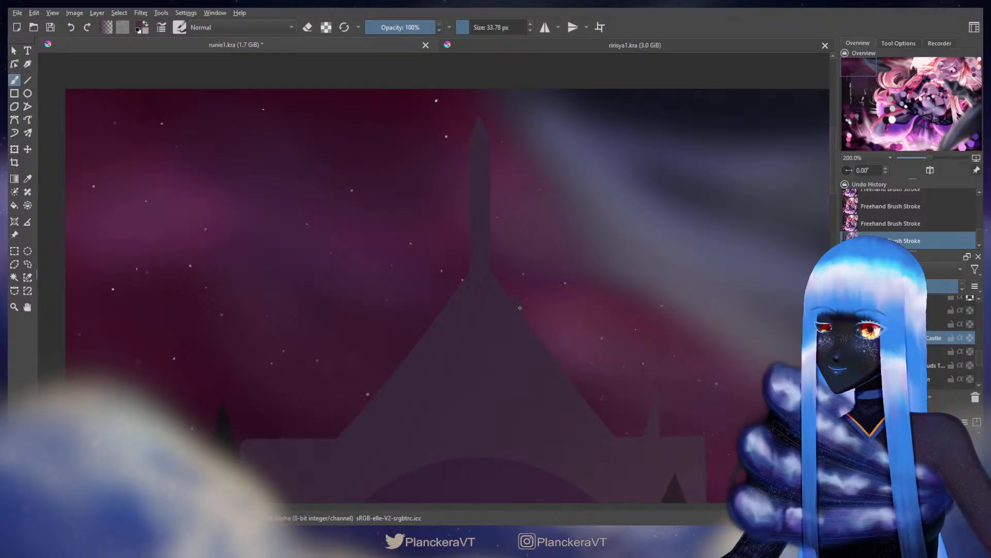
mouse_move(447, 312)
mouse_down()
mouse_move(443, 274)
mouse_move(478, 268)
mouse_move(434, 305)
mouse_up()
drag(488, 309, 508, 320)
mouse_move(445, 316)
mouse_down()
mouse_move(445, 289)
mouse_move(524, 234)
mouse_move(495, 264)
mouse_move(502, 233)
mouse_move(479, 225)
mouse_move(501, 234)
mouse_up()
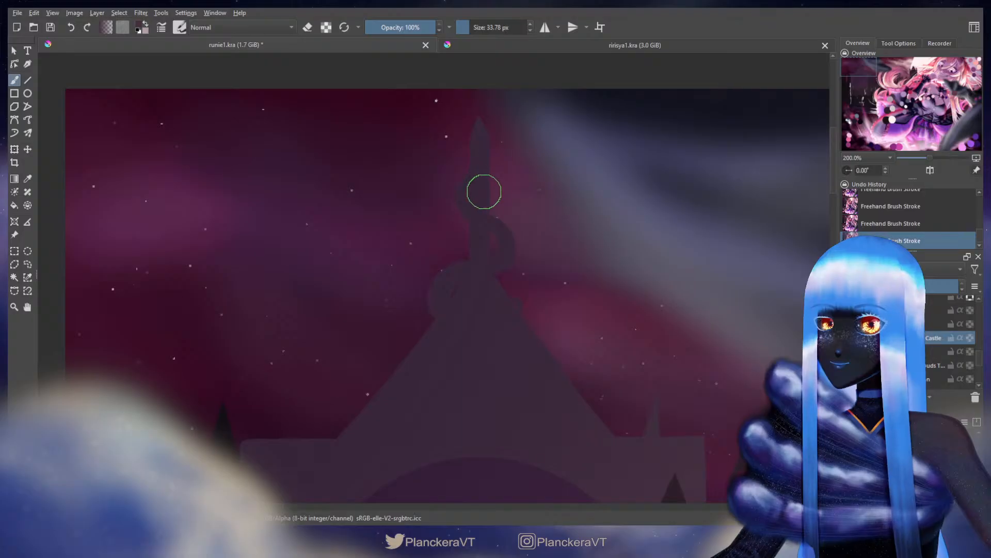
mouse_move(492, 185)
mouse_down()
mouse_move(506, 252)
mouse_move(456, 204)
mouse_move(503, 206)
mouse_move(456, 211)
mouse_move(490, 198)
mouse_move(469, 232)
mouse_move(477, 210)
mouse_move(495, 200)
mouse_up()
Undo the misplaced coil strokes and repaint the winding shape around the spire, varying the brush between 30.94 and 38.48 px
key(ctrl+z)
key(ctrl+z)
mouse_move(504, 206)
mouse_down()
mouse_move(510, 227)
mouse_move(490, 237)
mouse_move(478, 273)
mouse_move(511, 291)
mouse_move(525, 323)
mouse_up()
key(ctrl+z)
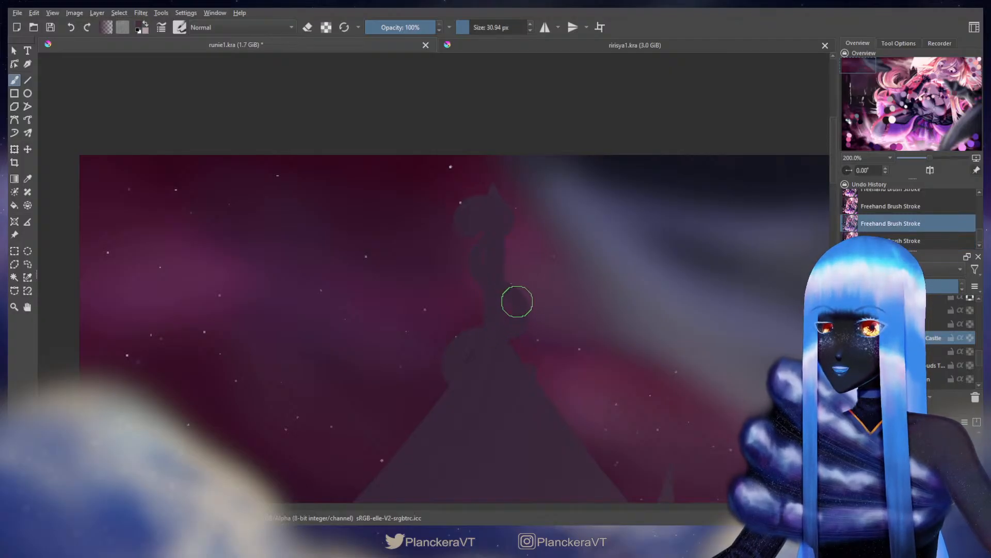
drag(492, 282, 487, 281)
mouse_move(526, 313)
mouse_down()
mouse_move(495, 337)
mouse_move(495, 327)
mouse_move(523, 315)
mouse_up()
key(ctrl+z)
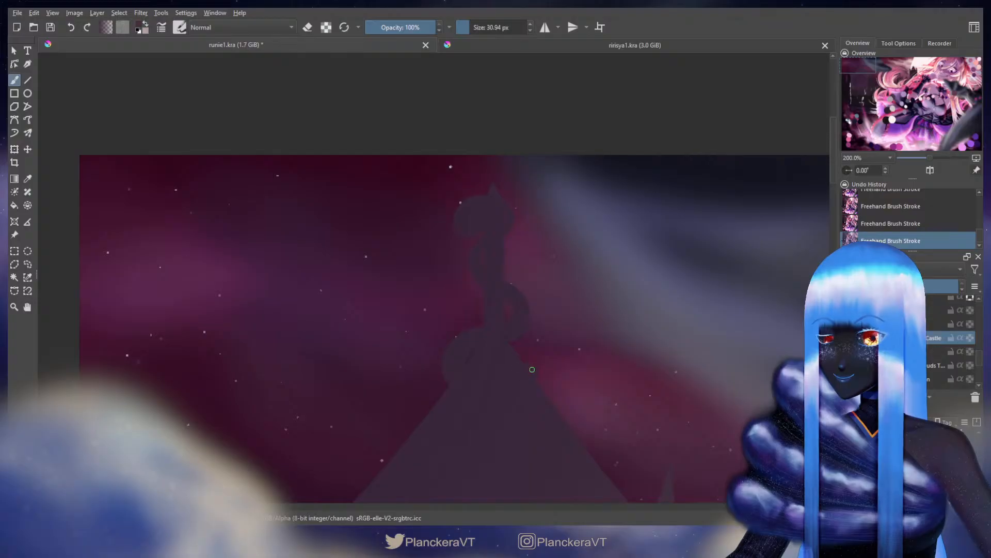
scroll(524, 332, down, 3)
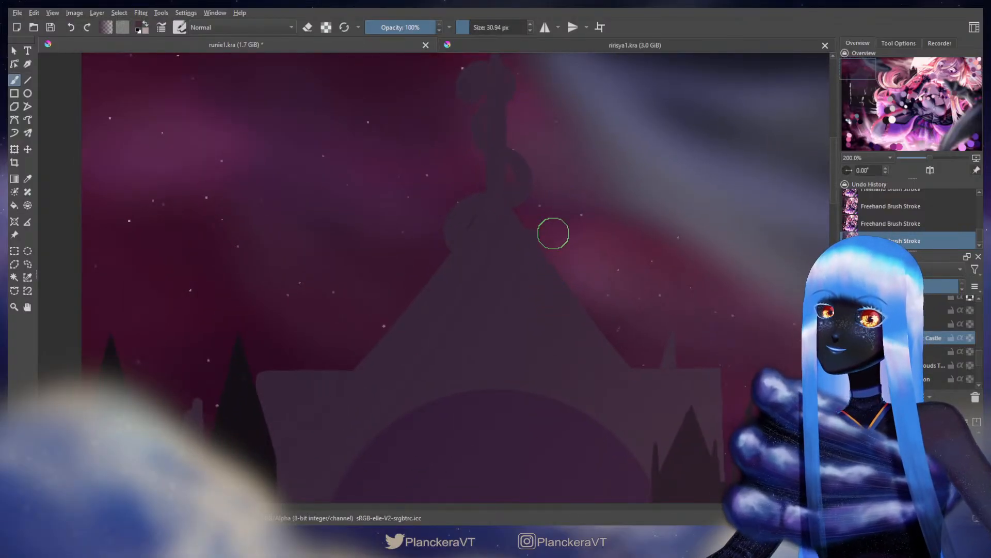
drag(554, 234, 566, 279)
mouse_move(468, 285)
mouse_down()
mouse_move(476, 286)
mouse_move(479, 325)
mouse_up()
key(bracketleft)
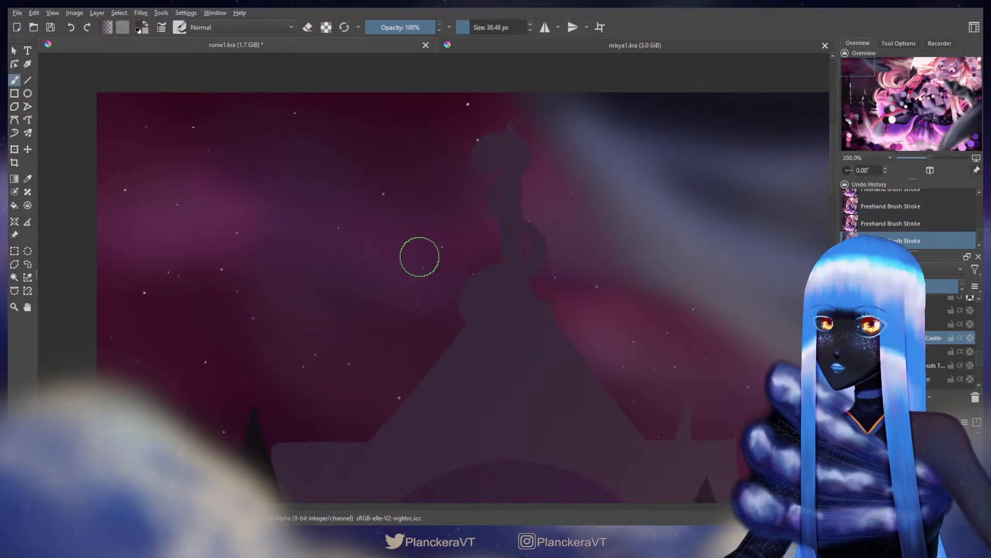
Draw thin vertical pinnacles on both sides of the spire's base with a 10.87 px line and trim the left one's tip with the eraser
click(28, 79)
click(468, 30)
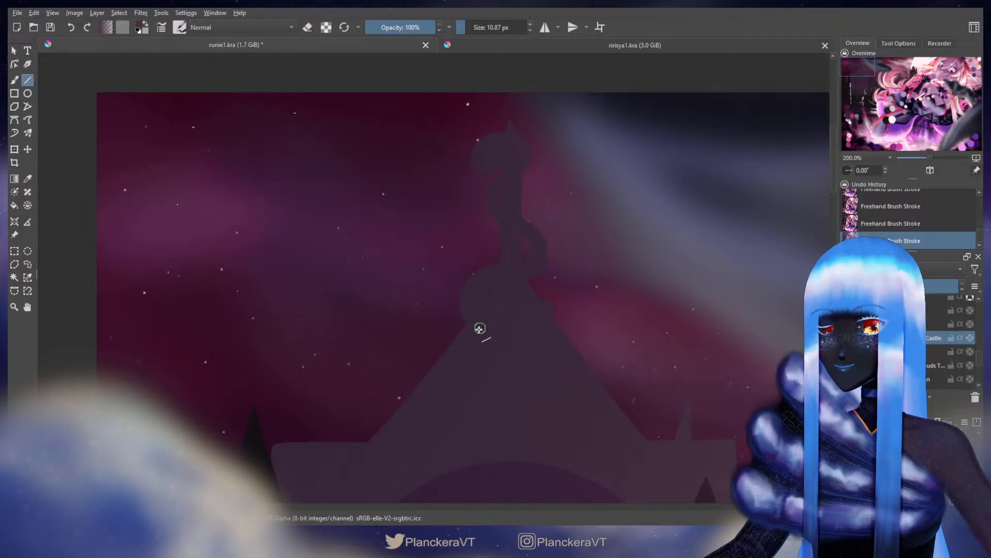
drag(480, 329, 488, 224)
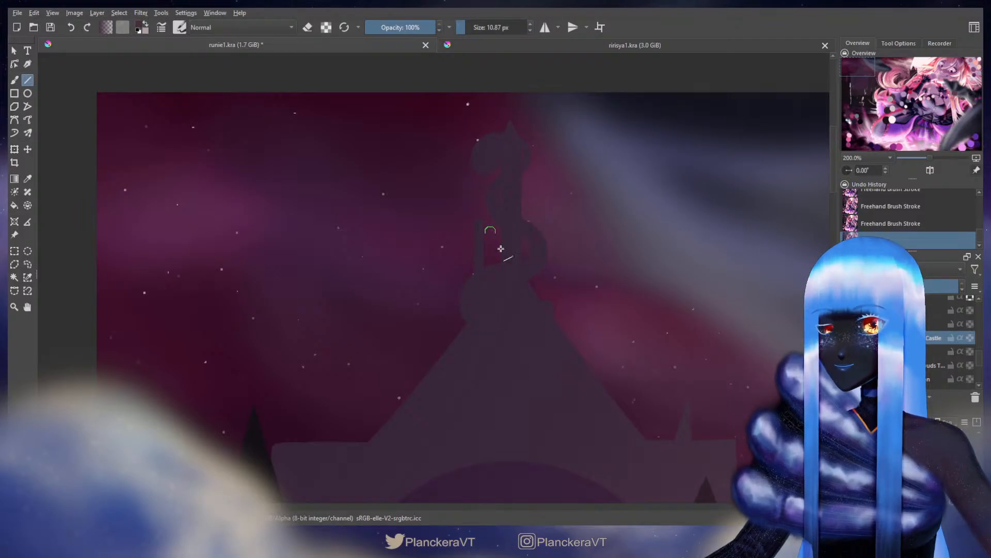
drag(538, 314, 539, 240)
key(b)
key(e)
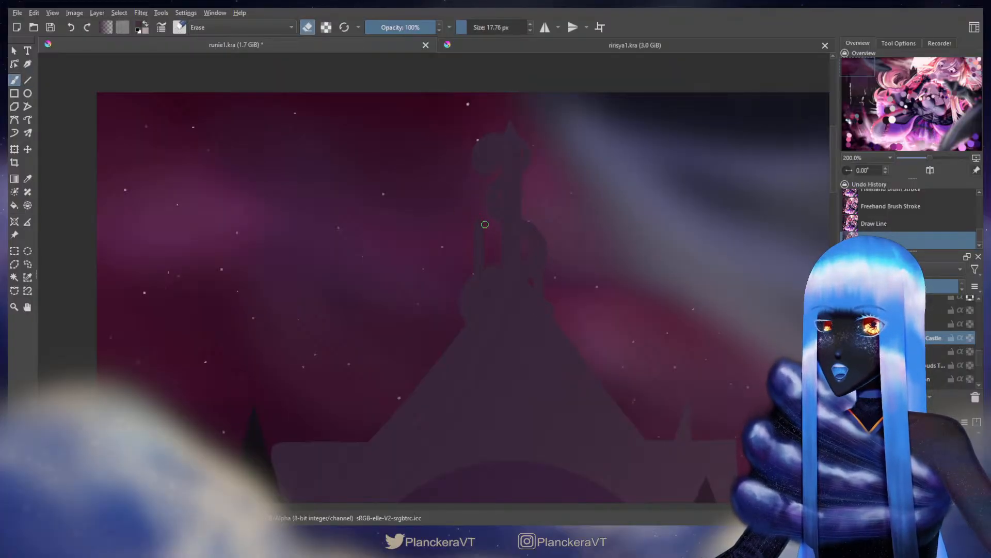
drag(485, 225, 471, 212)
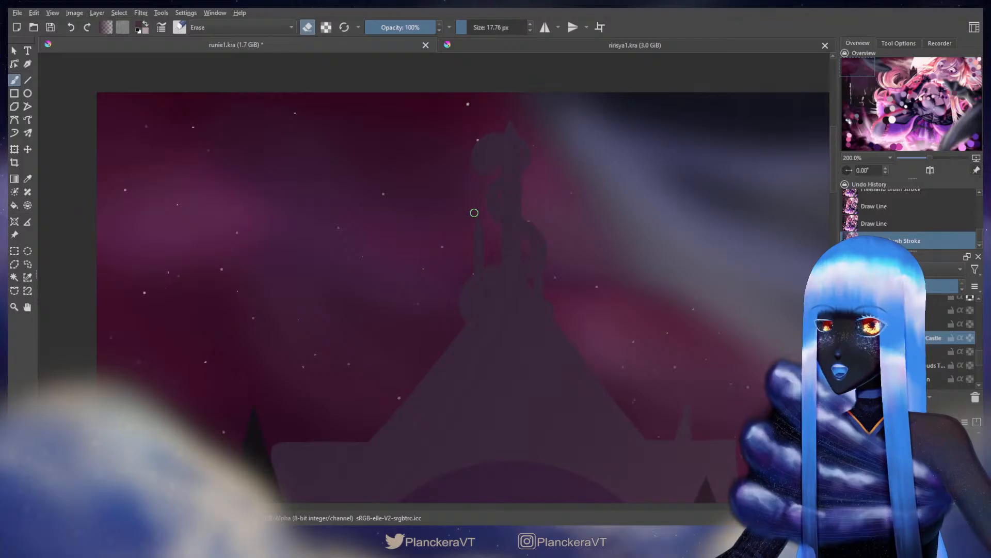
key(e)
Try to draw a tower line where the roof's left slope meets the wall with a 20.87 px brush
key(v)
drag(447, 339, 522, 248)
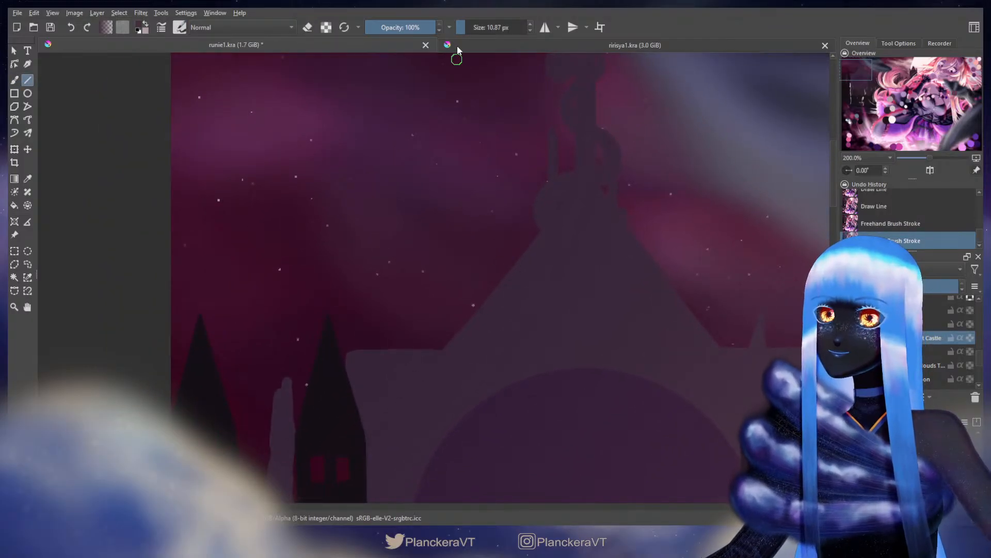
click(529, 24)
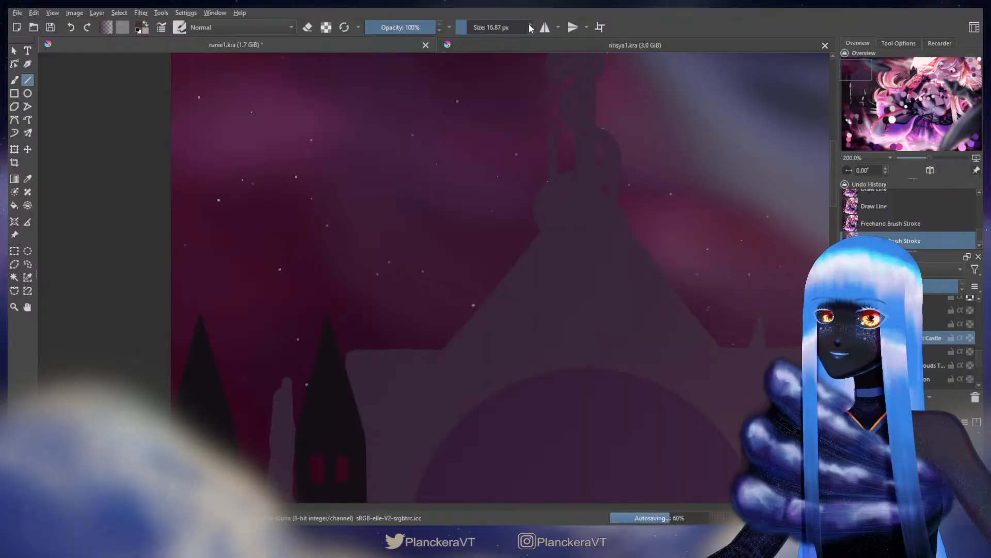
click(529, 25)
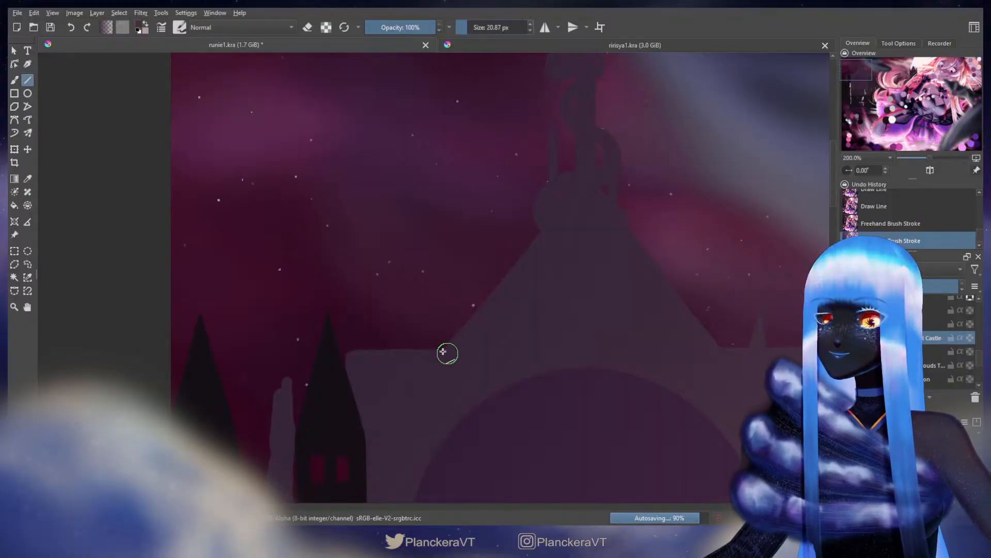
mouse_move(441, 365)
mouse_down()
mouse_move(449, 133)
mouse_move(423, 356)
mouse_move(437, 362)
mouse_up()
key(ctrl+z)
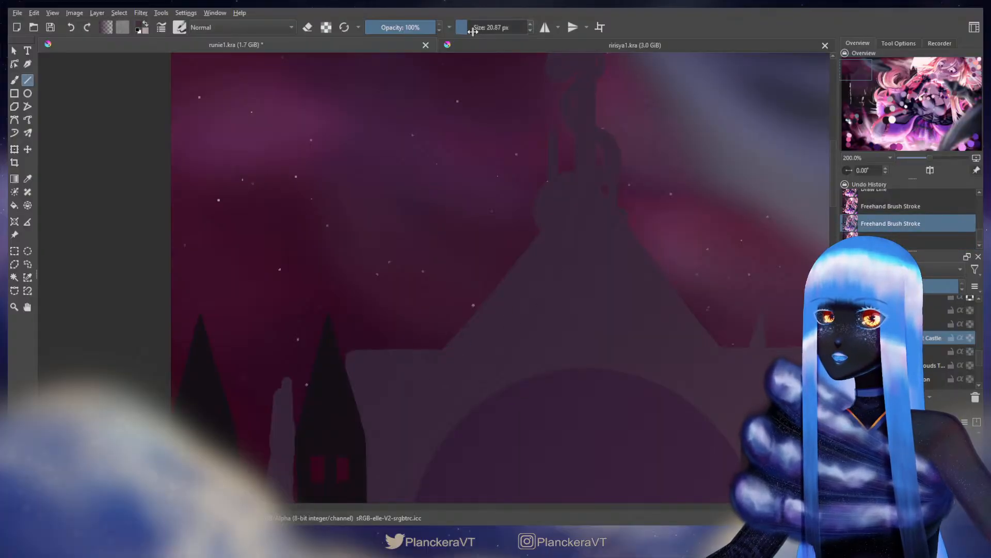
Draw a thick vertical tower at the foot of the roof's left slope with a 50.73 px line, redoing it at a shorter height
drag(473, 31, 472, 29)
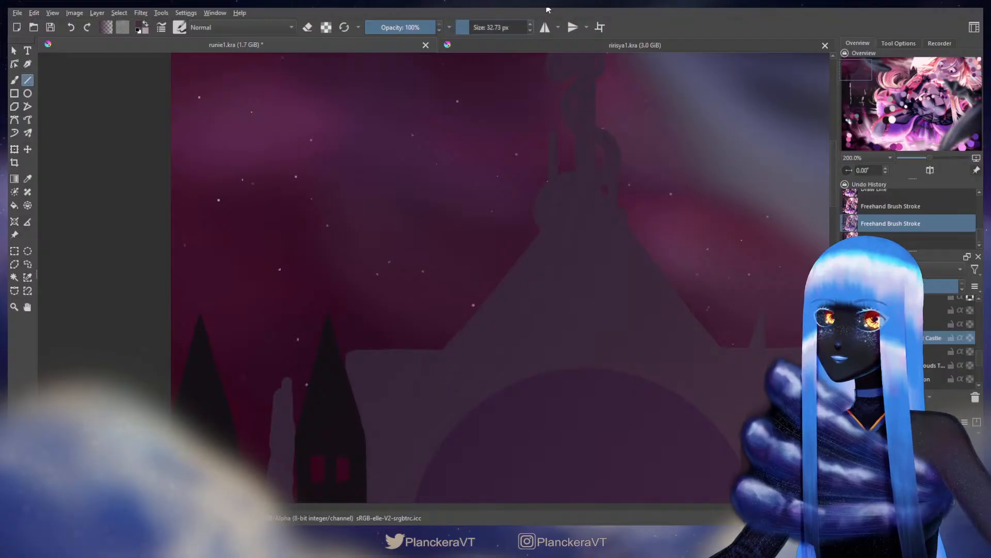
click(530, 25)
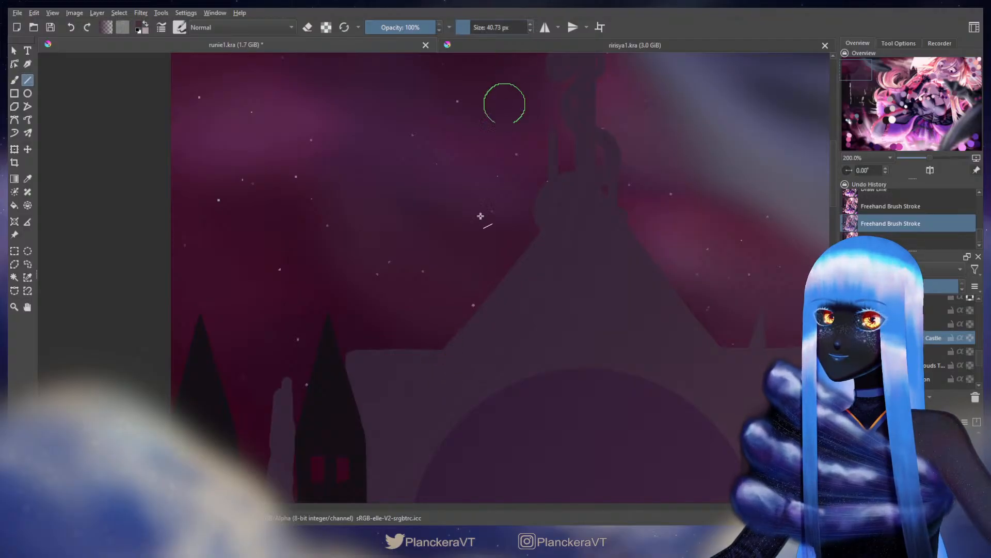
click(531, 25)
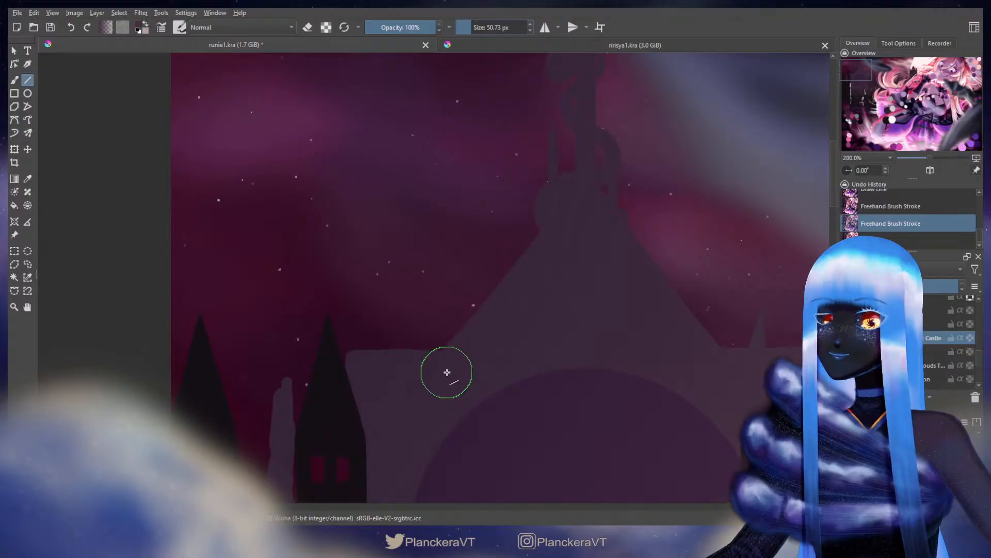
drag(436, 376, 447, 207)
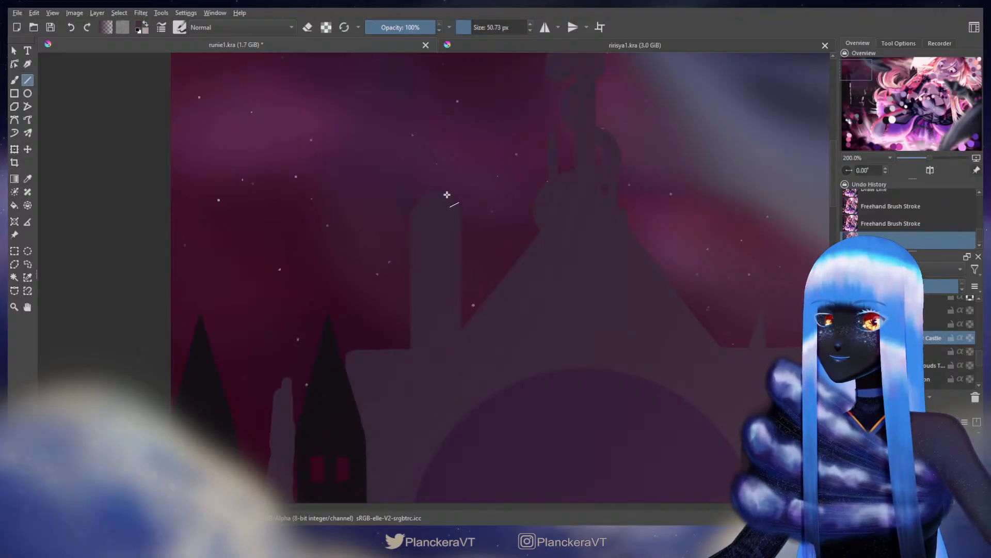
key(ctrl+z)
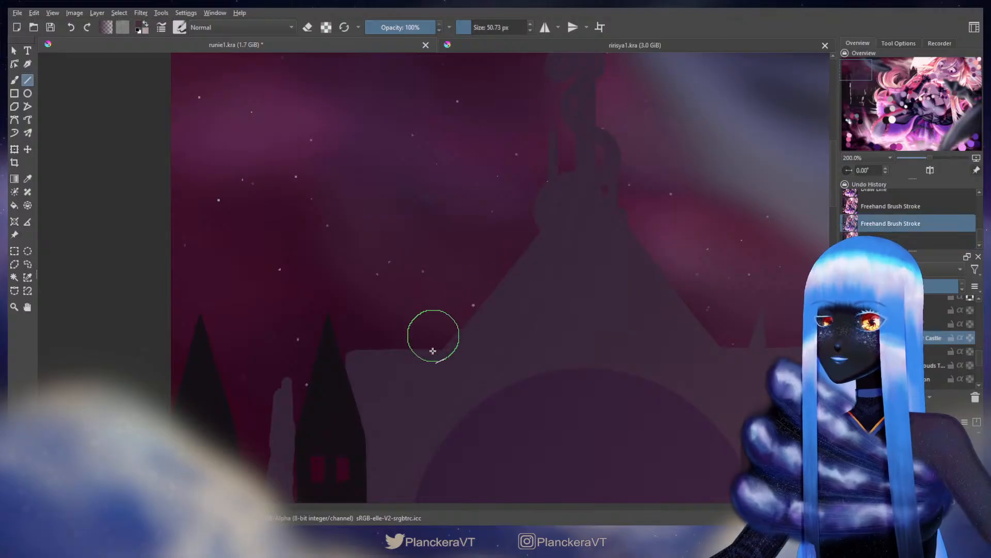
drag(437, 362, 450, 247)
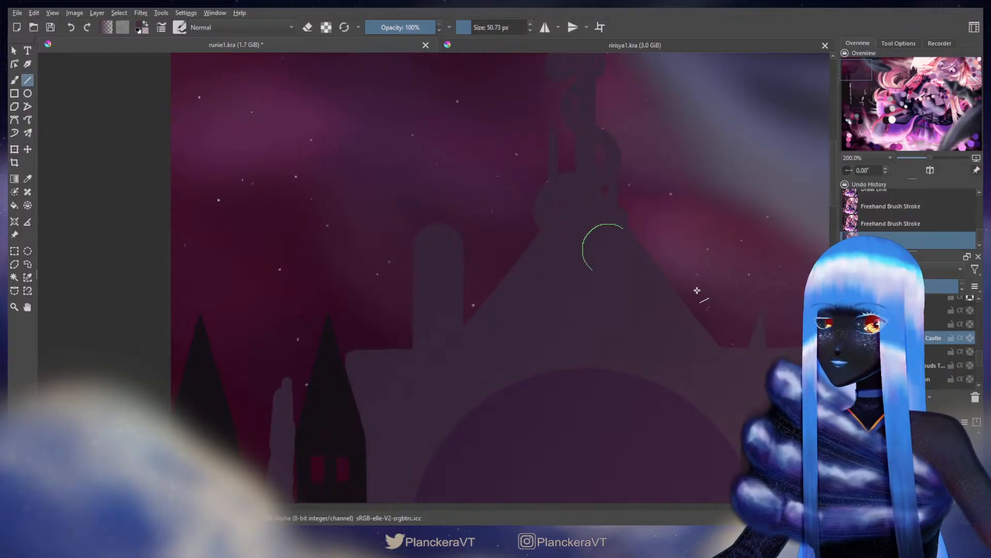
Erase the small pointed spire on the wall's right section with a 17.76 px eraser
scroll(553, 296, right, 3)
key(b)
key(e)
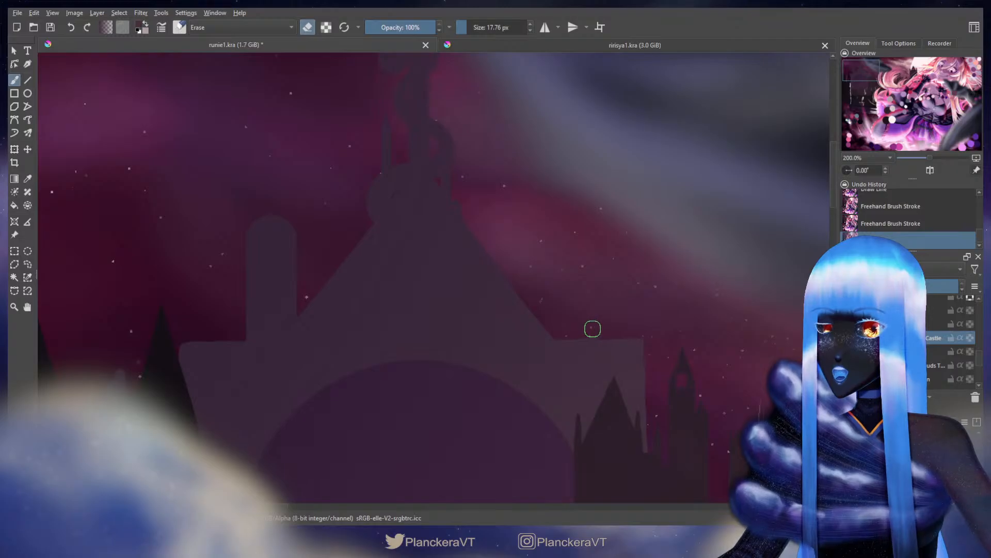
drag(591, 329, 607, 328)
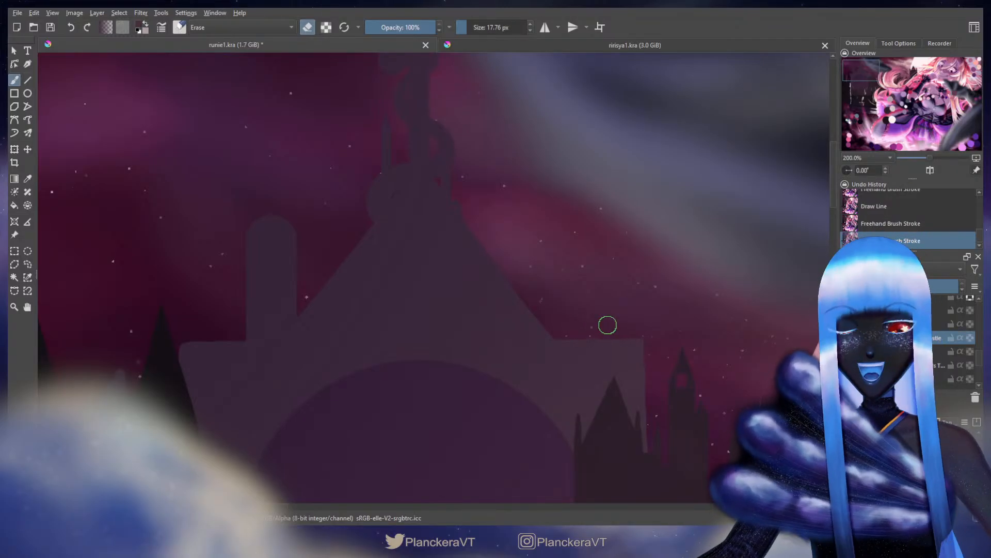
Draw a matching thick vertical tower at the foot of the roof's right slope with a 50.73 px line
key(e)
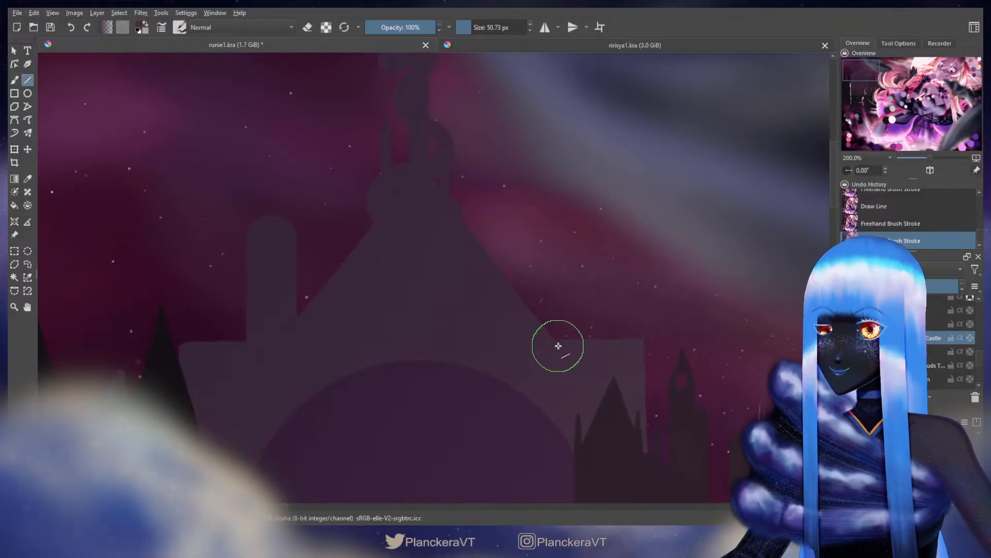
drag(559, 346, 568, 231)
key(b)
key(e)
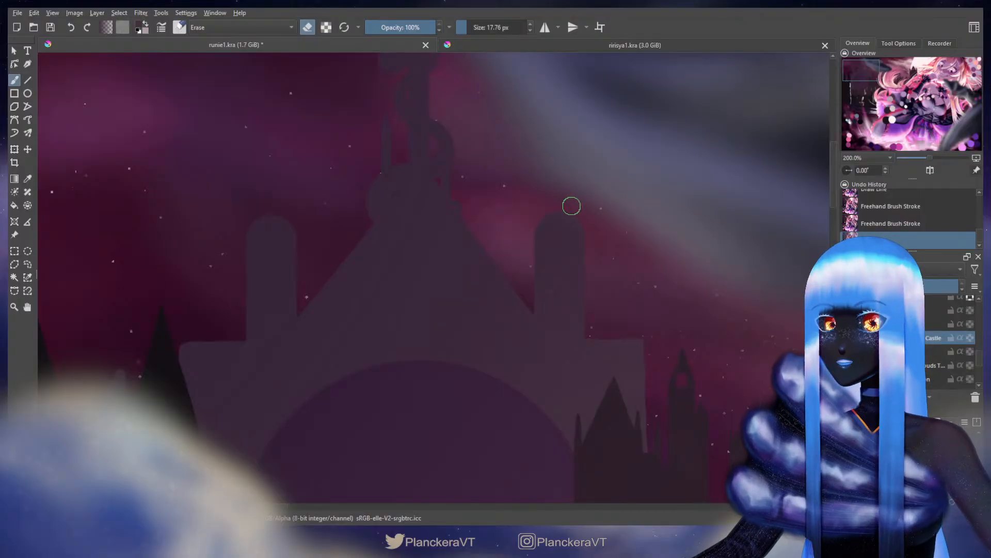
Shape the rounded top of the tower at the roof's right slope into a point with a 17.76 px eraser
mouse_move(571, 205)
mouse_down()
mouse_move(558, 194)
mouse_move(562, 206)
mouse_move(558, 199)
mouse_move(535, 224)
mouse_move(581, 224)
mouse_up()
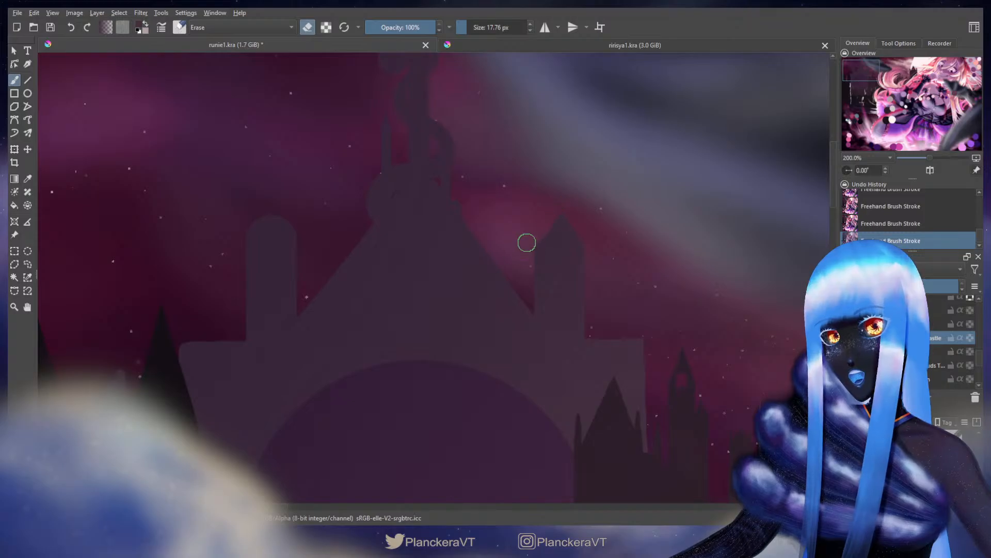
key(ctrl+z)
key(ctrl+shift+z)
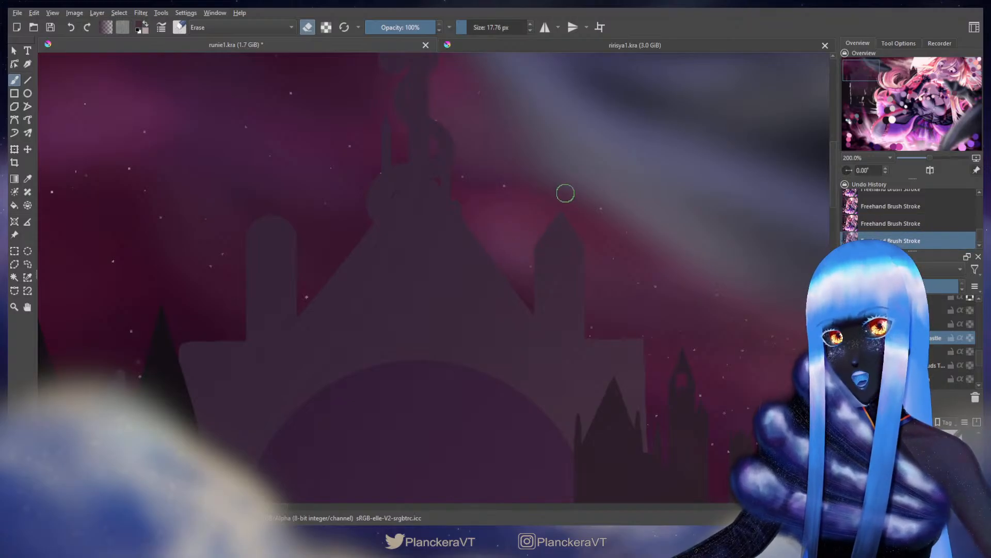
Erase the corners of the tower top at the roof's left slope into a matching point with the 17.76 px eraser
drag(509, 243, 673, 278)
drag(439, 228, 468, 285)
mouse_move(451, 243)
mouse_down()
mouse_move(461, 269)
mouse_move(405, 283)
mouse_up()
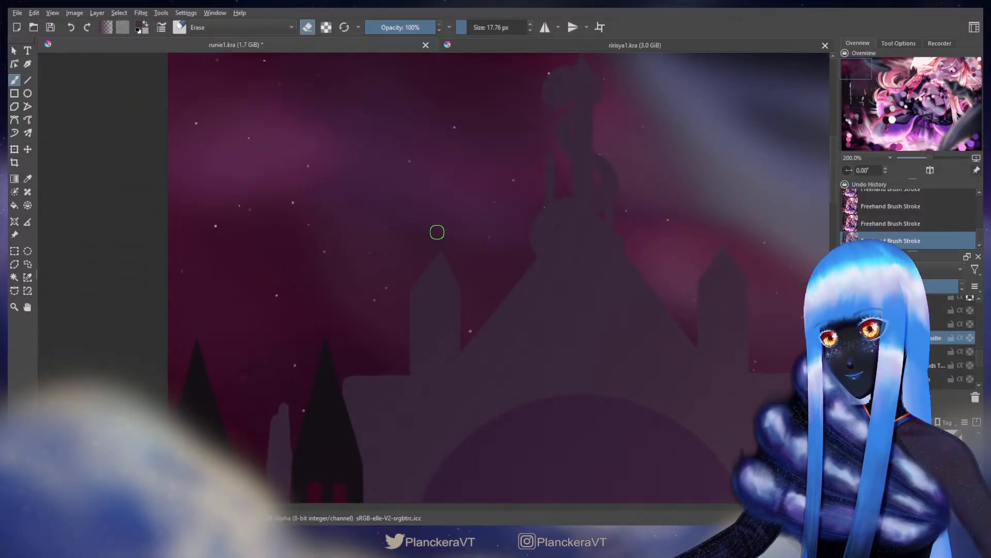
drag(436, 231, 460, 279)
drag(437, 231, 465, 281)
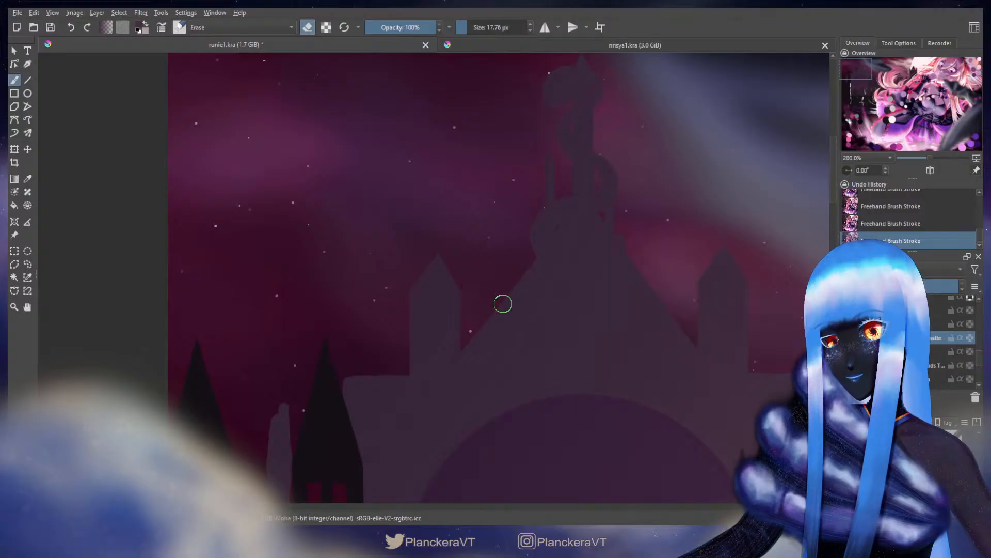
Paint low ledges between the roof slopes and flanking towers, and add a short 19.58 px line turret on each ledge
key(e)
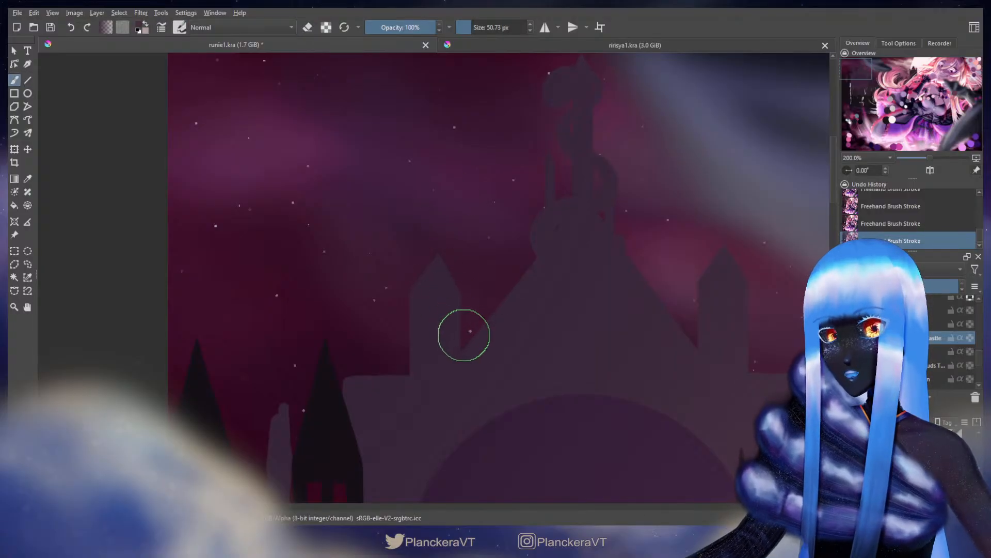
mouse_move(462, 328)
mouse_down()
mouse_move(454, 325)
mouse_move(505, 323)
mouse_move(468, 340)
mouse_up()
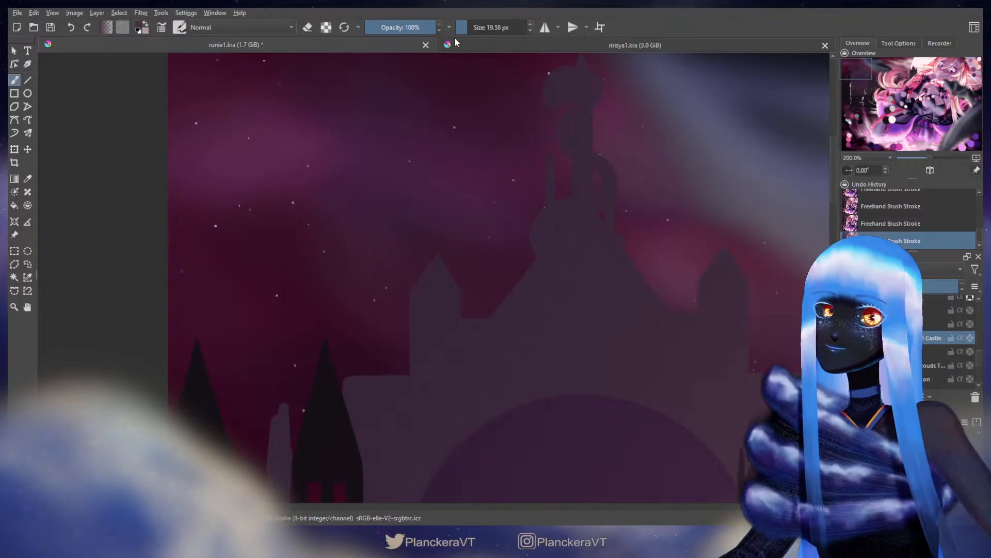
click(28, 80)
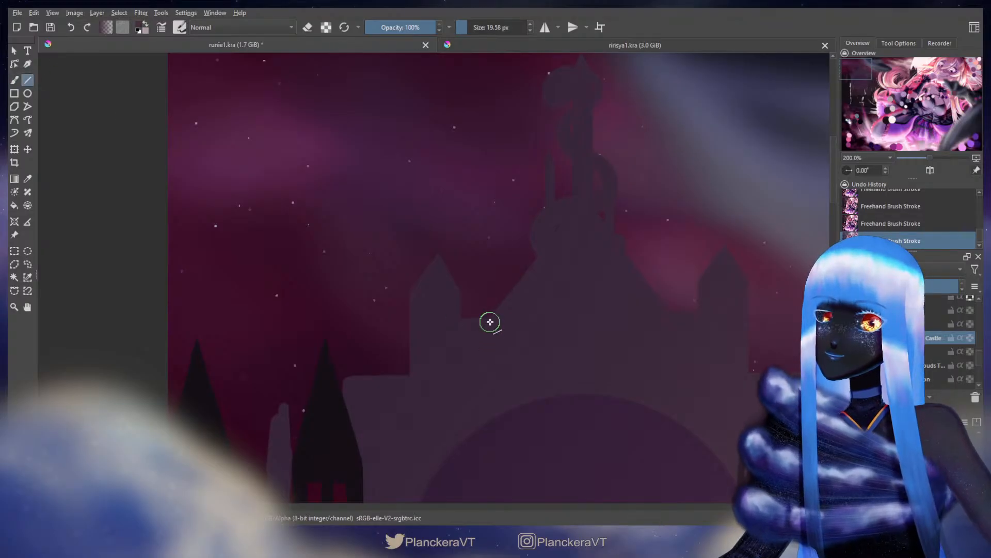
drag(488, 327, 486, 300)
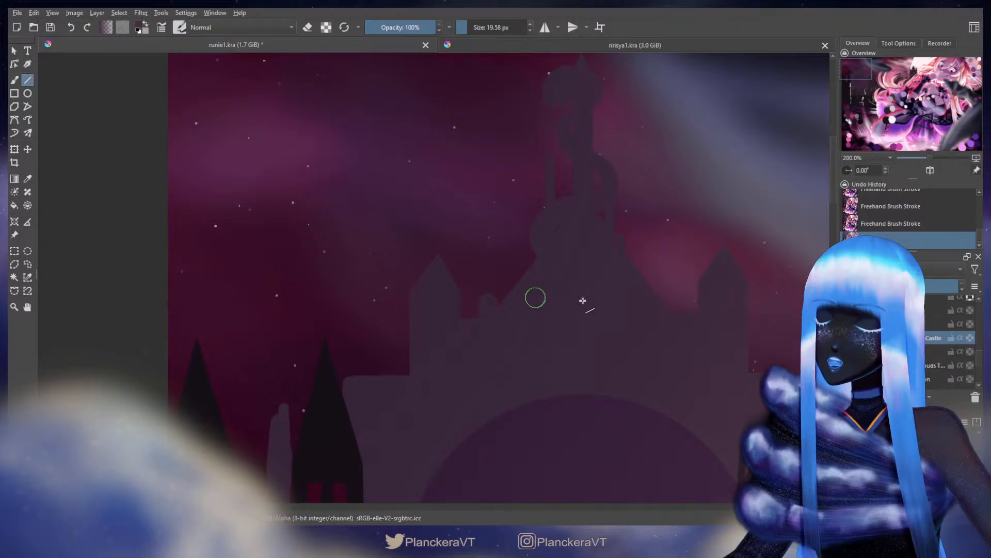
drag(667, 315, 667, 299)
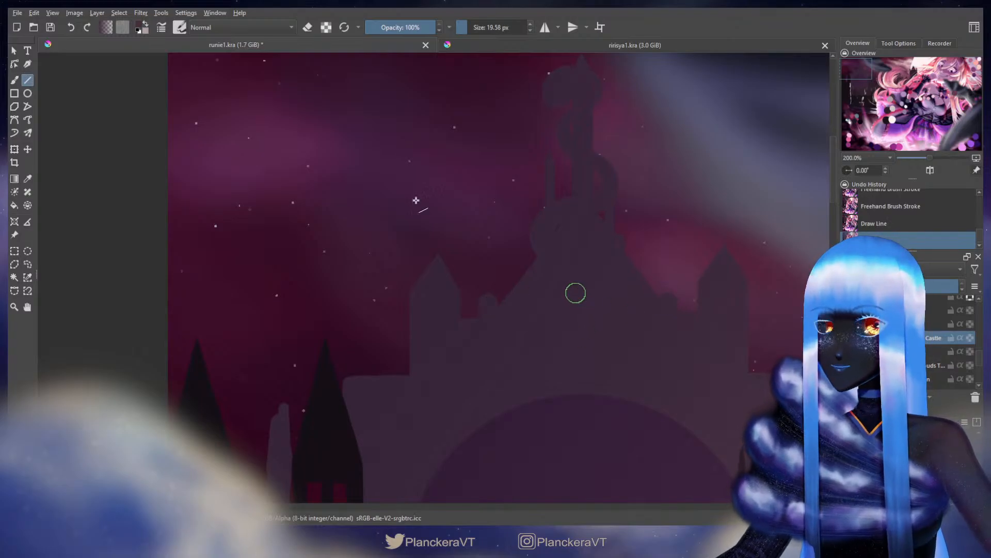
Sharpen the two small turrets beside the roof slopes into points with a 13.25 px eraser
key(b)
key(e)
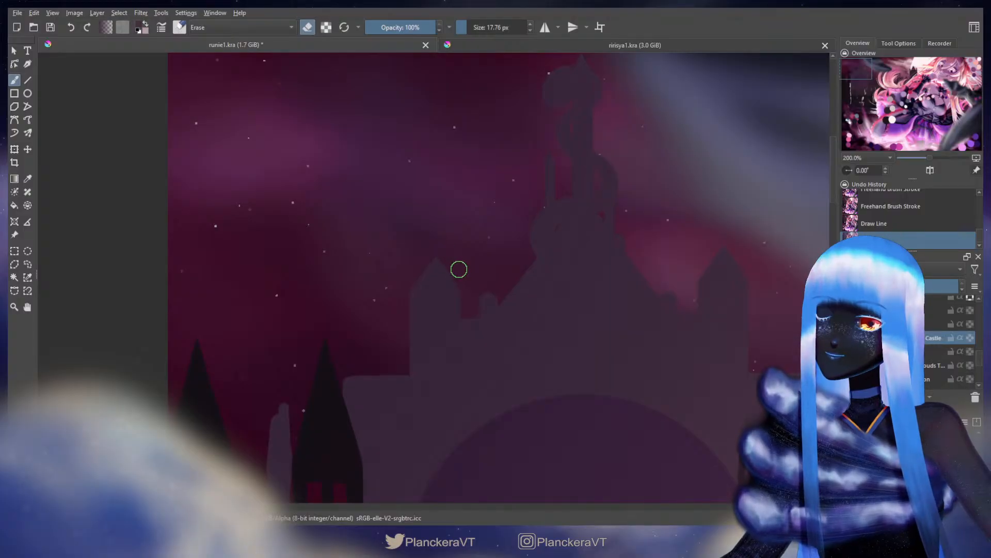
drag(458, 268, 480, 269)
mouse_move(493, 265)
mouse_down()
mouse_move(447, 181)
mouse_move(456, 221)
mouse_up()
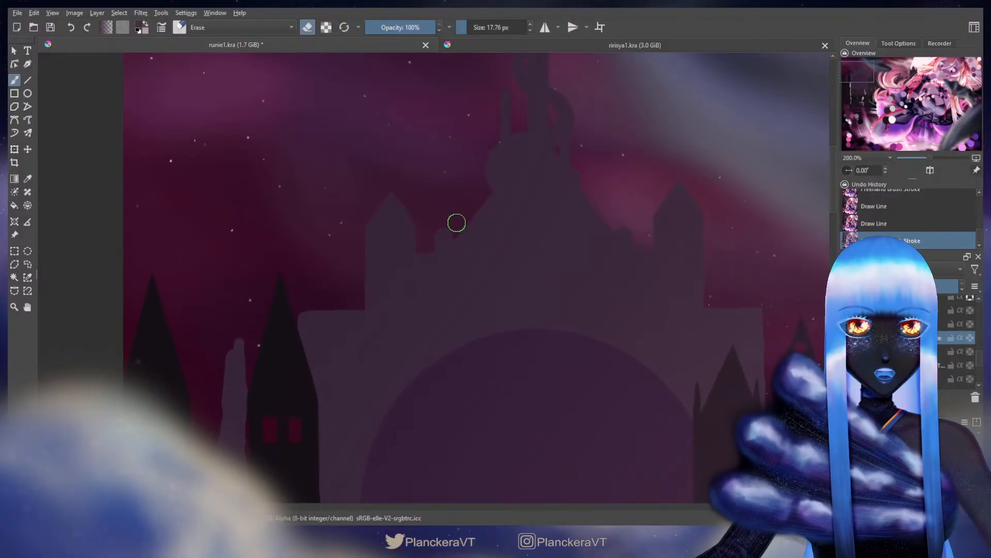
key(bracketleft)
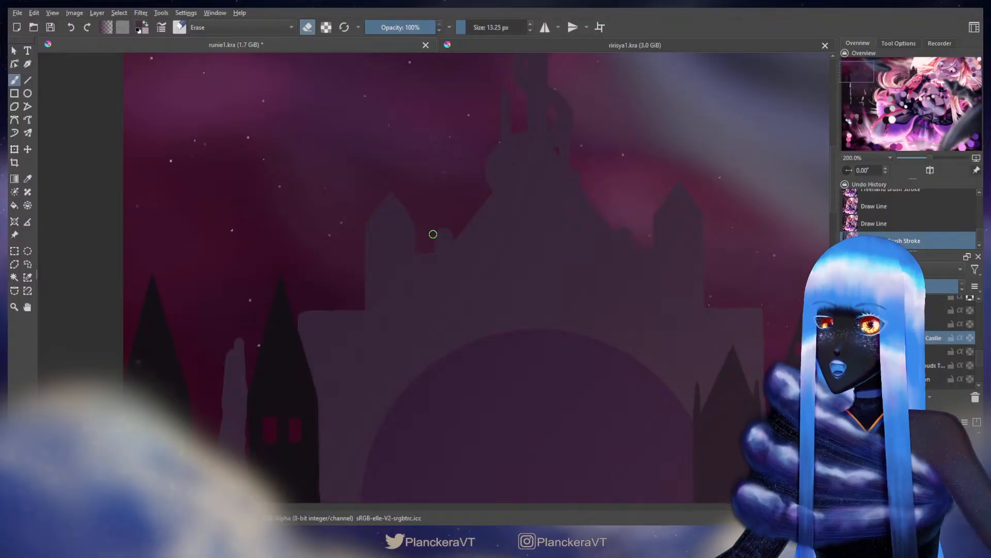
key(ctrl+z)
key(ctrl+shift+z)
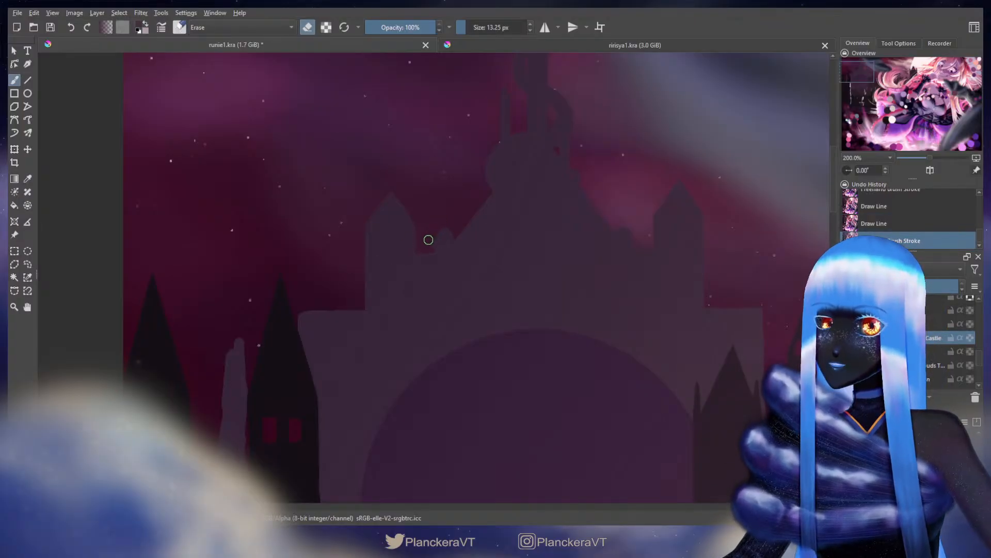
mouse_move(432, 235)
mouse_down()
mouse_move(448, 200)
mouse_move(452, 235)
mouse_up()
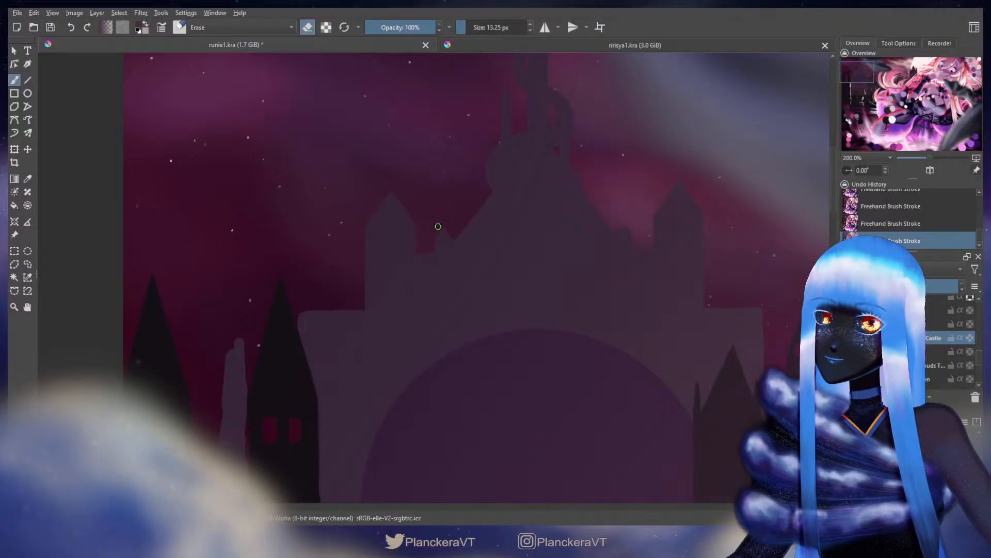
drag(625, 230, 542, 256)
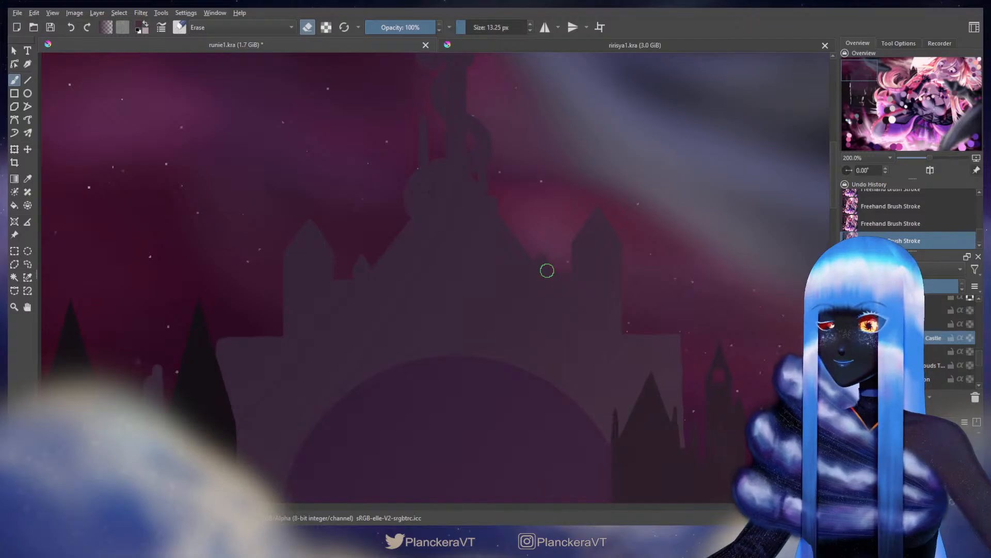
Draw a tall vertical tower at each outer end of the wall with a 45.47 px line, redoing the left one taller
scroll(546, 270, down, 2)
scroll(543, 336, down, 1)
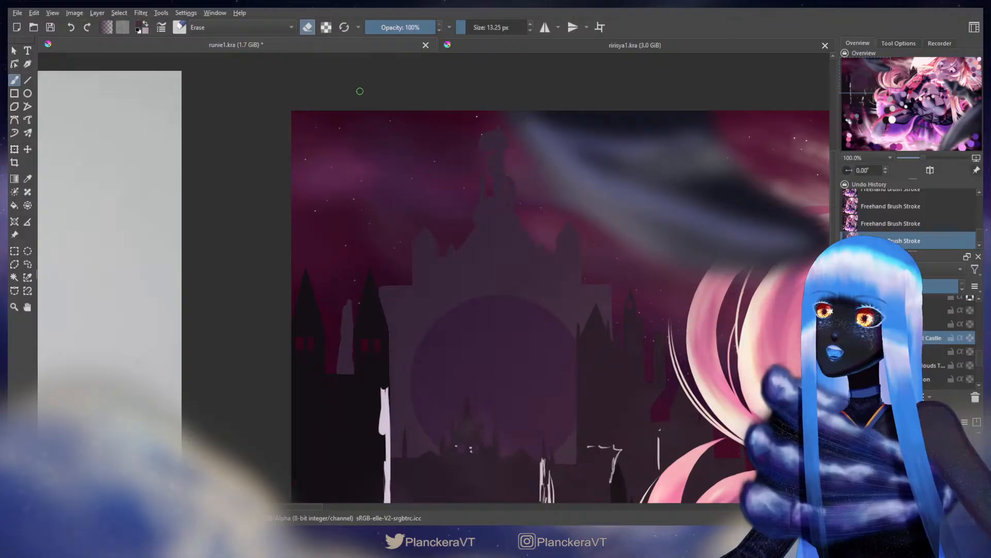
key(e)
key(v)
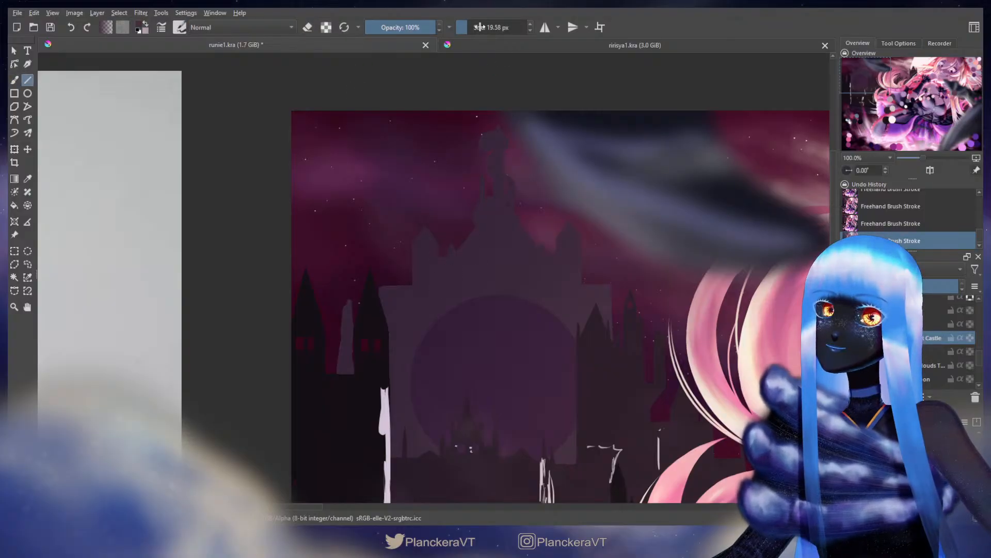
drag(479, 26, 473, 32)
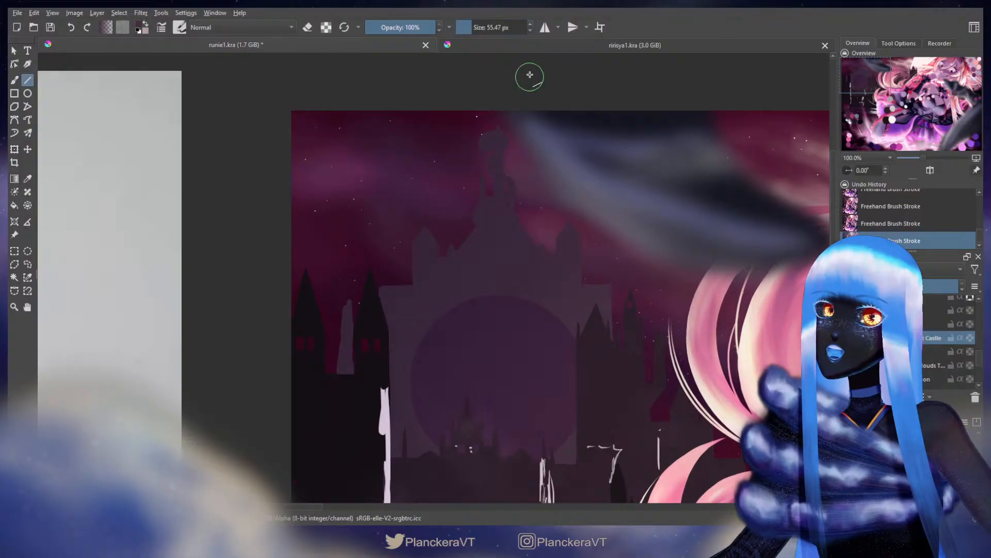
click(531, 31)
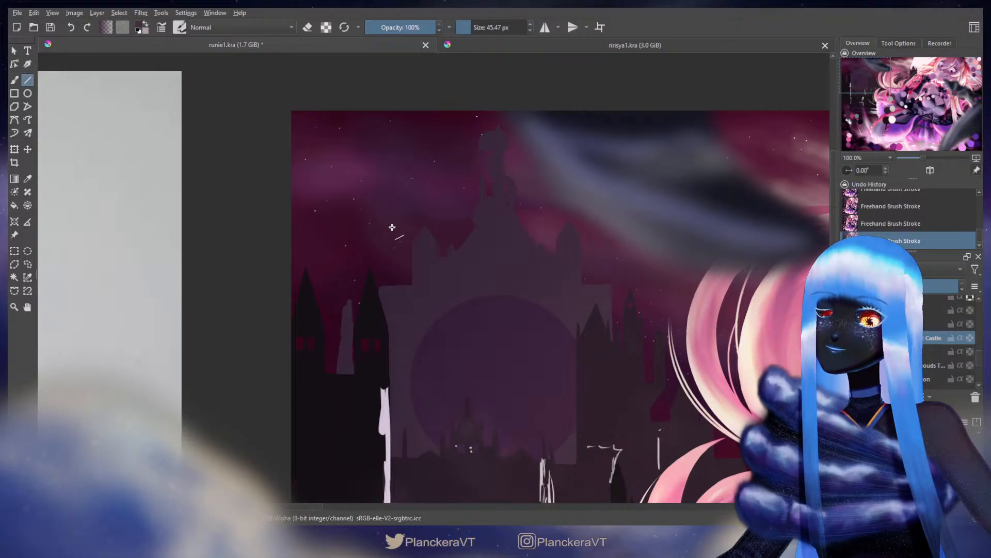
mouse_move(390, 299)
mouse_down()
mouse_move(396, 201)
mouse_move(392, 239)
mouse_up()
key(ctrl+z)
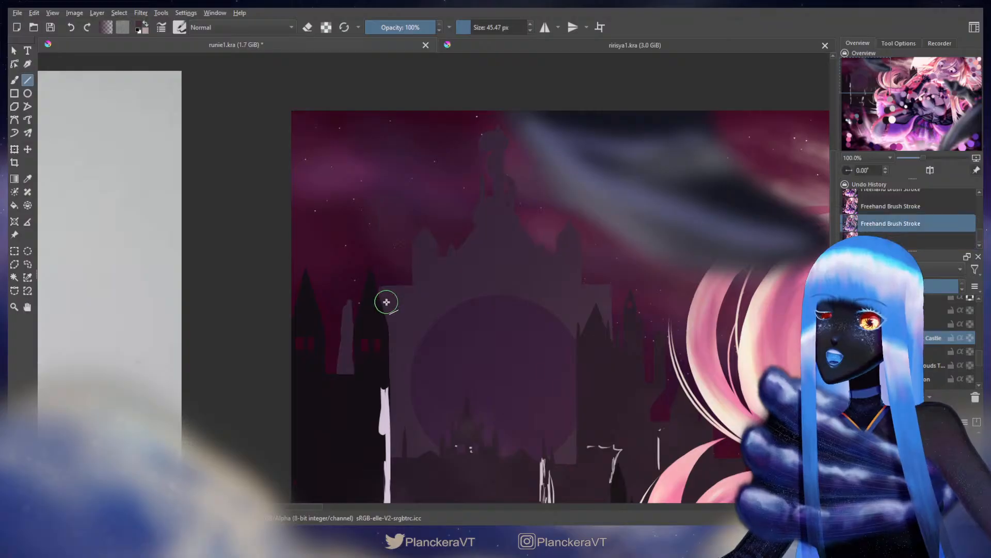
drag(386, 299, 394, 205)
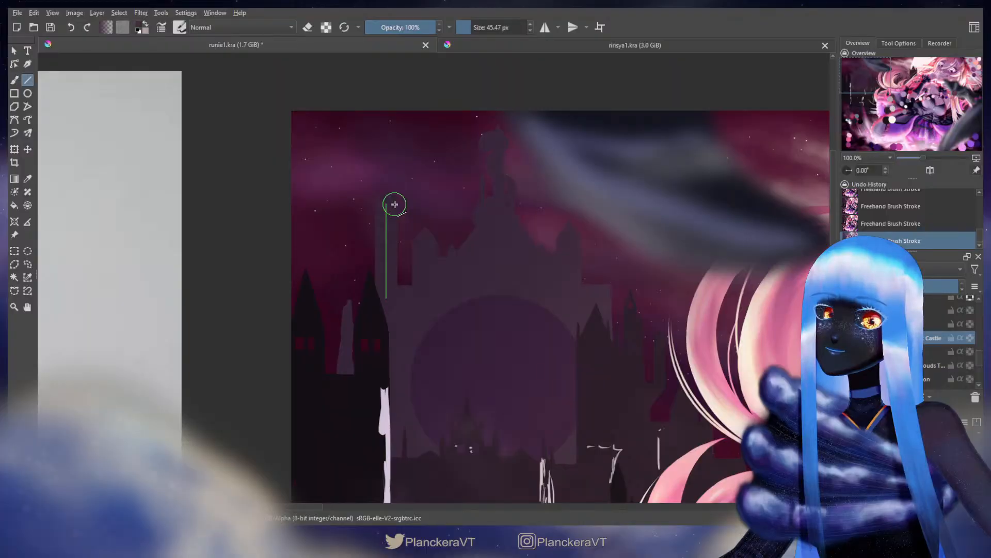
mouse_move(395, 205)
mouse_down()
mouse_move(395, 219)
mouse_move(396, 206)
mouse_up()
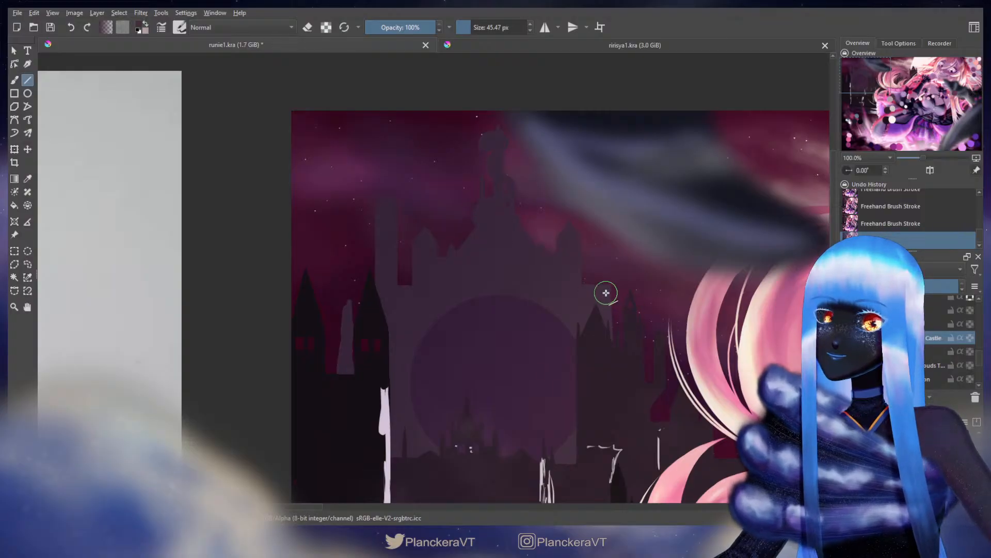
mouse_move(601, 294)
mouse_down()
mouse_move(603, 198)
mouse_move(602, 207)
mouse_up()
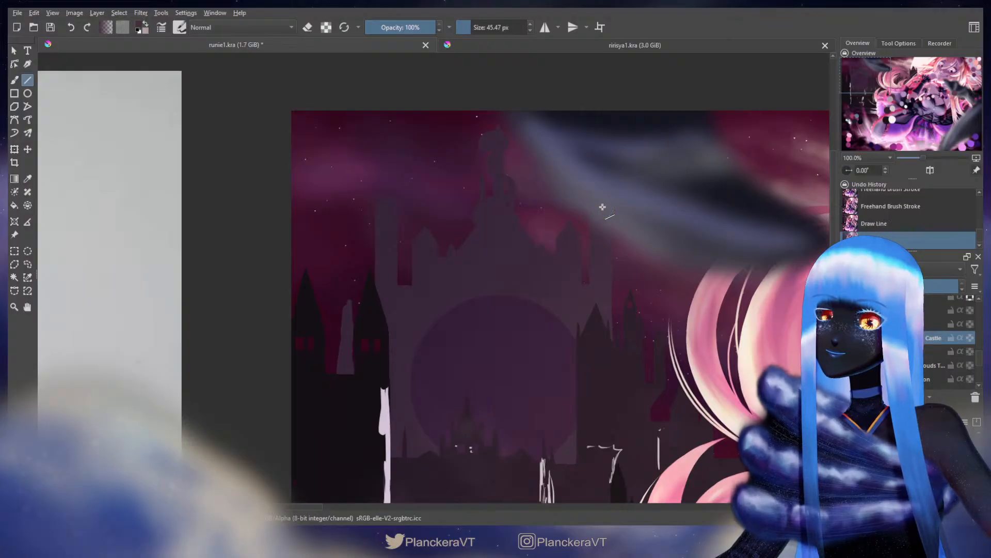
Erase the rounded tops of the tall outer towers into points, and undo the last eraser stroke
key(b)
key(e)
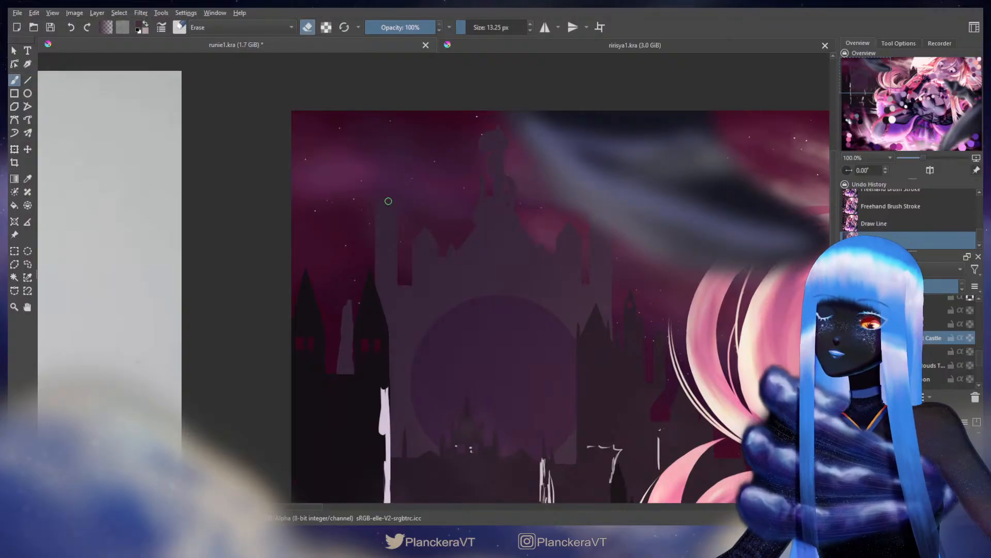
mouse_move(427, 240)
mouse_down()
mouse_move(497, 291)
mouse_move(469, 236)
mouse_move(478, 268)
mouse_move(450, 240)
mouse_move(445, 248)
mouse_up()
mouse_move(625, 253)
mouse_down()
mouse_move(588, 235)
mouse_move(485, 241)
mouse_move(564, 275)
mouse_up()
key(ctrl+z)
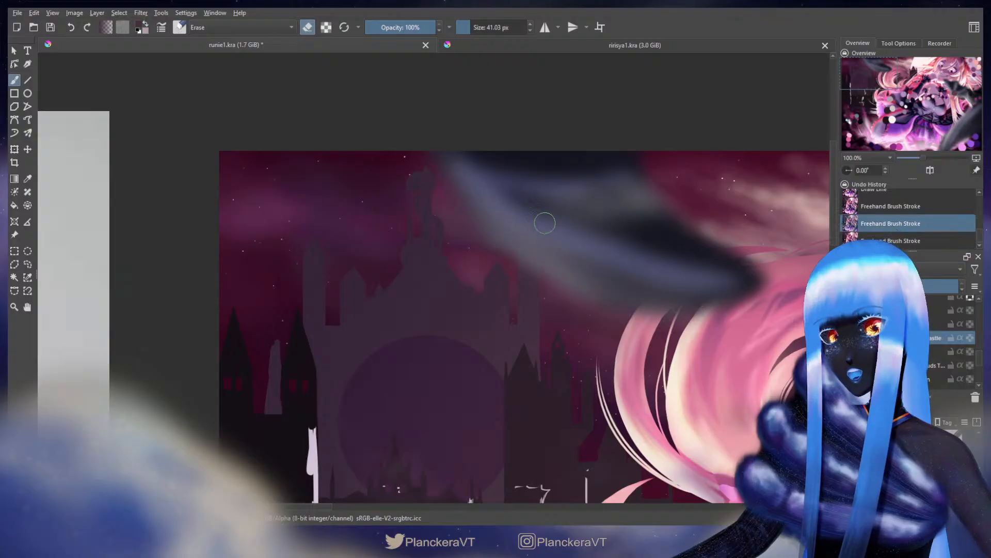
drag(364, 354, 491, 282)
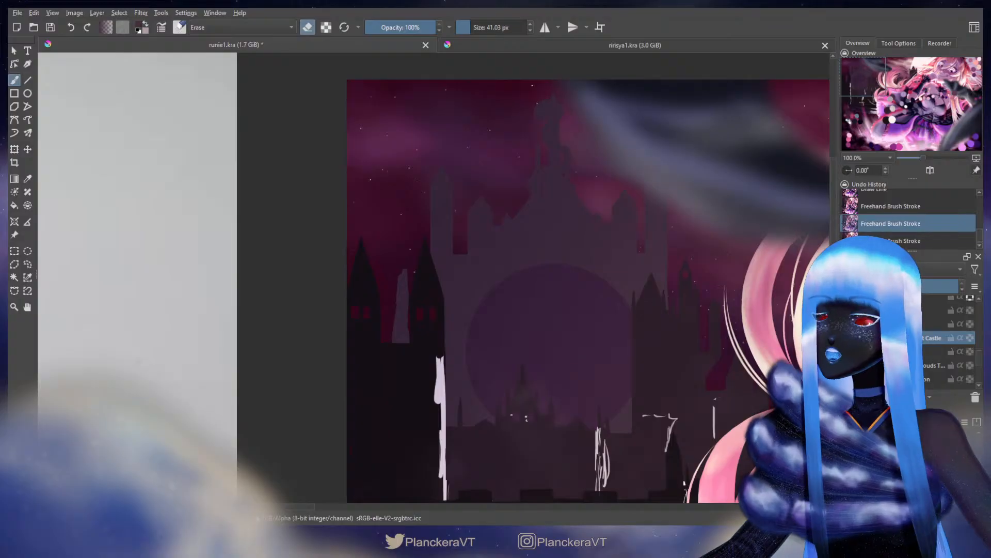
Paint small uneven stone bumps along the base of the gaps between the inner and outer towers with a 10.93 px brush
scroll(403, 342, up, 2)
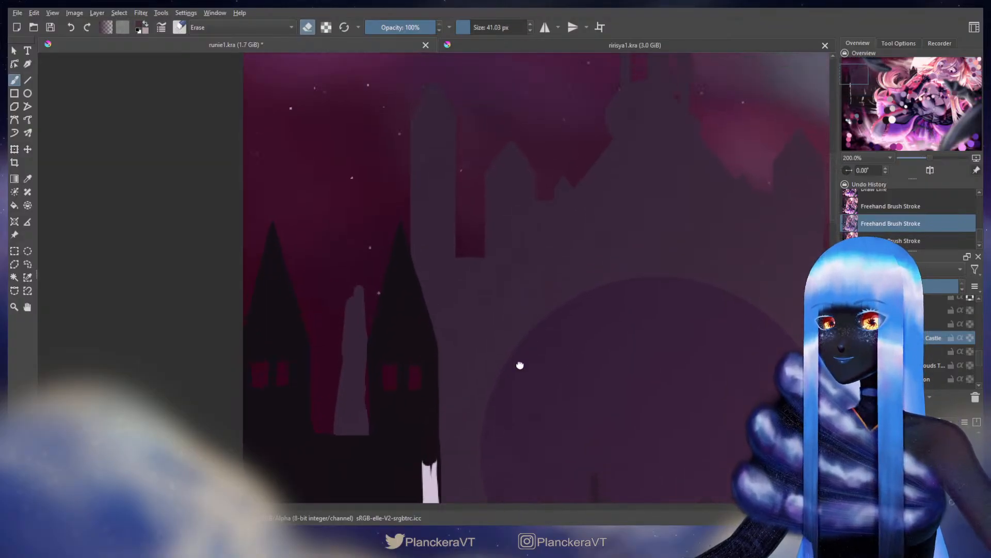
key(e)
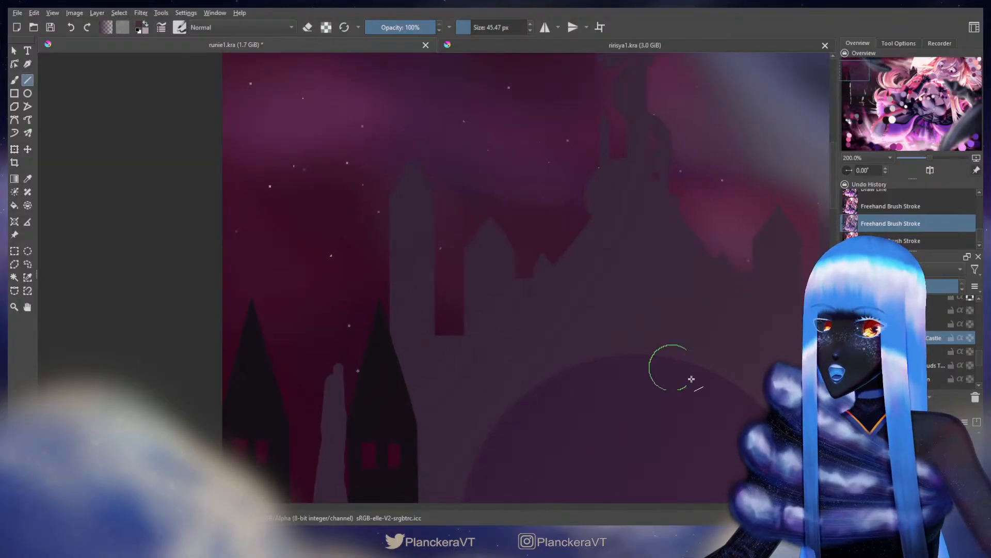
mouse_move(431, 329)
shift+mouse_down()
mouse_move(415, 329)
mouse_move(442, 335)
shift+mouse_up()
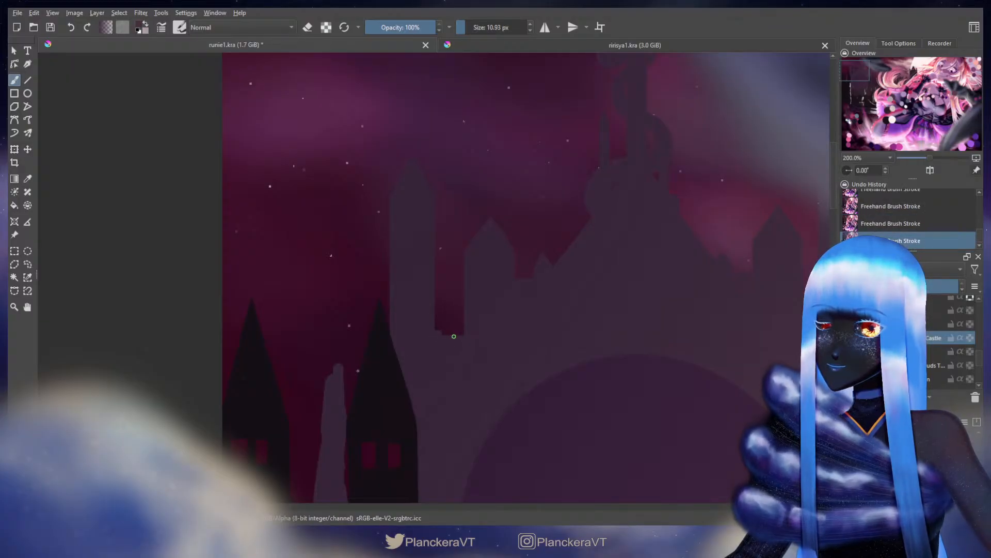
drag(633, 300, 321, 290)
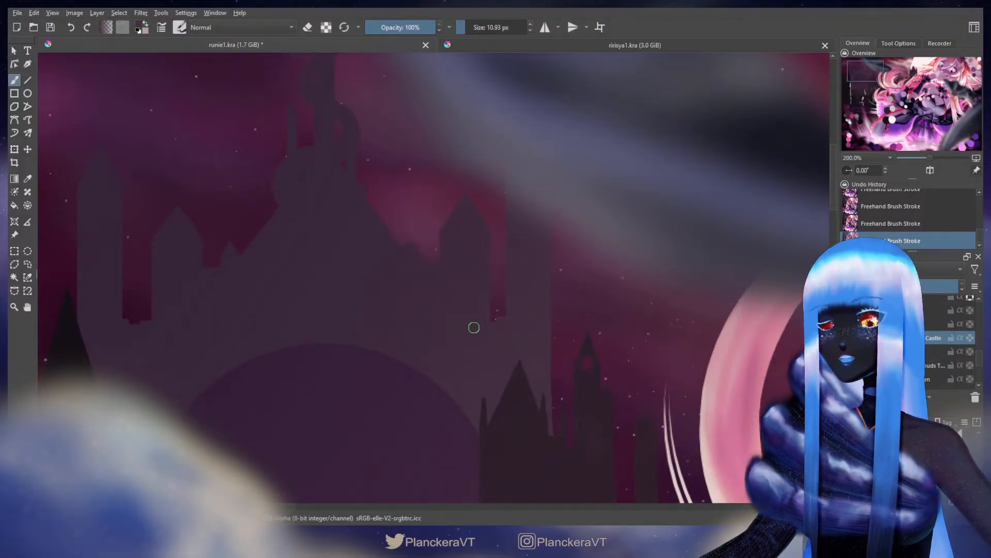
Erase the pale narrow spire between the two dark foreground towers with a 103.64 px eraser
scroll(514, 327, down, 3)
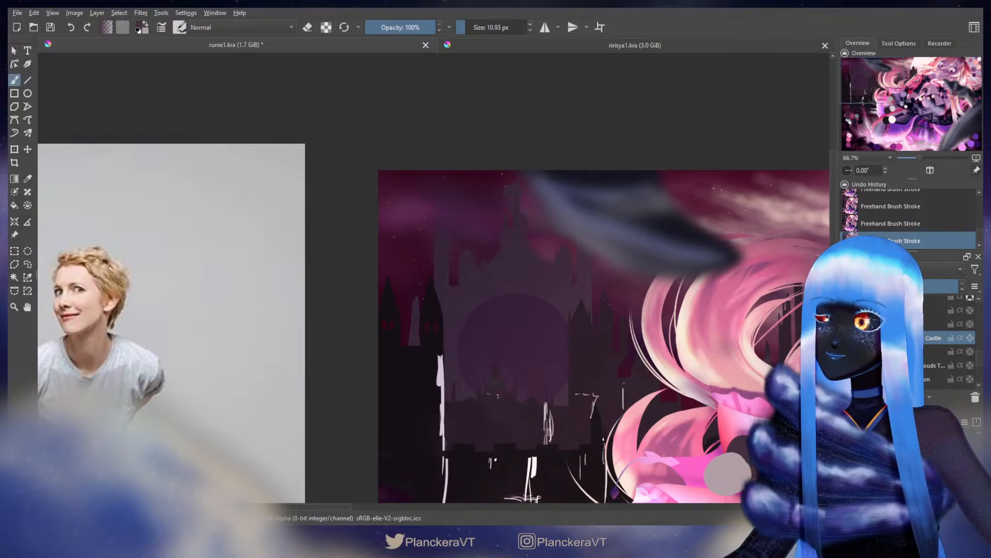
scroll(420, 356, up, 1)
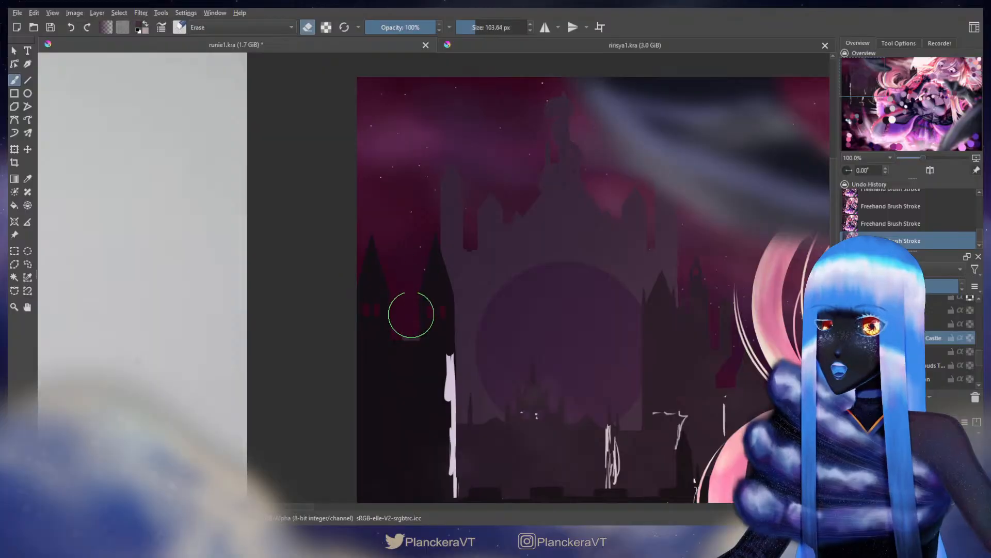
mouse_move(444, 290)
mouse_down()
mouse_move(454, 301)
mouse_move(467, 294)
mouse_up()
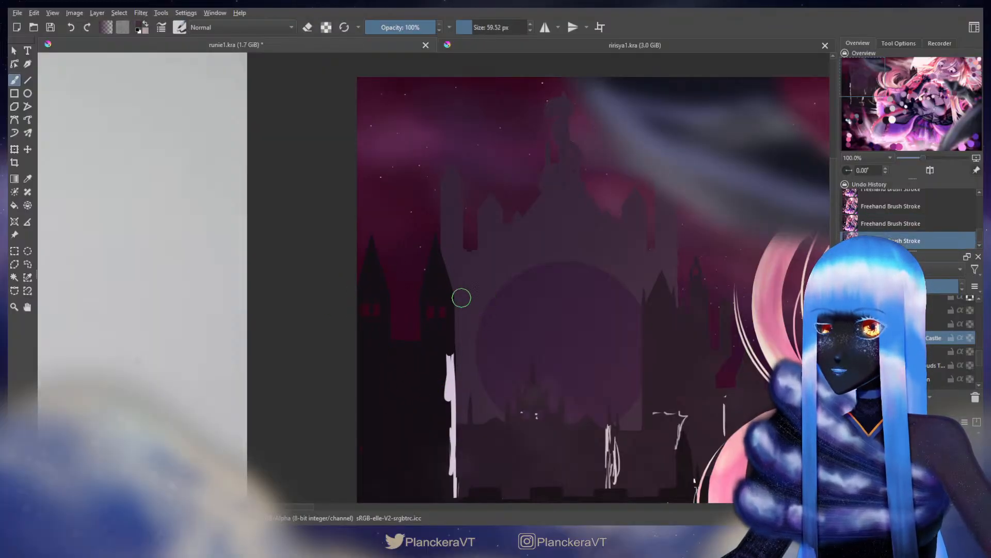
Fill the sky gap between the two dark left foreground towers and their small windows with the distant wall color
key(ctrl+z)
key(ctrl+shift+z)
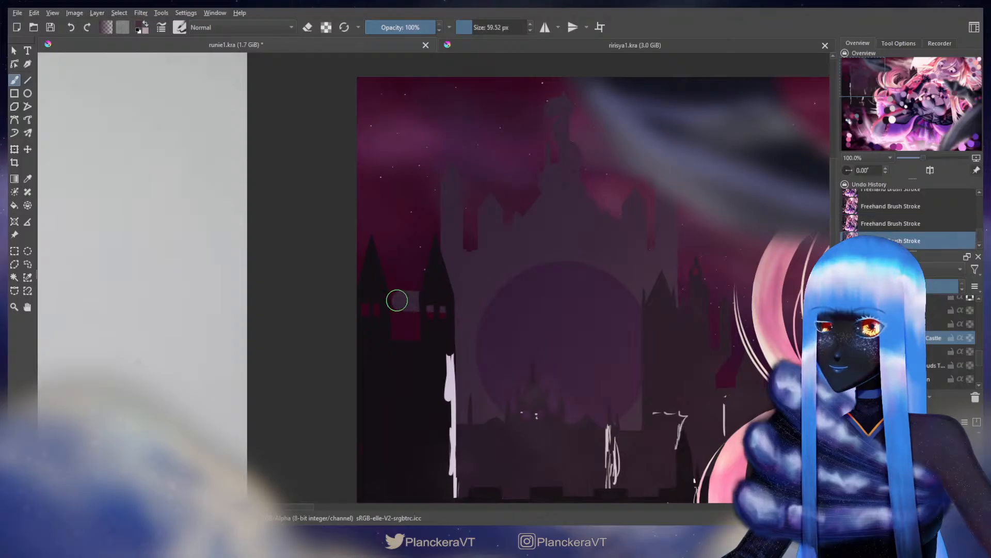
key(ctrl+z)
key(ctrl+shift+z)
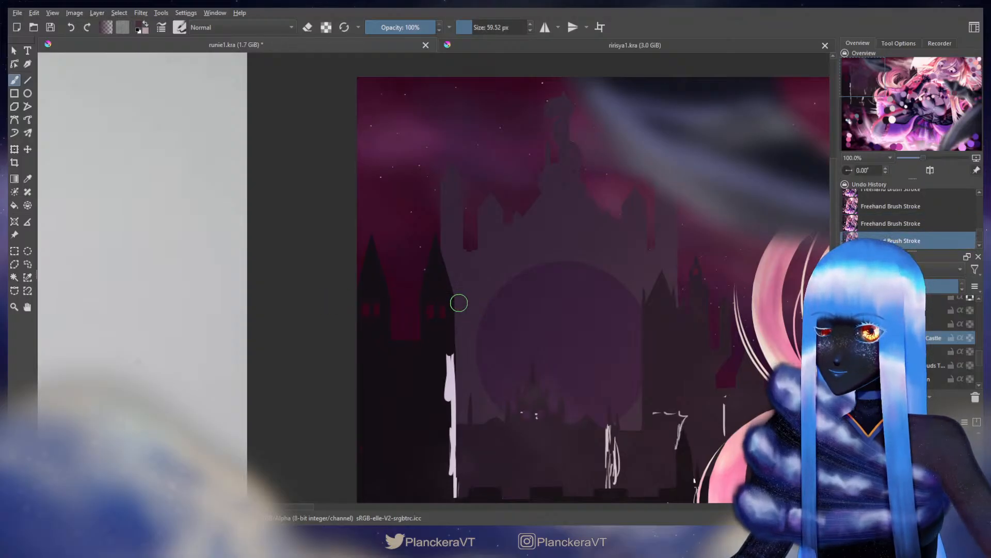
mouse_move(394, 312)
mouse_down()
mouse_move(375, 322)
mouse_move(431, 321)
mouse_move(424, 341)
mouse_up()
drag(360, 328, 405, 327)
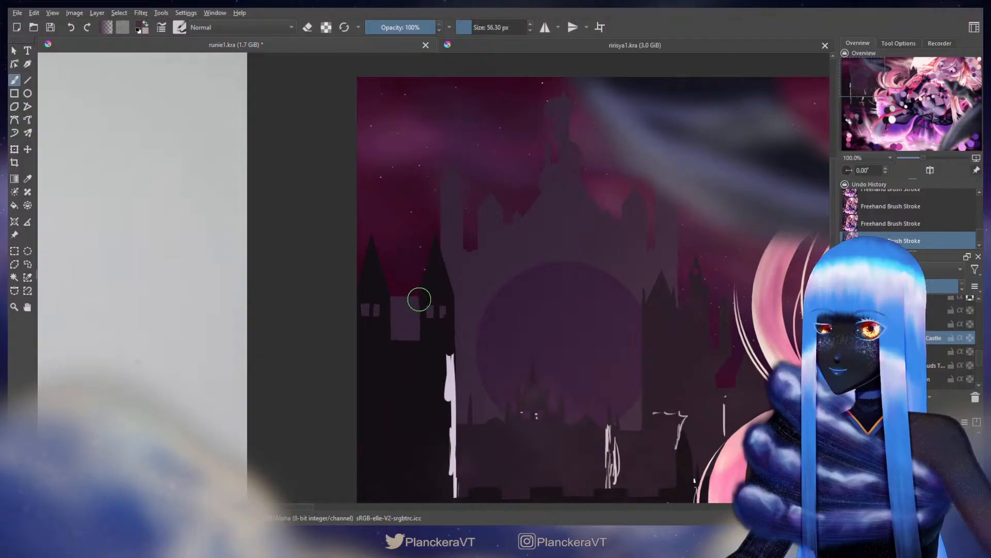
Shape uneven stone bumps along the wall top between the two dark left towers with a 30.93 px brush and a 17.51 px eraser
key(bracketleft)
key(bracketleft)
key(bracketleft)
key(bracketright)
key(bracketright)
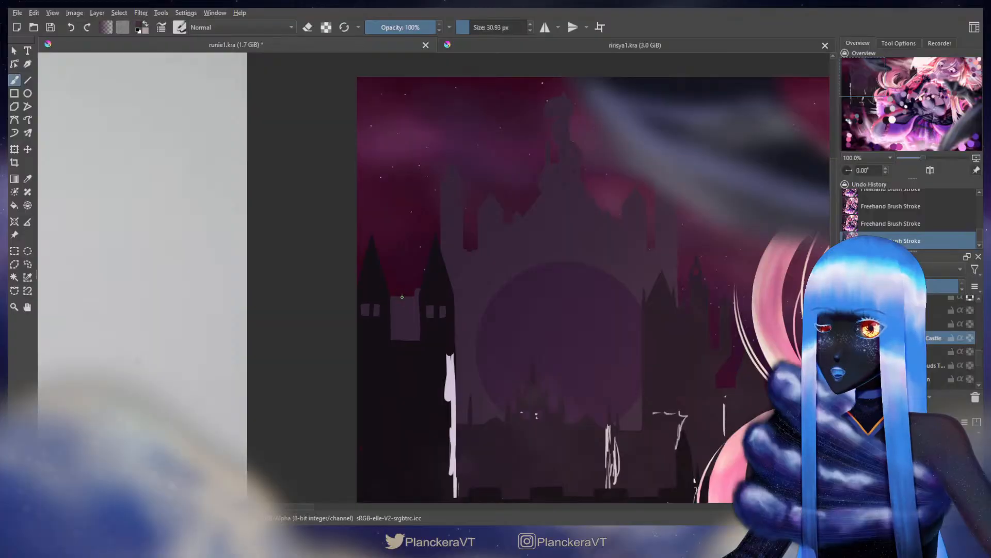
key(ctrl+z)
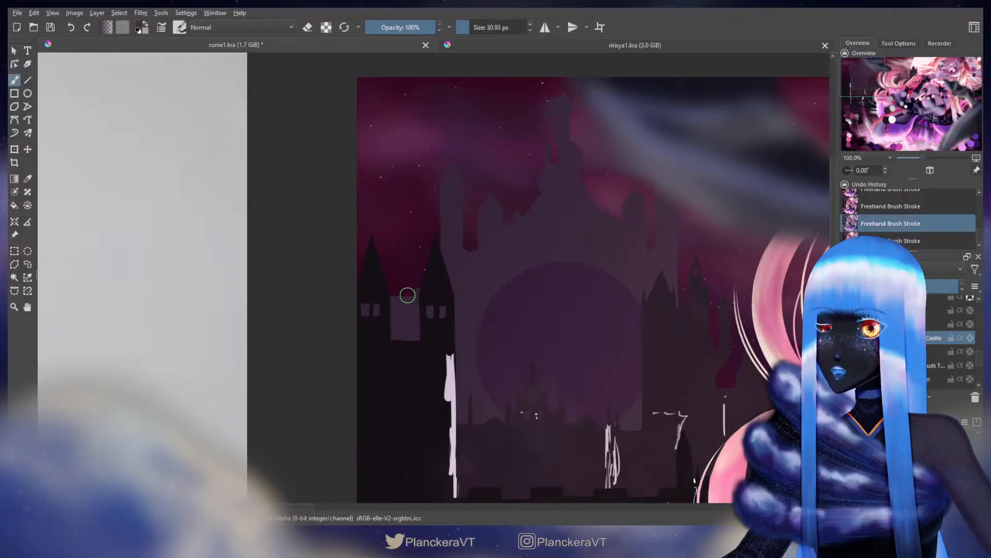
key(ctrl+shift+z)
key(ctrl+z)
key(e)
drag(425, 282, 409, 288)
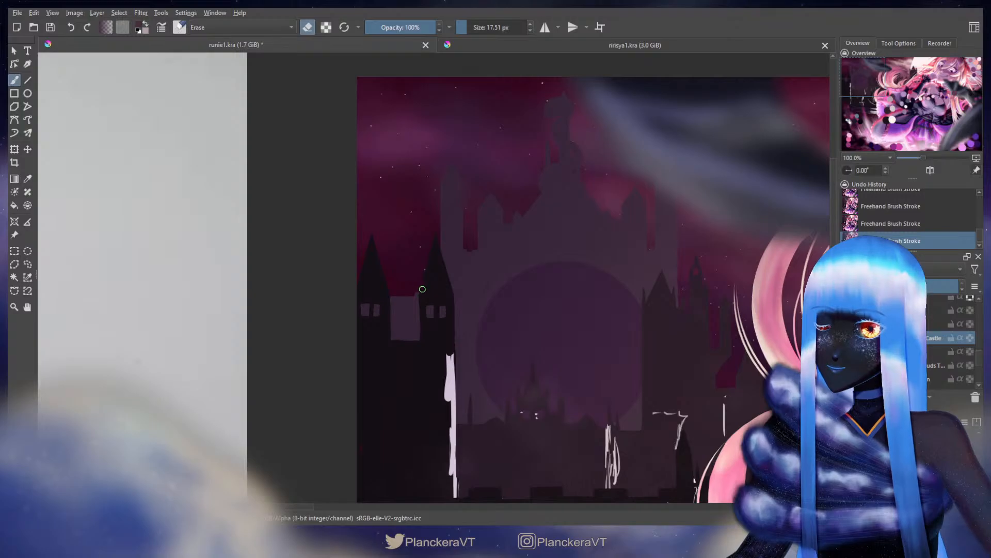
key(e)
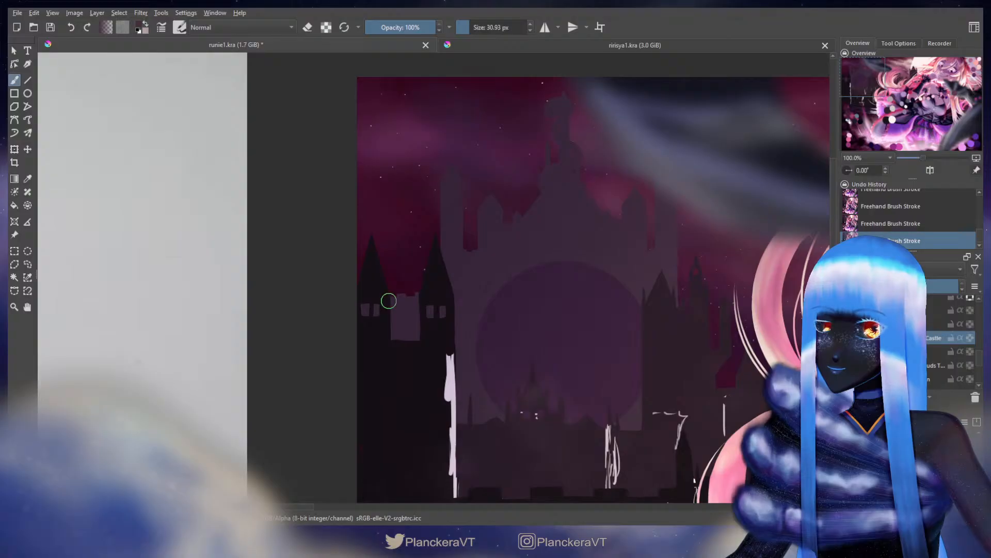
Fill the sky gaps around the dark right-hand castle towers with a 54.76 px brush and touch up the wall edge with a 9.16 px line
scroll(389, 300, right, 5)
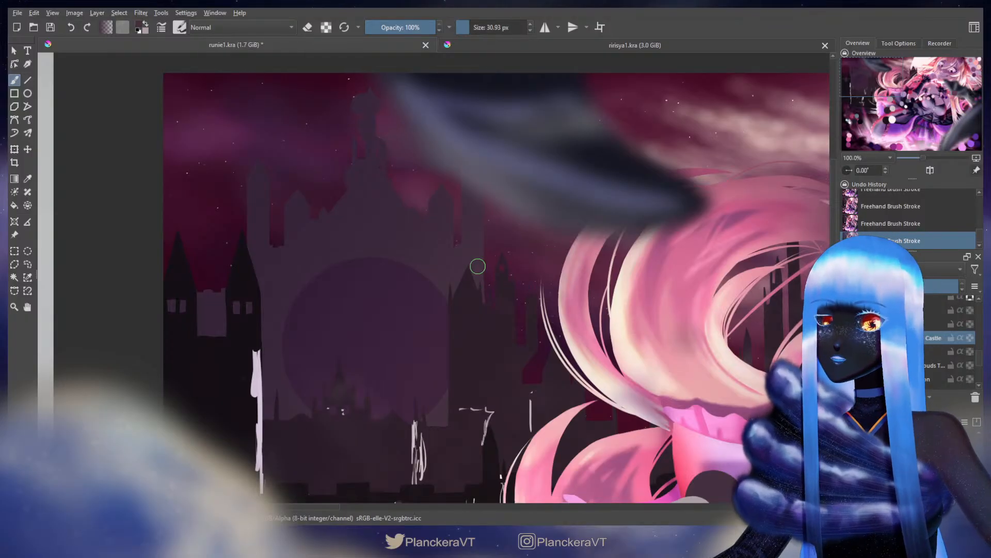
mouse_move(482, 264)
shift+mouse_down()
mouse_move(494, 265)
mouse_move(489, 279)
shift+mouse_up()
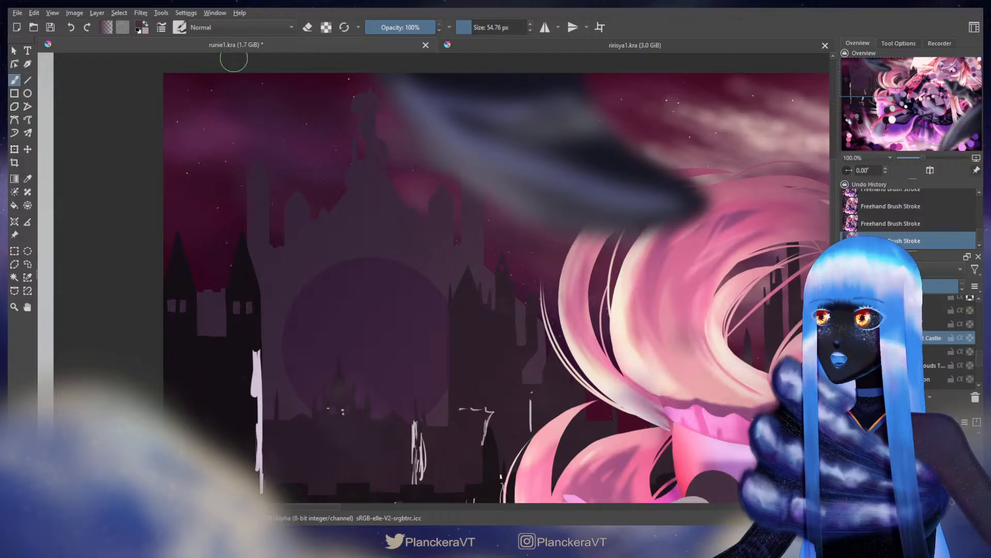
click(27, 80)
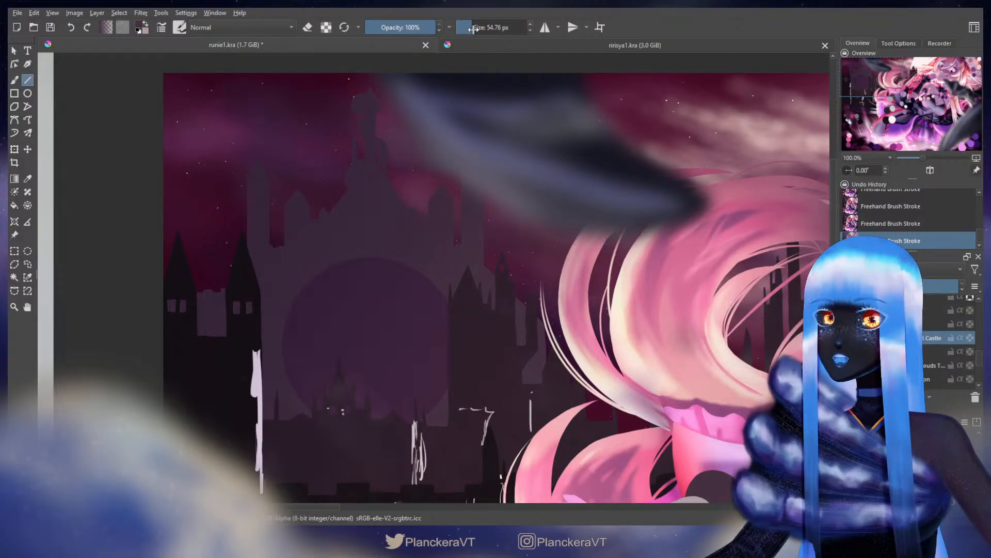
drag(470, 29, 464, 29)
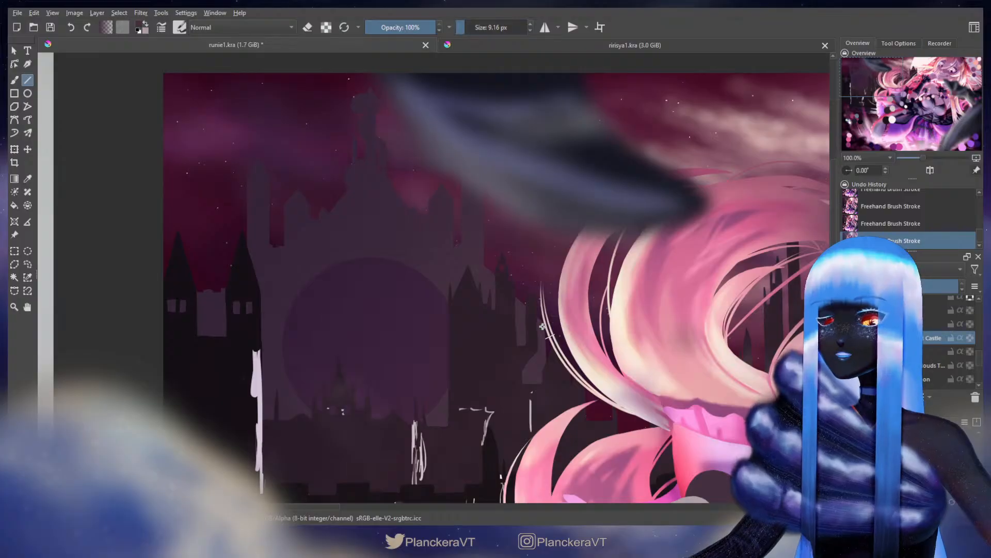
drag(544, 326, 543, 298)
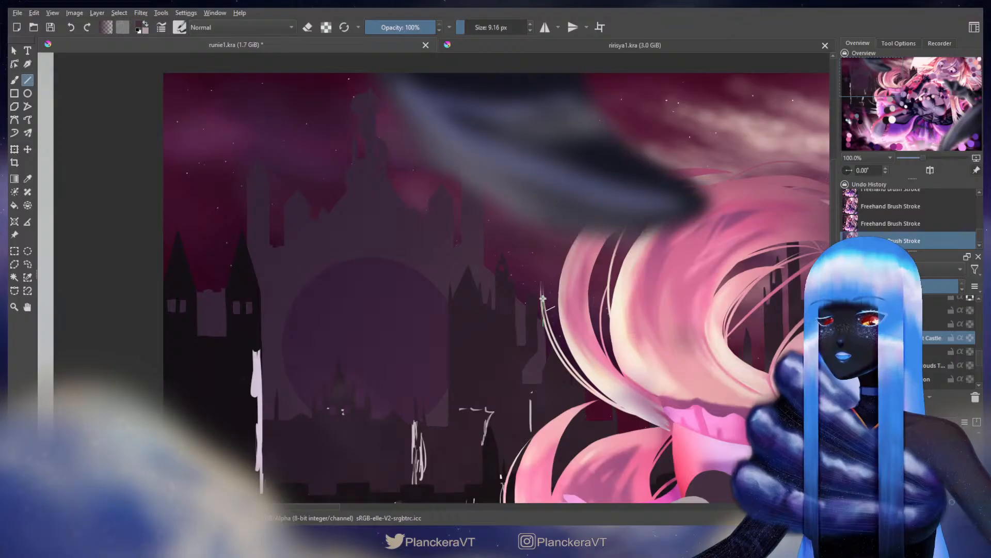
key(b)
key(e)
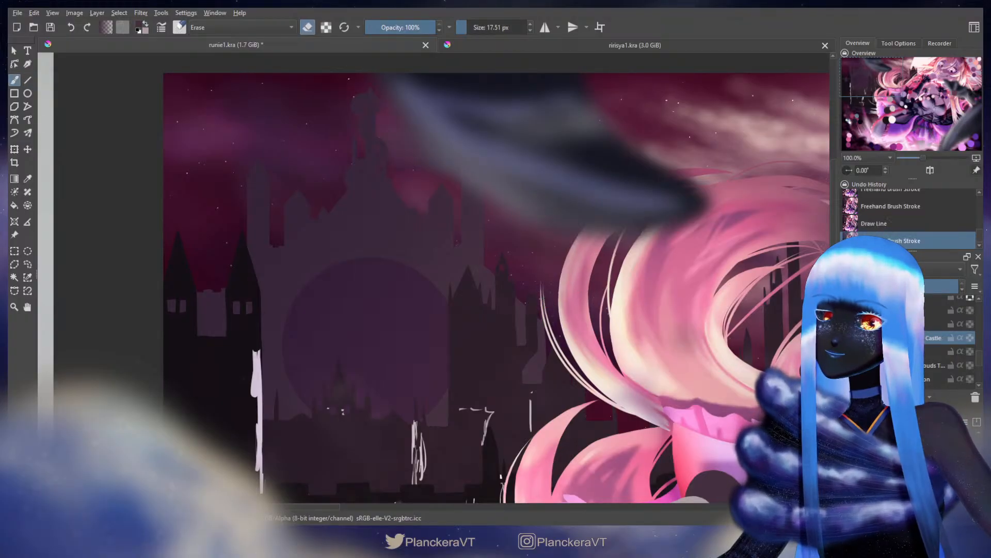
key(e)
key(v)
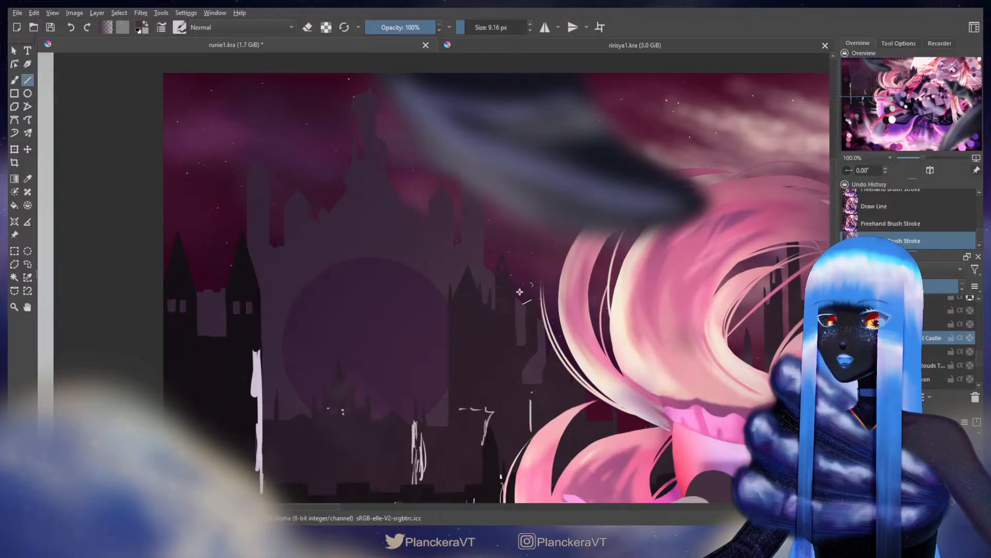
Draw short upright stone bumps with a 9.16 px line along the sloping wall edge on both sides of the dark clock tower
scroll(516, 309, up, 3)
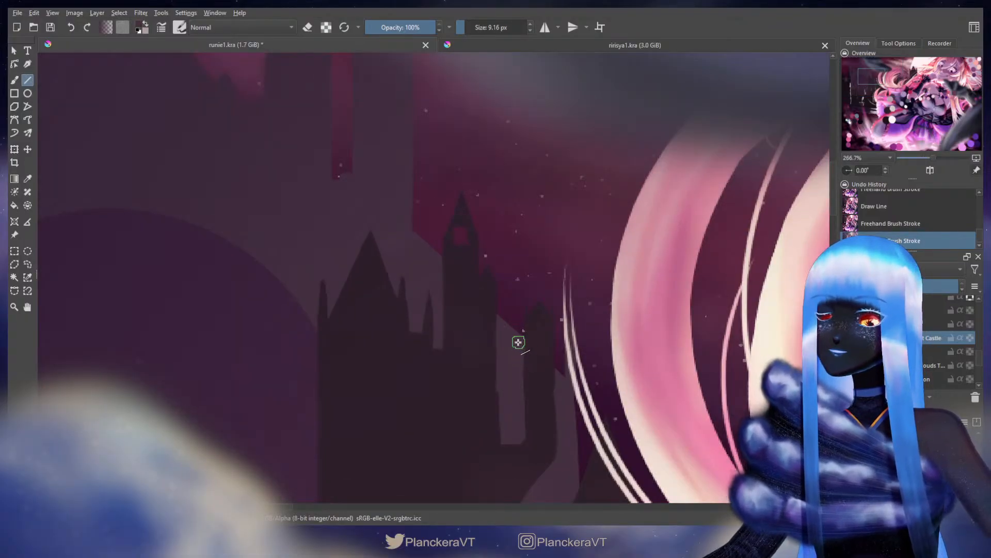
drag(513, 343, 515, 317)
drag(546, 372, 549, 352)
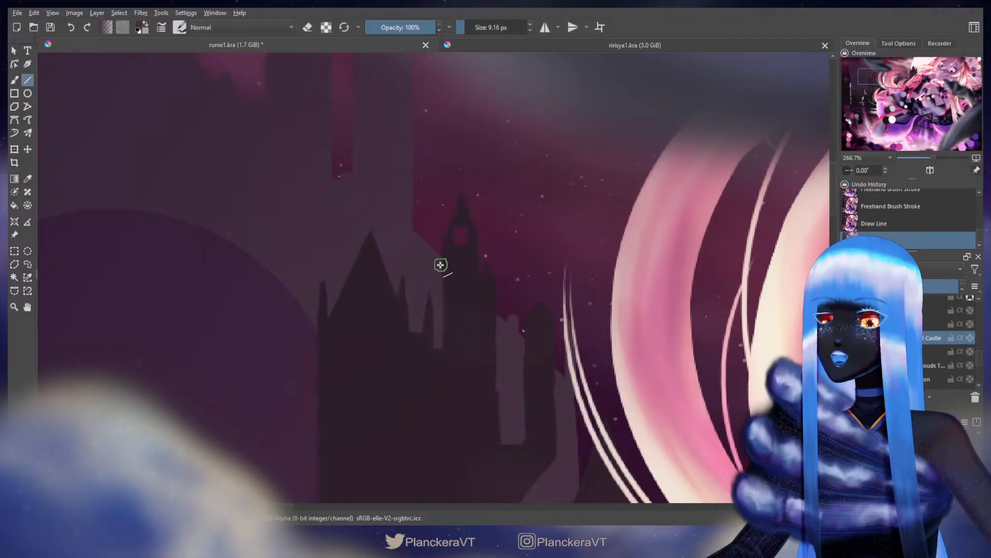
mouse_move(437, 264)
mouse_down()
mouse_move(438, 244)
mouse_move(422, 229)
mouse_up()
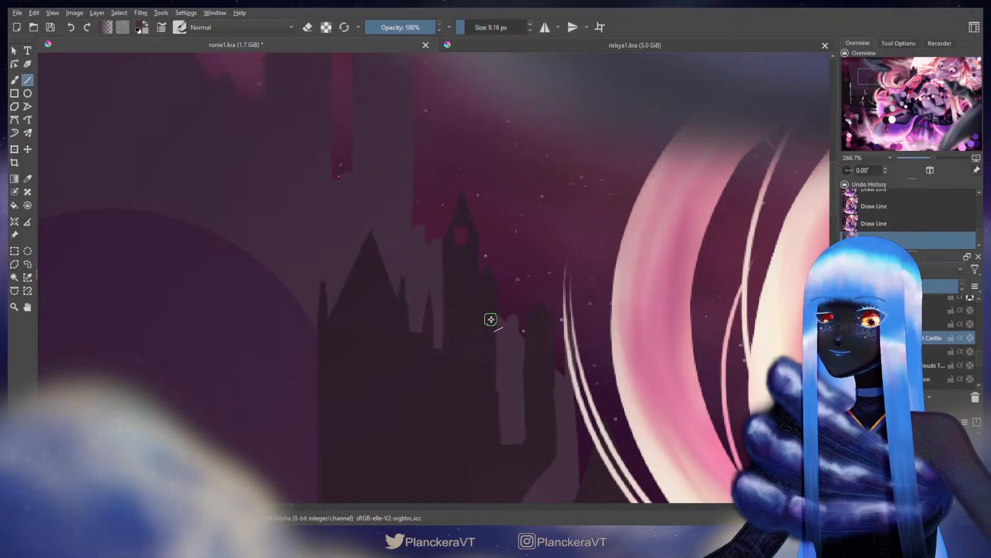
drag(492, 320, 493, 304)
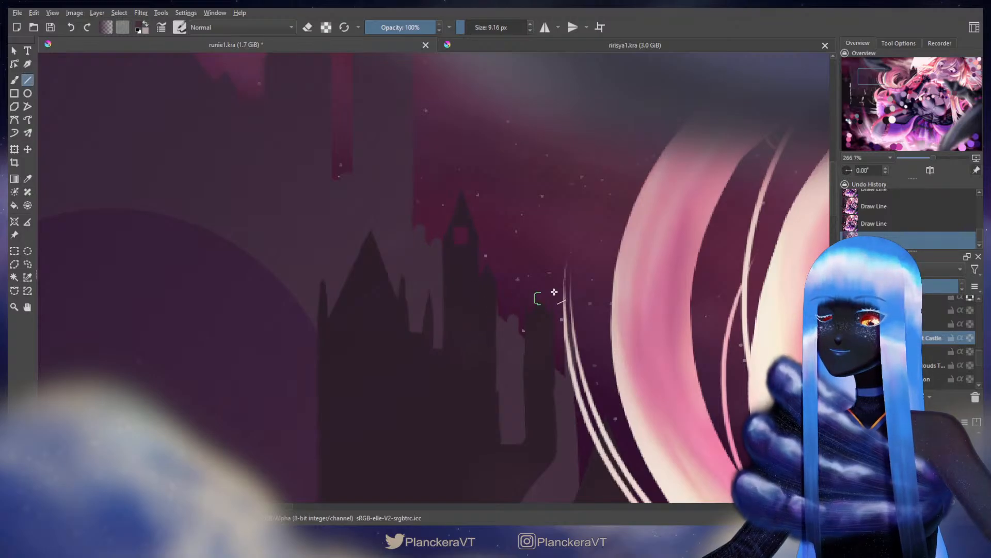
Trim the stone bumps beside the dark clock tower into points with a 7.19 px eraser, and undo the last eraser stroke
key(b)
key(e)
key(bracketleft)
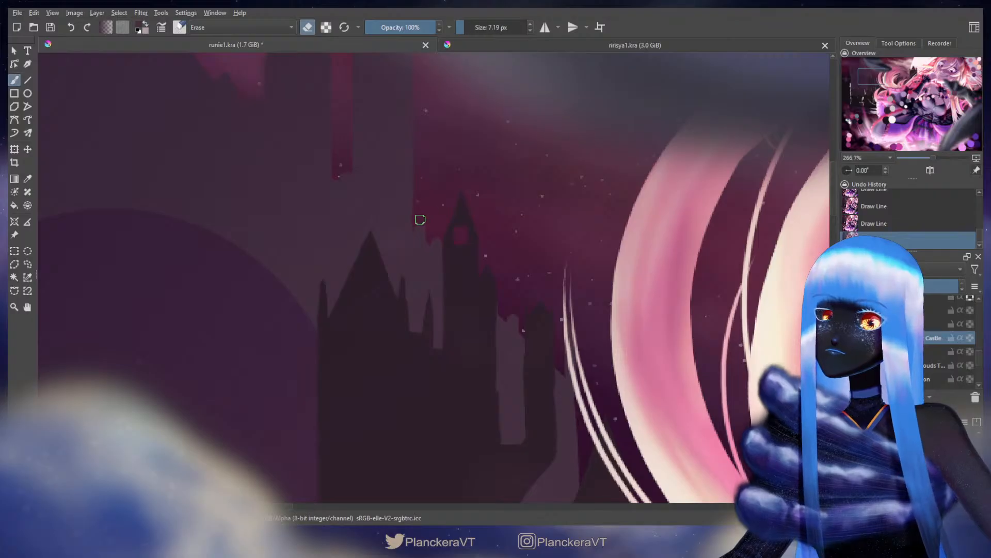
mouse_move(425, 224)
mouse_down()
mouse_move(429, 238)
mouse_move(437, 233)
mouse_up()
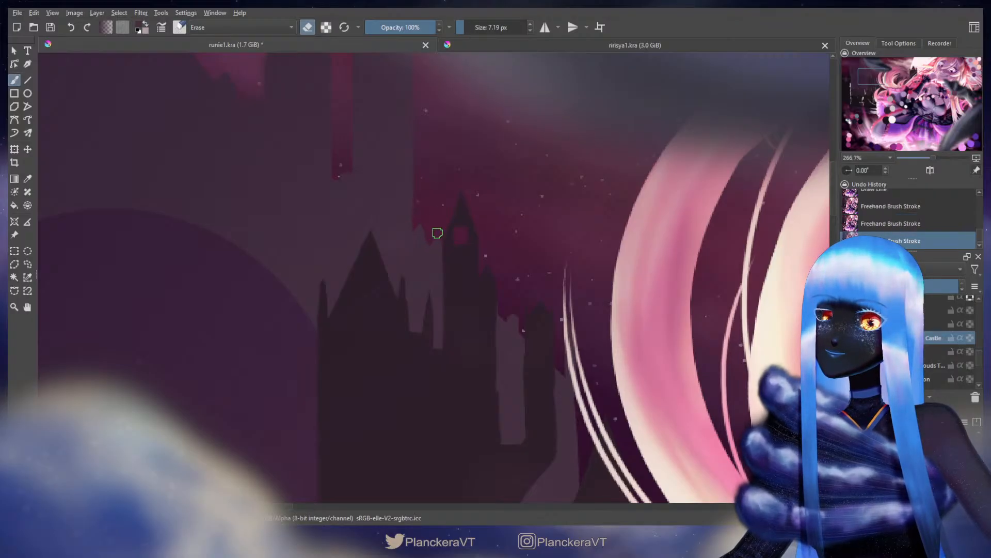
click(441, 242)
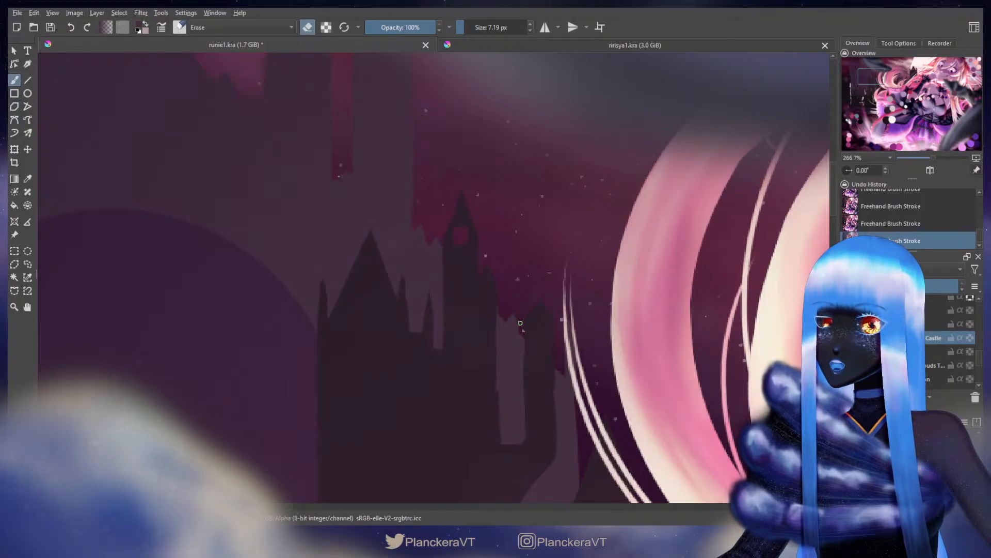
key(ctrl+z)
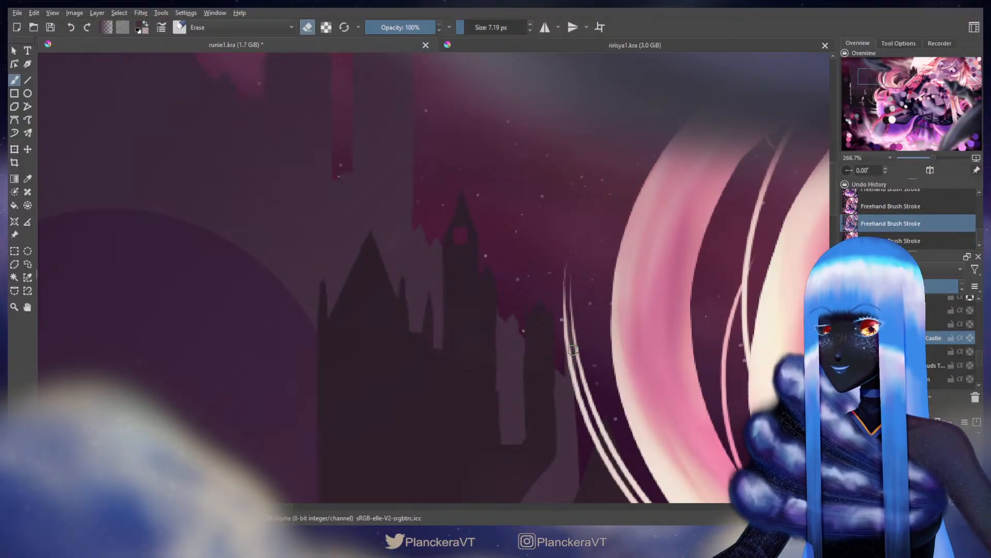
Add another short stone bump with a 9.16 px line beside the dark rounded tower and trim it with a 7.19 px eraser
key(e)
key(v)
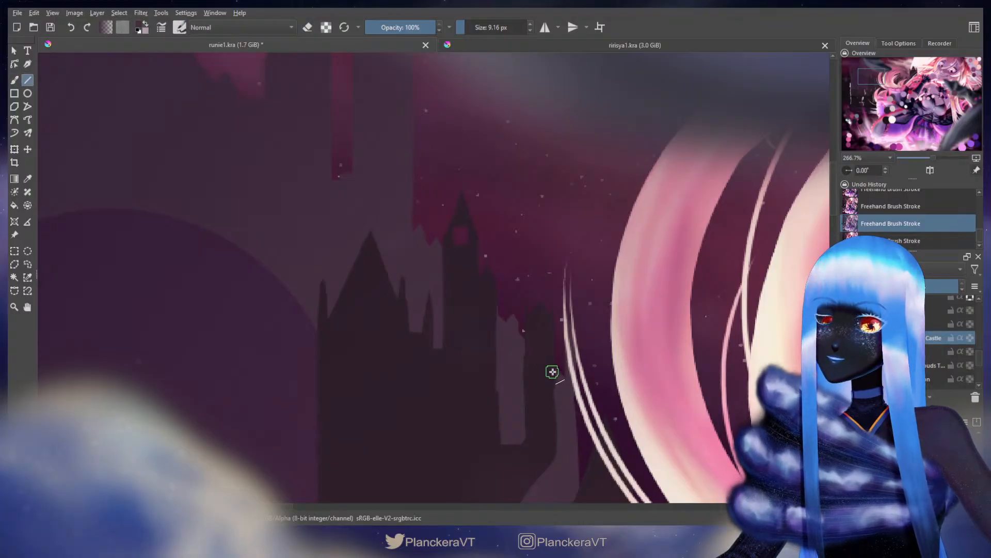
key(ctrl+shift+z)
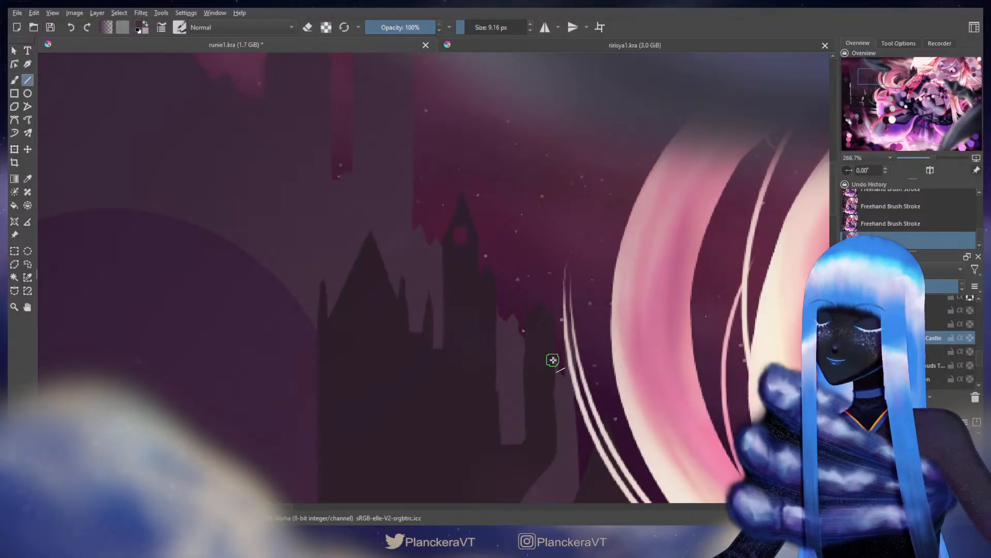
key(b)
key(e)
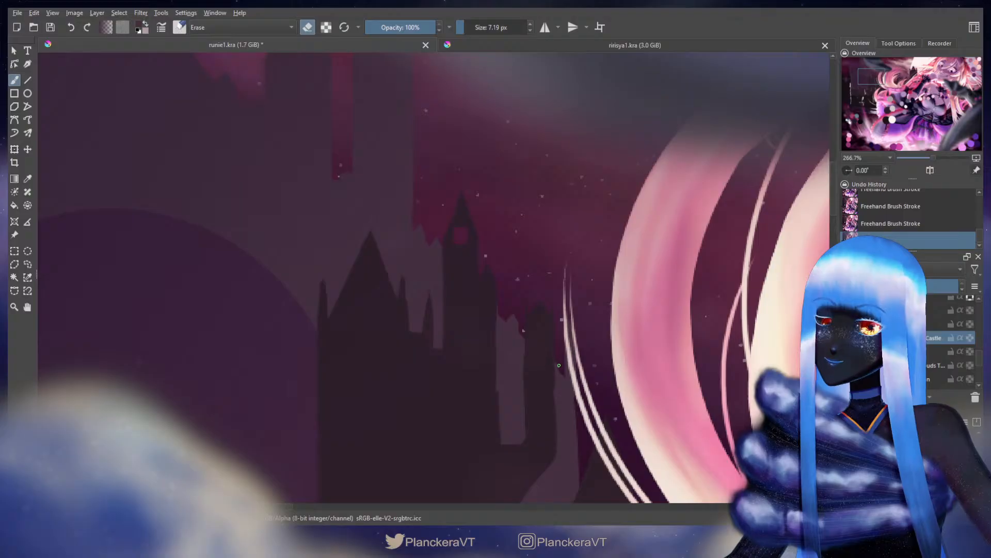
On the layer above the castle, outline a pointed arch window above the round window in its sampled color with a 51.94 px brush
scroll(525, 313, down, 4)
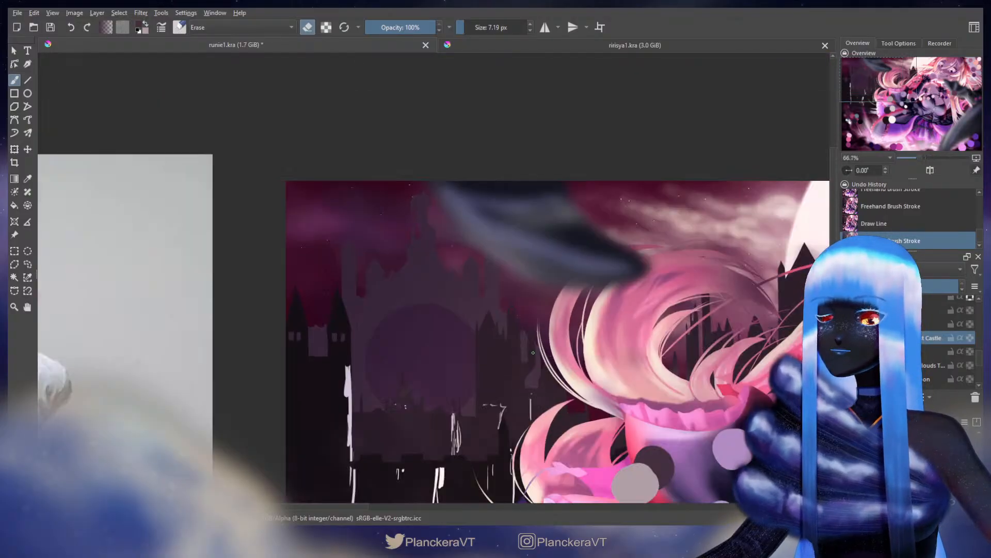
drag(540, 374, 579, 355)
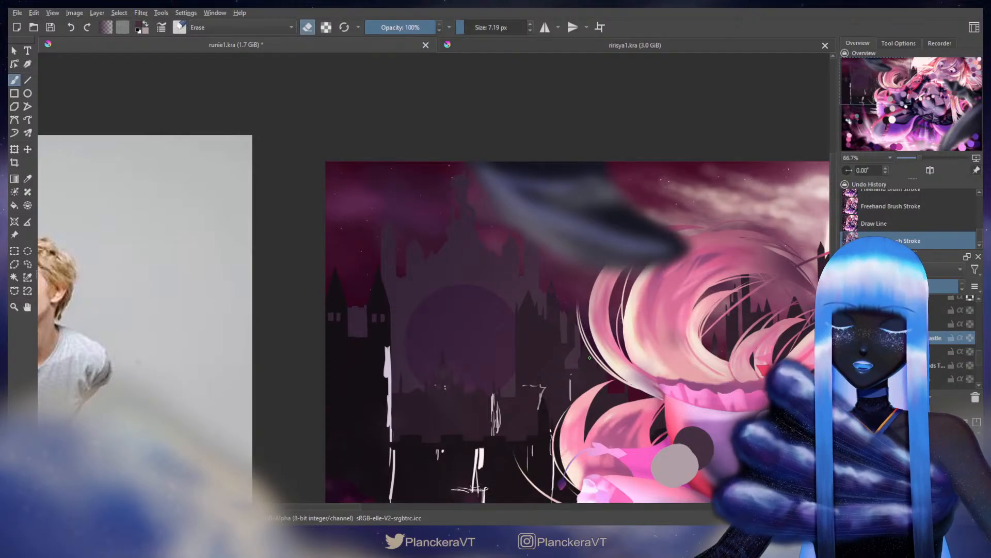
key(e)
key(v)
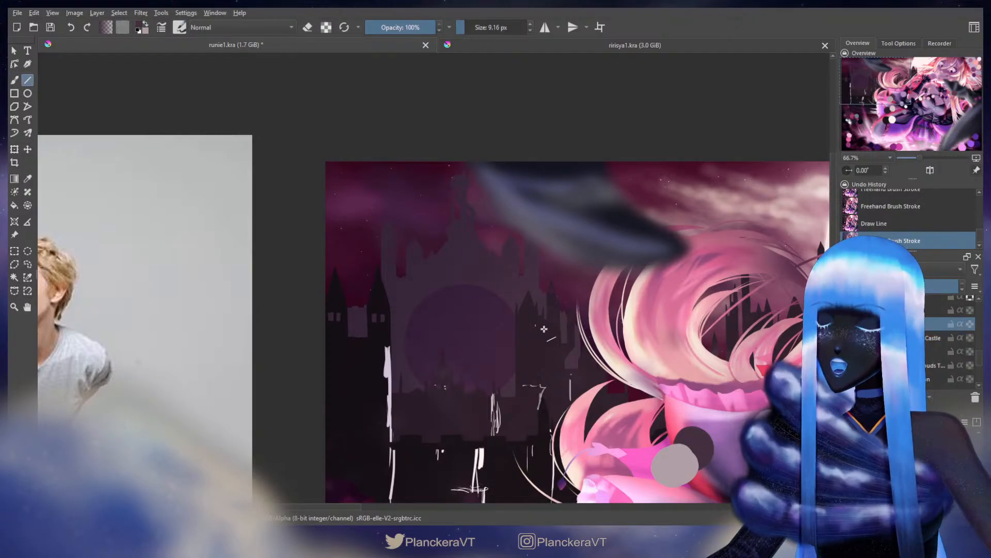
key(b)
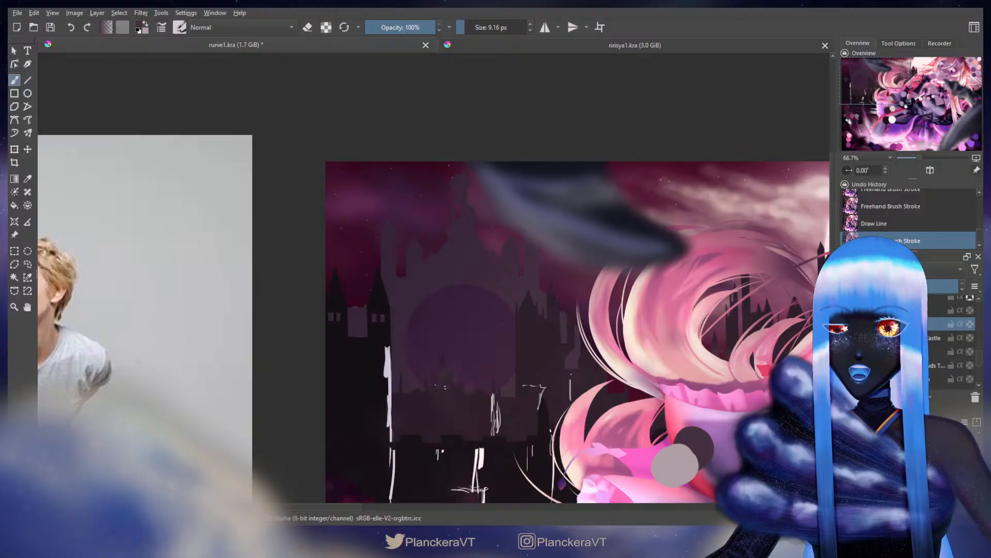
ctrl+click(467, 299)
drag(457, 248, 458, 258)
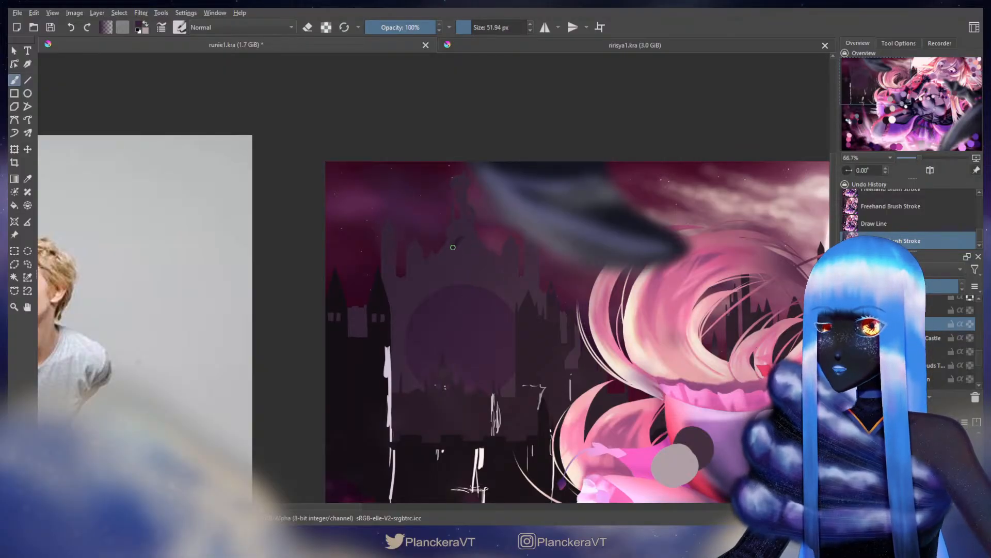
mouse_move(448, 270)
mouse_down()
mouse_move(463, 237)
mouse_move(478, 268)
mouse_up()
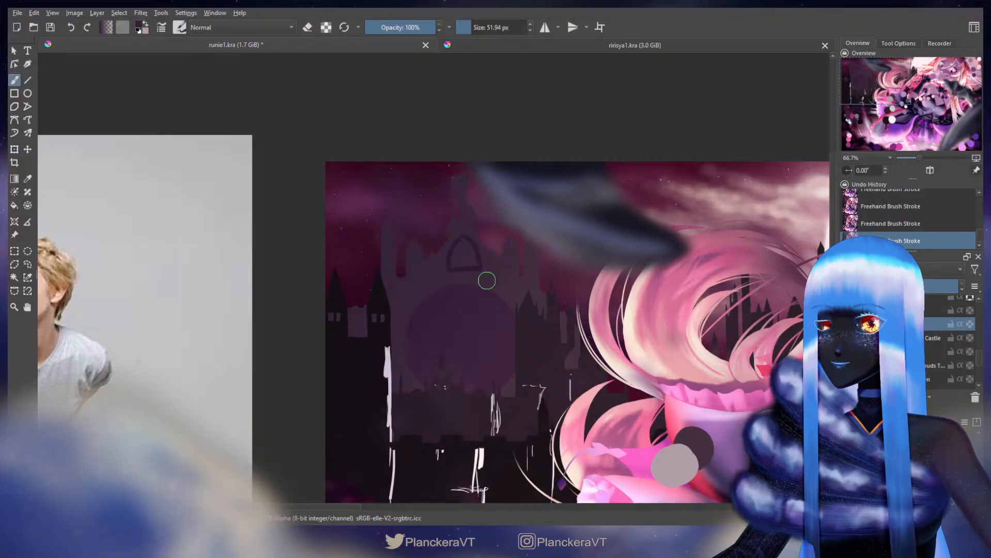
Thicken the pointed arch window's outline and fill its inside with the same dark purple using a 59.63 px brush
scroll(480, 269, up, 3)
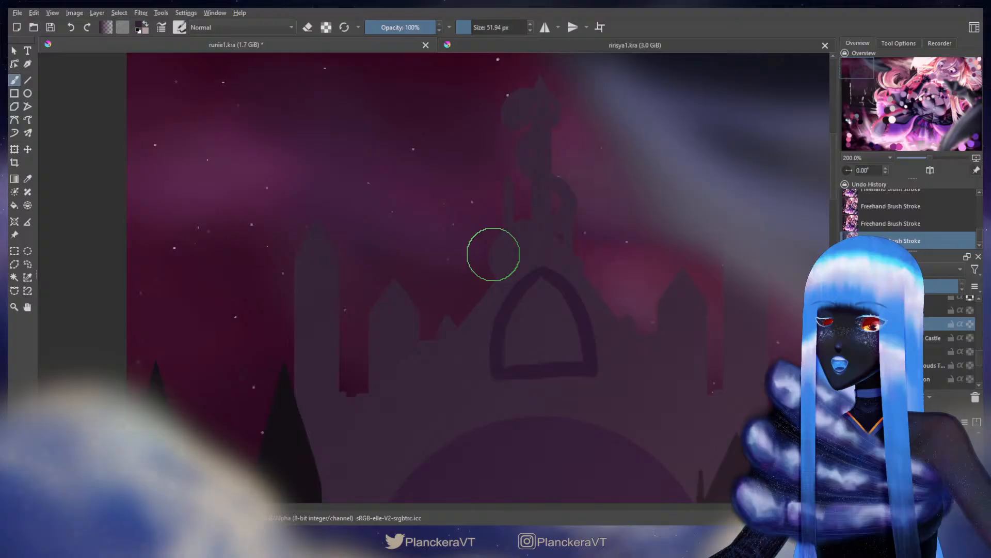
mouse_move(493, 254)
mouse_down()
mouse_move(546, 277)
mouse_move(503, 307)
mouse_up()
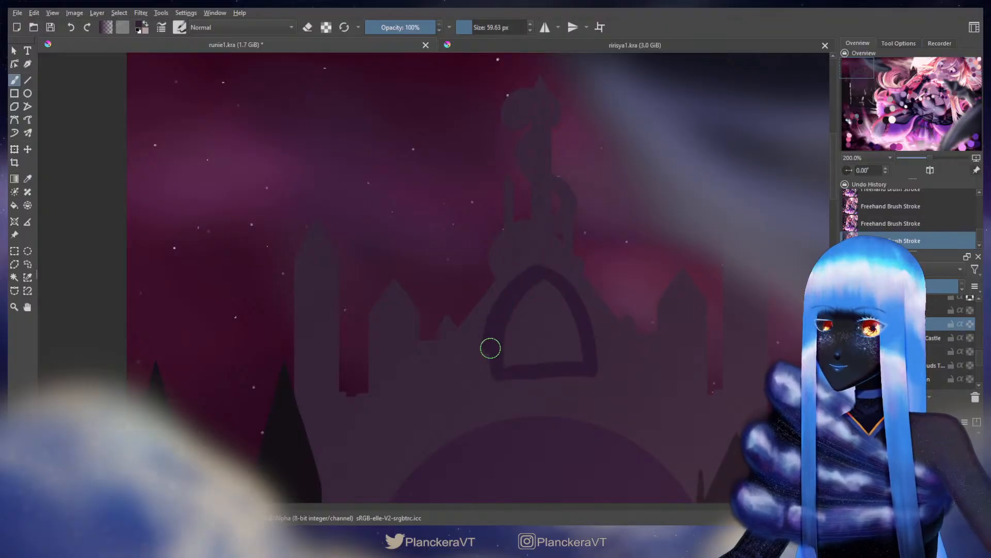
drag(493, 363, 419, 355)
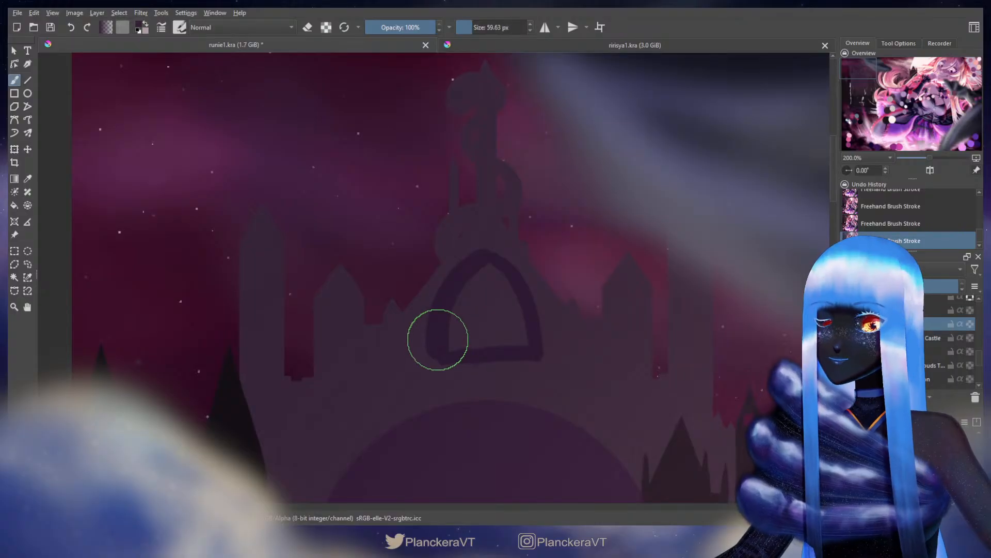
mouse_move(437, 340)
mouse_down()
mouse_move(435, 386)
mouse_move(432, 330)
mouse_move(433, 385)
mouse_move(526, 378)
mouse_move(538, 358)
mouse_move(538, 379)
mouse_move(470, 370)
mouse_move(475, 281)
mouse_move(461, 342)
mouse_move(475, 285)
mouse_move(504, 304)
mouse_move(495, 277)
mouse_move(479, 323)
mouse_move(512, 322)
mouse_up()
Trim the bottom edge of the arched window level with progressively smaller erasers, from 32.81 px down to 12.77 px
key(e)
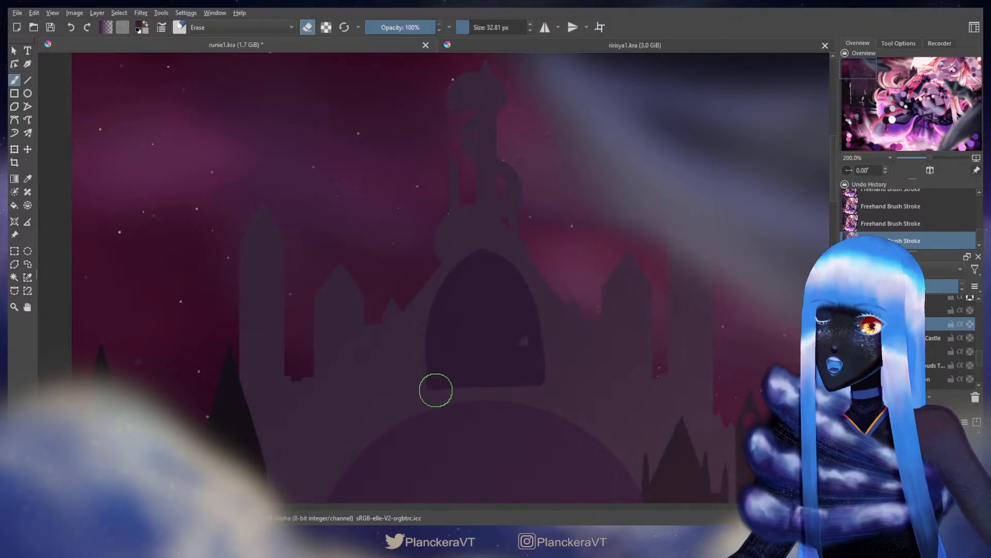
mouse_move(406, 392)
mouse_down()
mouse_move(427, 391)
mouse_move(415, 391)
mouse_up()
key(ctrl+z)
mouse_move(416, 391)
mouse_down()
mouse_move(384, 389)
mouse_move(584, 387)
mouse_move(503, 386)
mouse_up()
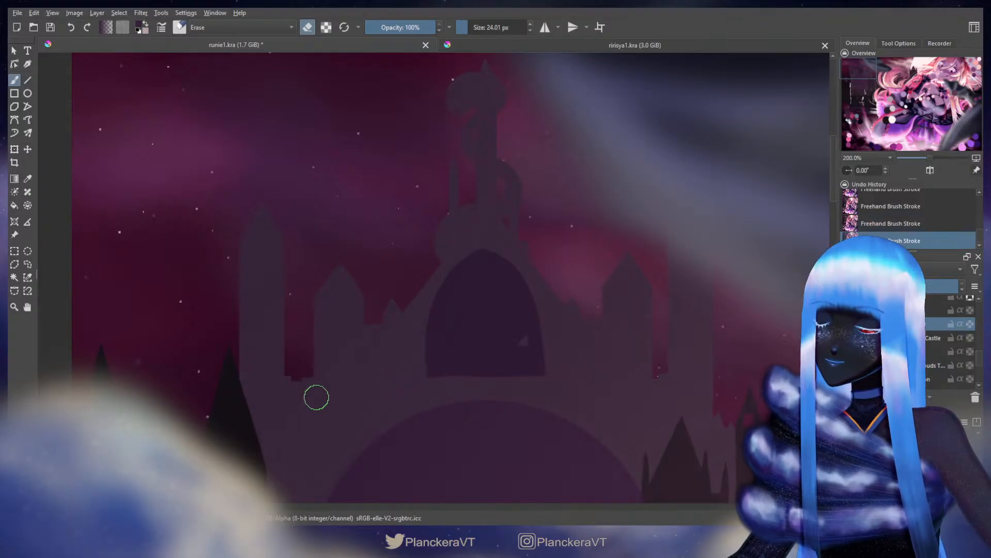
key(bracketleft)
key(bracketleft)
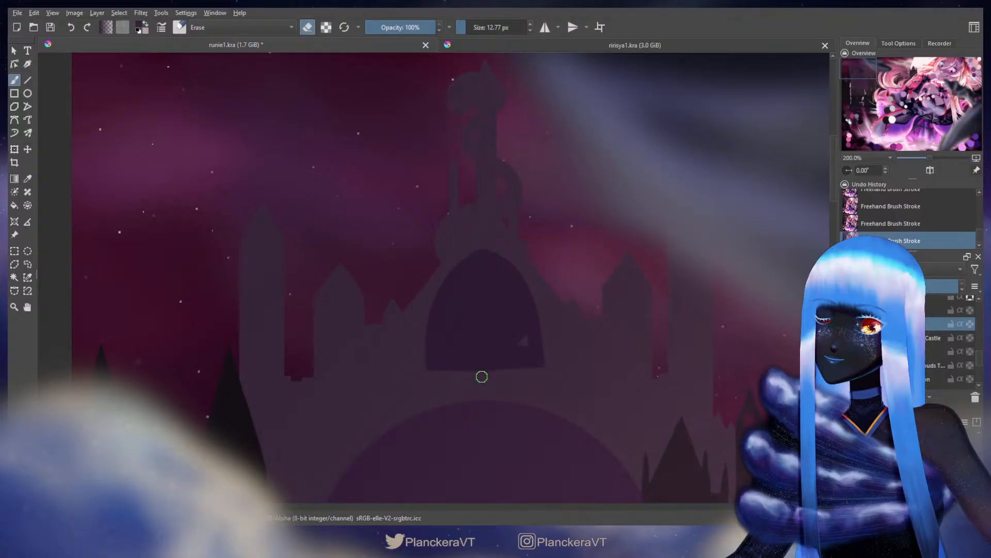
Fill the gap left inside the arched window, and clear a rectangular selection along its base for a perfectly straight edge
key(e)
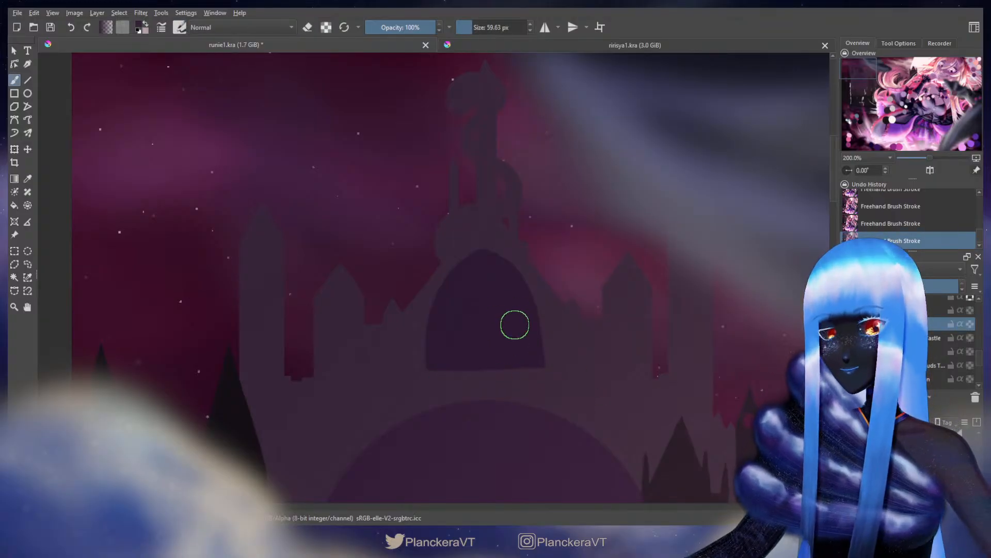
click(14, 251)
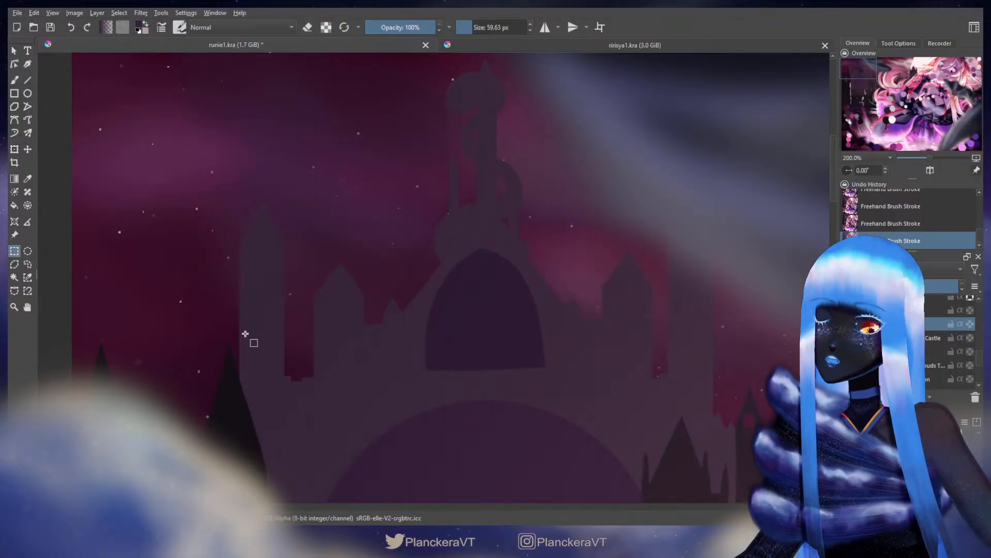
drag(567, 395, 397, 367)
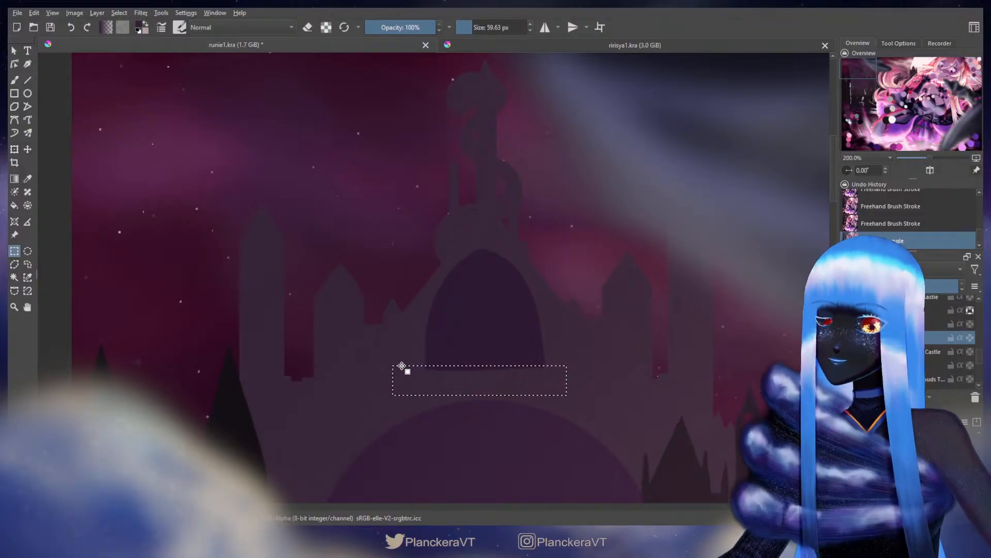
key(Delete)
key(ctrl+shift+a)
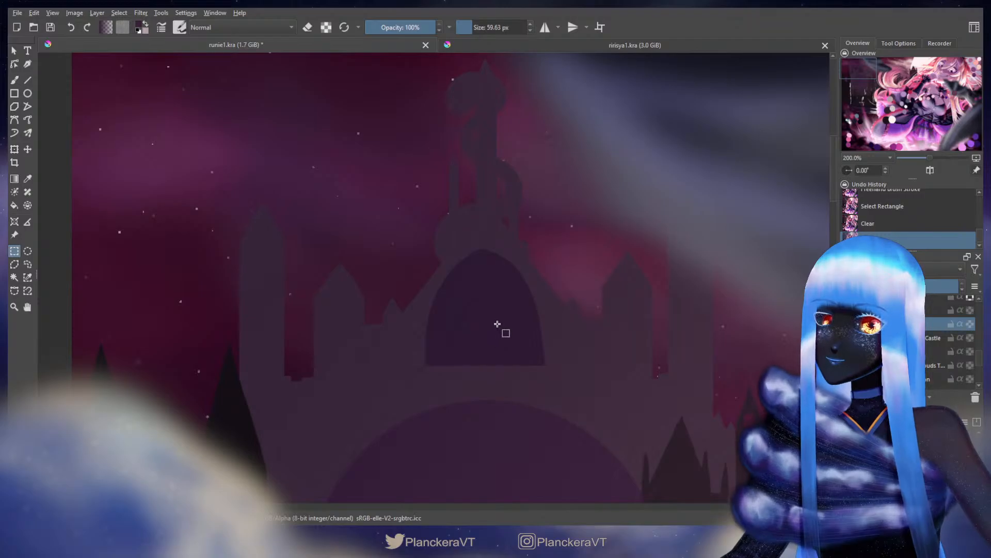
Raise the arched window's top to a sharper point and even out its curved sides with small brushes, ending at 17.49 px
key(b)
drag(524, 352, 492, 352)
drag(530, 353, 532, 356)
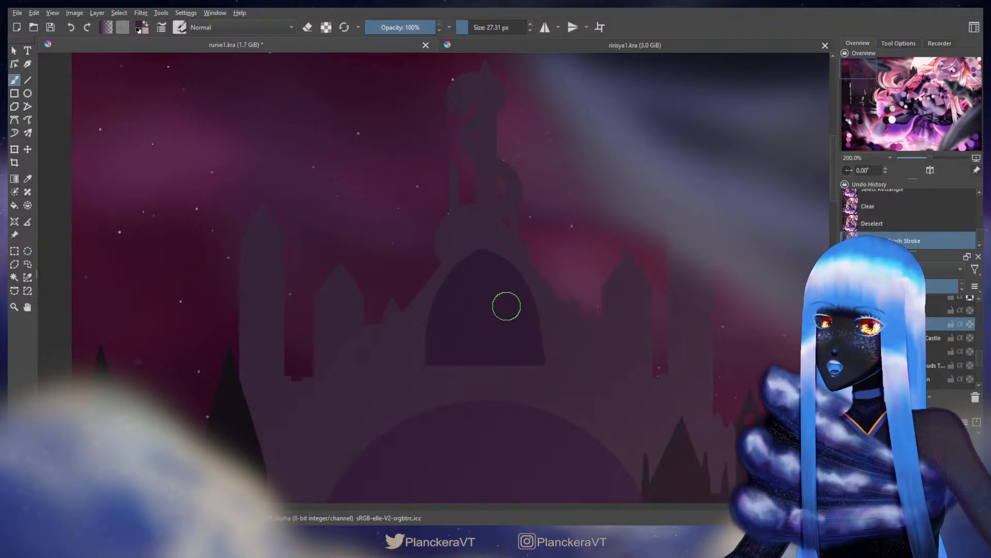
drag(475, 254, 465, 254)
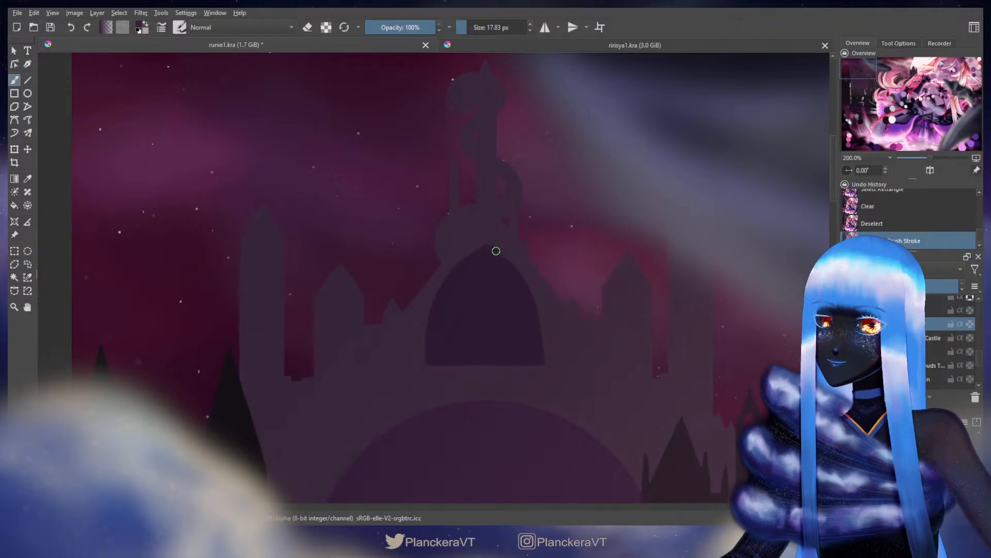
drag(527, 280, 536, 298)
key(ctrl+z)
drag(491, 258, 485, 258)
drag(485, 250, 471, 261)
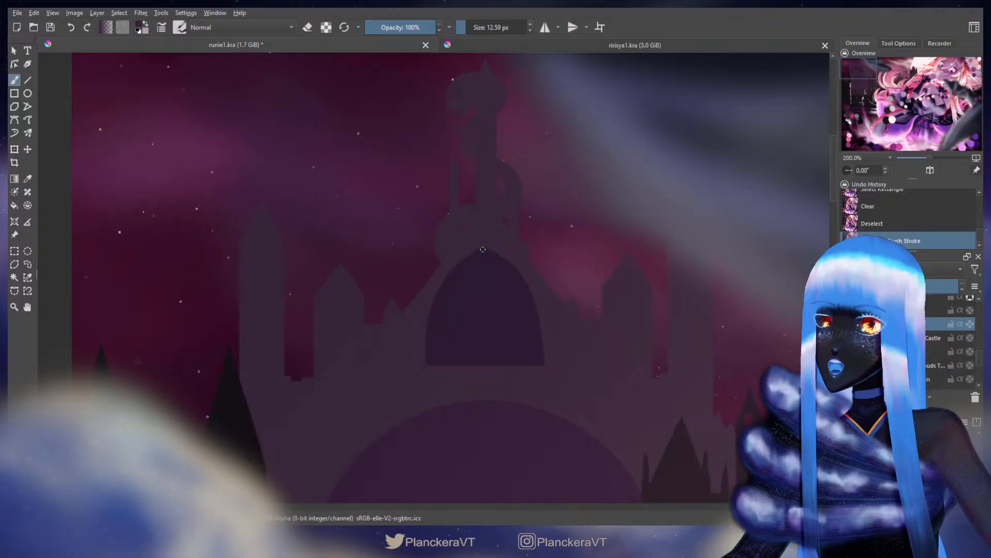
drag(525, 291, 528, 299)
drag(485, 253, 477, 257)
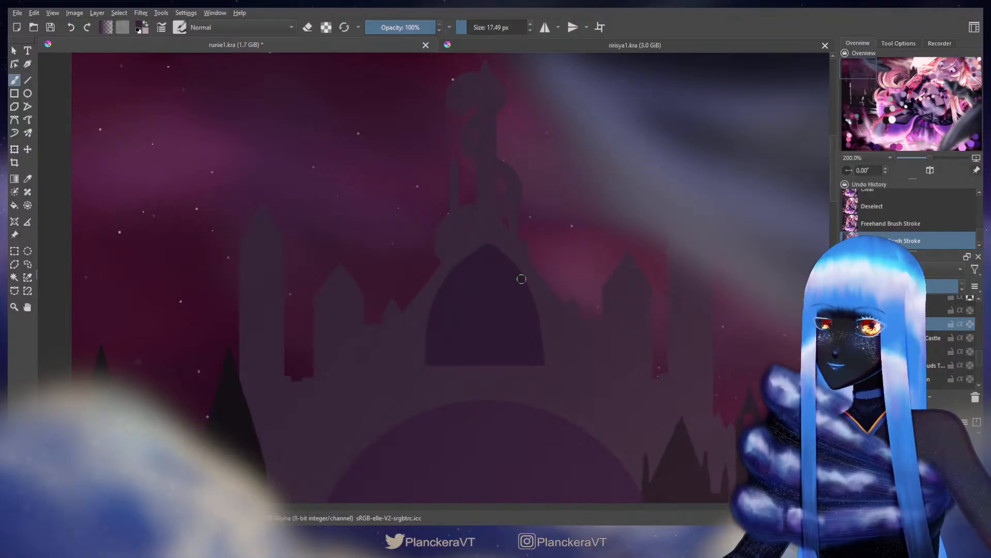
mouse_move(538, 330)
mouse_down()
mouse_move(479, 250)
mouse_move(521, 285)
mouse_up()
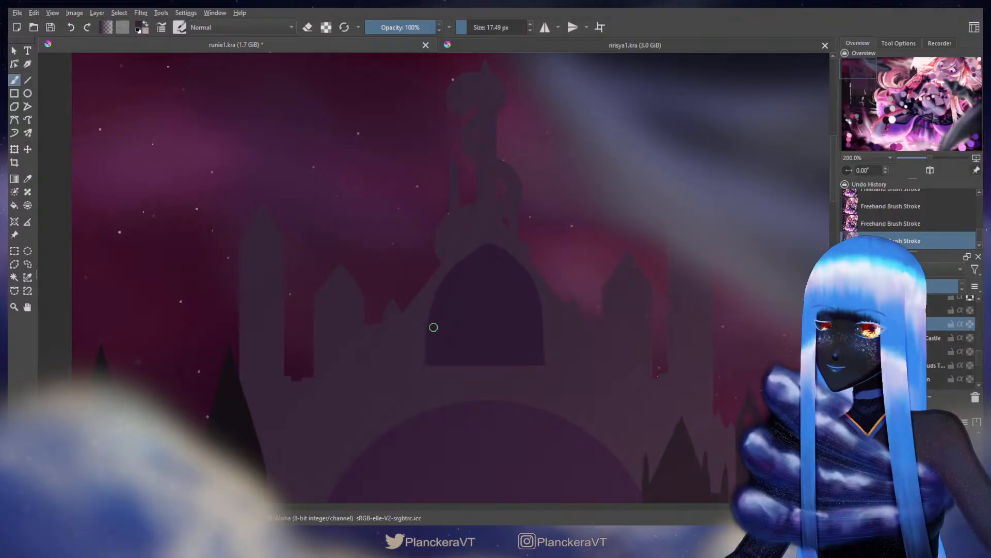
Trim the arched window's upper sides and tip with an eraser of about 15 px
key(e)
mouse_move(492, 207)
mouse_down()
mouse_move(498, 228)
mouse_move(482, 234)
mouse_move(501, 241)
mouse_up()
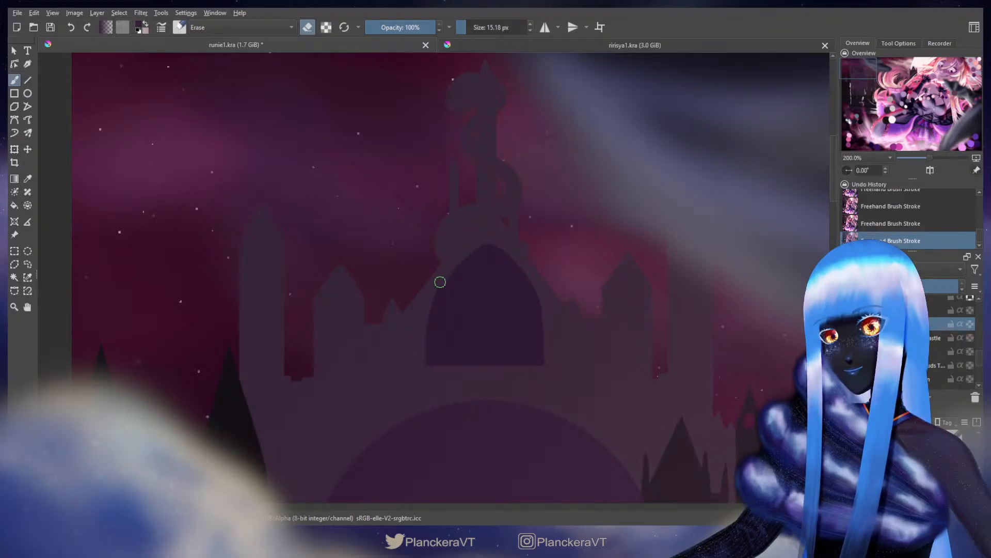
key(ctrl+z)
key(ctrl+shift+z)
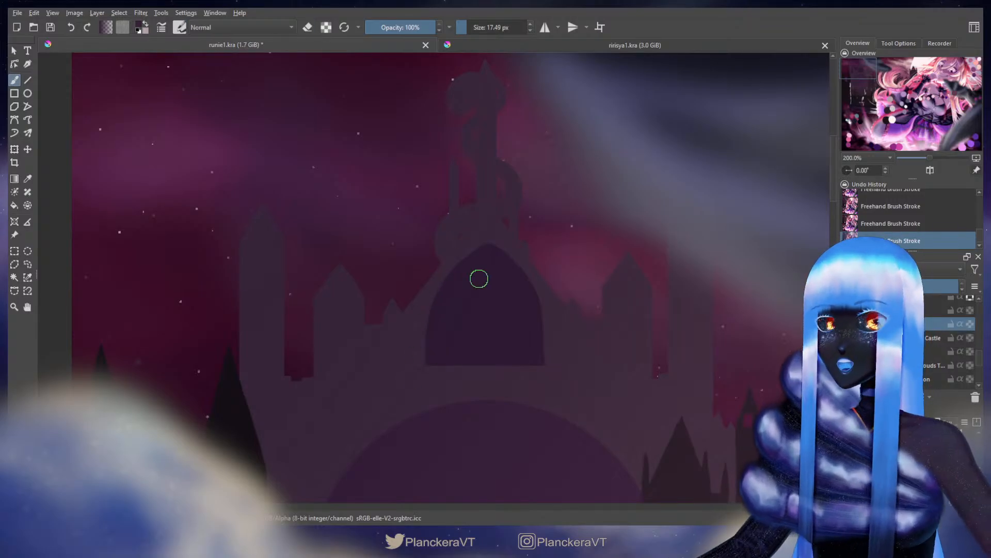
mouse_move(439, 246)
shift+mouse_down()
mouse_move(506, 266)
mouse_move(520, 252)
shift+mouse_up()
key(ctrl+z)
drag(516, 245, 527, 250)
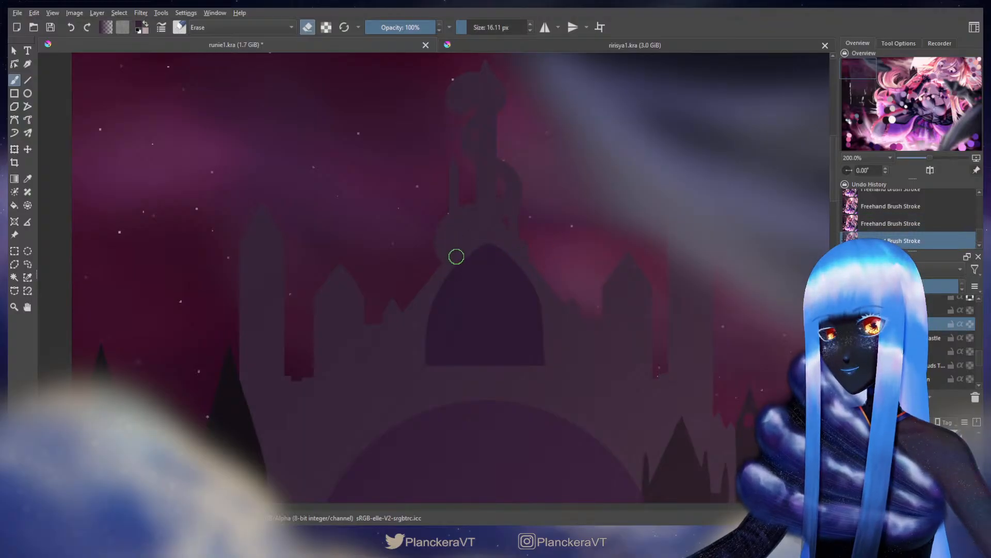
Erase a curved band across the upper part of the arched window with a 16.11 px eraser, separating its pointed tip
mouse_move(471, 265)
mouse_down()
mouse_move(496, 268)
mouse_move(522, 252)
mouse_up()
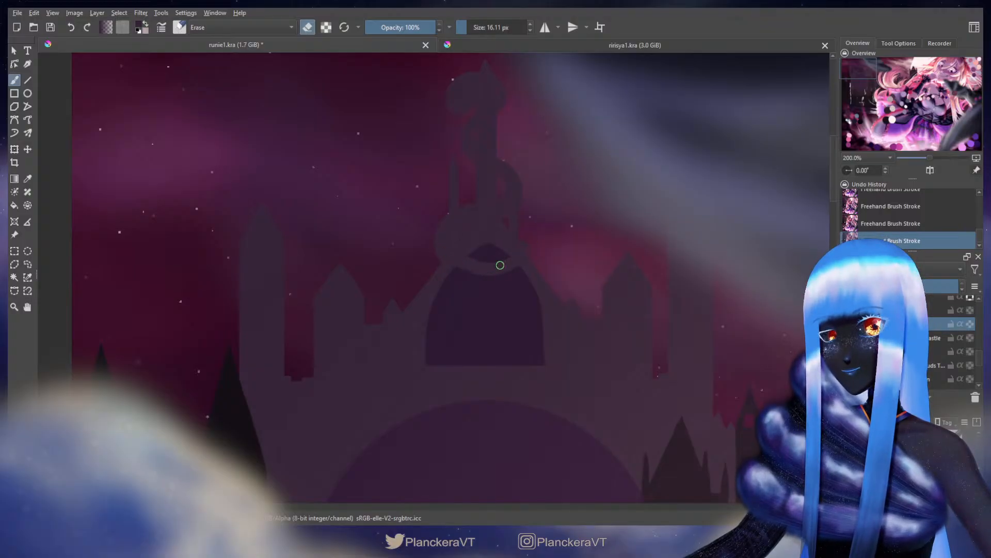
key(bracketleft)
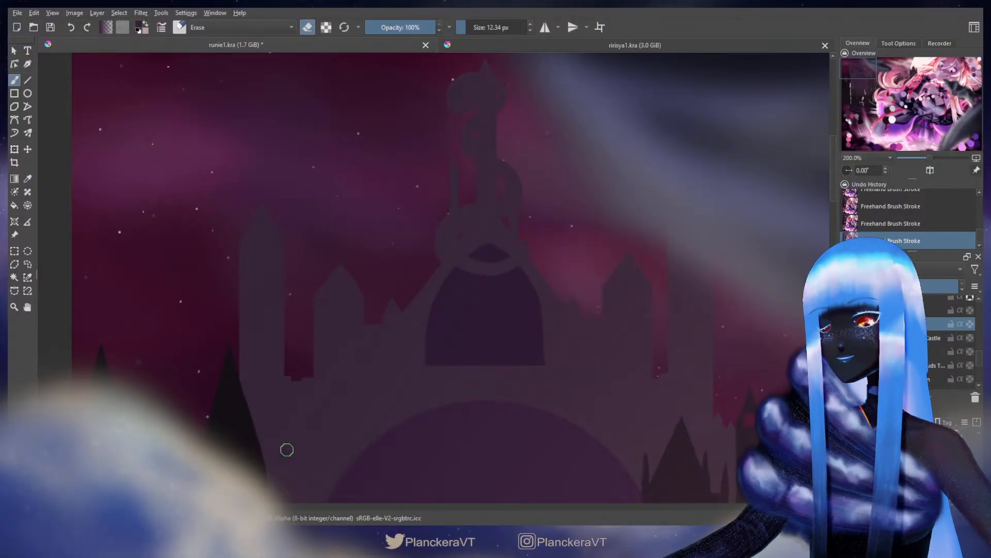
scroll(406, 367, down, 3)
drag(505, 401, 537, 319)
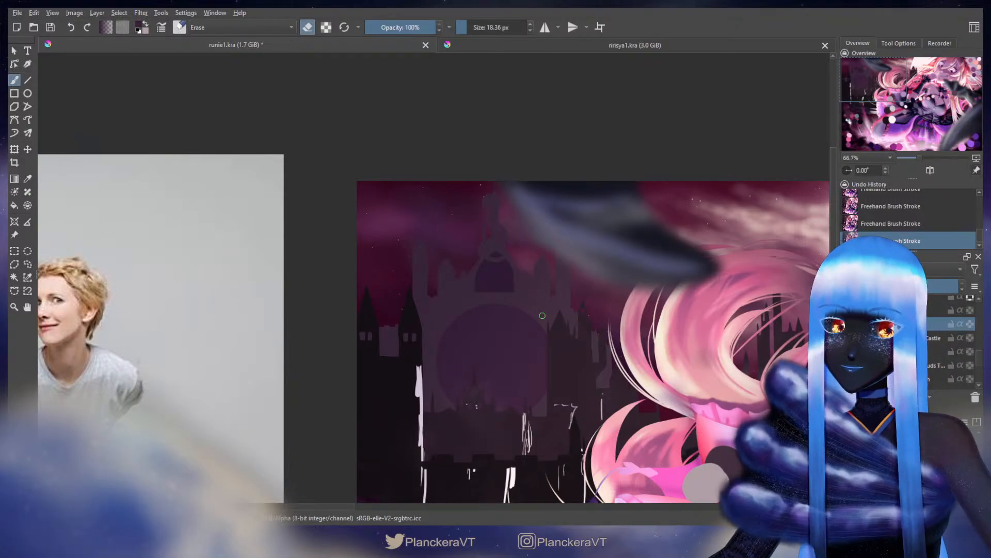
key(e)
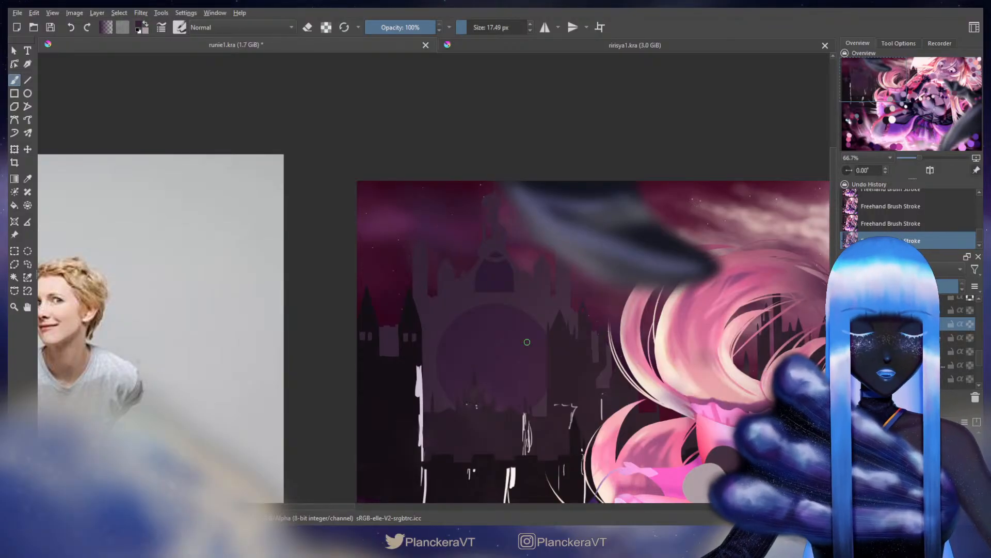
Group the castle layer with the window layer above it and rename the new group
click(909, 338)
ctrl+click(909, 324)
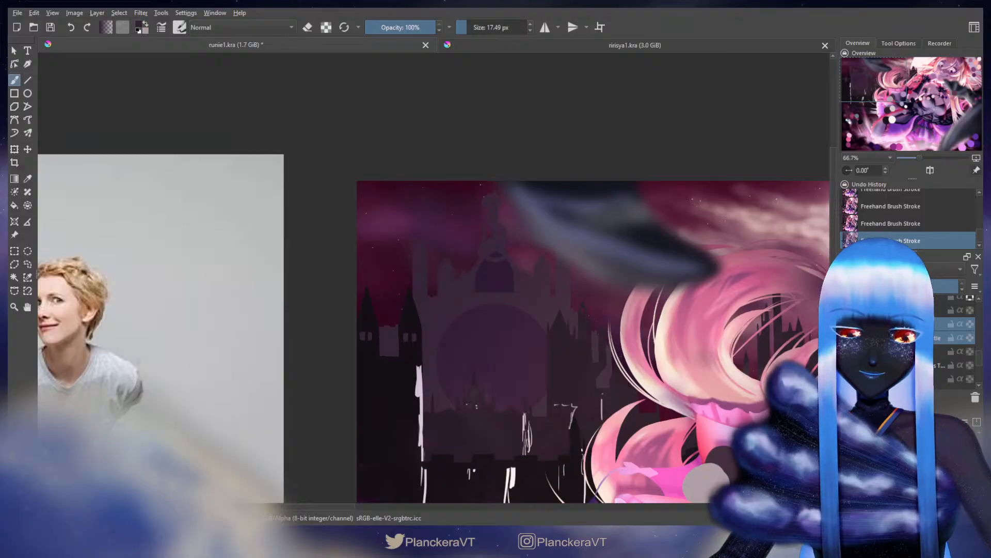
key(ctrl+g)
double_click(909, 323)
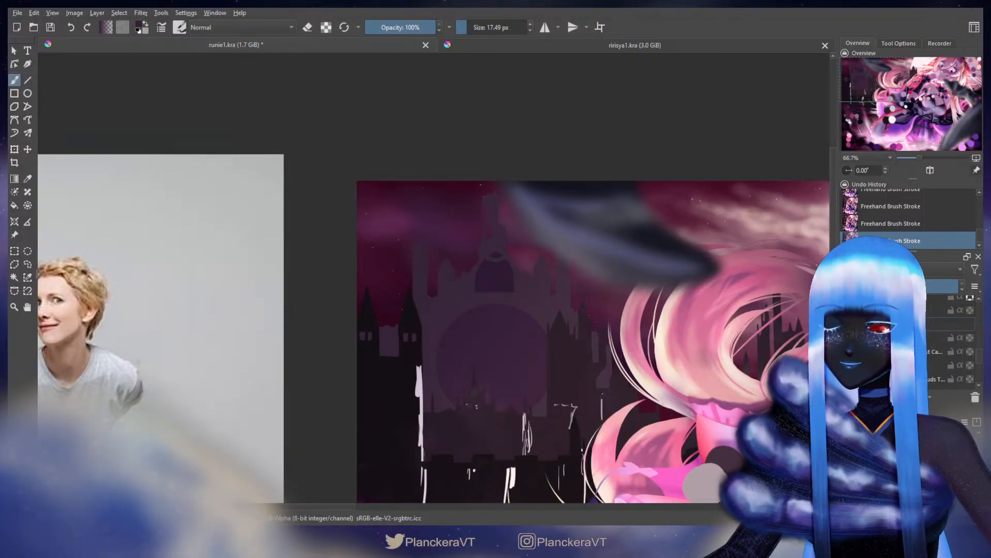
key(Return)
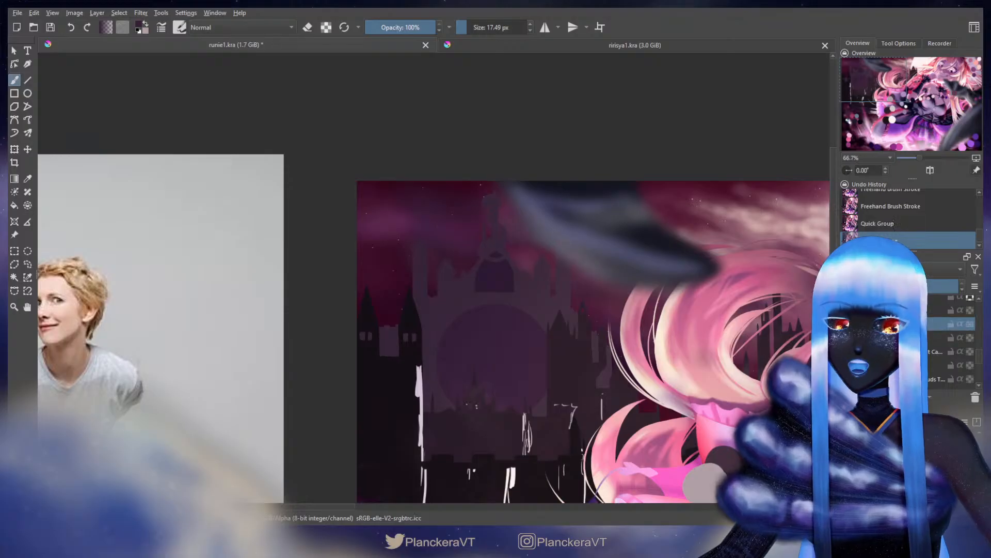
Turn on the hidden cloud and dark night-sky layers around the castle
mouse_move(981, 361)
mouse_down()
mouse_move(980, 345)
mouse_move(978, 380)
mouse_up()
click(969, 361)
click(846, 341)
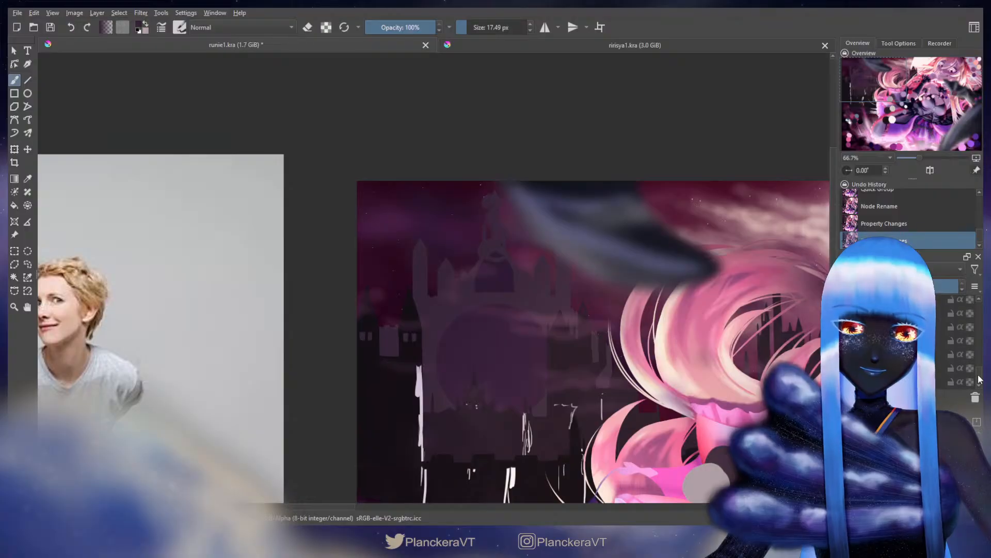
click(847, 354)
click(846, 368)
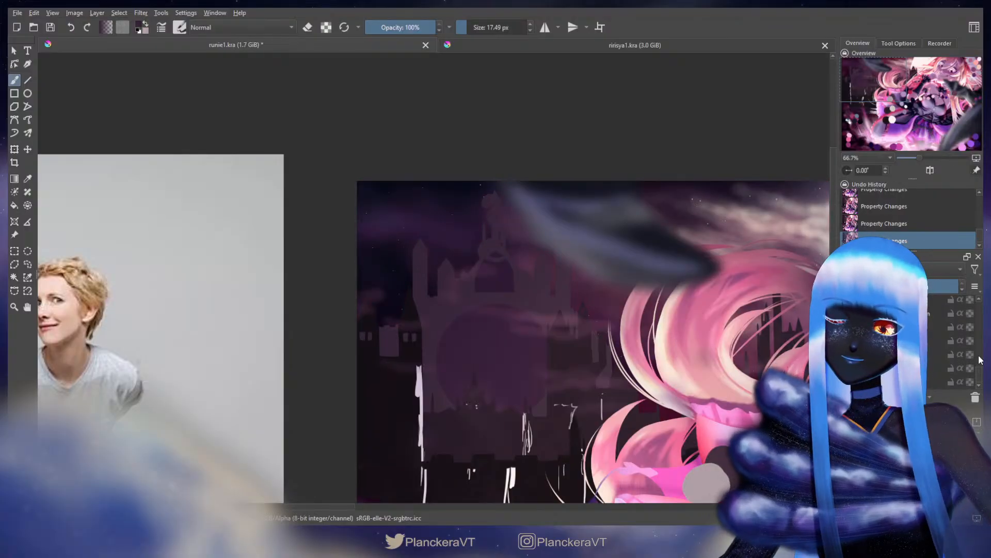
drag(979, 359, 980, 337)
Cover the white sketch lines over the castle's lower walls with the sampled dark swatch color, using a brush from 385.41 px upward
drag(603, 390, 578, 263)
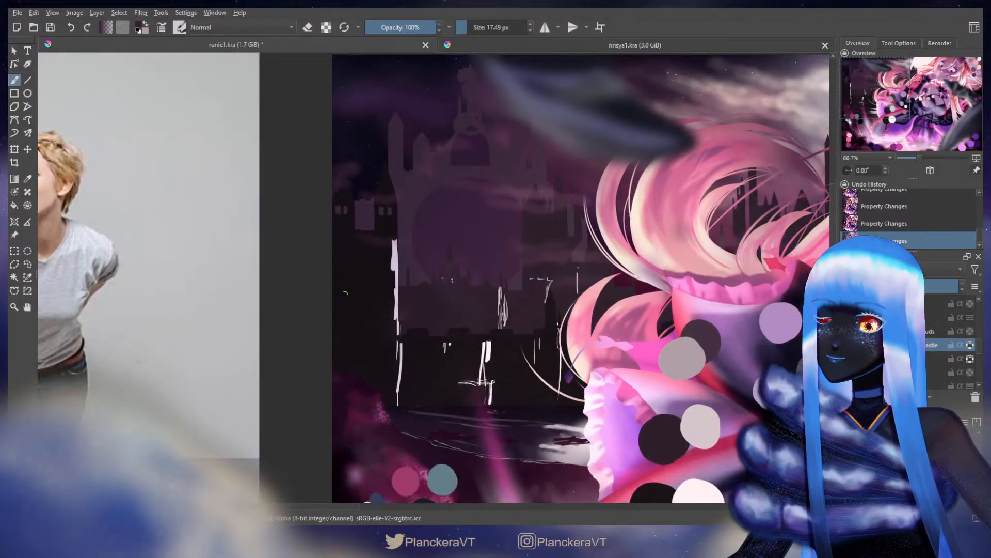
ctrl+click(667, 432)
ctrl+click(656, 495)
drag(551, 303, 777, 303)
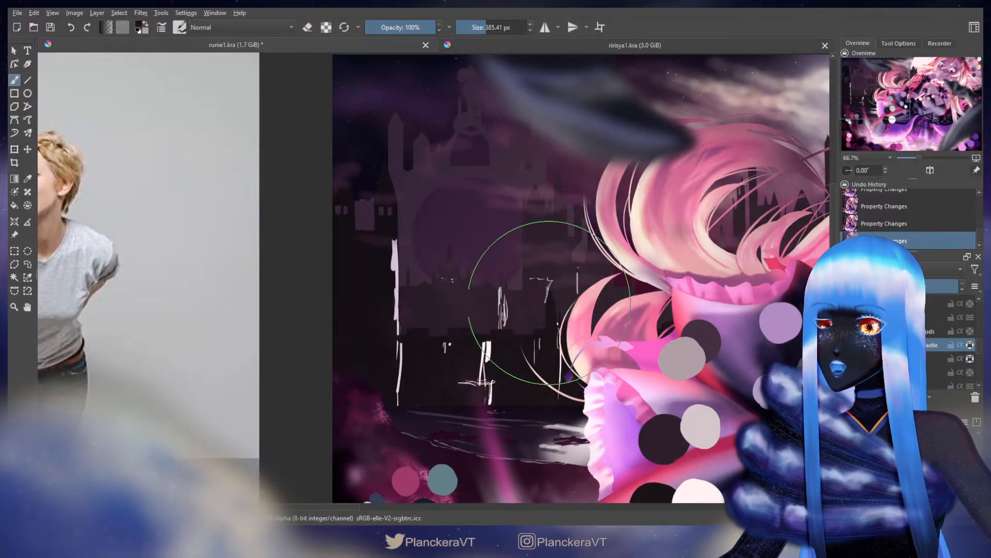
mouse_move(408, 302)
mouse_down()
mouse_move(421, 244)
mouse_move(530, 314)
mouse_move(503, 275)
mouse_move(566, 398)
mouse_move(570, 446)
mouse_up()
drag(695, 313, 479, 392)
mouse_move(685, 224)
mouse_down()
mouse_move(367, 456)
mouse_move(463, 406)
mouse_up()
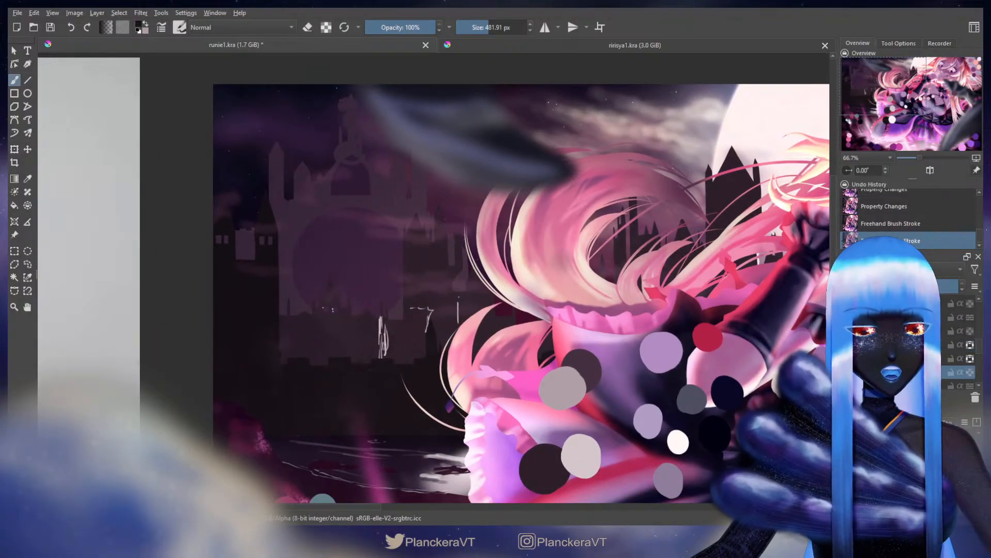
drag(633, 395, 660, 270)
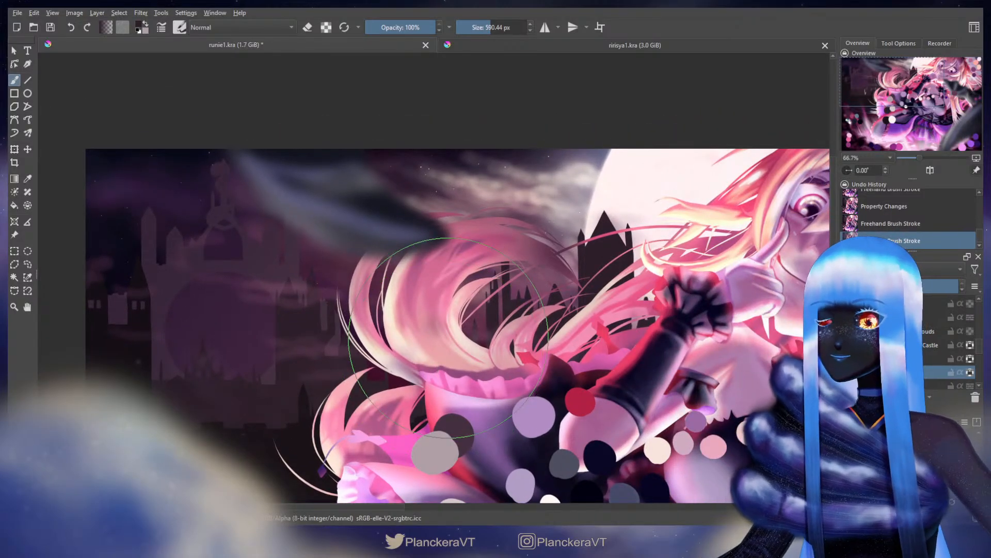
Check the castle against the whole illustration, and lock the layer two rows above the selected one
scroll(441, 360, down, 3)
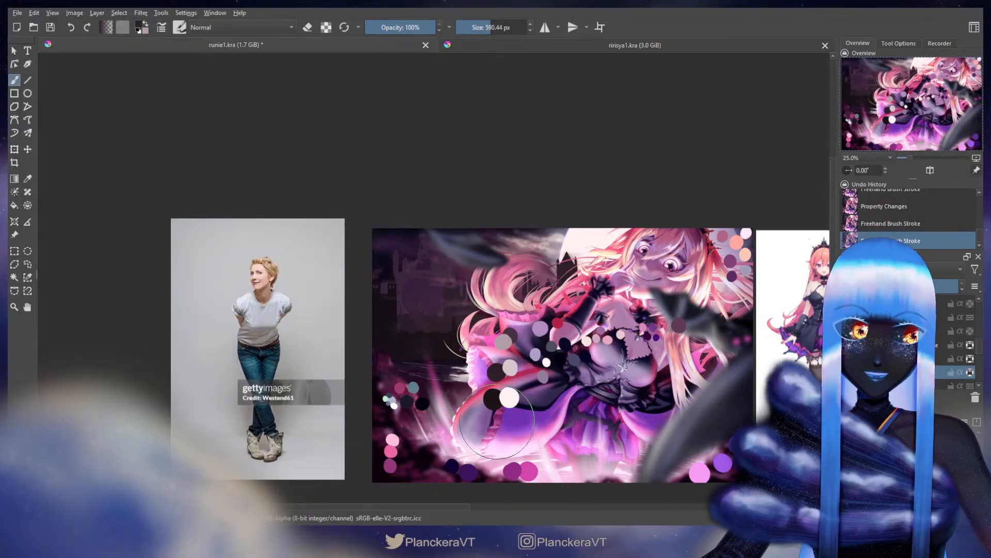
scroll(470, 339, up, 2)
drag(474, 334, 537, 400)
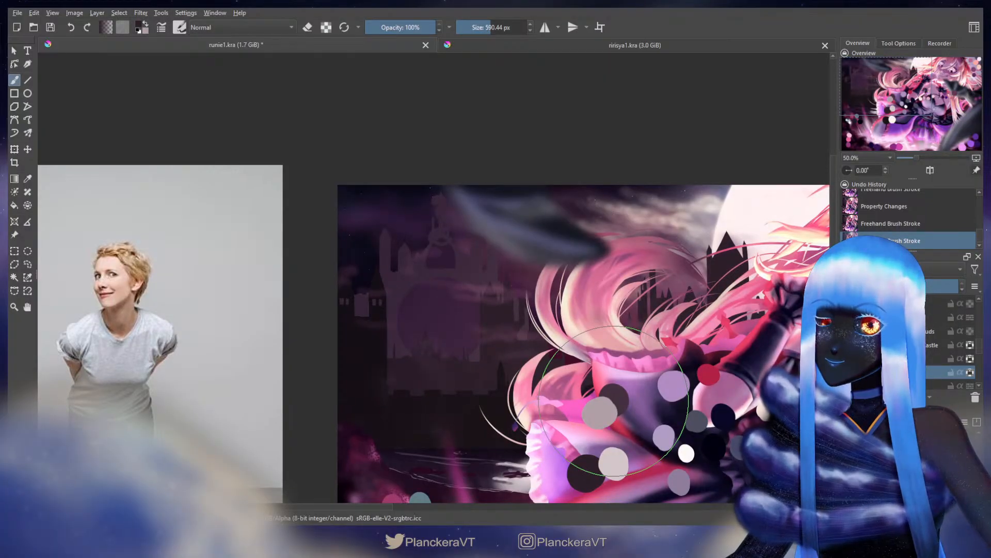
scroll(421, 362, up, 2)
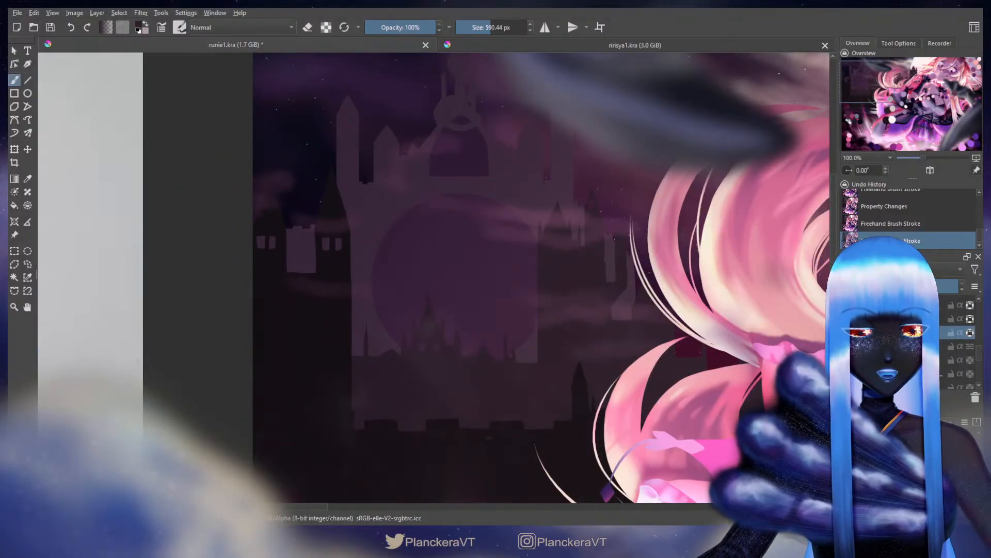
click(960, 304)
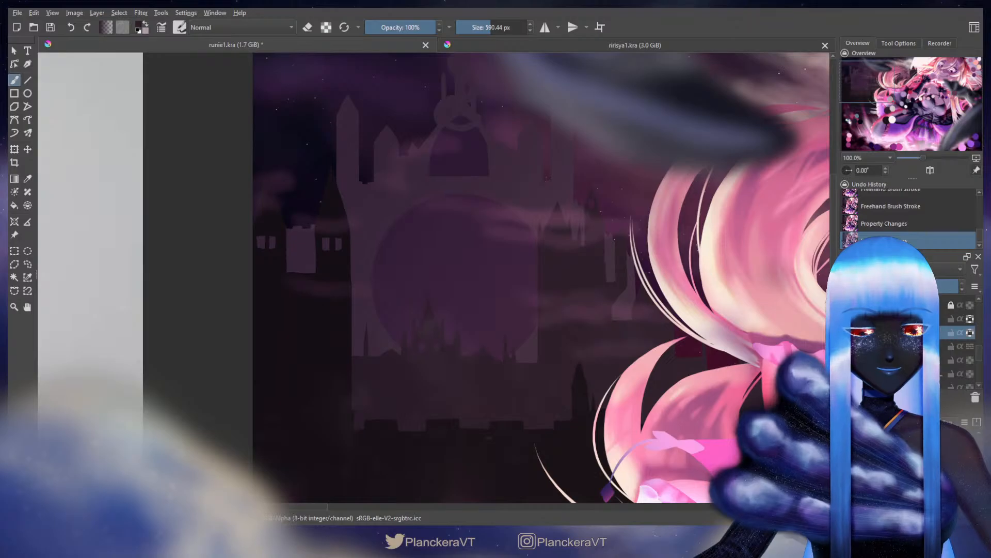
Reduce the brush to 26.75 px and clean up the edges of the pale gap between the two windowed castle towers
scroll(682, 409, down, 2)
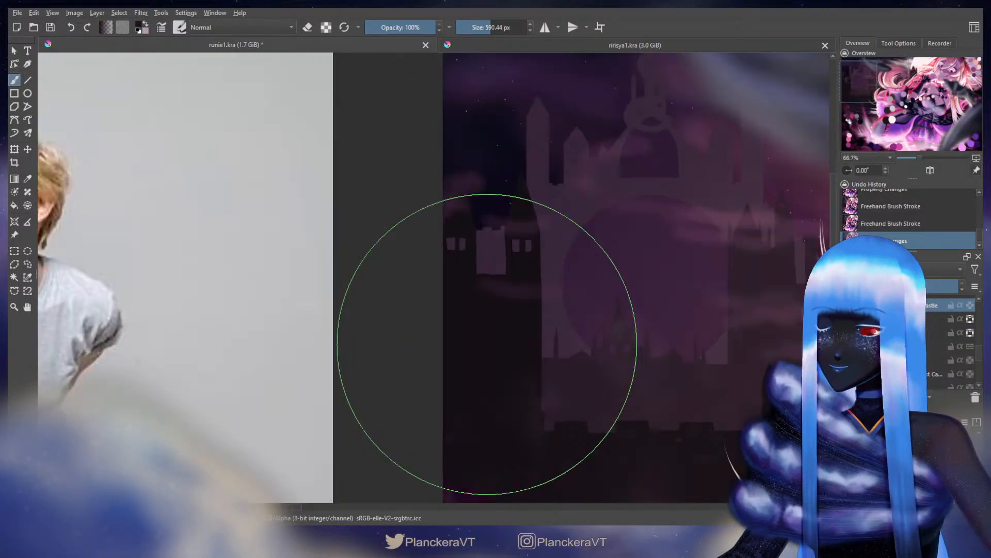
scroll(487, 344, up, 2)
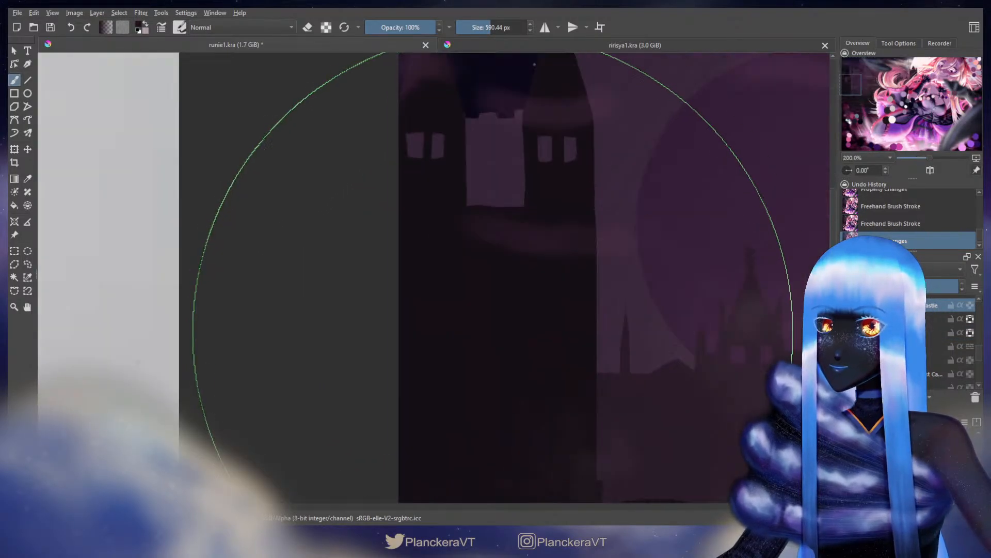
drag(620, 226, 515, 219)
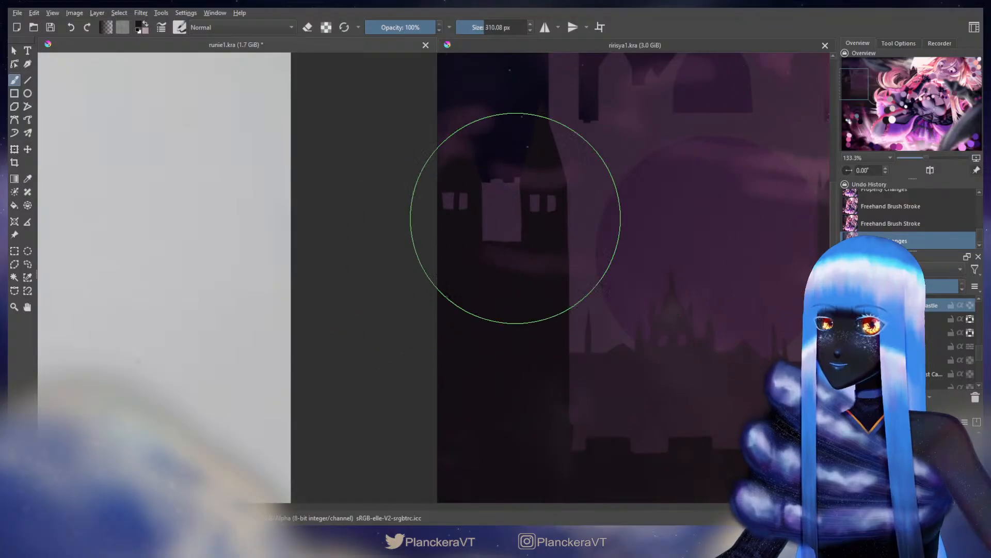
mouse_move(581, 194)
mouse_down()
mouse_move(503, 196)
mouse_move(523, 190)
mouse_up()
drag(524, 231, 524, 241)
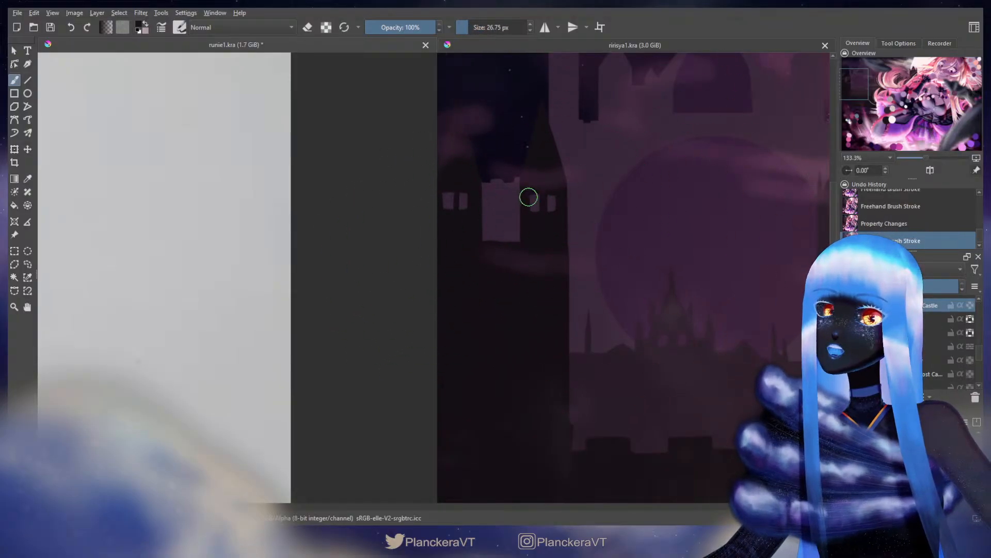
mouse_move(524, 189)
mouse_down()
mouse_move(524, 231)
mouse_move(498, 244)
mouse_move(522, 245)
mouse_move(506, 242)
mouse_up()
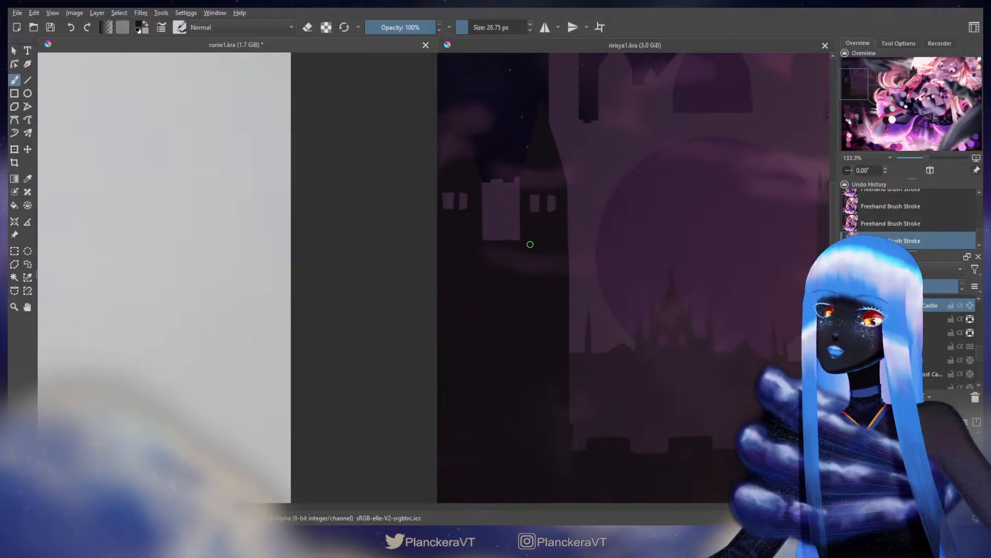
Check the castle against the whole illustration and hide the layer holding the round color swatches
scroll(549, 229, down, 4)
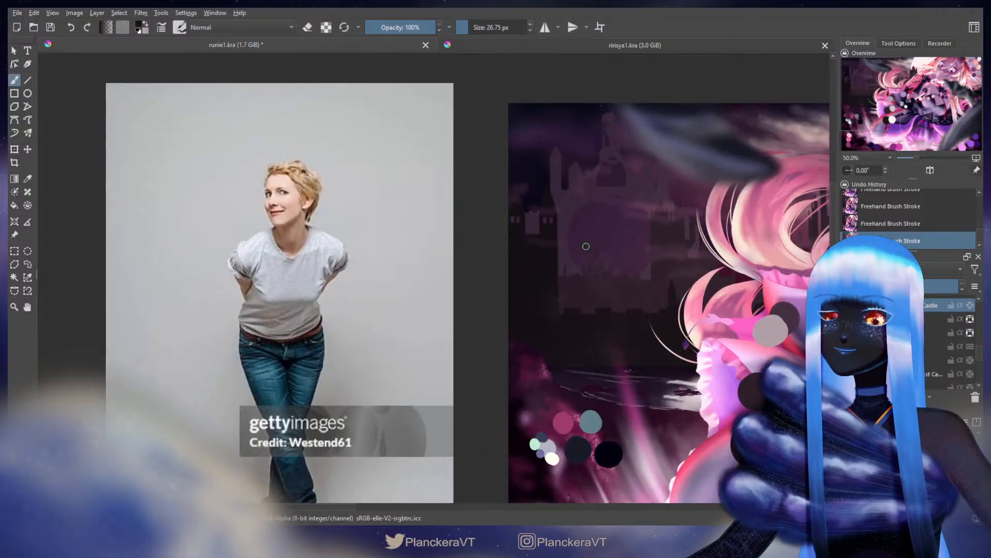
mouse_move(713, 279)
mouse_down()
mouse_move(602, 243)
mouse_move(614, 271)
mouse_move(537, 269)
mouse_move(563, 276)
mouse_up()
scroll(613, 272, down, 1)
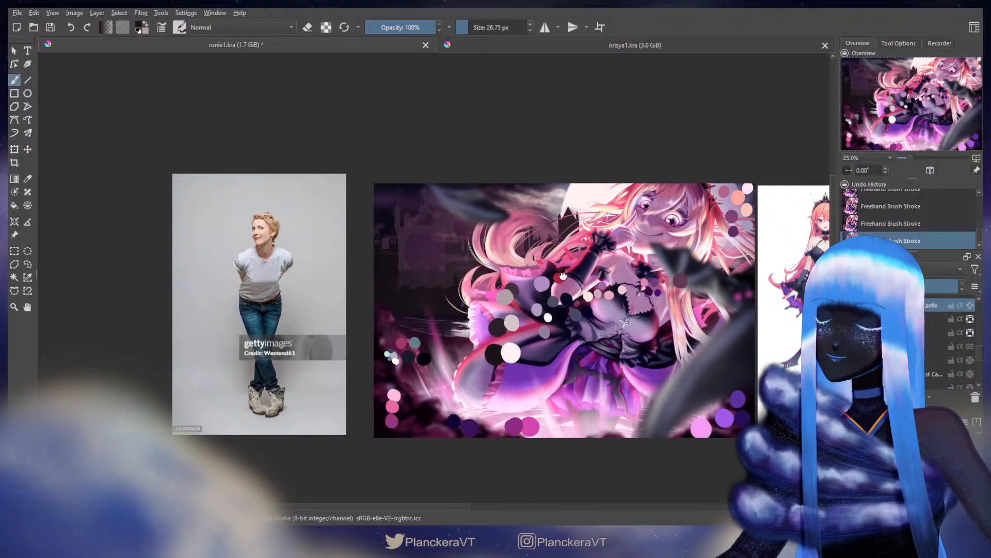
scroll(563, 276, up, 4)
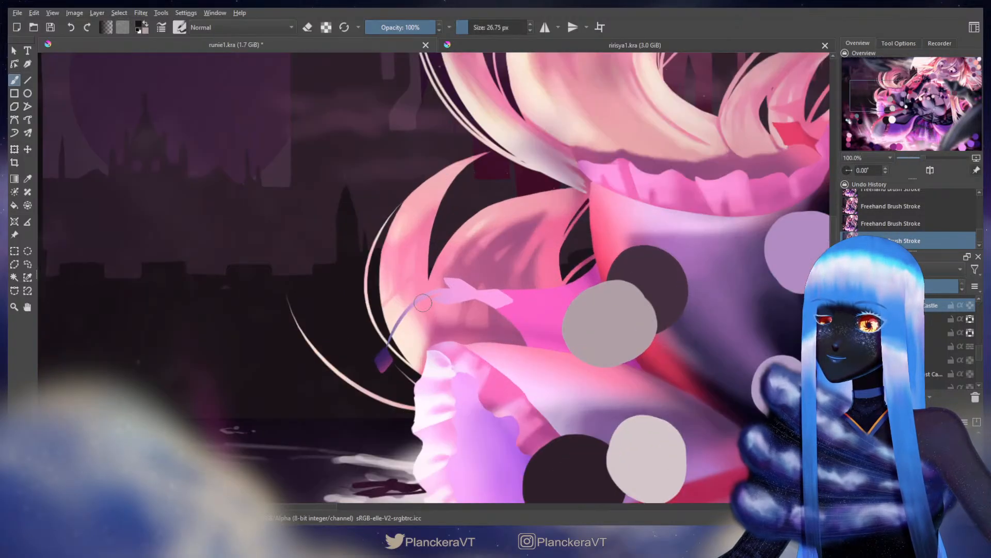
scroll(423, 303, down, 5)
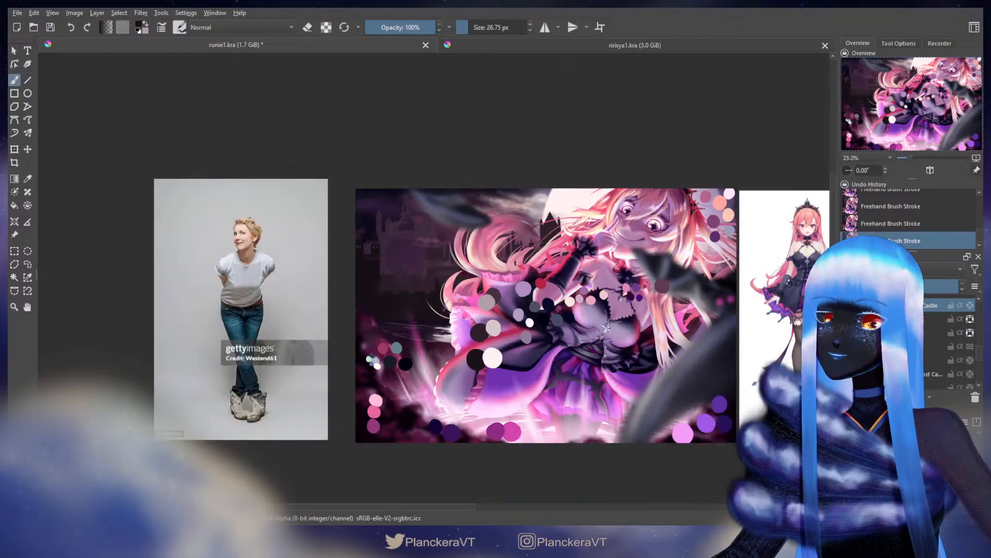
drag(540, 290, 551, 285)
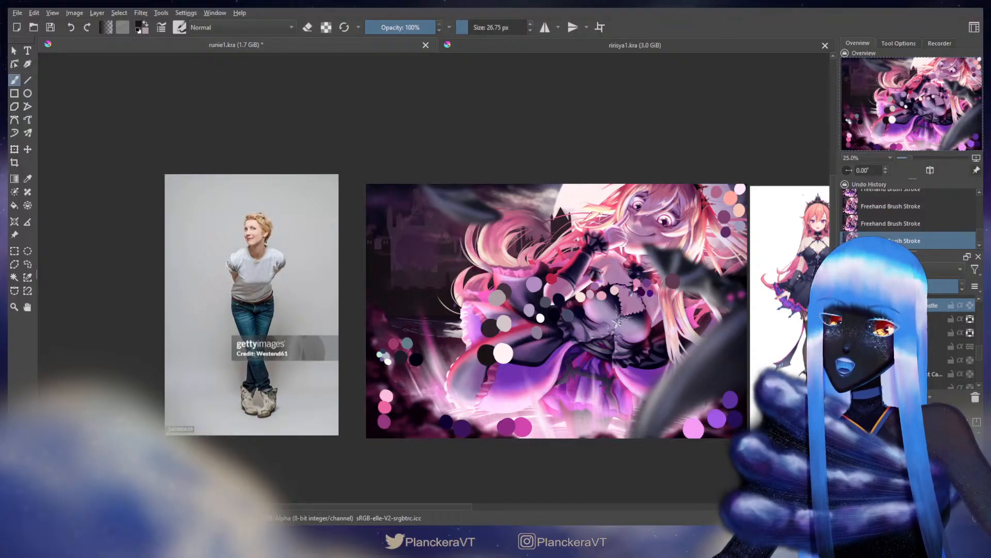
drag(979, 353, 979, 309)
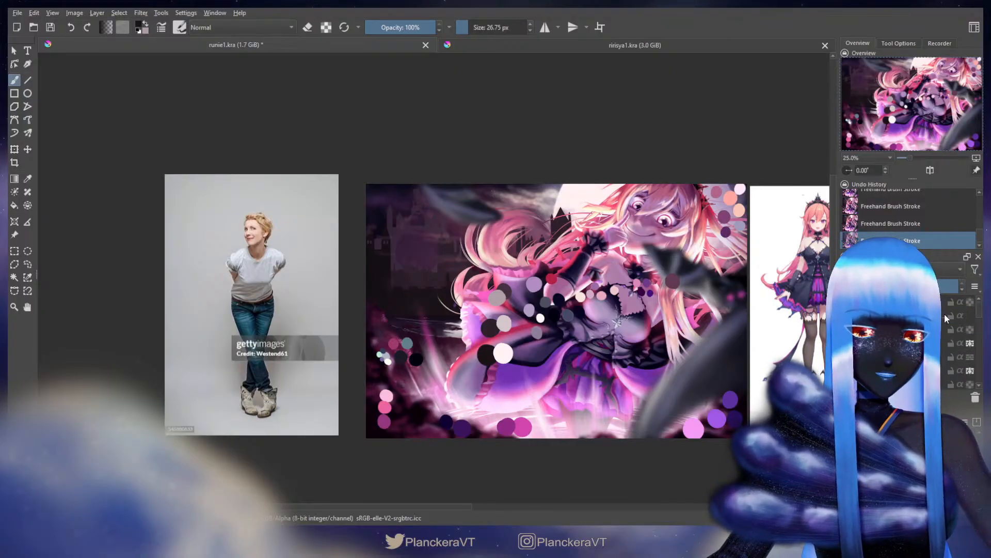
click(848, 302)
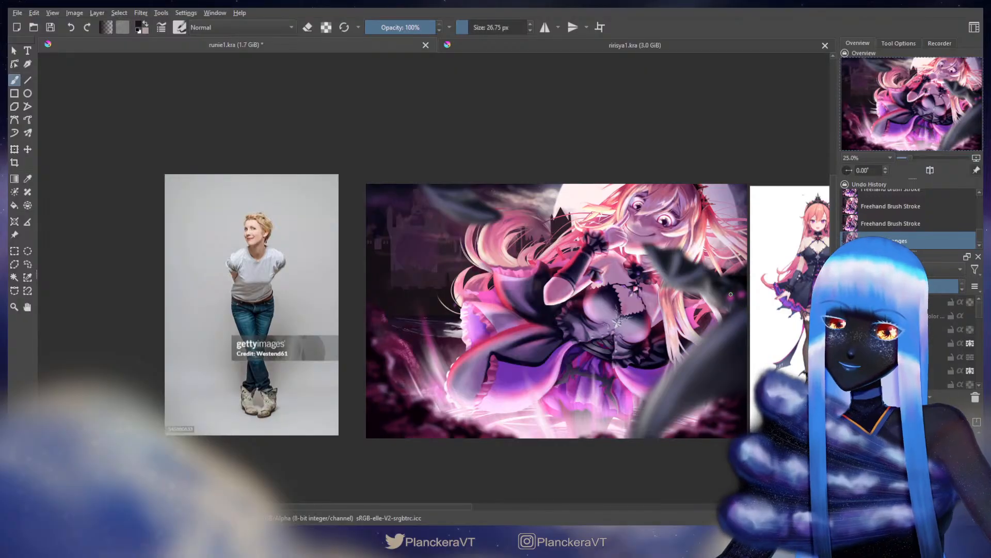
Select the layer below the shadow layer and paint over the area behind the bat's wing with sampled dark color, using a 124.21 px brush
scroll(979, 314, down, 1)
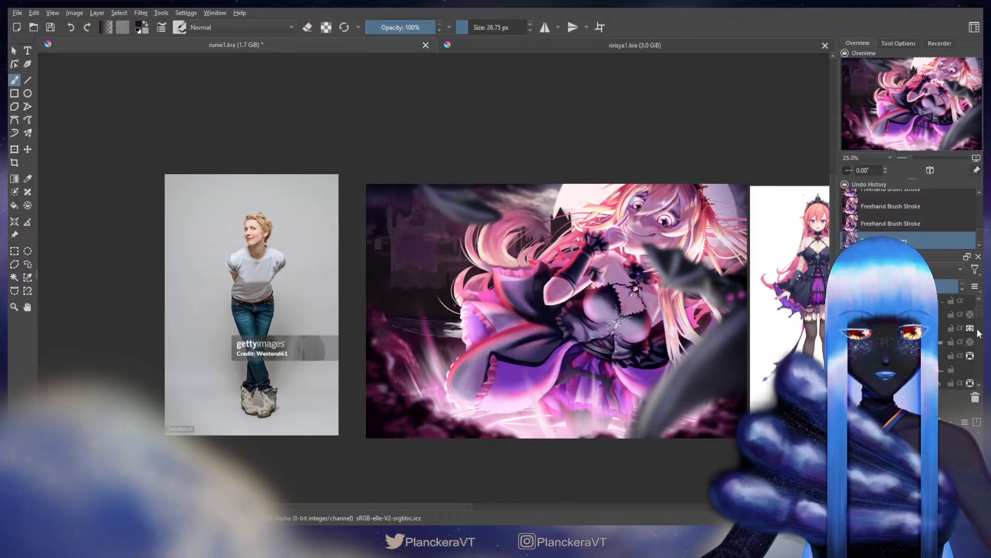
click(952, 355)
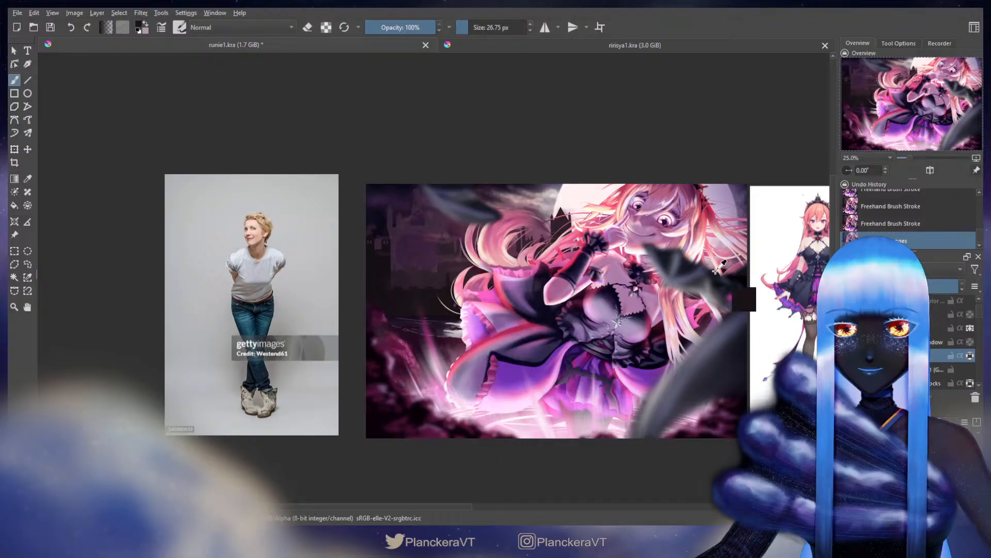
mouse_move(748, 295)
mouse_down()
mouse_move(818, 295)
mouse_move(592, 295)
mouse_up()
key(ctrl+z)
key(/)
drag(735, 294, 733, 297)
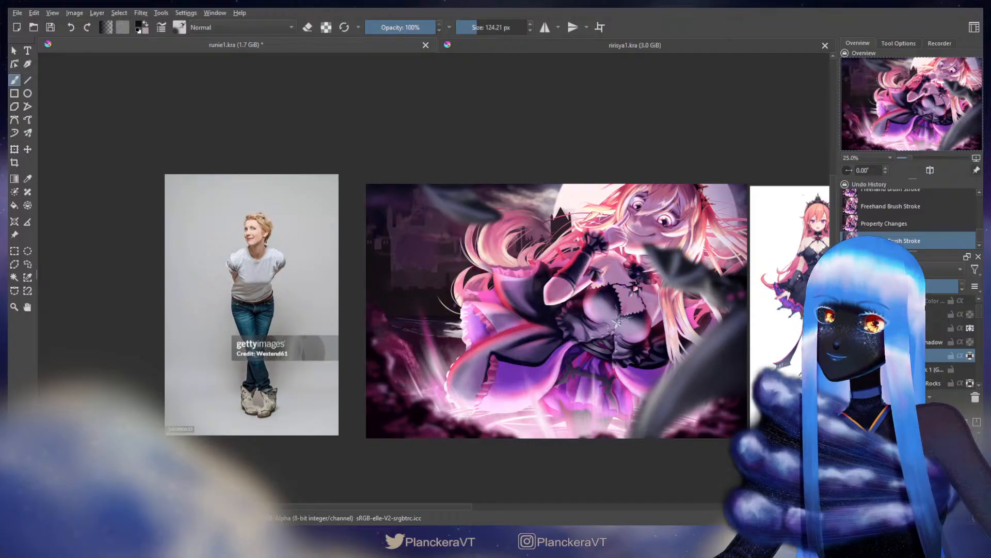
mouse_move(732, 302)
mouse_down()
mouse_move(741, 294)
mouse_move(754, 306)
mouse_up()
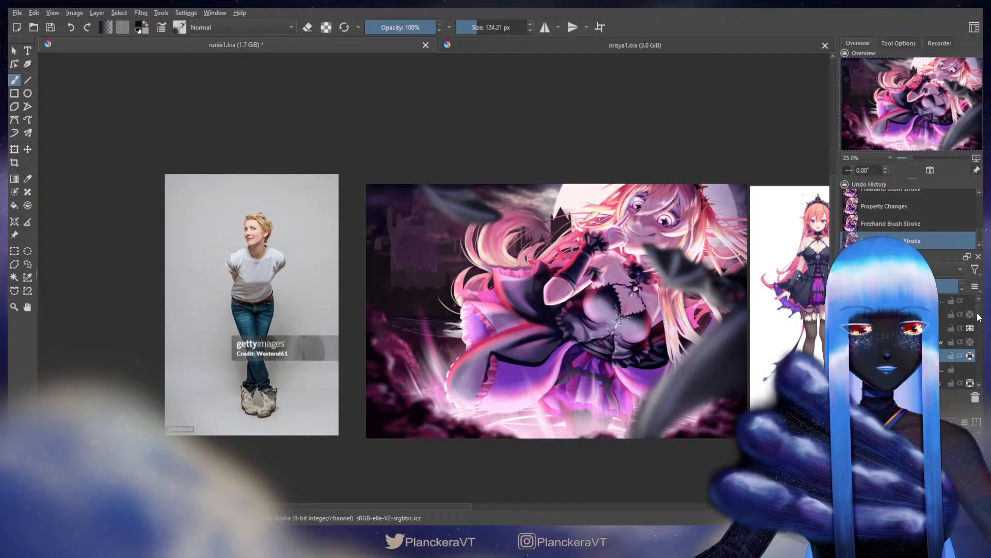
Select the filter mask below the Rocks layer and apply changed filter settings to it
scroll(979, 316, down, 3)
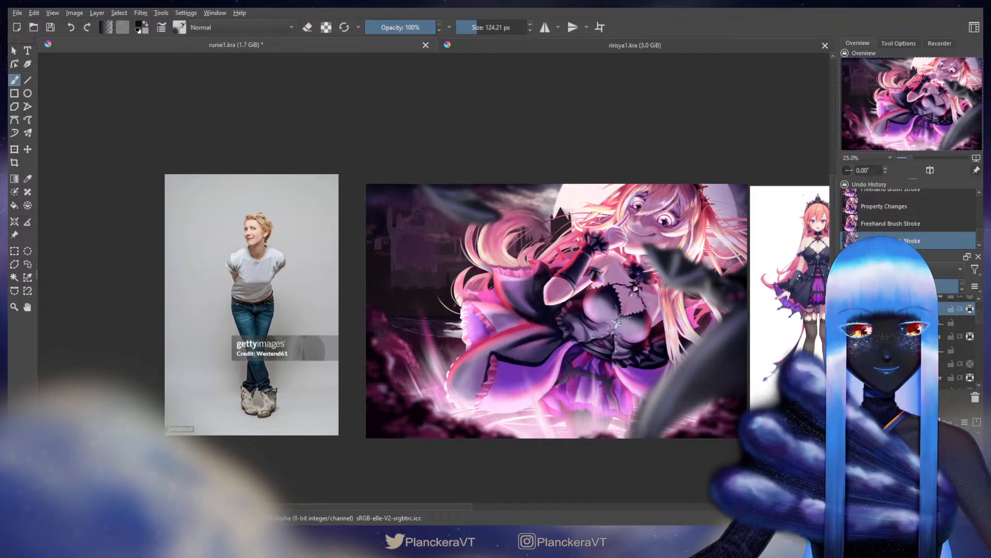
click(901, 350)
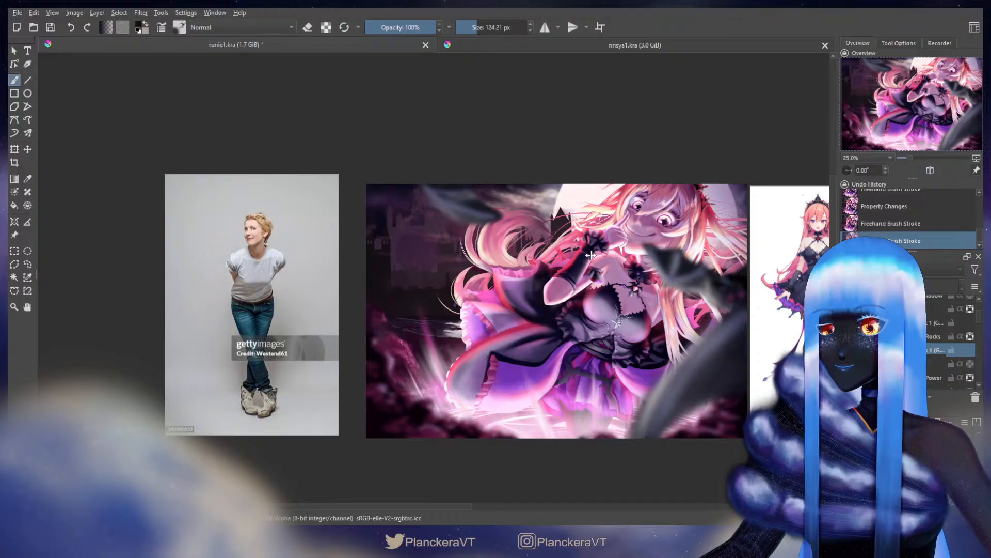
click(606, 342)
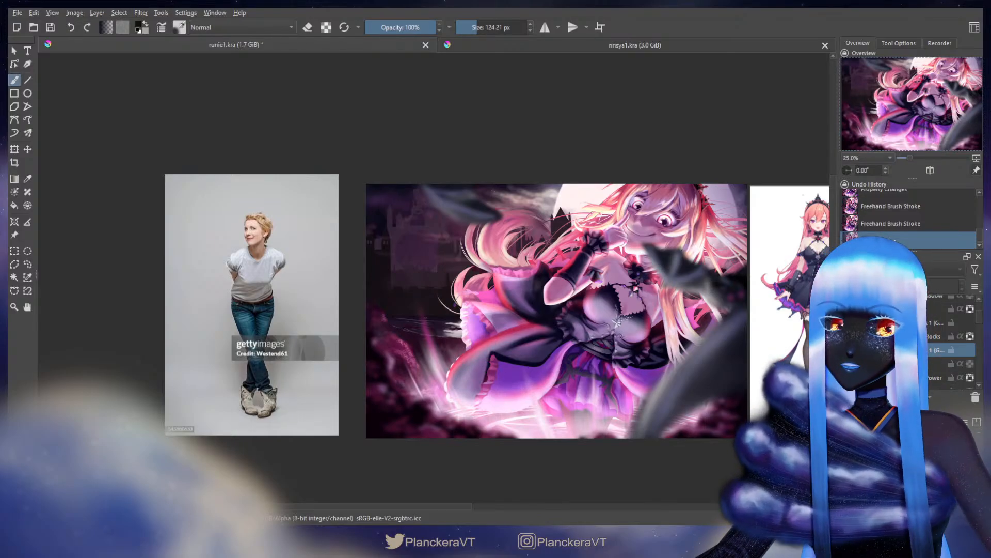
Turn on the hidden pale mist layer over the castle and dress, and save the document
scroll(979, 329, down, 1)
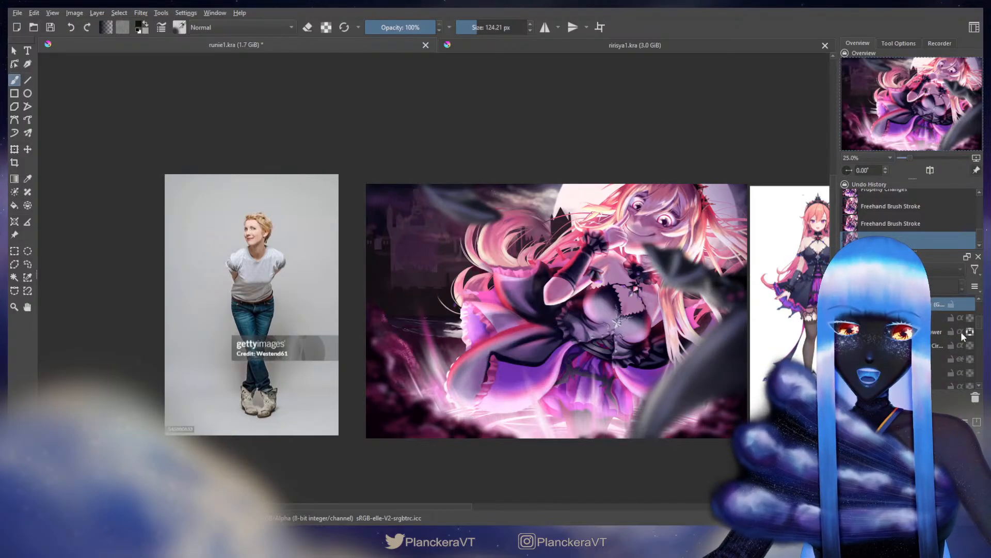
scroll(980, 328, down, 1)
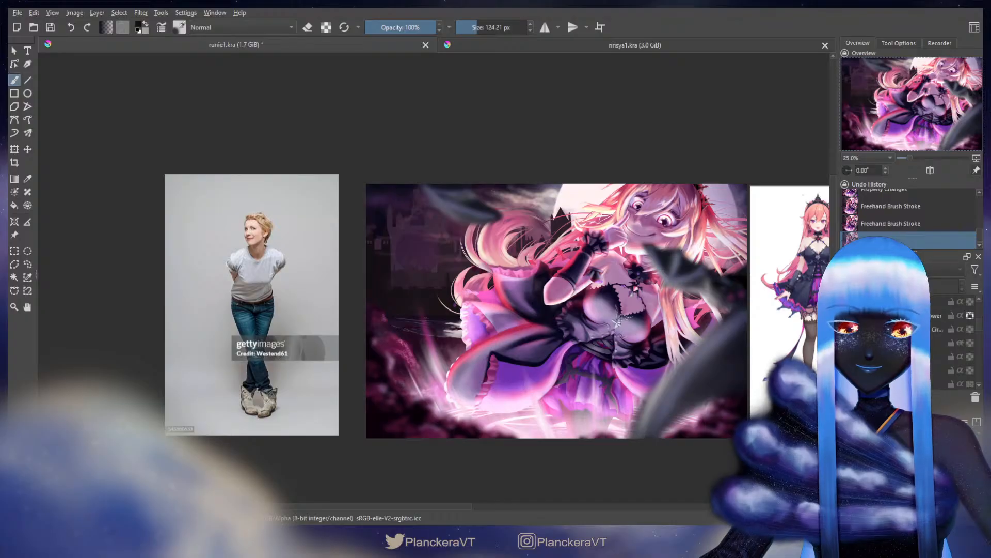
click(847, 342)
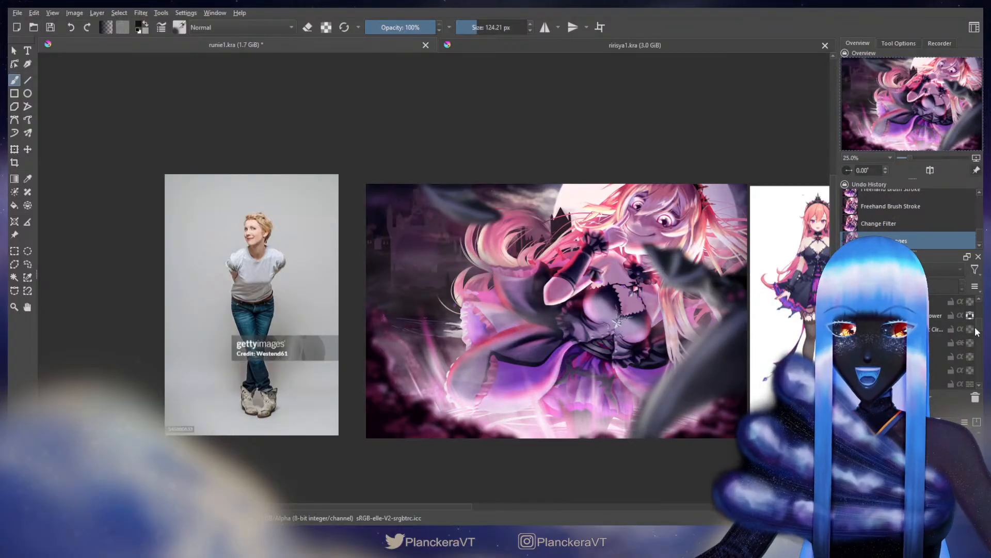
drag(979, 324, 978, 306)
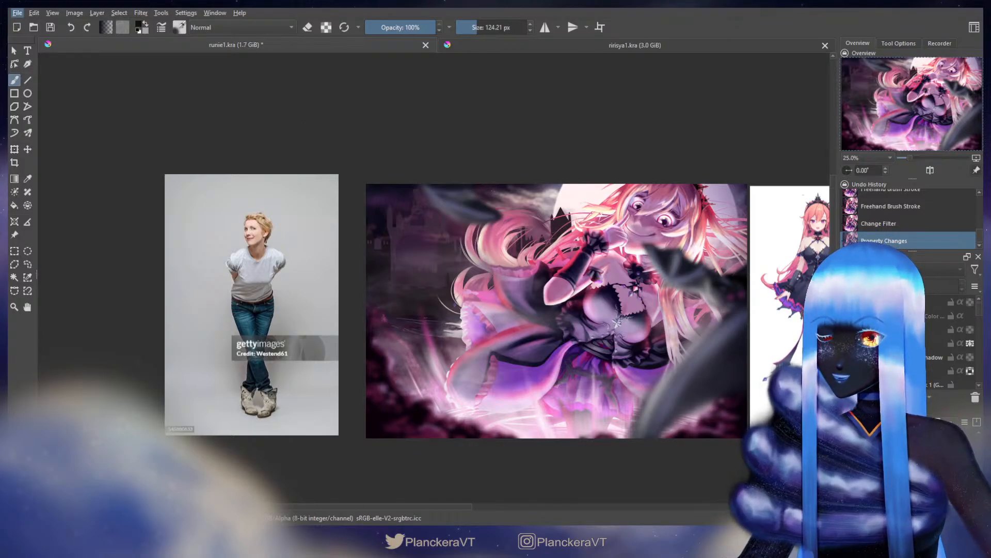
key(ctrl+s)
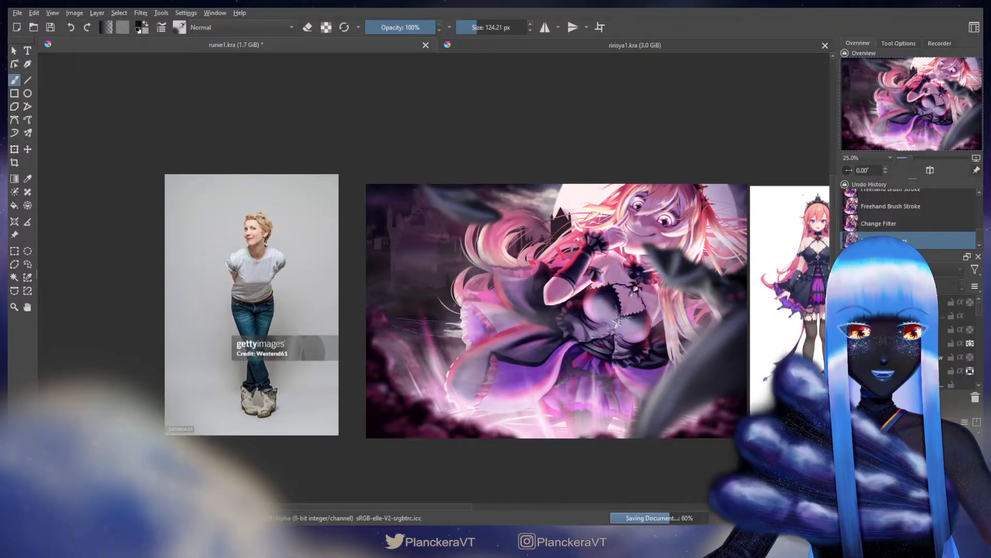